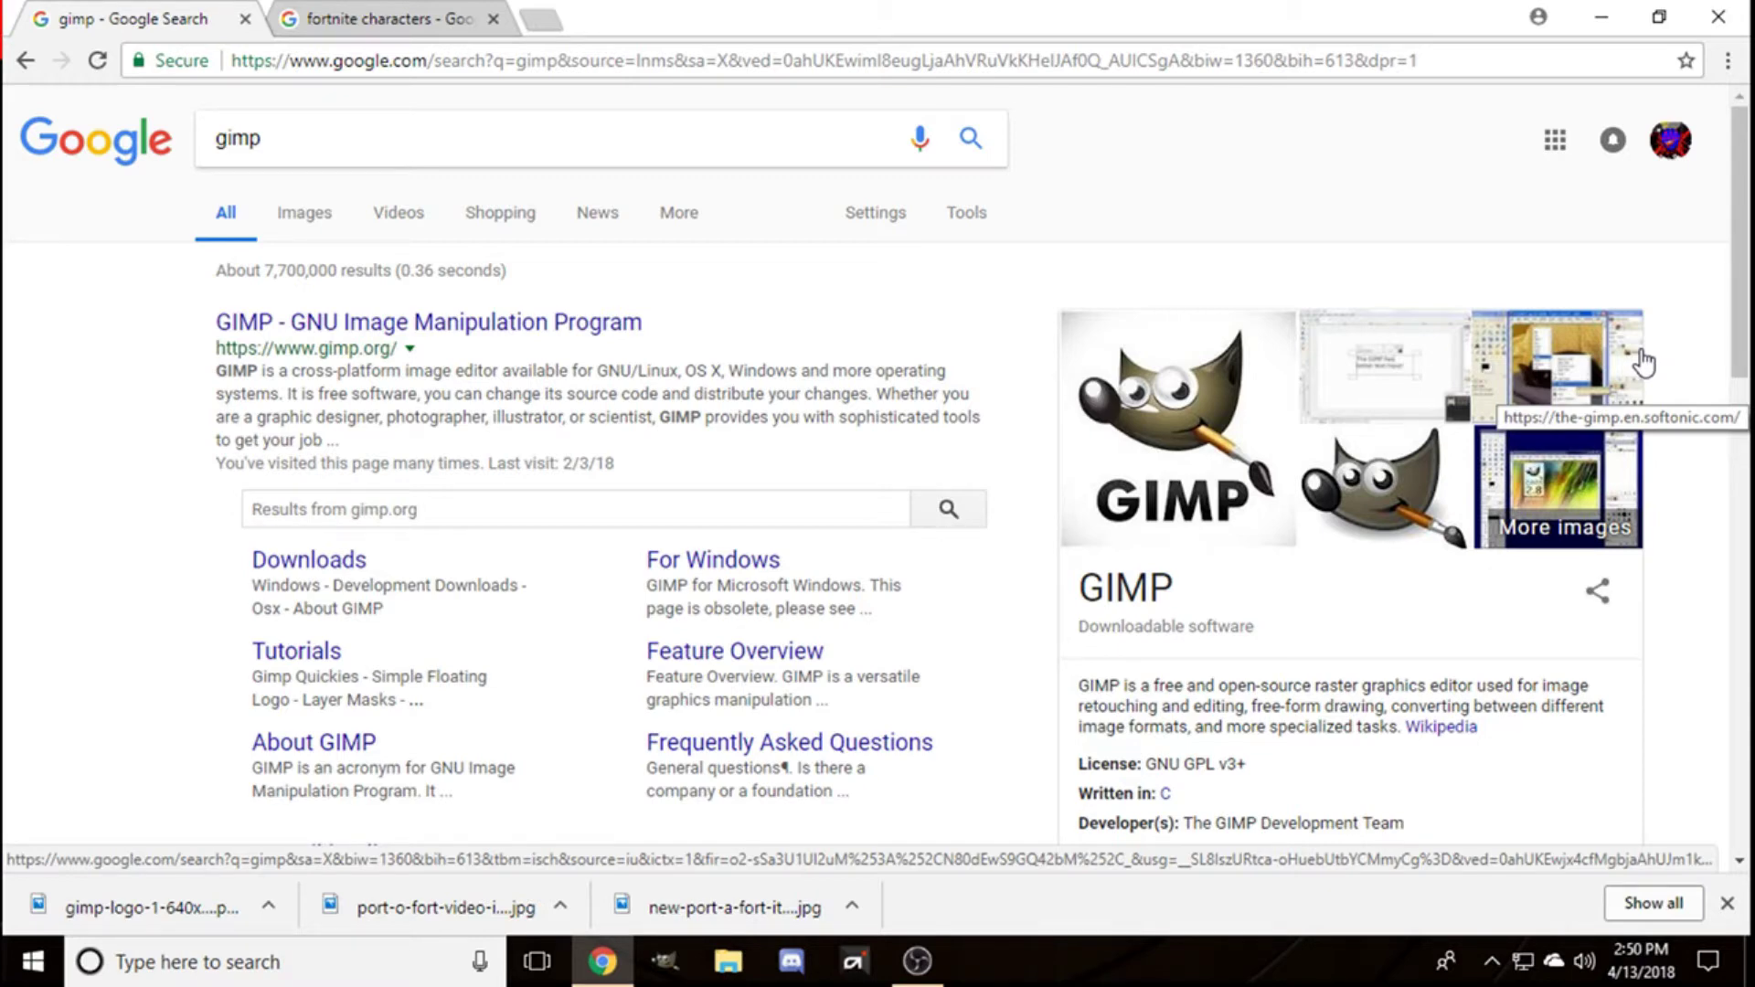
# Step: Open the official GIMP website from the search results and look through the list on its Tutorials page
pyautogui.click(459, 335)
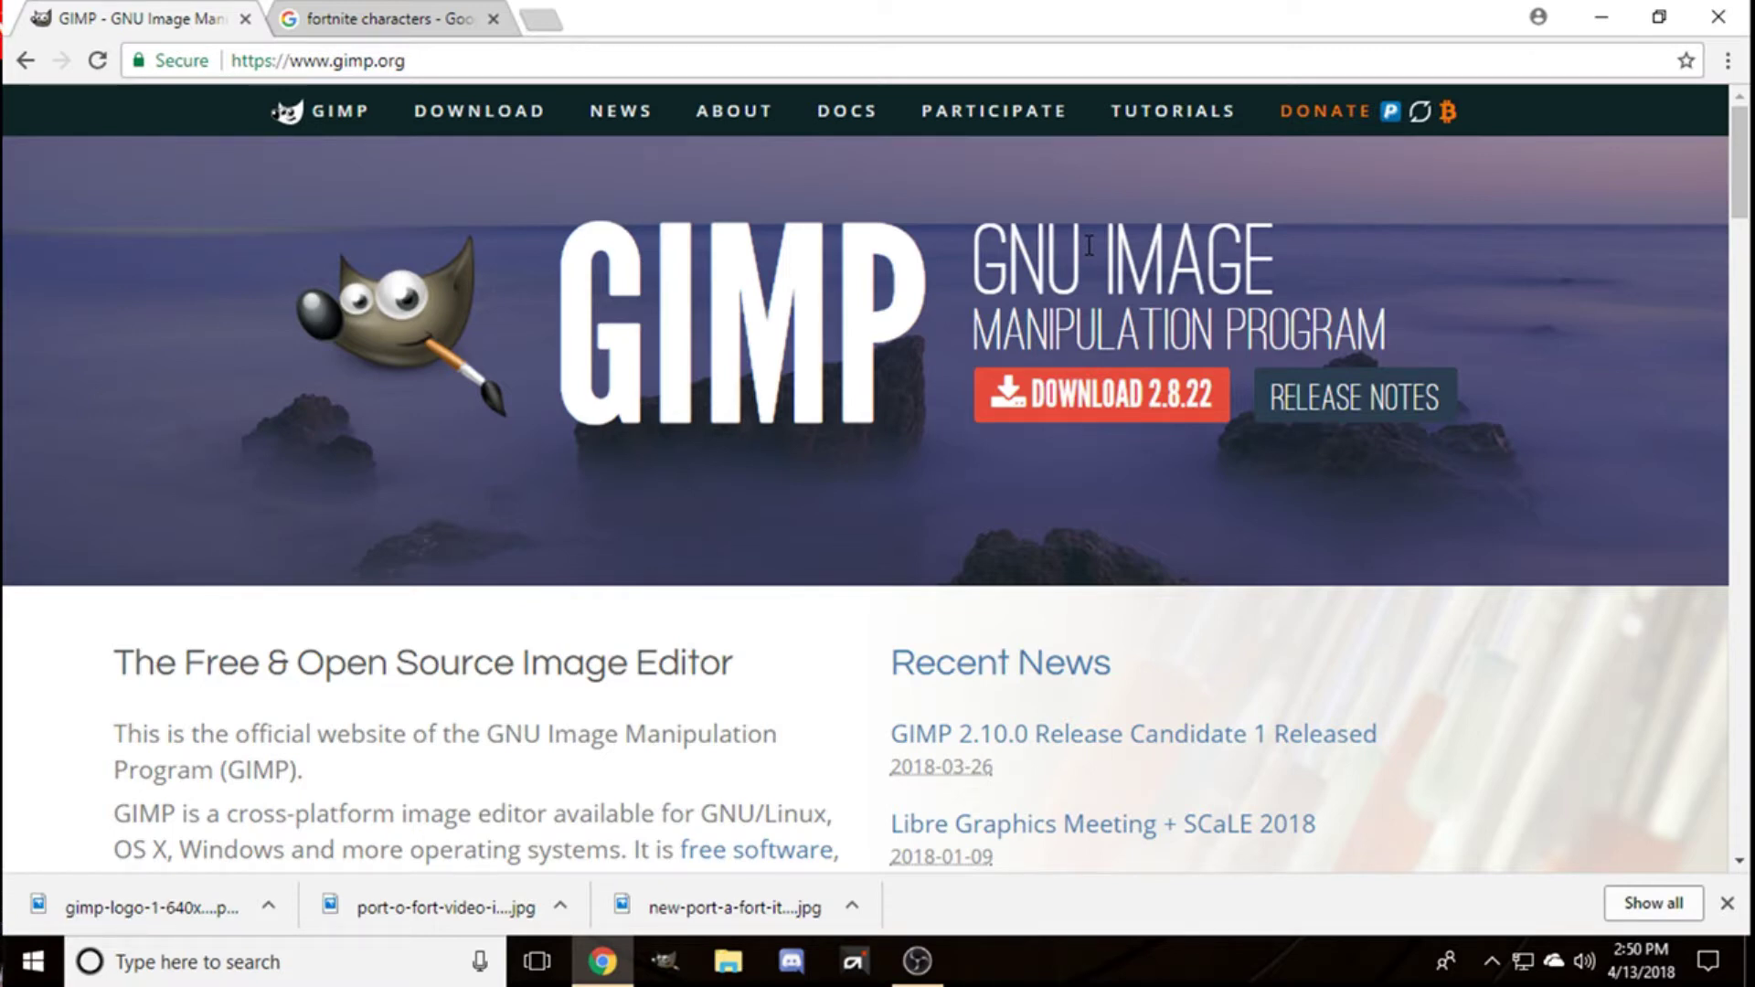
pyautogui.click(1216, 117)
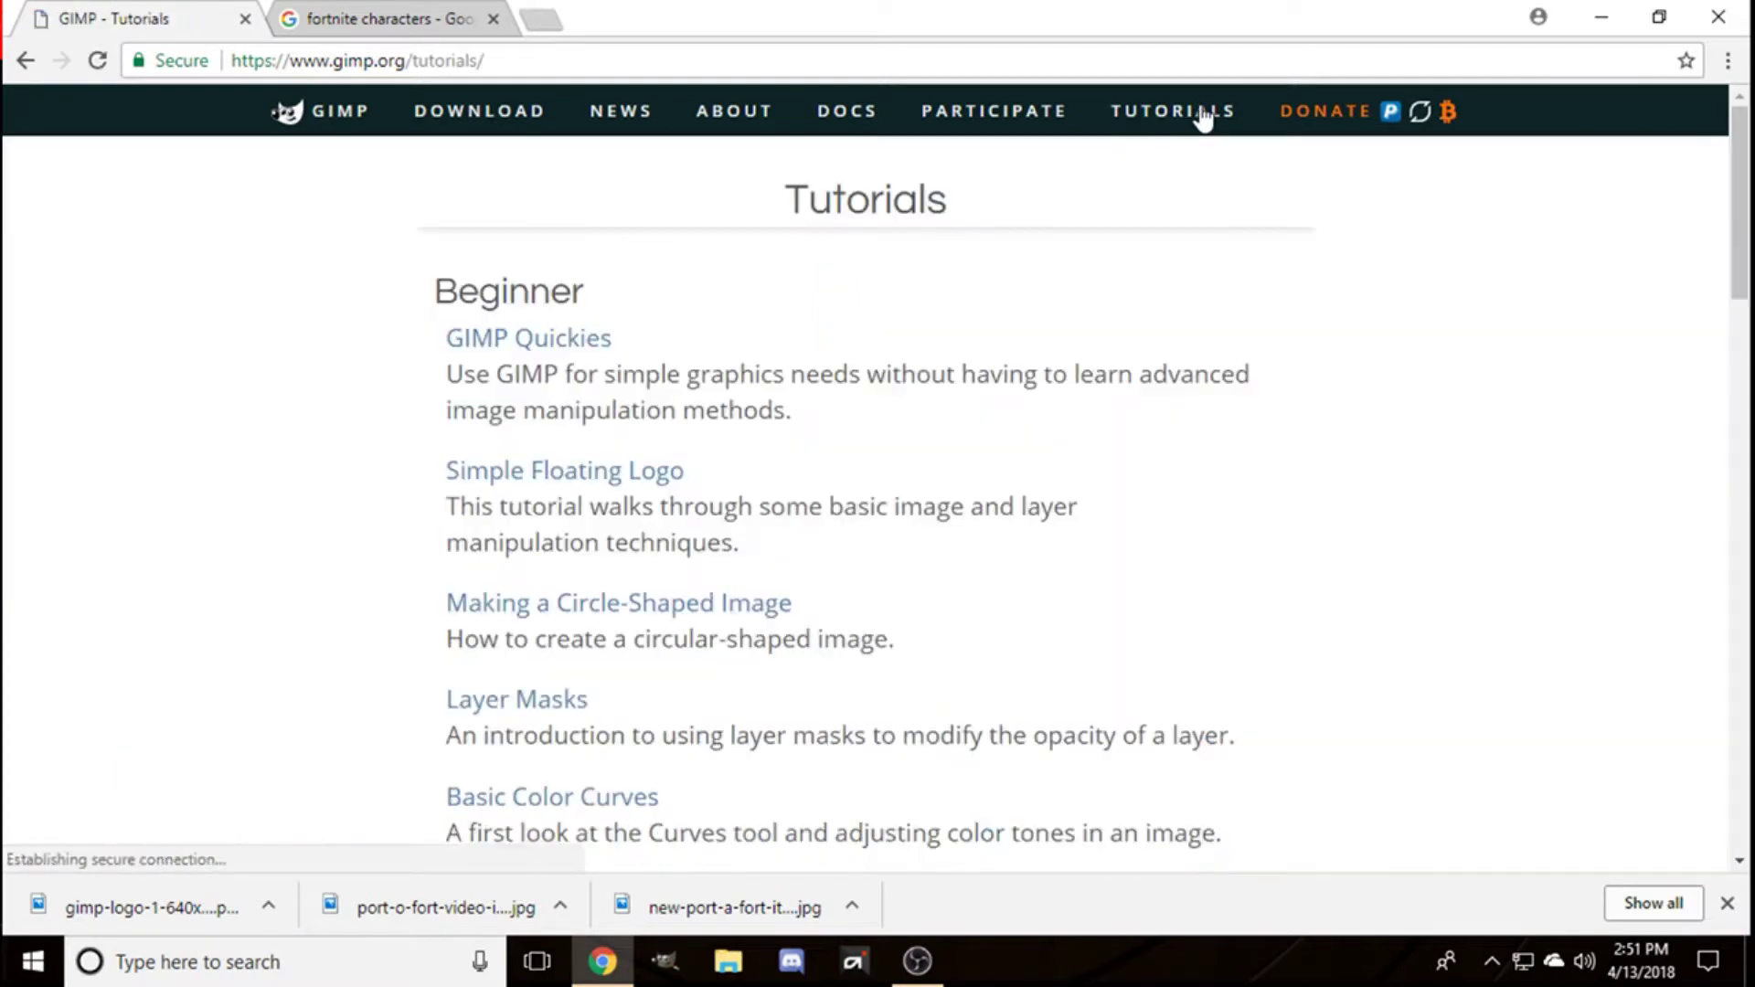
pyautogui.scroll(-4, 811, 344)
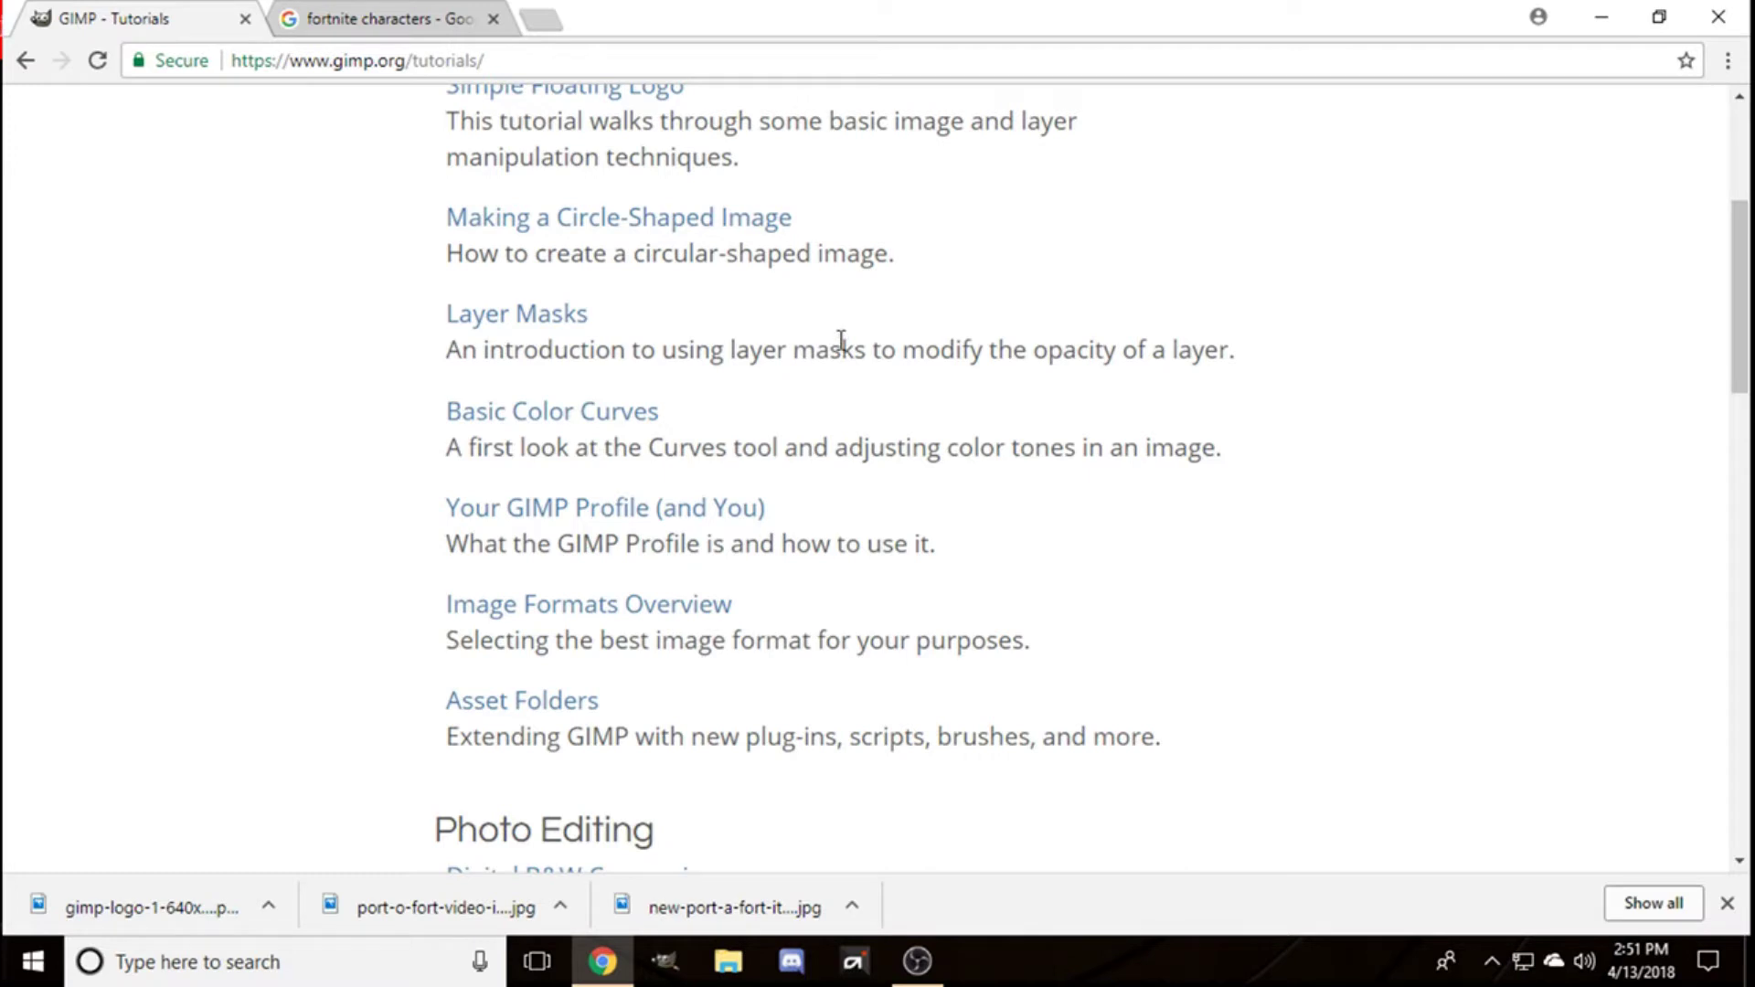
pyautogui.scroll(-4, 836, 342)
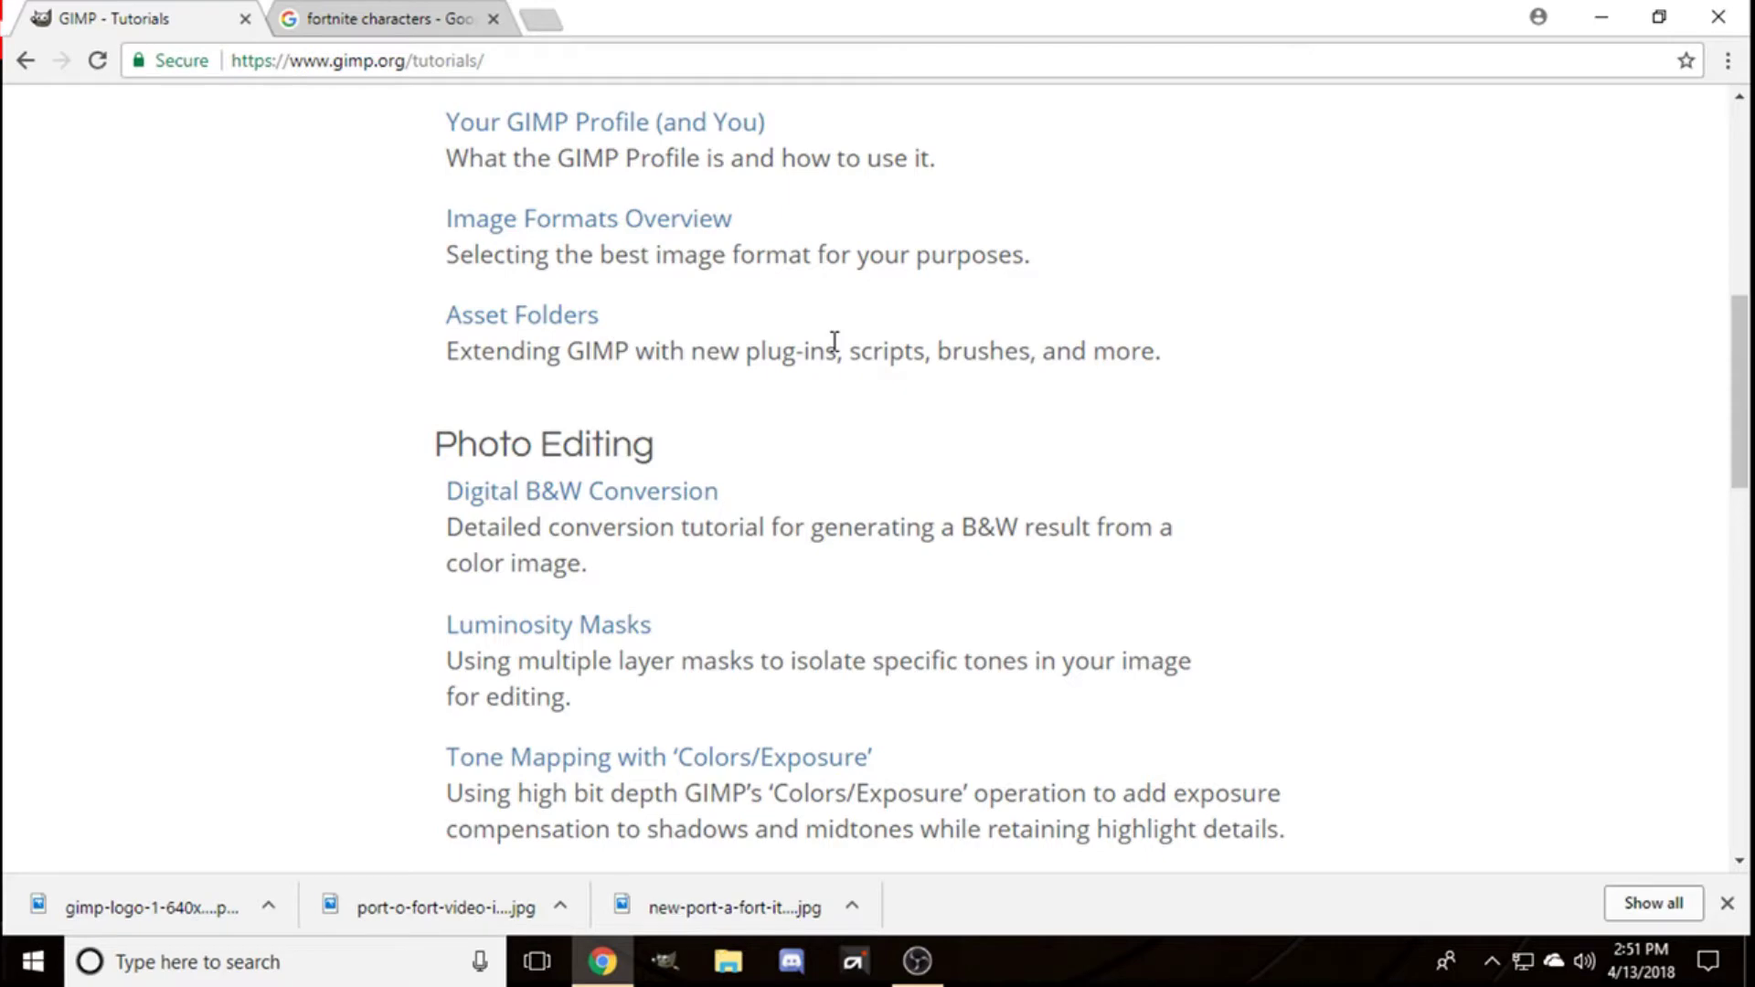
pyautogui.scroll(-6, 835, 342)
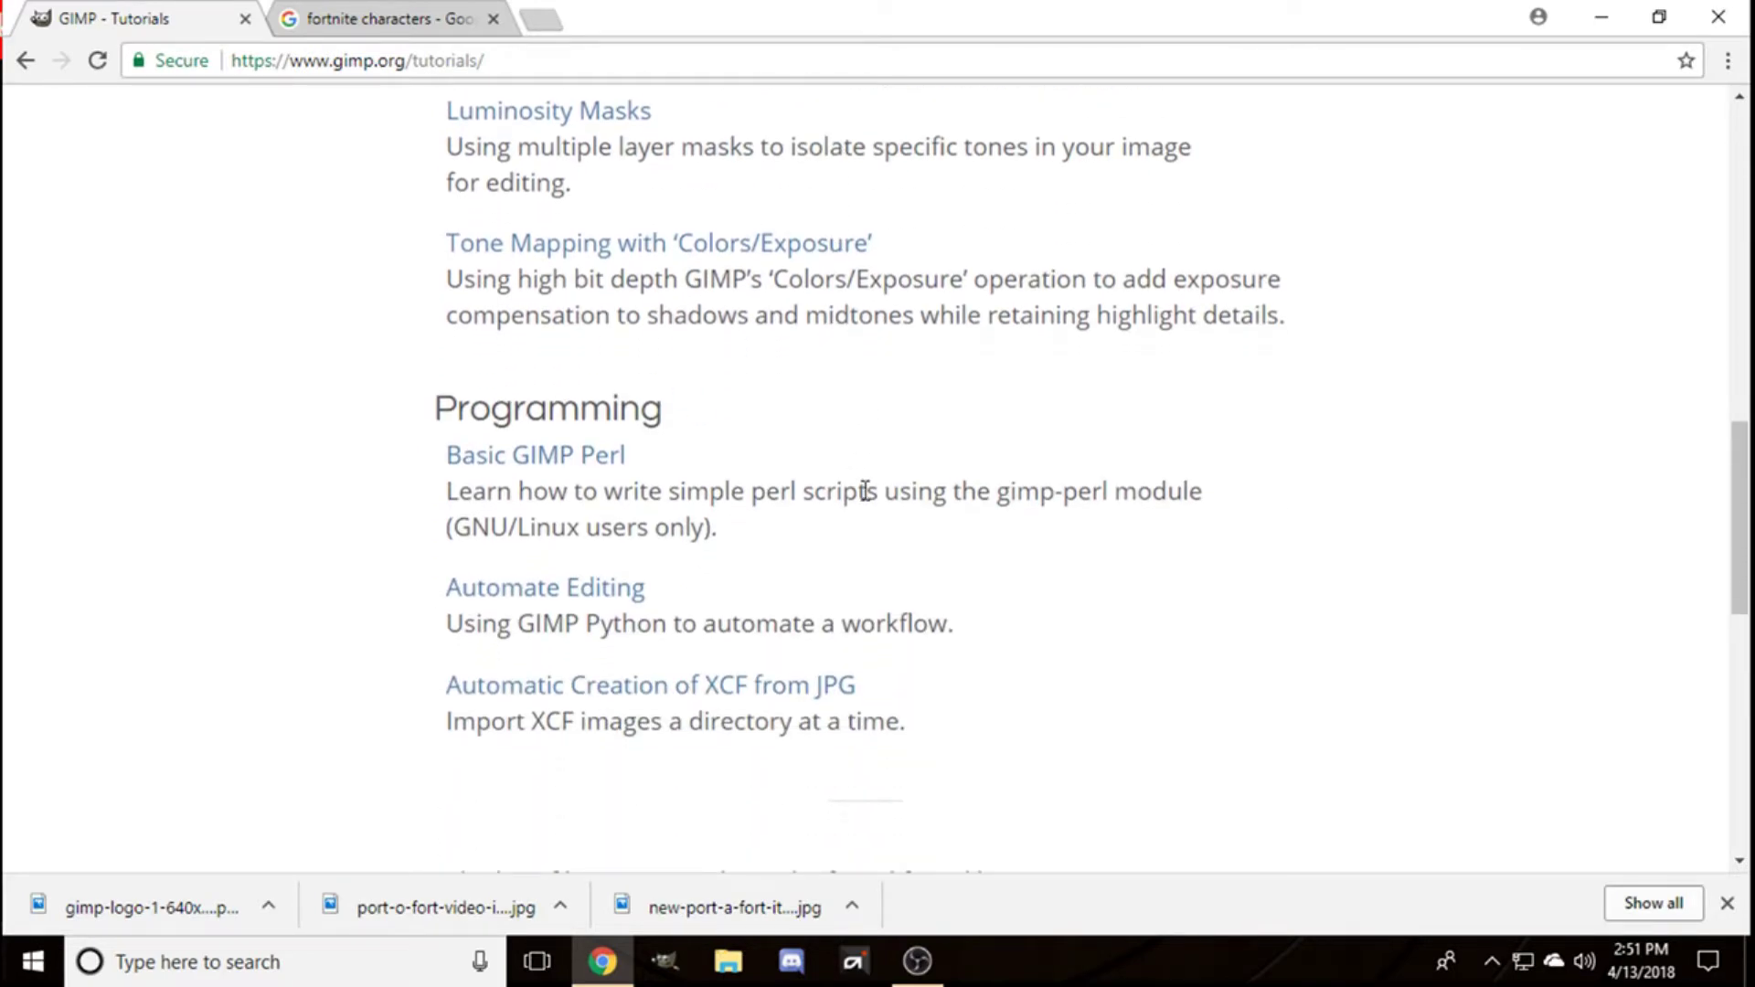
pyautogui.scroll(-4, 864, 493)
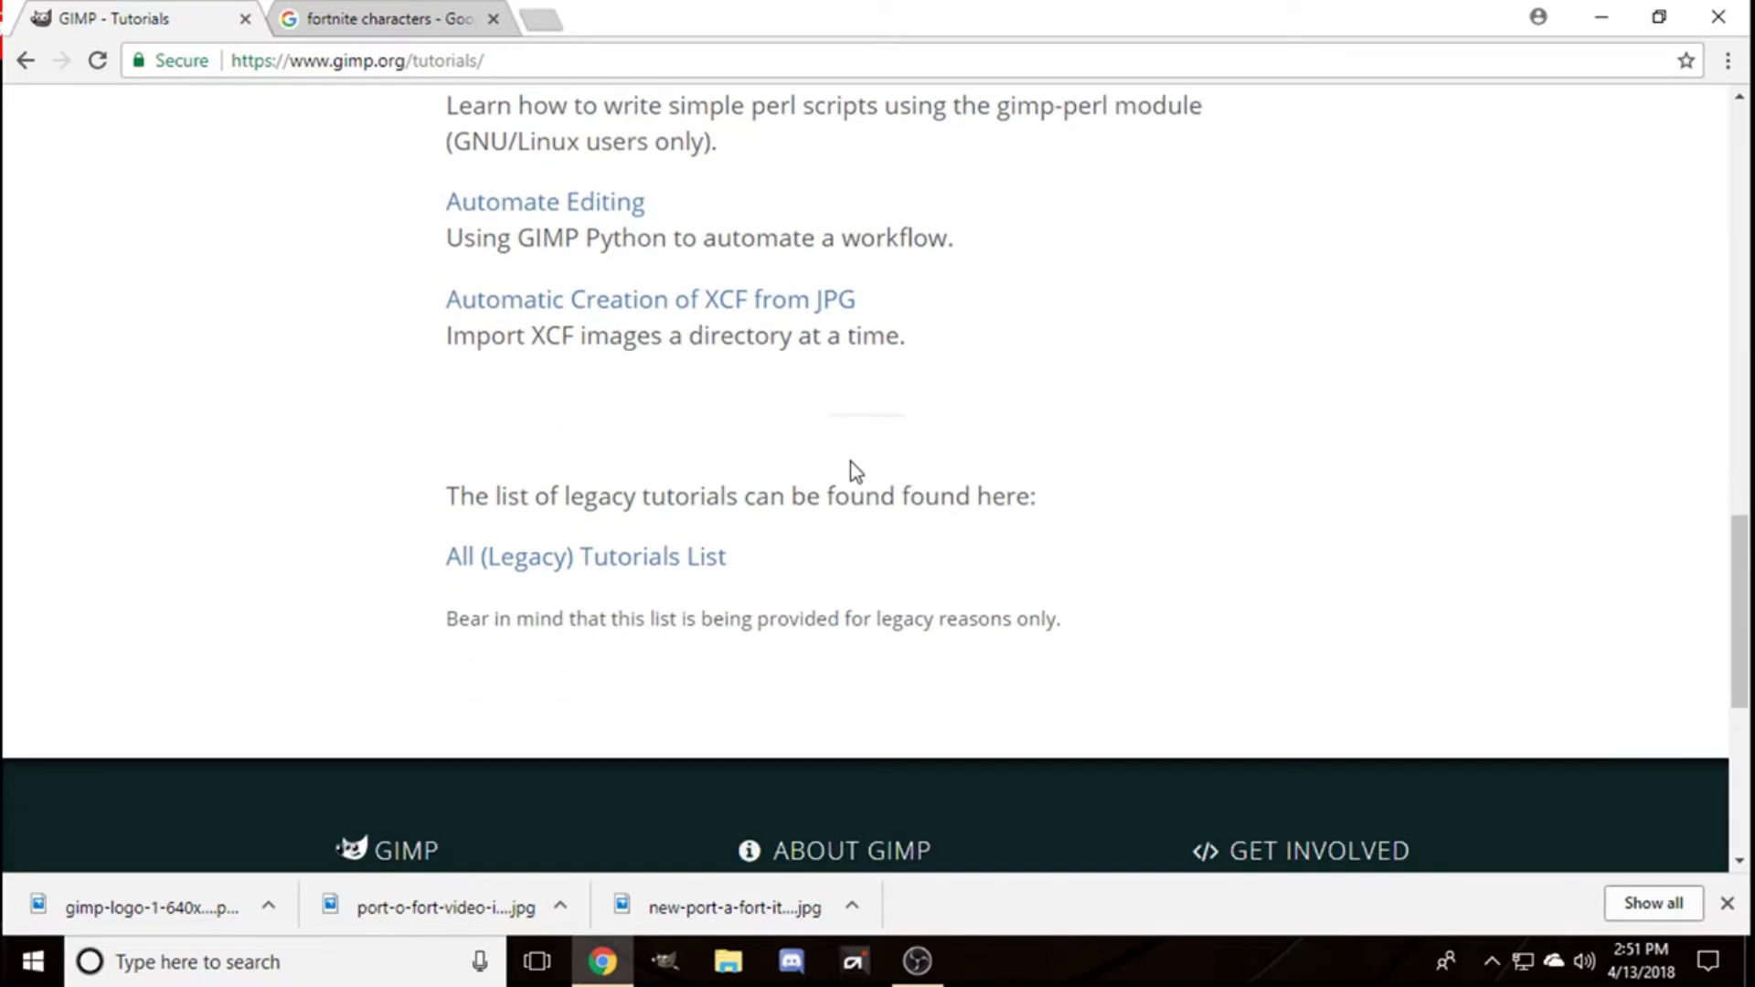
pyautogui.scroll(15, 857, 471)
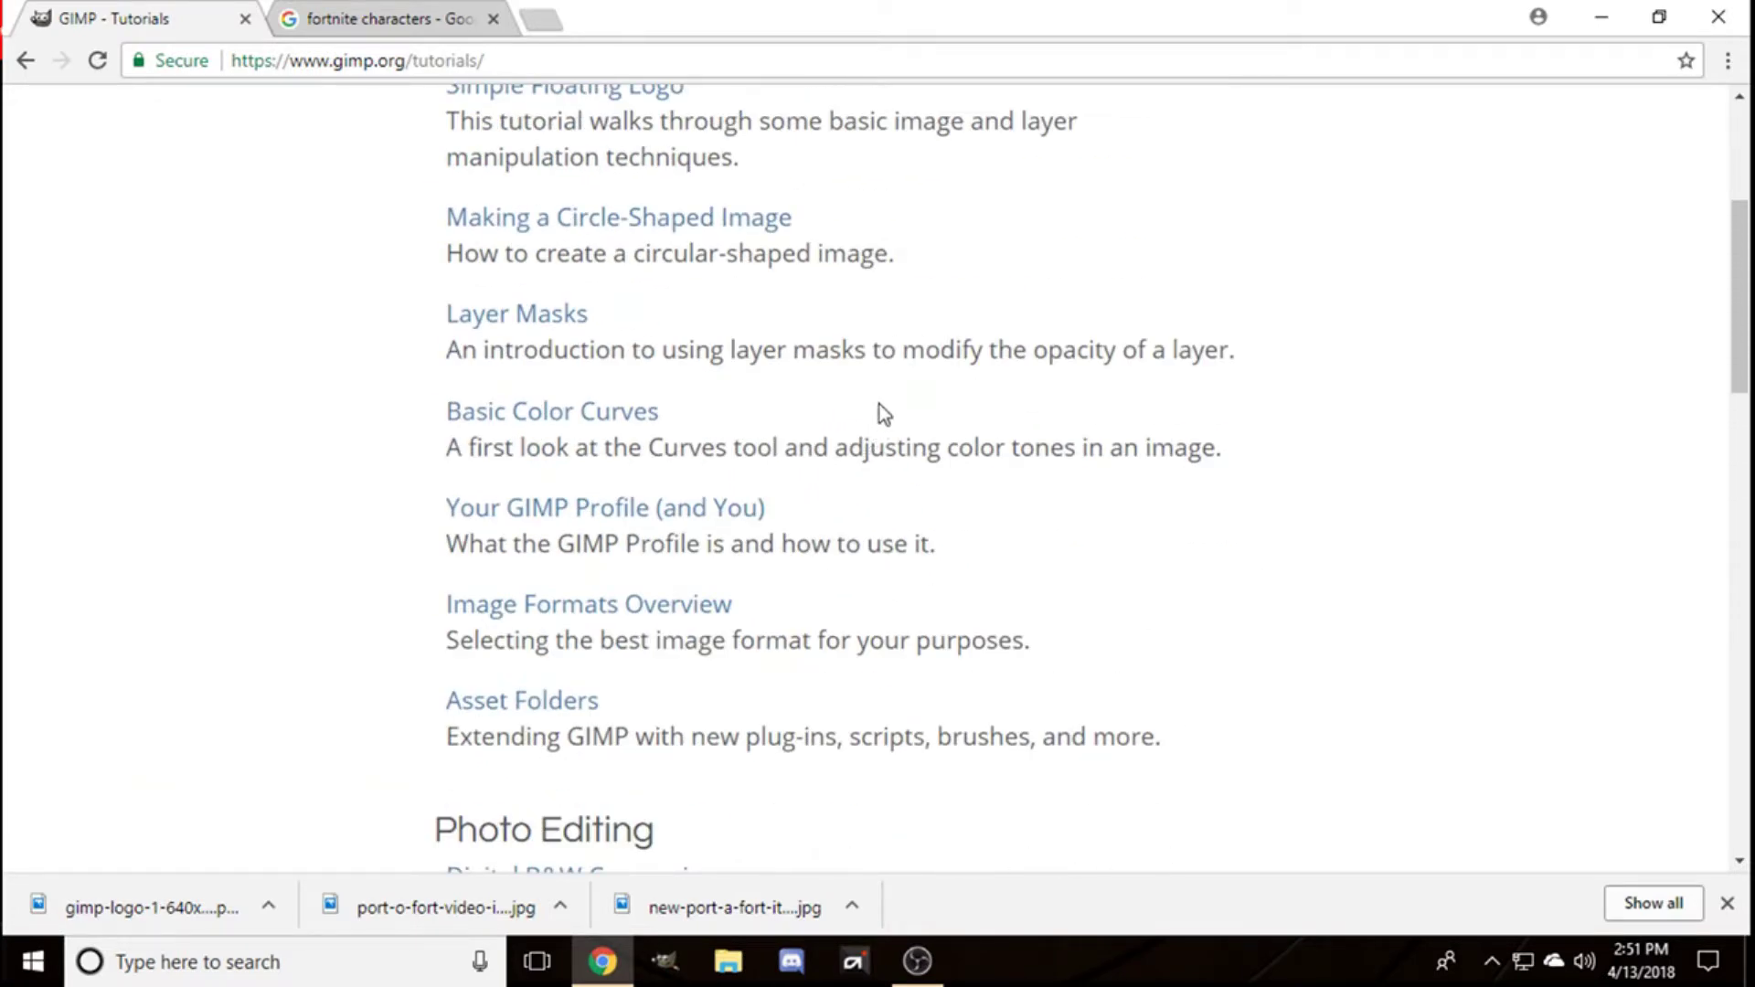
pyautogui.scroll(4, 860, 329)
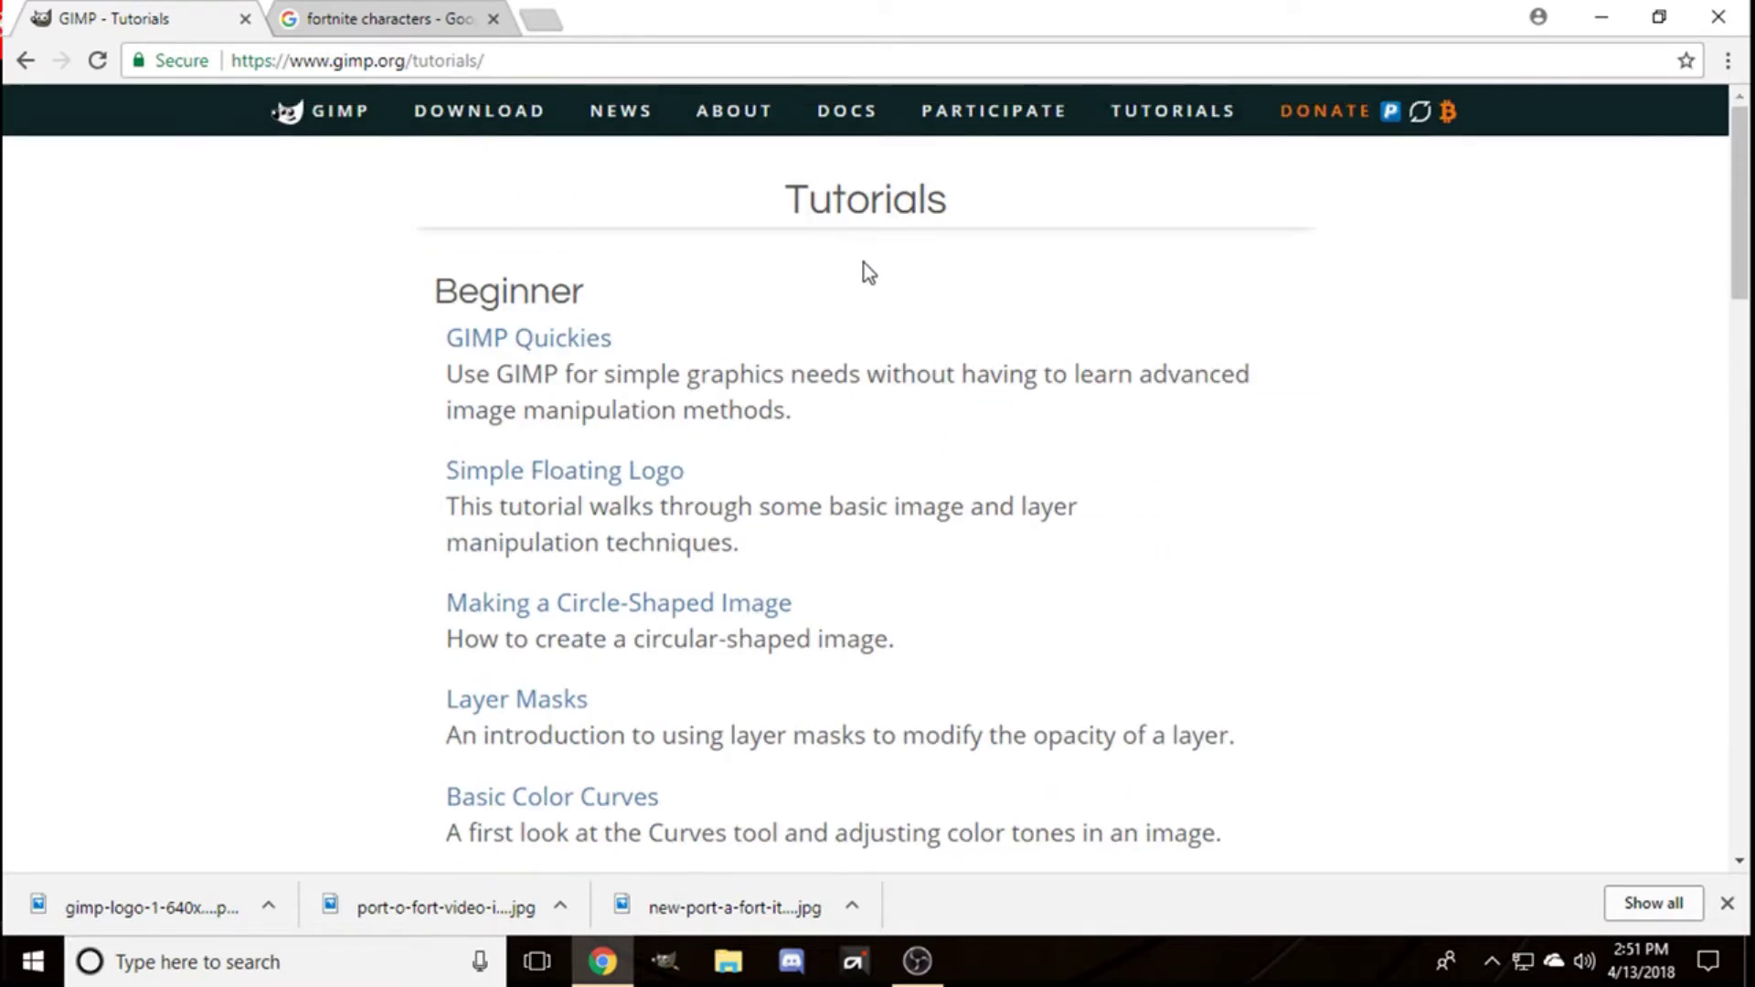
# Step: Open the GIMP website's Download page and examine the Windows download options for version 2.8.22
pyautogui.click(505, 117)
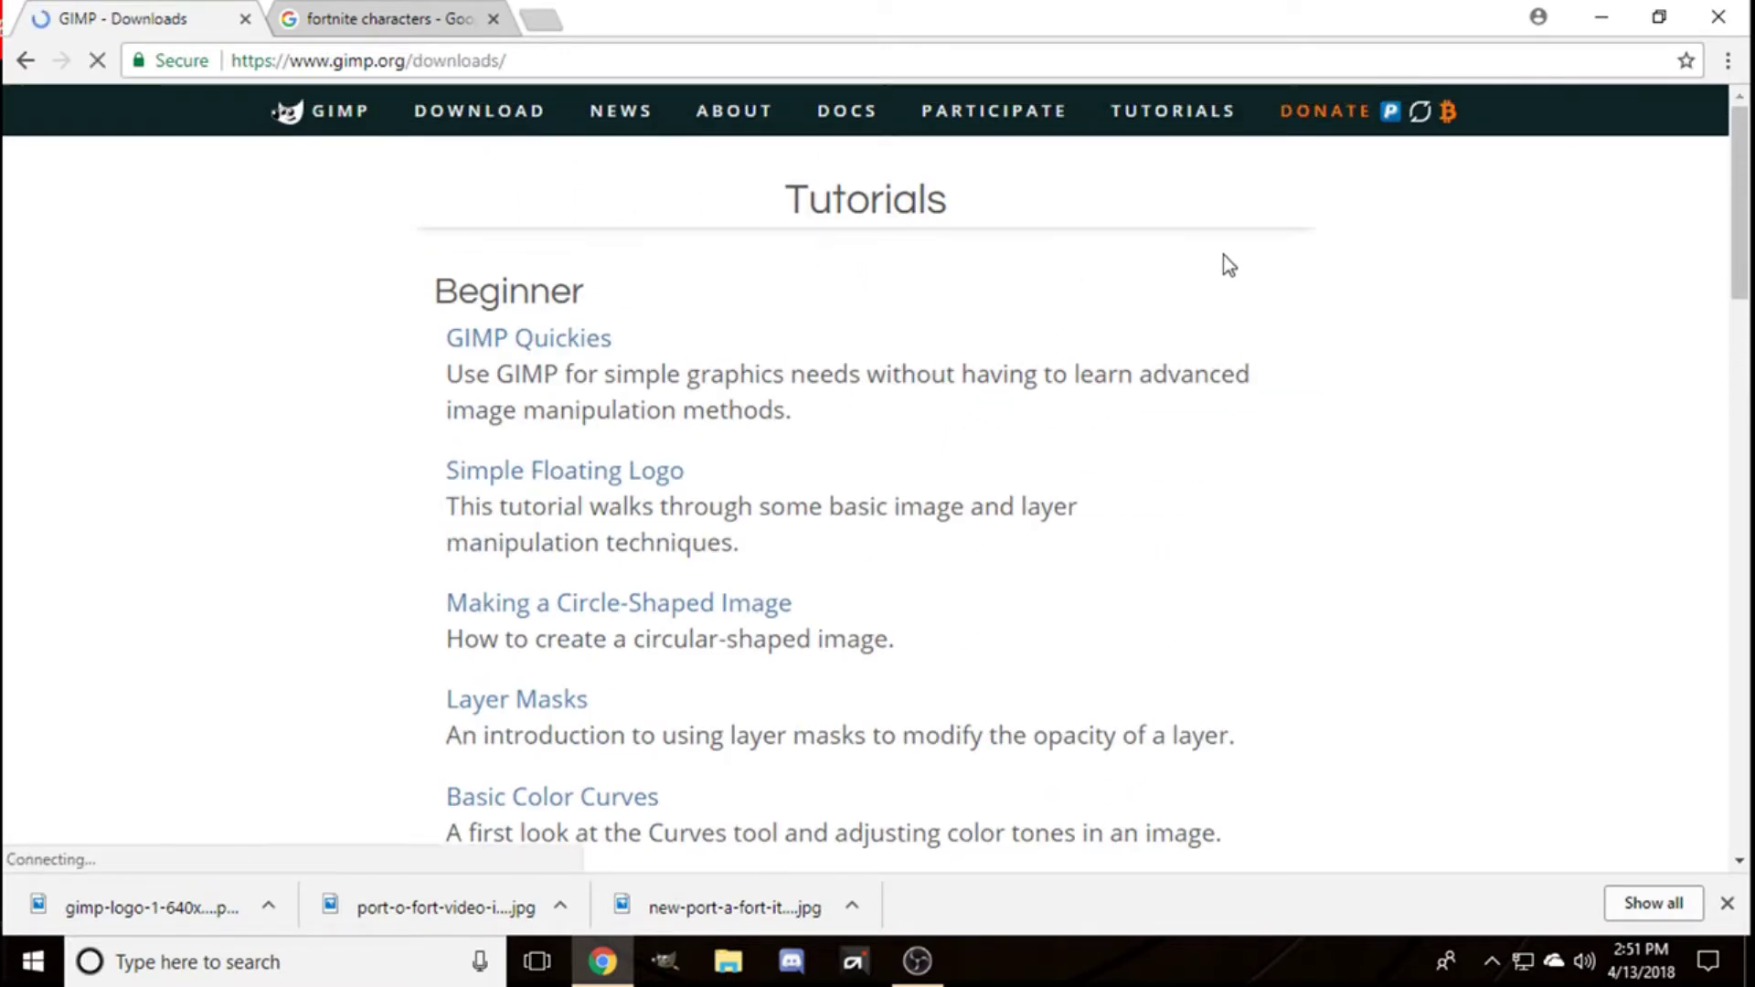
pyautogui.scroll(-3, 977, 361)
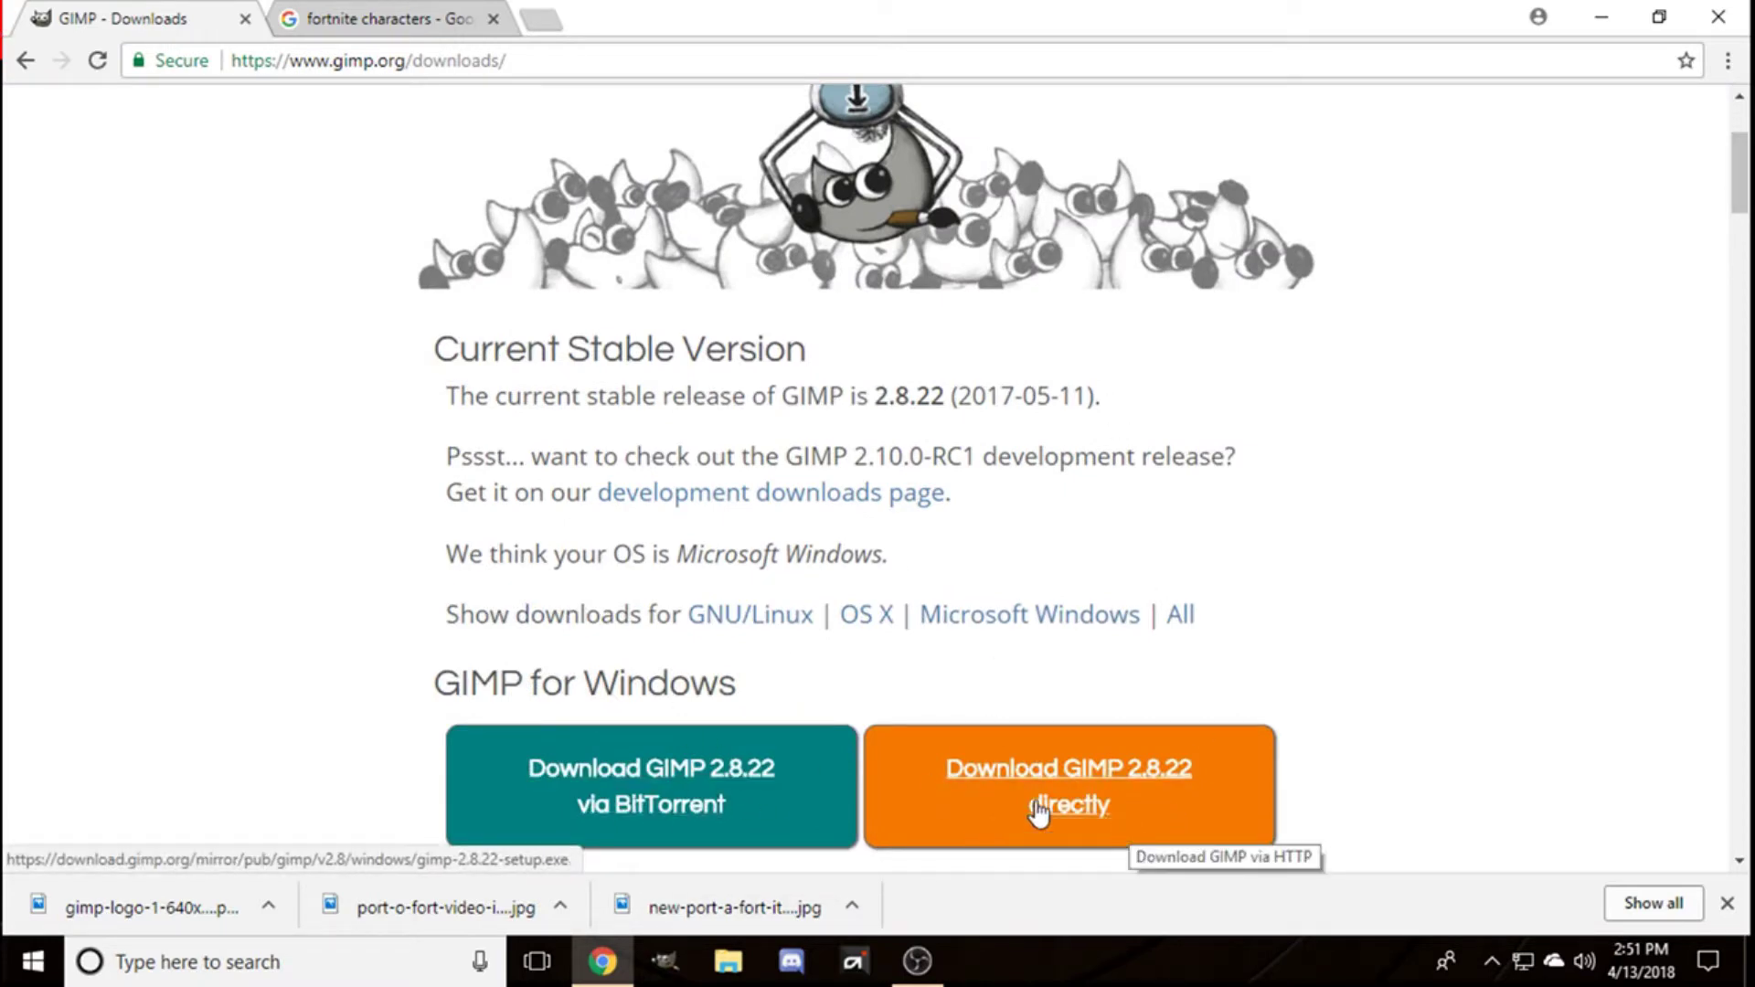
pyautogui.scroll(-1, 999, 802)
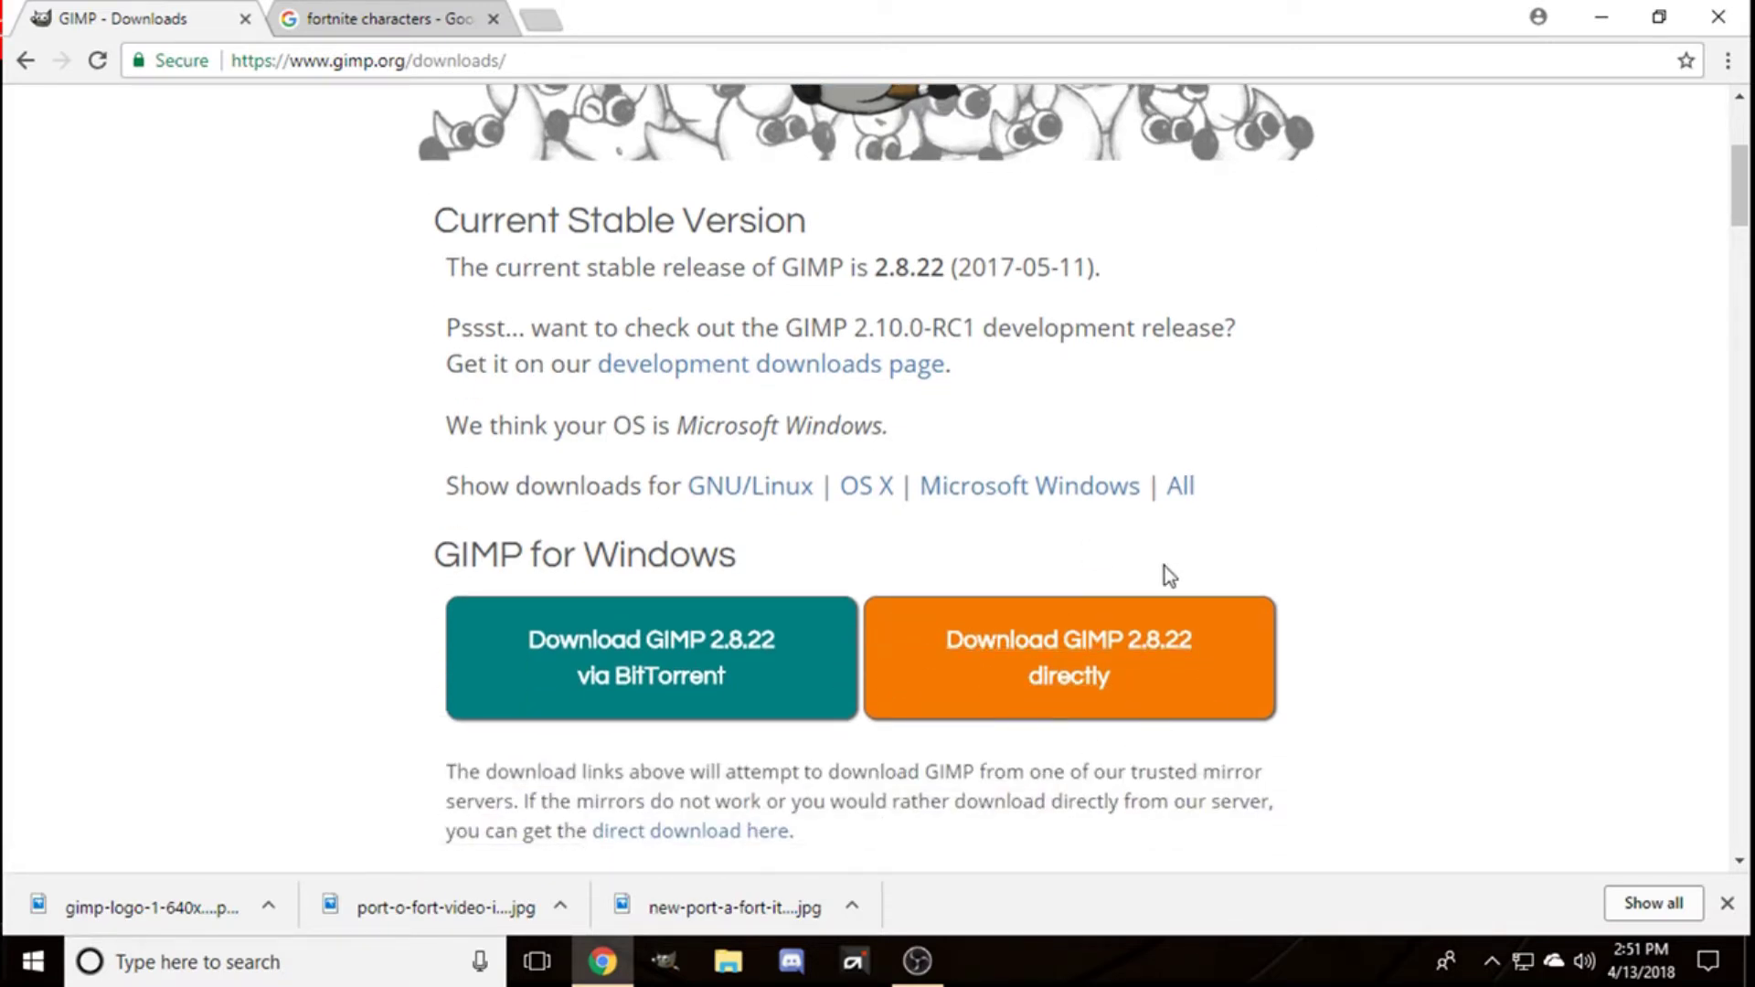
pyautogui.scroll(-4, 1106, 662)
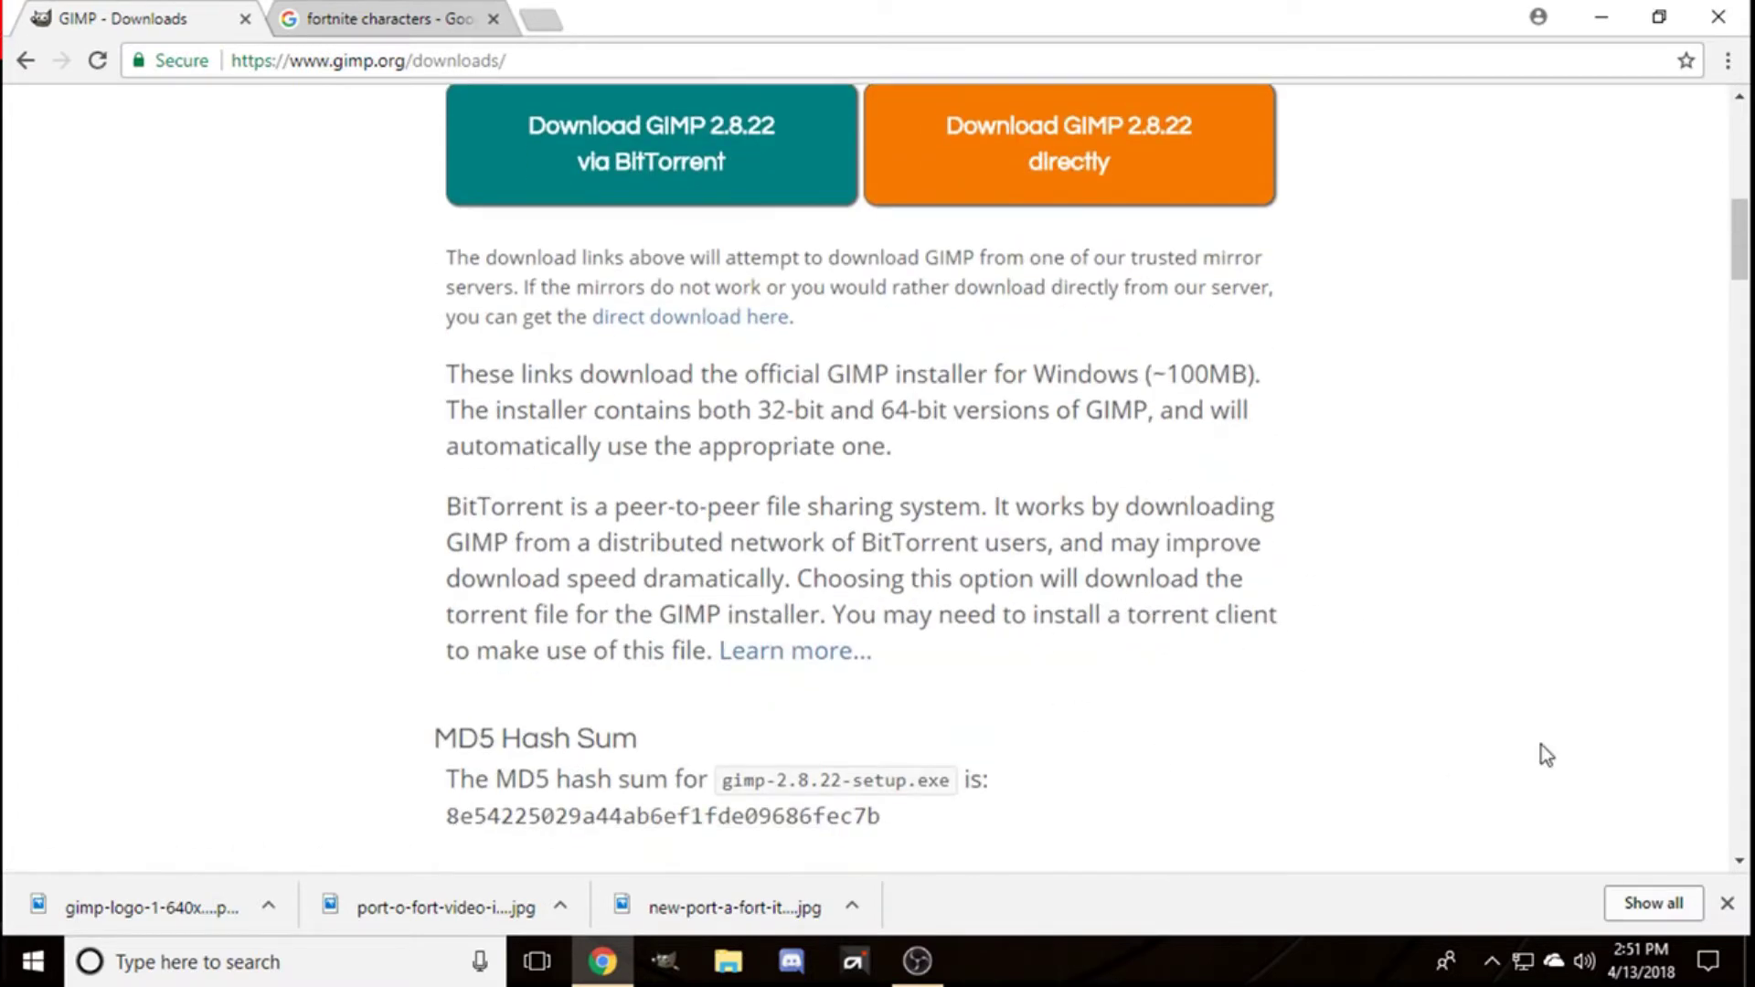
# Step: Minimize the browser, switch to GIMP and close the floating Layers, Tool Options and Toolbox windows
pyautogui.click(1581, 23)
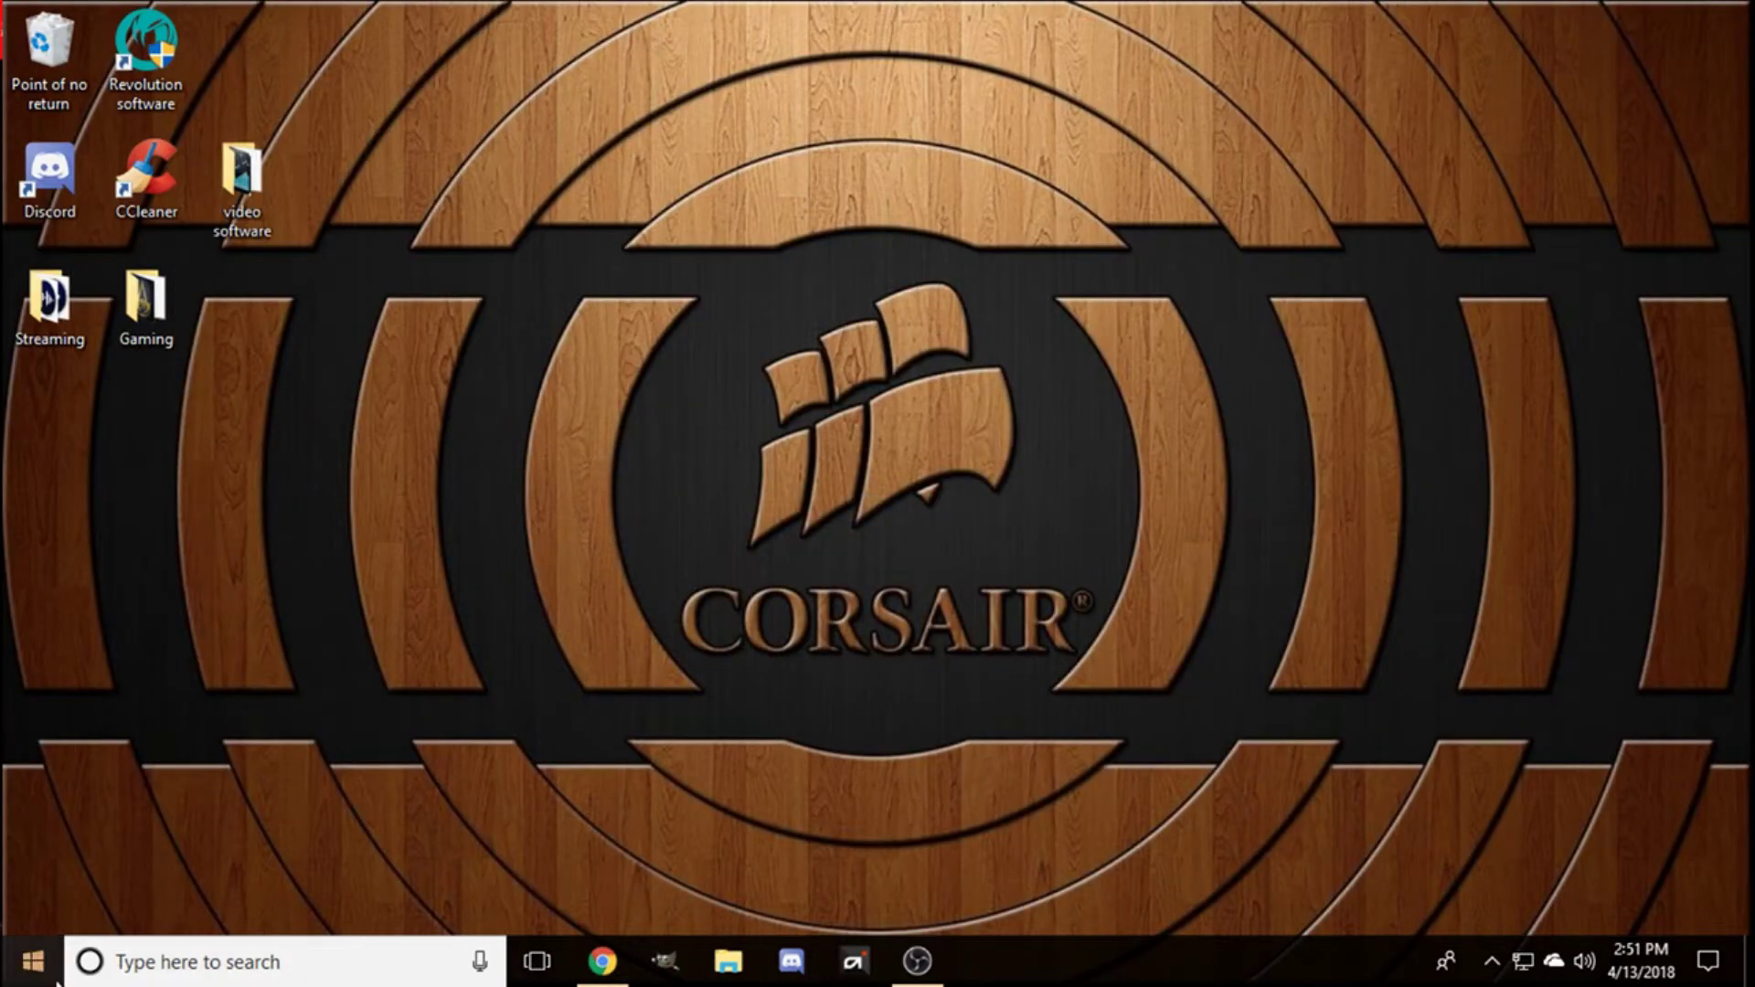
pyautogui.click(677, 955)
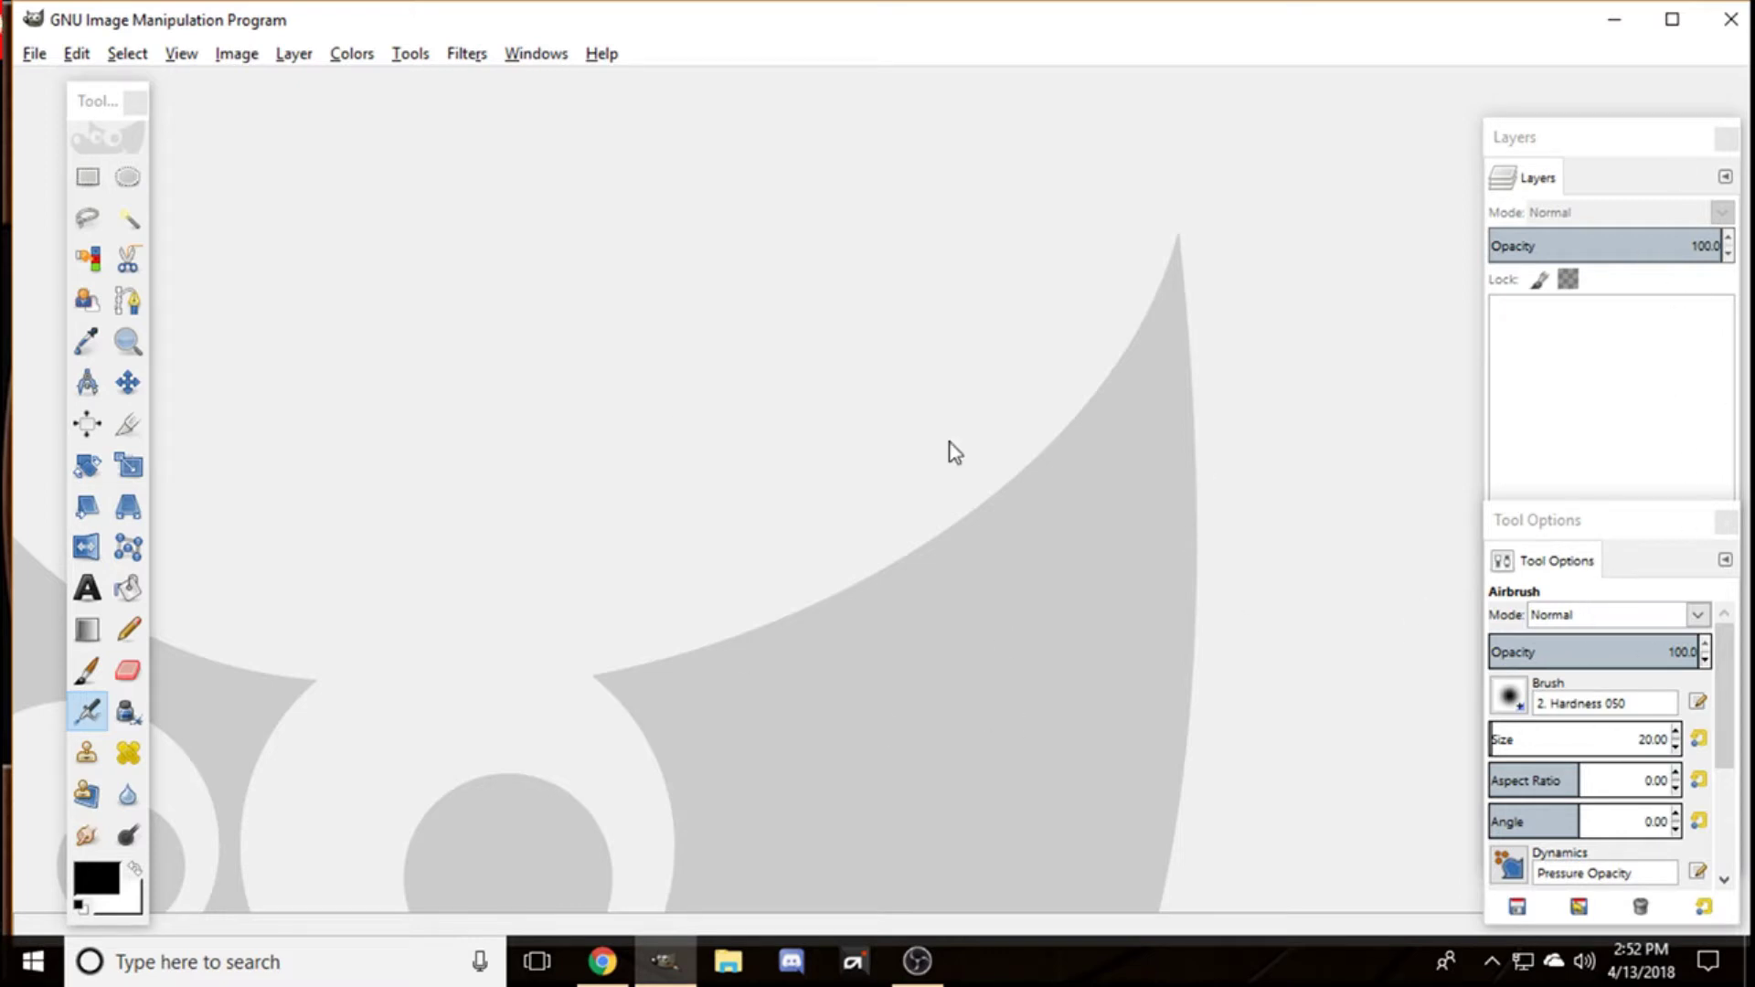
pyautogui.click(1726, 138)
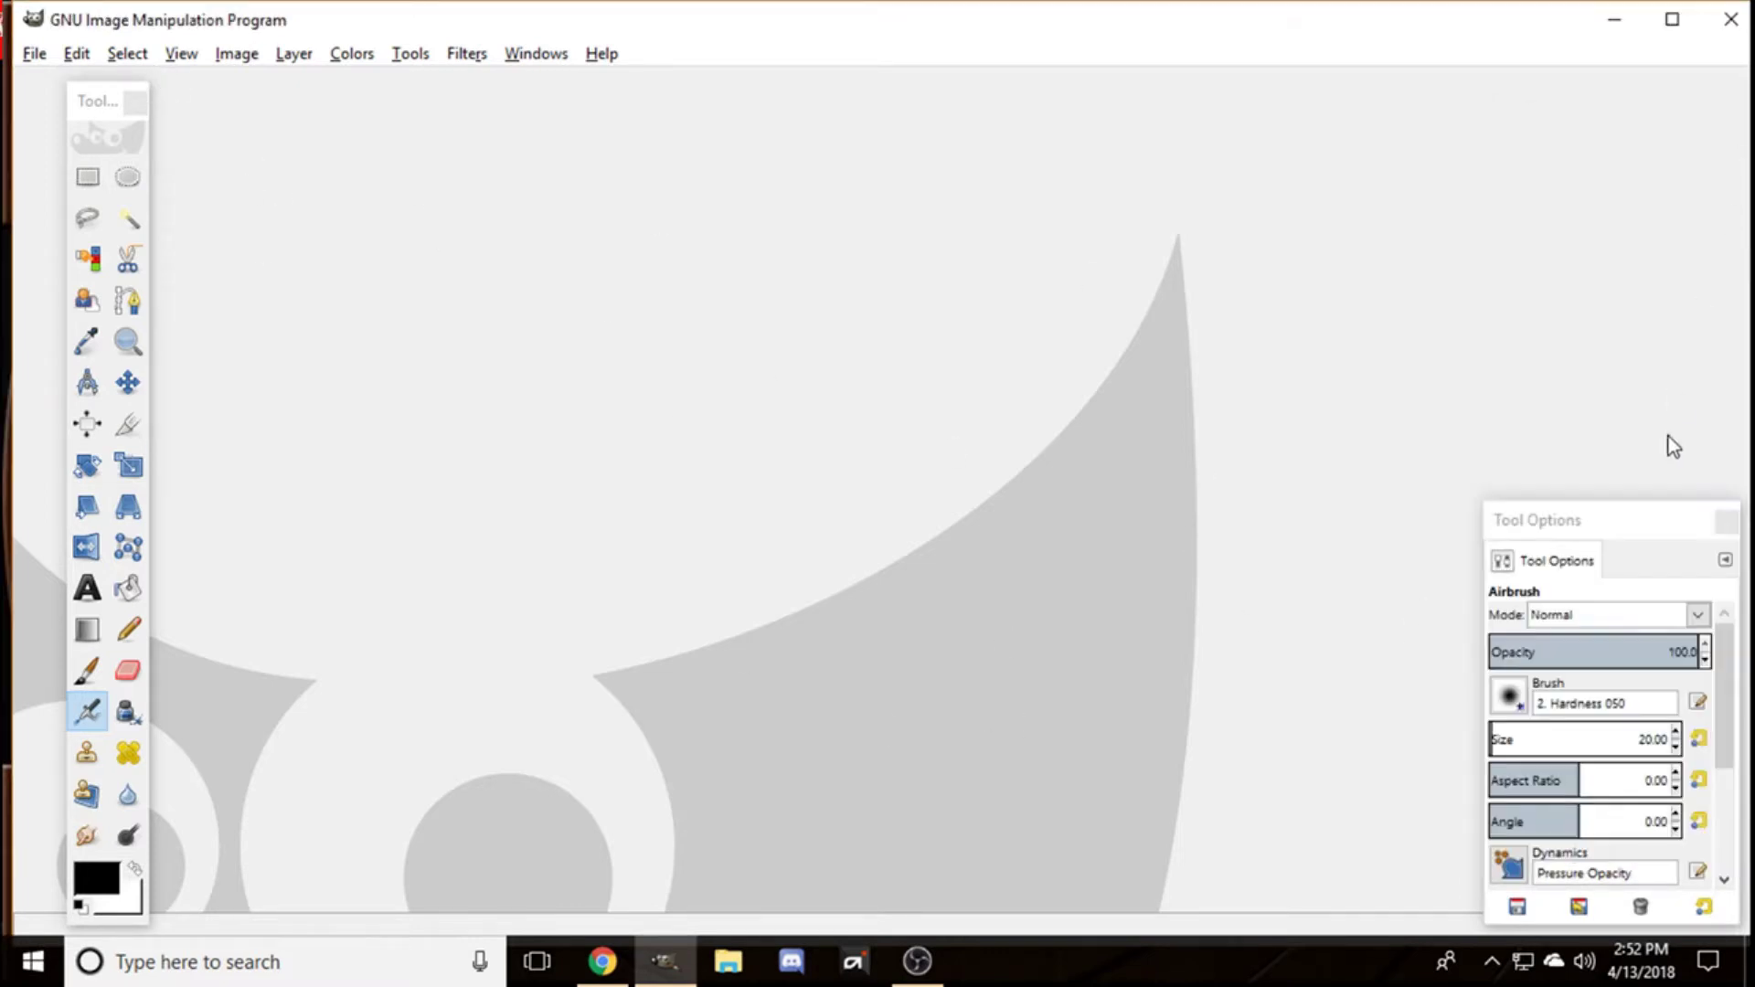
pyautogui.click(1724, 525)
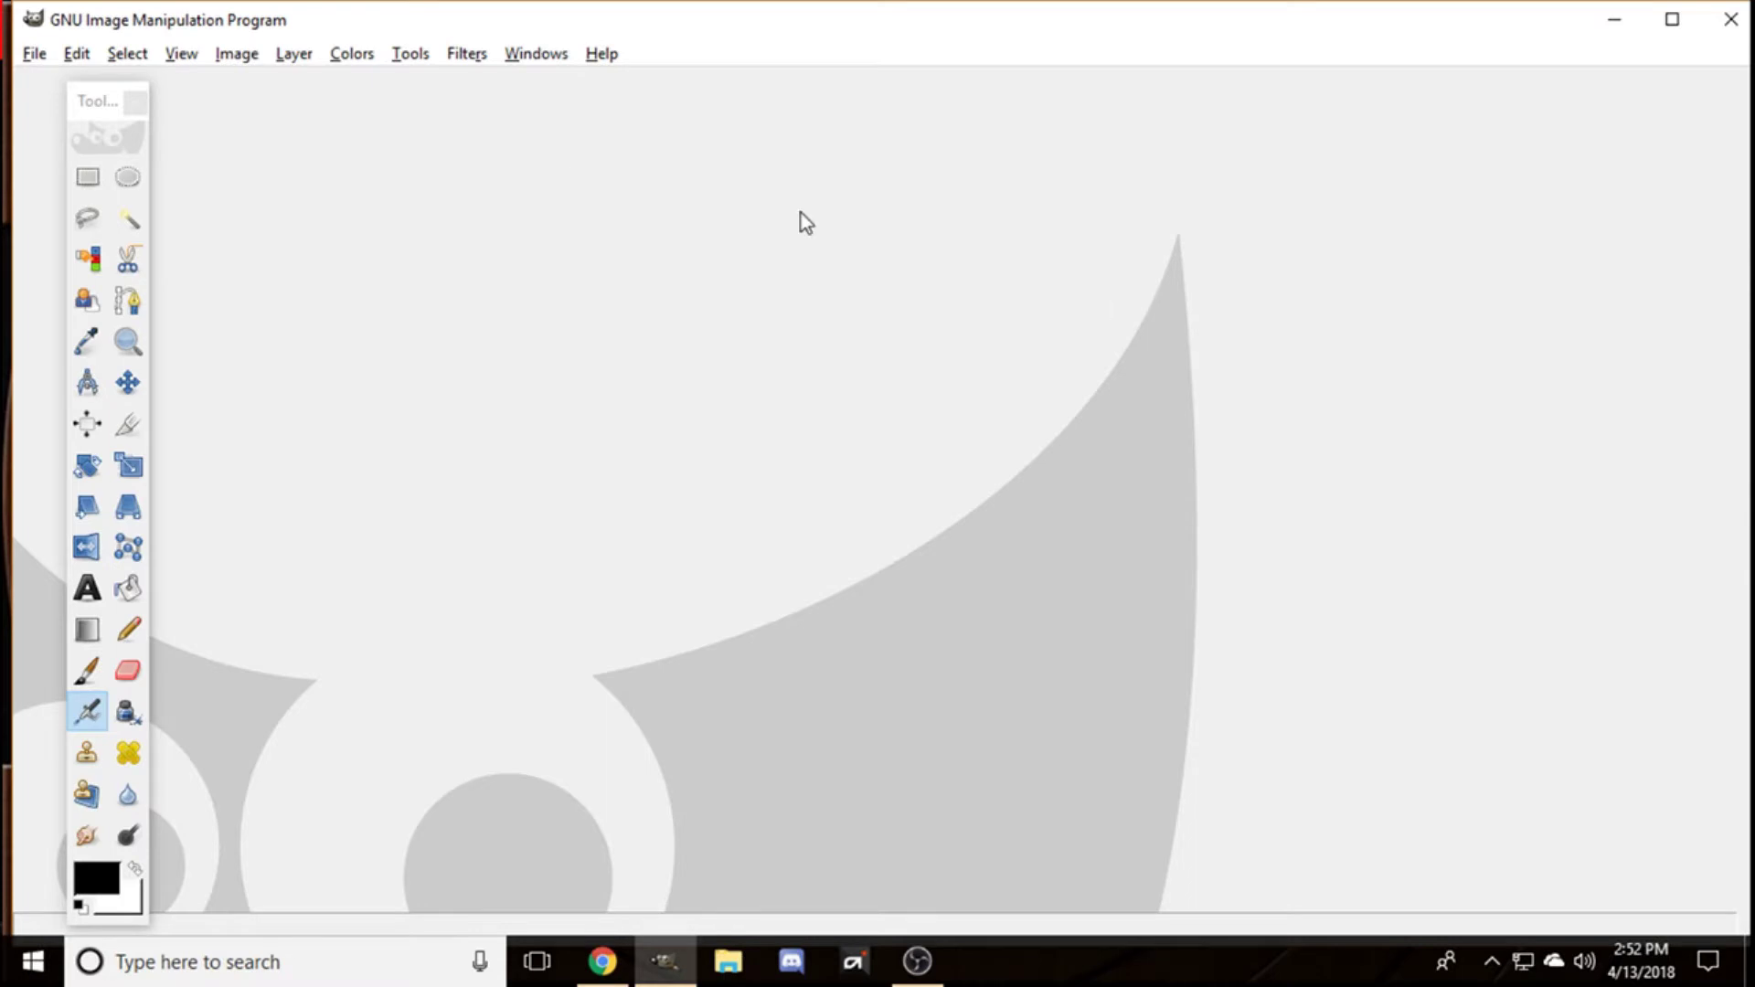
pyautogui.click(137, 103)
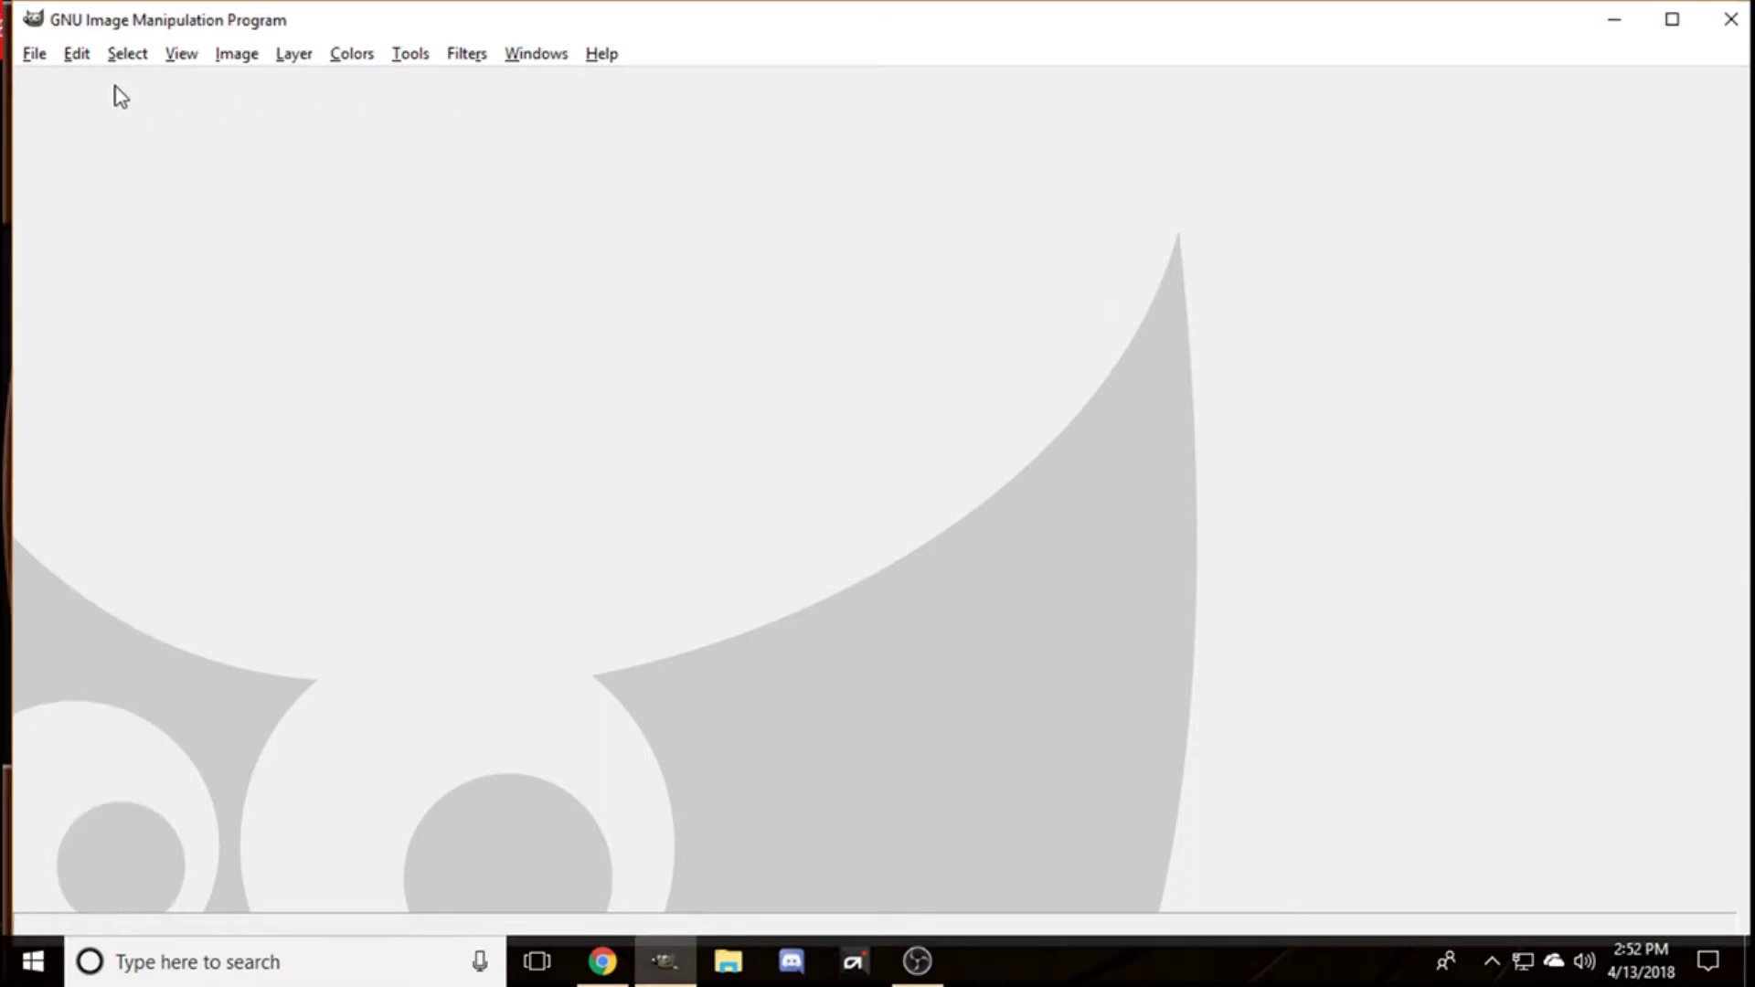
# Step: Open a new toolbox and place it along the side of the empty workspace, below the start of the menu bar
pyautogui.click(404, 55)
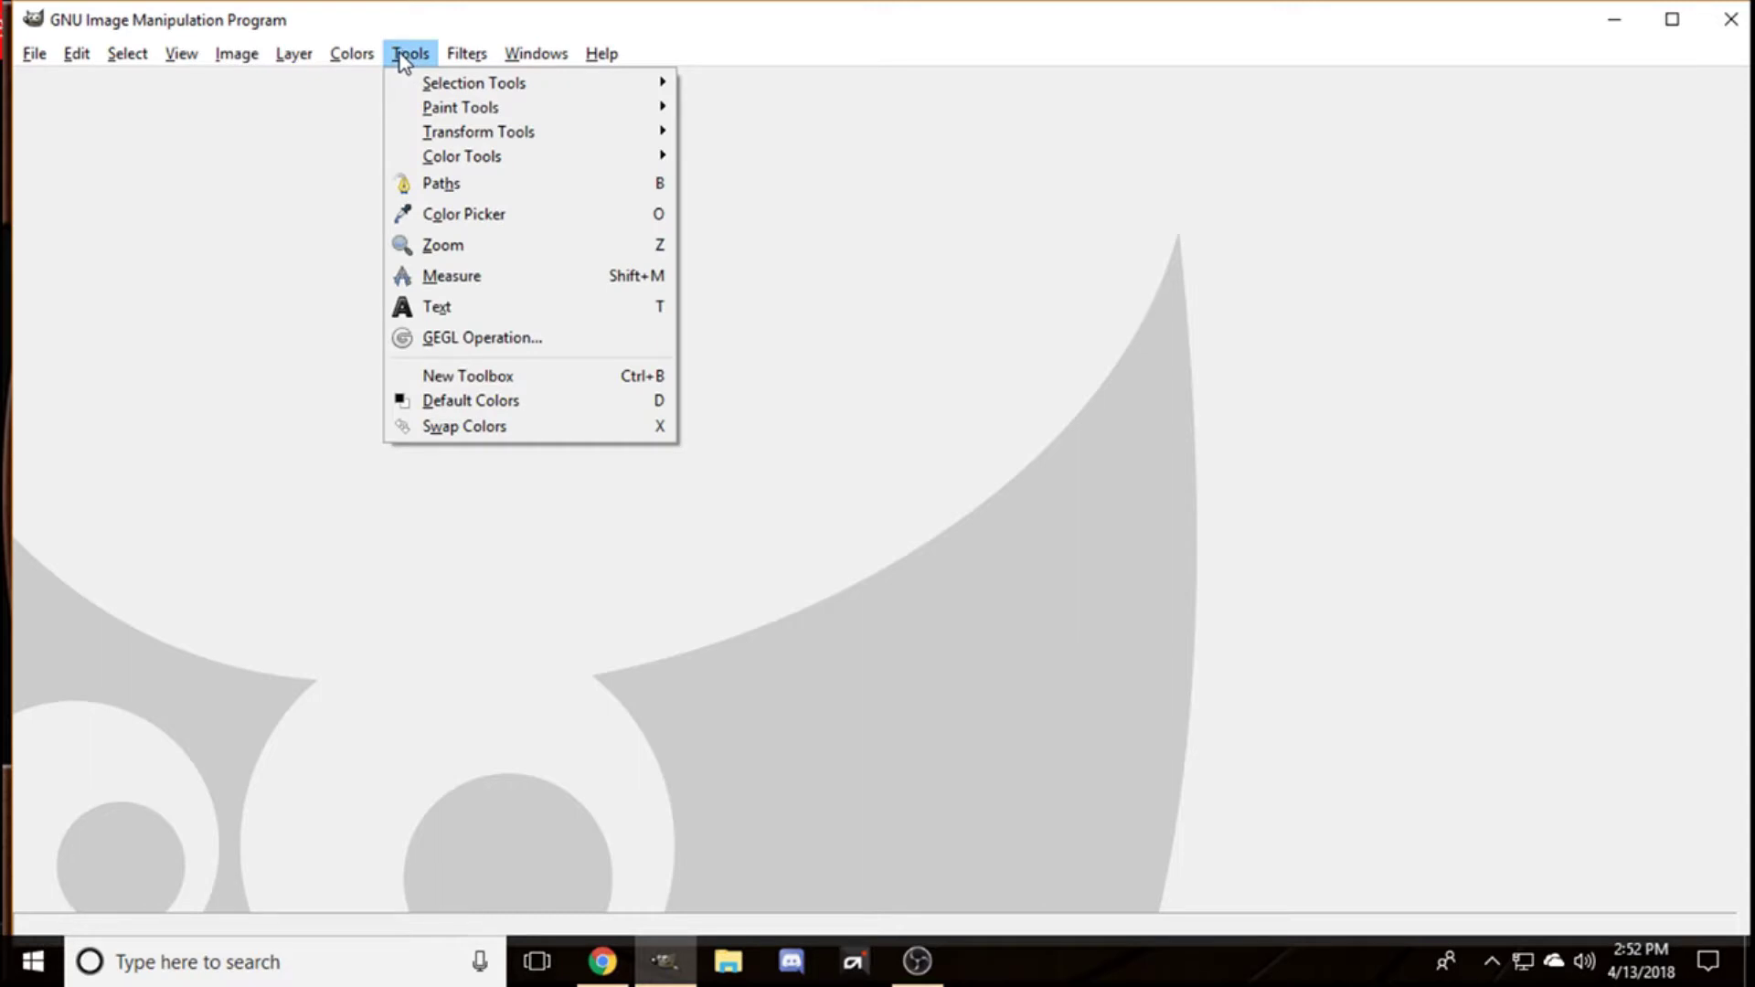
pyautogui.moveTo(455, 55)
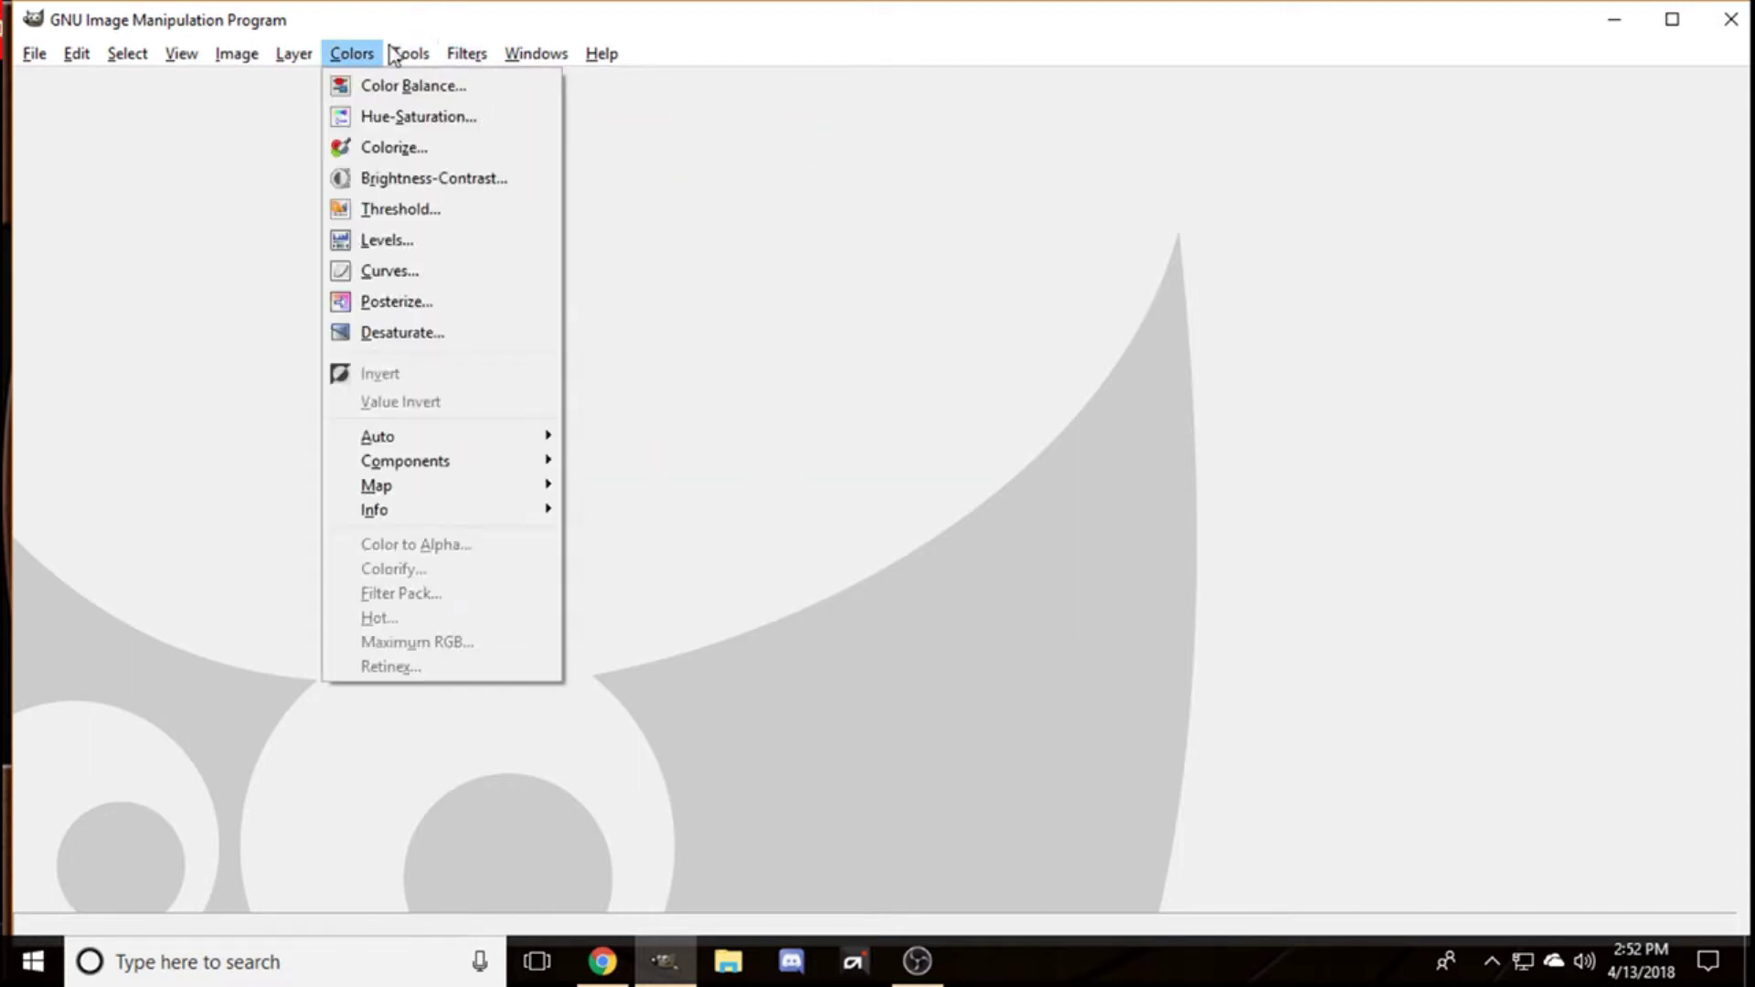
pyautogui.moveTo(438, 84)
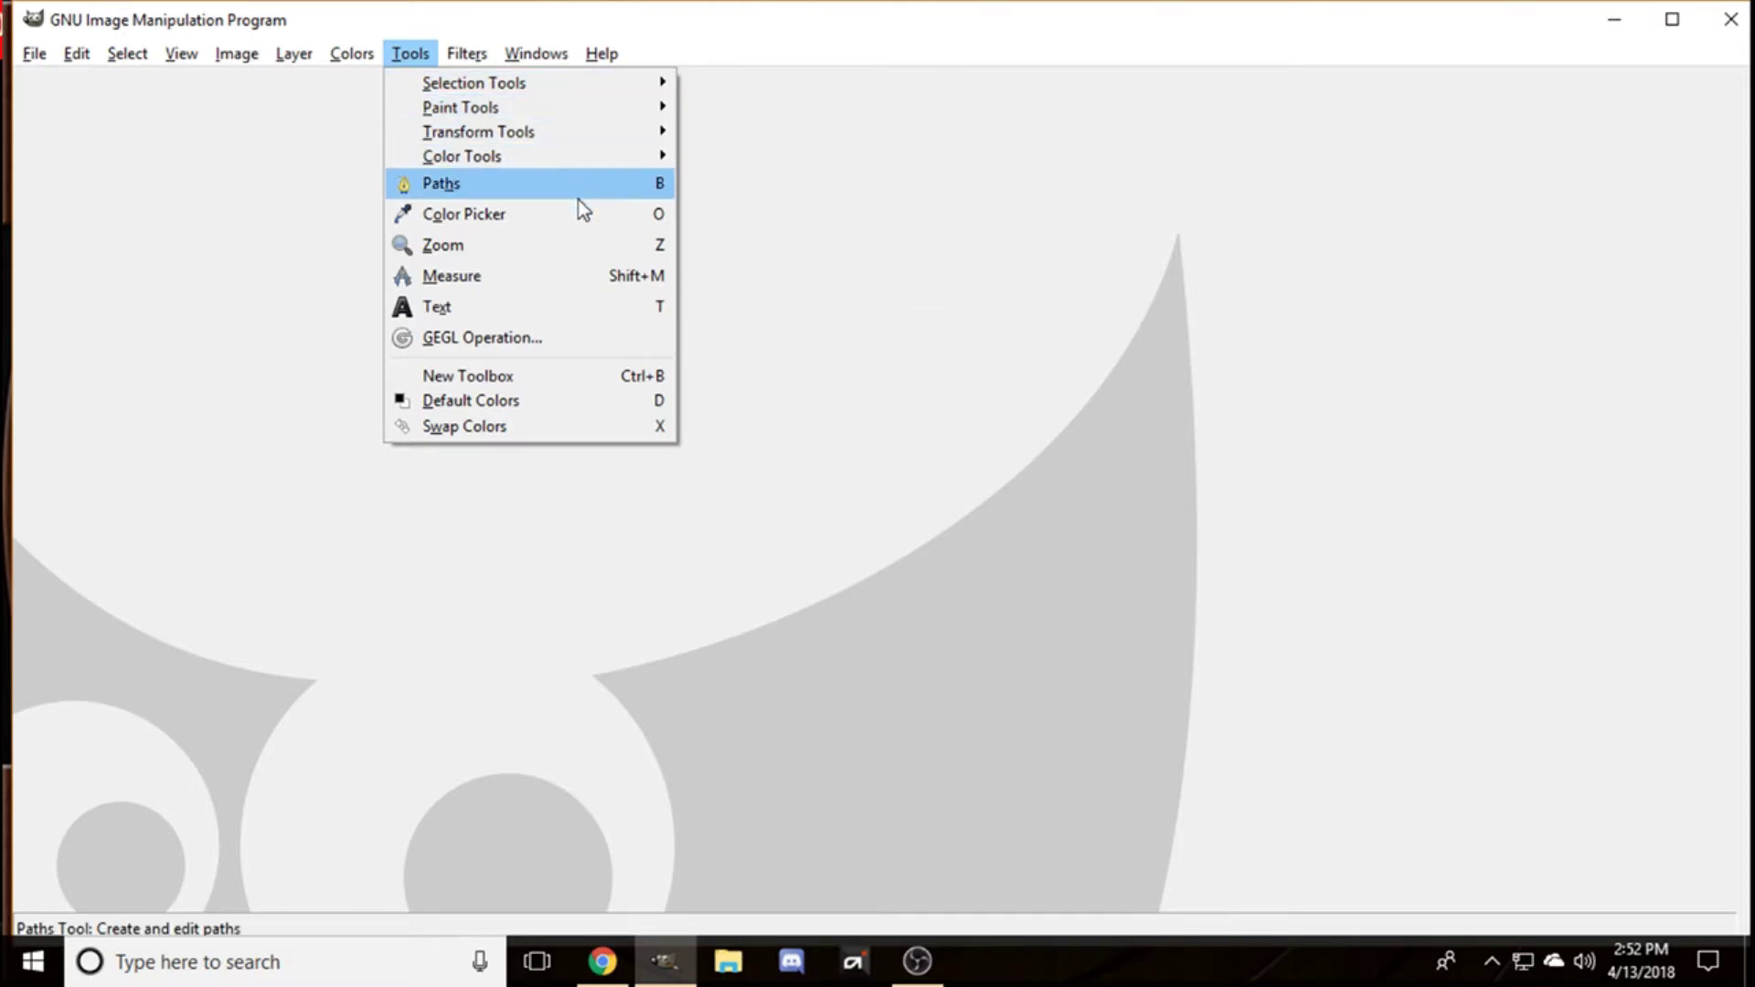
pyautogui.click(565, 388)
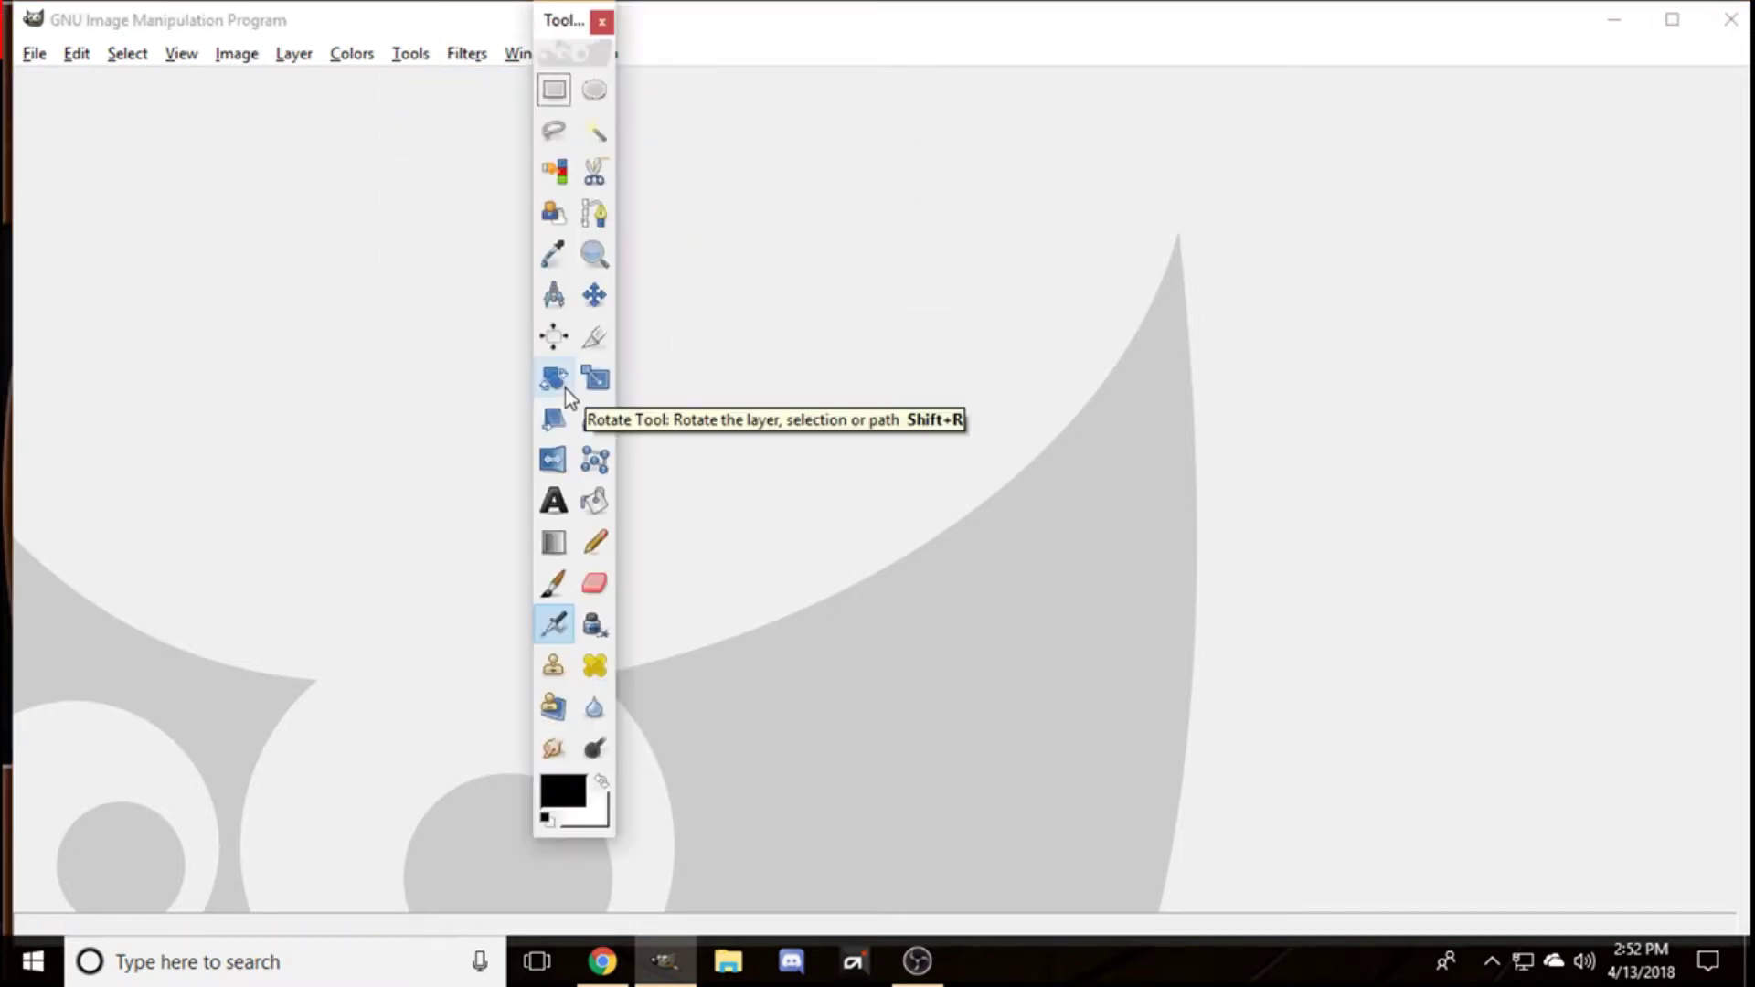
pyautogui.moveTo(572, 33); pyautogui.dragTo(82, 101)
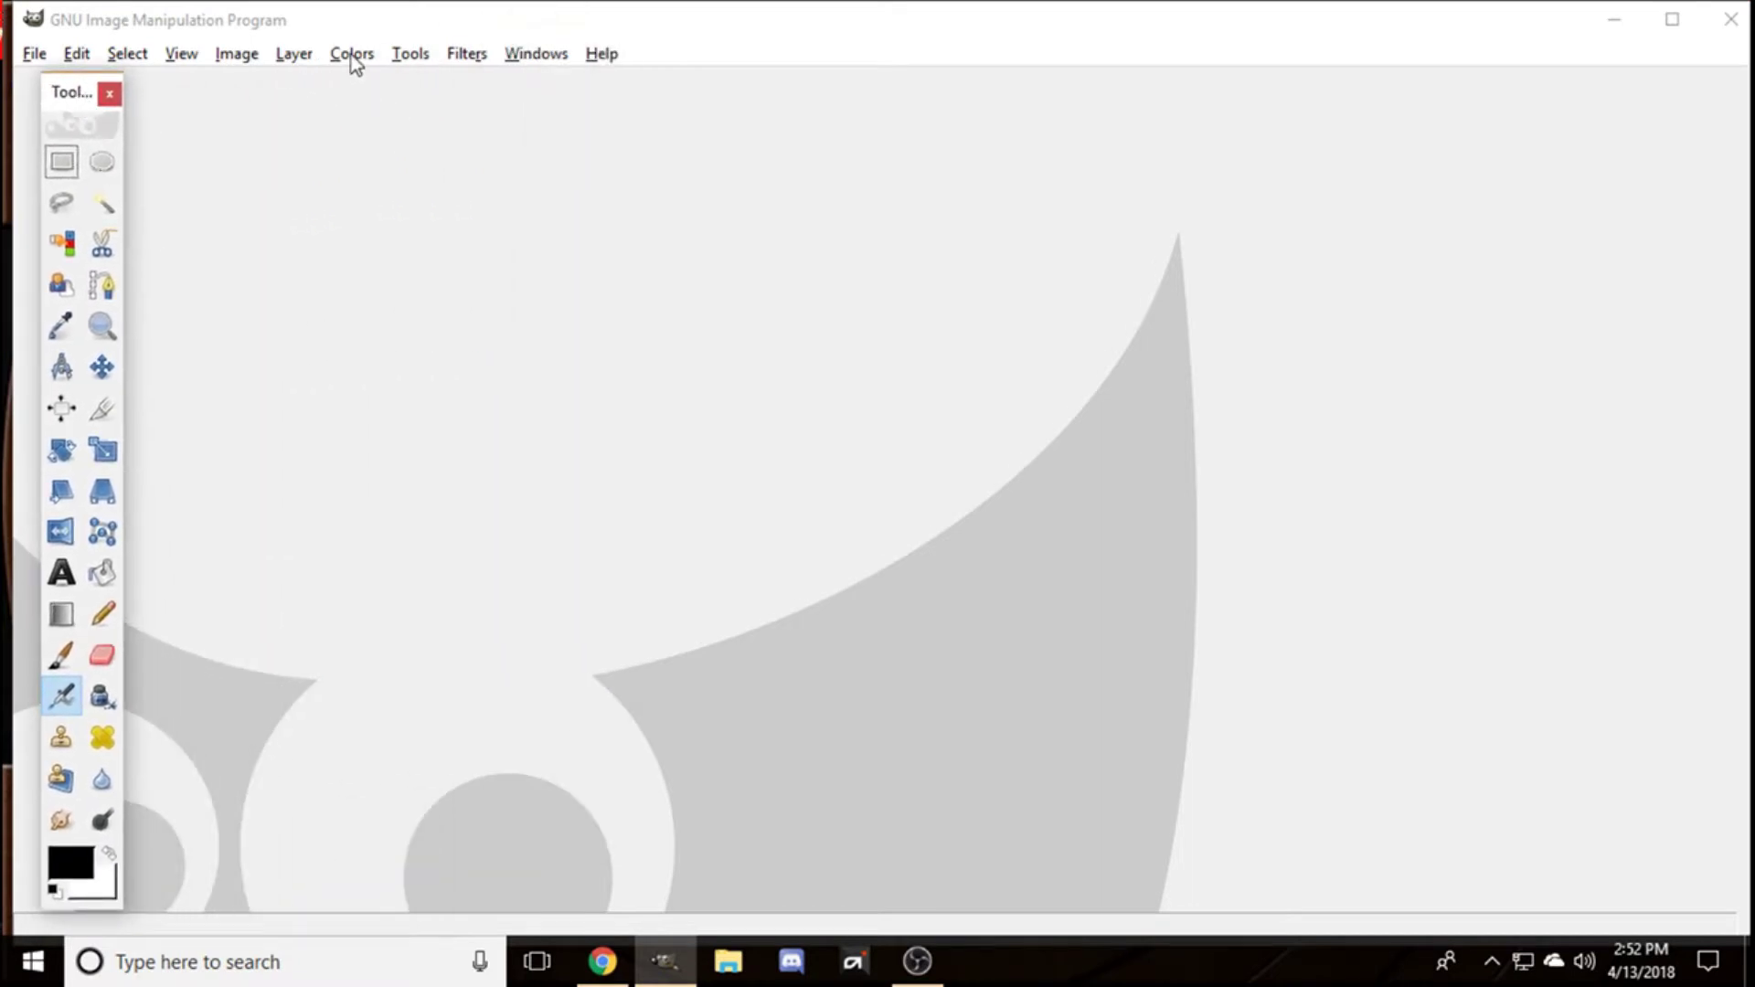
# Step: Open the Layers dialog and place it on the opposite side of the workspace from the toolbox
pyautogui.click(464, 55)
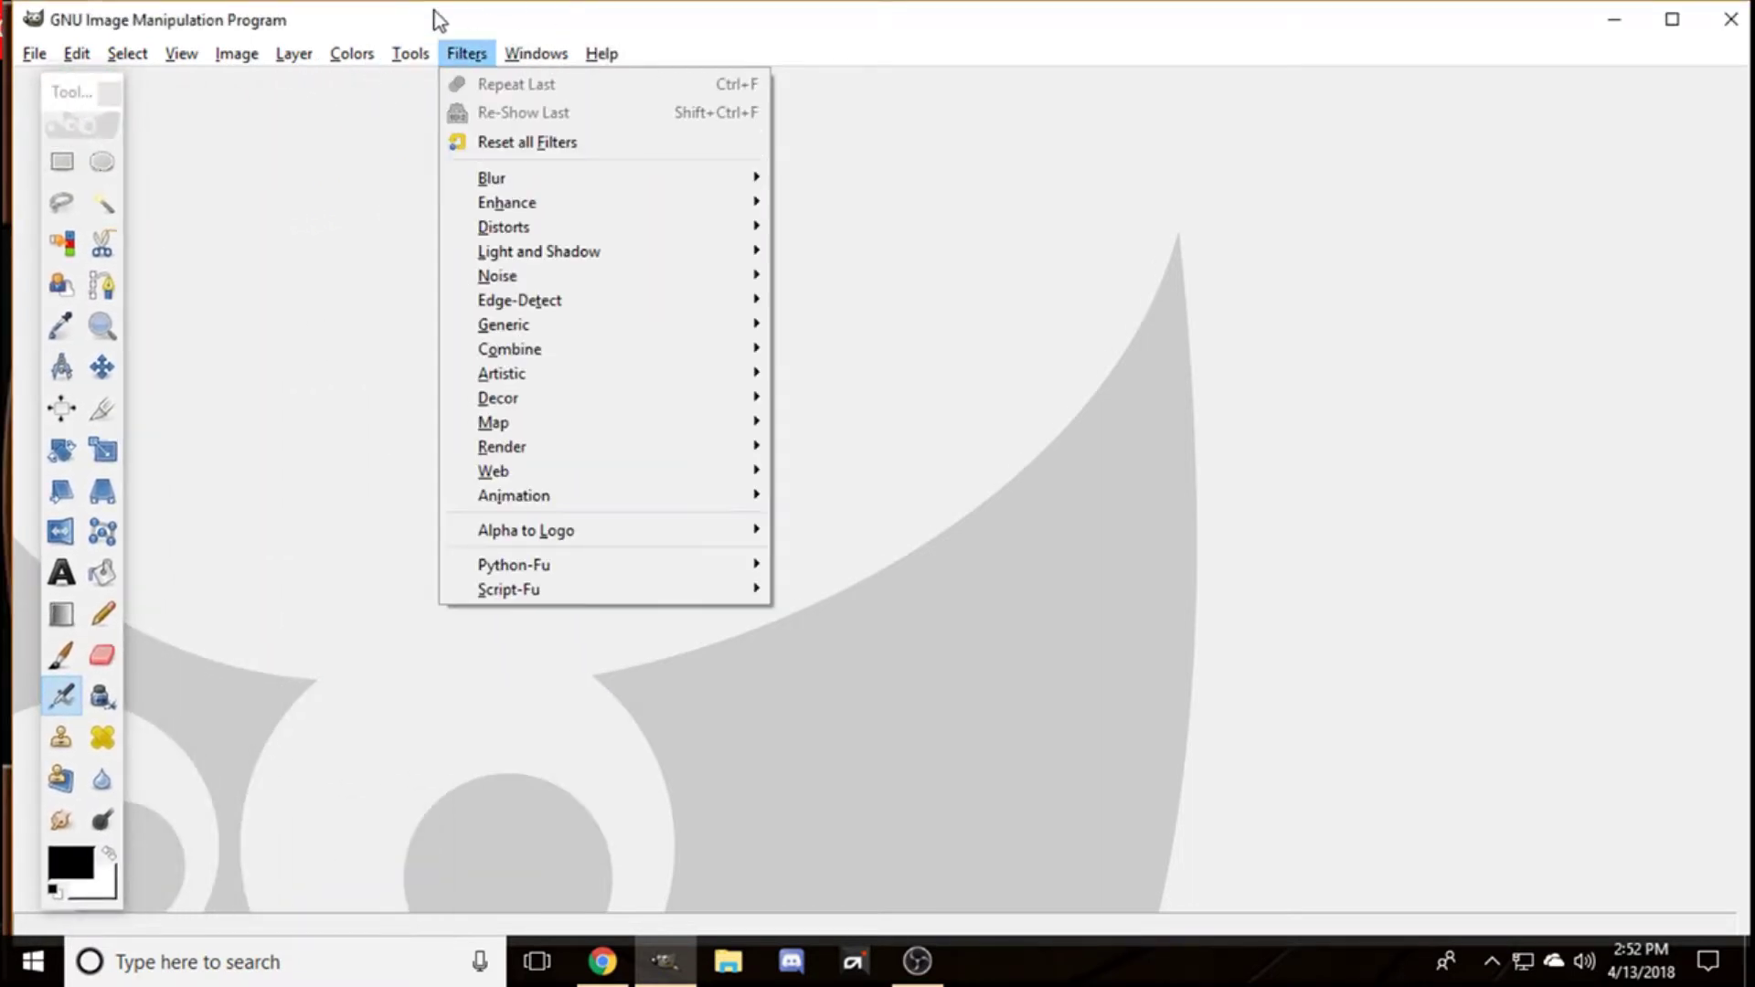
pyautogui.moveTo(398, 57)
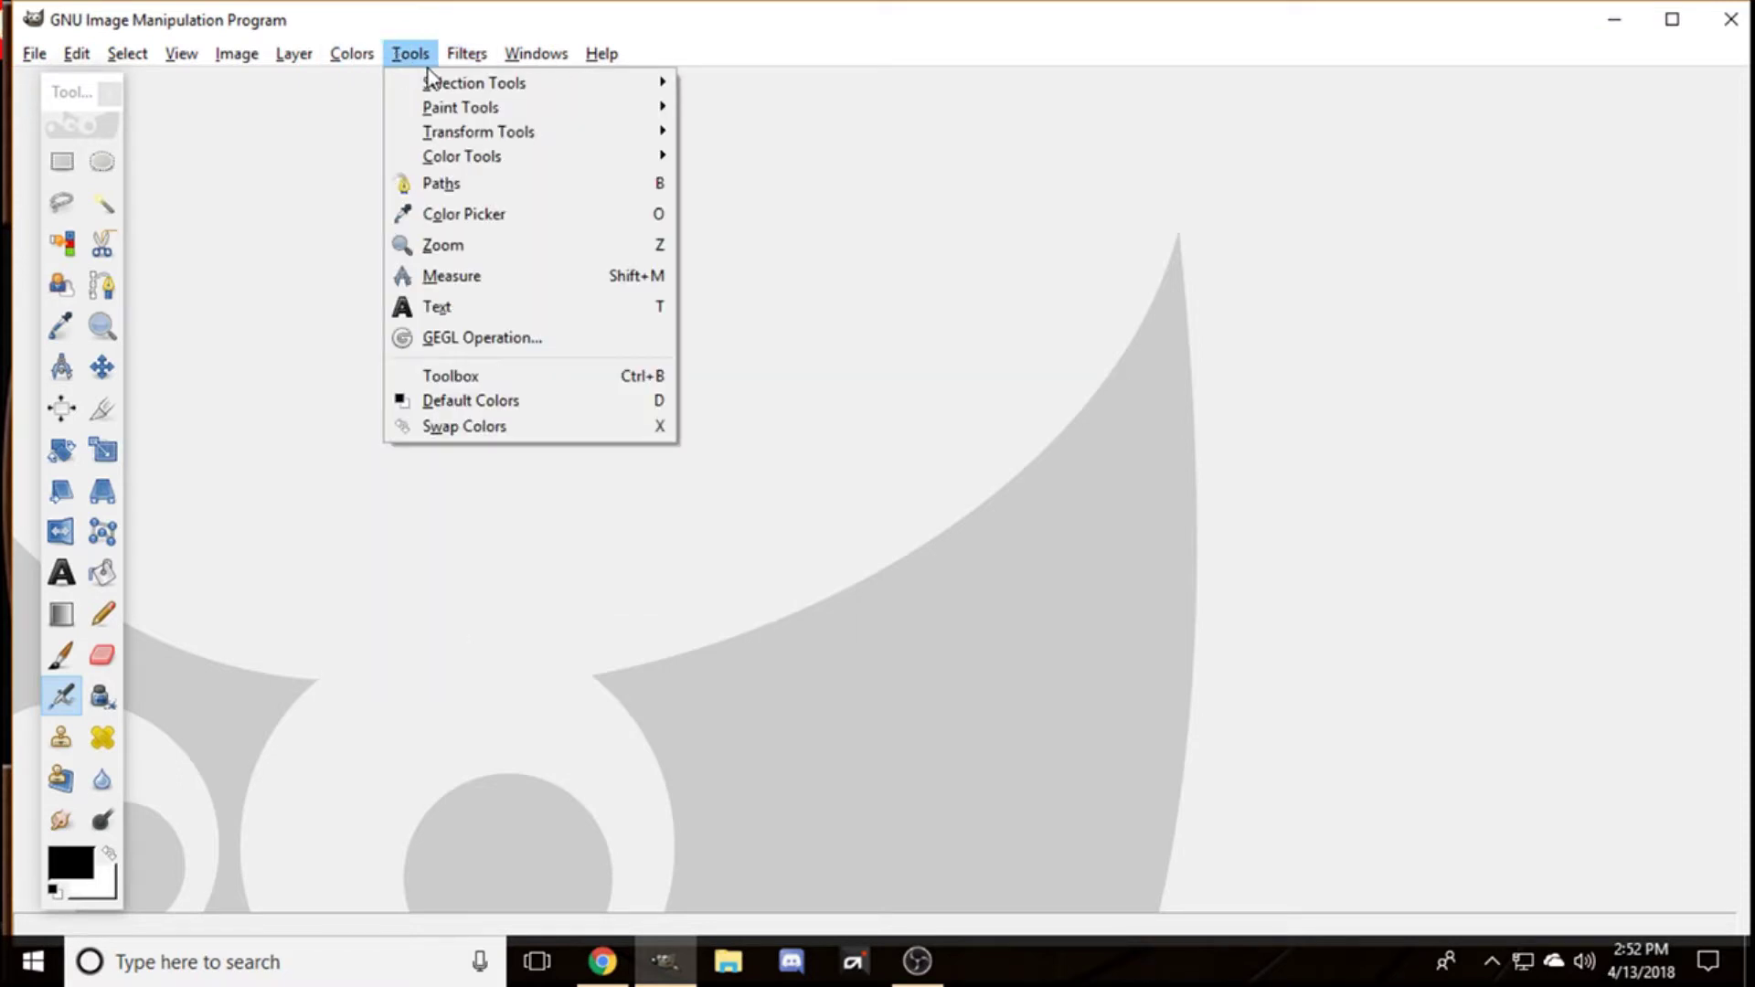
pyautogui.moveTo(514, 73)
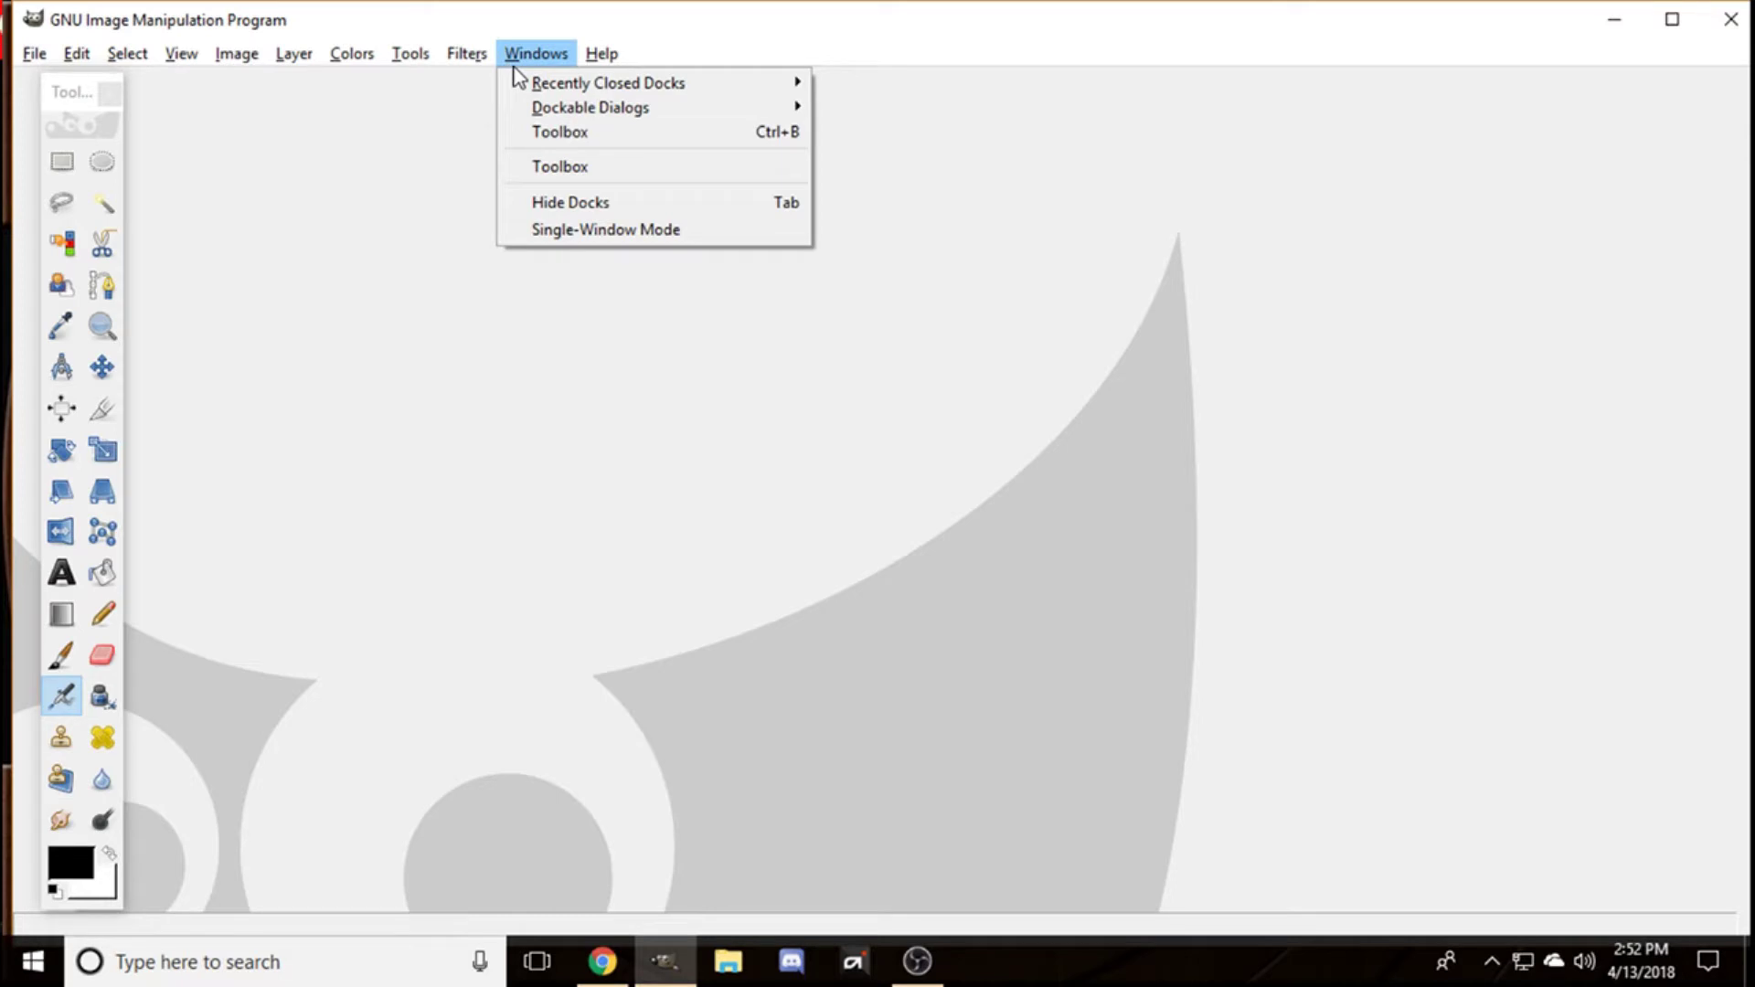
pyautogui.moveTo(582, 94)
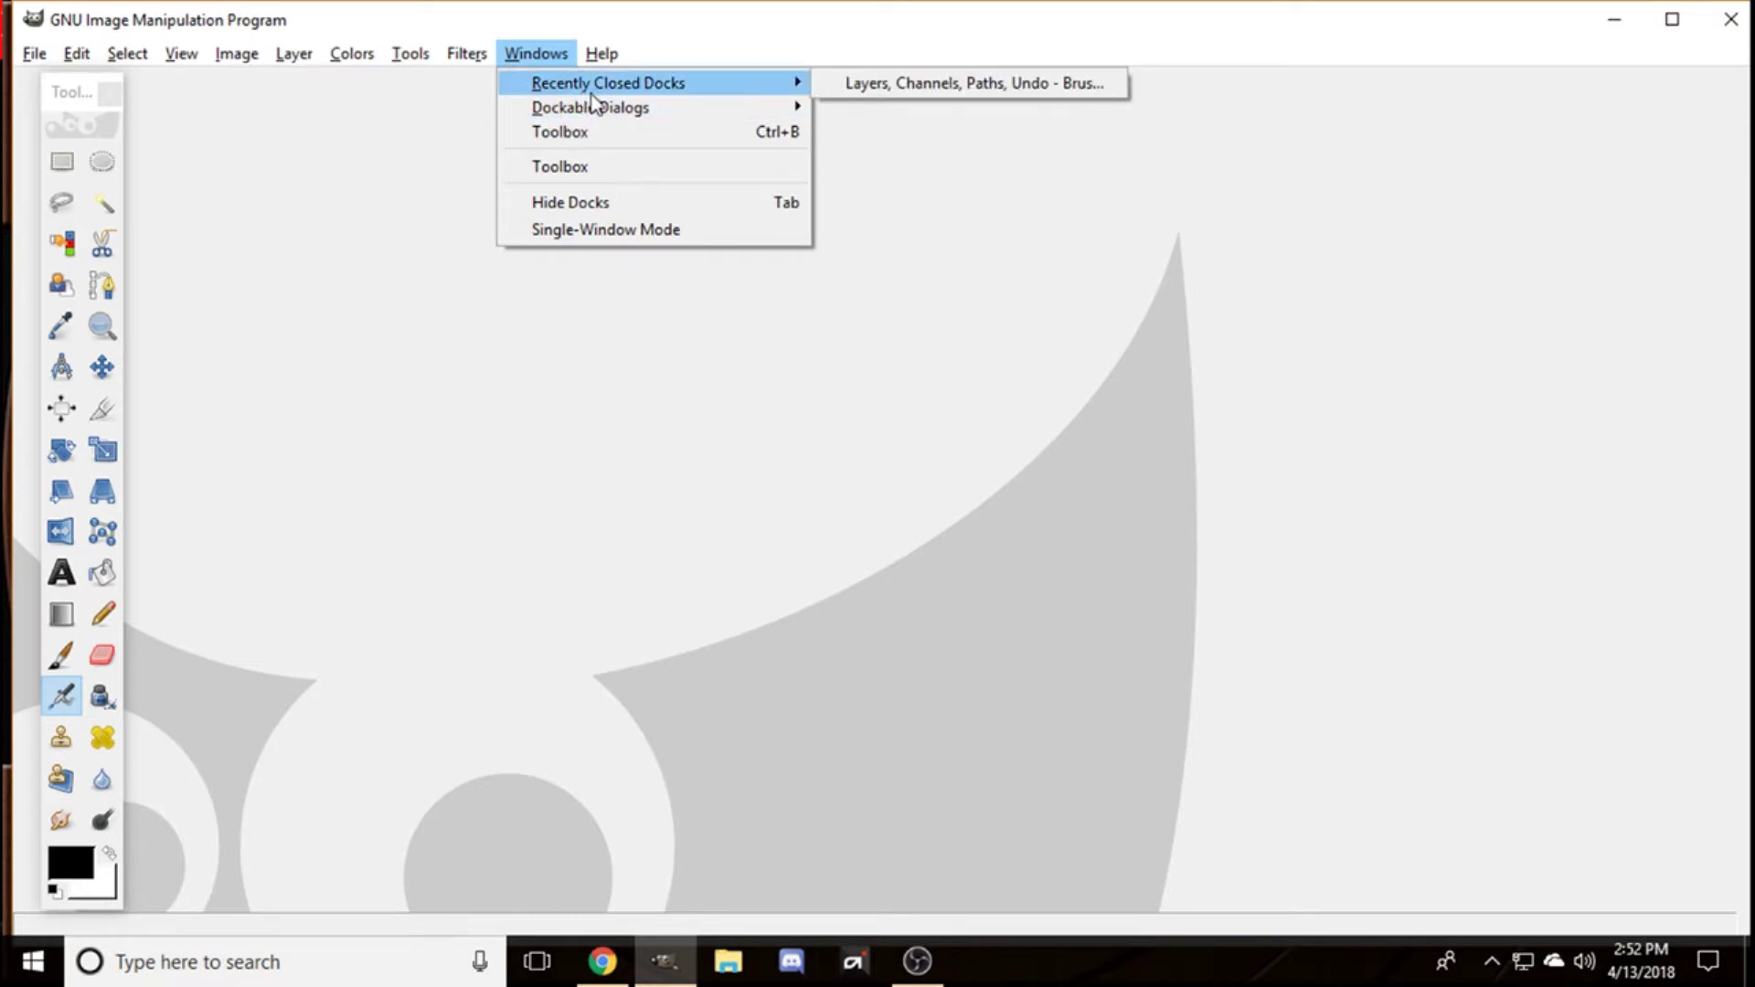
pyautogui.moveTo(702, 117)
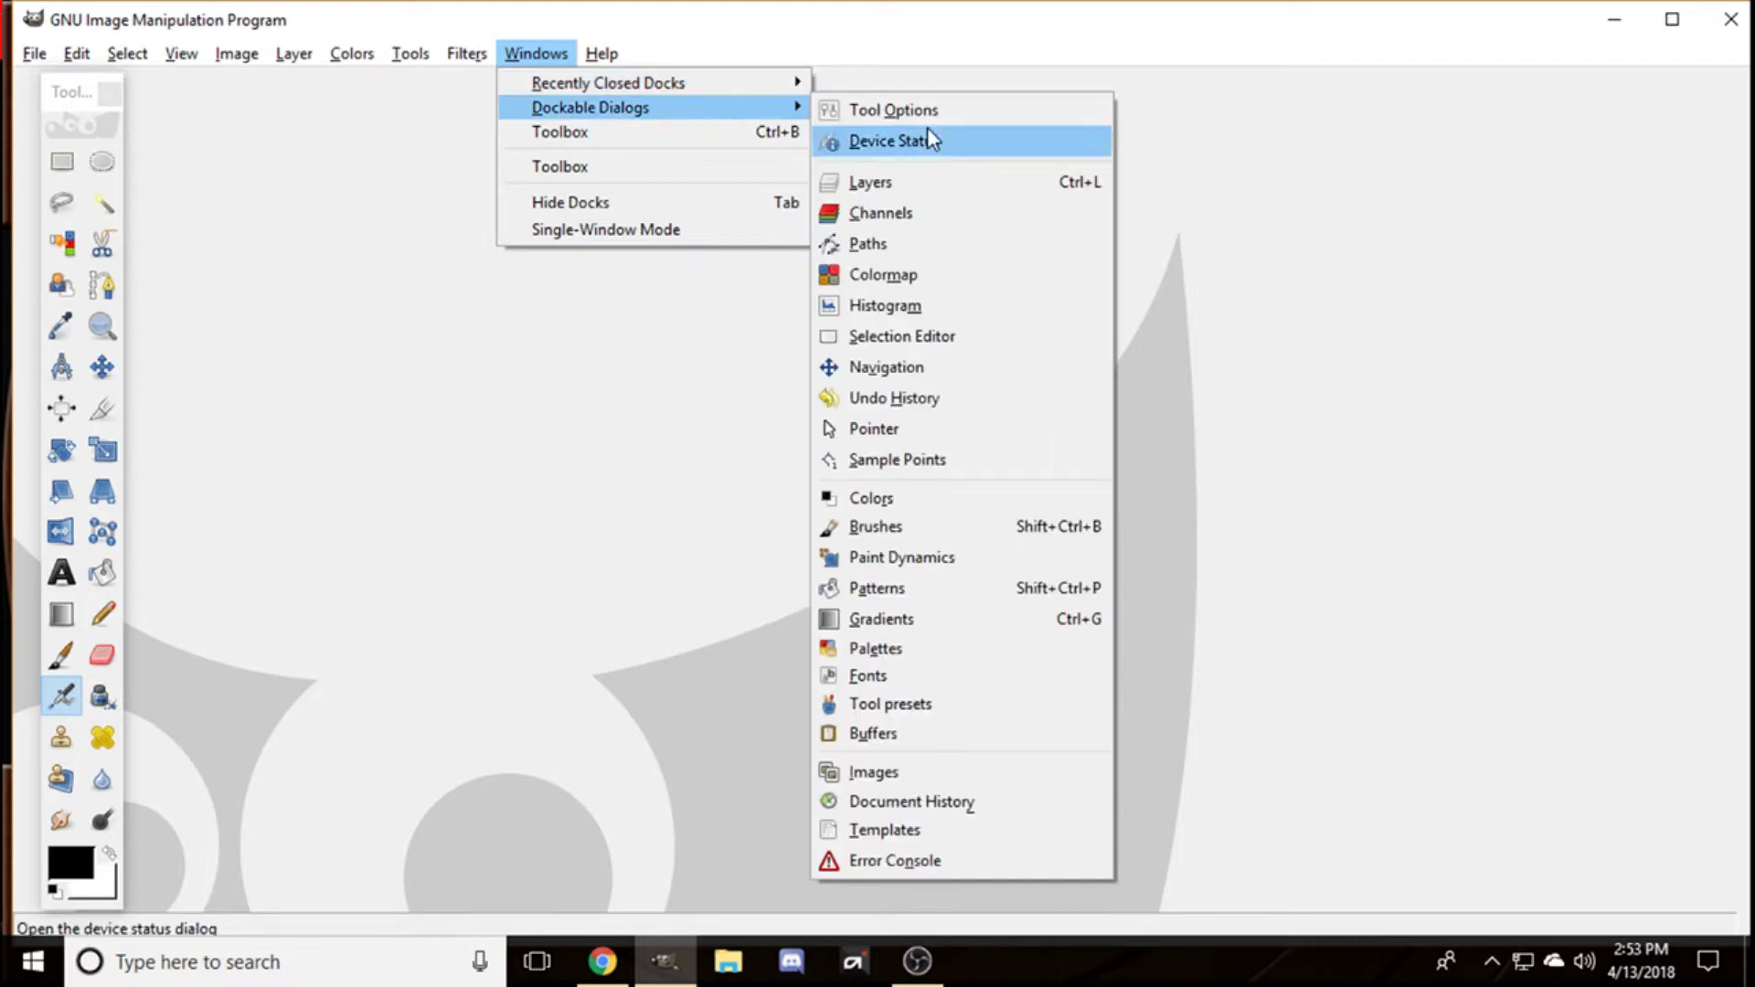
pyautogui.click(915, 190)
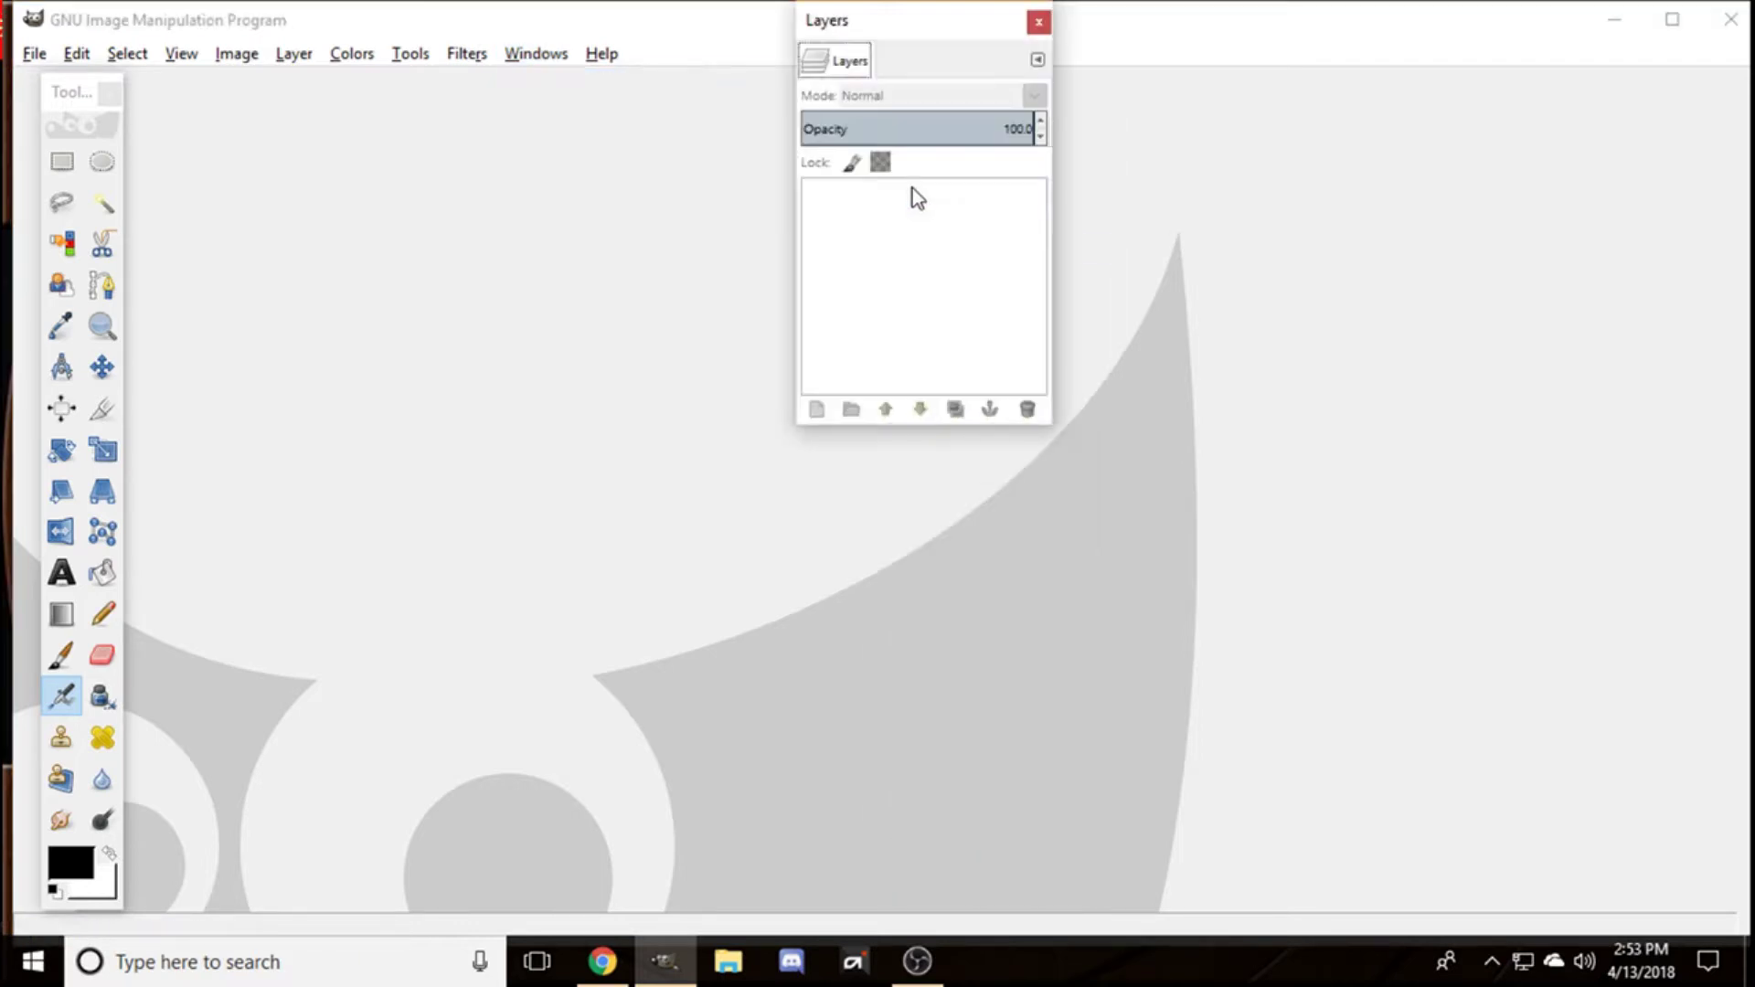
pyautogui.moveTo(951, 51); pyautogui.dragTo(1630, 102)
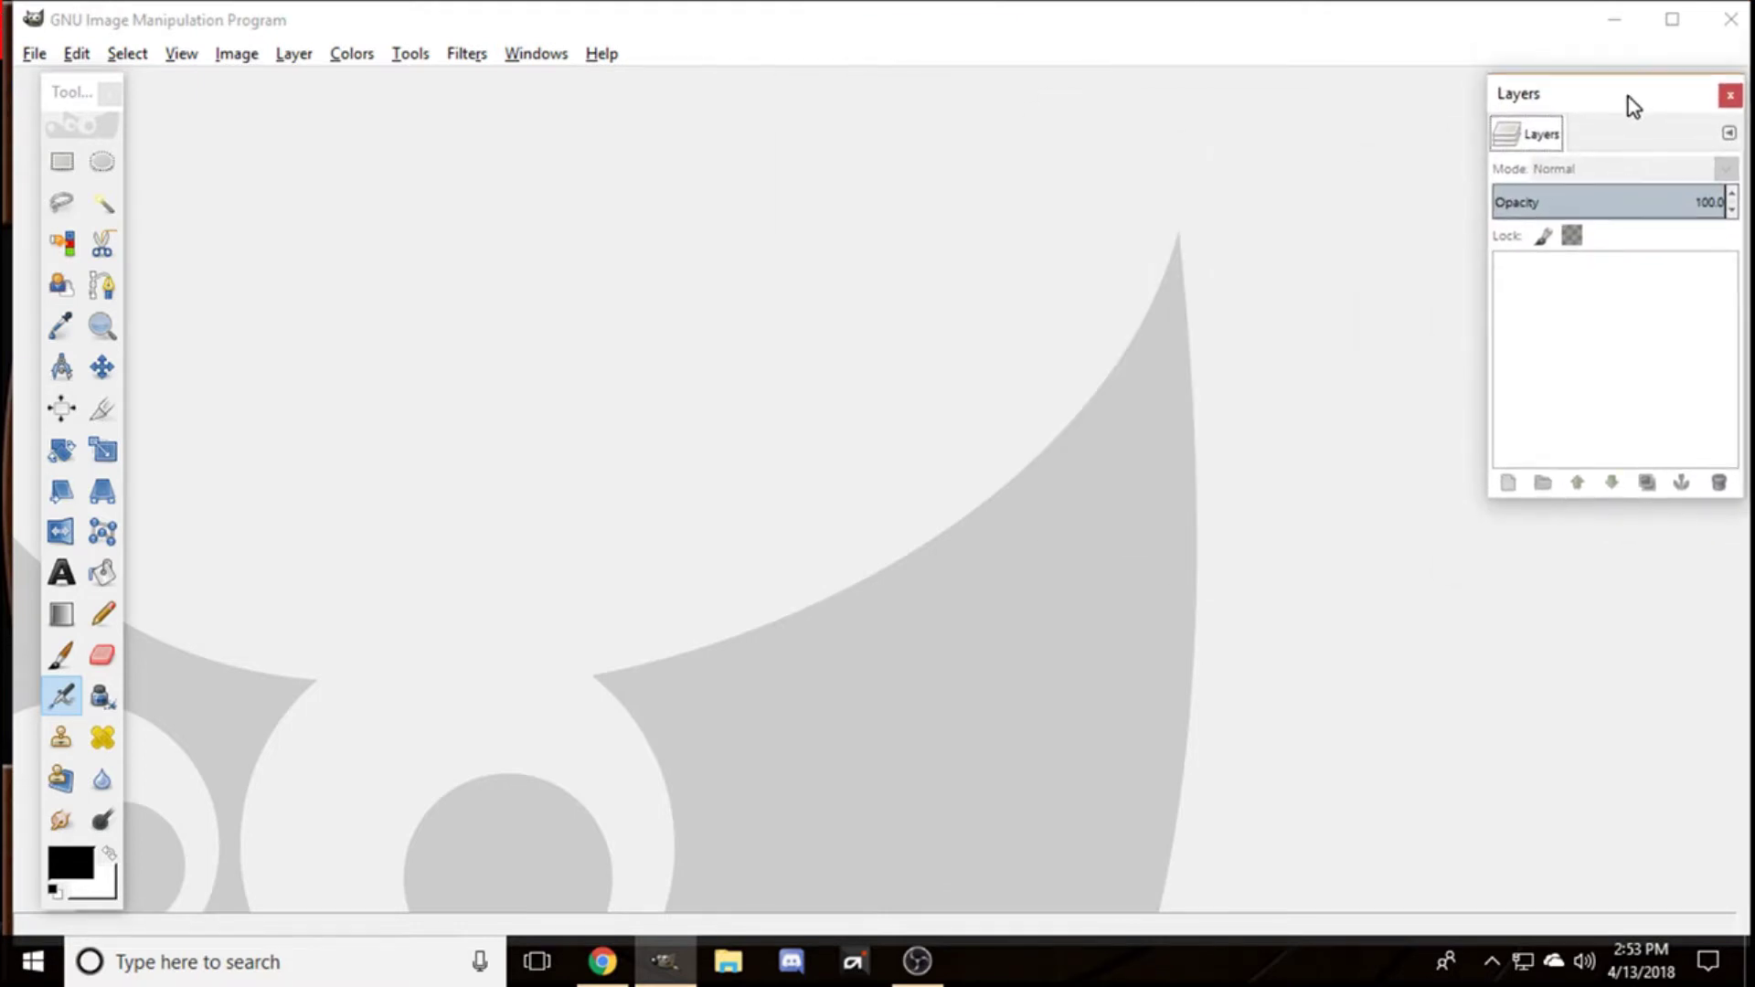
# Step: Start a new image with a width of 1920 px and a height of 1080 px
pyautogui.click(36, 55)
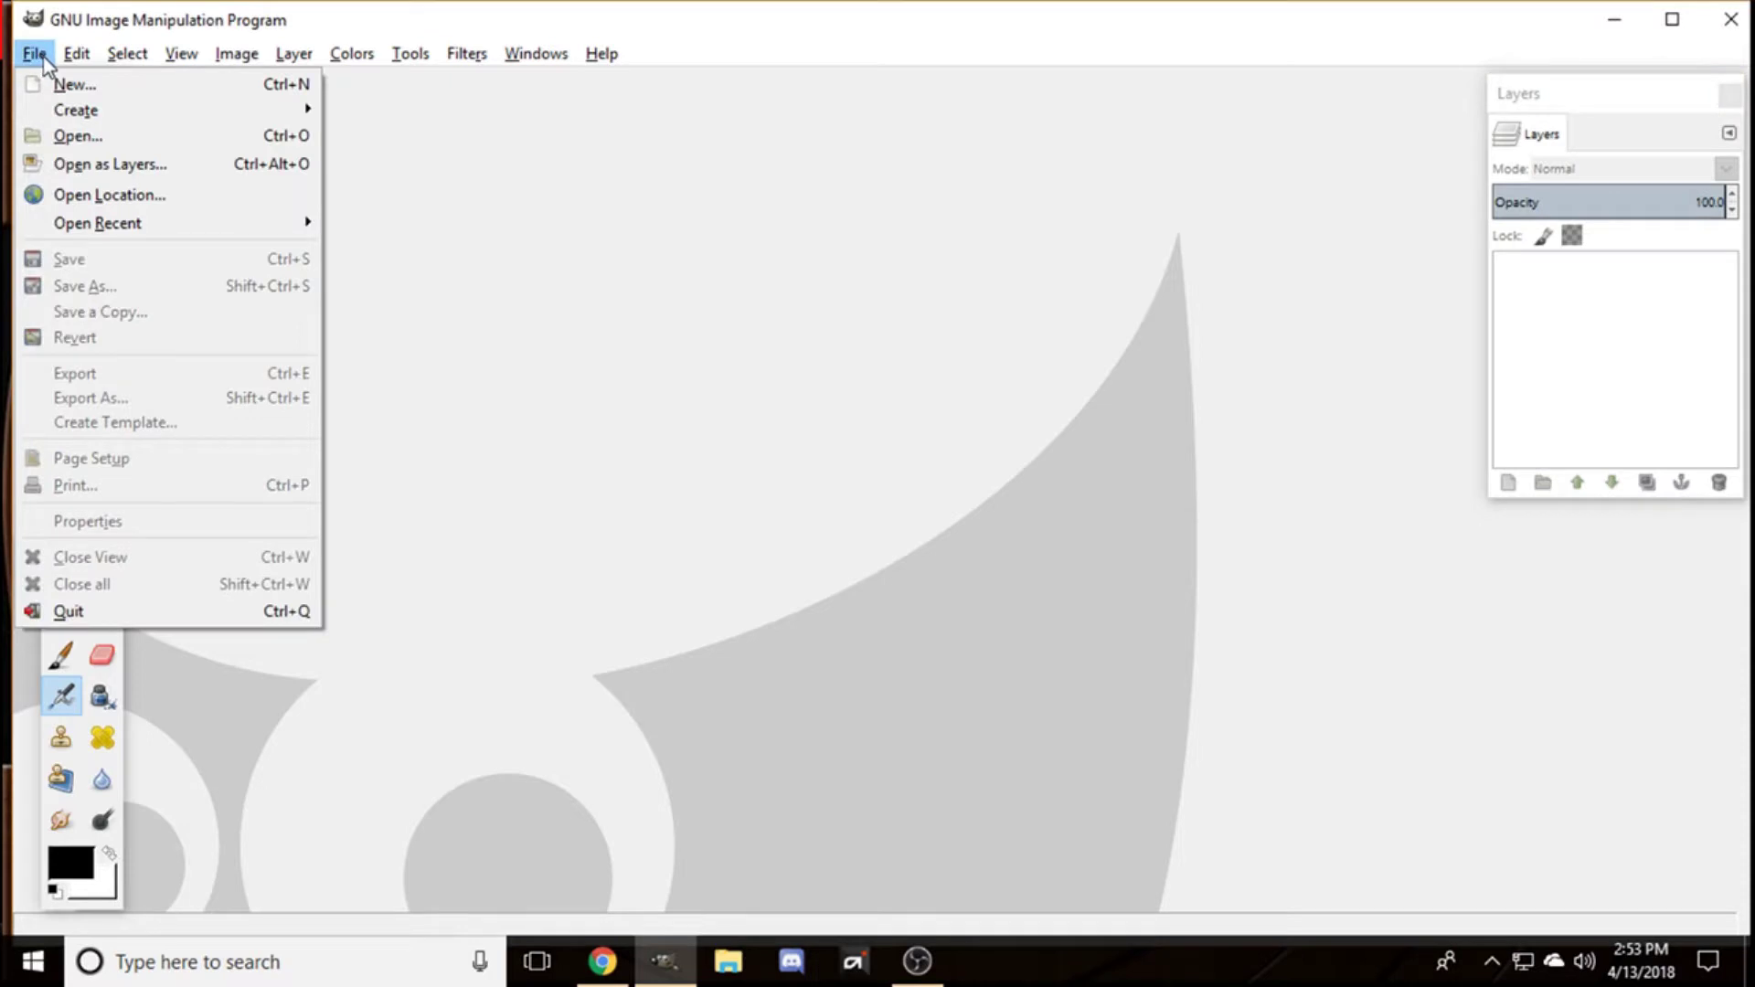
pyautogui.click(842, 71)
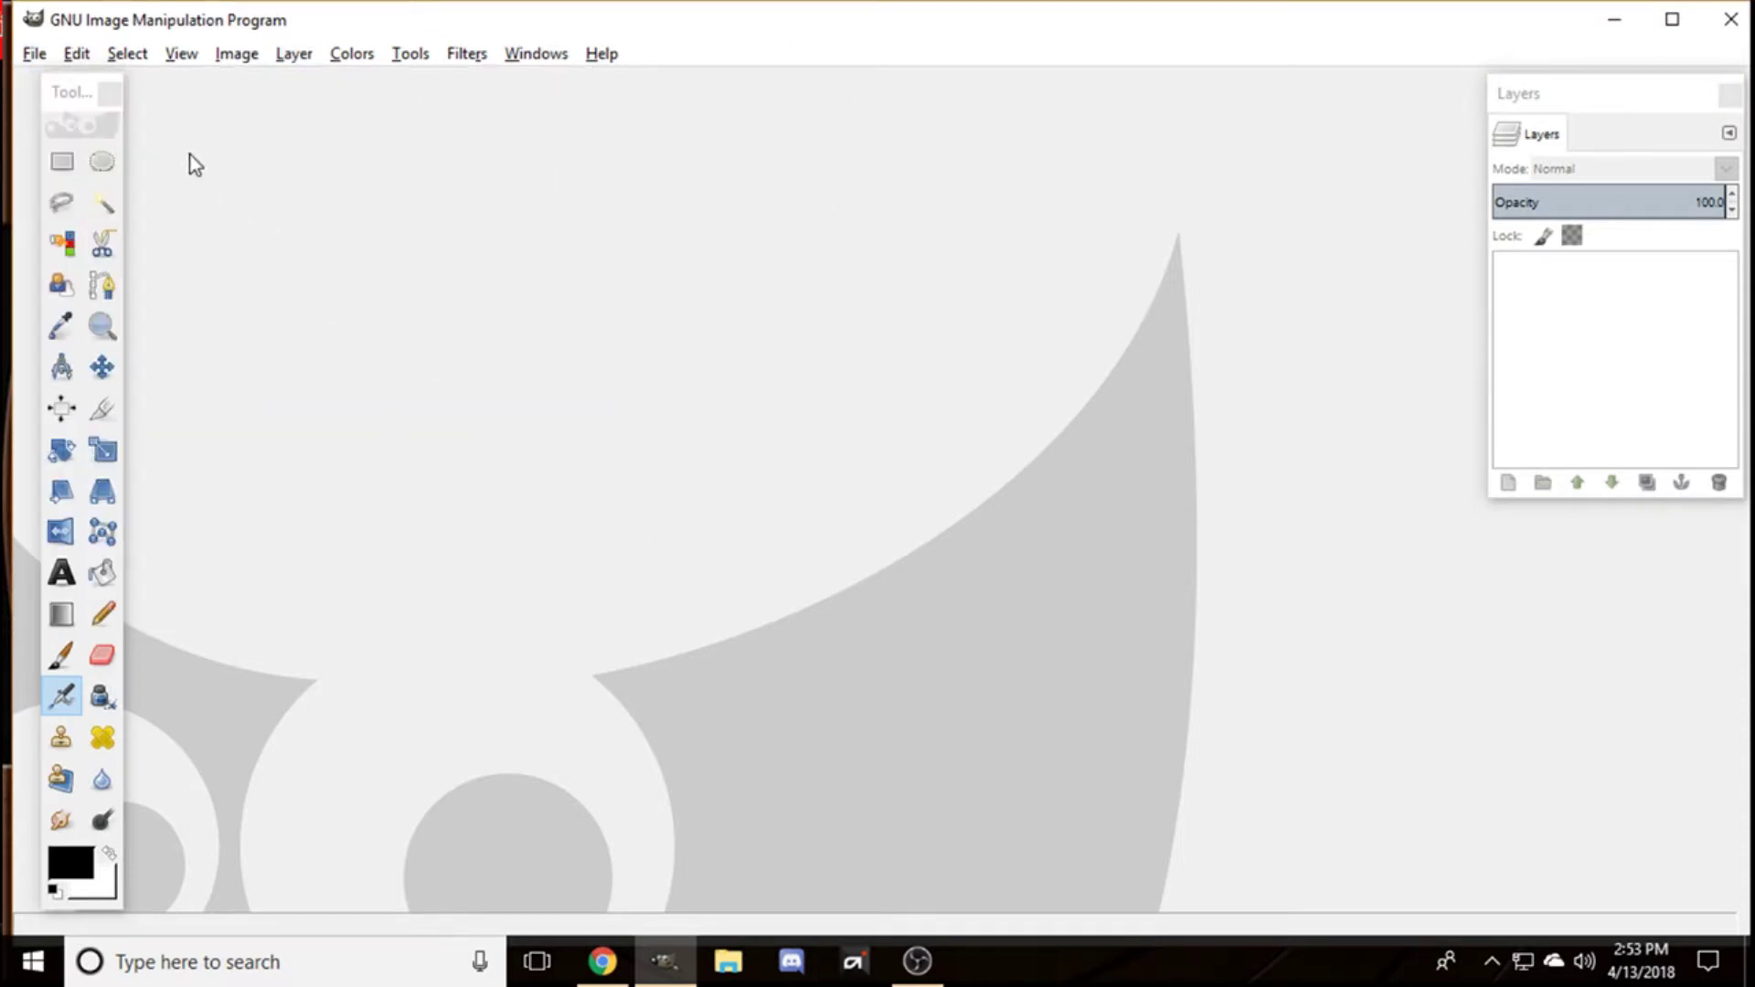
pyautogui.click(33, 57)
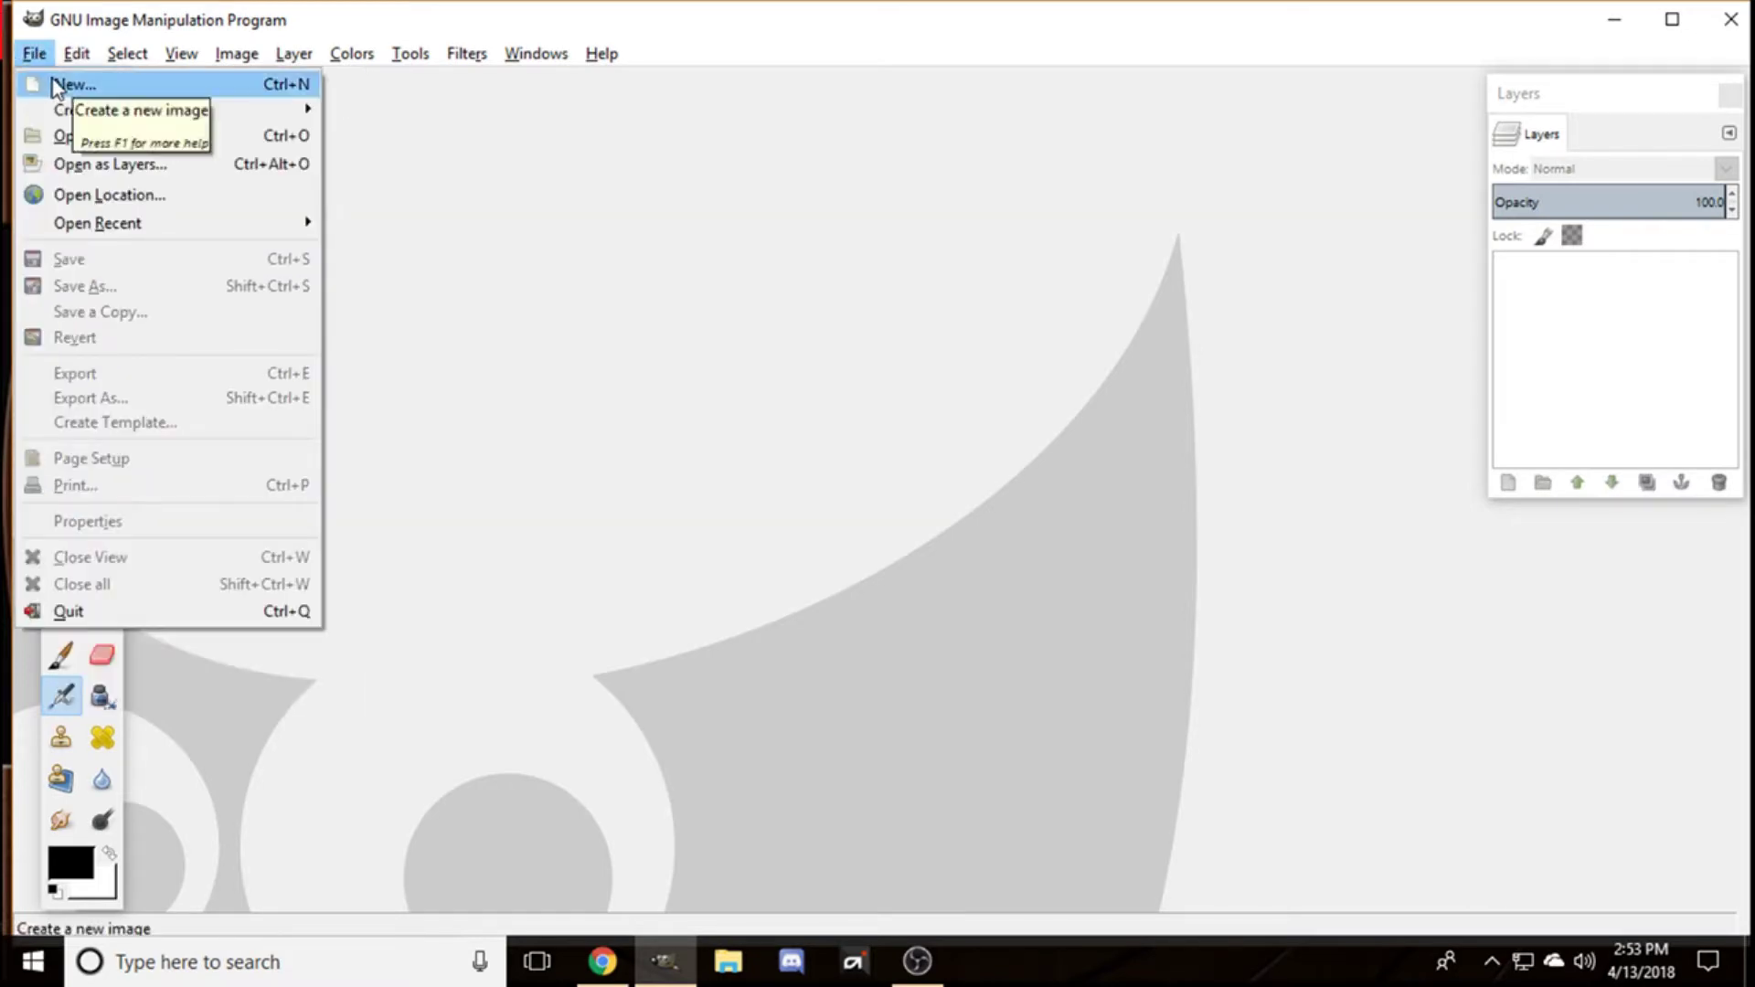
pyautogui.click(57, 85)
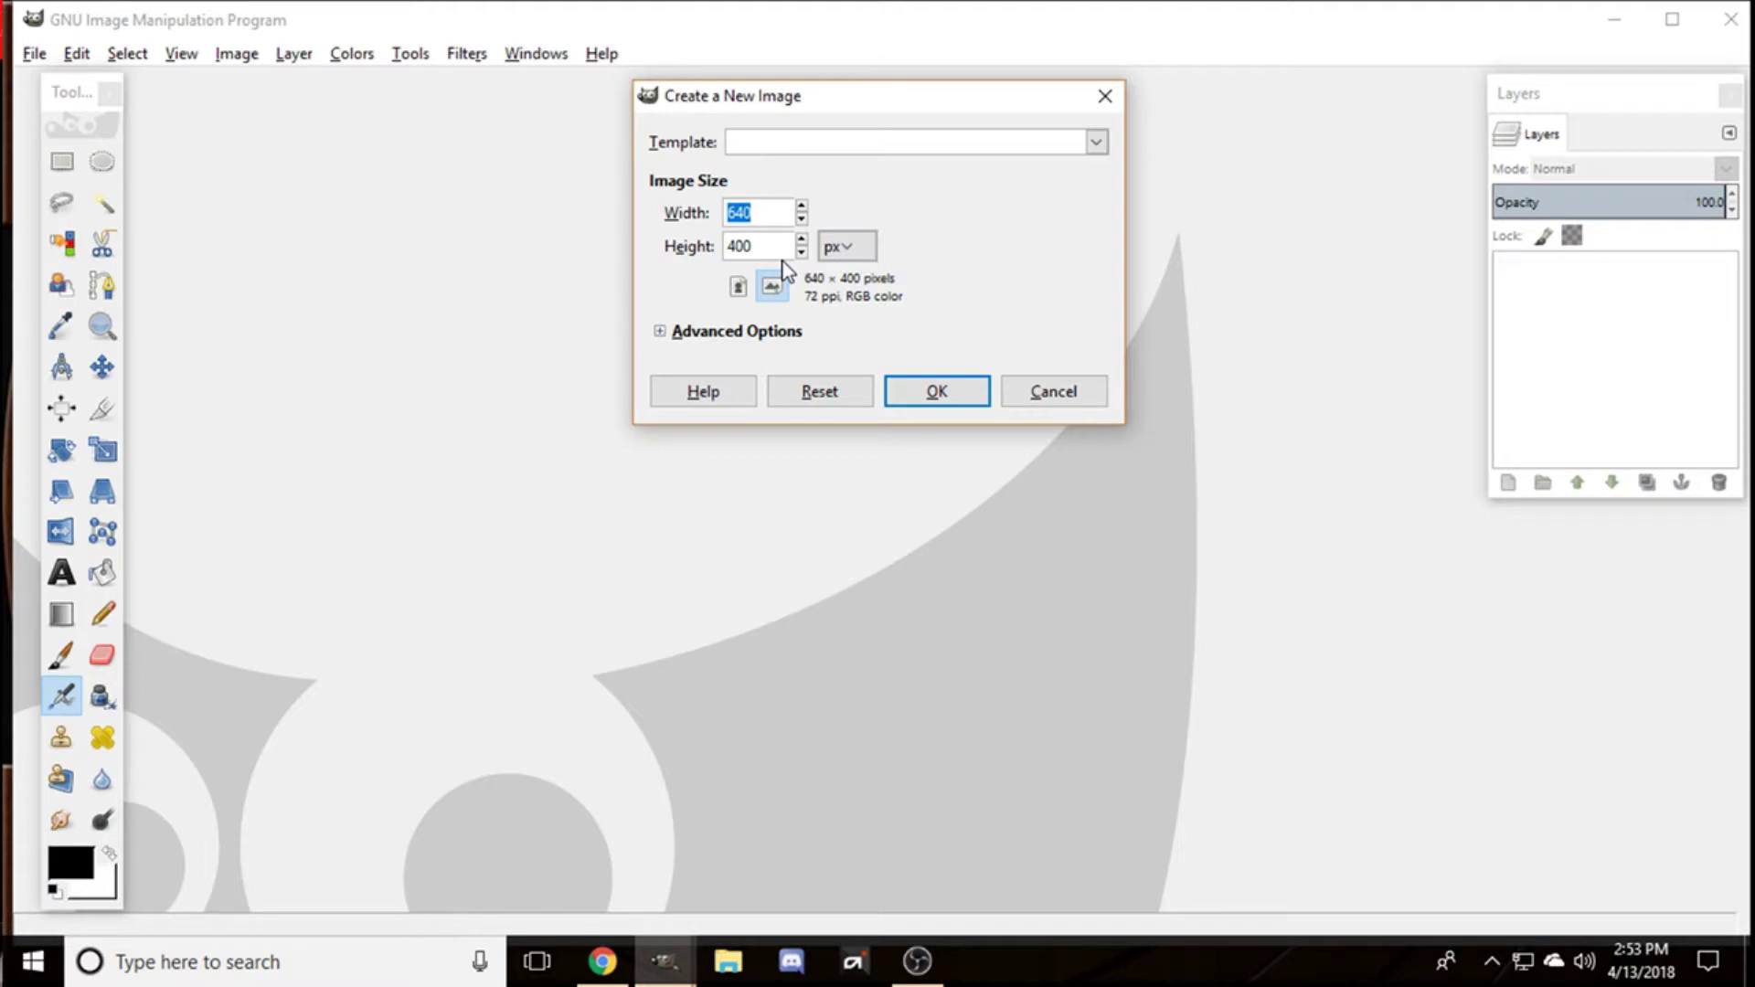
pyautogui.write('1920')
pyautogui.press('Tab')
pyautogui.write('1080')
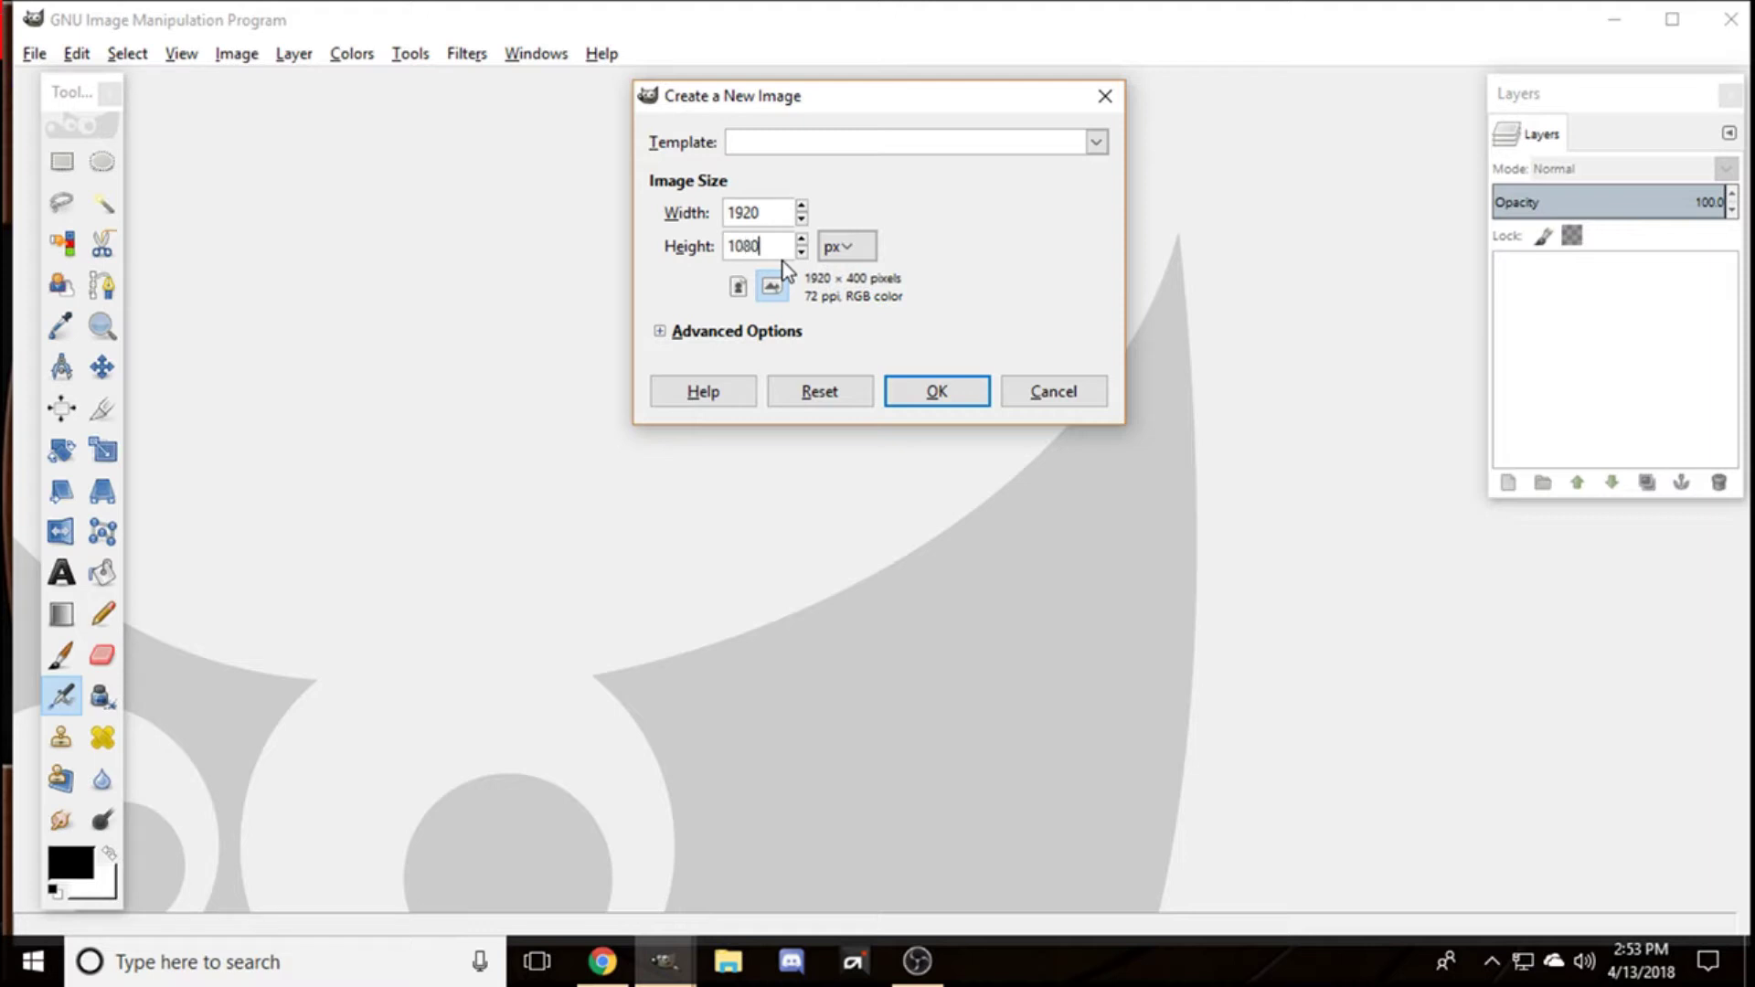
# Step: Change the new image's size to 1280 px wide and 720 px high
pyautogui.hotkey('shift', 'Tab')
pyautogui.write('1280')
pyautogui.press('Tab')
pyautogui.write('720')
# Step: Restore the new image's size to 1920 × 1080 px and expand its advanced options
pyautogui.hotkey('shift', 'Tab')
pyautogui.write('1920')
pyautogui.press('Tab')
pyautogui.write('1080')
pyautogui.click(661, 333)
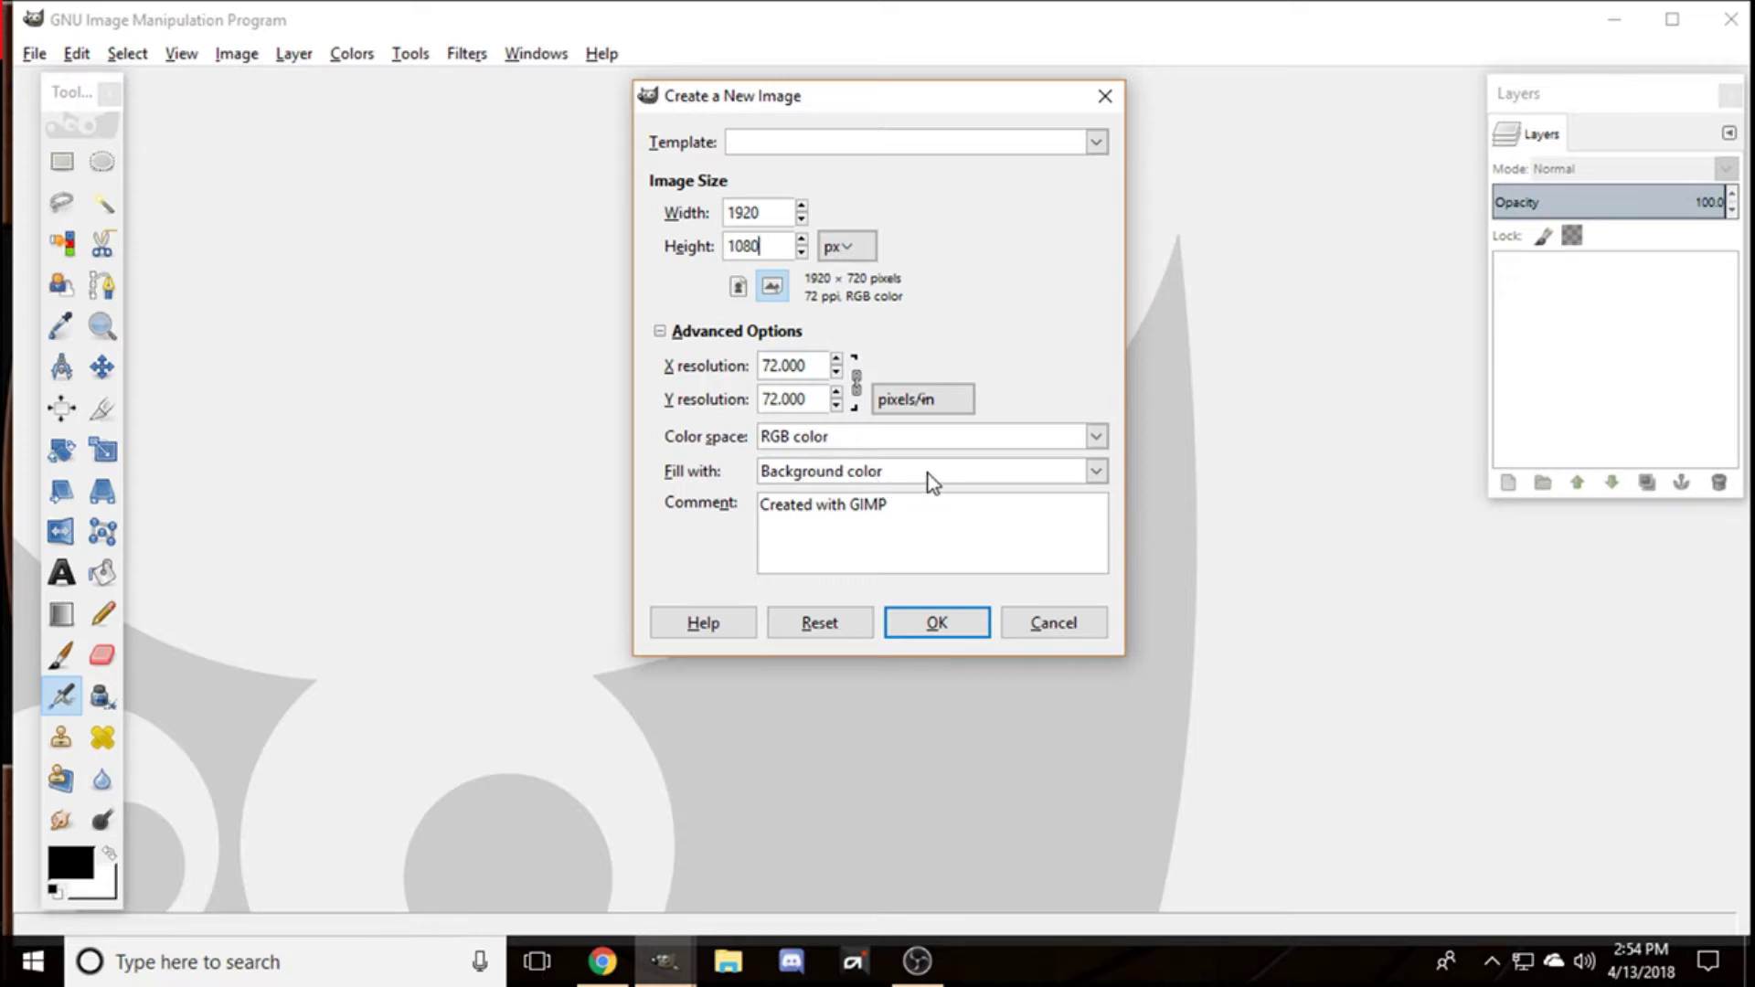
# Step: Create the 1920 × 1080 px image filled with the background color and move the Layers dialog farther toward the workspace corner
pyautogui.click(1015, 471)
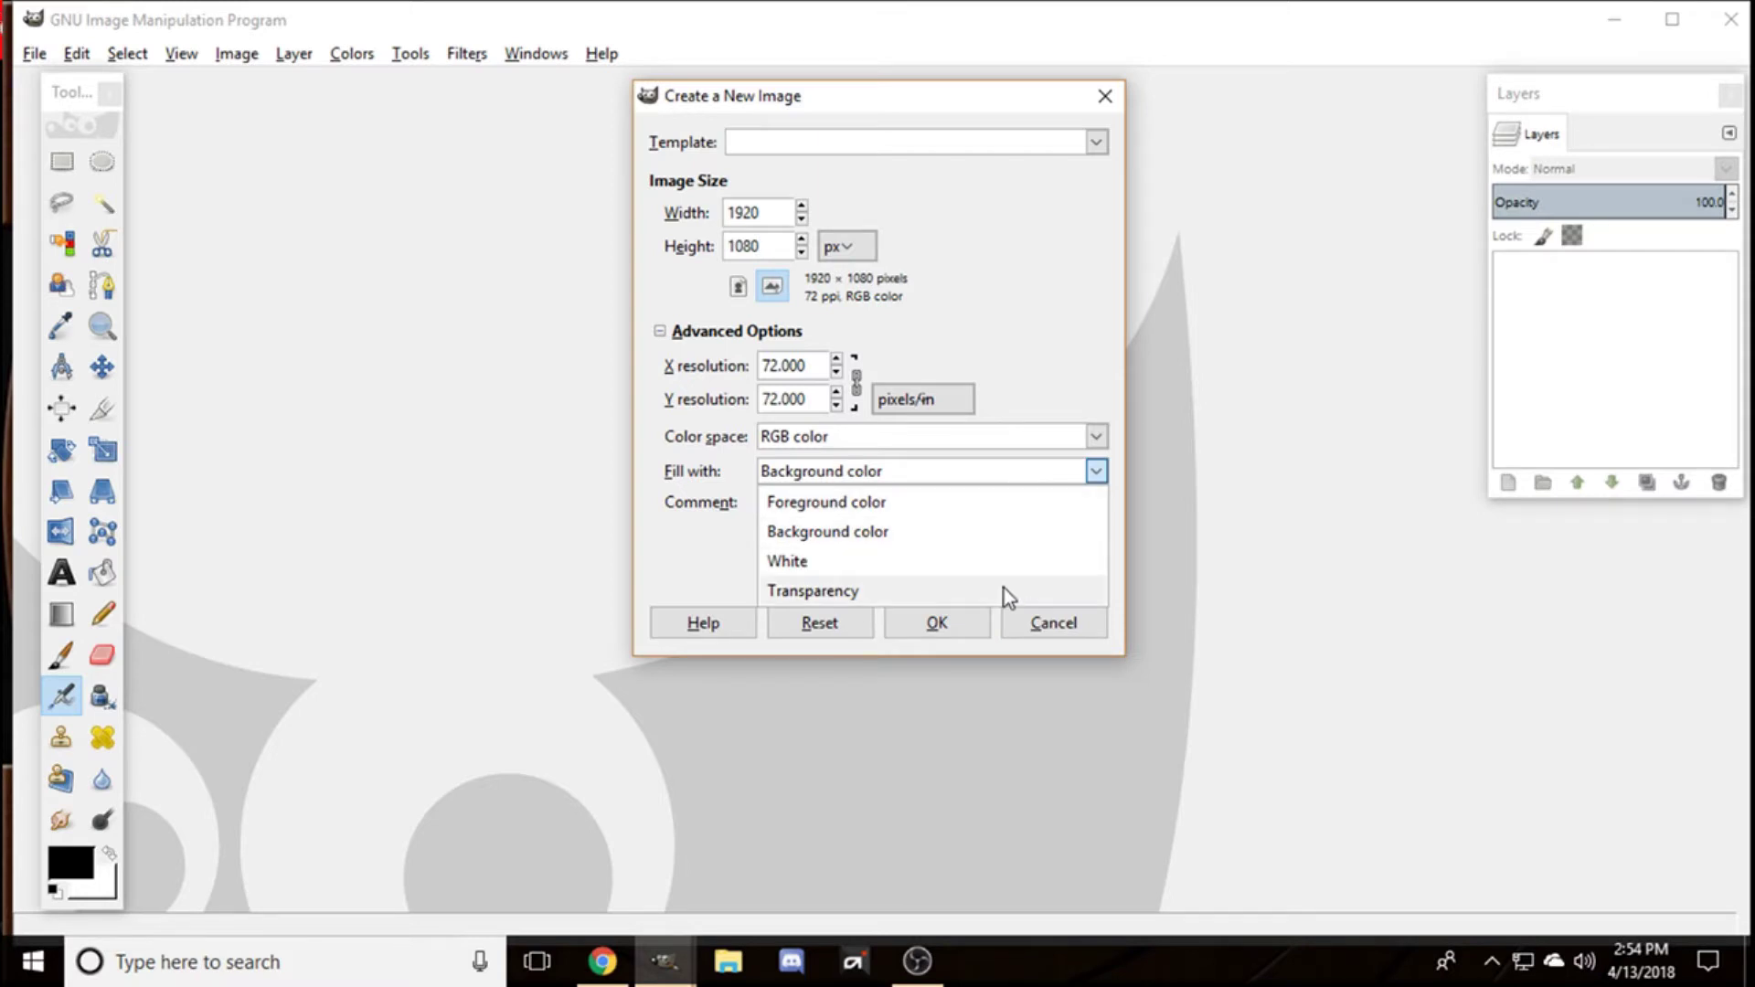
pyautogui.click(988, 539)
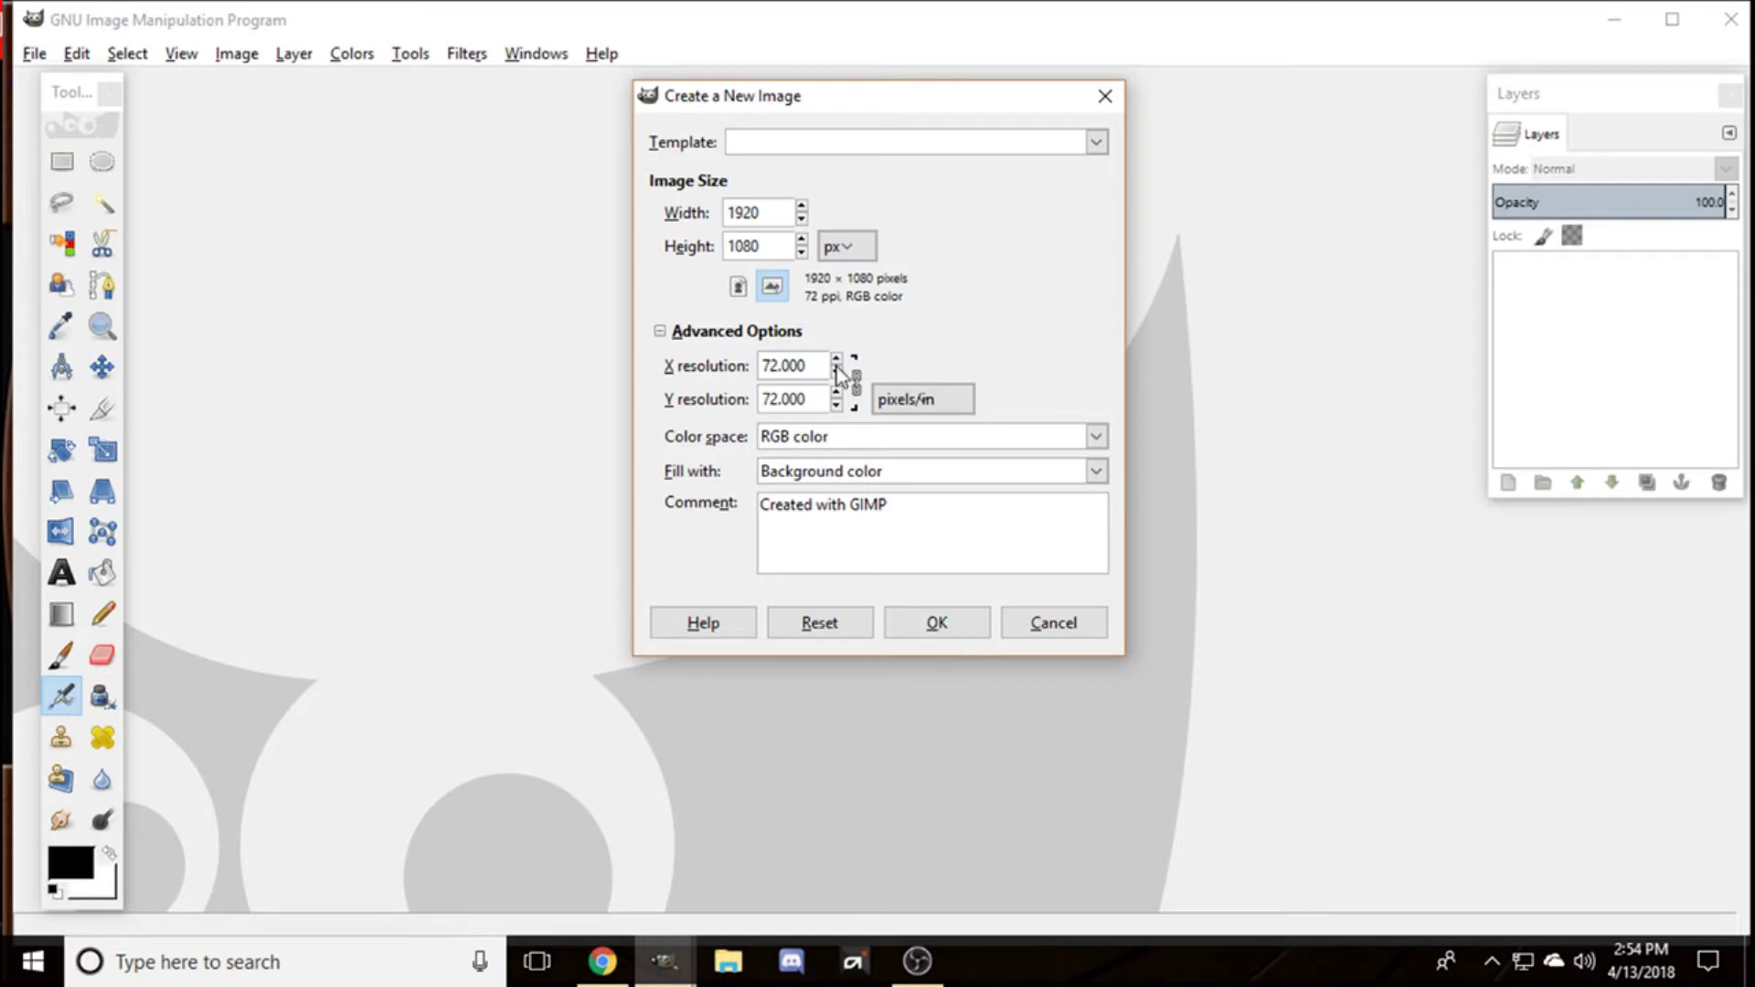
pyautogui.click(927, 637)
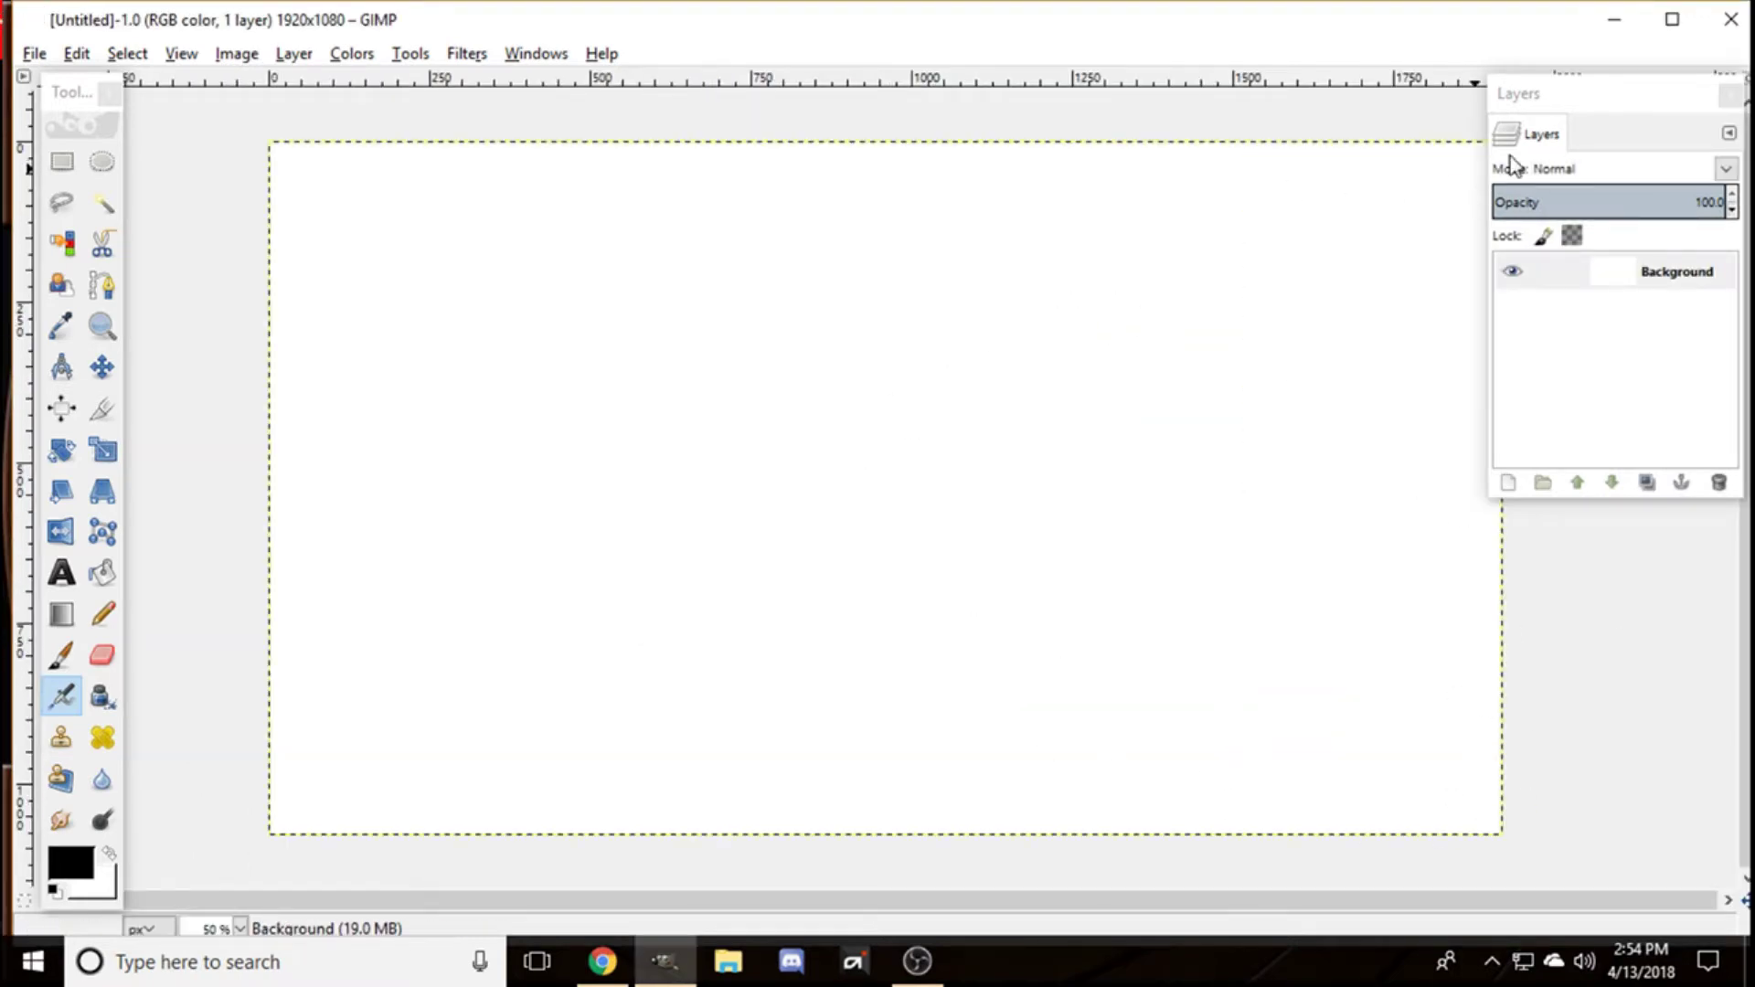
pyautogui.moveTo(1595, 97); pyautogui.dragTo(1638, 78)
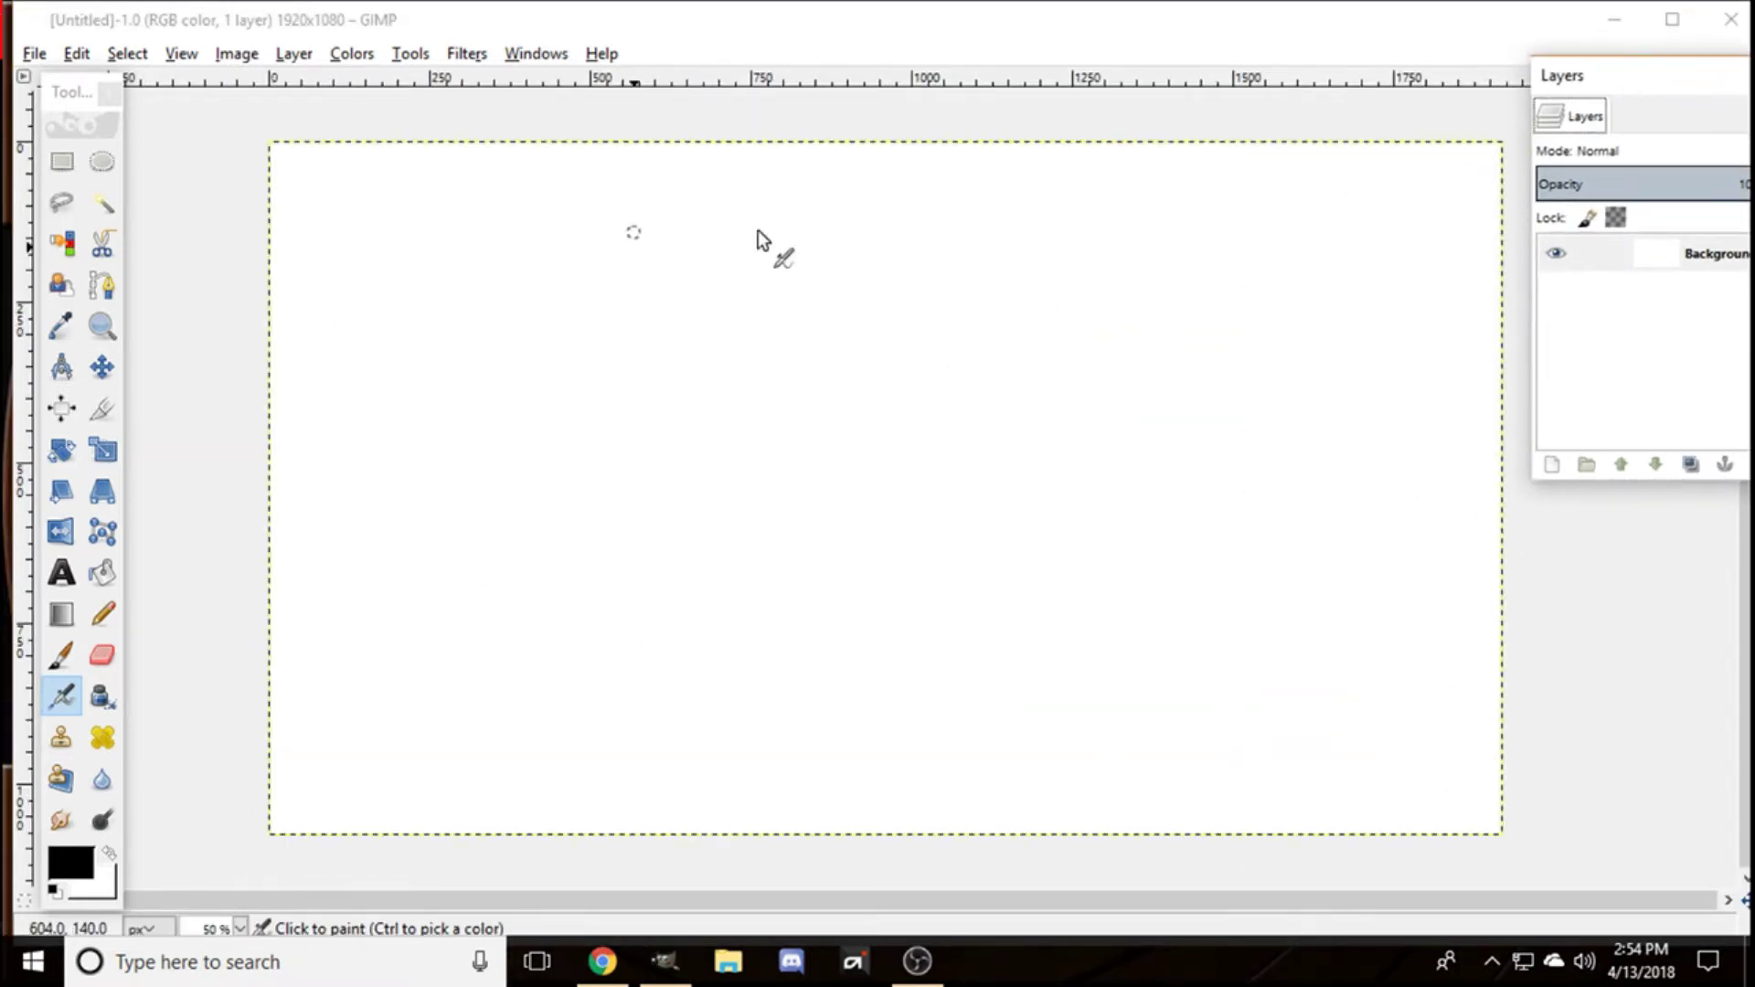
# Step: Scribble black Paintbrush strokes across the whole white canvas and undo them
pyautogui.click(62, 655)
pyautogui.moveTo(448, 484)
pyautogui.mouseDown()
pyautogui.moveTo(468, 391)
pyautogui.moveTo(1517, 599)
pyautogui.moveTo(273, 649)
pyautogui.moveTo(1517, 219)
pyautogui.moveTo(7, 660)
pyautogui.moveTo(914, 846)
pyautogui.mouseUp()
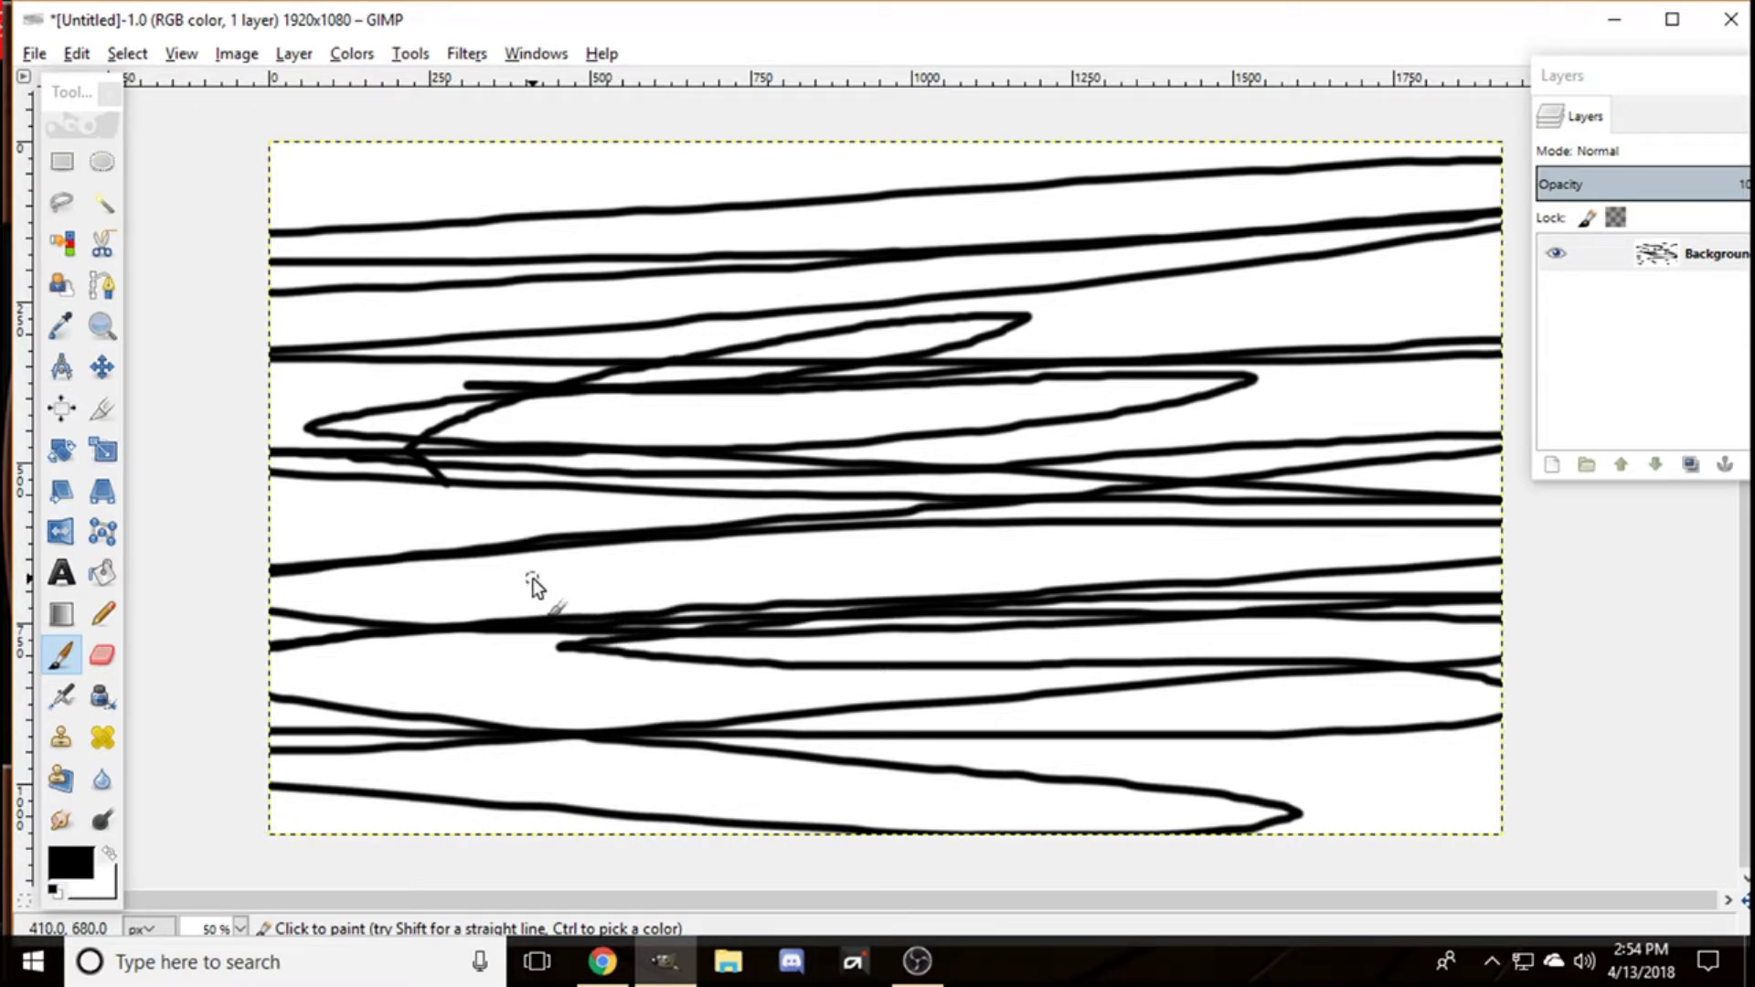
pyautogui.hotkey('ctrl', 'z')
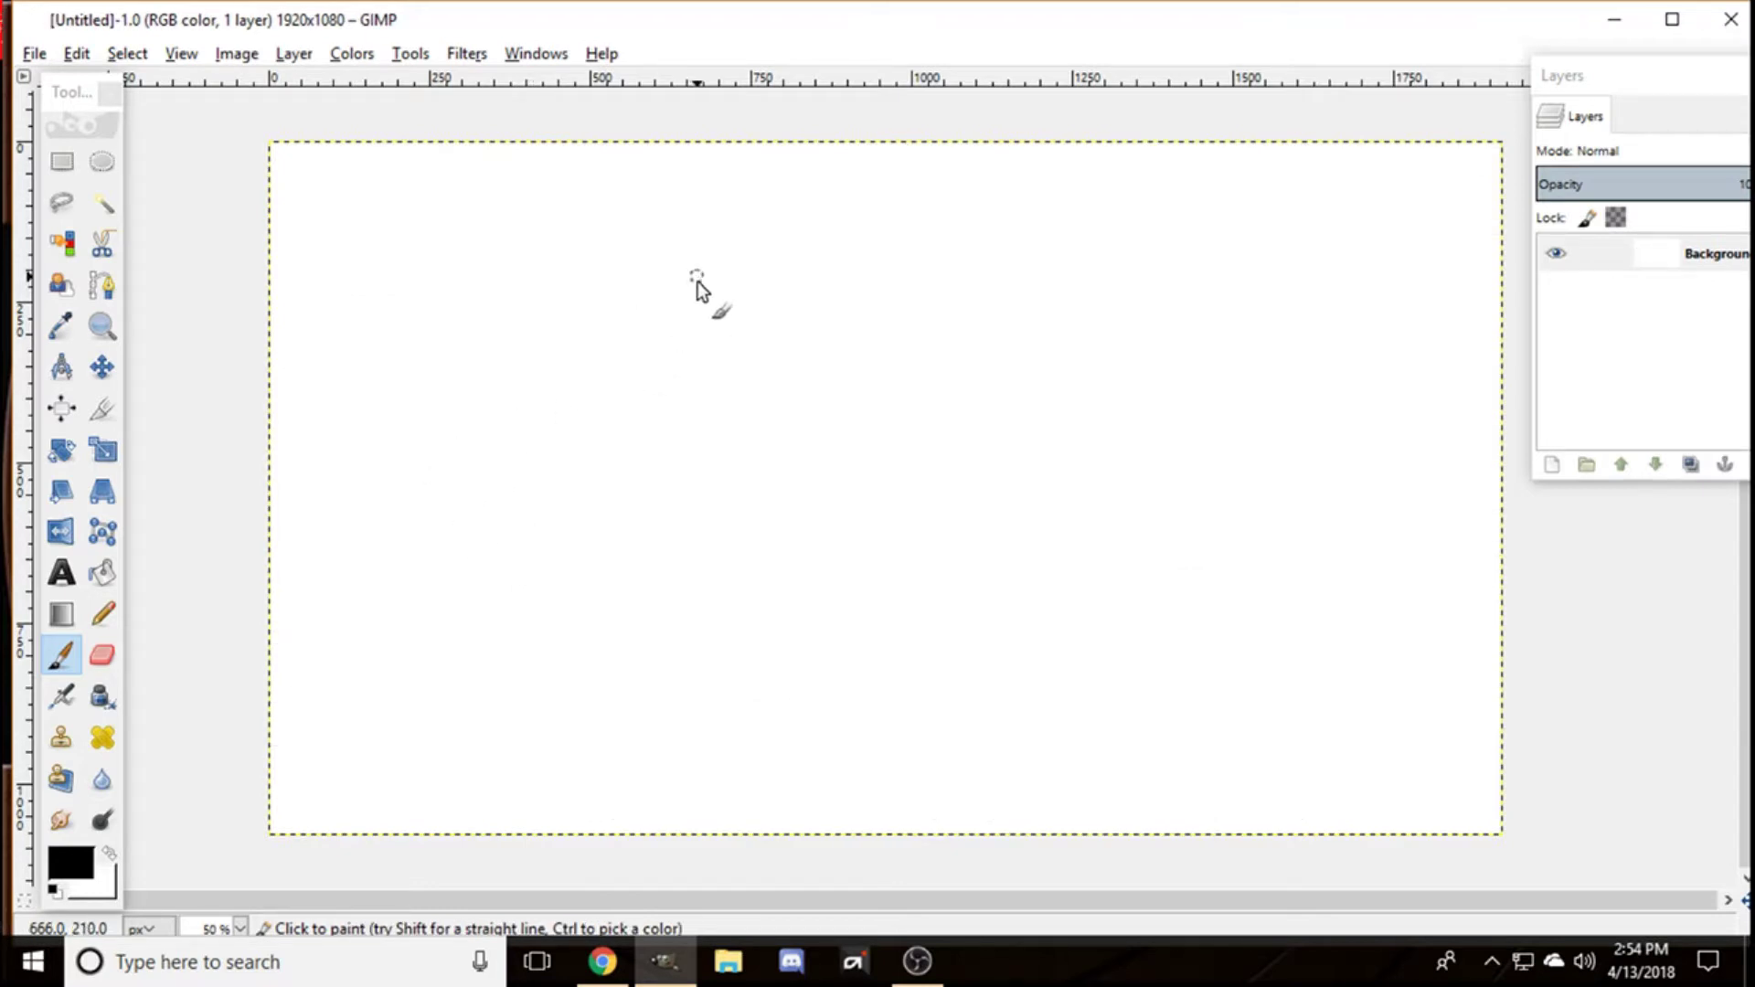
# Step: Open the layered file alp alpha logo.xcf from the Pictures folder
pyautogui.click(34, 53)
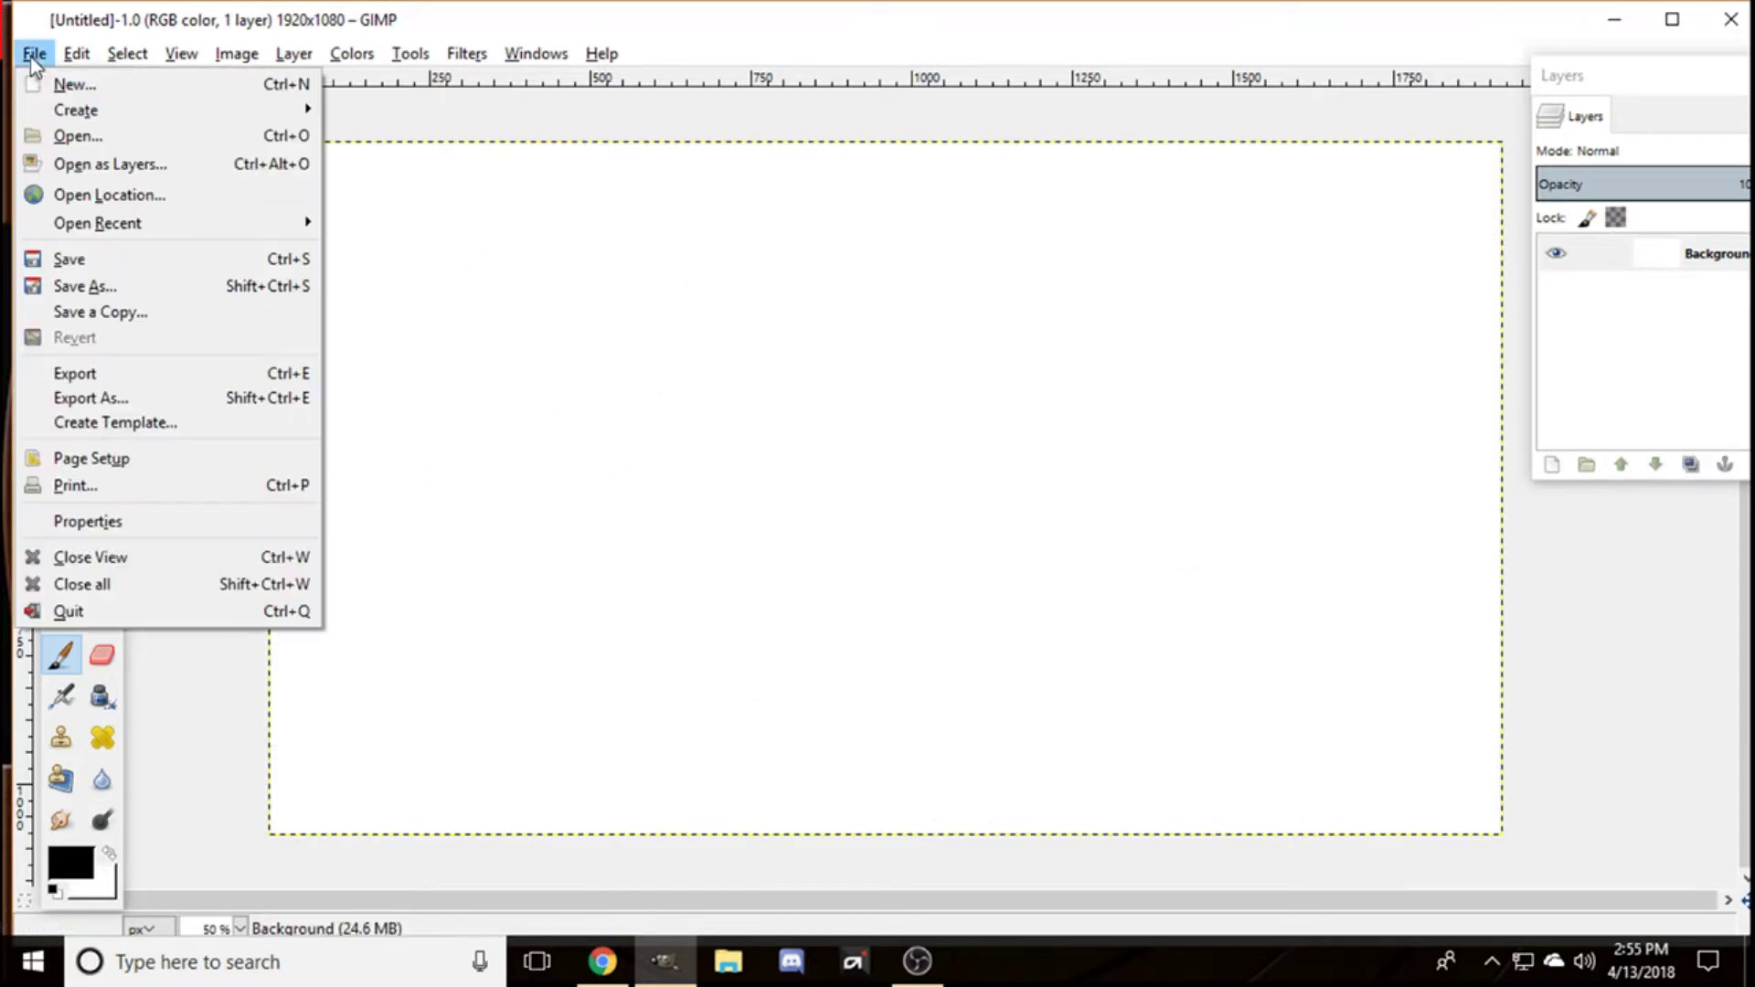
pyautogui.click(91, 133)
pyautogui.click(277, 336)
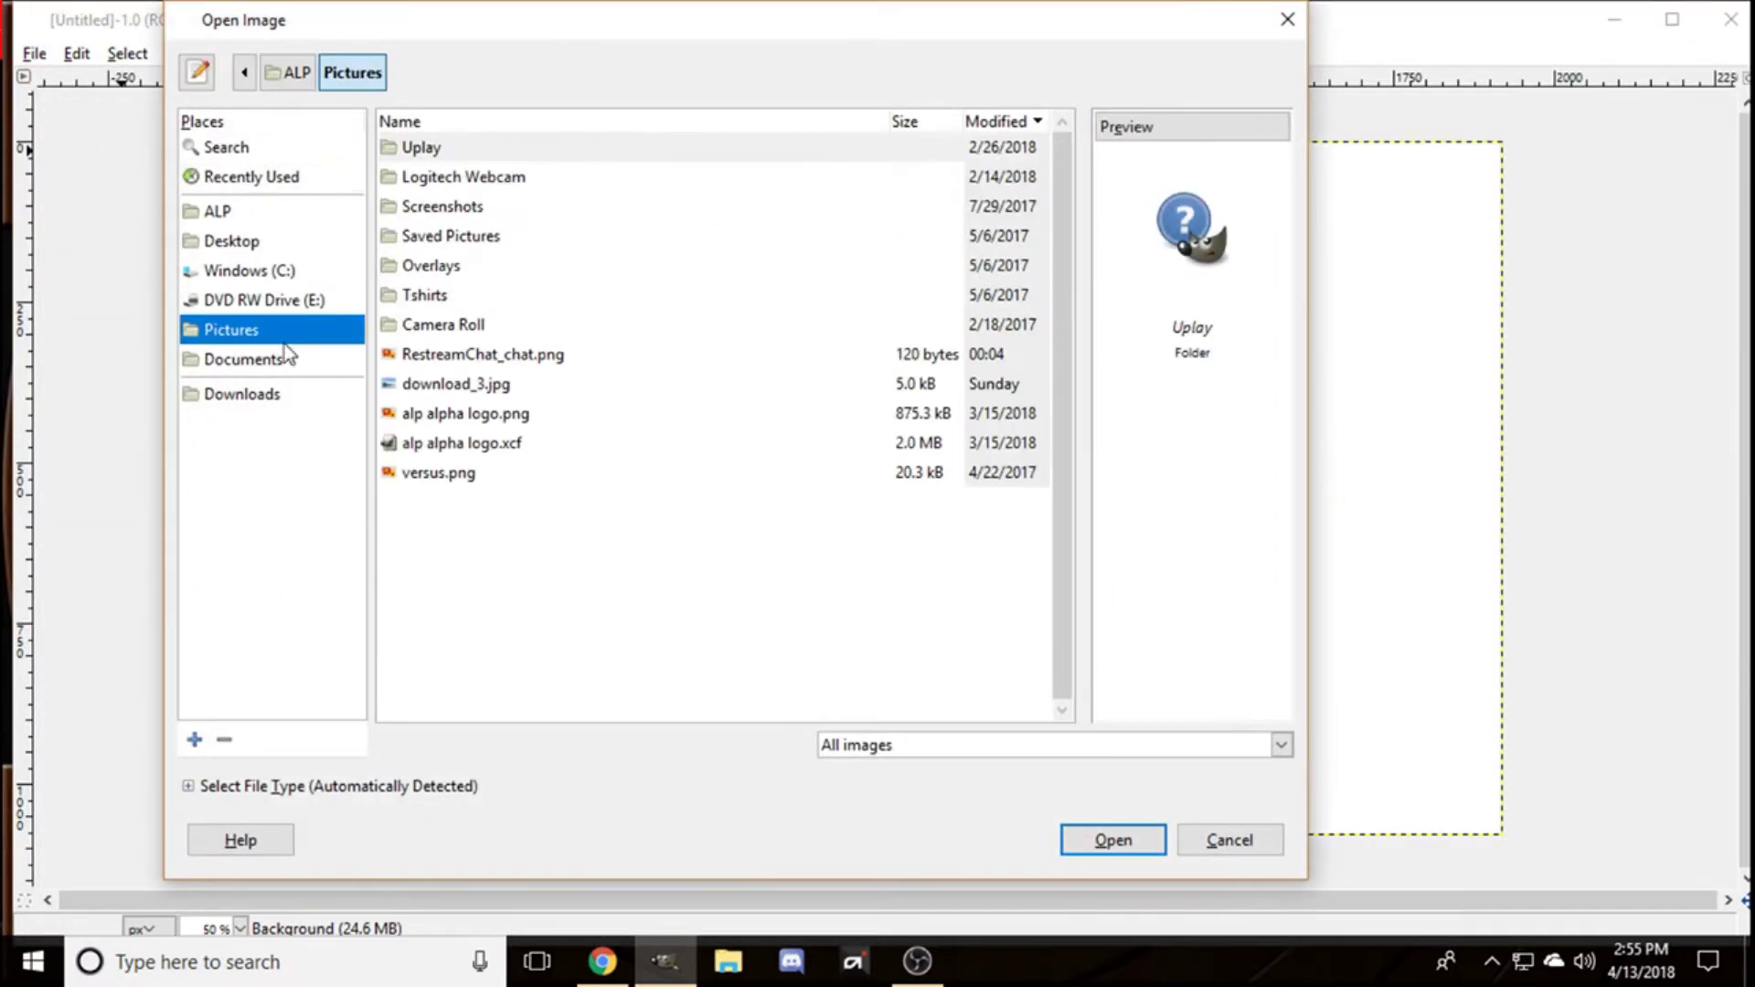
pyautogui.click(481, 444)
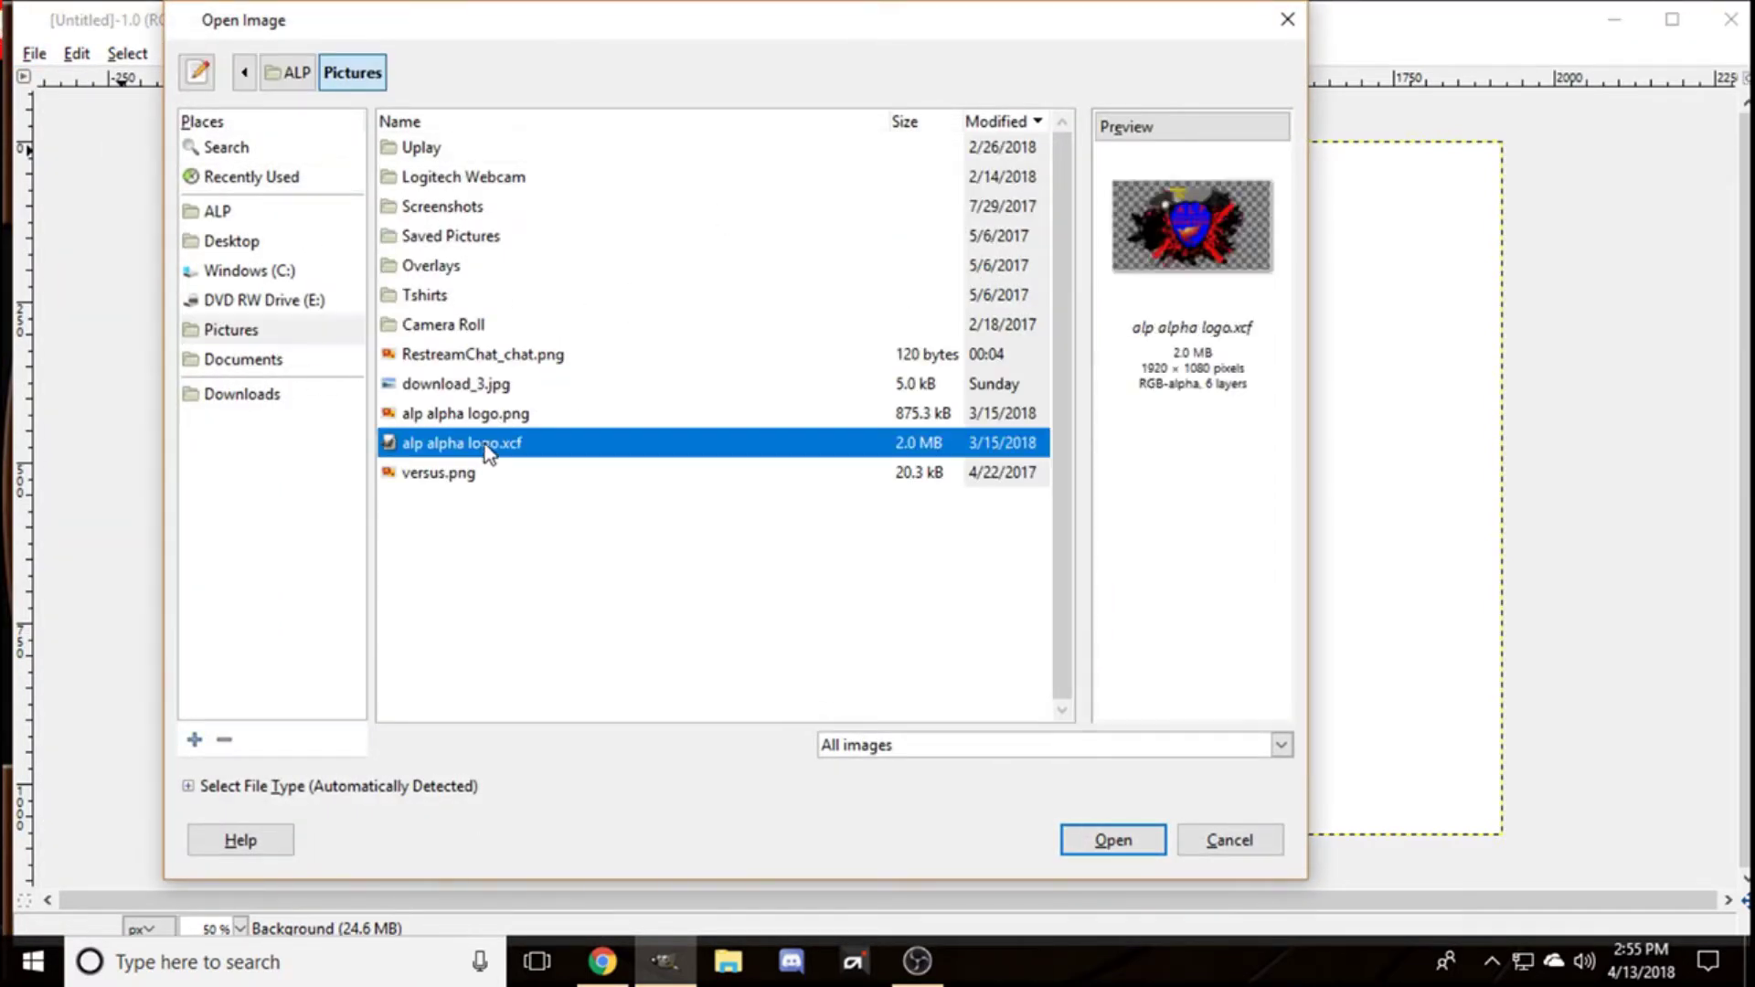
pyautogui.click(1115, 838)
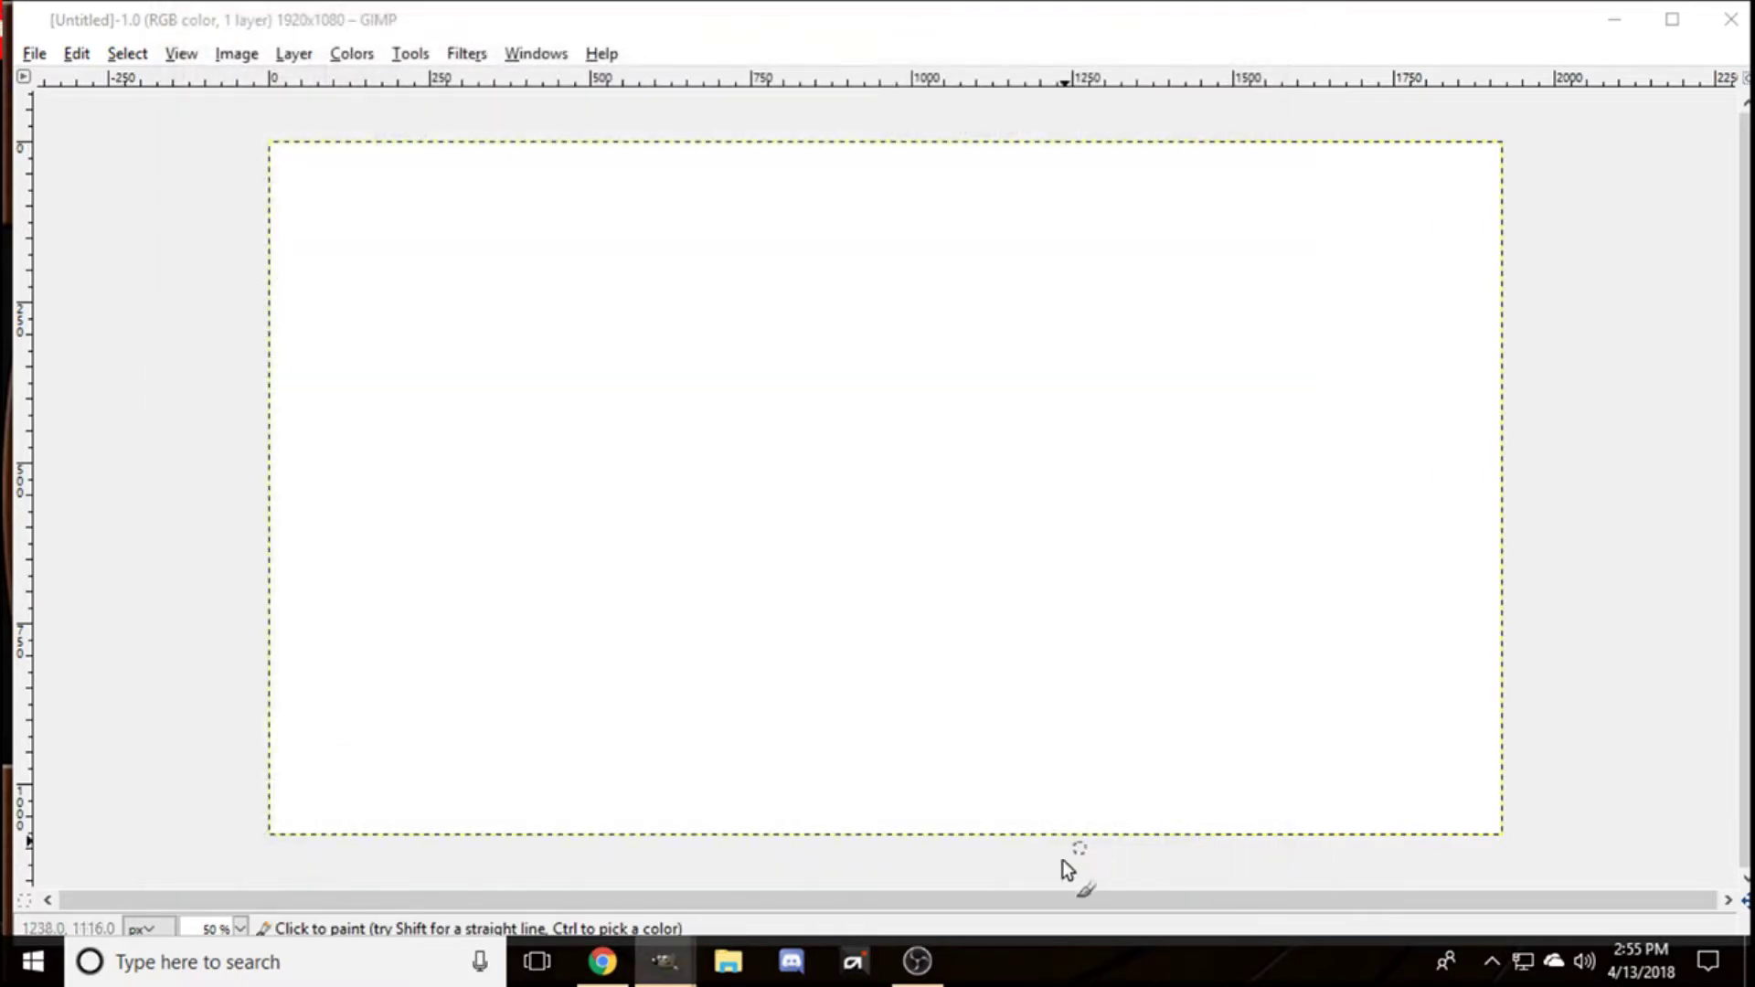
pyautogui.click(836, 900)
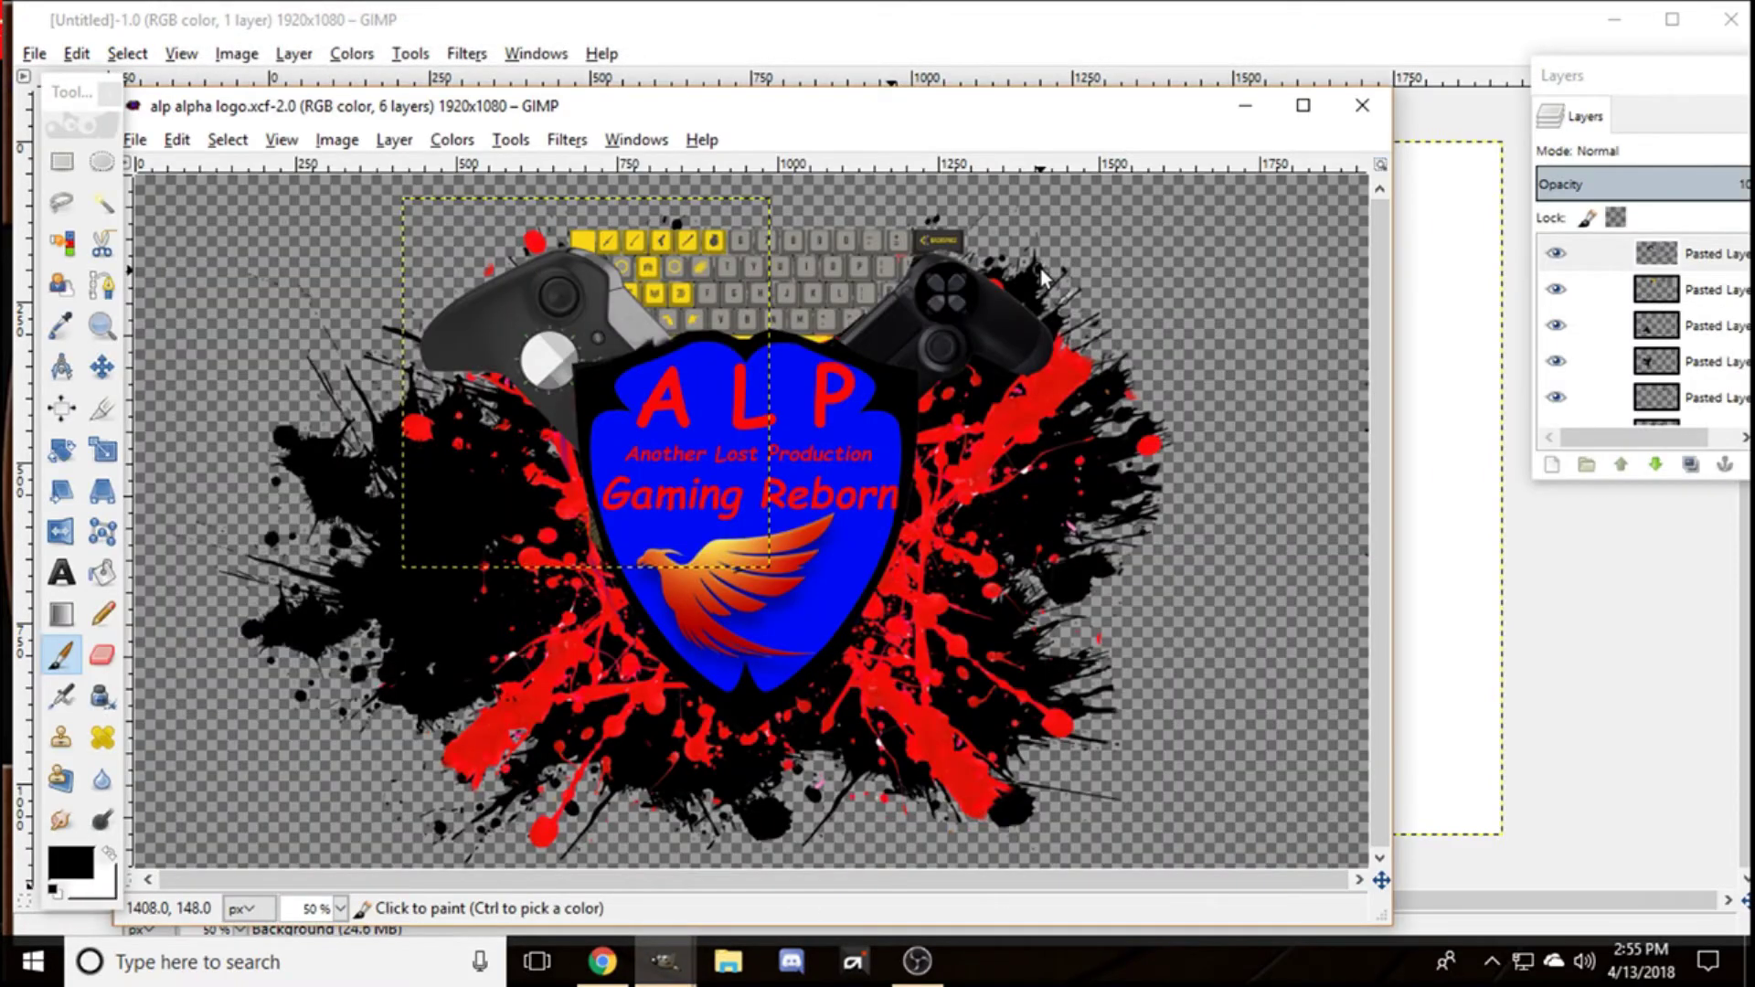
# Step: Erase parts of the white-and-grey game controller on the logo's top layer with the Eraser and undo the erasure
pyautogui.click(102, 655)
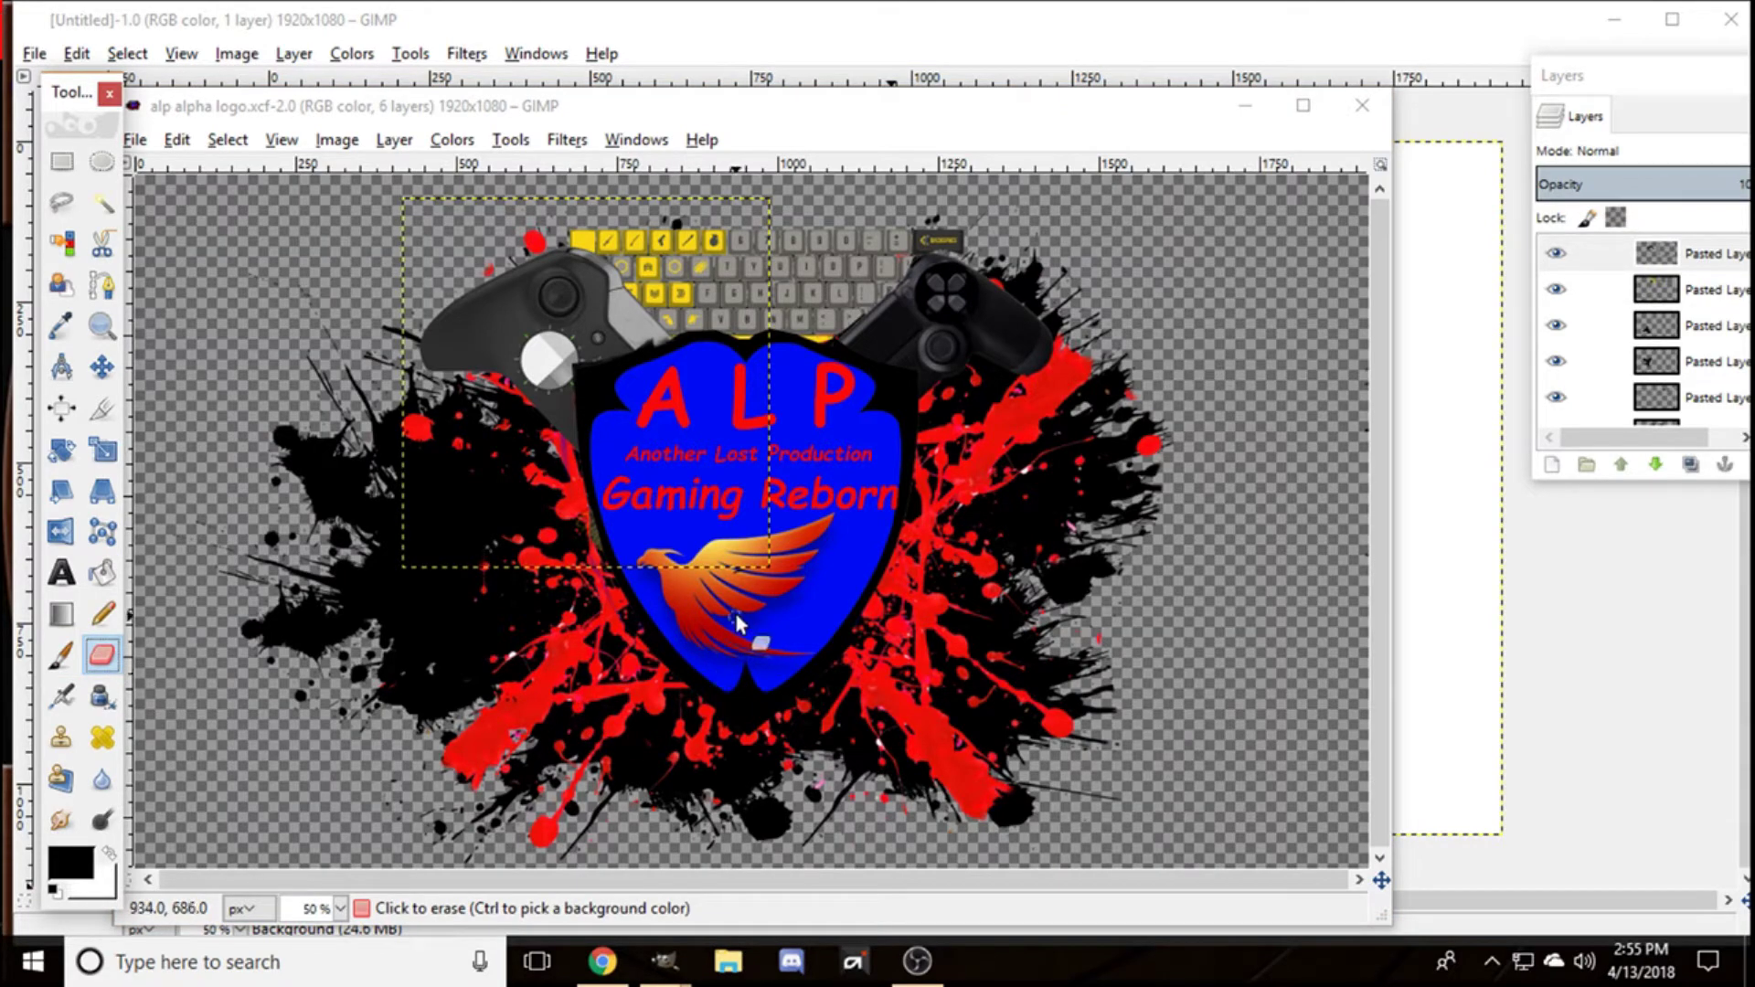
pyautogui.click(1207, 632)
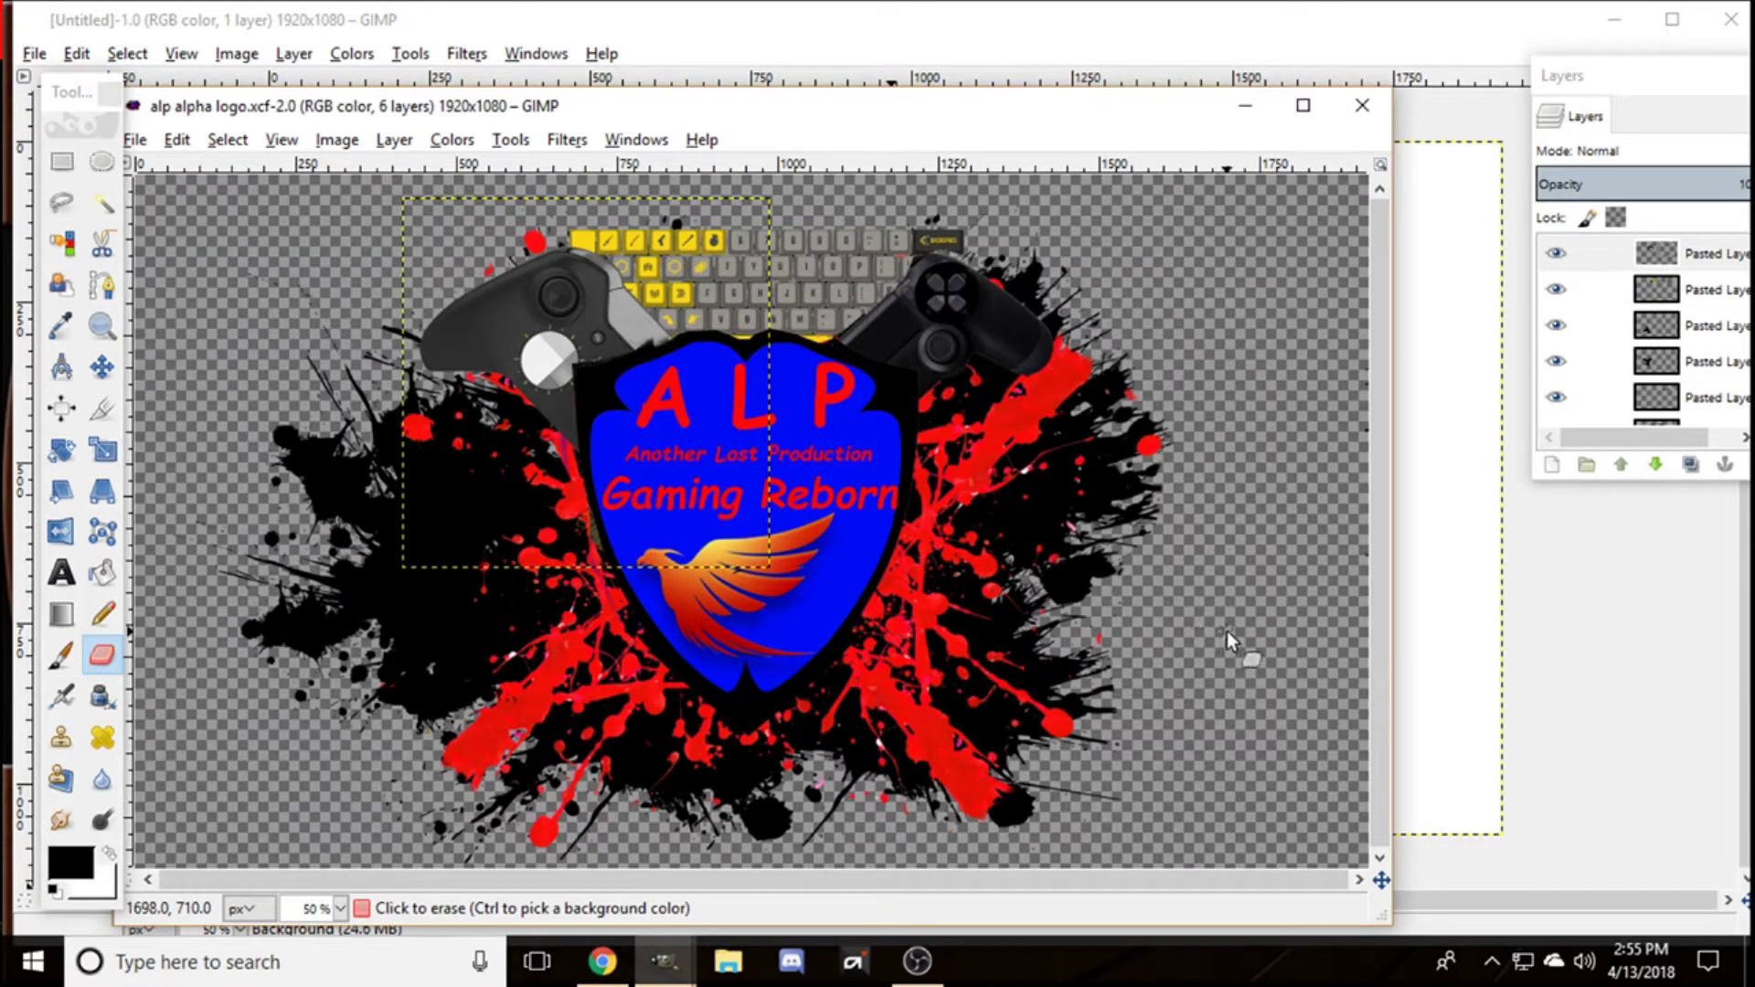
pyautogui.moveTo(639, 346); pyautogui.dragTo(461, 346)
pyautogui.moveTo(423, 565)
pyautogui.mouseDown()
pyautogui.moveTo(335, 352)
pyautogui.moveTo(1174, 306)
pyautogui.moveTo(170, 417)
pyautogui.moveTo(813, 293)
pyautogui.moveTo(286, 445)
pyautogui.moveTo(792, 266)
pyautogui.moveTo(321, 407)
pyautogui.moveTo(549, 311)
pyautogui.moveTo(480, 315)
pyautogui.mouseUp()
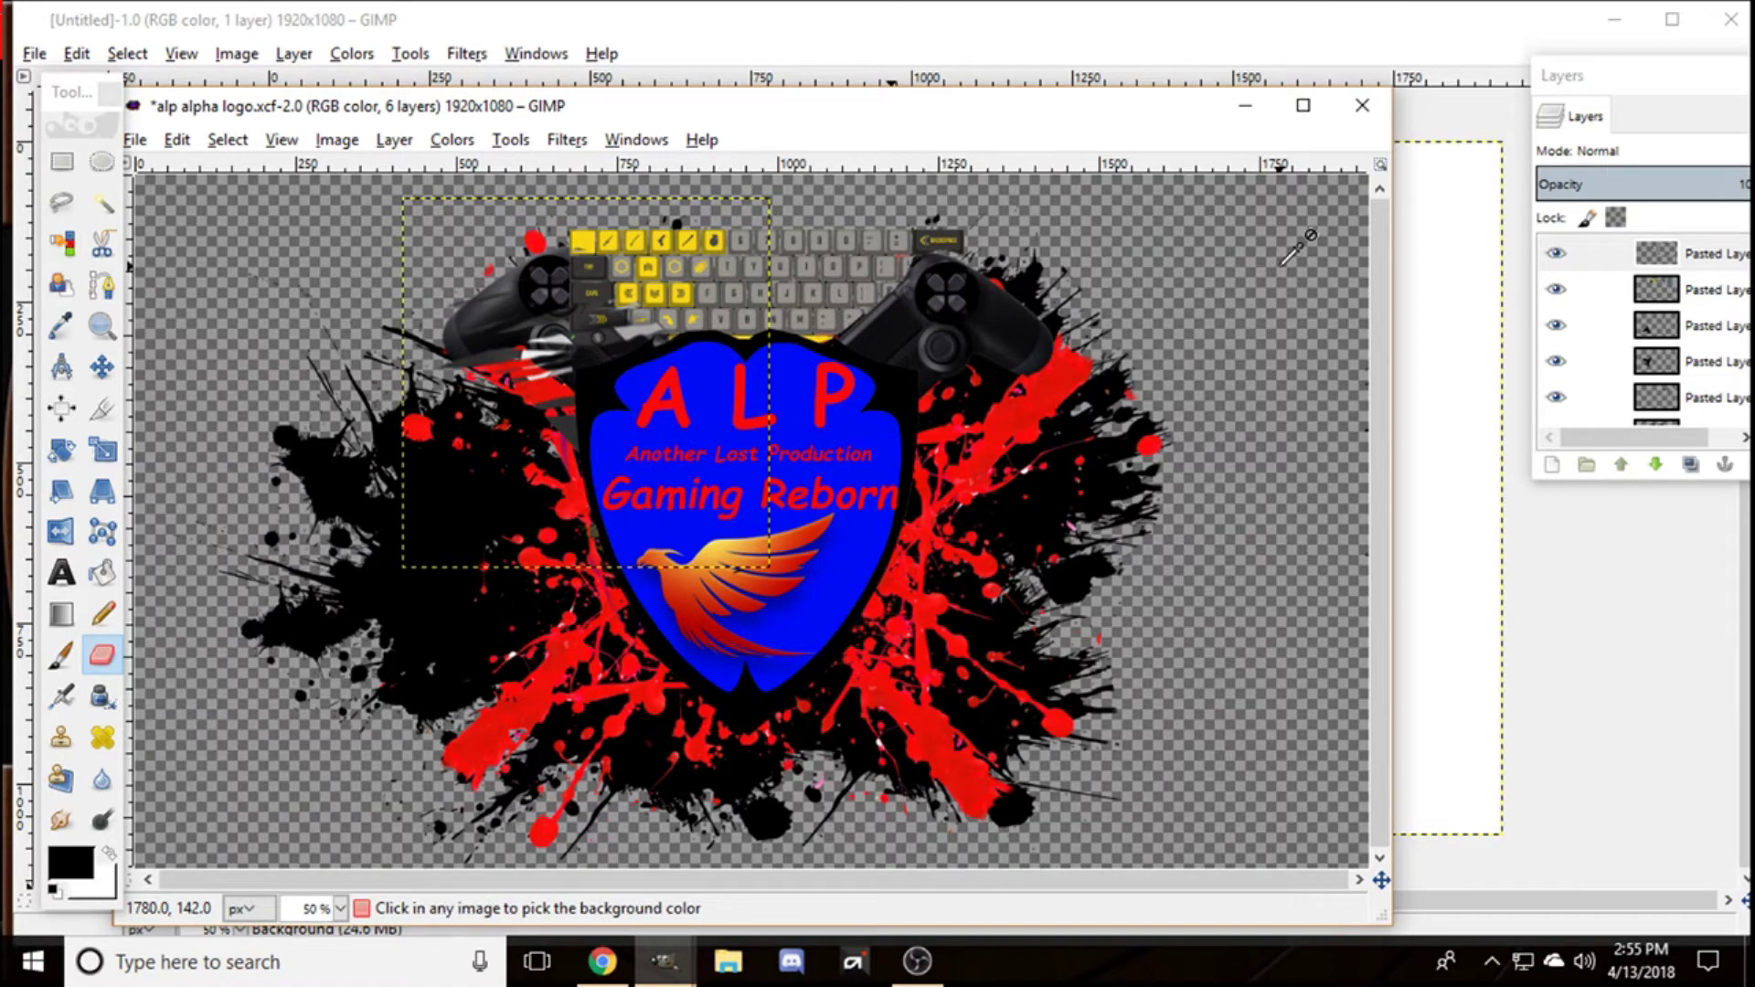
pyautogui.hotkey('ctrl', 'z')
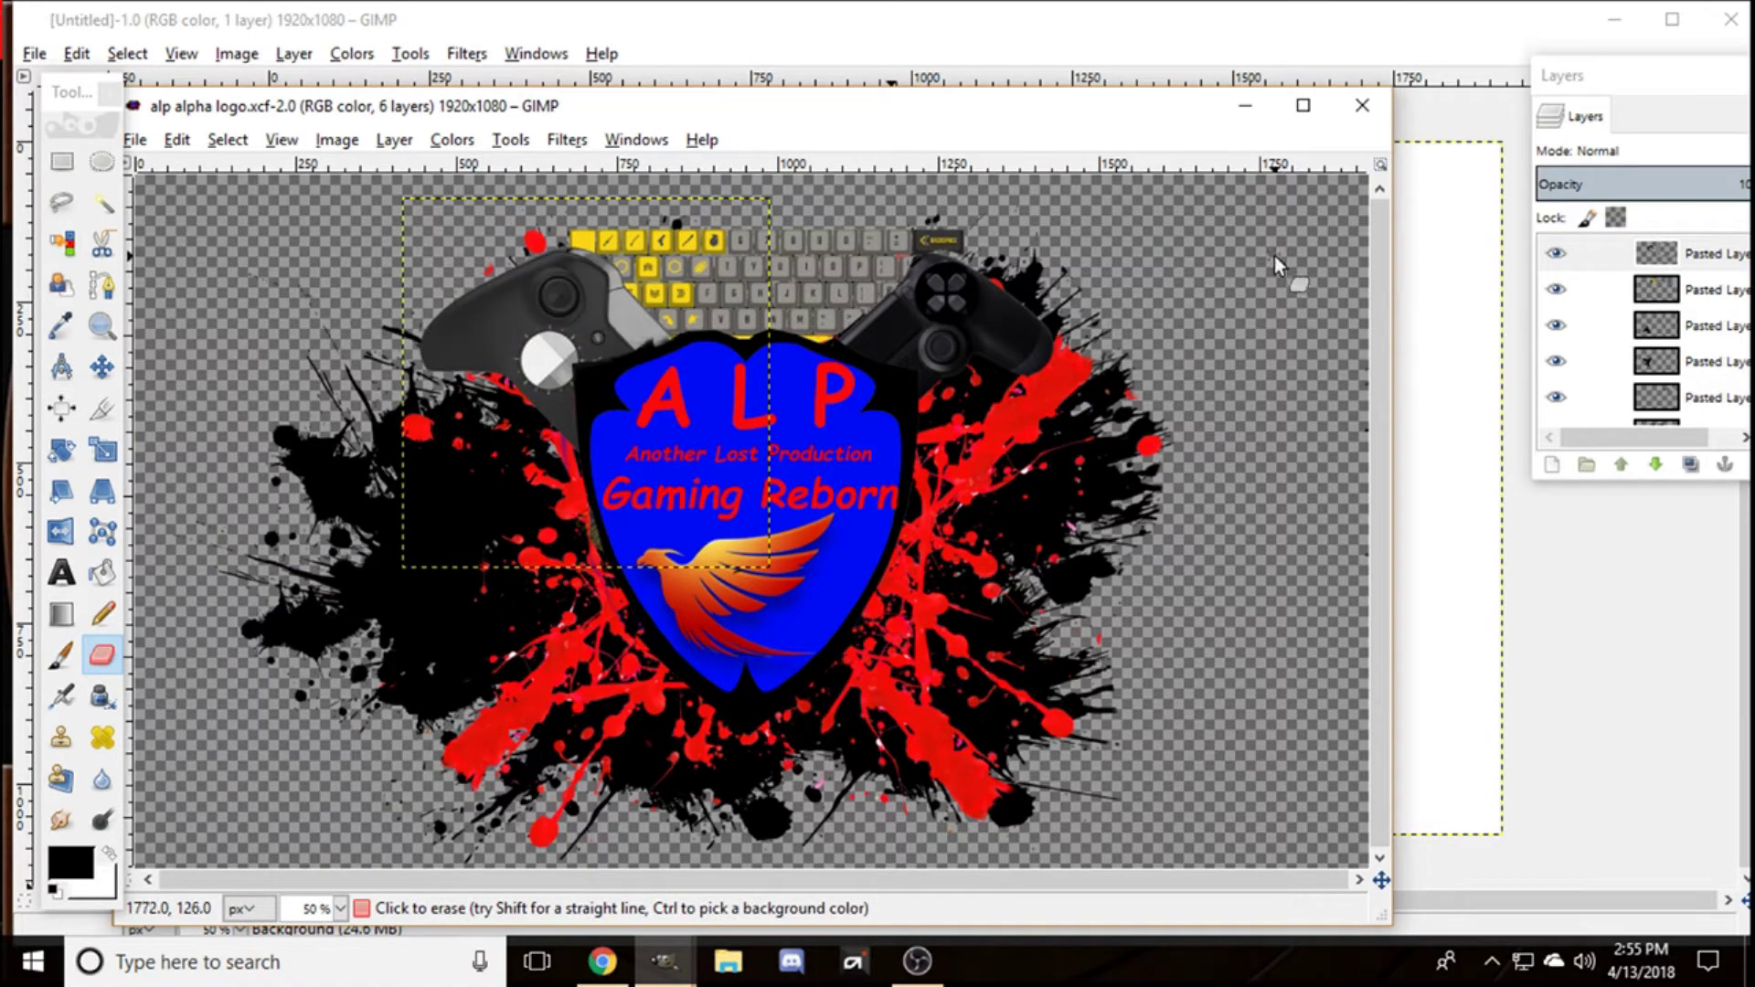
# Step: Erase across the shield artwork on the logo's lowest layer, undo the erasure and close the logo image
pyautogui.scroll(-1, 1728, 402)
pyautogui.click(1728, 407)
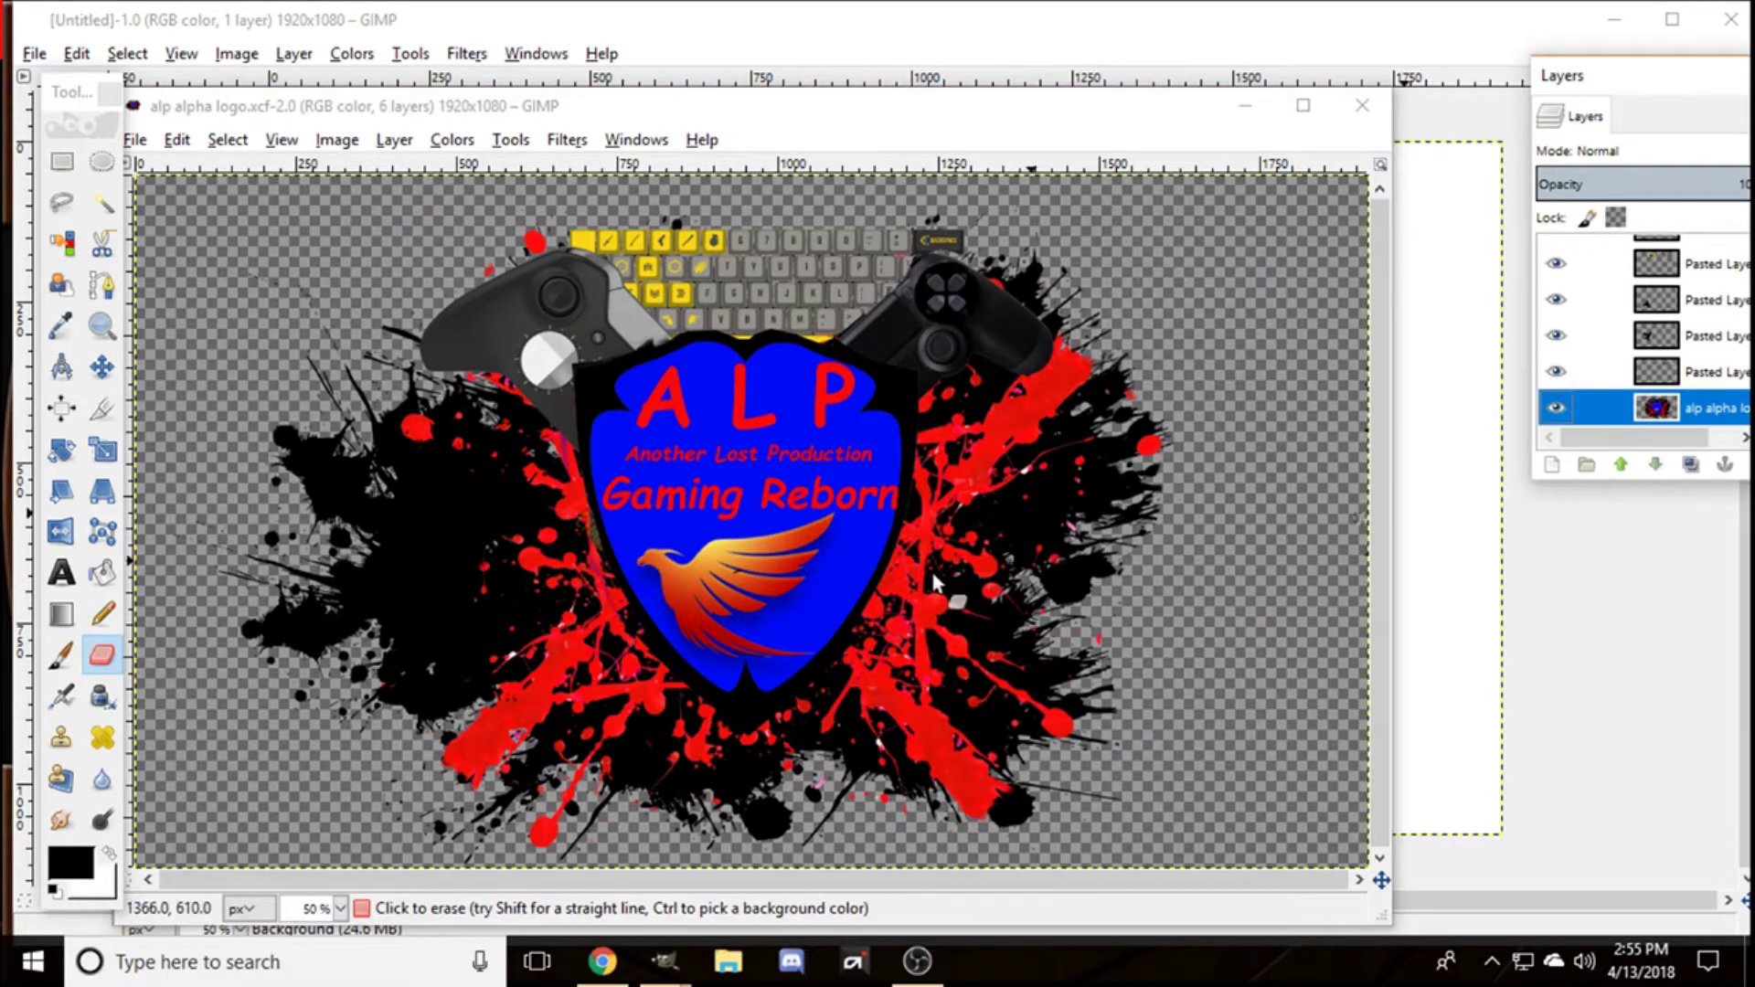
pyautogui.moveTo(738, 580)
pyautogui.mouseDown()
pyautogui.moveTo(868, 447)
pyautogui.moveTo(640, 402)
pyautogui.moveTo(728, 398)
pyautogui.moveTo(528, 660)
pyautogui.moveTo(503, 735)
pyautogui.moveTo(501, 703)
pyautogui.moveTo(387, 605)
pyautogui.moveTo(792, 545)
pyautogui.moveTo(710, 689)
pyautogui.moveTo(917, 485)
pyautogui.moveTo(783, 543)
pyautogui.moveTo(857, 443)
pyautogui.moveTo(1108, 411)
pyautogui.moveTo(1033, 596)
pyautogui.moveTo(848, 505)
pyautogui.moveTo(1077, 594)
pyautogui.moveTo(862, 462)
pyautogui.moveTo(801, 515)
pyautogui.mouseUp()
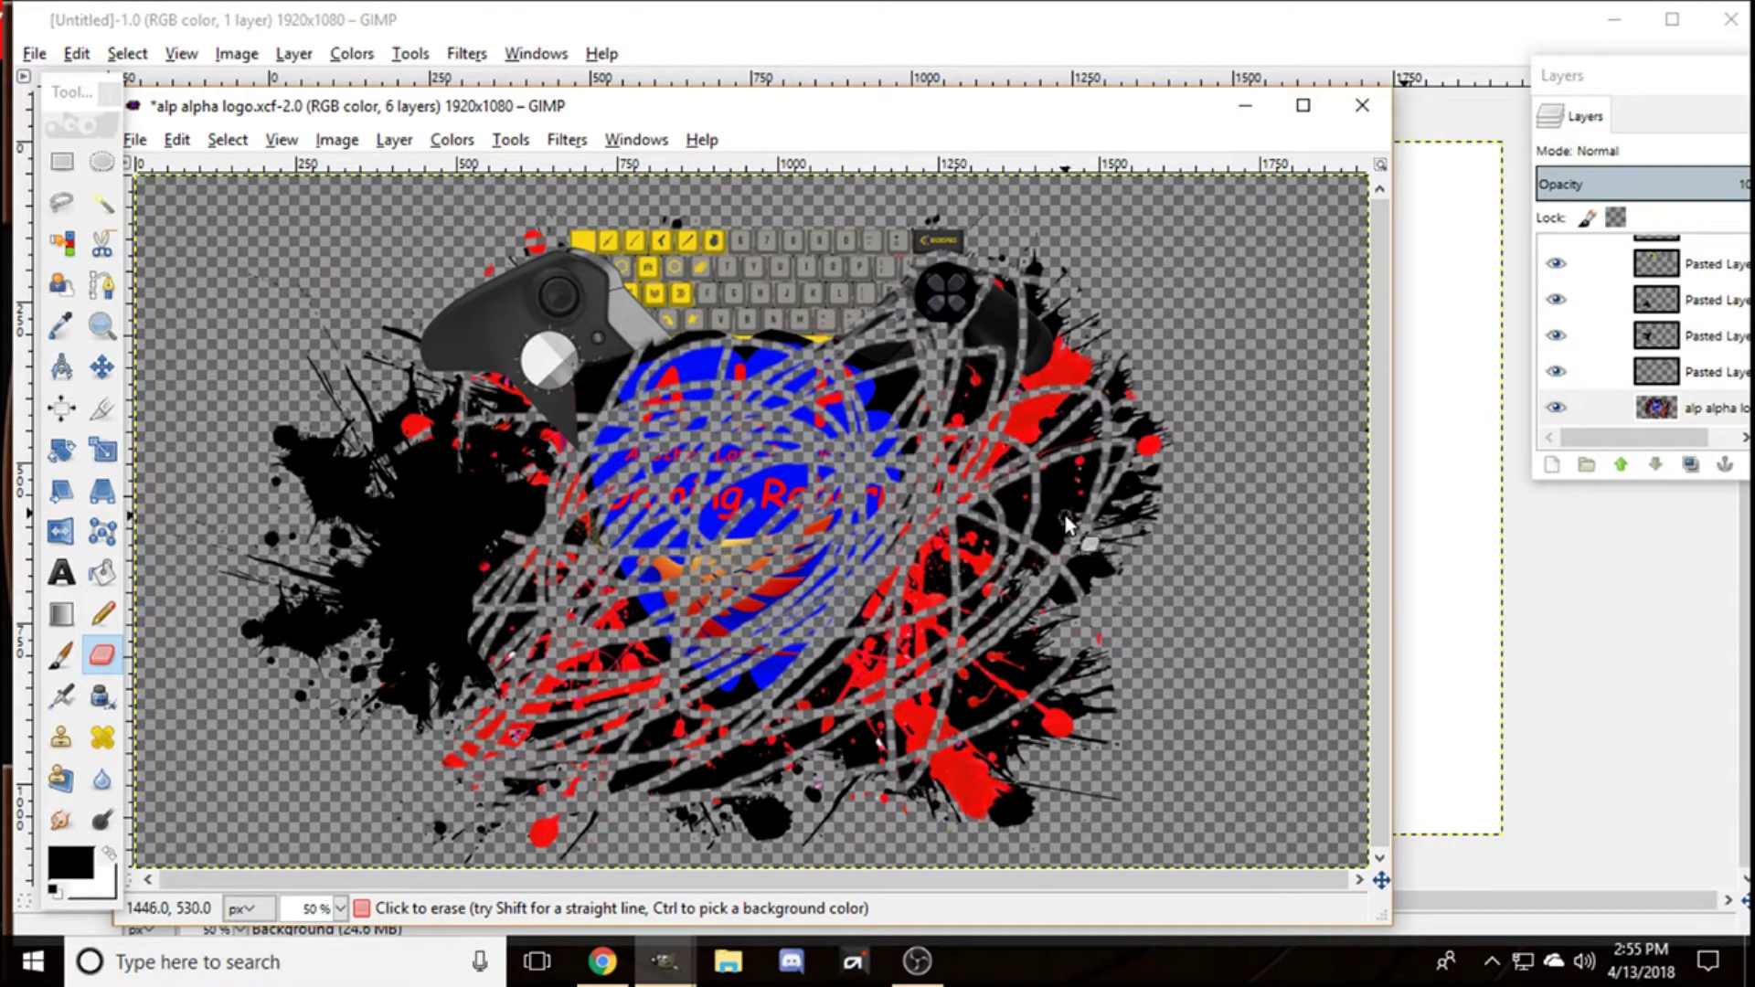
pyautogui.hotkey('ctrl', 'z')
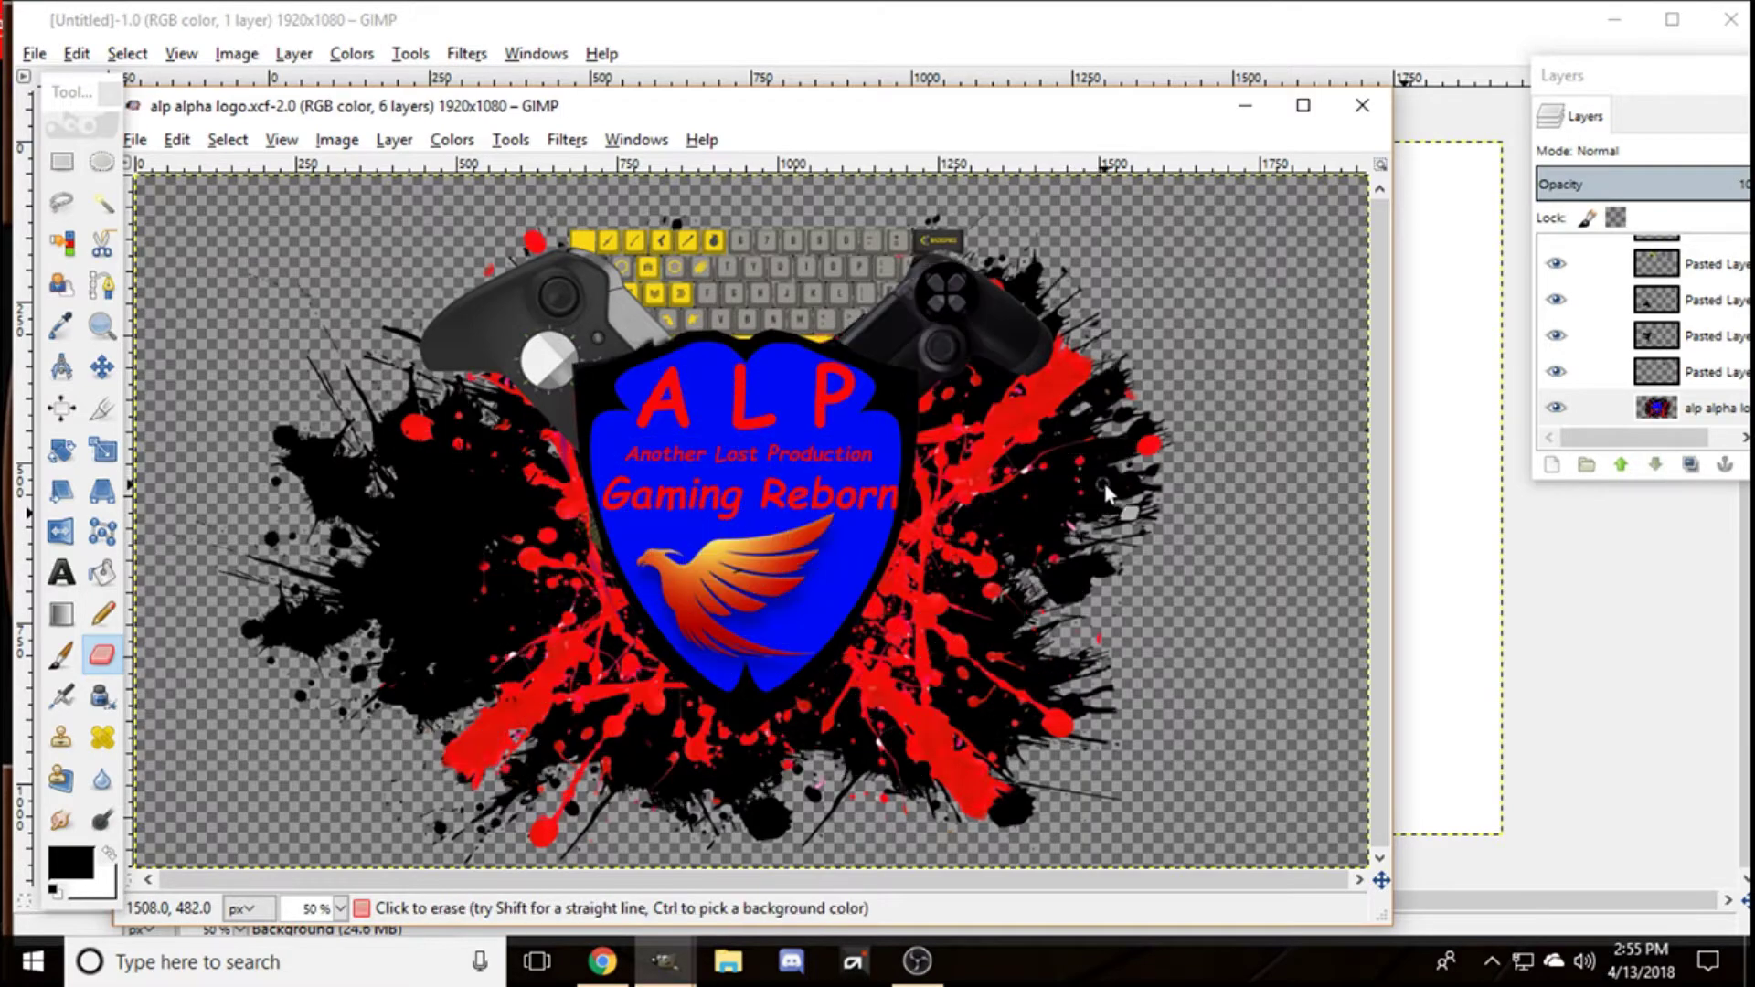
pyautogui.click(1363, 105)
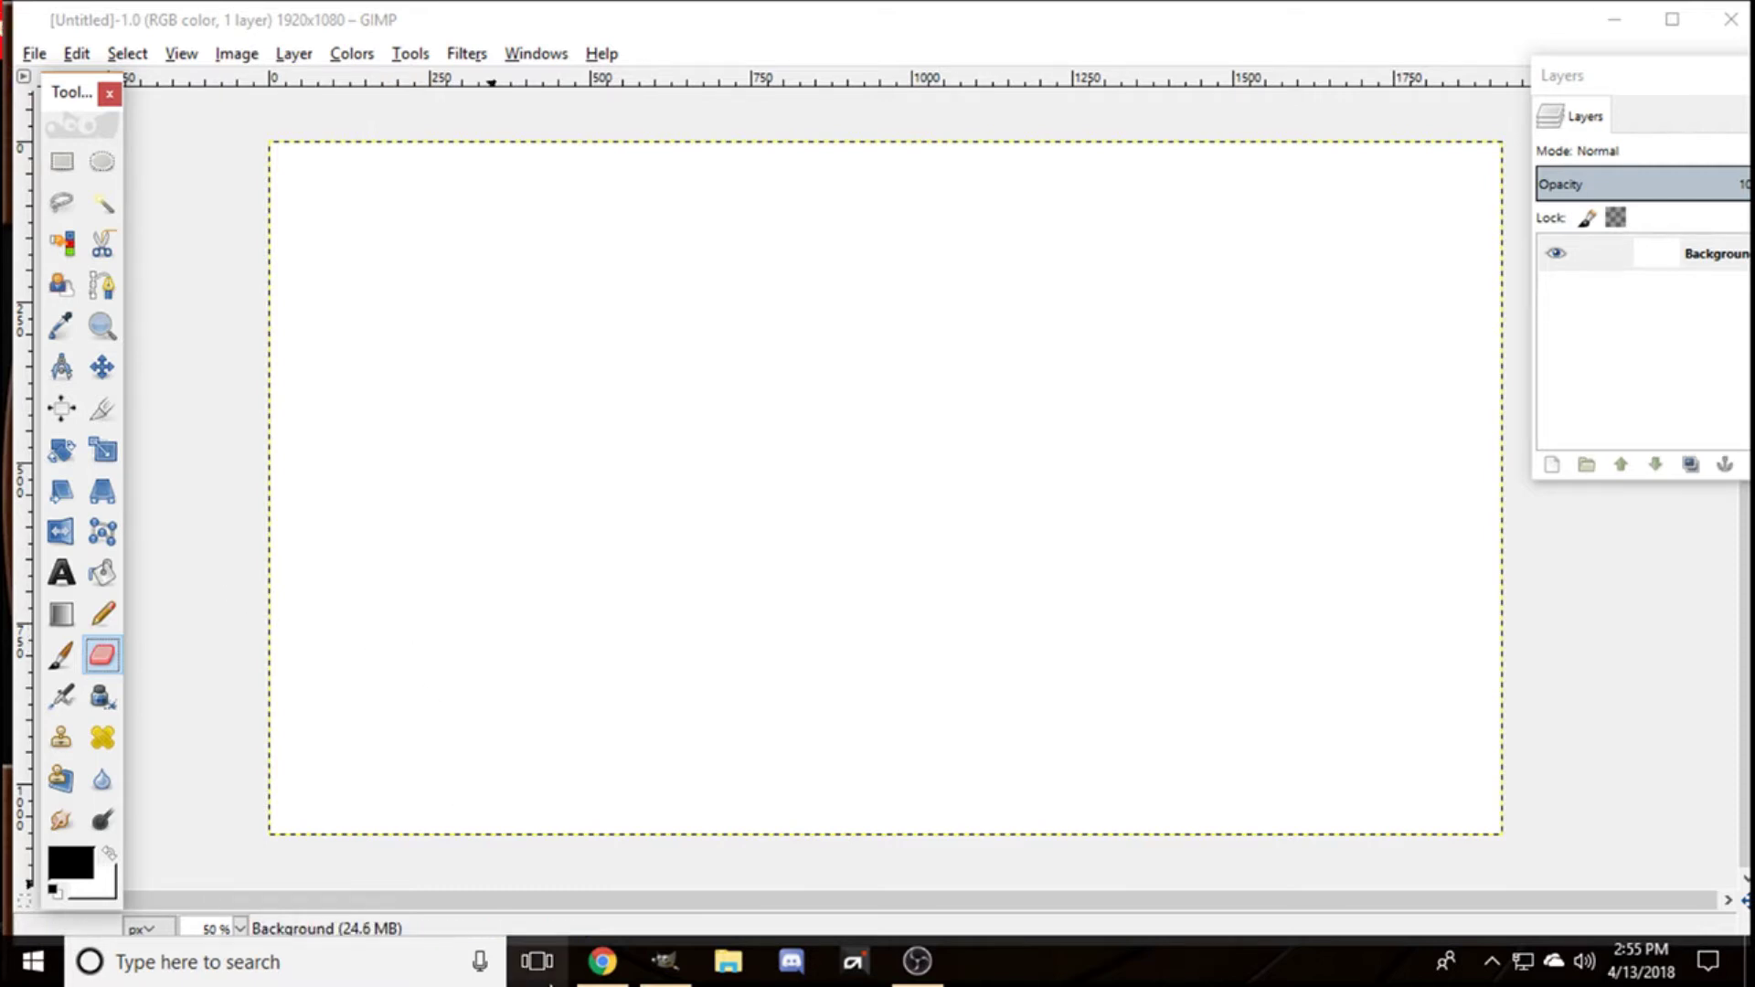
# Step: Switch to Chrome, replace the "fortnite characters" tab with a Google Images search for "fortnite png" and preview the Fortnite class characters image
pyautogui.click(639, 982)
pyautogui.click(601, 961)
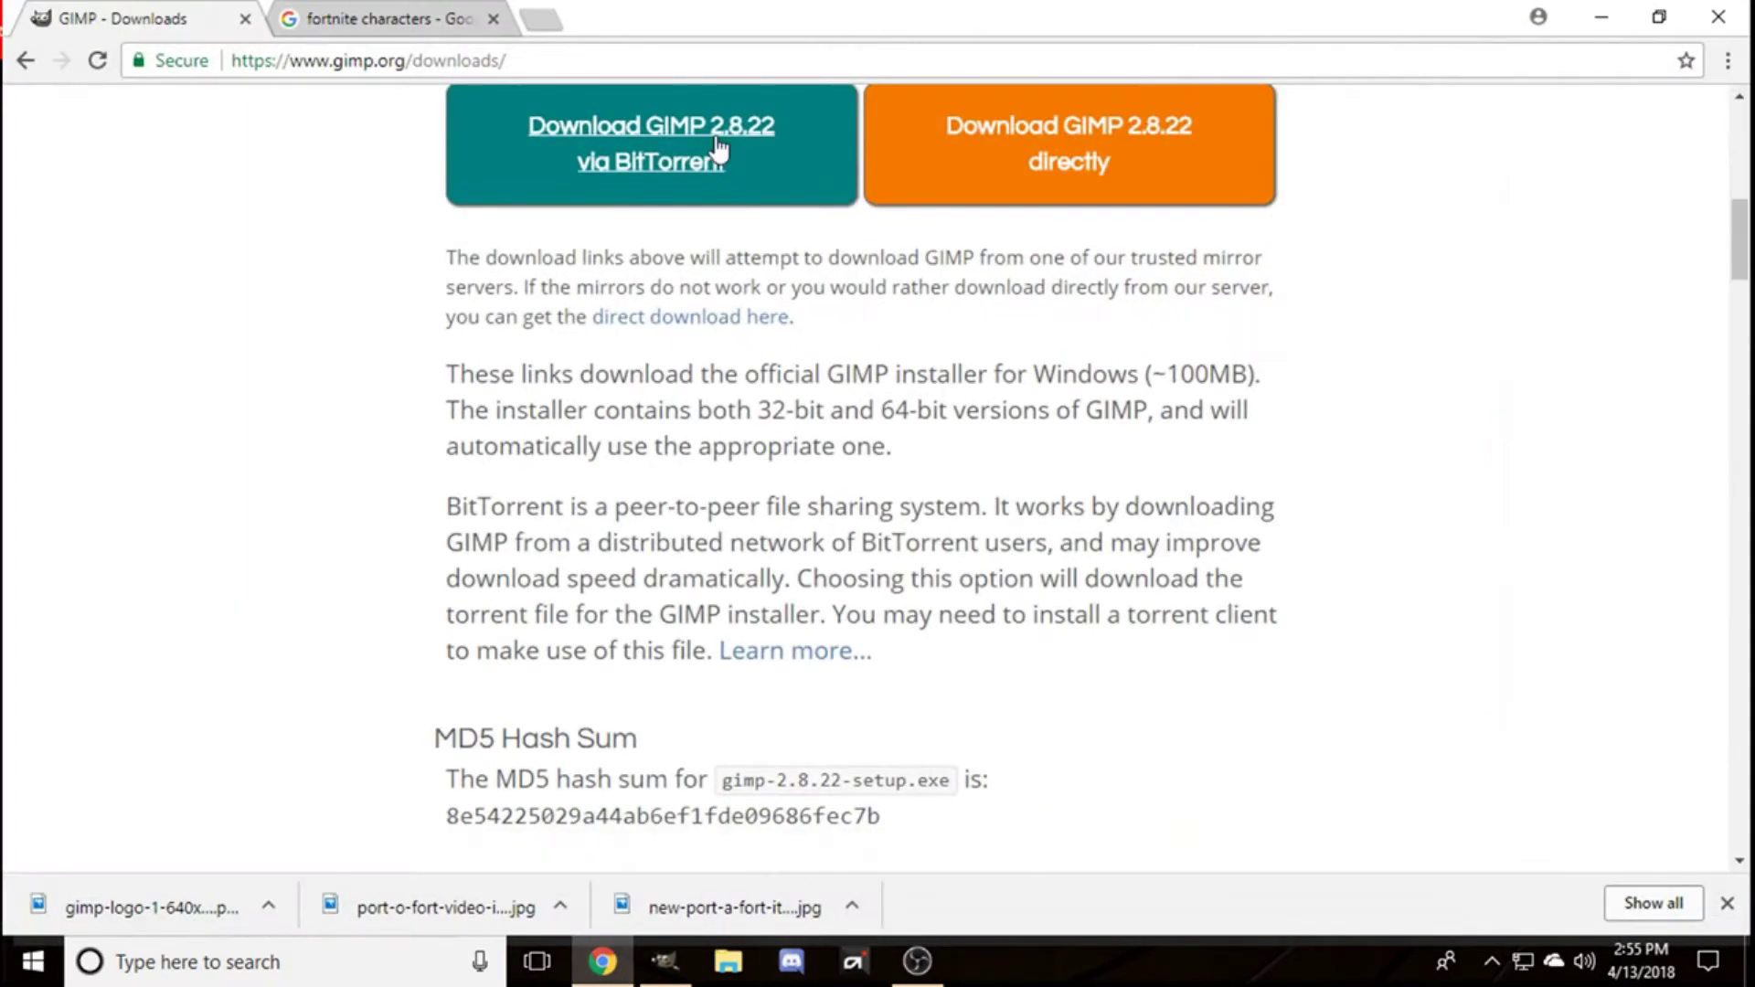
pyautogui.click(493, 18)
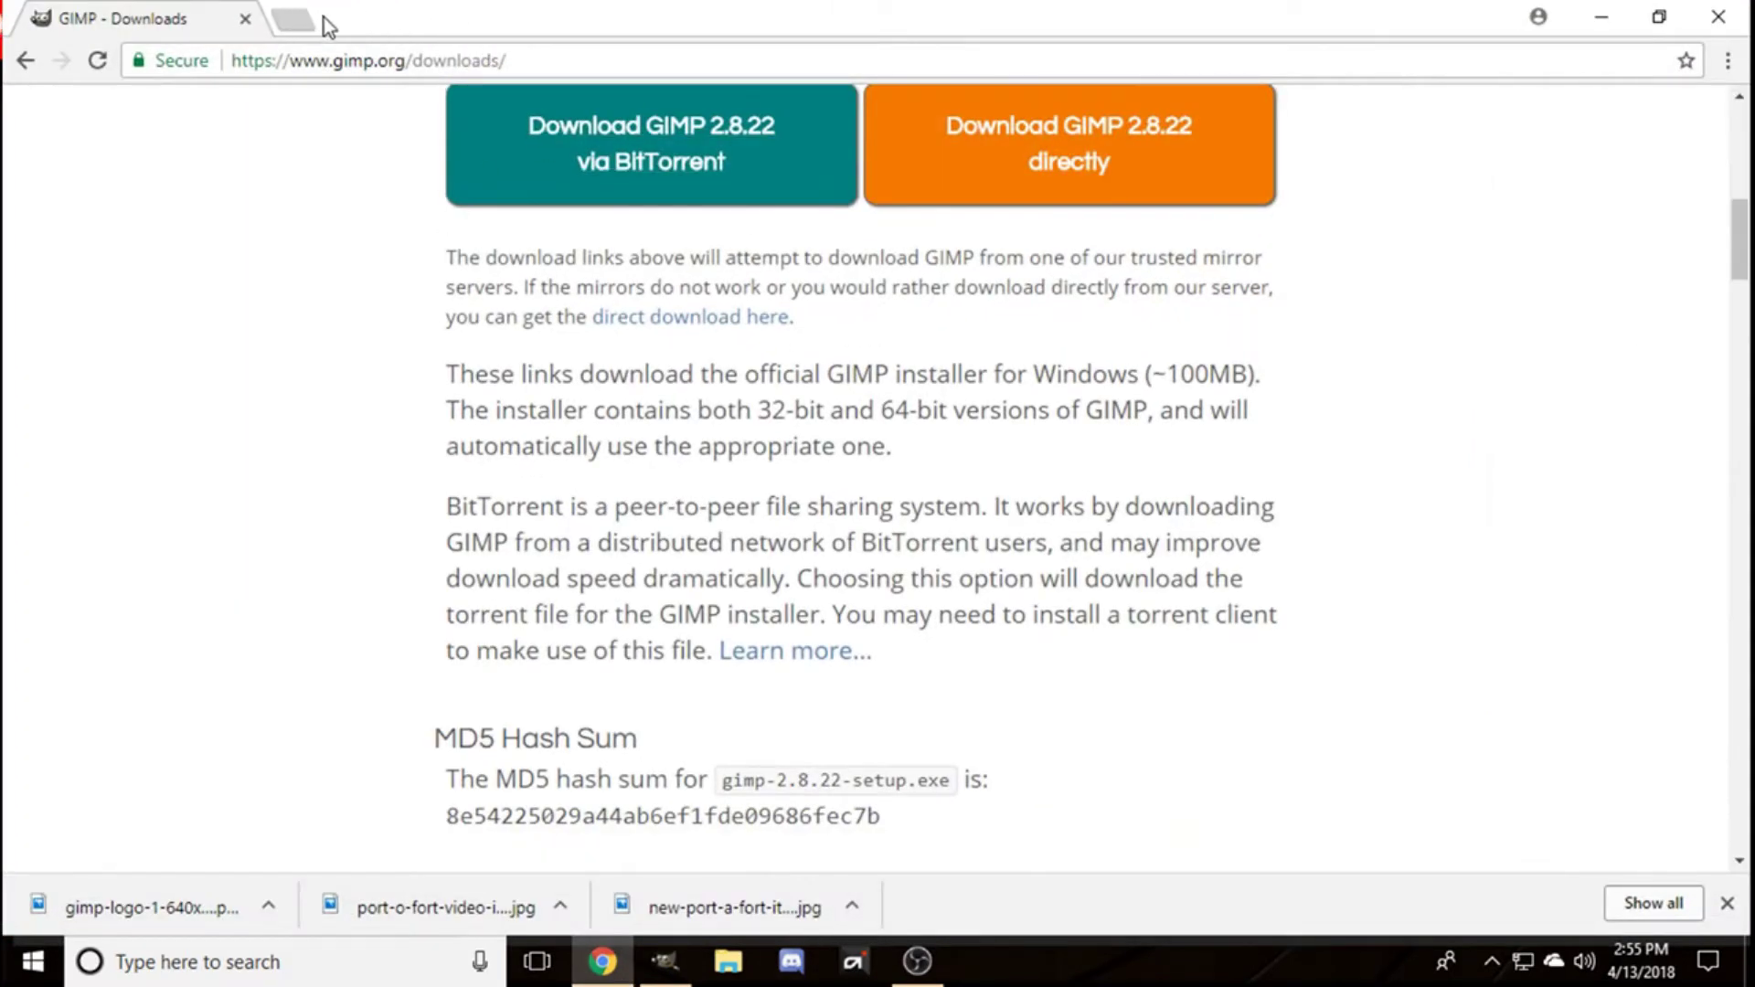
pyautogui.click(302, 20)
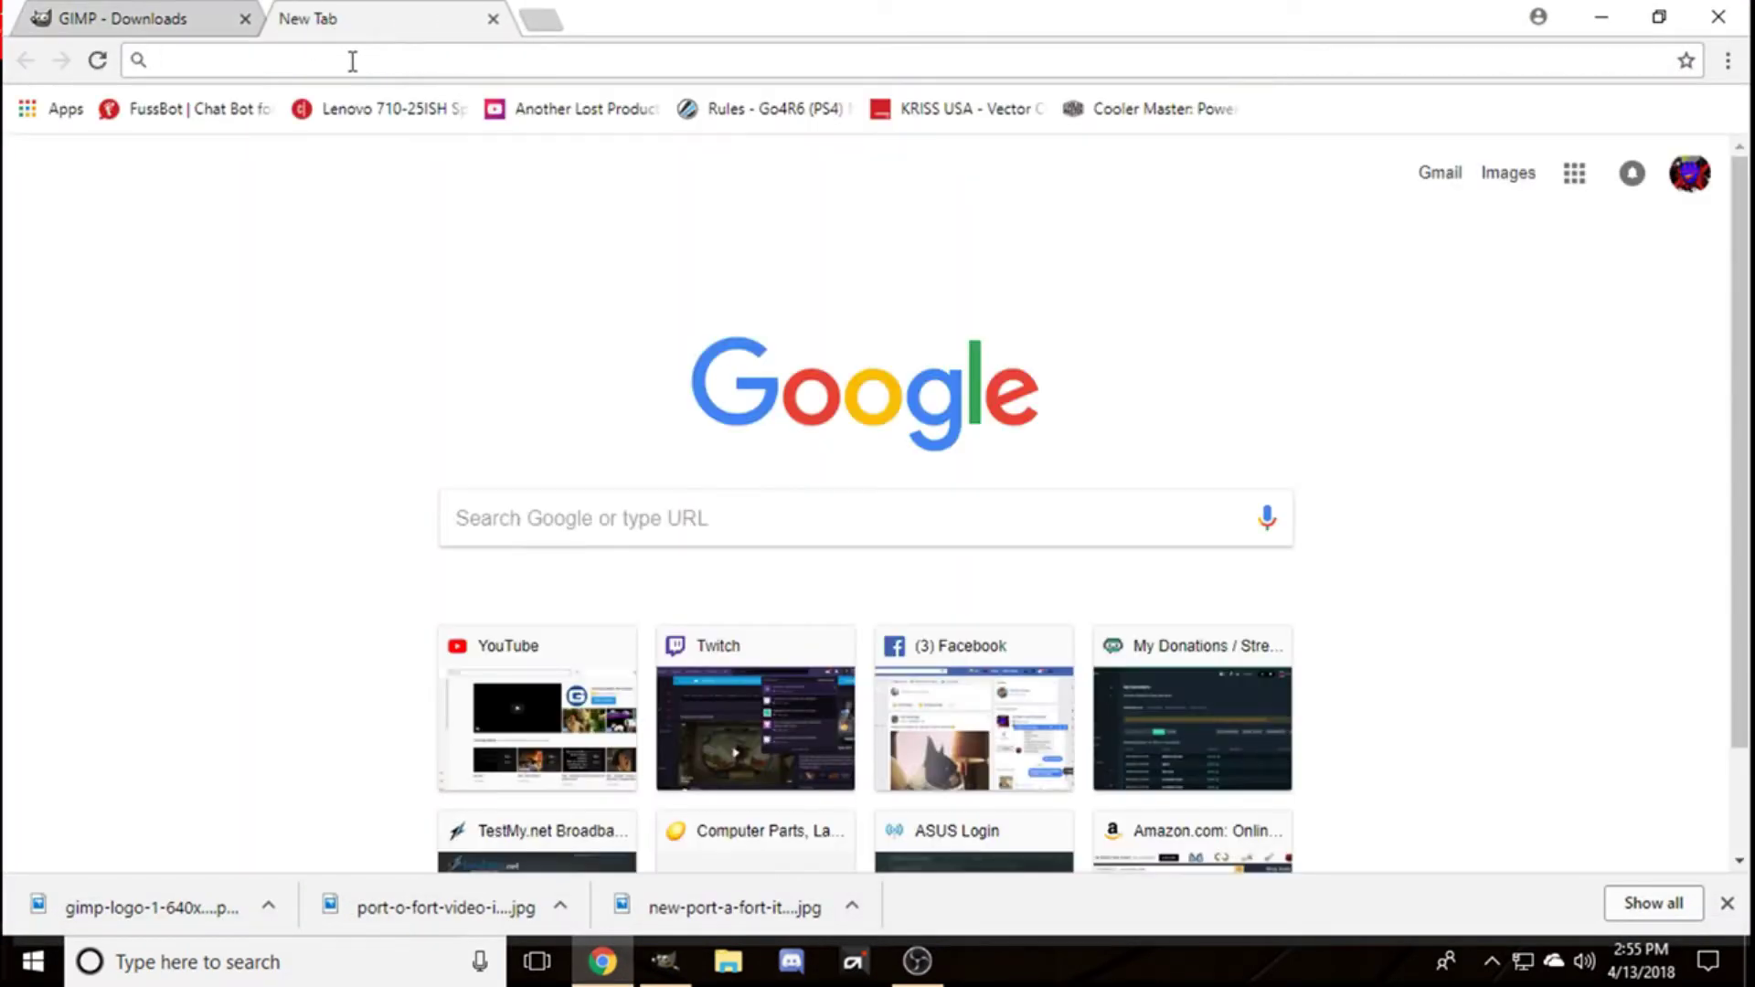
pyautogui.write('fortni')
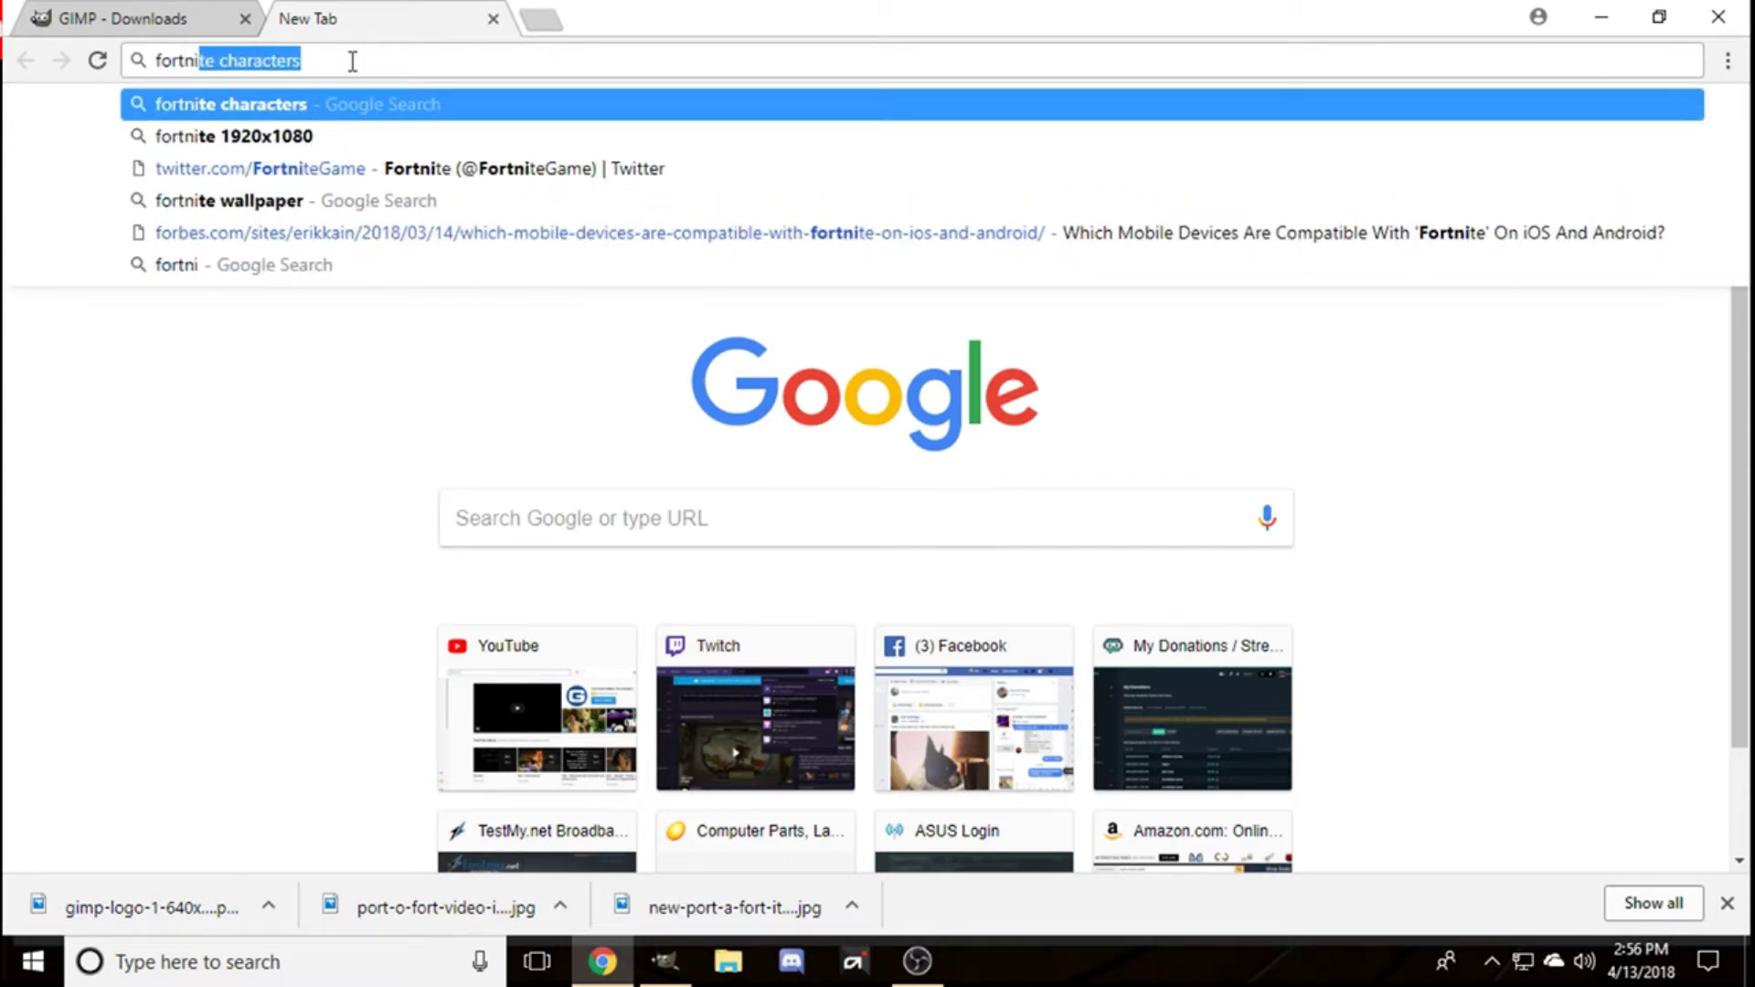
pyautogui.write('tw png')
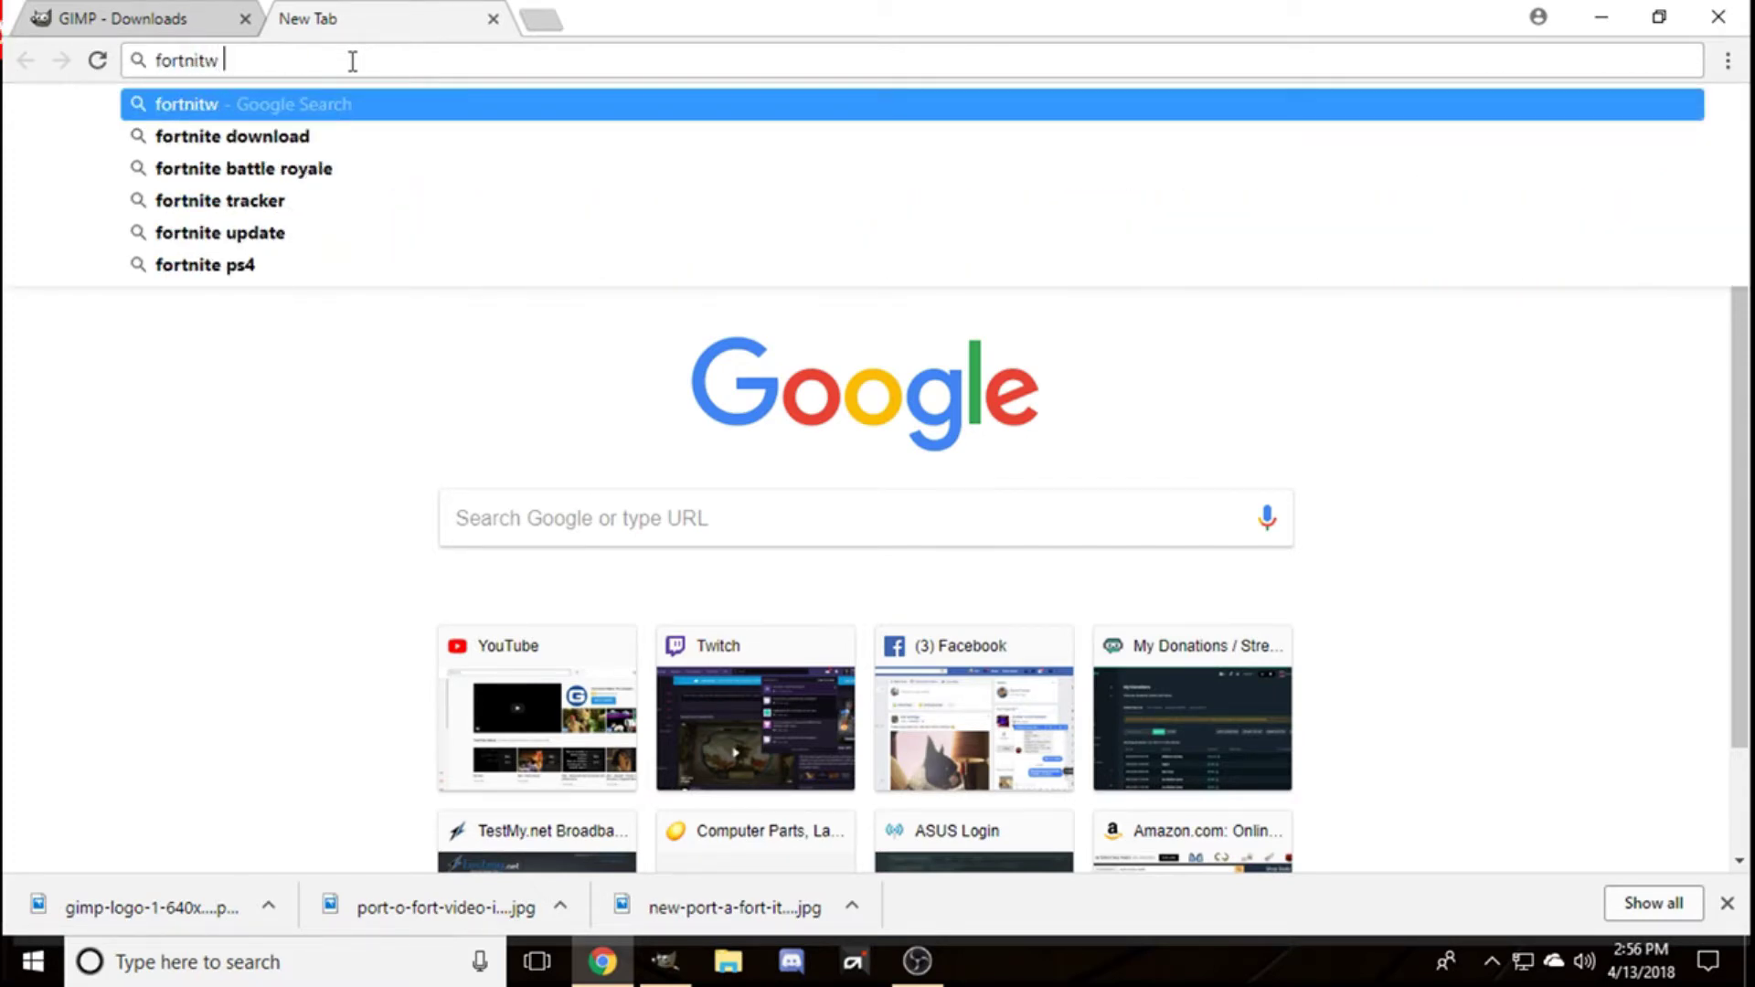
pyautogui.press('Return')
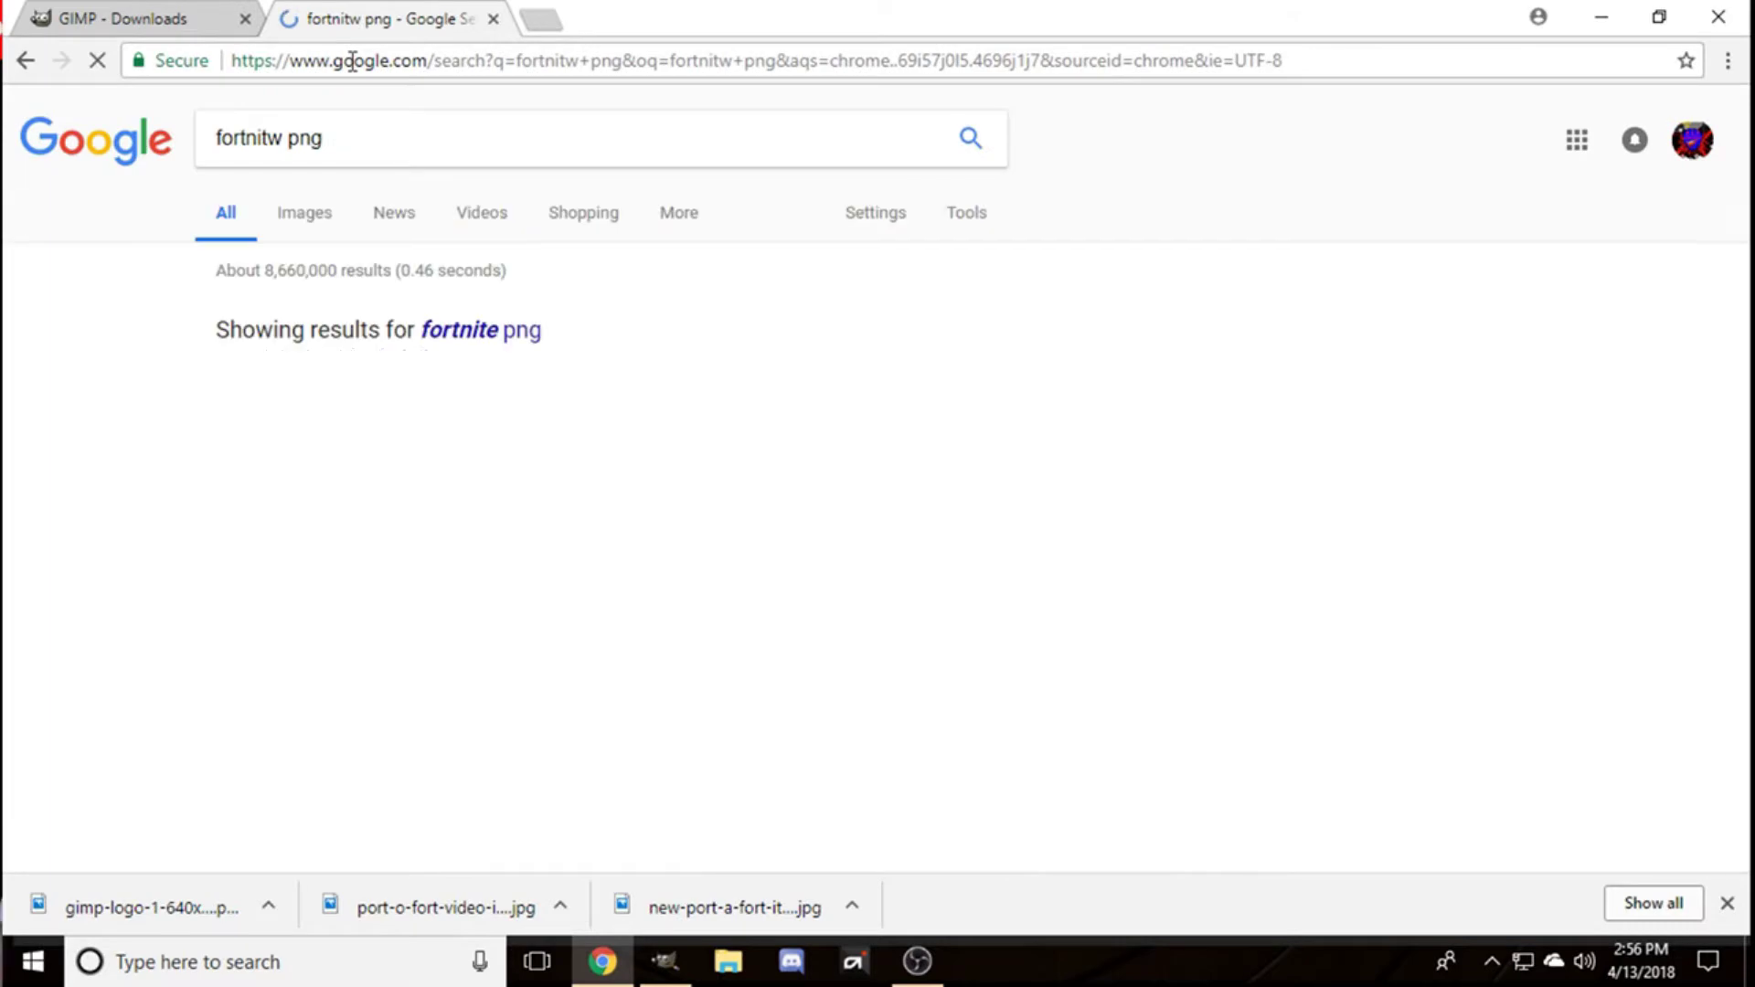
pyautogui.click(324, 221)
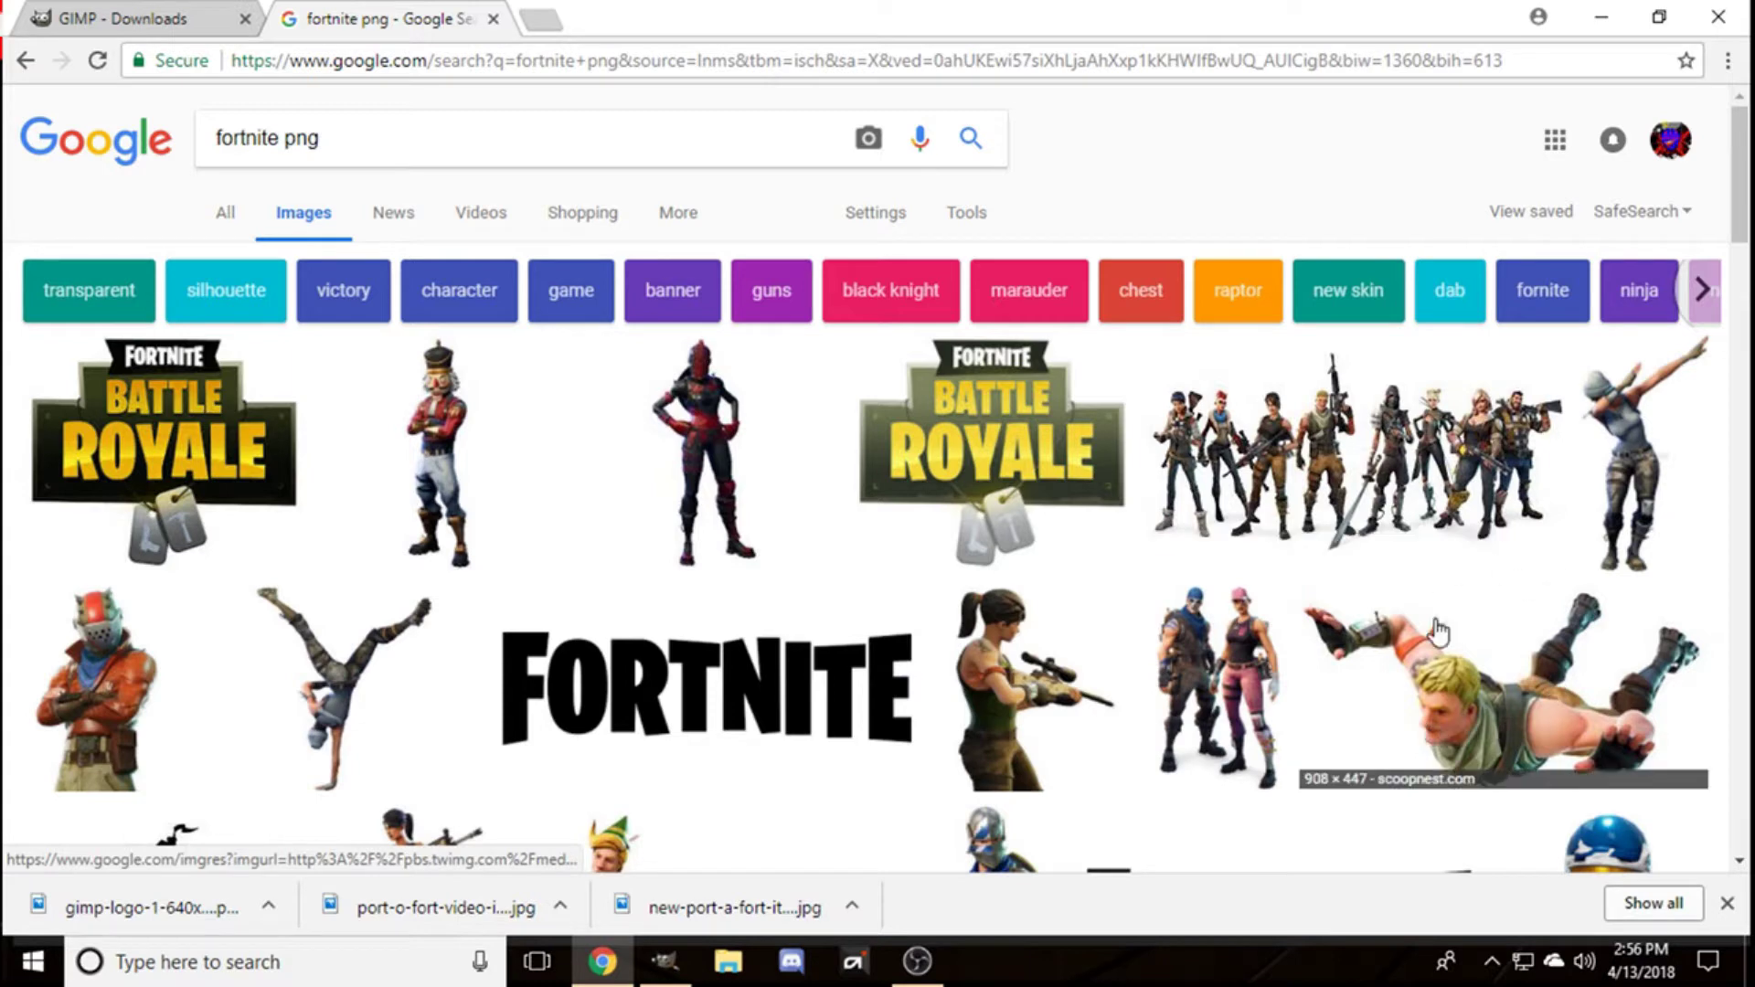
pyautogui.click(1394, 466)
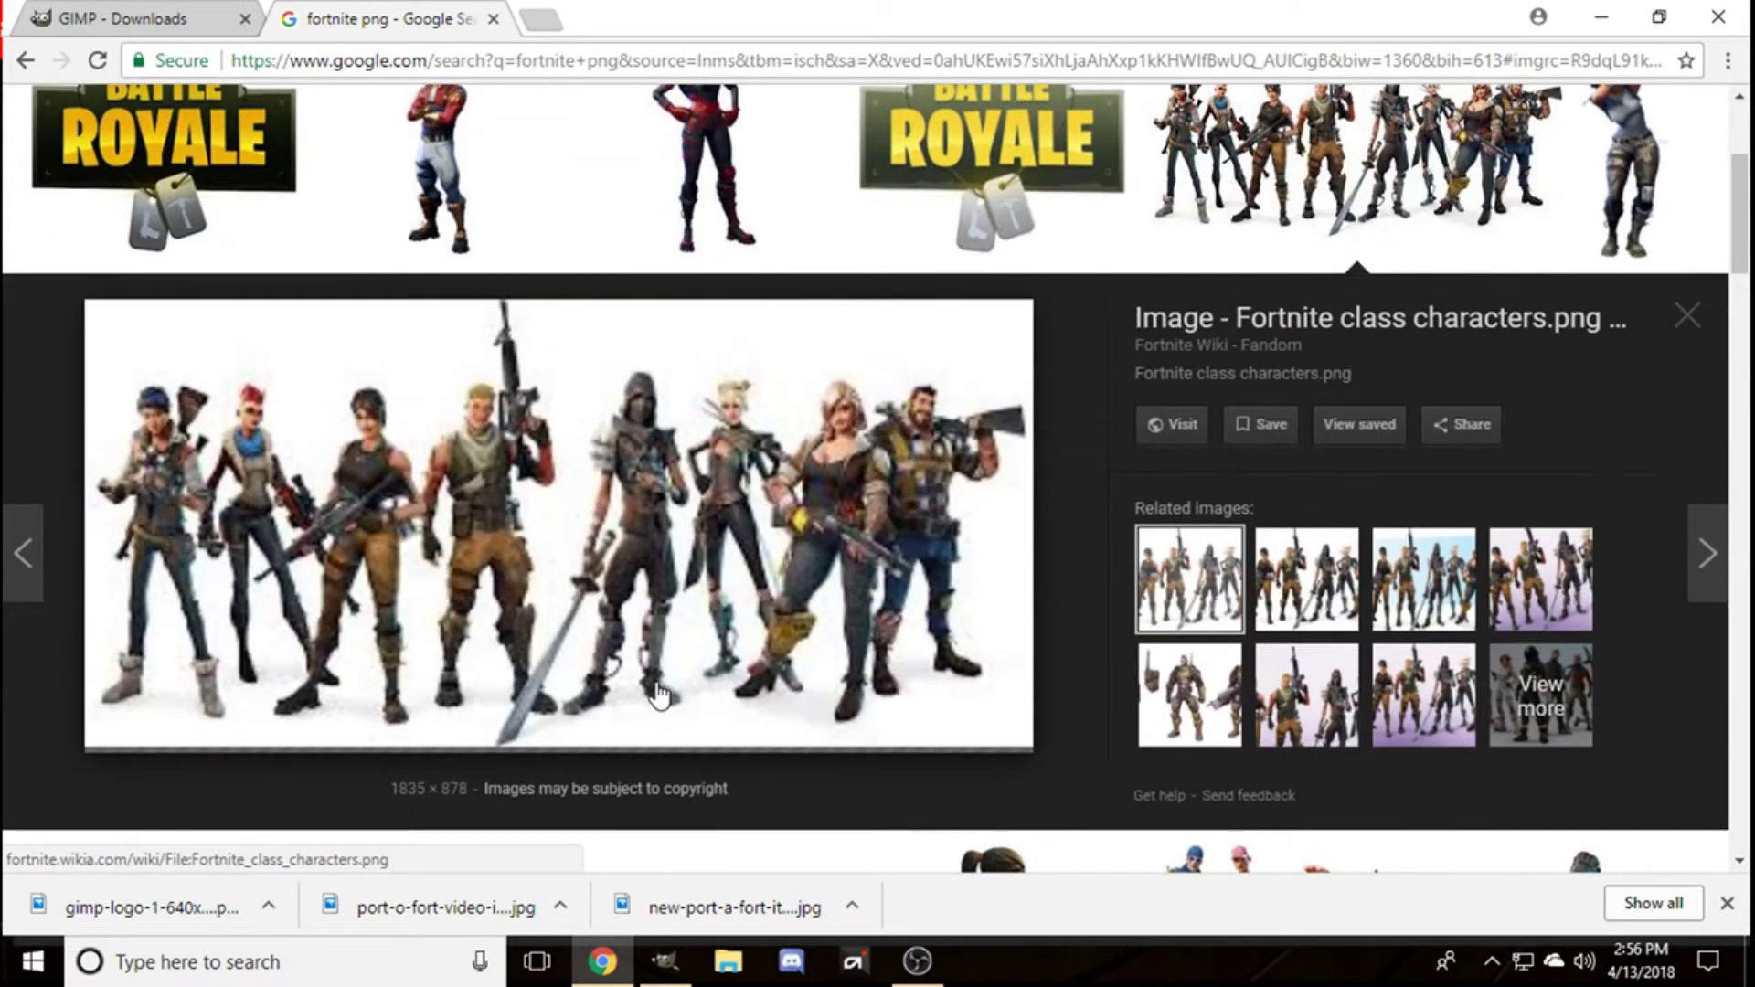
# Step: Copy the previewed characters image, switch to GIMP, paste it into the blank image and undo the paste
pyautogui.rightClick(717, 265)
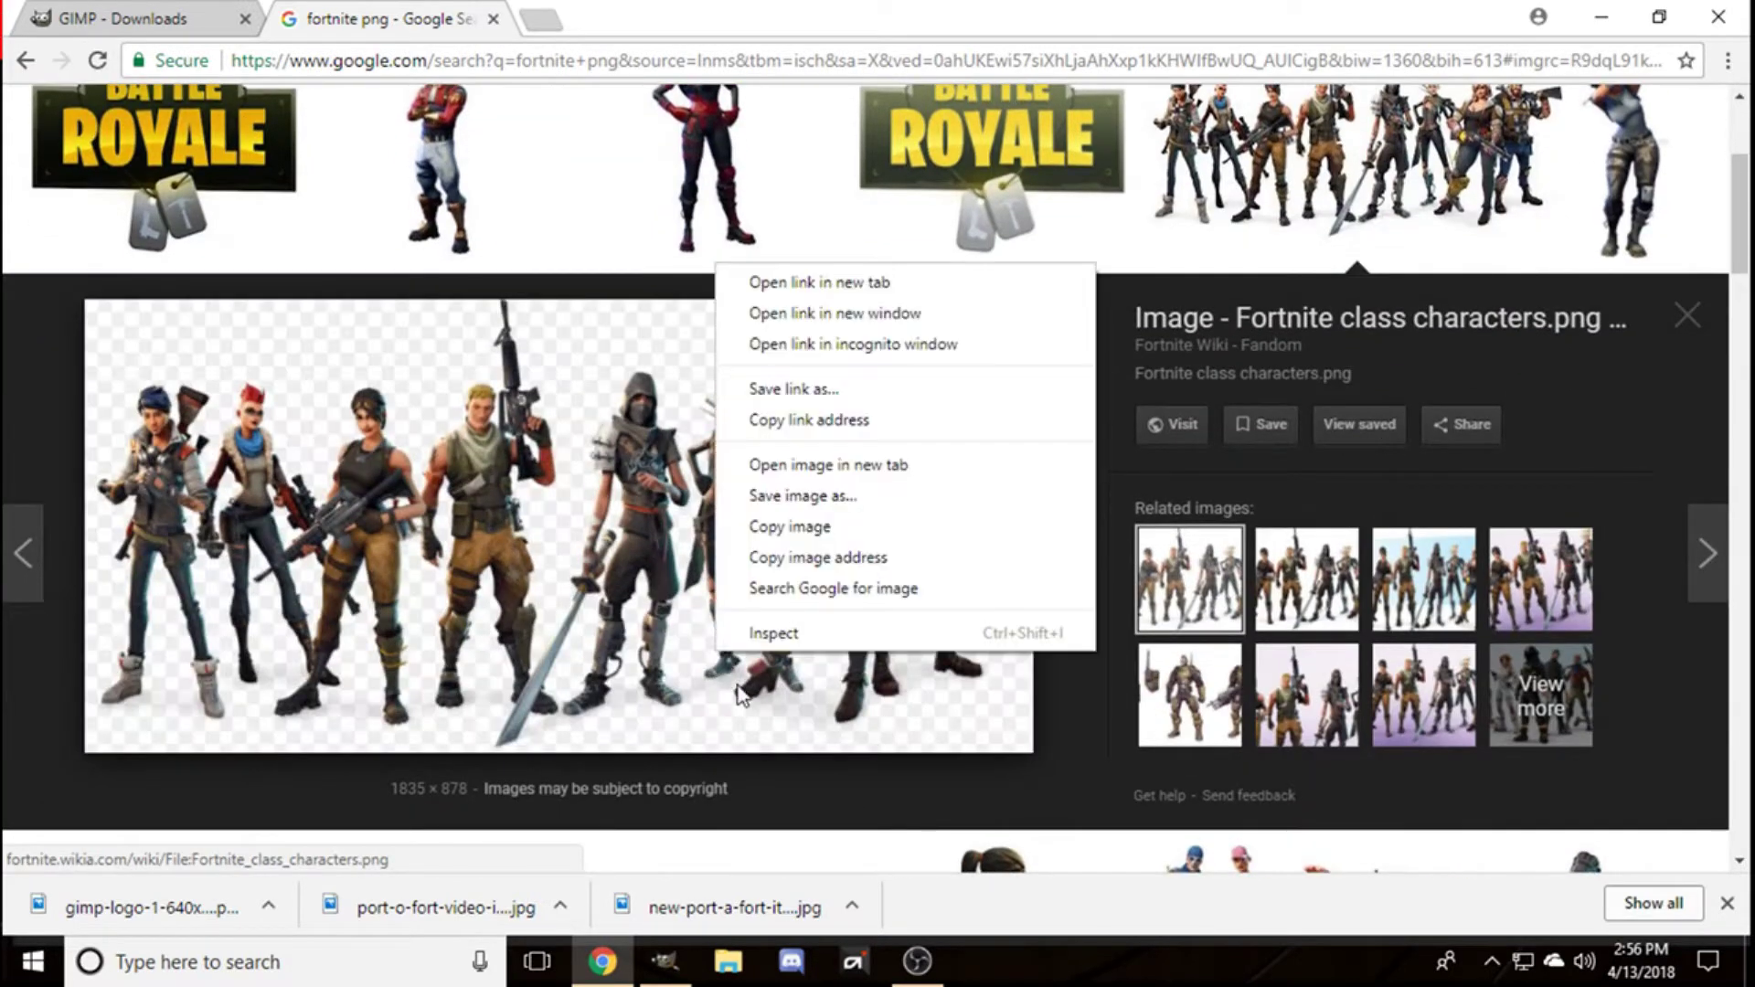
pyautogui.click(975, 518)
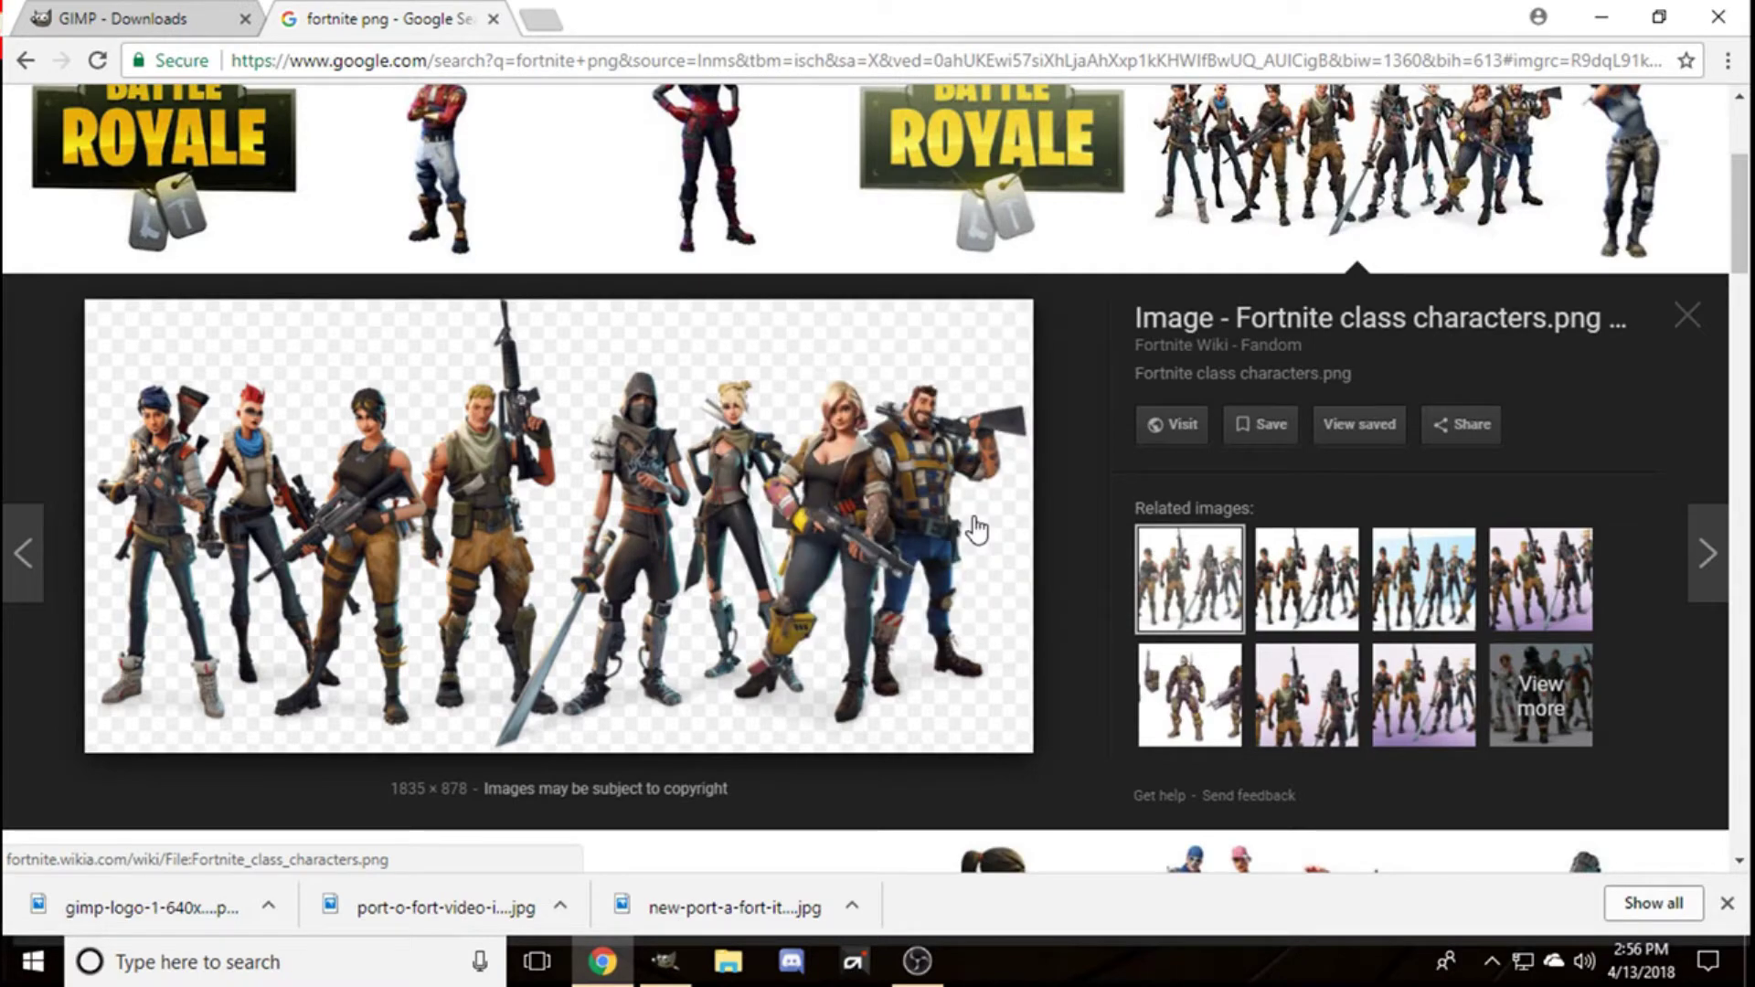
pyautogui.click(662, 960)
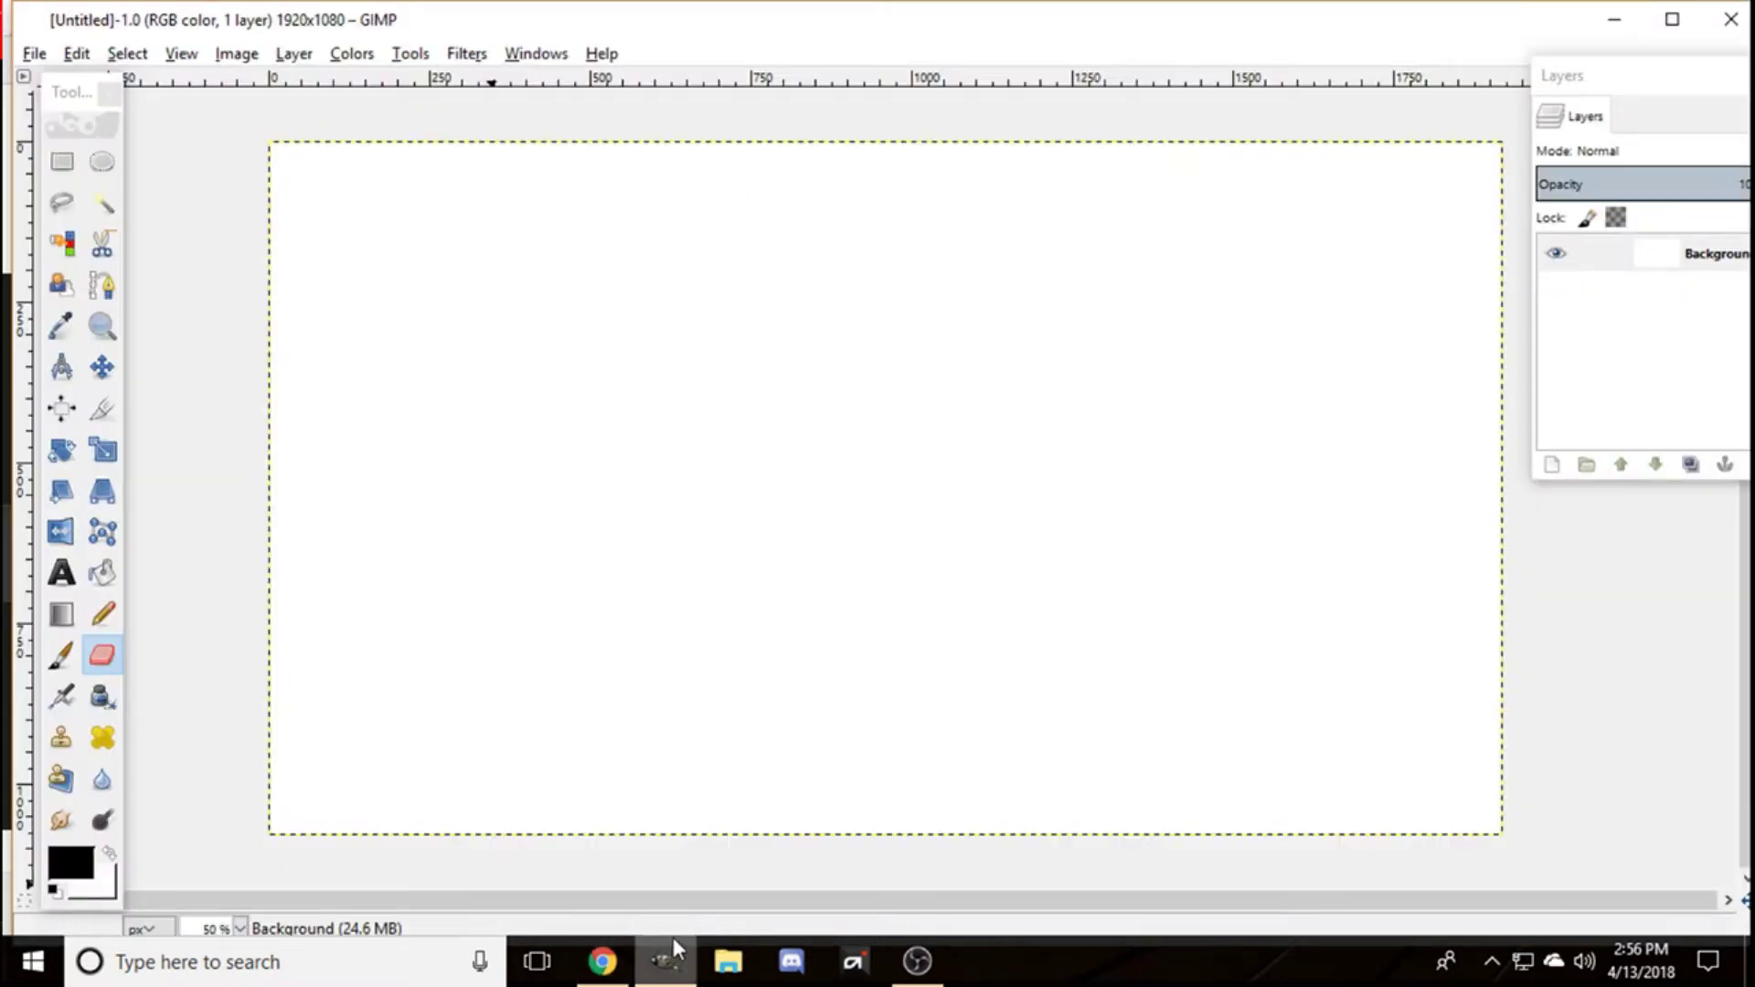
pyautogui.hotkey('ctrl', 'v')
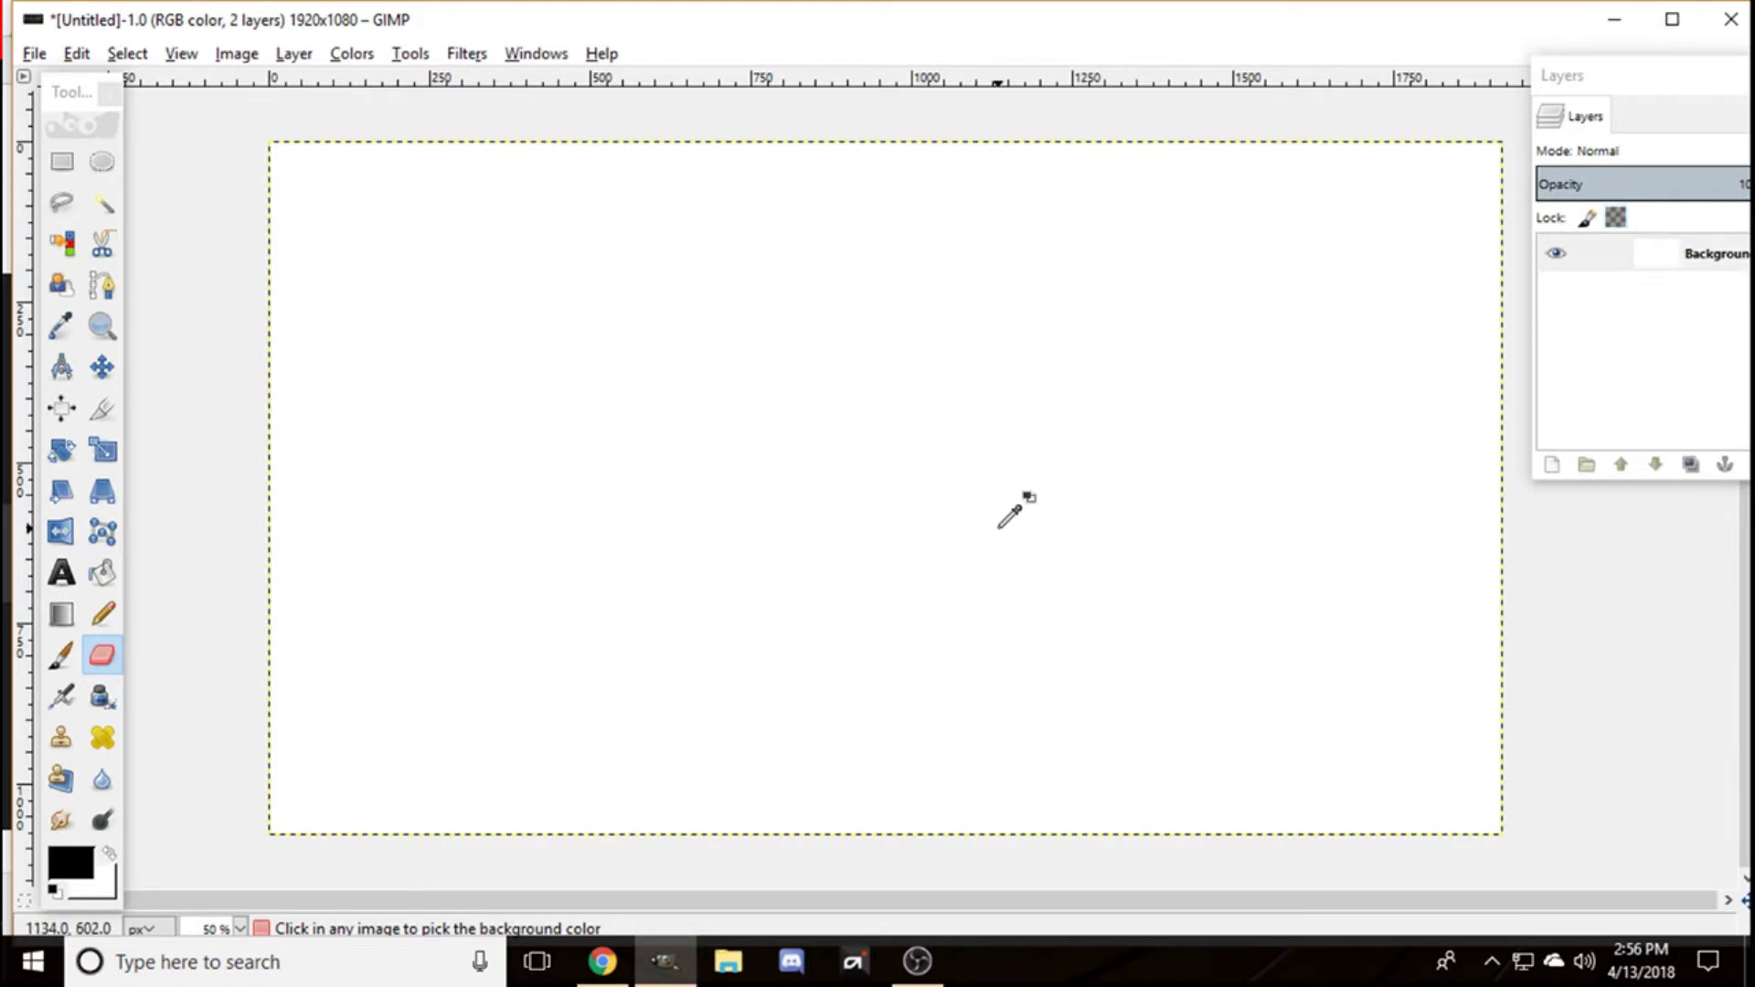
pyautogui.hotkey('ctrl', 'z')
# Step: Switch to Chrome, save the characters image to Downloads as the PNG Fortnite_class_characters, and return to GIMP
pyautogui.click(601, 961)
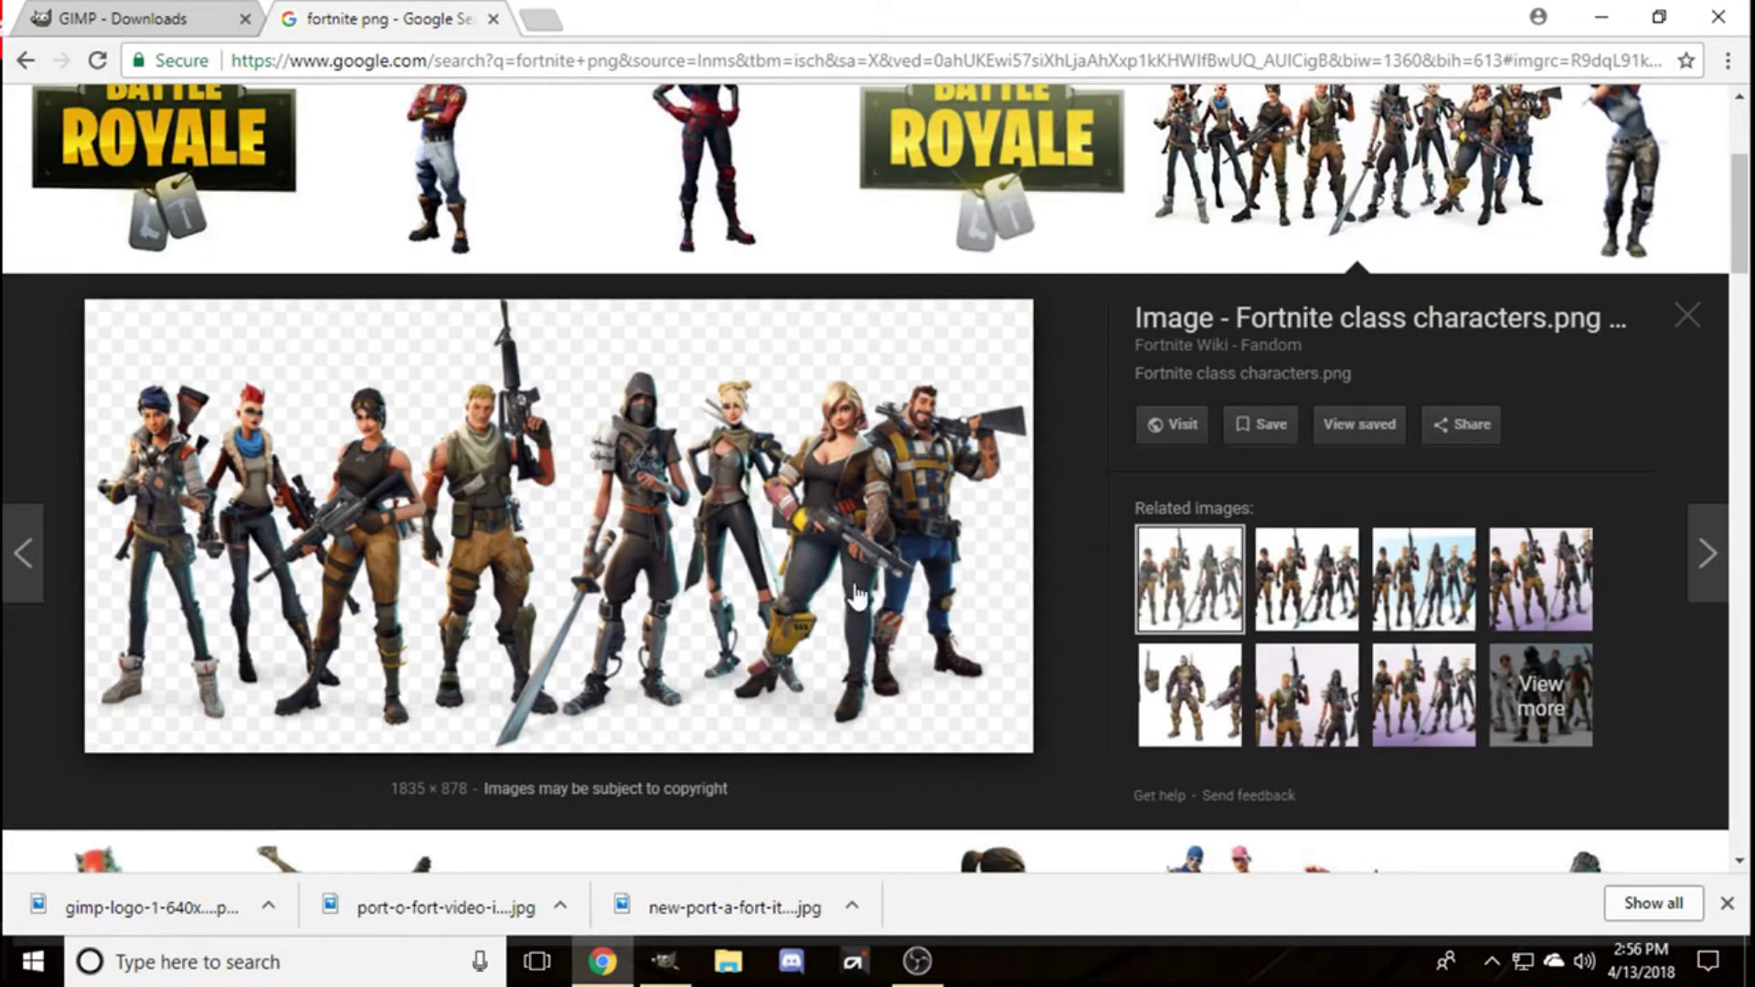
pyautogui.rightClick(838, 549)
pyautogui.click(925, 392)
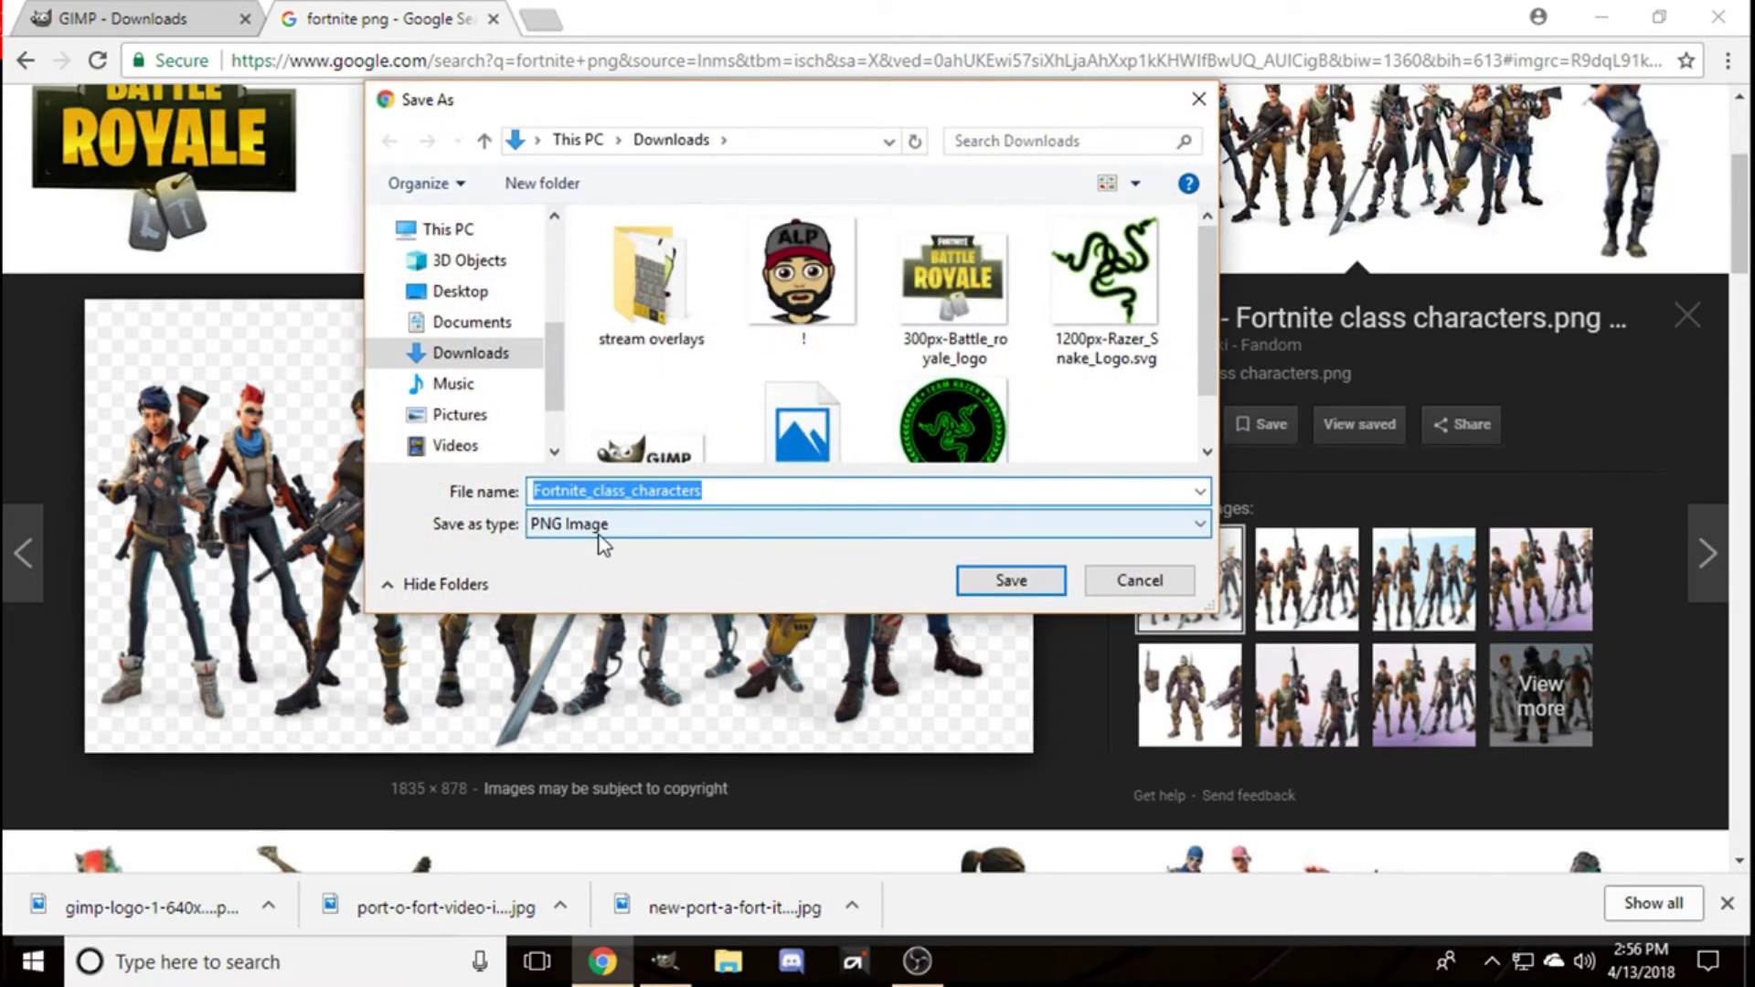
pyautogui.click(1006, 580)
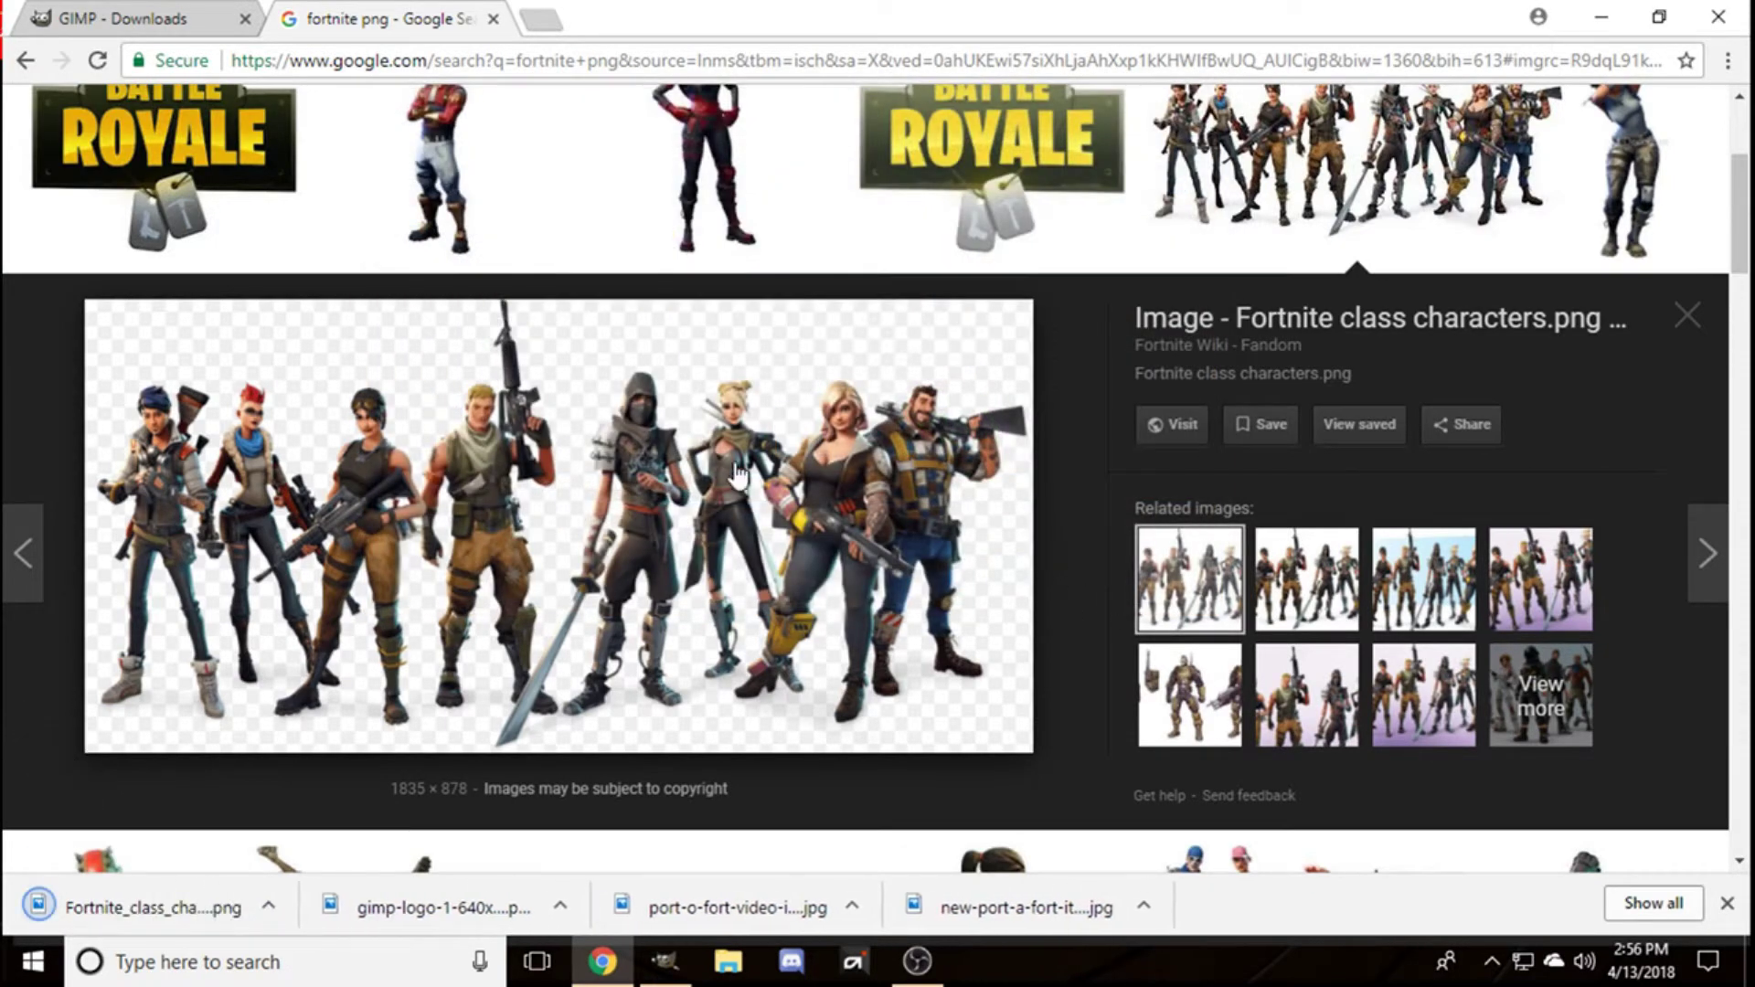
pyautogui.click(668, 958)
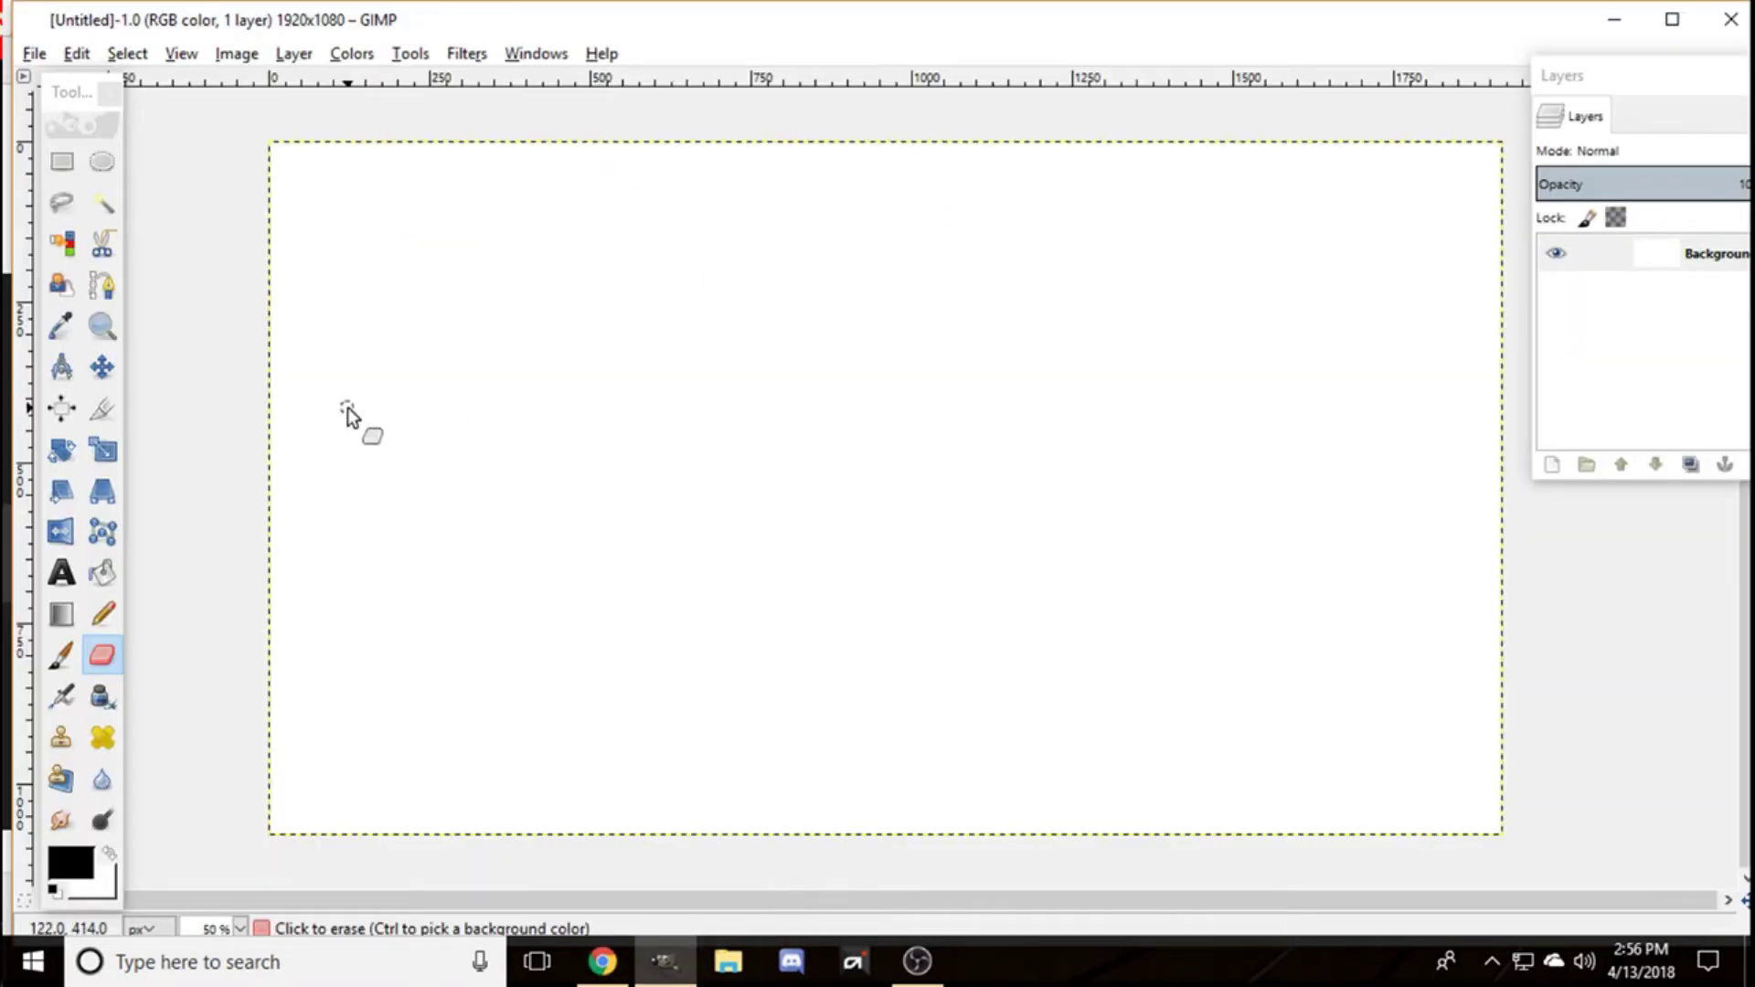
# Step: Open Fortnite_class_characters.png from the Downloads folder and bring its image window to the front
pyautogui.click(29, 48)
pyautogui.click(77, 129)
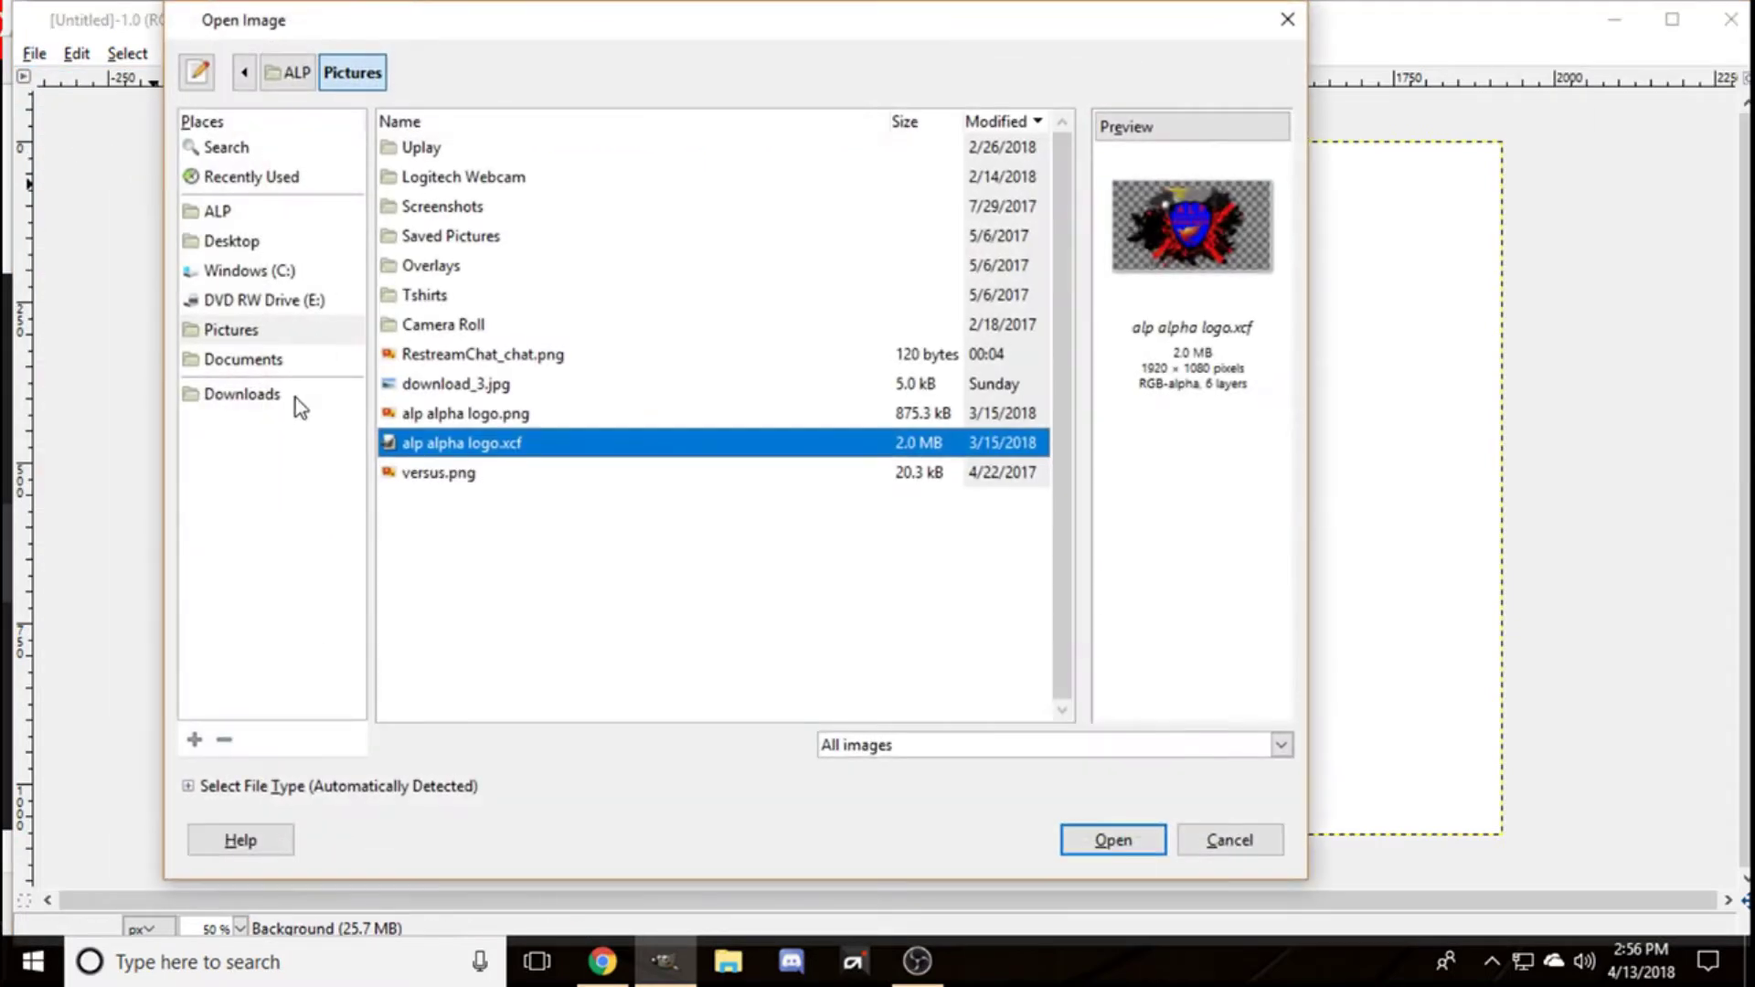
pyautogui.click(279, 393)
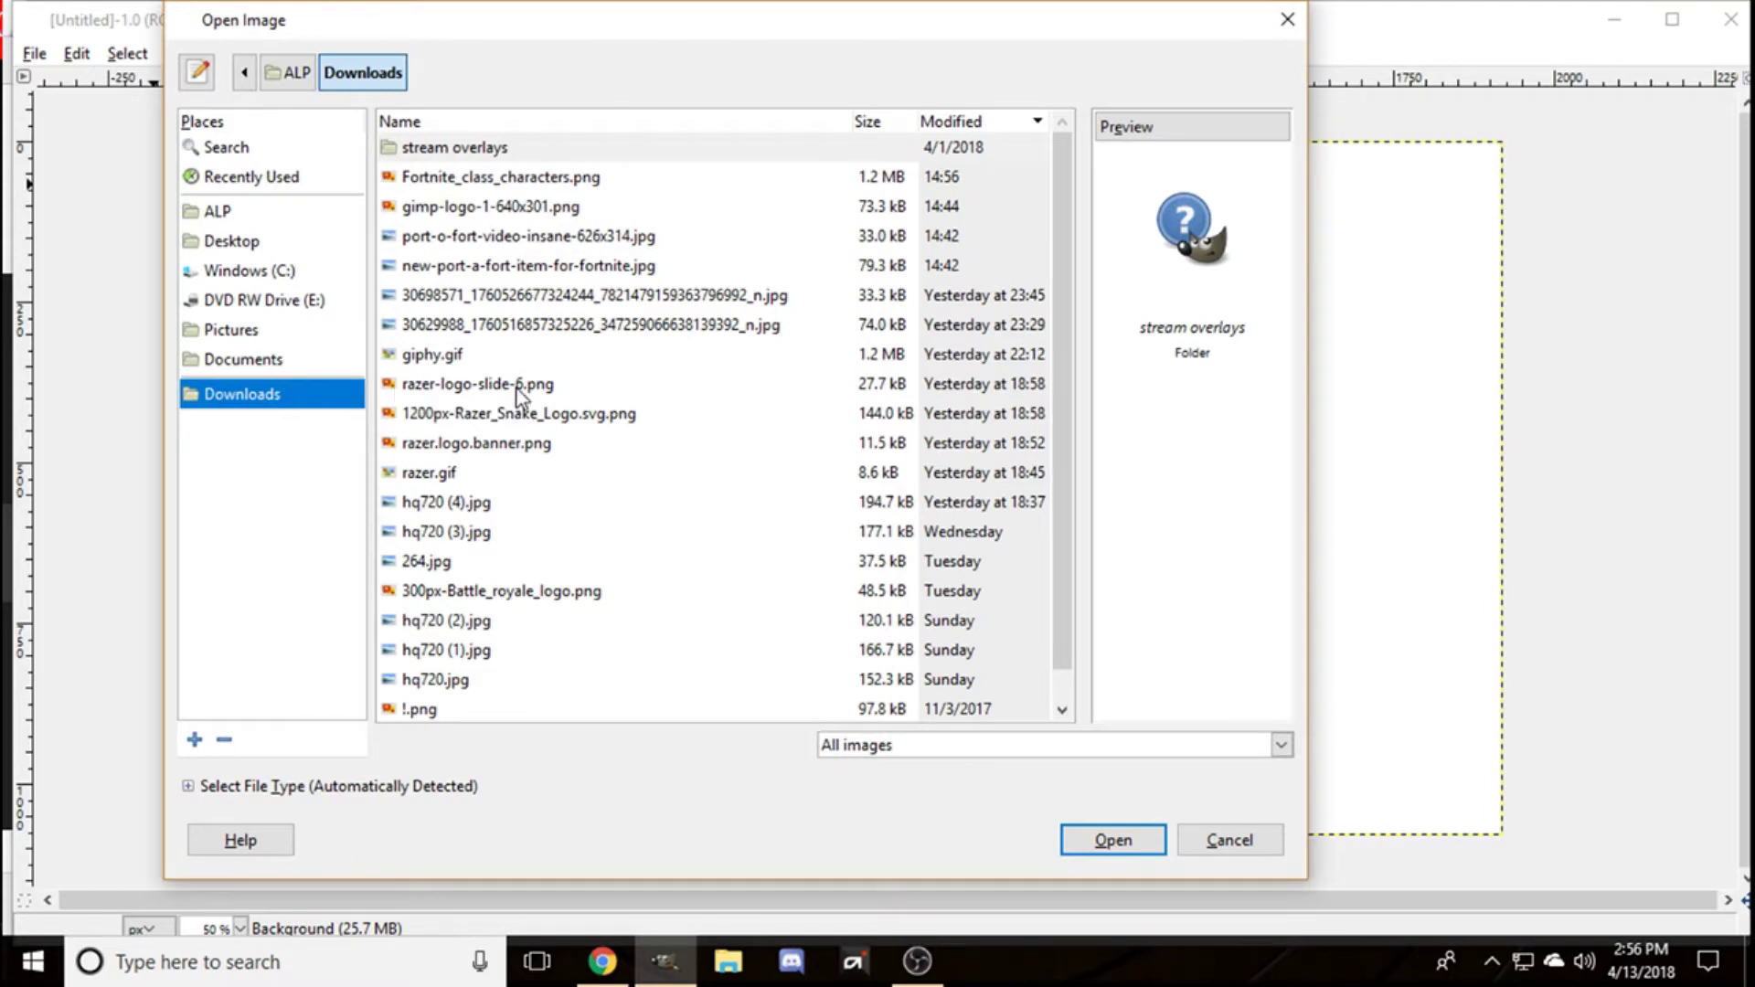
pyautogui.click(598, 187)
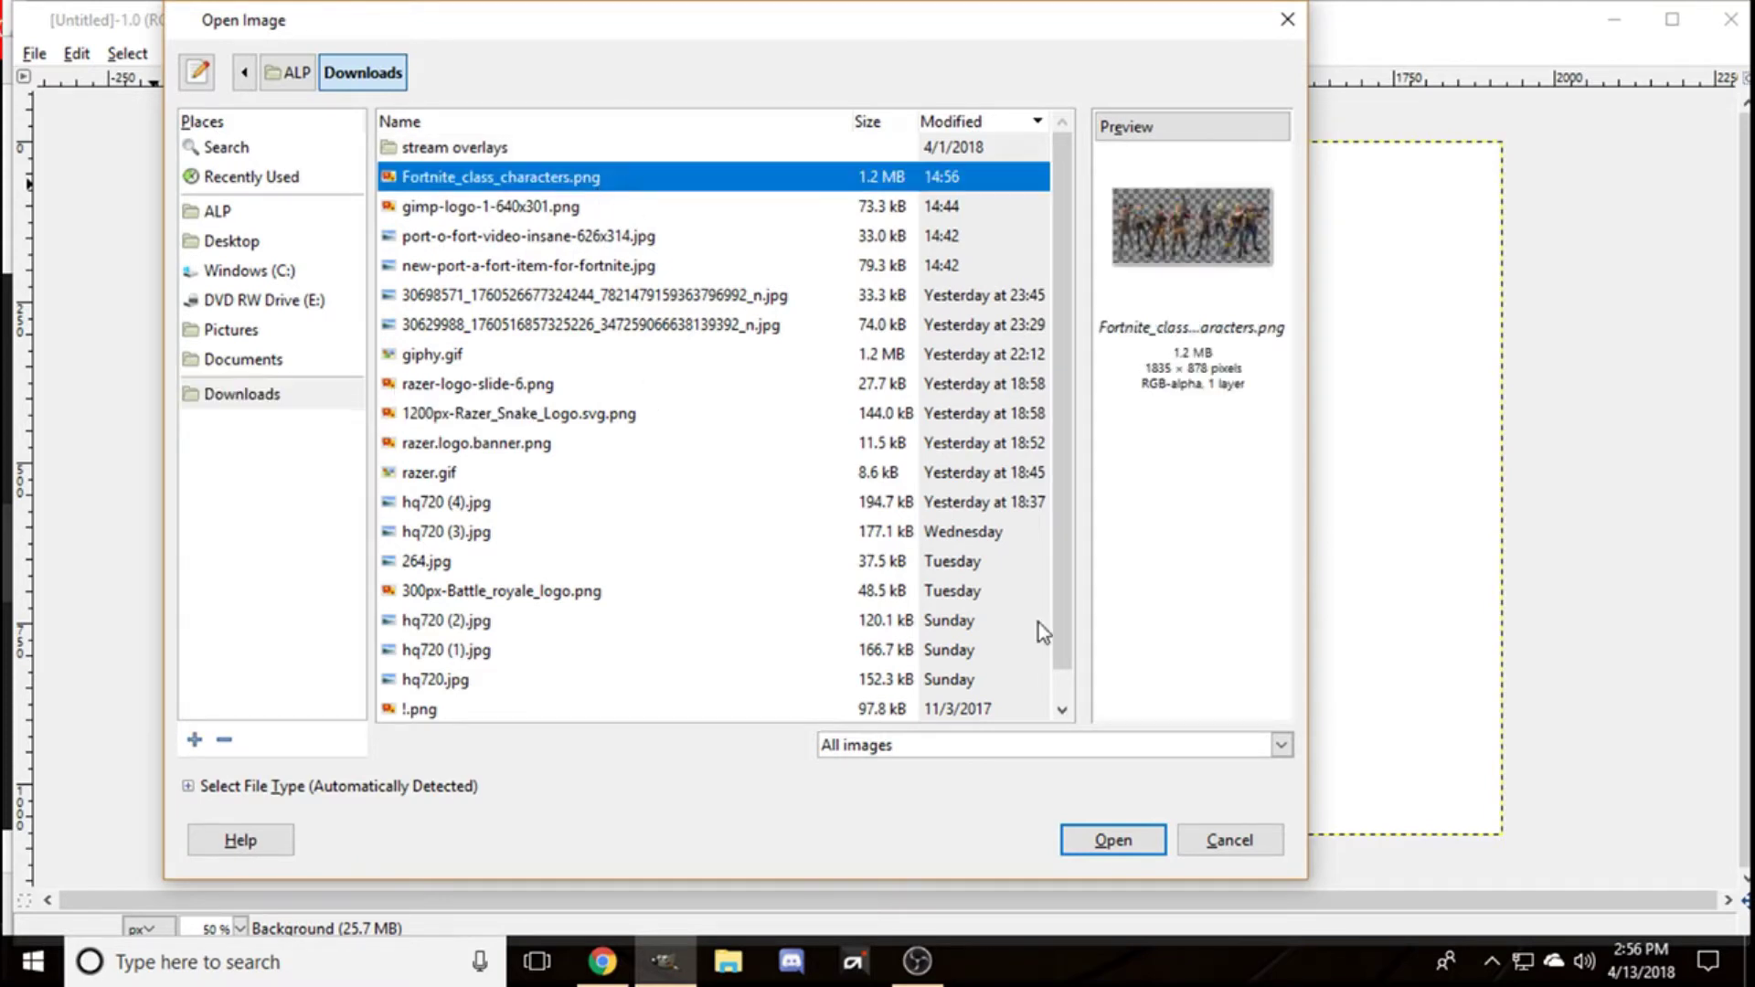
pyautogui.click(1109, 828)
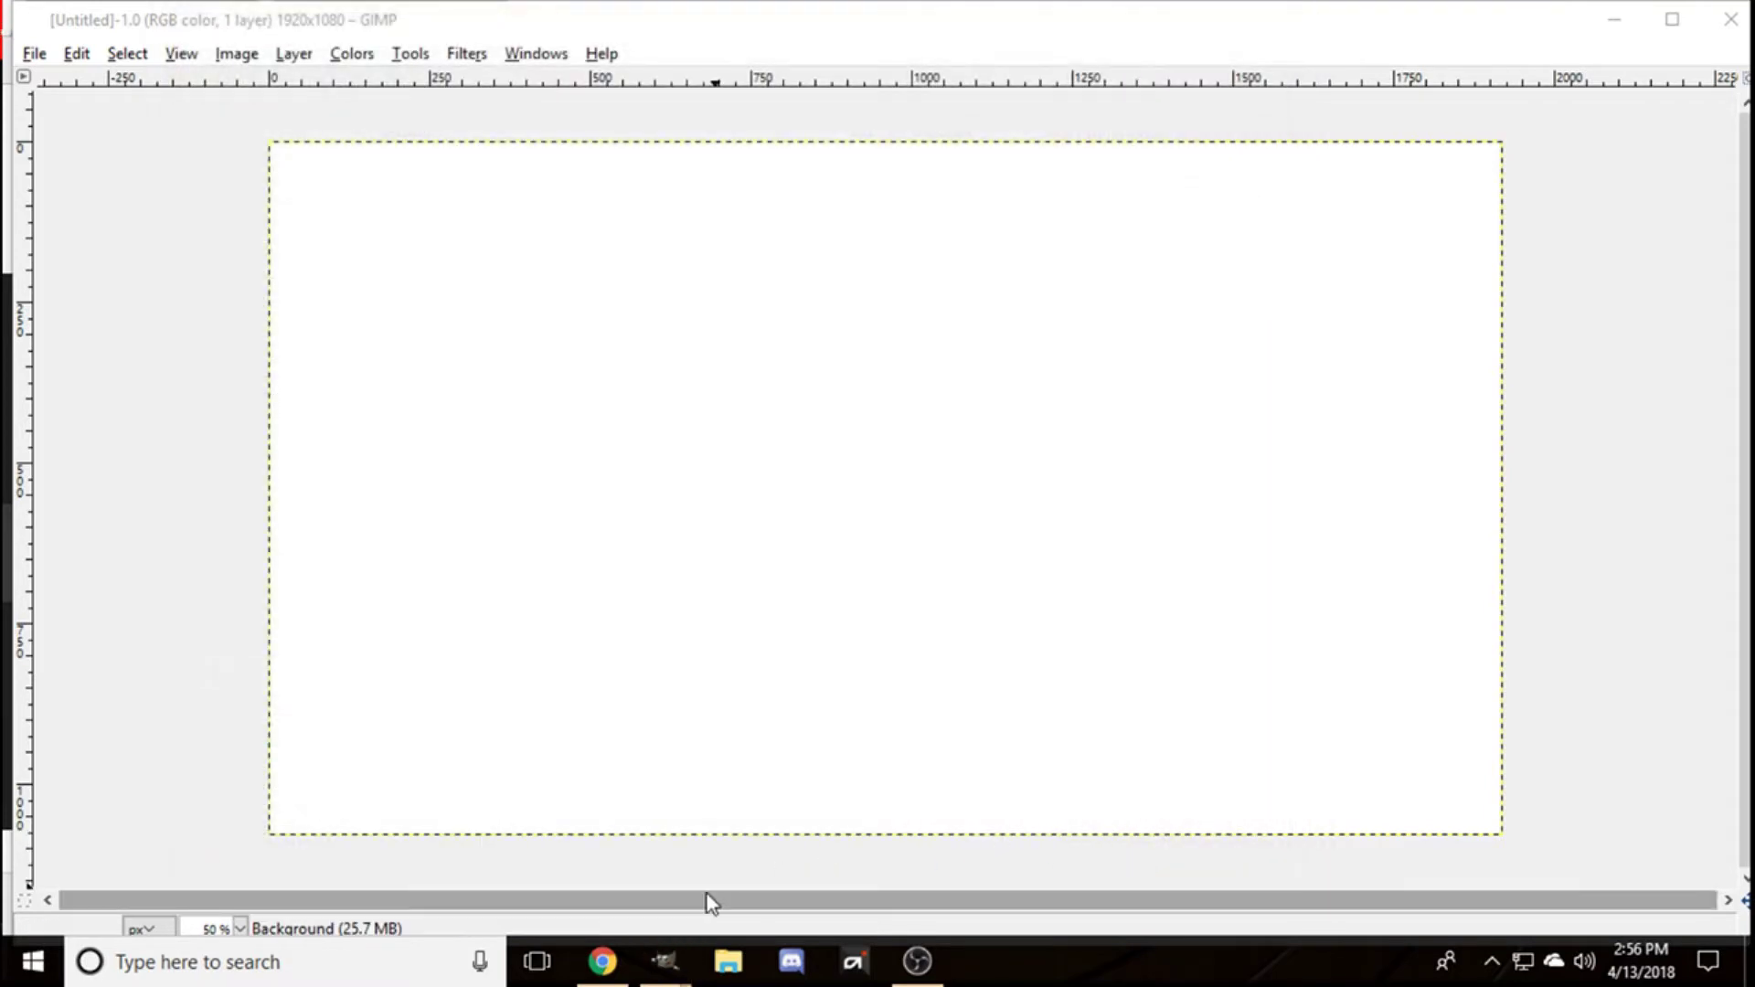
pyautogui.click(602, 961)
pyautogui.moveTo(664, 961)
pyautogui.moveTo(528, 855)
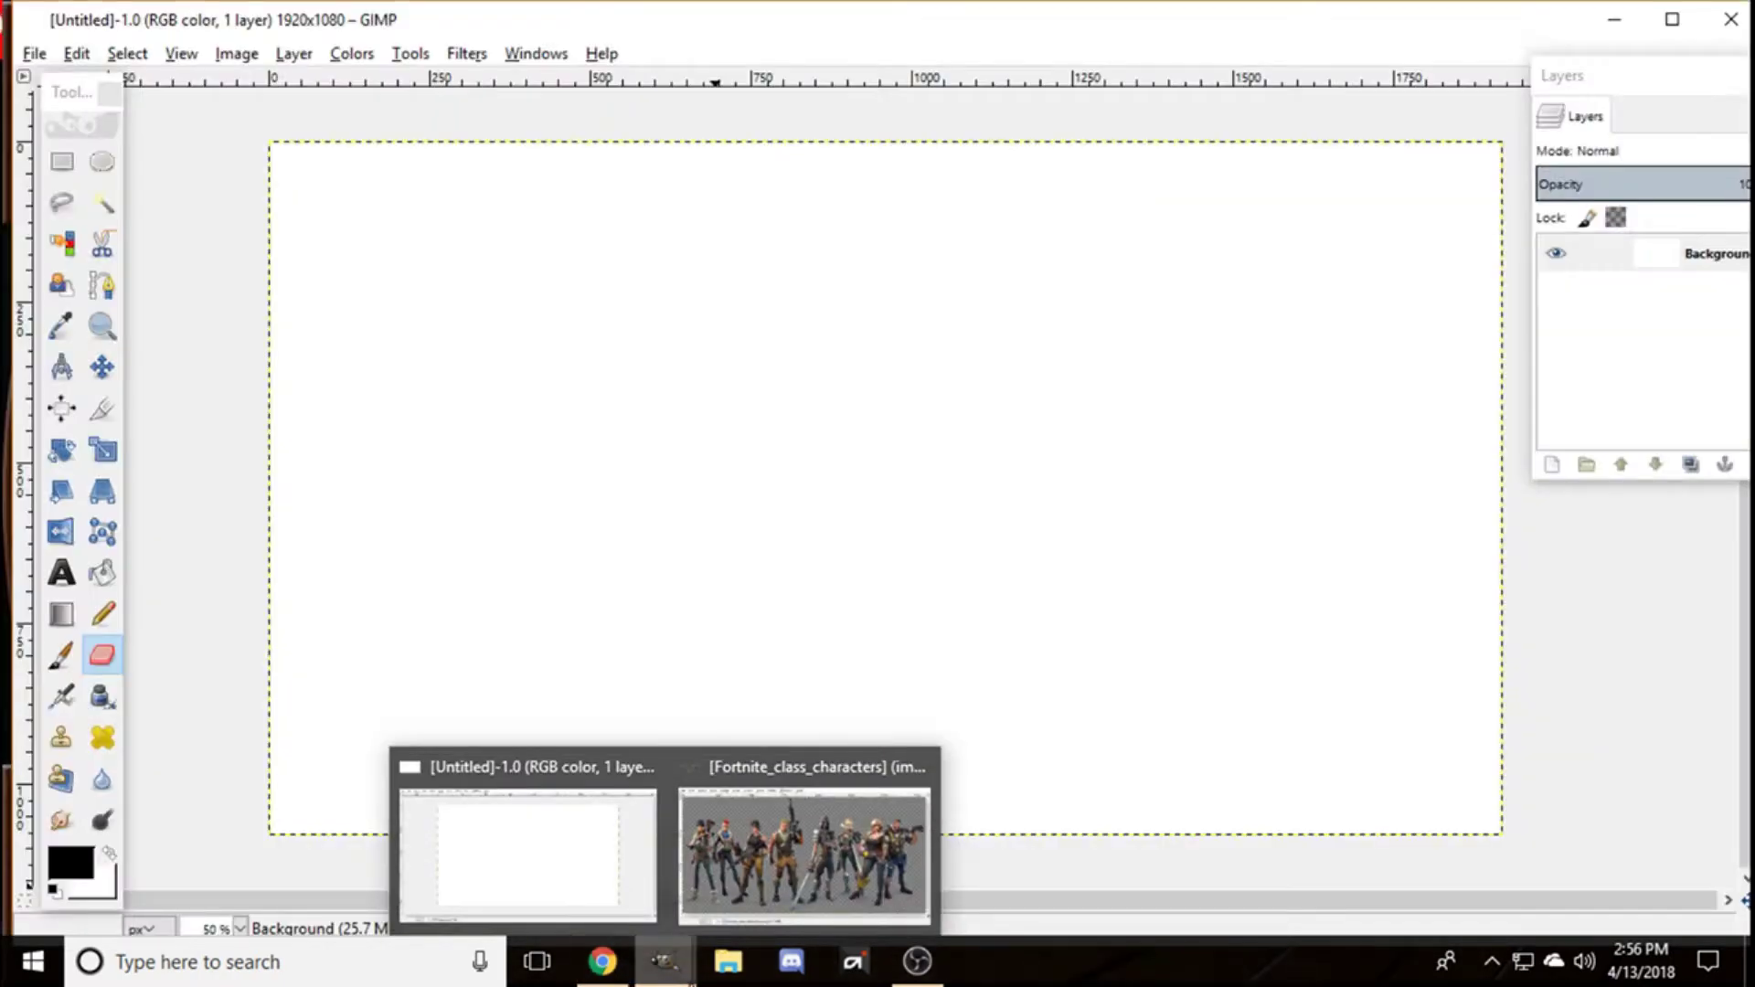
pyautogui.click(756, 858)
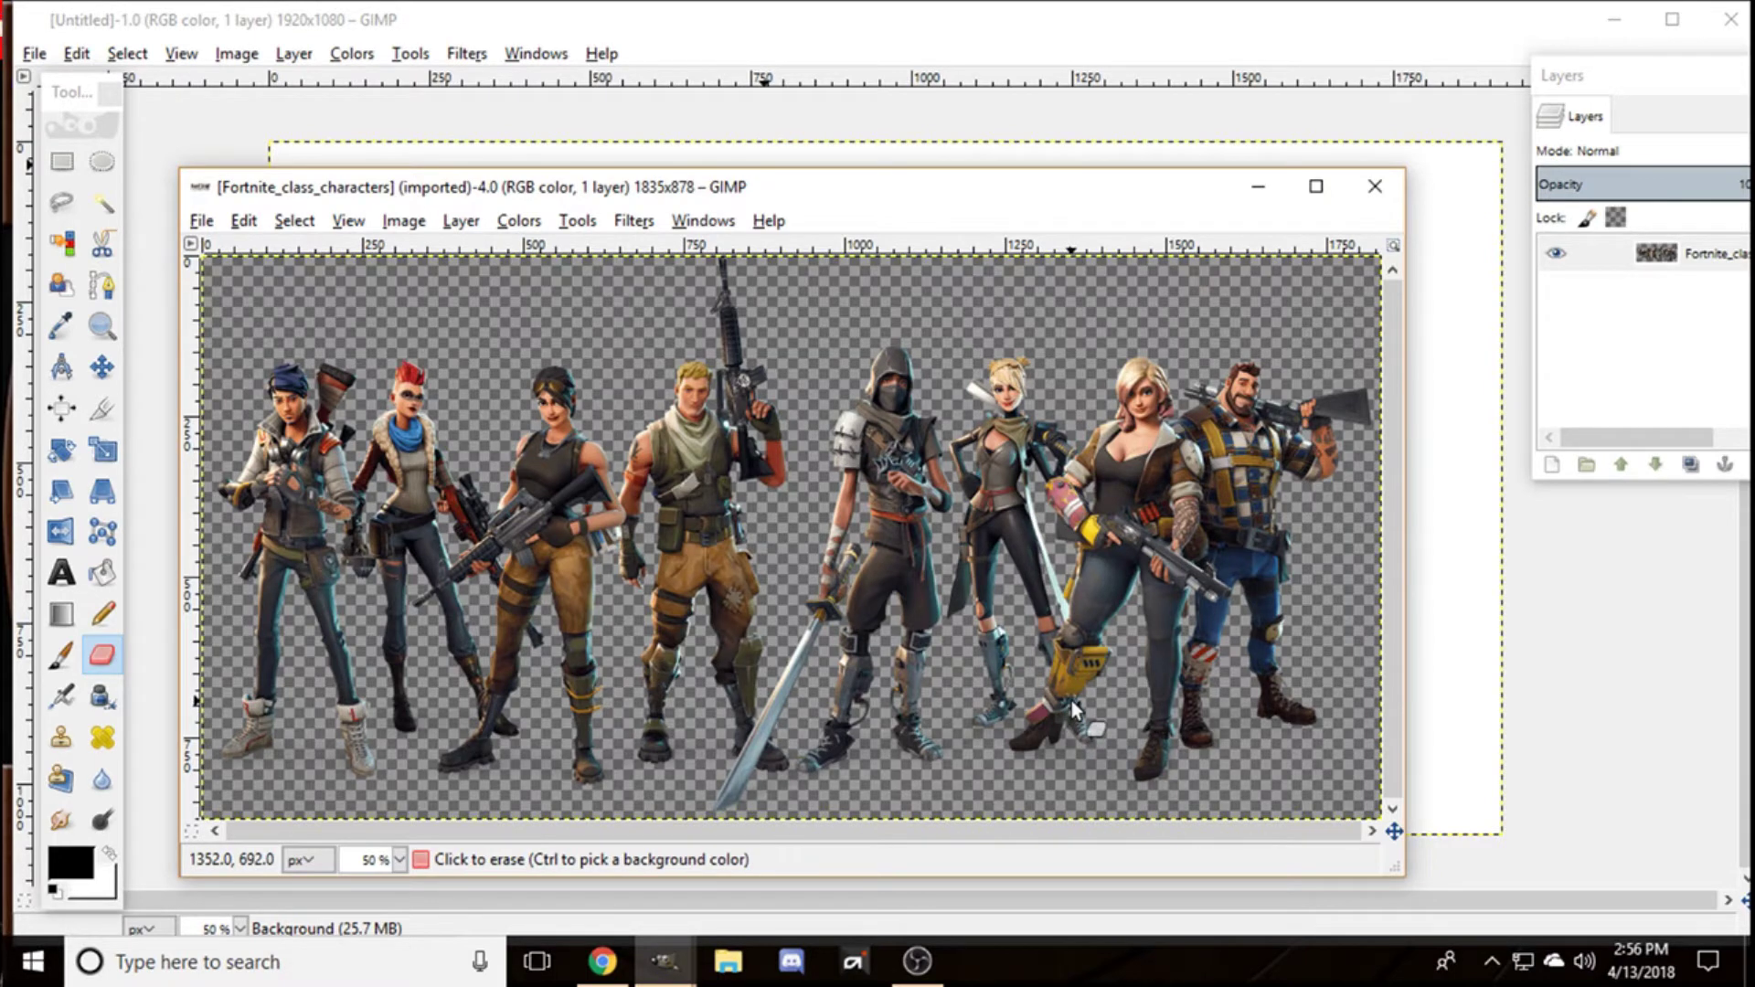
# Step: Select and copy the entire characters image, and close it without saving
pyautogui.press('ctrl')
pyautogui.hotkey('ctrl', 'a')
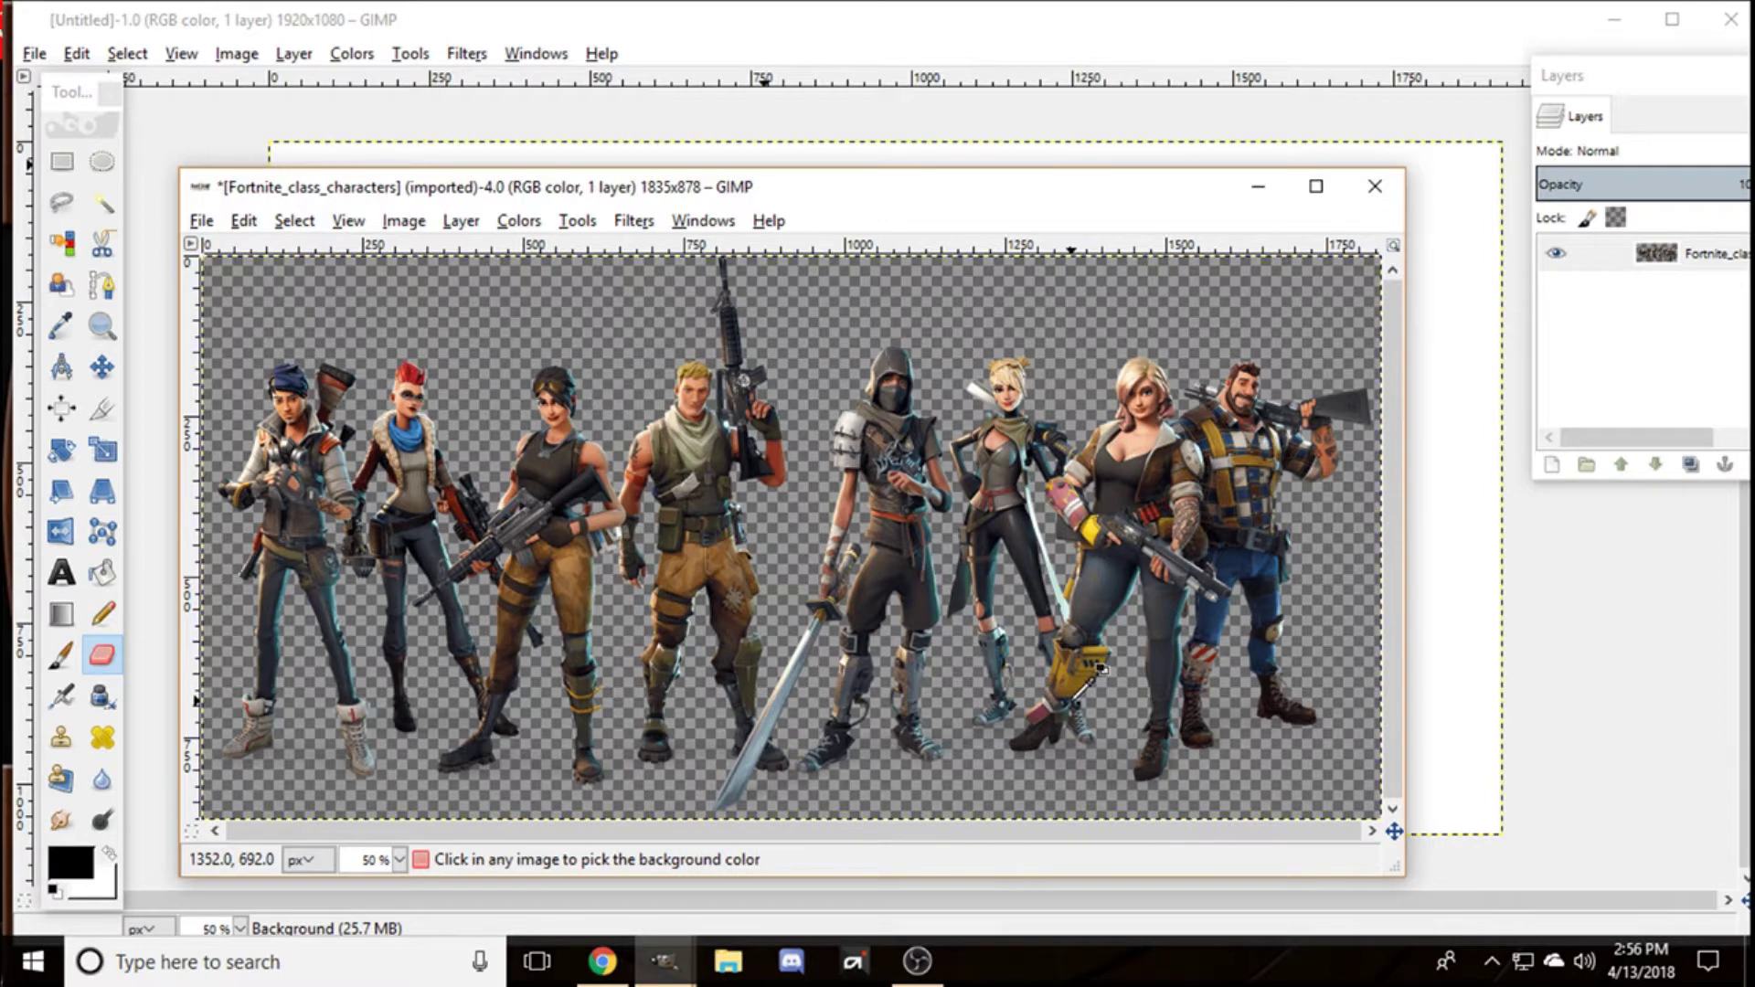
pyautogui.hotkey('ctrl', 'c')
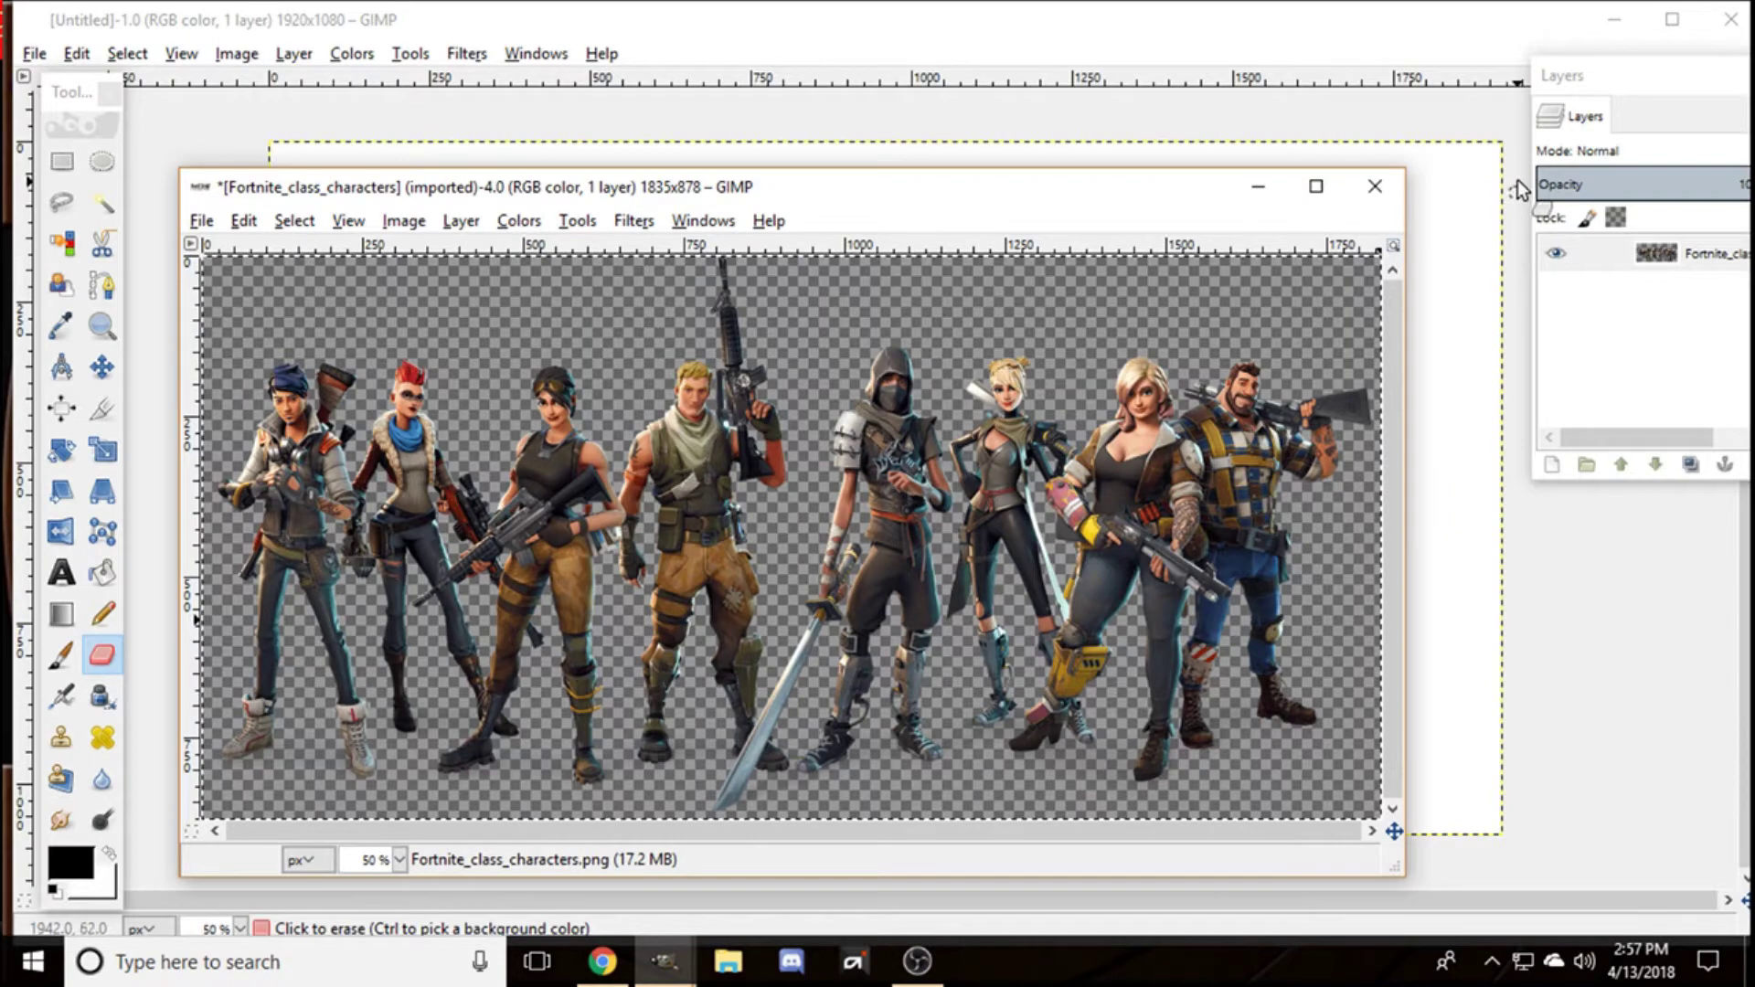
pyautogui.click(1375, 185)
pyautogui.click(815, 677)
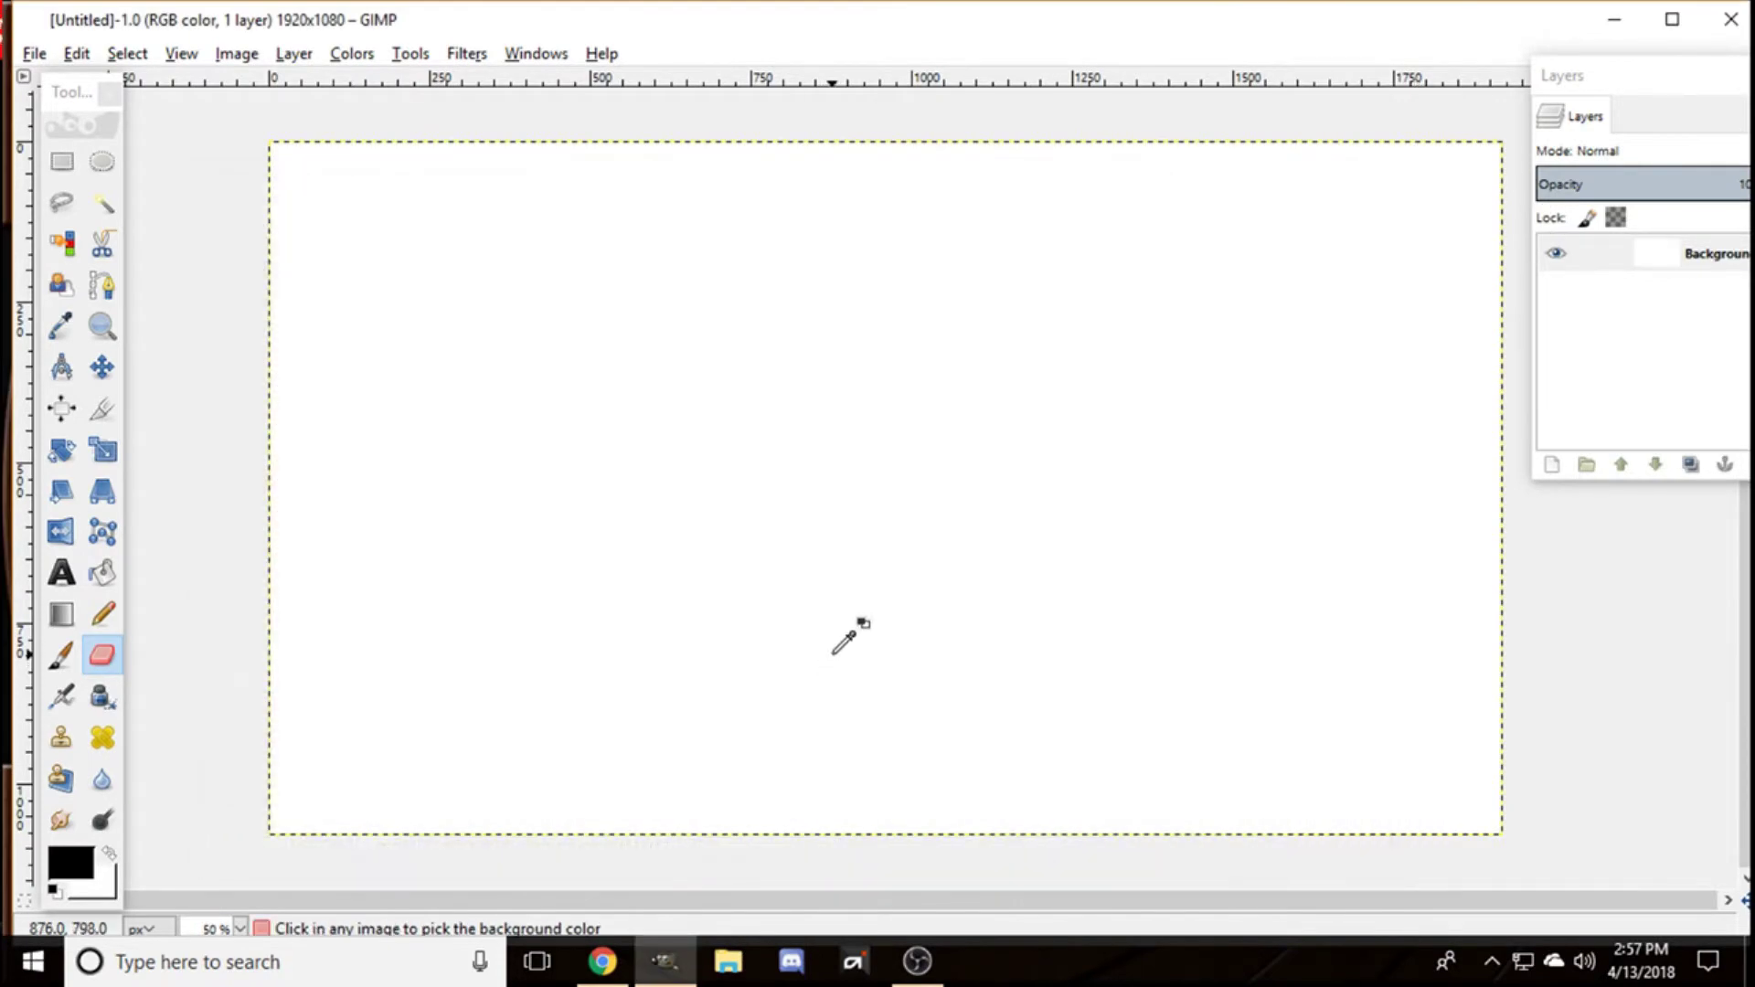
# Step: Paste the copied characters into the blank 1920x1080 image as a floating selection
pyautogui.hotkey('ctrl', 'v')
pyautogui.rightClick(1675, 408)
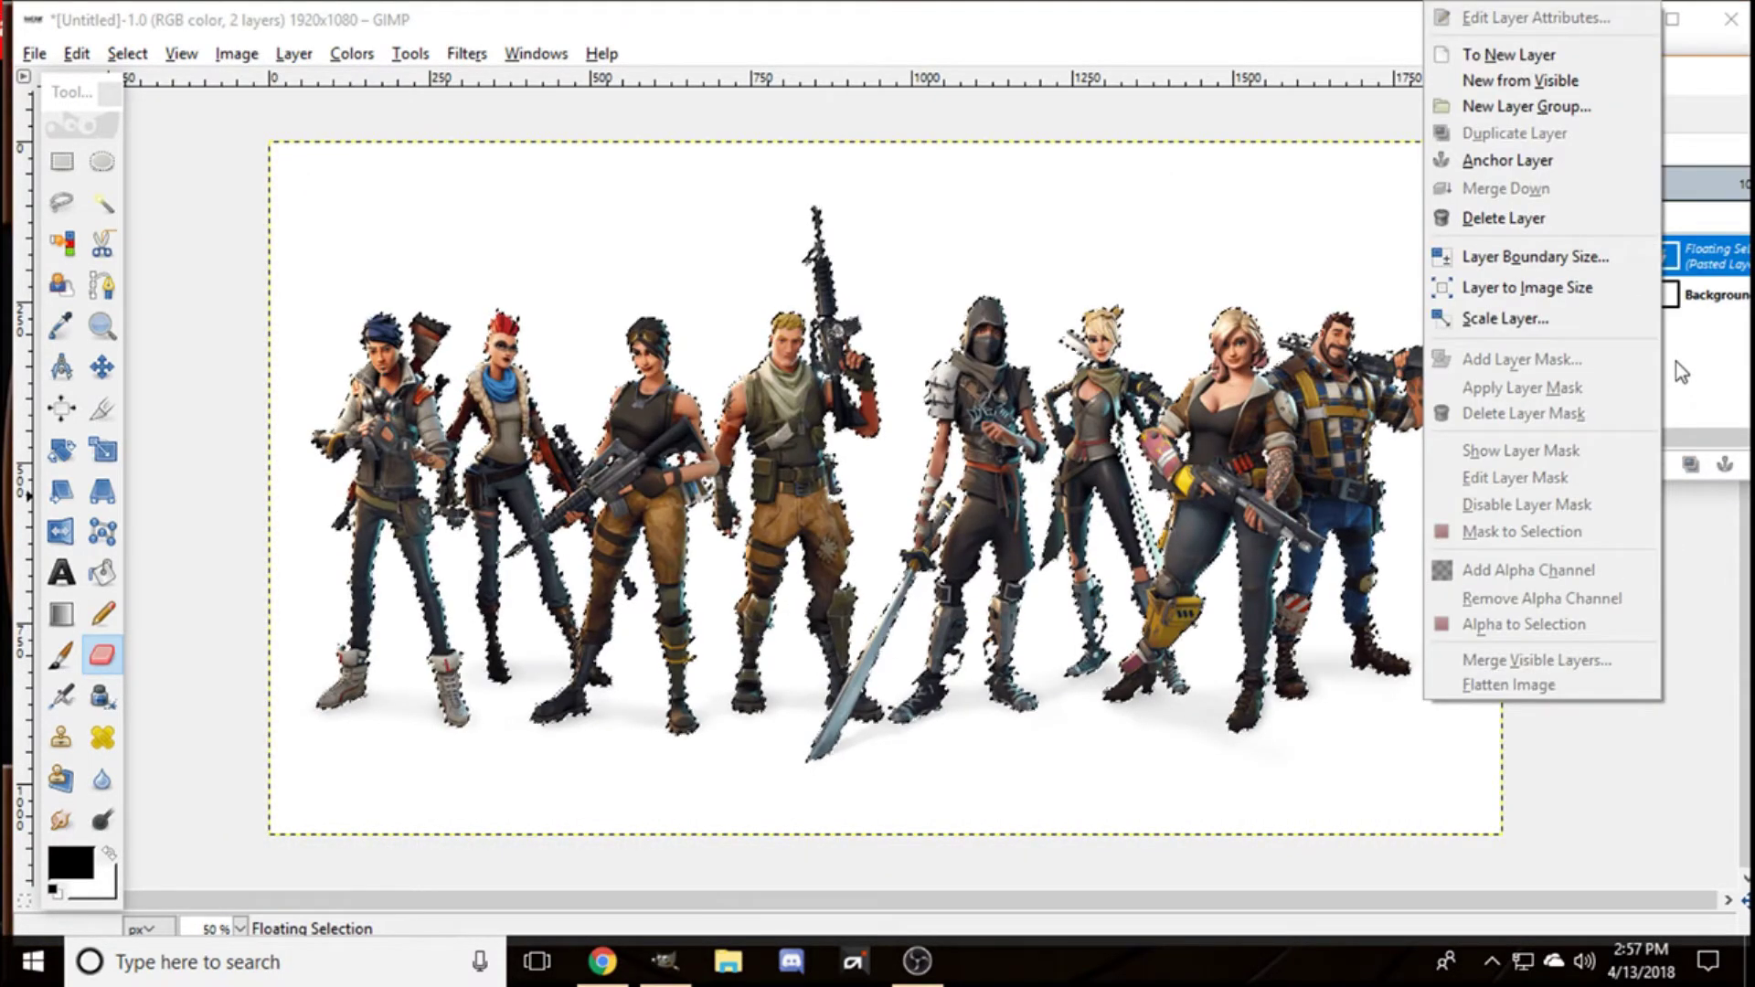
pyautogui.click(1688, 791)
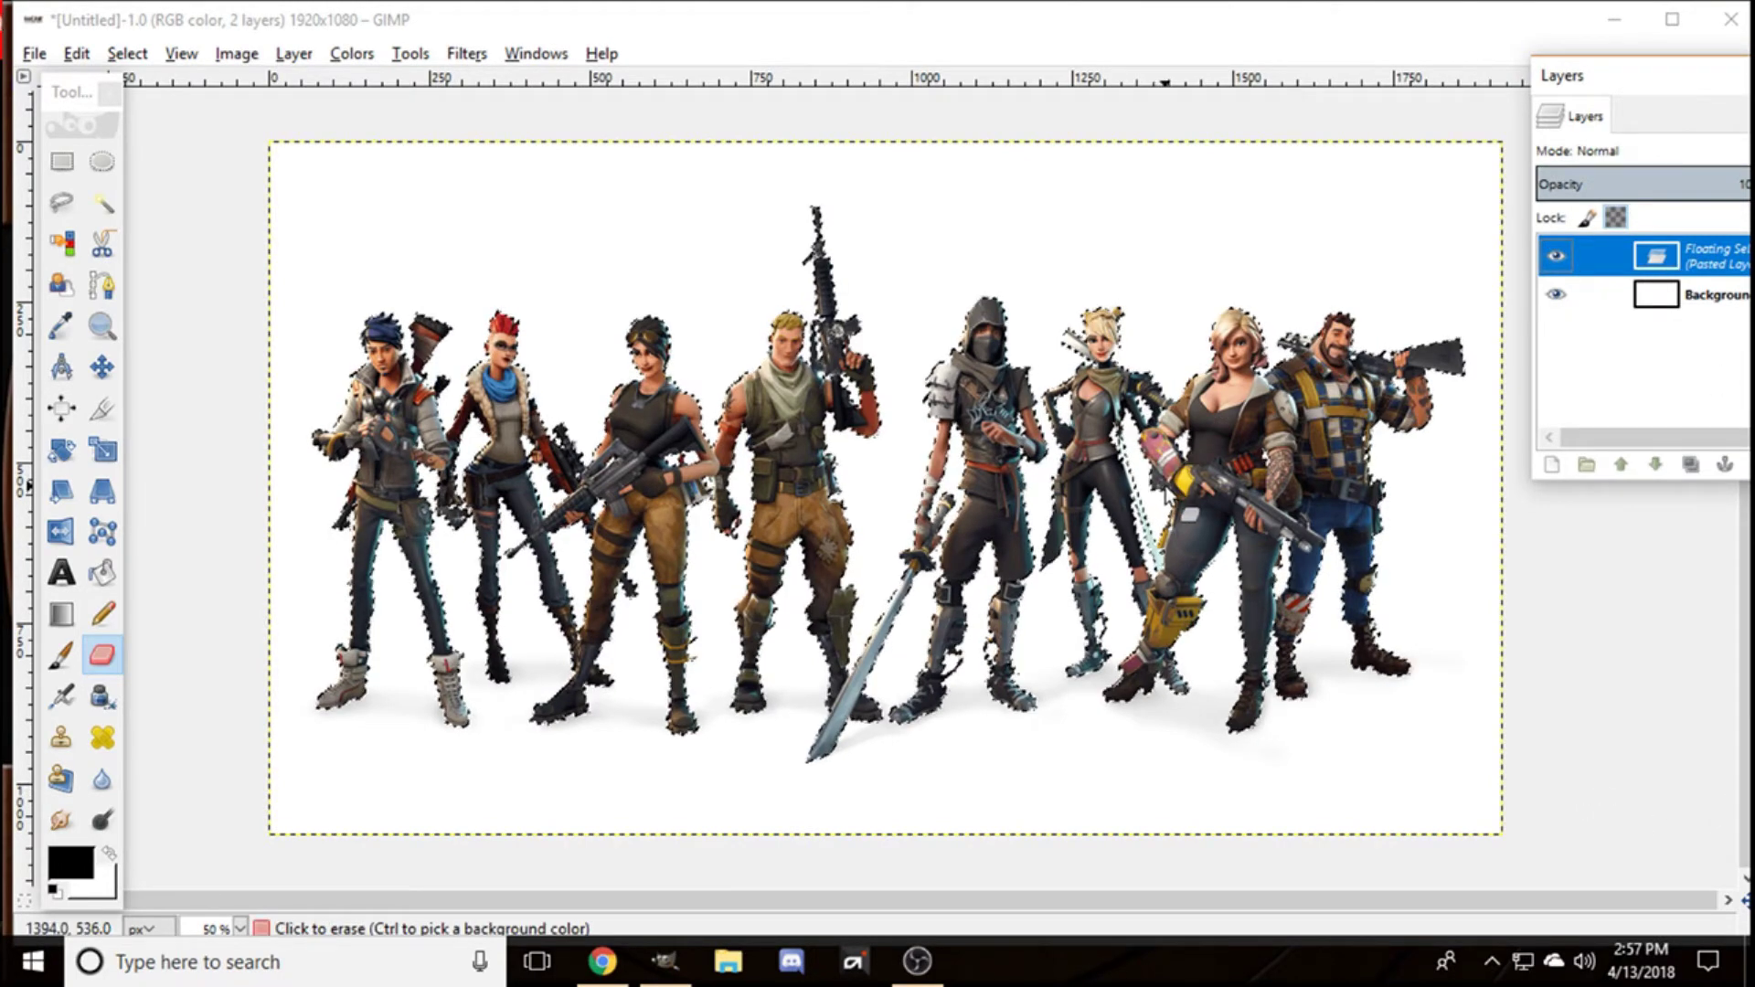
pyautogui.rightClick(1167, 487)
pyautogui.rightClick(1690, 262)
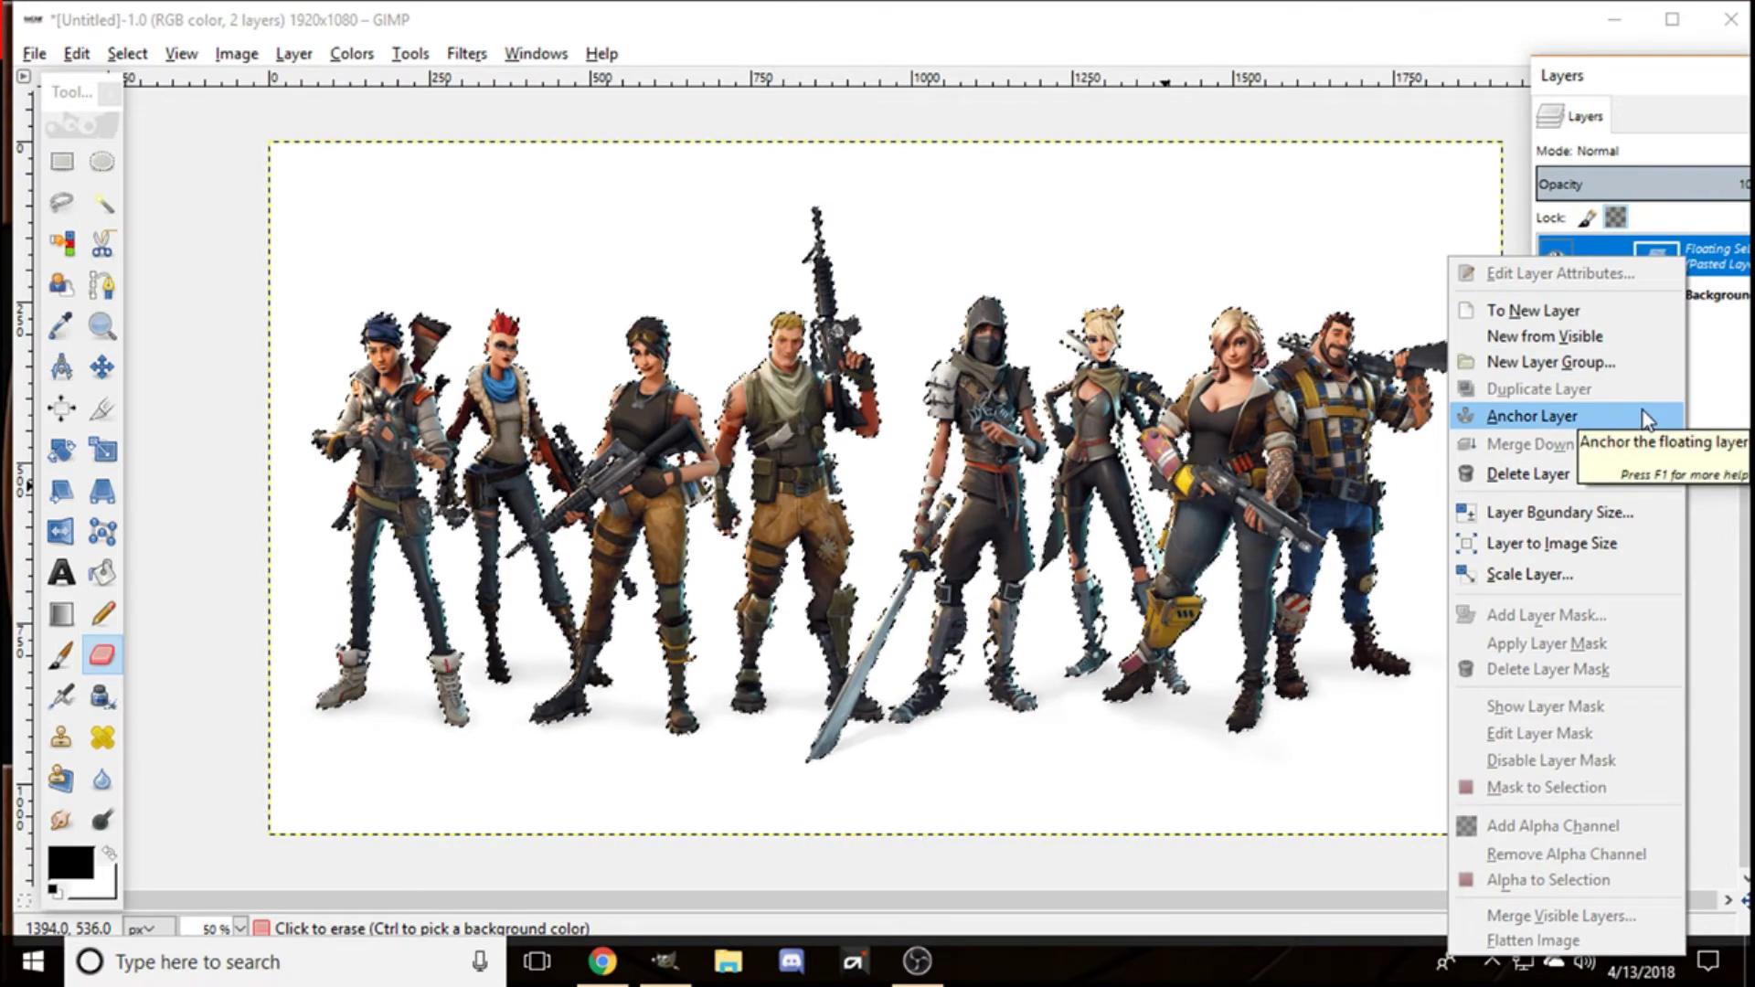
pyautogui.click(1721, 306)
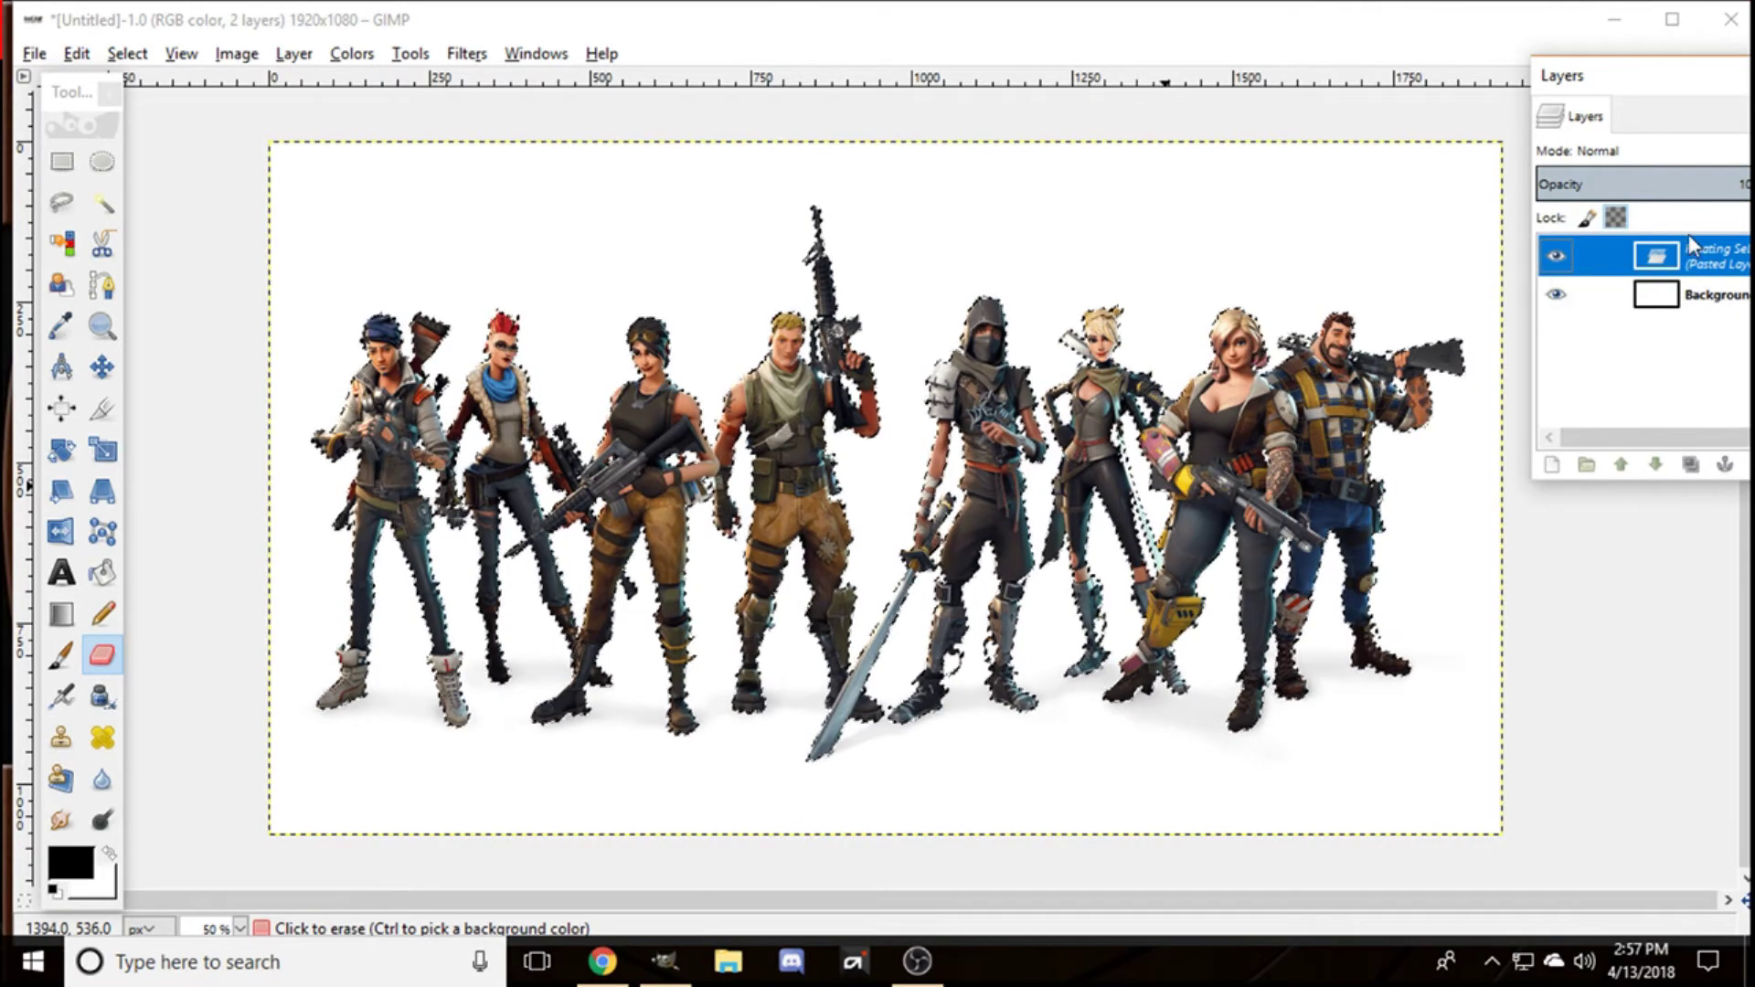
# Step: Anchor the pasted floating selection to the background and undo the anchoring
pyautogui.rightClick(1689, 263)
pyautogui.click(1654, 421)
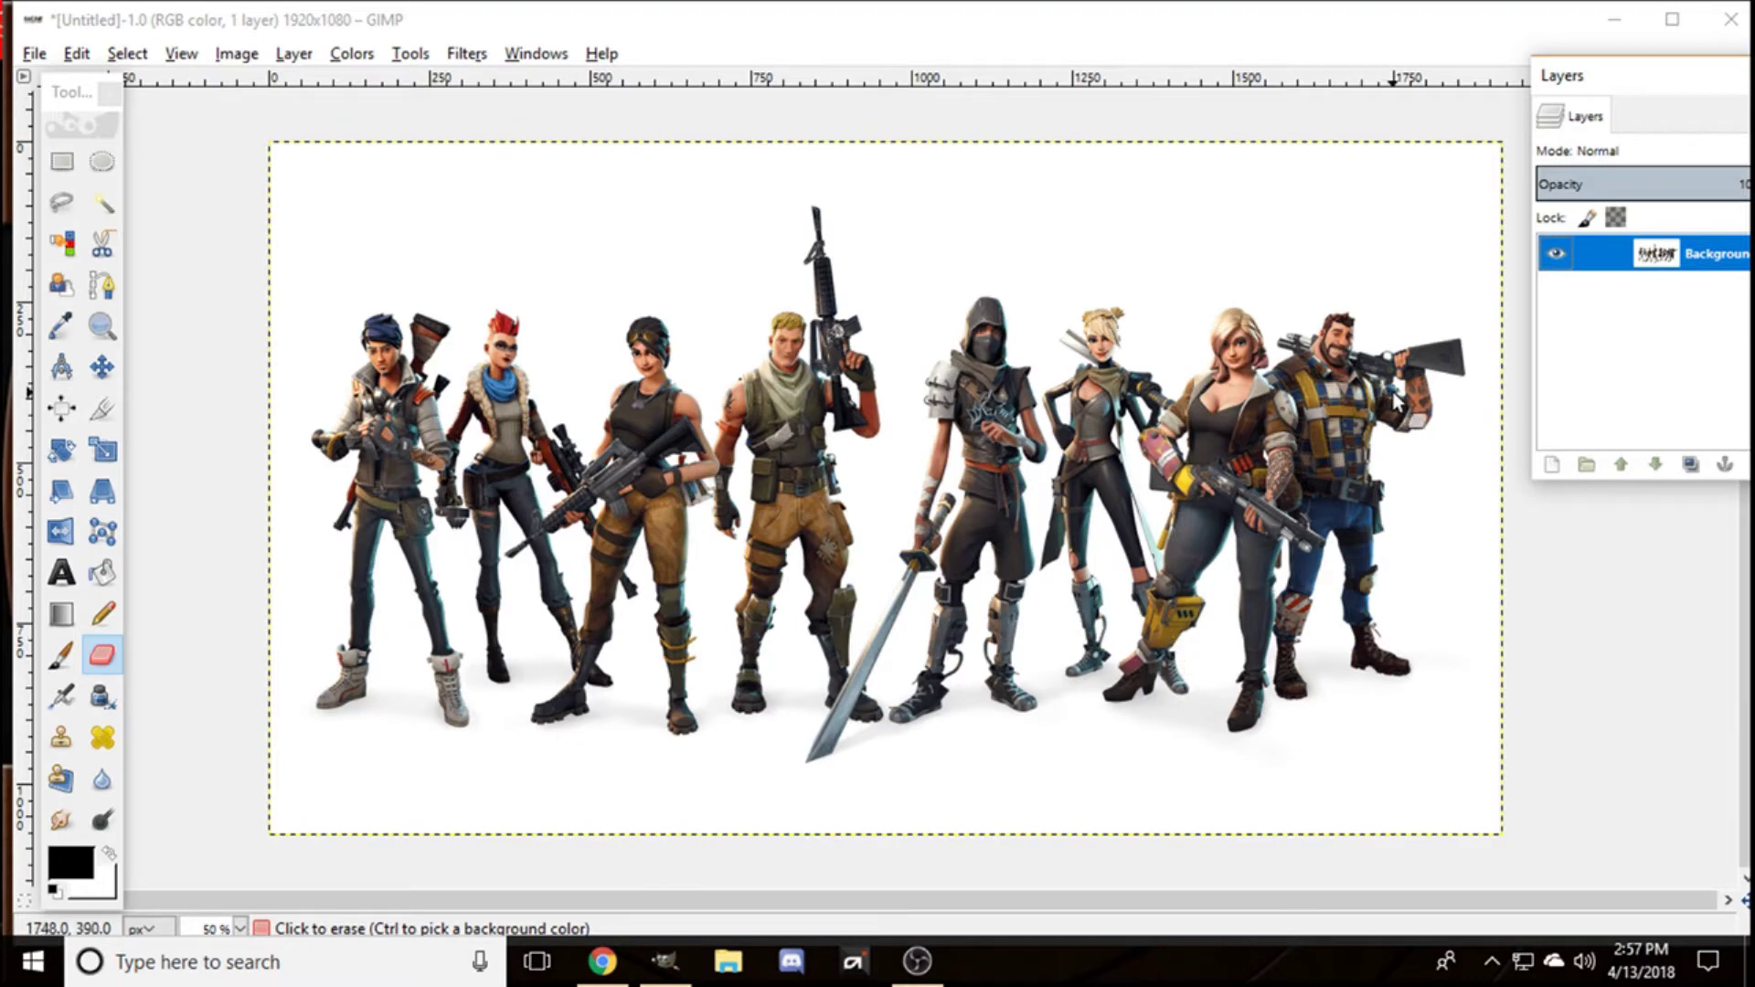
pyautogui.hotkey('ctrl', 'v')
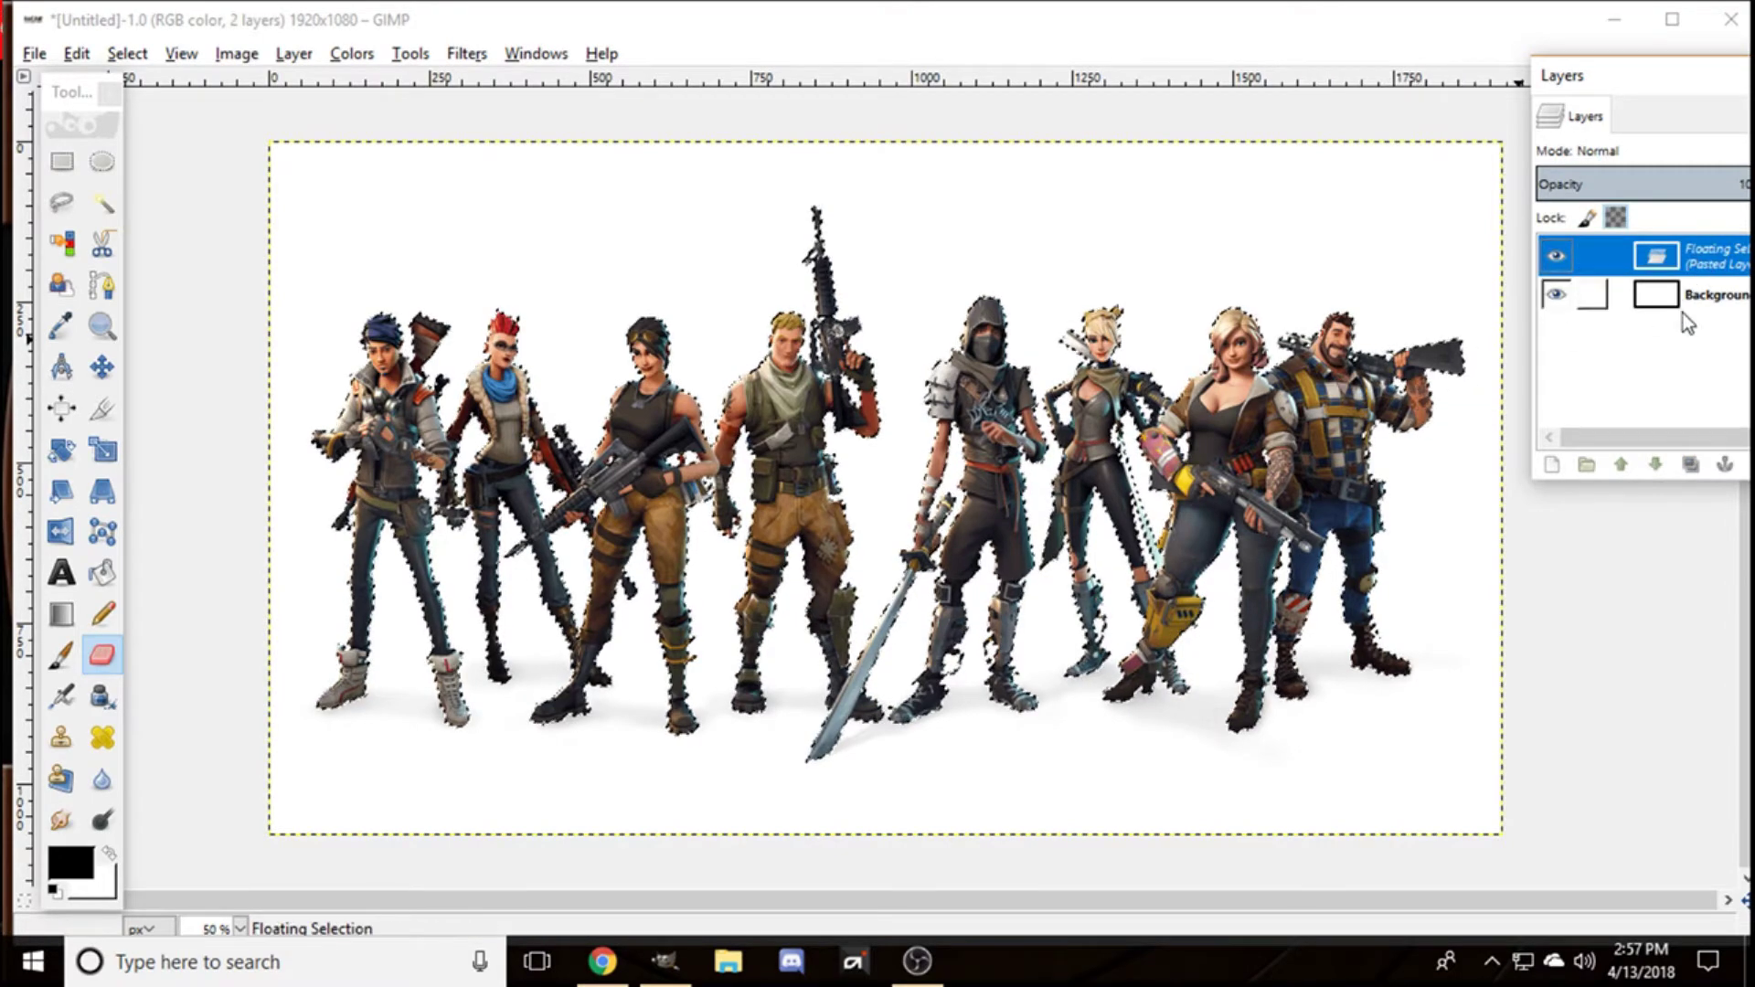
# Step: Turn the floating selection into a new layer and toggle that layer's visibility off and on
pyautogui.rightClick(1675, 274)
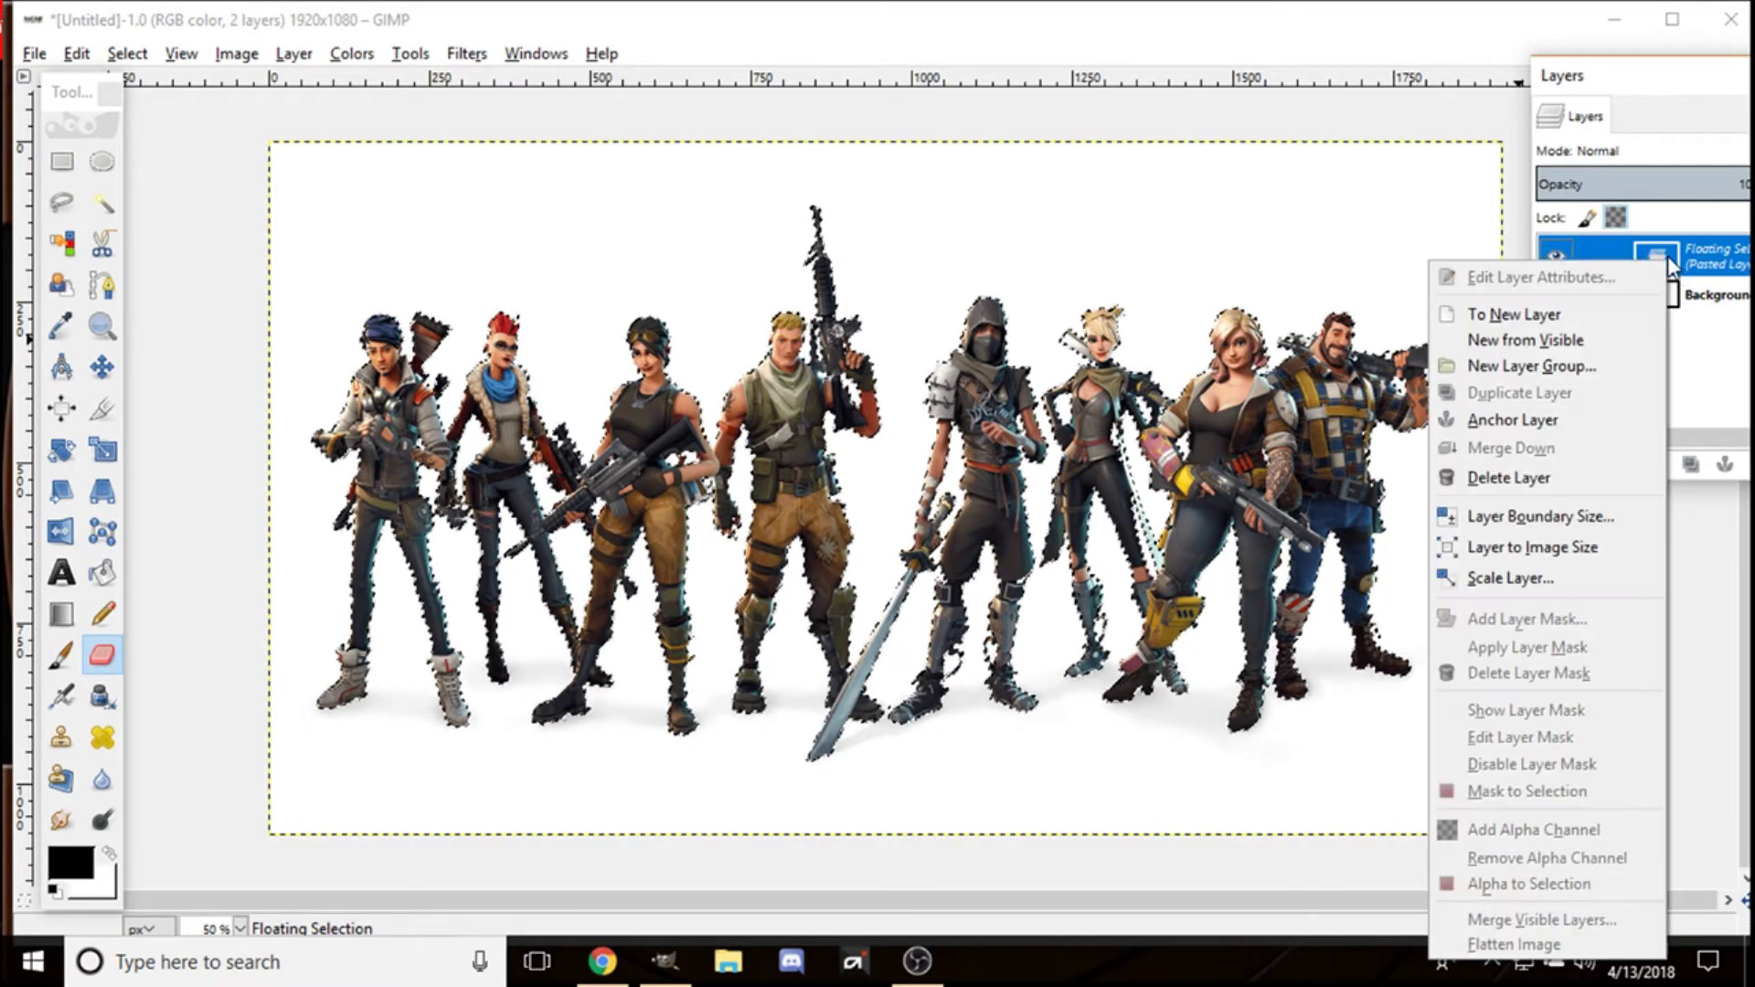
pyautogui.click(1637, 313)
pyautogui.click(1557, 254)
pyautogui.click(1557, 255)
pyautogui.click(1556, 254)
pyautogui.click(1557, 254)
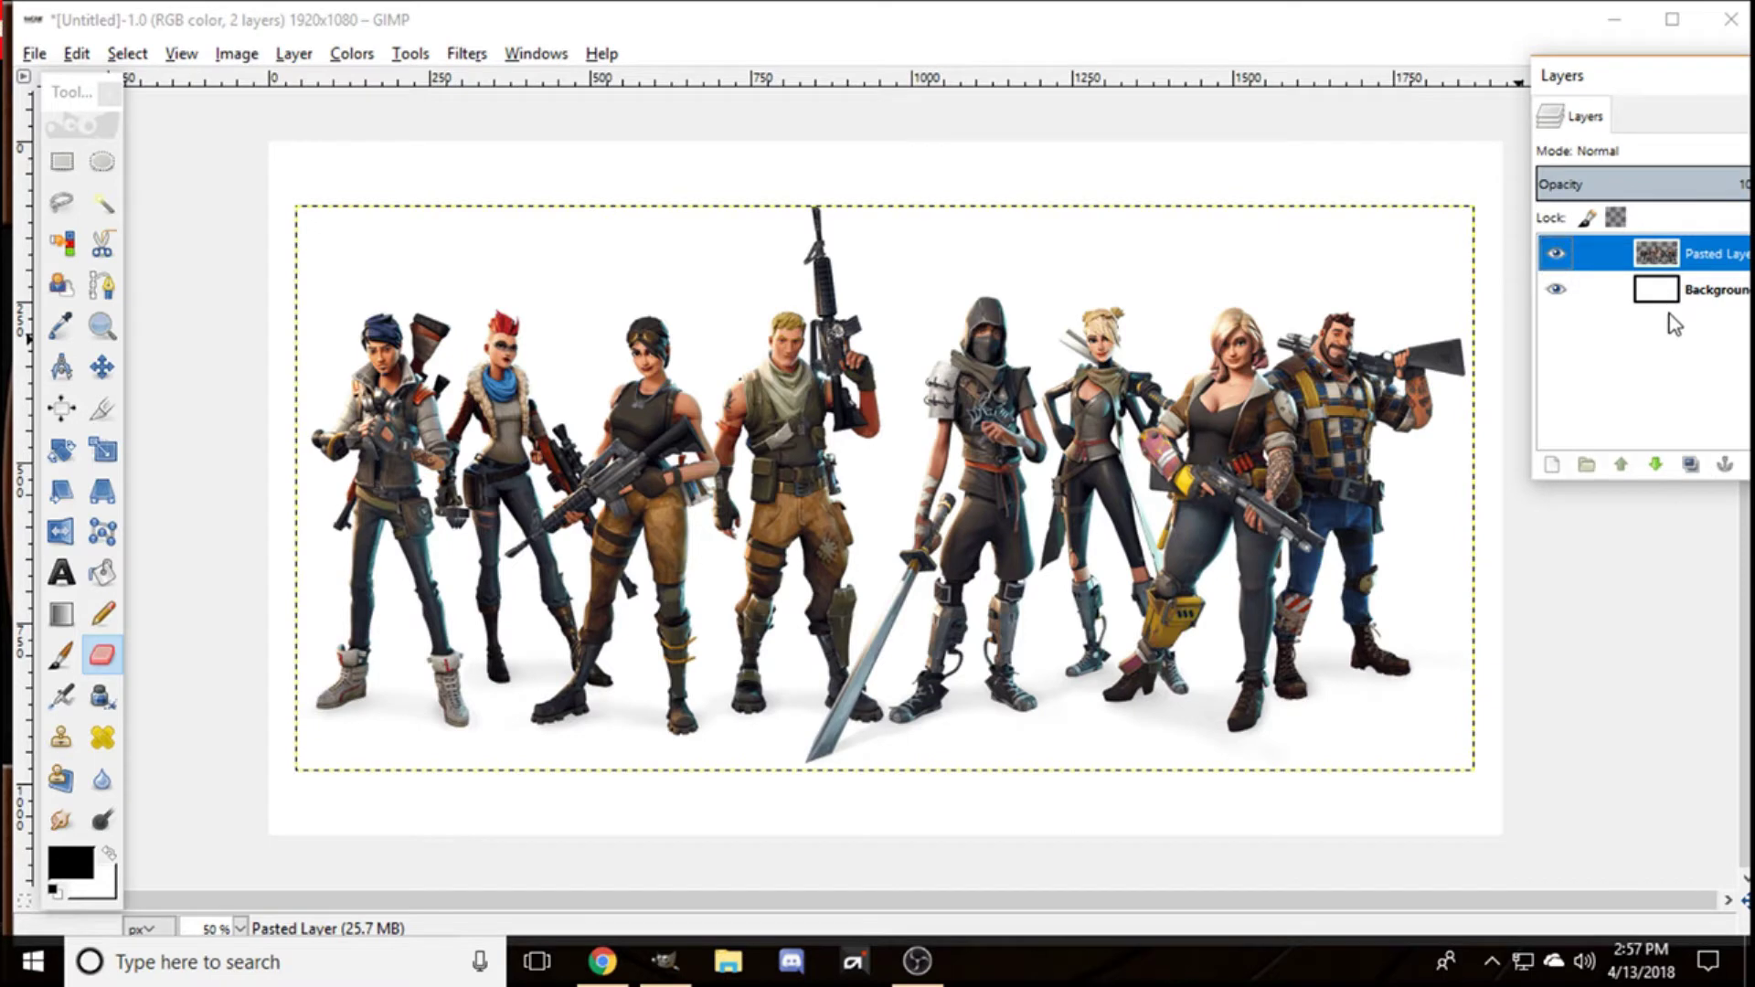
# Step: Toggle the Background layer's visibility off and on, and hide the pasted characters layer
pyautogui.click(1558, 291)
pyautogui.click(1558, 291)
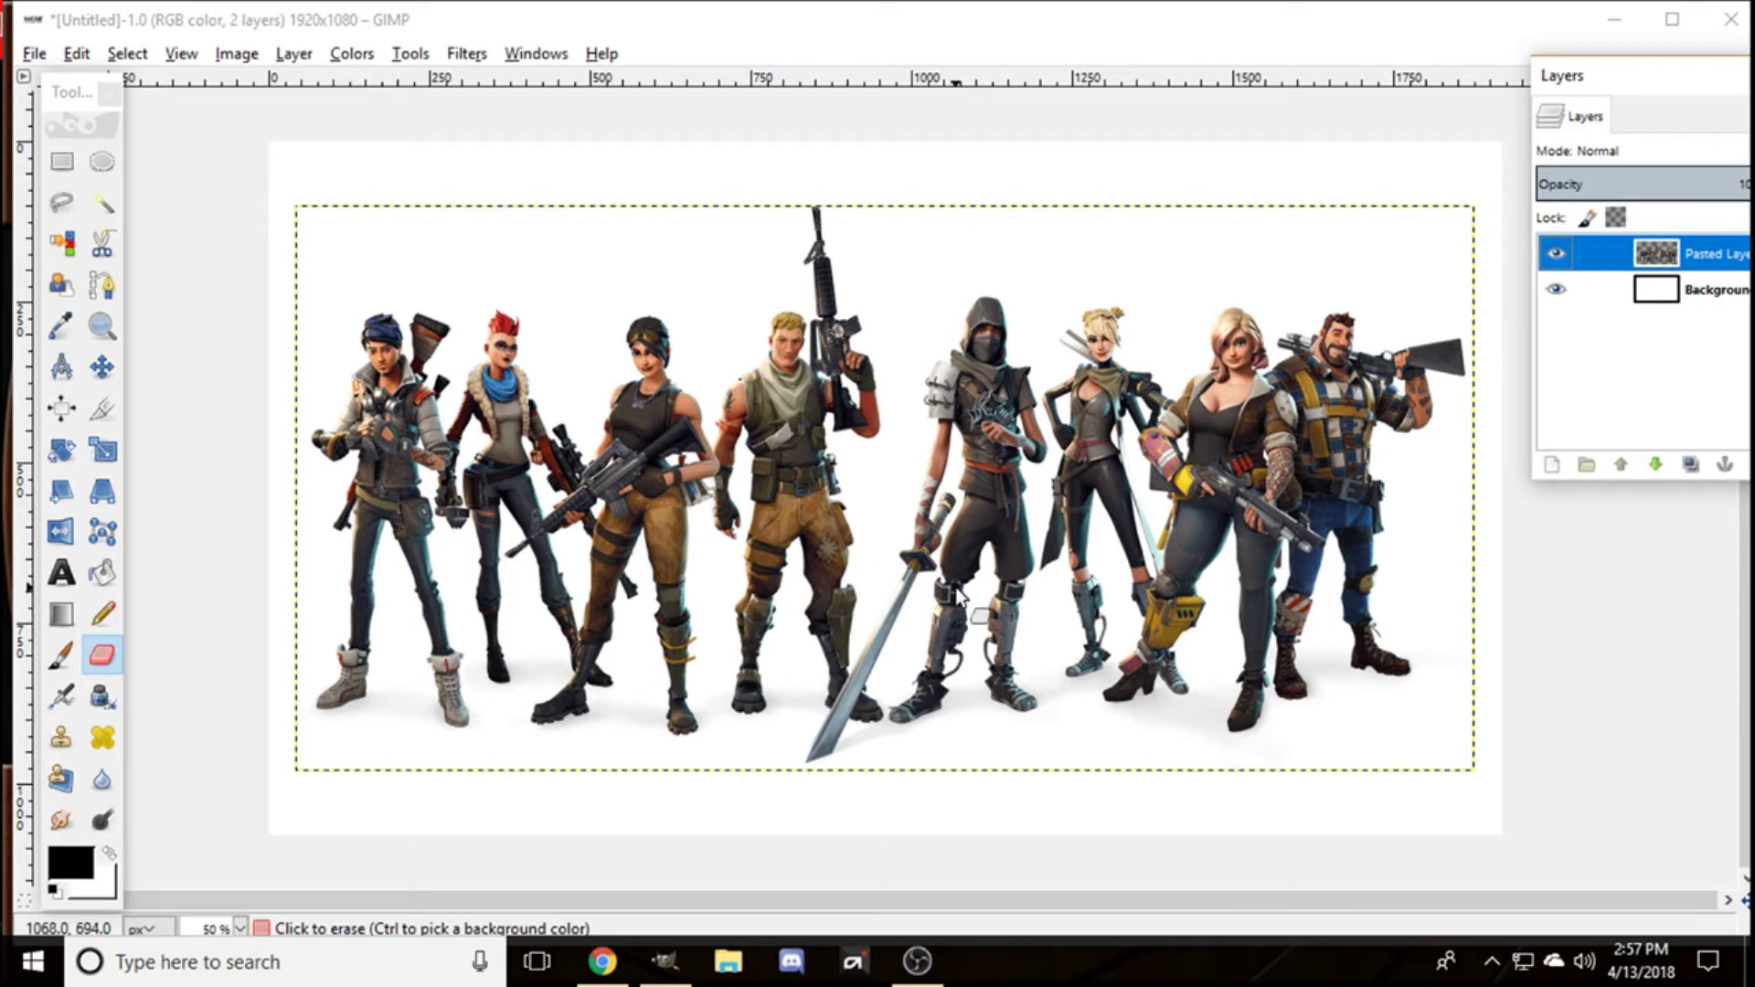
pyautogui.click(1548, 258)
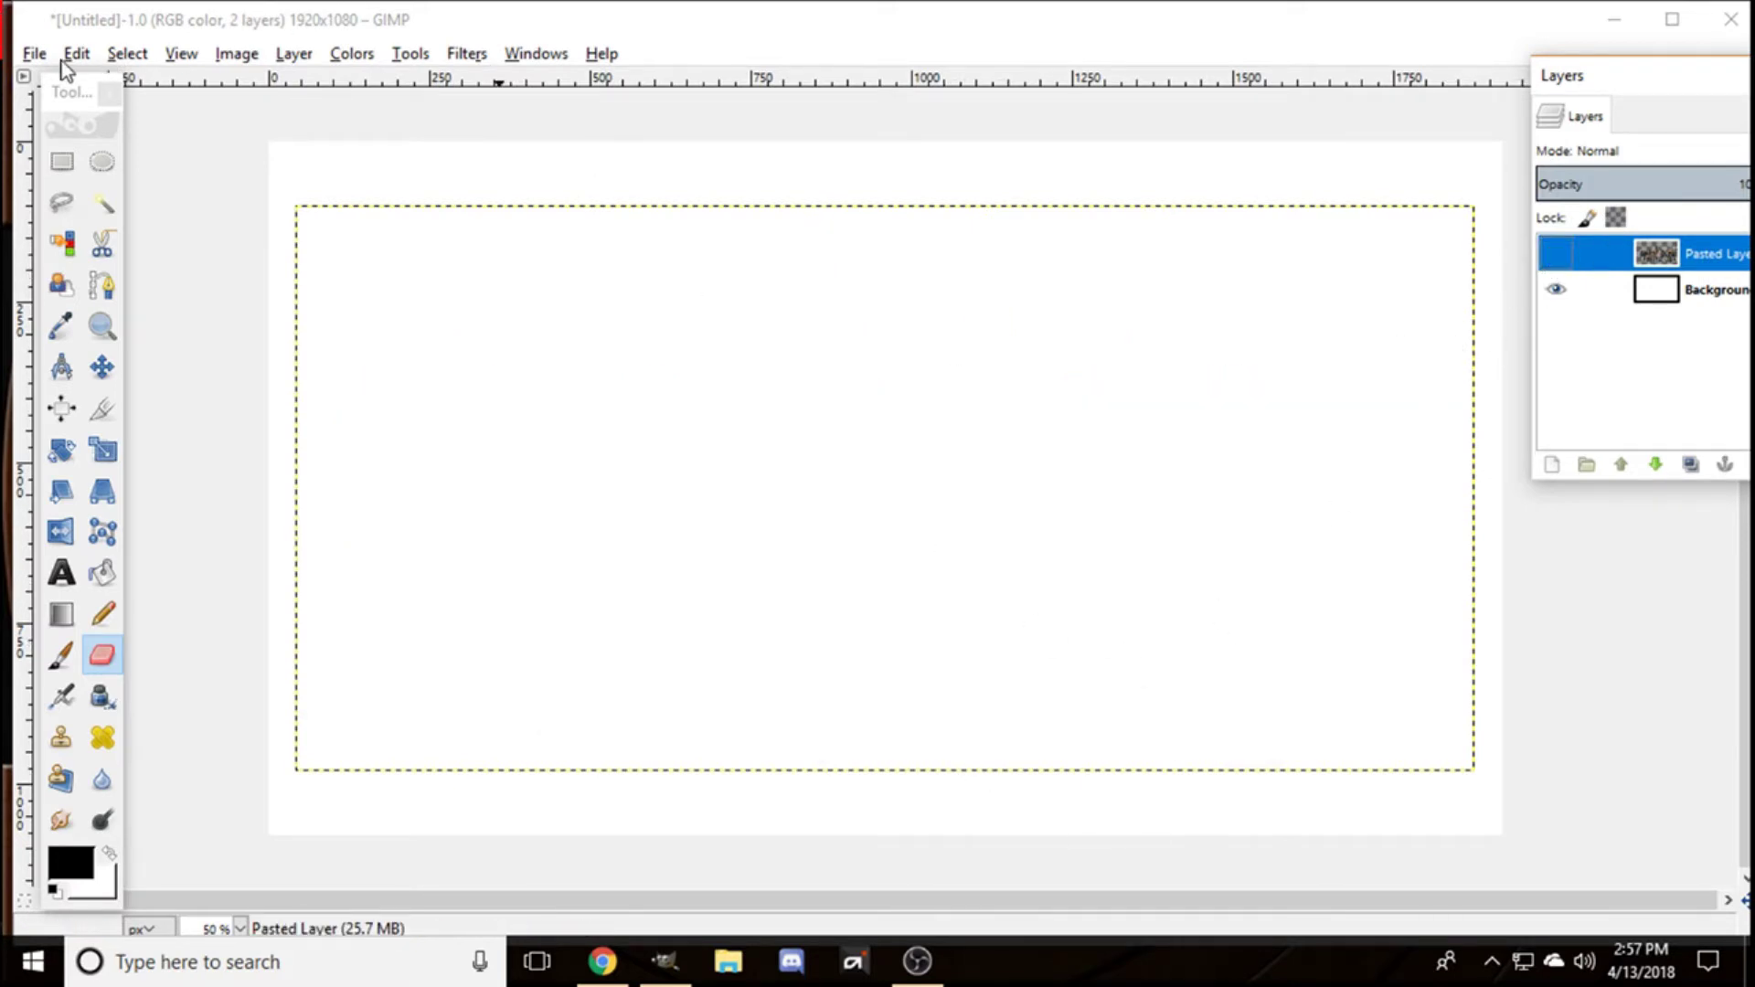
# Step: Open new-port-a-fort-item-for-fortnite.jpg from the Downloads folder
pyautogui.click(36, 57)
pyautogui.click(77, 135)
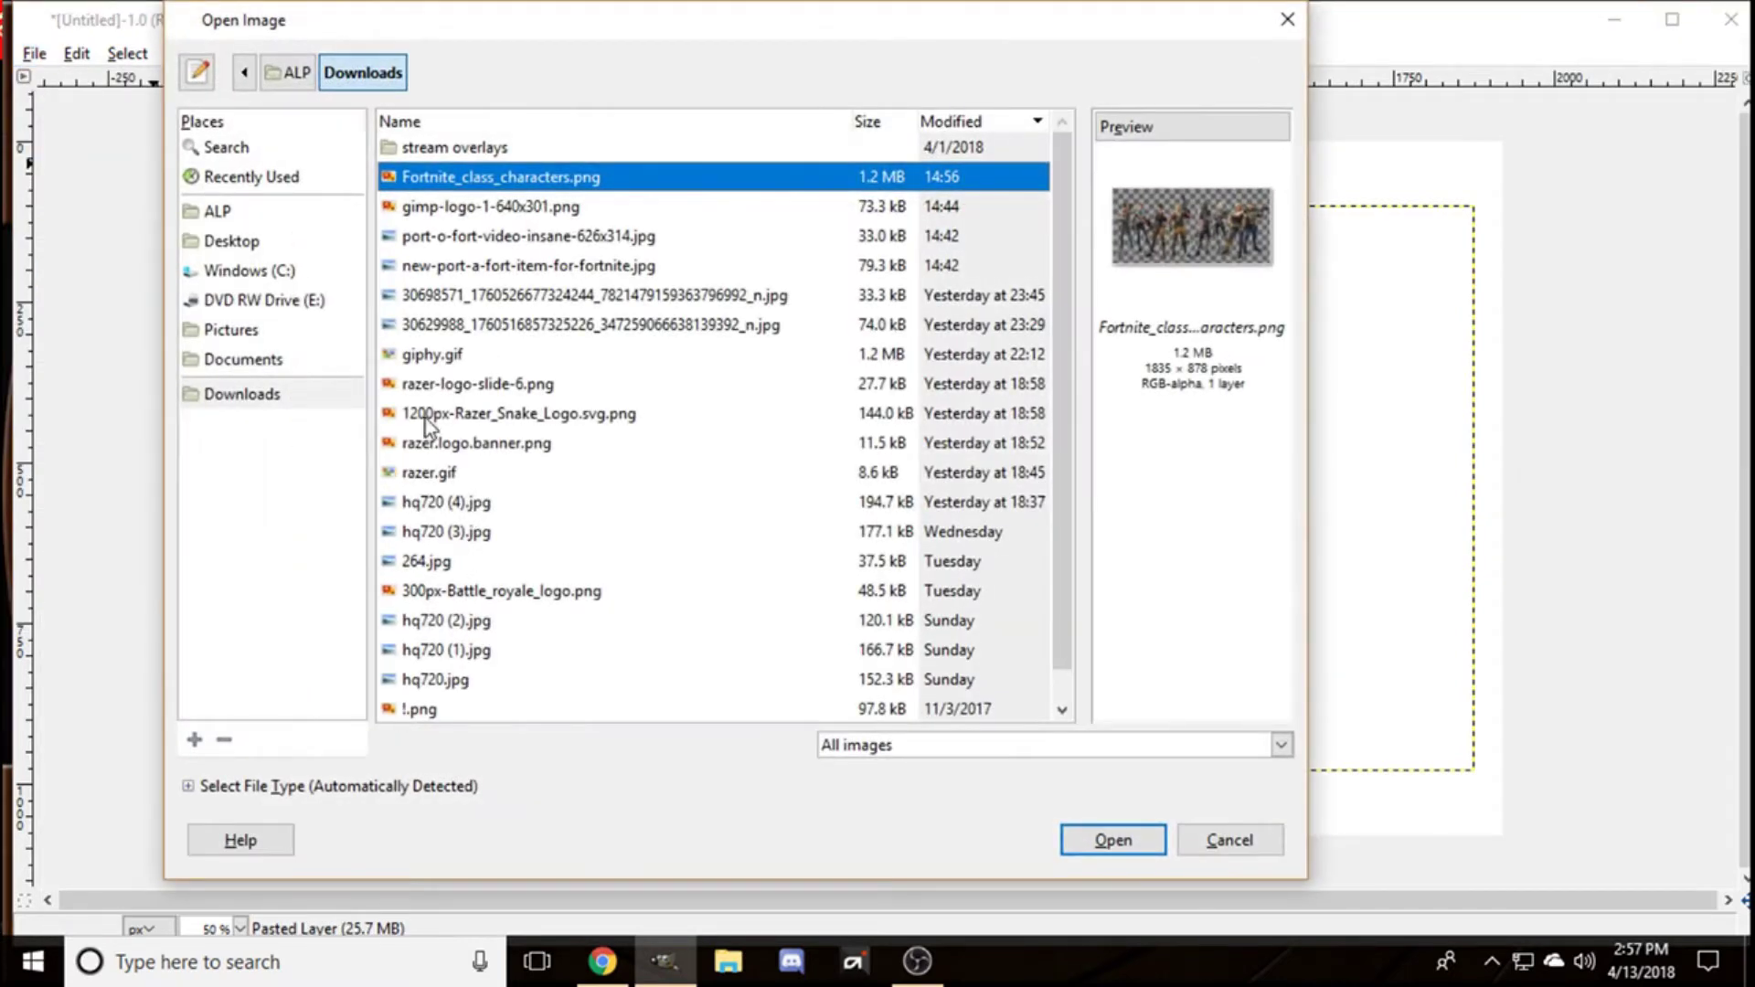
pyautogui.click(481, 235)
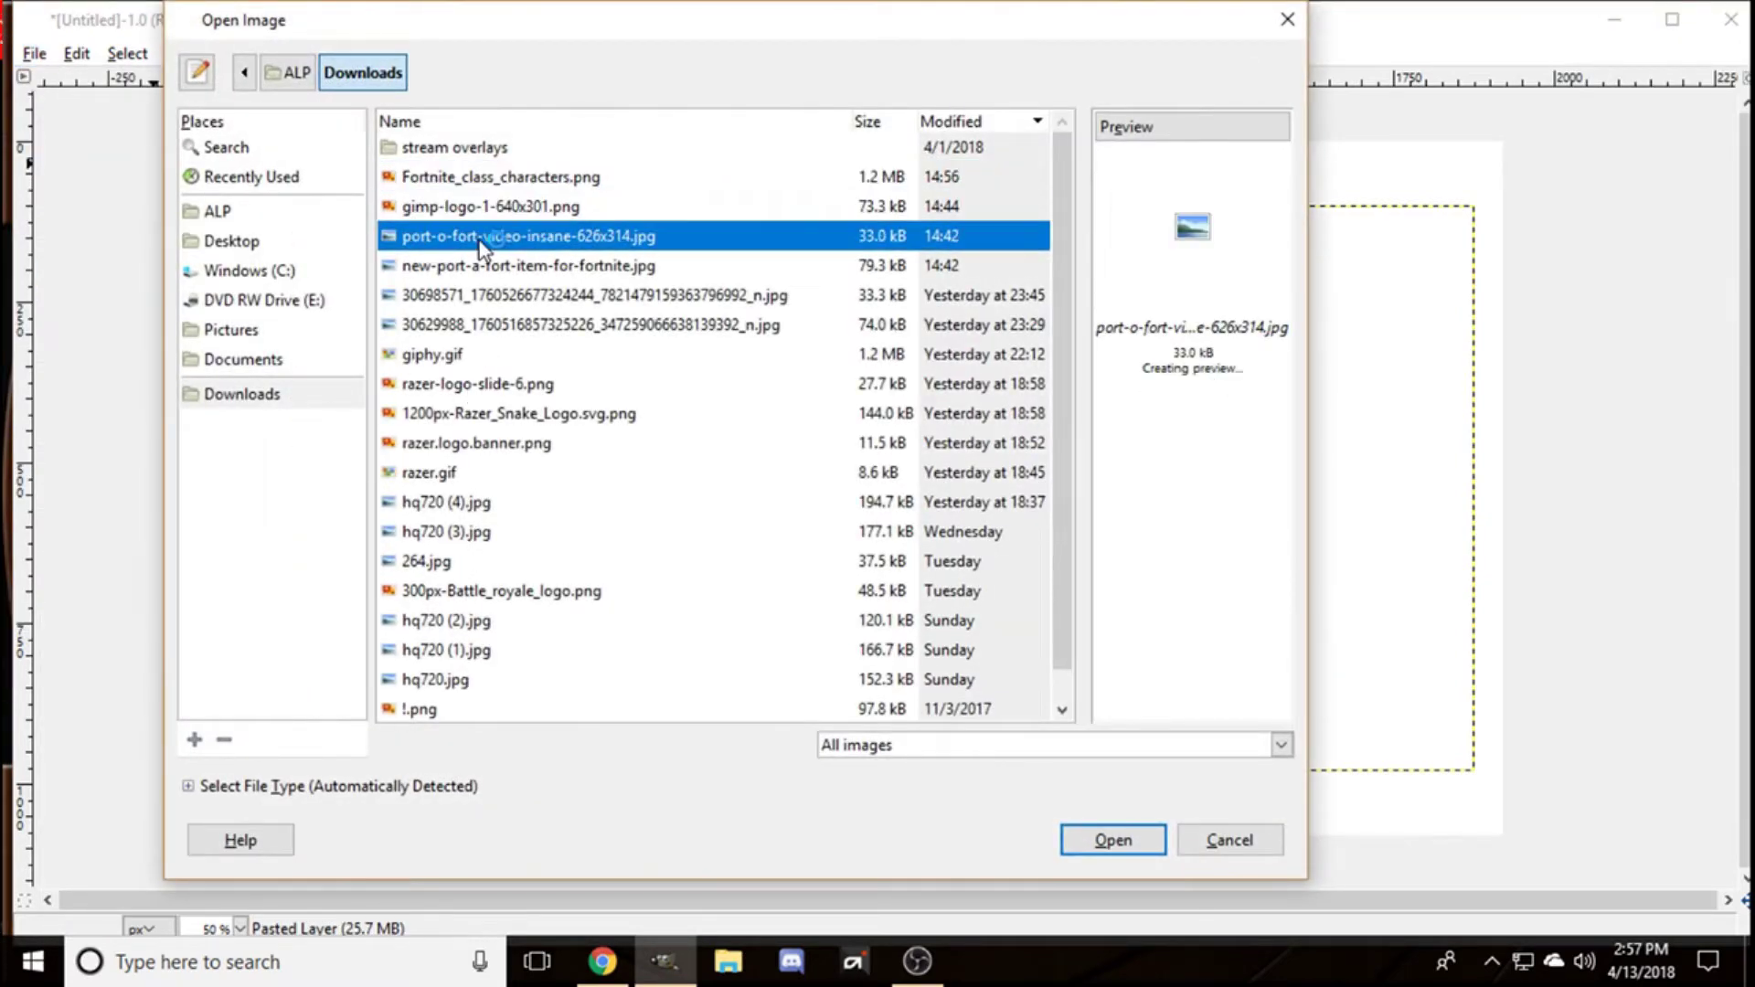
pyautogui.click(499, 266)
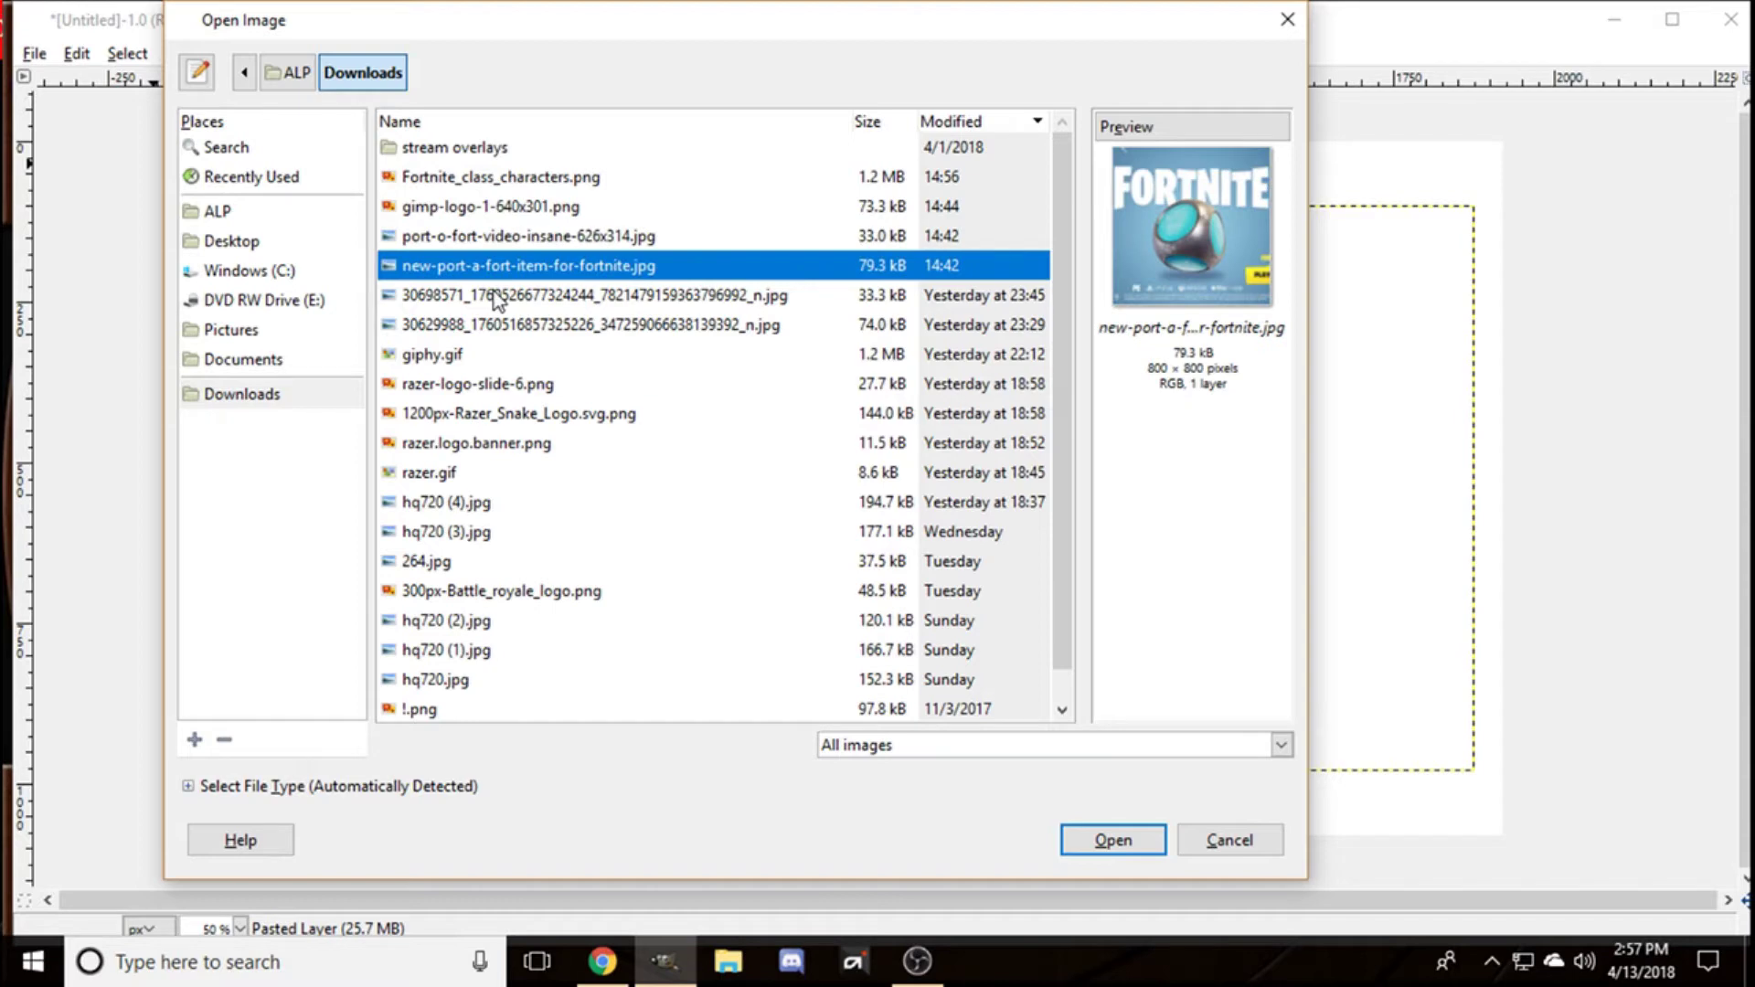
pyautogui.click(1117, 838)
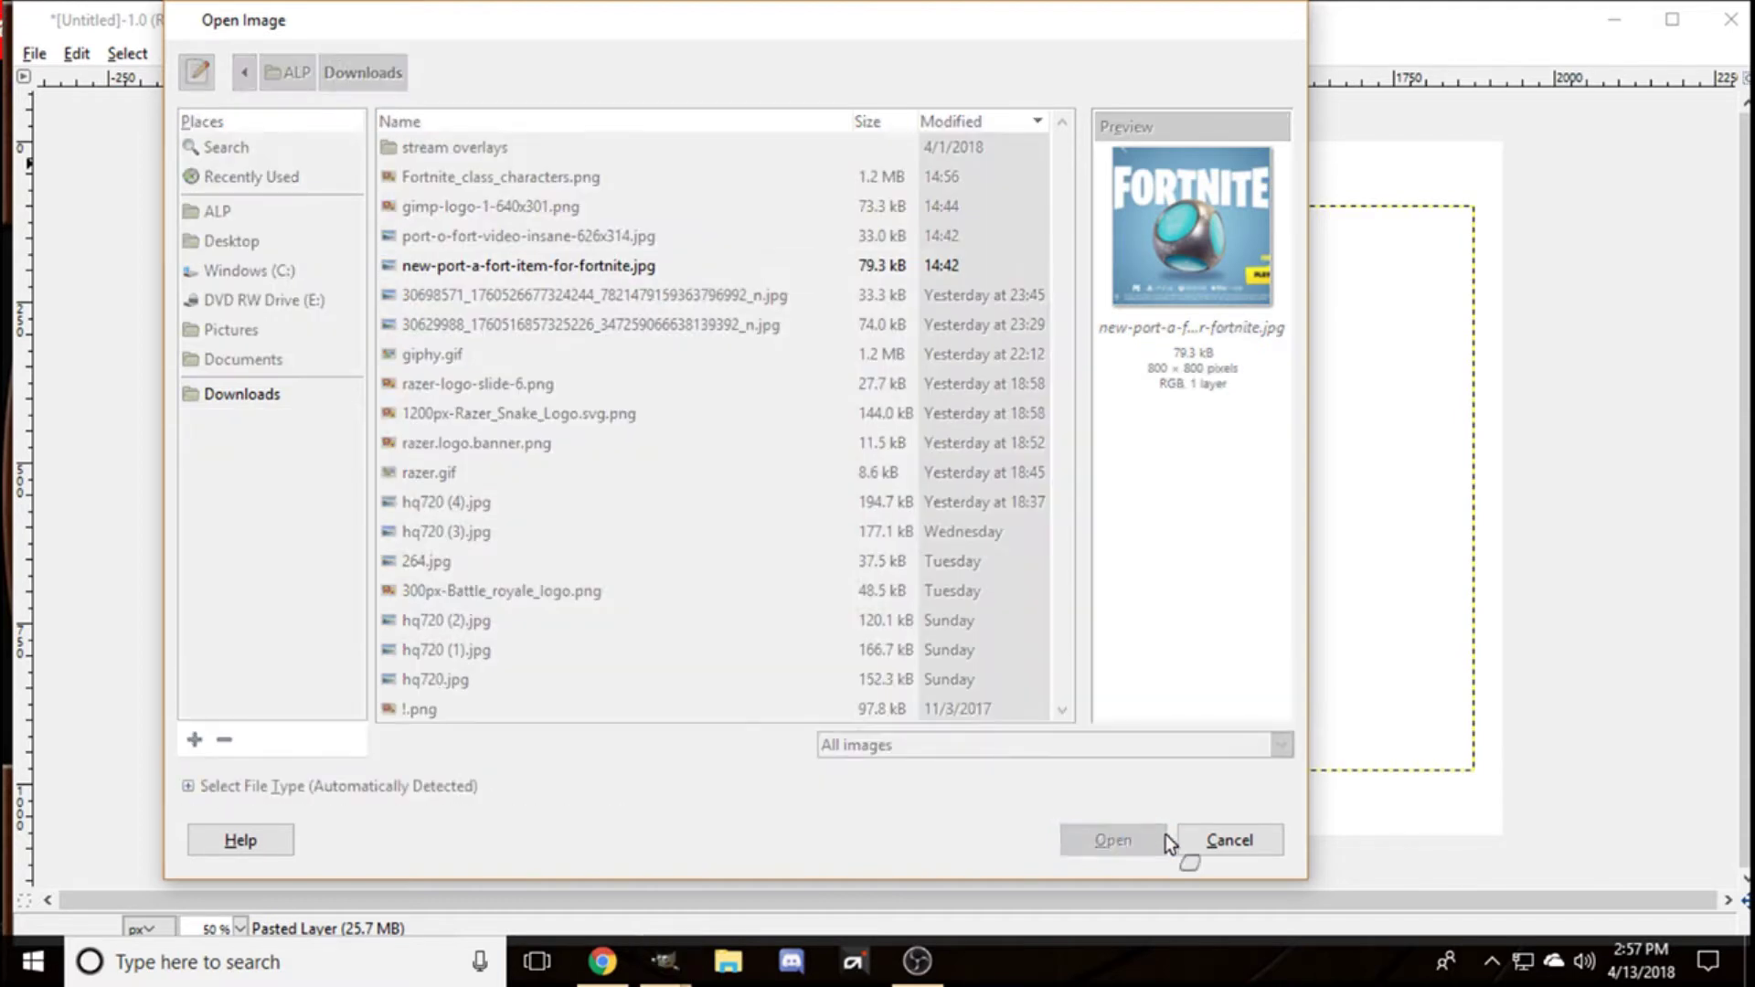
pyautogui.click(817, 852)
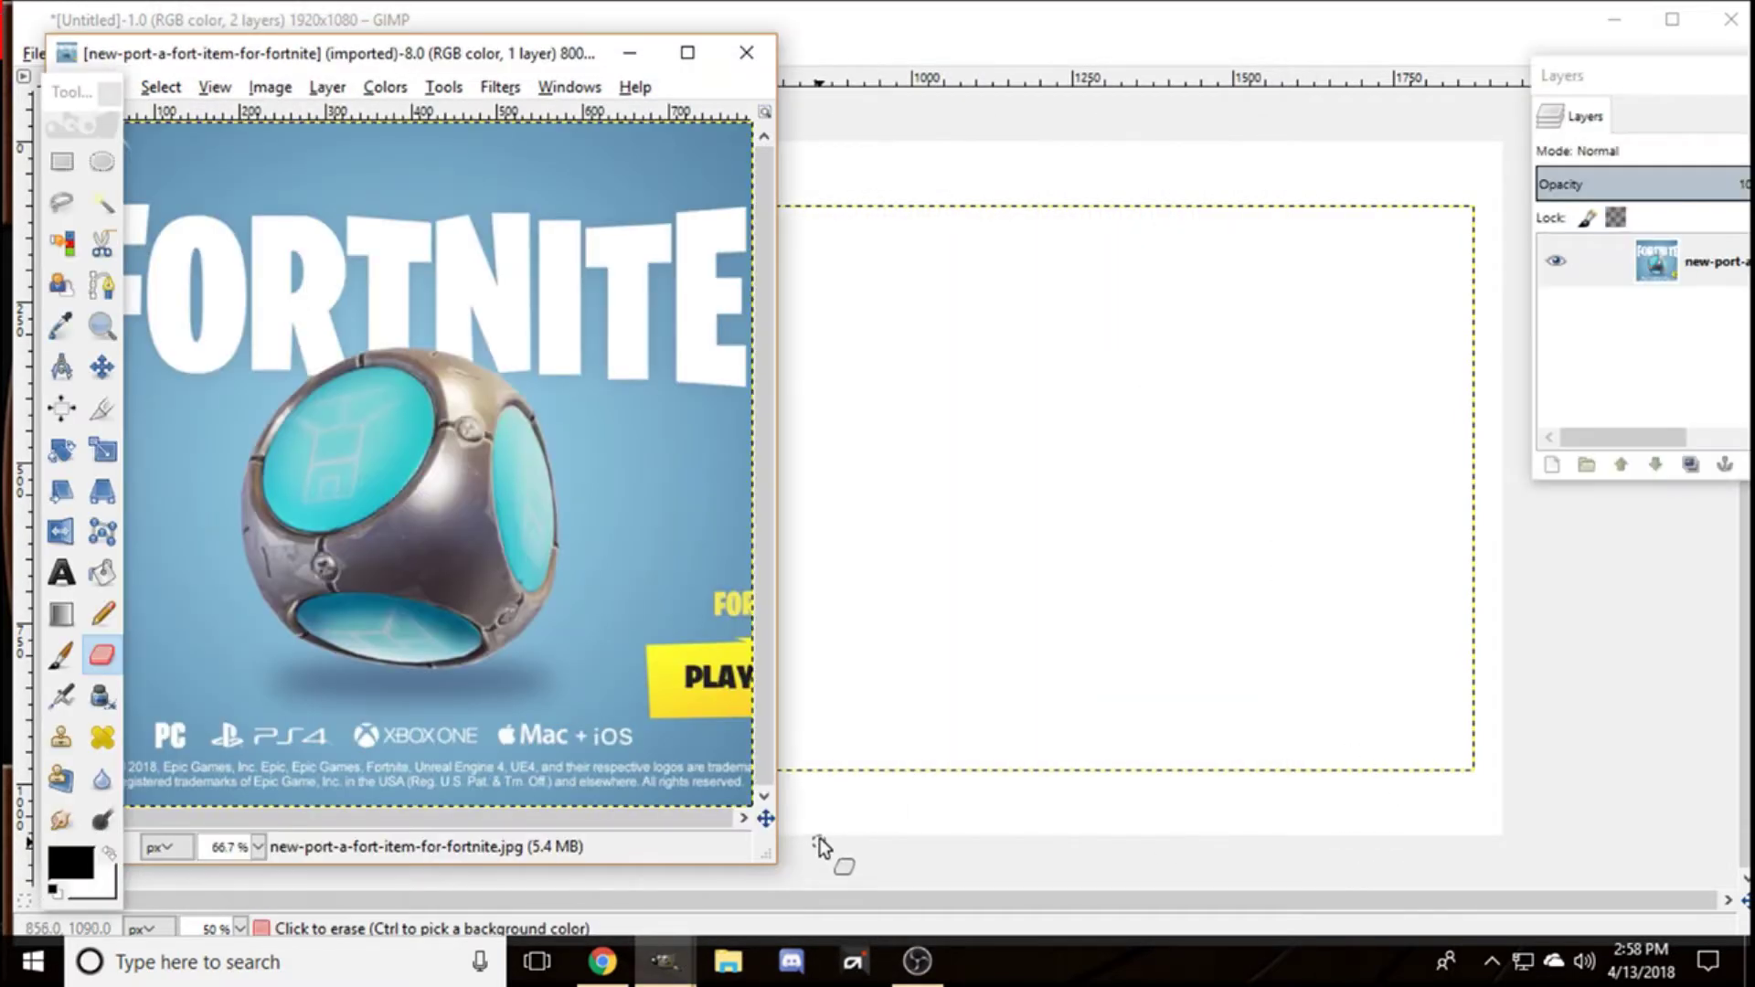
# Step: Select and copy the whole port-a-fort image, and close it without saving
pyautogui.hotkey('ctrl', 'a')
pyautogui.hotkey('ctrl', 'c')
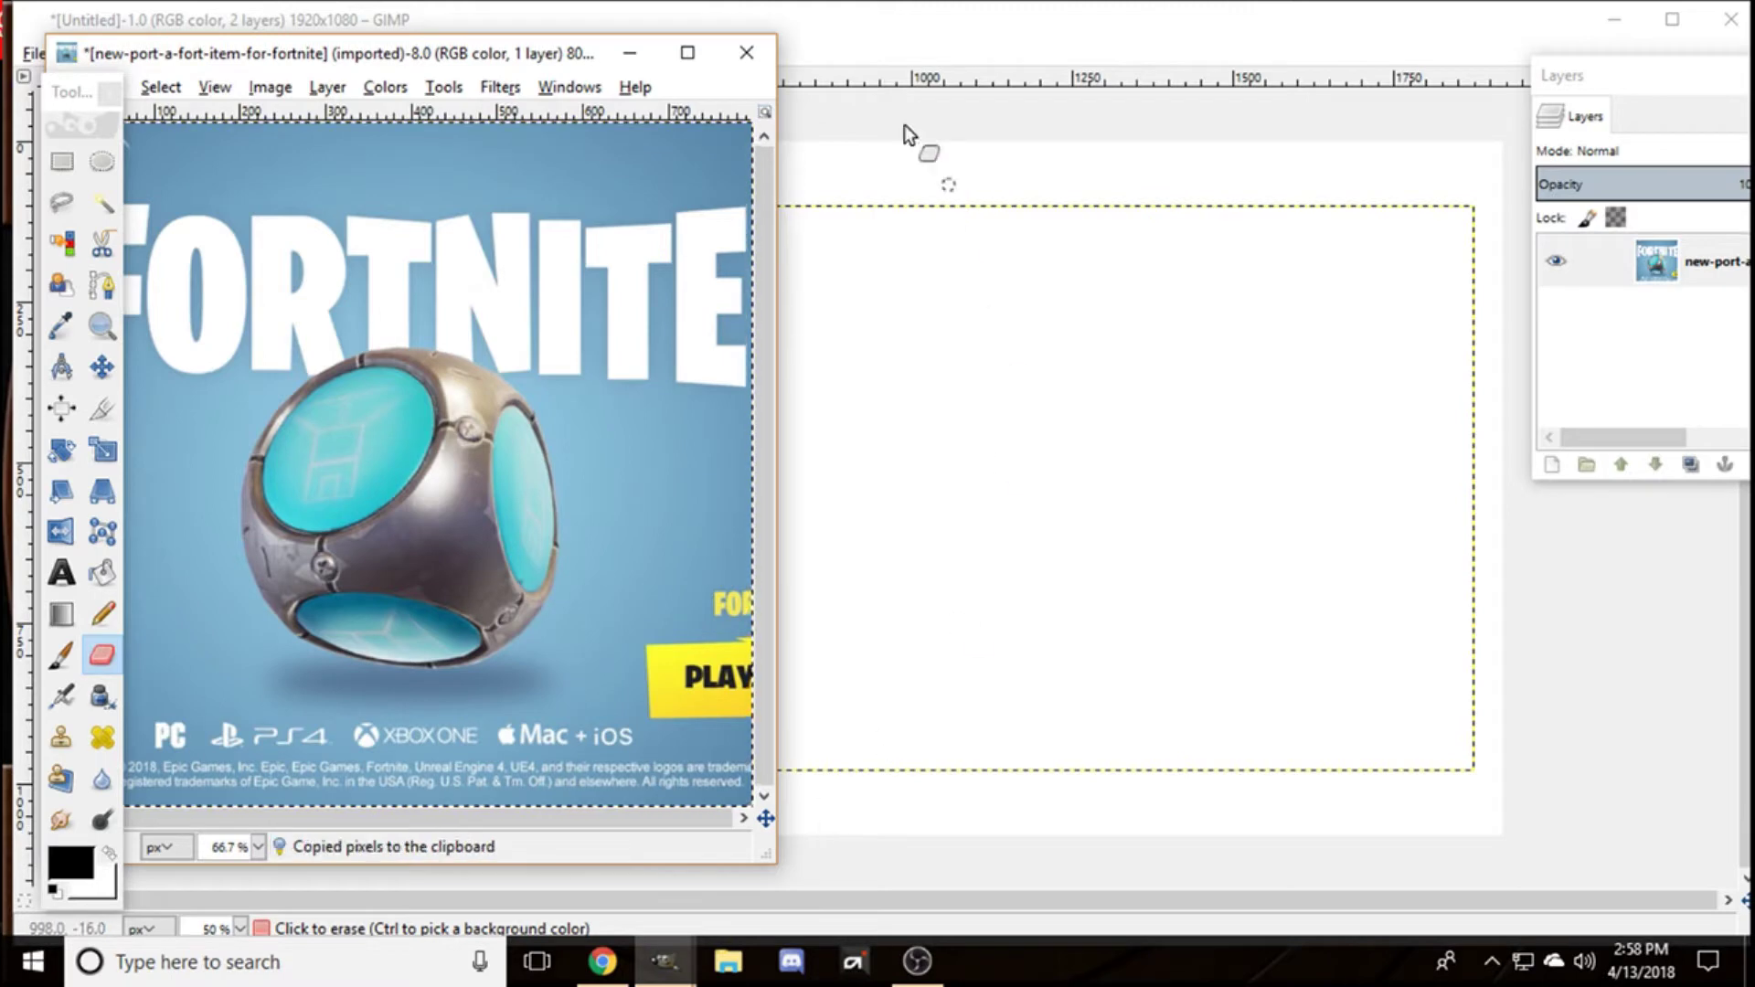
pyautogui.click(747, 52)
pyautogui.click(474, 593)
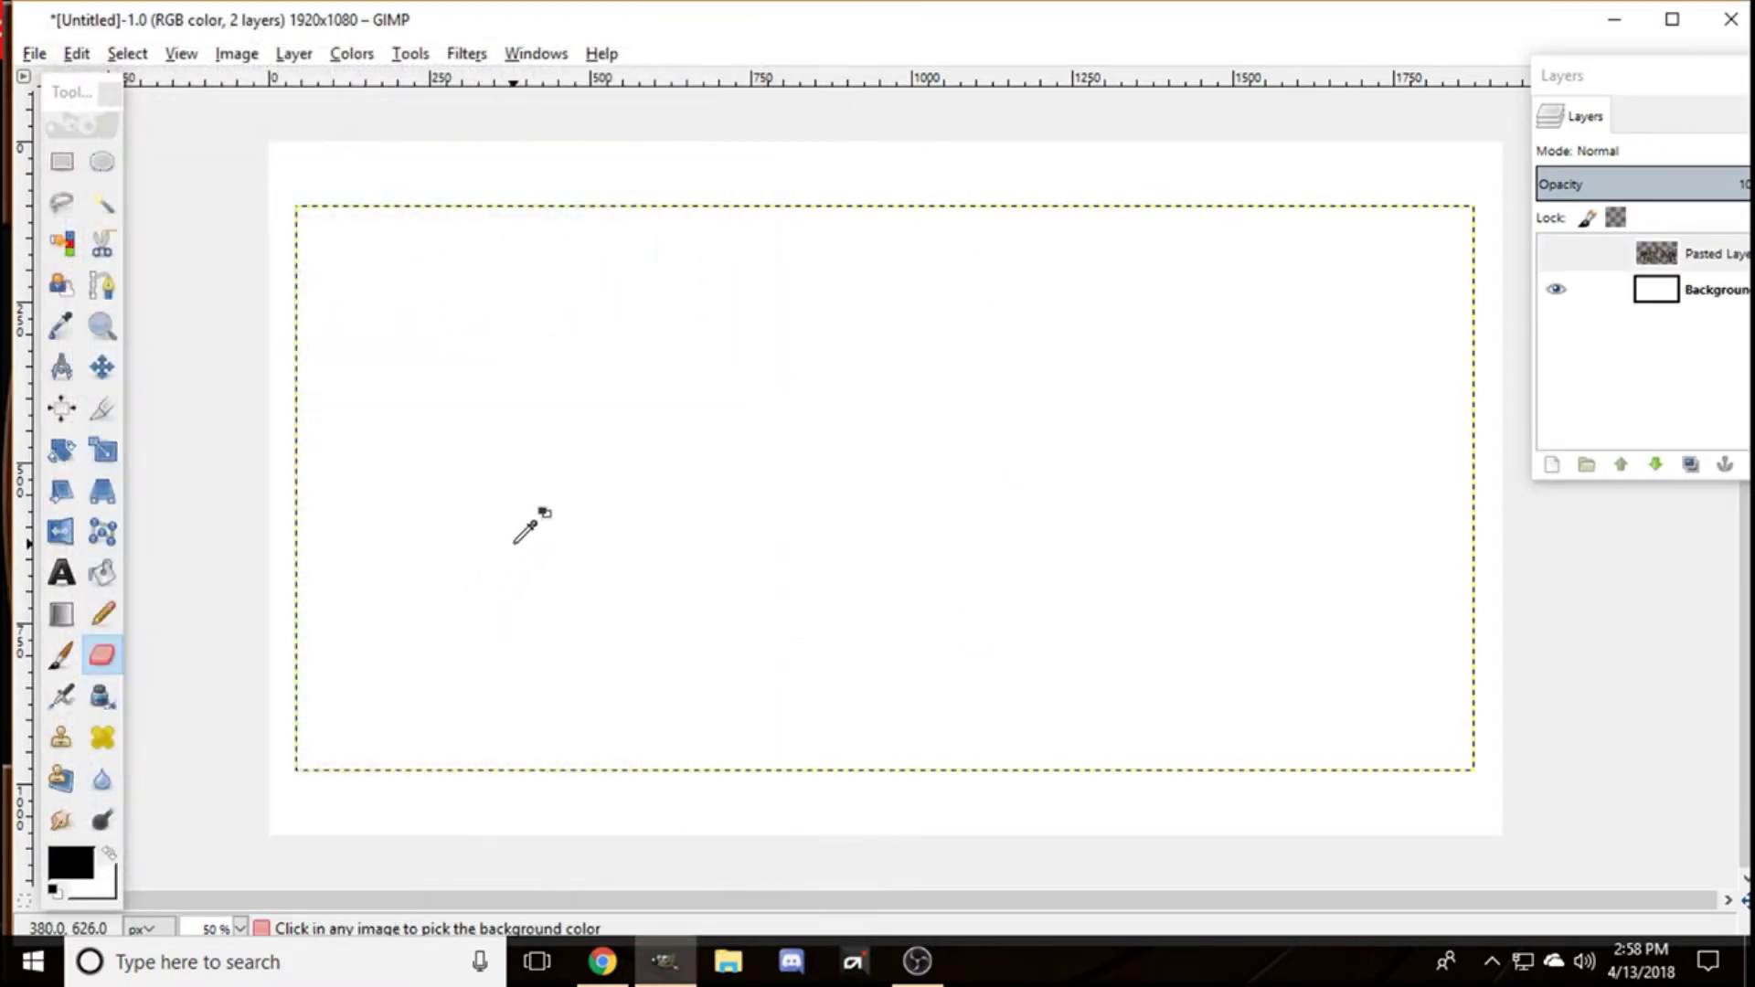
# Step: Paste the port-a-fort picture into the 1920x1080 image and turn the floating selection into a new layer
pyautogui.hotkey('ctrl', 'v')
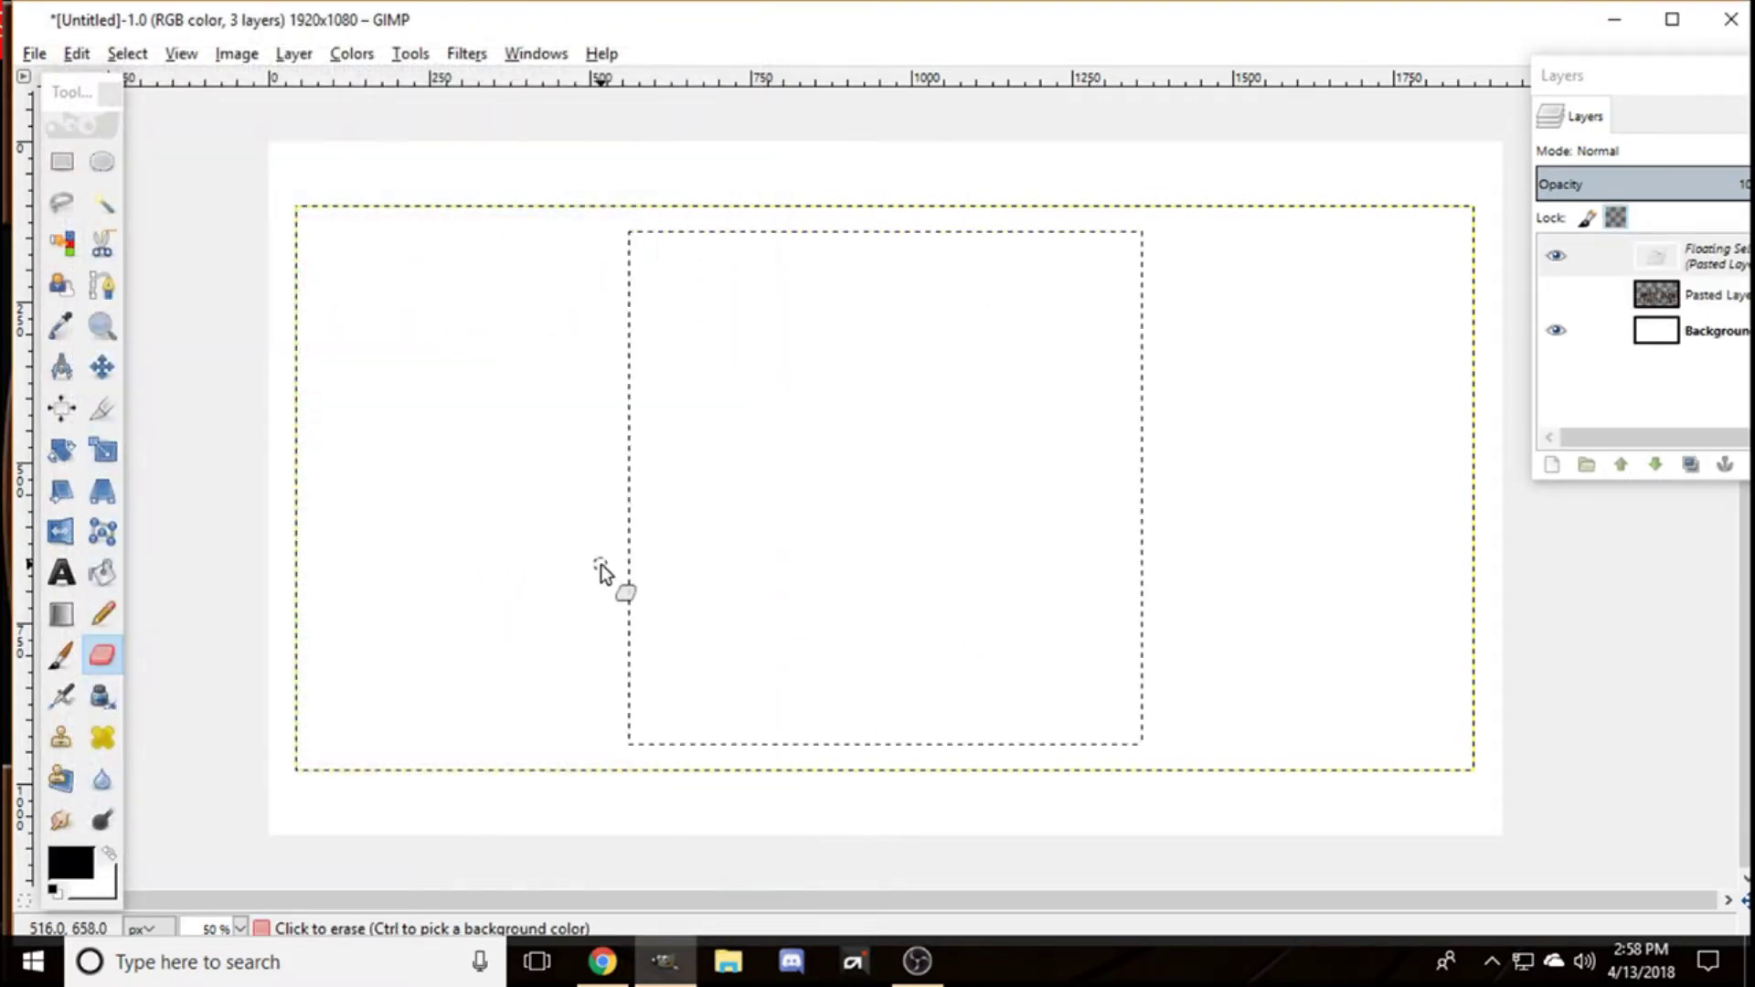
pyautogui.rightClick(1697, 352)
pyautogui.click(1549, 52)
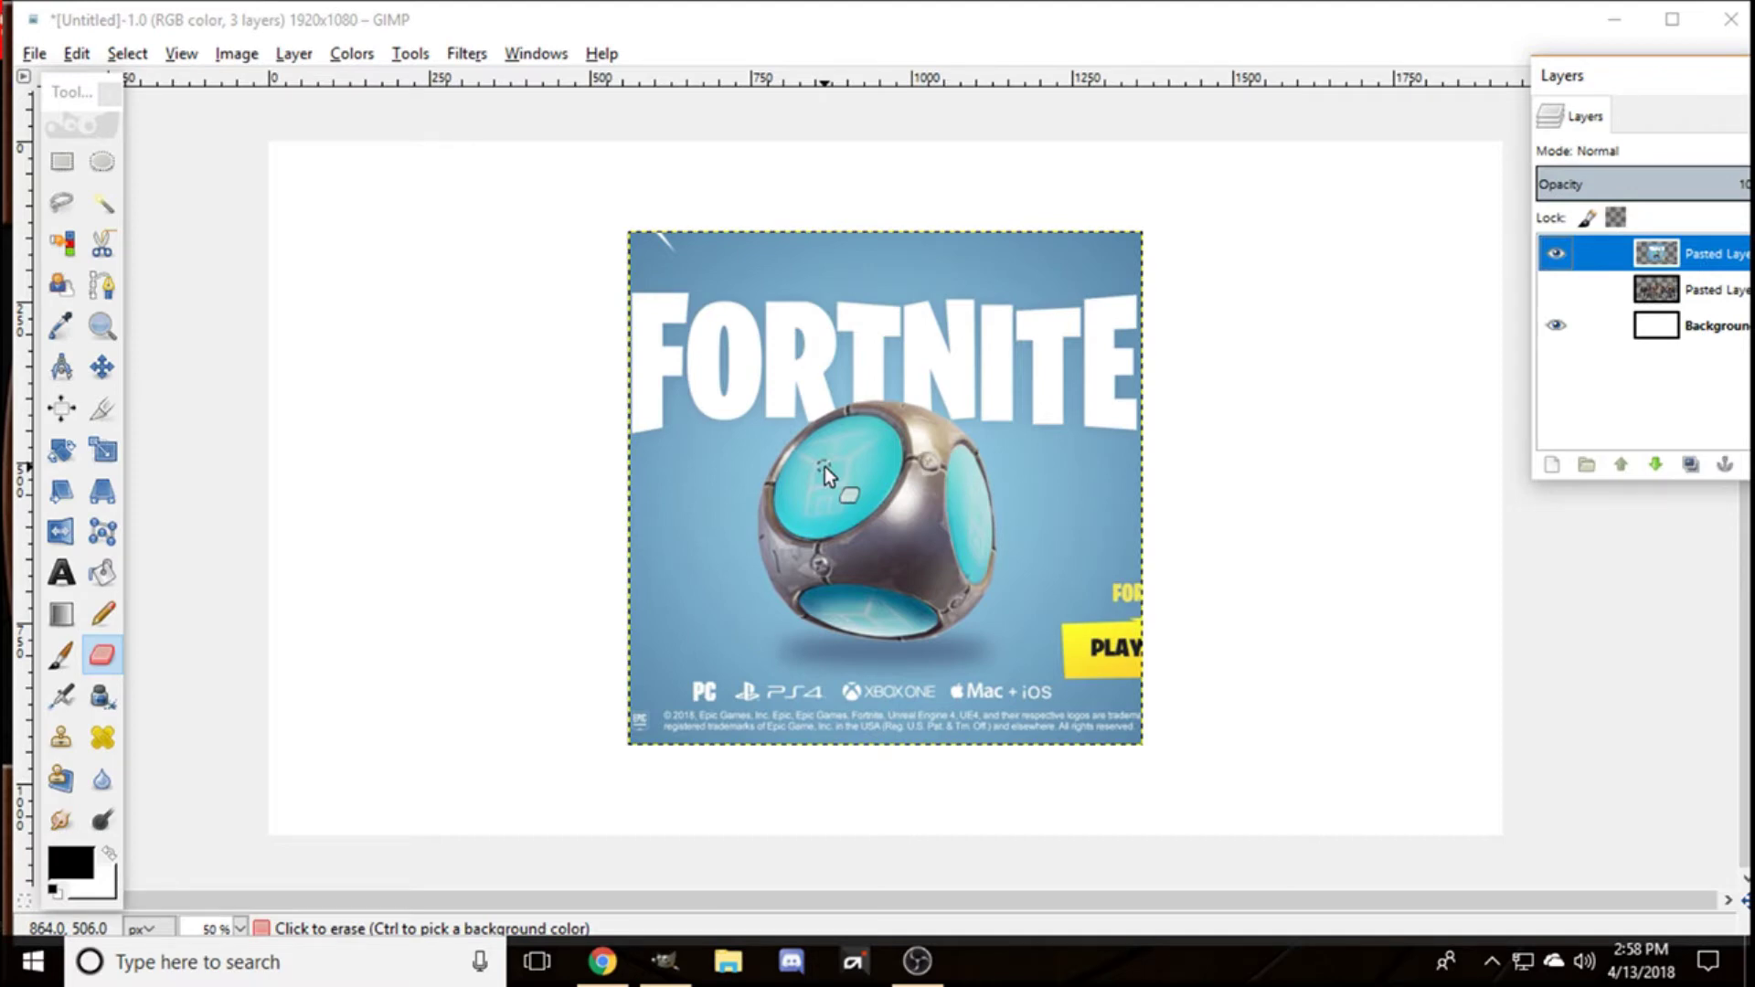
# Step: Select the light blue background of the port-a-fort layer with Fuzzy Select, delete it and clear the selection
pyautogui.click(100, 205)
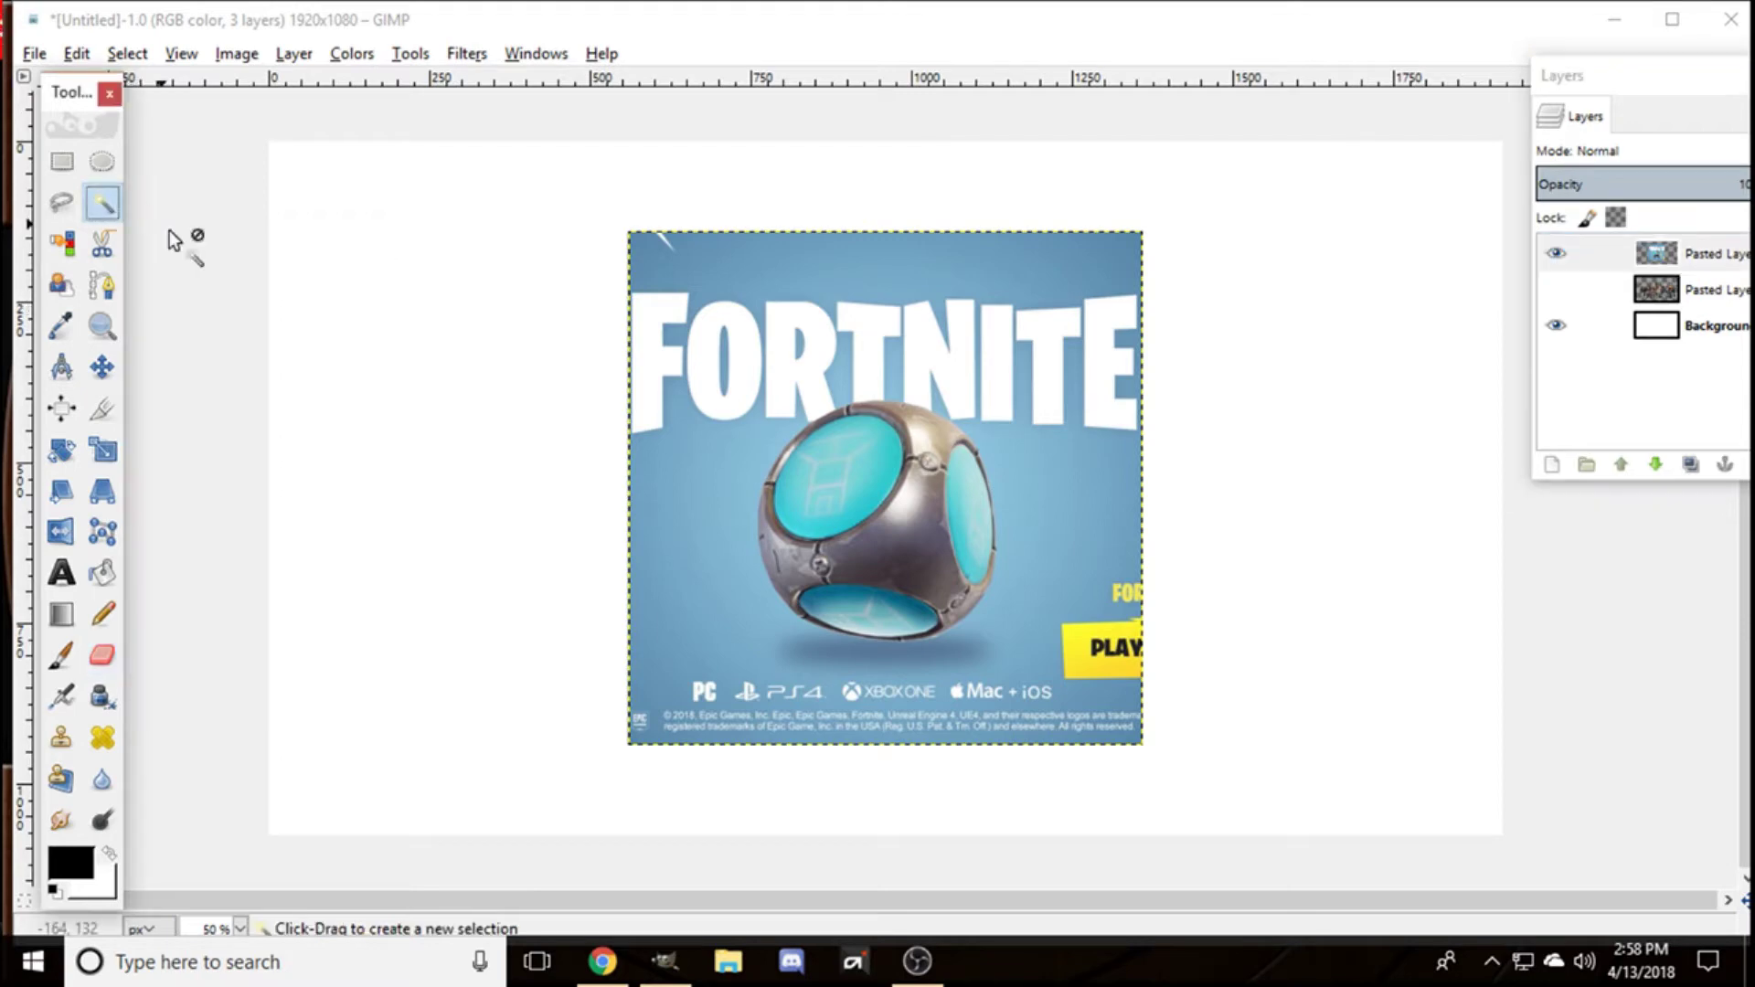
pyautogui.click(686, 530)
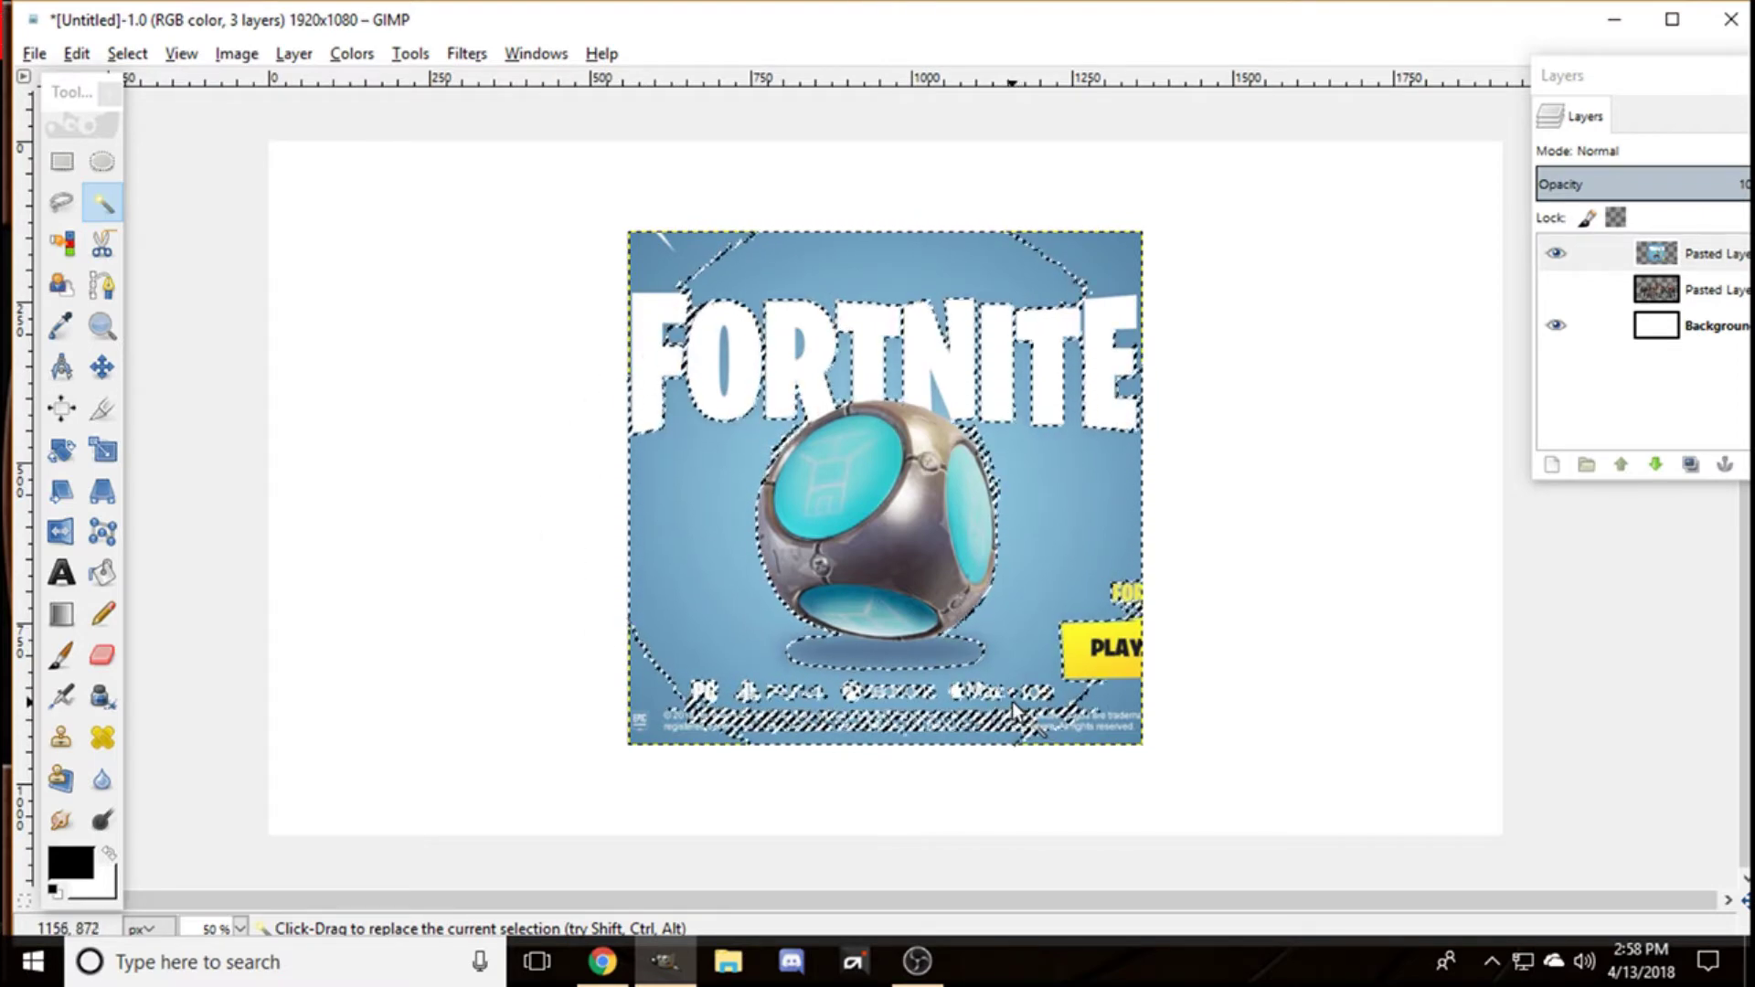
pyautogui.press('Delete')
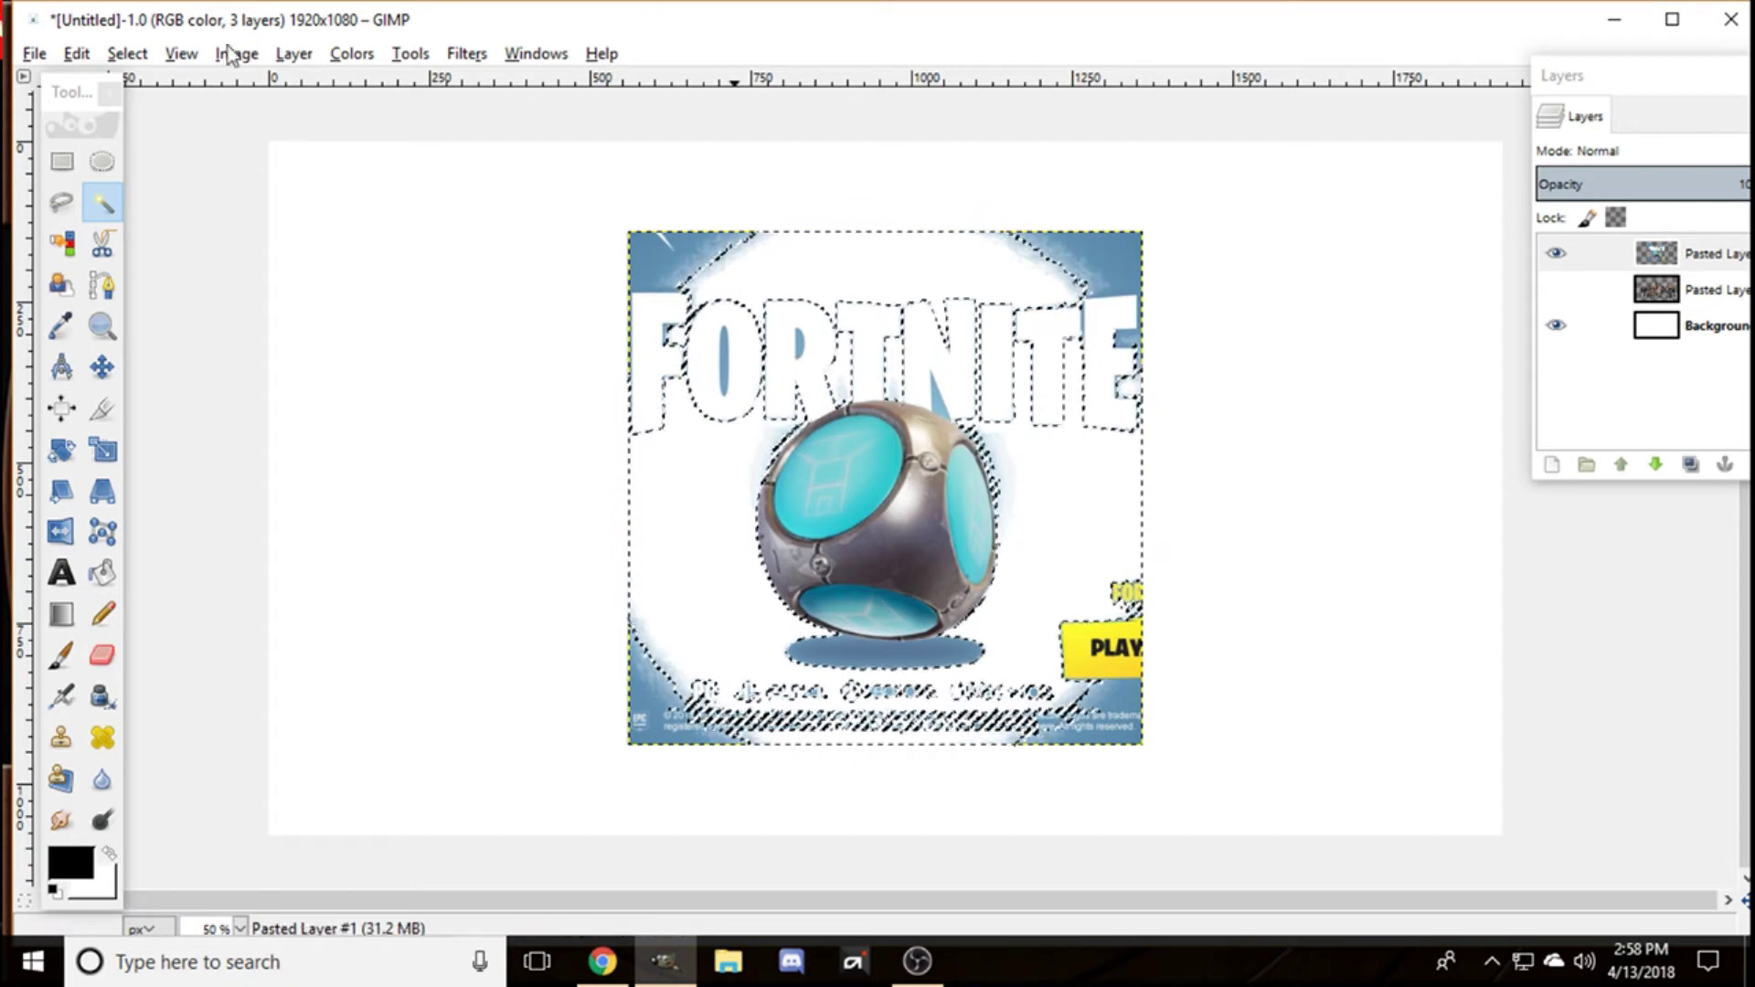
pyautogui.click(142, 57)
pyautogui.click(159, 115)
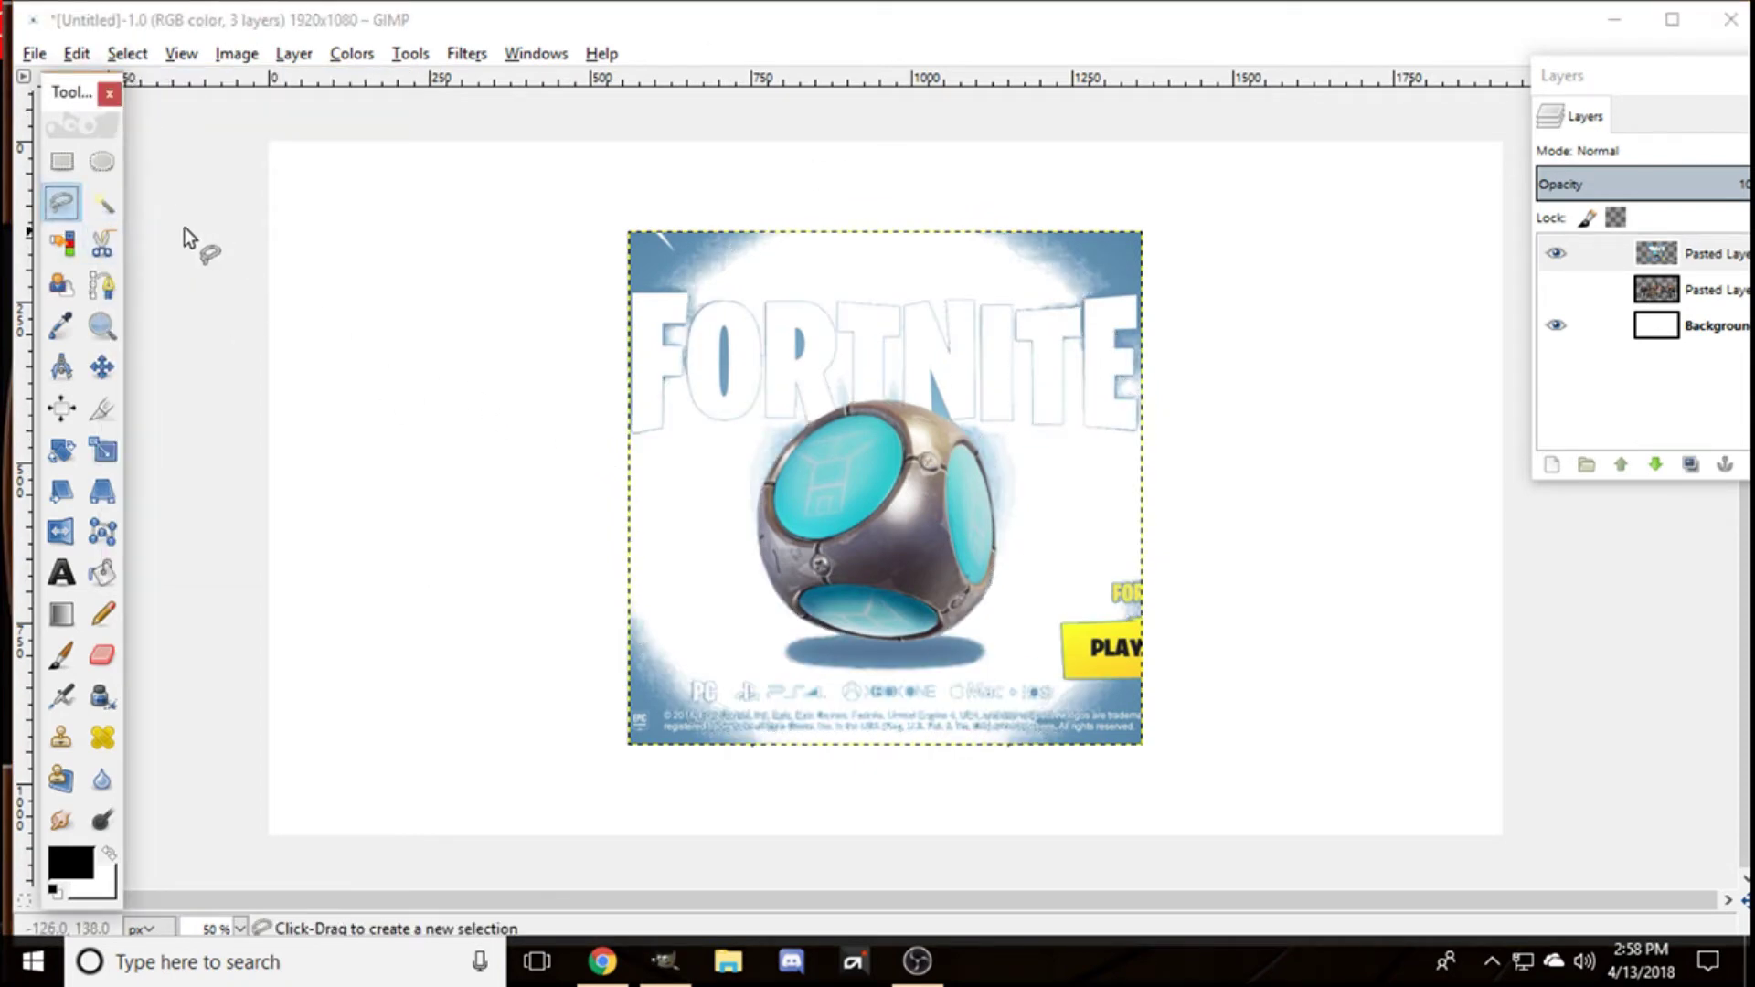
# Step: Activate the Eraser, open its tool options and place the options window between the picture and the Layers window
pyautogui.click(102, 655)
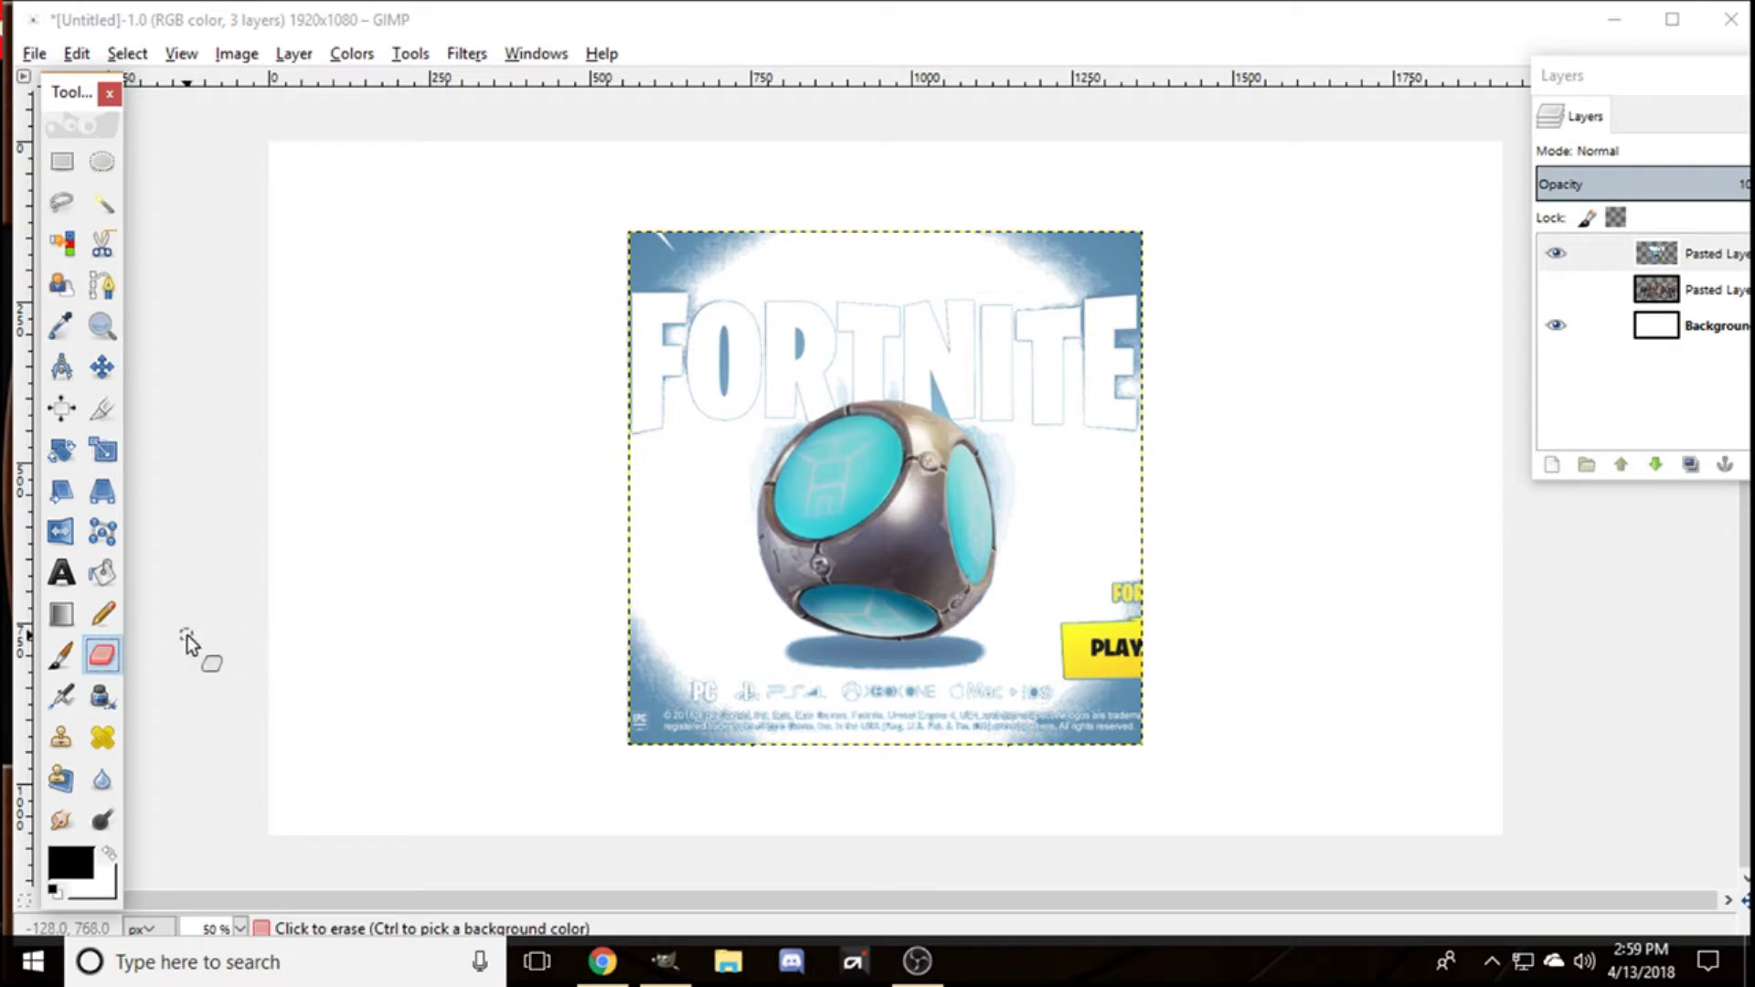
pyautogui.doubleClick(115, 664)
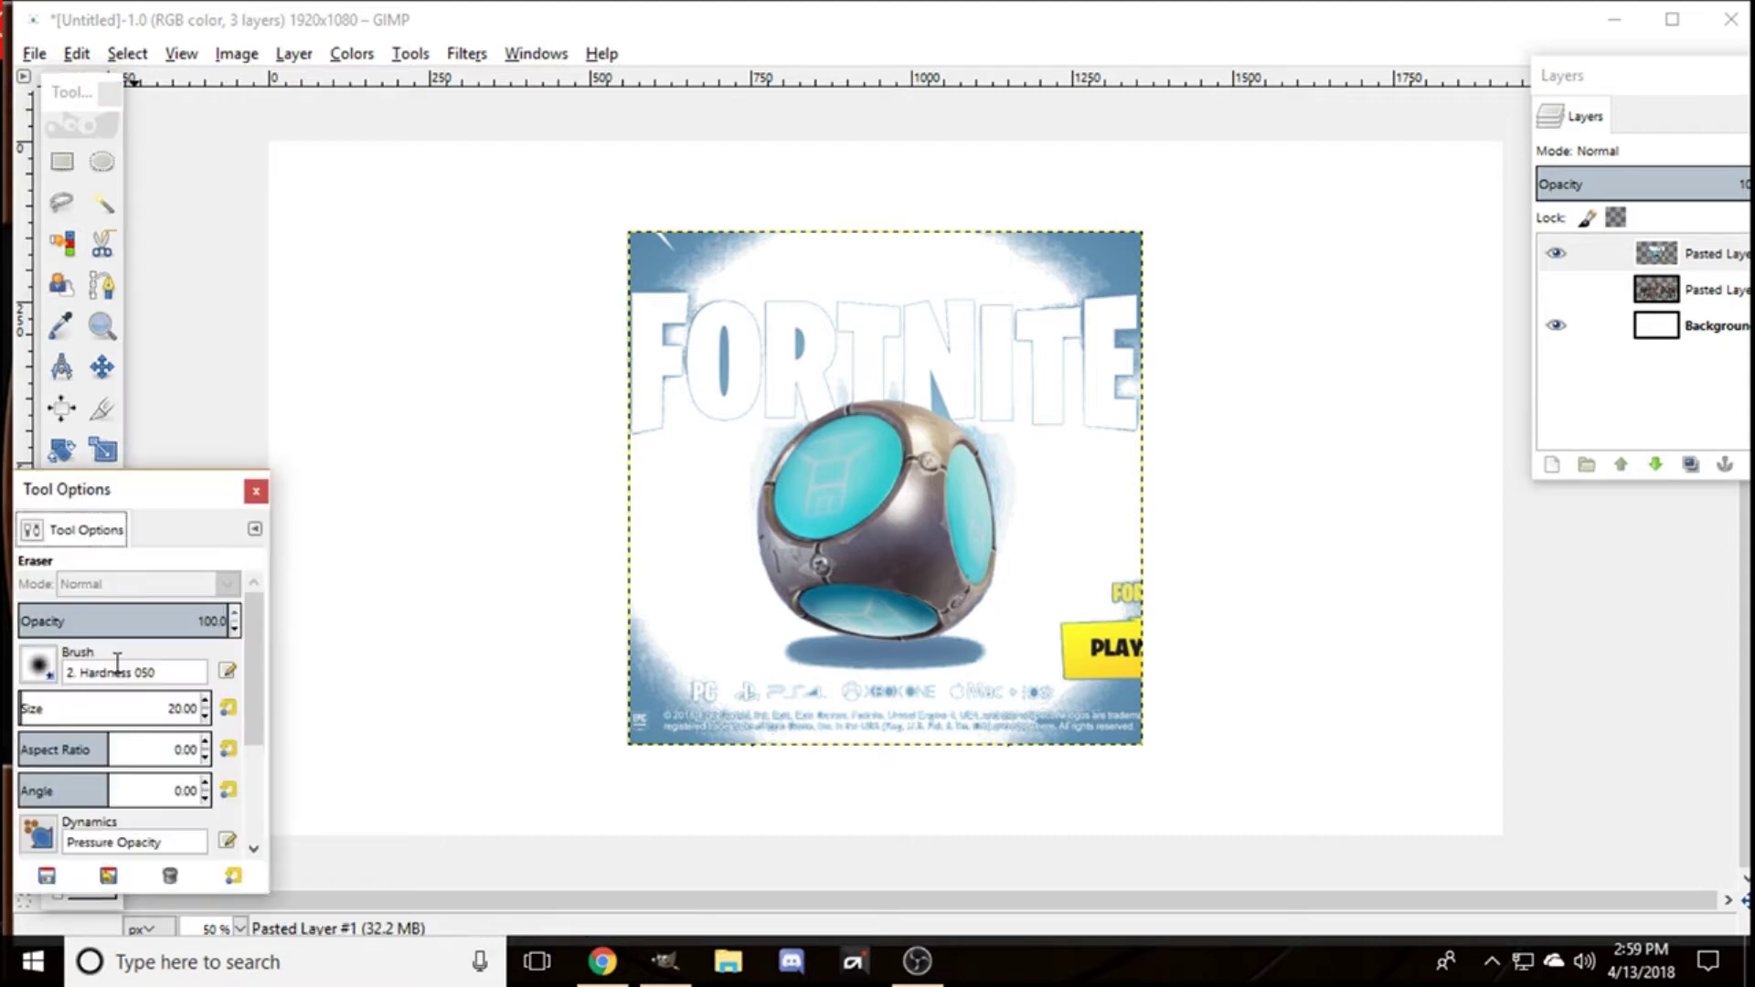
pyautogui.moveTo(153, 491); pyautogui.dragTo(1390, 231)
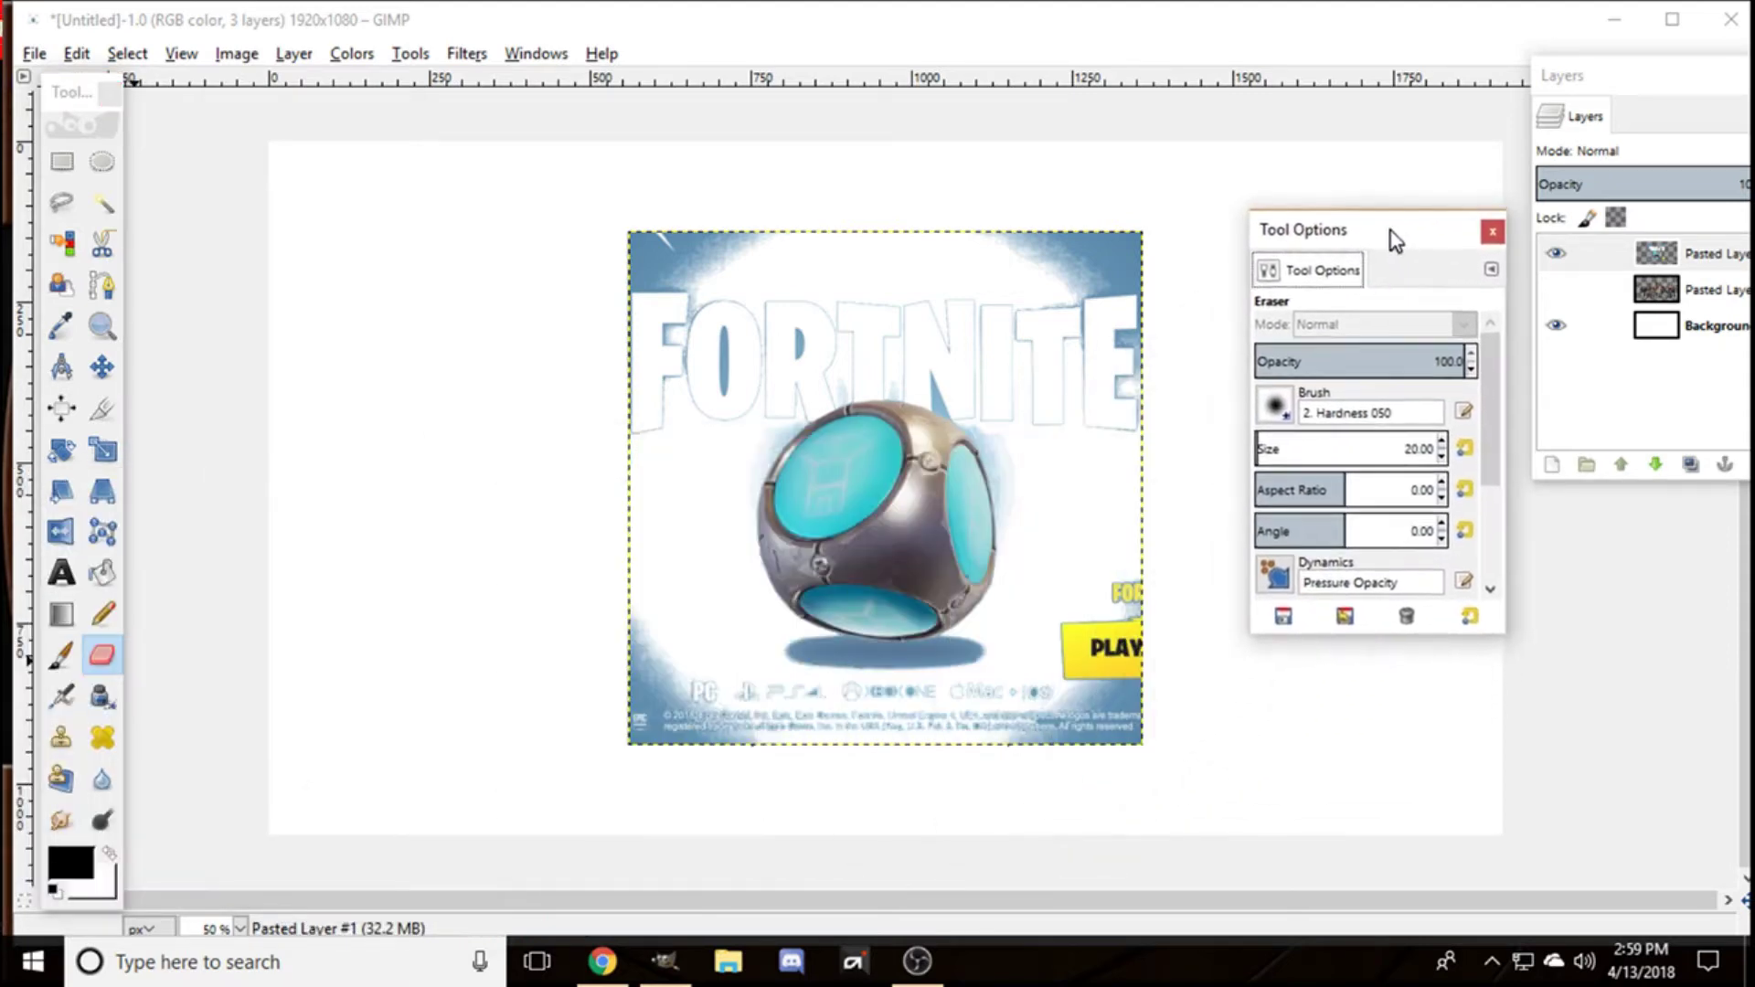
# Step: Close the Eraser options, then show and close the tool options of Clone, Paintbrush and Text in turn
pyautogui.click(1492, 232)
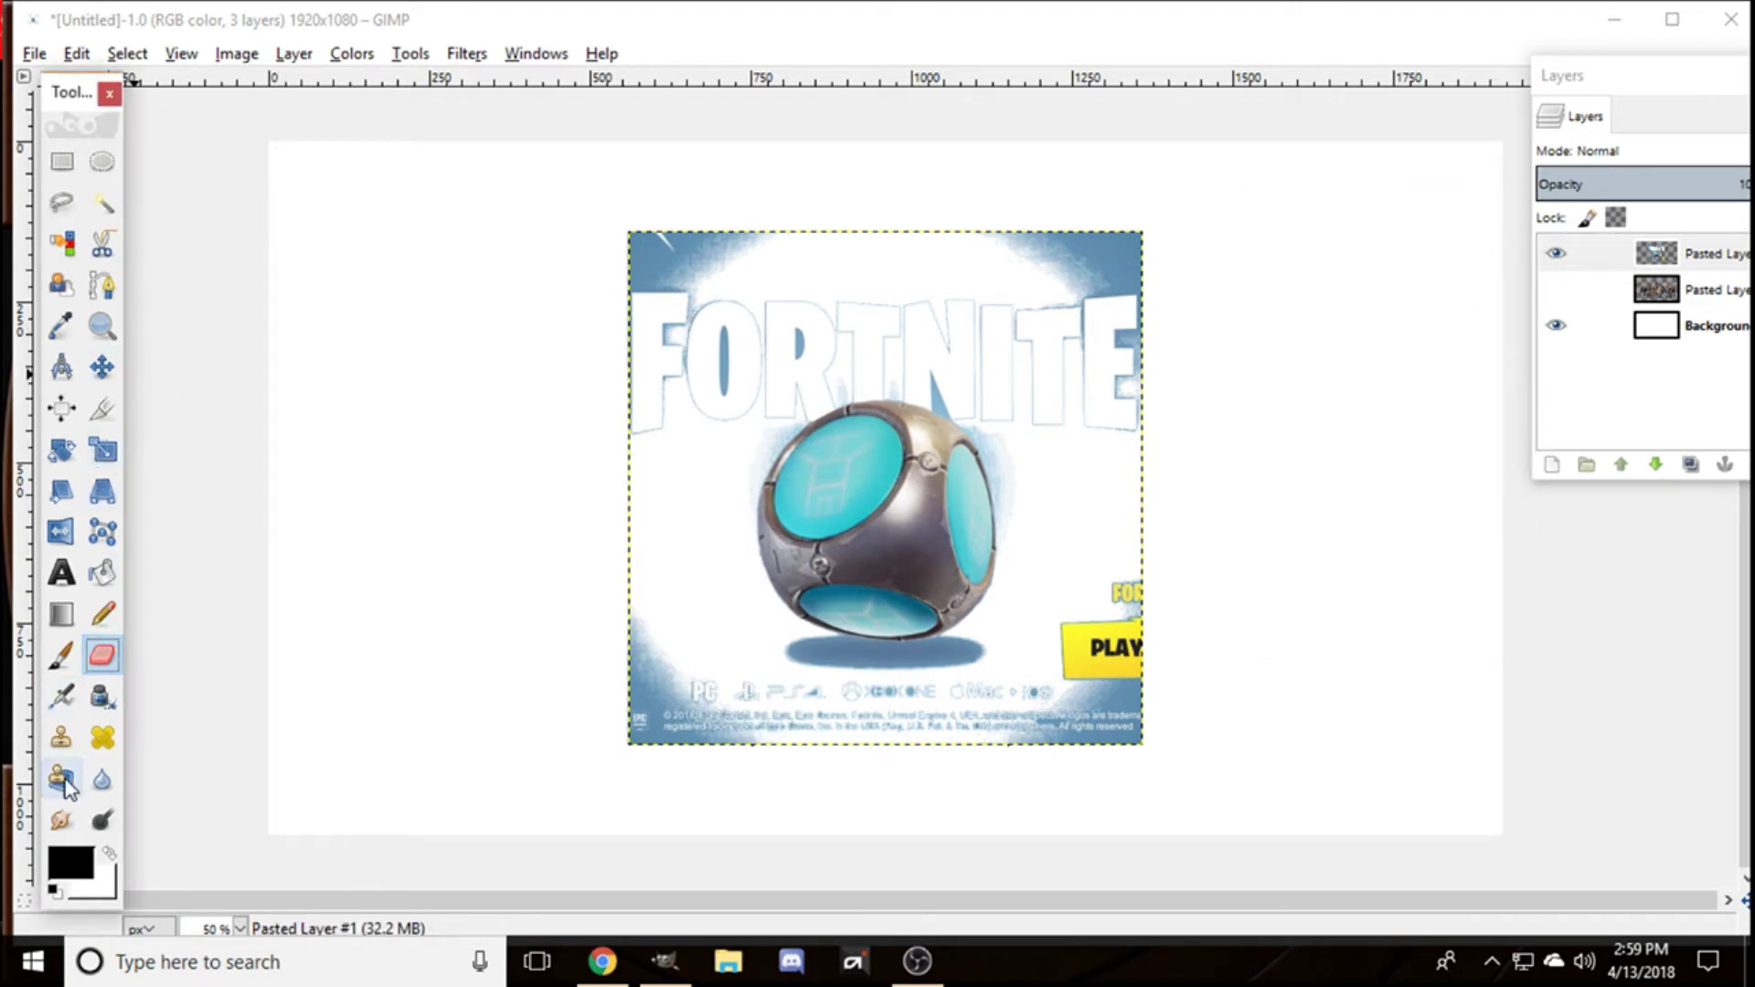
pyautogui.doubleClick(57, 745)
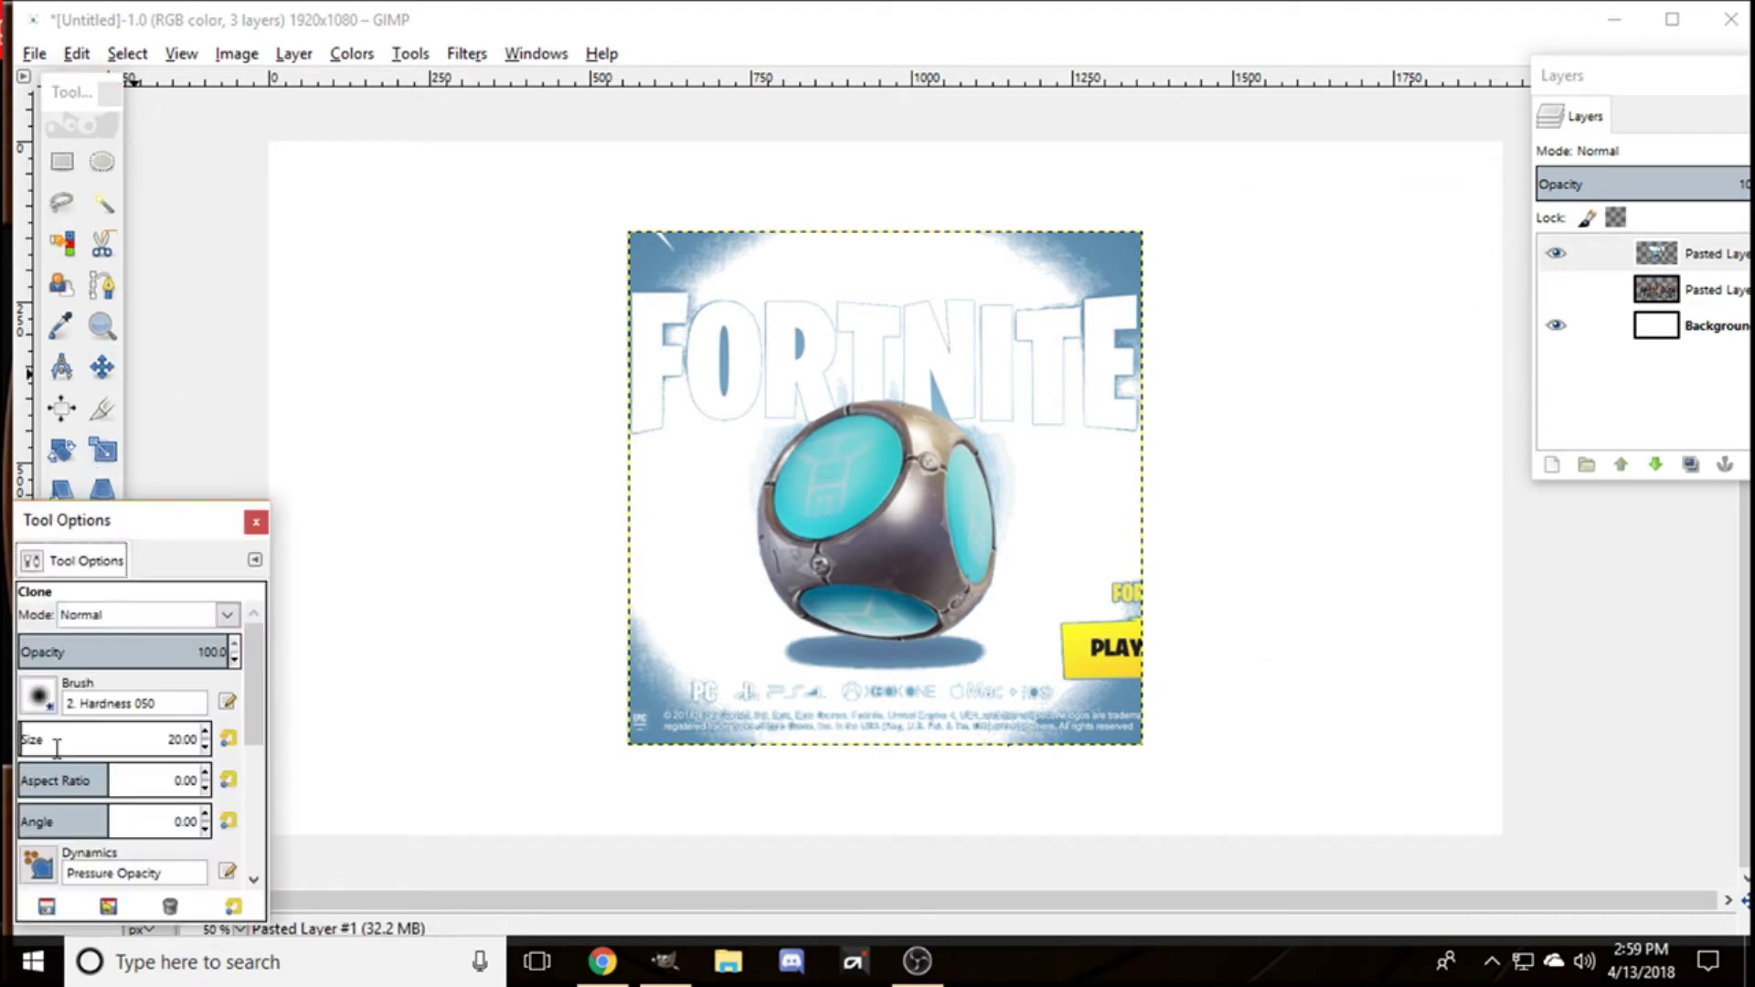
pyautogui.click(256, 522)
pyautogui.click(62, 654)
pyautogui.doubleClick(62, 654)
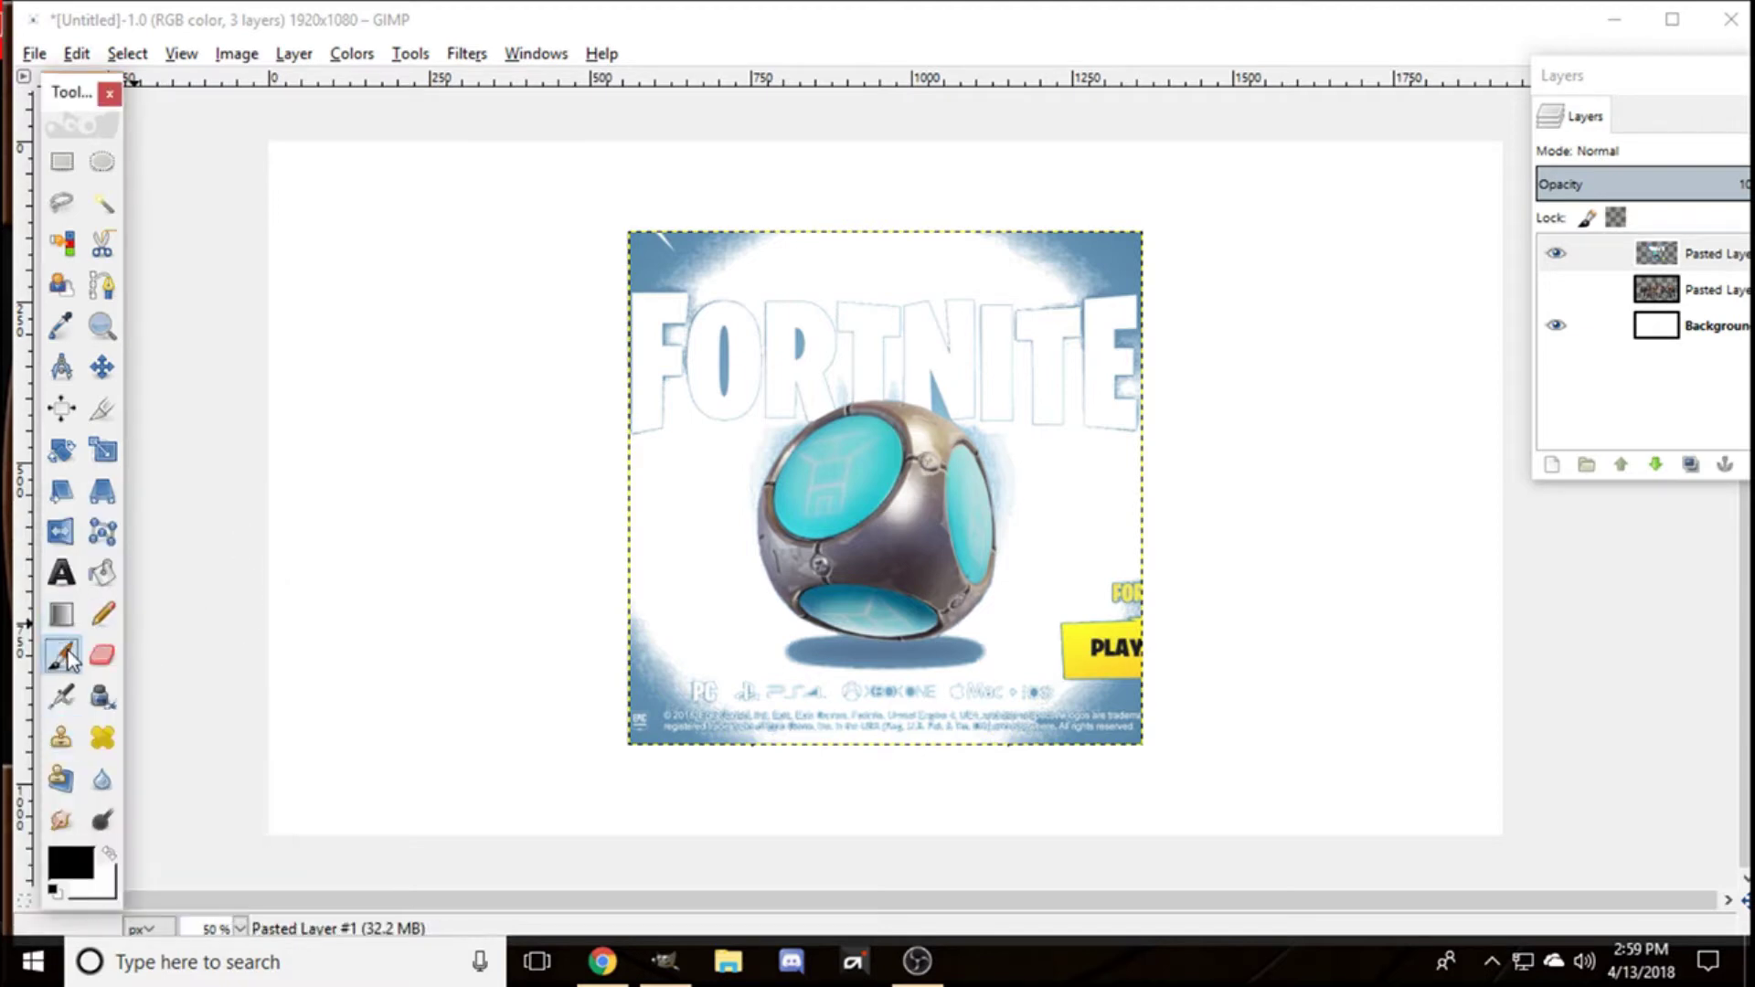
pyautogui.click(256, 479)
pyautogui.doubleClick(63, 569)
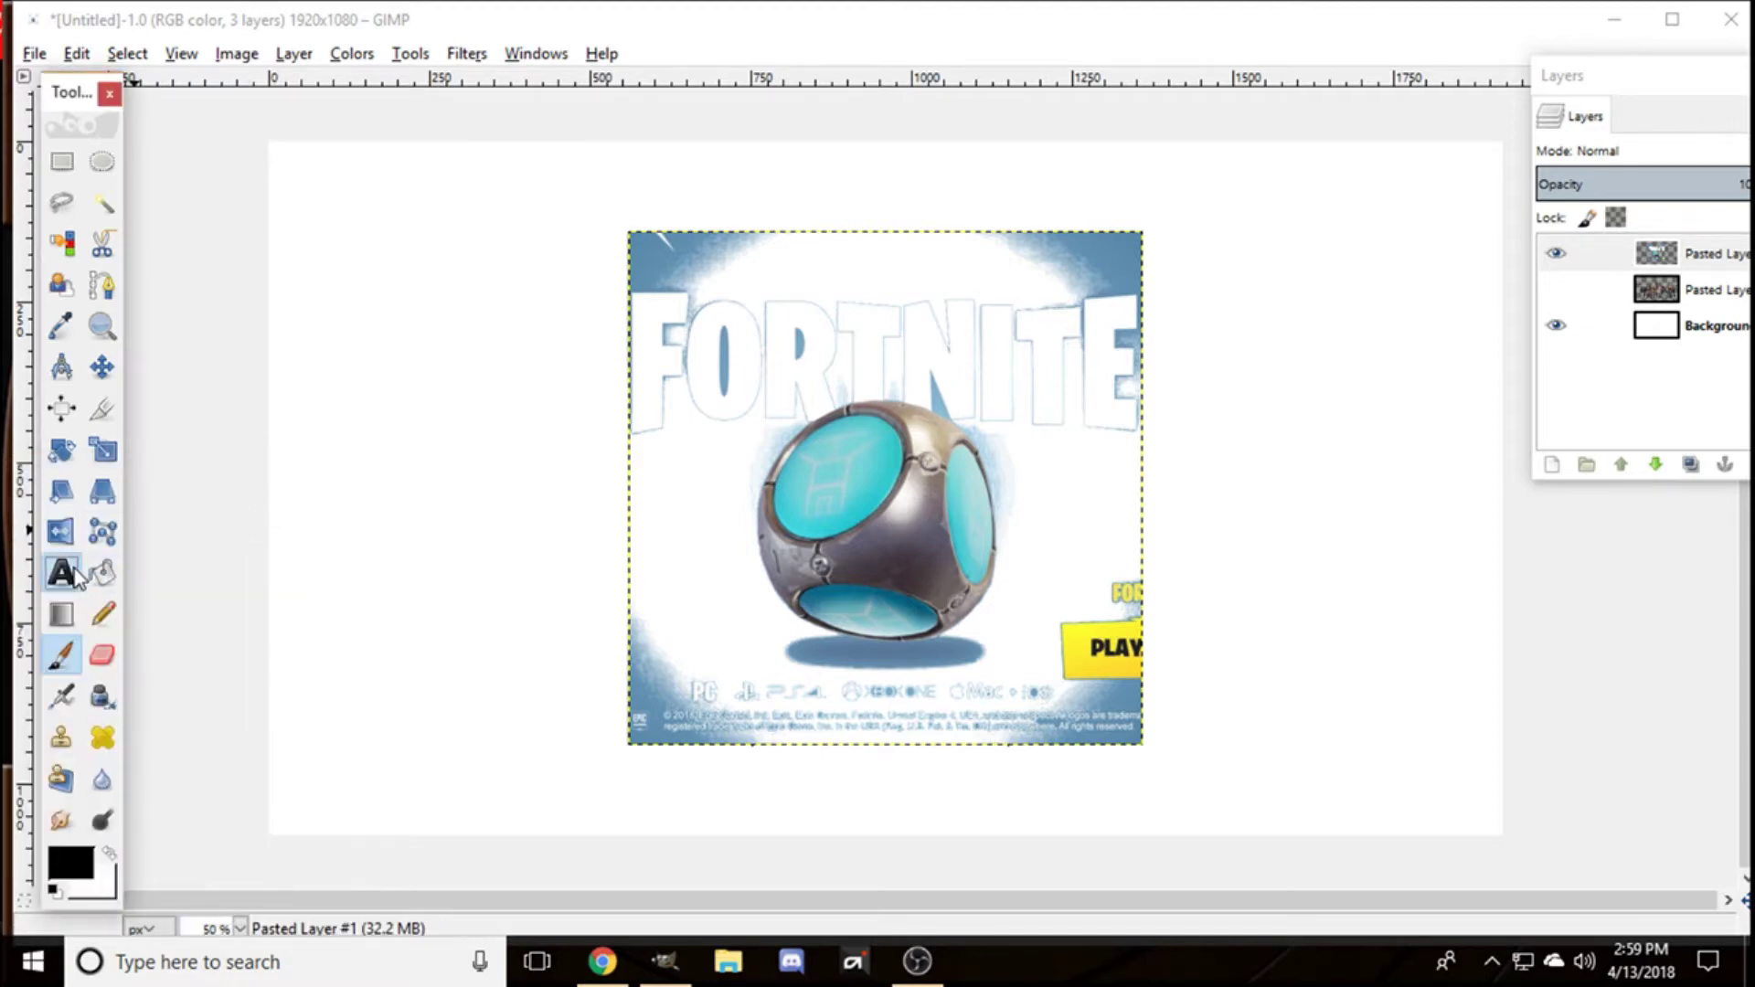
pyautogui.click(256, 394)
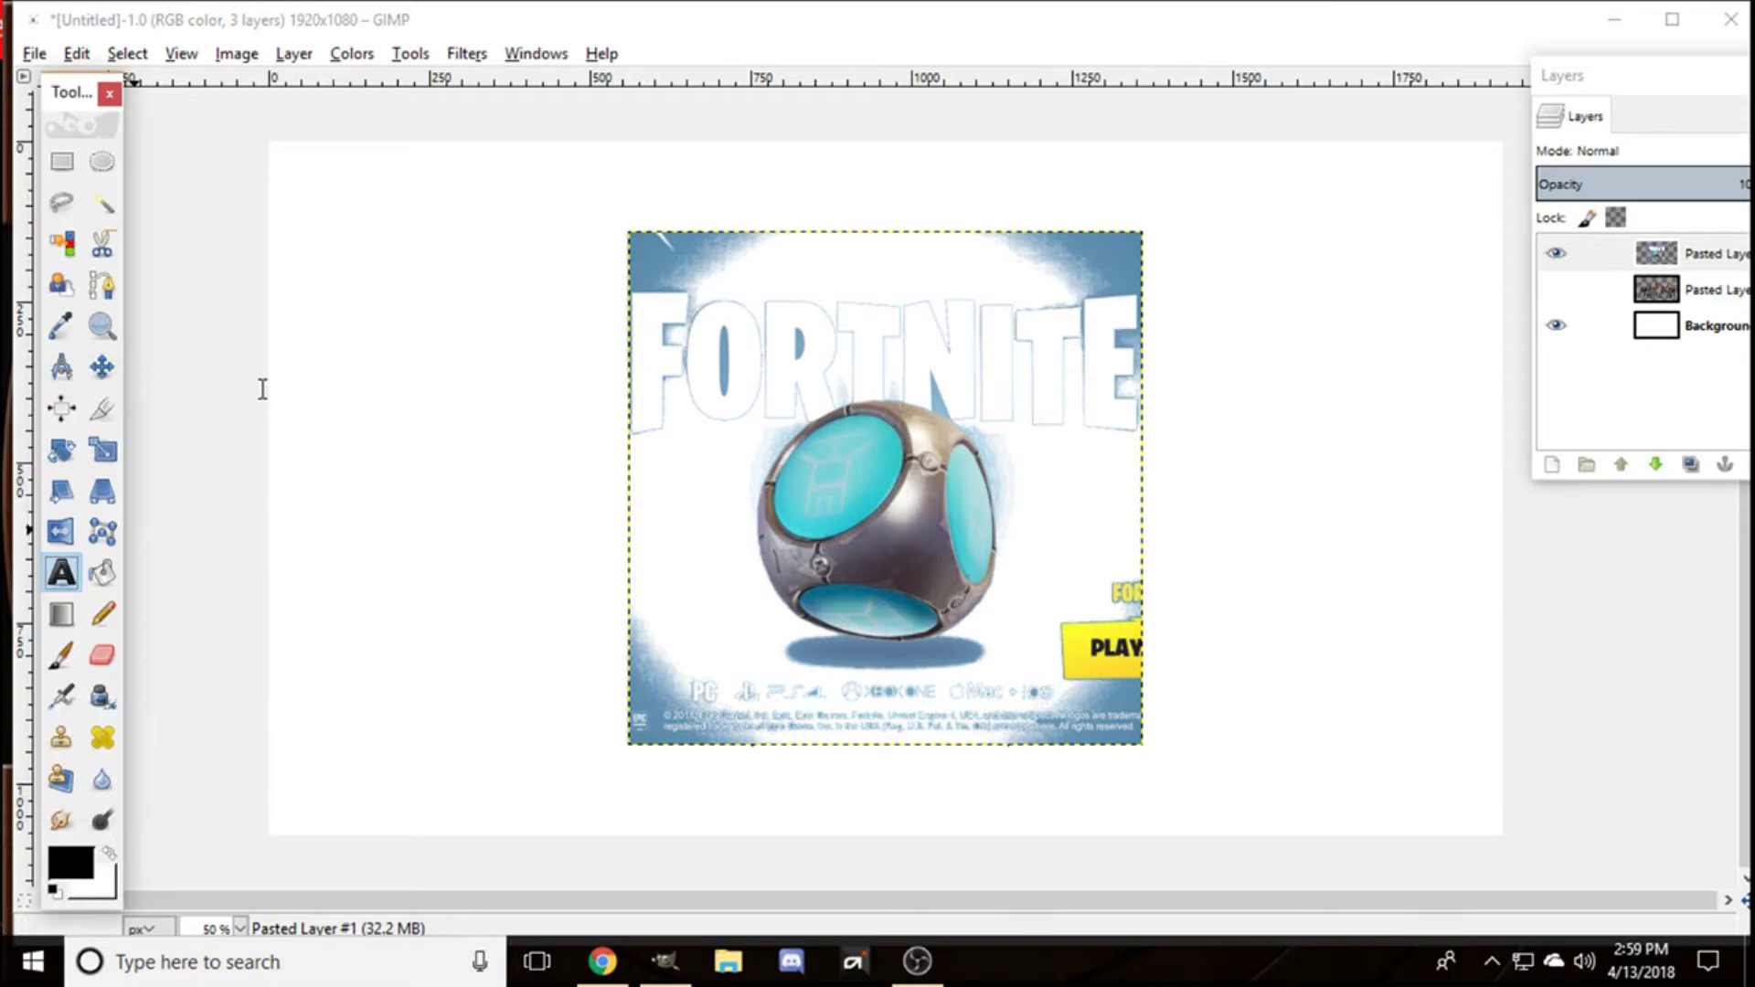
# Step: Open the Eraser's tool options, place the window between the toolbox and the picture, and set the brush size to 208
pyautogui.doubleClick(99, 654)
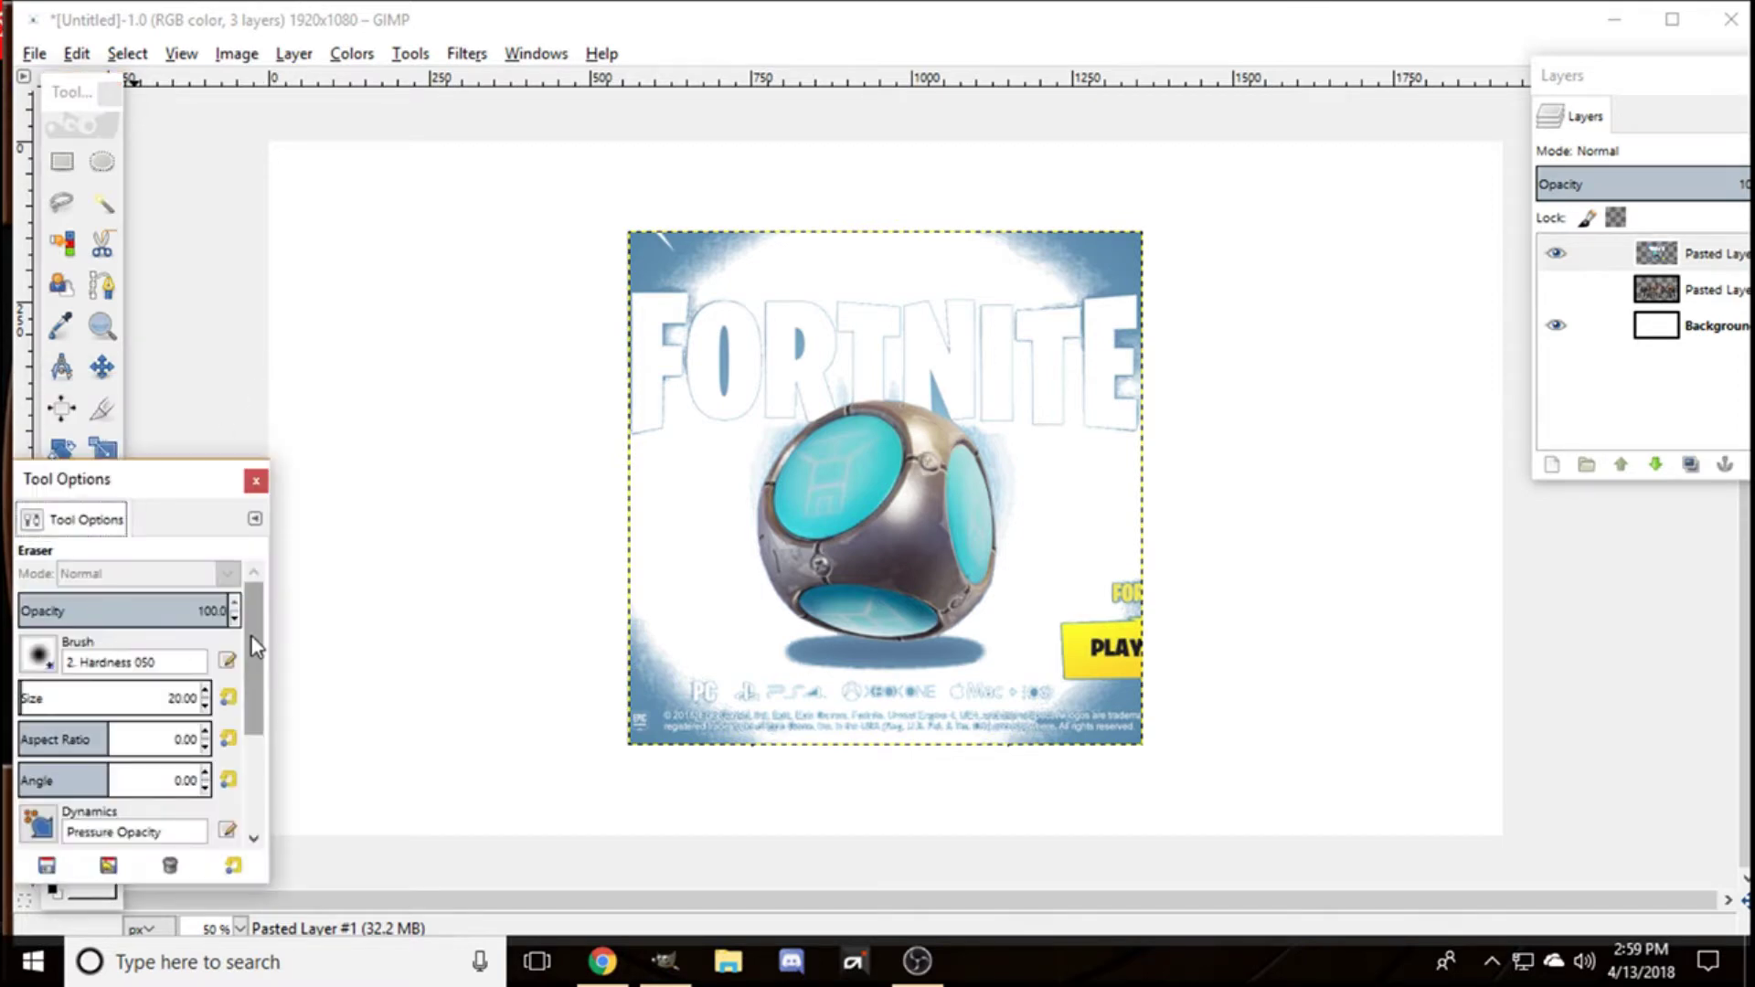
pyautogui.moveTo(152, 477); pyautogui.dragTo(375, 316)
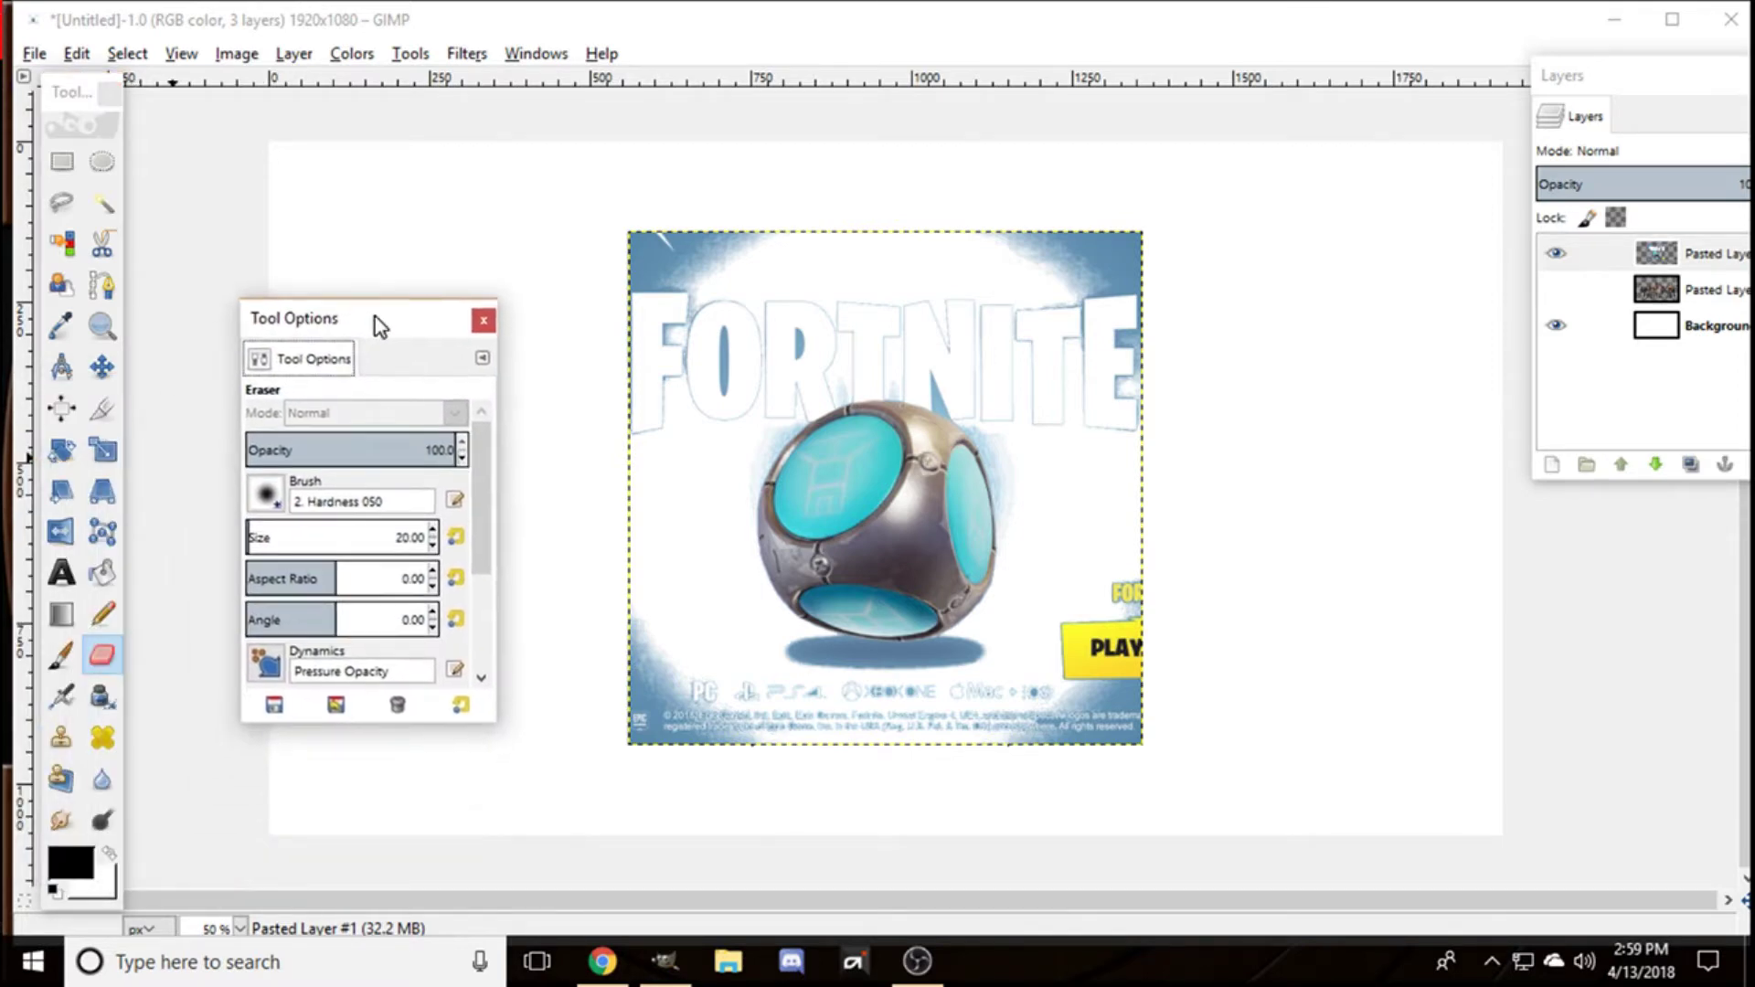
pyautogui.scroll(8, 438, 538)
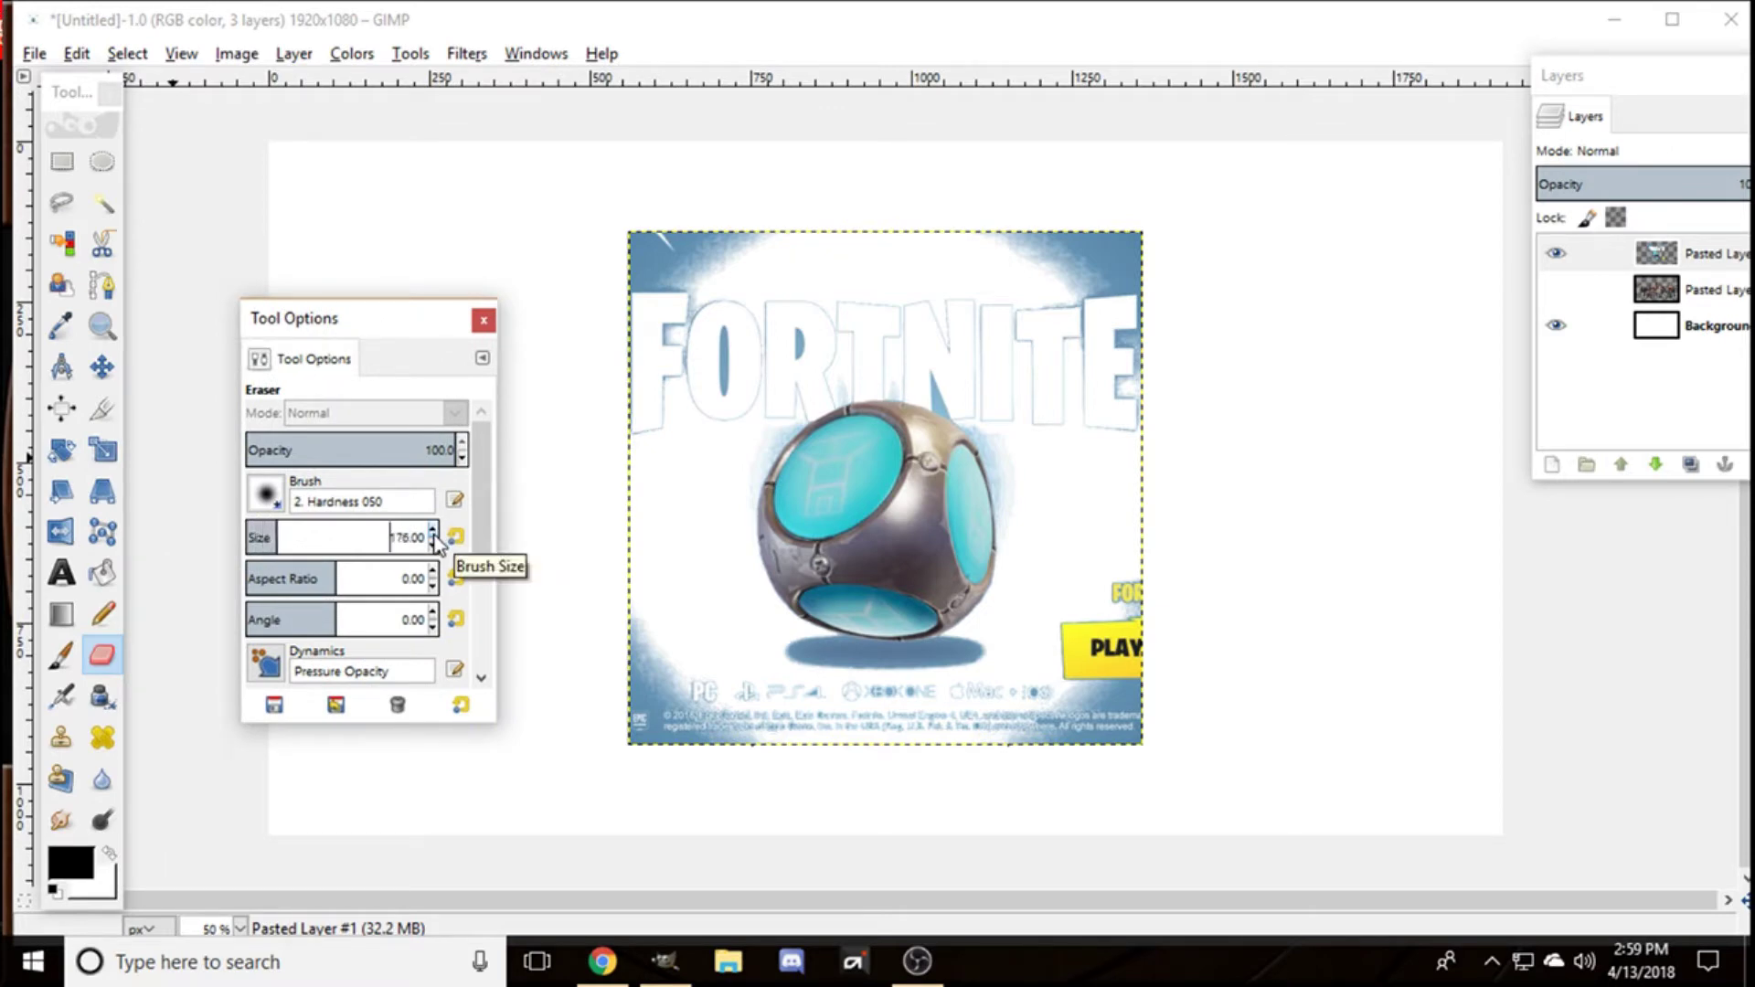
pyautogui.scroll(10, 437, 539)
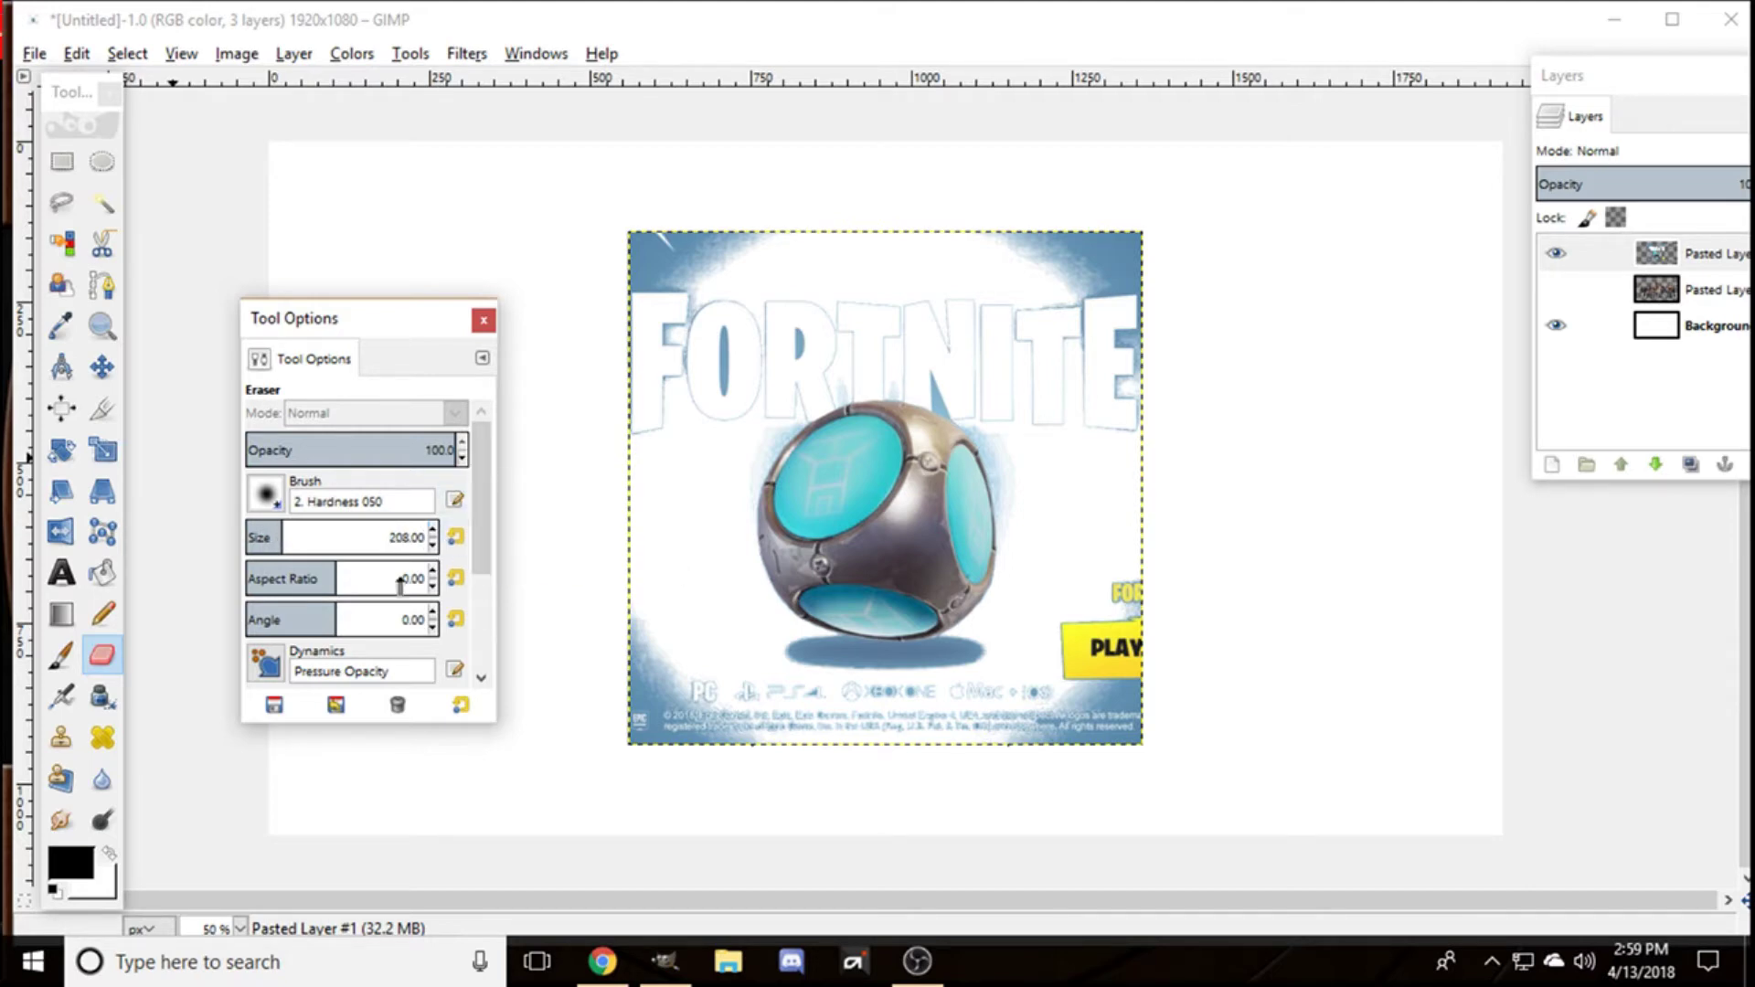
pyautogui.moveTo(396, 345); pyautogui.dragTo(320, 341)
# Step: Erase the lettering and blue surroundings of the ball, undoing the last stroke and reducing the eraser size to 139 for closer work
pyautogui.moveTo(985, 250)
pyautogui.mouseDown()
pyautogui.moveTo(783, 256)
pyautogui.moveTo(663, 286)
pyautogui.moveTo(693, 240)
pyautogui.moveTo(780, 243)
pyautogui.moveTo(912, 307)
pyautogui.moveTo(642, 352)
pyautogui.moveTo(655, 465)
pyautogui.moveTo(616, 492)
pyautogui.moveTo(647, 649)
pyautogui.moveTo(627, 629)
pyautogui.moveTo(759, 732)
pyautogui.moveTo(887, 731)
pyautogui.moveTo(872, 739)
pyautogui.moveTo(906, 756)
pyautogui.moveTo(944, 721)
pyautogui.moveTo(1029, 727)
pyautogui.moveTo(866, 721)
pyautogui.moveTo(862, 753)
pyautogui.moveTo(1125, 741)
pyautogui.moveTo(1148, 799)
pyautogui.moveTo(1125, 393)
pyautogui.moveTo(1102, 449)
pyautogui.moveTo(1092, 417)
pyautogui.moveTo(1006, 378)
pyautogui.mouseUp()
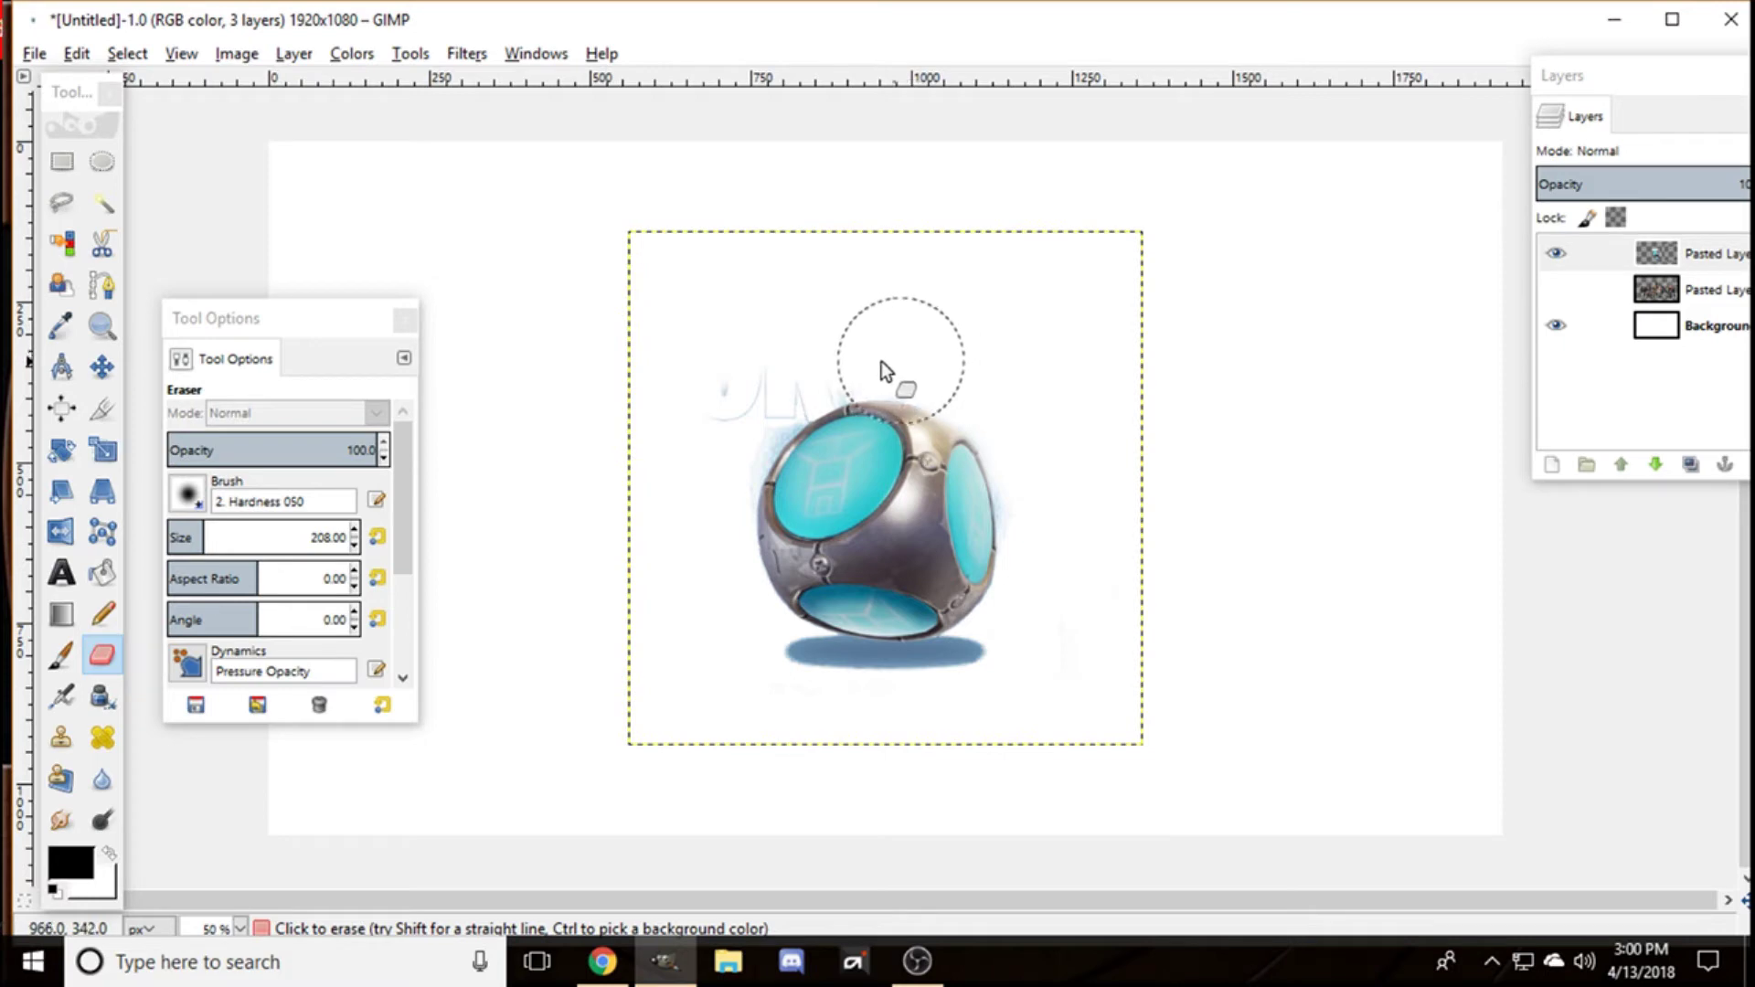
pyautogui.hotkey('ctrl', 'z')
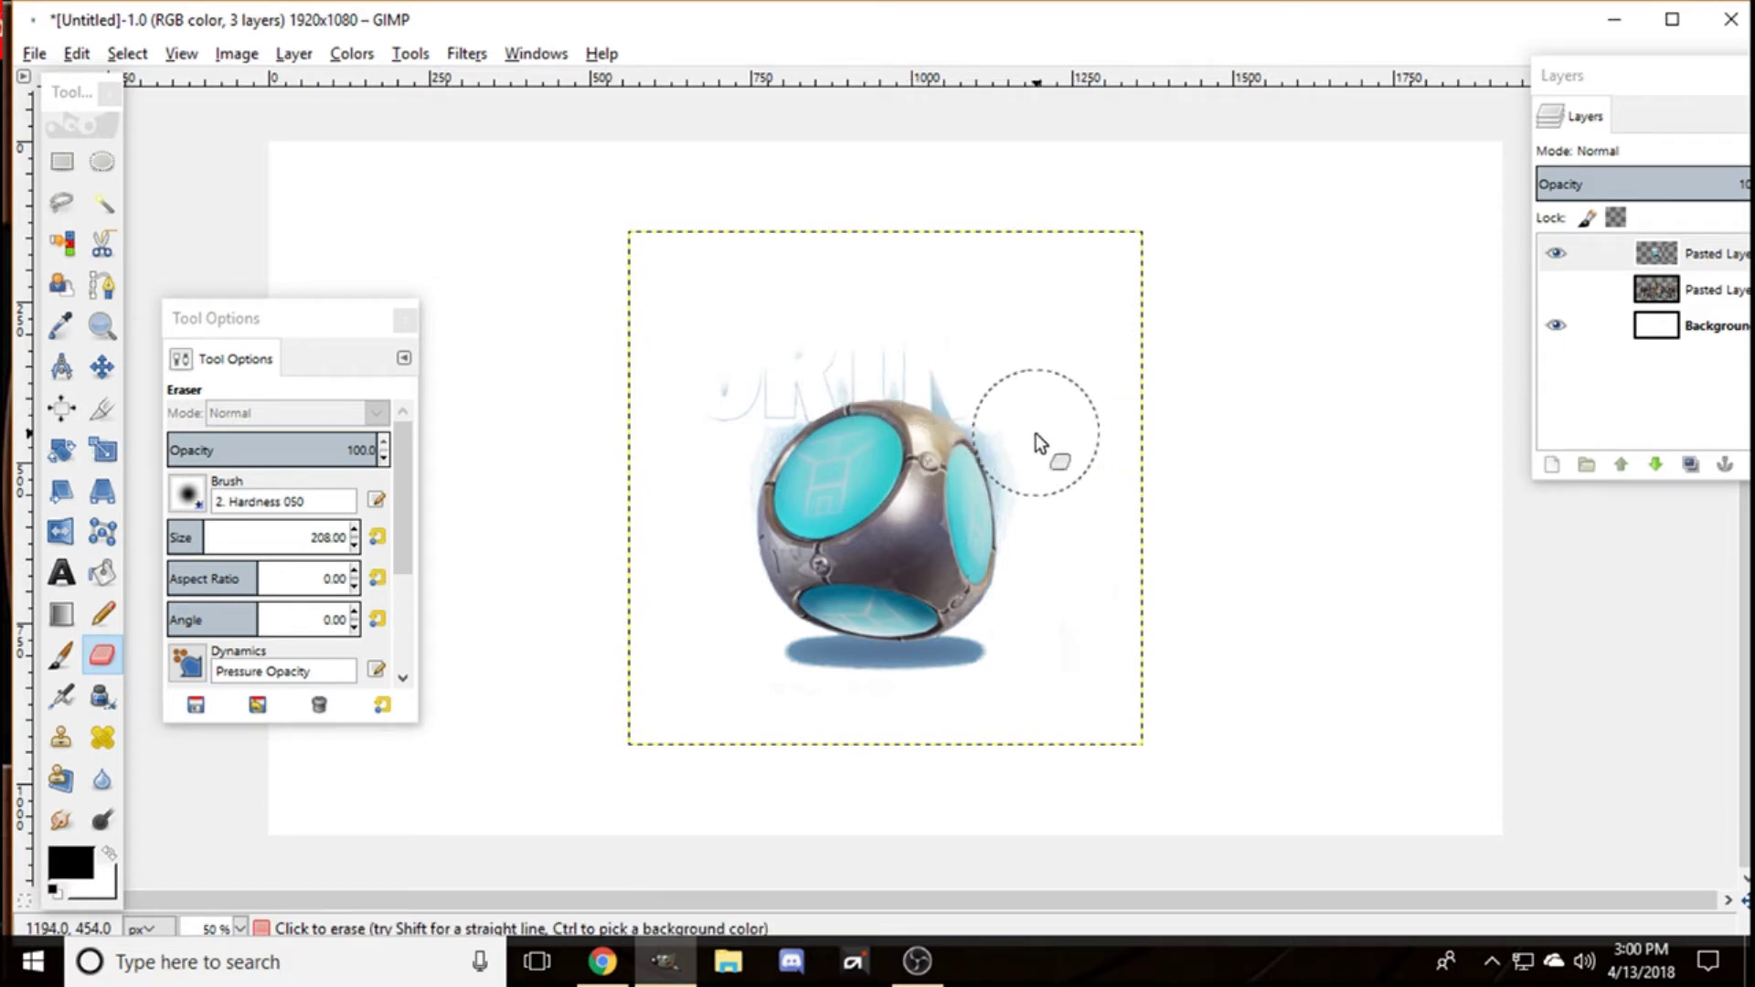
pyautogui.click(354, 547)
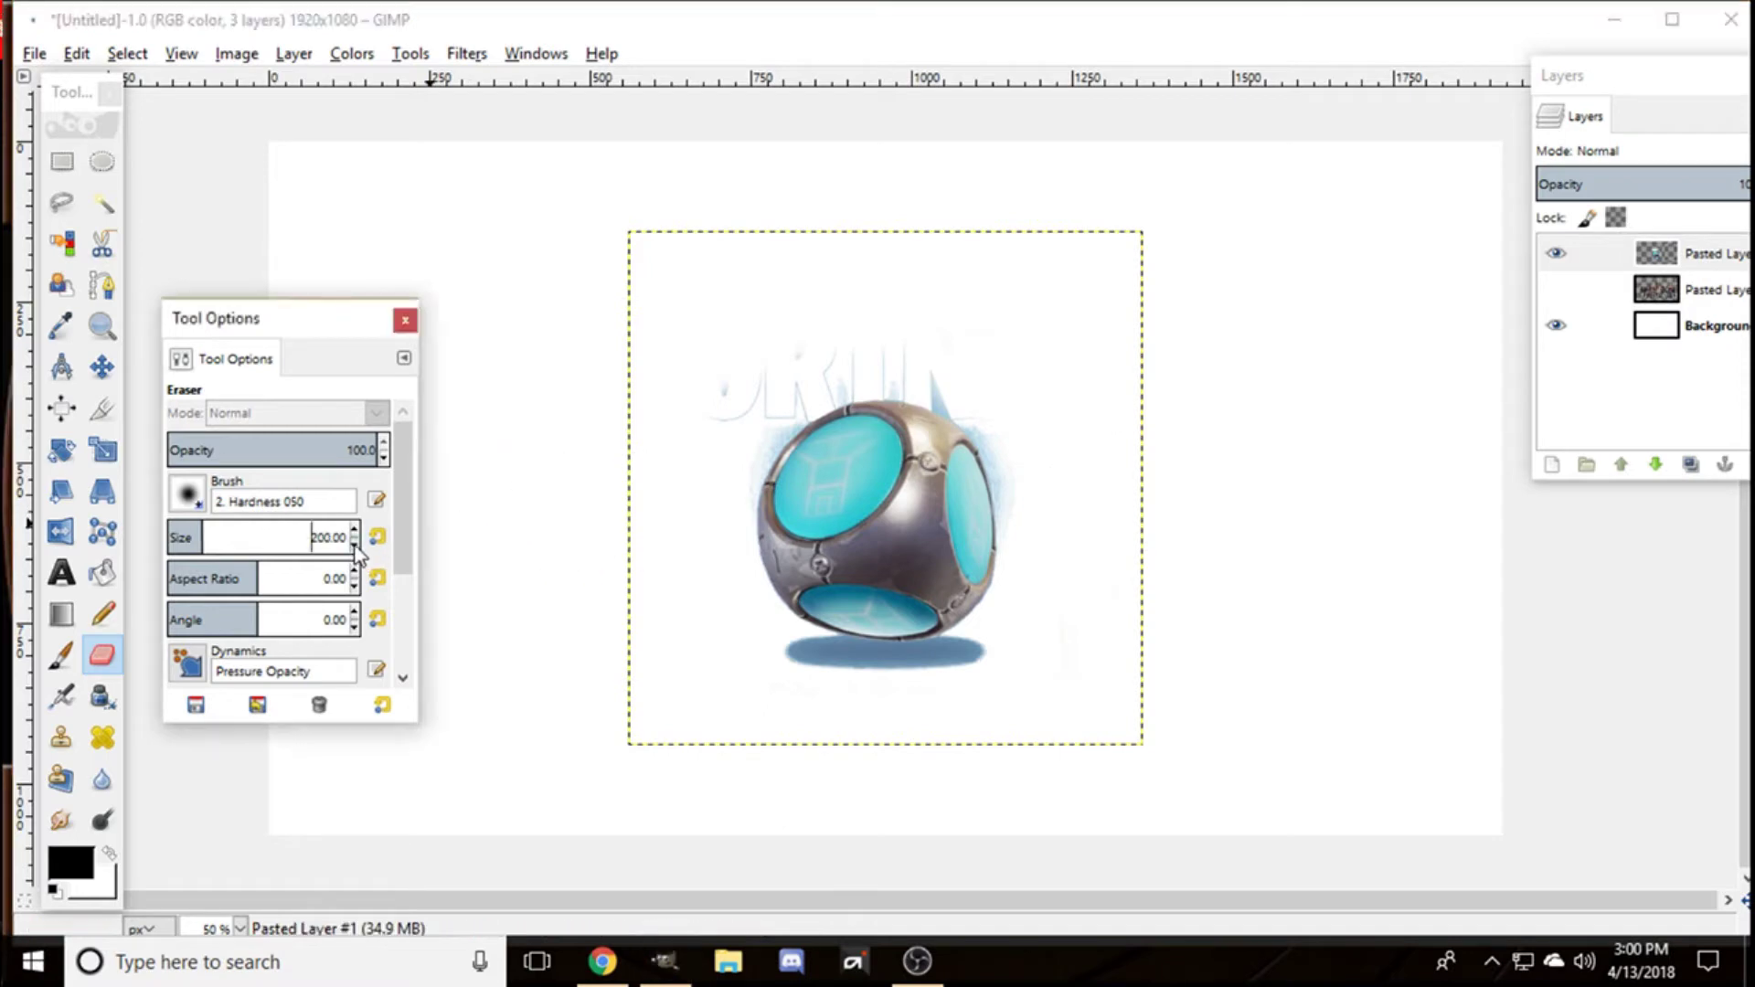
pyautogui.click(355, 546)
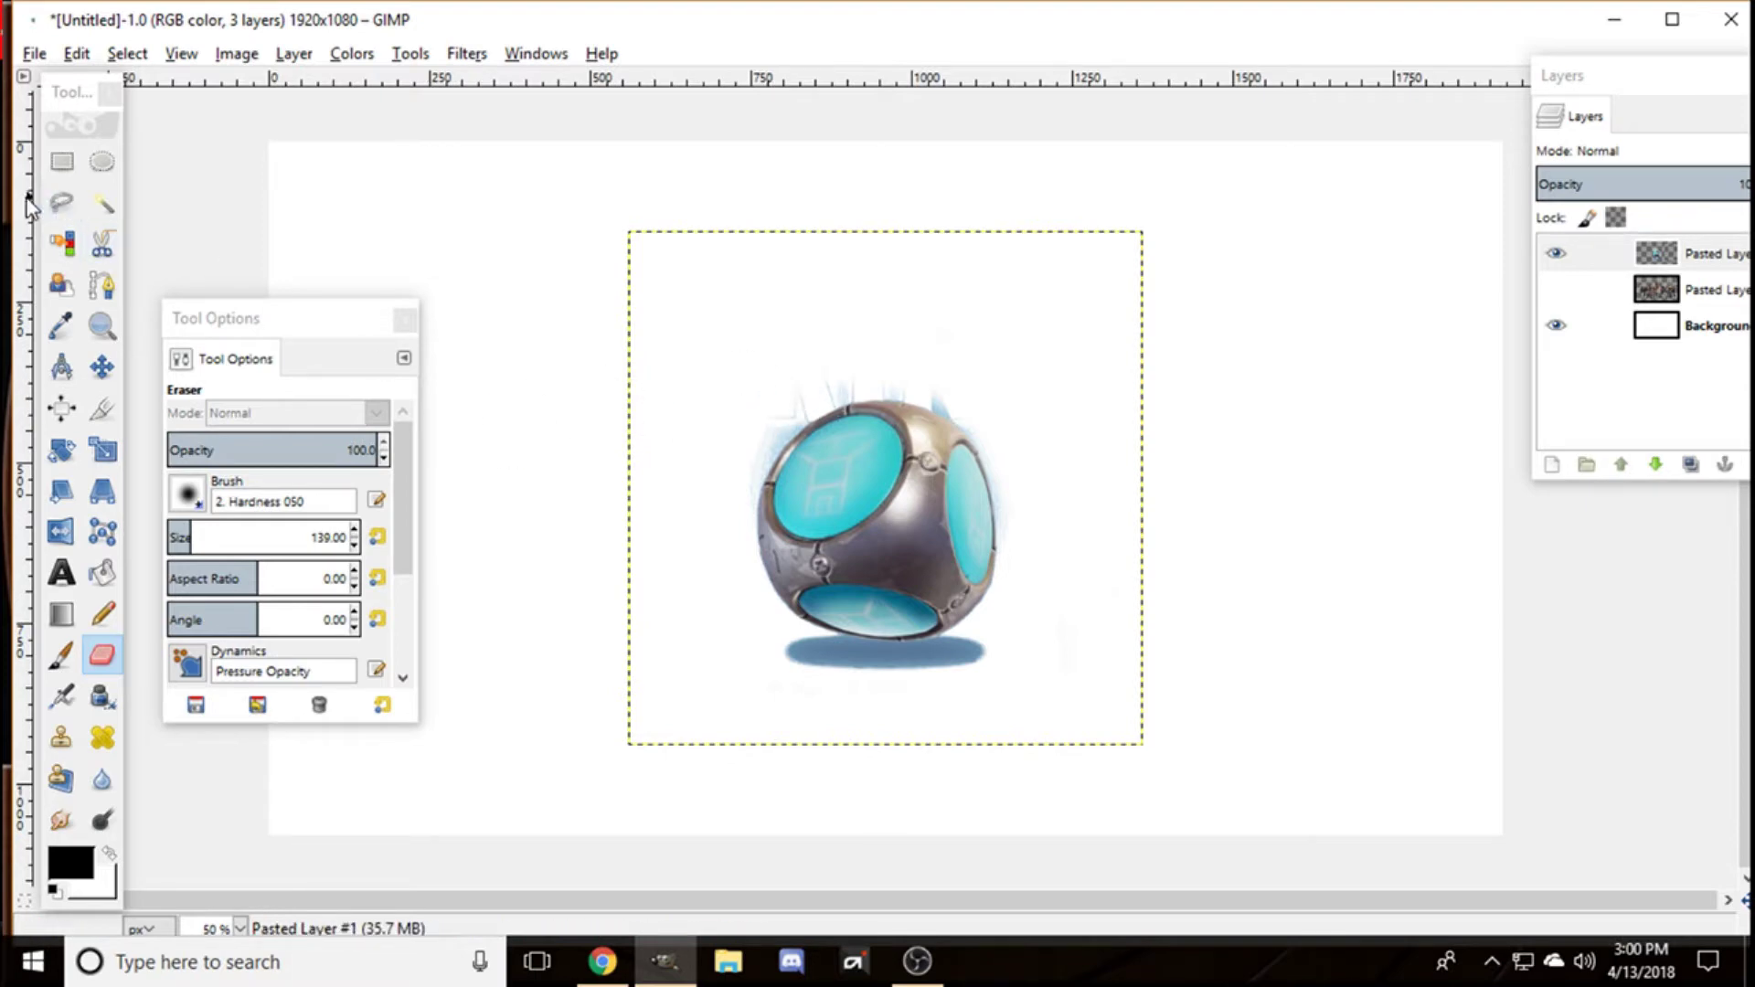
# Step: Draw a freehand loop above the ball with Free Select and dismiss the selection
pyautogui.click(61, 202)
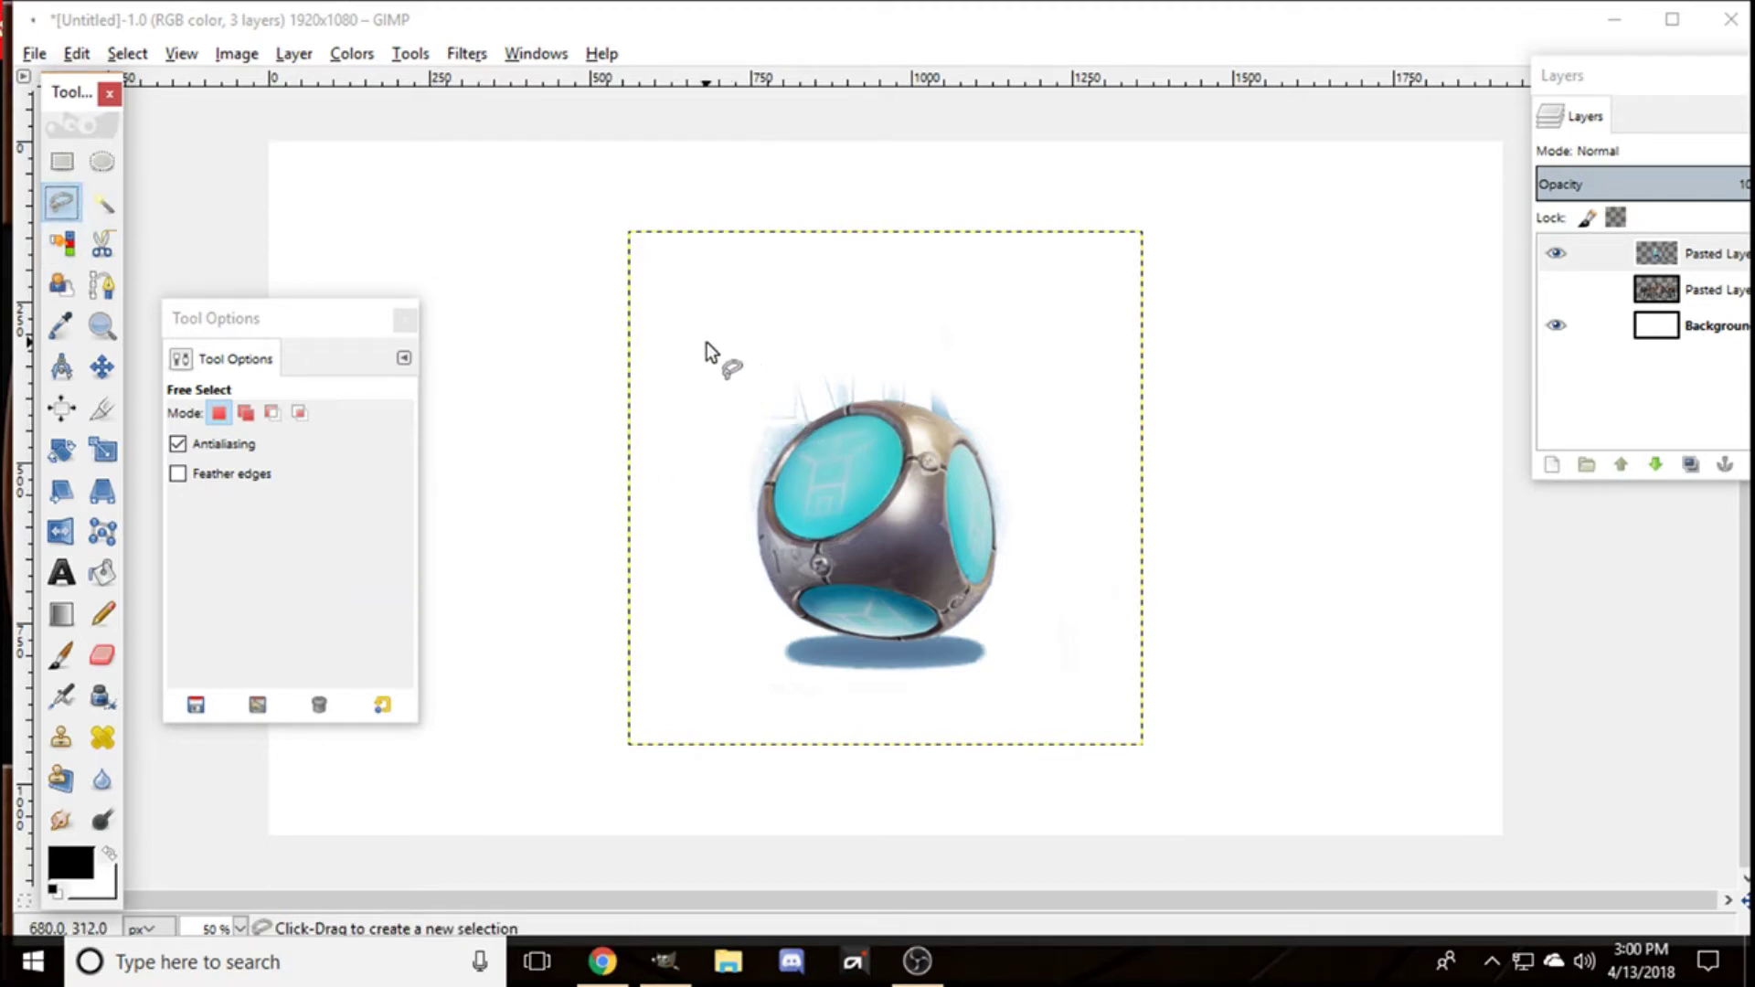
pyautogui.moveTo(752, 285)
pyautogui.mouseDown()
pyautogui.moveTo(885, 390)
pyautogui.moveTo(954, 225)
pyautogui.moveTo(859, 261)
pyautogui.moveTo(866, 335)
pyautogui.moveTo(901, 294)
pyautogui.moveTo(855, 271)
pyautogui.mouseUp()
pyautogui.click(748, 285)
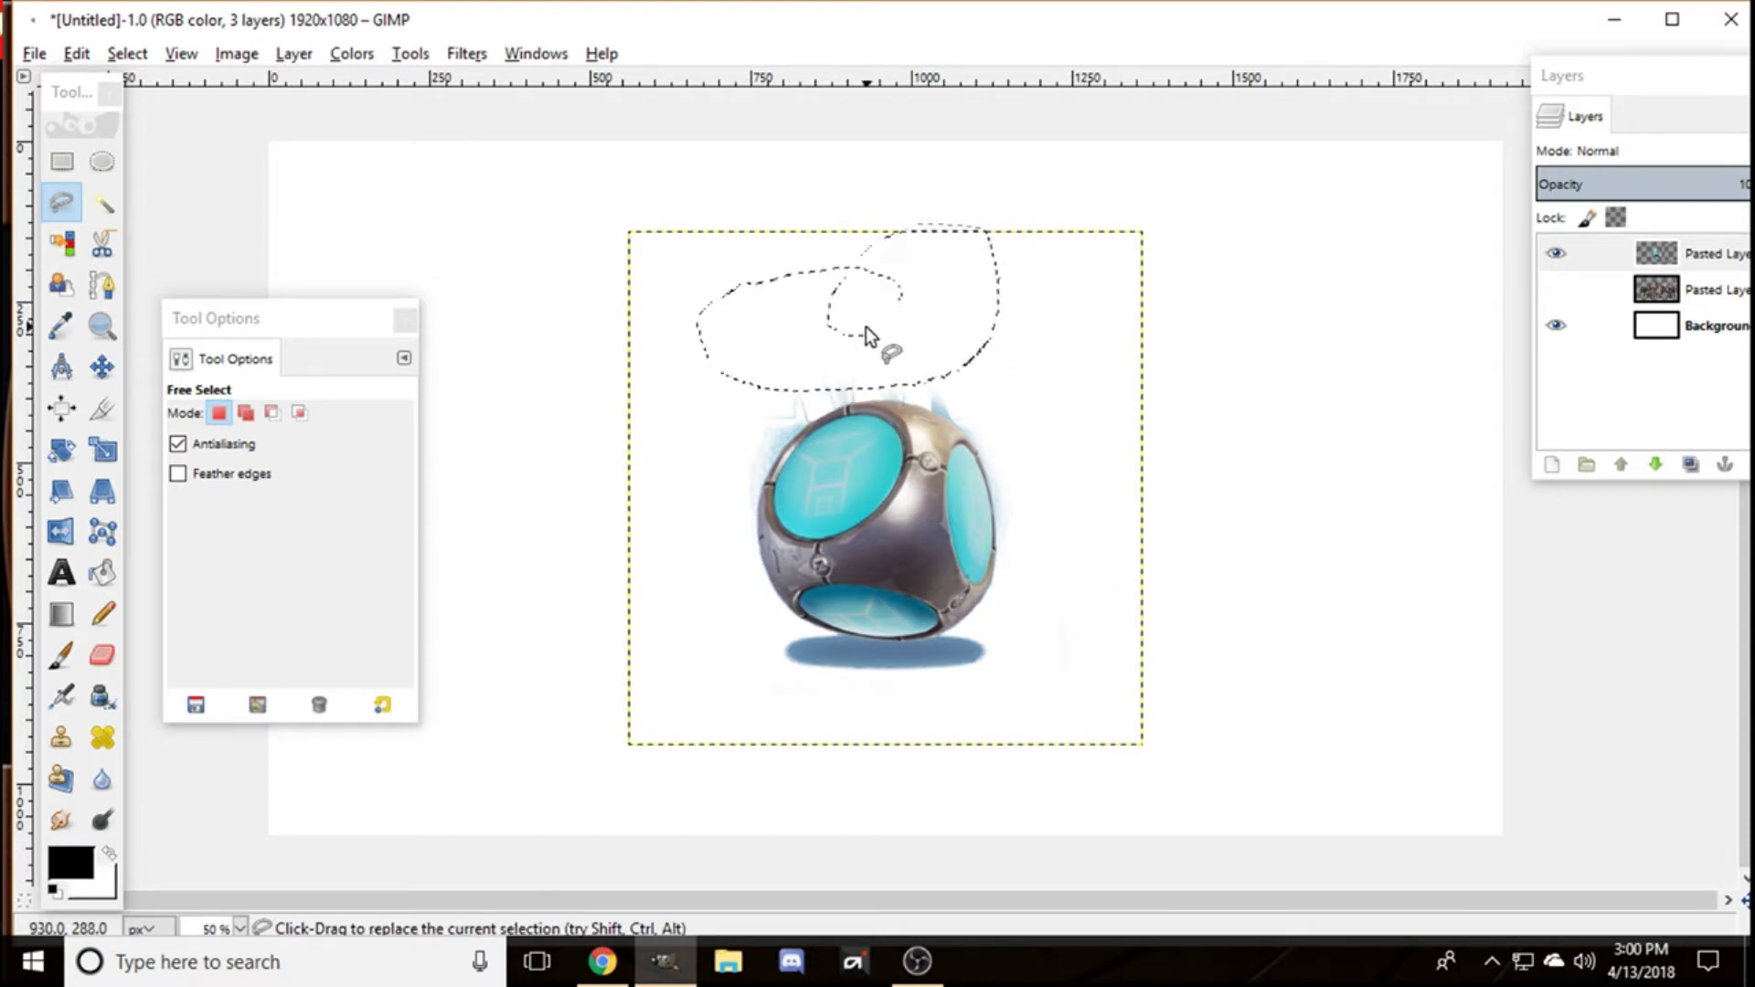
pyautogui.click(120, 55)
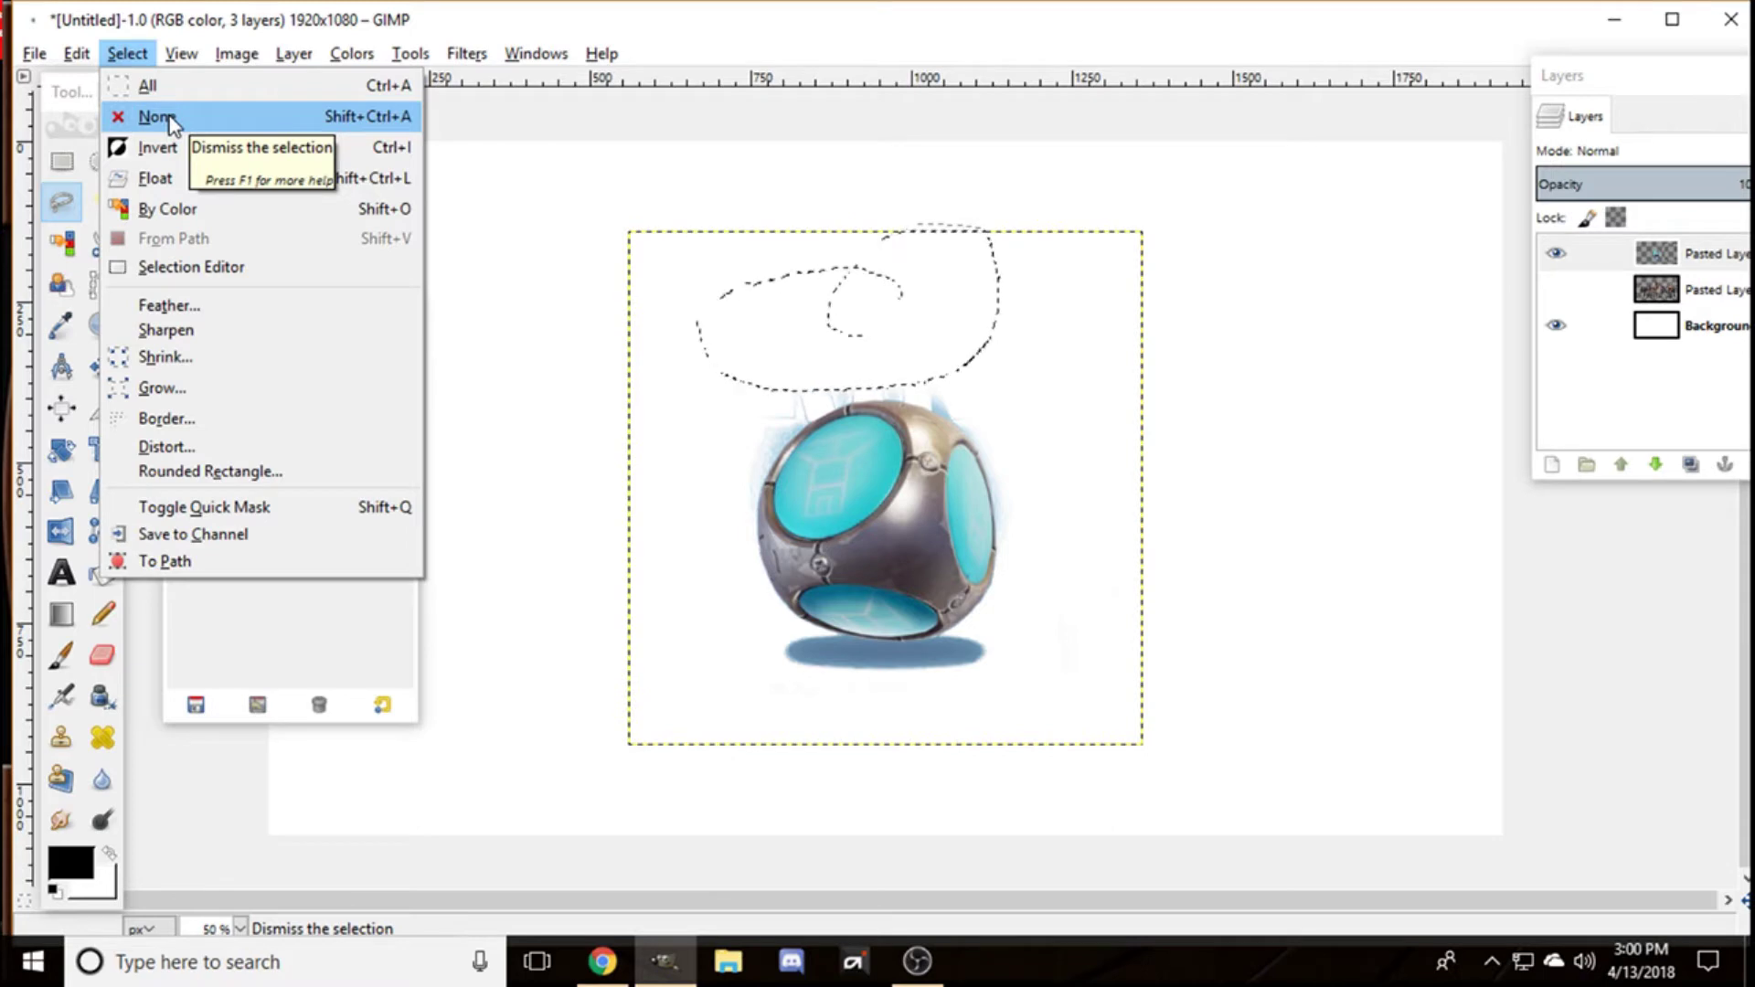
pyautogui.click(169, 119)
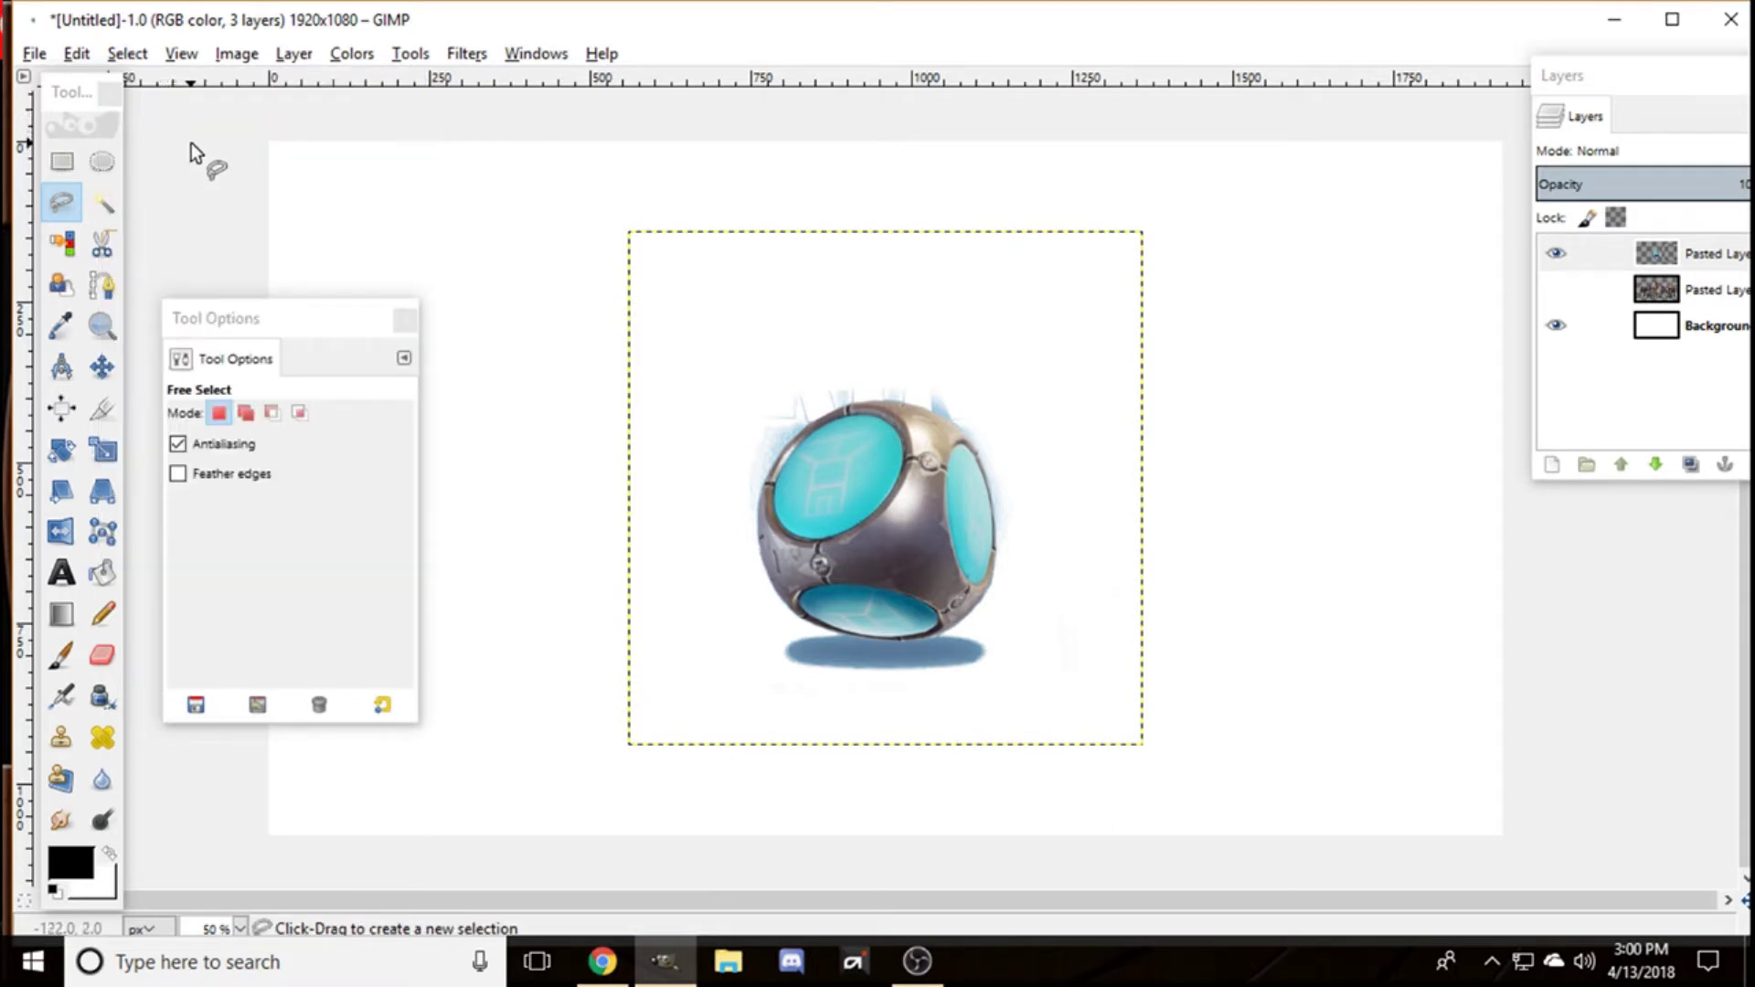
pyautogui.moveTo(618, 238); pyautogui.dragTo(622, 236)
pyautogui.click(568, 270)
pyautogui.moveTo(782, 360)
pyautogui.mouseDown()
pyautogui.moveTo(759, 389)
pyautogui.moveTo(834, 375)
pyautogui.moveTo(785, 366)
pyautogui.mouseUp()
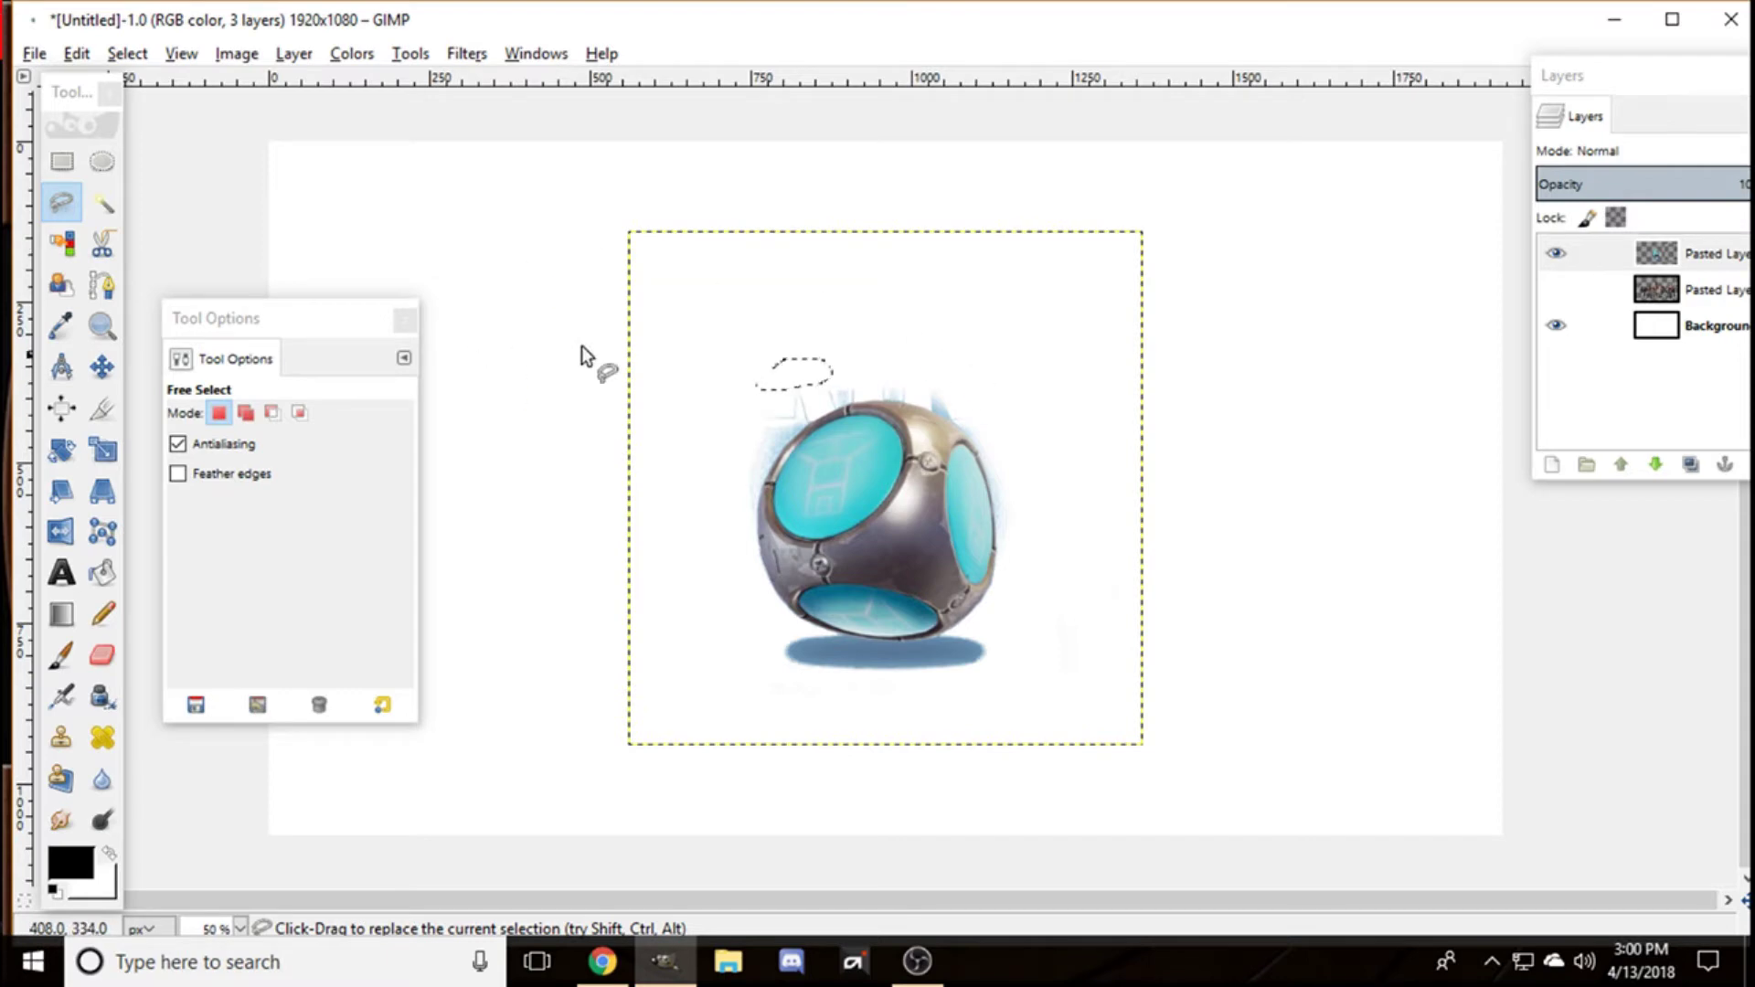
# Step: Outline the leftover lettering along the ball's upper edge with a polygonal Free Select selection, delete it and clear the selection
pyautogui.click(867, 400)
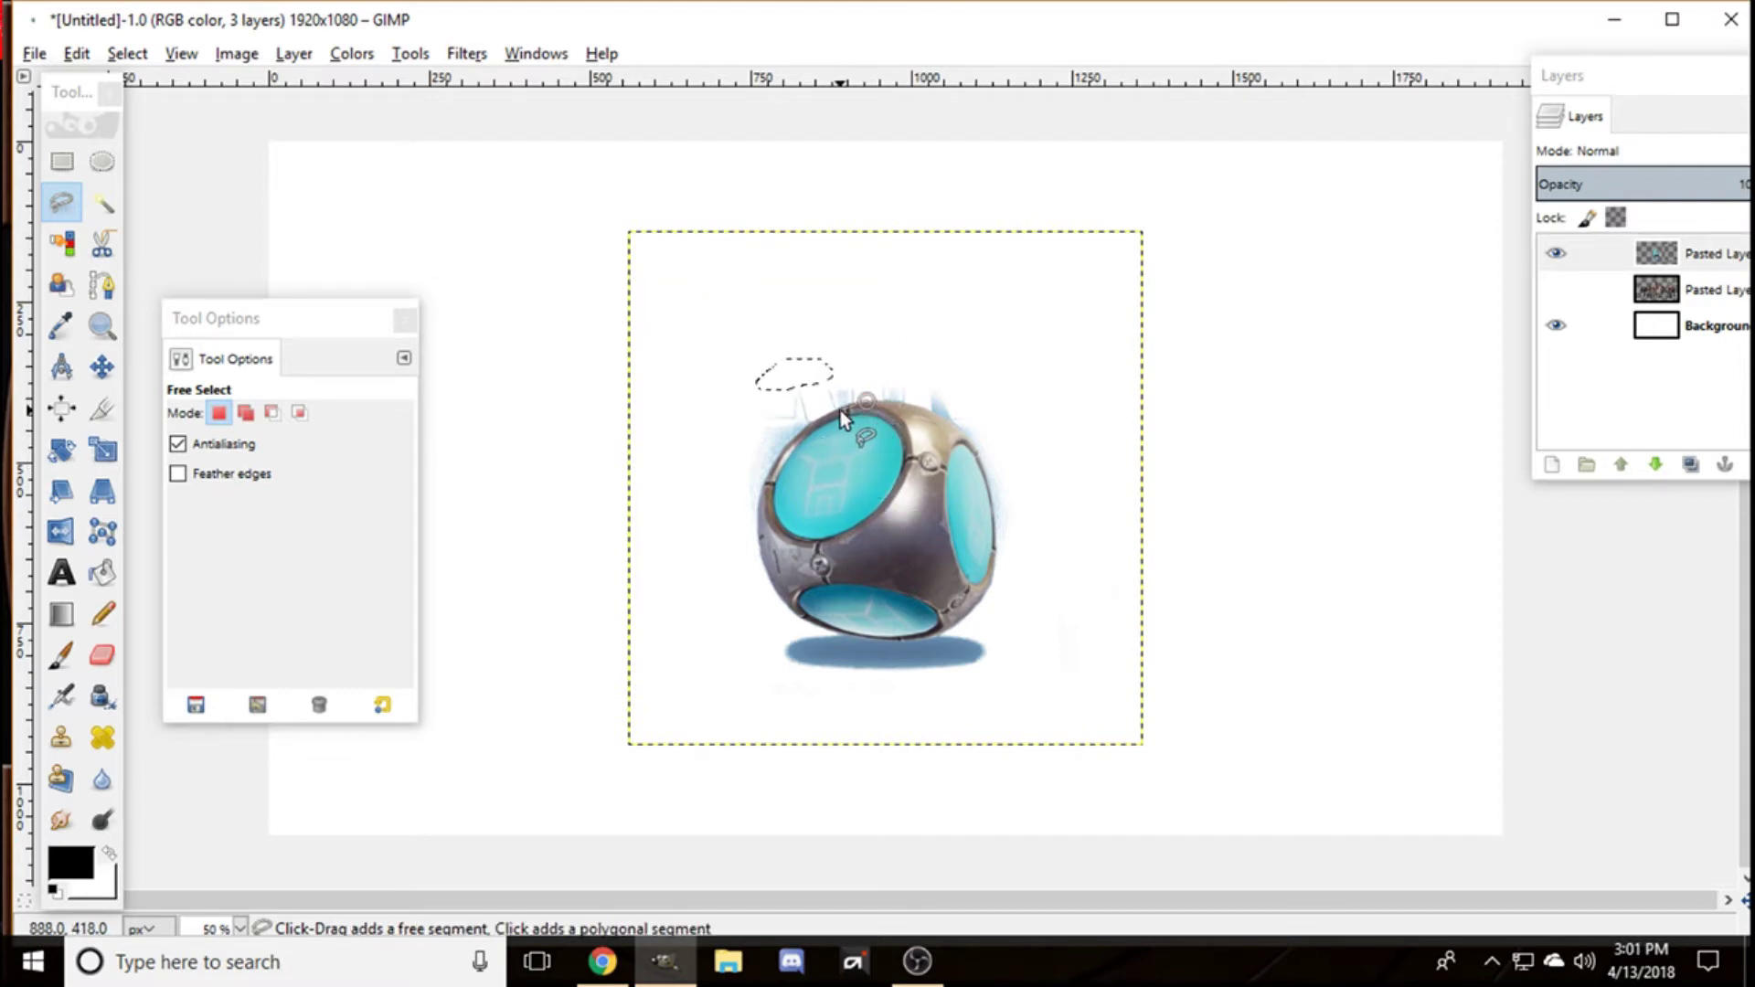
pyautogui.click(842, 407)
pyautogui.click(821, 419)
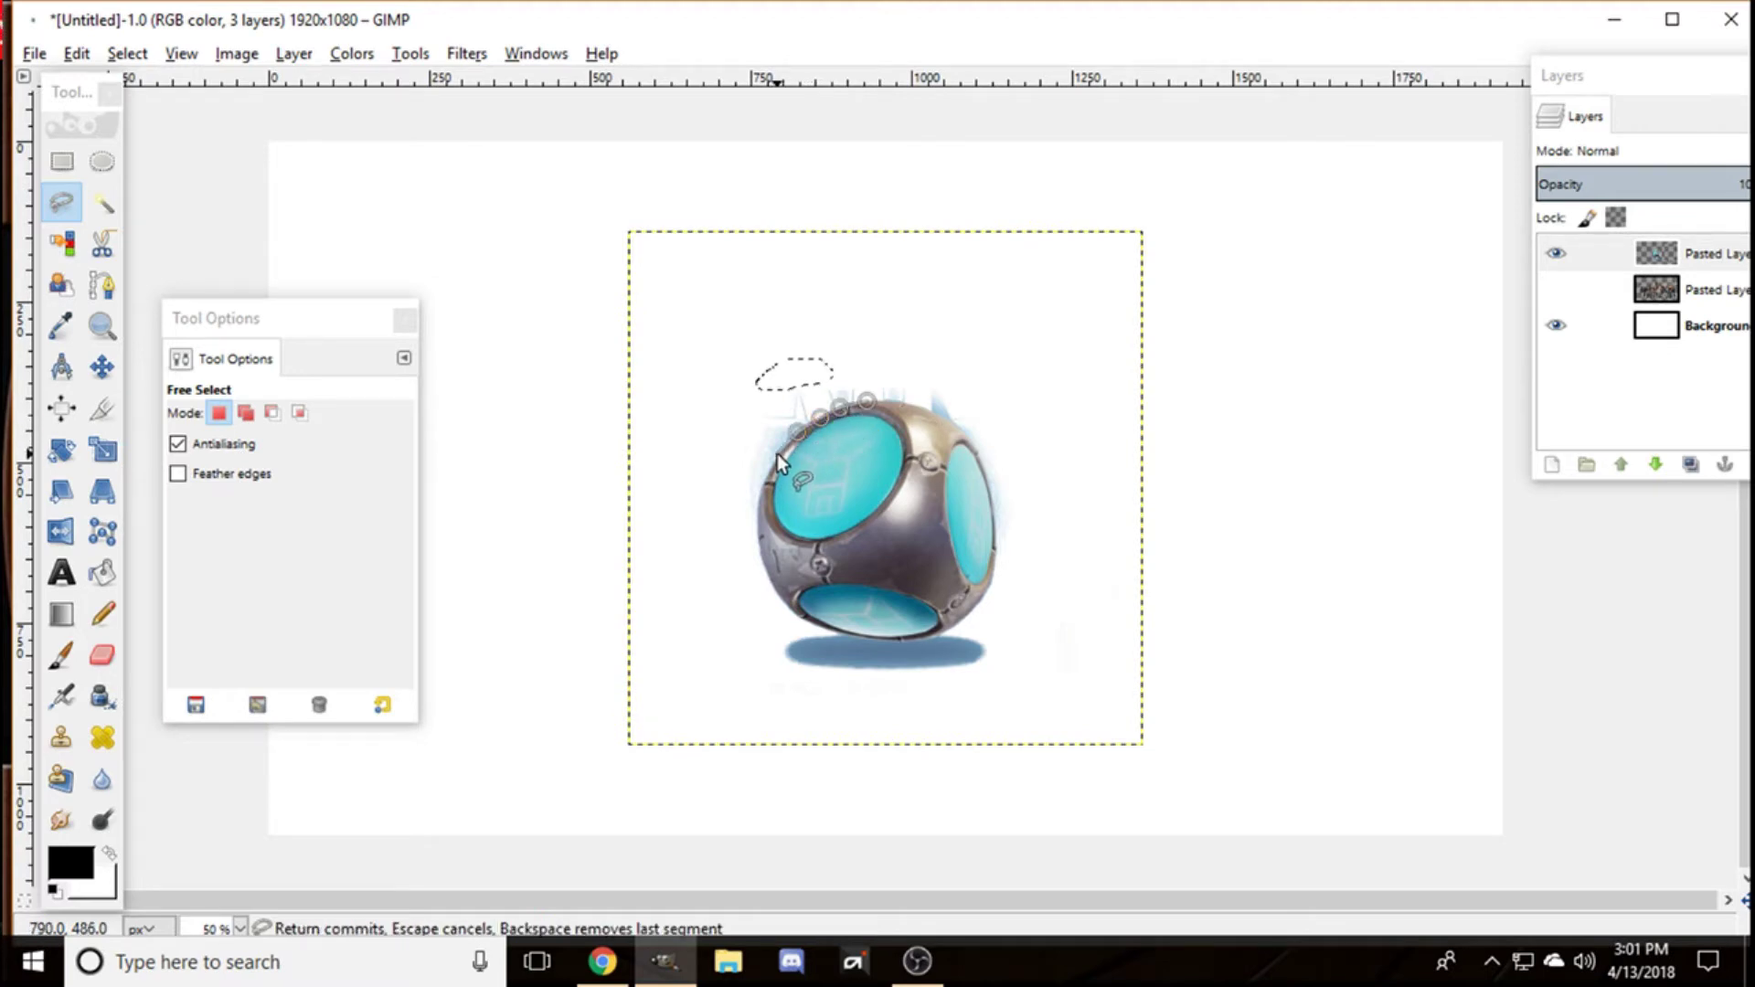
pyautogui.click(775, 459)
pyautogui.click(760, 491)
pyautogui.click(681, 509)
pyautogui.click(685, 358)
pyautogui.click(831, 273)
pyautogui.click(907, 269)
pyautogui.click(1031, 413)
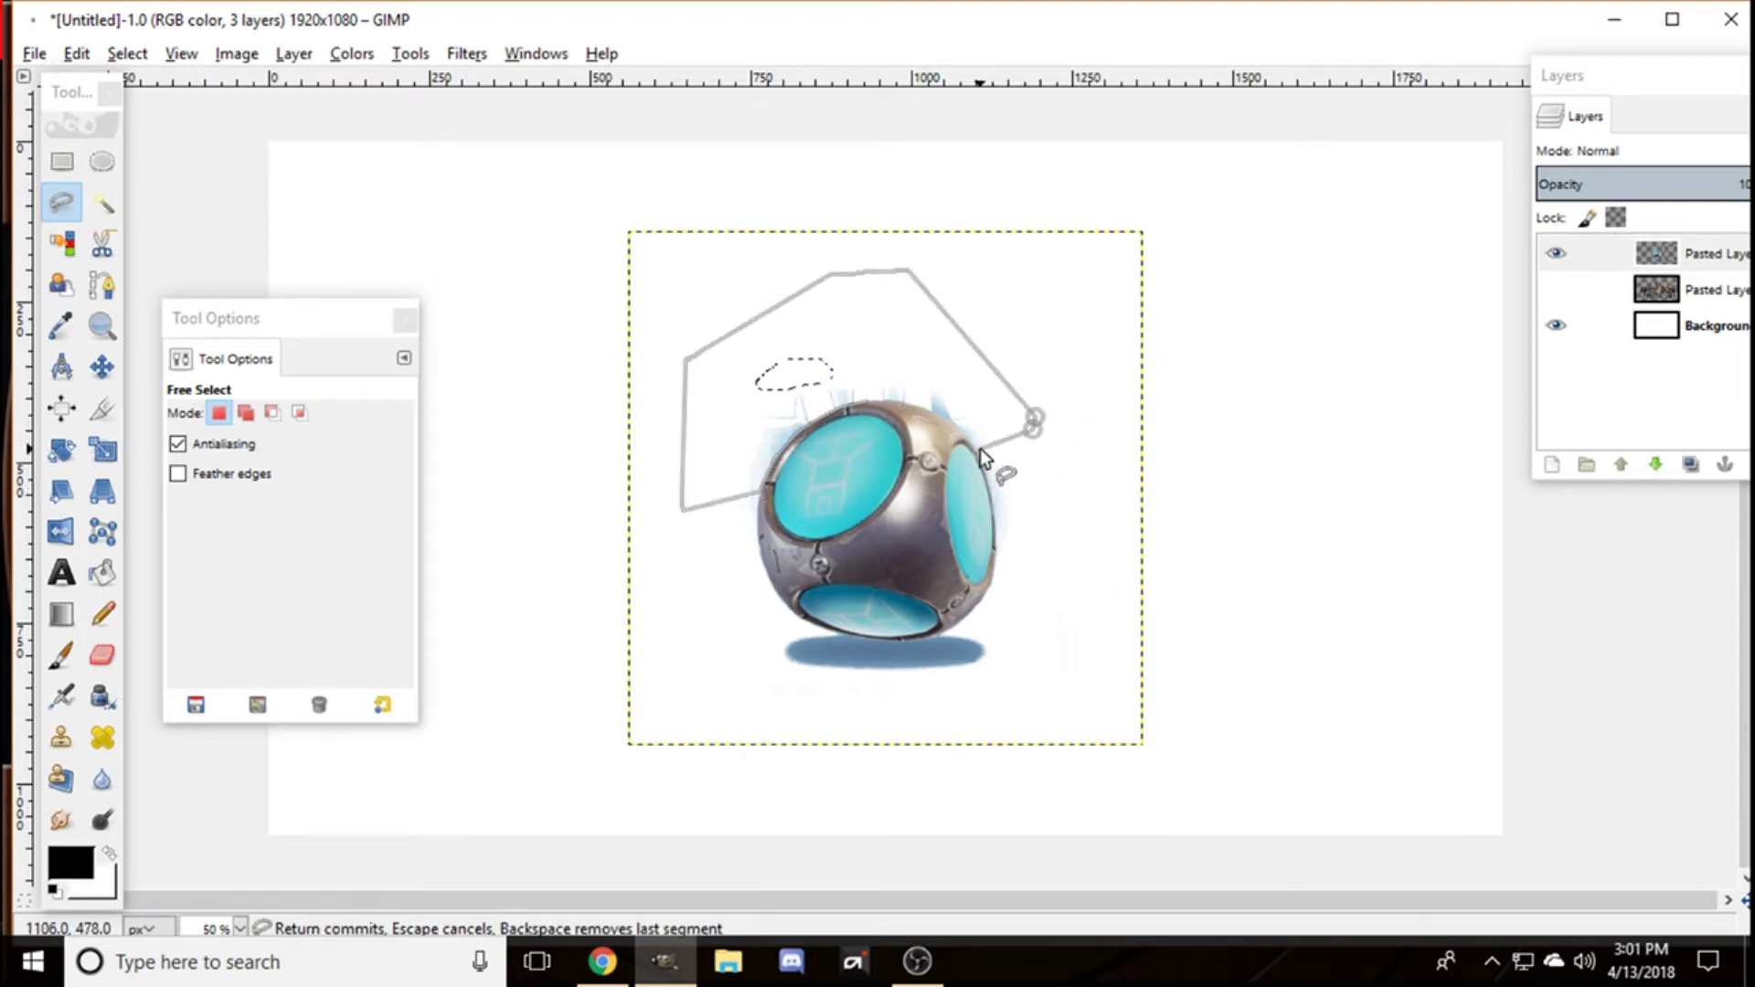
pyautogui.click(978, 447)
pyautogui.click(950, 424)
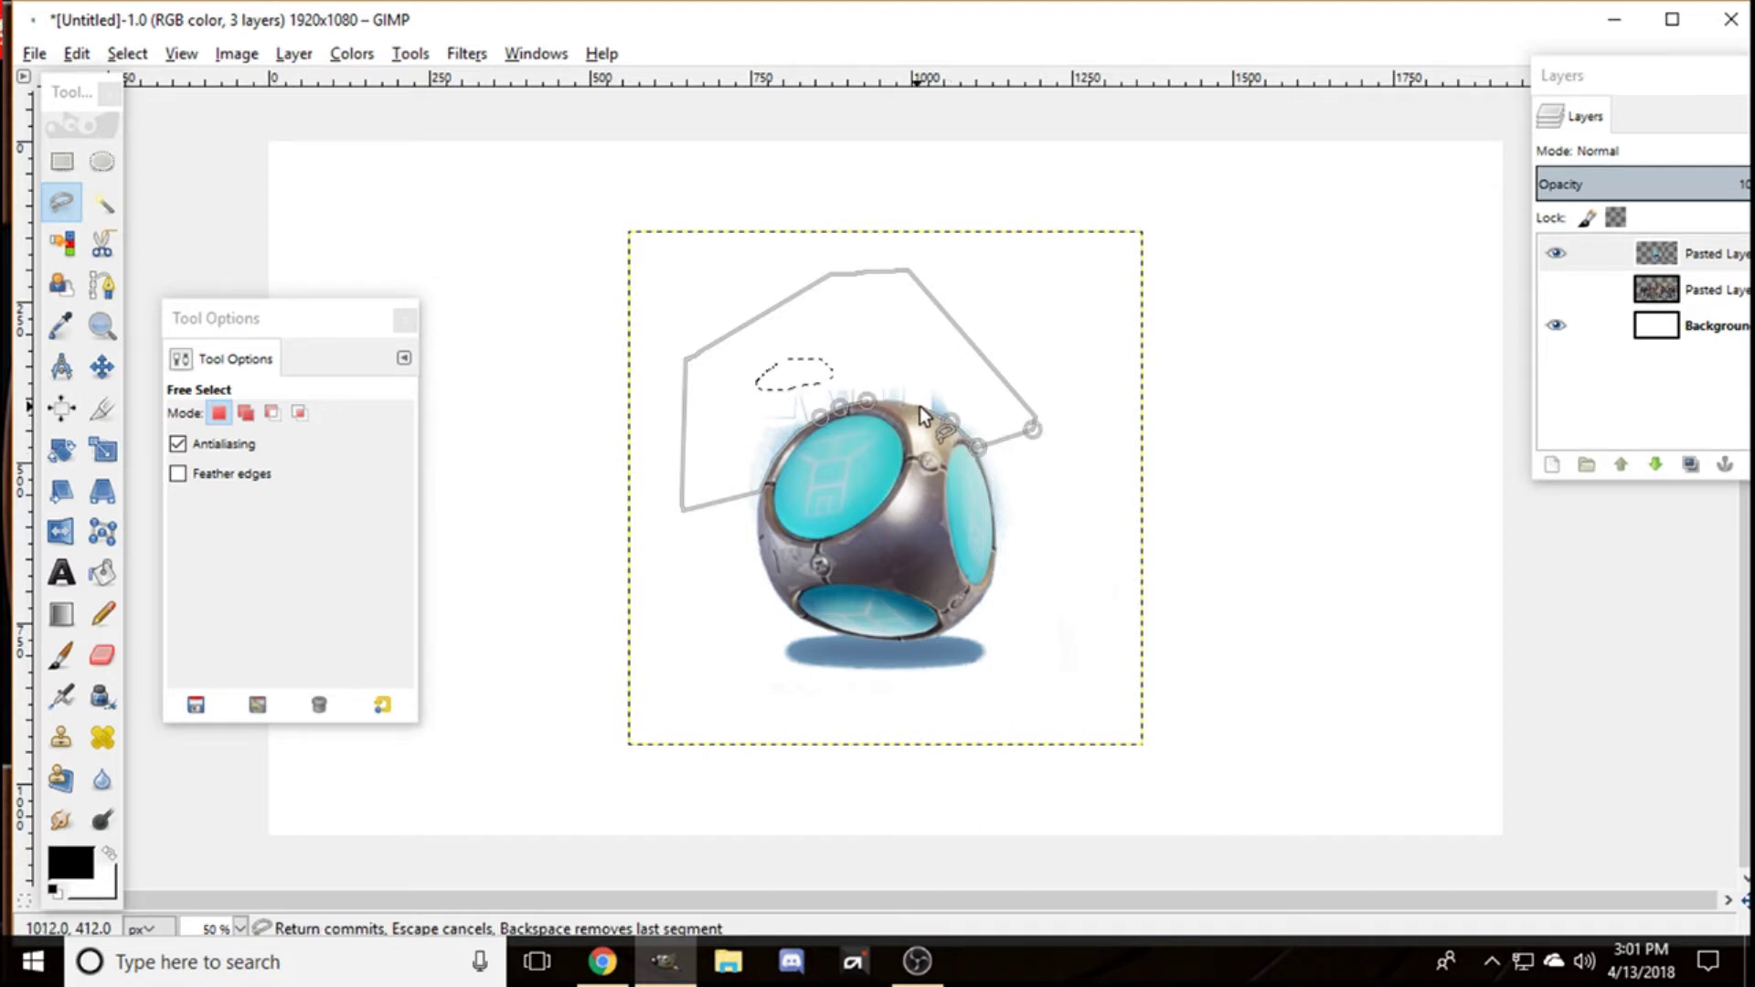
pyautogui.click(922, 404)
pyautogui.click(894, 403)
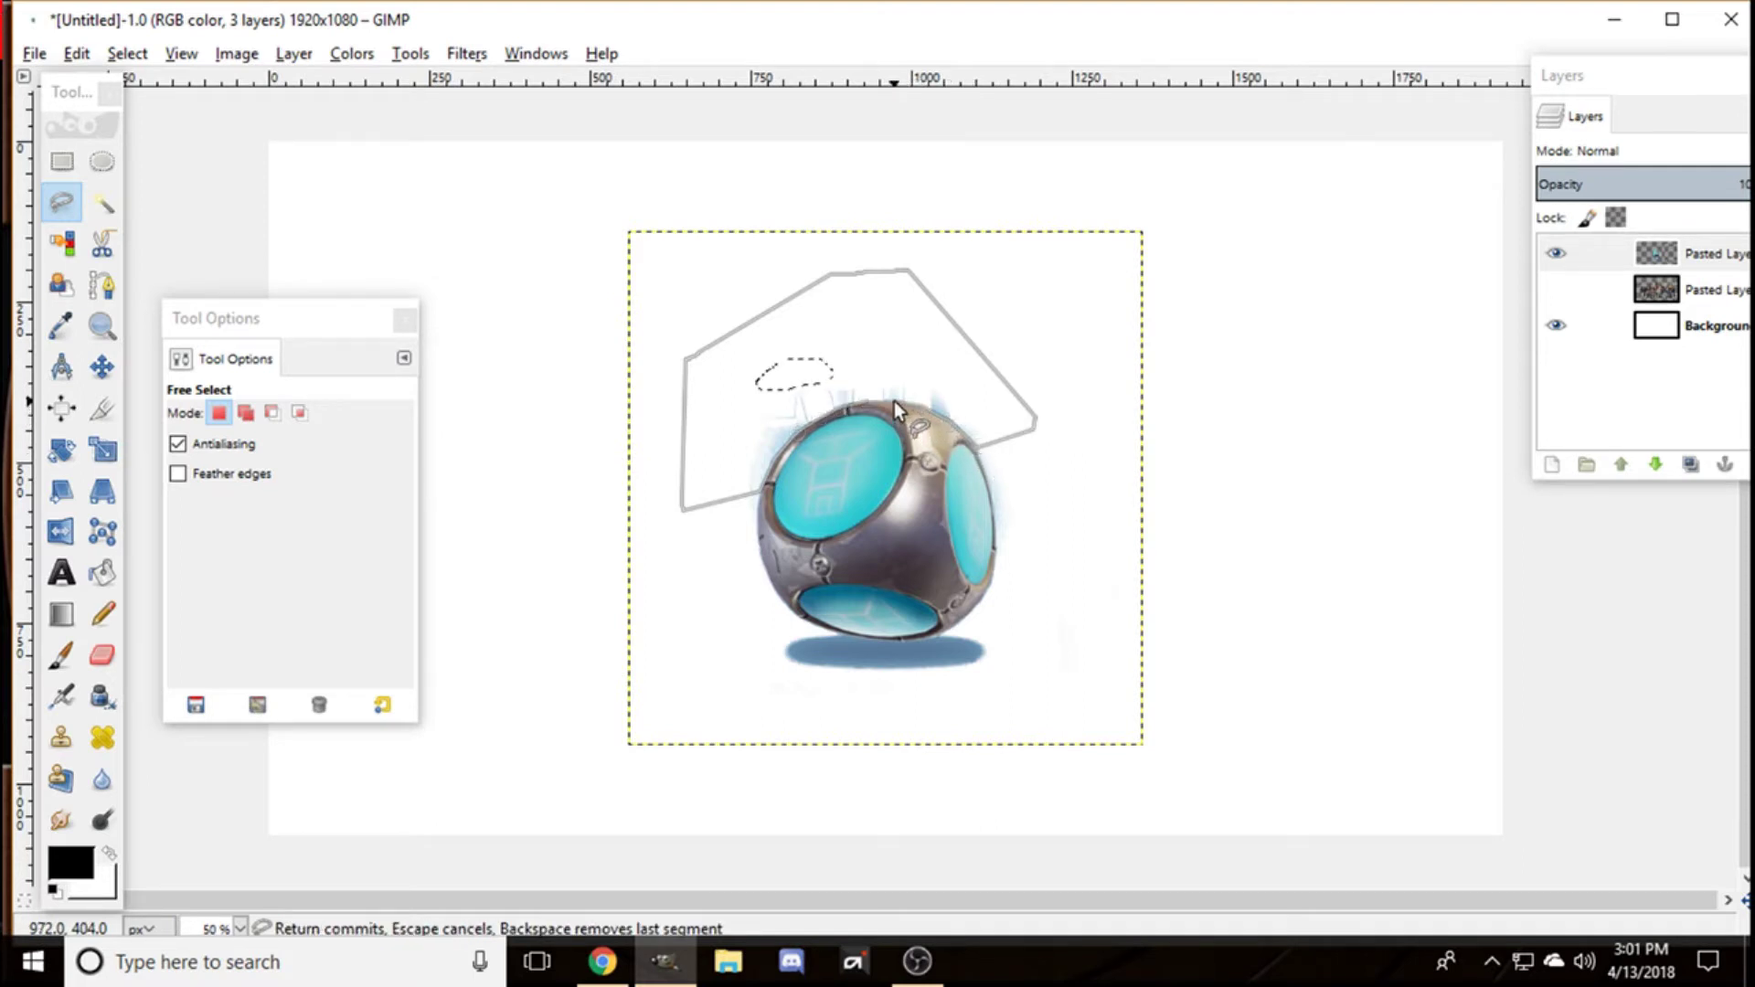
pyautogui.click(874, 404)
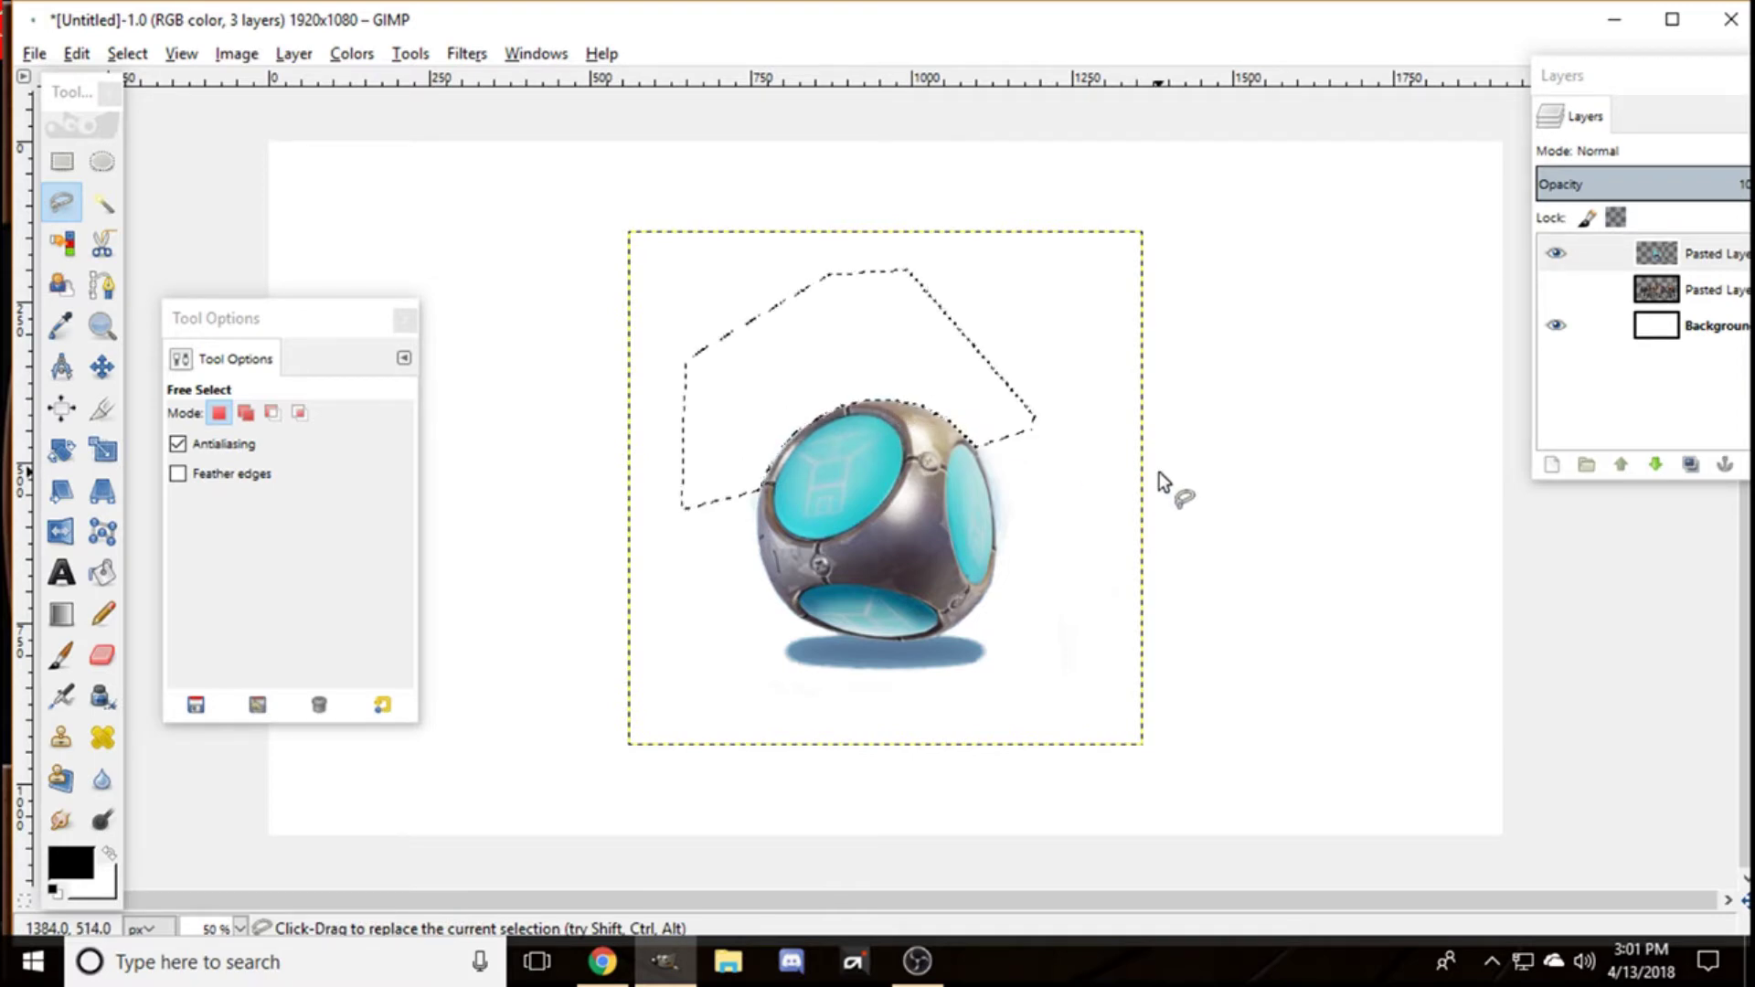
pyautogui.click(127, 53)
pyautogui.click(170, 111)
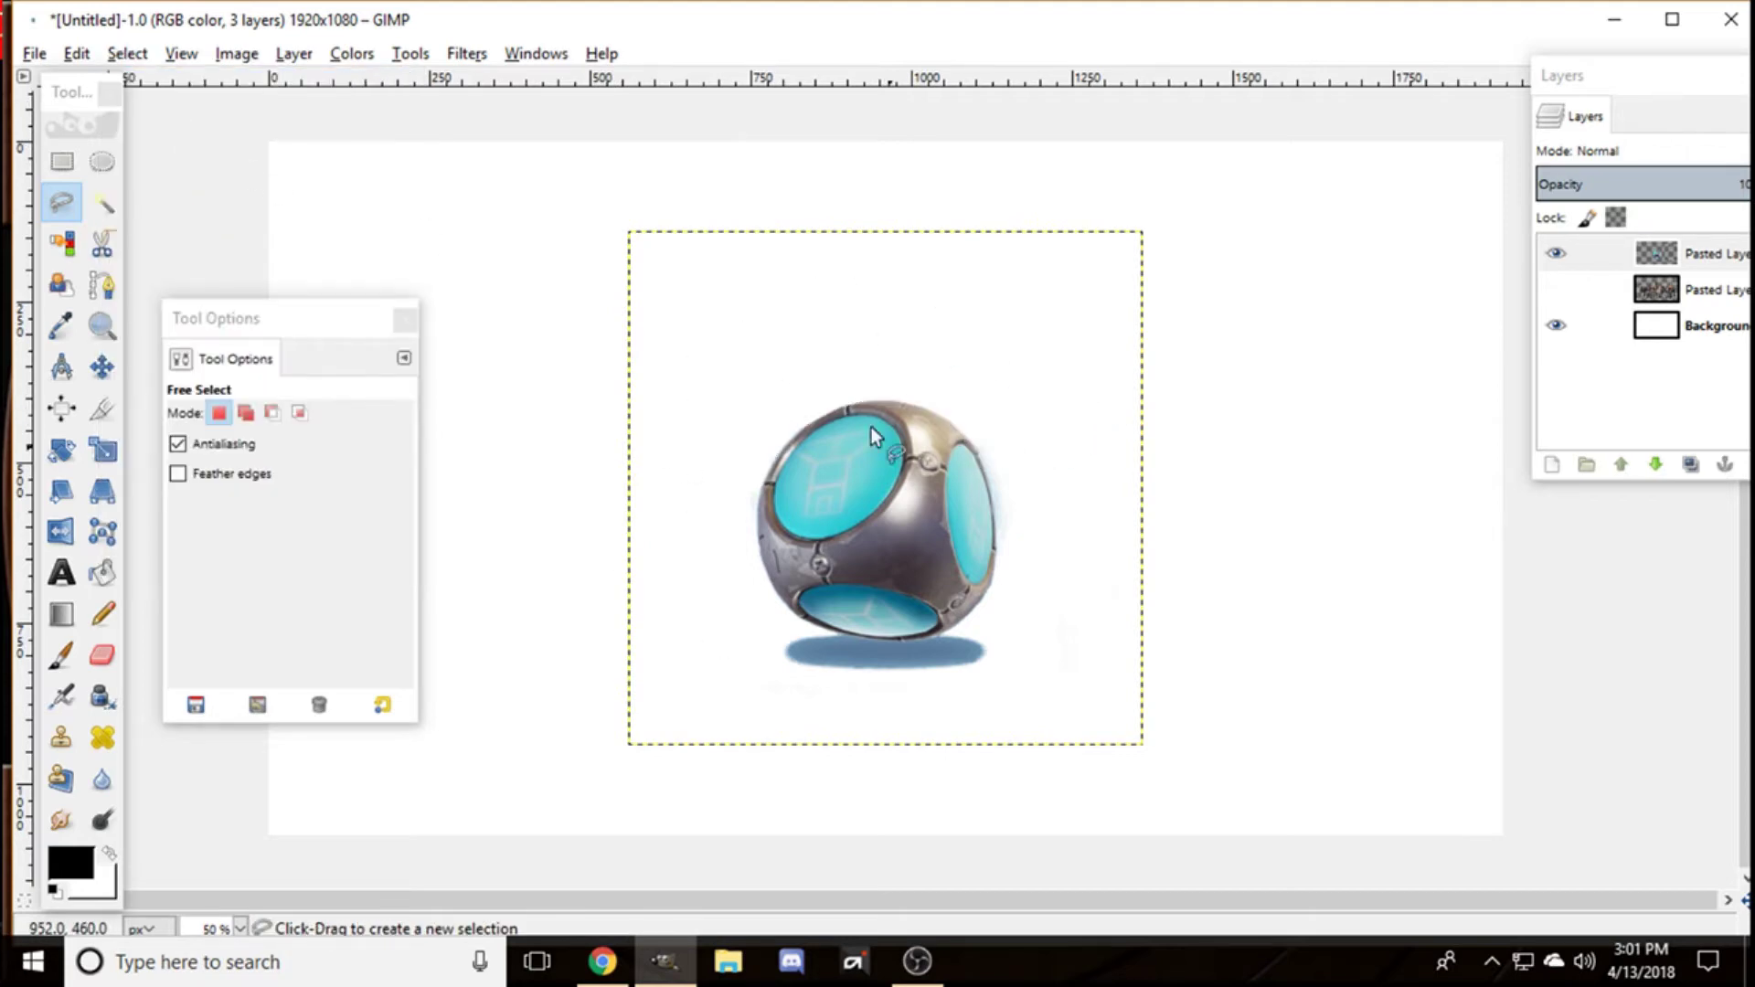
# Step: Erase the remaining haze around the ball and fade the shadow beneath it with the Eraser opacity lowered to 47
pyautogui.click(101, 654)
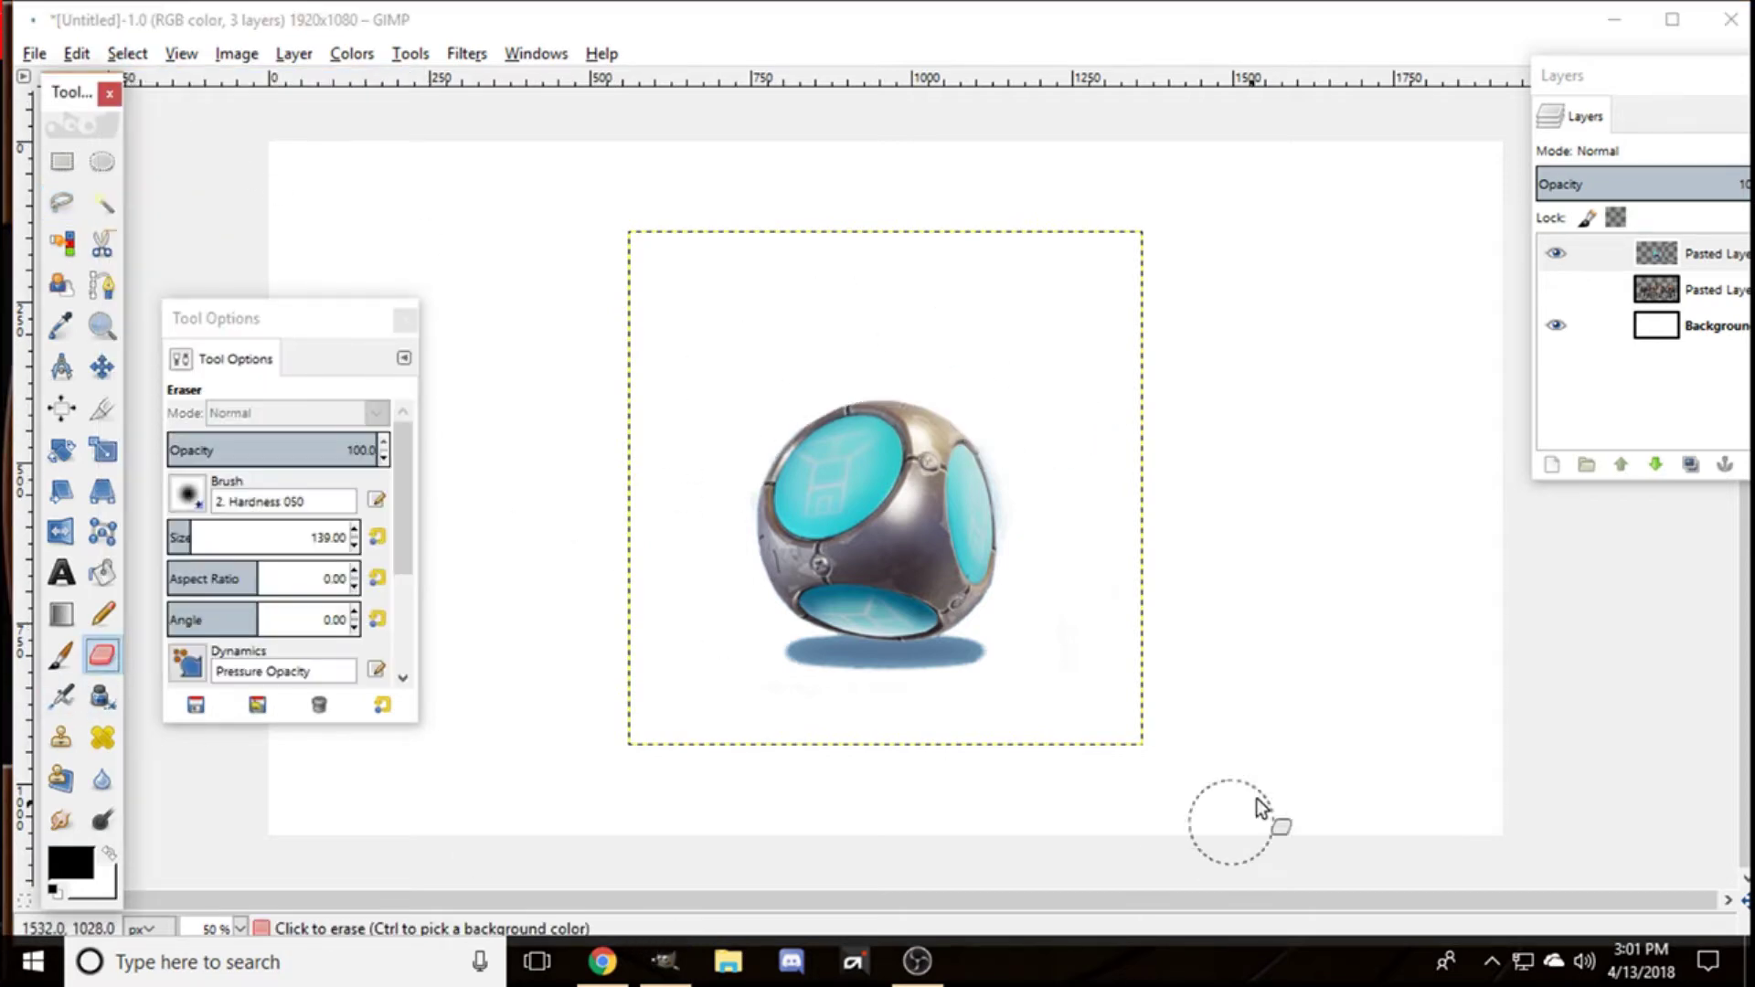
pyautogui.click(1033, 509)
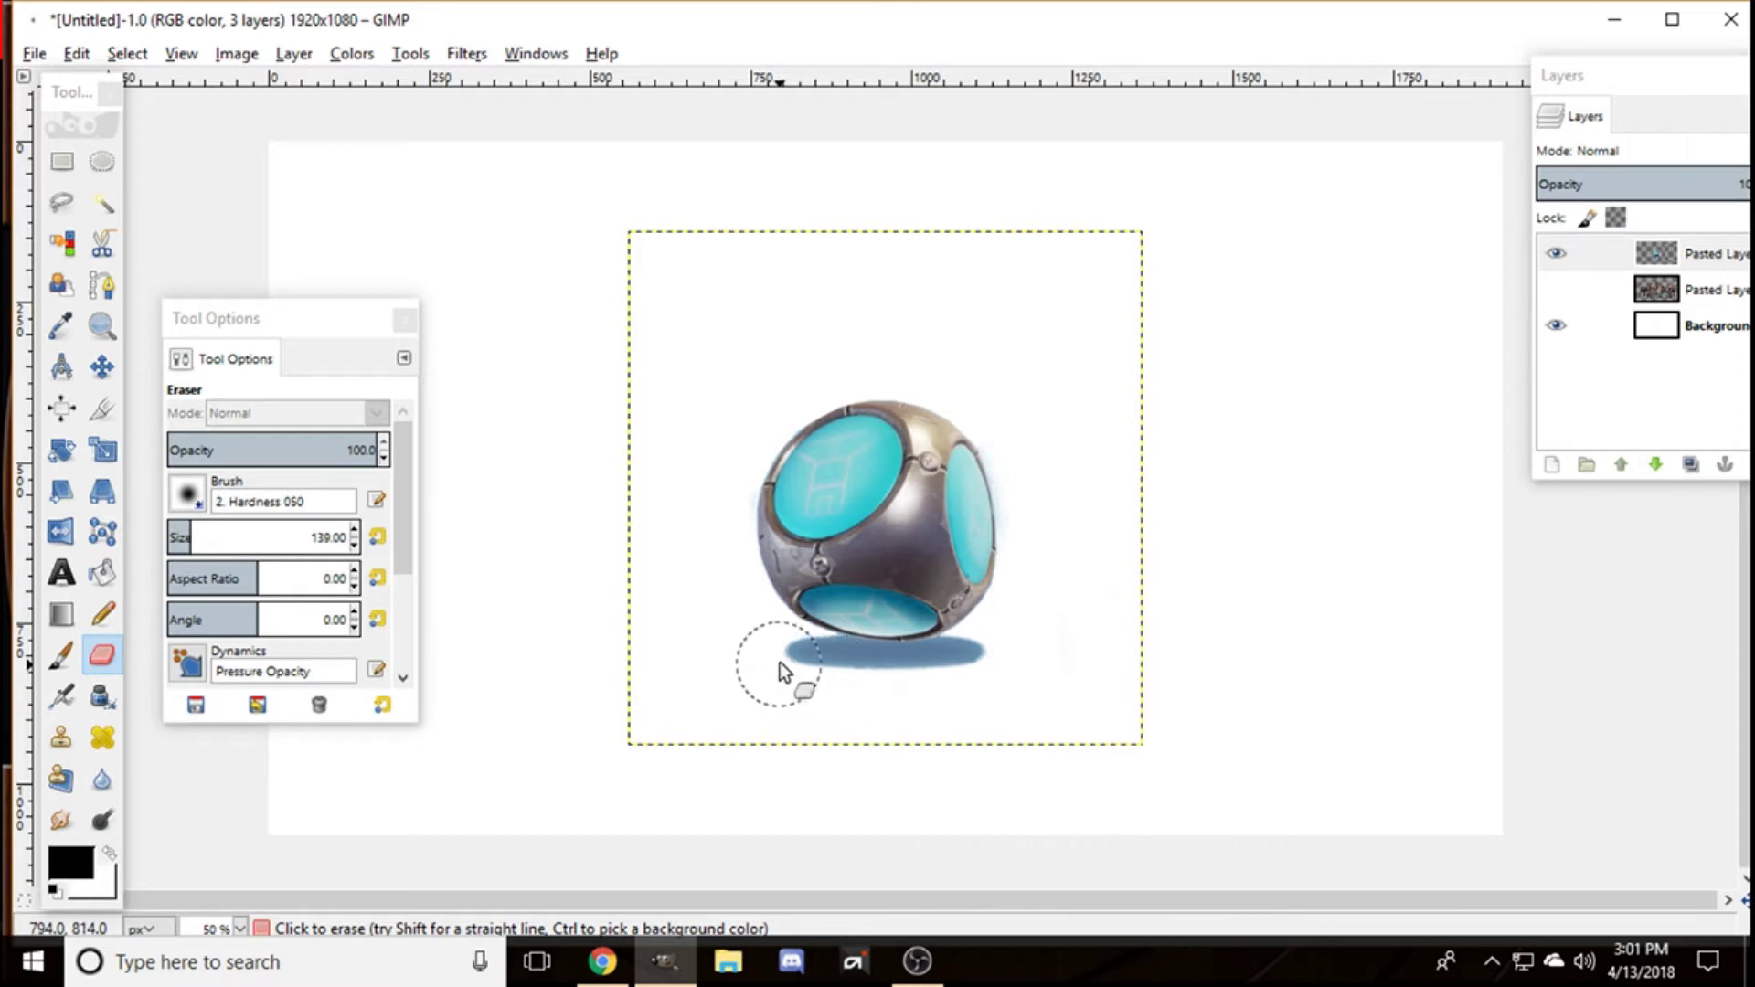
pyautogui.click(370, 450)
pyautogui.write('75')
pyautogui.press('Return')
pyautogui.click(384, 457)
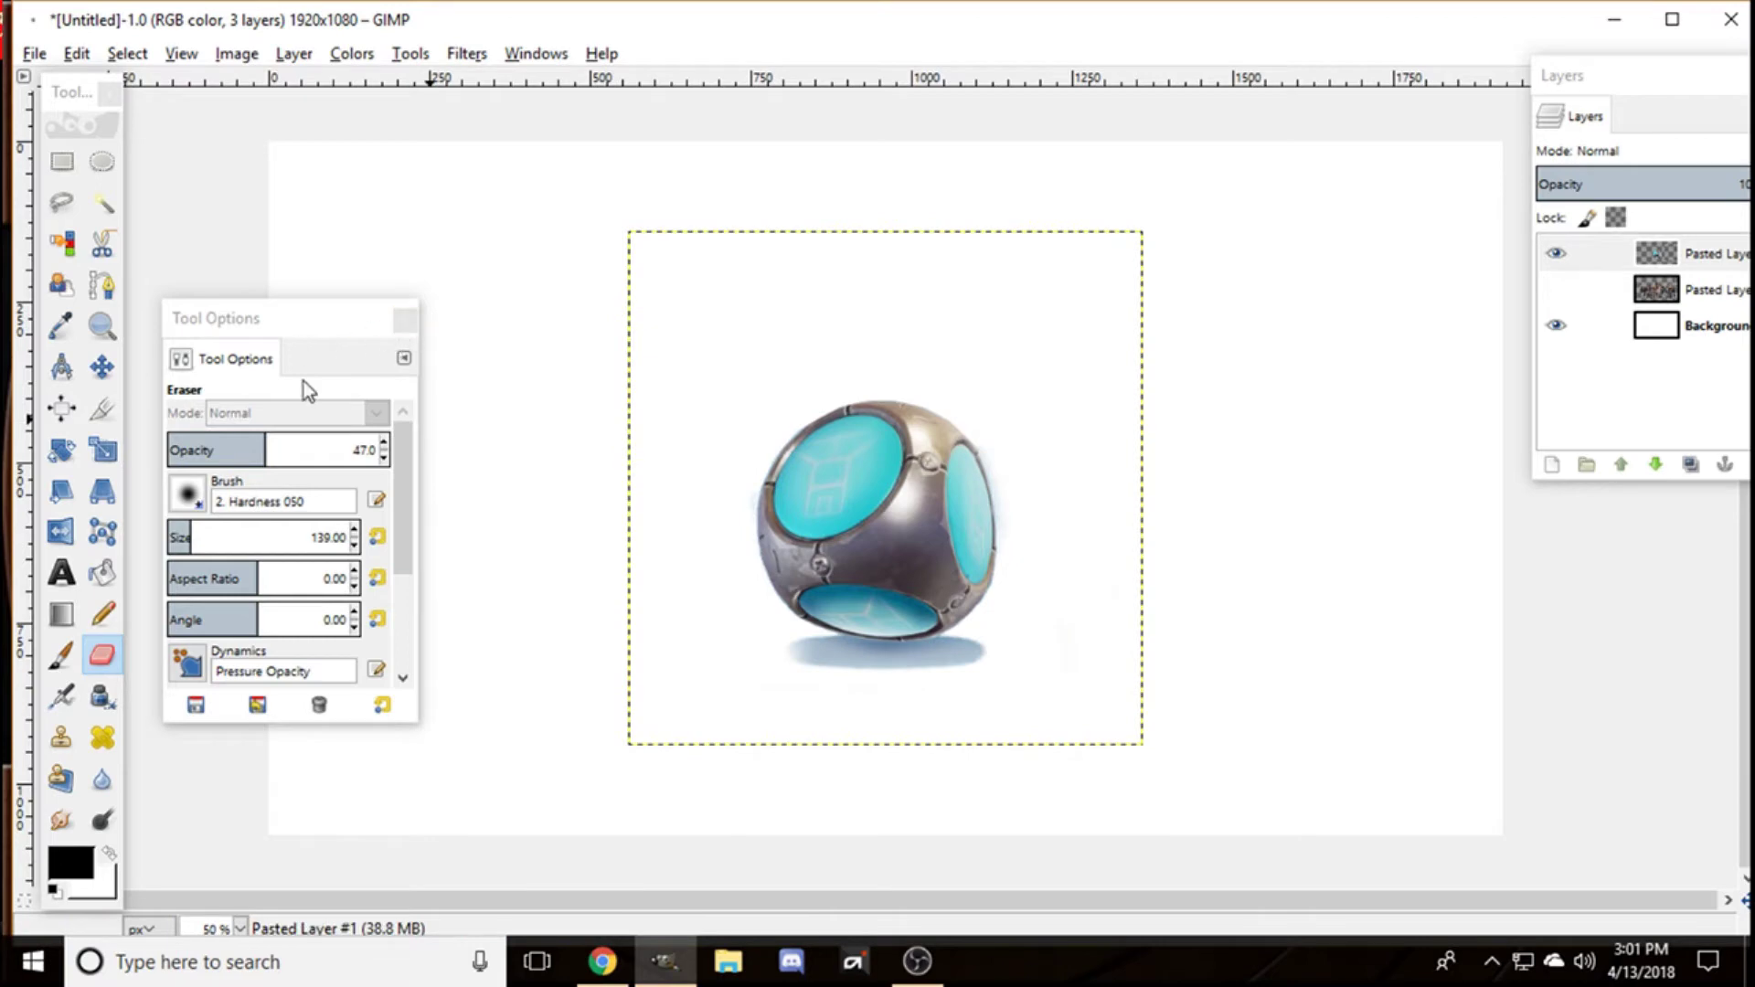
# Step: Move the port-a-fort layer down and slightly left to the lower edge of the image
pyautogui.click(109, 367)
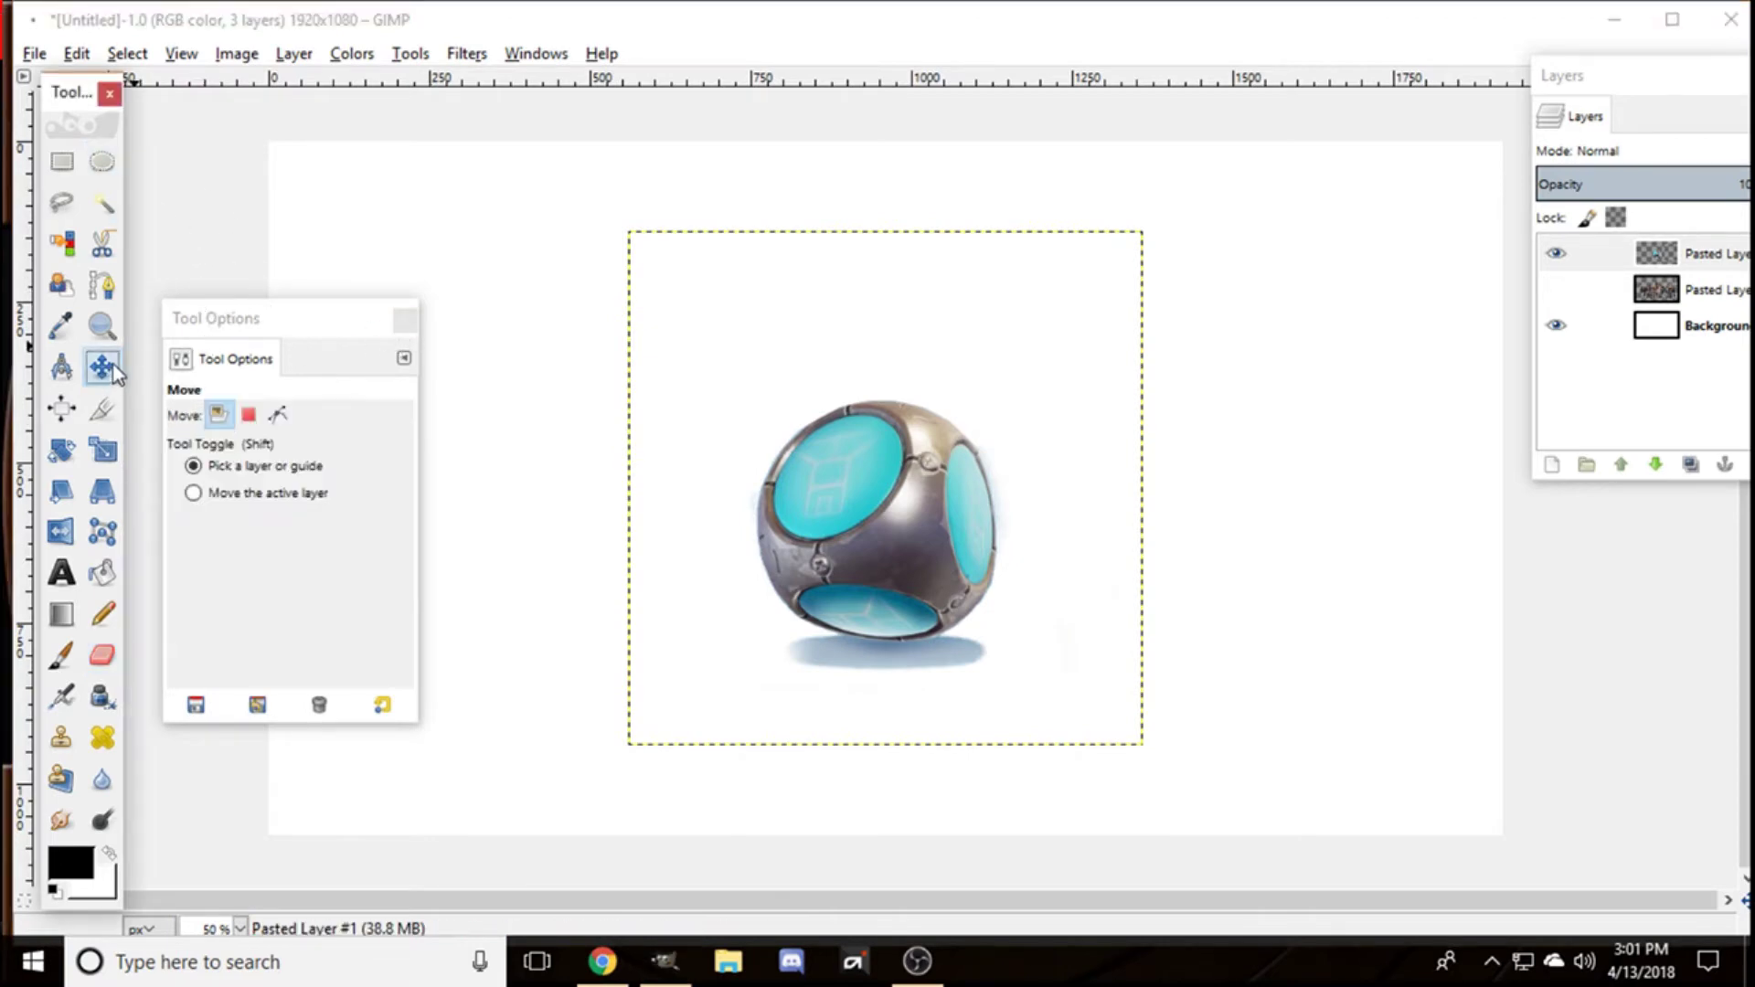
pyautogui.moveTo(951, 590); pyautogui.dragTo(876, 660)
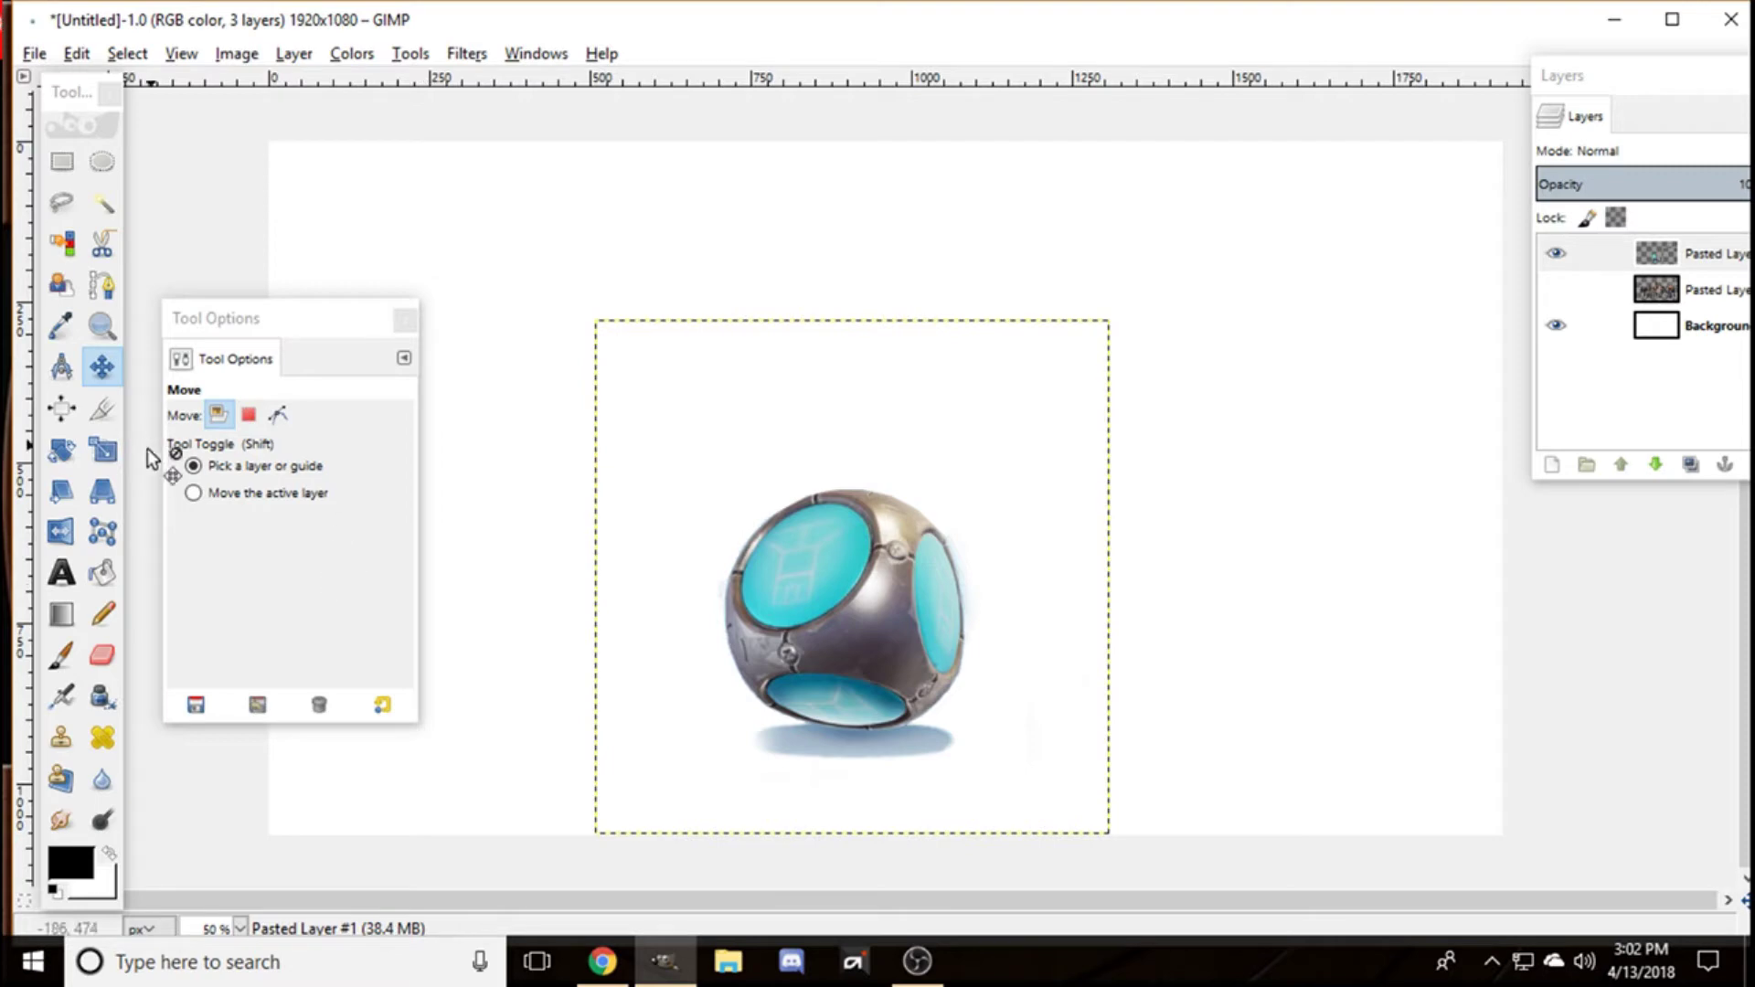
pyautogui.click(103, 450)
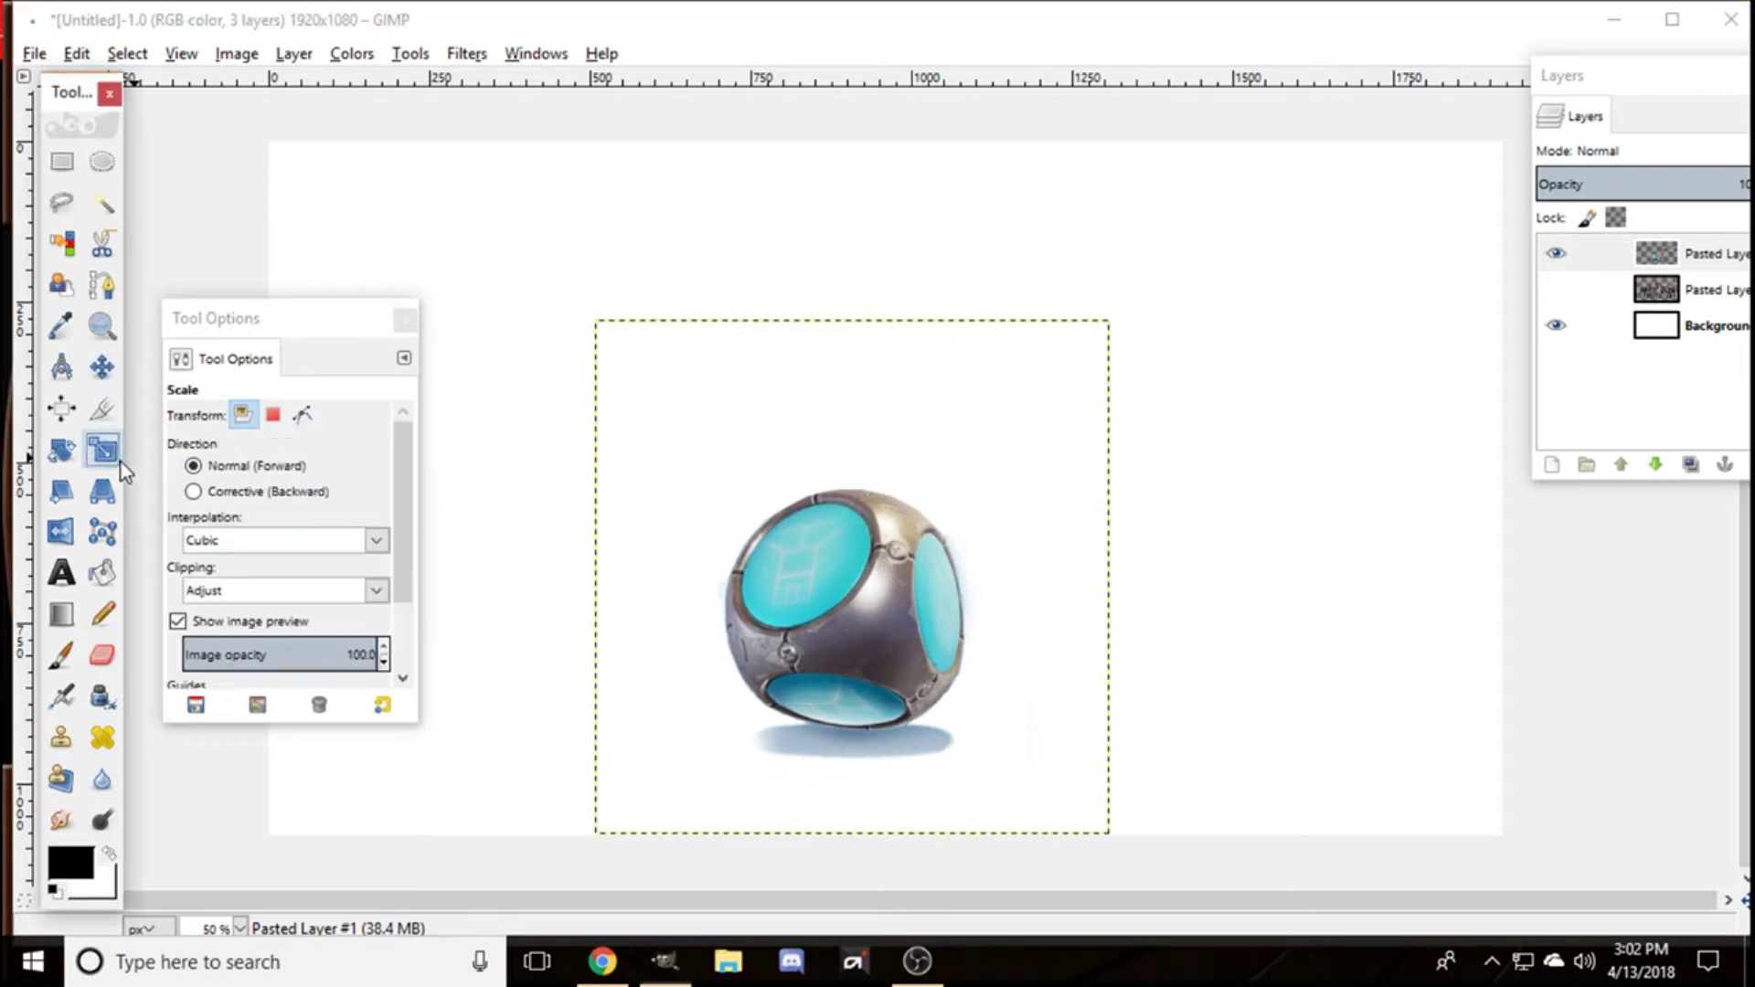
pyautogui.click(799, 632)
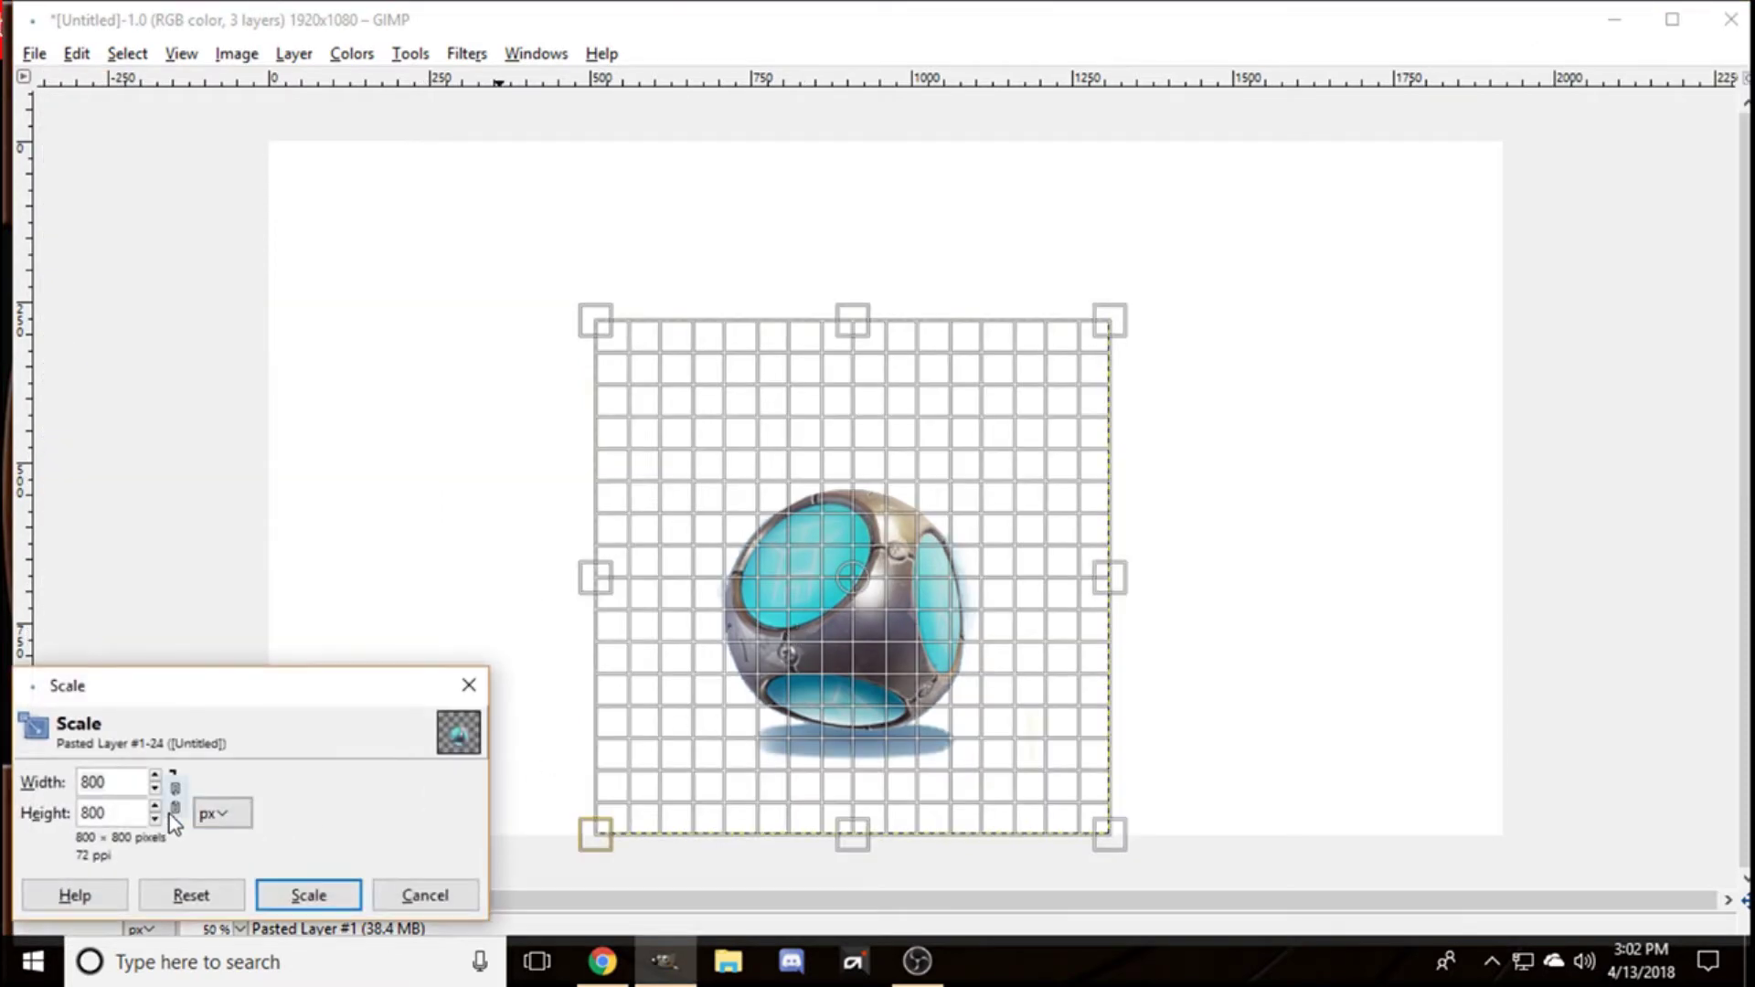
pyautogui.click(469, 685)
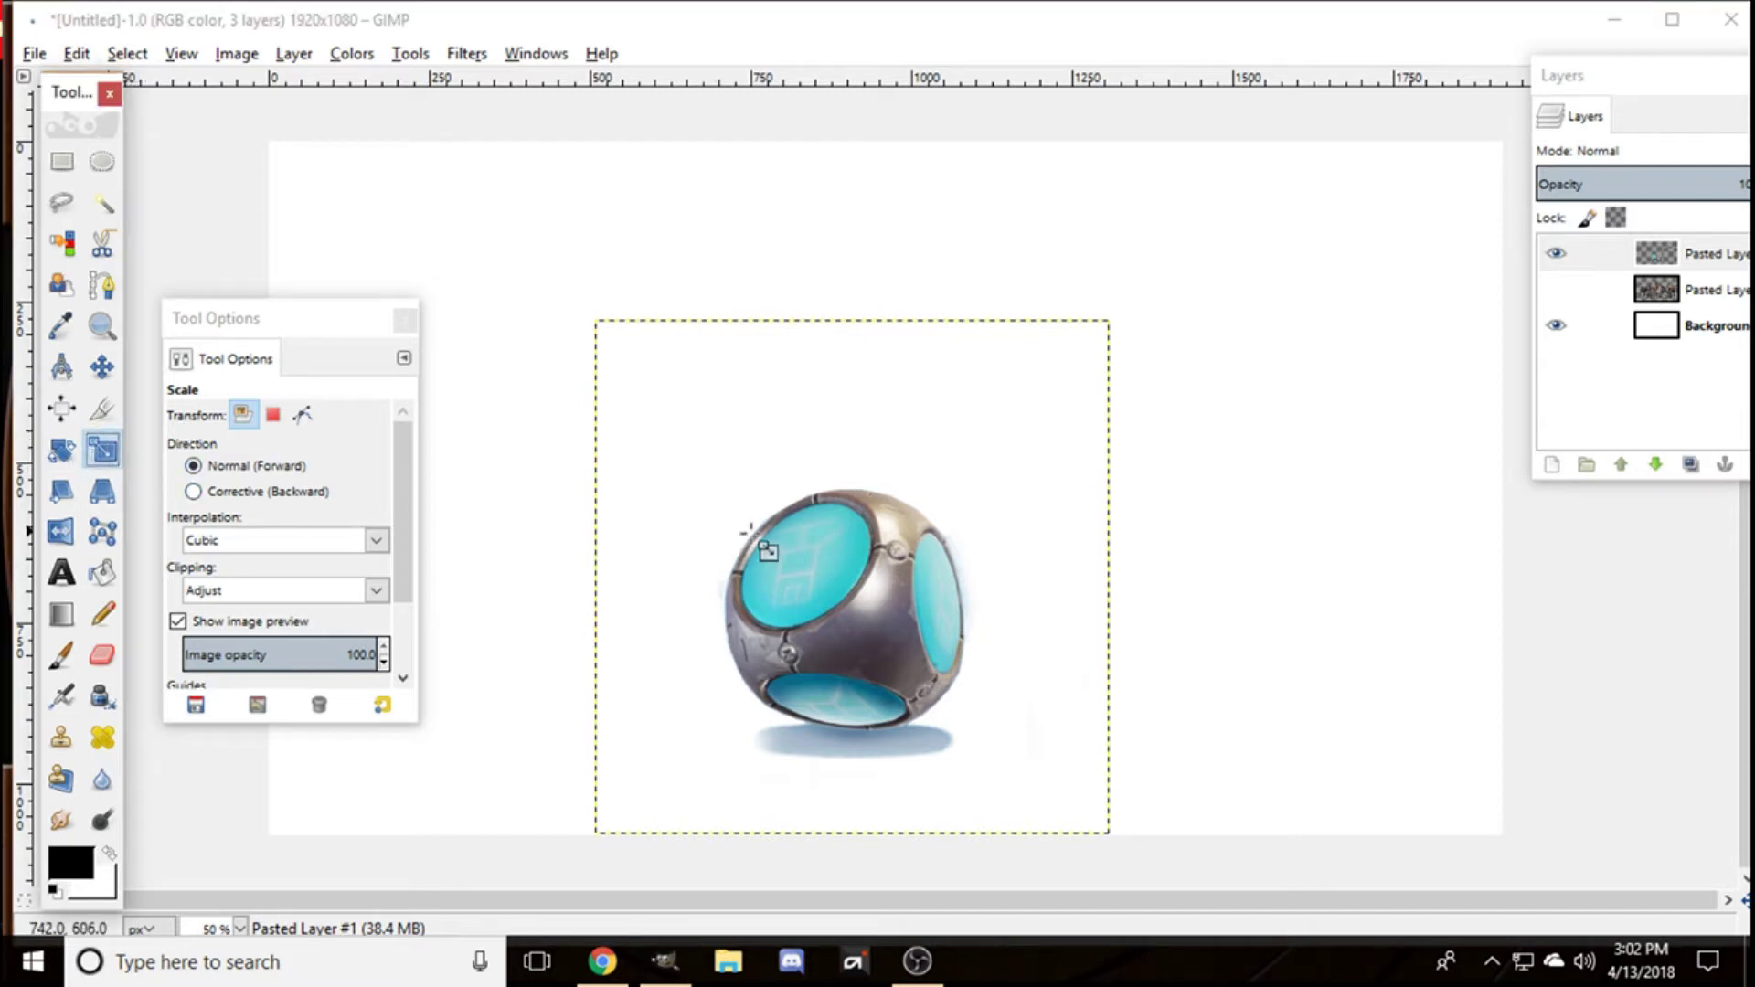
pyautogui.click(792, 554)
pyautogui.moveTo(792, 554); pyautogui.dragTo(792, 552)
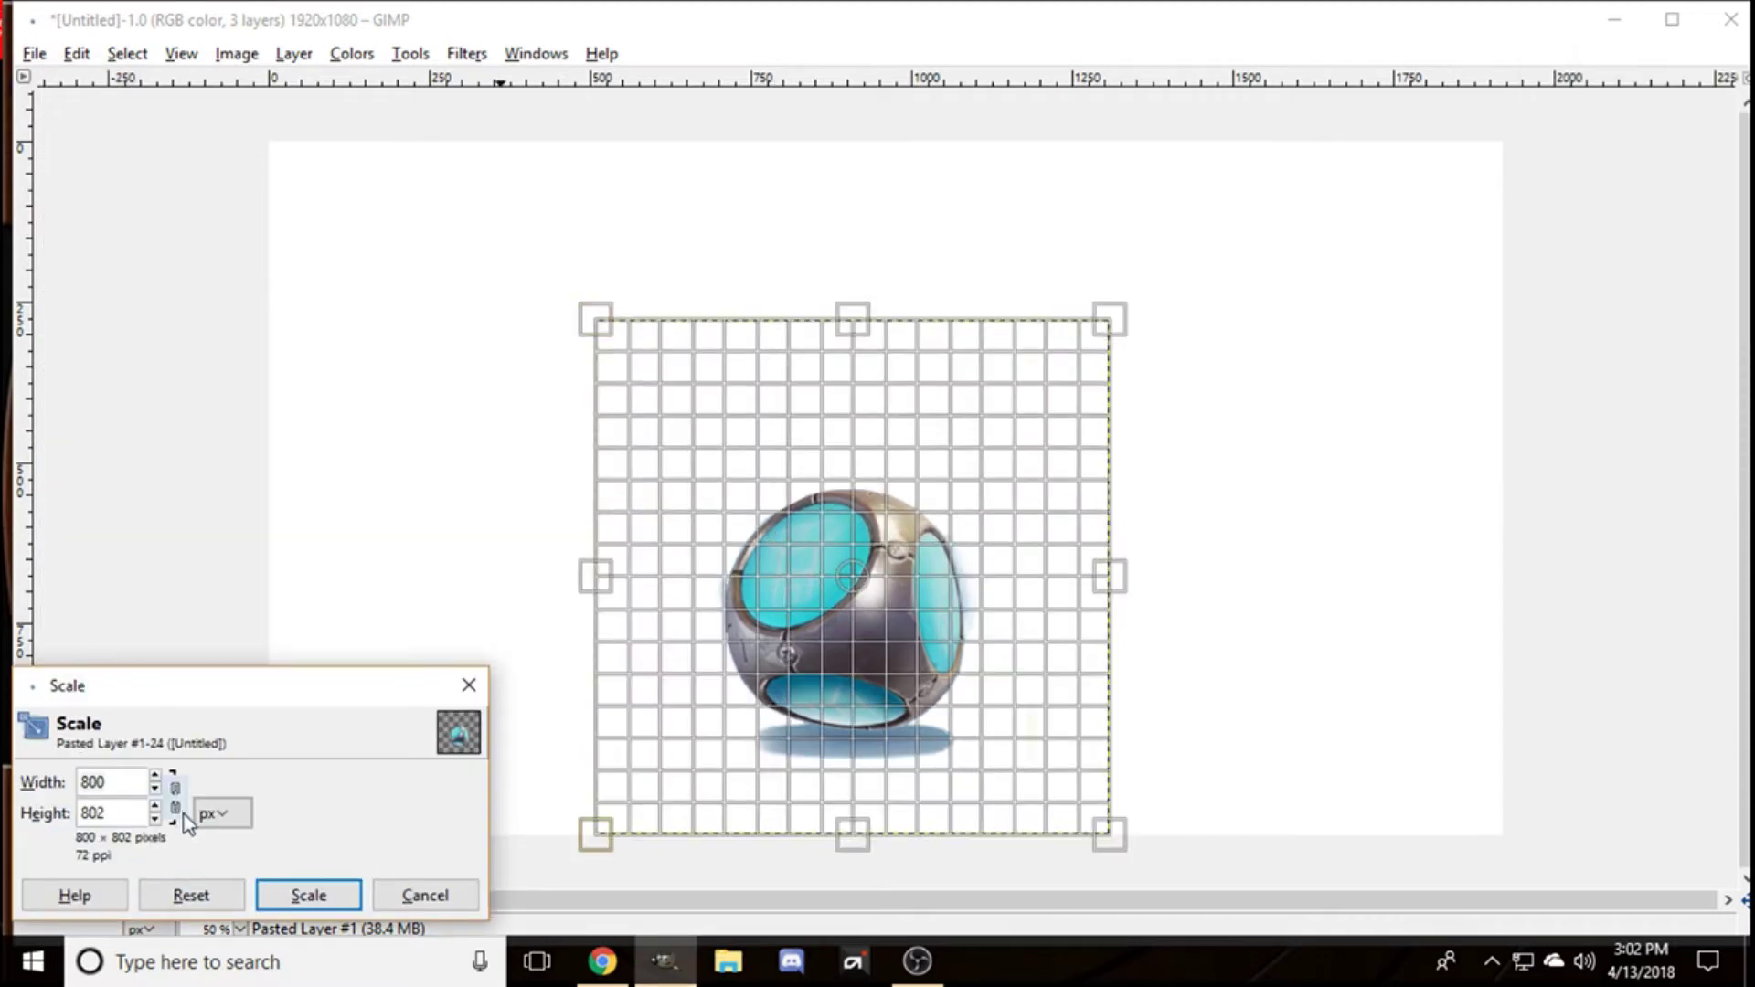
pyautogui.click(156, 790)
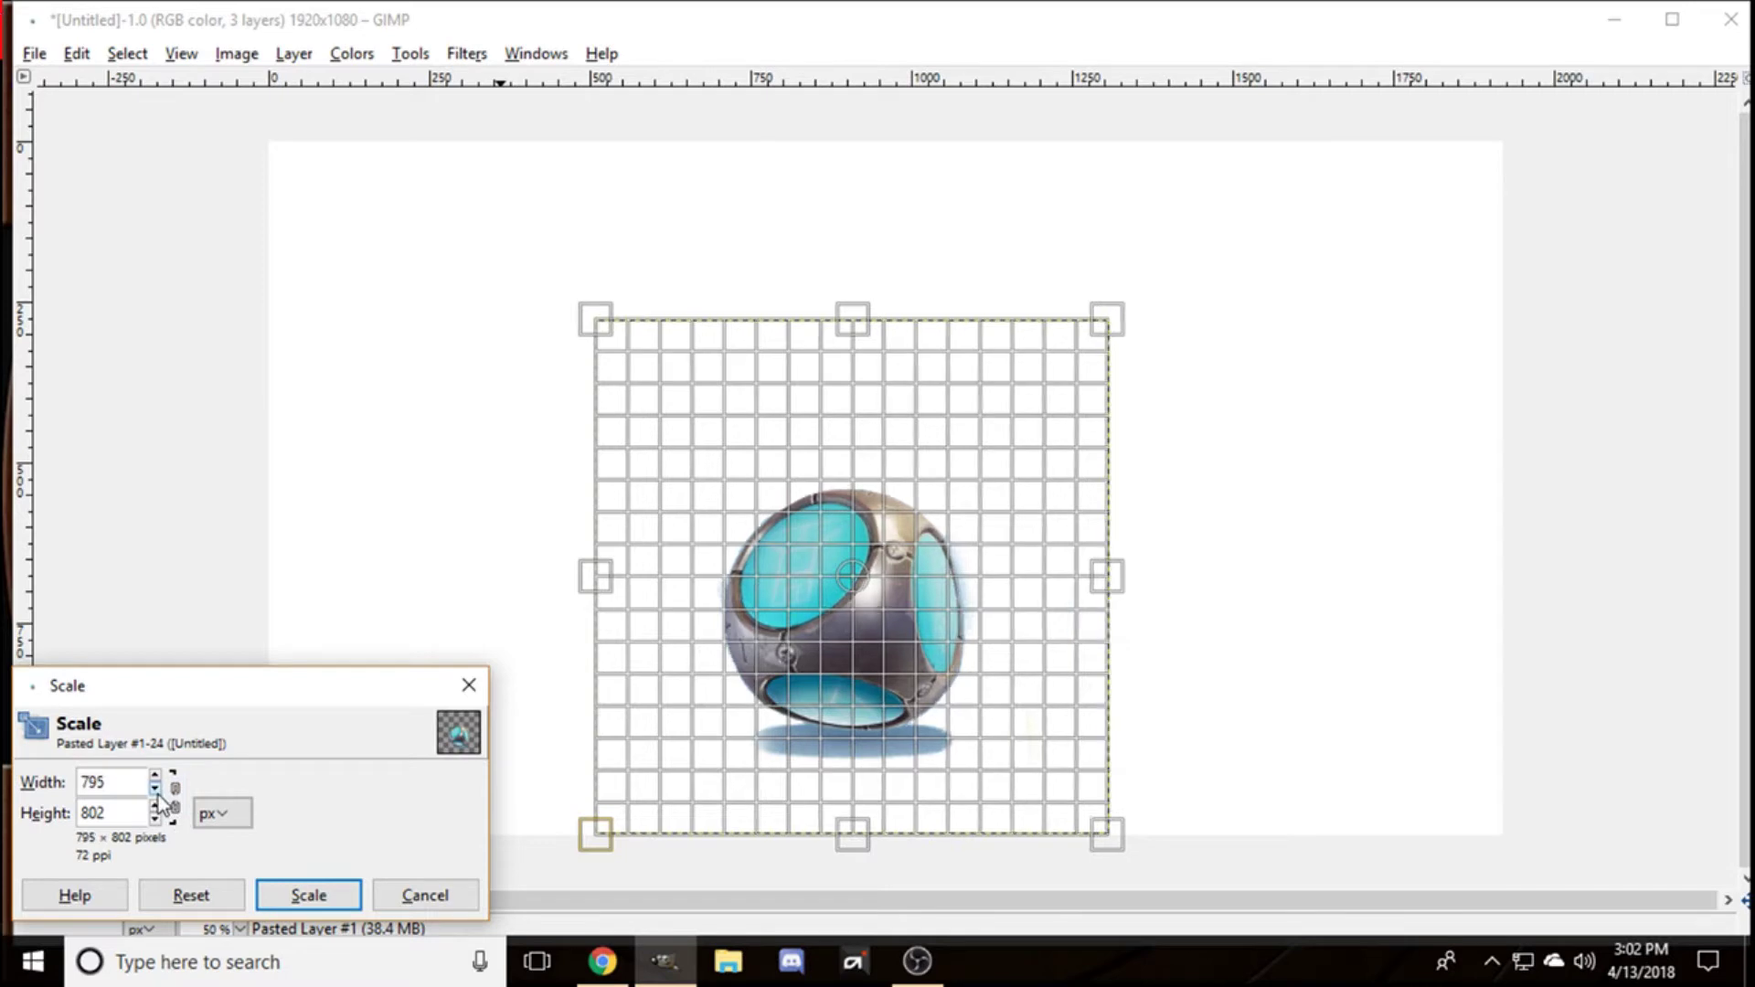
pyautogui.moveTo(158, 793); pyautogui.dragTo(158, 793)
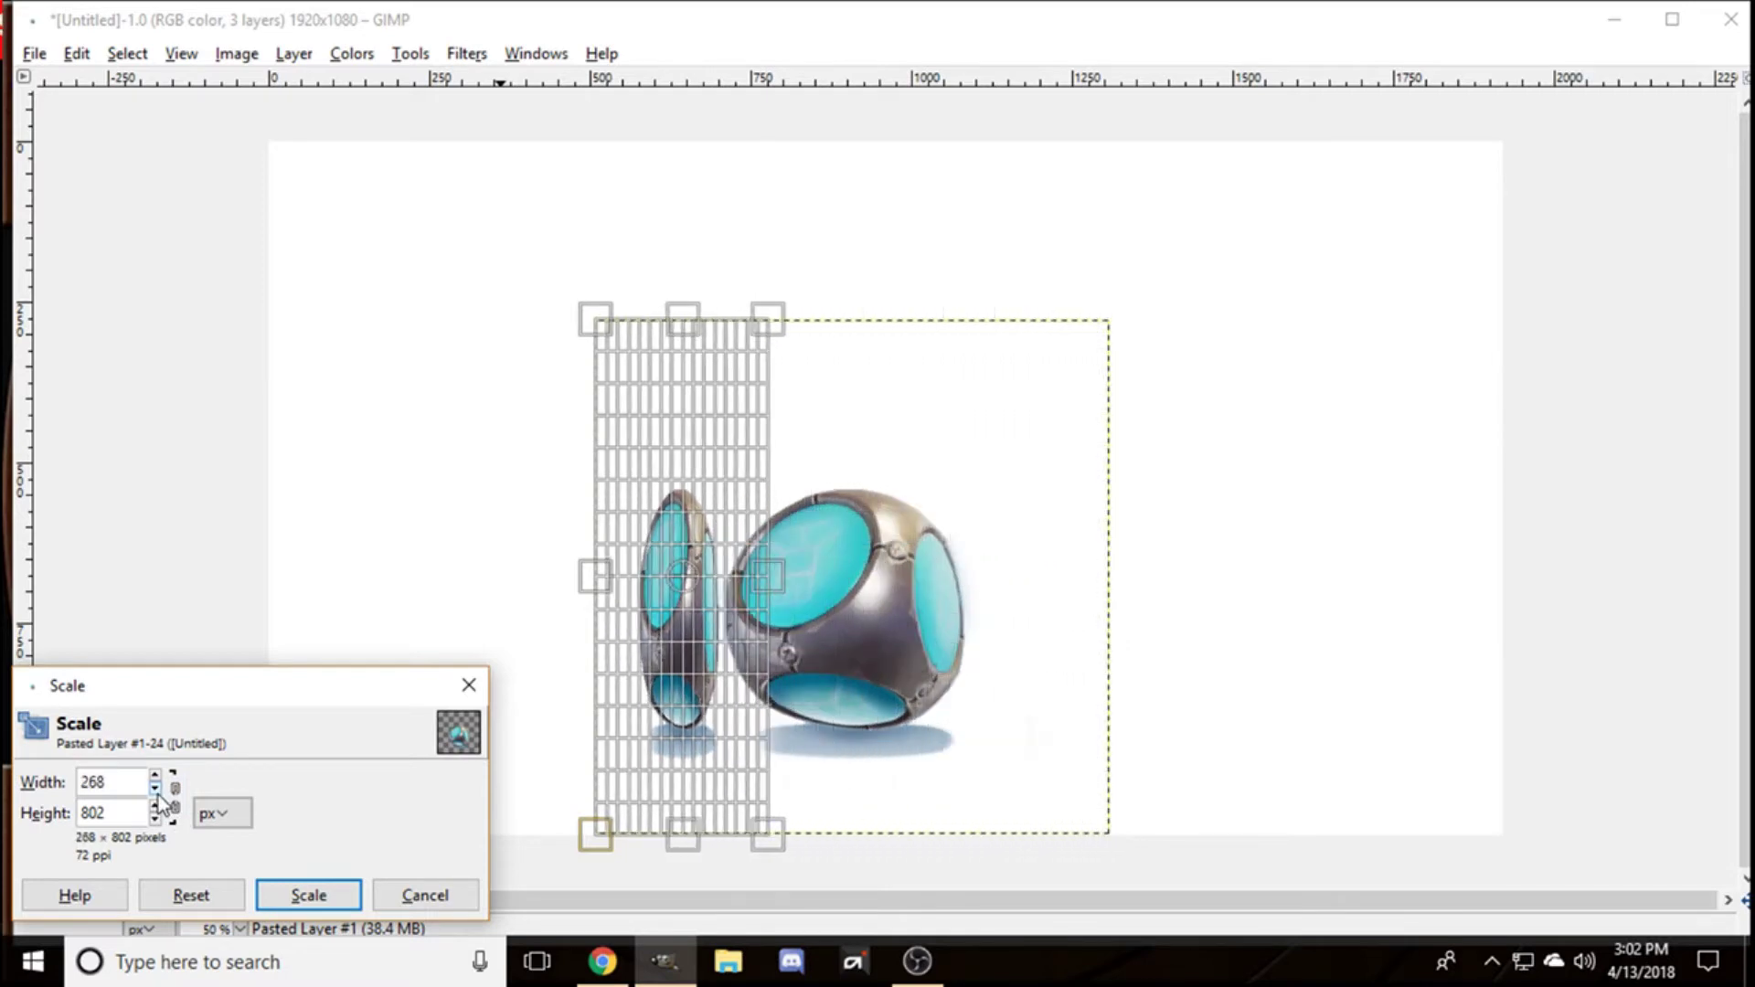
pyautogui.moveTo(158, 826); pyautogui.dragTo(159, 825)
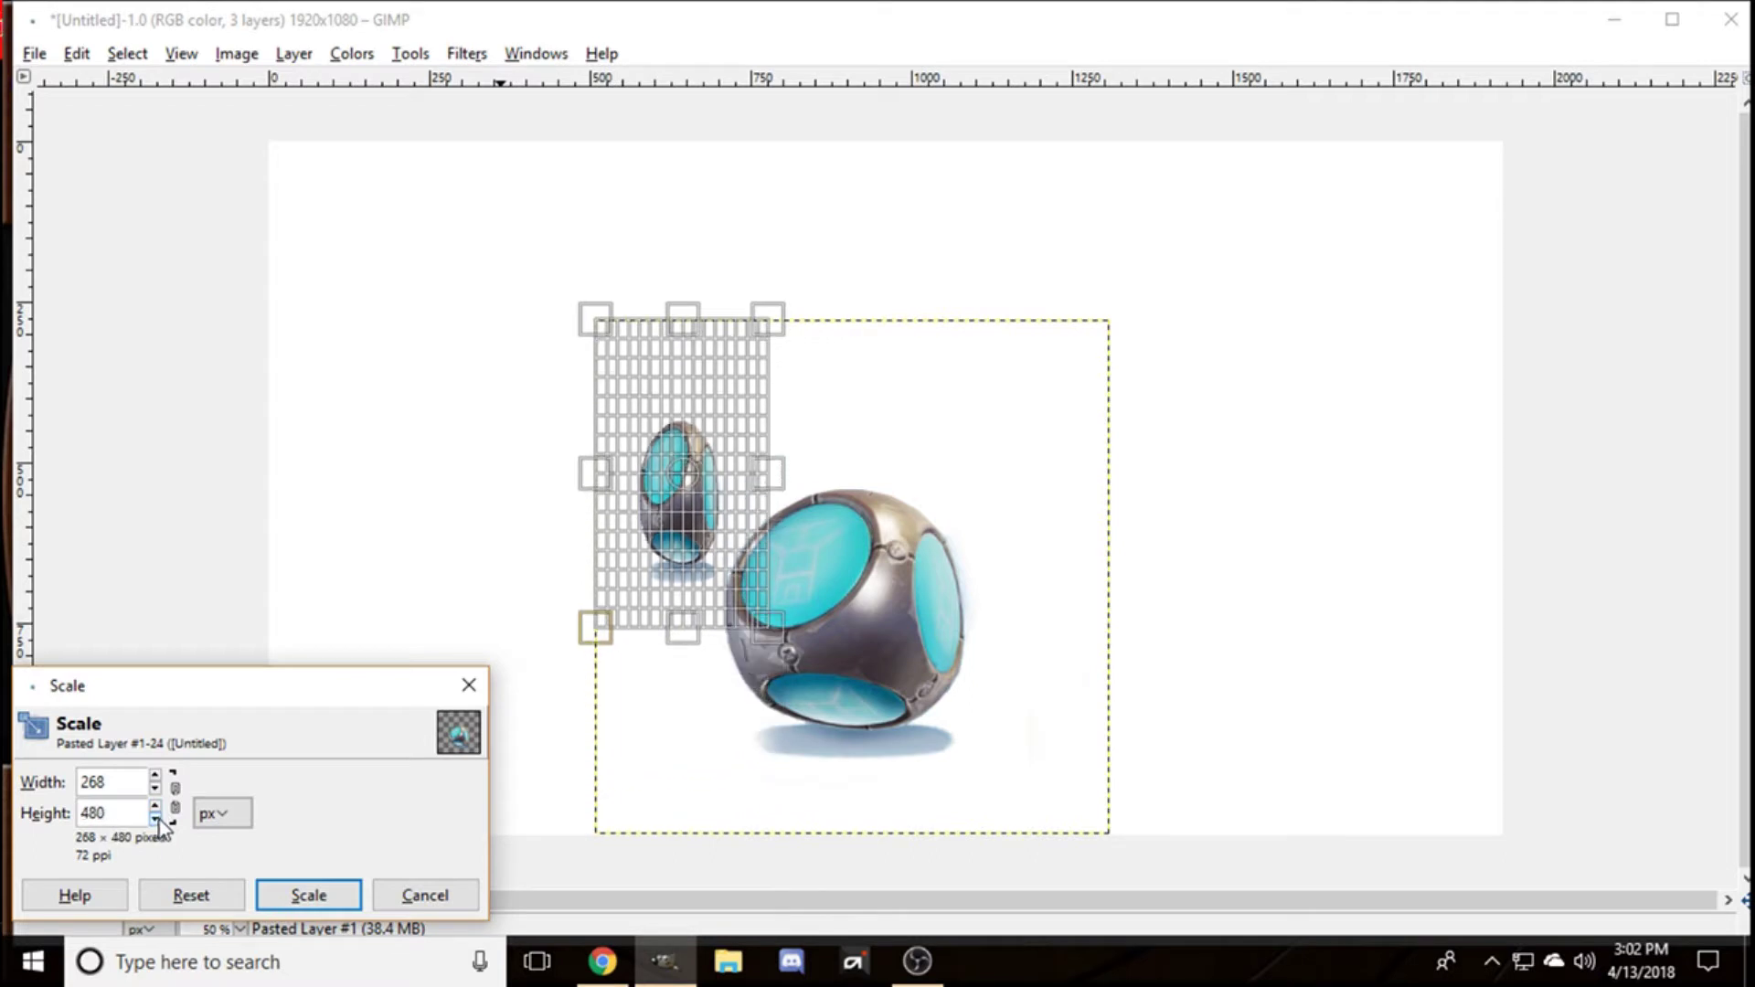
pyautogui.click(424, 896)
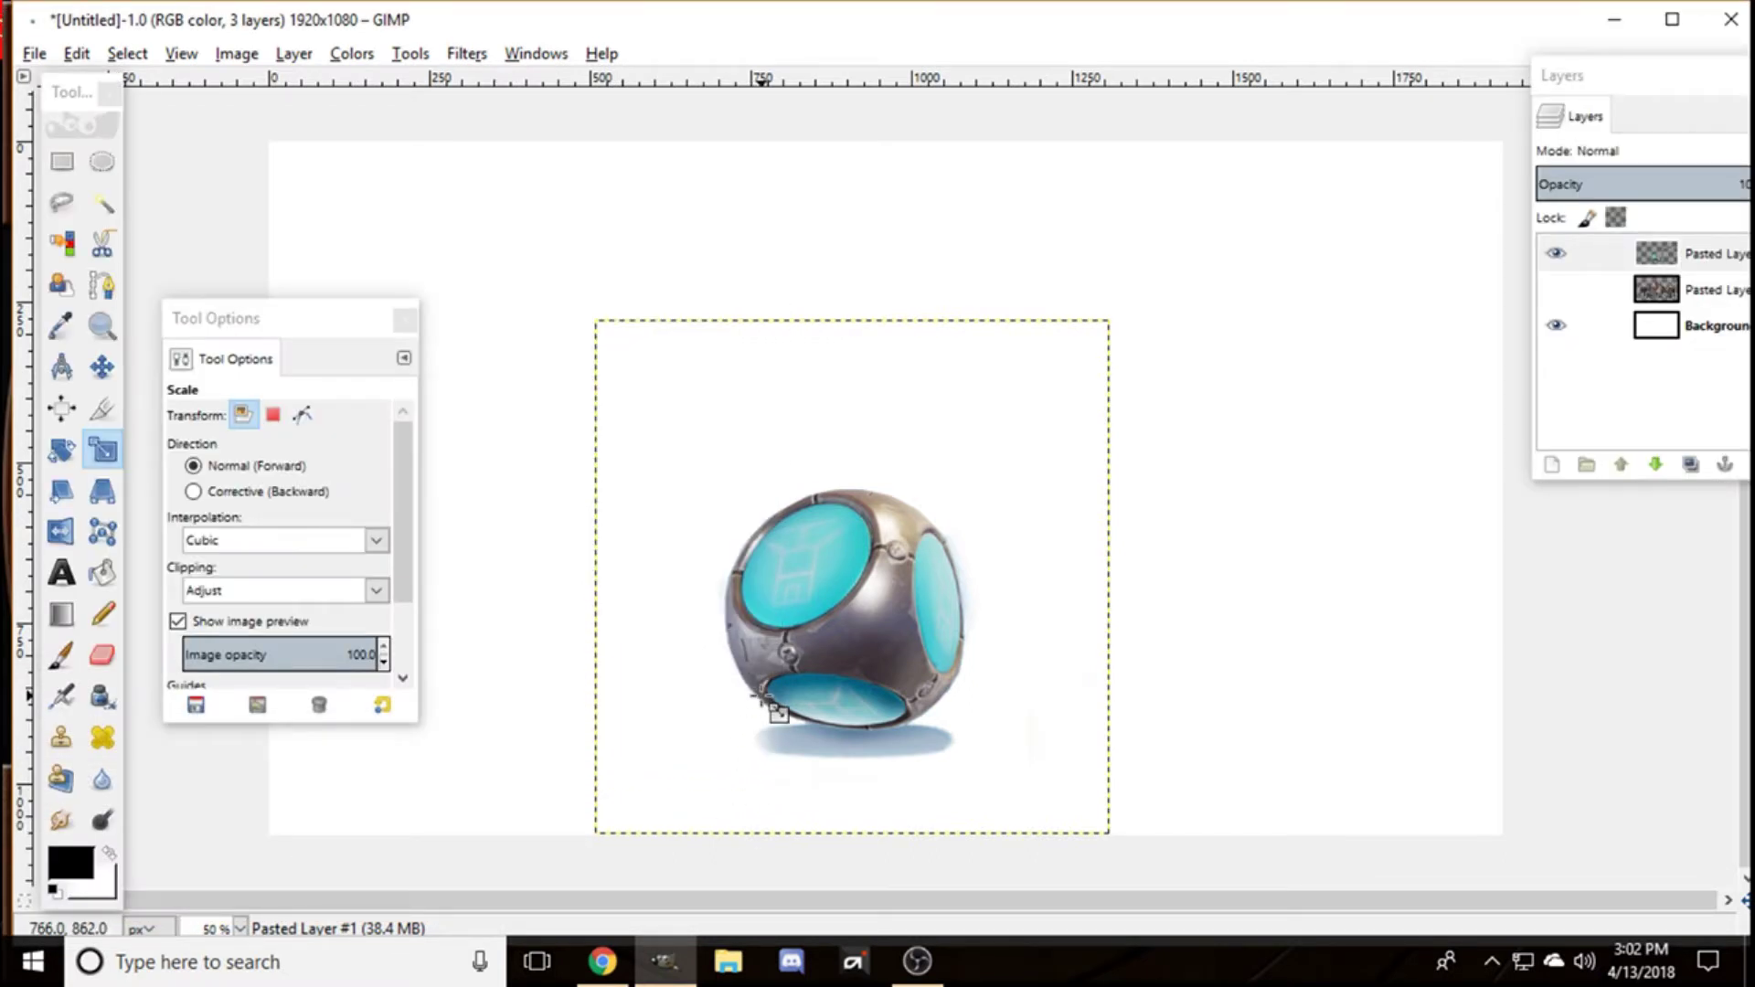
# Step: Scale the port-a-fort layer proportionally to 427 × 426 px and move it down to the lower edge of the image
pyautogui.click(760, 697)
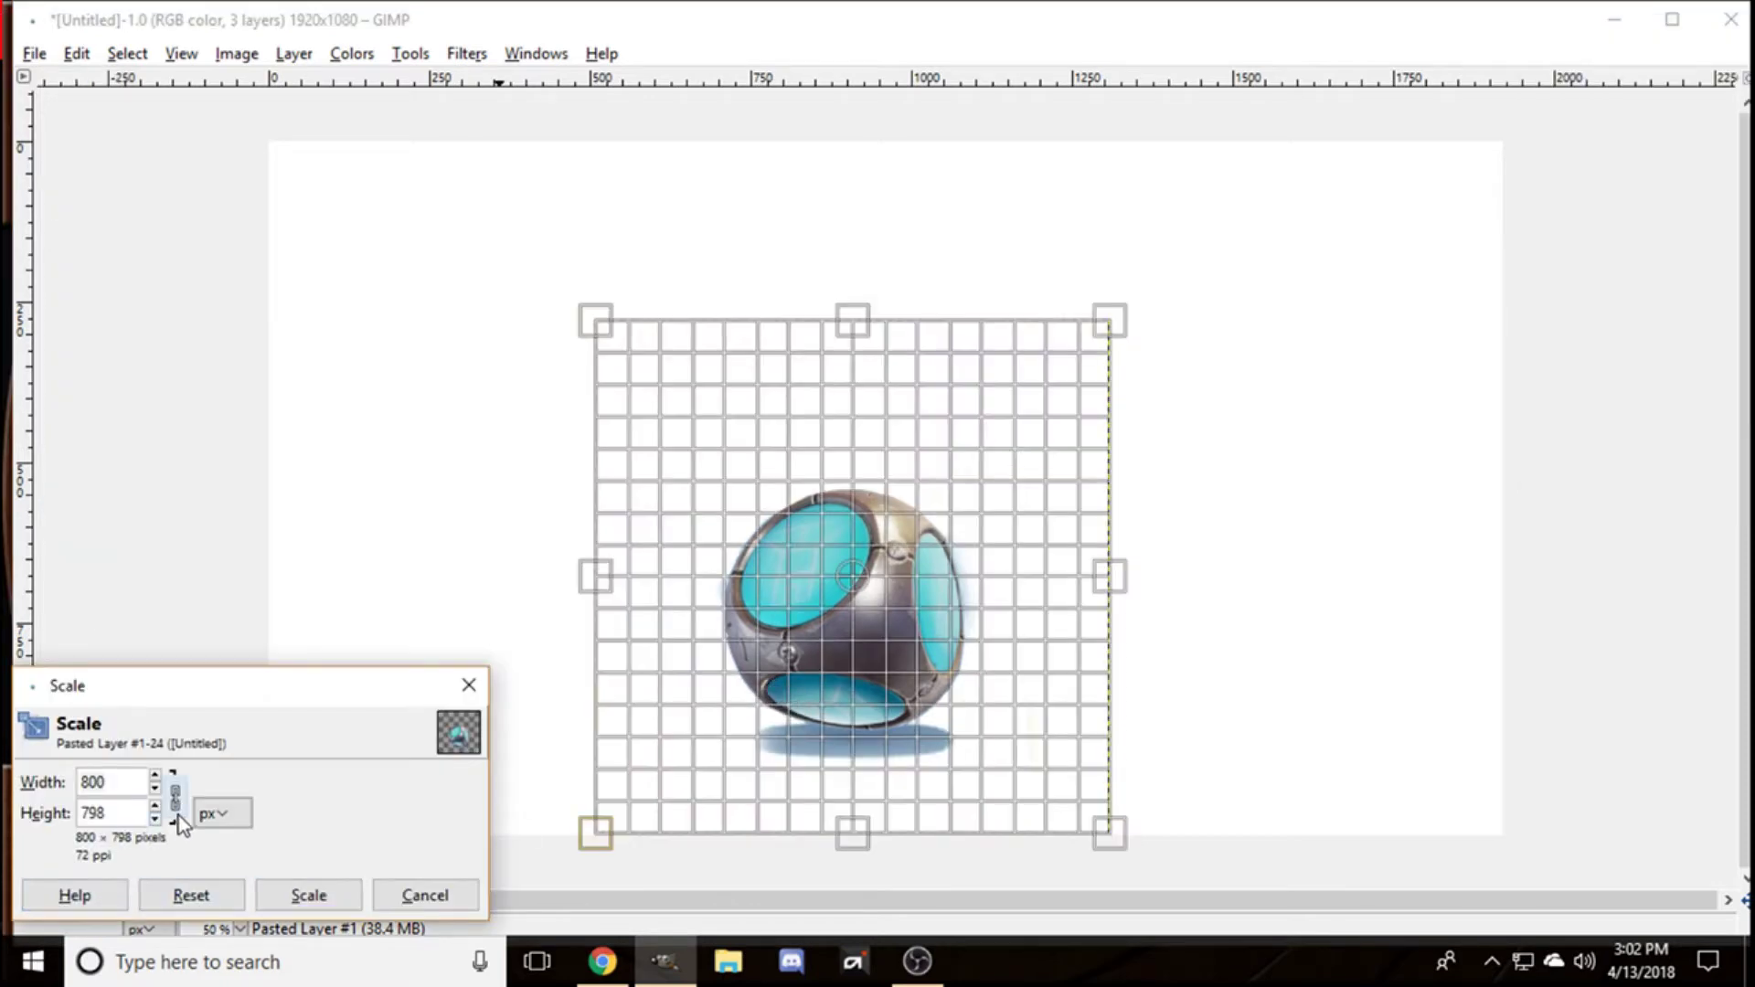
pyautogui.moveTo(162, 818); pyautogui.dragTo(162, 818)
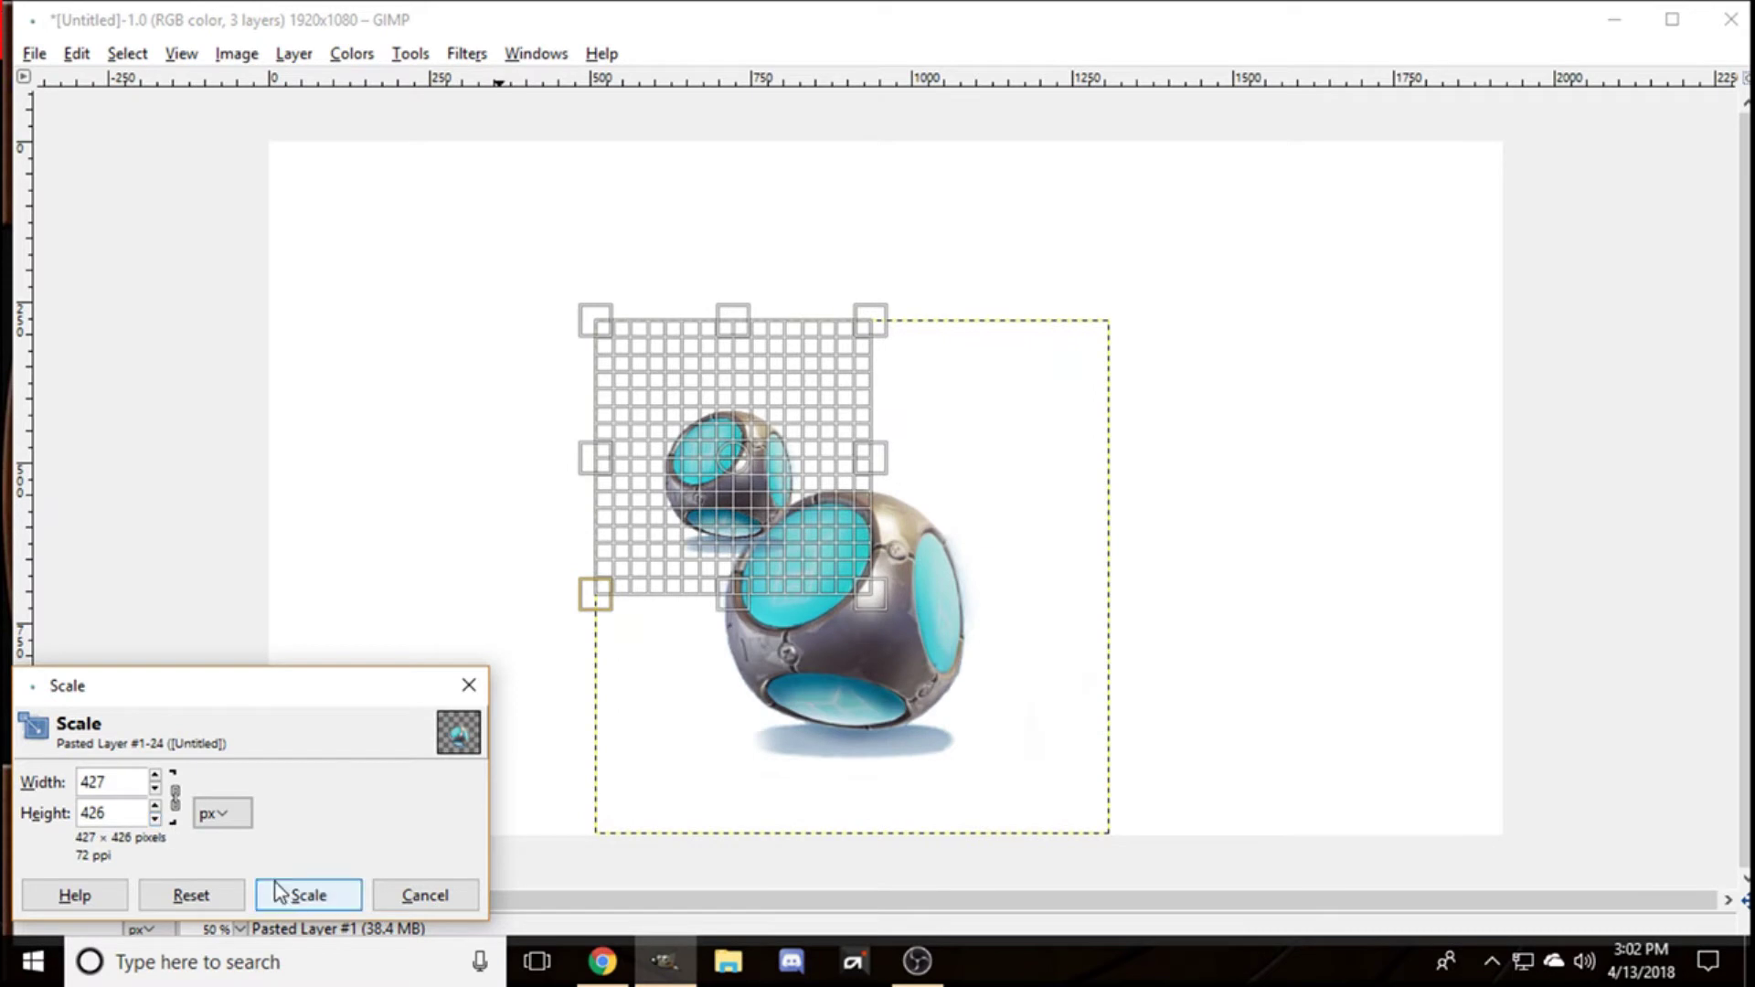
pyautogui.click(290, 895)
pyautogui.click(101, 366)
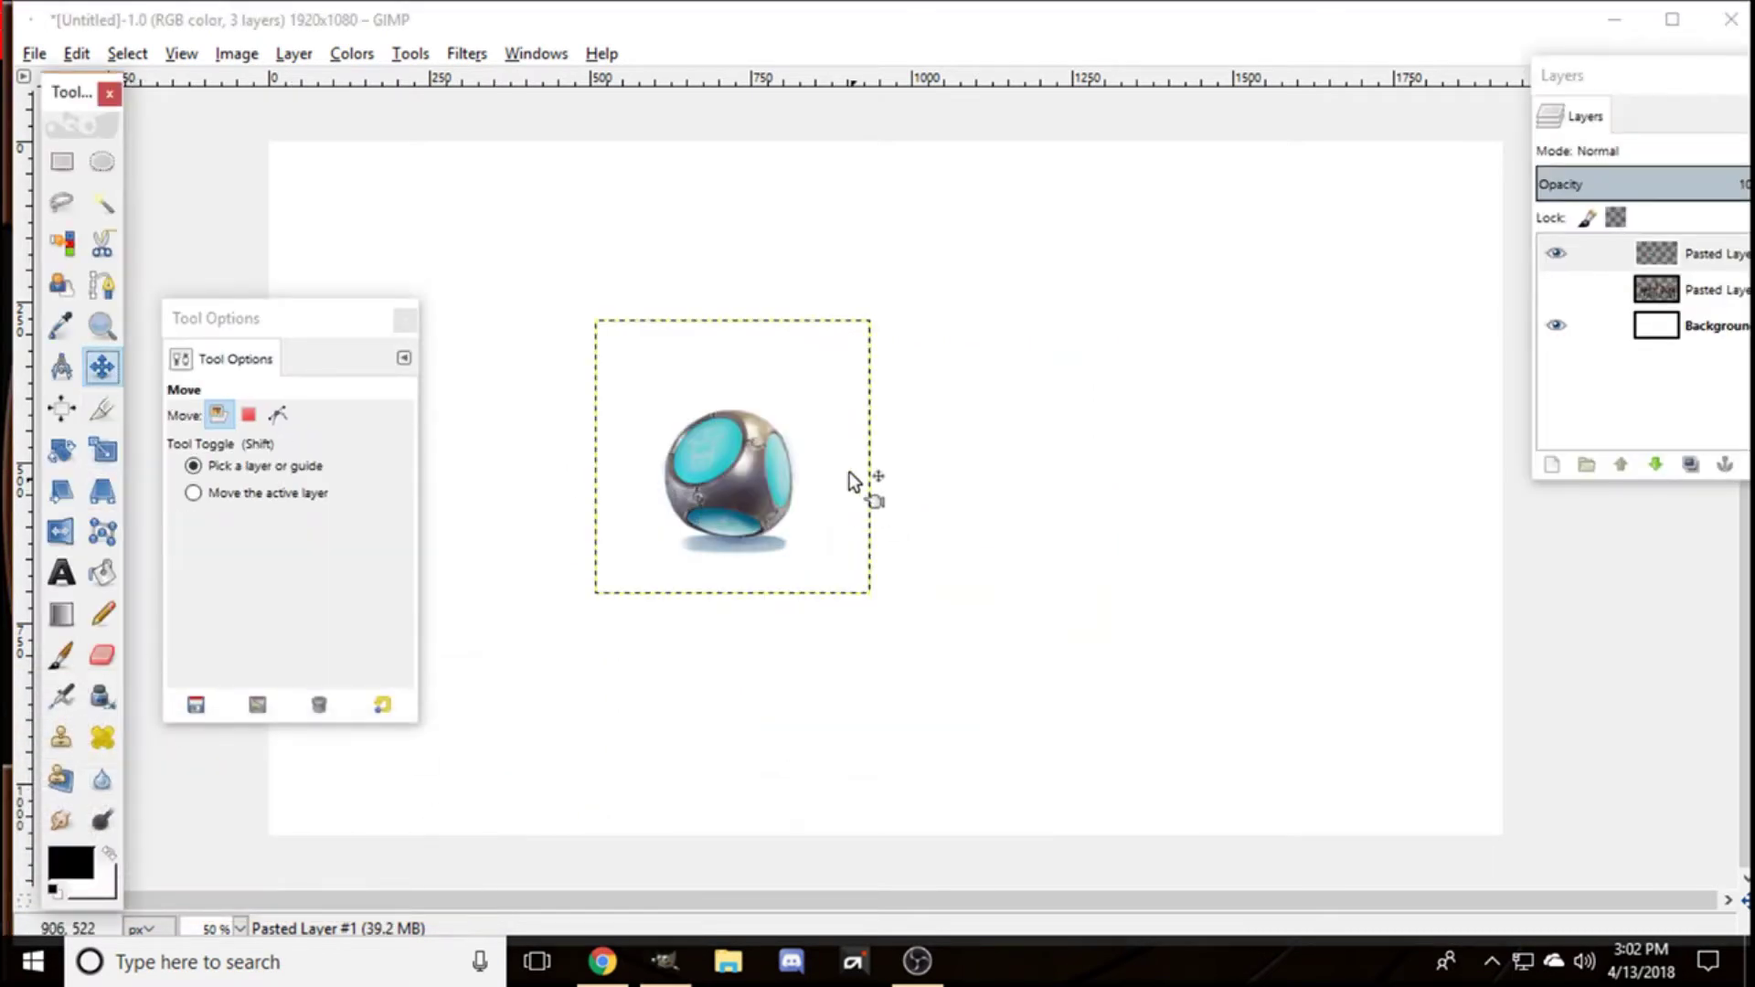
pyautogui.moveTo(754, 483); pyautogui.dragTo(822, 752)
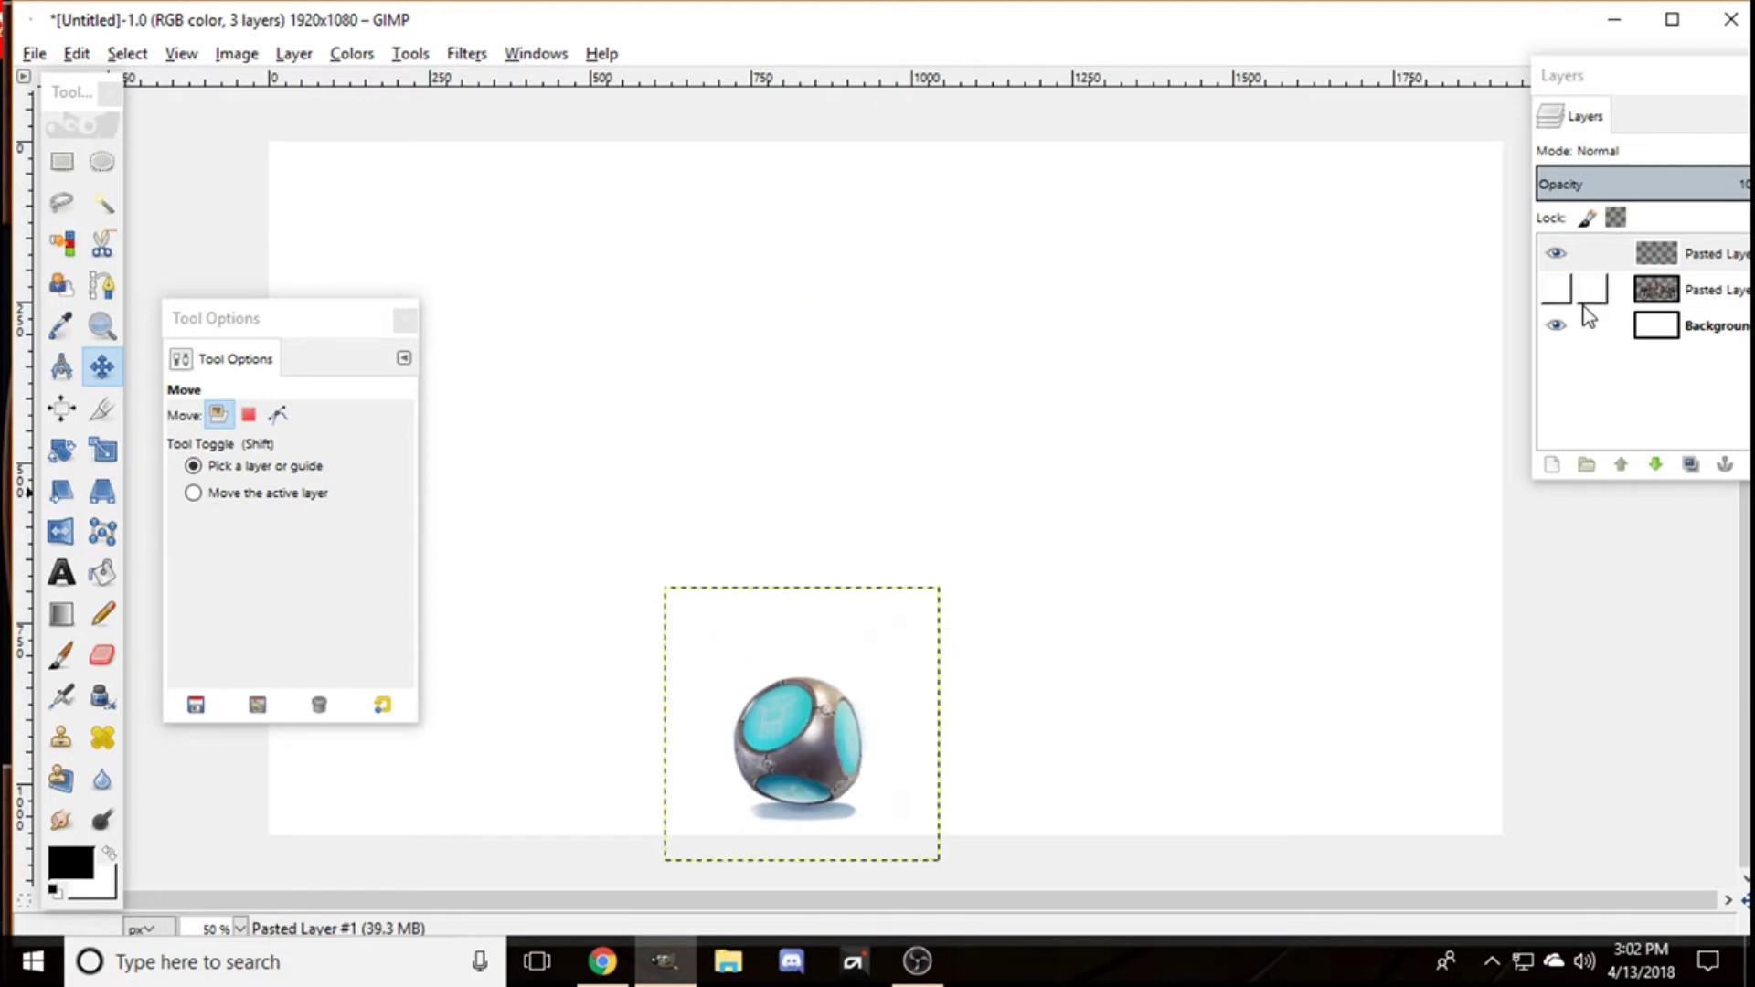
# Step: Show the characters layer and outline the hooded swordsman with a closed Free Select selection
pyautogui.click(1555, 288)
pyautogui.moveTo(282, 319); pyautogui.dragTo(50, 316)
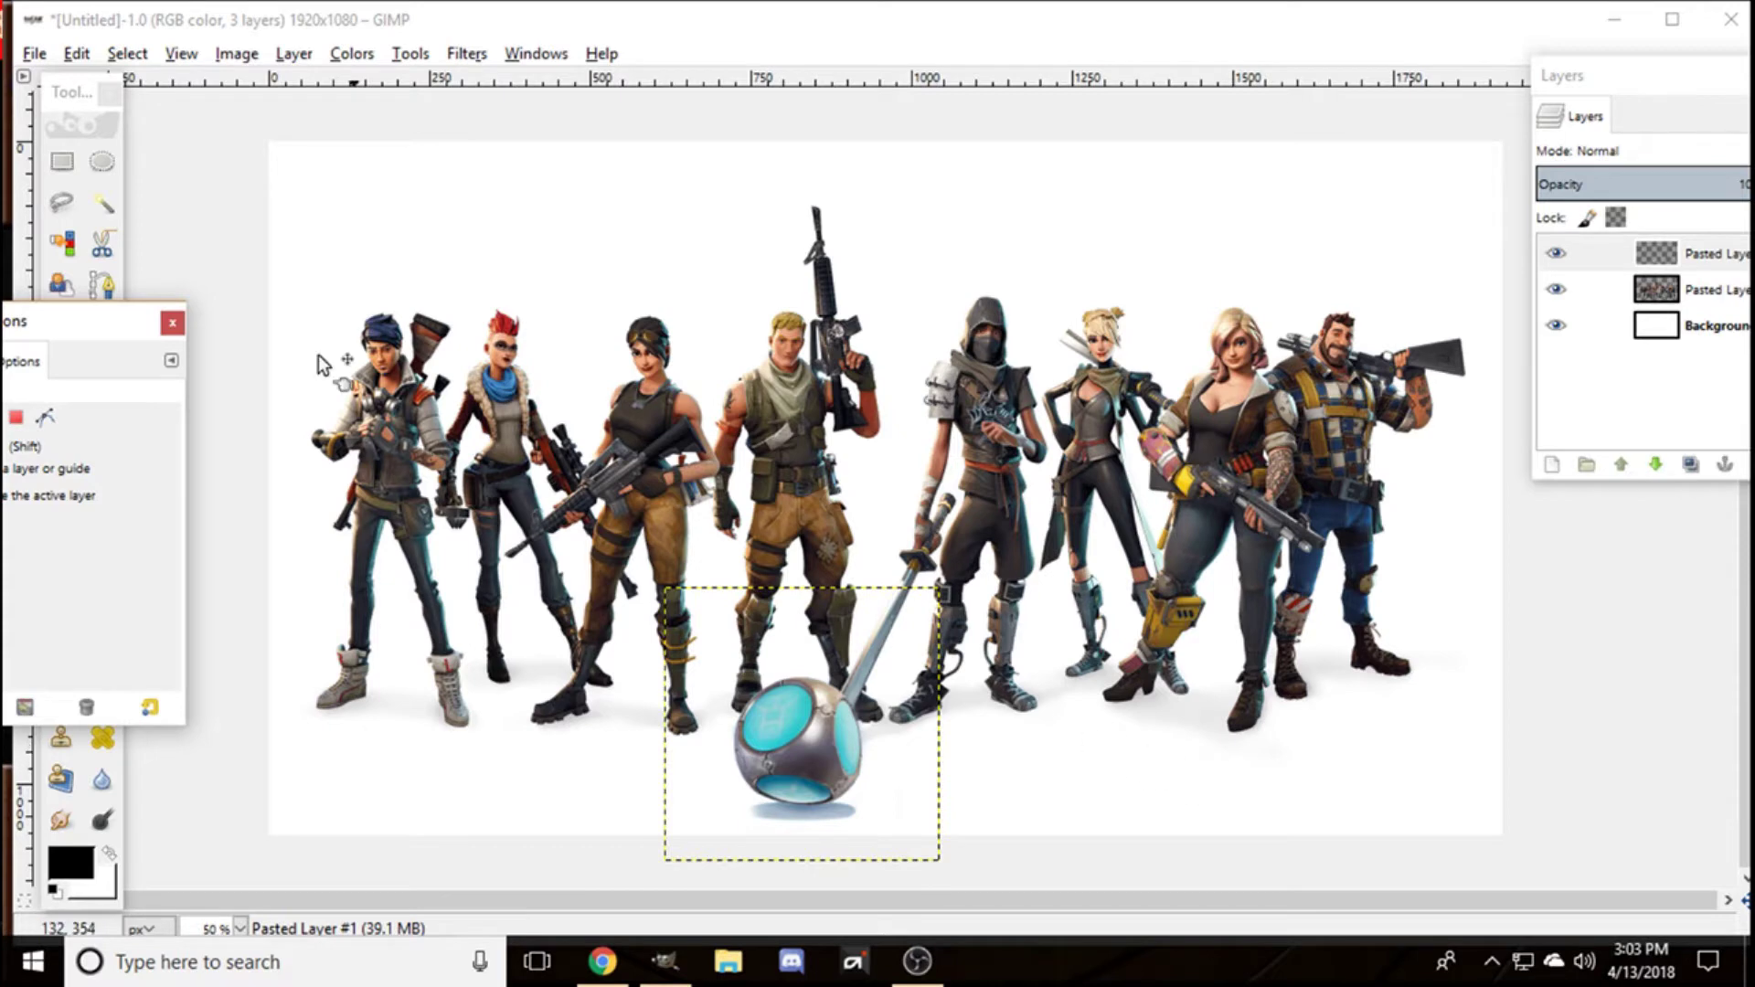
pyautogui.click(62, 203)
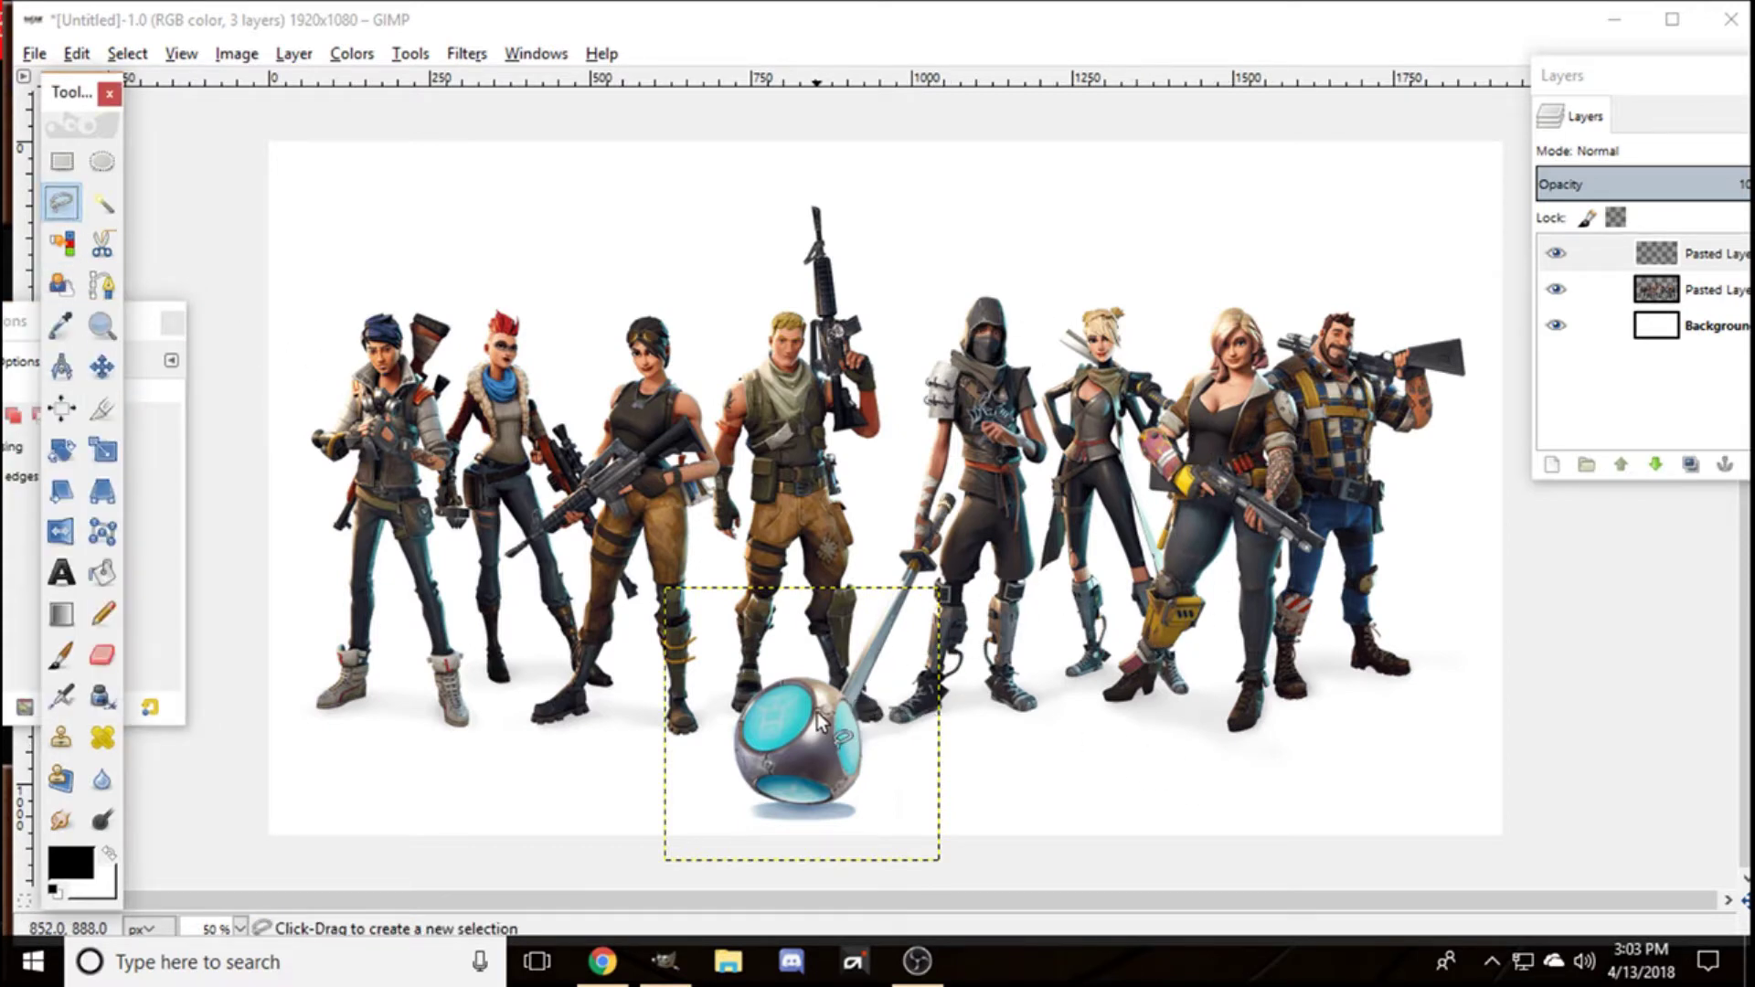
pyautogui.moveTo(942, 277)
pyautogui.mouseDown()
pyautogui.moveTo(864, 677)
pyautogui.moveTo(823, 743)
pyautogui.moveTo(931, 800)
pyautogui.mouseUp()
pyautogui.moveTo(1062, 755)
pyautogui.mouseDown()
pyautogui.moveTo(1065, 708)
pyautogui.moveTo(1037, 594)
pyautogui.mouseUp()
pyautogui.click(1038, 512)
pyautogui.moveTo(1051, 446); pyautogui.dragTo(1044, 370)
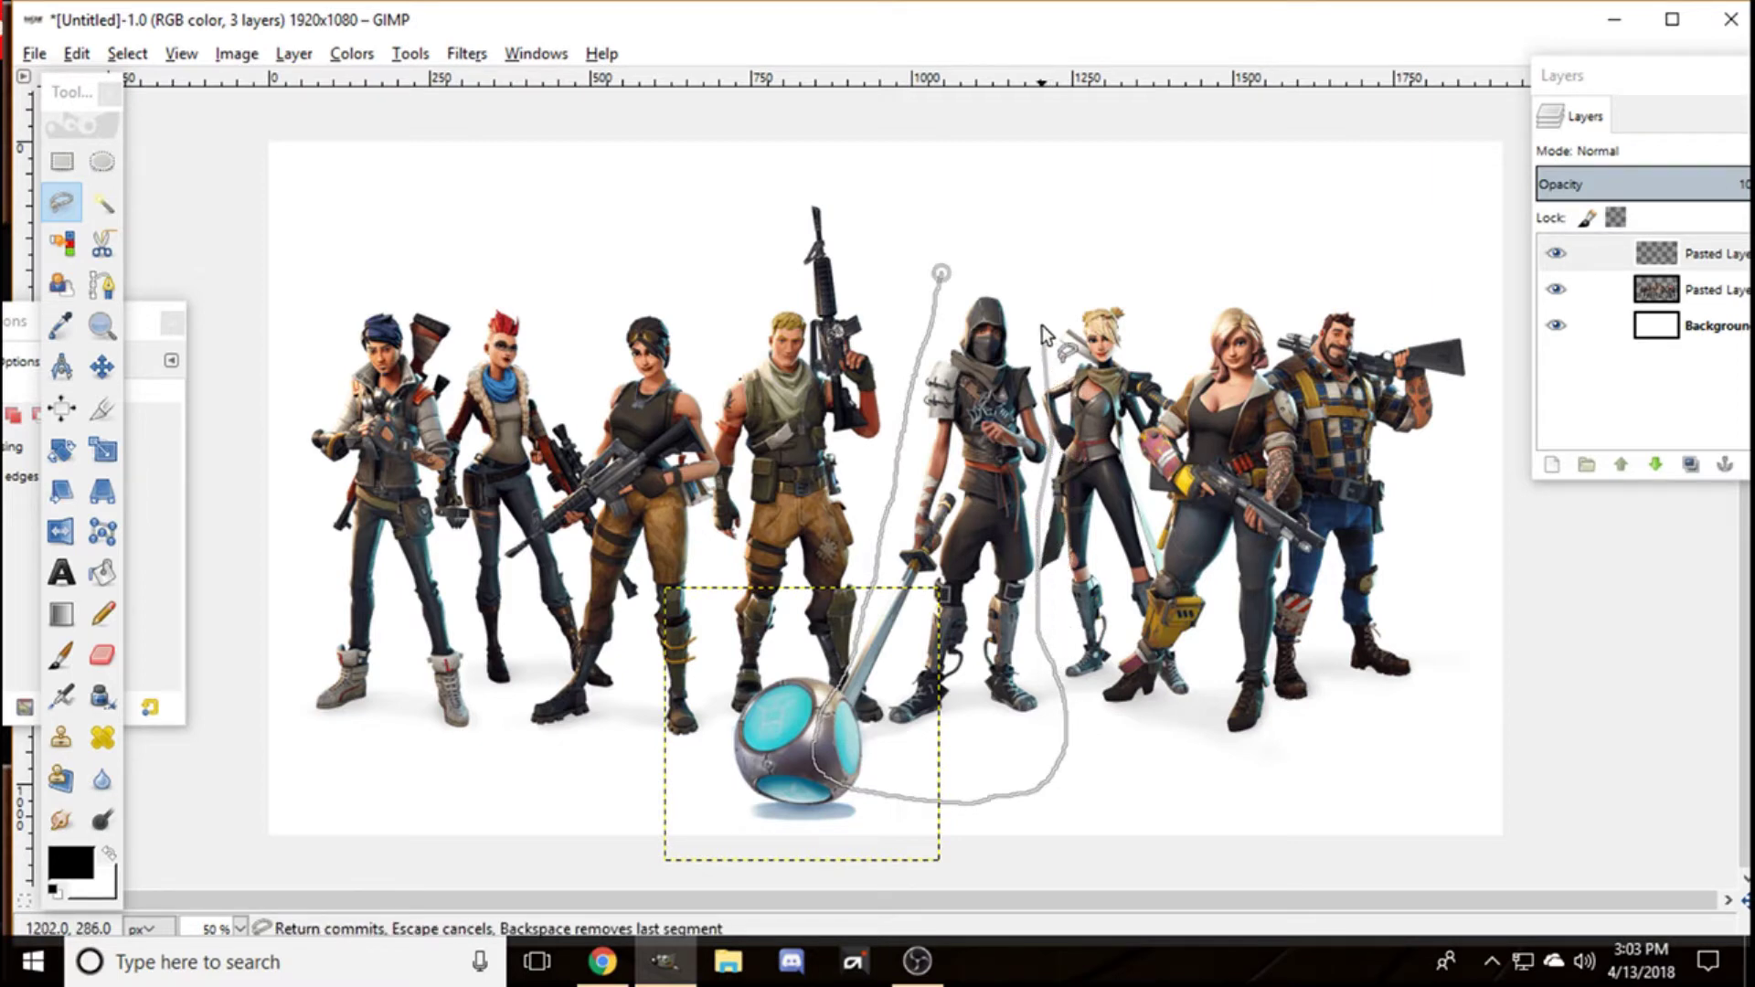
pyautogui.click(1022, 349)
pyautogui.click(1043, 277)
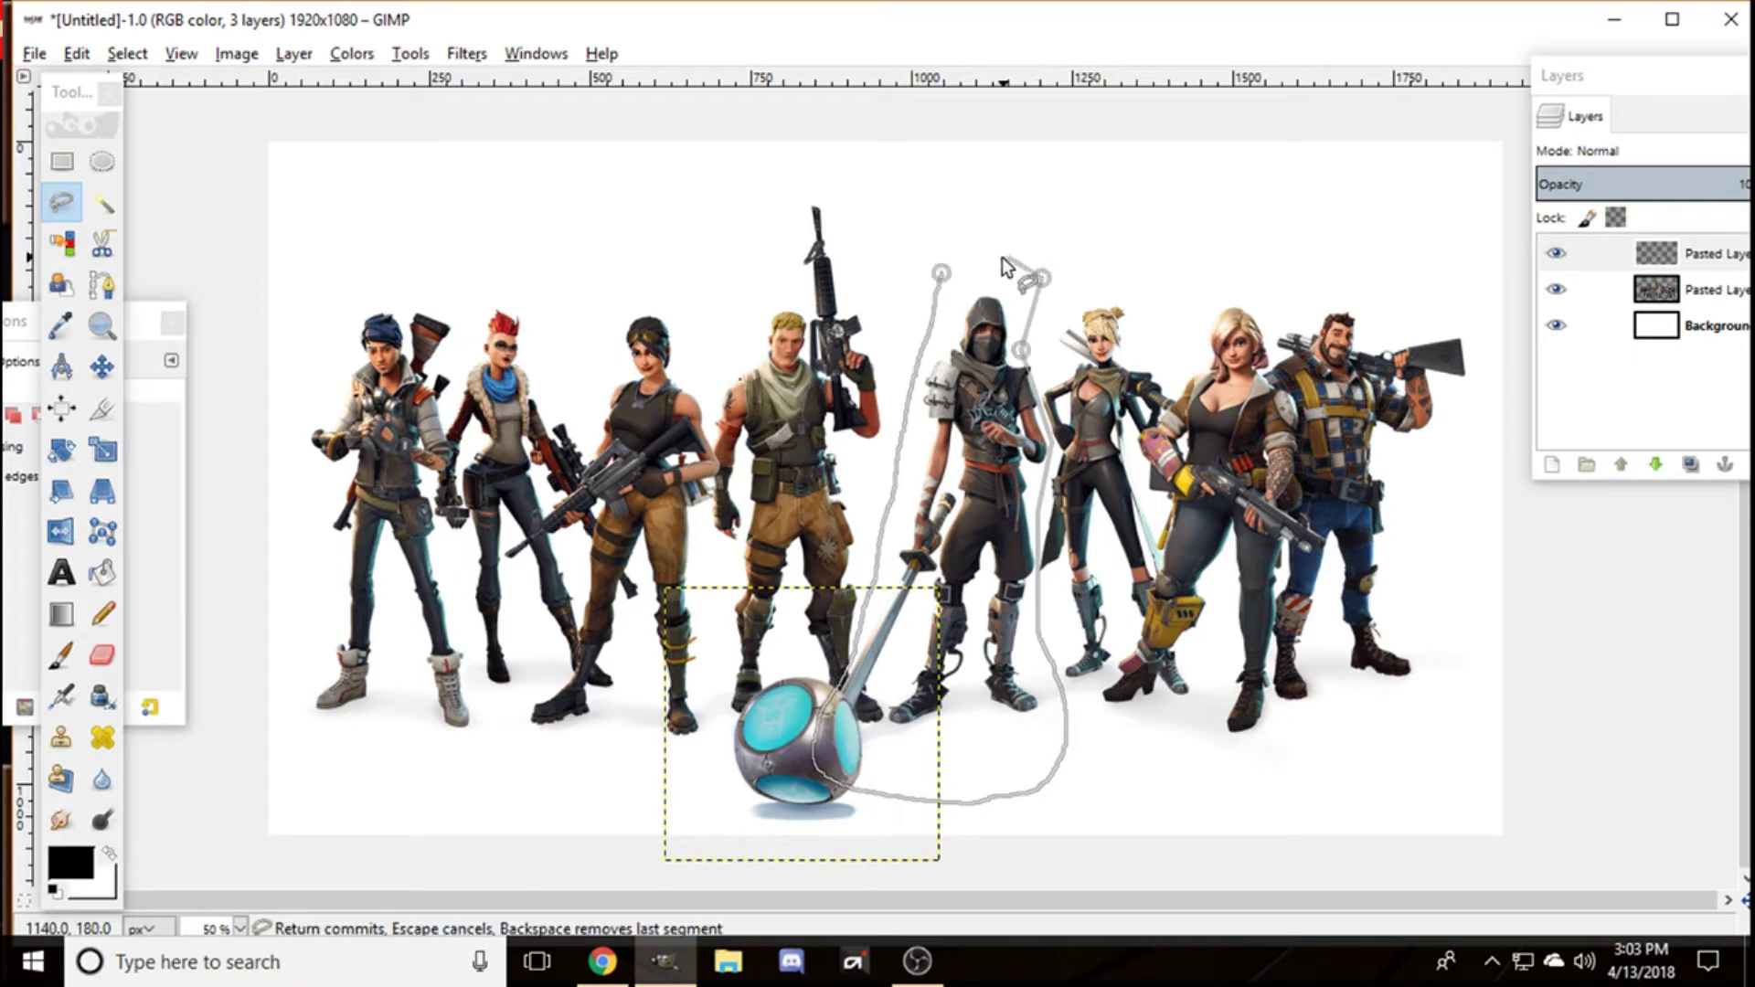
pyautogui.click(951, 271)
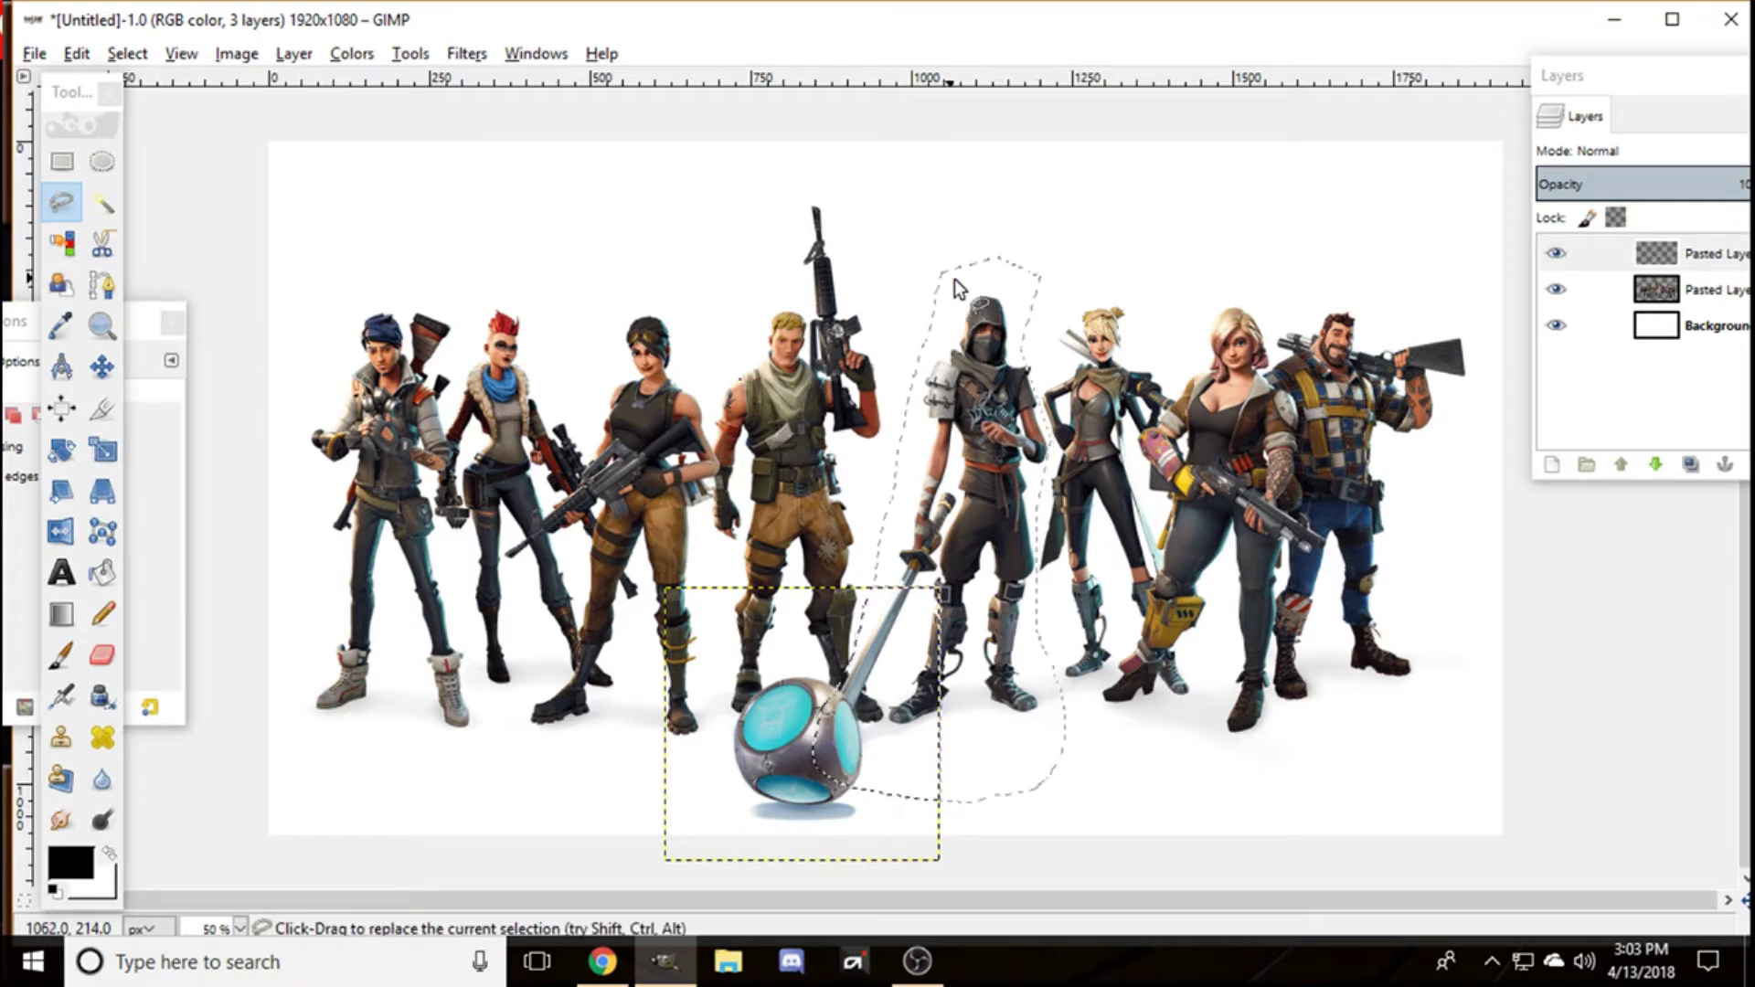
# Step: Delete the selected swordsman from the characters layer and clear the selection
pyautogui.click(1645, 289)
pyautogui.press('Delete')
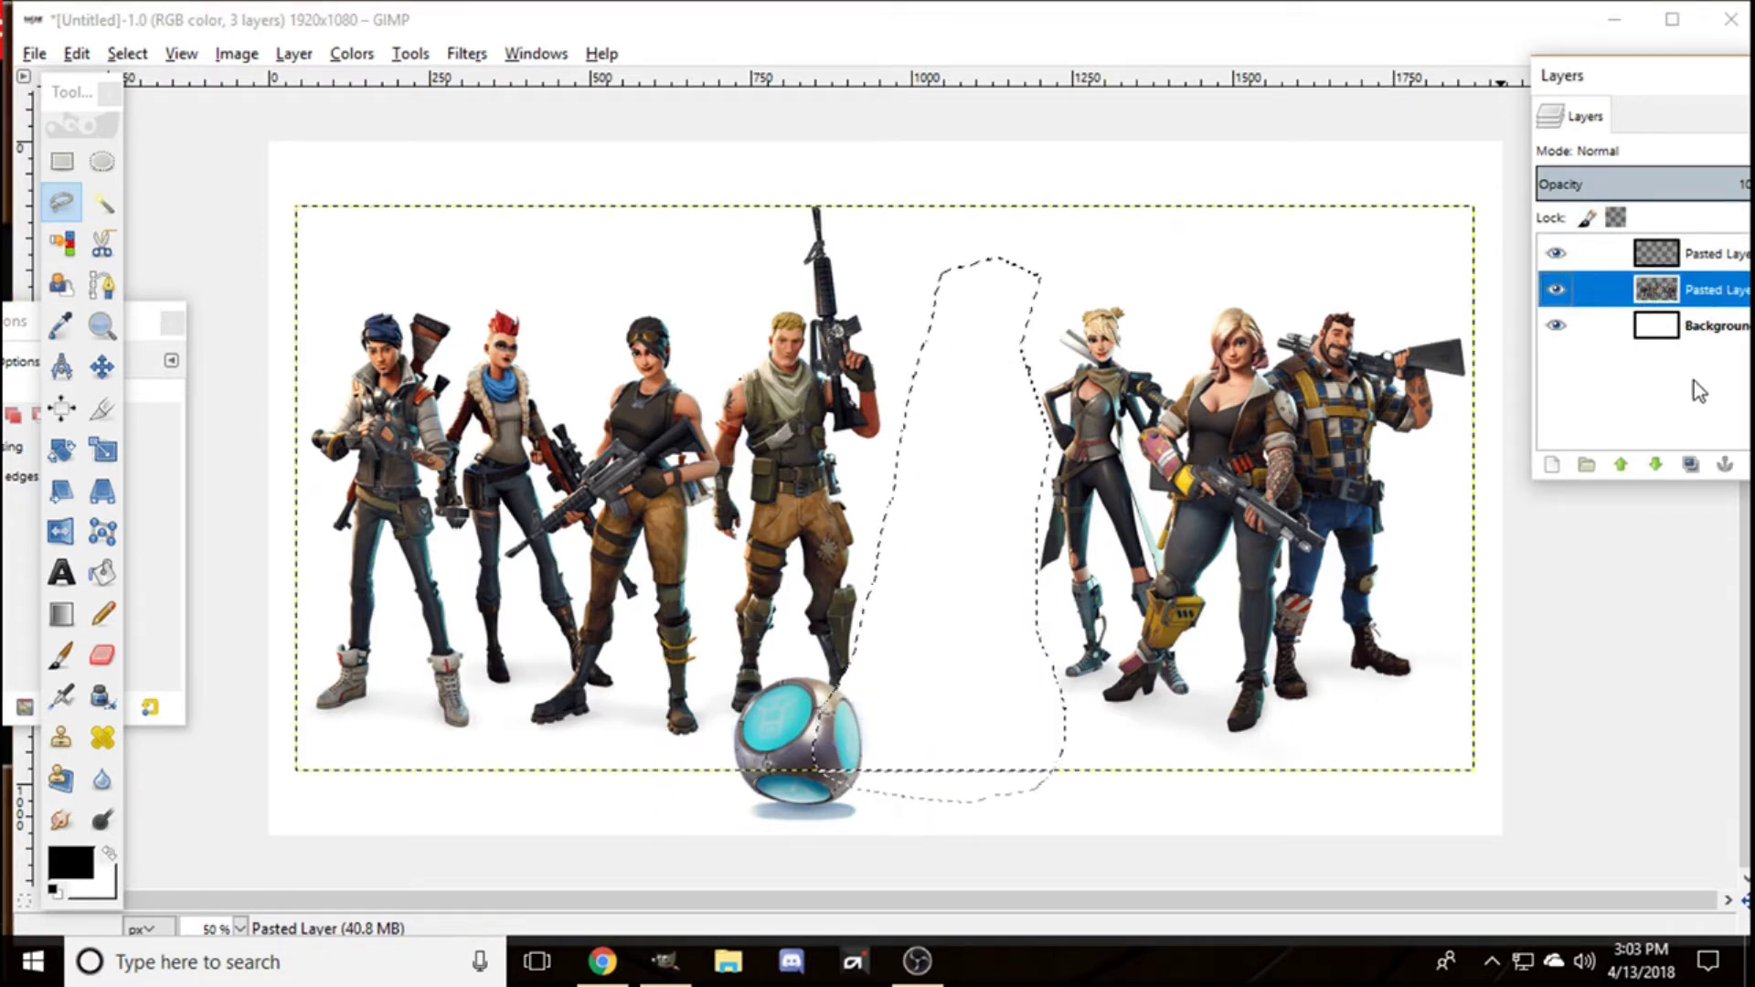
pyautogui.click(128, 53)
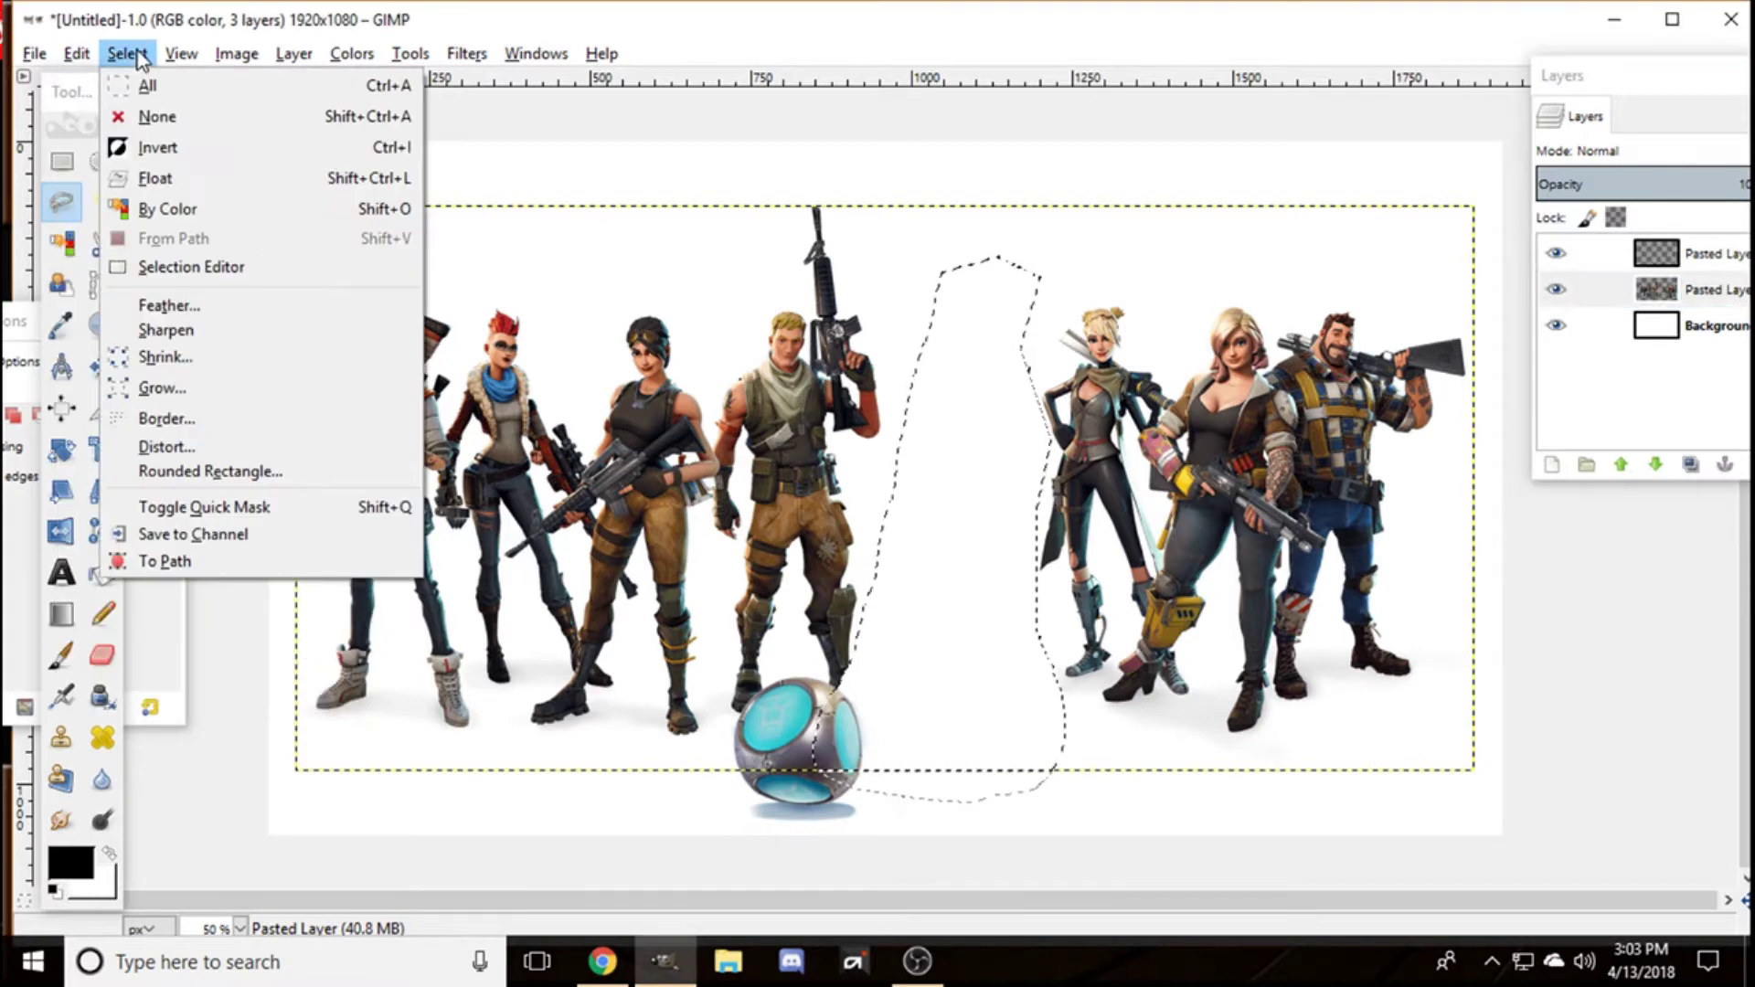
pyautogui.click(151, 116)
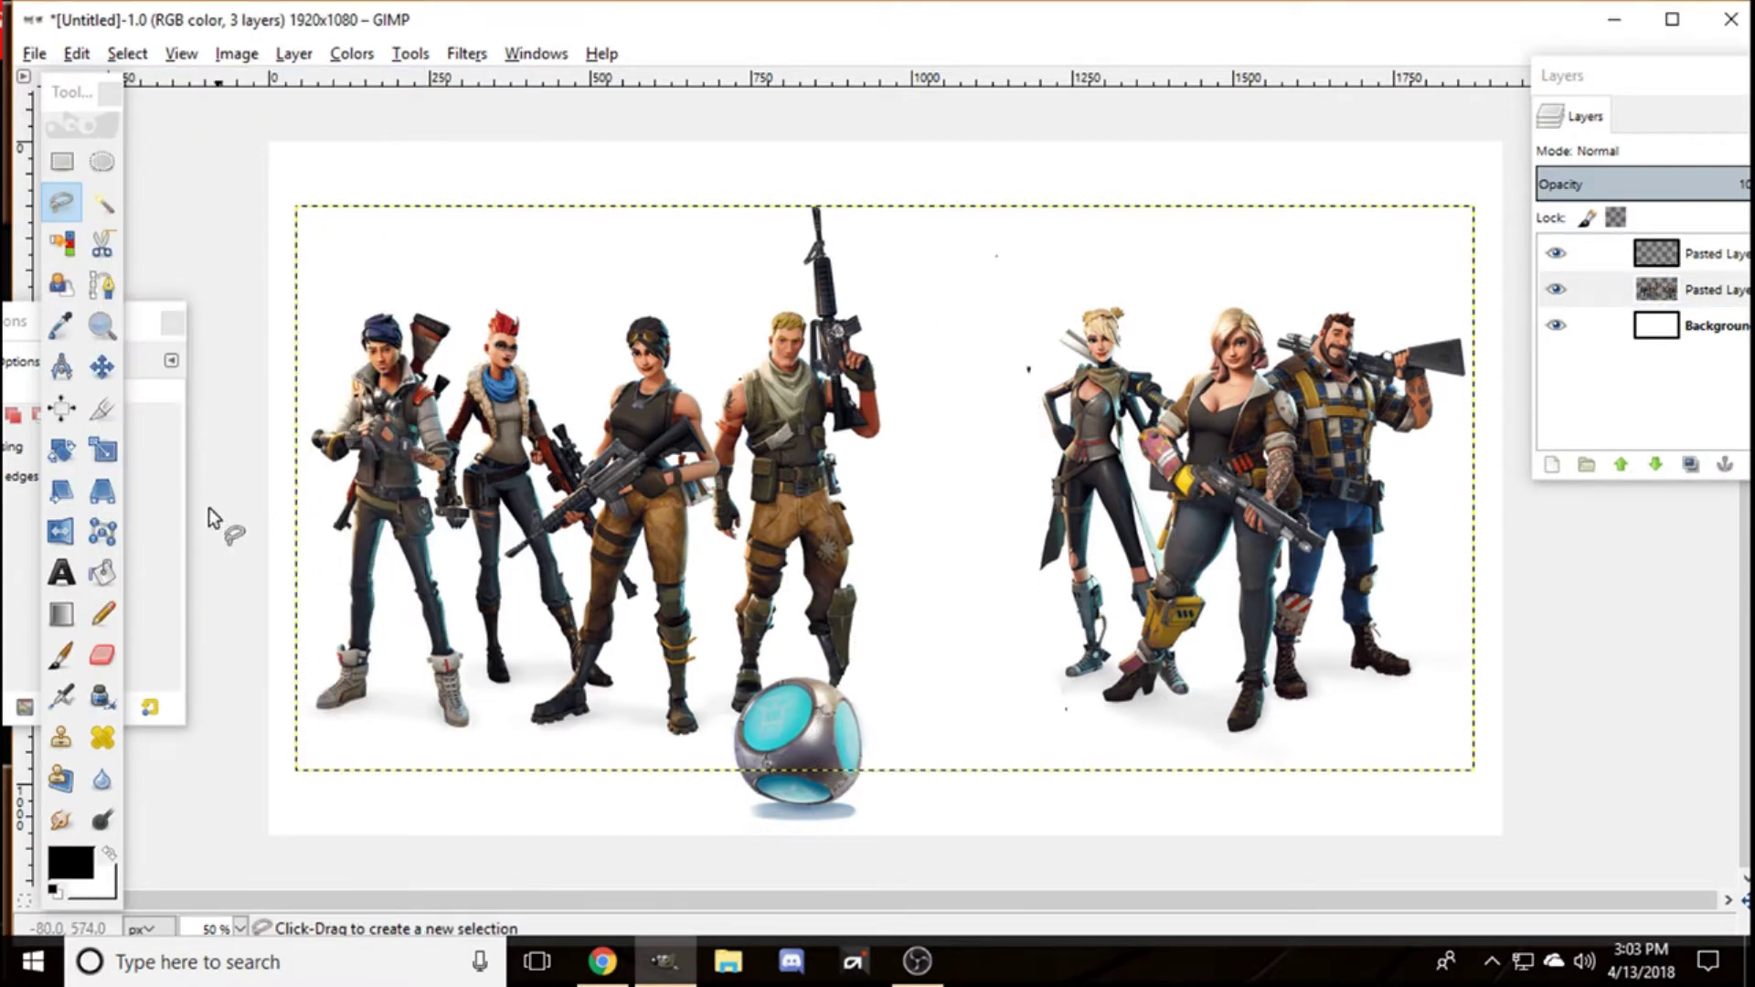
# Step: Set the Eraser opacity to 100 and erase the leftover dark speck beside the blonde woman's shoulder
pyautogui.click(100, 655)
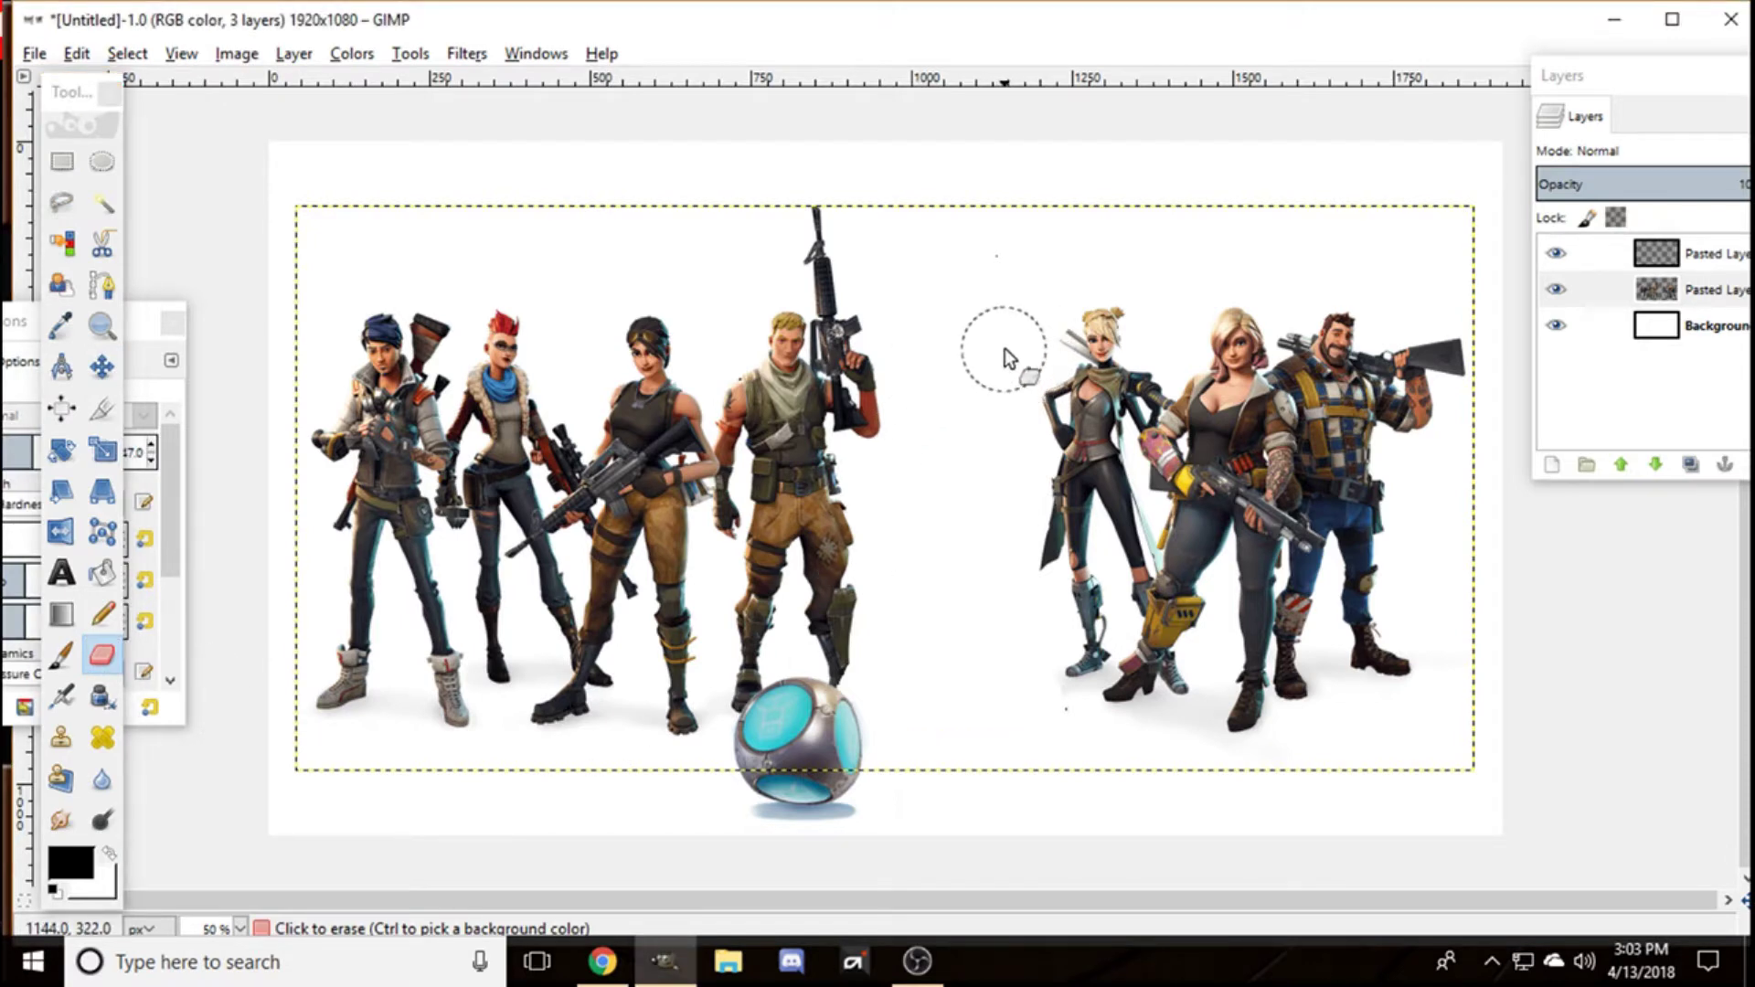
pyautogui.moveTo(22, 326); pyautogui.dragTo(219, 311)
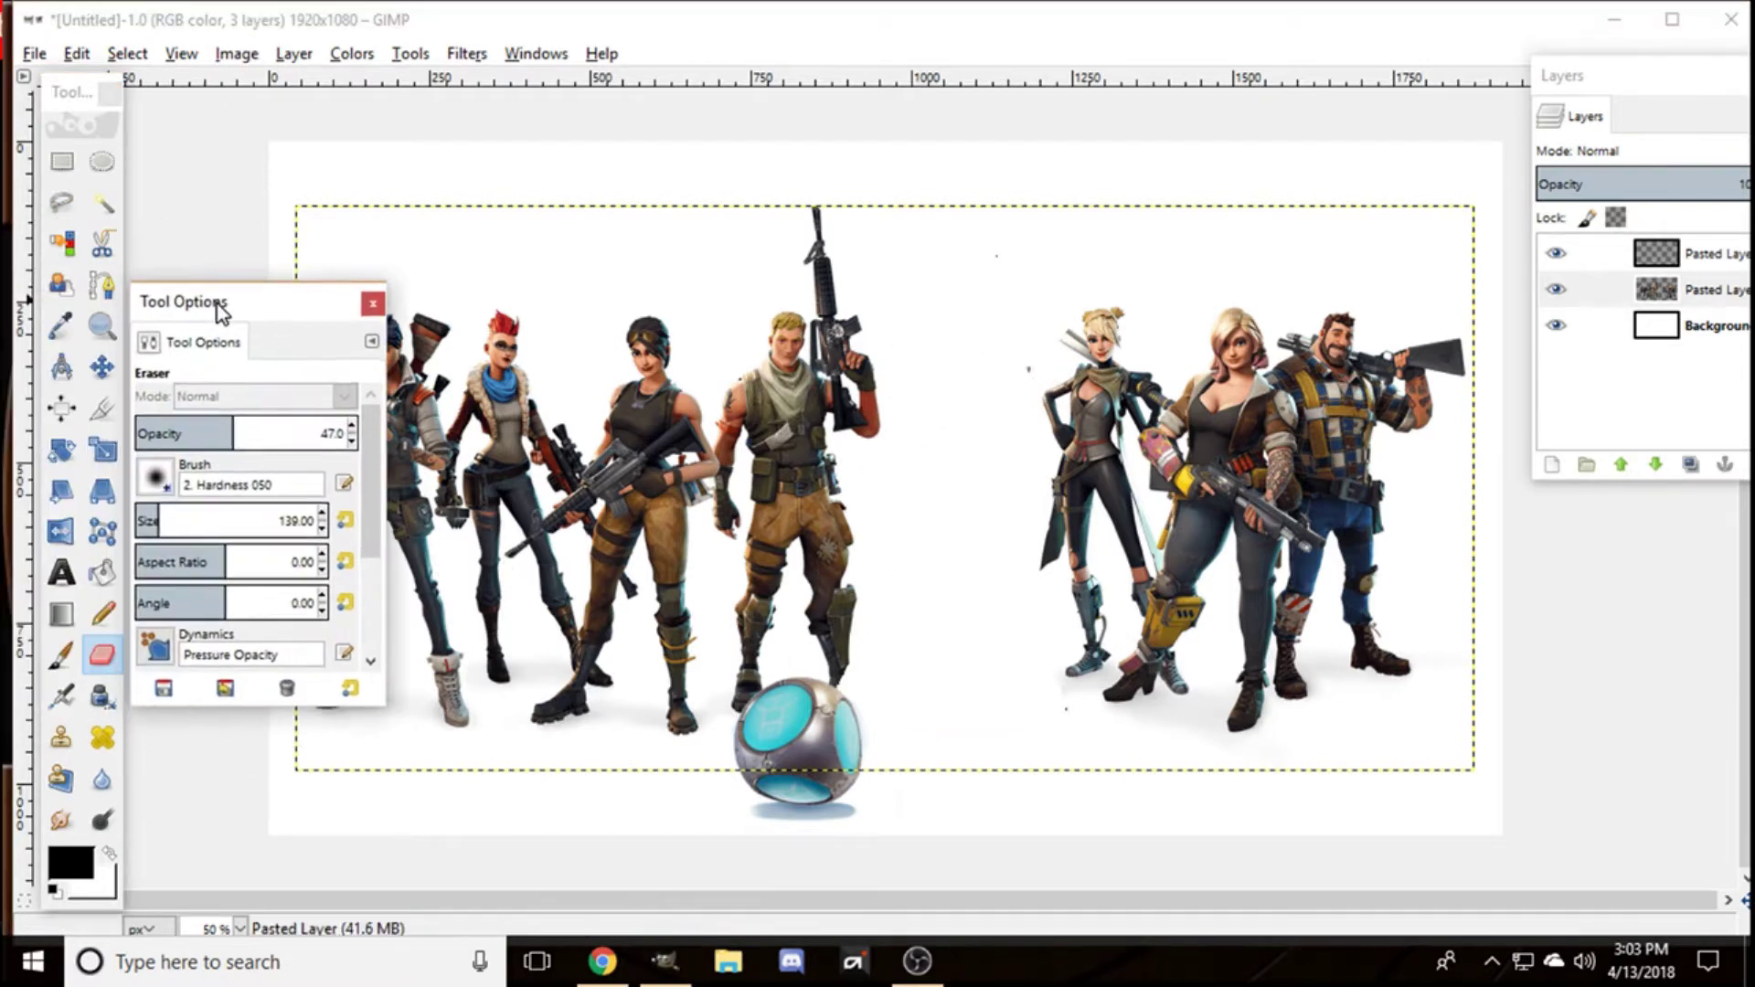
pyautogui.moveTo(353, 426); pyautogui.dragTo(353, 426)
pyautogui.click(1008, 364)
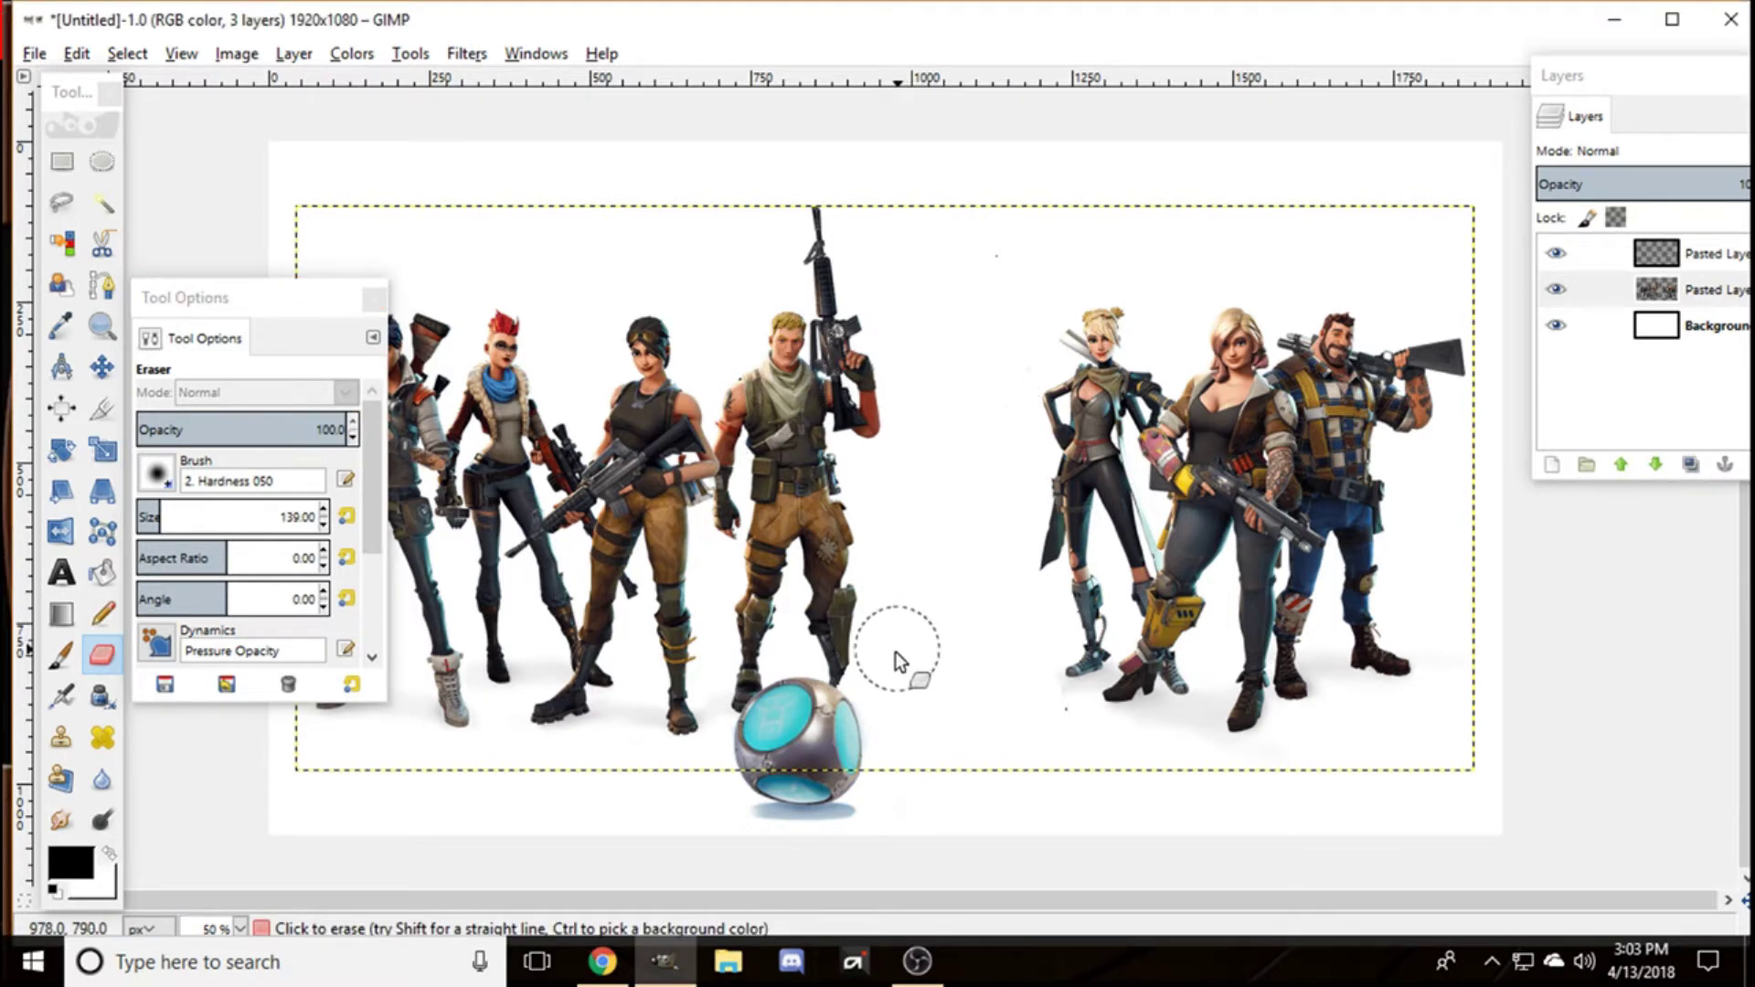
# Step: Move the port-a-fort ball slightly up and right toward the gap between the characters
pyautogui.click(102, 366)
pyautogui.moveTo(769, 733); pyautogui.dragTo(825, 709)
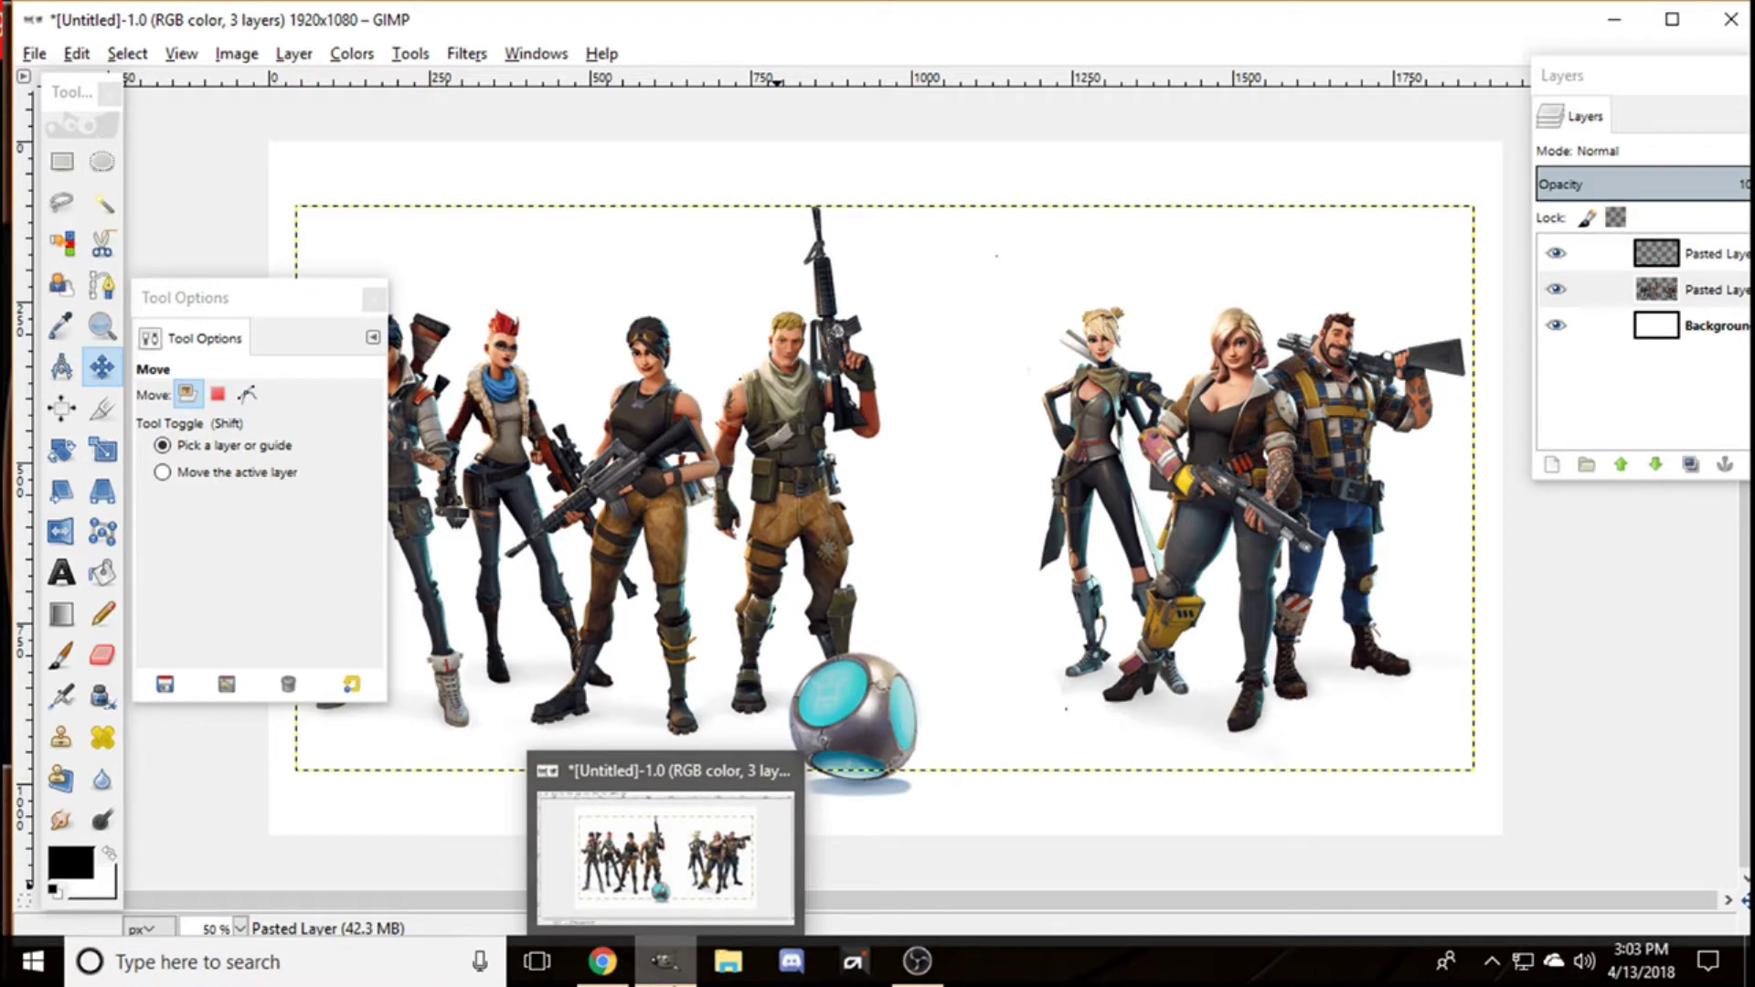
# Step: Preview the recent image files in the Downloads folder for opening, and close the dialog without opening one
pyautogui.click(37, 55)
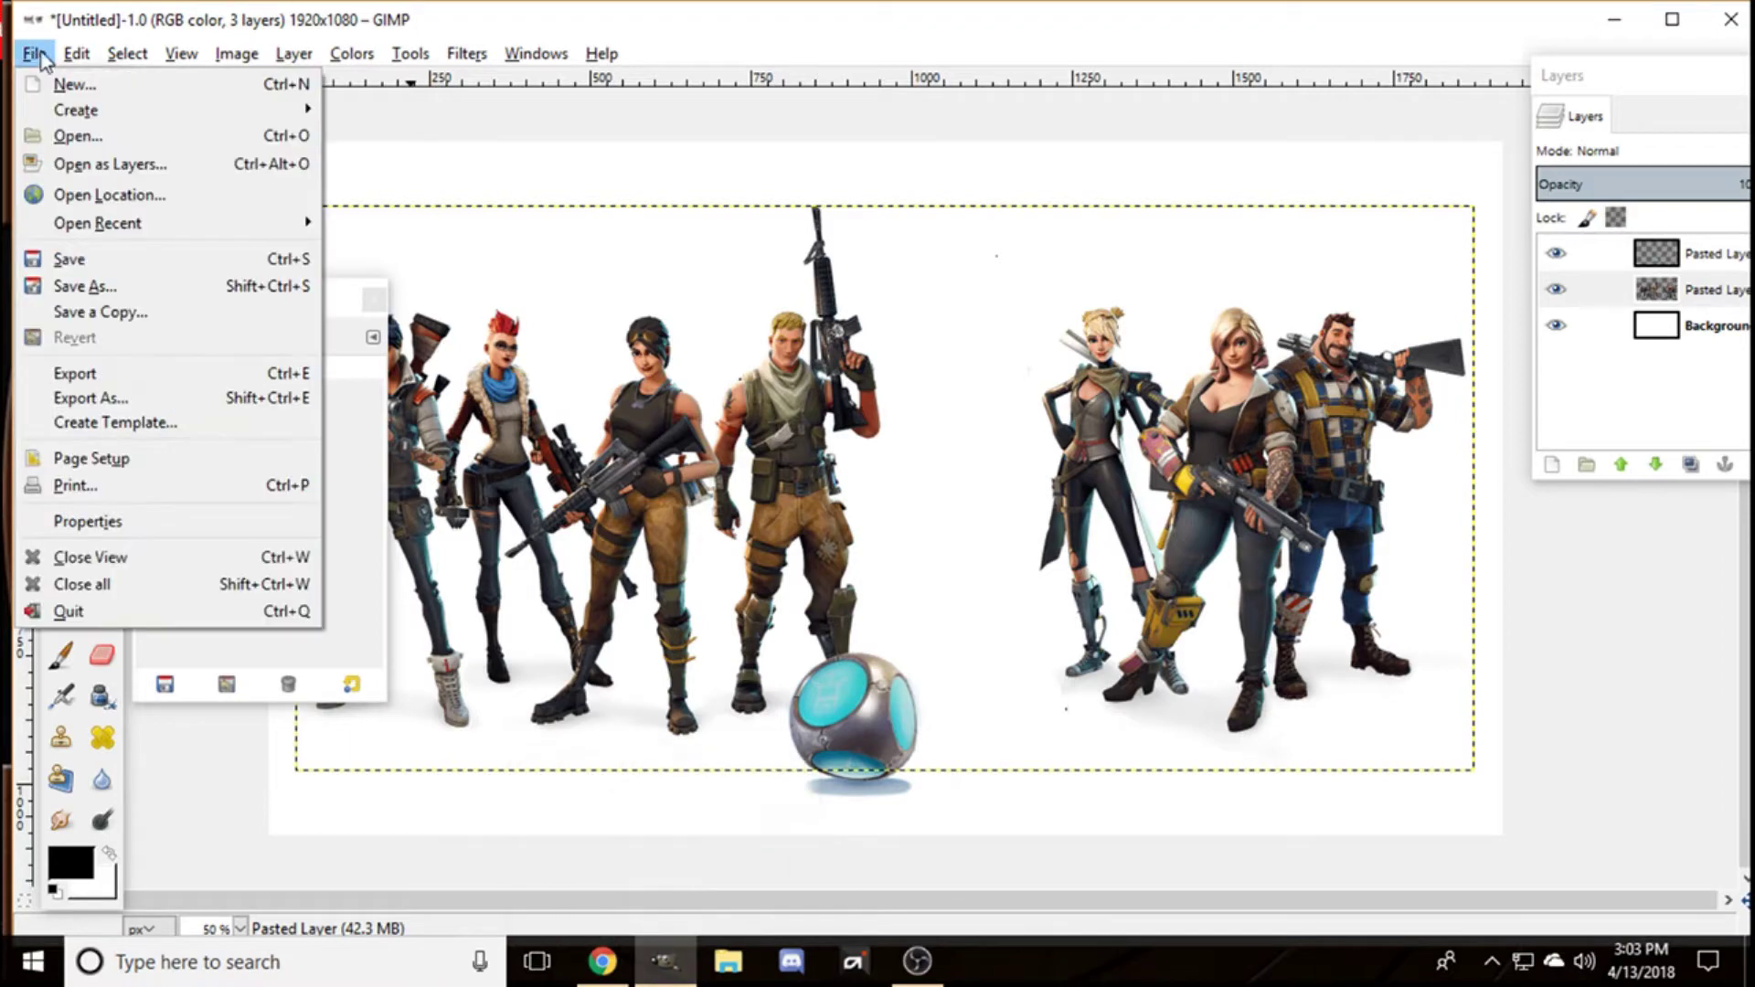
pyautogui.click(78, 136)
pyautogui.click(576, 305)
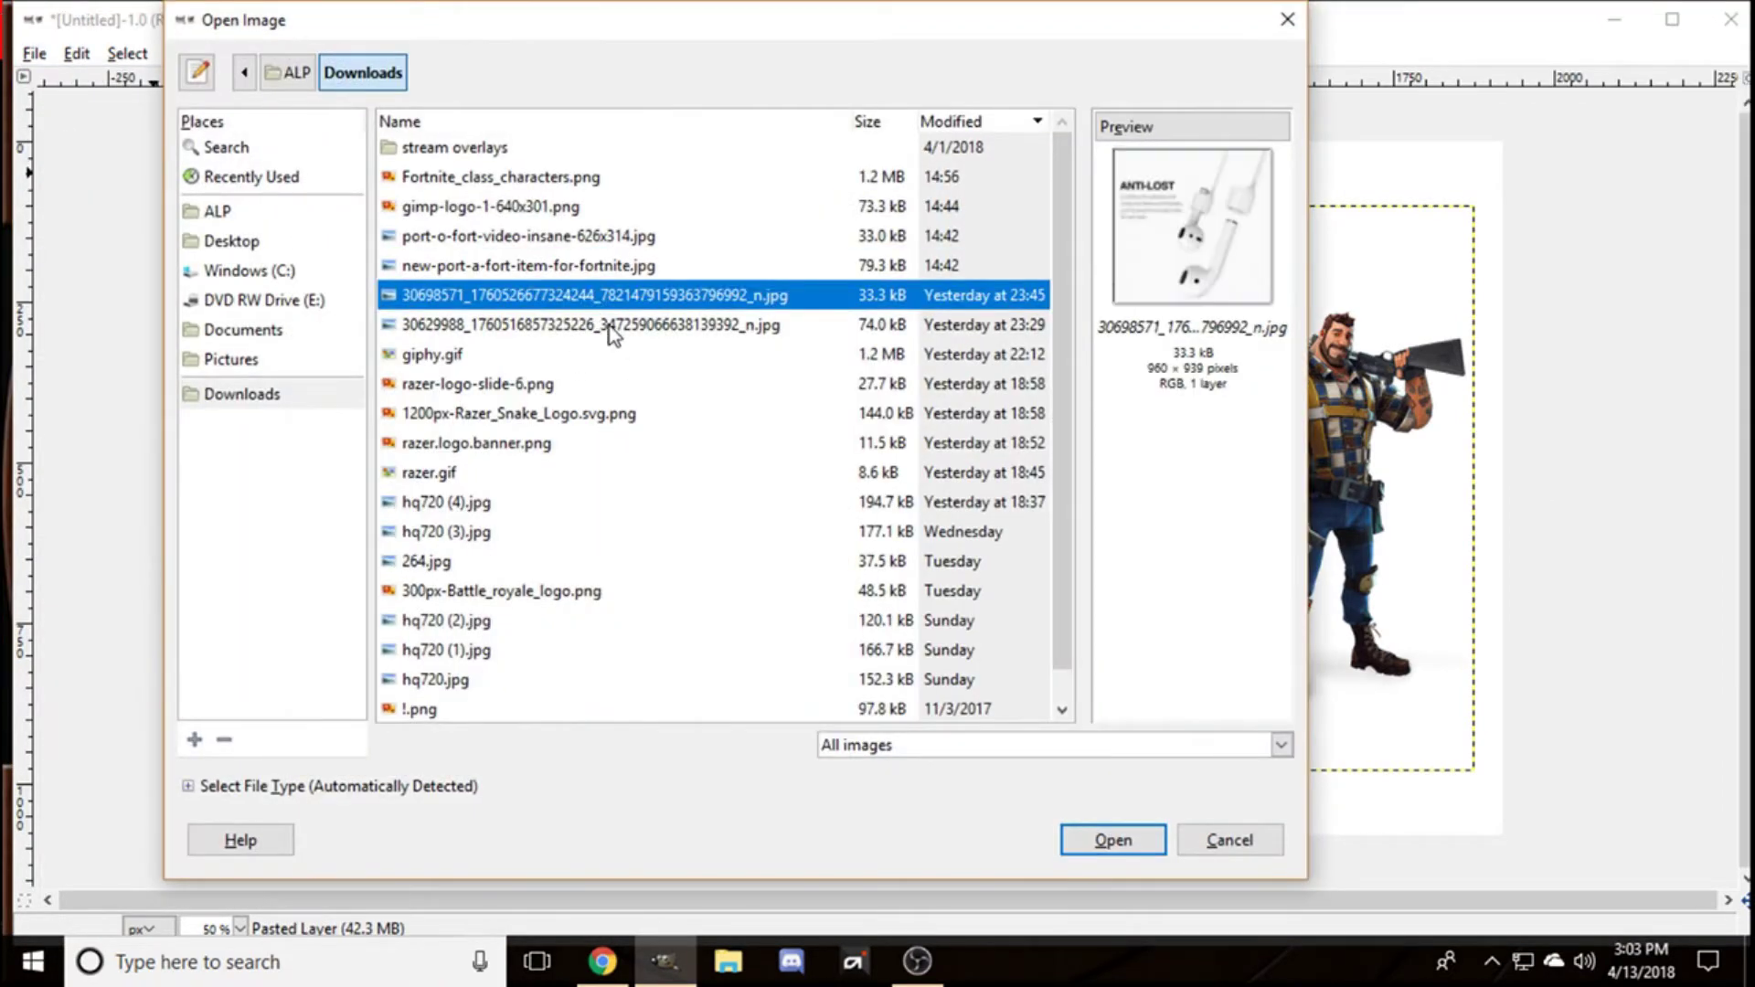
pyautogui.click(594, 322)
pyautogui.click(637, 247)
pyautogui.click(638, 264)
pyautogui.click(631, 236)
pyautogui.click(629, 207)
pyautogui.click(632, 179)
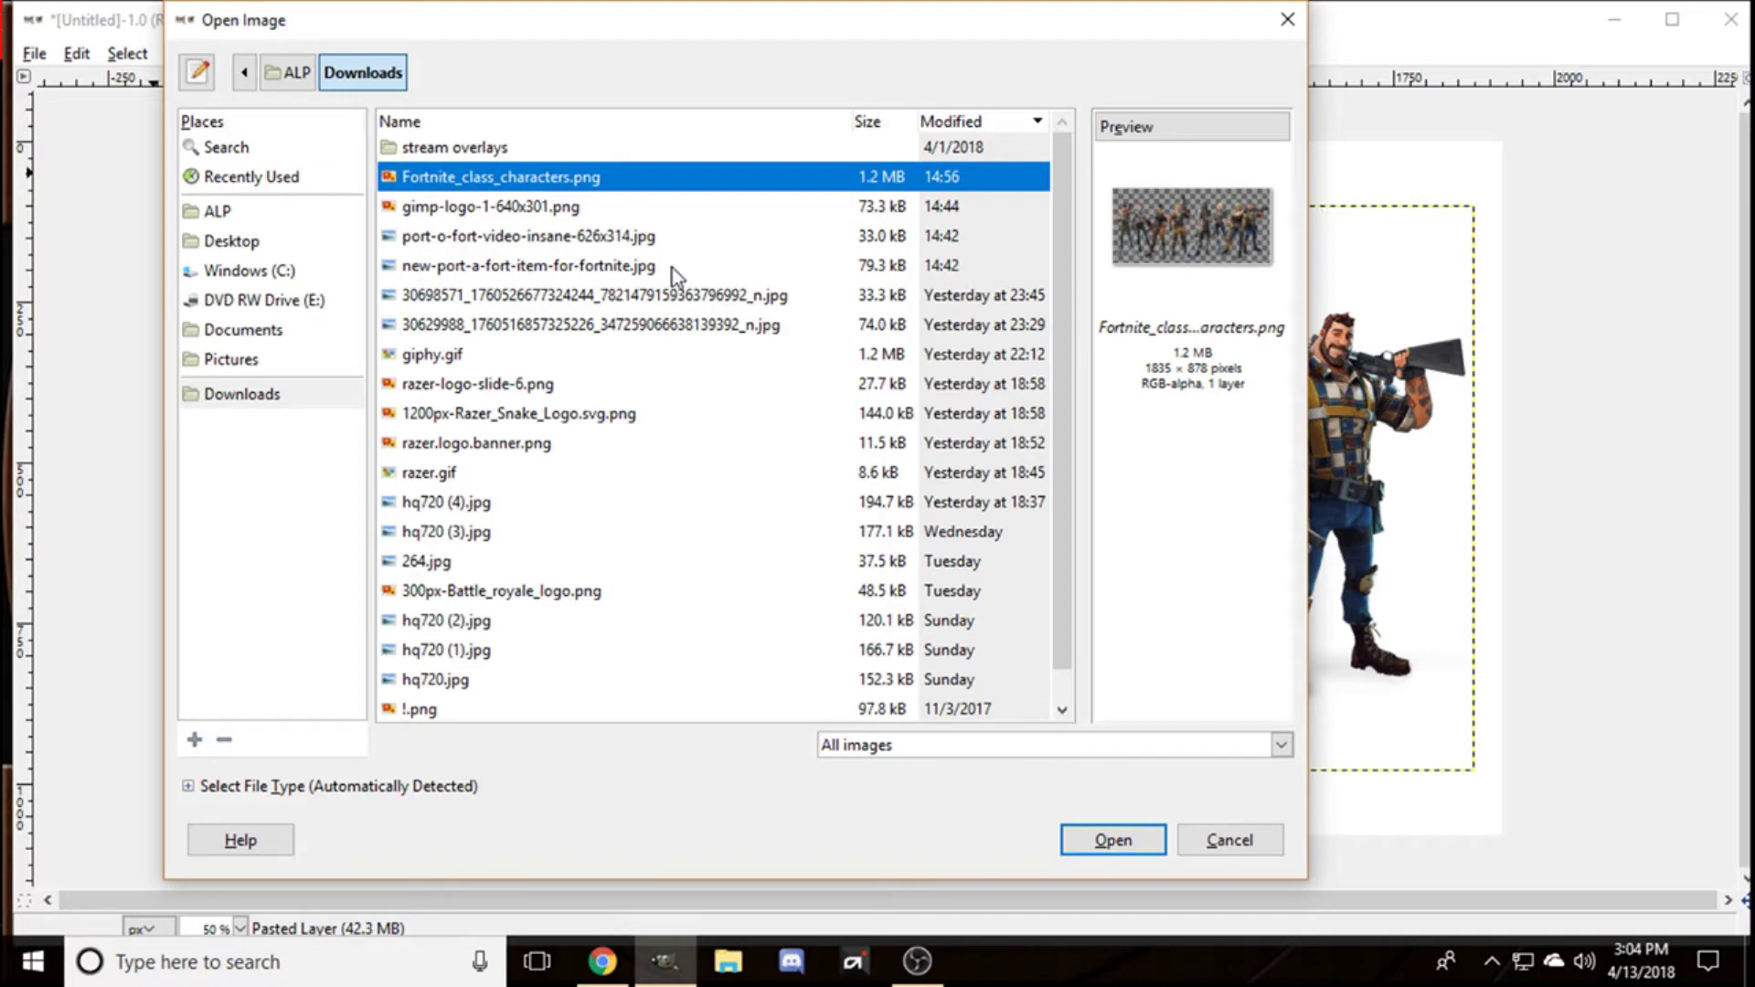
pyautogui.click(684, 236)
pyautogui.click(1275, 19)
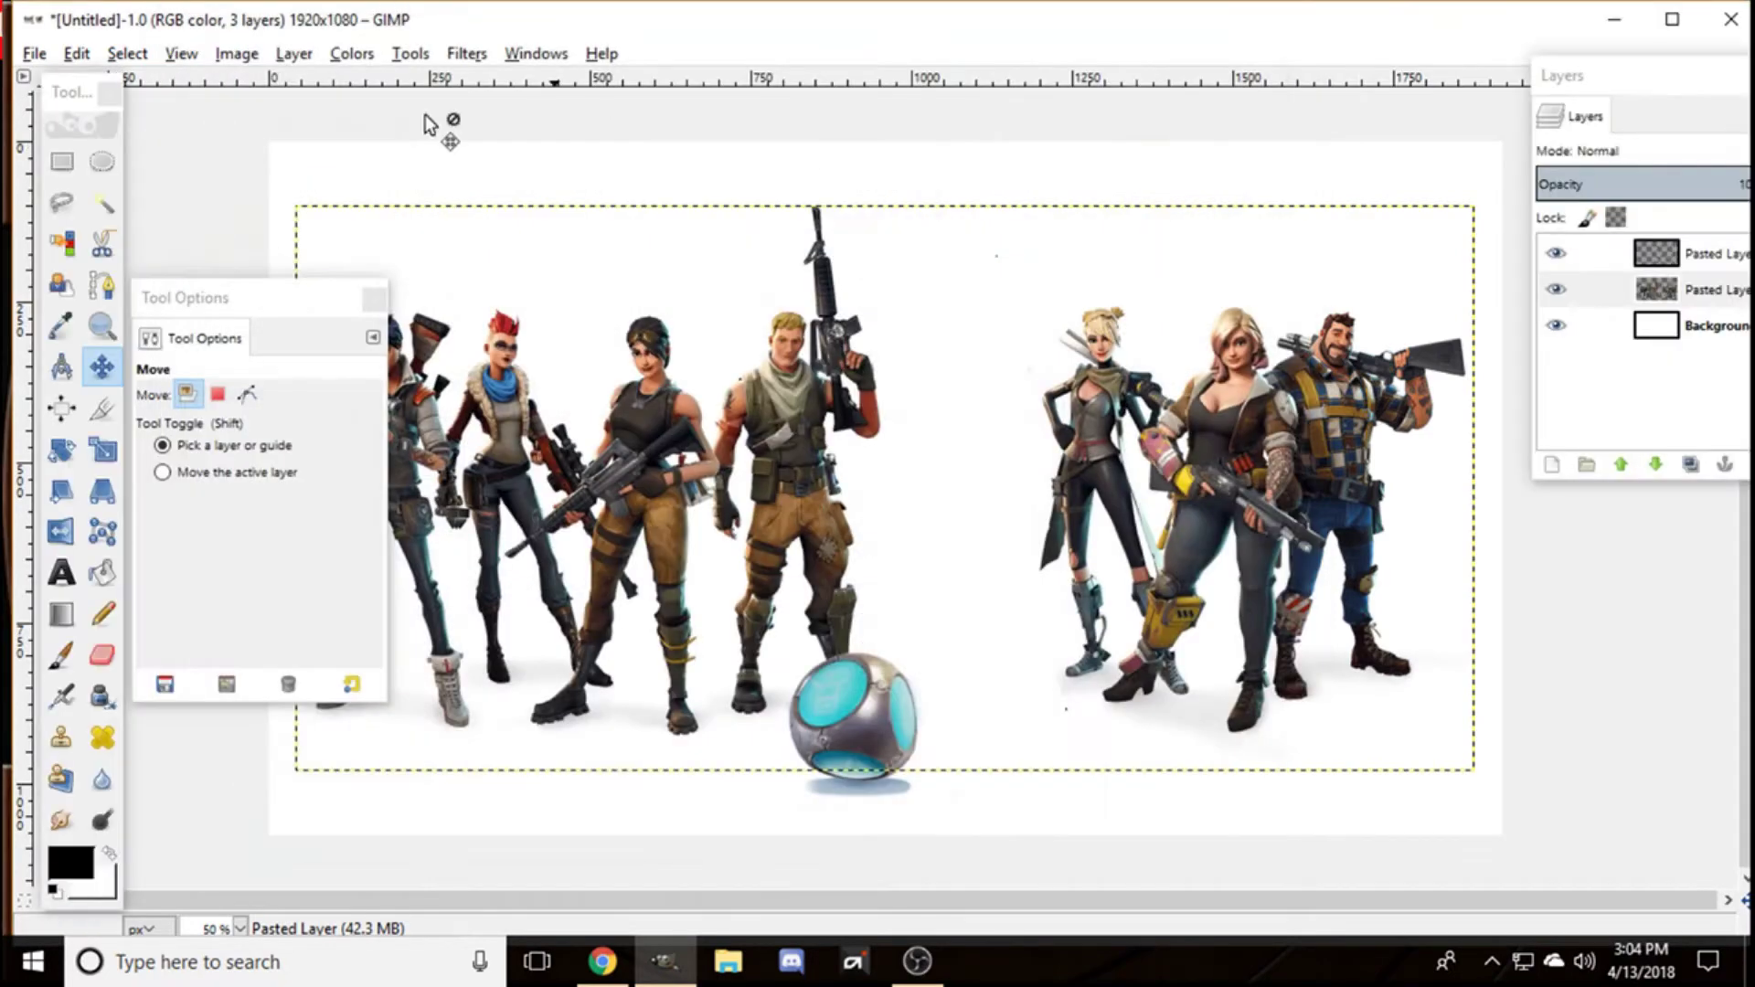
# Step: Switch to Chrome and search Google Images for "fortnite characters"
pyautogui.click(602, 960)
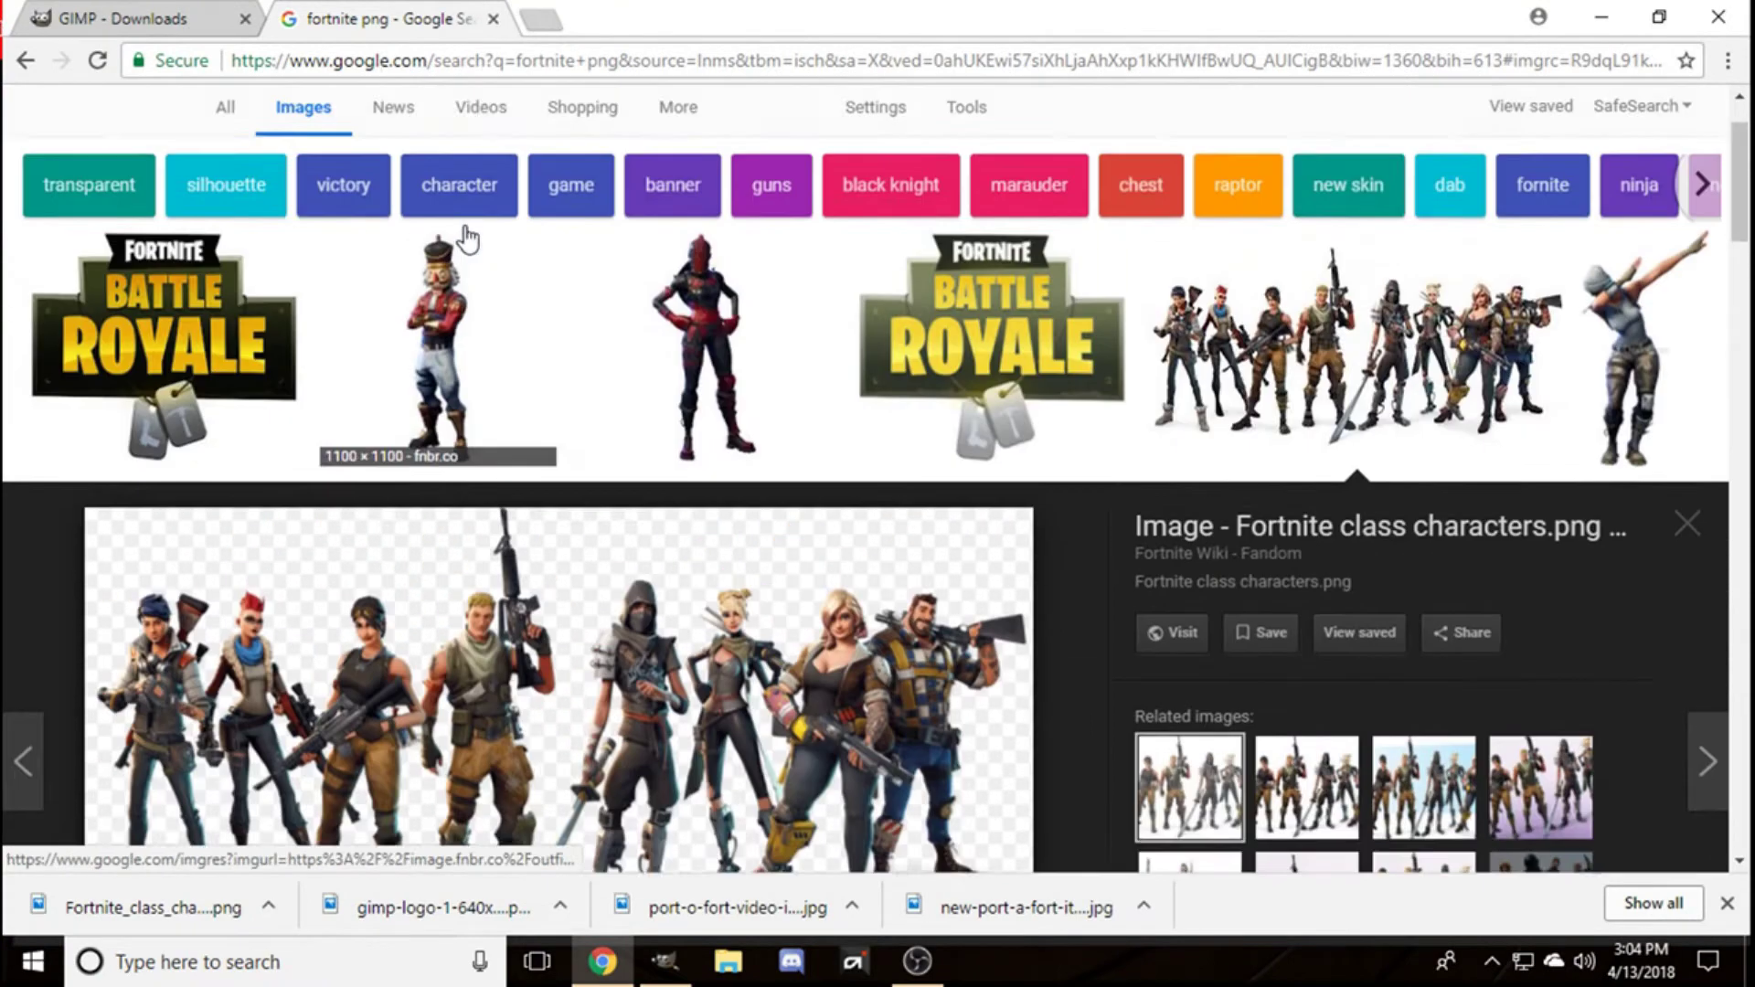
pyautogui.scroll(1, 469, 240)
pyautogui.doubleClick(286, 151)
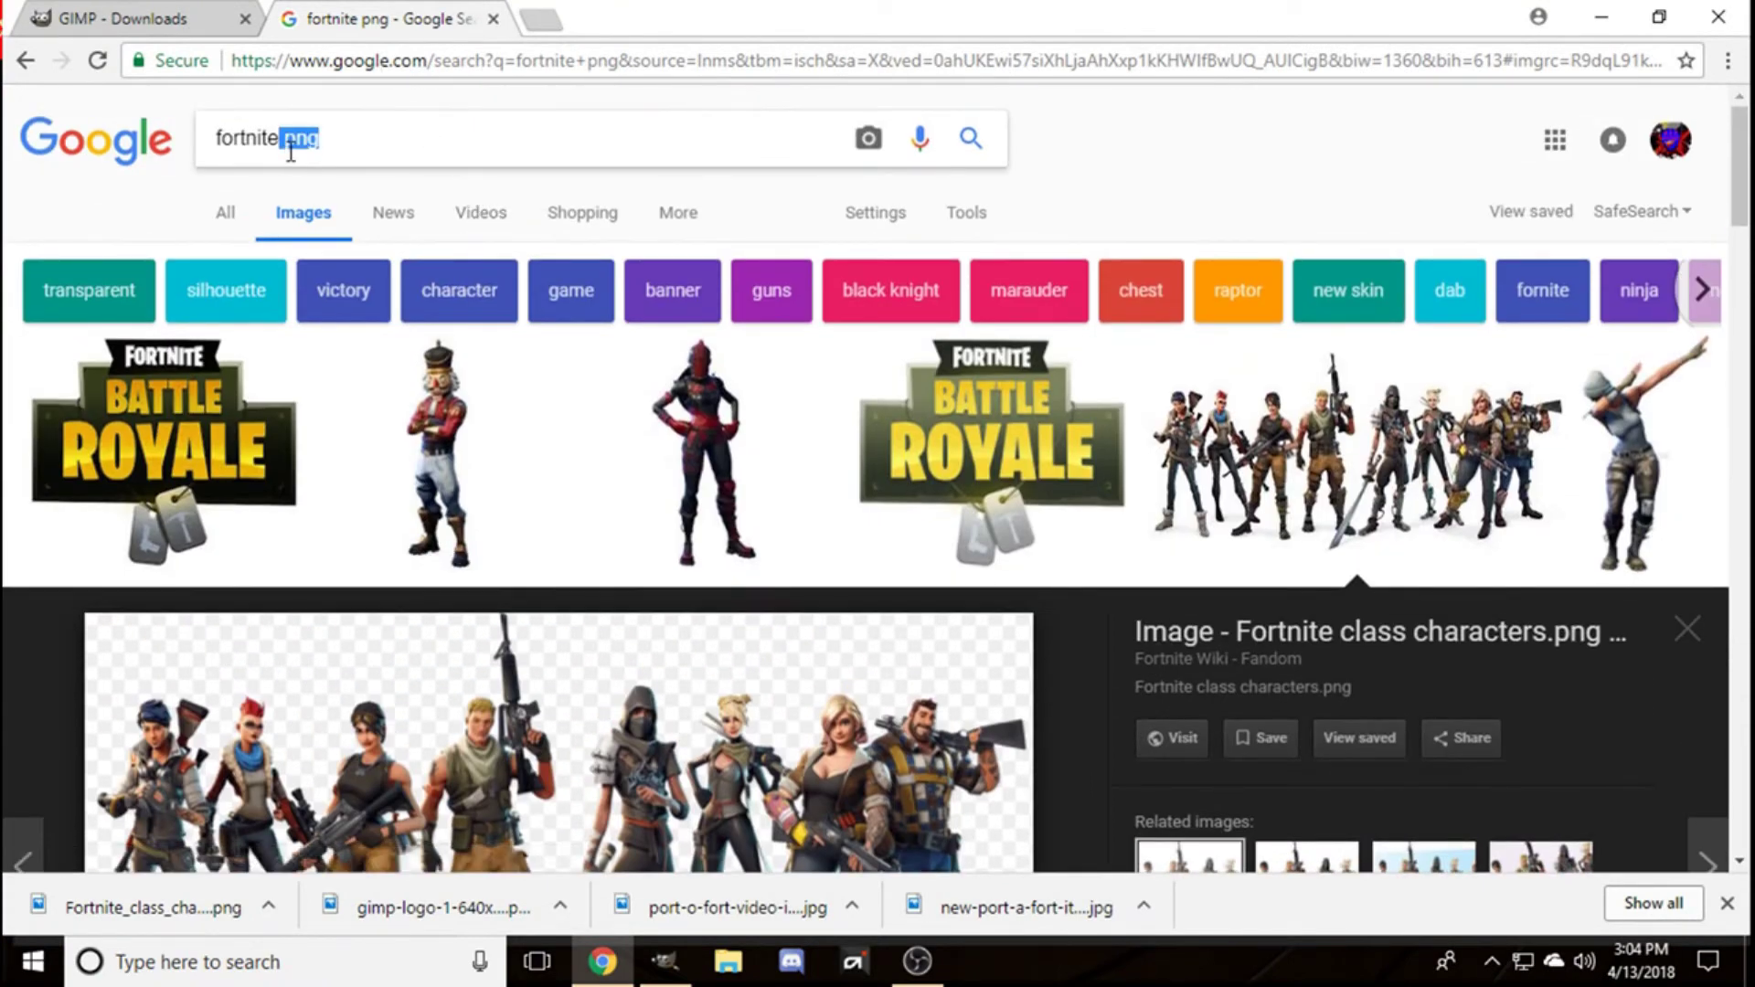
pyautogui.write('ch')
pyautogui.press('Down')
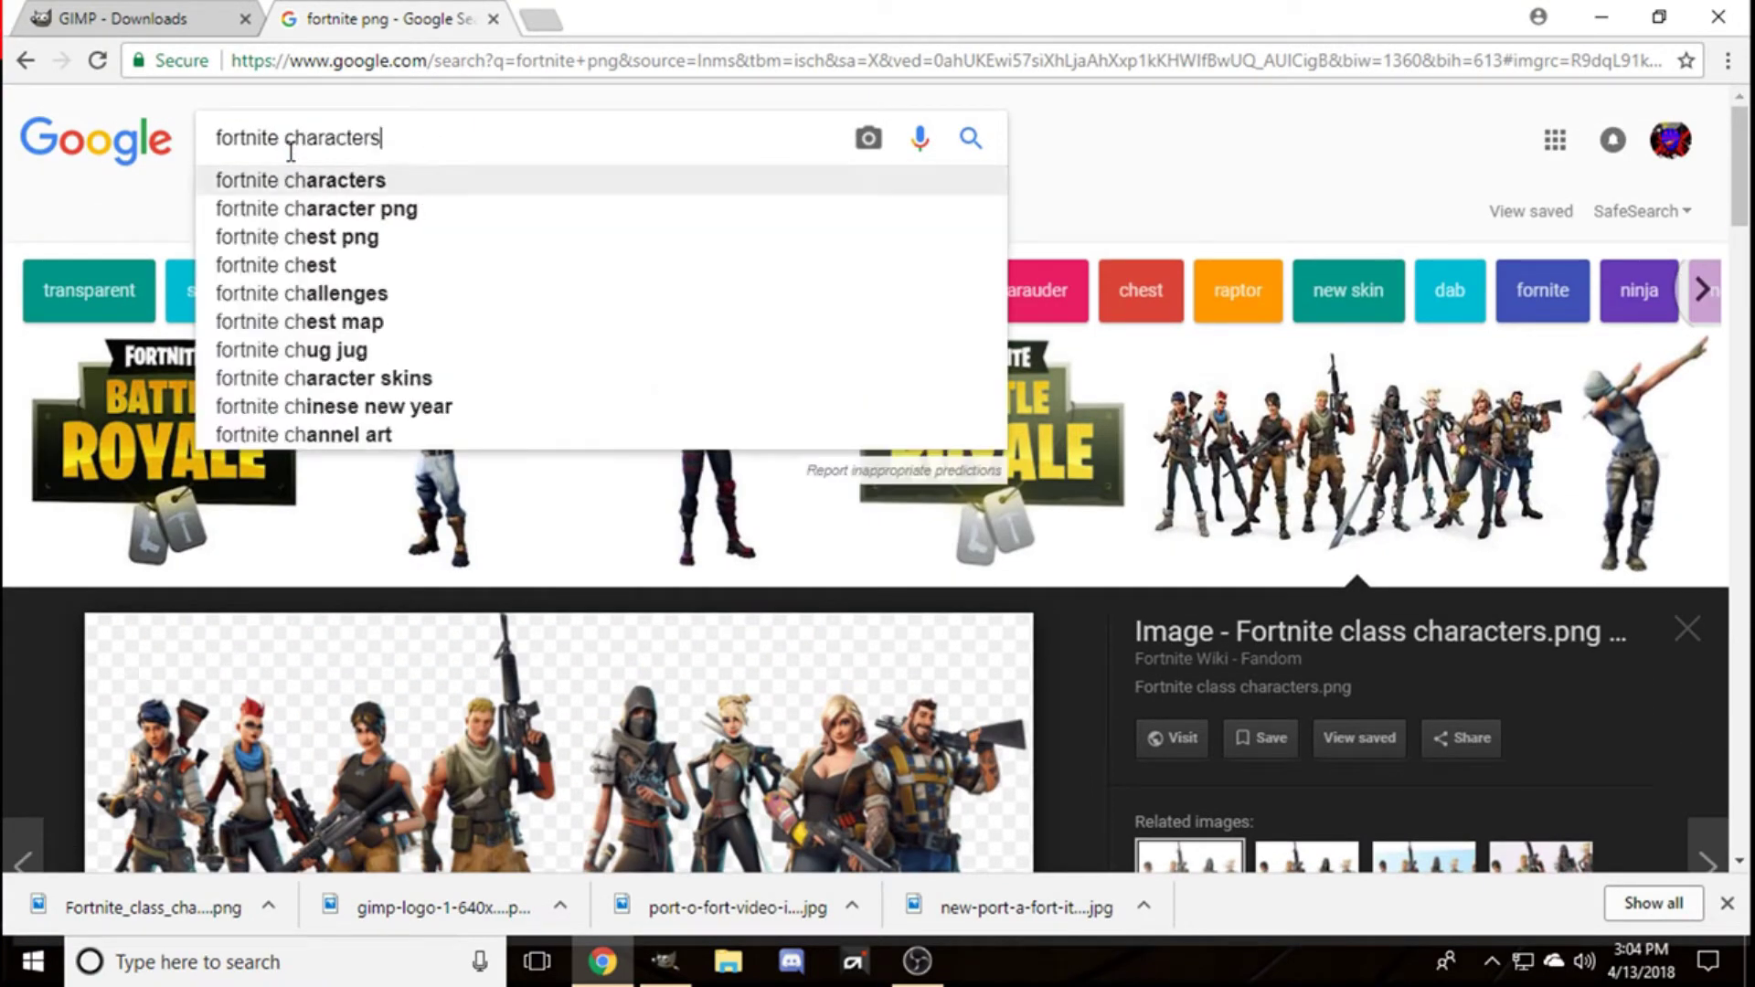
pyautogui.press('Return')
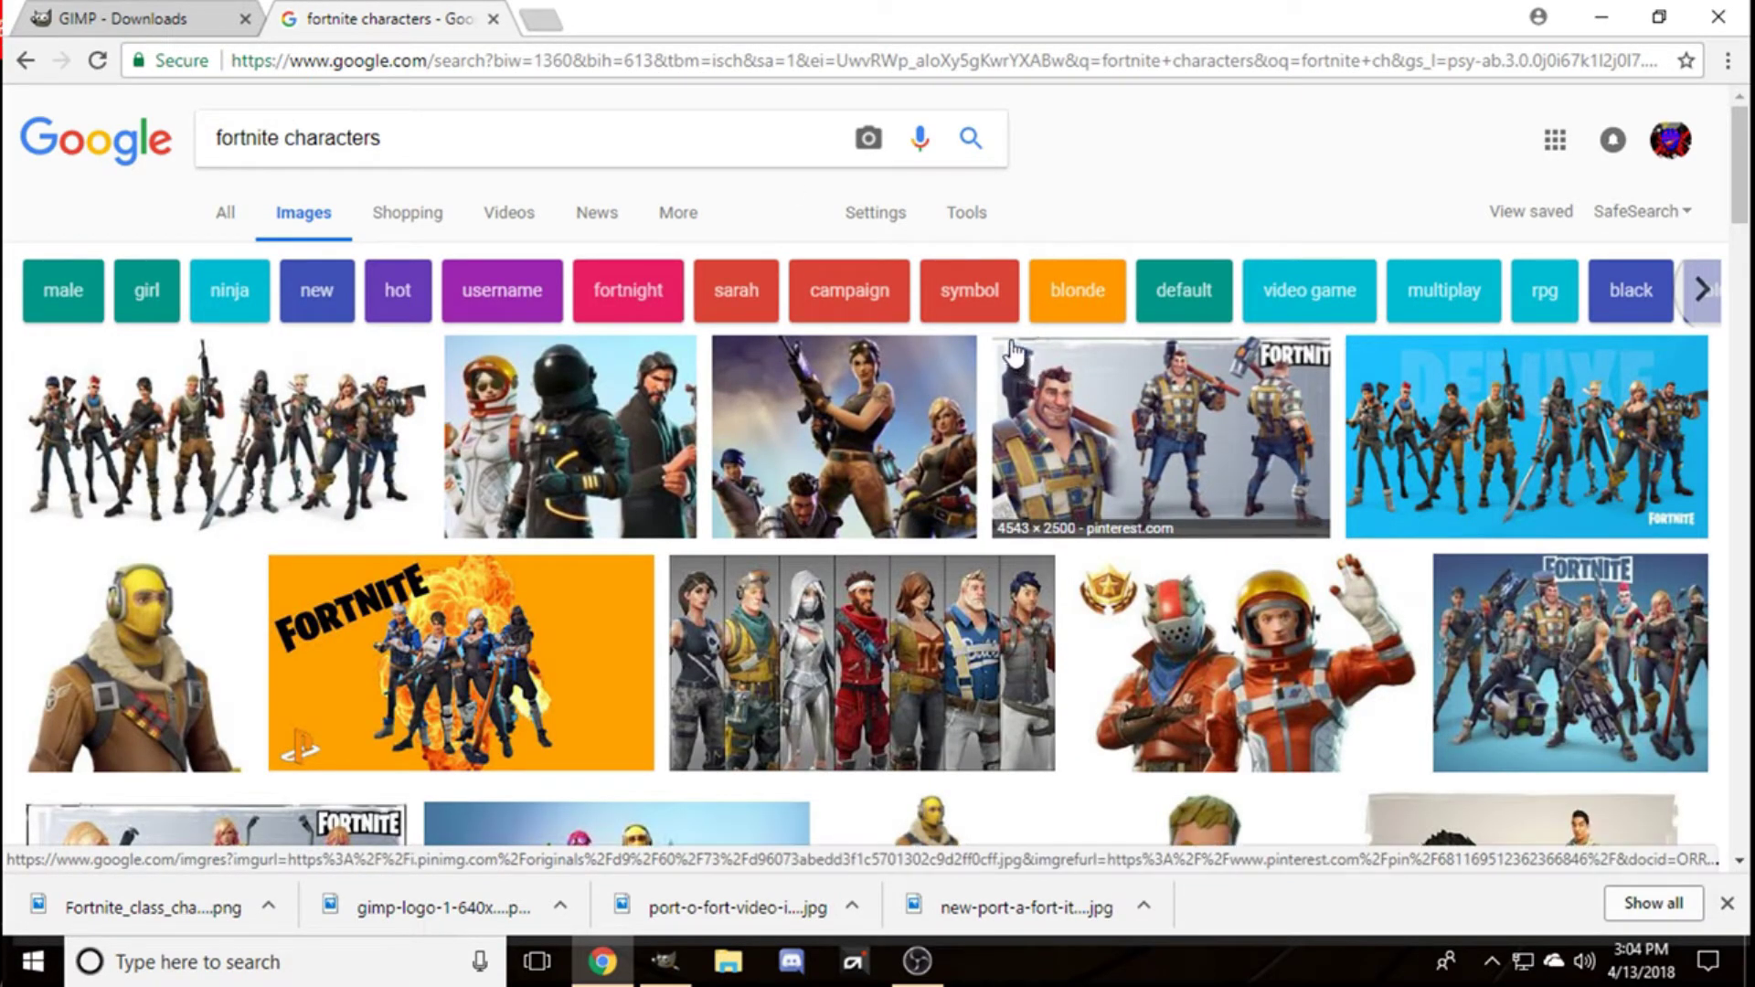
# Step: Copy the Rust Lord image with the purple background from the results and switch back to GIMP
pyautogui.scroll(-5, 1143, 549)
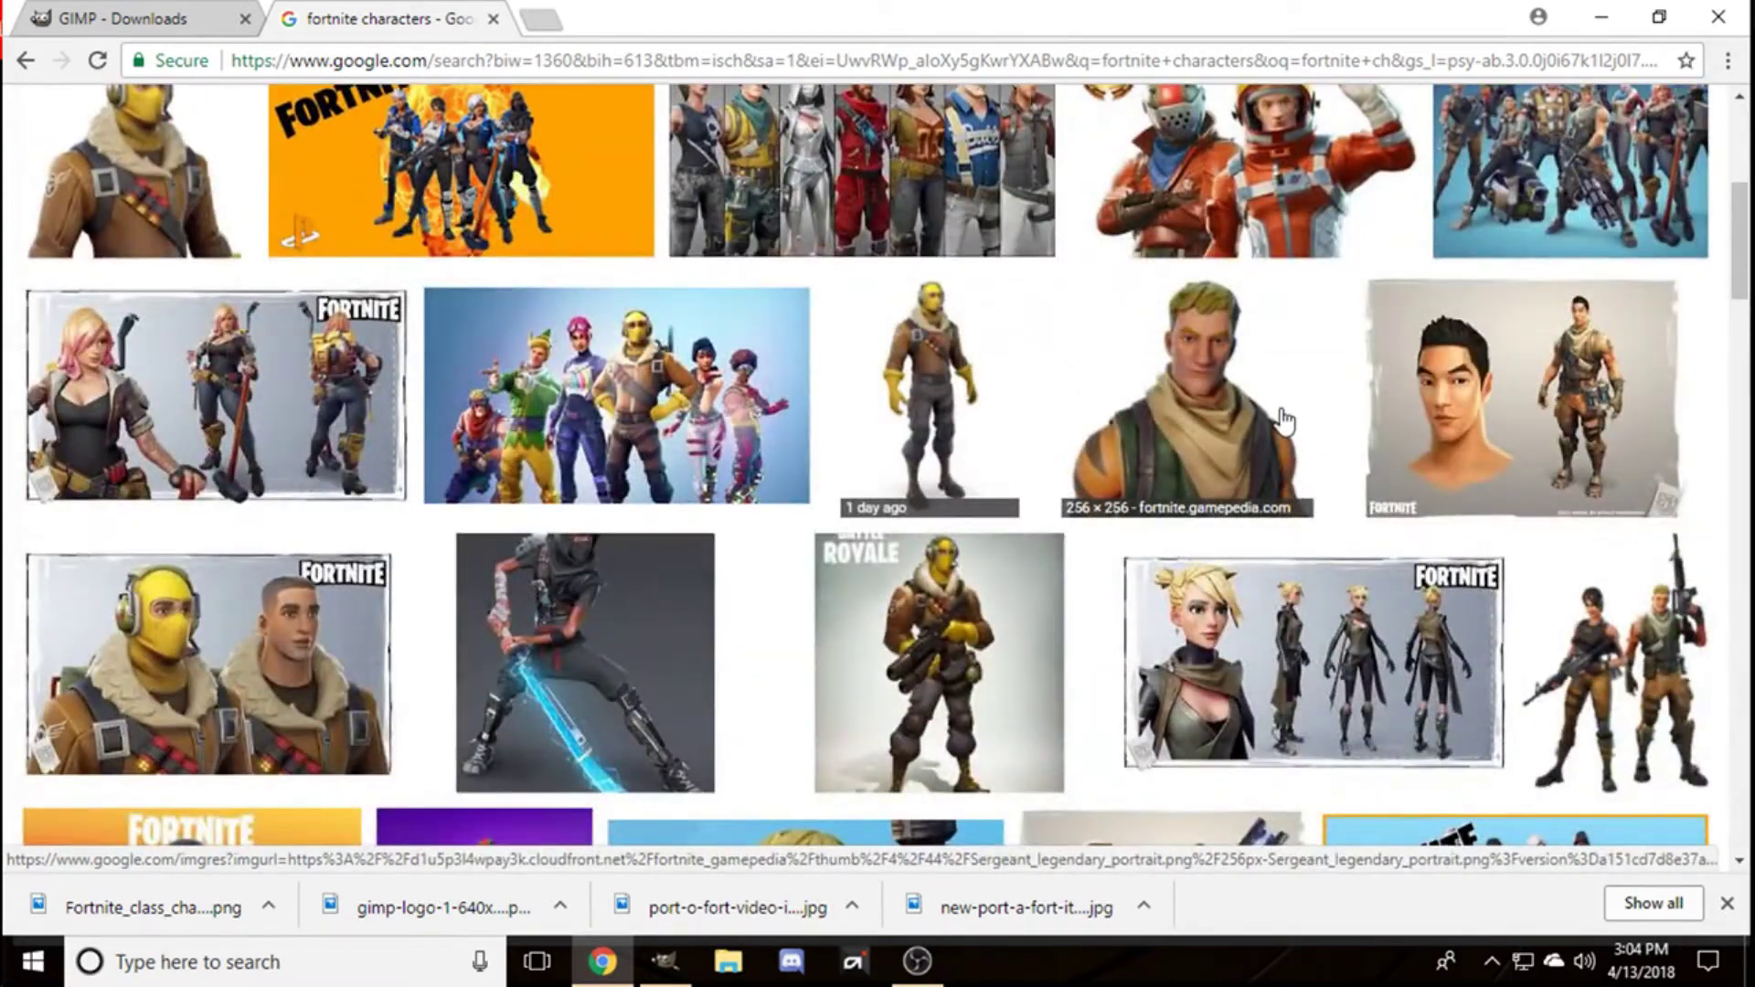
pyautogui.scroll(-3, 1108, 423)
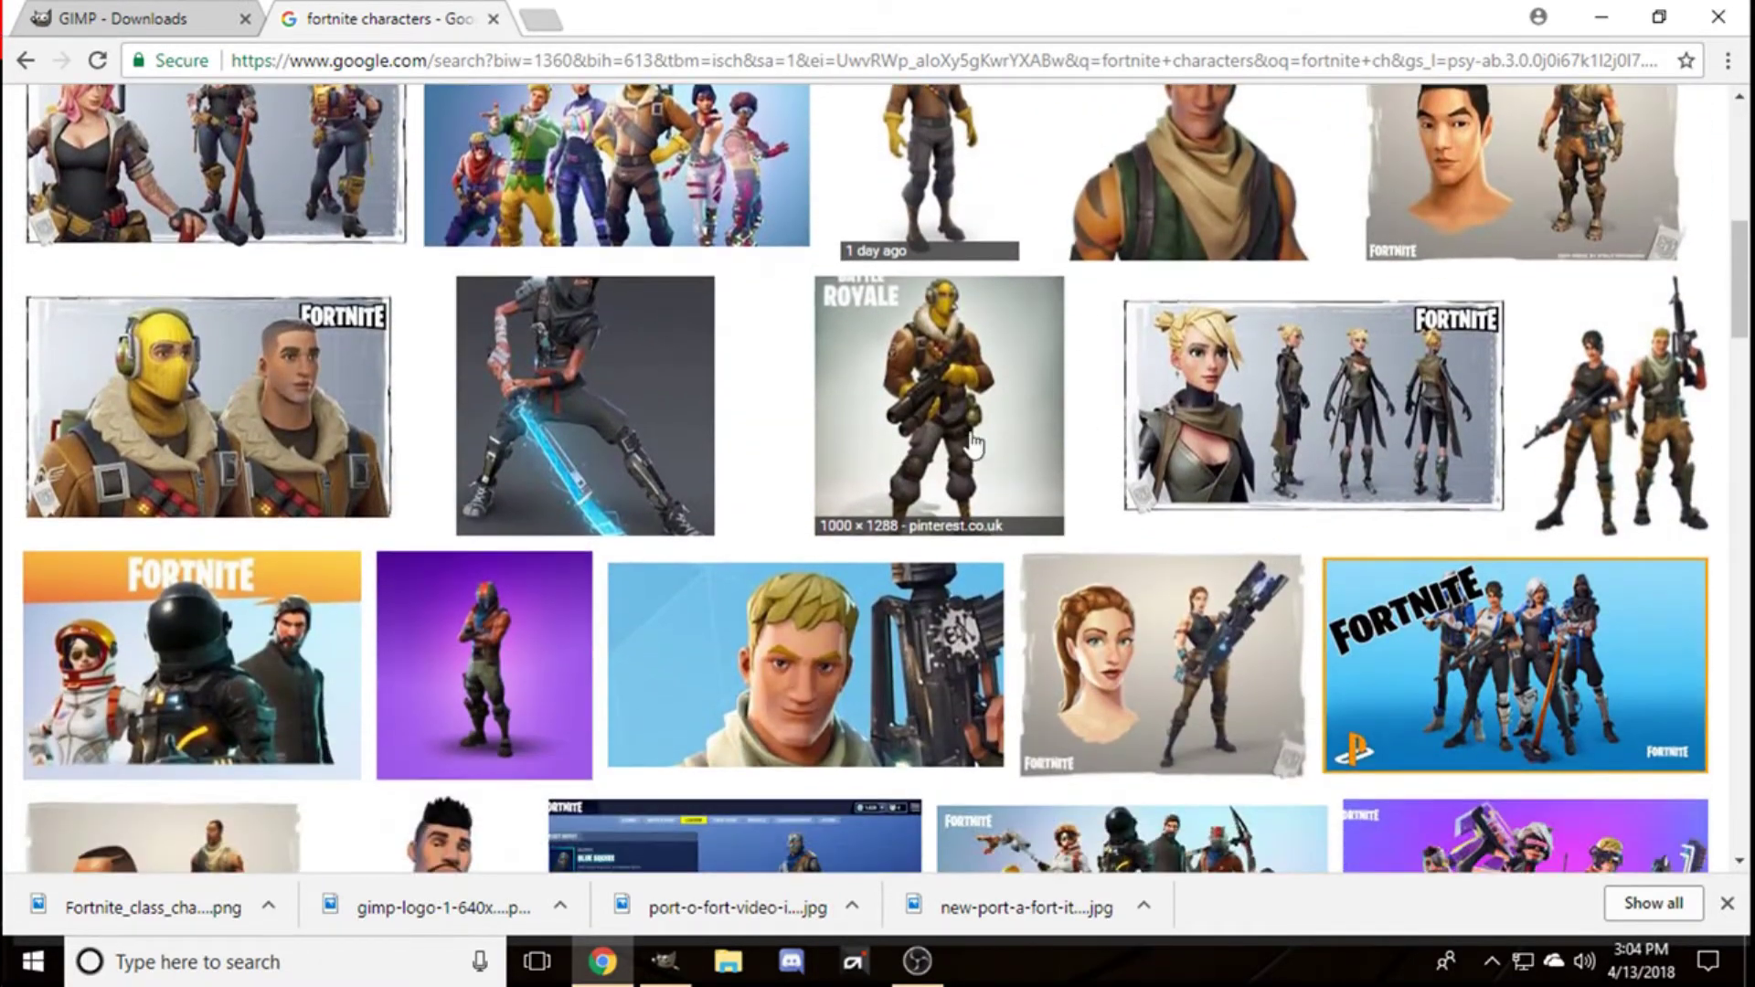
pyautogui.scroll(-1, 976, 445)
pyautogui.click(539, 548)
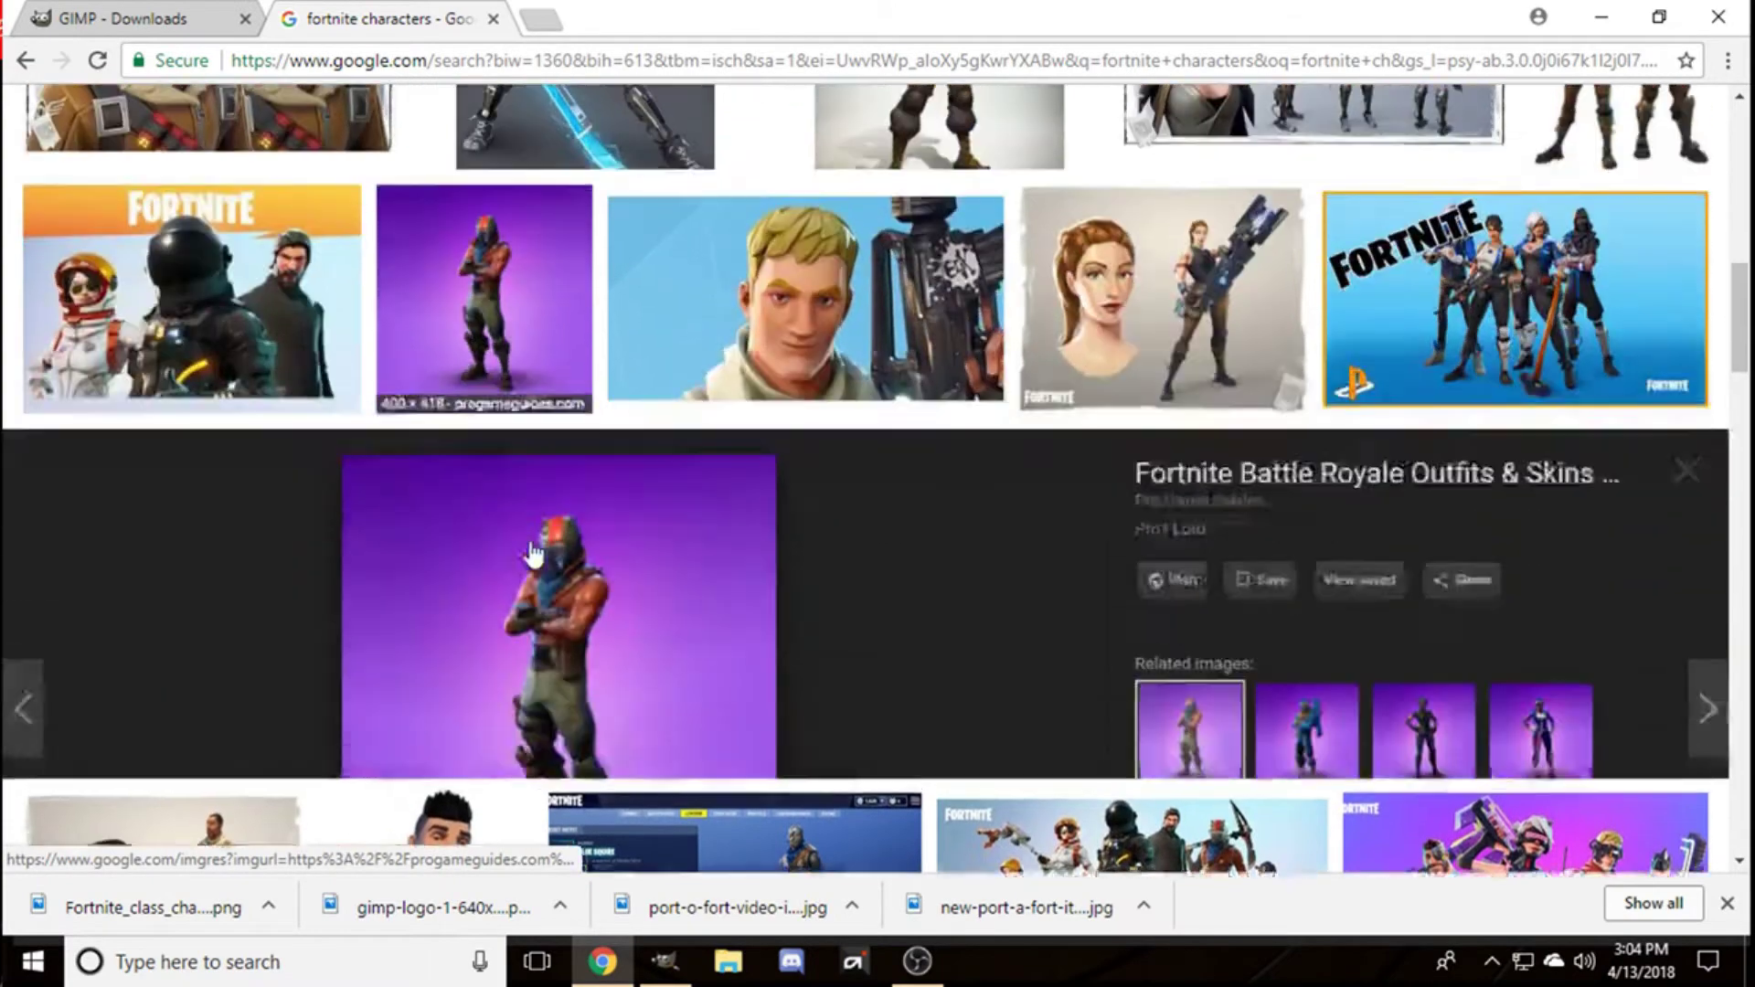
pyautogui.rightClick(683, 549)
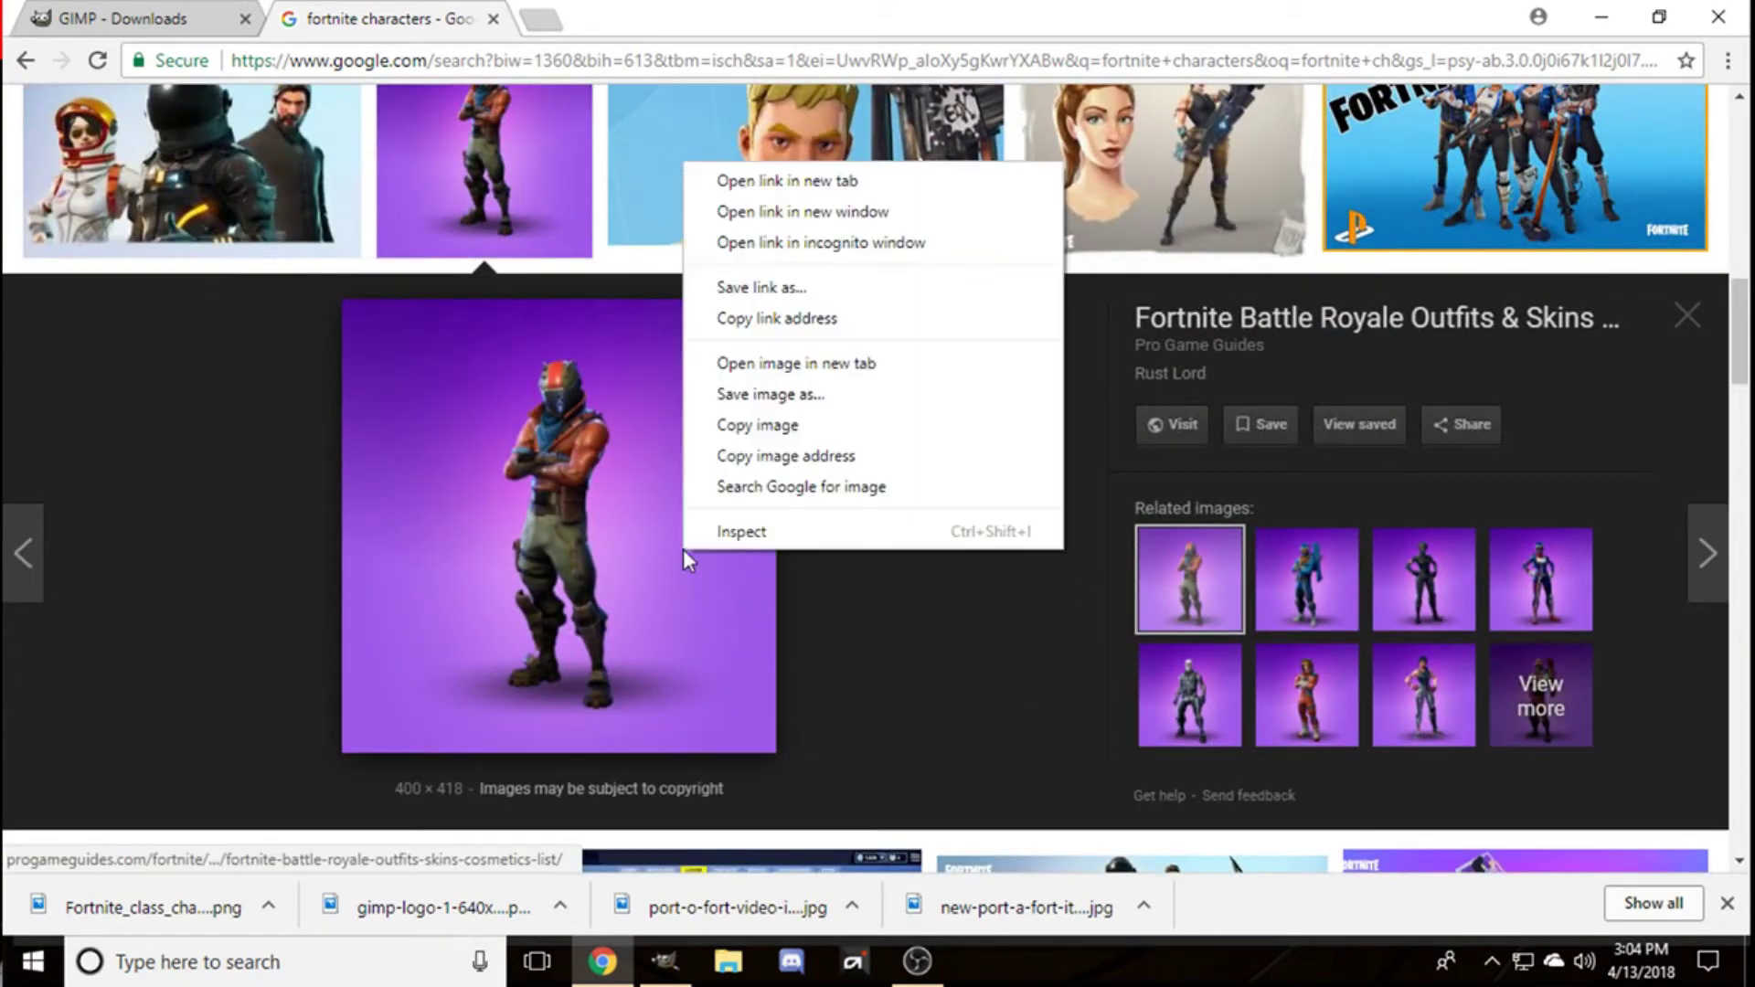
pyautogui.click(940, 426)
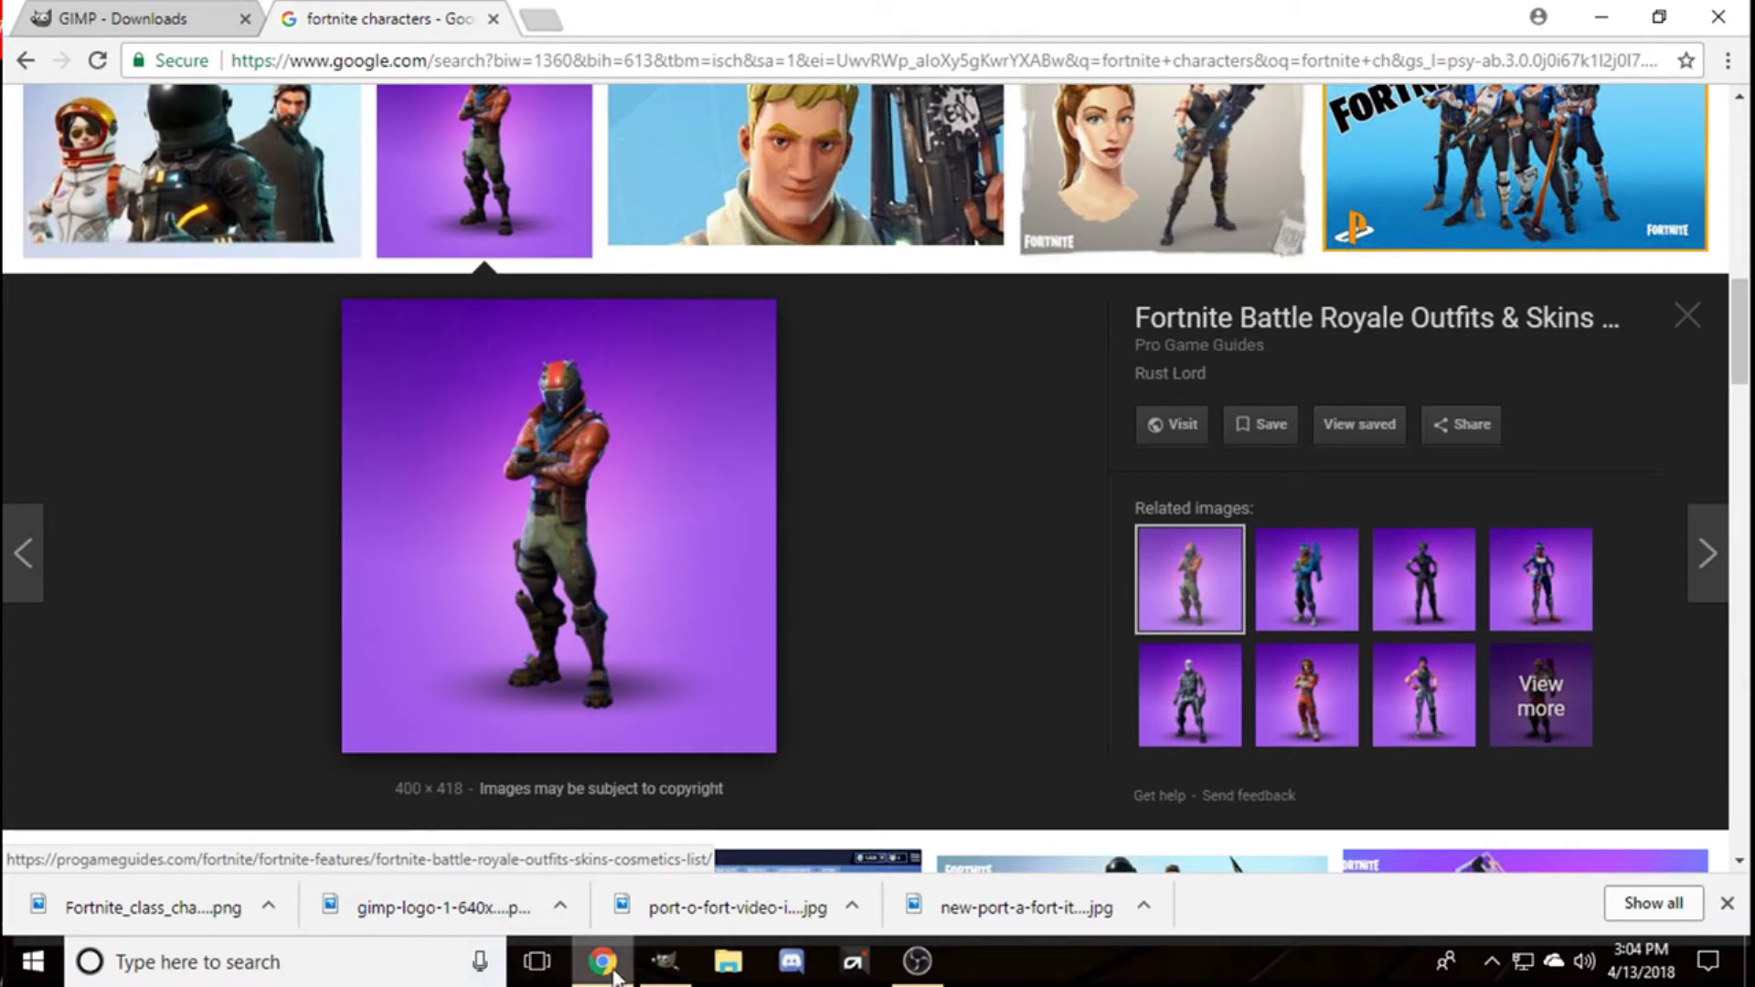
pyautogui.click(665, 961)
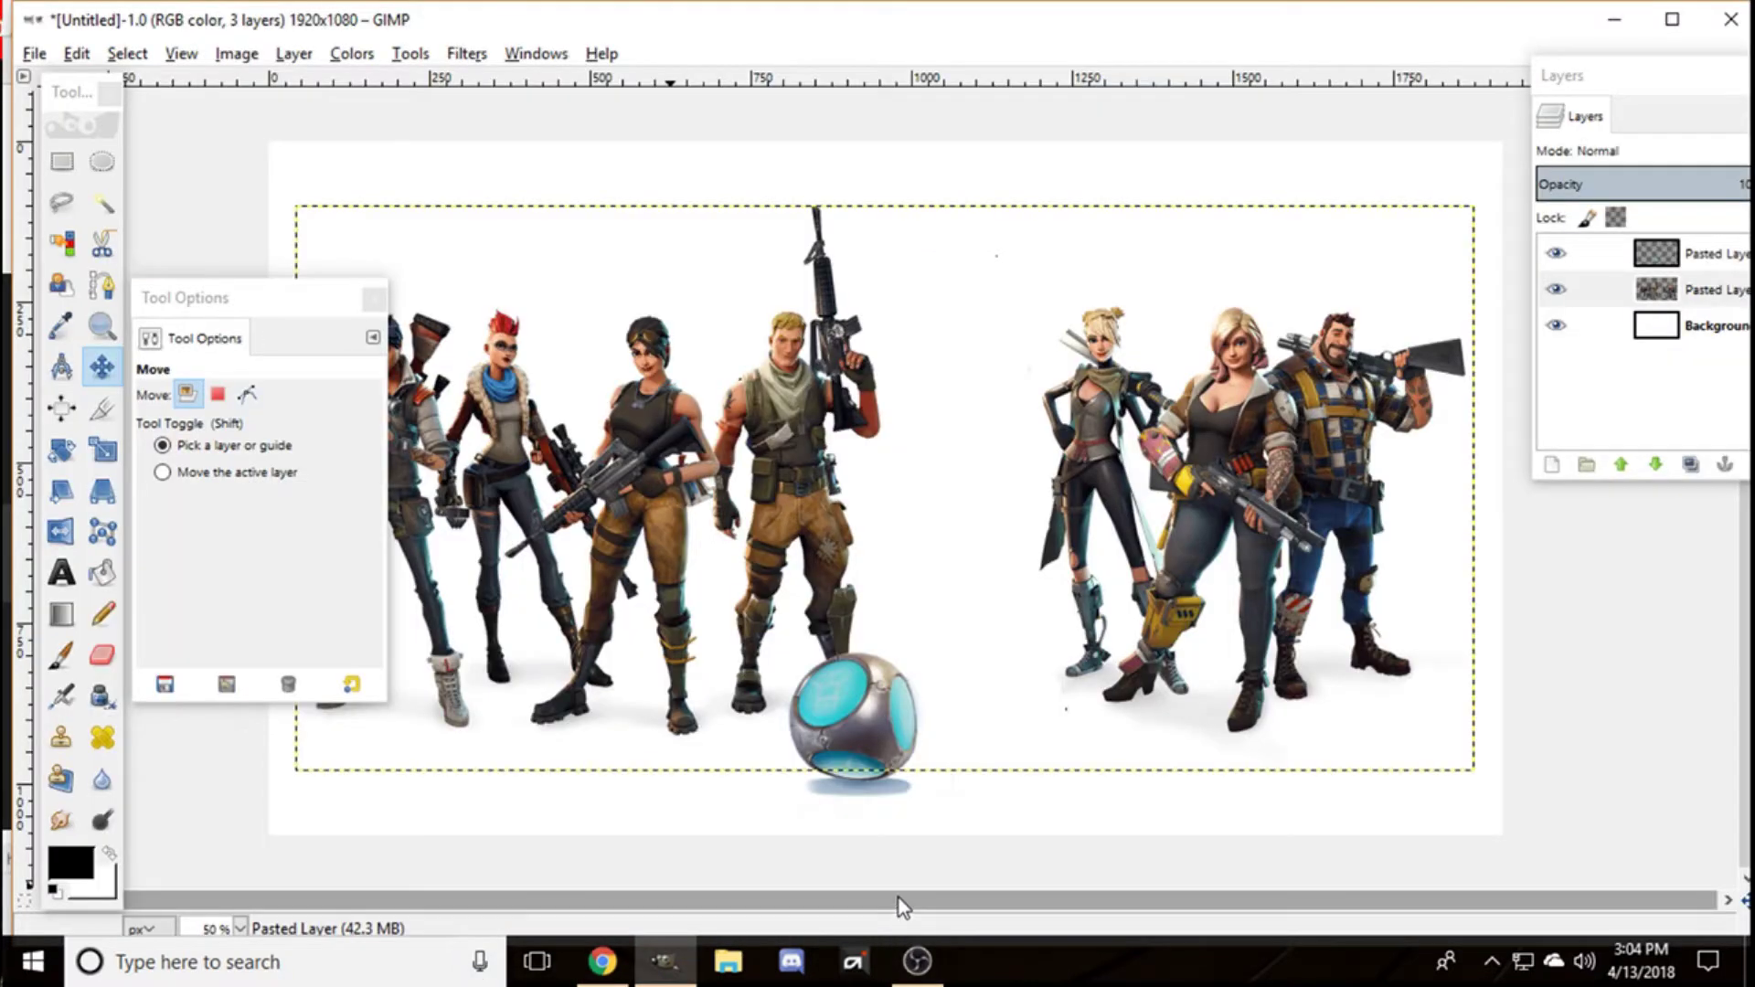
# Step: Paste the copied Rust Lord image and turn the floating selection into a new layer
pyautogui.hotkey('ctrl', 'v')
pyautogui.rightClick(1620, 419)
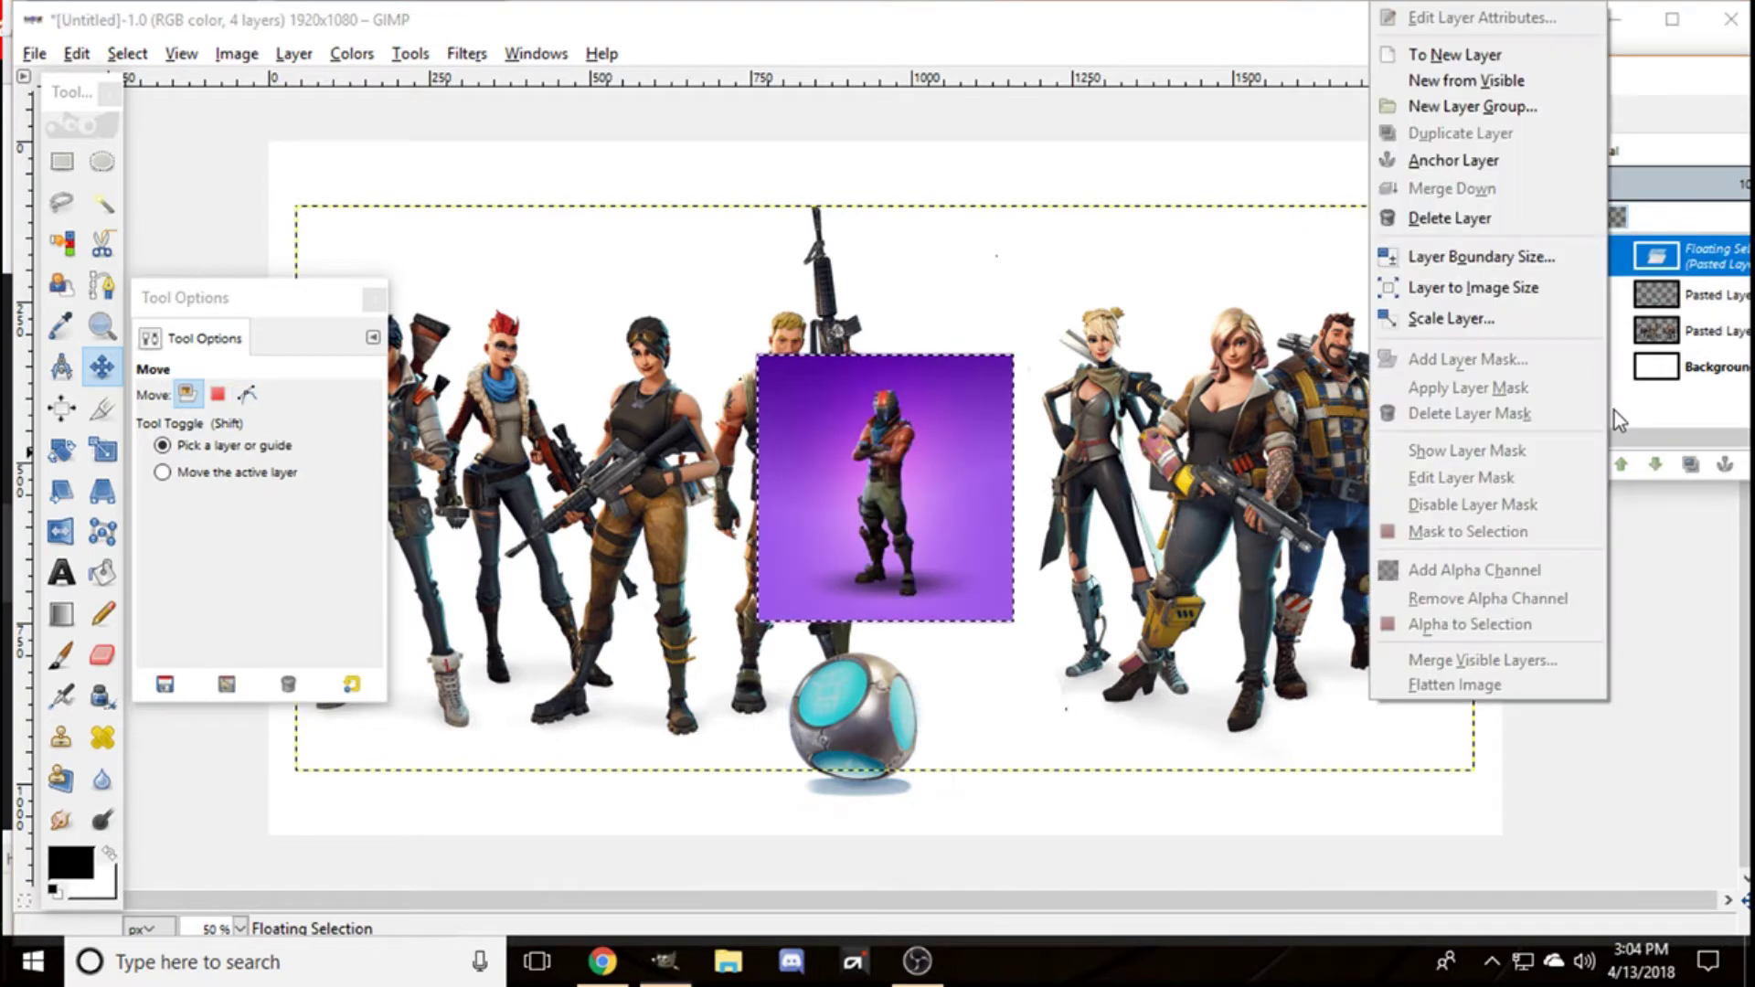
pyautogui.click(1444, 54)
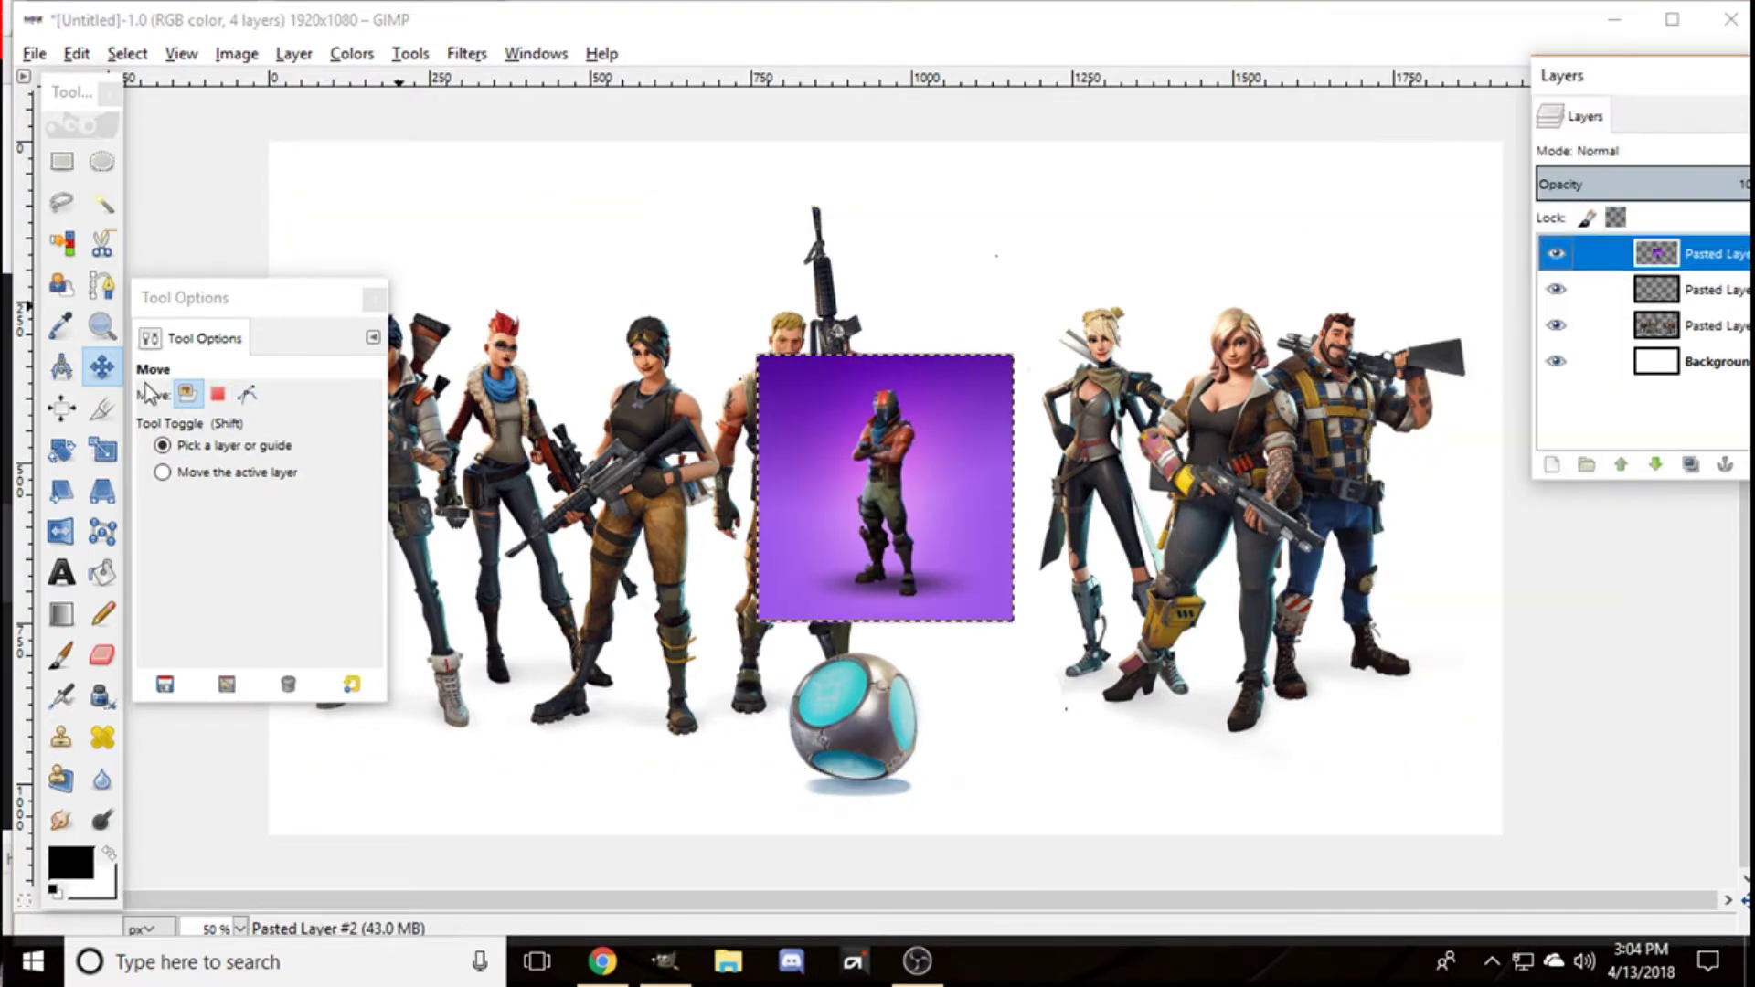
# Step: Scale the Rust Lord layer to 842 × 880 px and move it up and slightly left into the gap between the characters
pyautogui.click(102, 450)
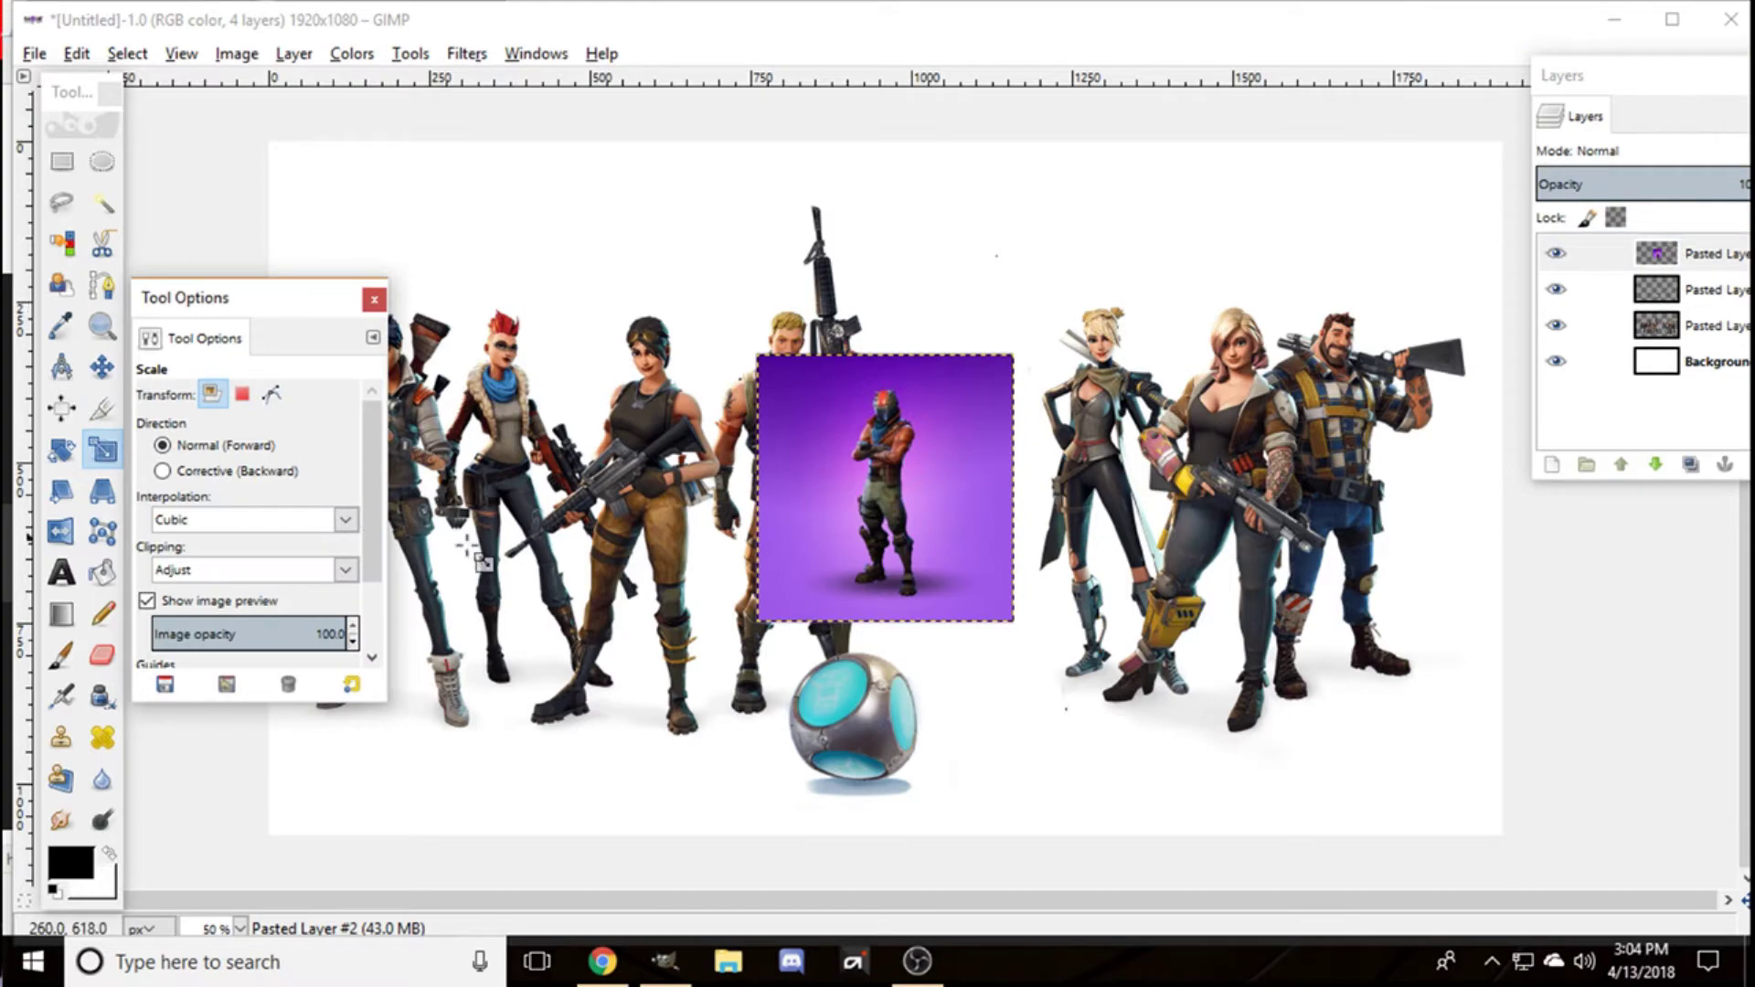
pyautogui.click(702, 552)
pyautogui.moveTo(155, 782); pyautogui.dragTo(162, 788)
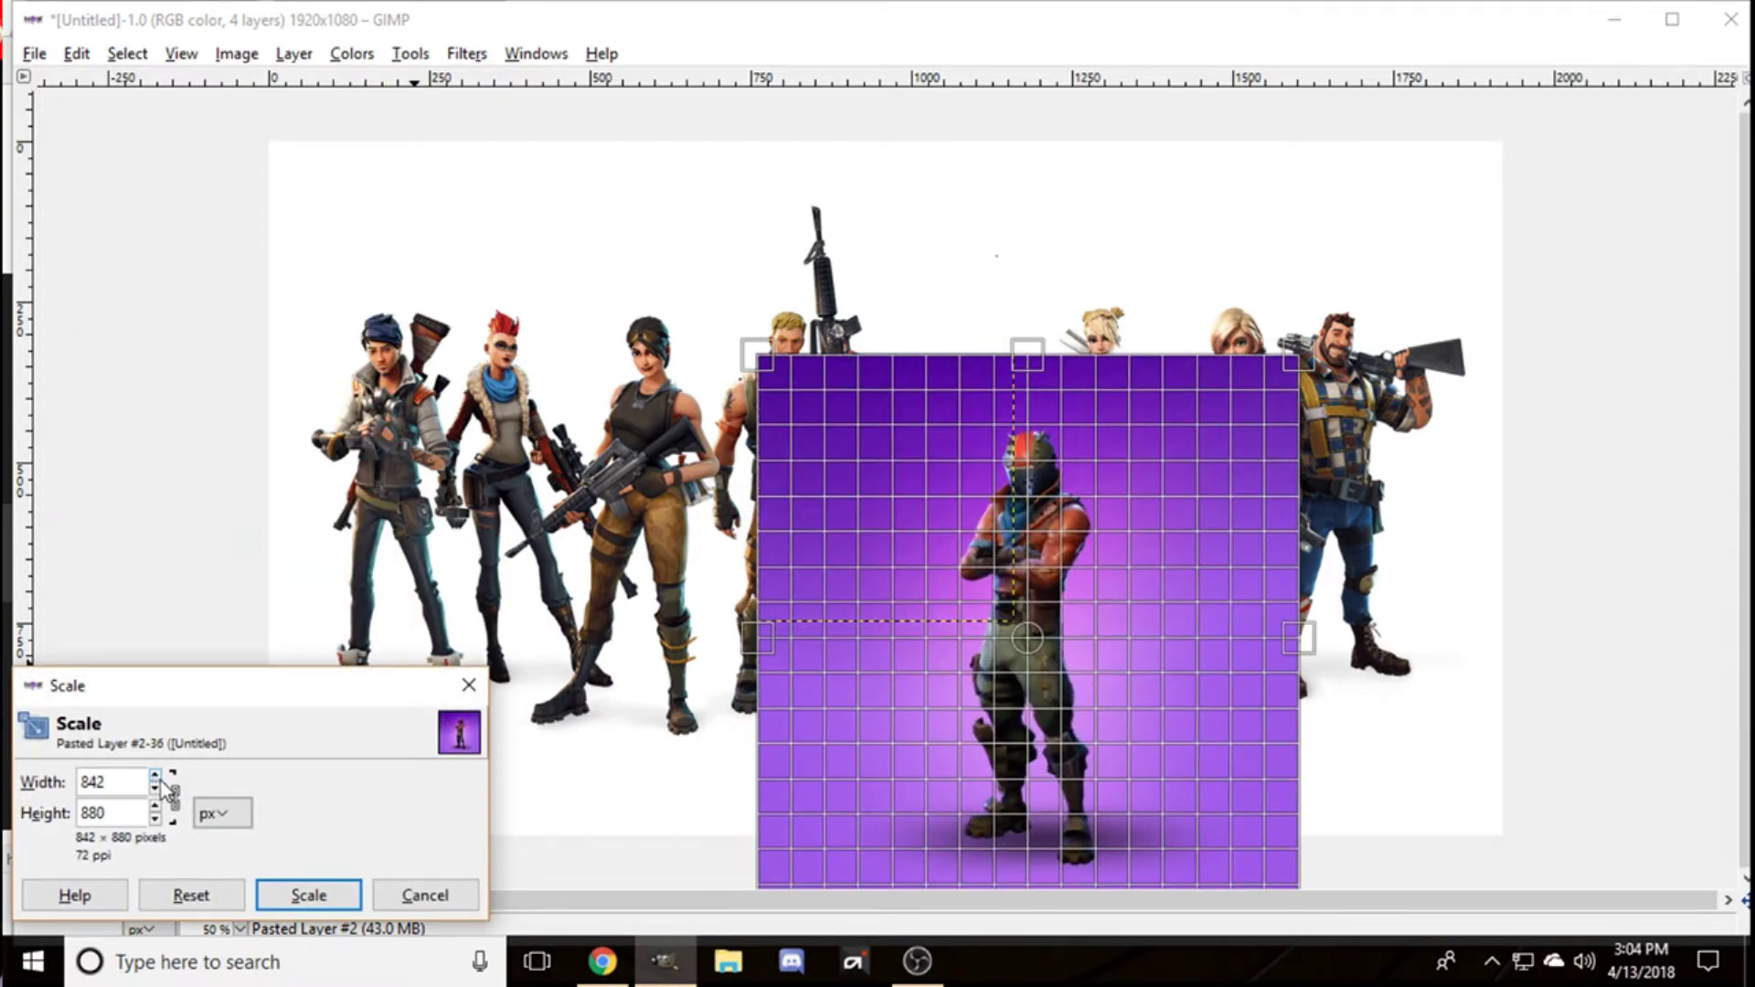
pyautogui.click(305, 899)
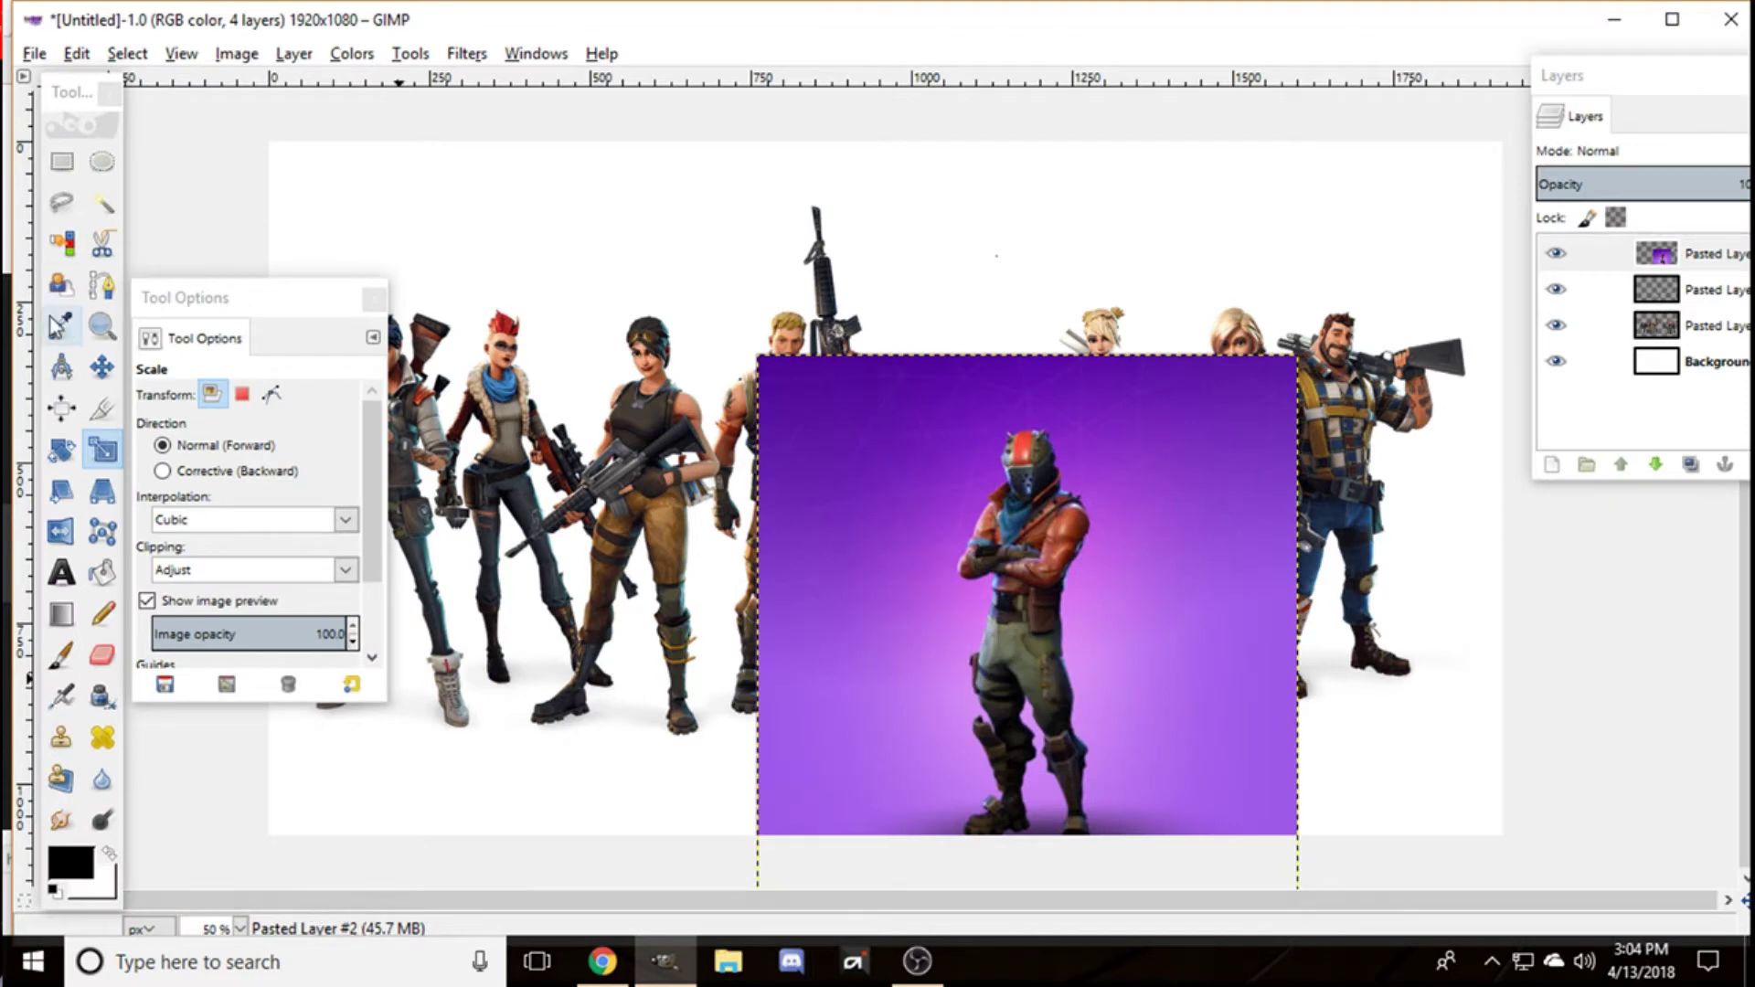
pyautogui.click(101, 367)
pyautogui.moveTo(1041, 624); pyautogui.dragTo(970, 479)
# Step: Fuzzy-select and delete the dark purple bands above Rust Lord and the large lighter purple area surrounding him
pyautogui.click(102, 202)
pyautogui.click(786, 349)
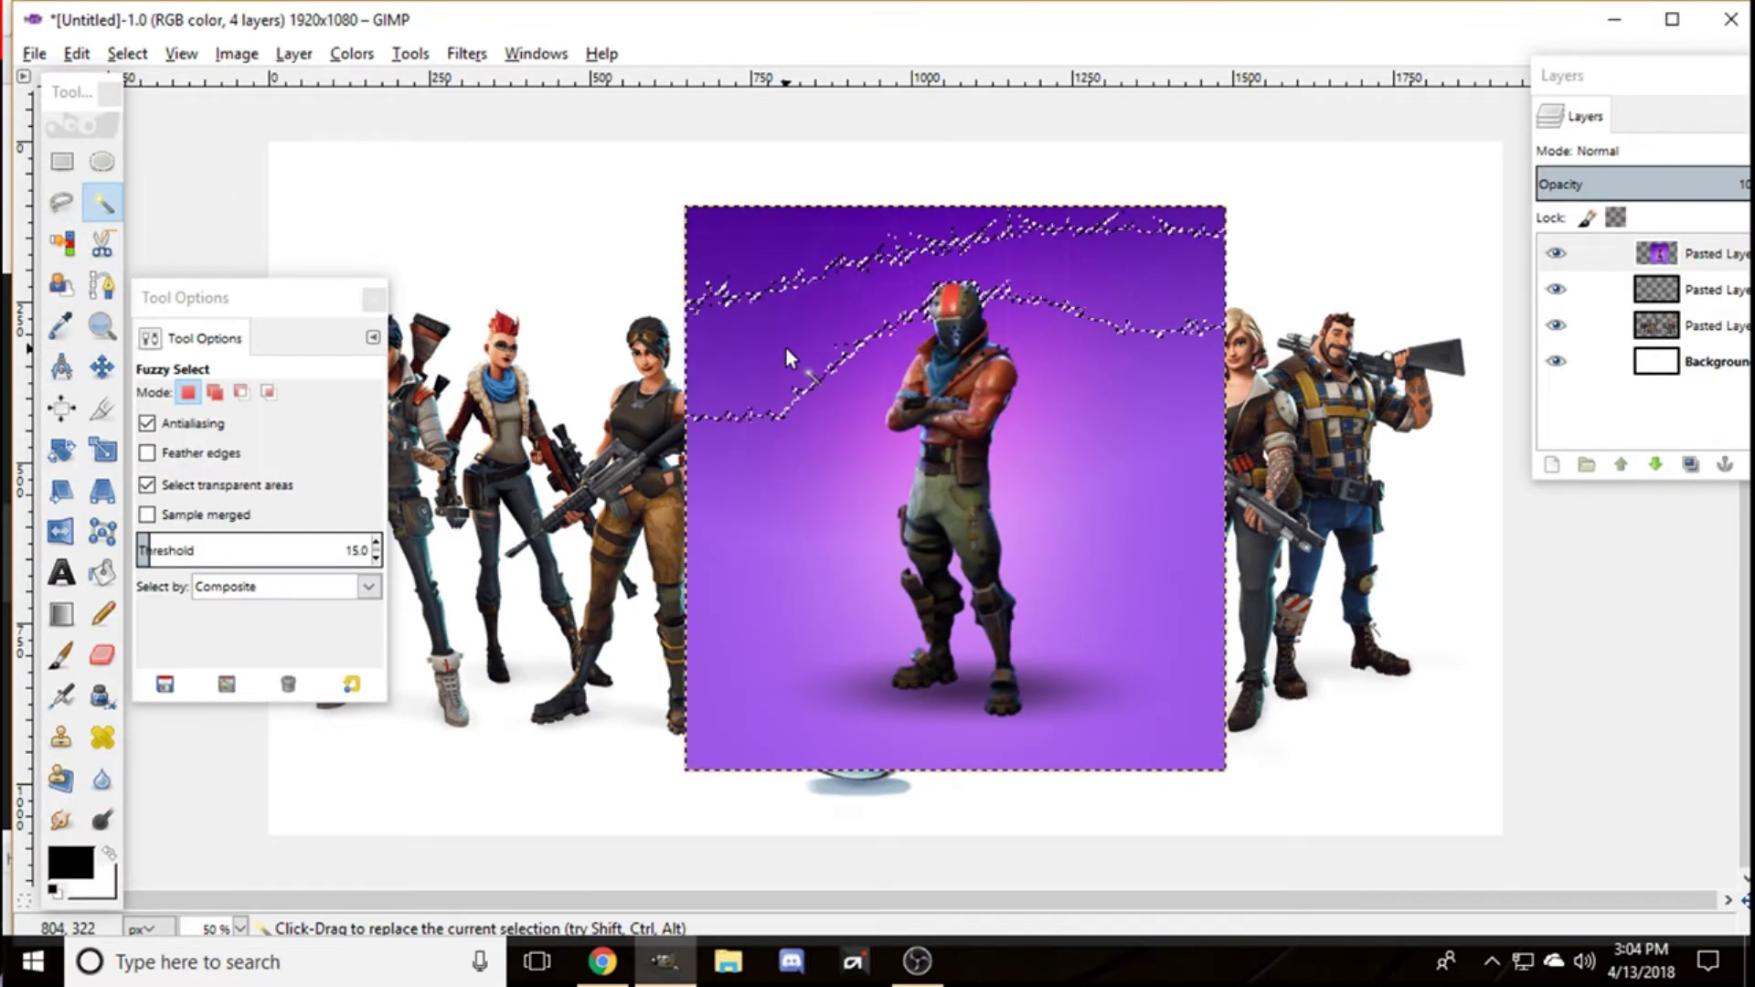
pyautogui.press('Delete')
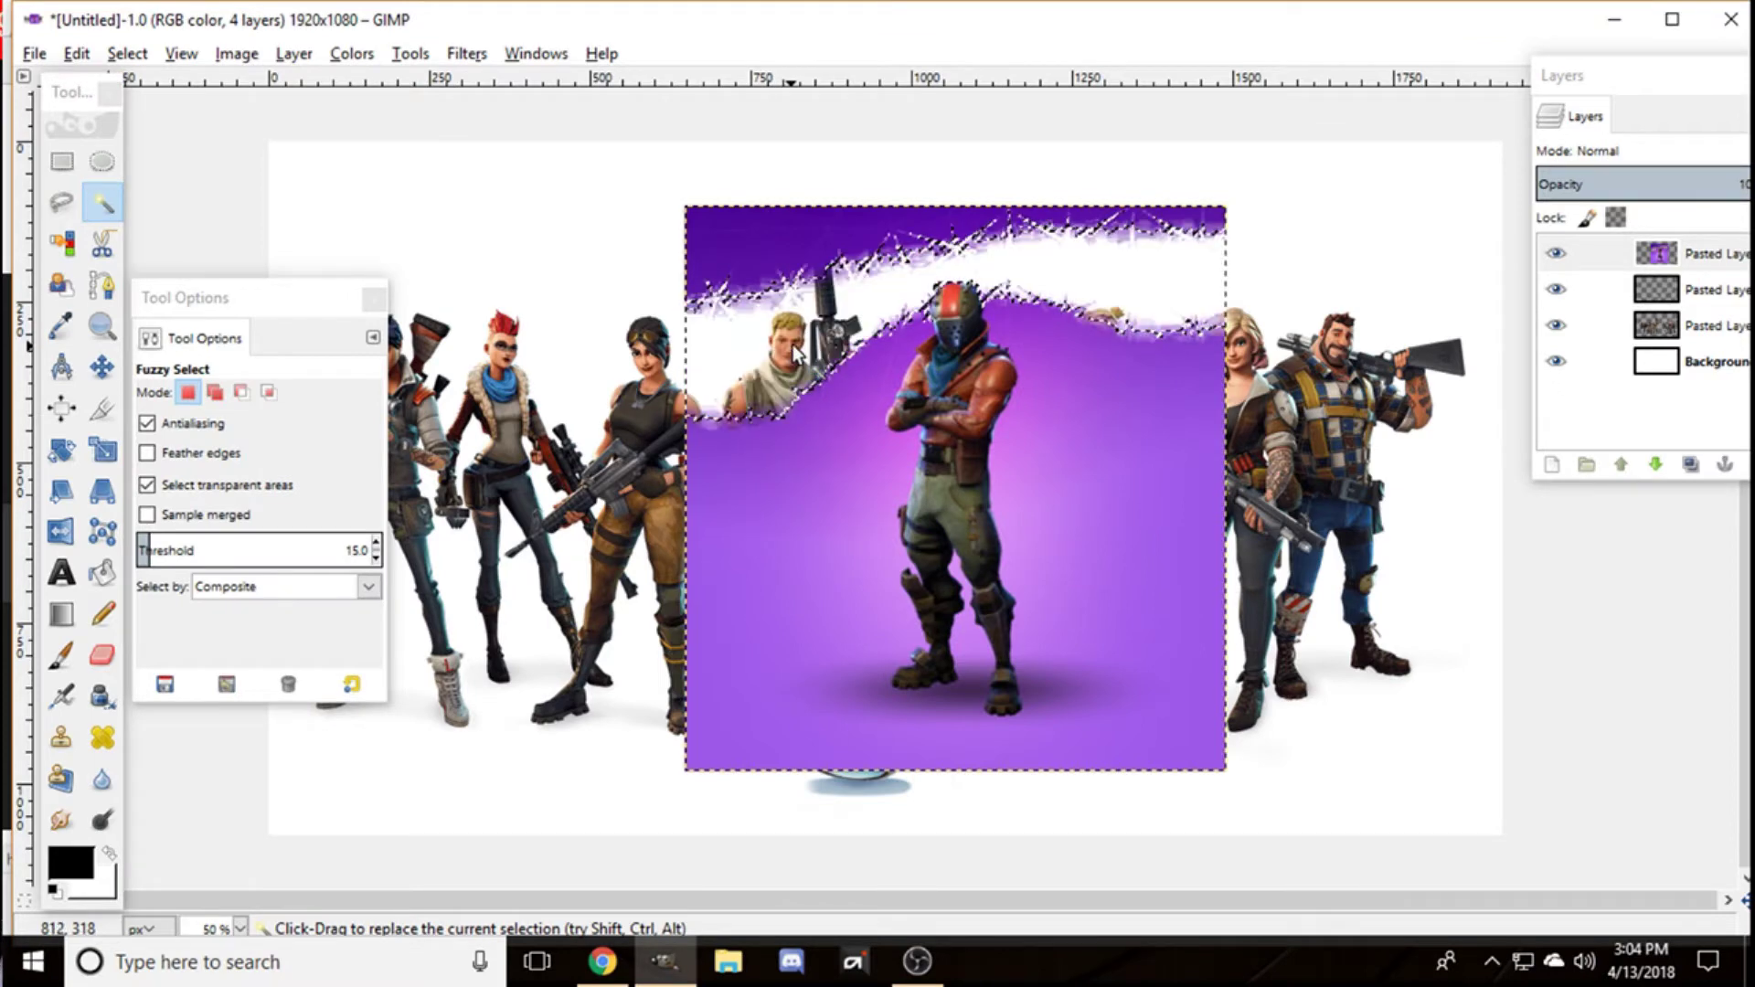
pyautogui.click(757, 225)
pyautogui.press('Delete')
pyautogui.click(740, 540)
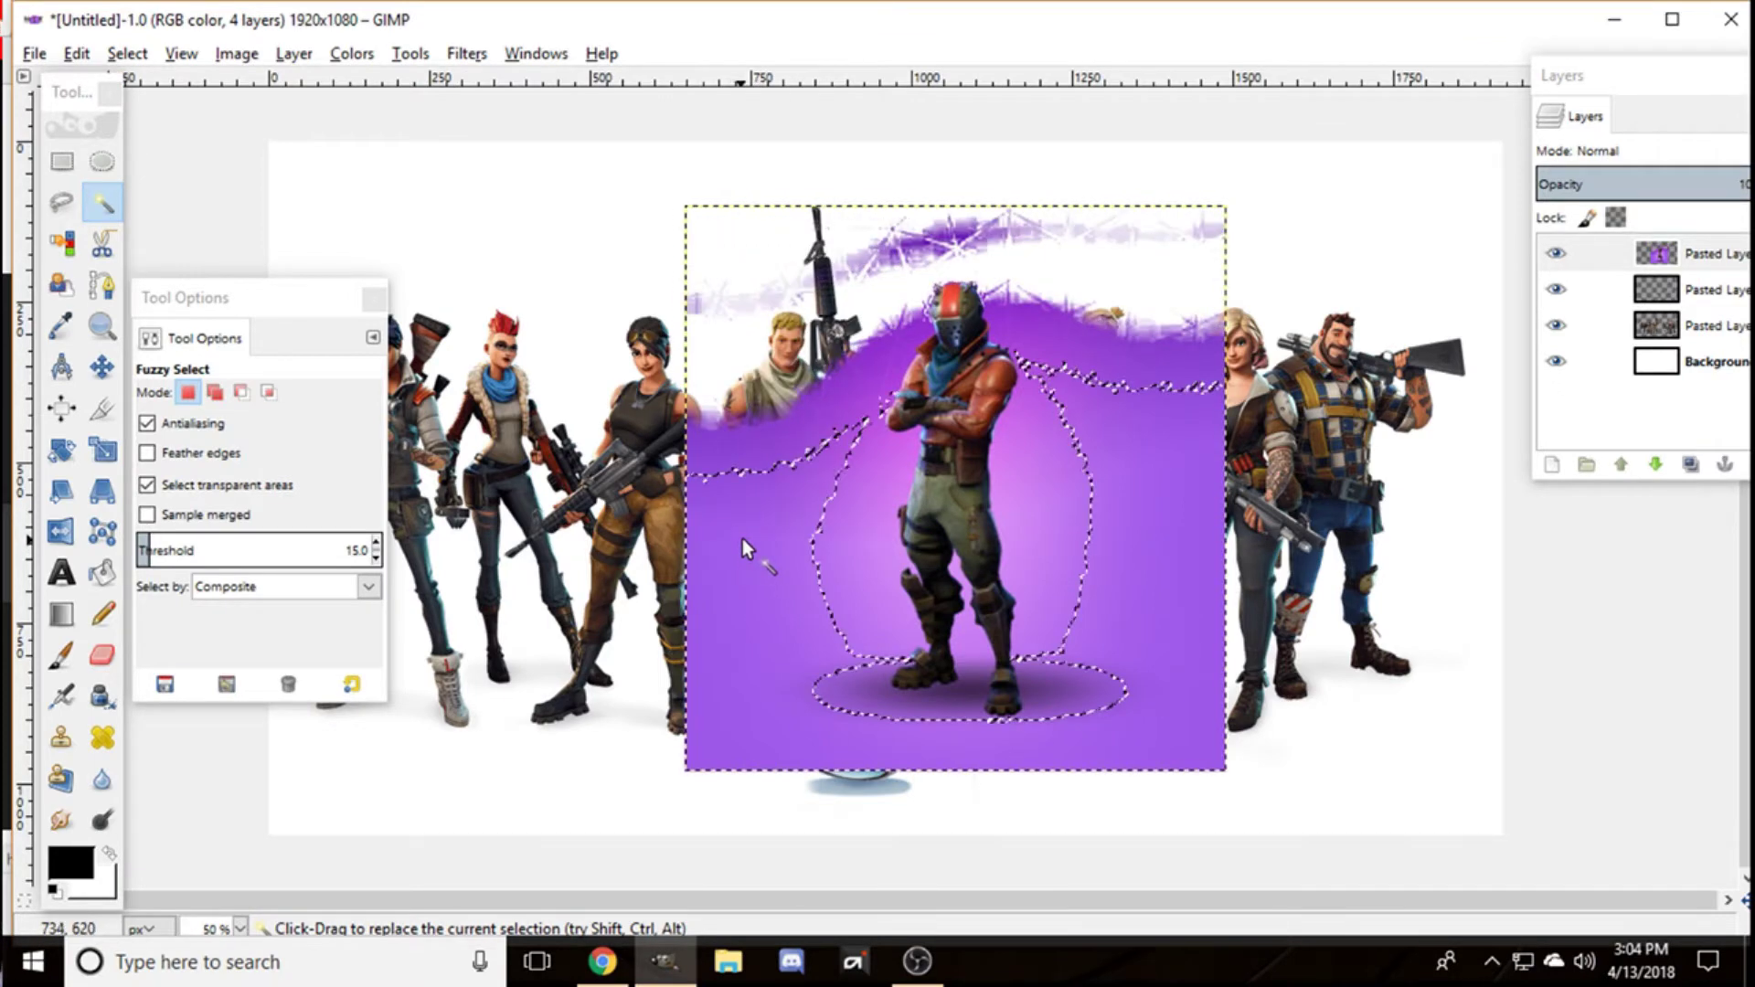
pyautogui.press('Delete')
# Step: Delete the remaining purple background patches beside Rust Lord's head, shoulders and torso with Fuzzy Select
pyautogui.click(811, 443)
pyautogui.press('Delete')
pyautogui.click(1122, 340)
pyautogui.press('Delete')
pyautogui.click(1052, 443)
pyautogui.press('Delete')
pyautogui.click(1051, 442)
pyautogui.press('Delete')
pyautogui.moveTo(865, 539); pyautogui.dragTo(874, 499)
pyautogui.press('Delete')
pyautogui.click(872, 393)
pyautogui.press('Delete')
pyautogui.click(1019, 352)
pyautogui.press('Delete')
# Step: Delete the purple ground shadow around Rust Lord's feet and the purple area between his legs with Fuzzy Select
pyautogui.click(1042, 672)
pyautogui.press('Delete')
pyautogui.click(1039, 687)
pyautogui.moveTo(1039, 688); pyautogui.dragTo(863, 692)
pyautogui.press('Delete')
pyautogui.moveTo(980, 725); pyautogui.dragTo(972, 705)
pyautogui.press('Delete')
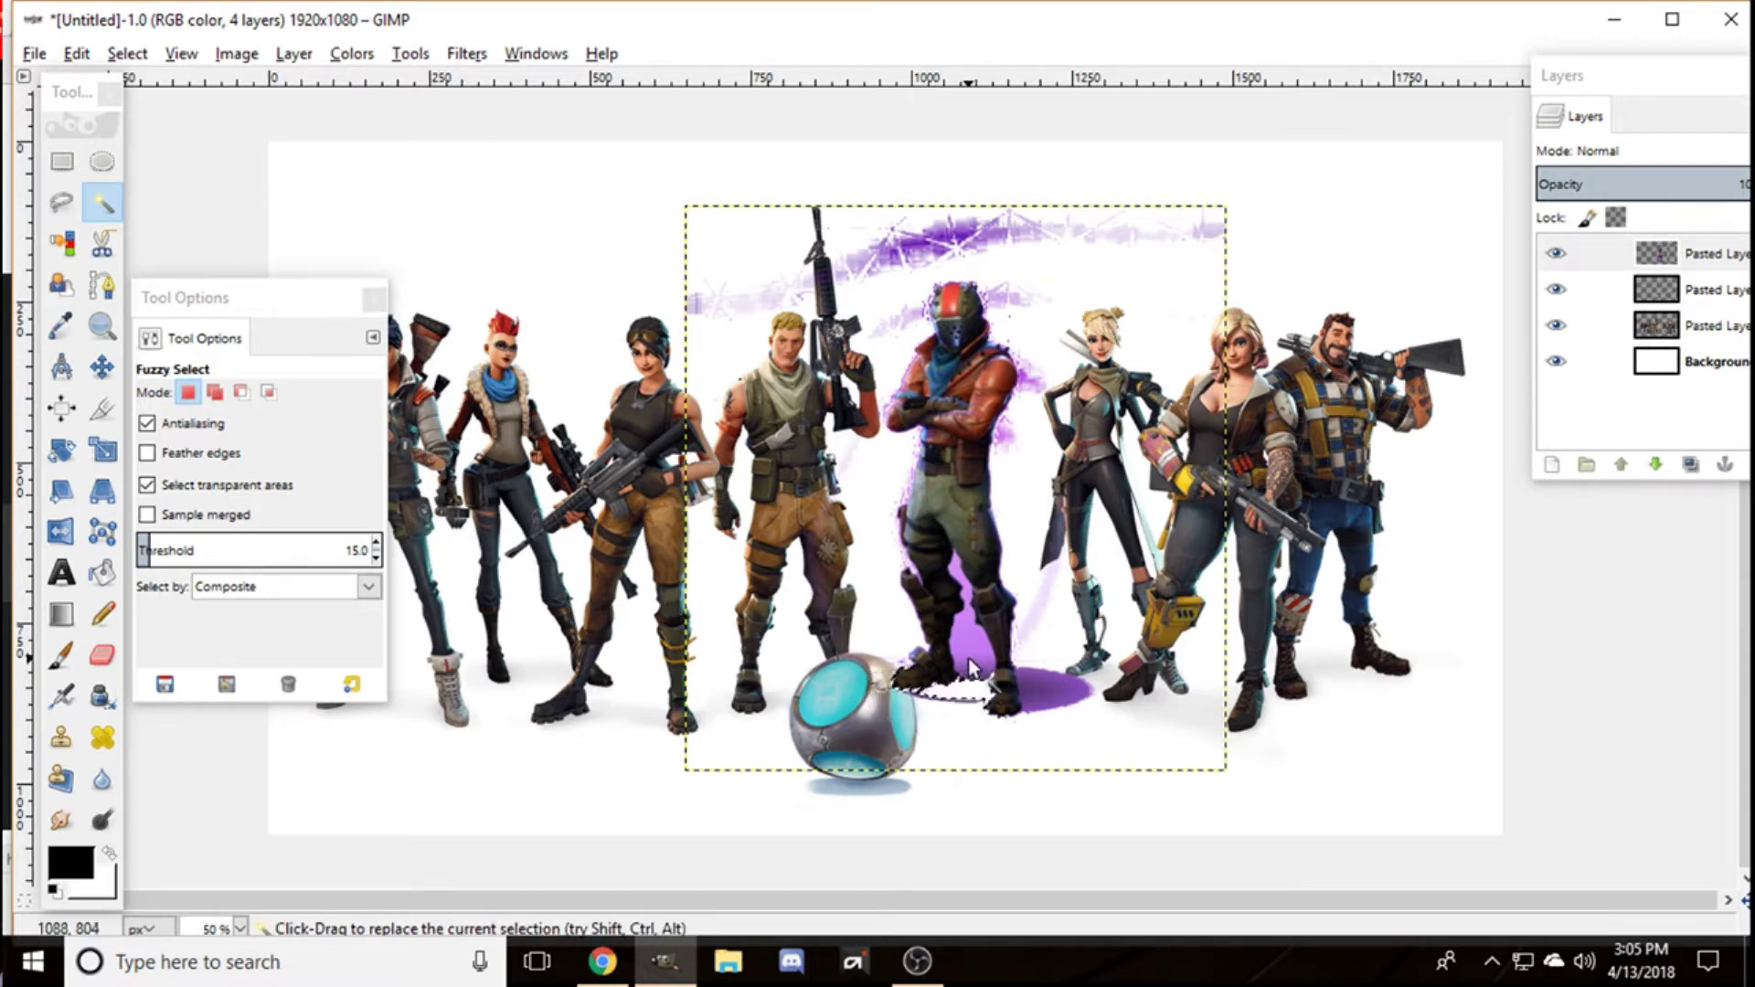
pyautogui.click(996, 673)
pyautogui.click(982, 674)
pyautogui.click(976, 669)
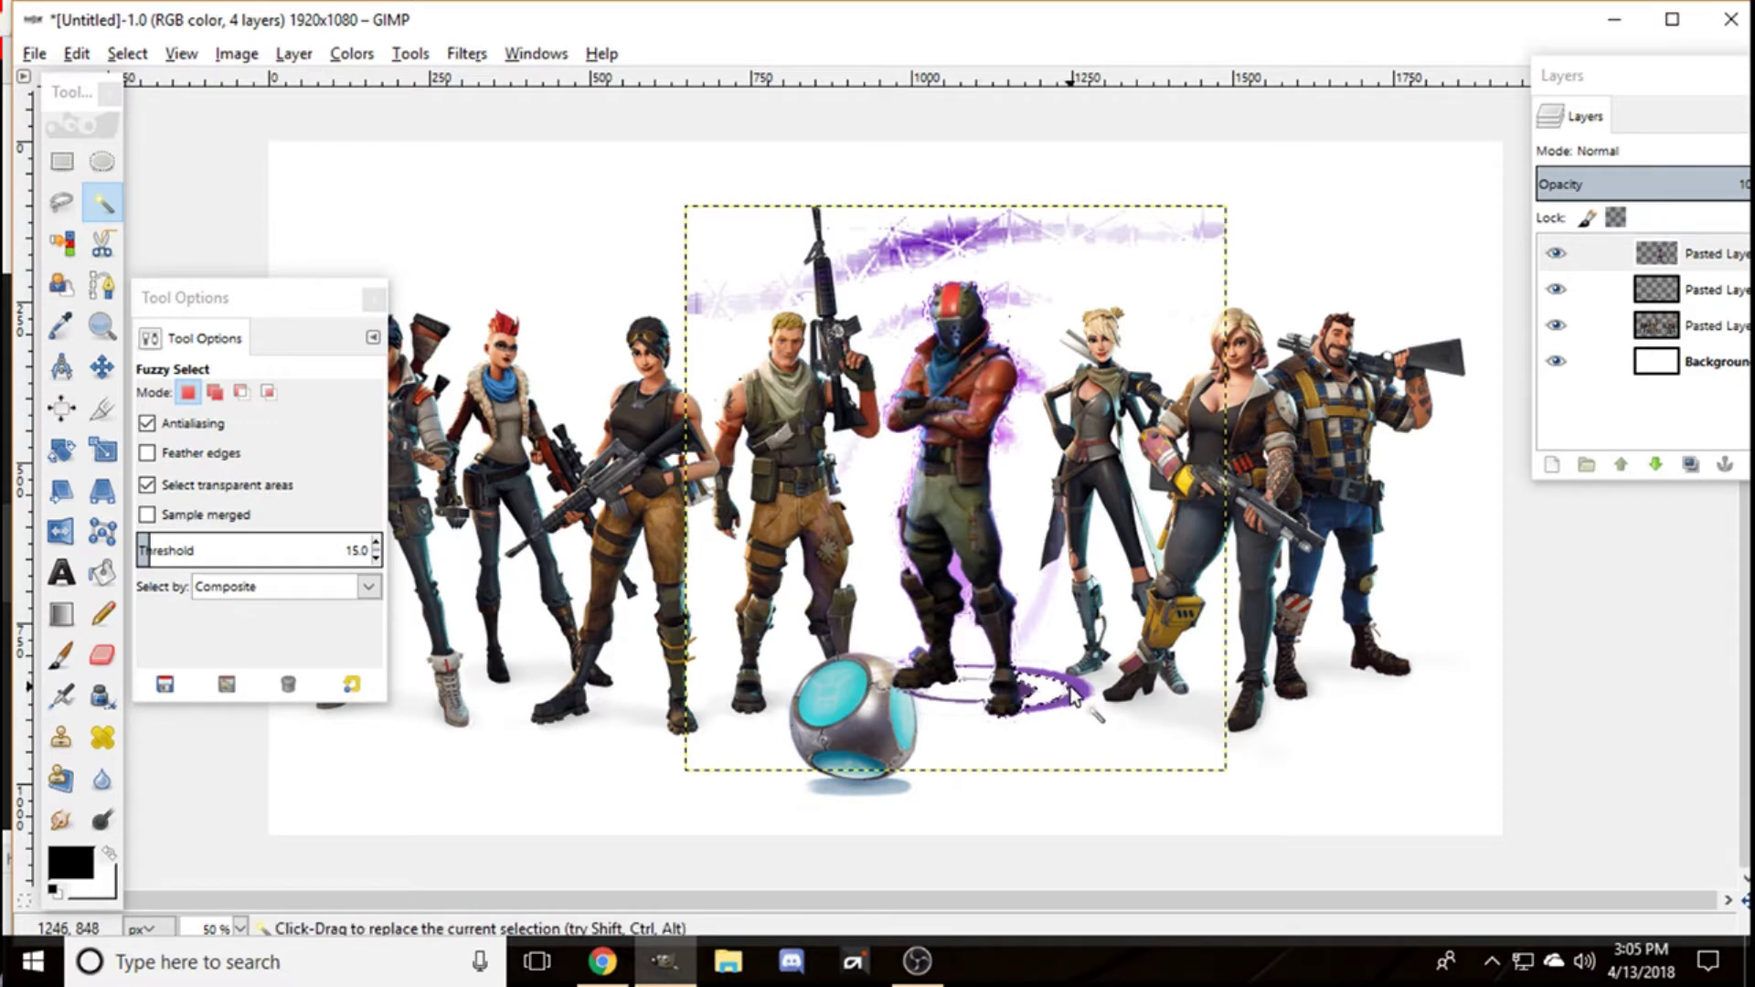
pyautogui.press('Delete')
pyautogui.click(1030, 692)
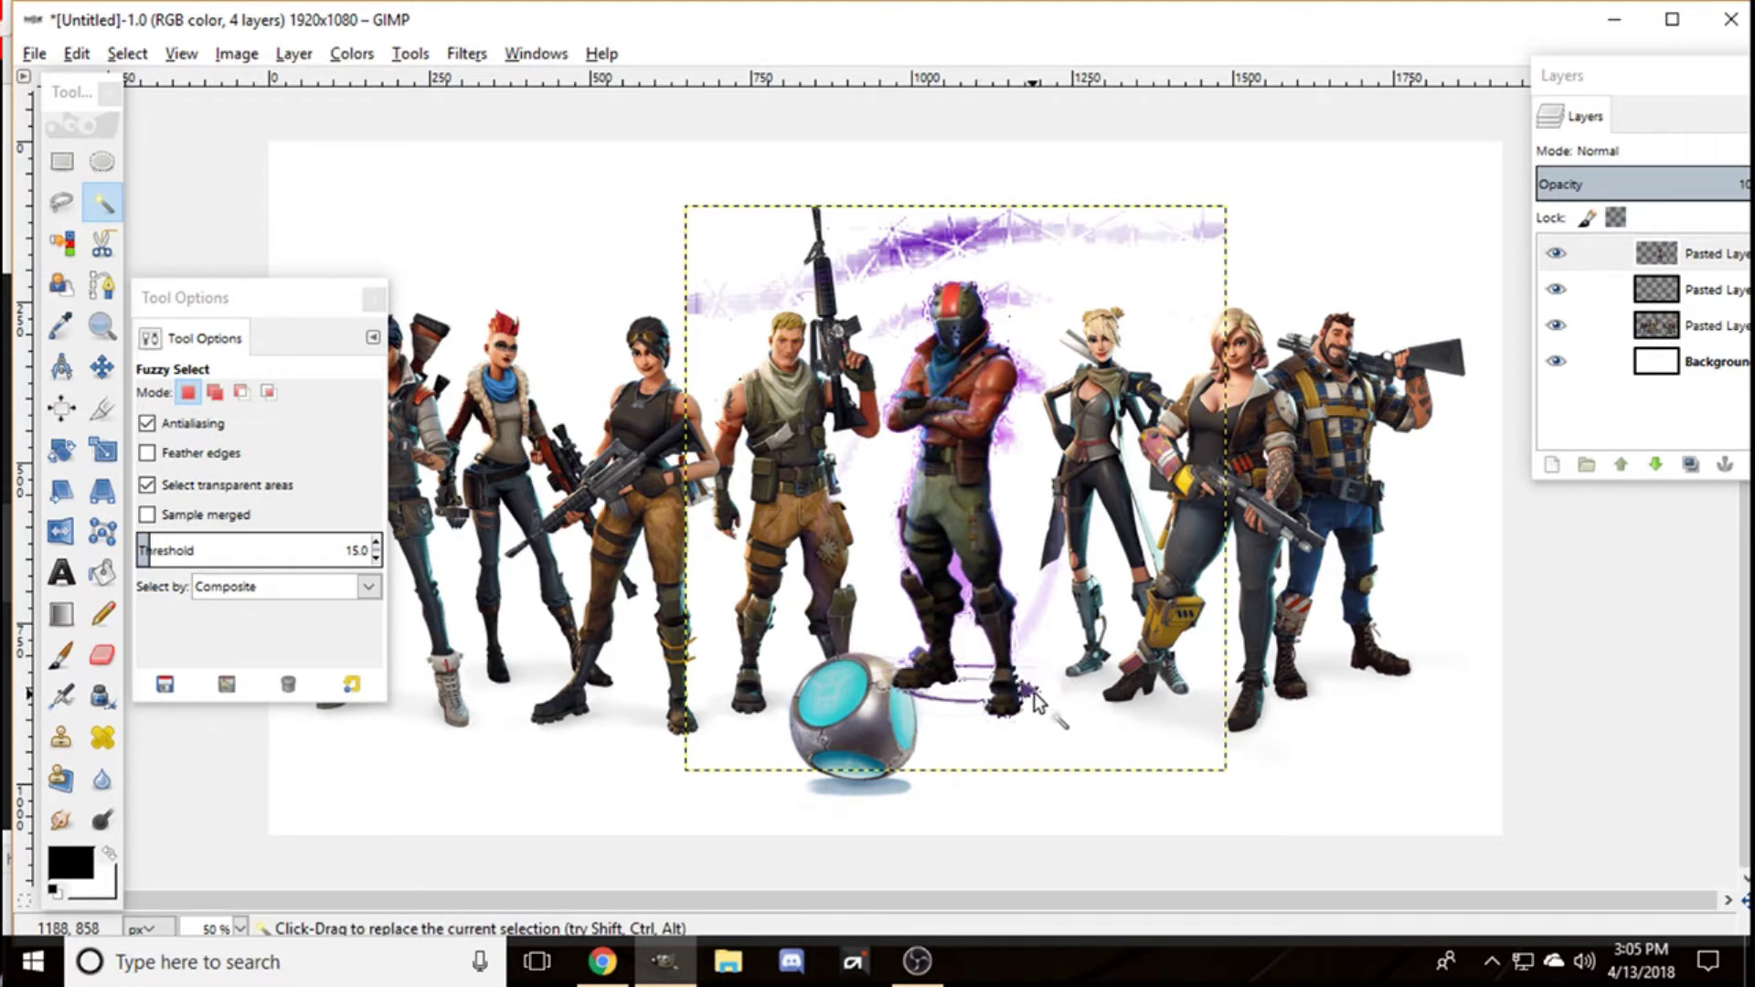
# Step: Fuzzy-select and delete the purple streak above Rust Lord's head, and clear the selection
pyautogui.click(998, 249)
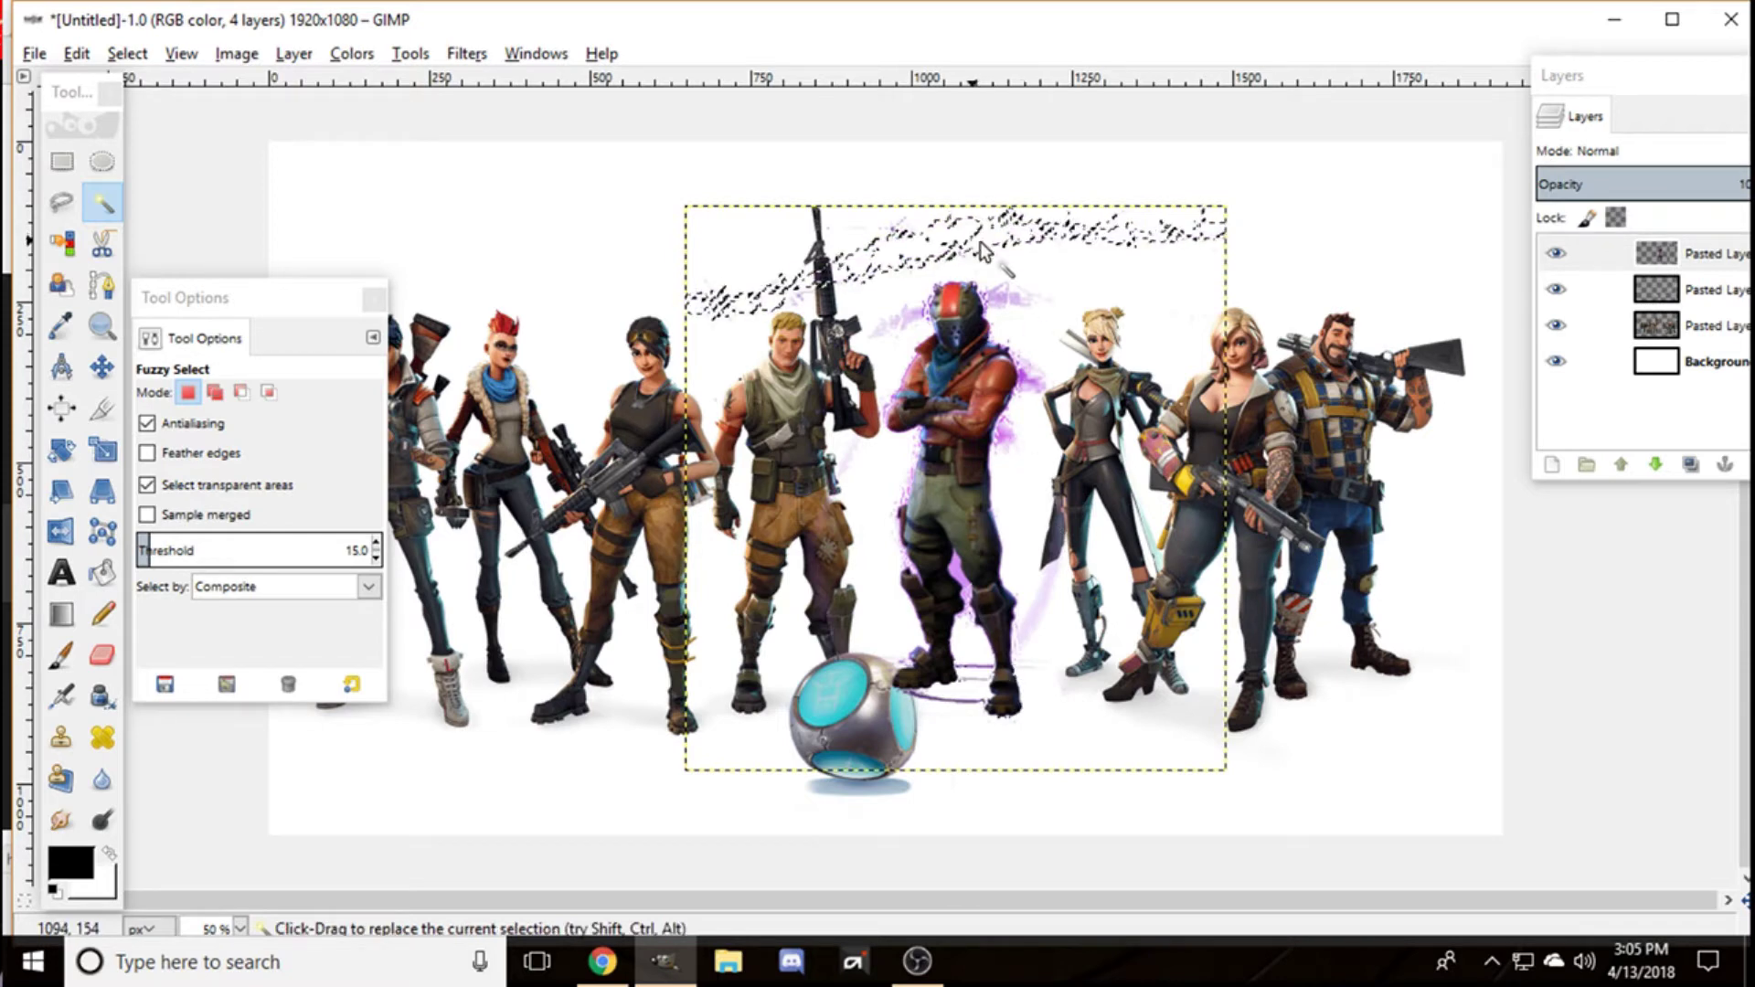
pyautogui.click(128, 55)
pyautogui.click(155, 147)
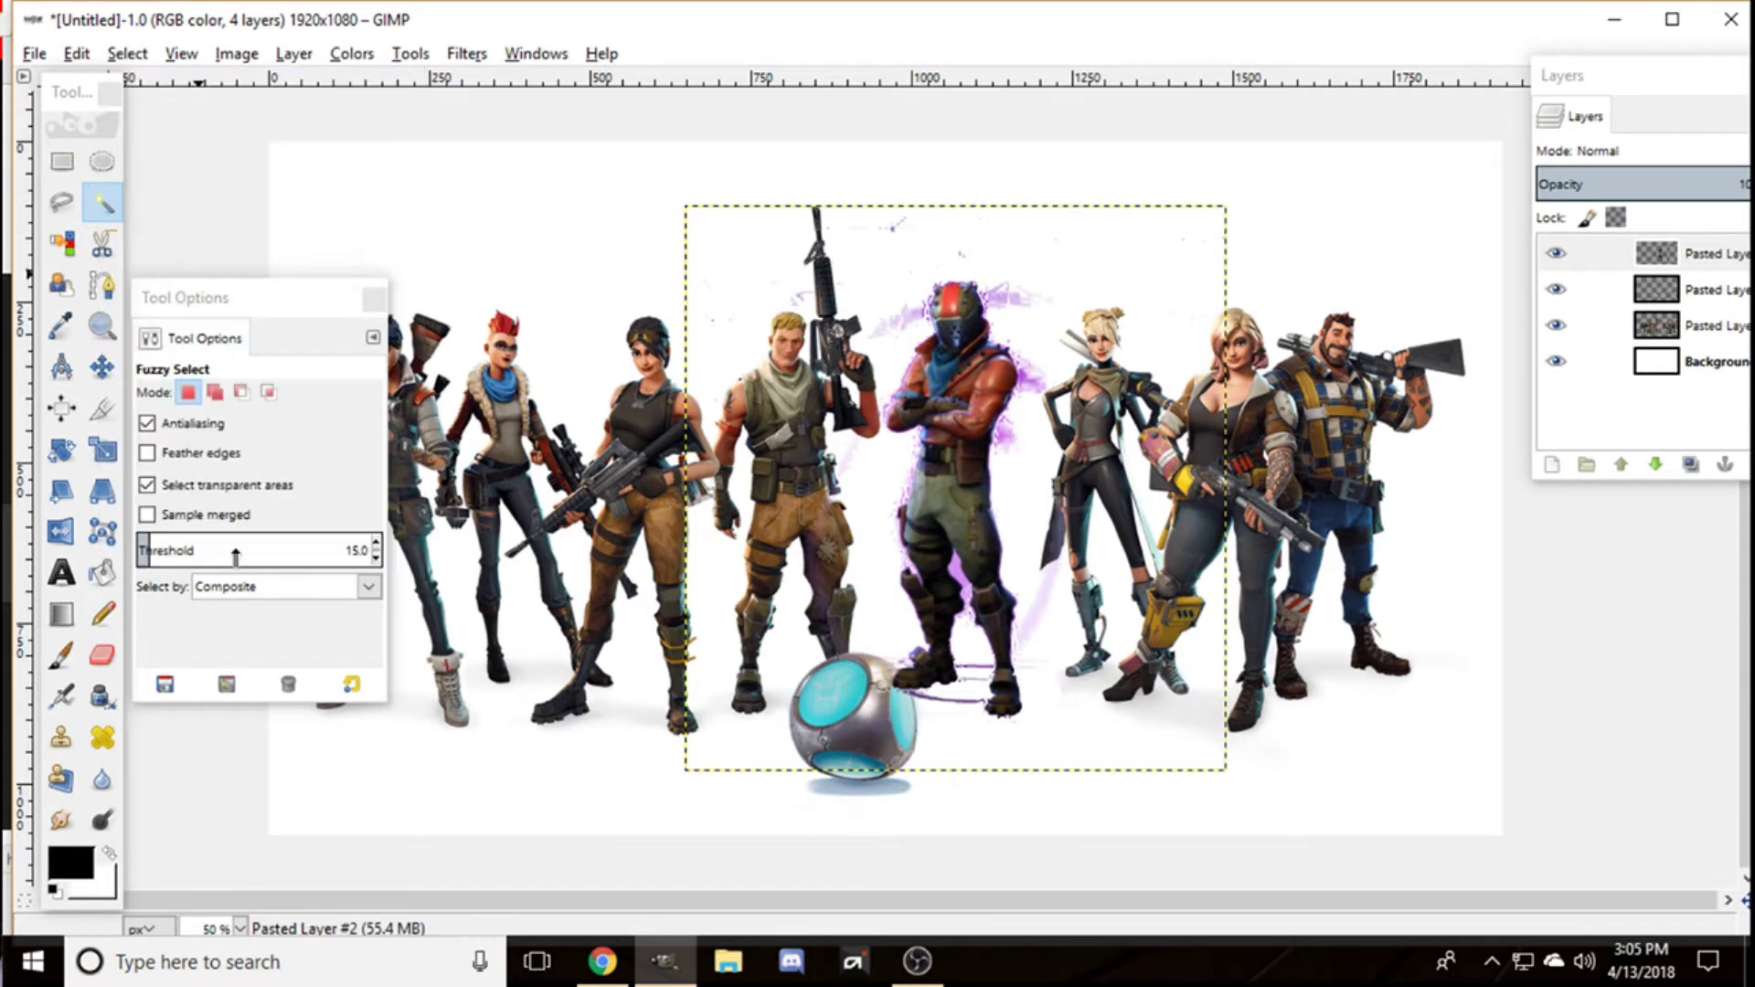
# Step: Erase the leftover purple specks and smudges around Rust Lord with the Eraser
pyautogui.click(102, 655)
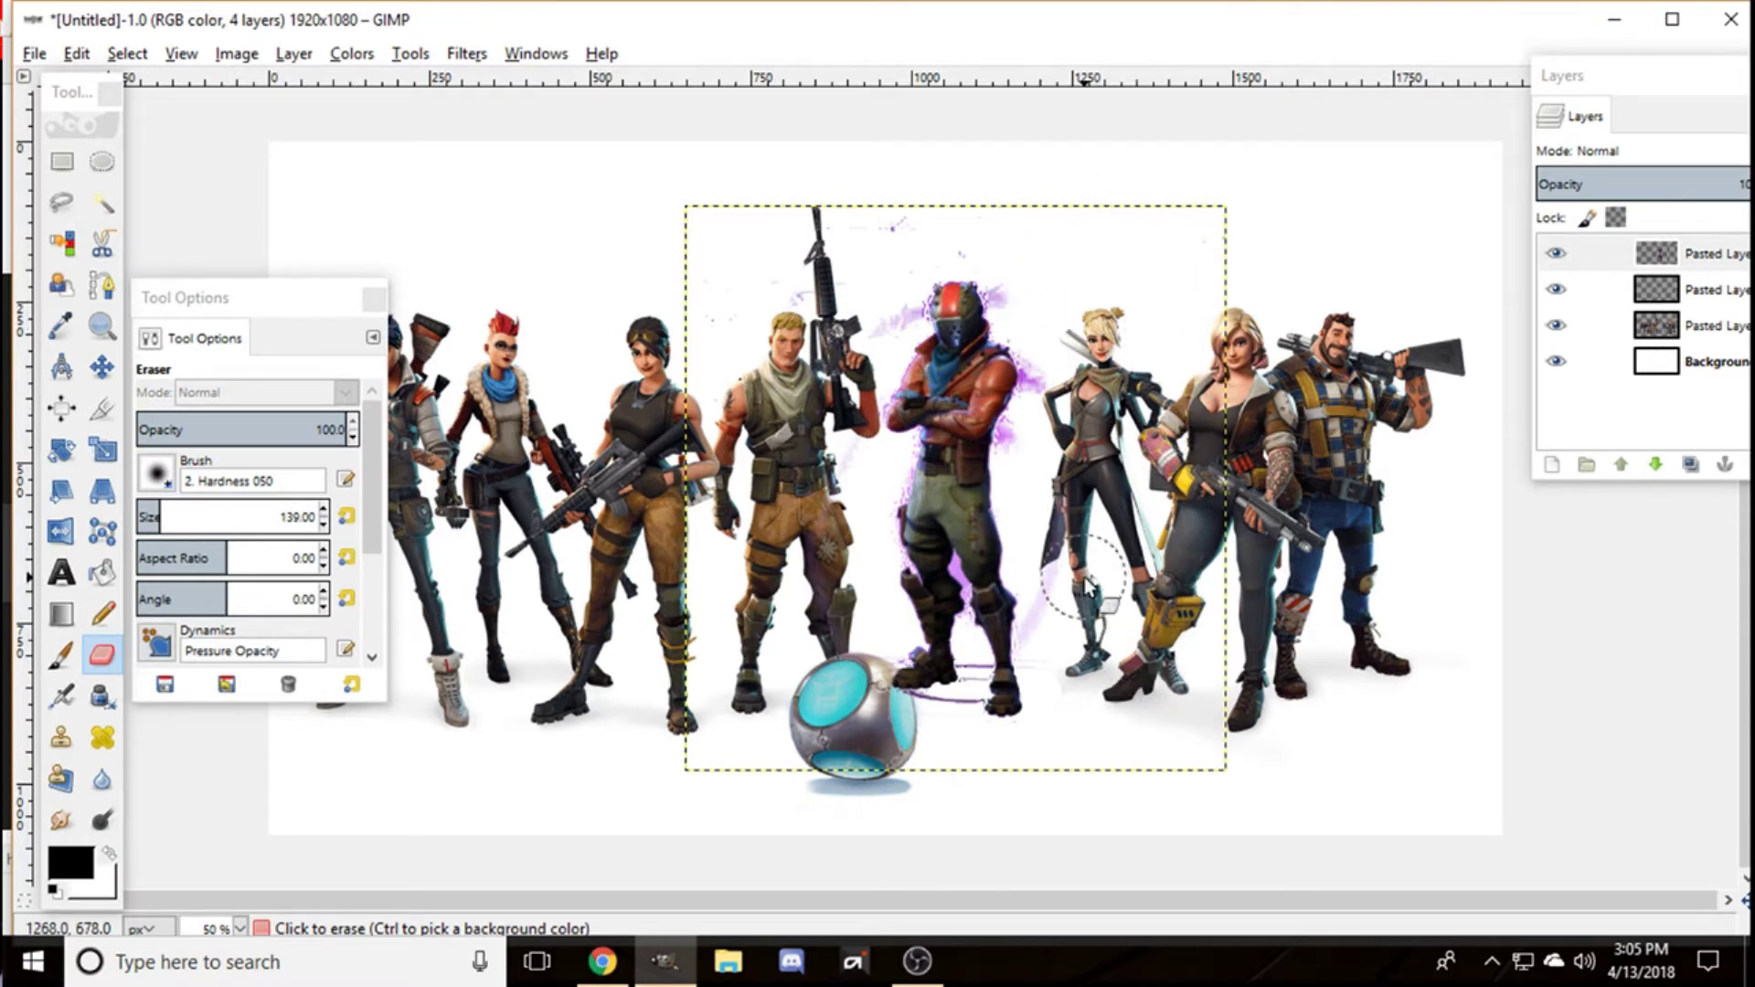
pyautogui.moveTo(1066, 575); pyautogui.dragTo(1057, 448)
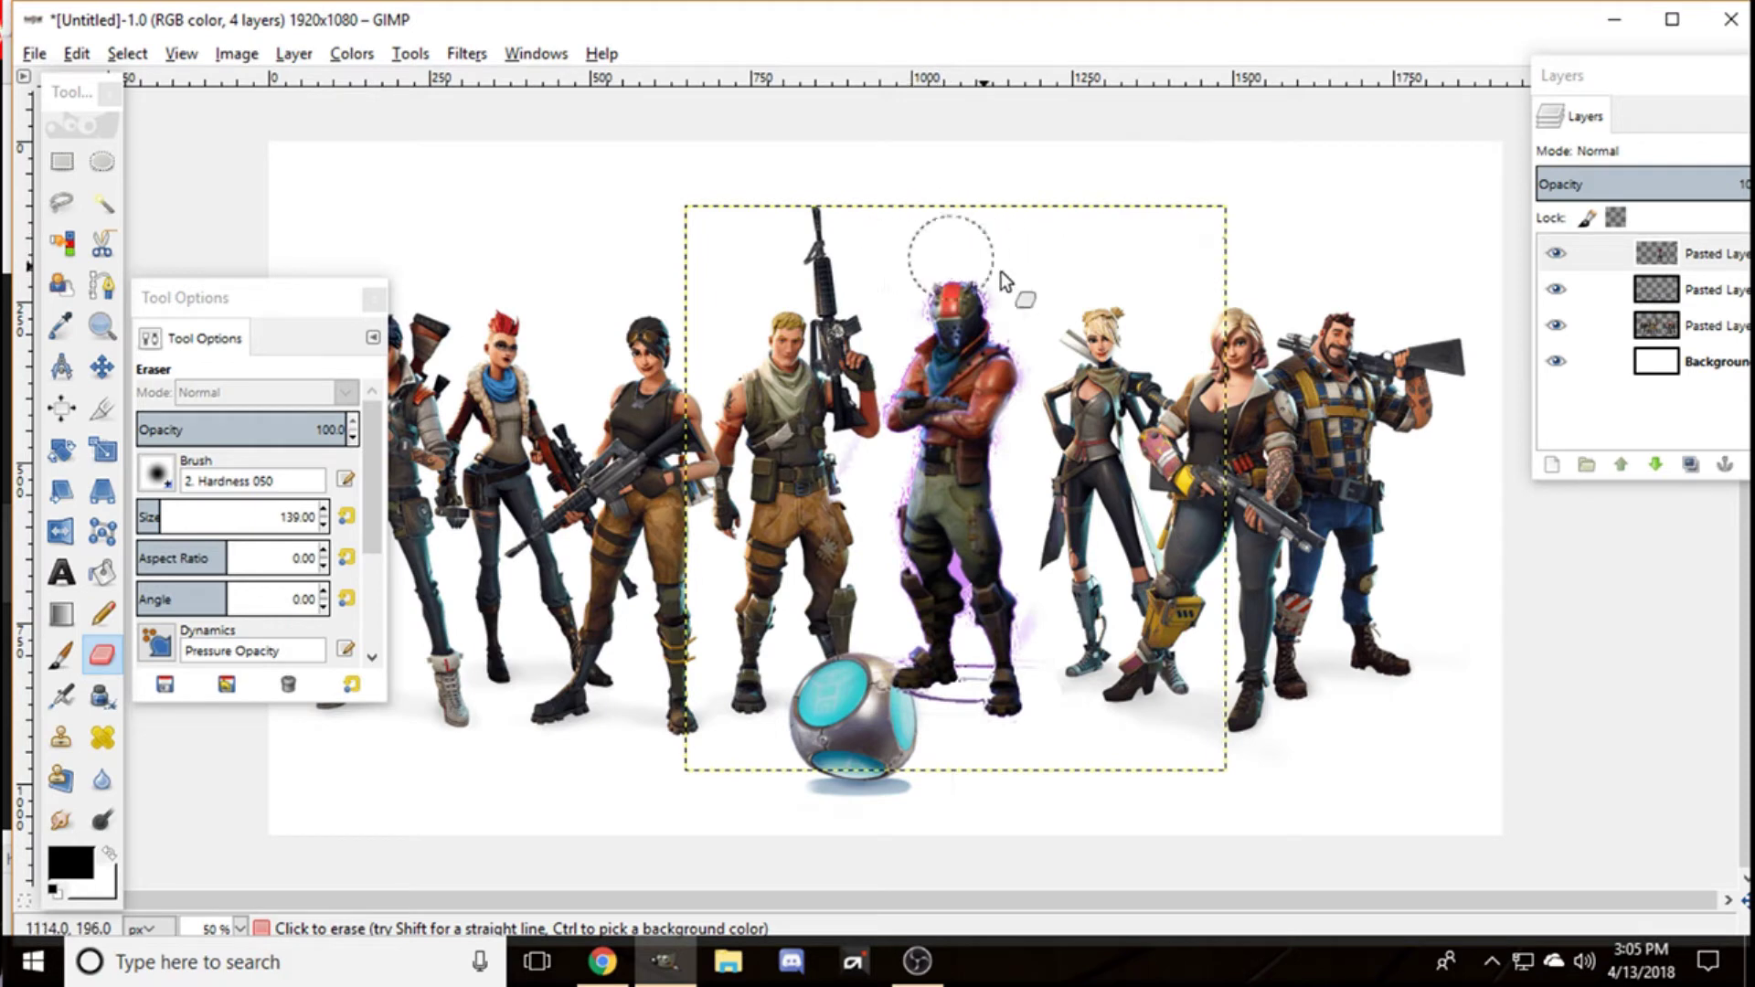
# Step: Zoom the canvas to 100 % and move the Rust Lord layer down and left to bring his head into view
pyautogui.click(62, 202)
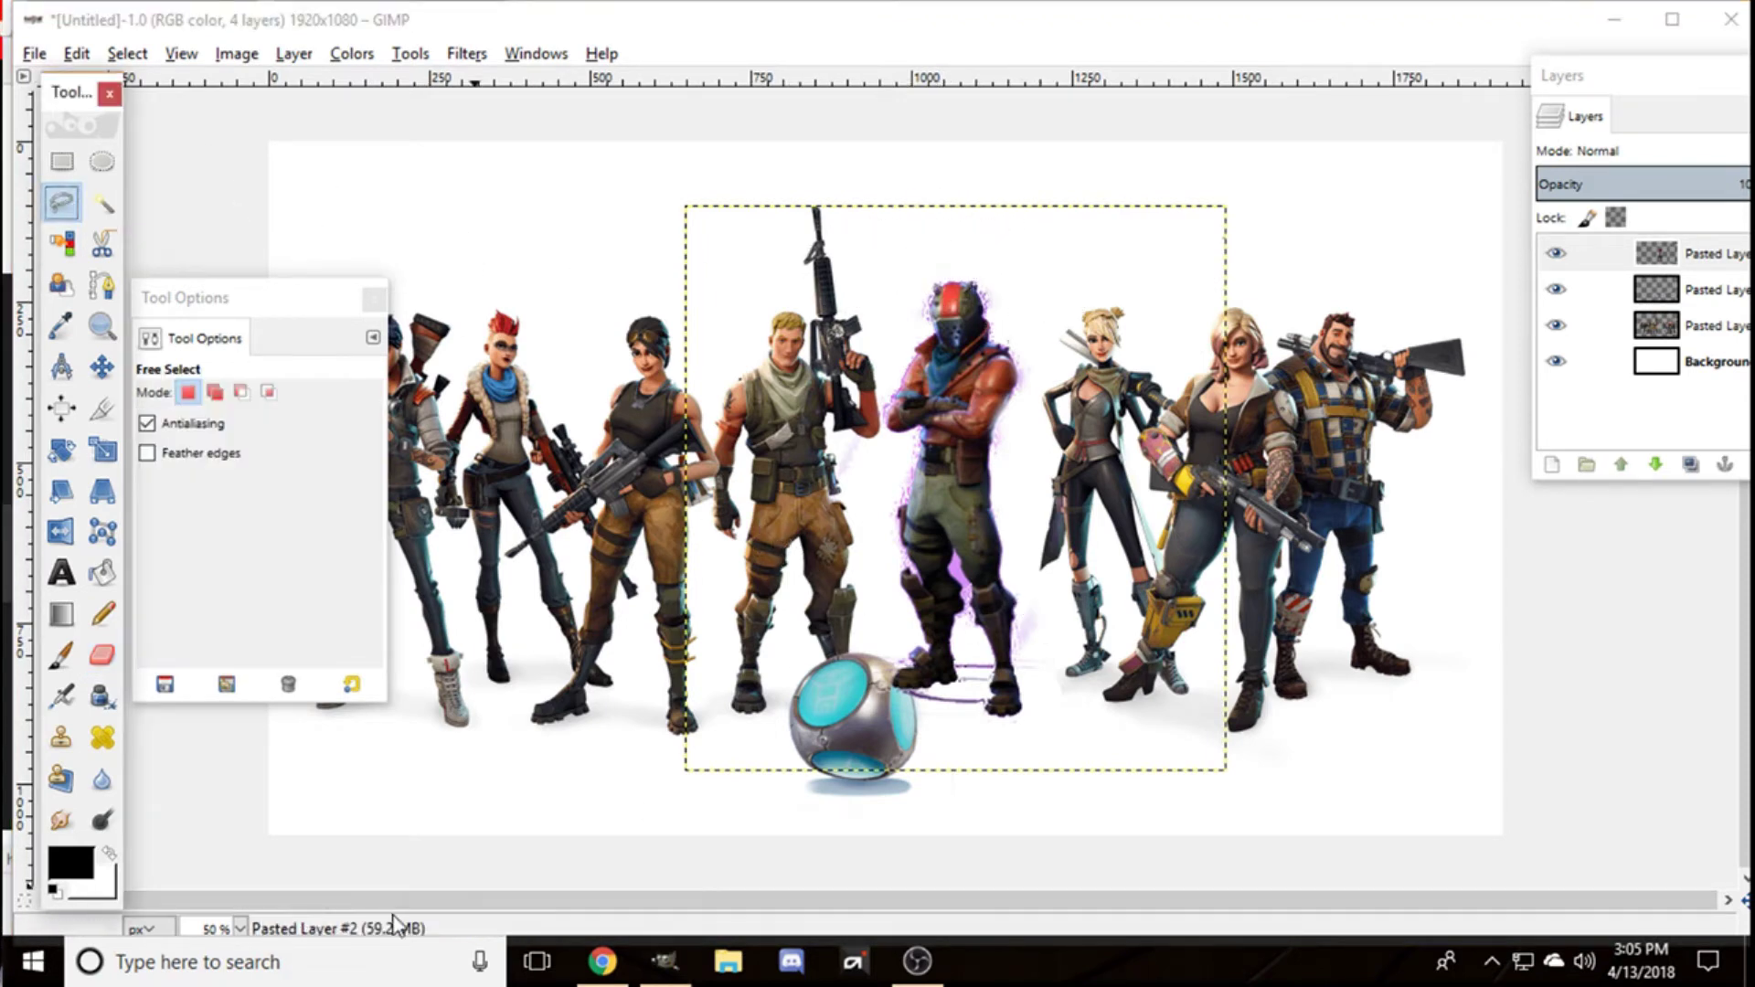
pyautogui.click(242, 929)
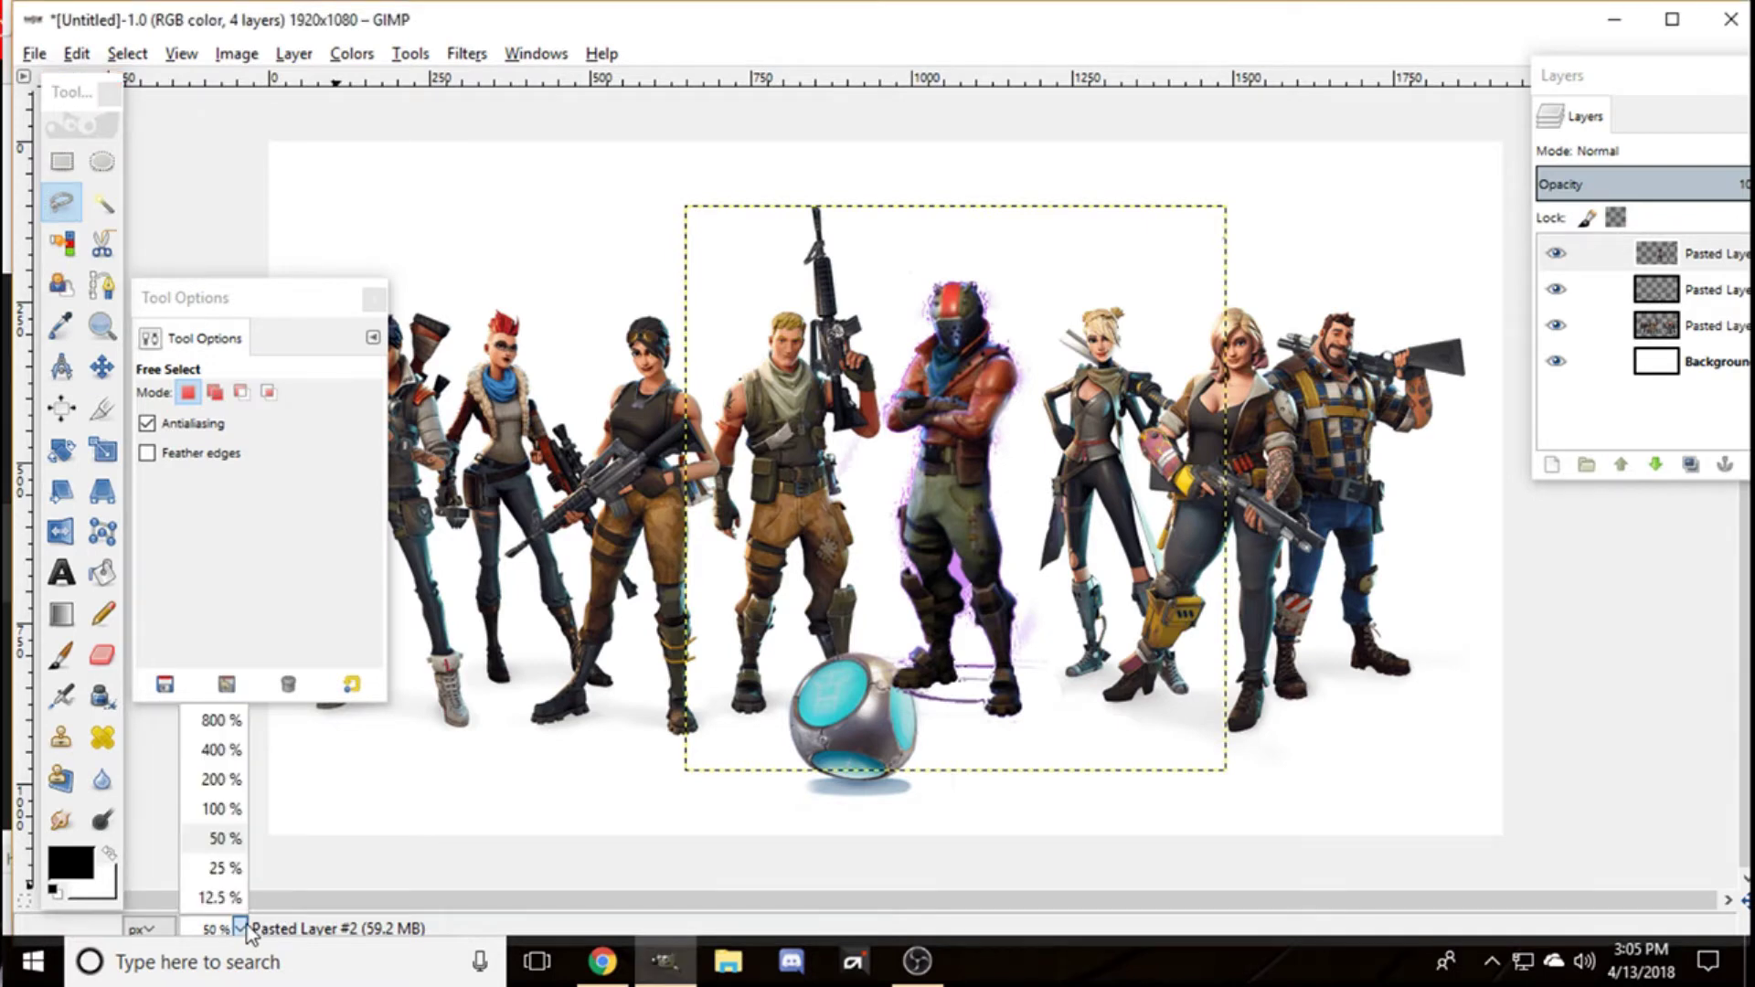
pyautogui.click(240, 813)
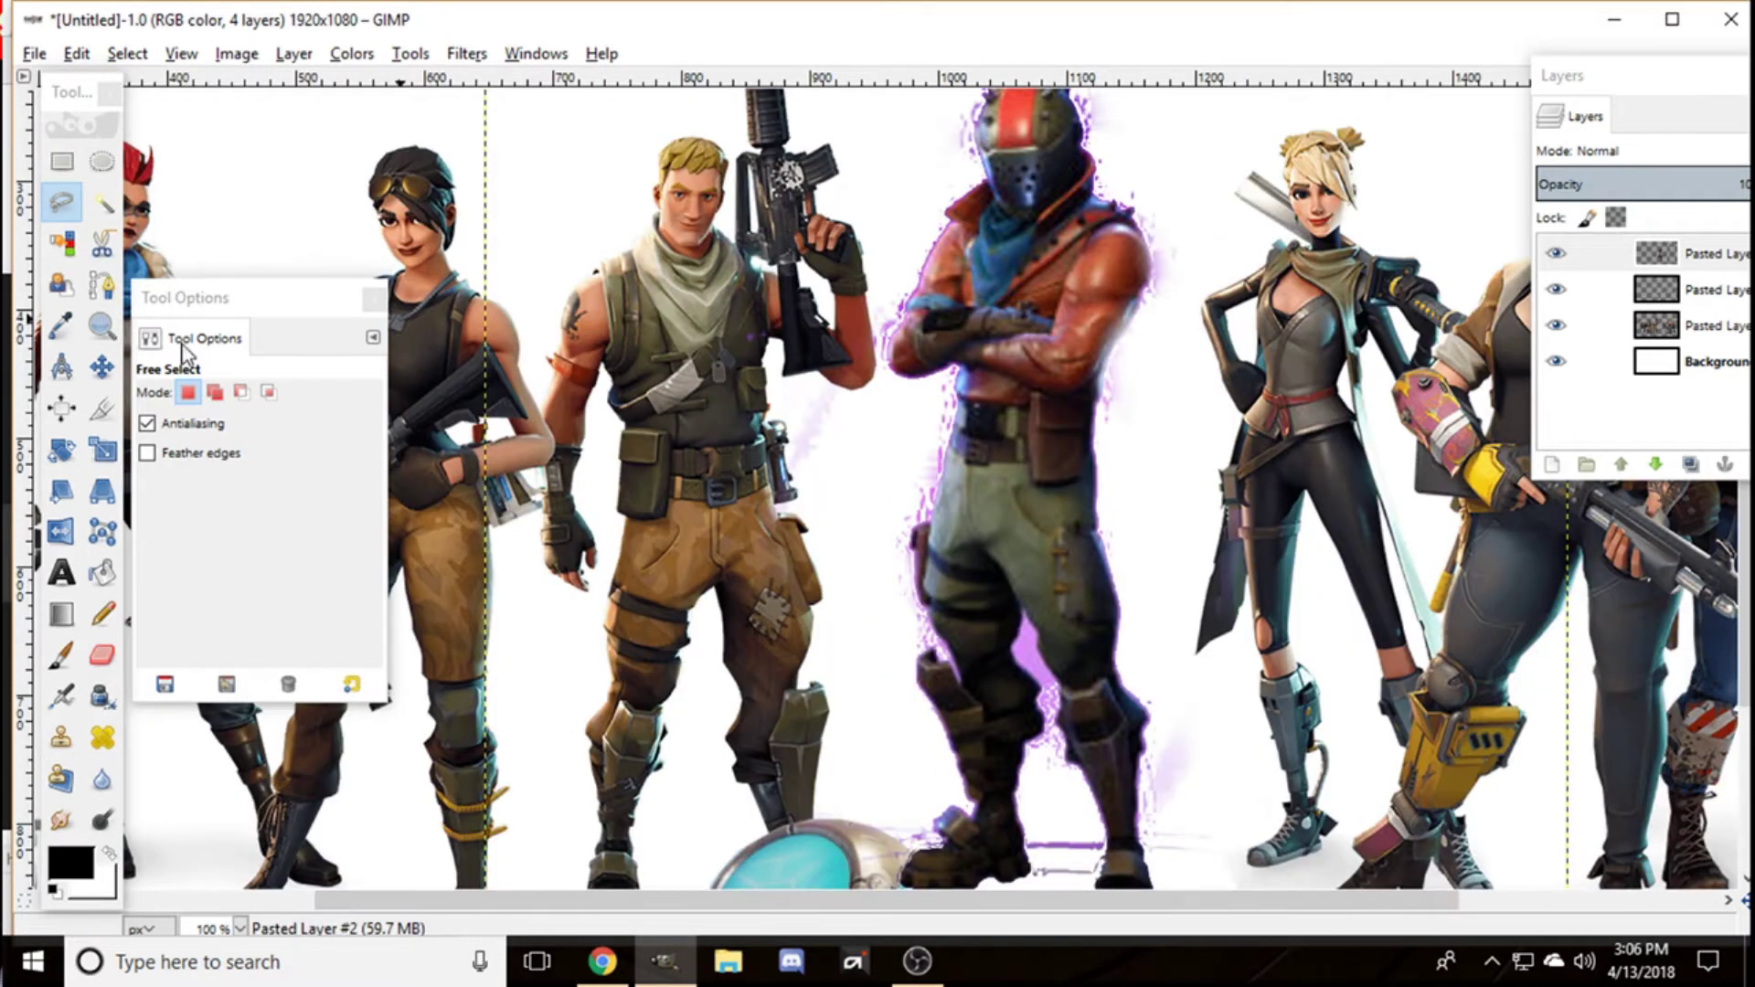
pyautogui.click(106, 368)
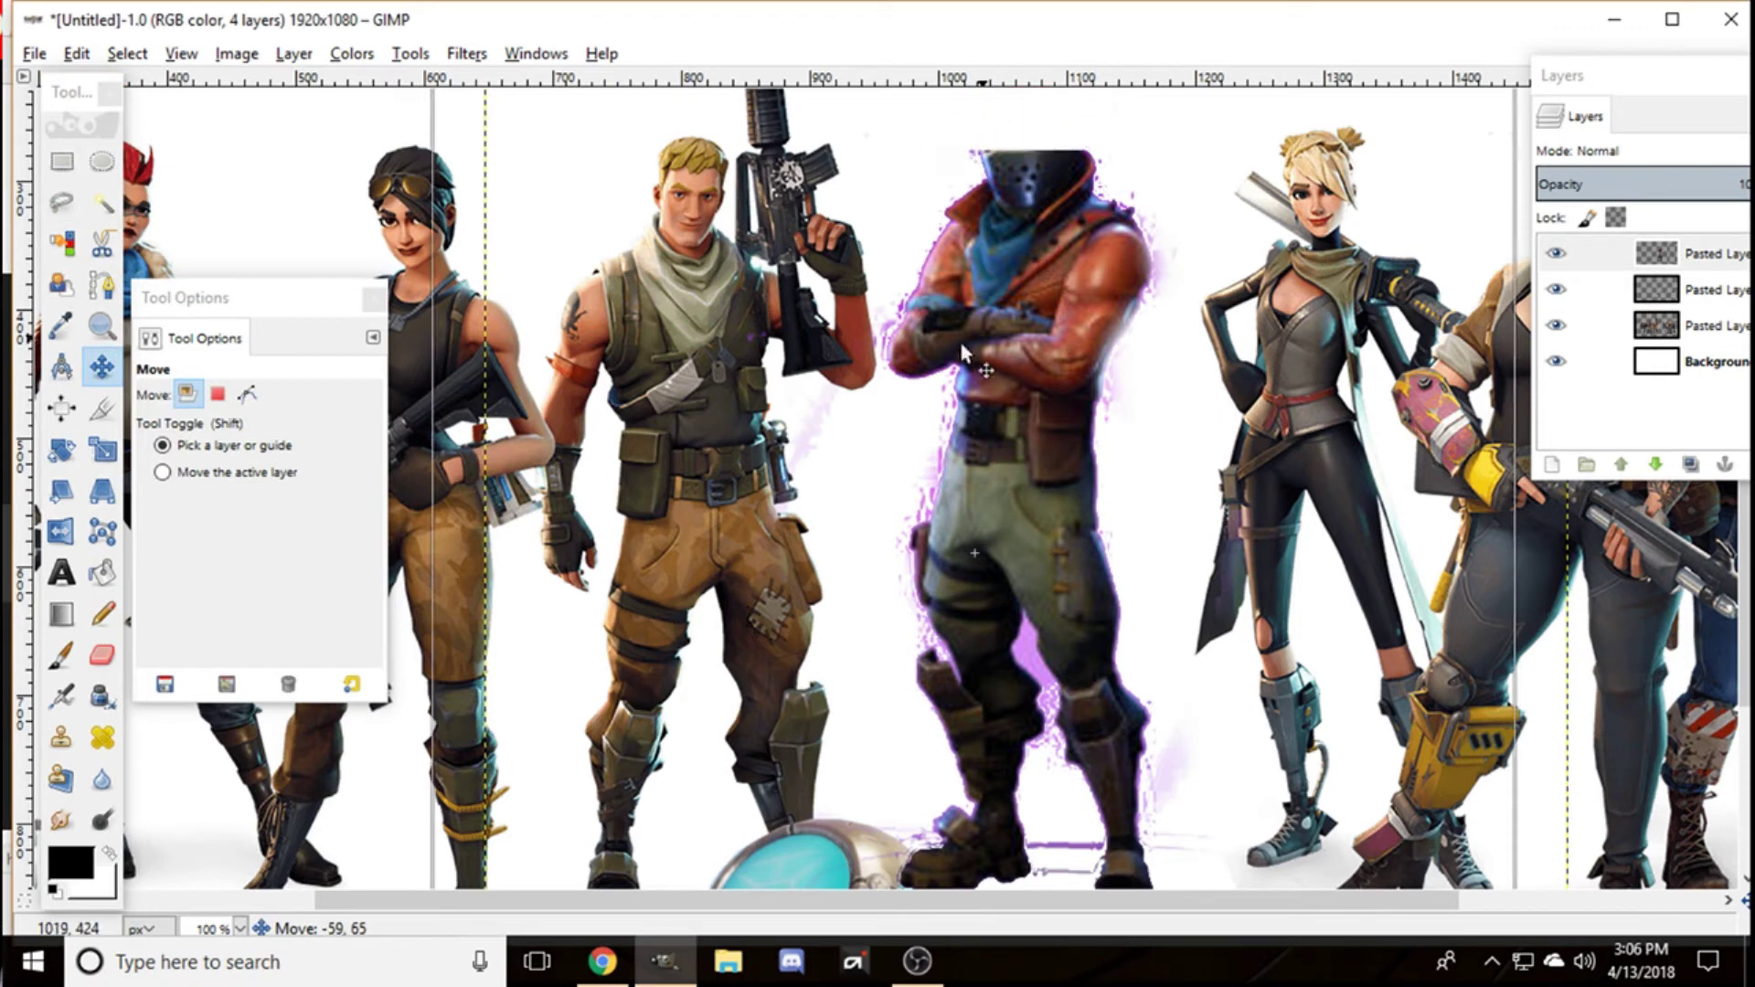
pyautogui.moveTo(1038, 273); pyautogui.dragTo(931, 380)
# Step: Outline the purple fringe over the top and right of Rust Lord's head and shoulder with Free Select, delete it, and clear the selection
pyautogui.click(61, 202)
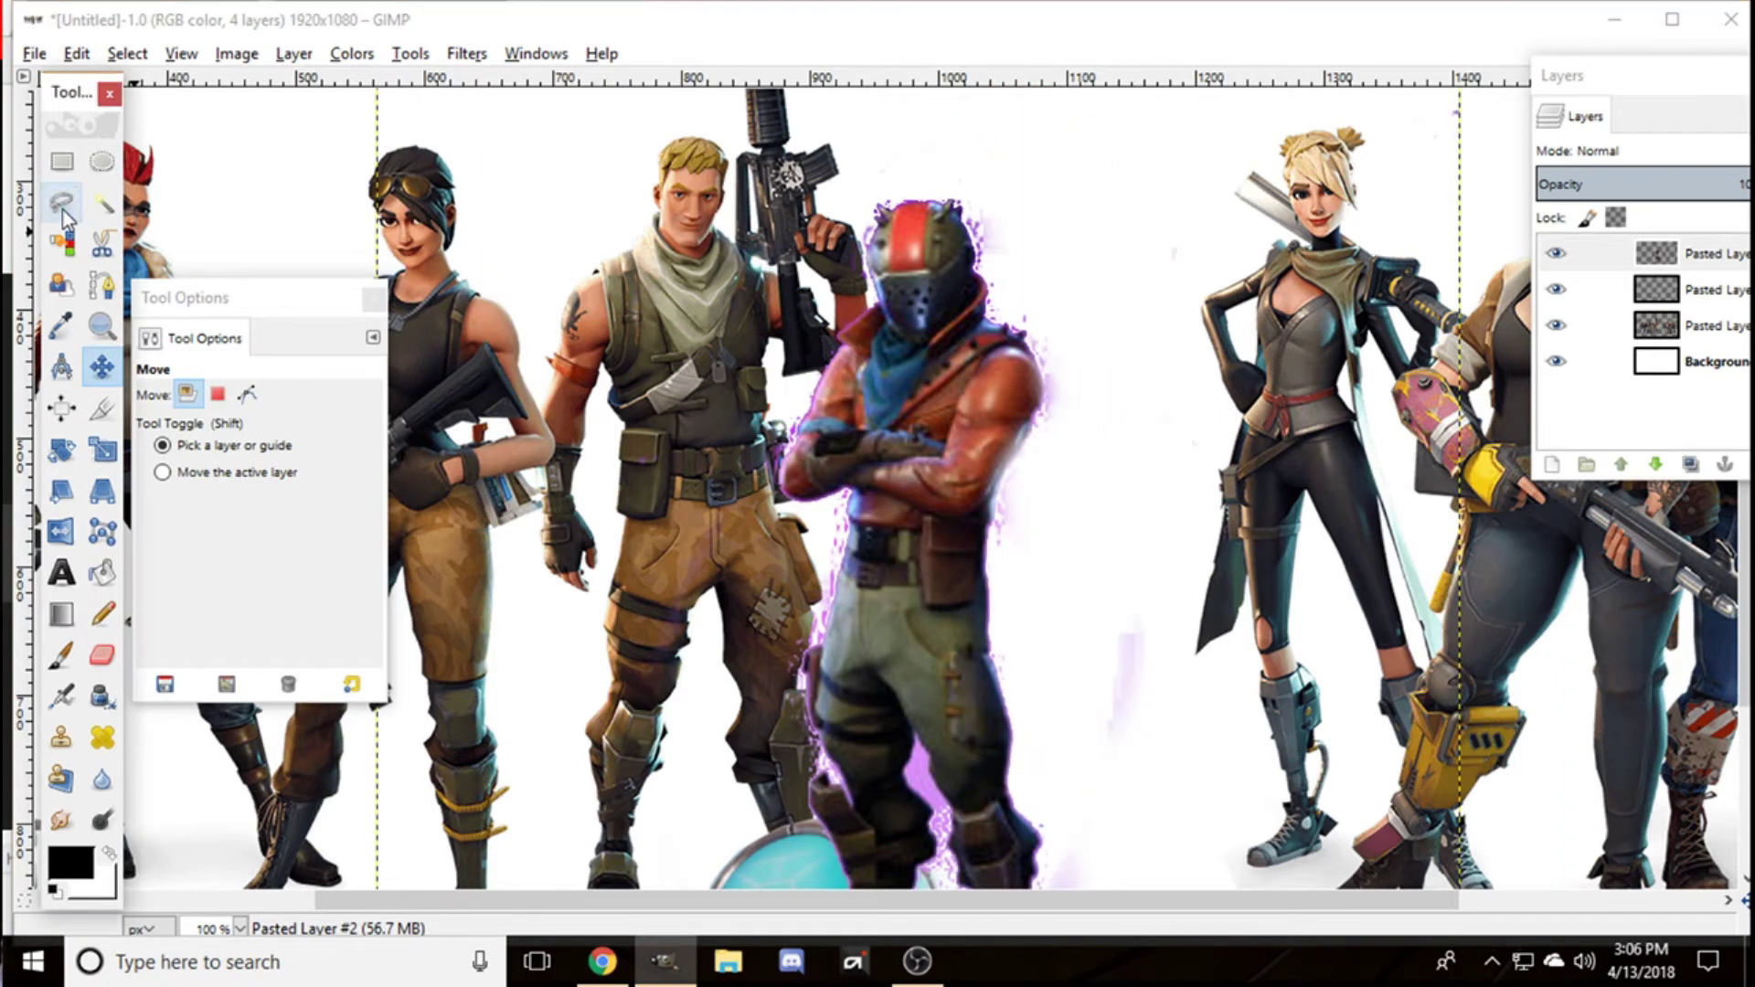
pyautogui.click(1002, 329)
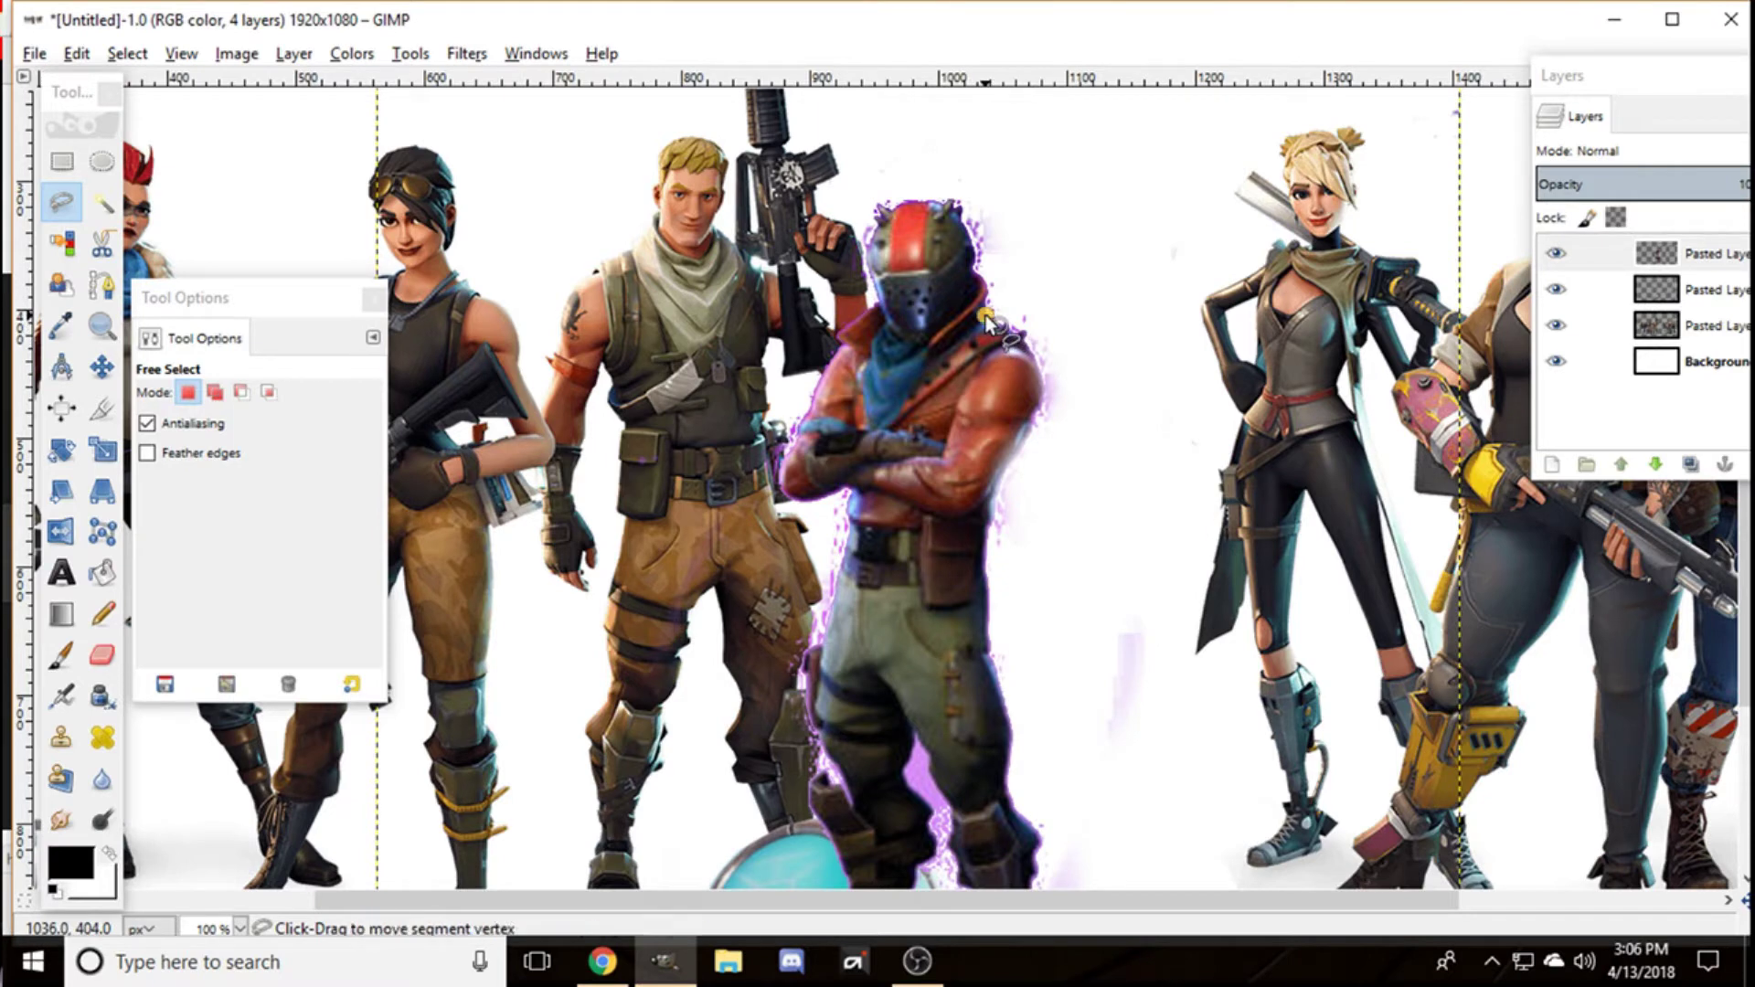
pyautogui.click(989, 284)
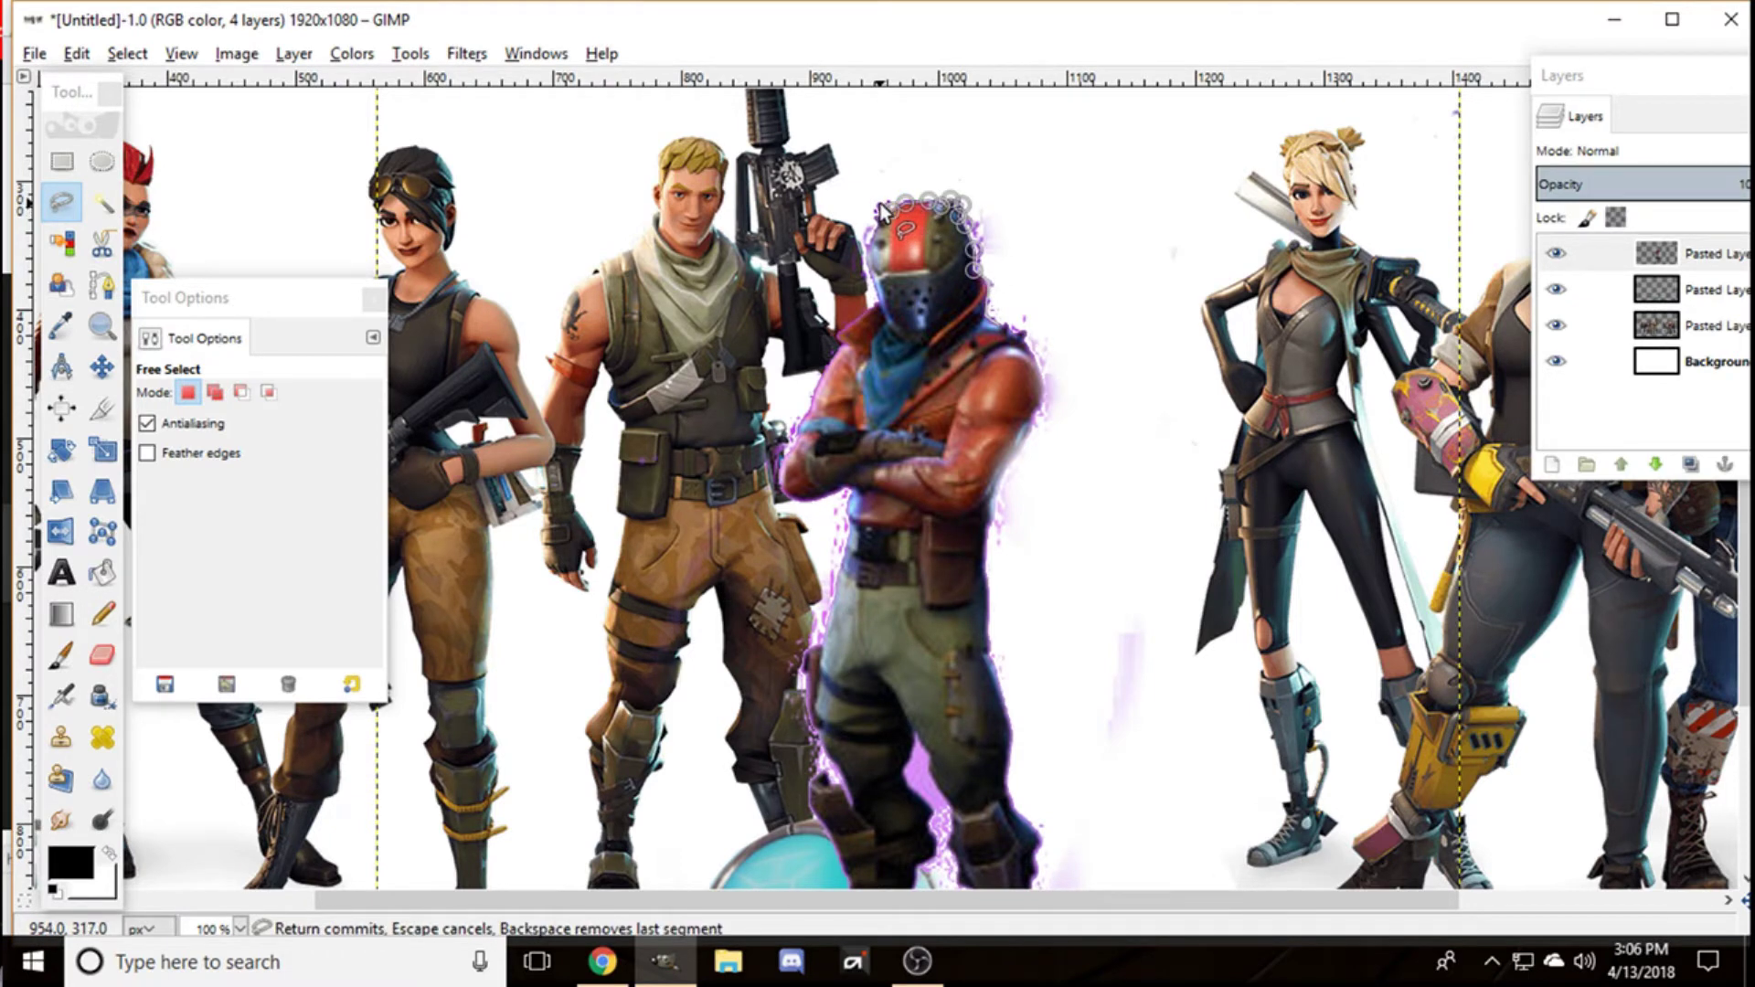
pyautogui.click(997, 137)
pyautogui.click(1061, 206)
pyautogui.click(1095, 329)
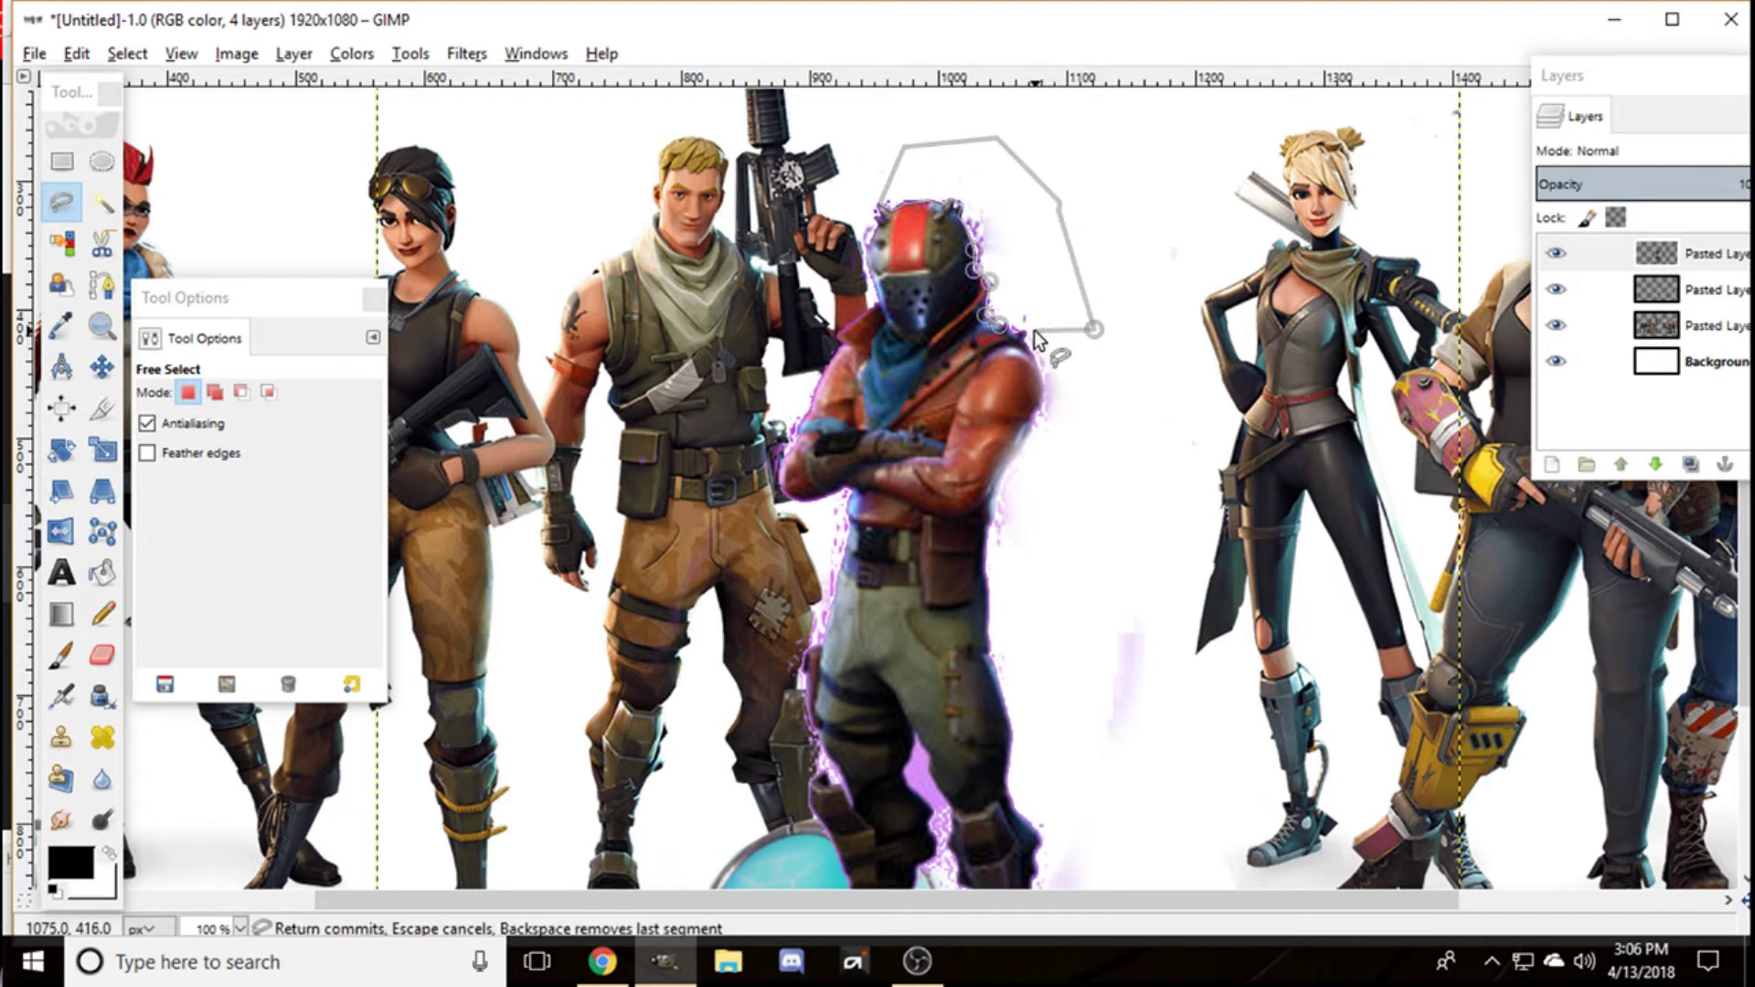
pyautogui.click(1042, 378)
pyautogui.click(976, 256)
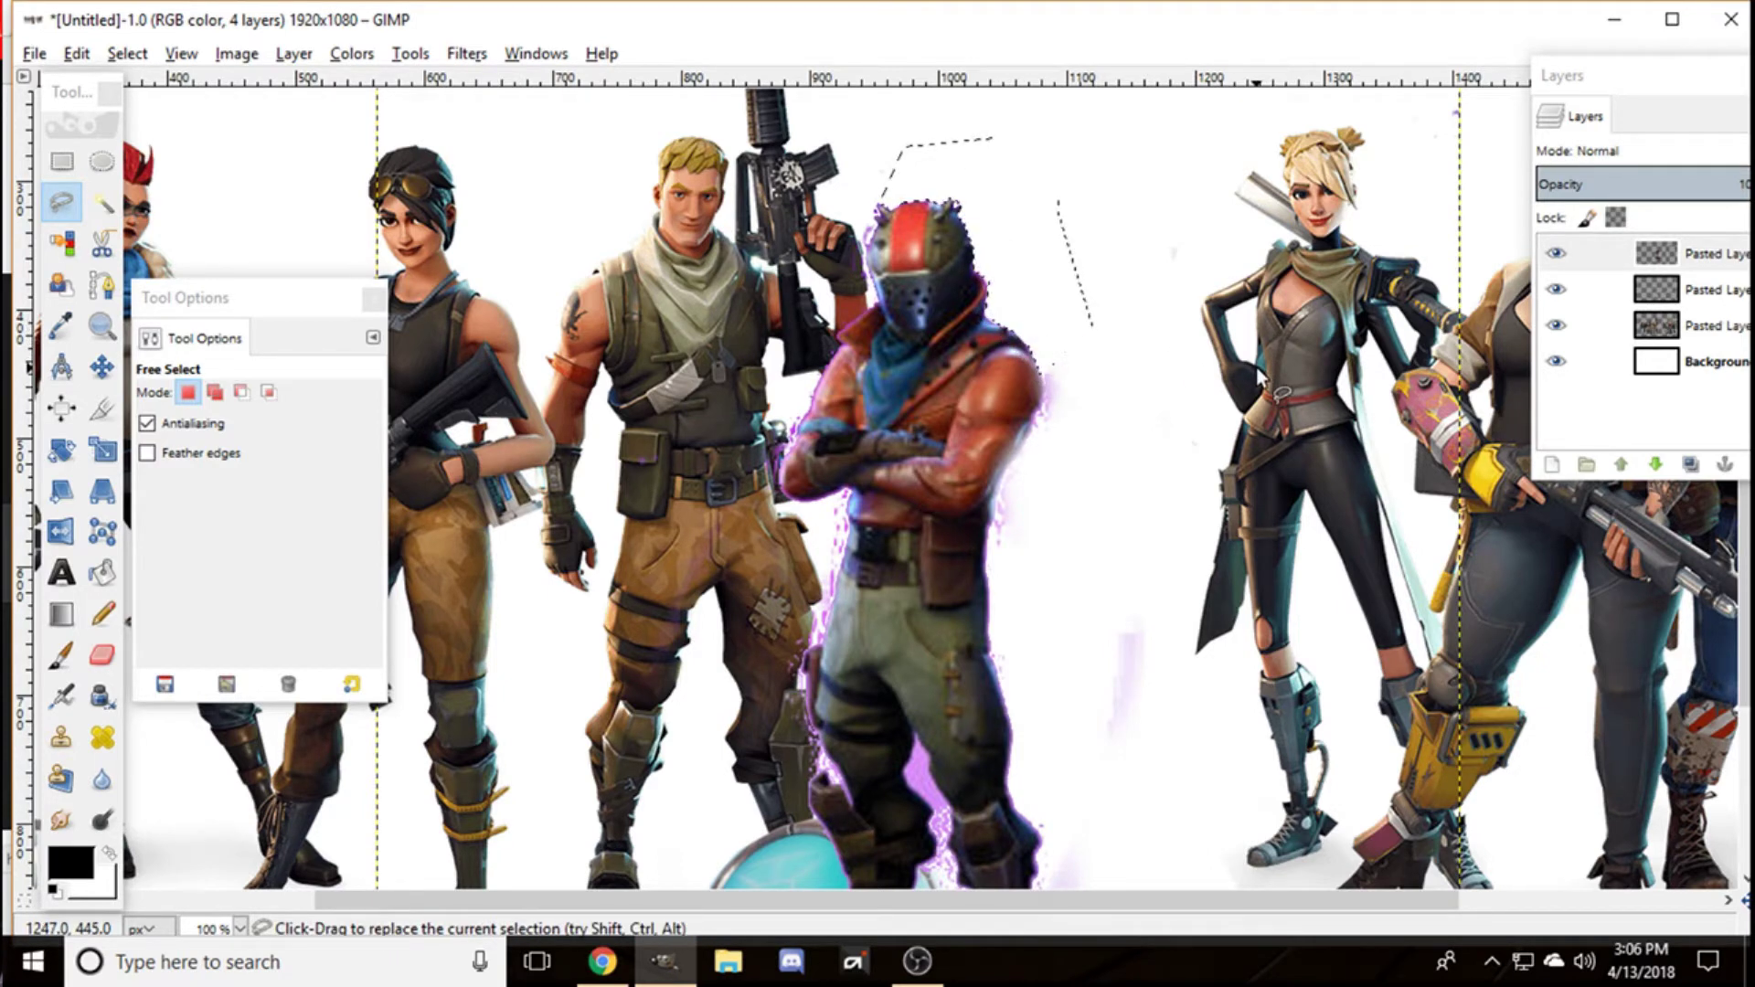
pyautogui.click(127, 53)
pyautogui.click(150, 117)
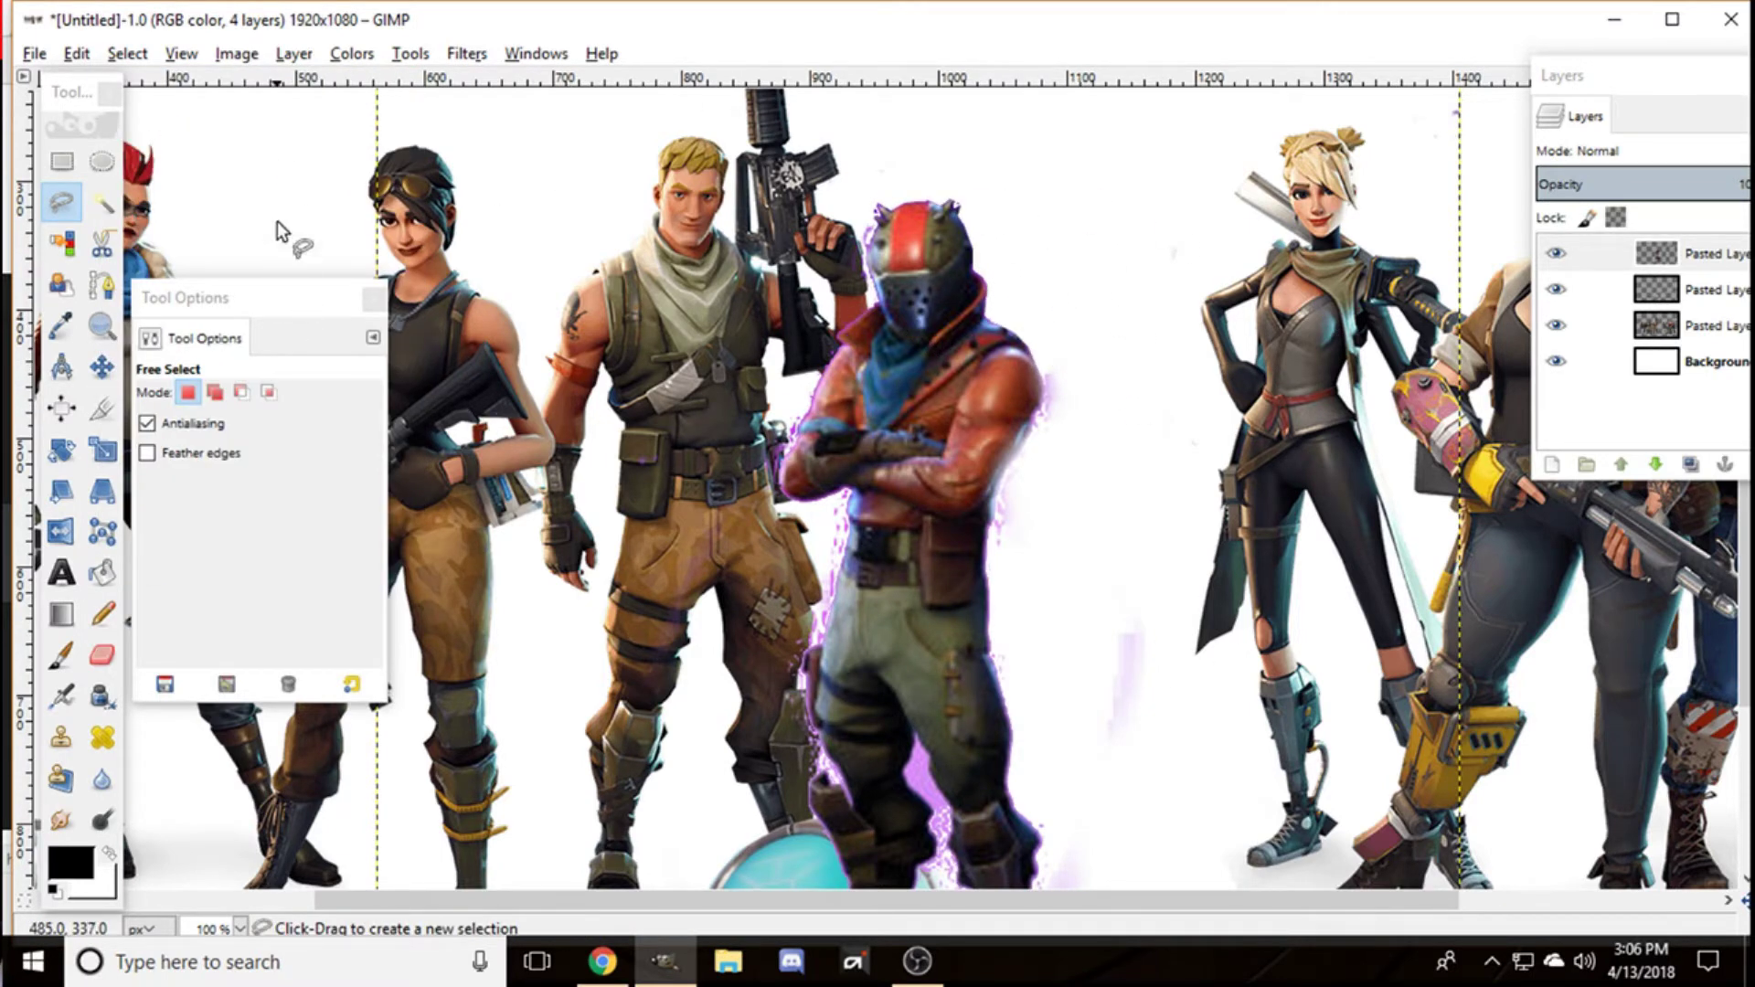
# Step: Outline the purple fringe along Rust Lord's left-hand side, from his head past the elbow to the thigh, with Free Select
pyautogui.click(898, 205)
pyautogui.click(880, 200)
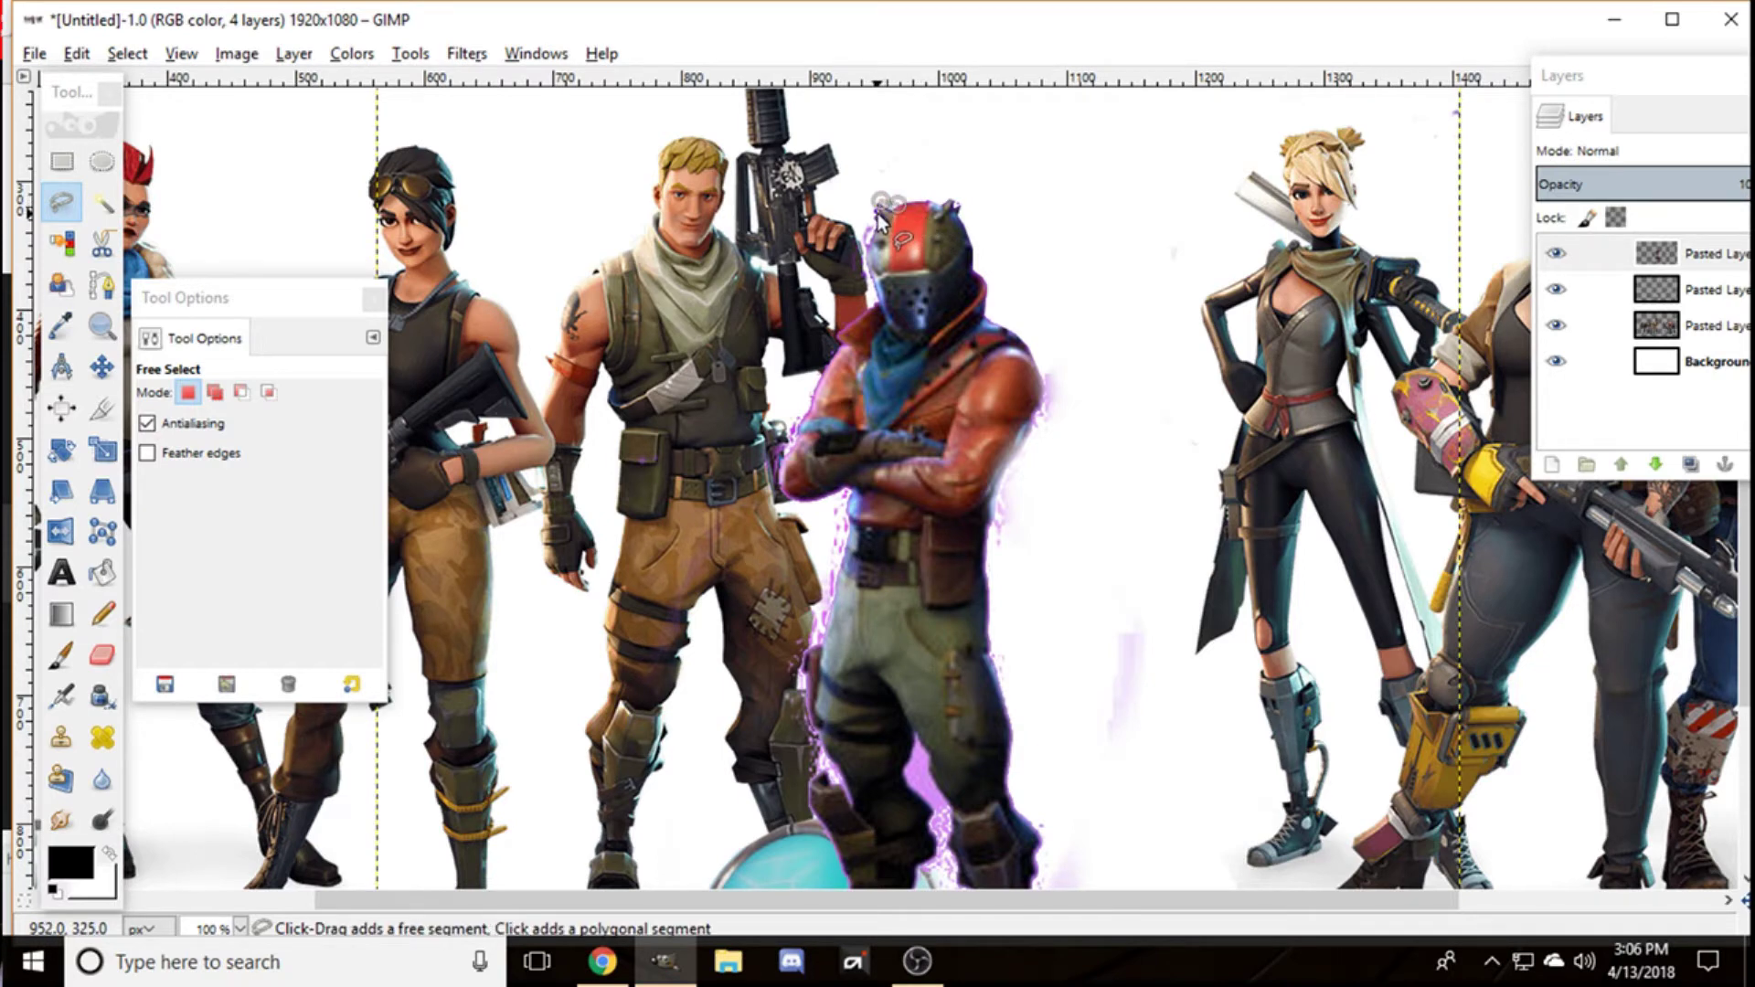
pyautogui.click(873, 240)
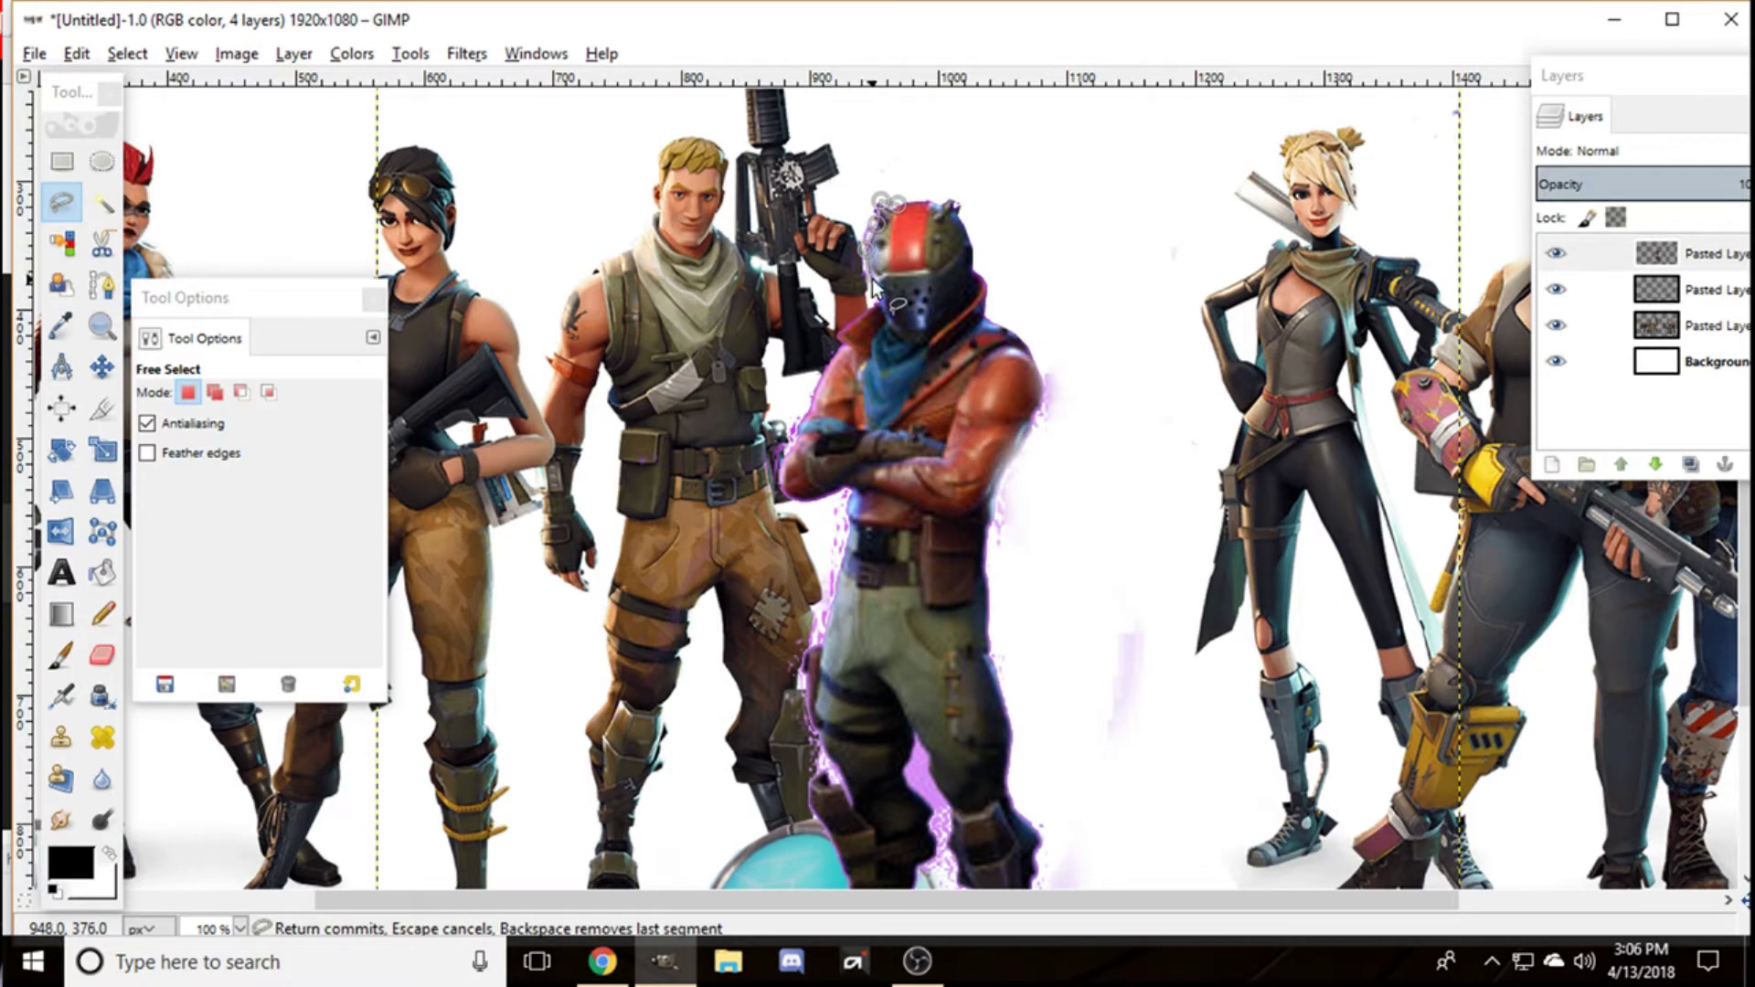
pyautogui.click(872, 276)
pyautogui.click(879, 302)
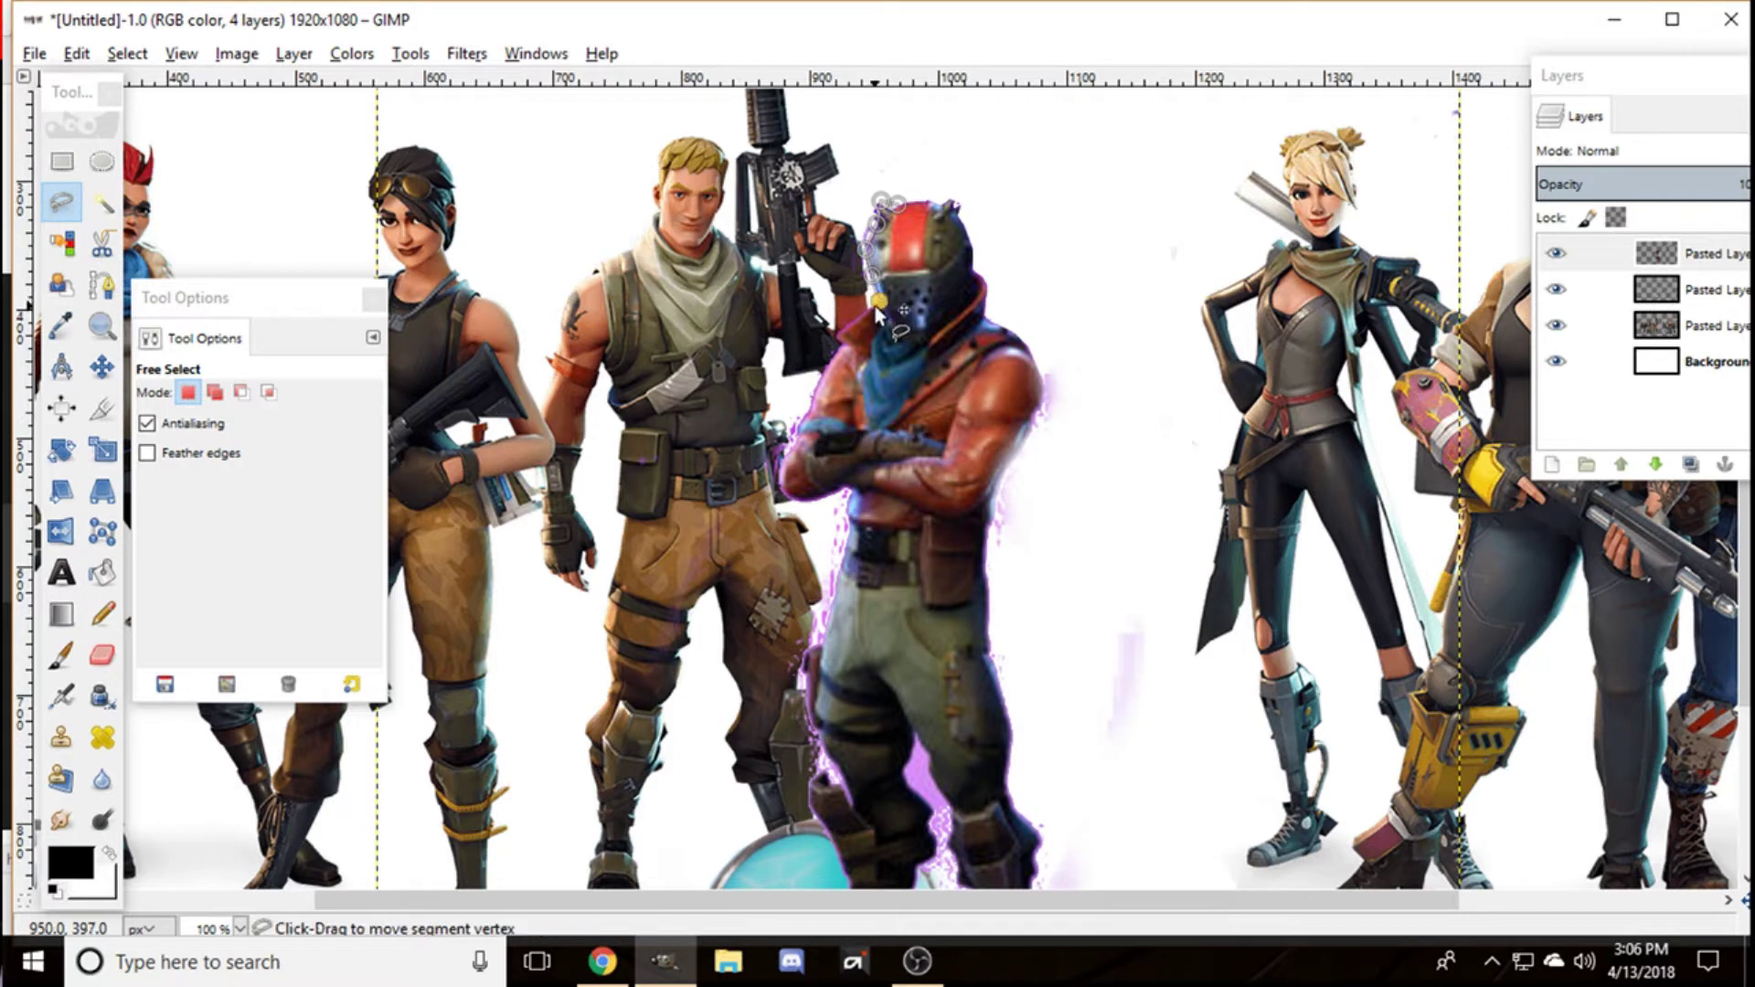
pyautogui.click(840, 332)
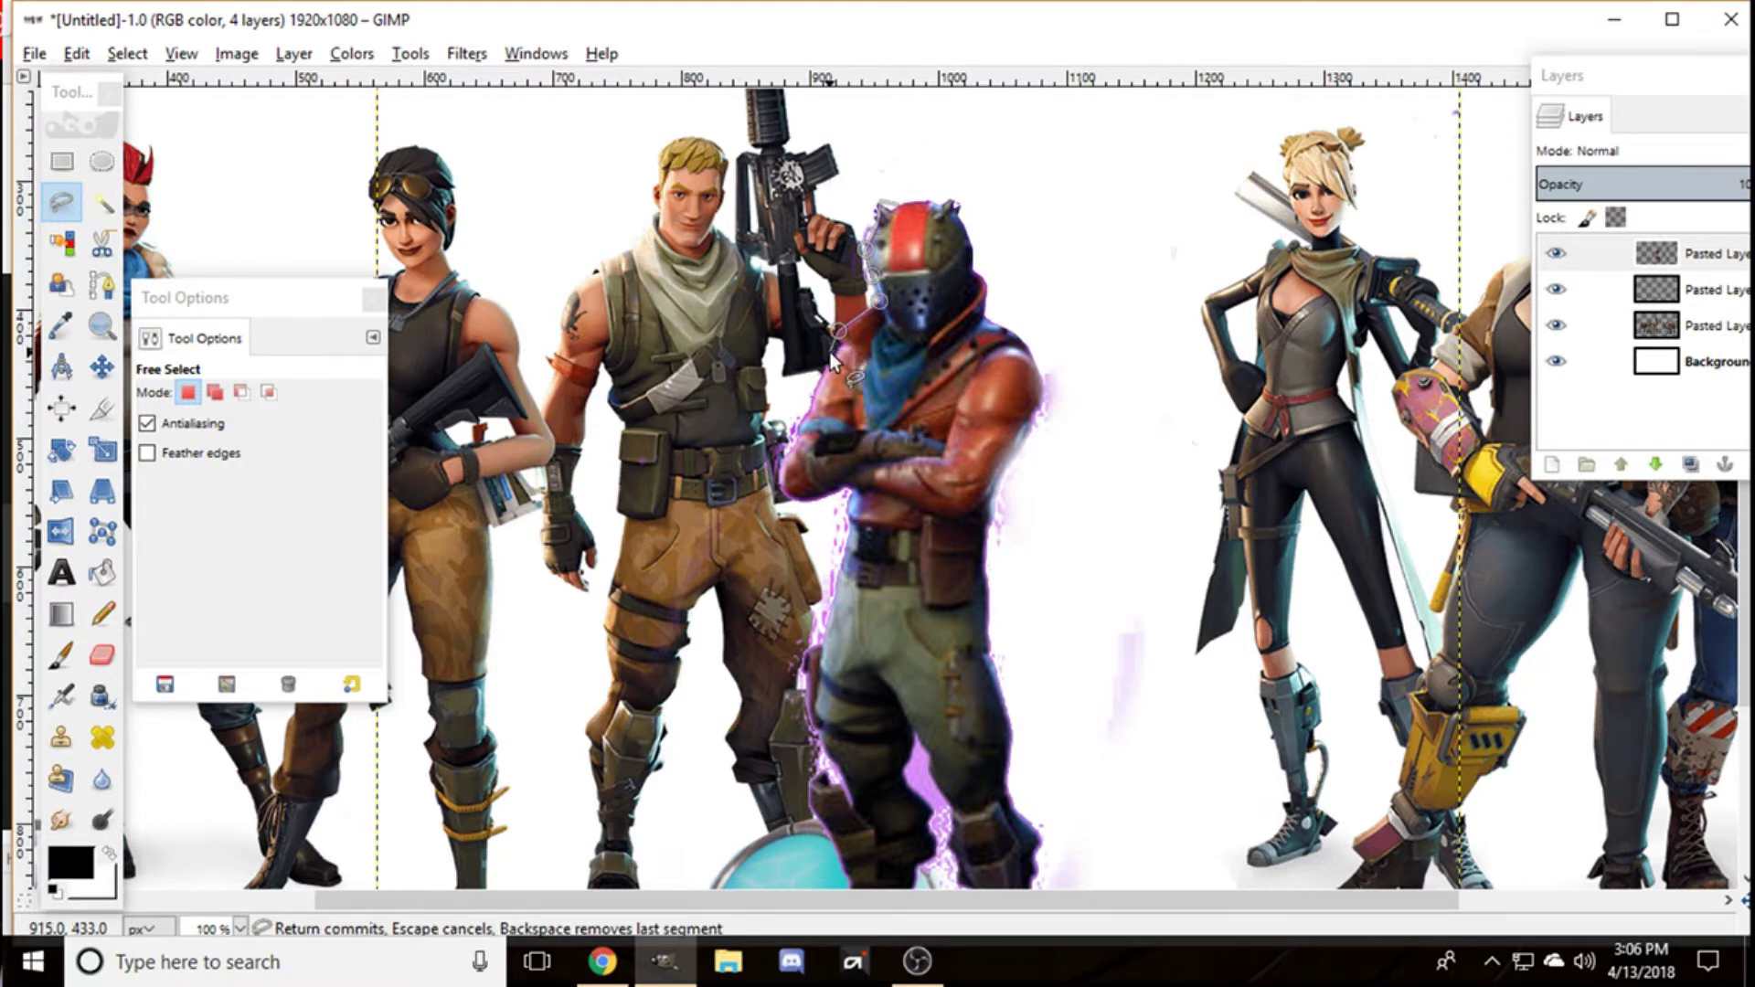
pyautogui.click(842, 345)
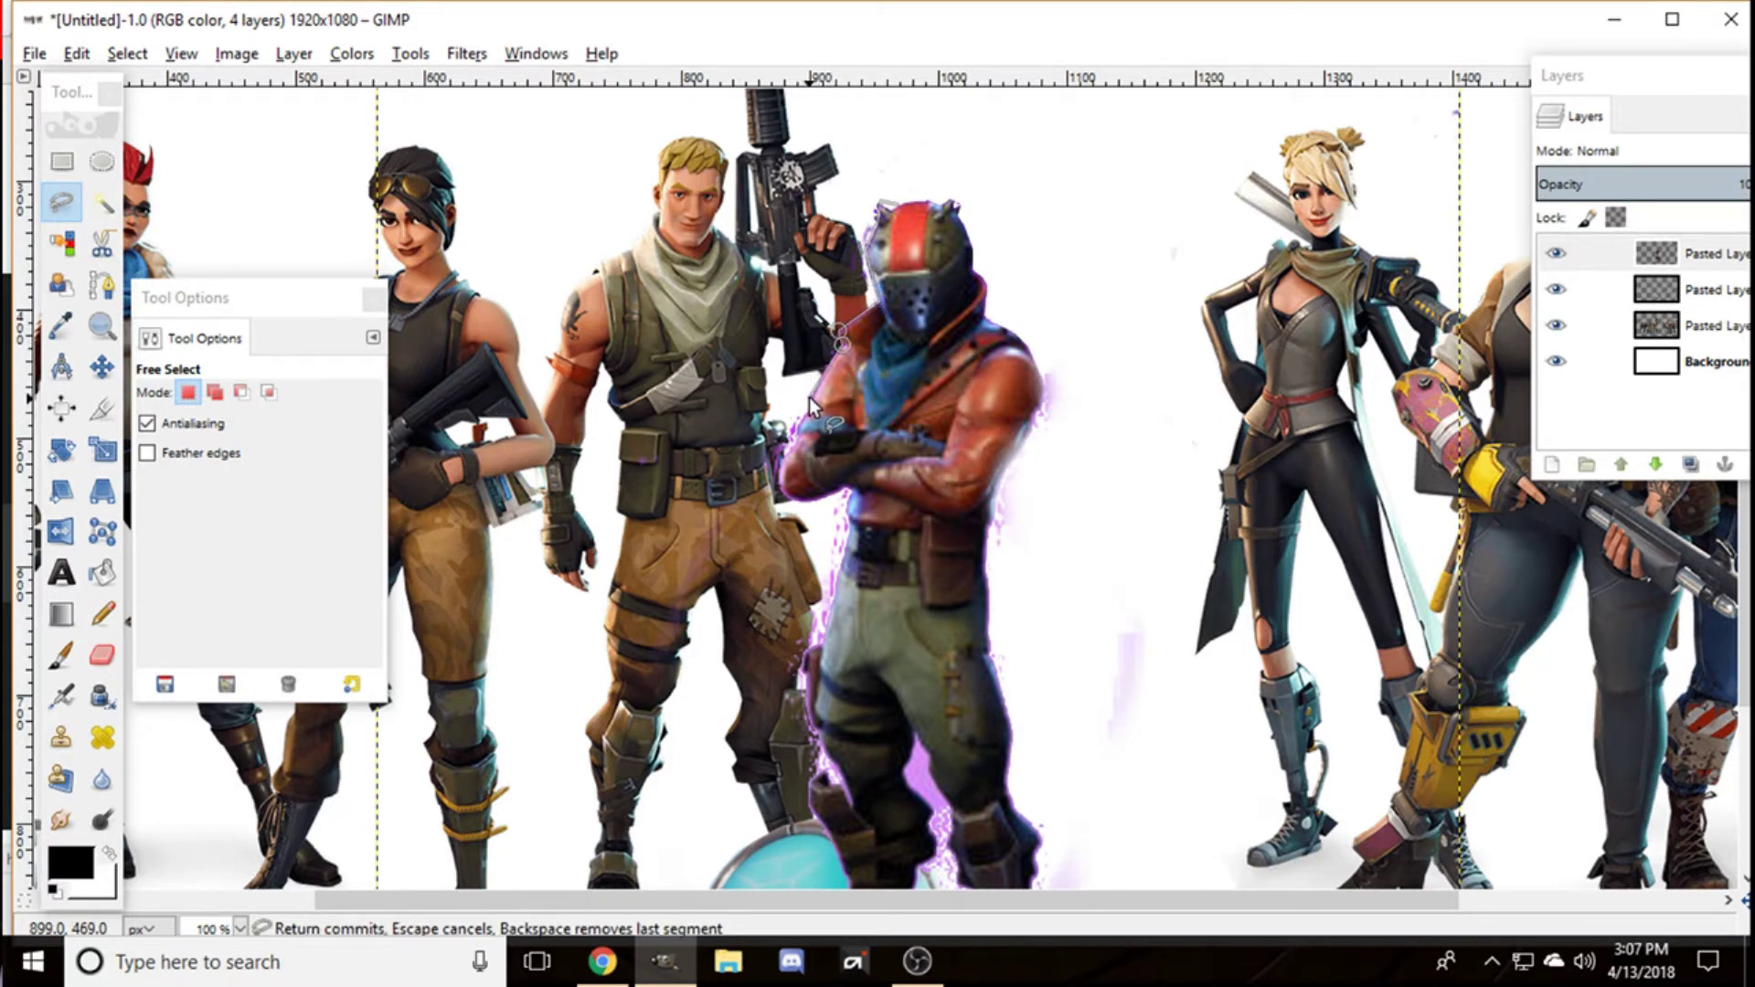
pyautogui.click(809, 400)
pyautogui.click(792, 448)
pyautogui.click(775, 479)
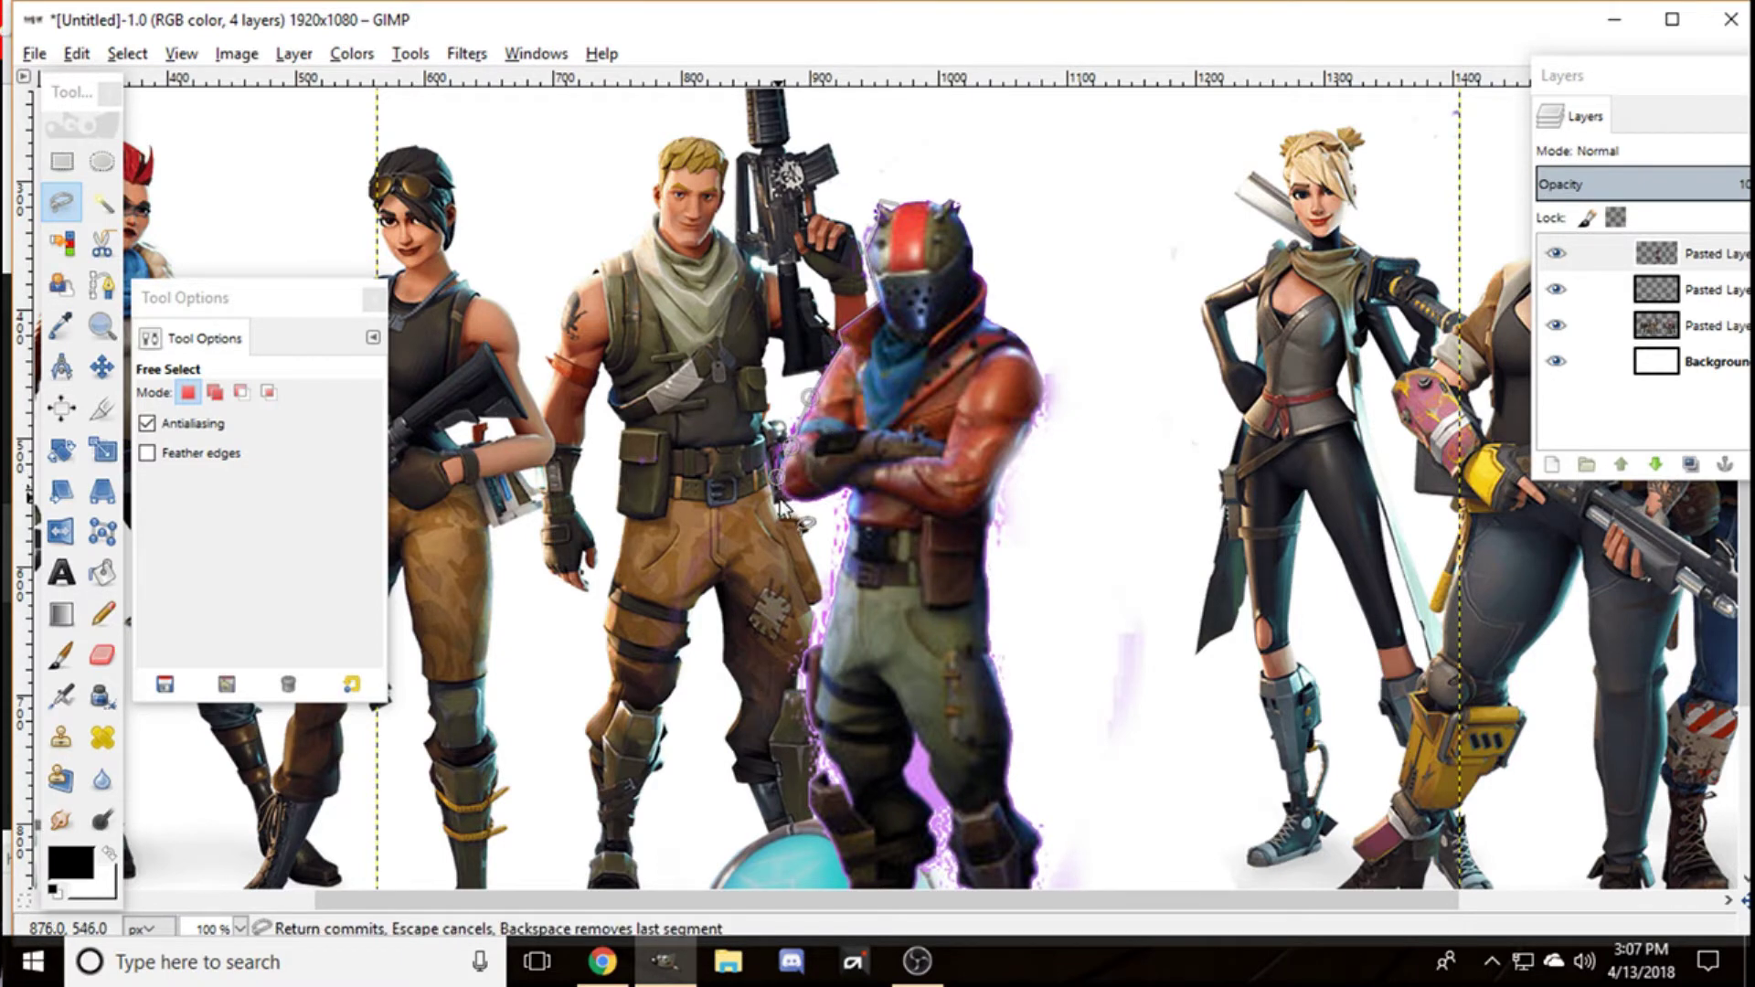
pyautogui.click(801, 508)
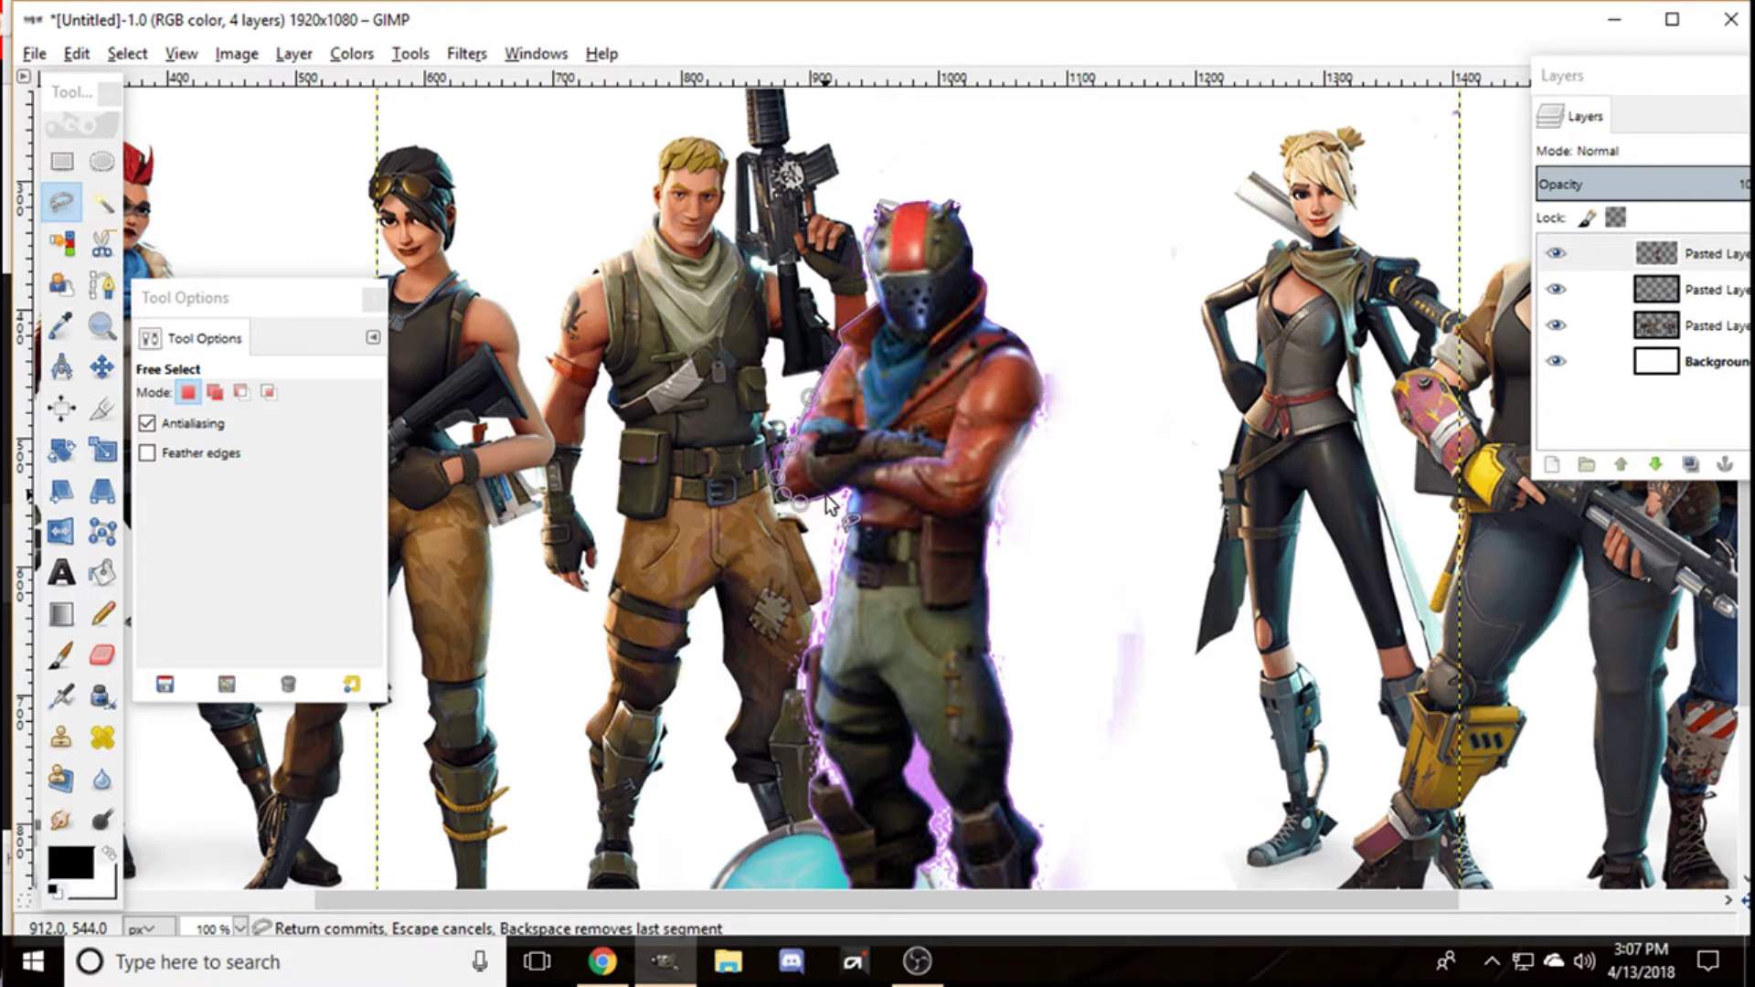
pyautogui.click(831, 495)
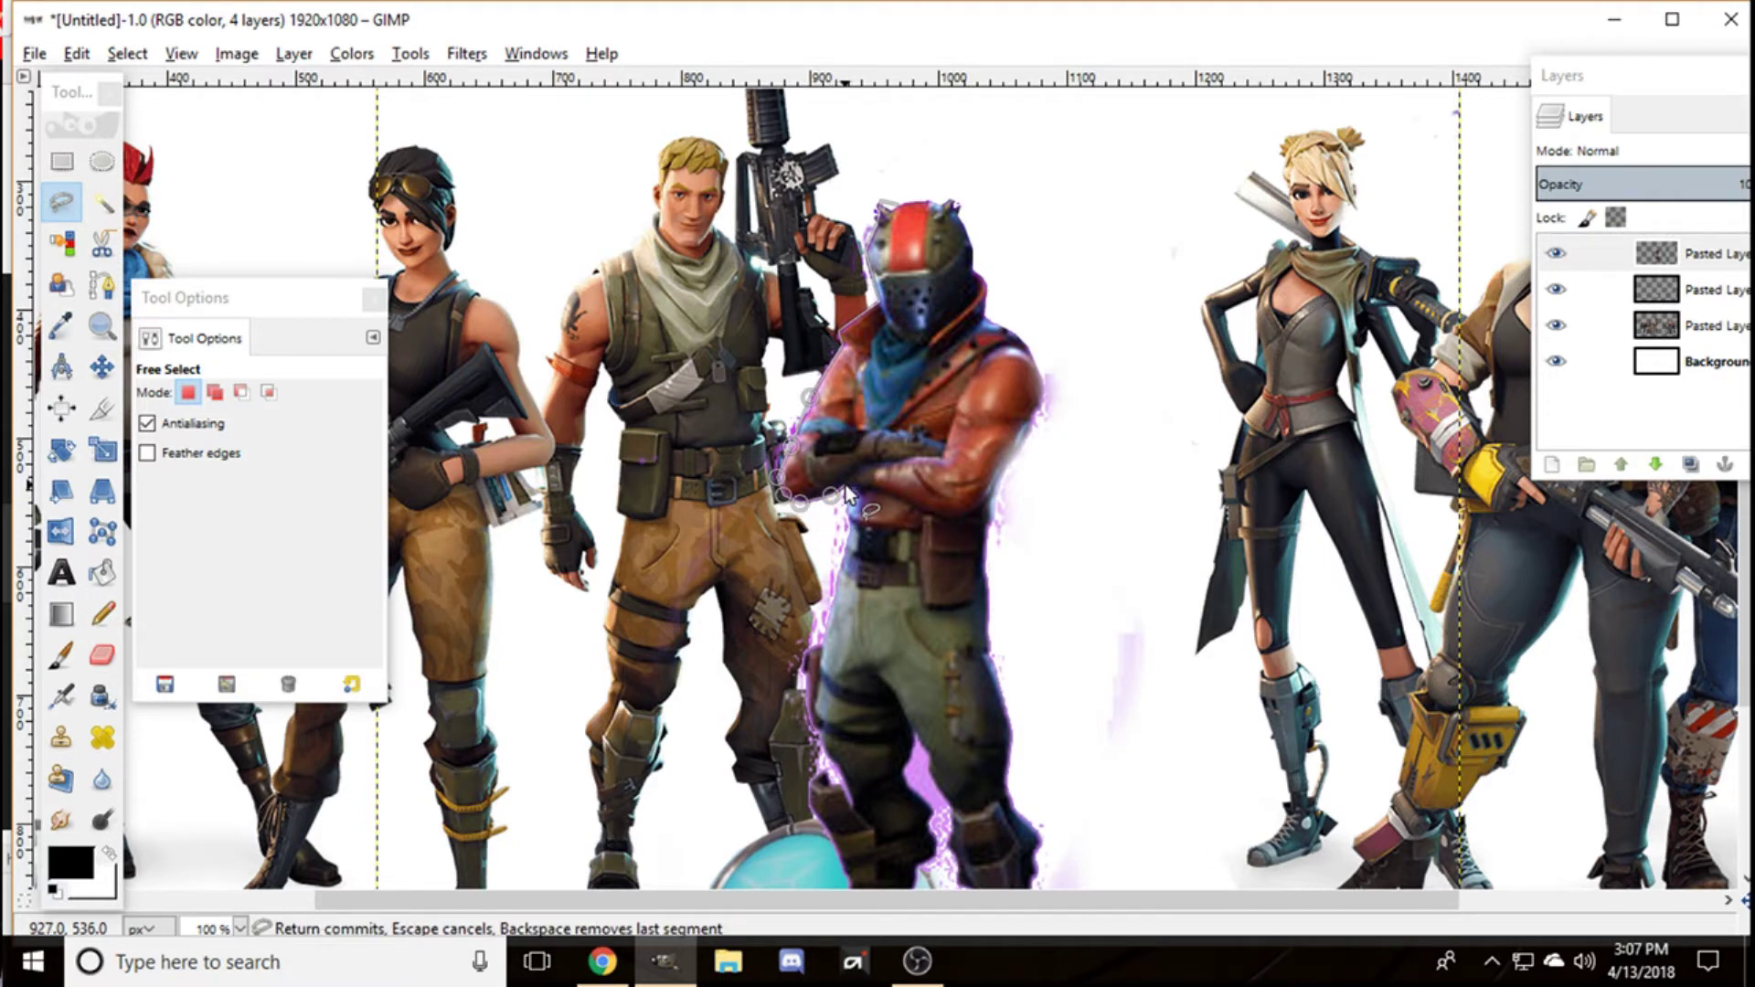
pyautogui.click(850, 488)
pyautogui.click(846, 514)
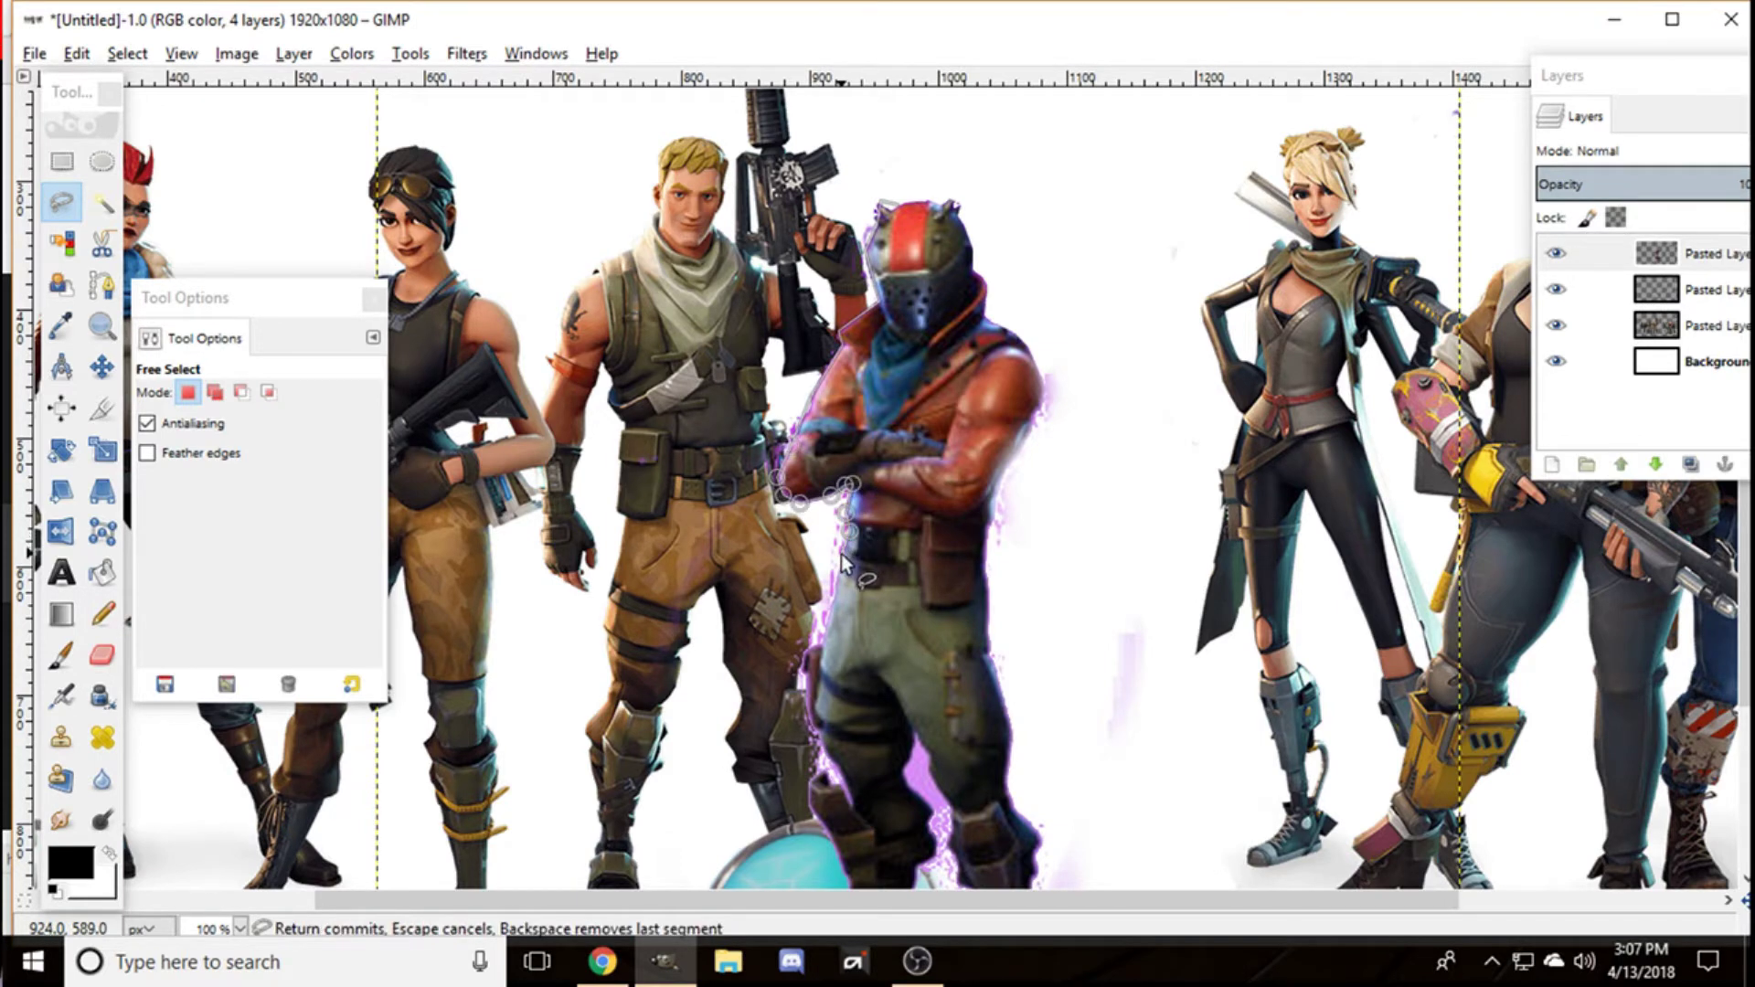
pyautogui.click(838, 579)
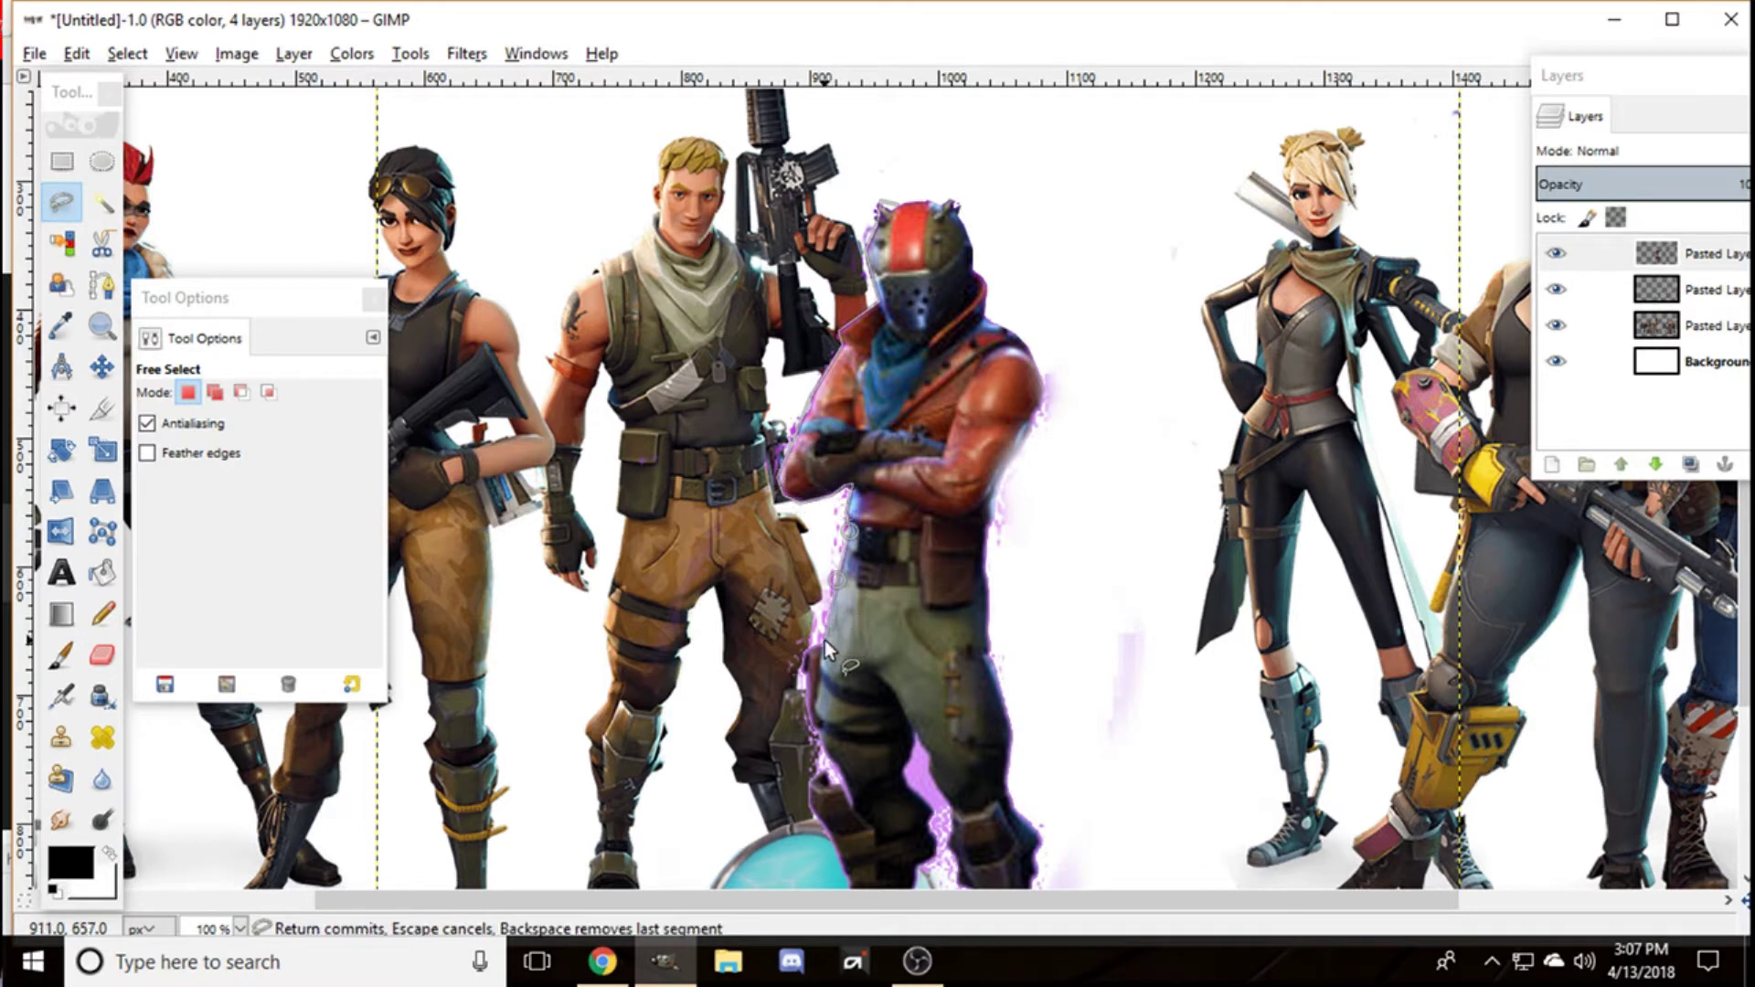
pyautogui.click(823, 642)
pyautogui.click(790, 666)
pyautogui.click(695, 219)
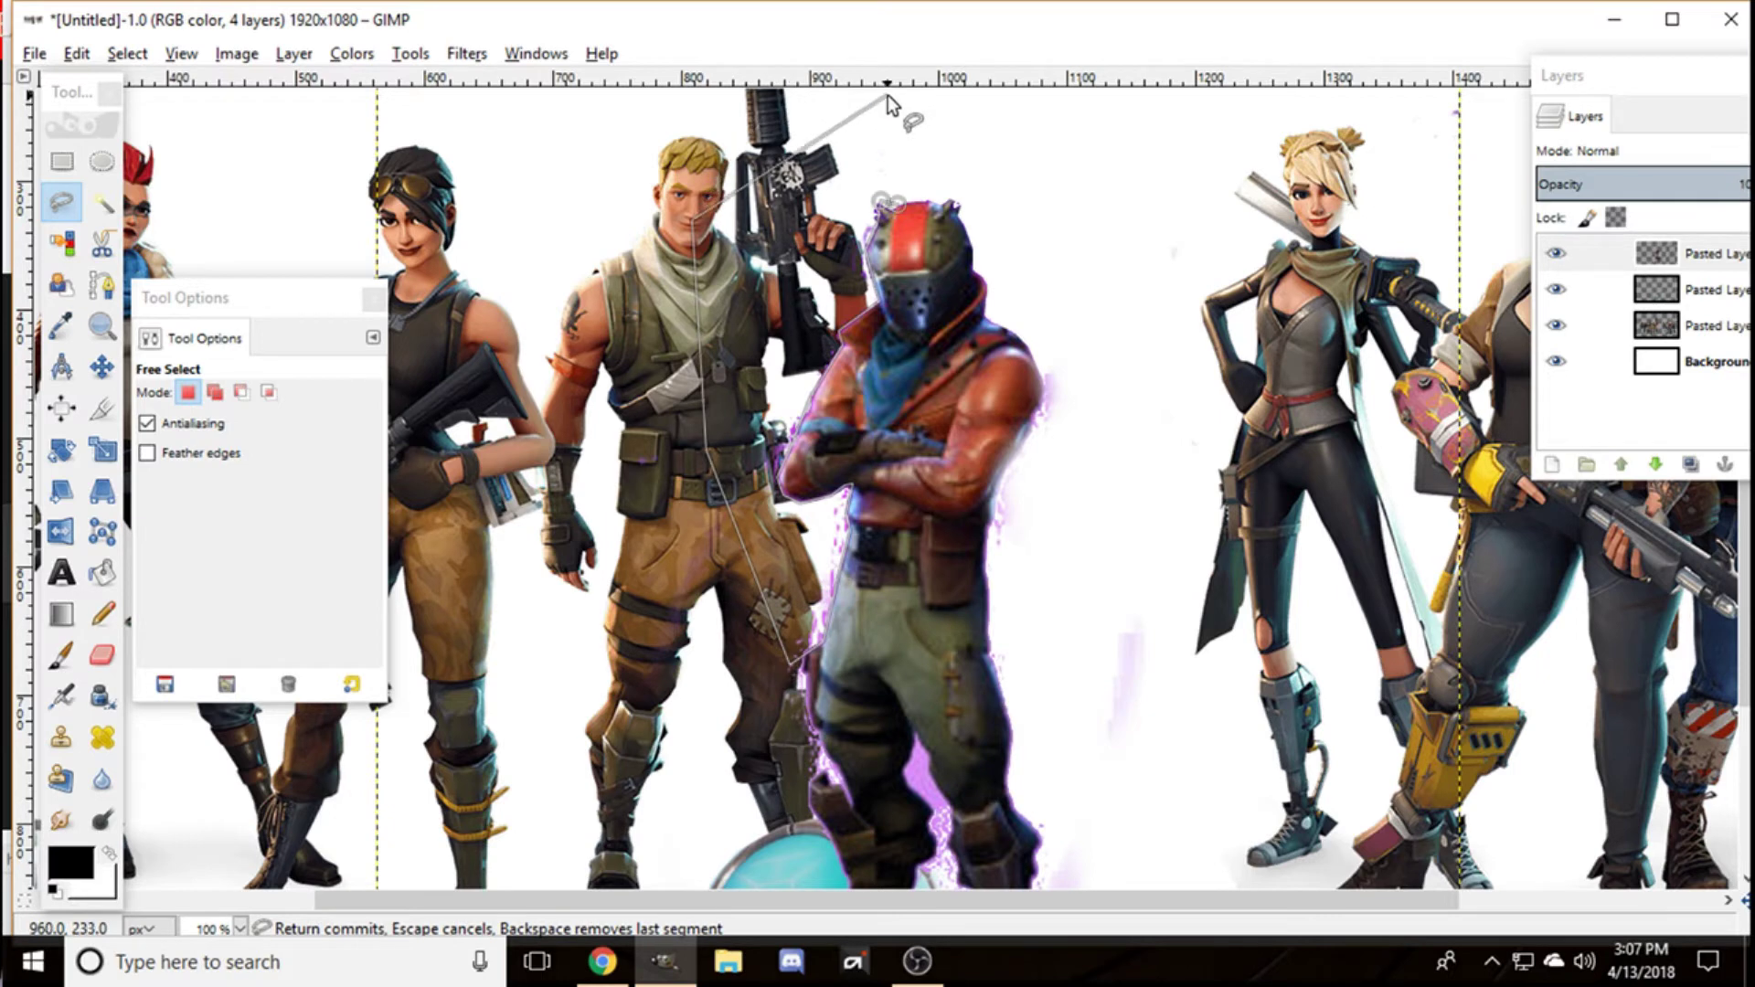
pyautogui.click(881, 198)
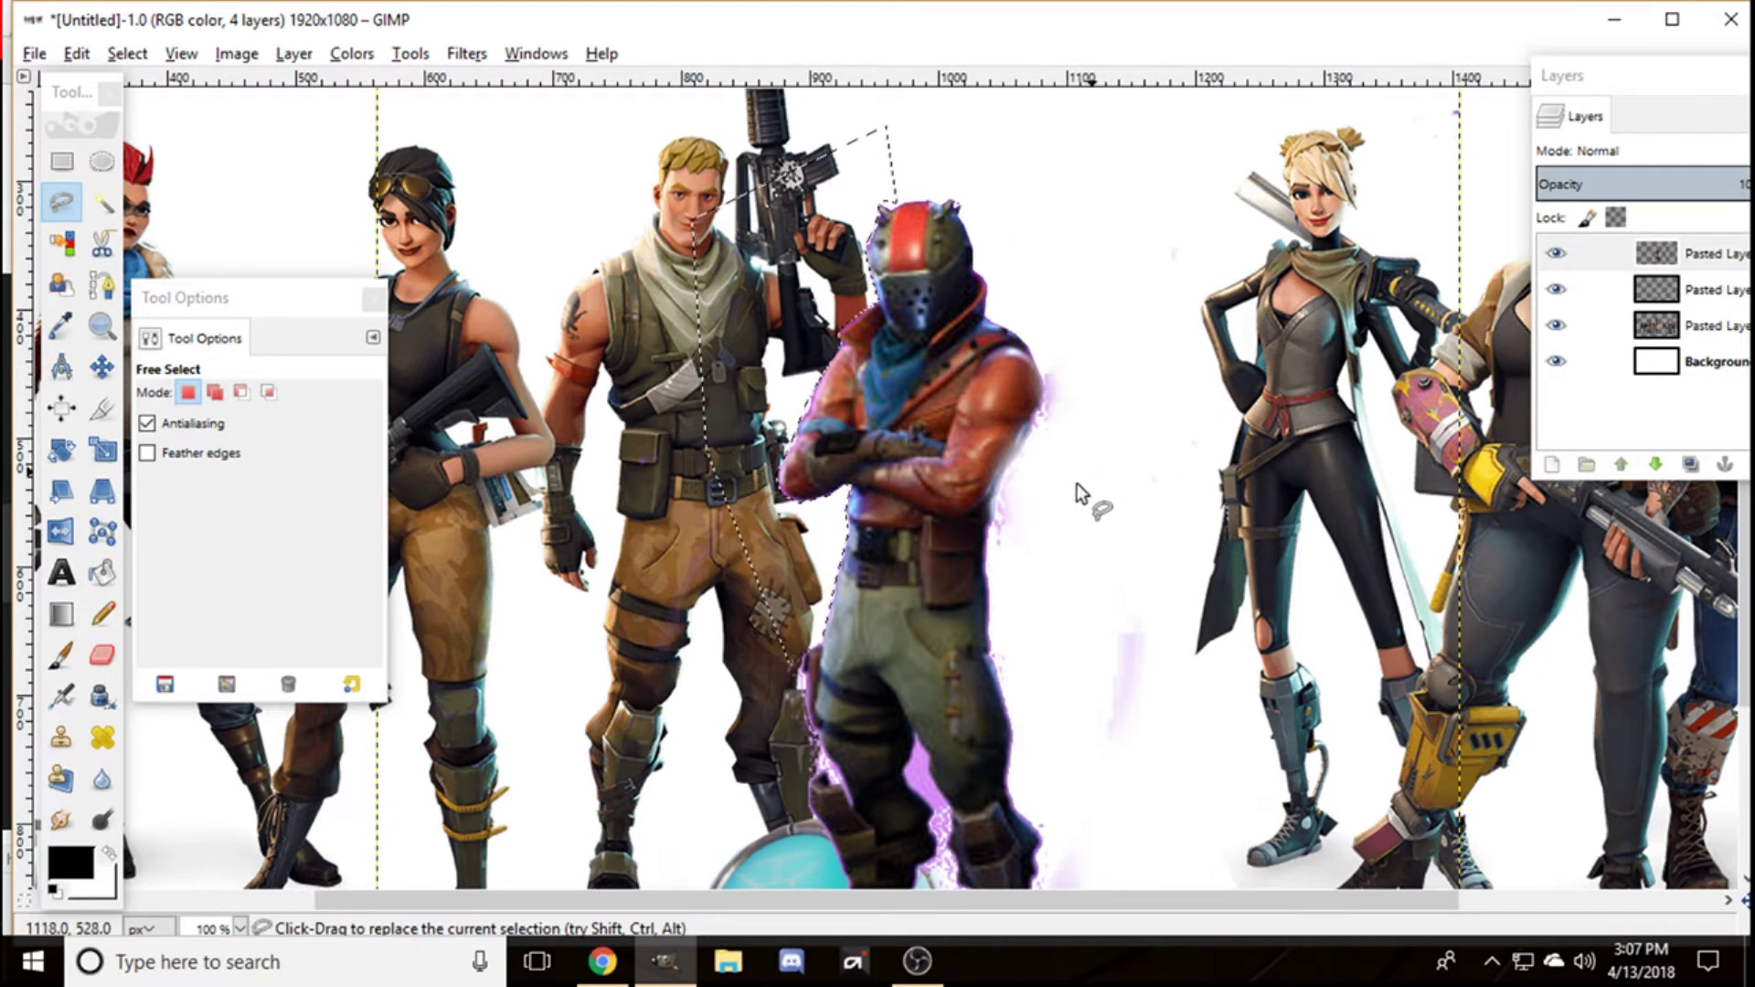
# Step: Set the Eraser size to 86 and erase the purple fringe inside the selection beside Rust Lord
pyautogui.click(127, 53)
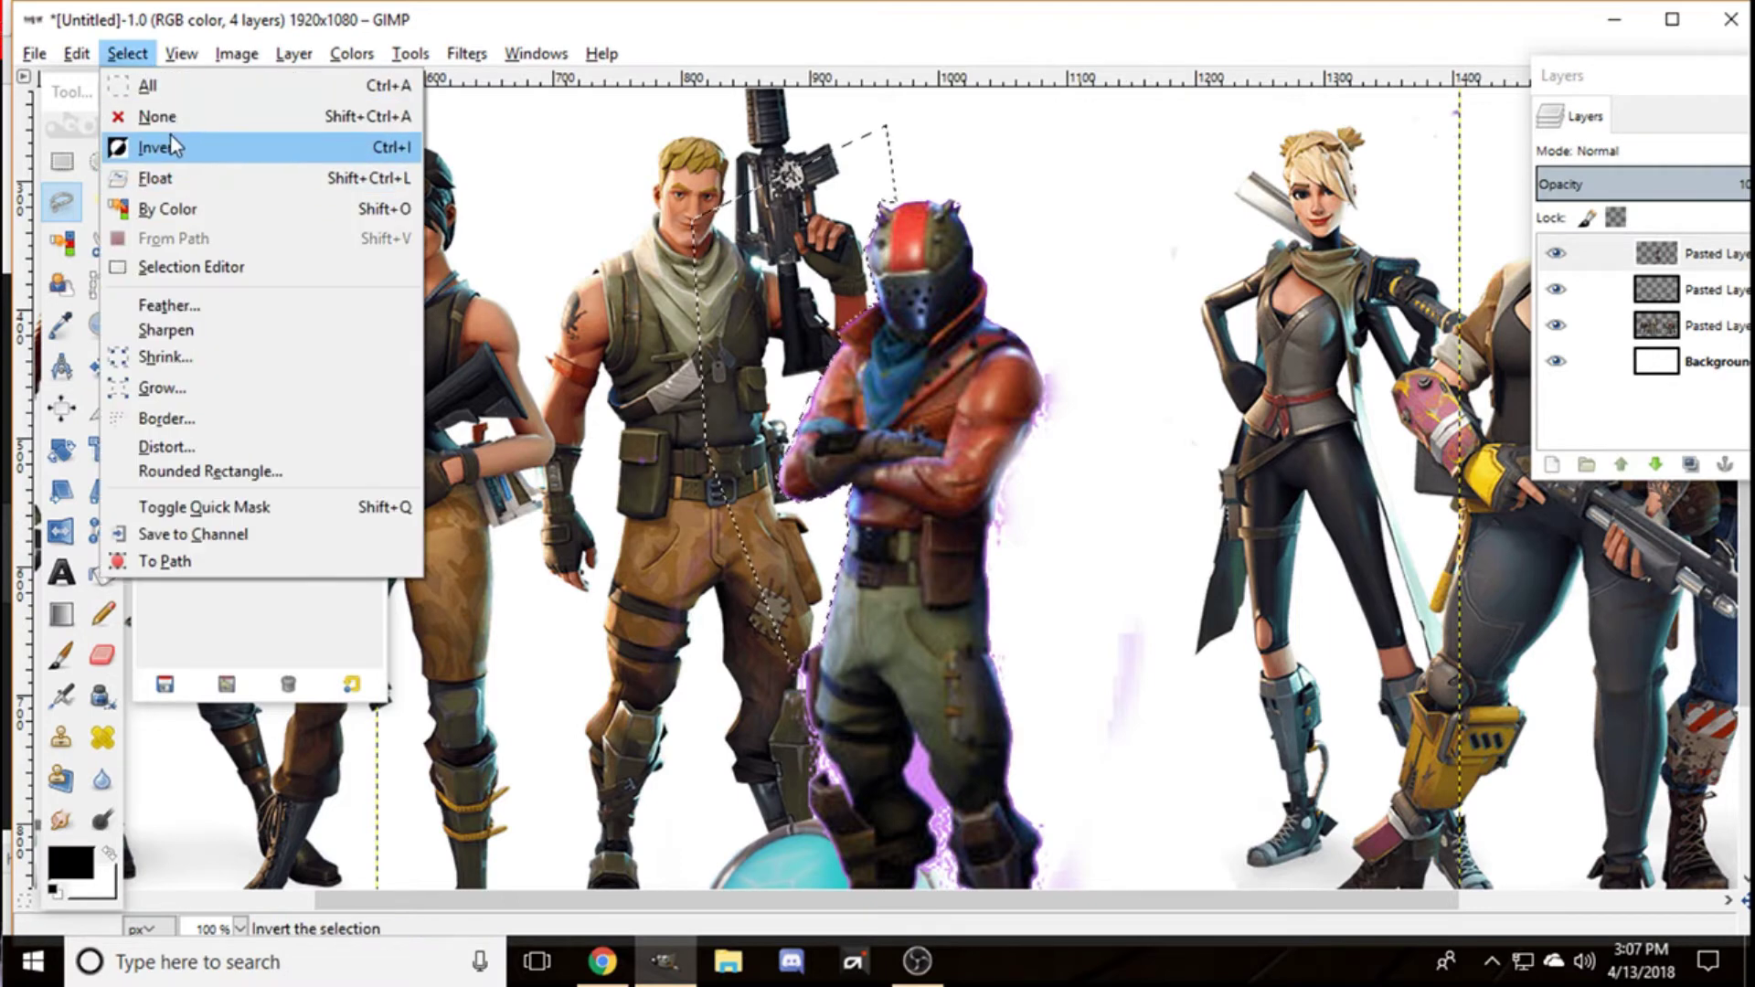
pyautogui.click(101, 654)
pyautogui.click(102, 655)
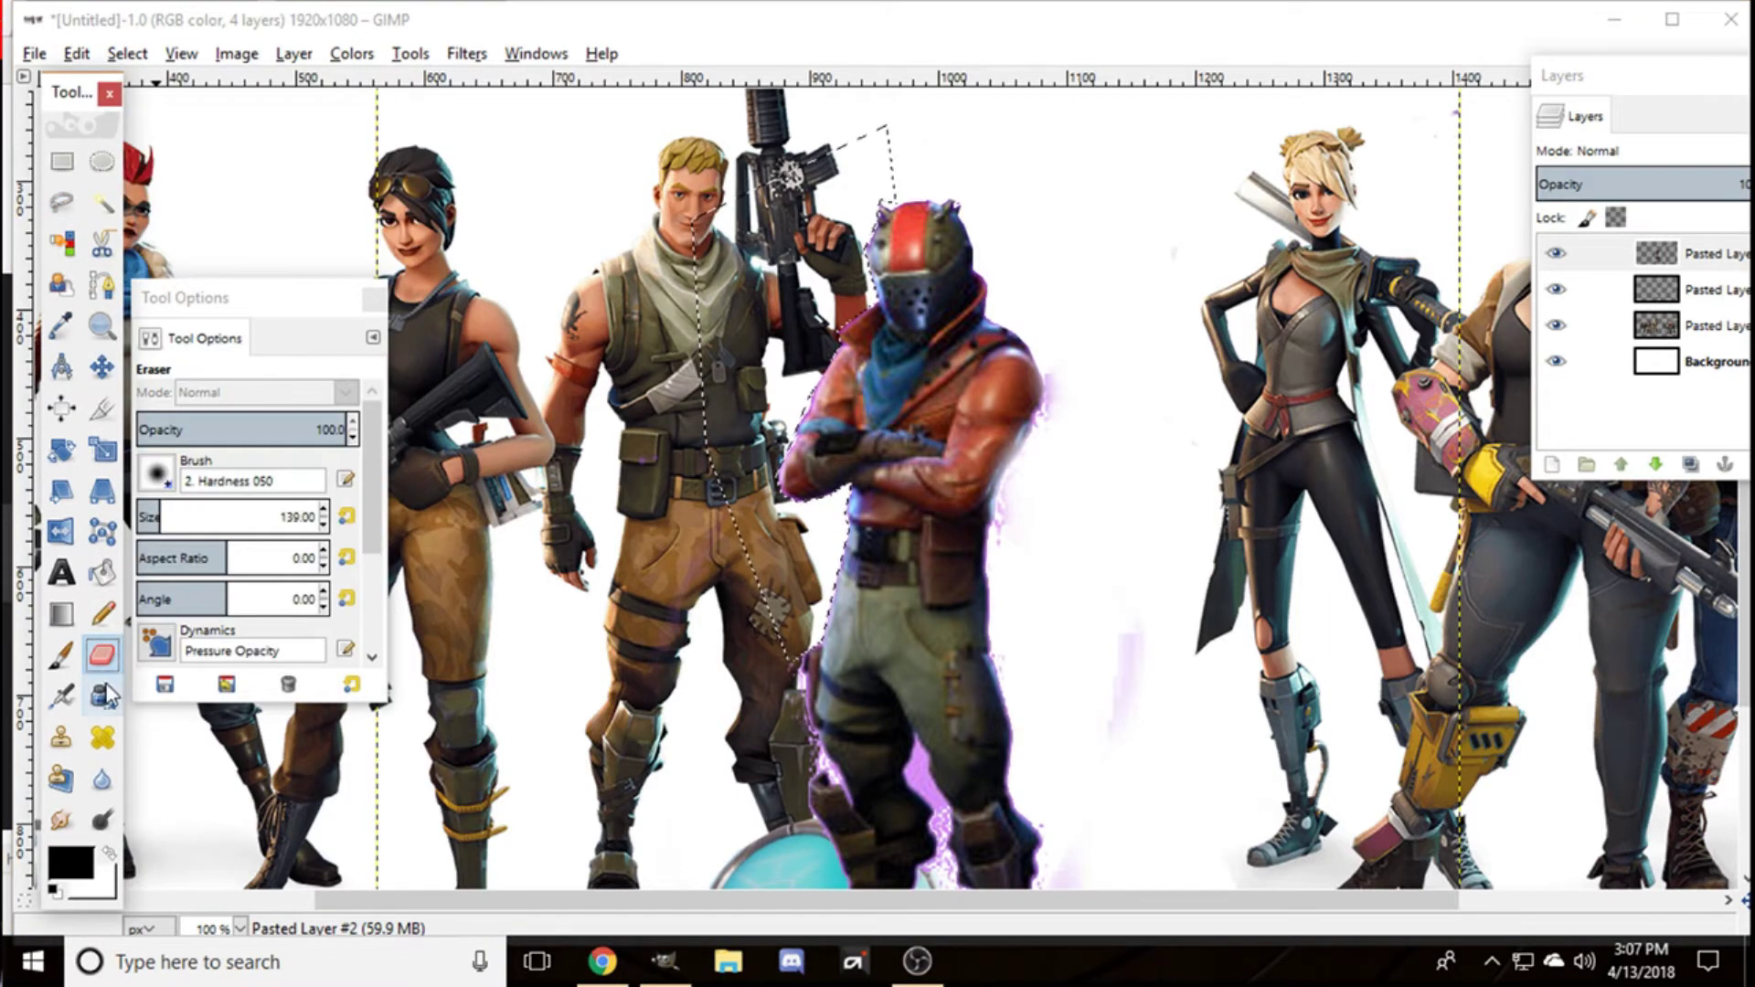
pyautogui.click(322, 523)
pyautogui.click(321, 523)
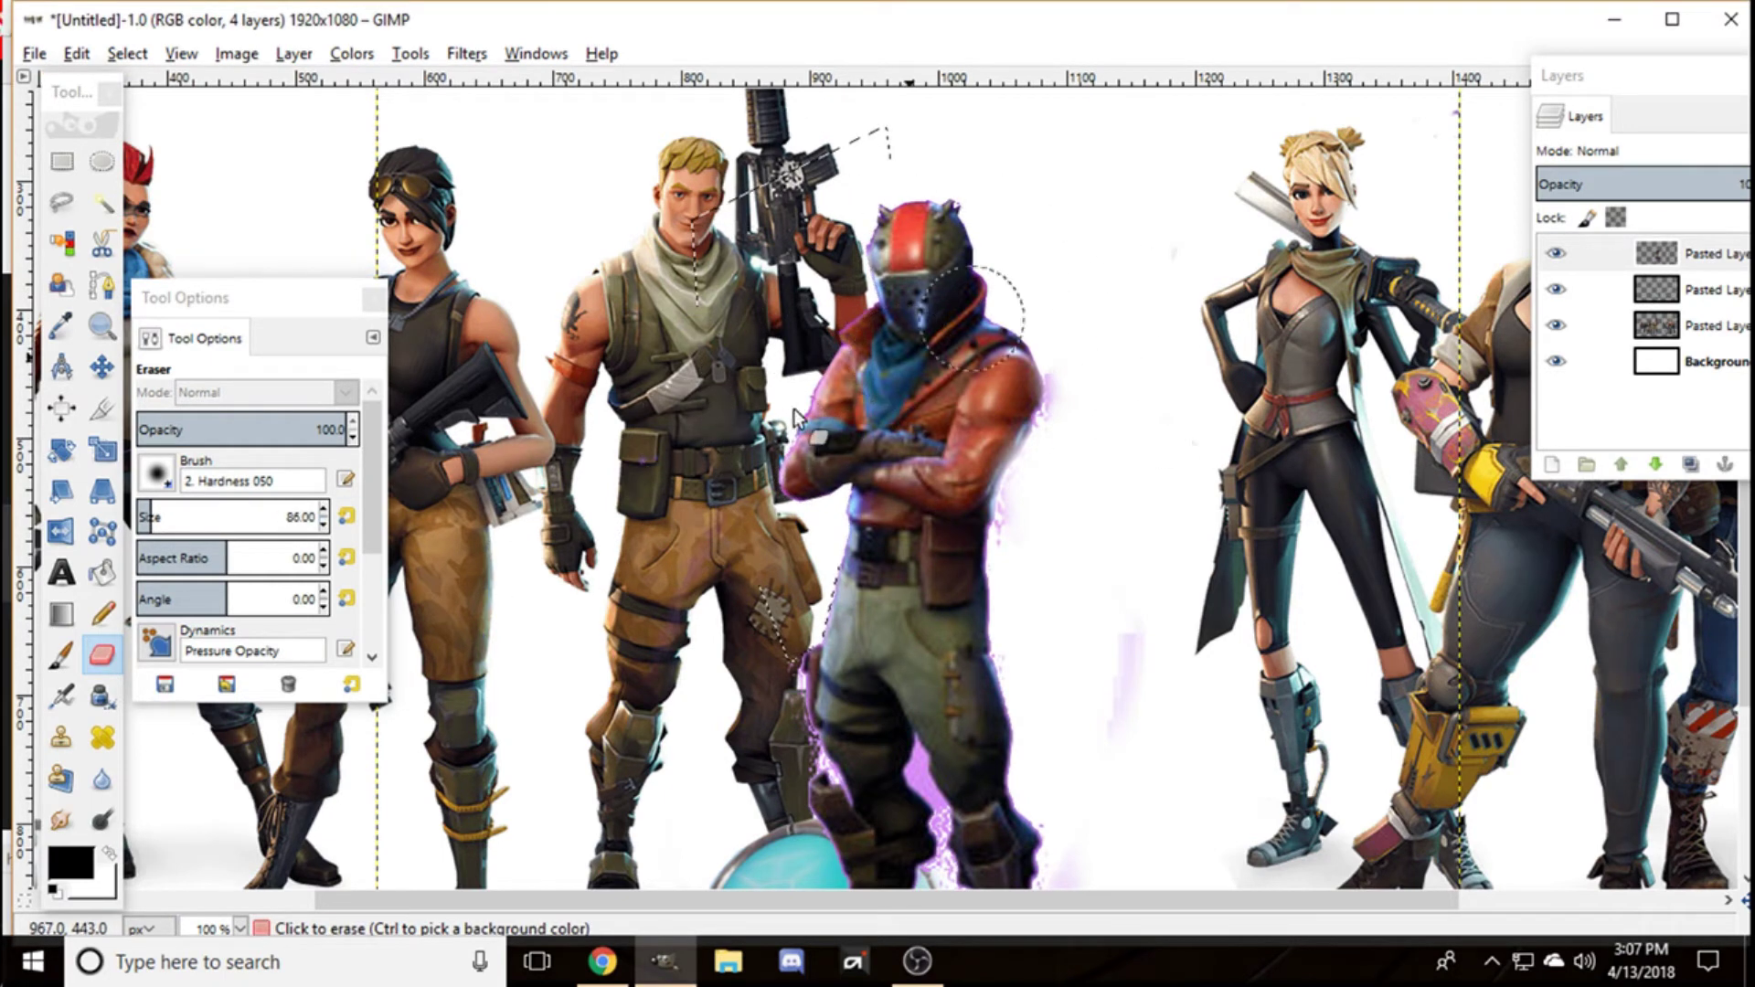
pyautogui.click(971, 146)
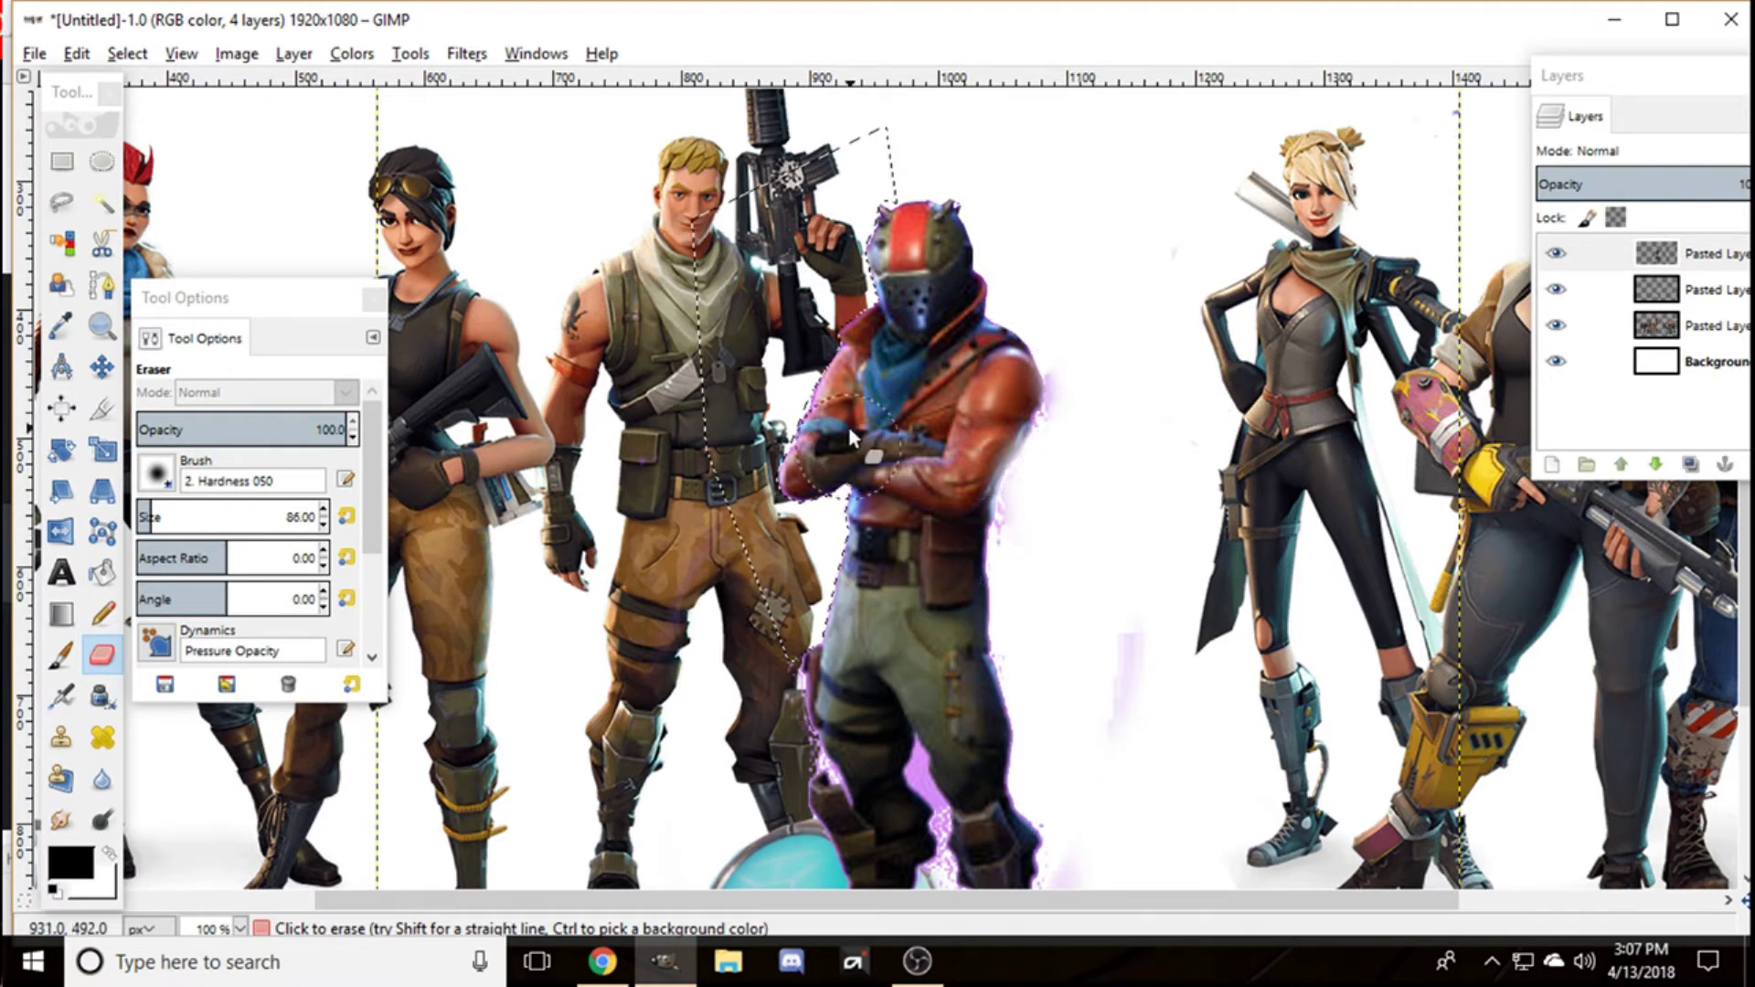
# Step: Clear the selection and erase the leftover purple smudges in the white area to the right of Rust Lord
pyautogui.click(128, 53)
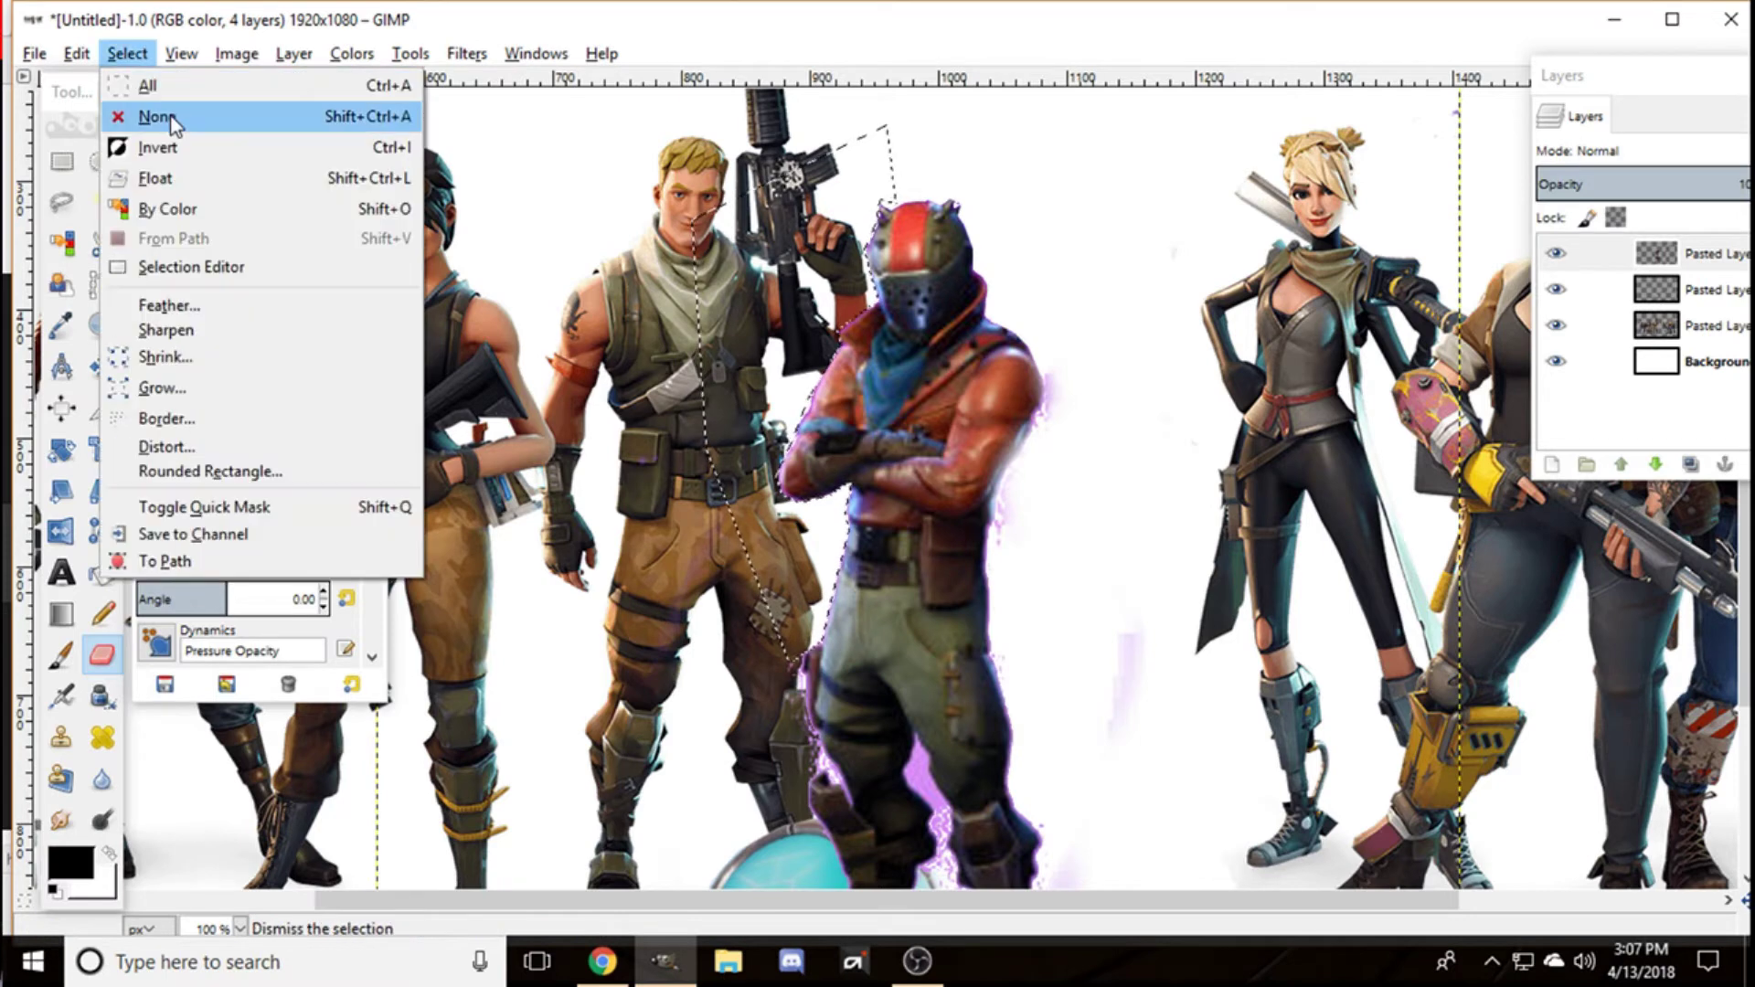
pyautogui.click(167, 118)
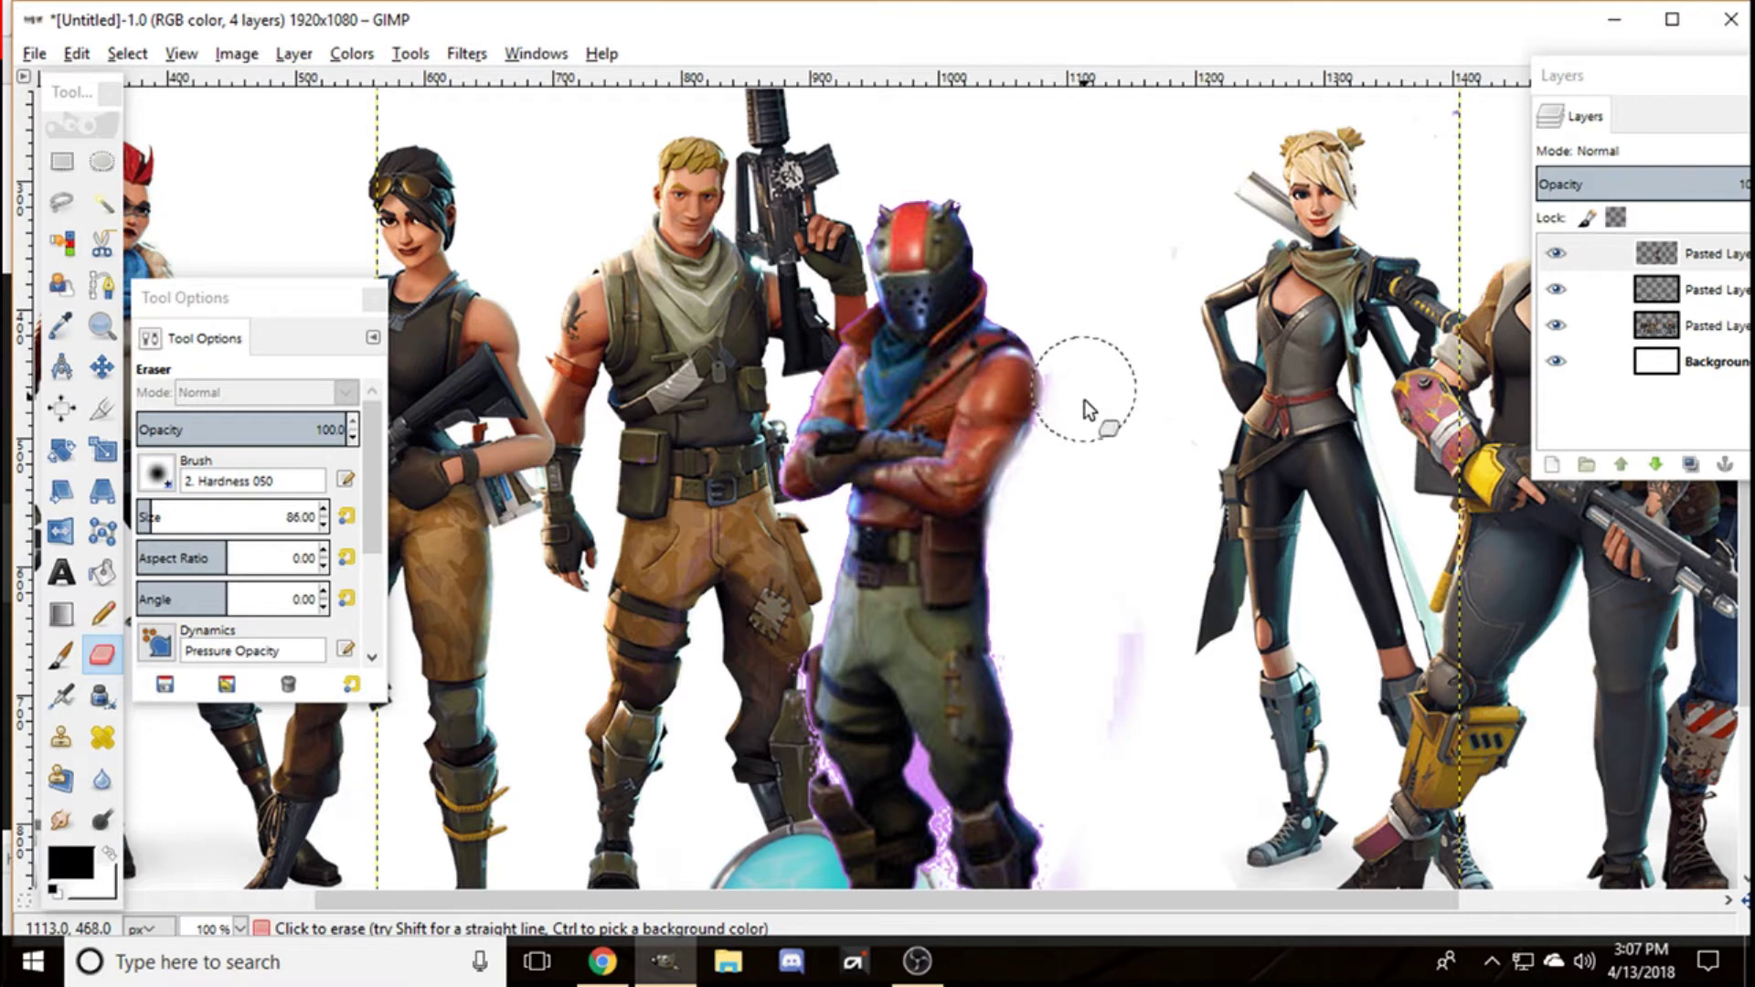
pyautogui.moveTo(1141, 642)
pyautogui.mouseDown()
pyautogui.moveTo(1131, 776)
pyautogui.moveTo(1175, 608)
pyautogui.moveTo(1186, 630)
pyautogui.moveTo(1178, 579)
pyautogui.mouseUp()
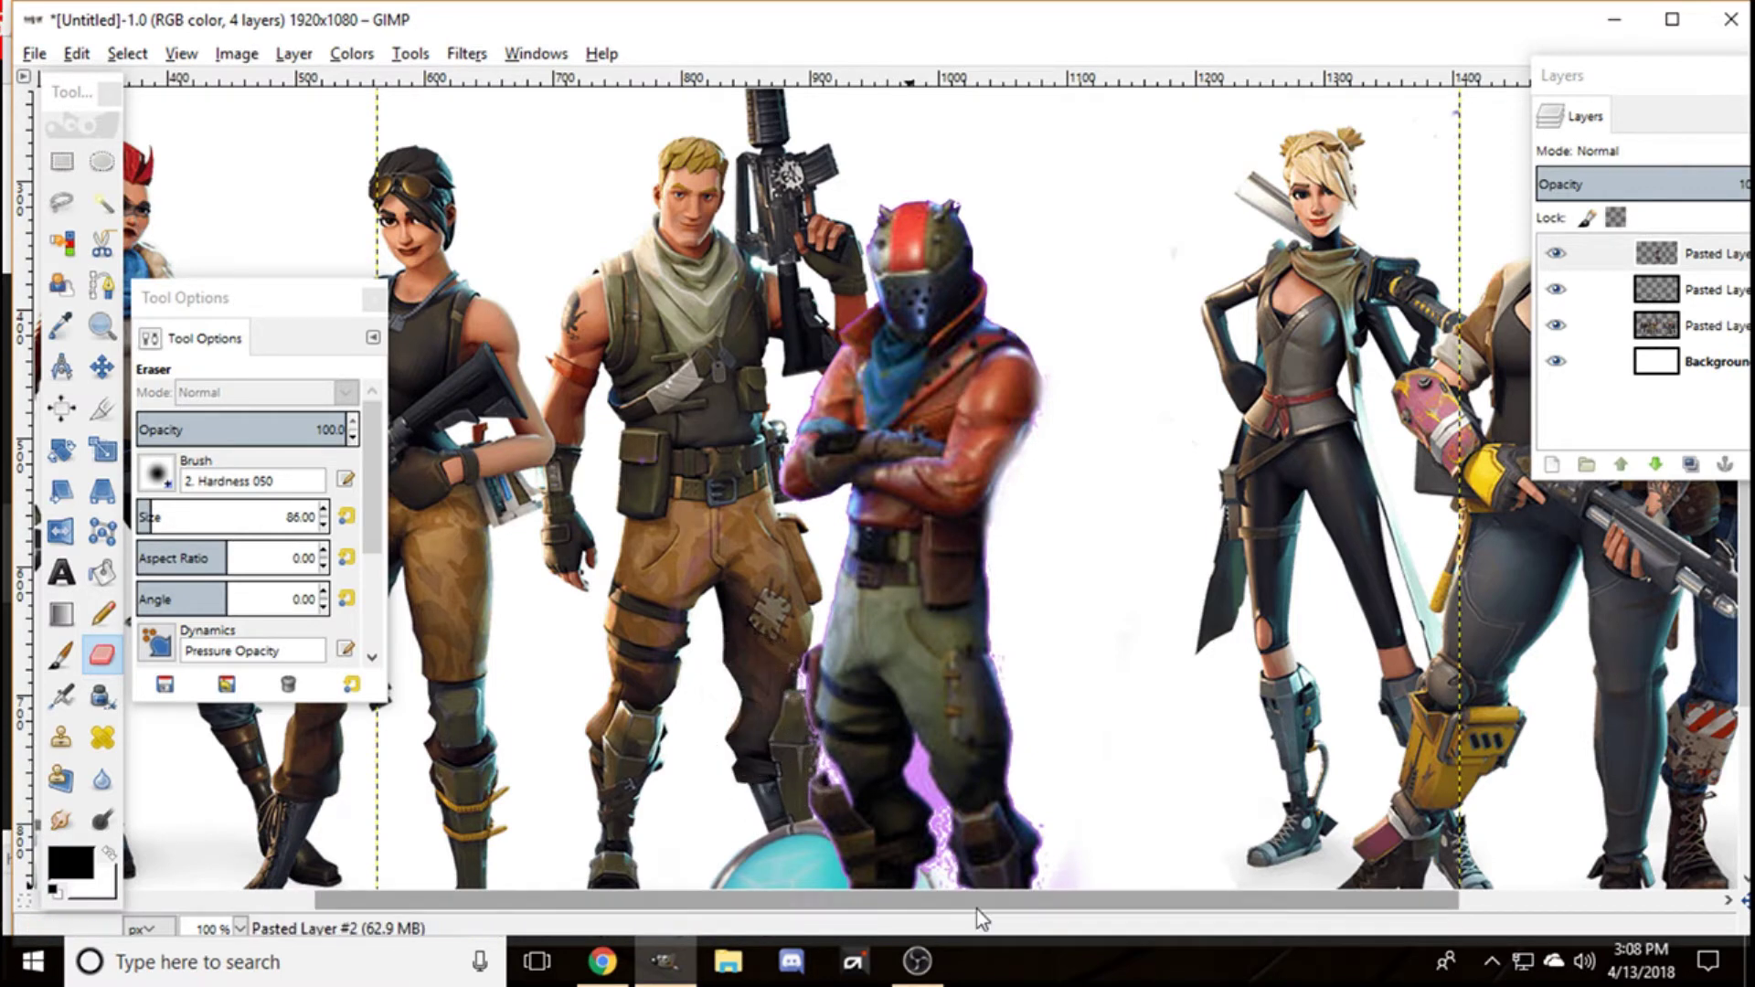
# Step: Move the Rust Lord layer up to bring his feet into view and erase the purple haze and ring lines around them
pyautogui.click(101, 367)
pyautogui.moveTo(859, 588)
pyautogui.mouseDown()
pyautogui.moveTo(863, 428)
pyautogui.moveTo(893, 411)
pyautogui.mouseUp()
pyautogui.click(106, 653)
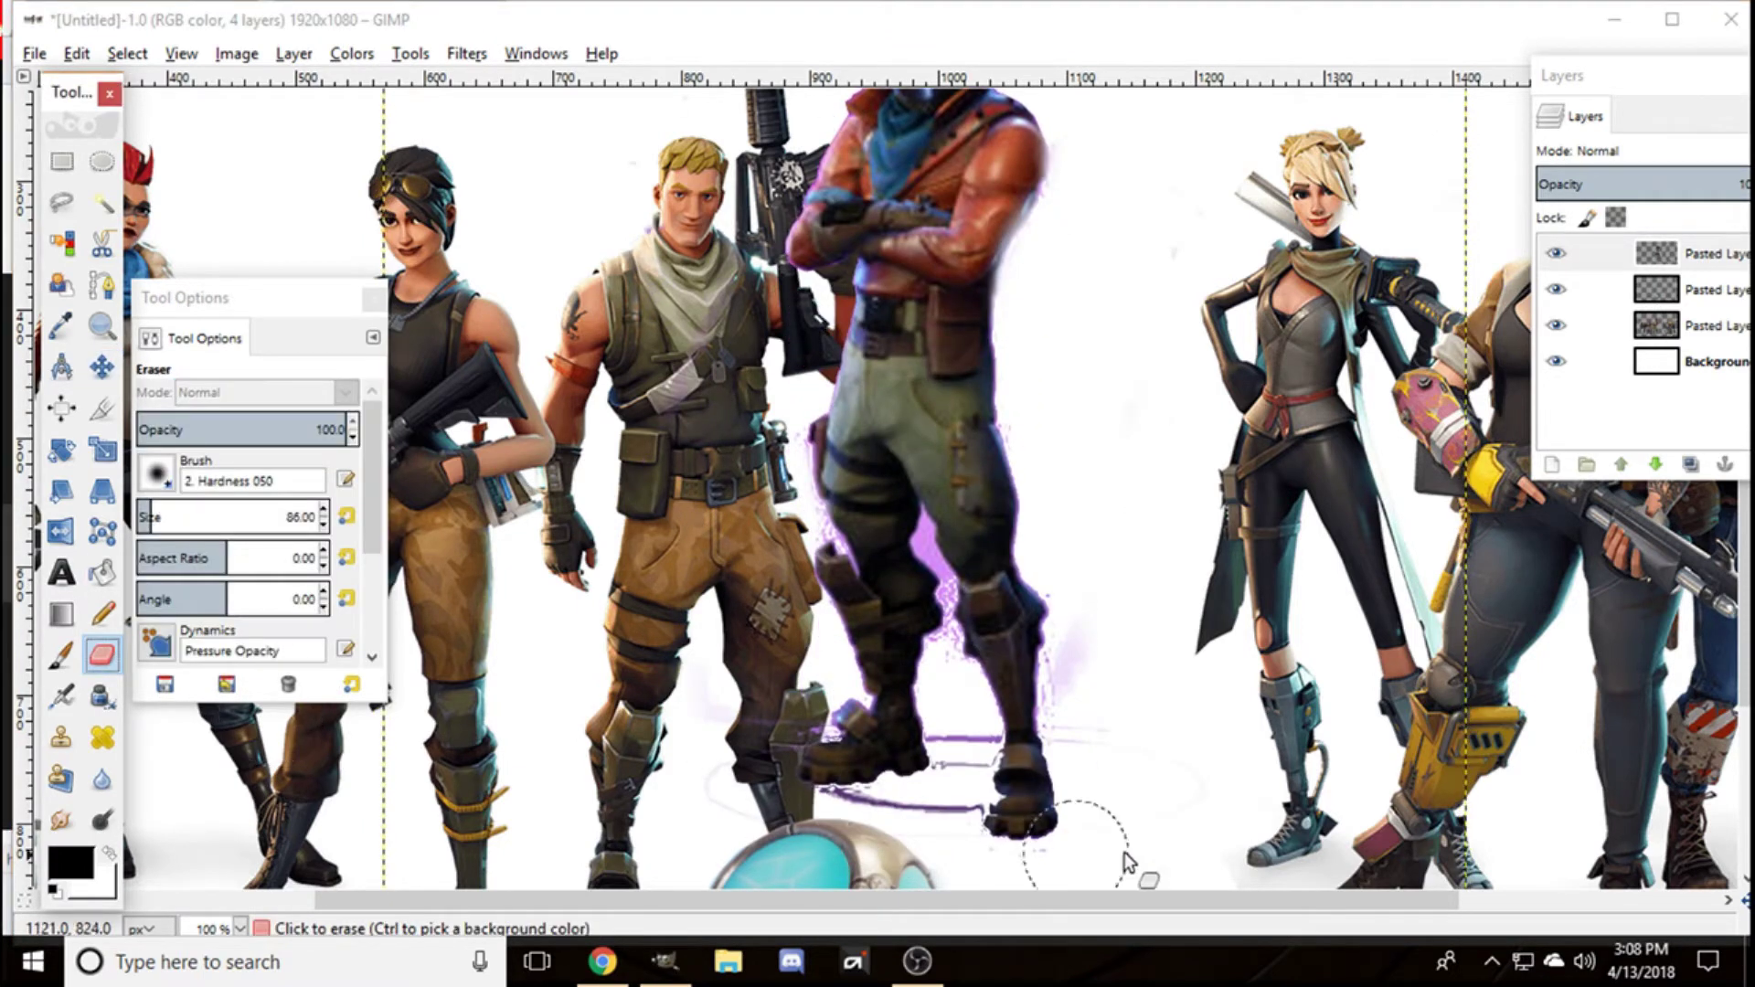
pyautogui.moveTo(1085, 688)
pyautogui.mouseDown()
pyautogui.moveTo(1090, 671)
pyautogui.moveTo(1094, 686)
pyautogui.mouseUp()
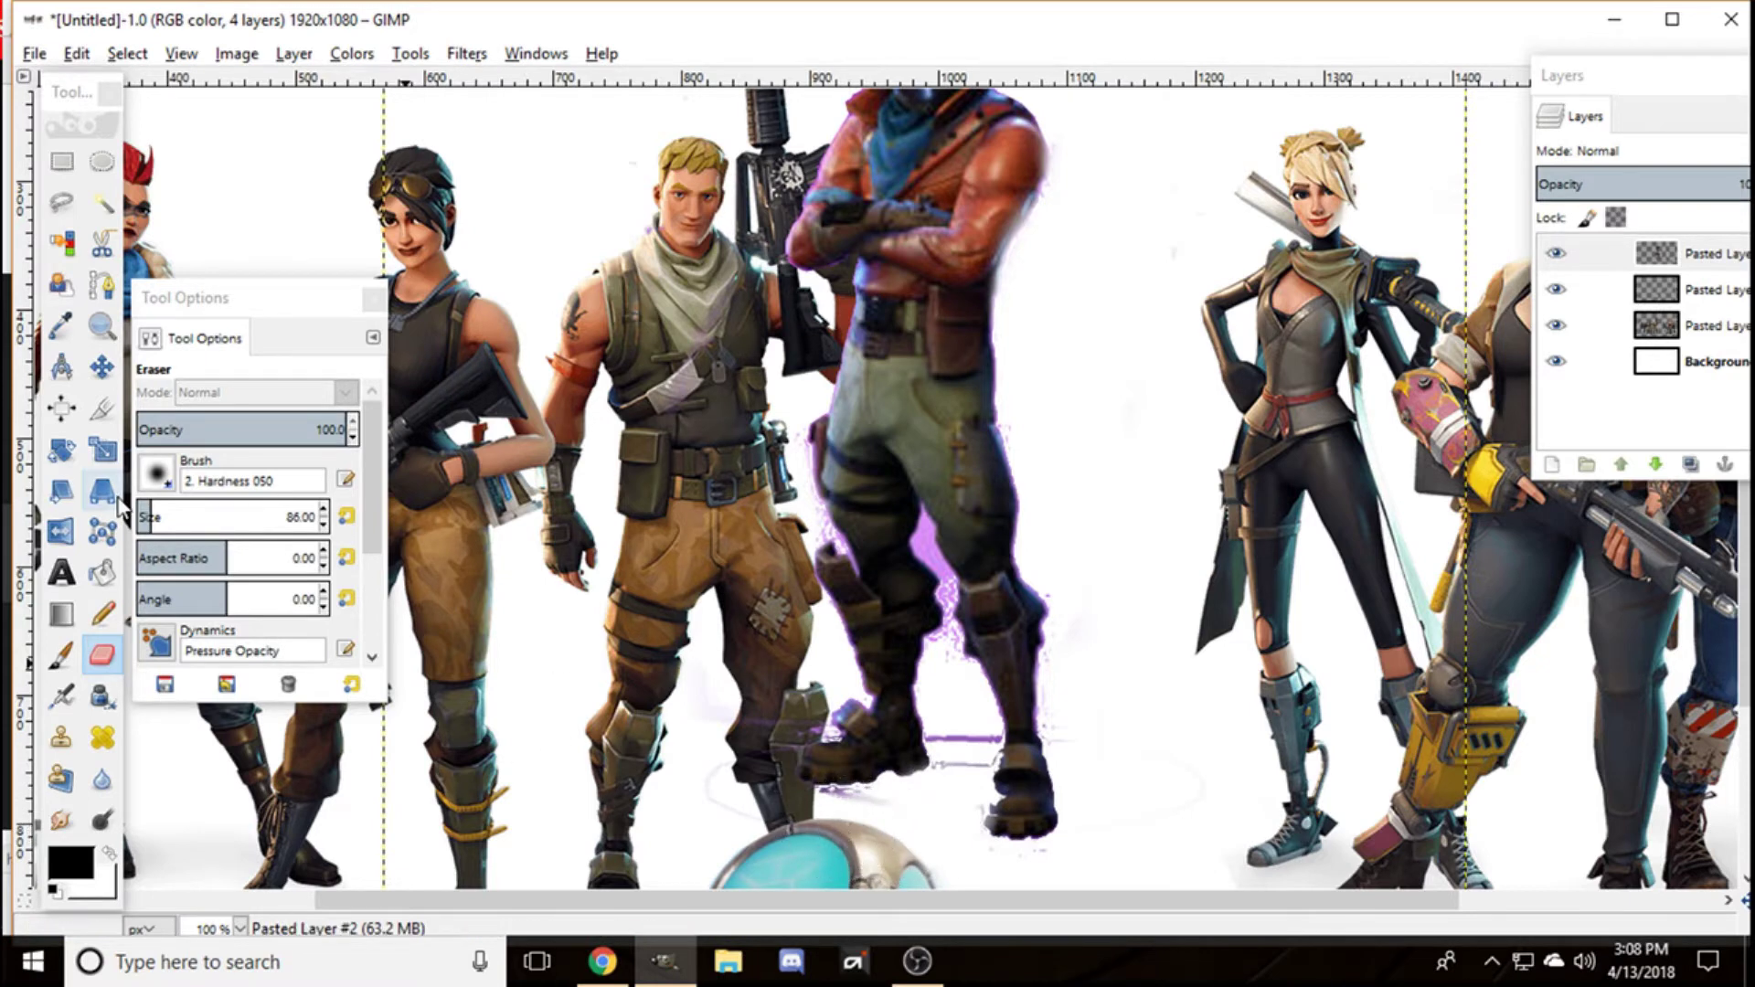
# Step: Outline the purple area between Rust Lord's legs and beneath his left-hand boot with Free Select, delete it, and clear the selection
pyautogui.click(61, 243)
pyautogui.click(61, 202)
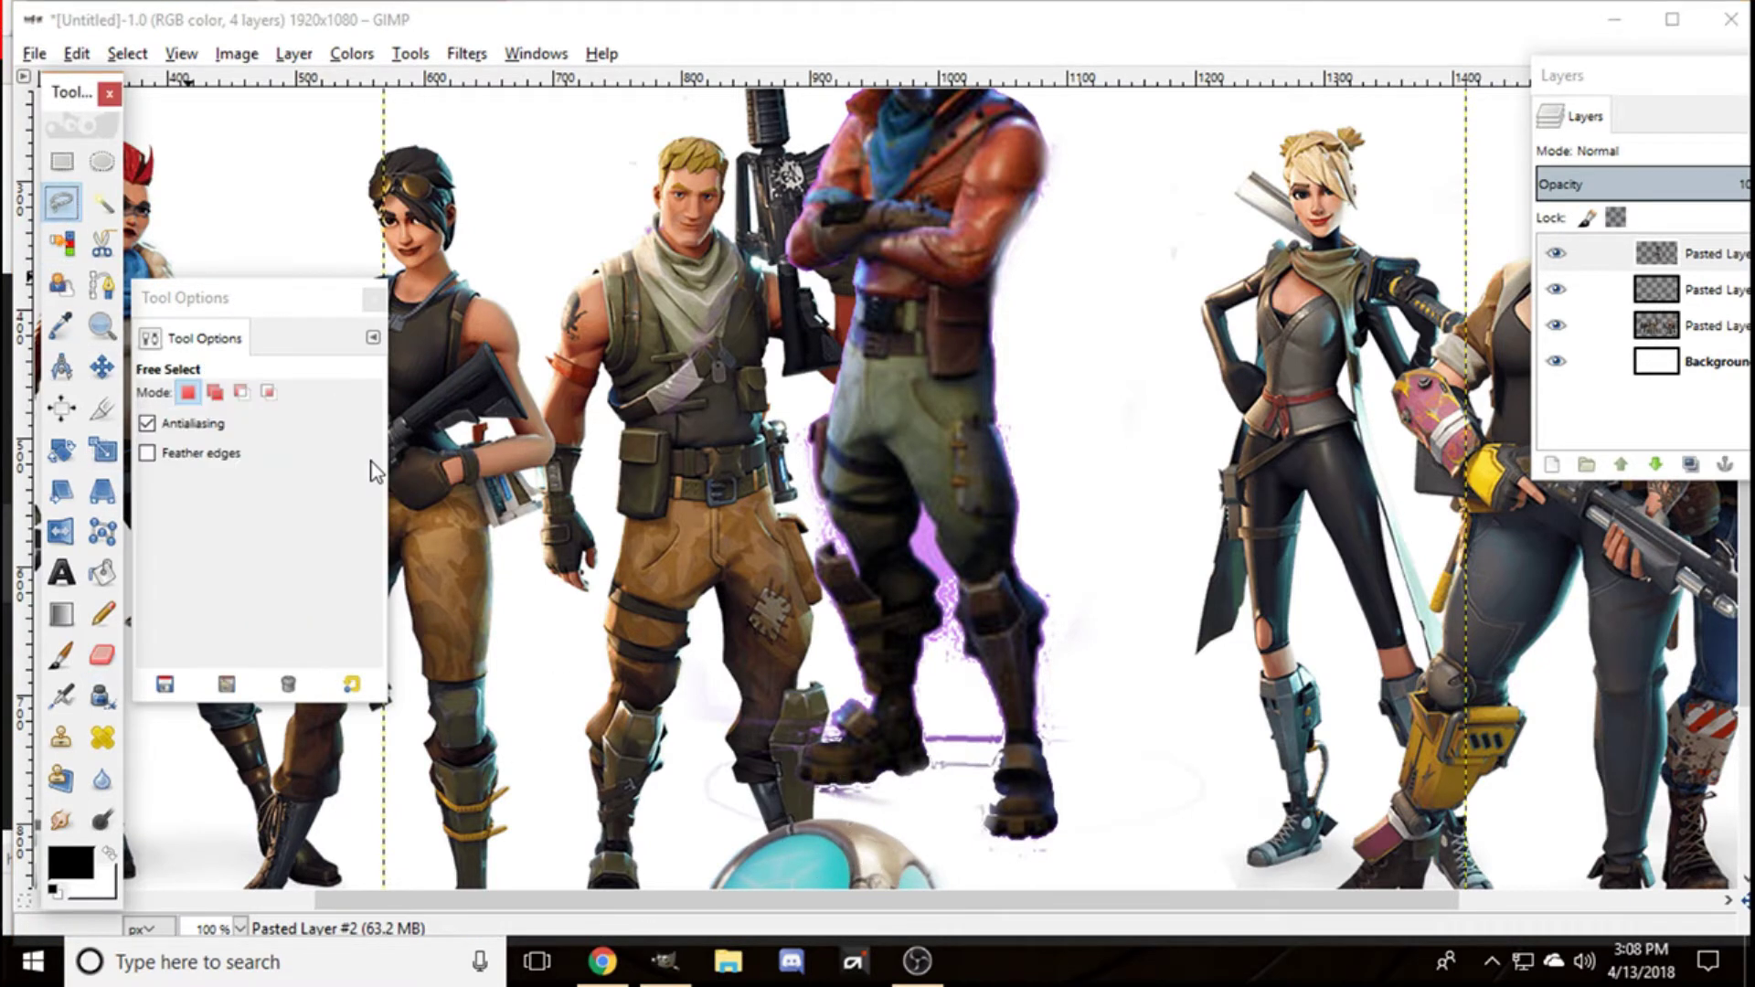
pyautogui.click(812, 783)
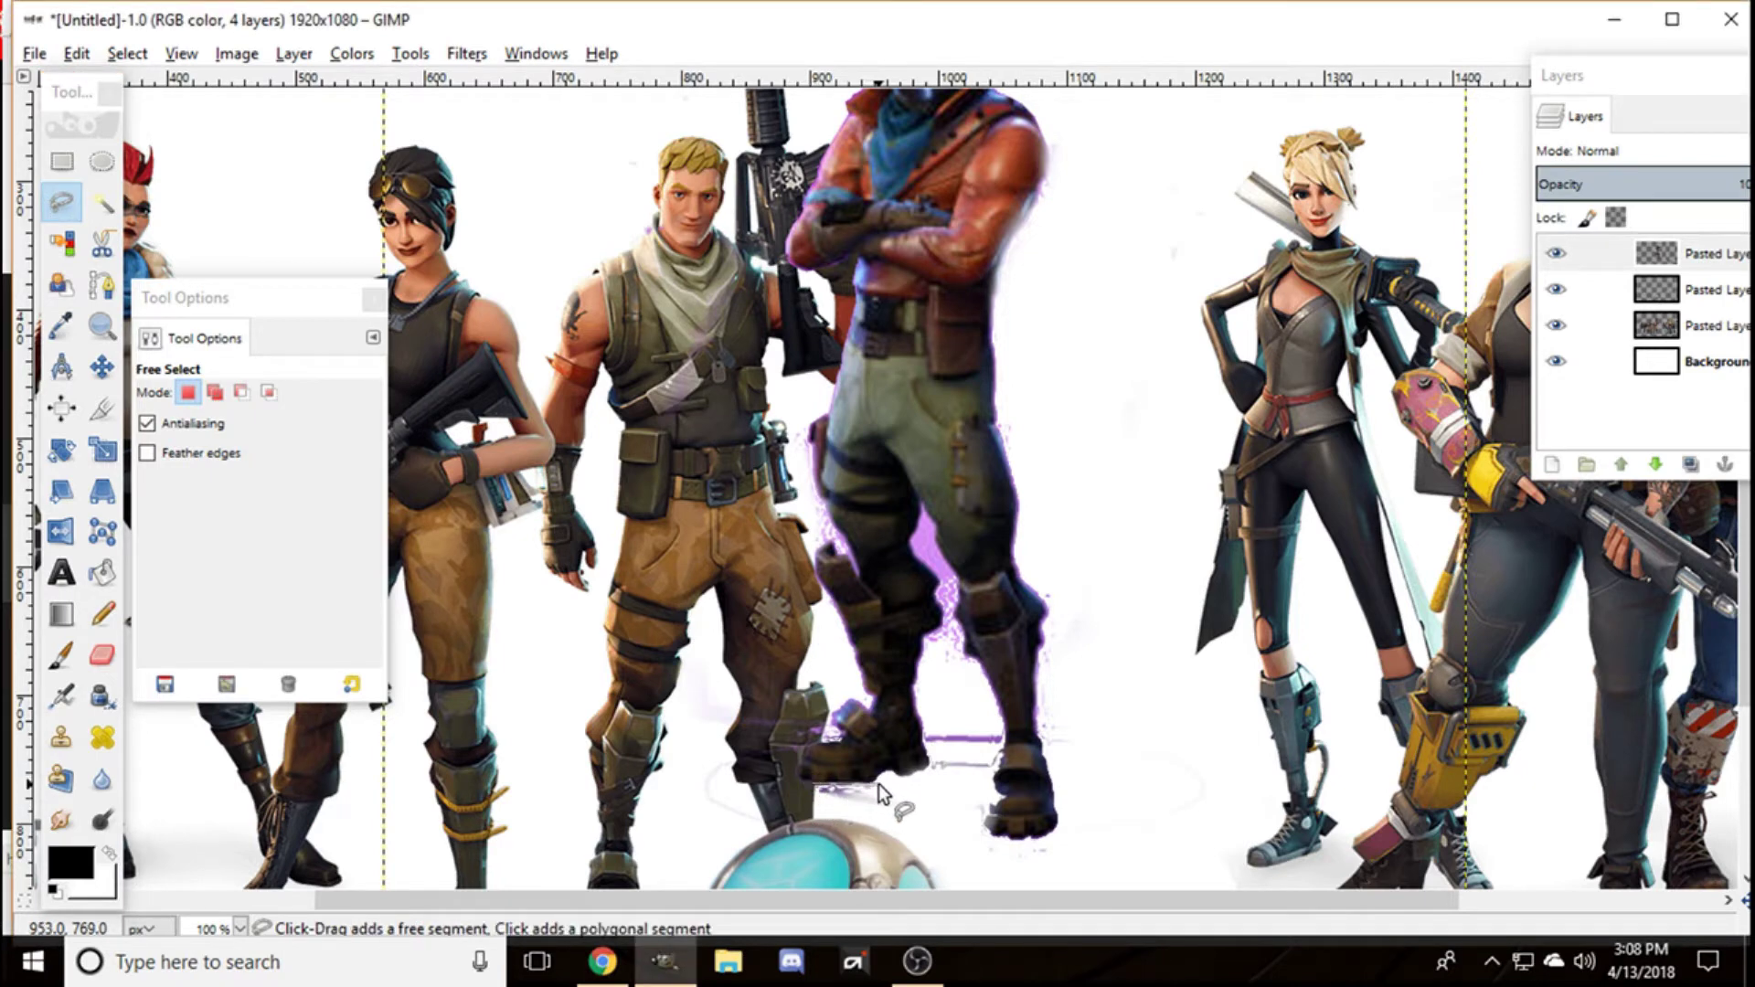
pyautogui.click(884, 780)
pyautogui.click(888, 779)
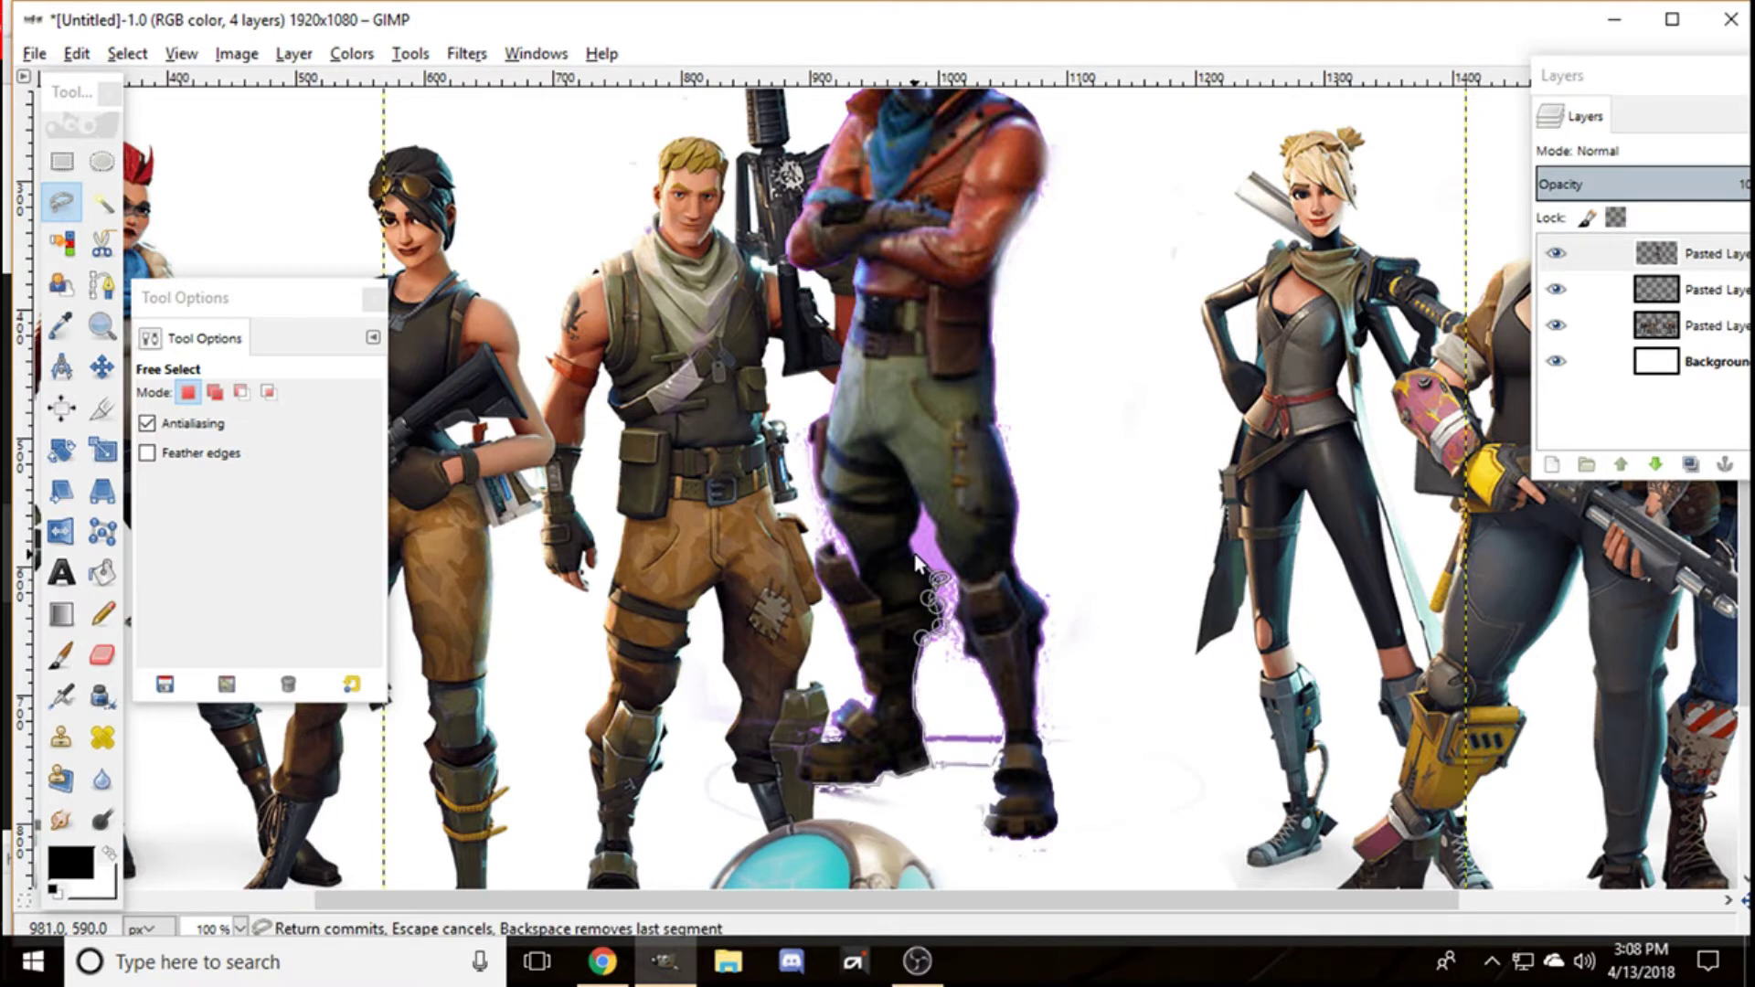
pyautogui.click(923, 507)
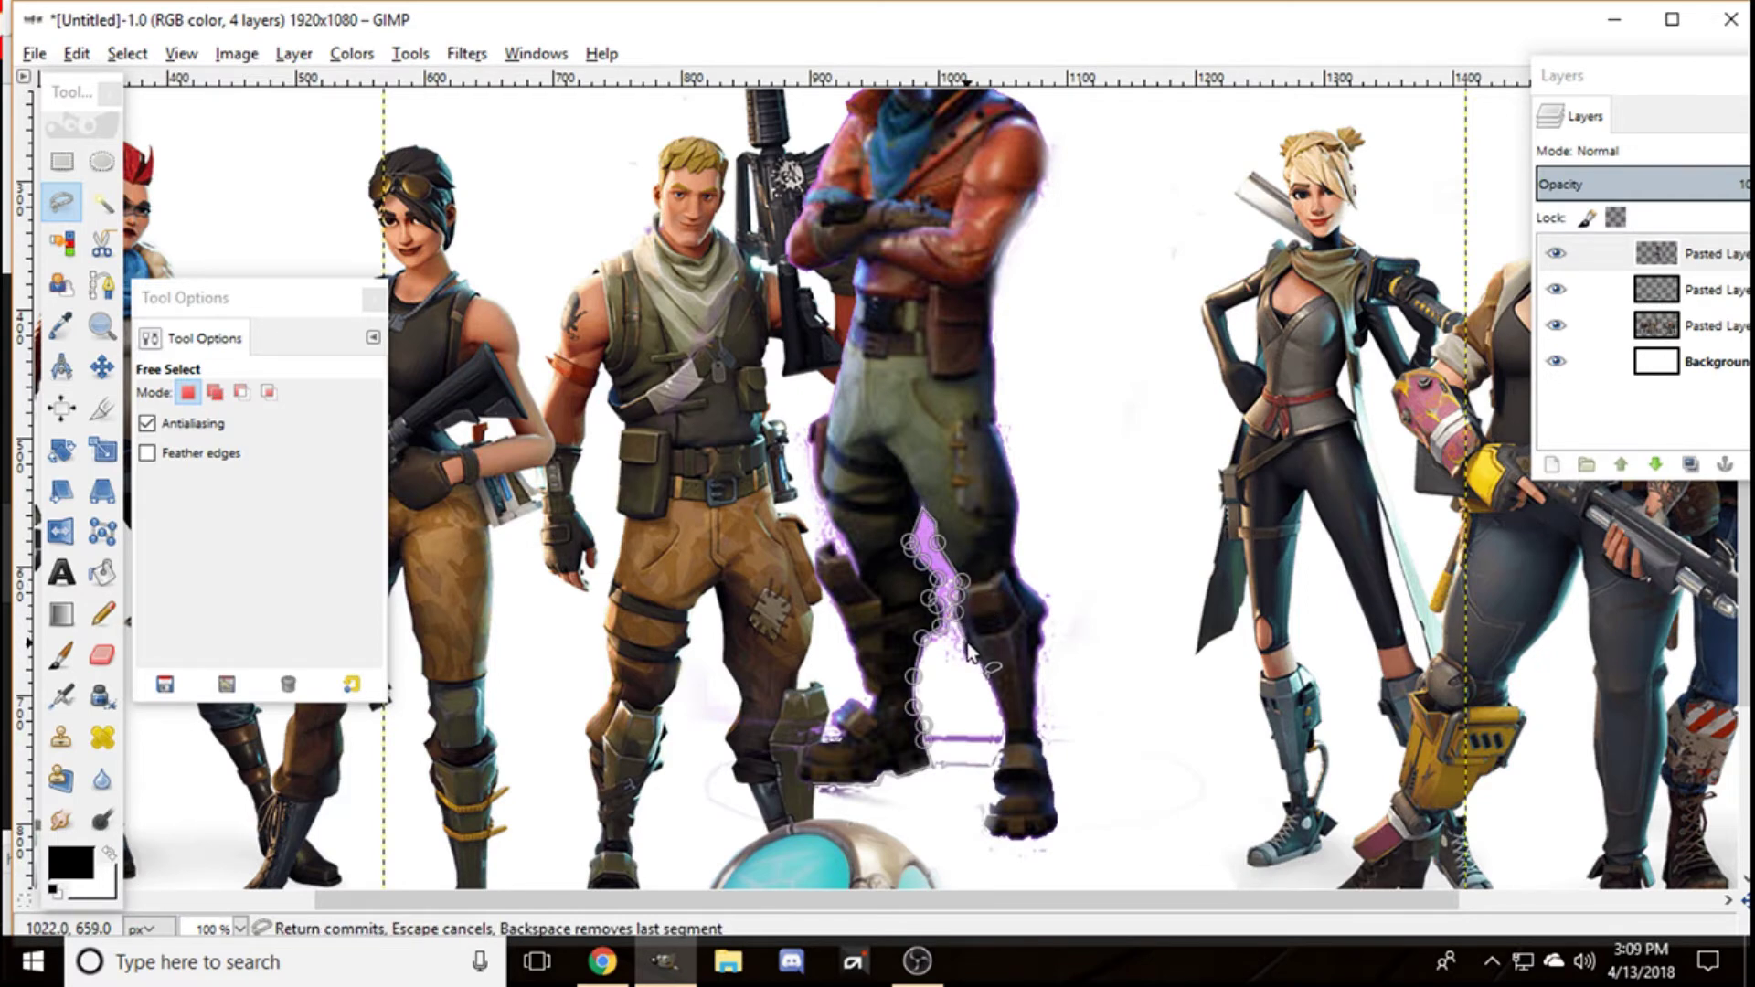
pyautogui.click(991, 685)
pyautogui.click(1001, 710)
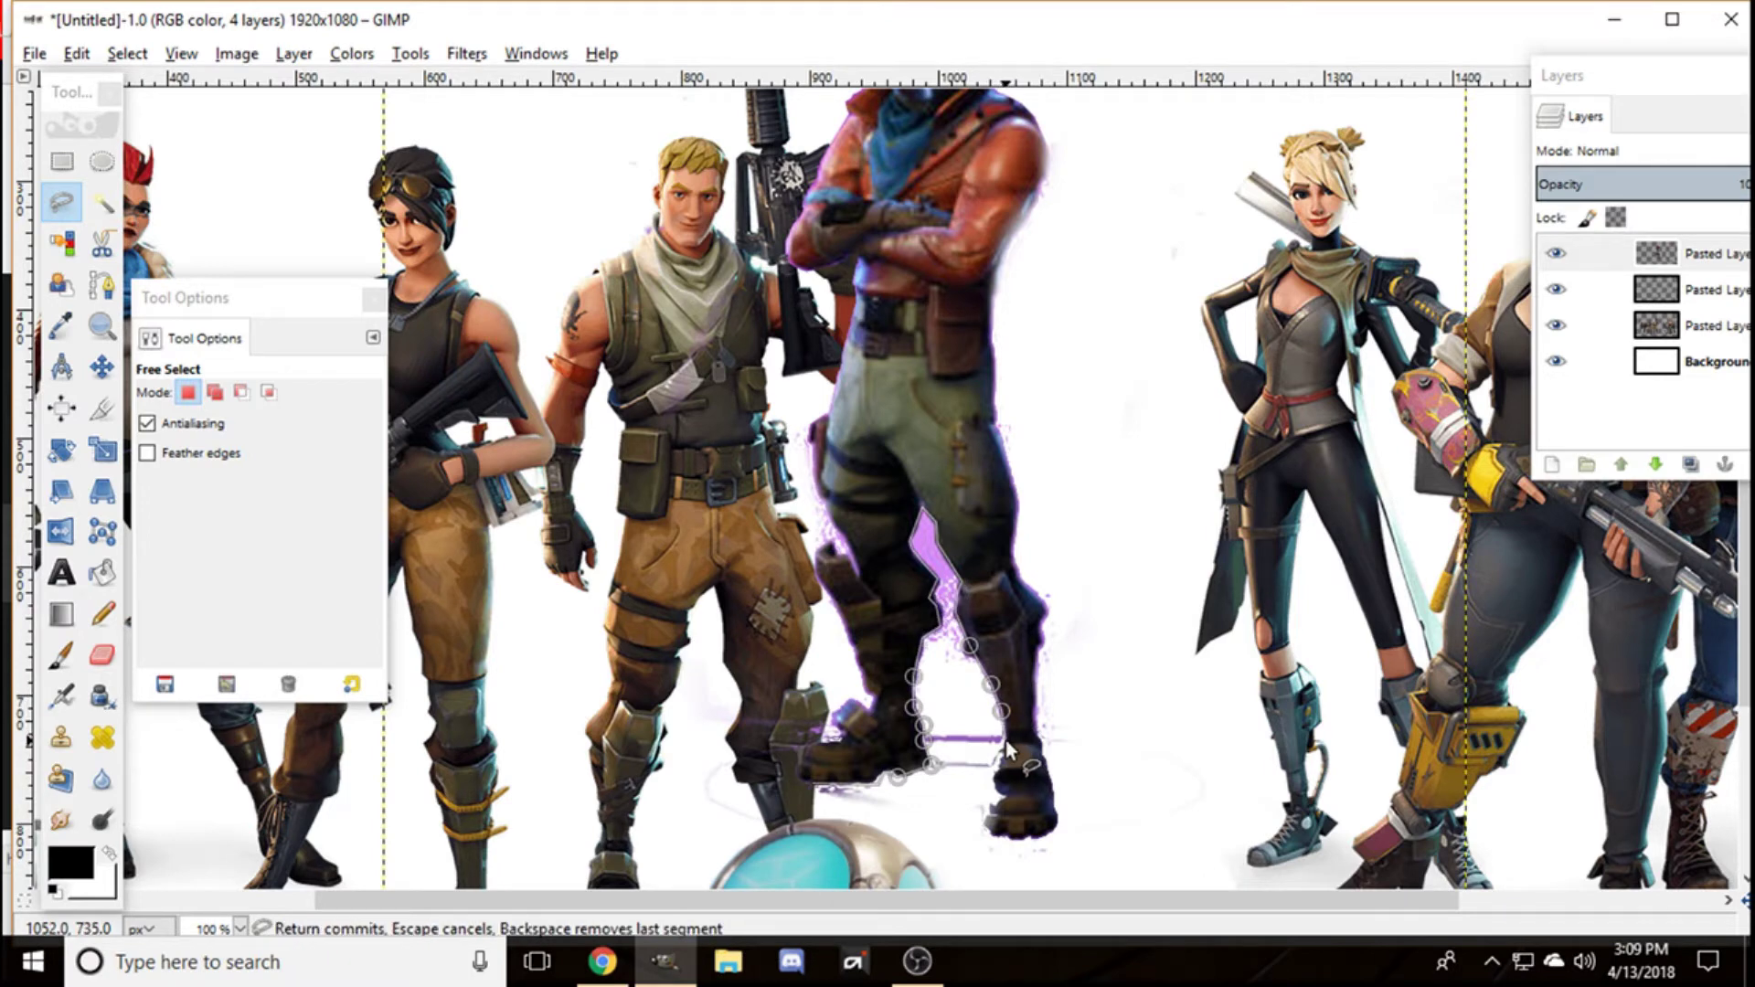
pyautogui.click(1004, 734)
pyautogui.click(998, 755)
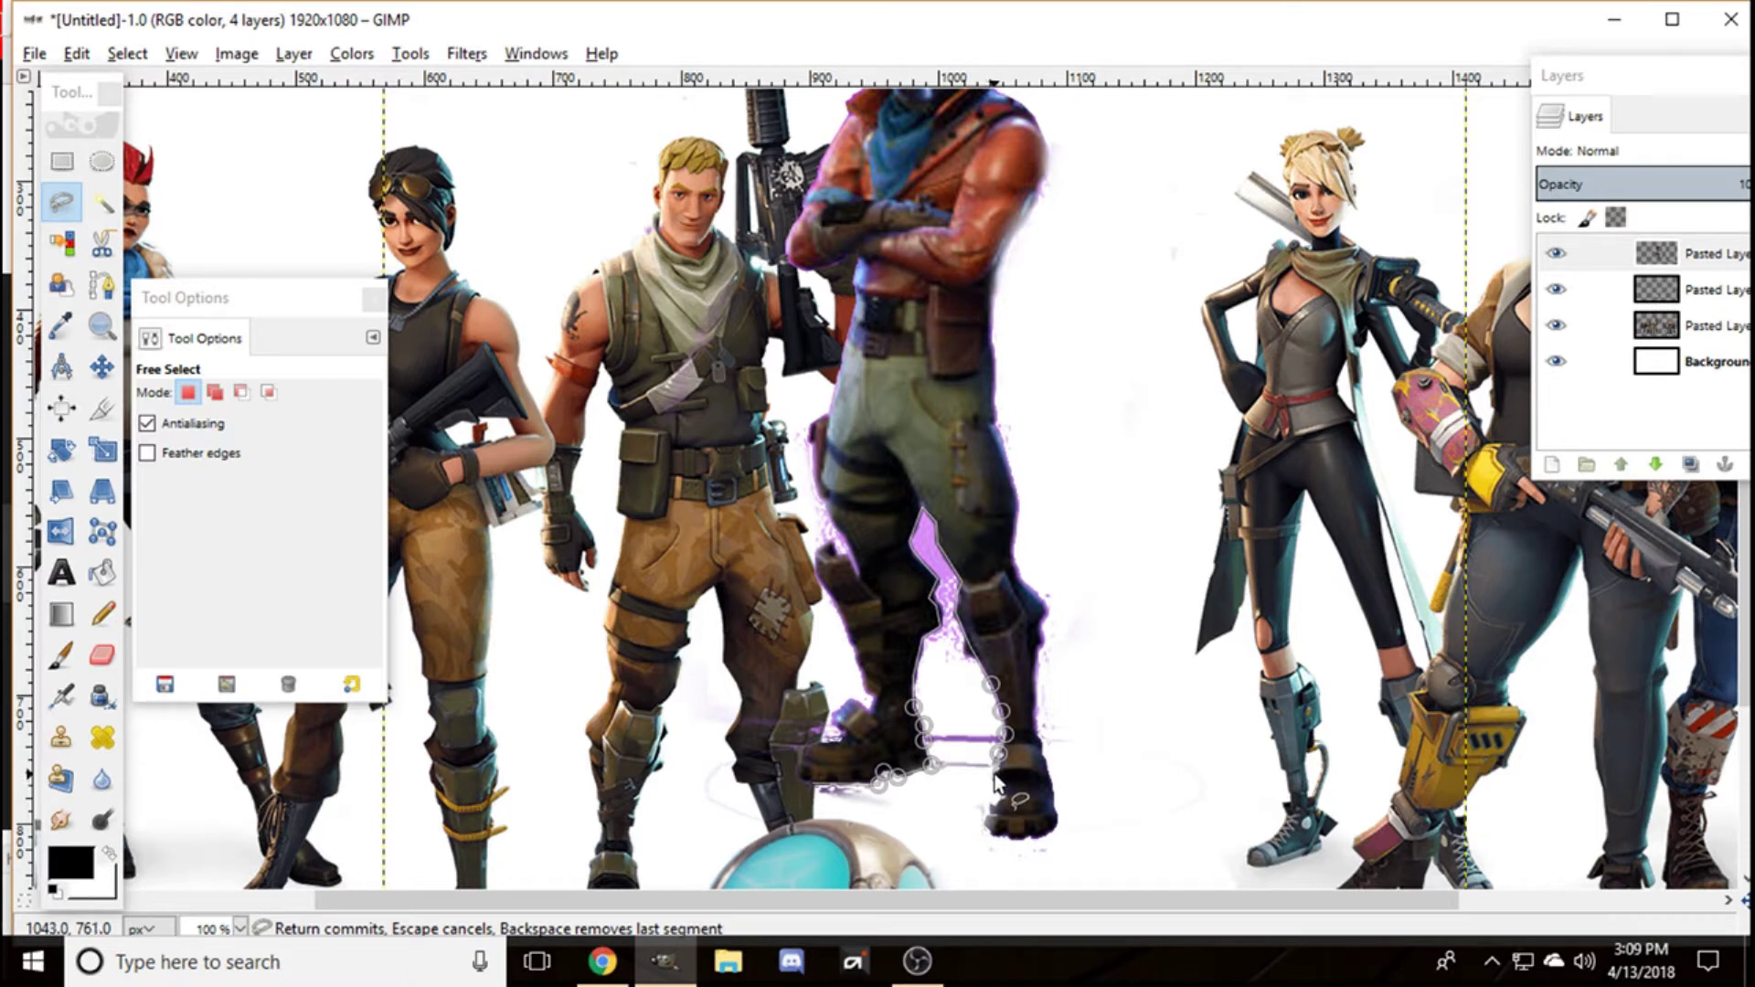
pyautogui.click(978, 817)
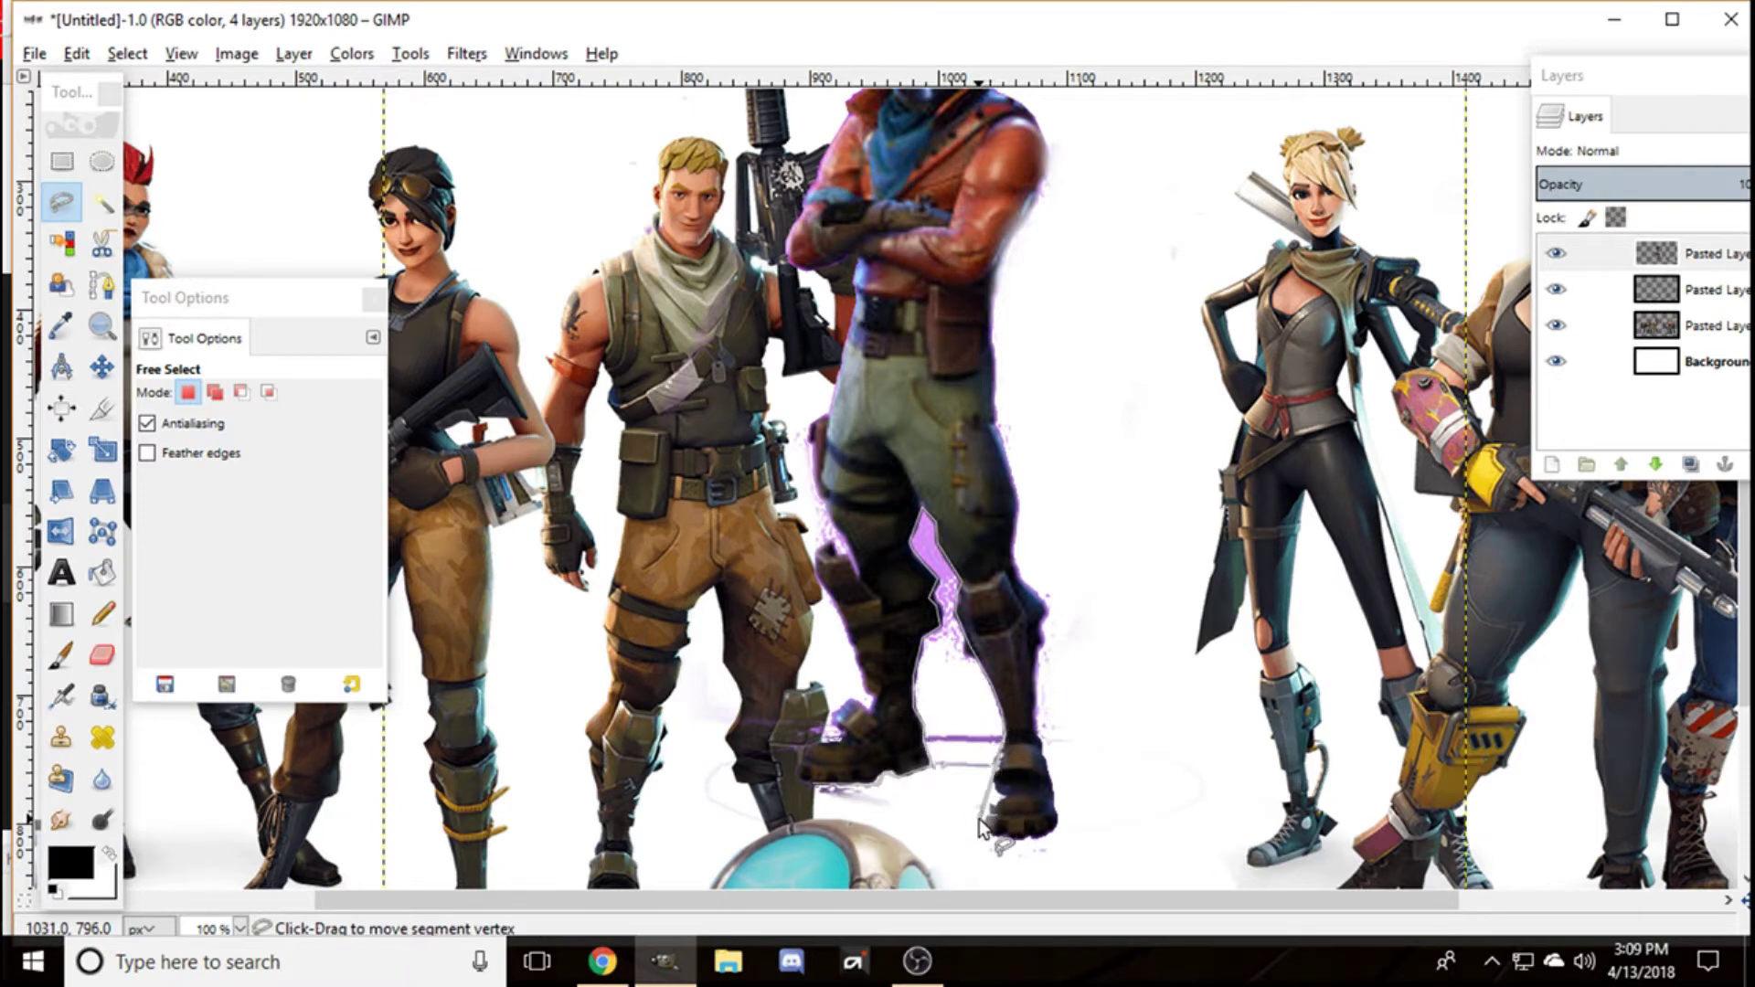
pyautogui.click(748, 821)
pyautogui.click(755, 766)
pyautogui.press('Return')
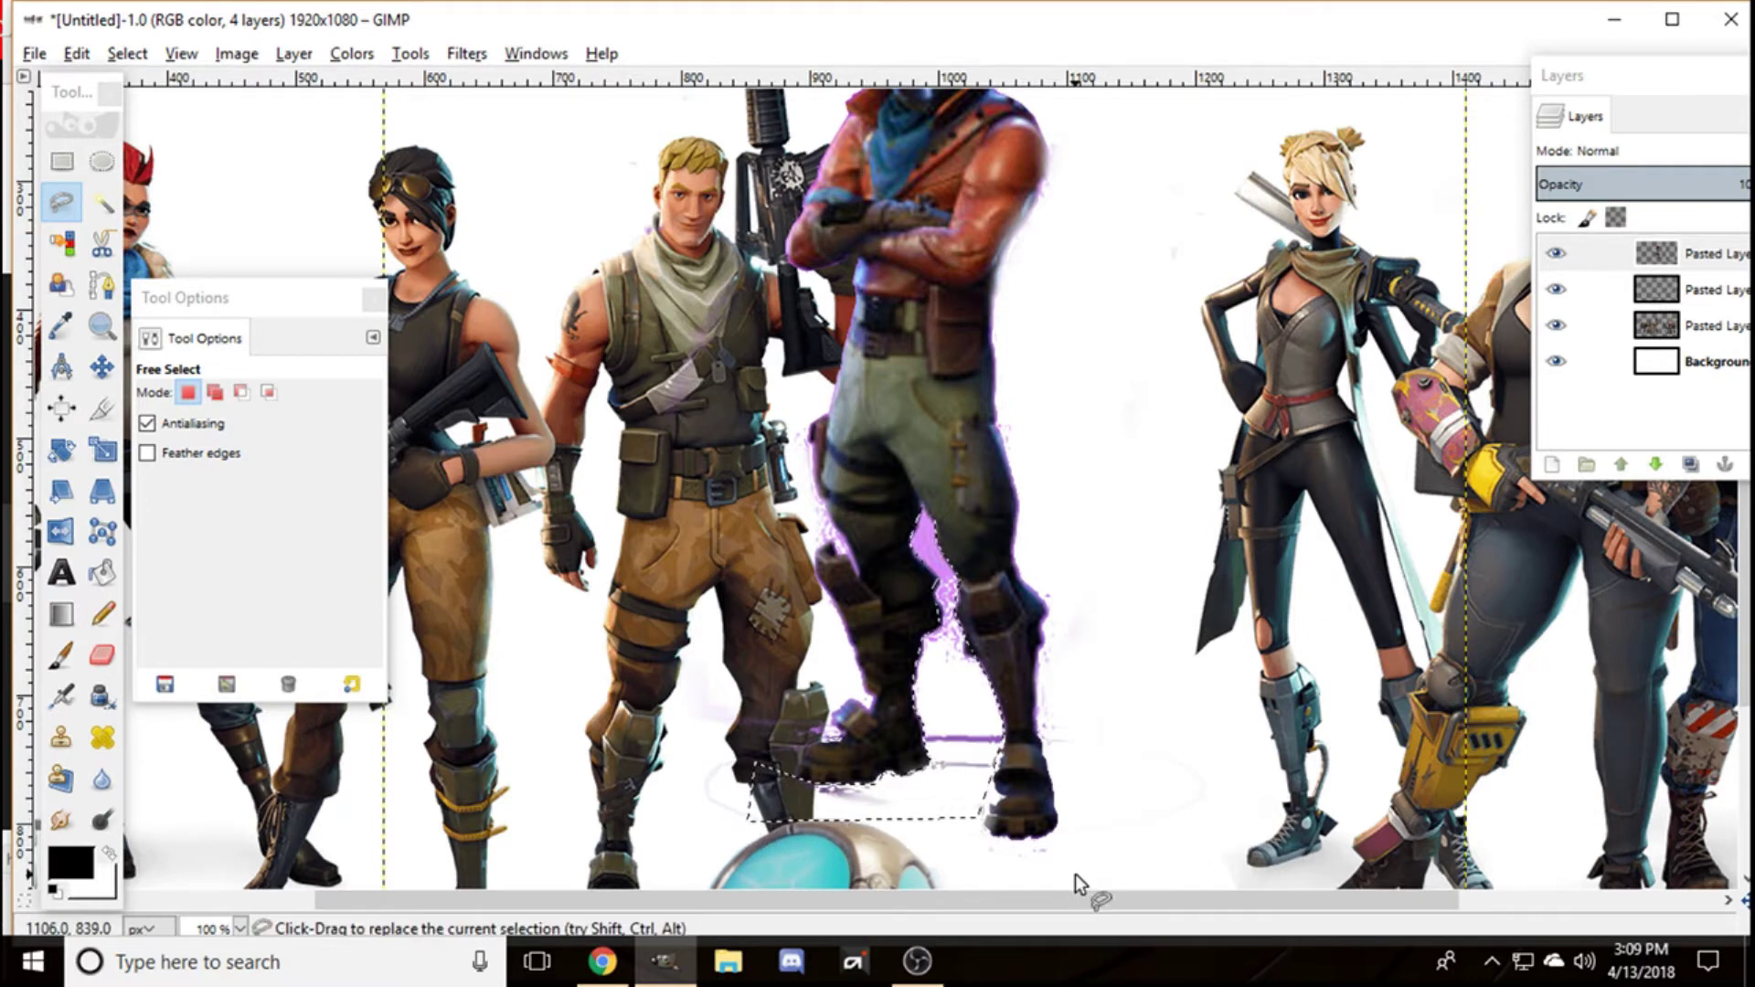
pyautogui.press('Delete')
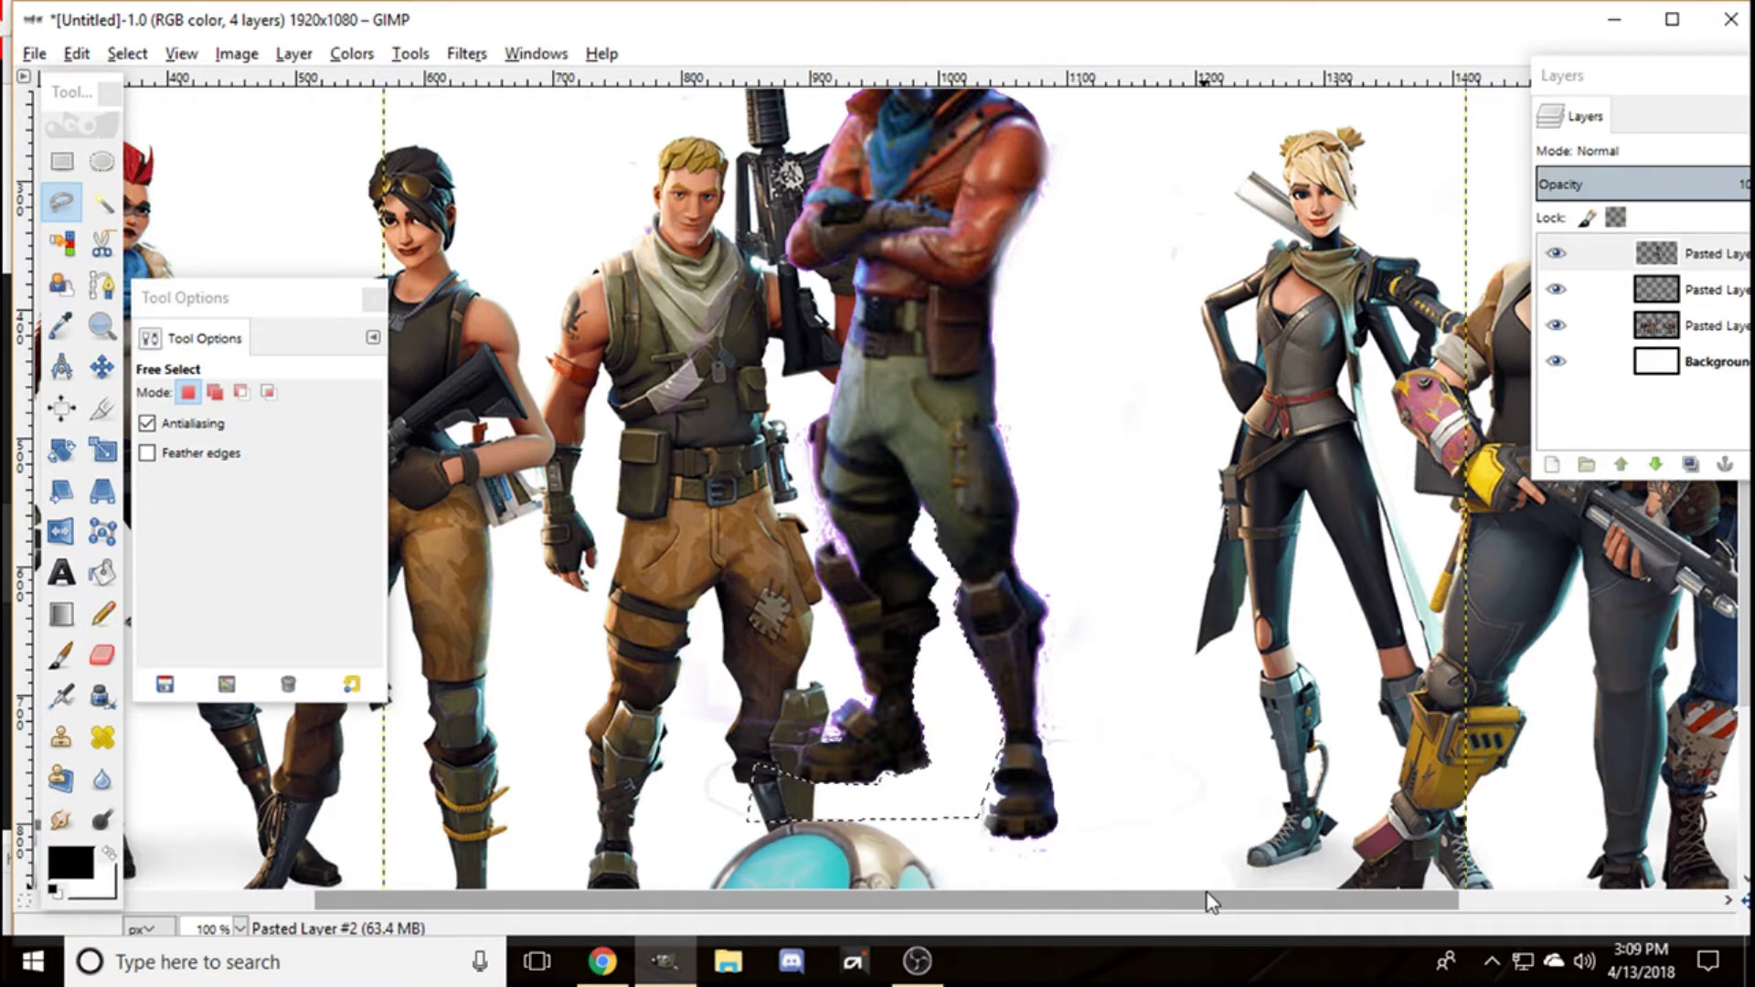
pyautogui.click(236, 53)
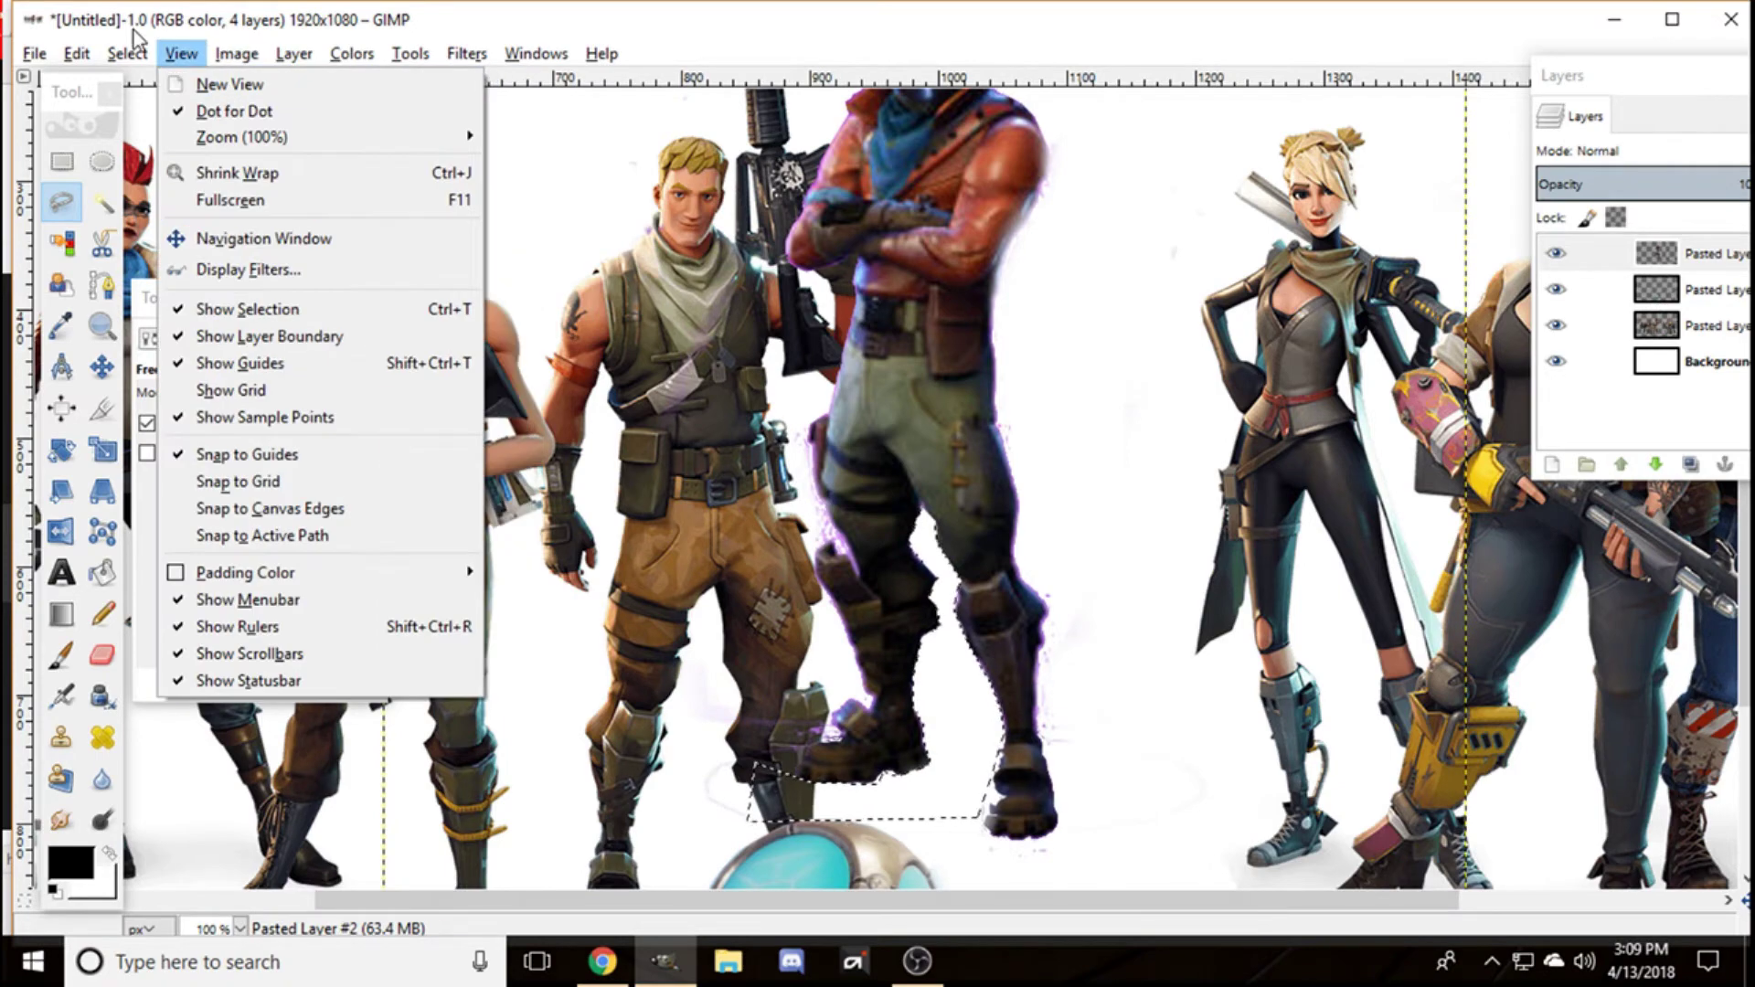
pyautogui.click(167, 123)
# Step: Erase the purple haze beside Rust Lord's left-hand leg and boot with the Eraser
pyautogui.click(102, 654)
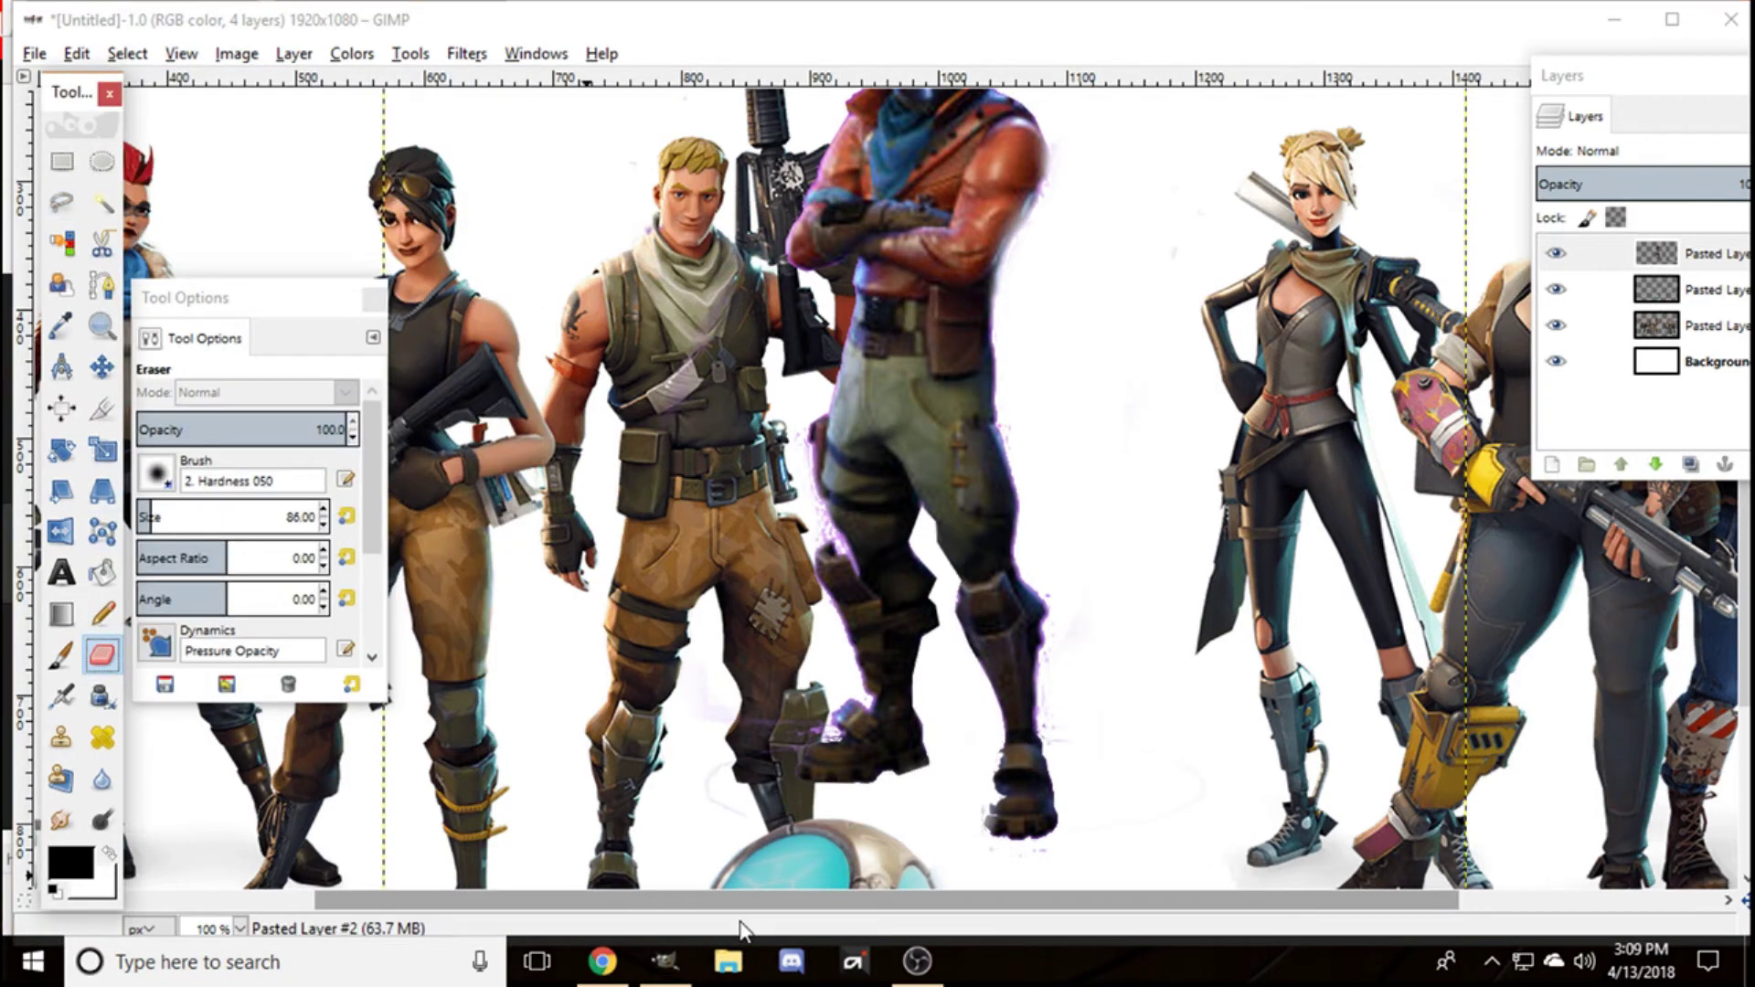
pyautogui.click(786, 702)
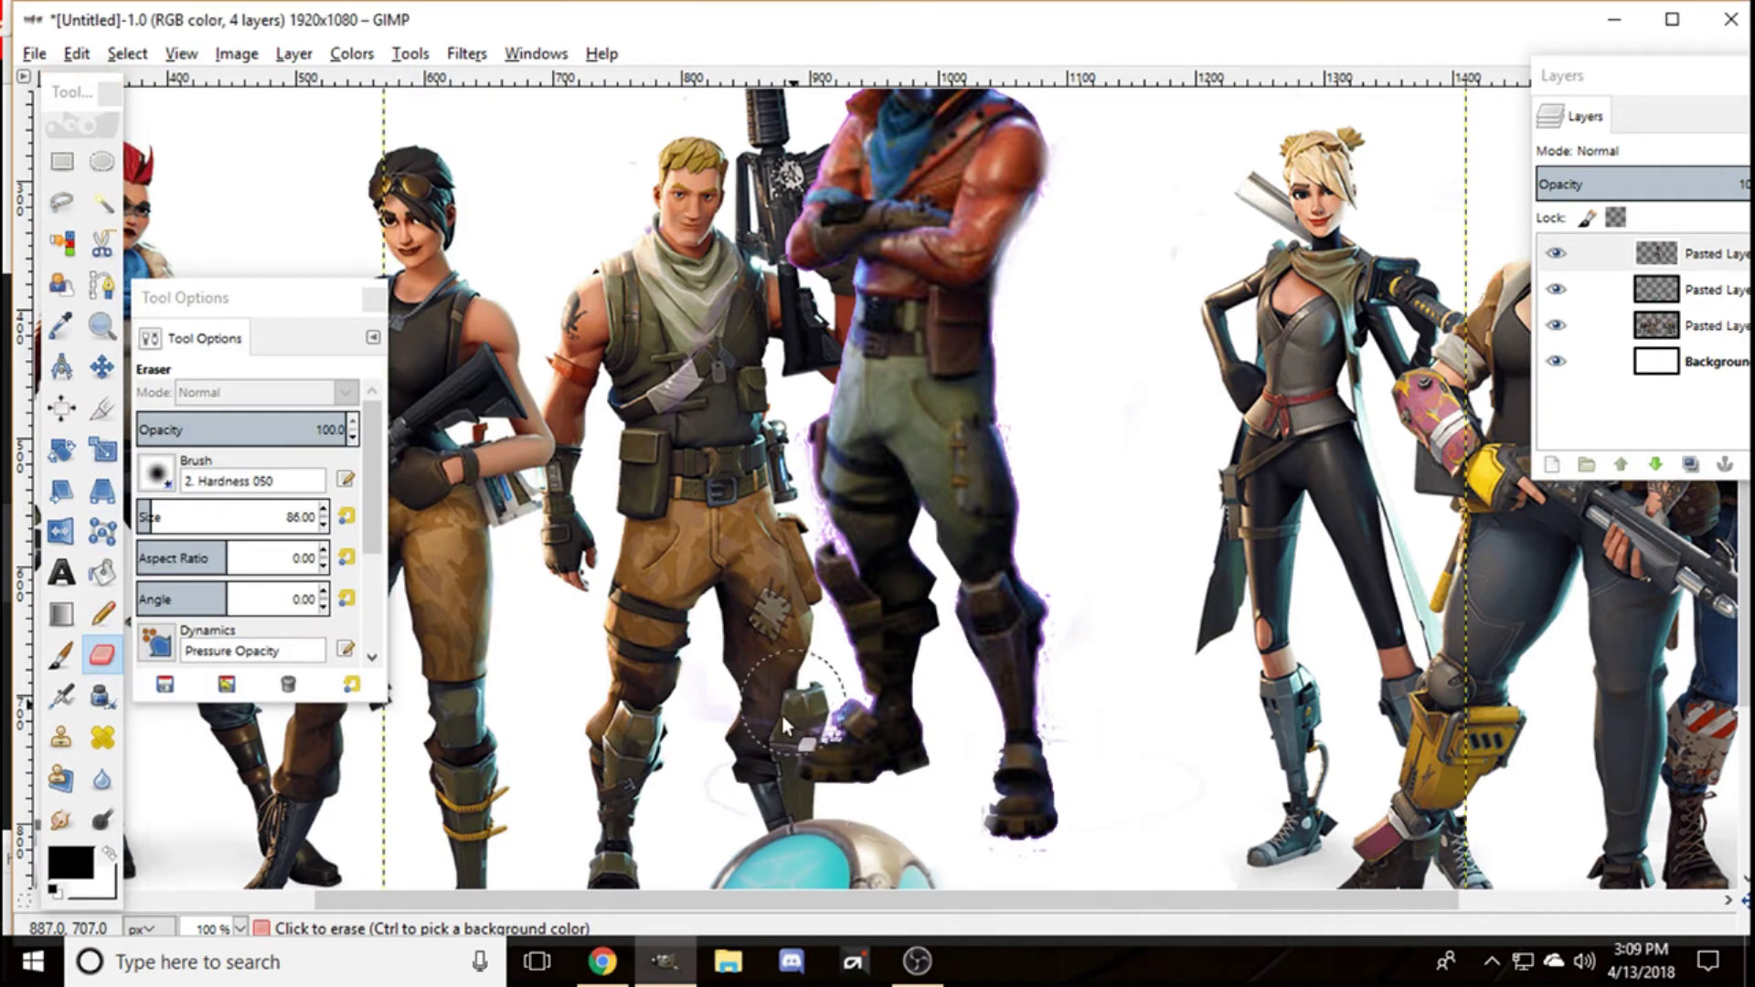
pyautogui.hscroll(-1, 1088, 899)
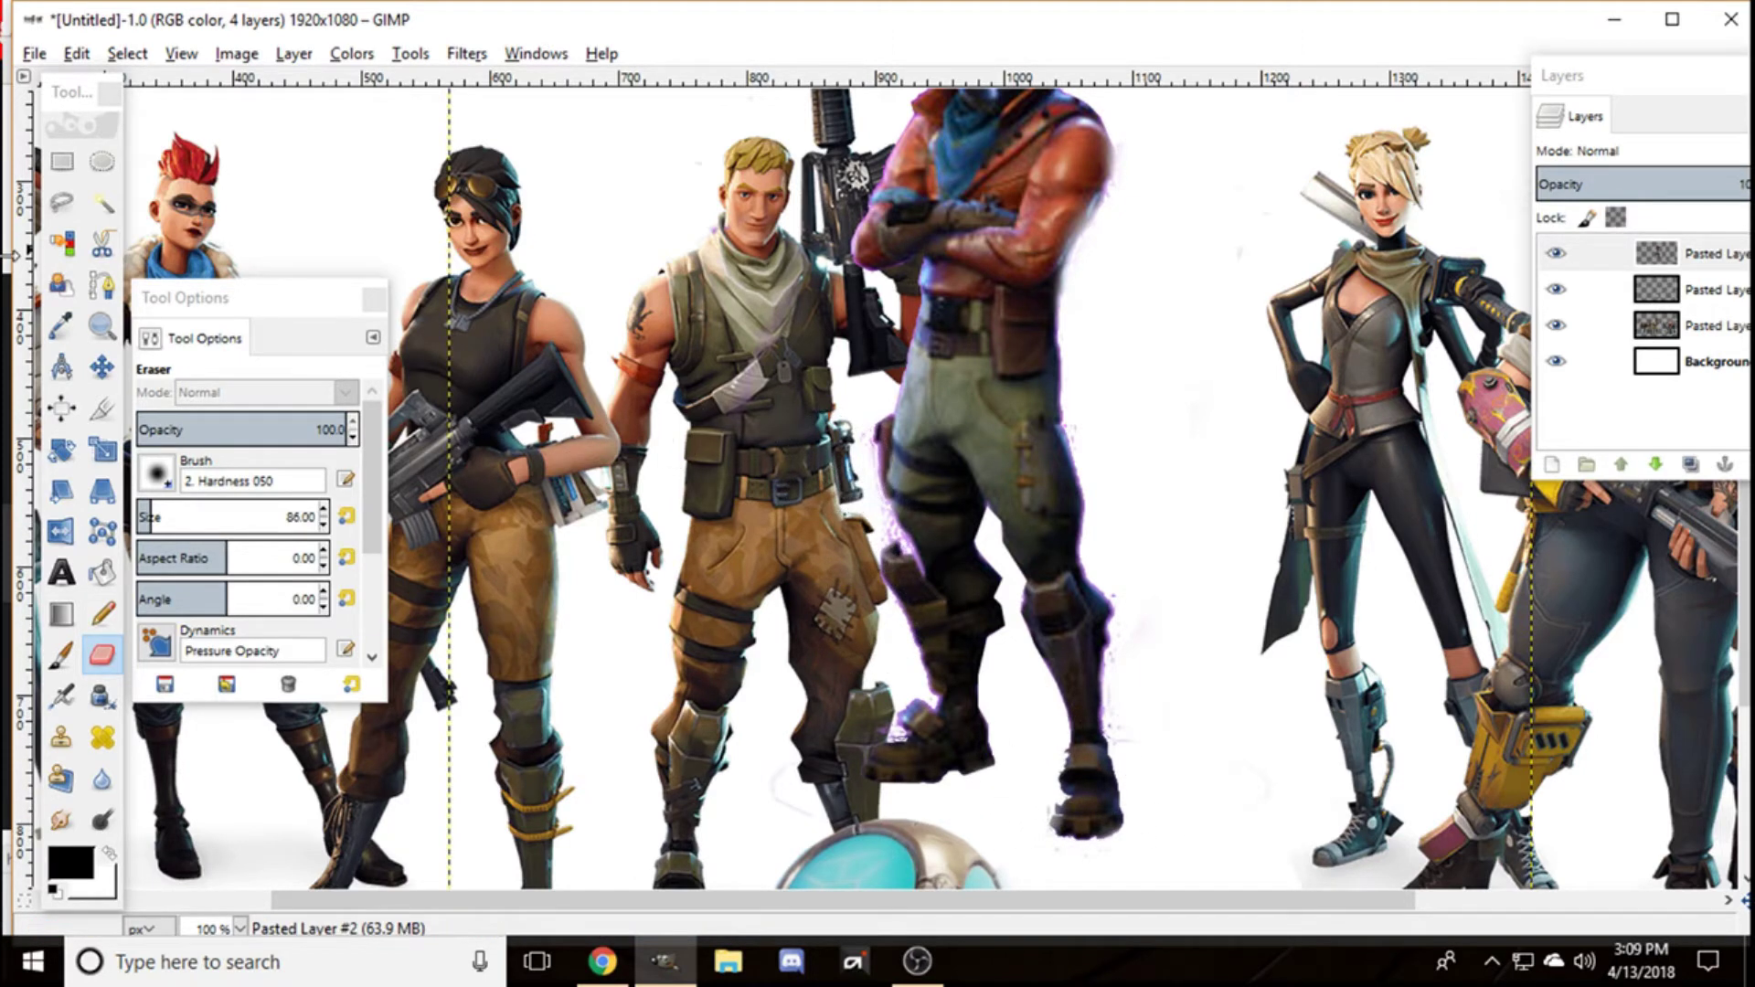
# Step: Try to select the purple specks beside Rust Lord's left-hand knee with Fuzzy Select, and clear the resulting selection
pyautogui.click(103, 203)
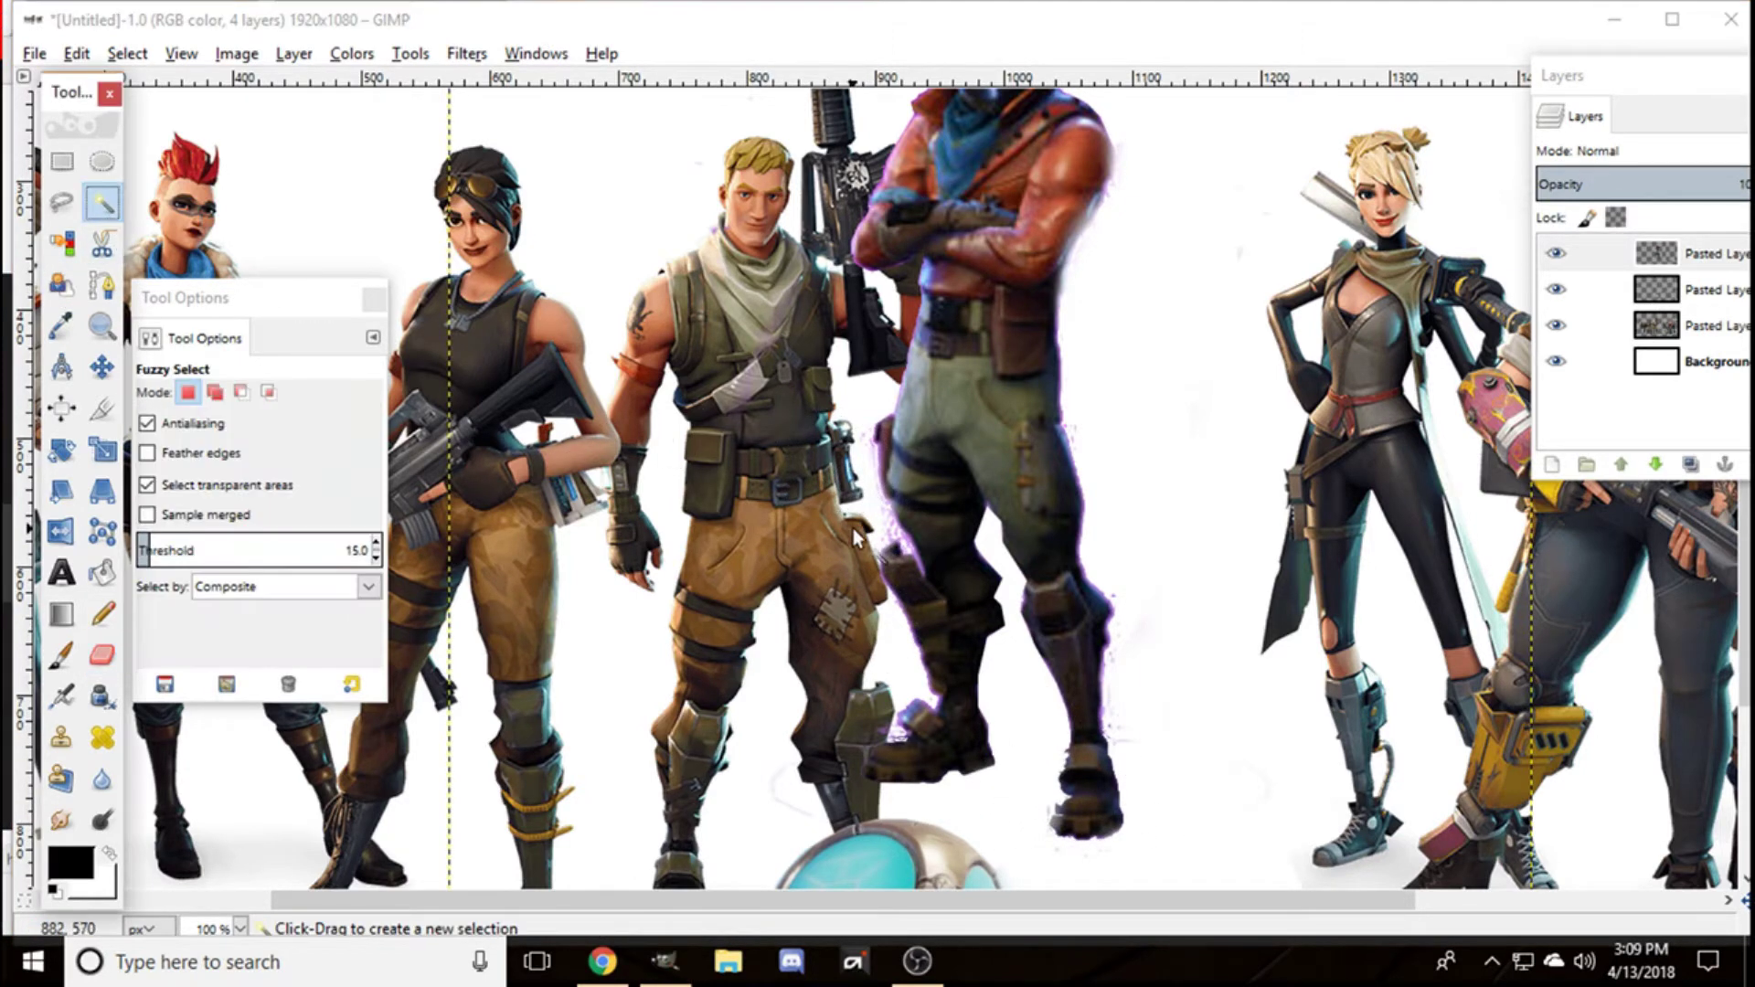
pyautogui.click(909, 545)
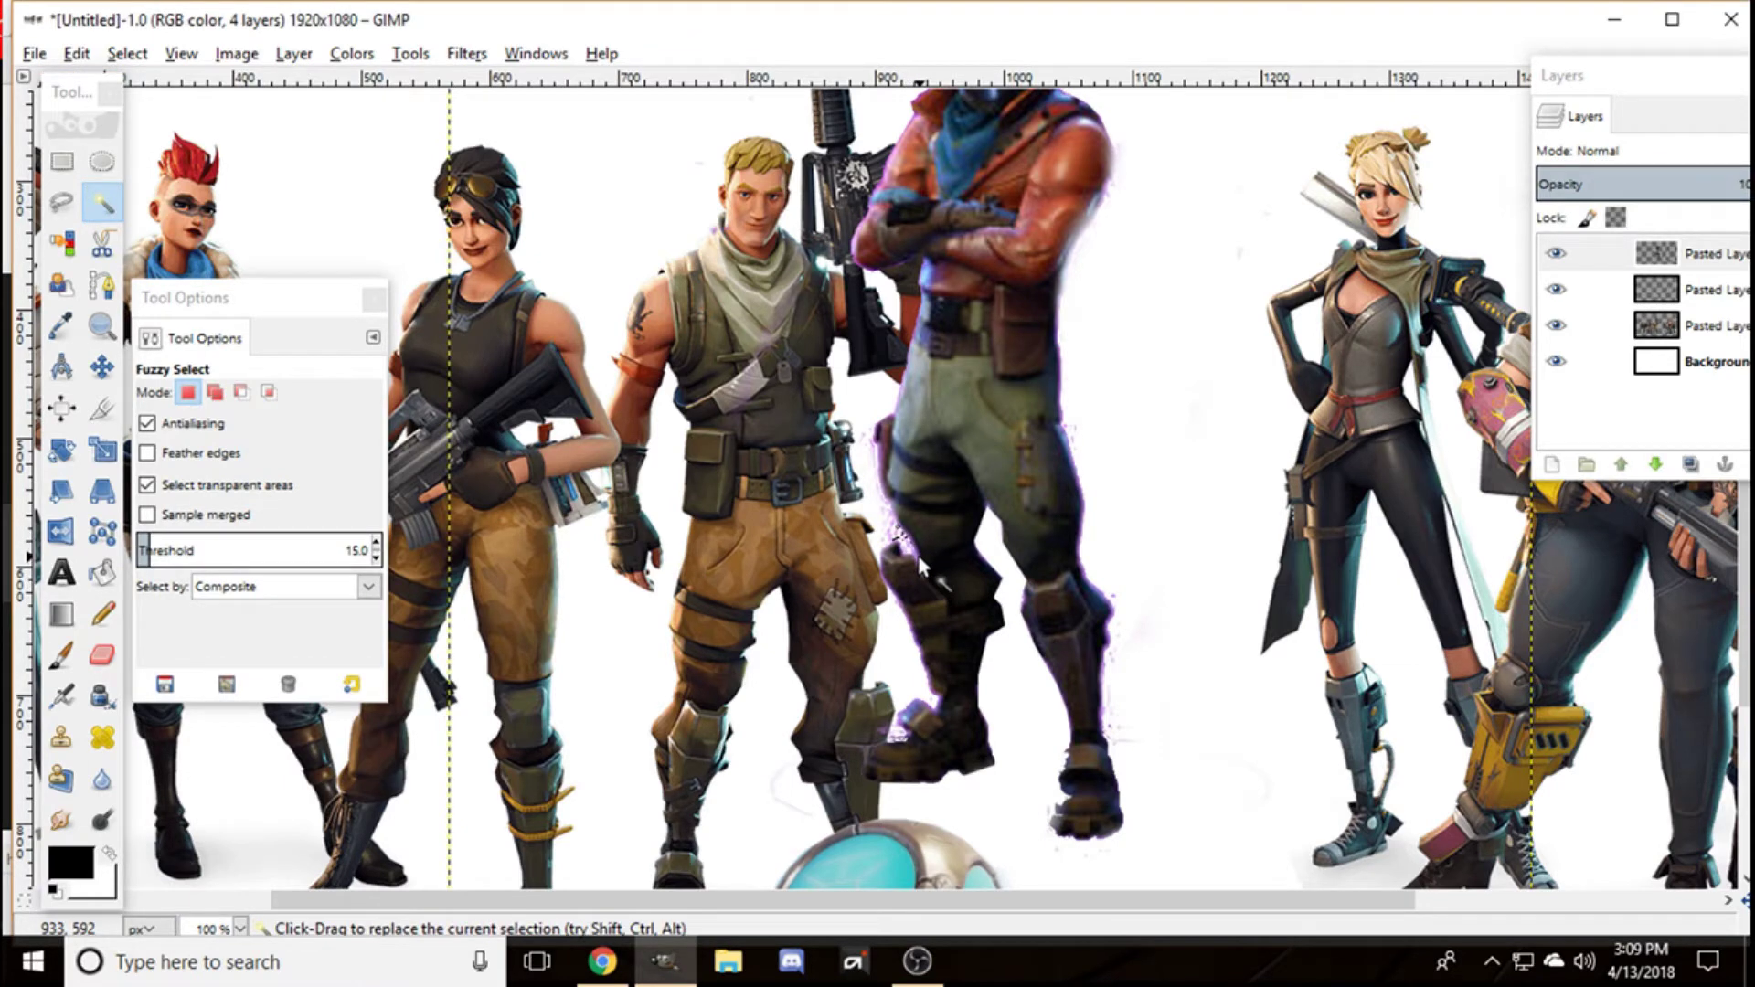
pyautogui.click(905, 547)
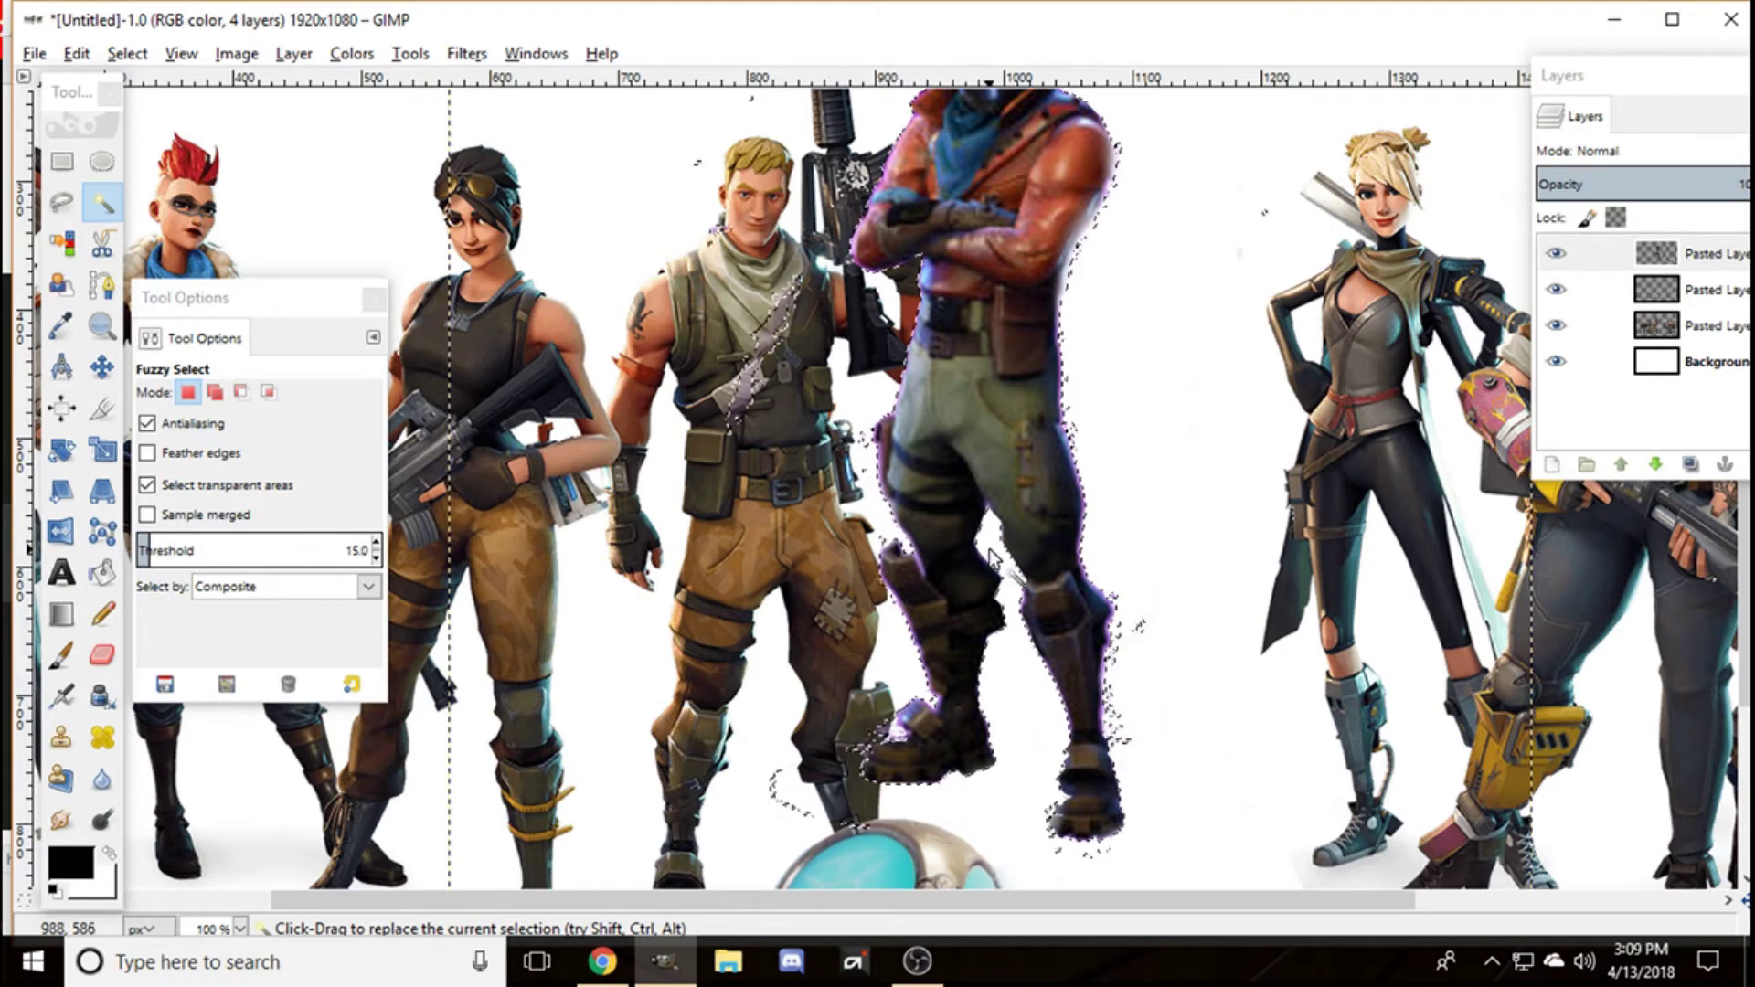
pyautogui.click(127, 53)
pyautogui.click(165, 113)
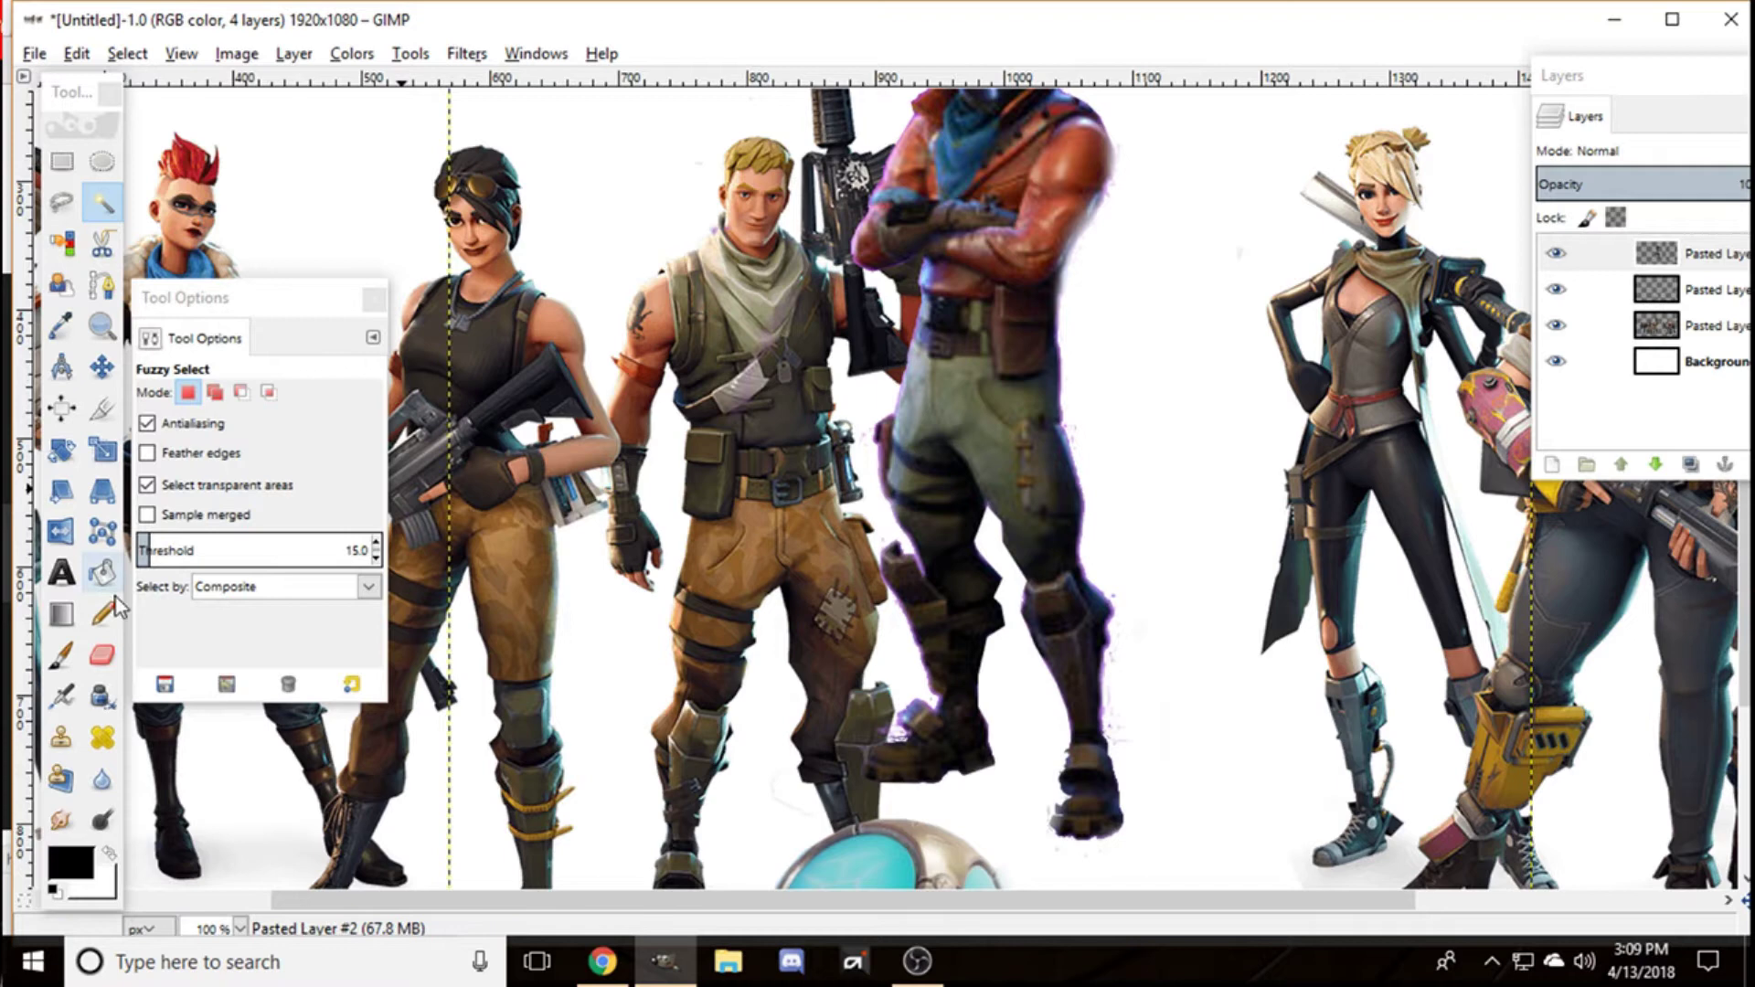
# Step: Set the Eraser size to 60 and erase the remaining purple specks around Rust Lord
pyautogui.click(103, 654)
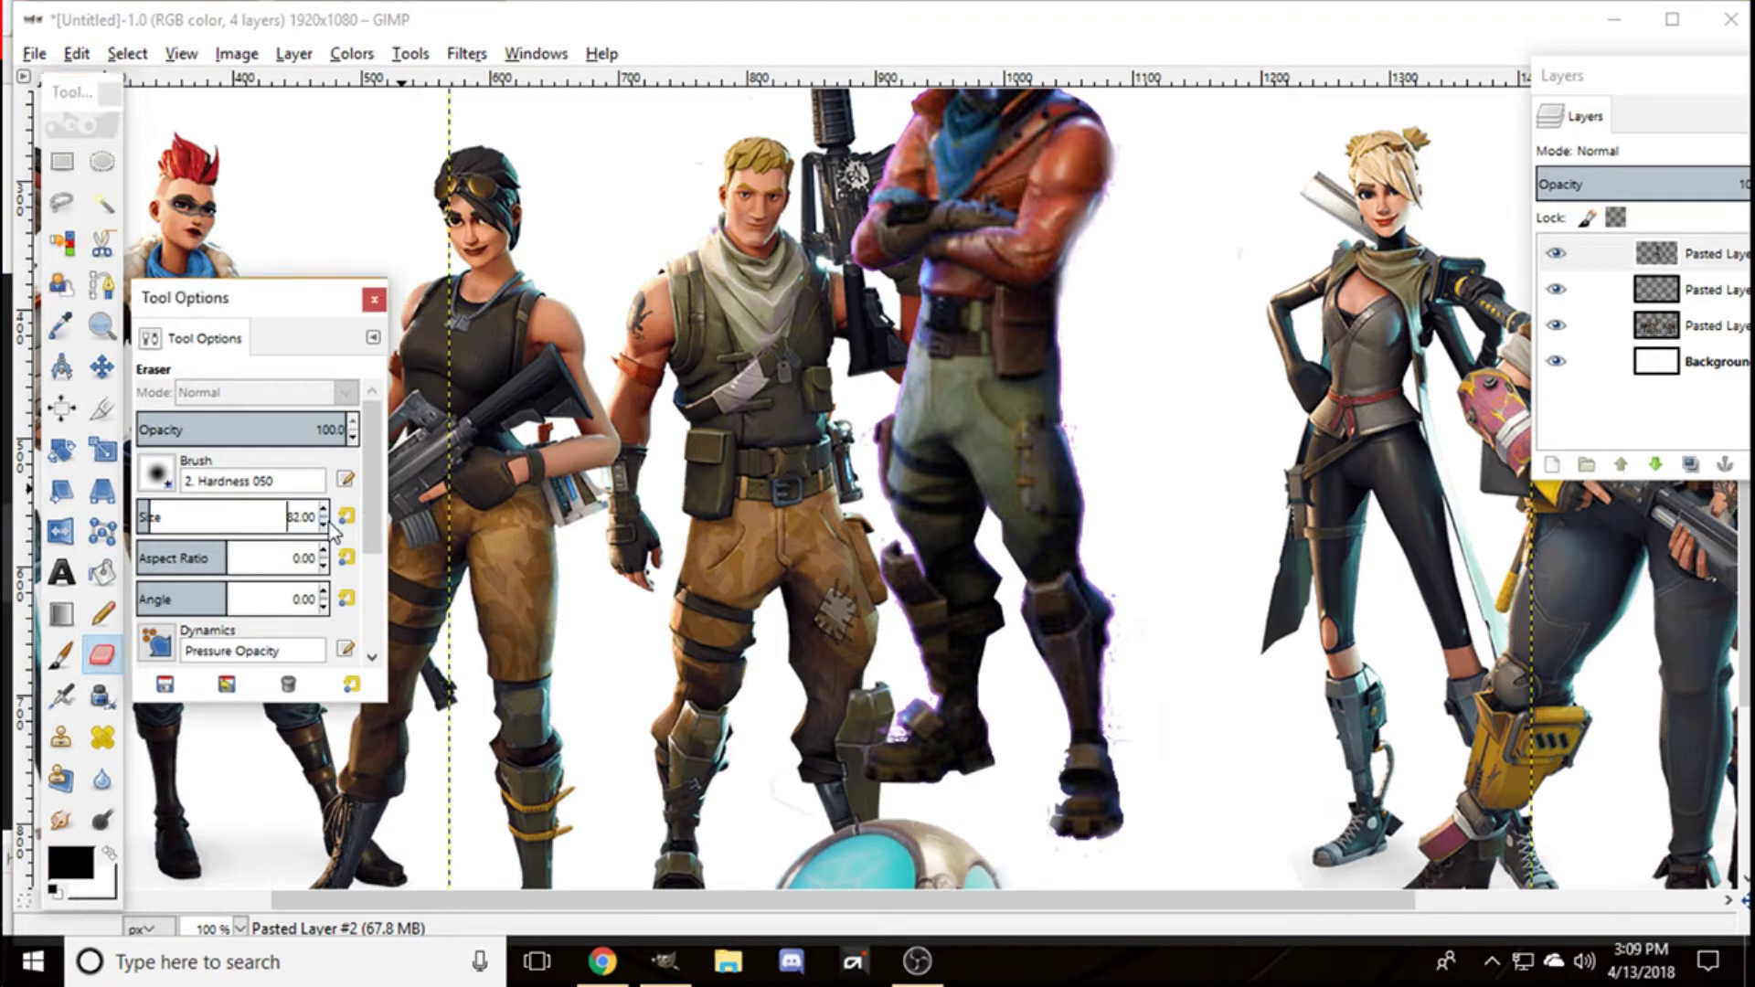
pyautogui.click(1243, 454)
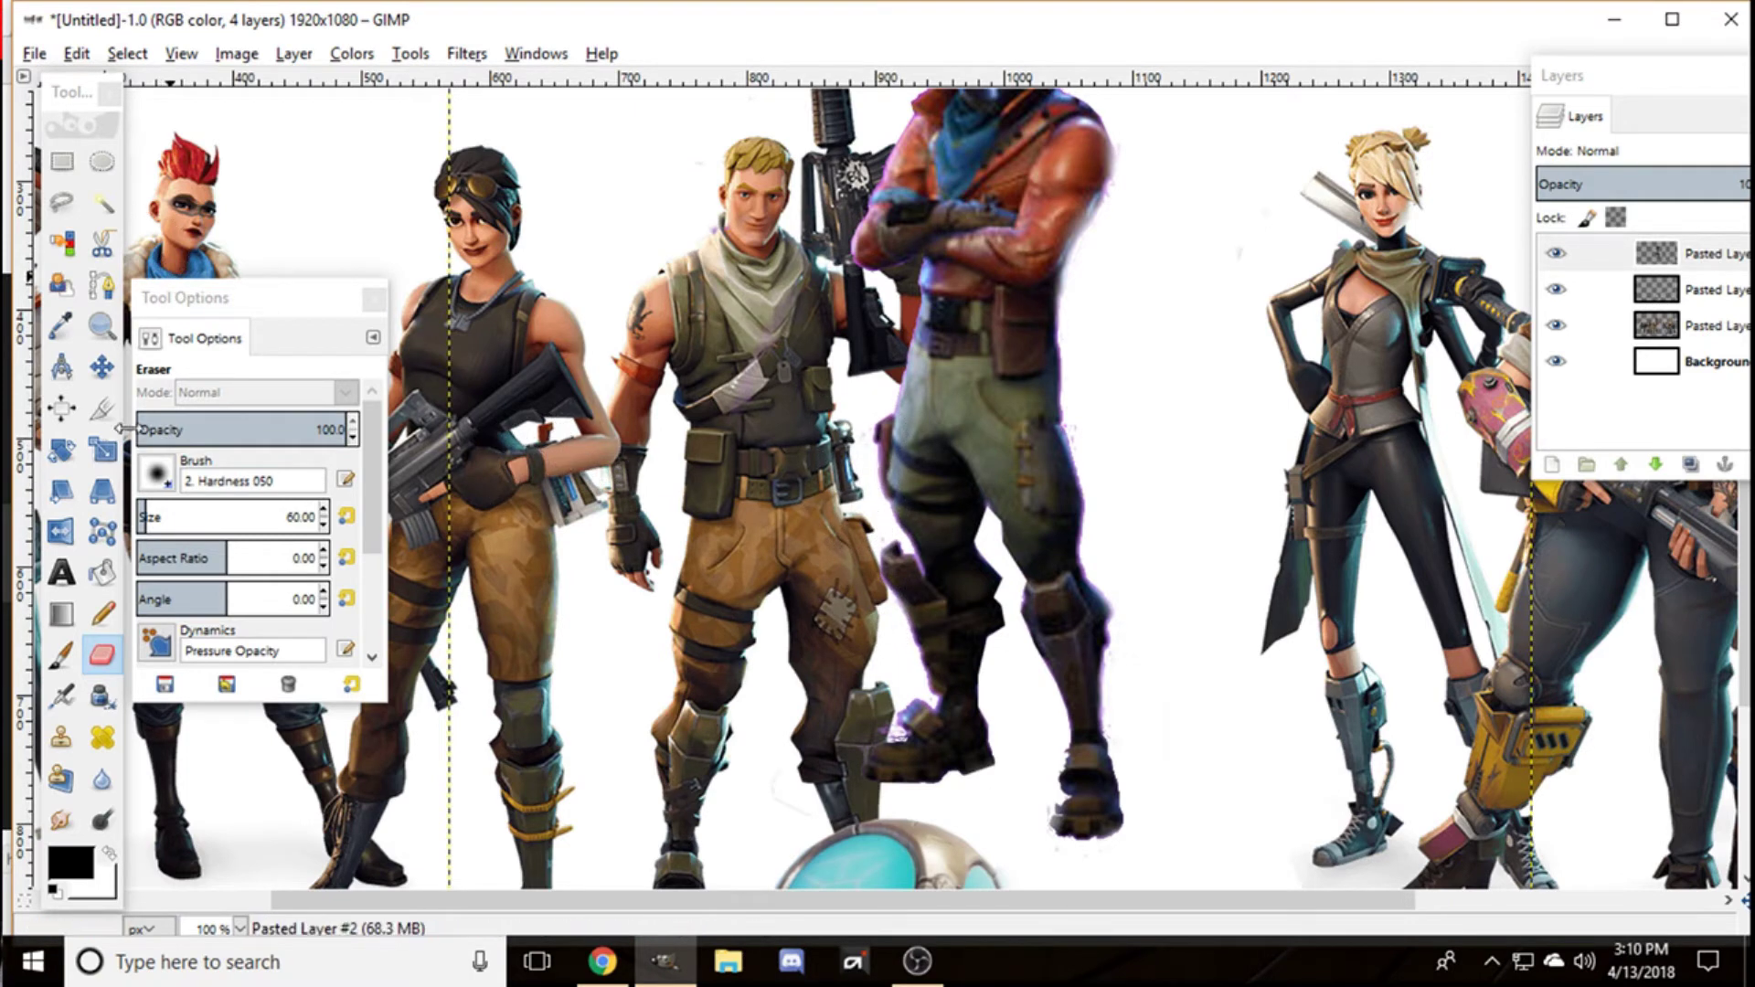
# Step: Move Rust Lord into the gap between the blond soldier and the ninja, and lower his layer beneath the group artwork
pyautogui.click(237, 929)
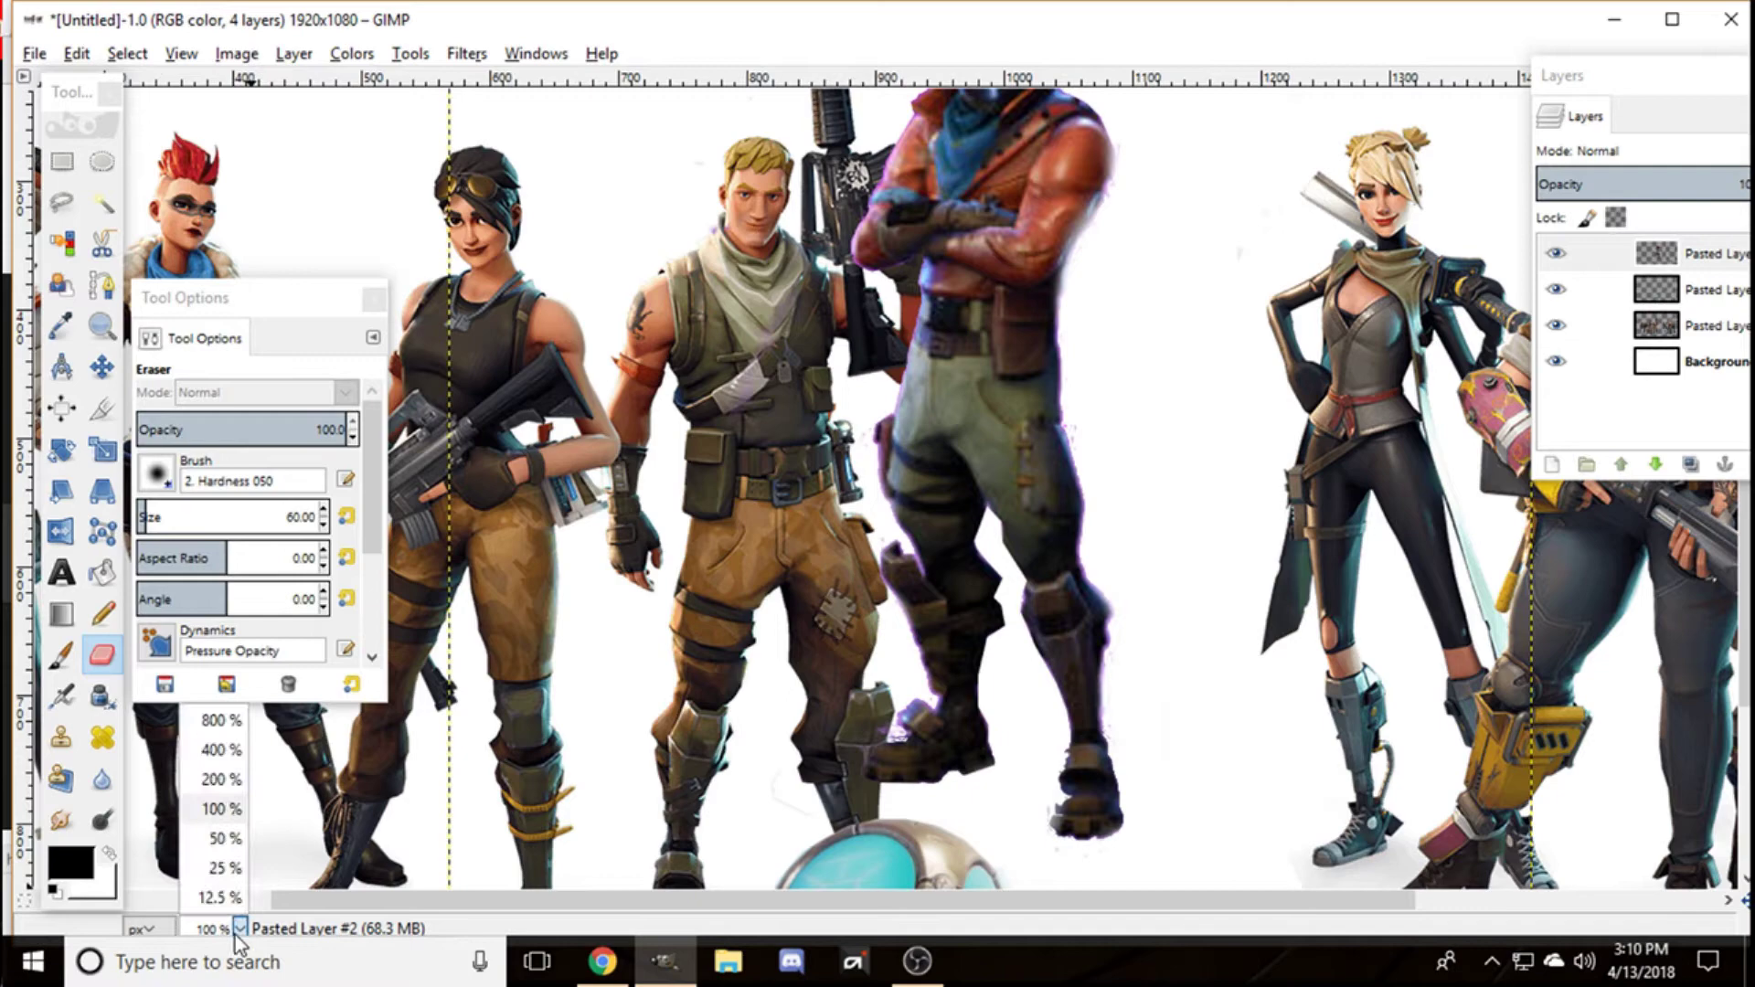
pyautogui.click(220, 838)
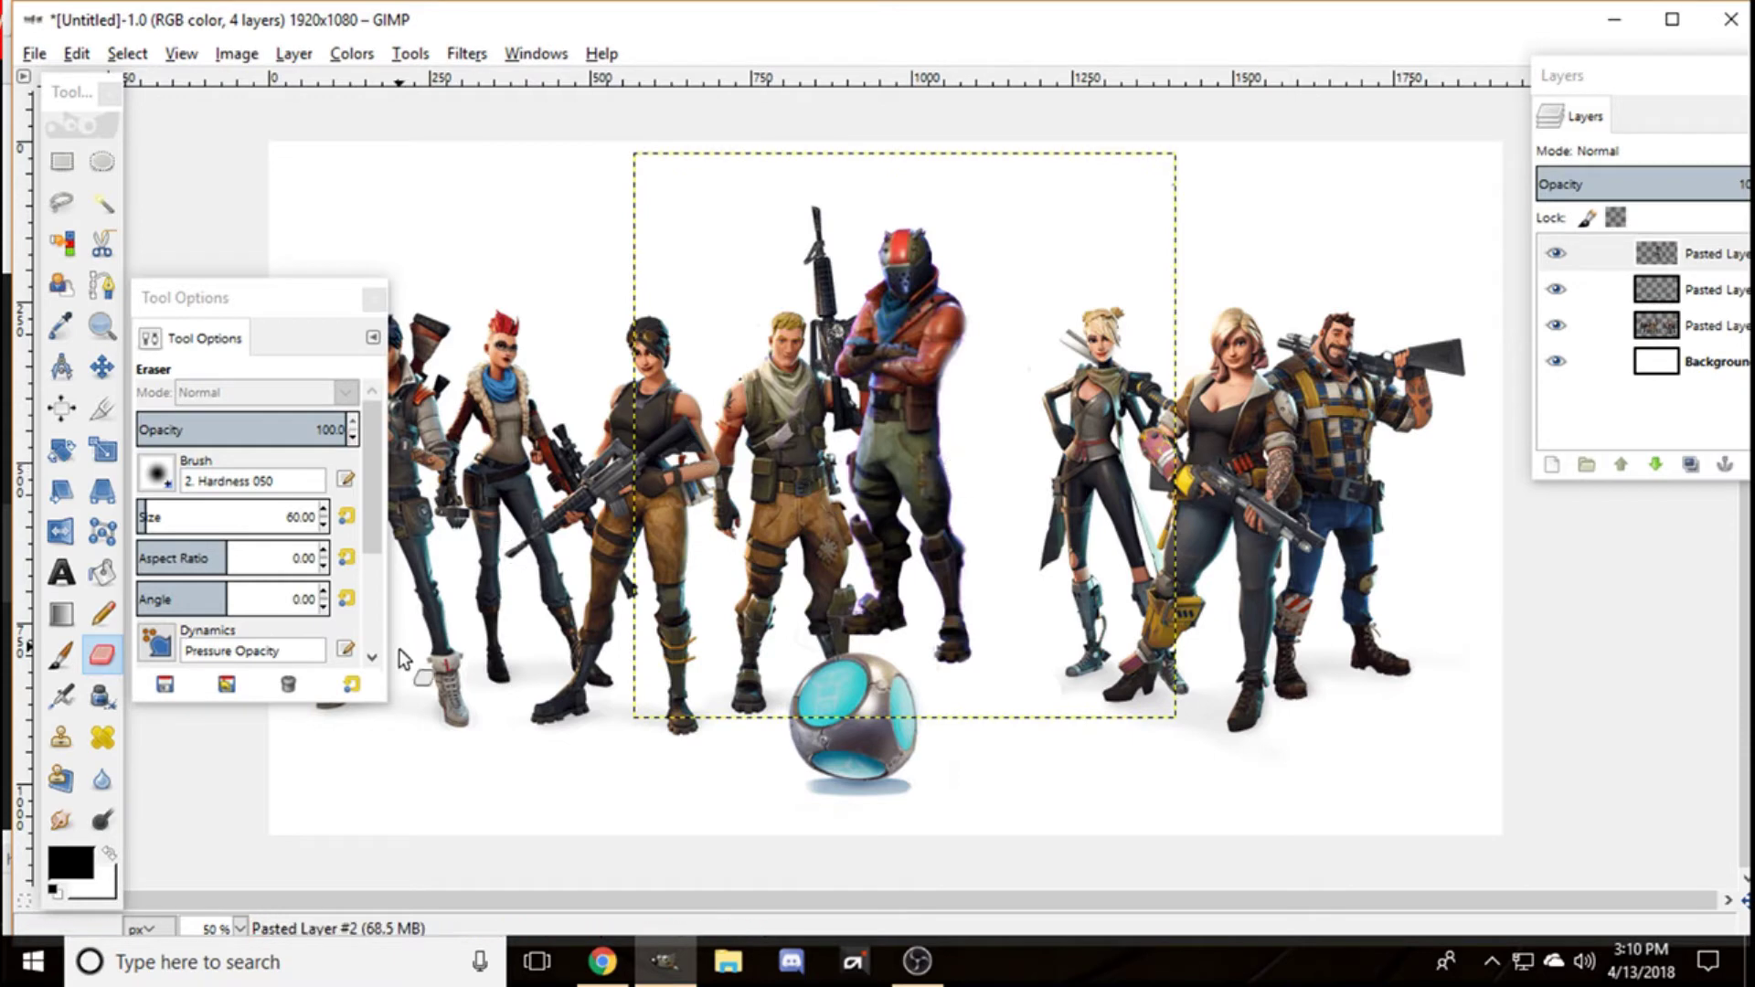
pyautogui.click(102, 367)
pyautogui.moveTo(924, 452); pyautogui.dragTo(974, 513)
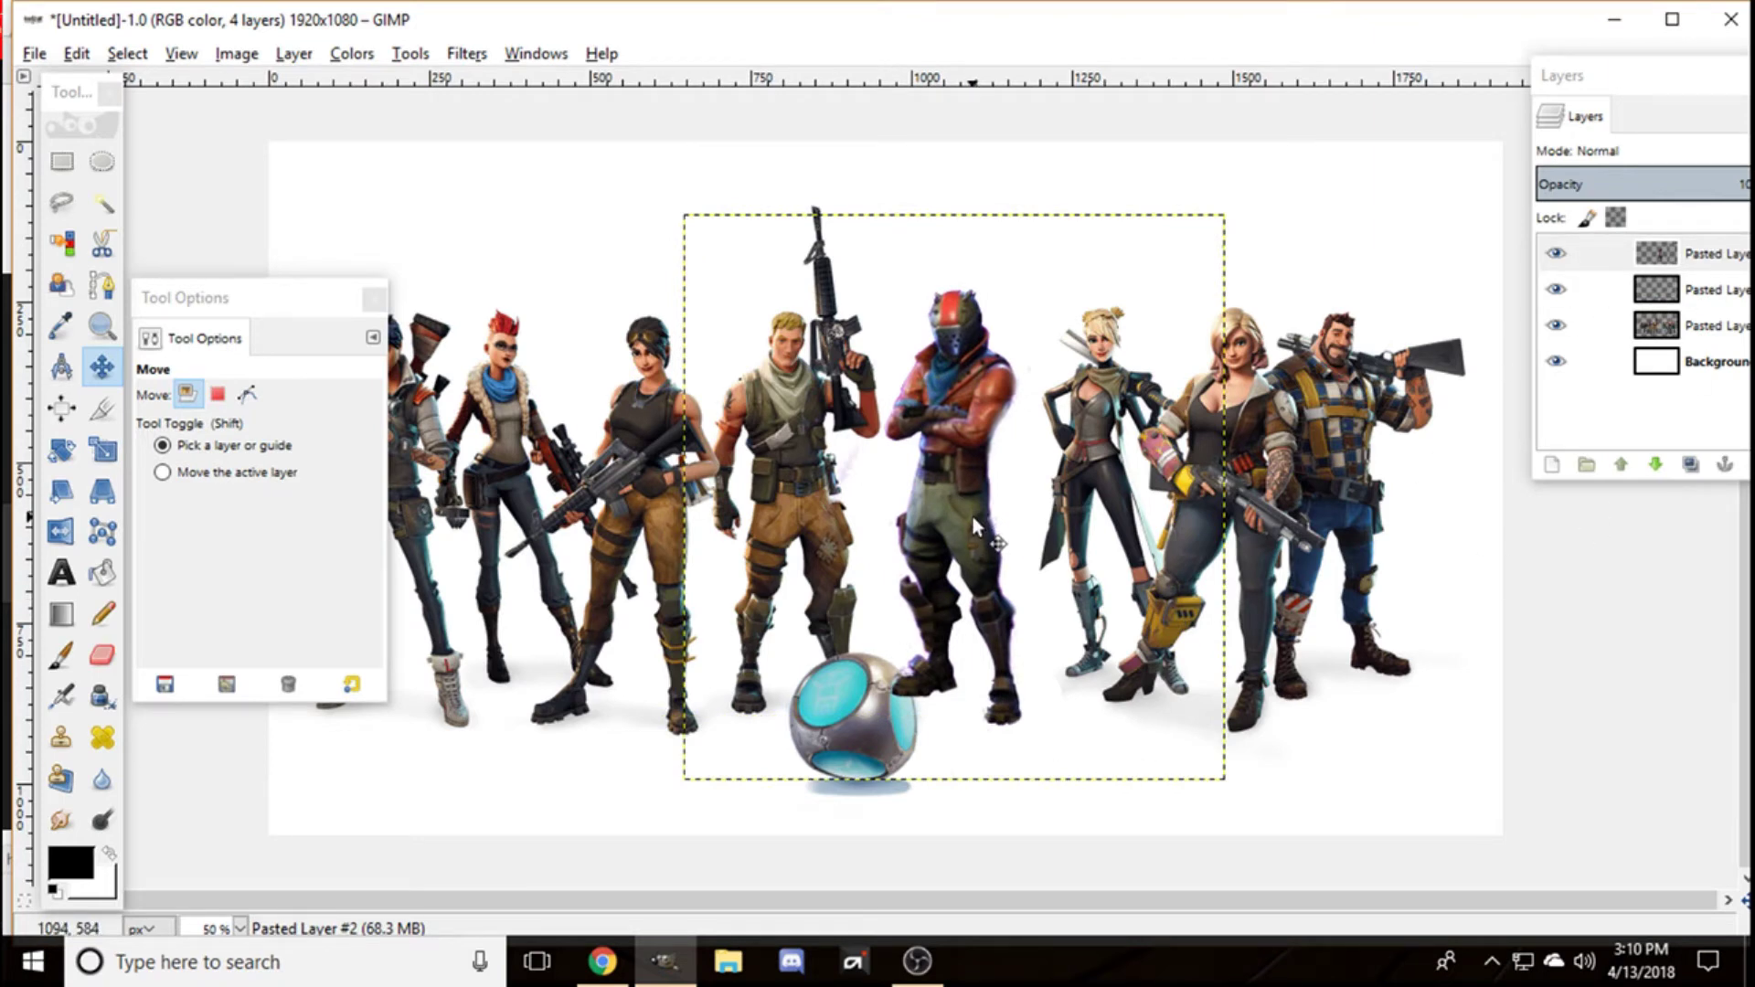
pyautogui.moveTo(1724, 257); pyautogui.dragTo(1724, 318)
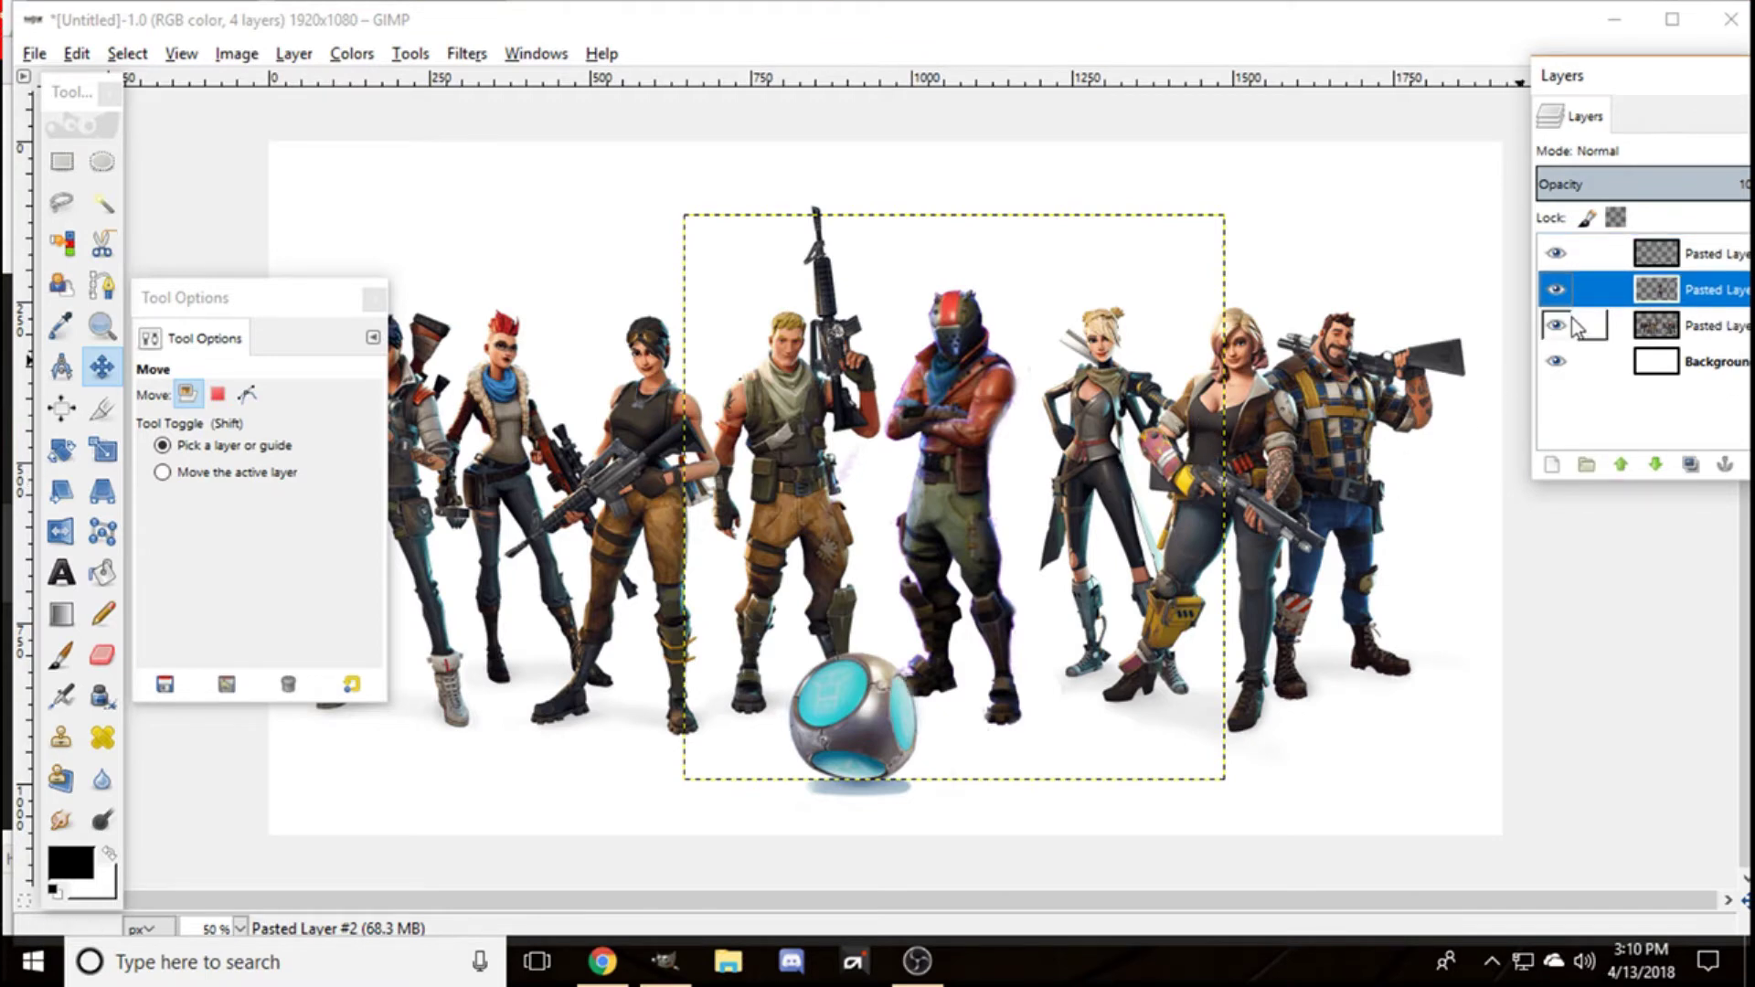
pyautogui.click(1738, 334)
# Step: Try placing Rust Lord behind and between the dark-haired woman and the blond soldier
pyautogui.moveTo(953, 507); pyautogui.dragTo(754, 508)
pyautogui.moveTo(711, 492)
pyautogui.mouseDown()
pyautogui.moveTo(608, 479)
pyautogui.moveTo(719, 481)
pyautogui.mouseUp()
pyautogui.click(102, 654)
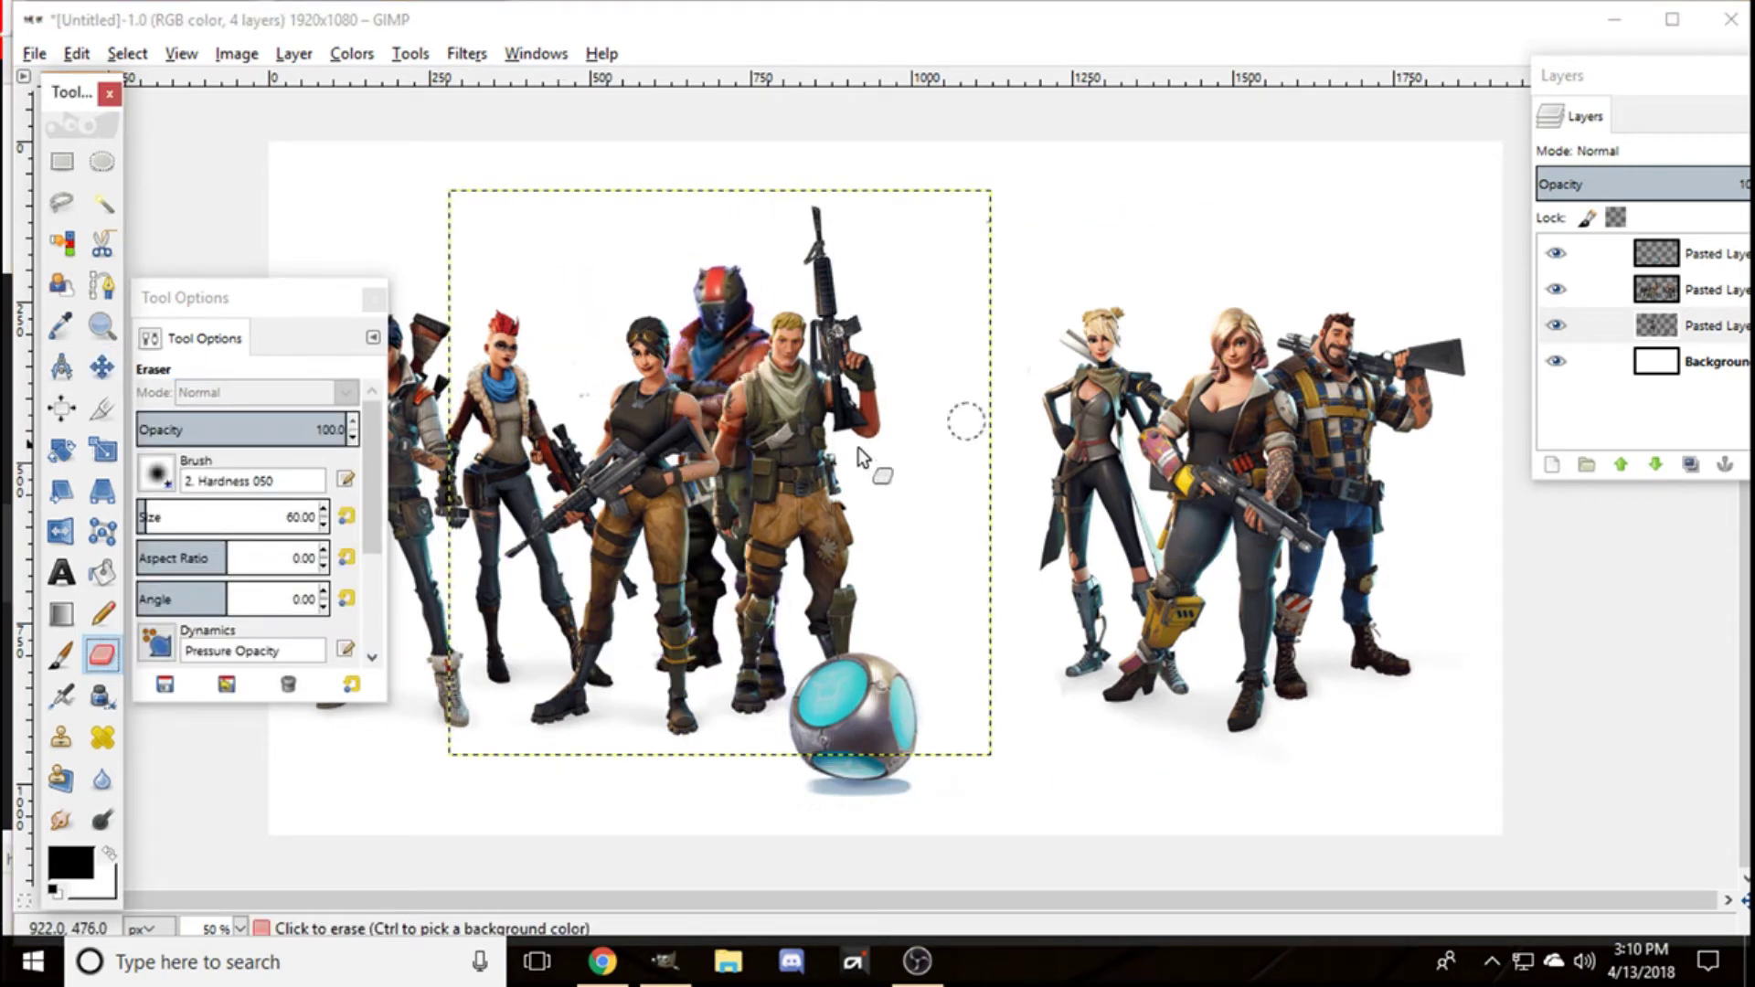
pyautogui.click(1090, 495)
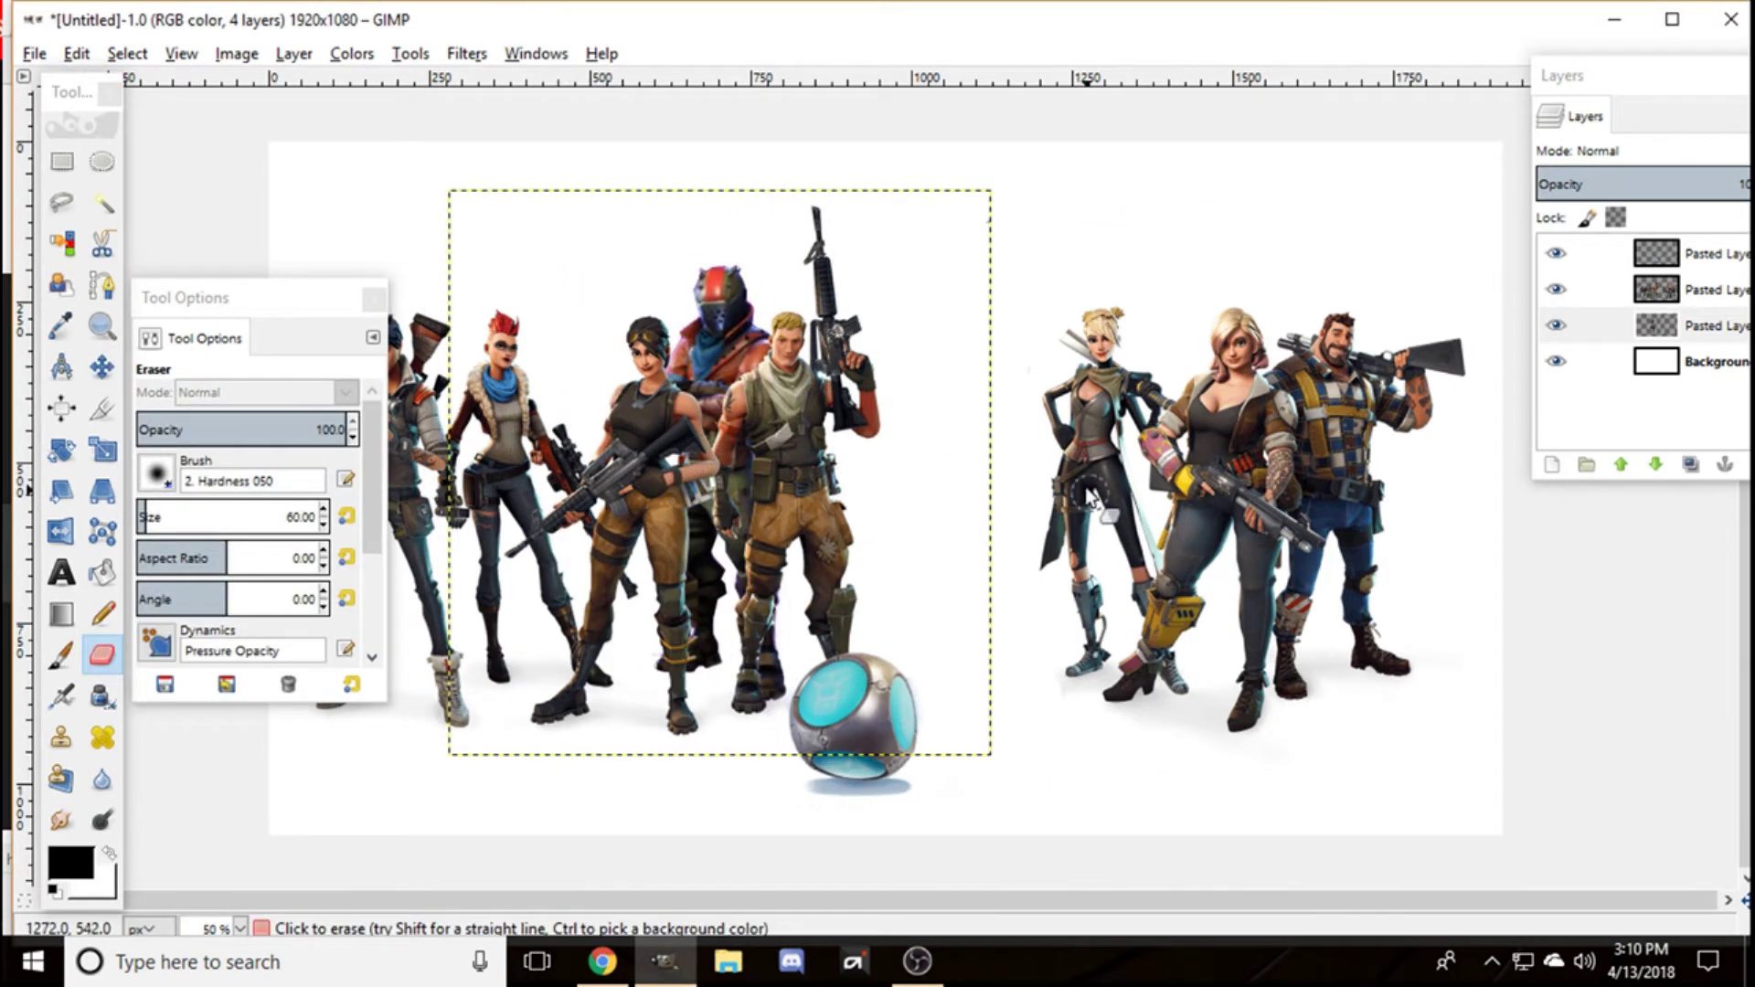
# Step: Move Rust Lord back into the gap beside the blond soldier and touch up the edge near his left-hand boot with the Eraser
pyautogui.click(102, 367)
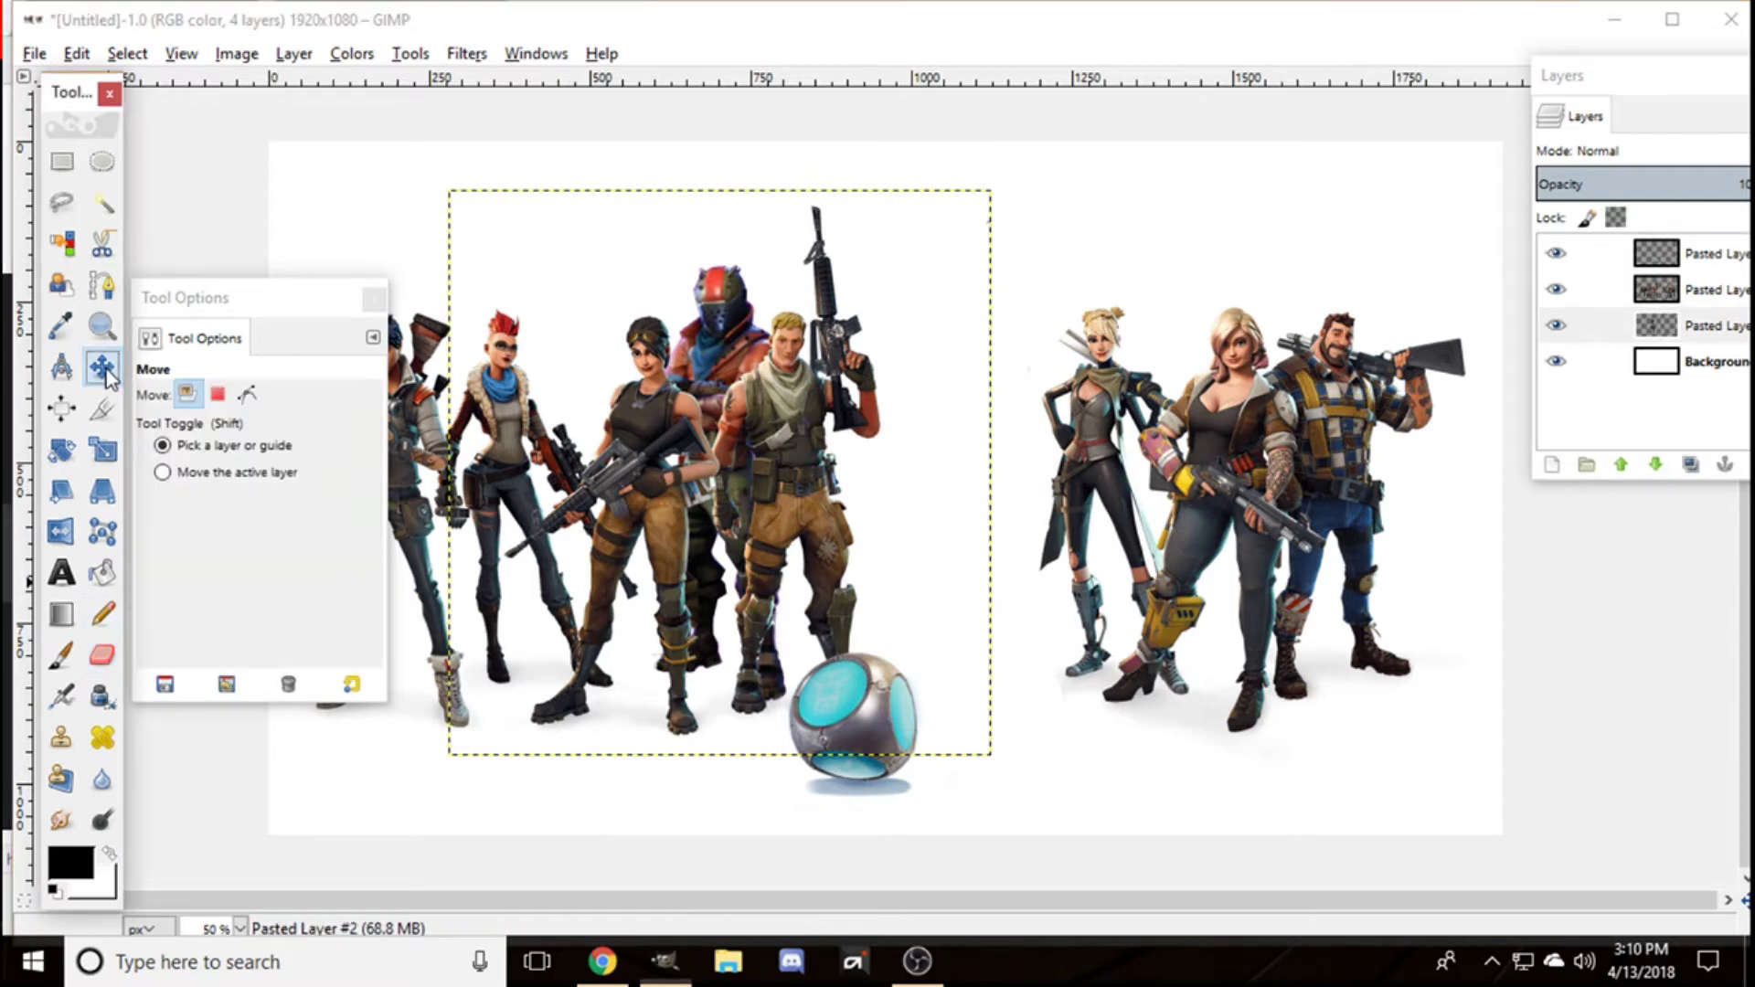
pyautogui.moveTo(720, 343); pyautogui.dragTo(971, 366)
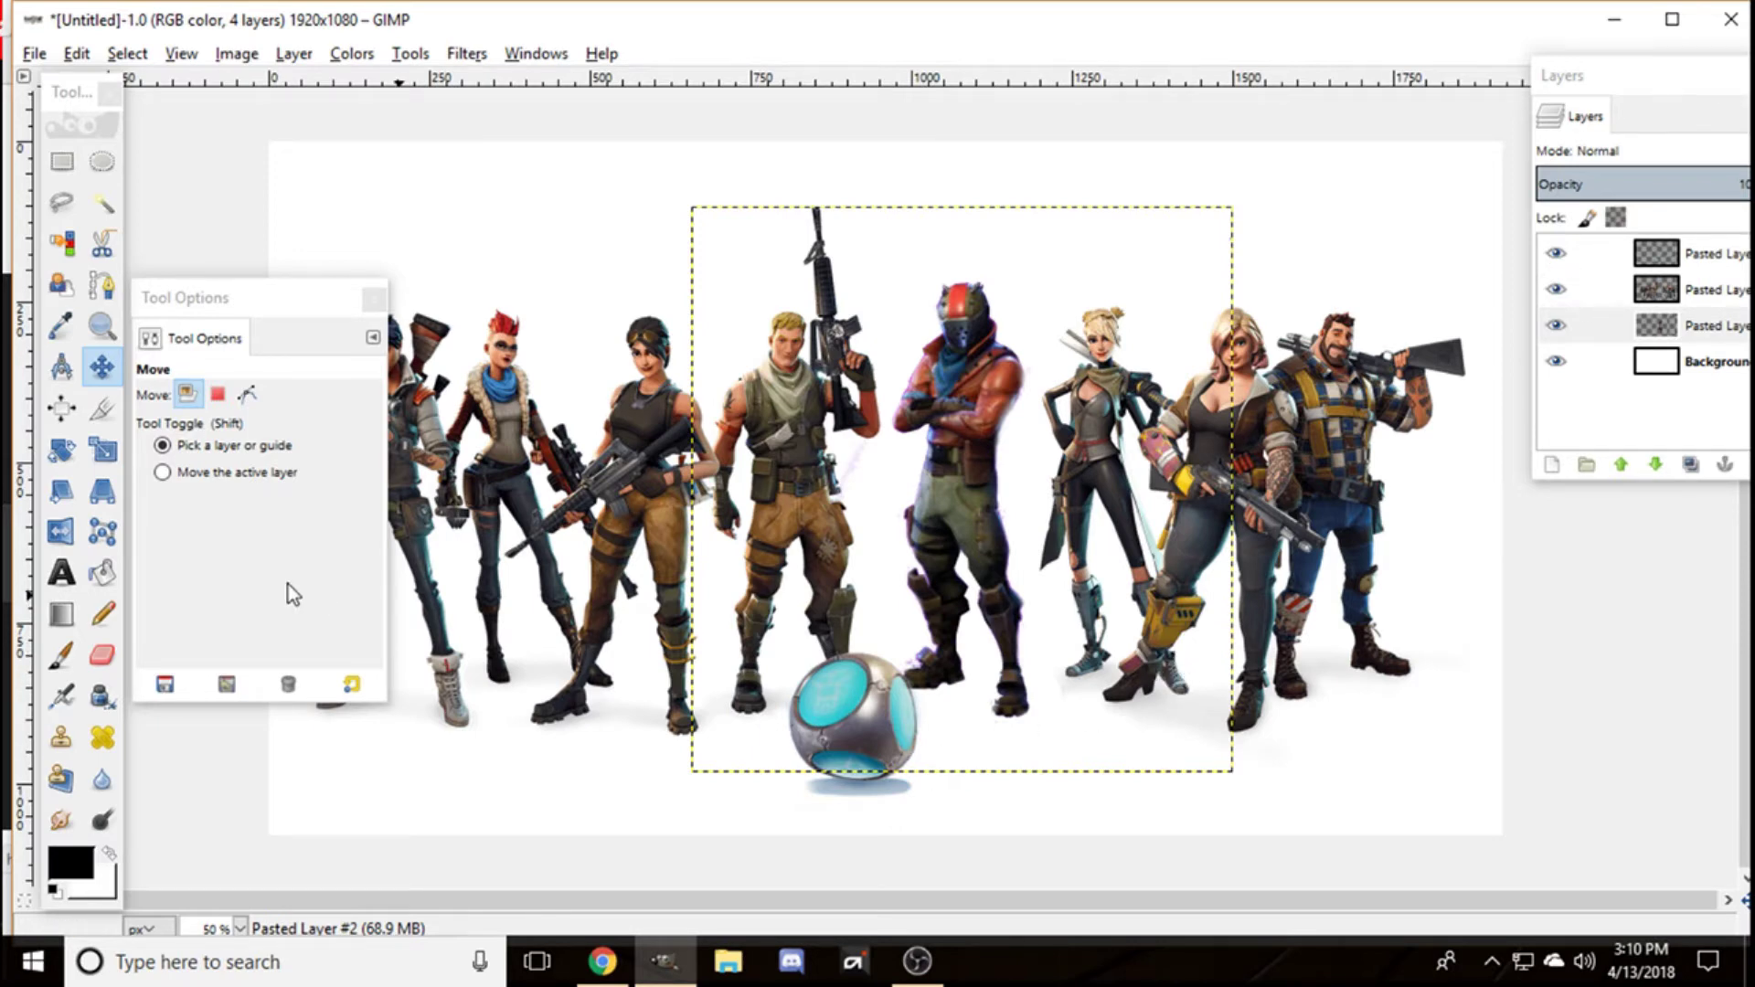
pyautogui.click(102, 655)
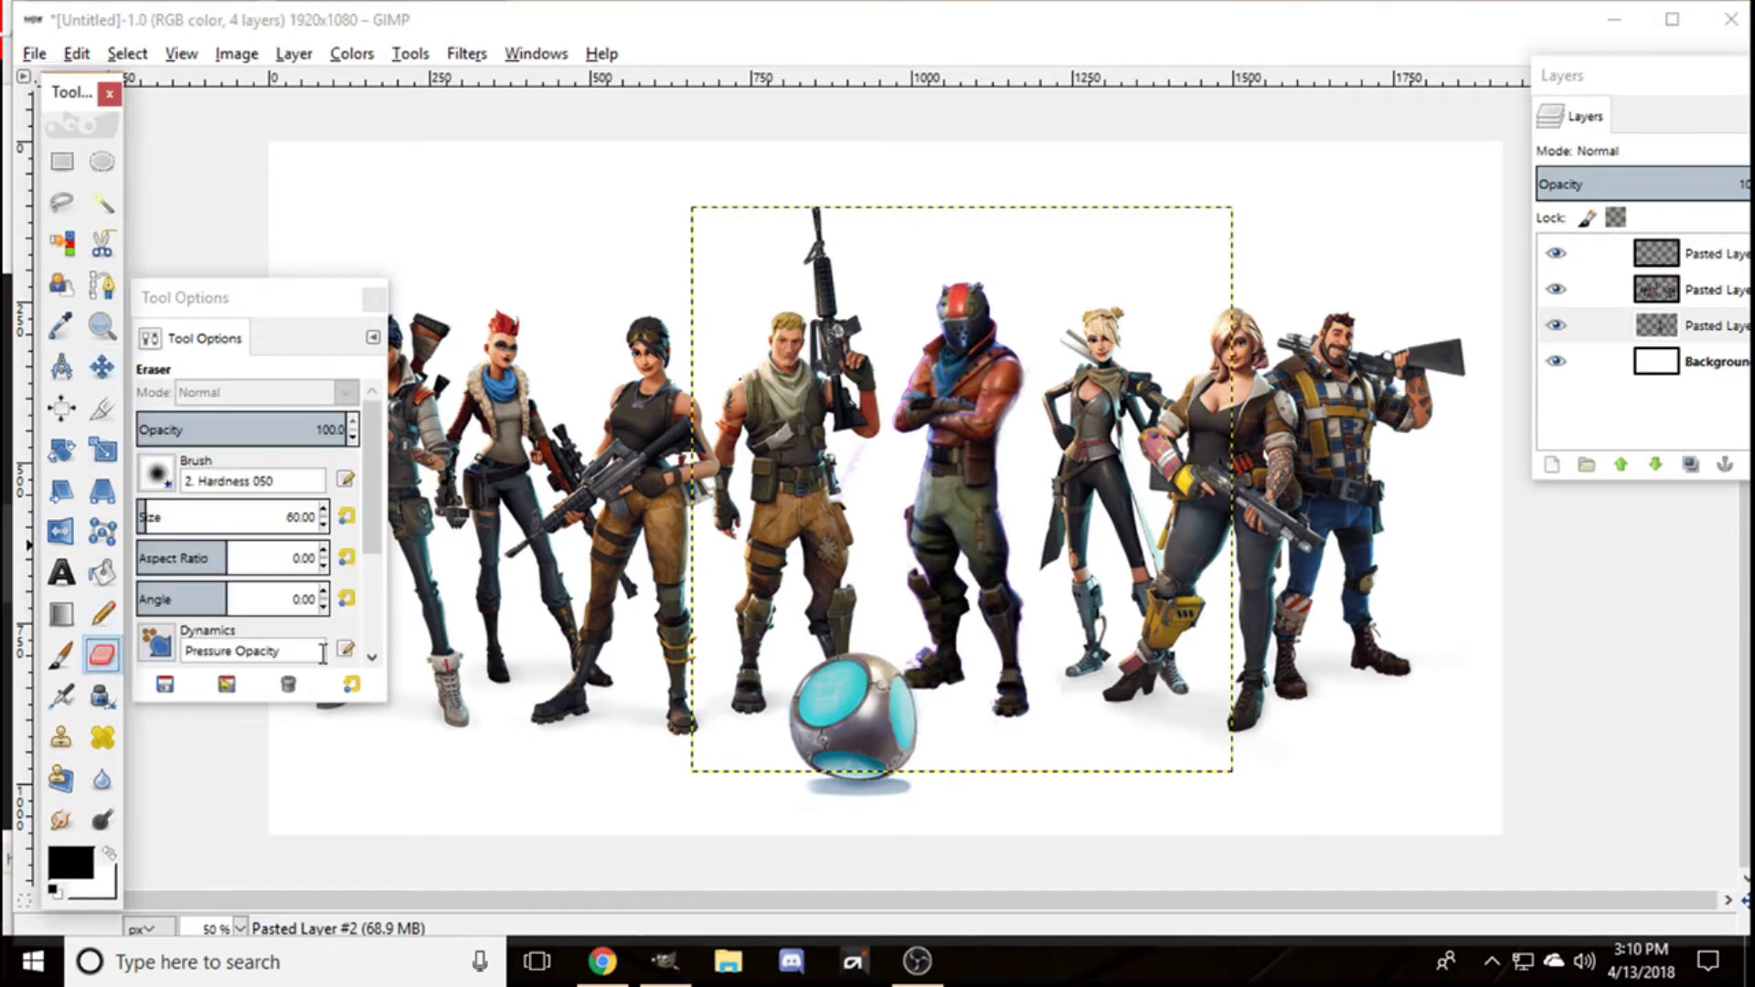
pyautogui.click(910, 655)
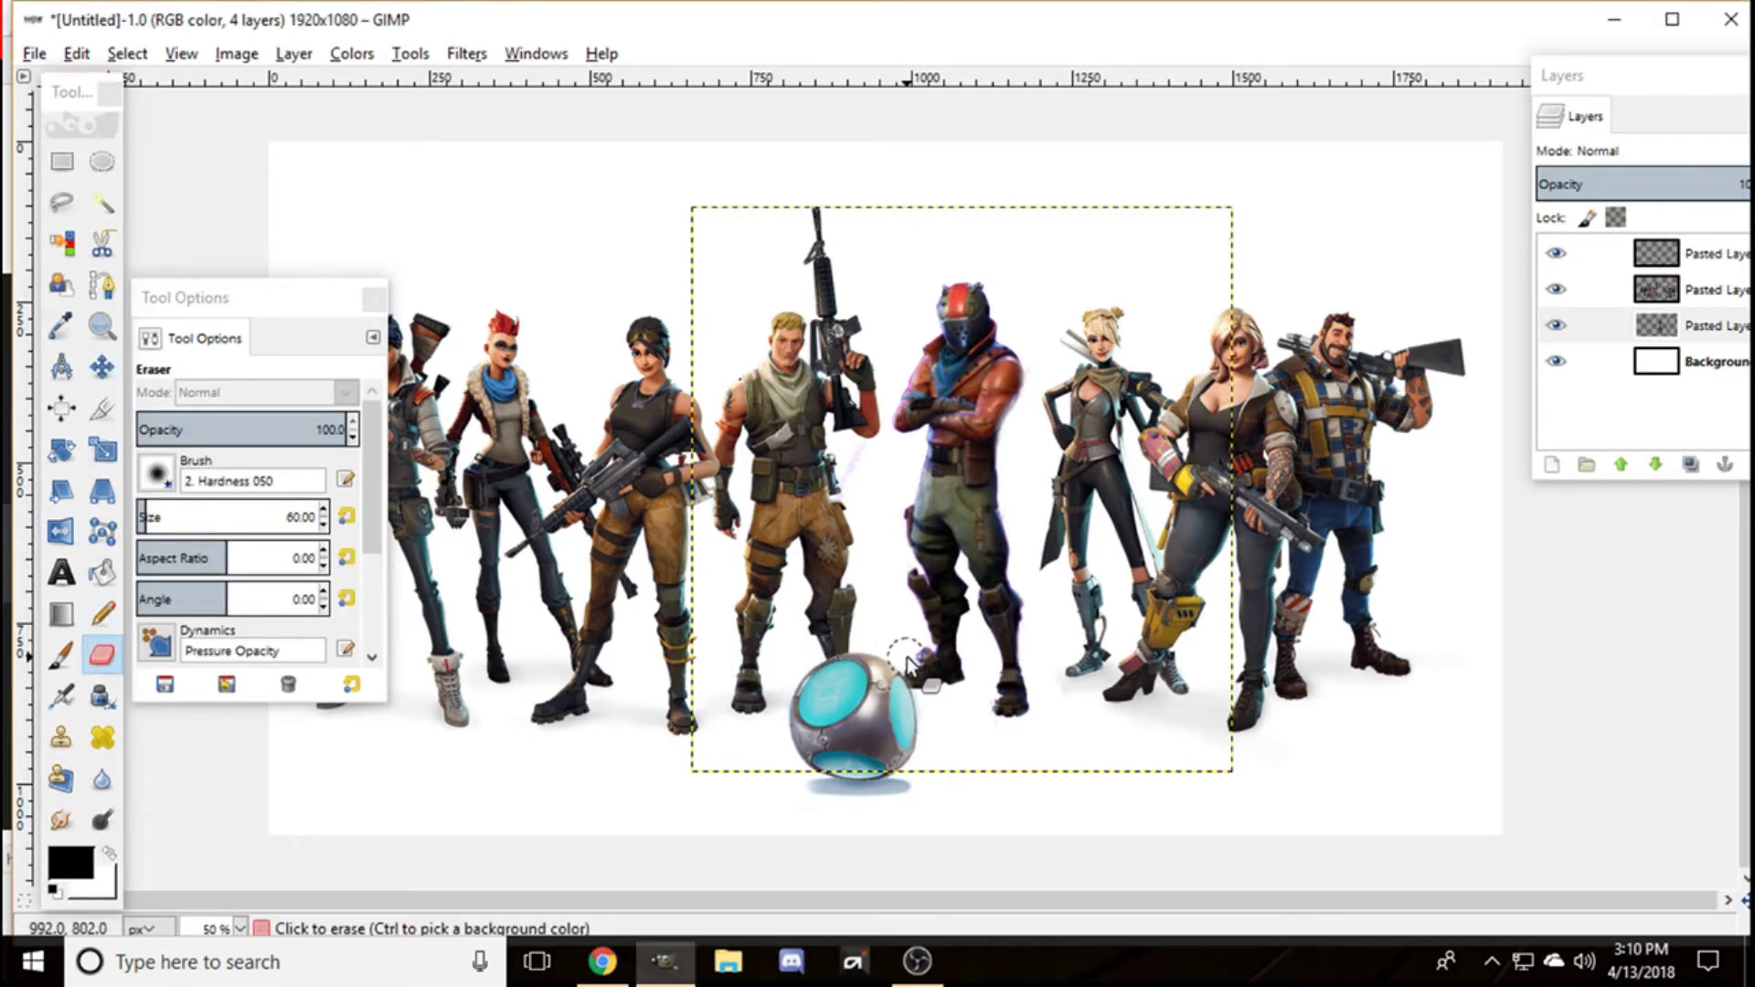
# Step: Duplicate the Rust Lord layer twice, placing one copy behind the red-haired woman and the other behind the blonde woman with the yellow kneepad
pyautogui.click(1628, 326)
pyautogui.rightClick(1627, 326)
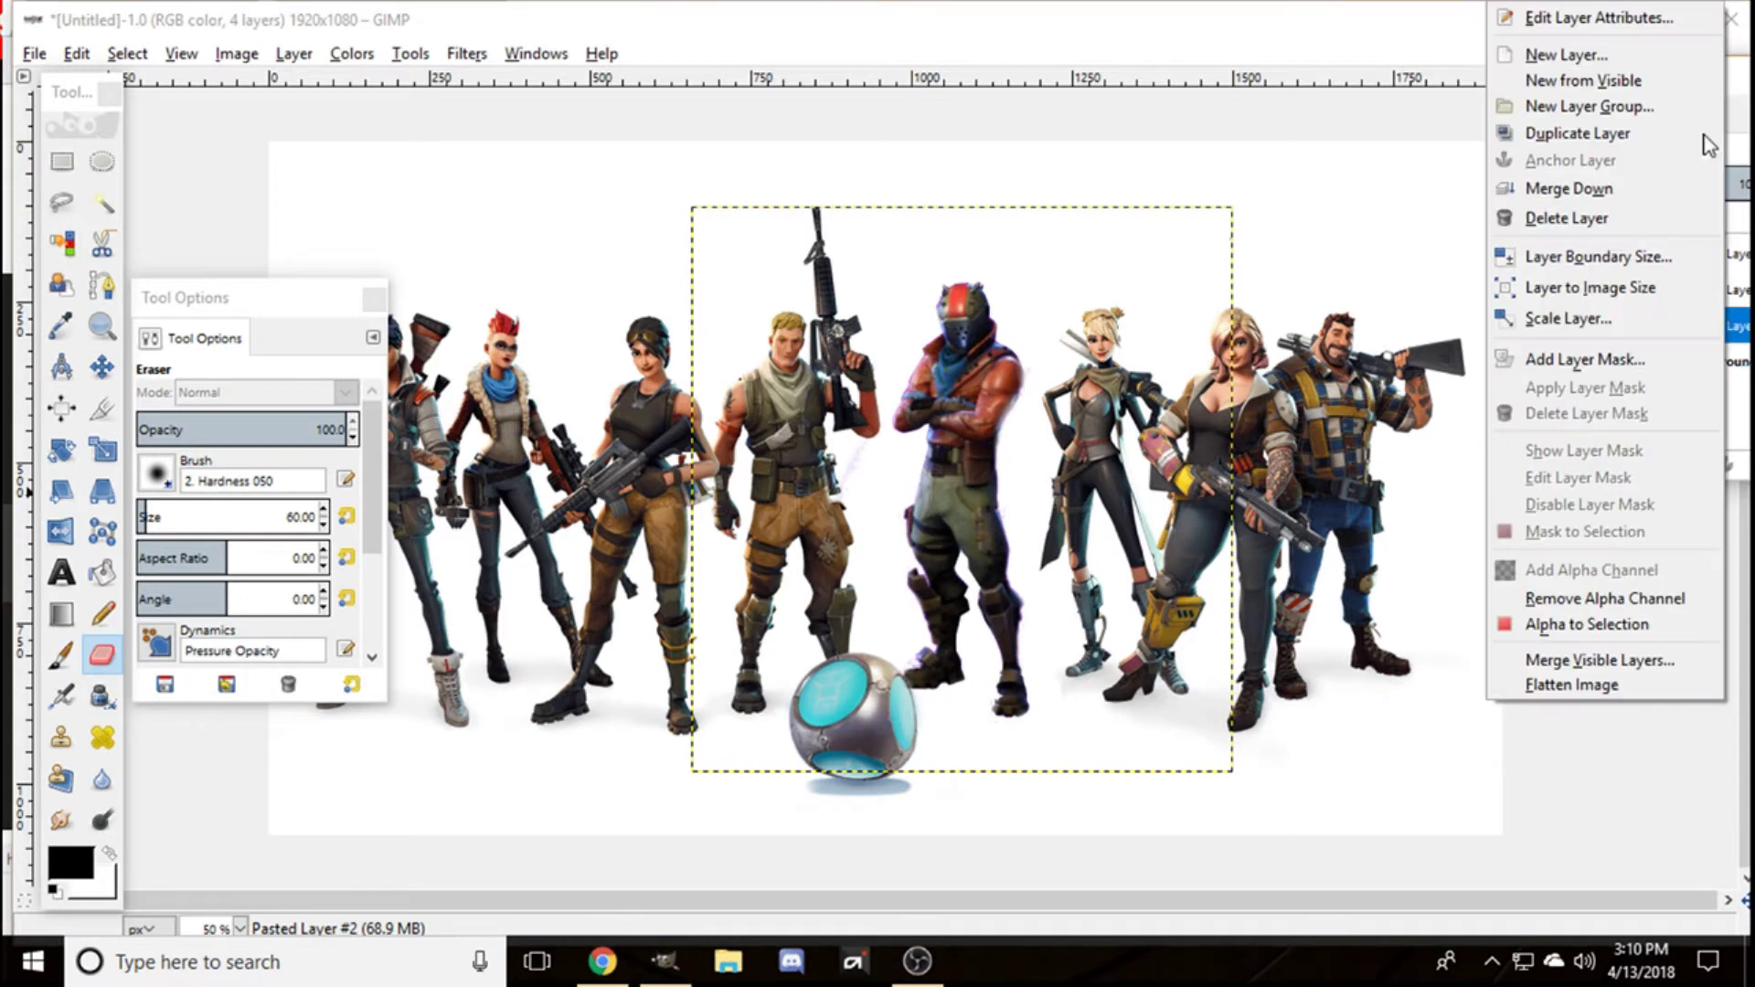
pyautogui.click(1604, 133)
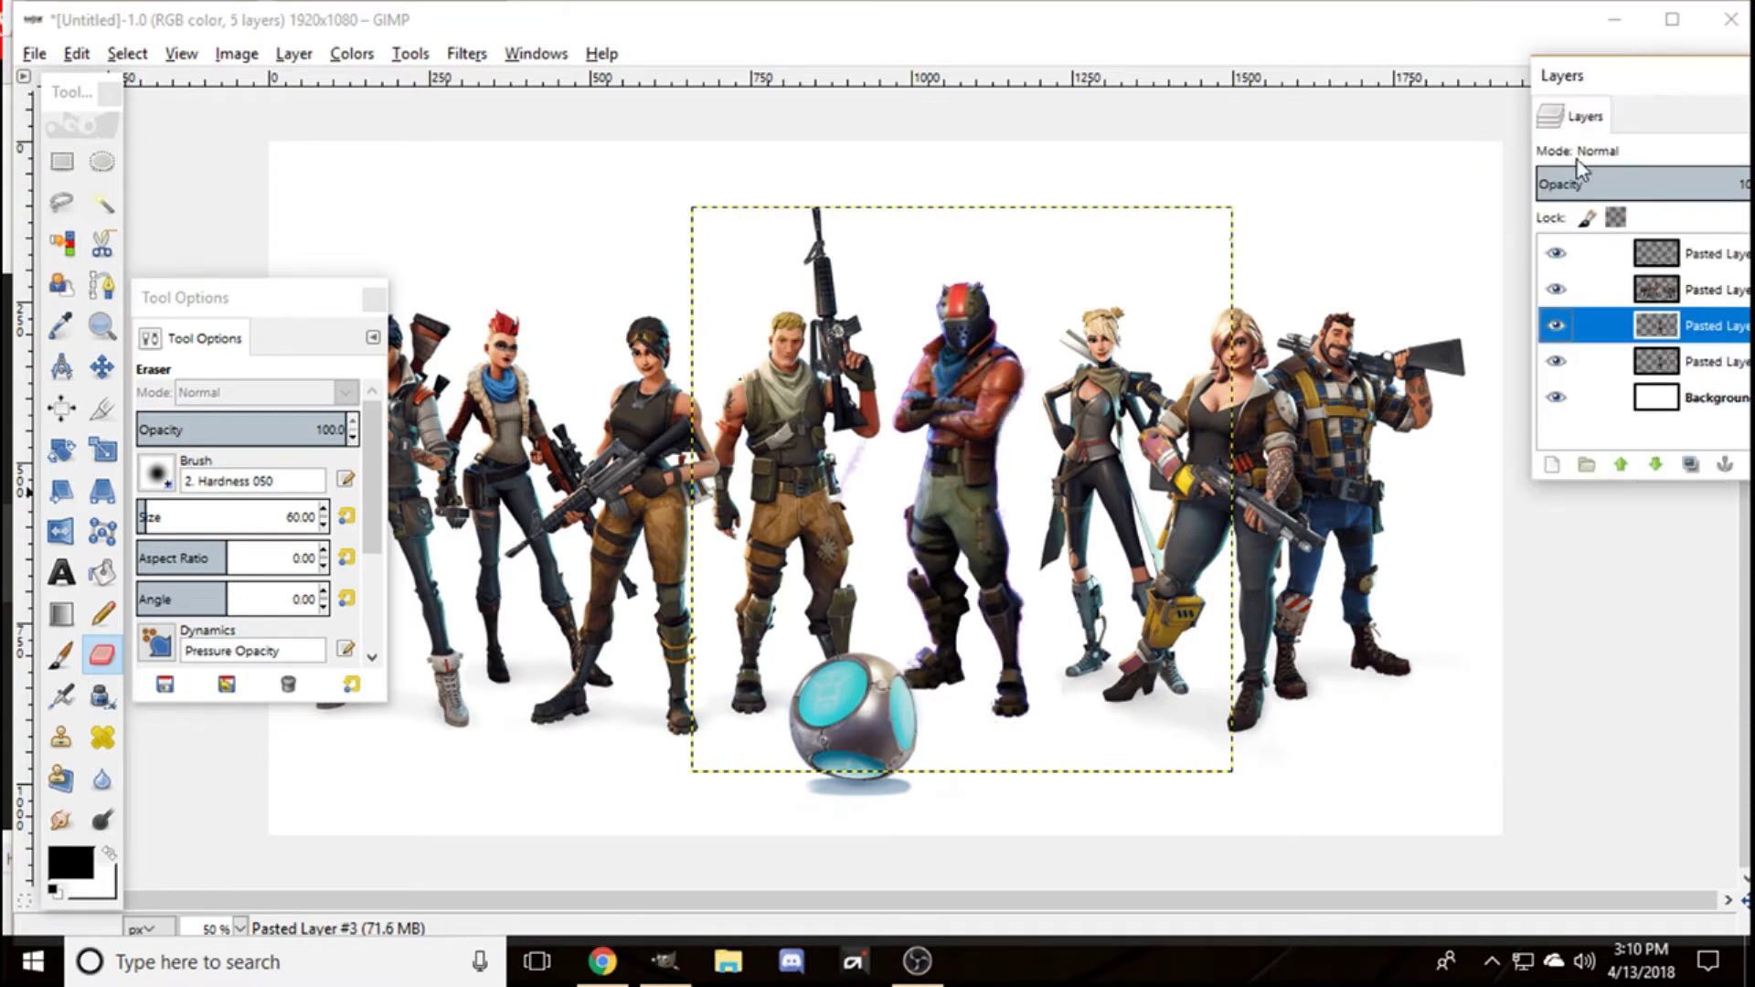
pyautogui.click(101, 367)
pyautogui.moveTo(961, 438); pyautogui.dragTo(476, 420)
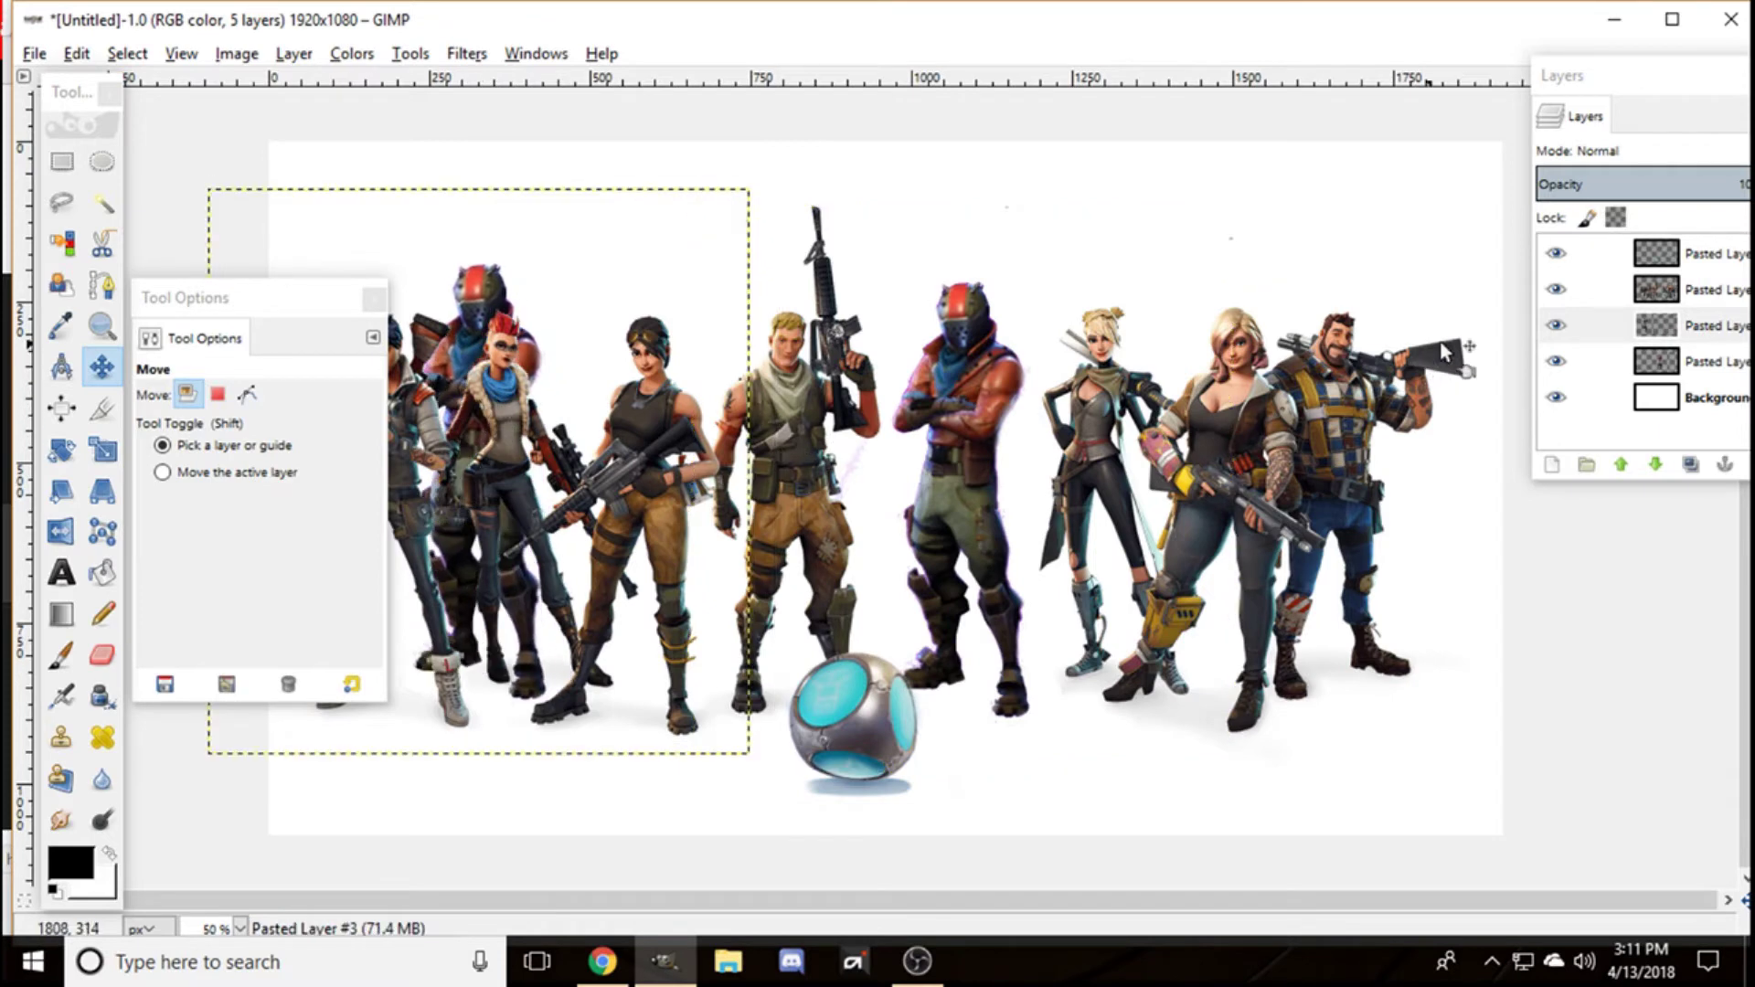
pyautogui.rightClick(1709, 320)
pyautogui.click(1643, 137)
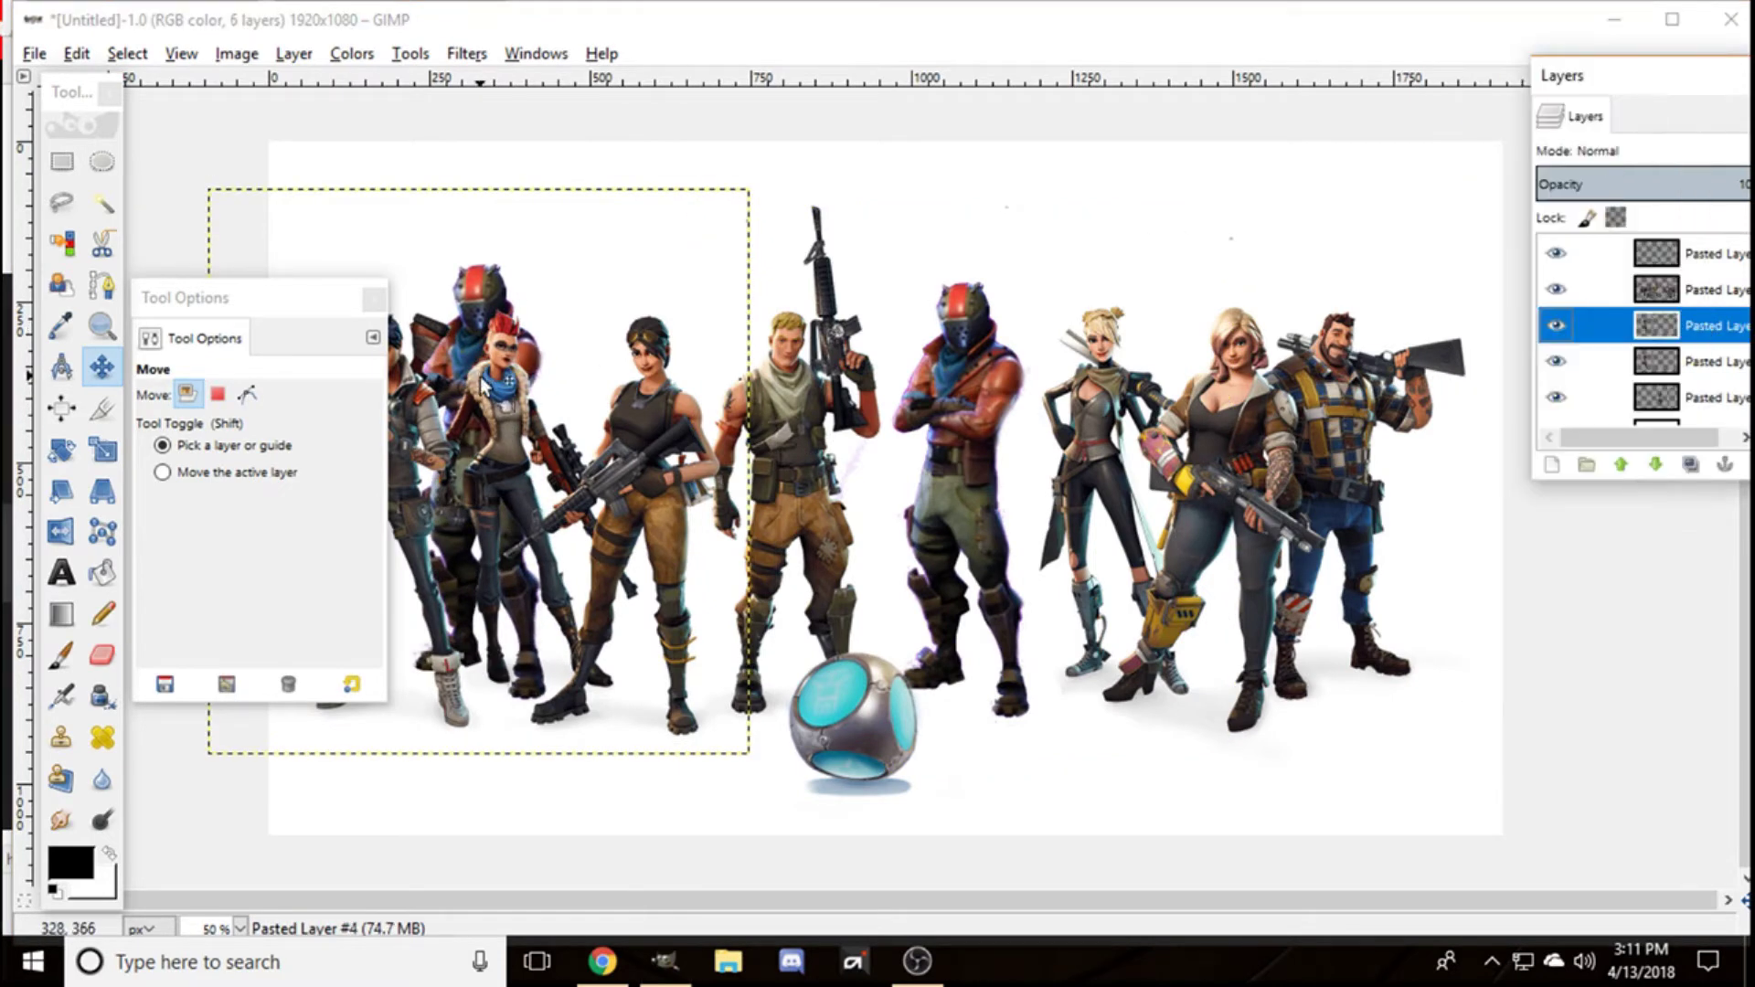
pyautogui.moveTo(463, 339); pyautogui.dragTo(1196, 299)
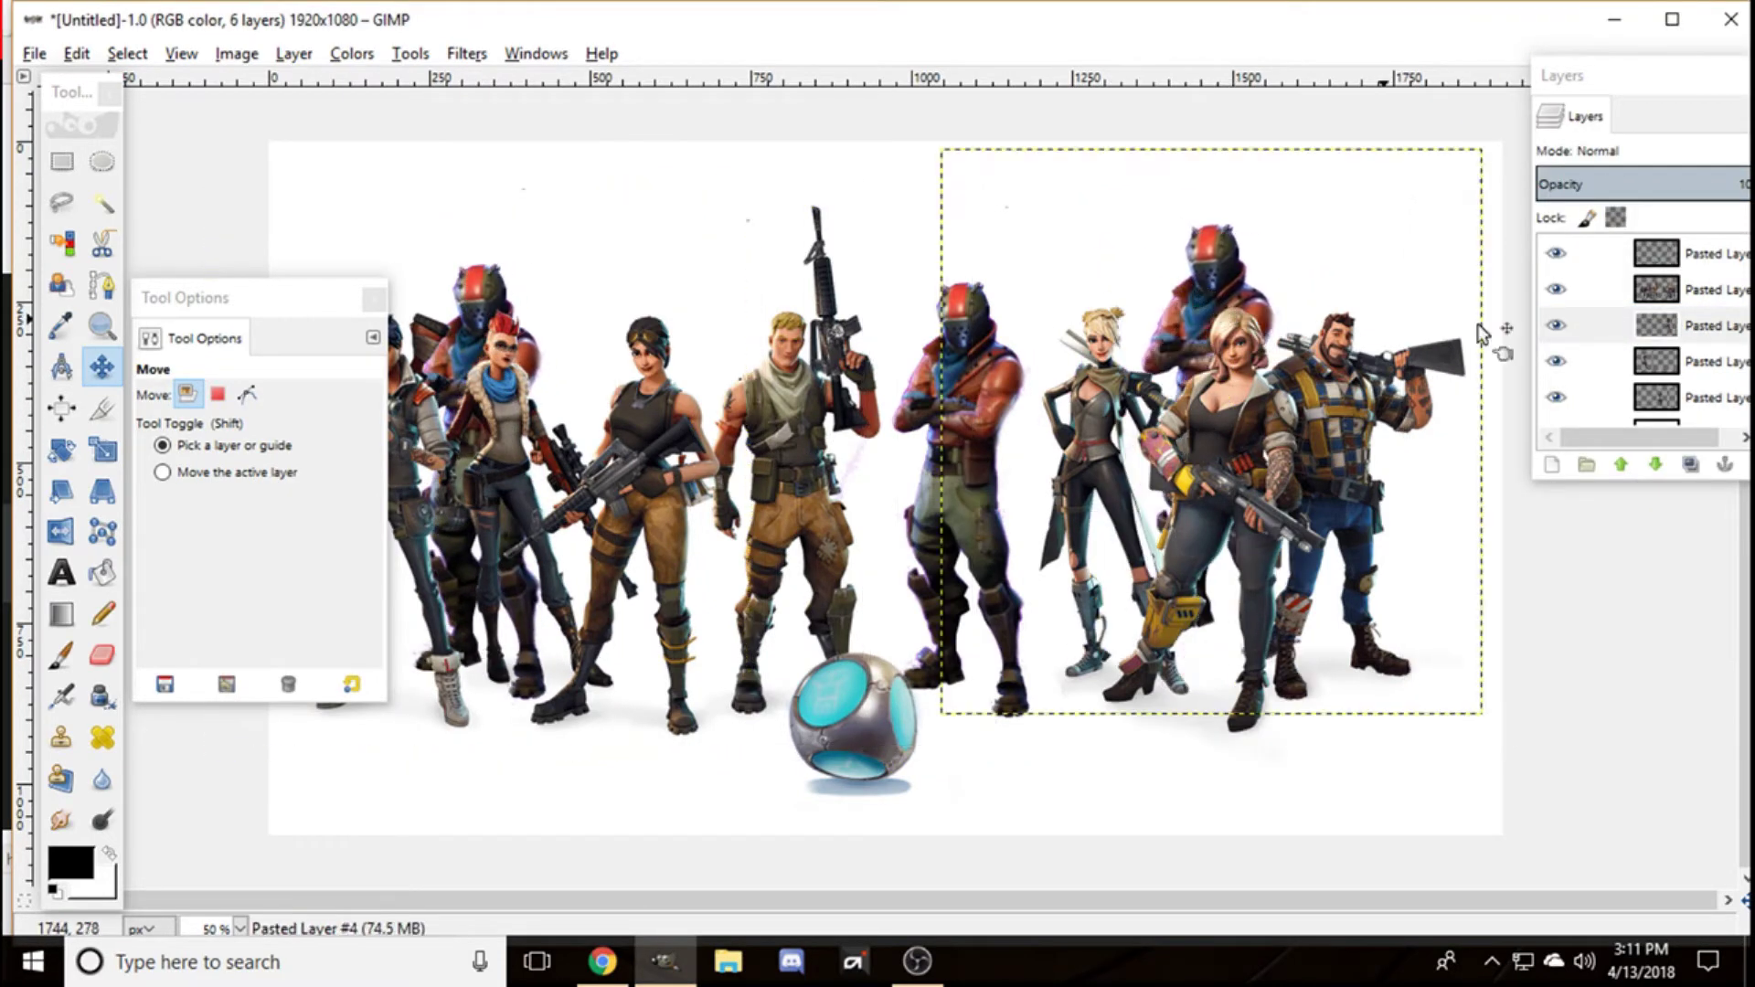
# Step: Duplicate Rust Lord twice more, placing one copy behind the blond soldier and the other in front of the original
pyautogui.rightClick(1721, 326)
pyautogui.click(1657, 139)
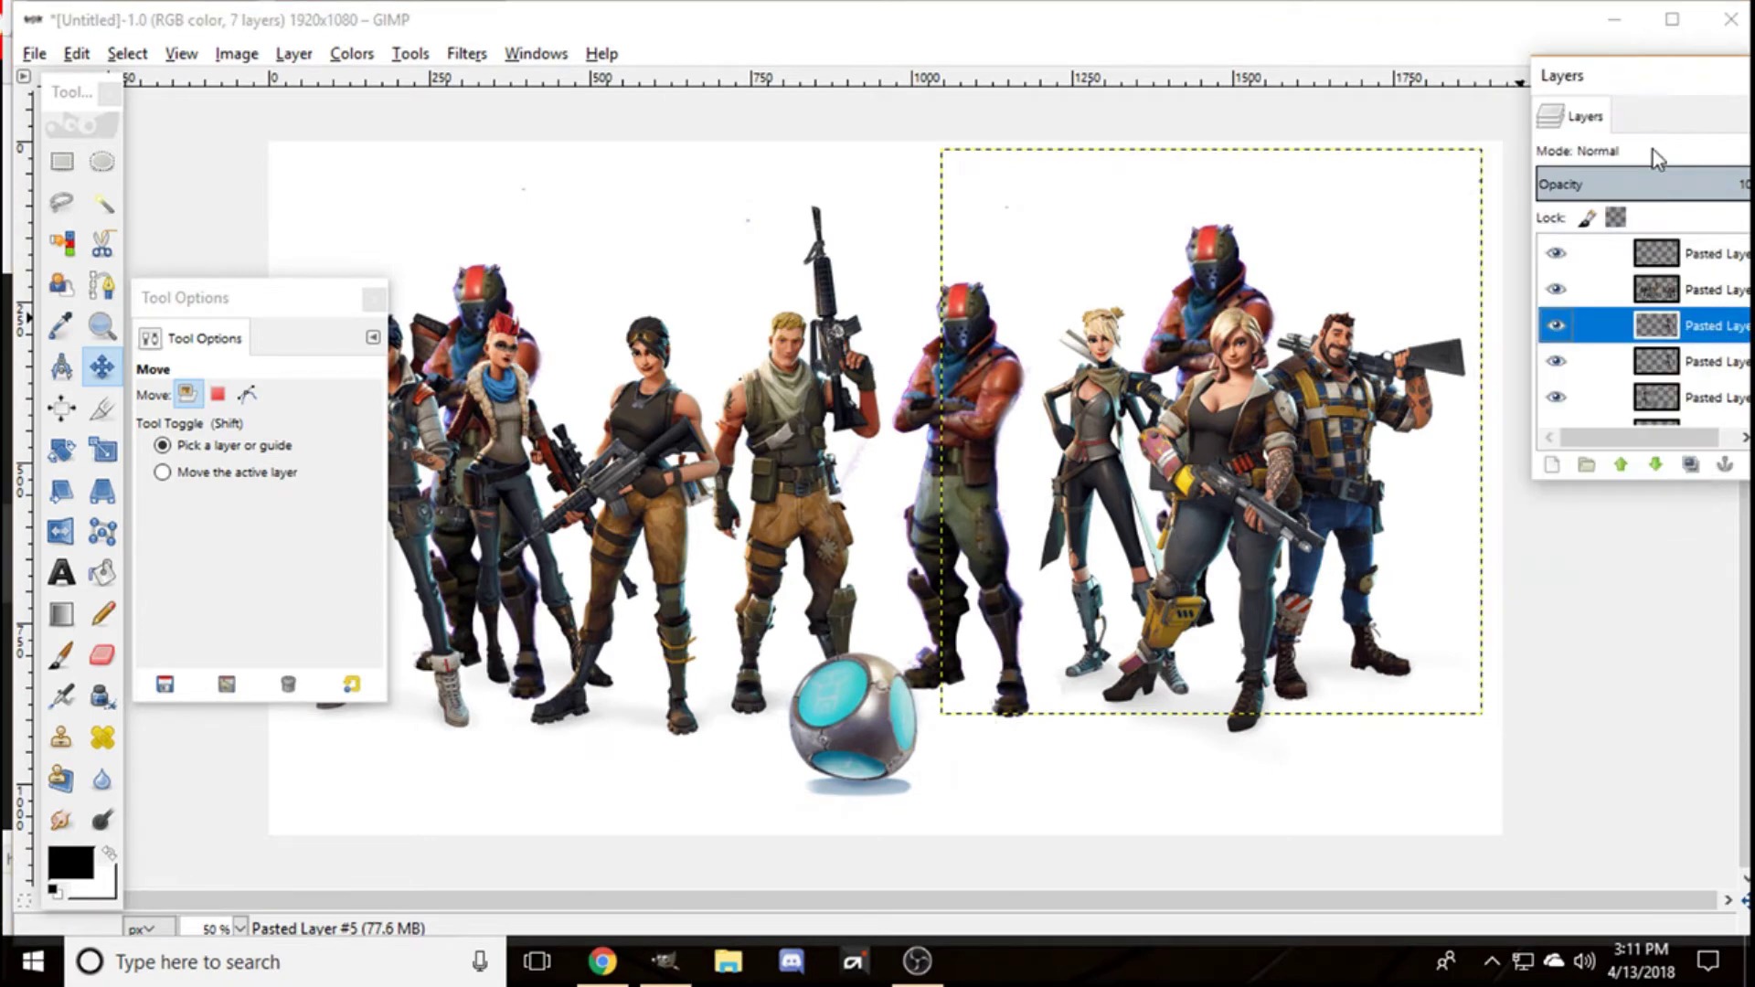
pyautogui.moveTo(1205, 329); pyautogui.dragTo(727, 355)
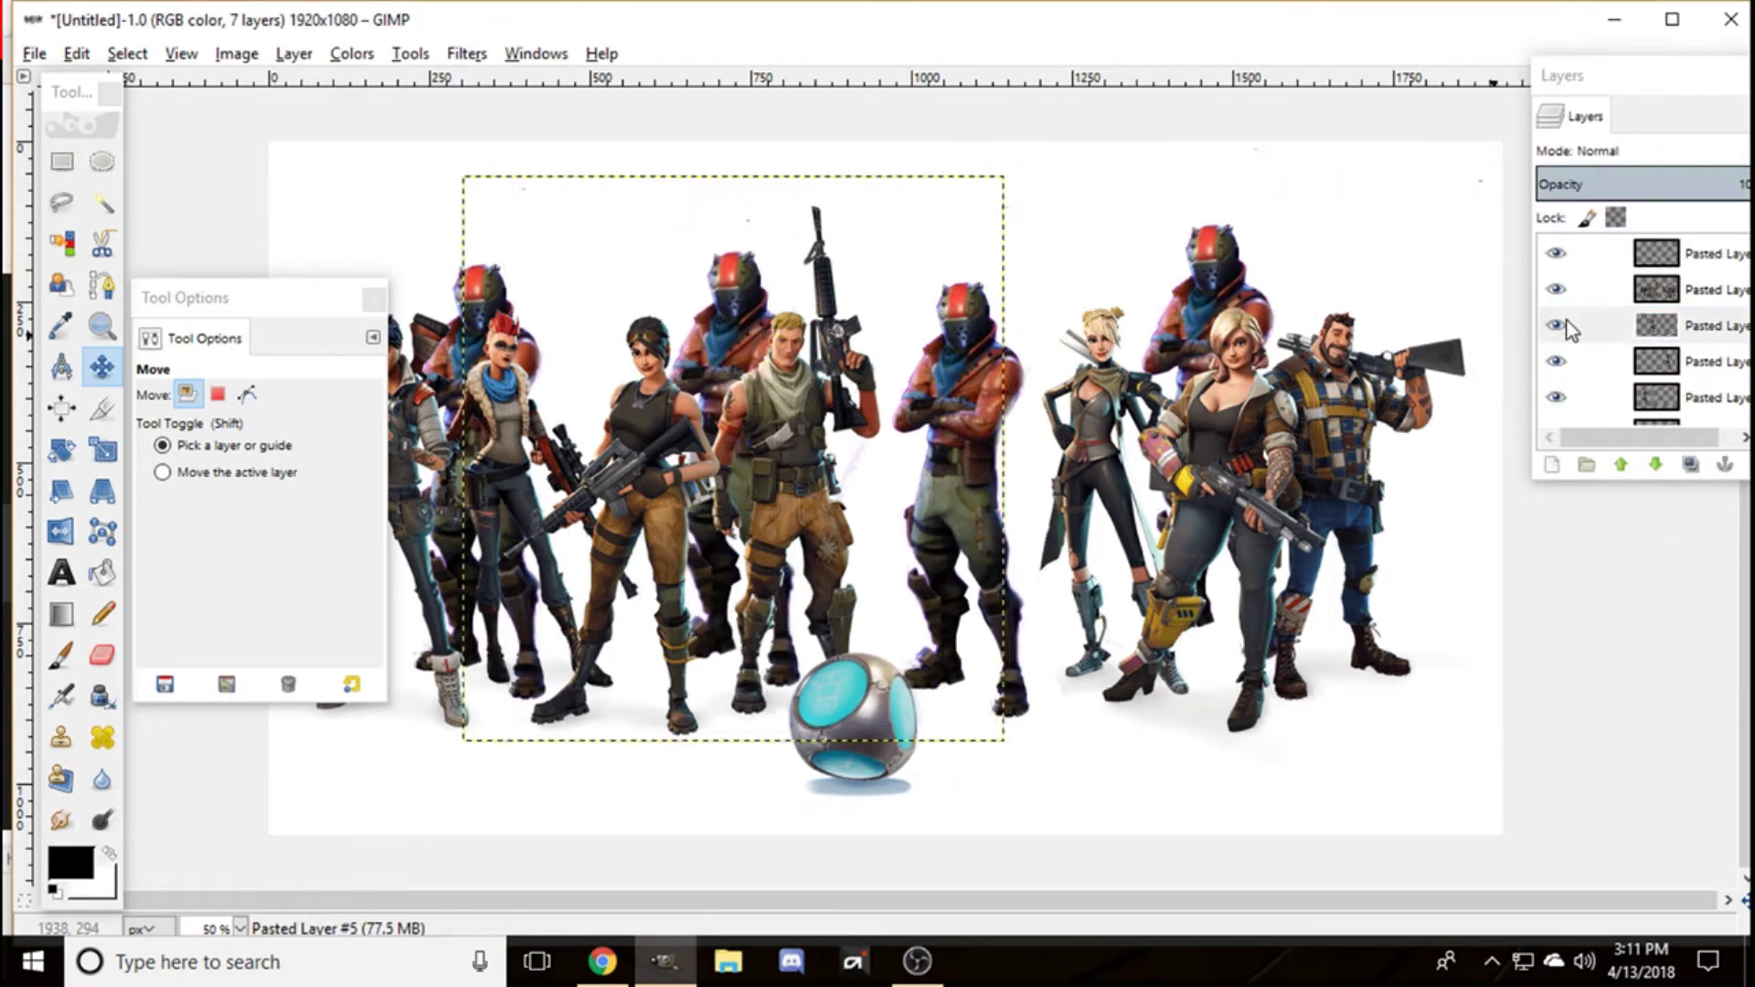
pyautogui.rightClick(1732, 338)
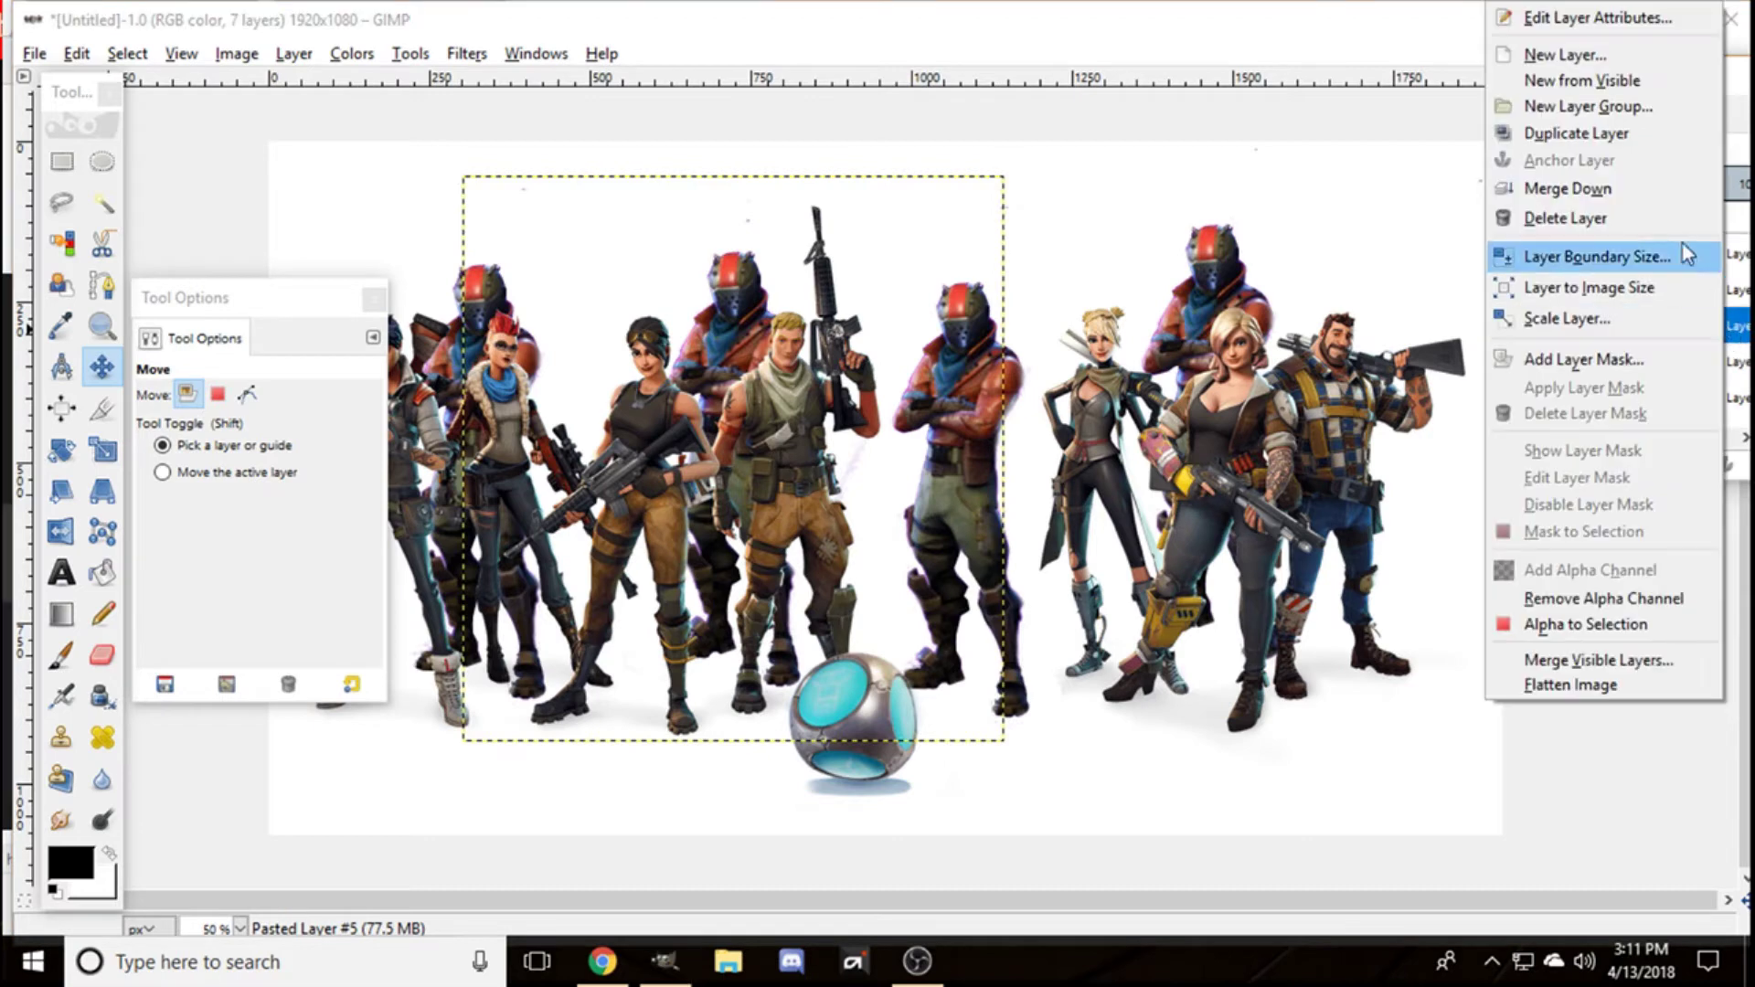
pyautogui.click(1657, 137)
pyautogui.moveTo(725, 352); pyautogui.dragTo(1026, 493)
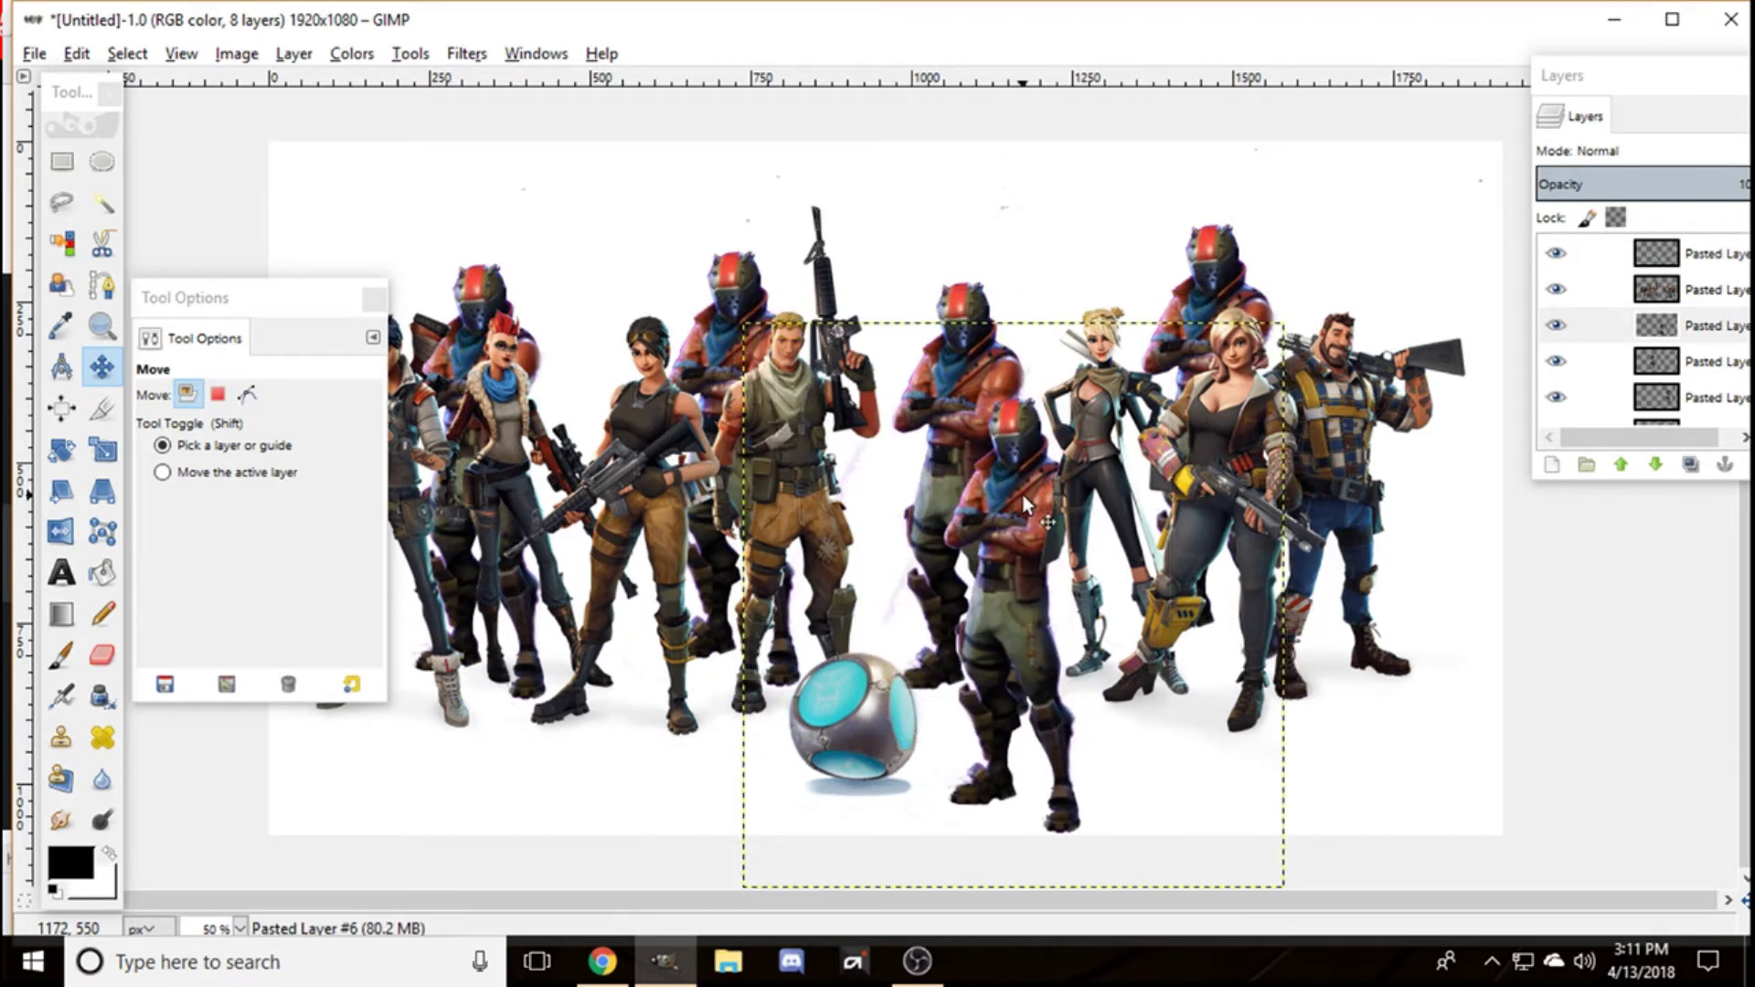
# Step: Undo all the Rust Lord duplications and moves, and switch to the Eraser
pyautogui.hotkey('ctrl', 'z')
pyautogui.hotkey('ctrl', 'z')
pyautogui.hotkey('ctrl', 'z')
pyautogui.hotkey('ctrl', 'z')
pyautogui.hotkey('ctrl', 'z')
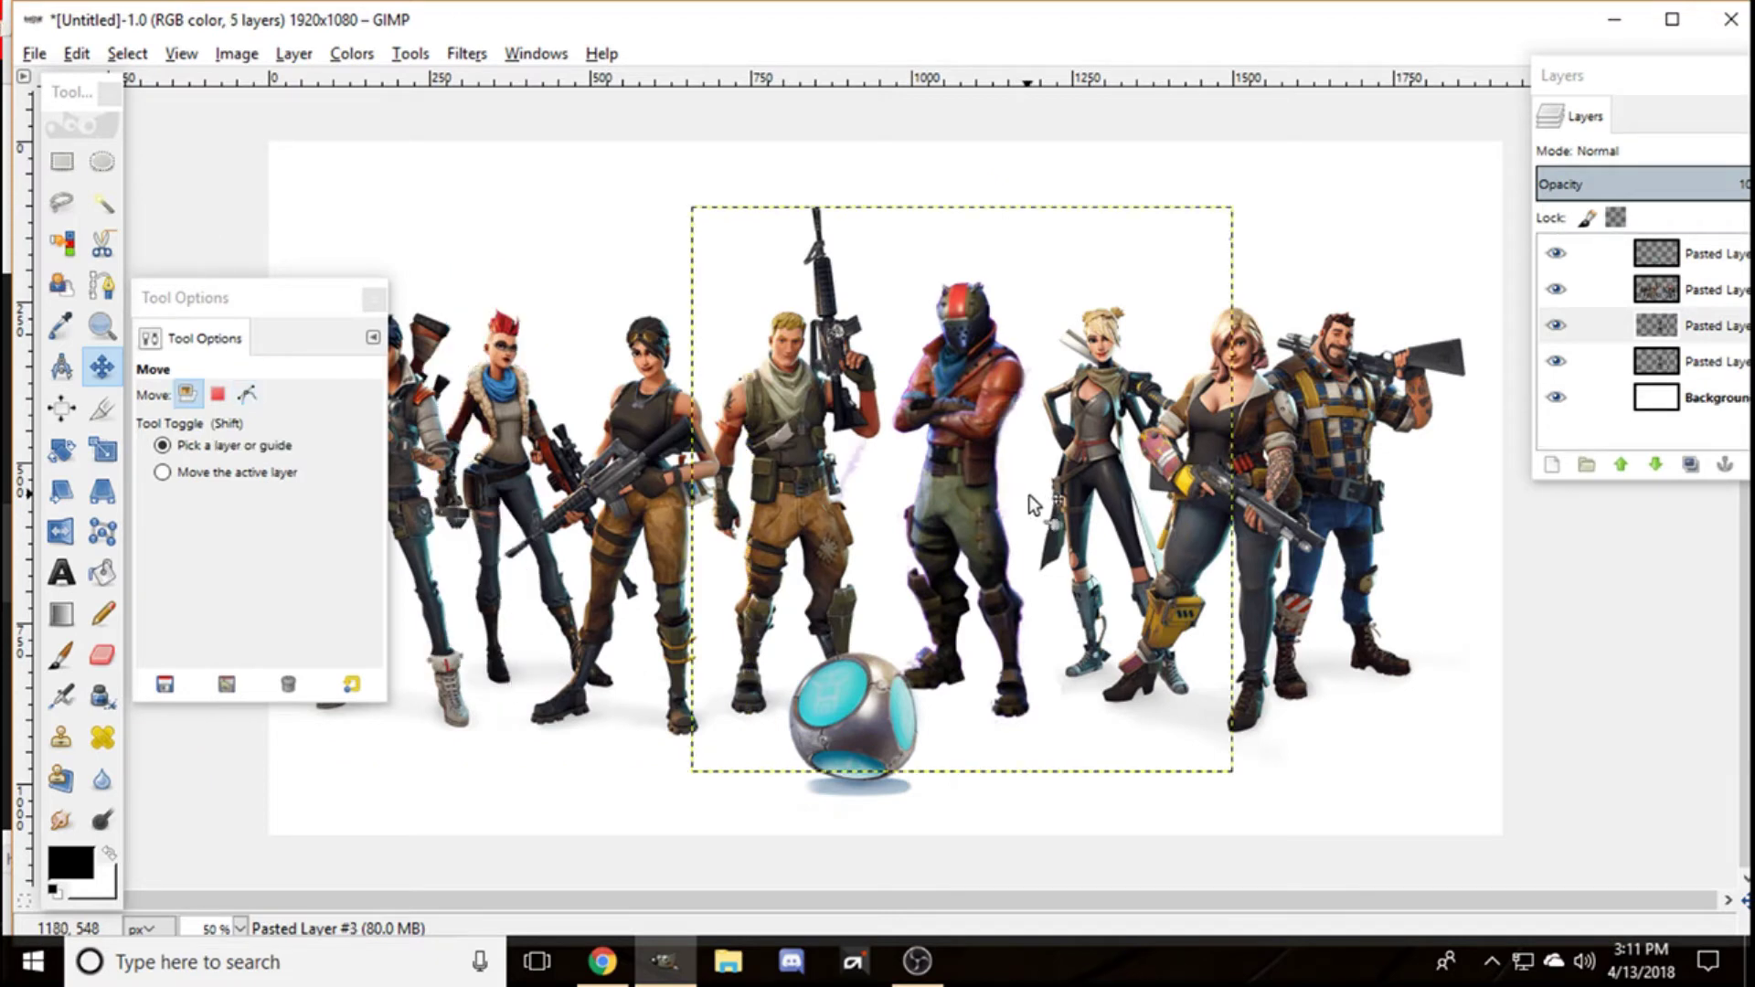
pyautogui.click(101, 654)
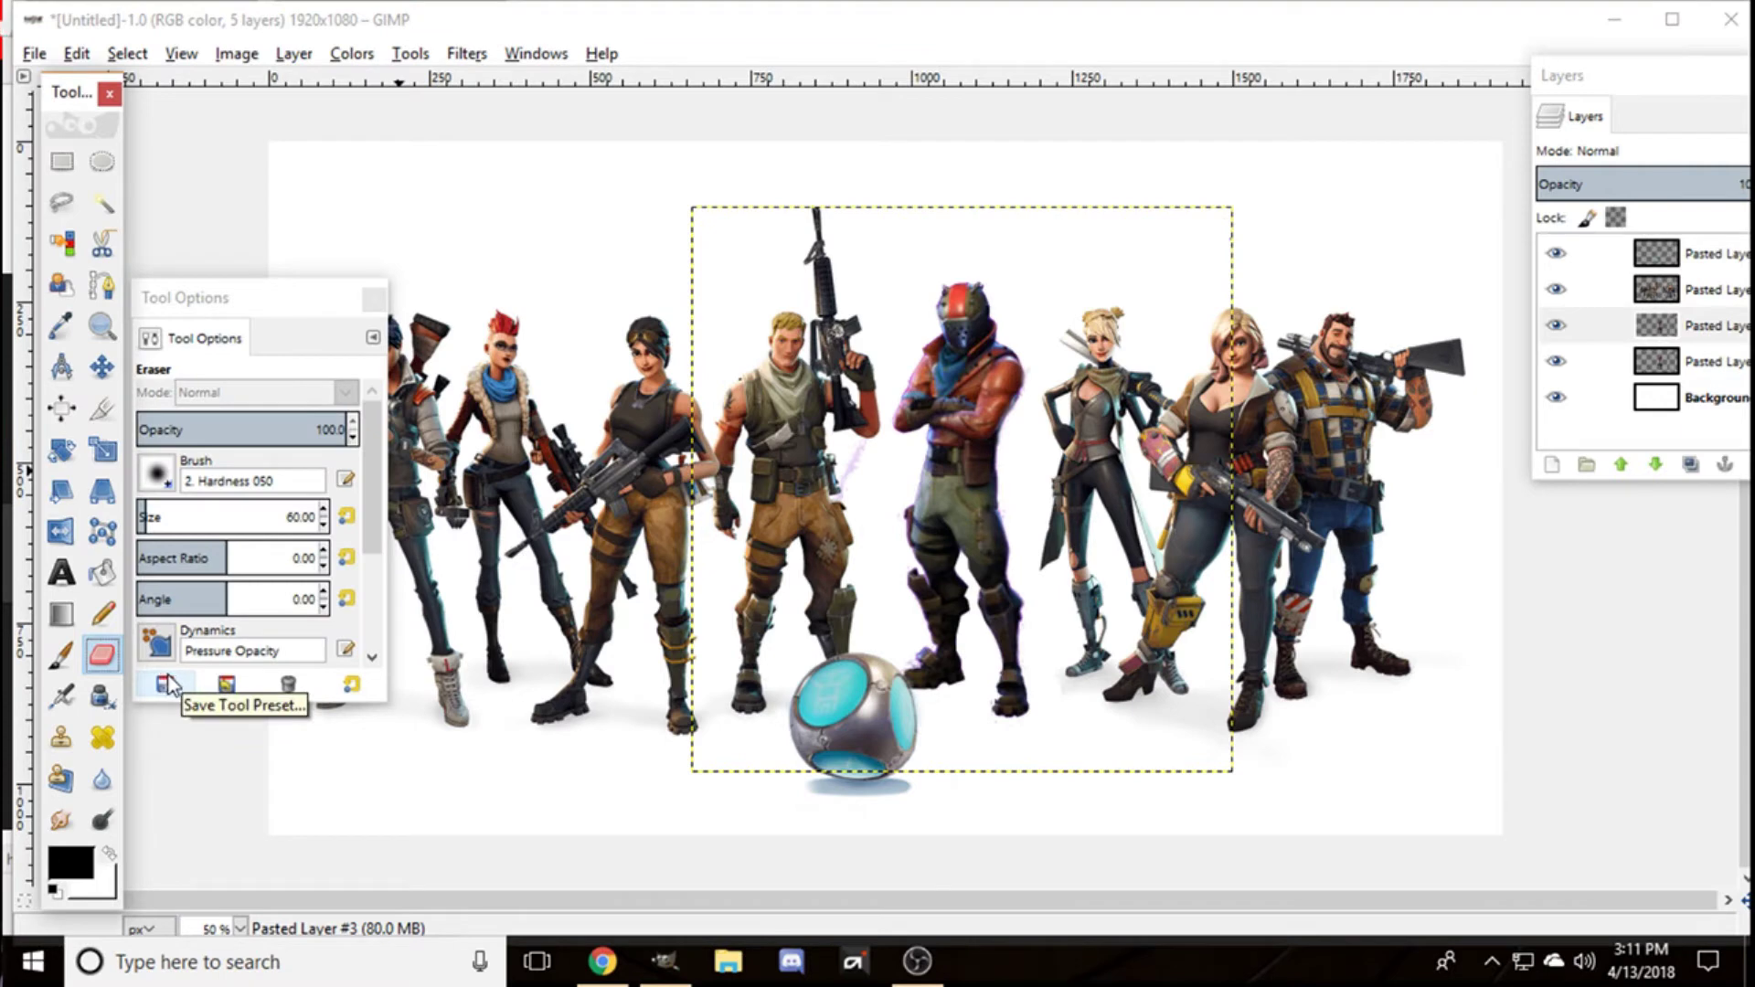
pyautogui.hotkey('ctrl', 'z')
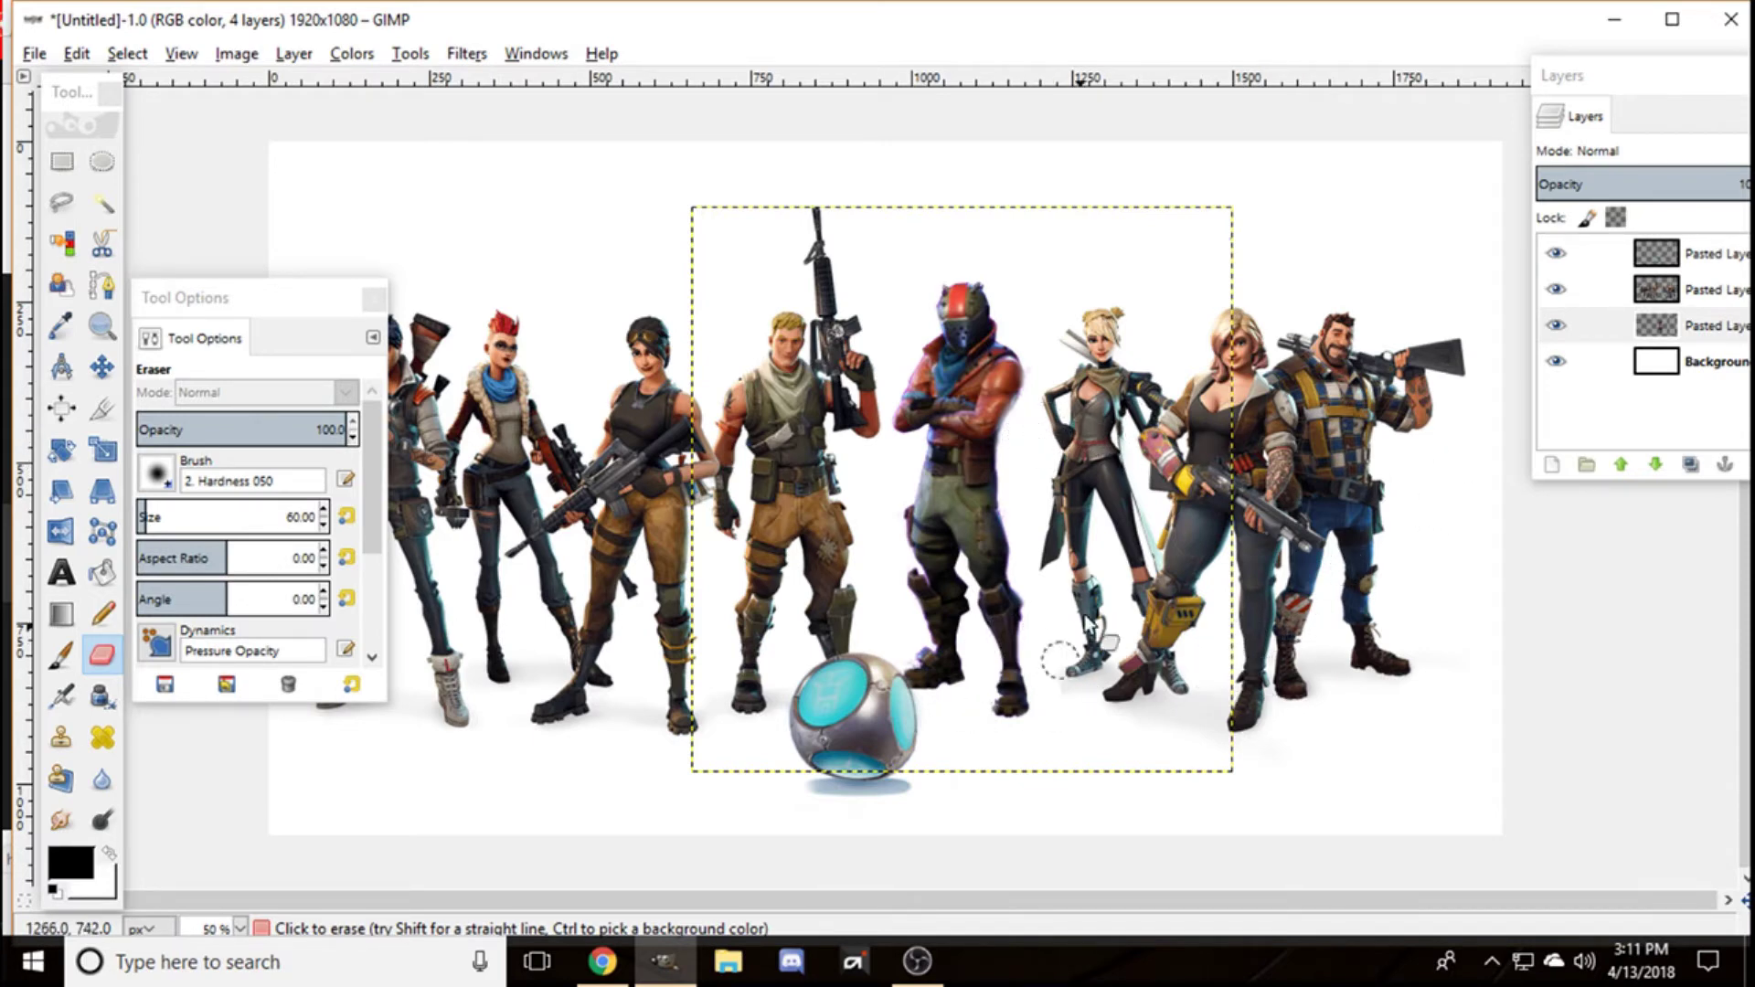
# Step: Duplicate the Rust Lord layer three times in place
pyautogui.rightClick(1705, 325)
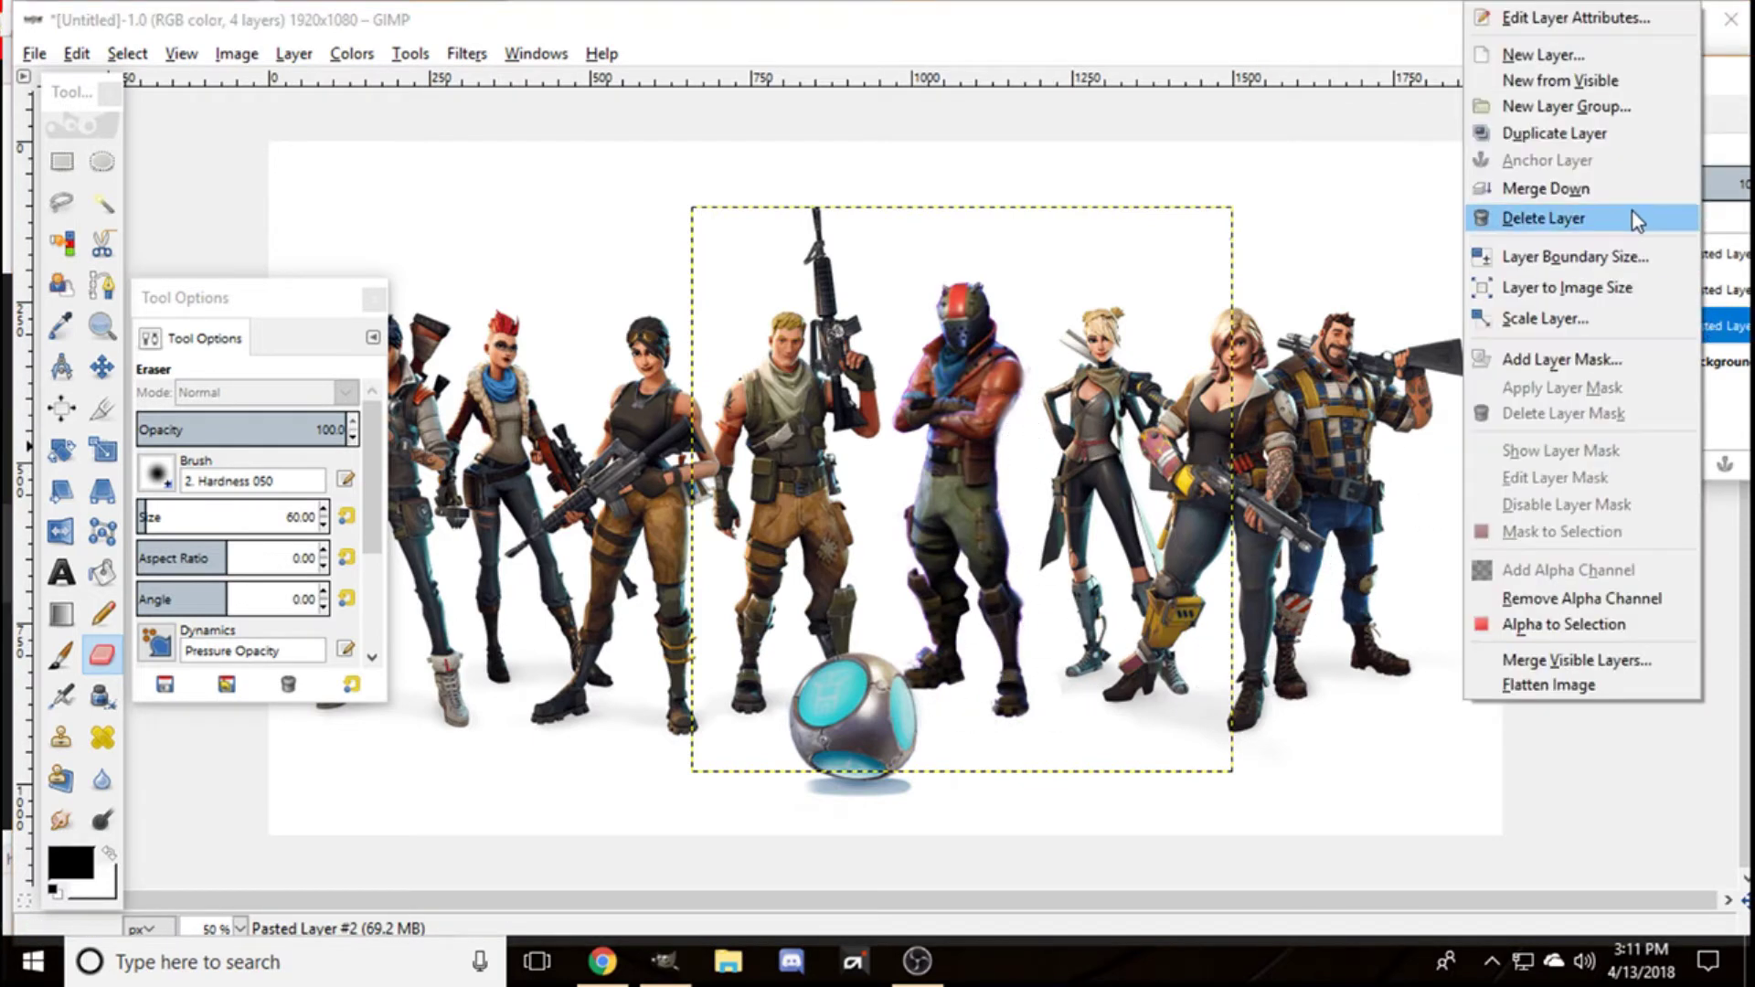
pyautogui.click(1621, 135)
pyautogui.rightClick(1684, 345)
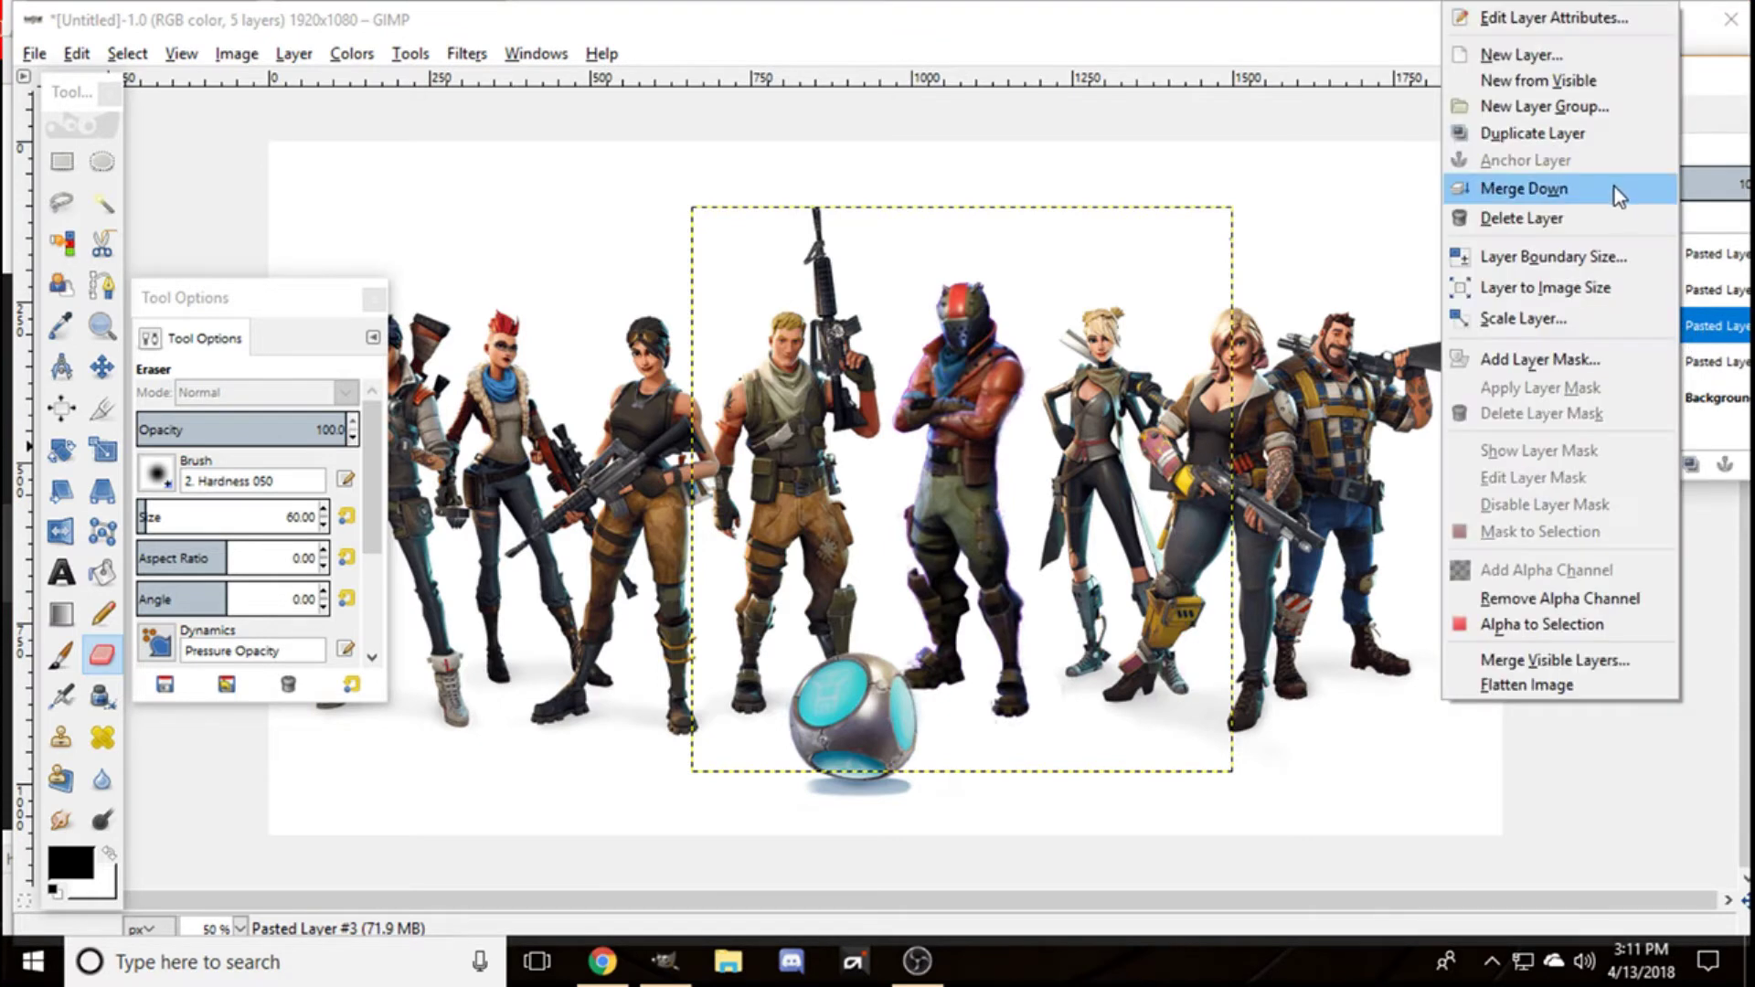
pyautogui.click(1621, 138)
pyautogui.rightClick(1698, 327)
pyautogui.click(1621, 136)
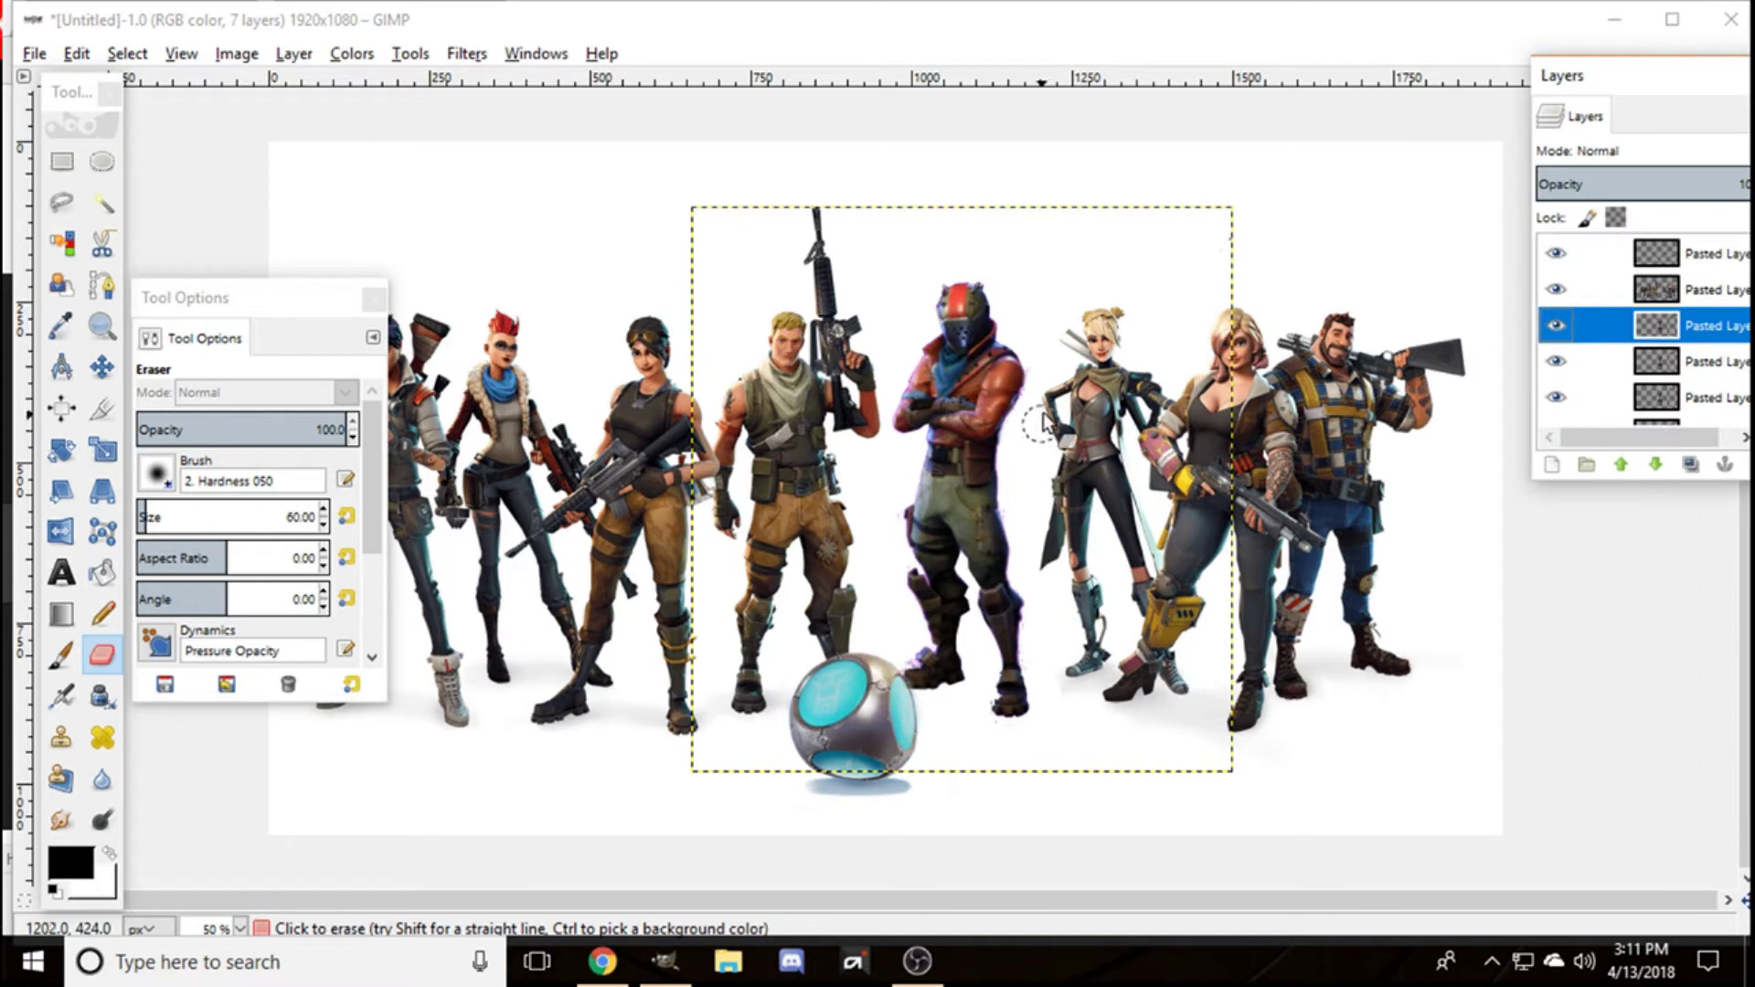
# Step: Undo the eraser stroke beside Rust Lord's shoulder and the three layer duplications
pyautogui.click(1037, 386)
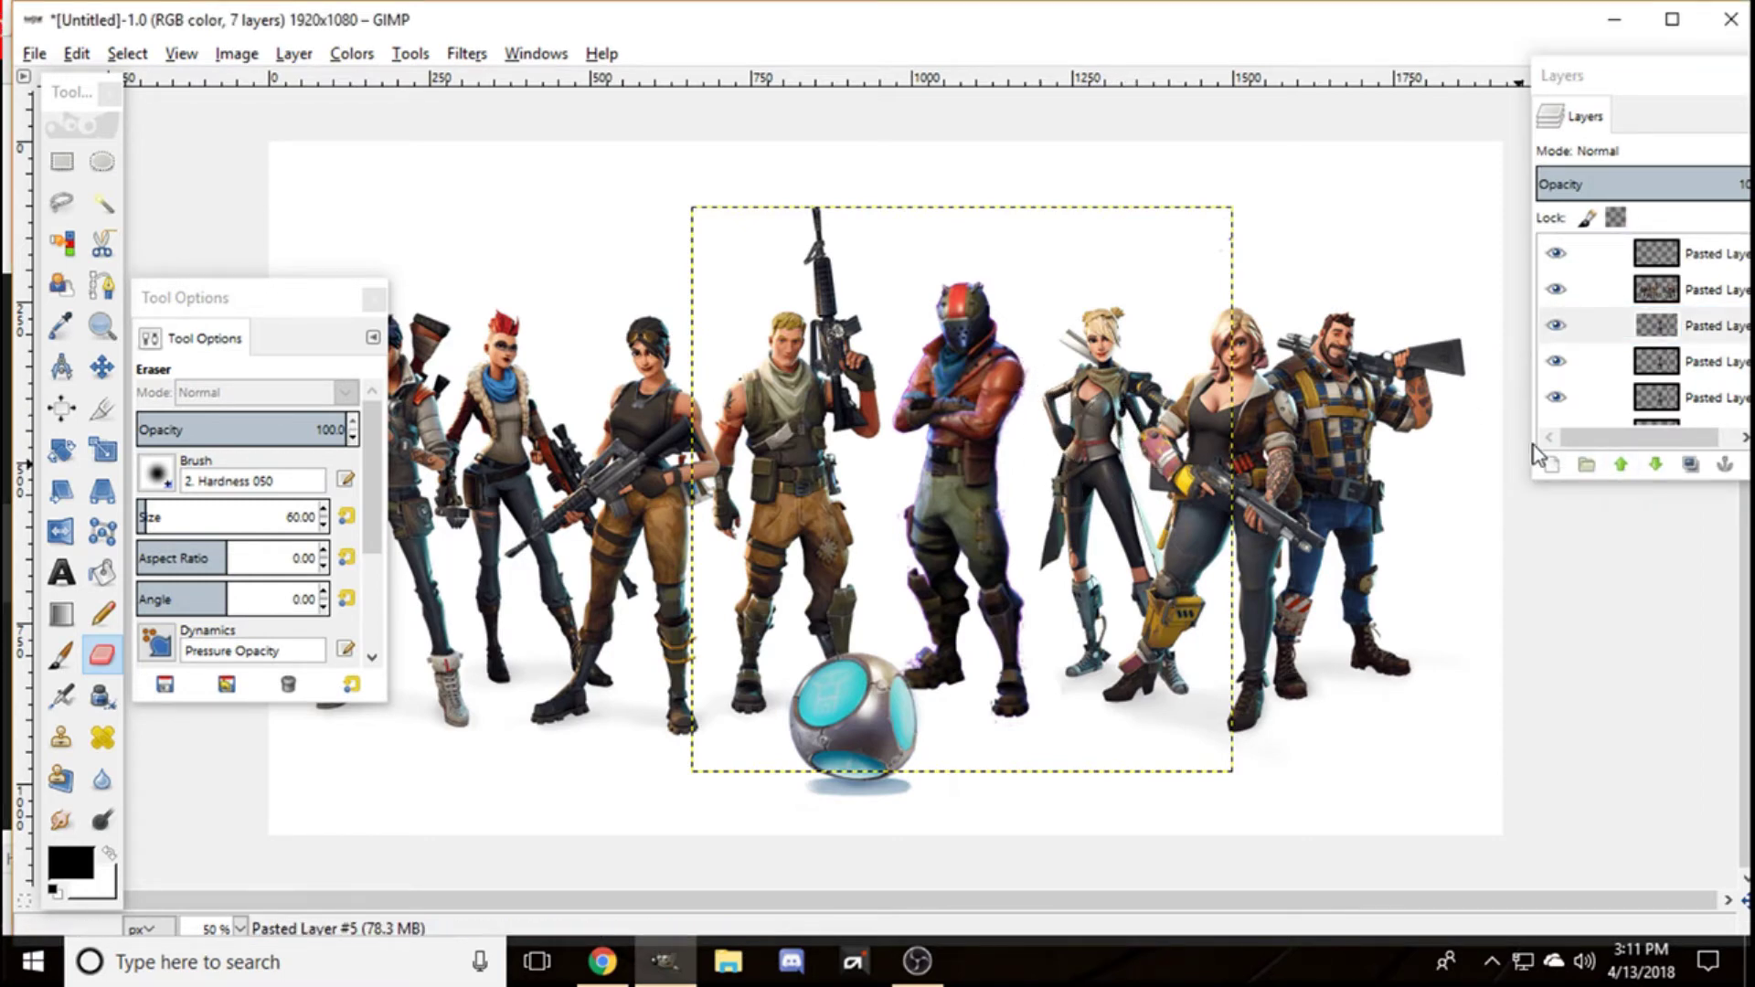
pyautogui.hotkey('ctrl', 'z')
pyautogui.hotkey('ctrl', 'z')
pyautogui.hotkey('ctrl', 'z')
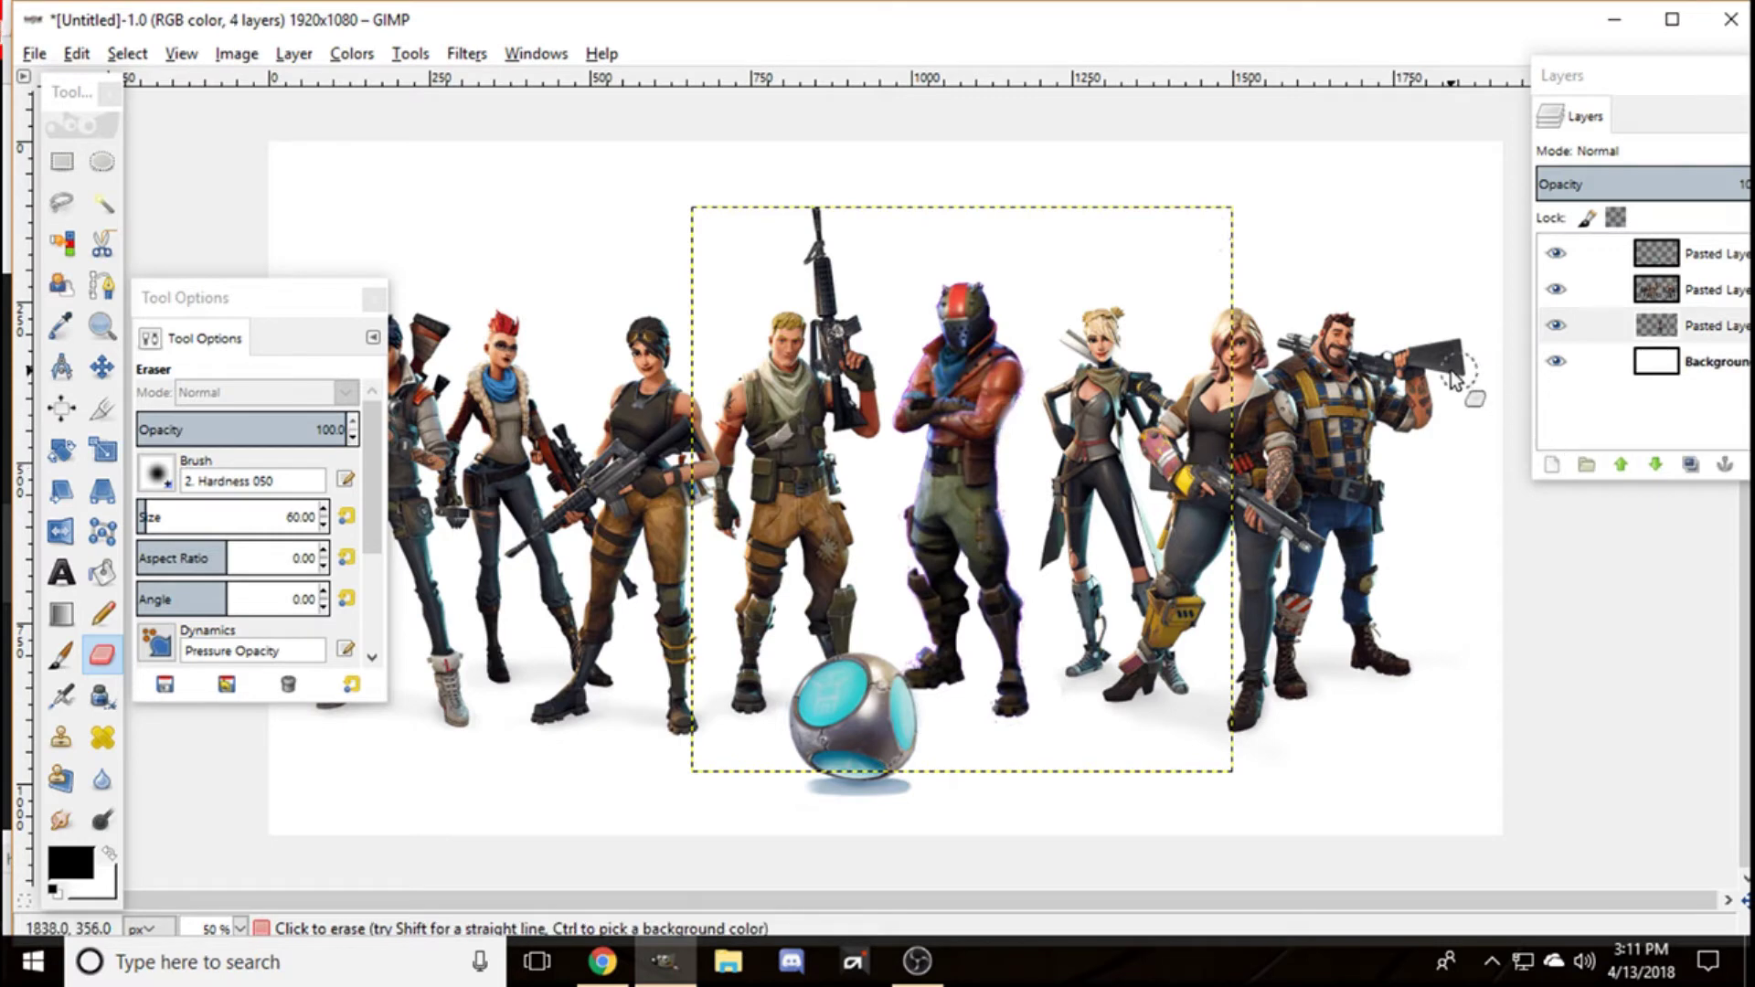
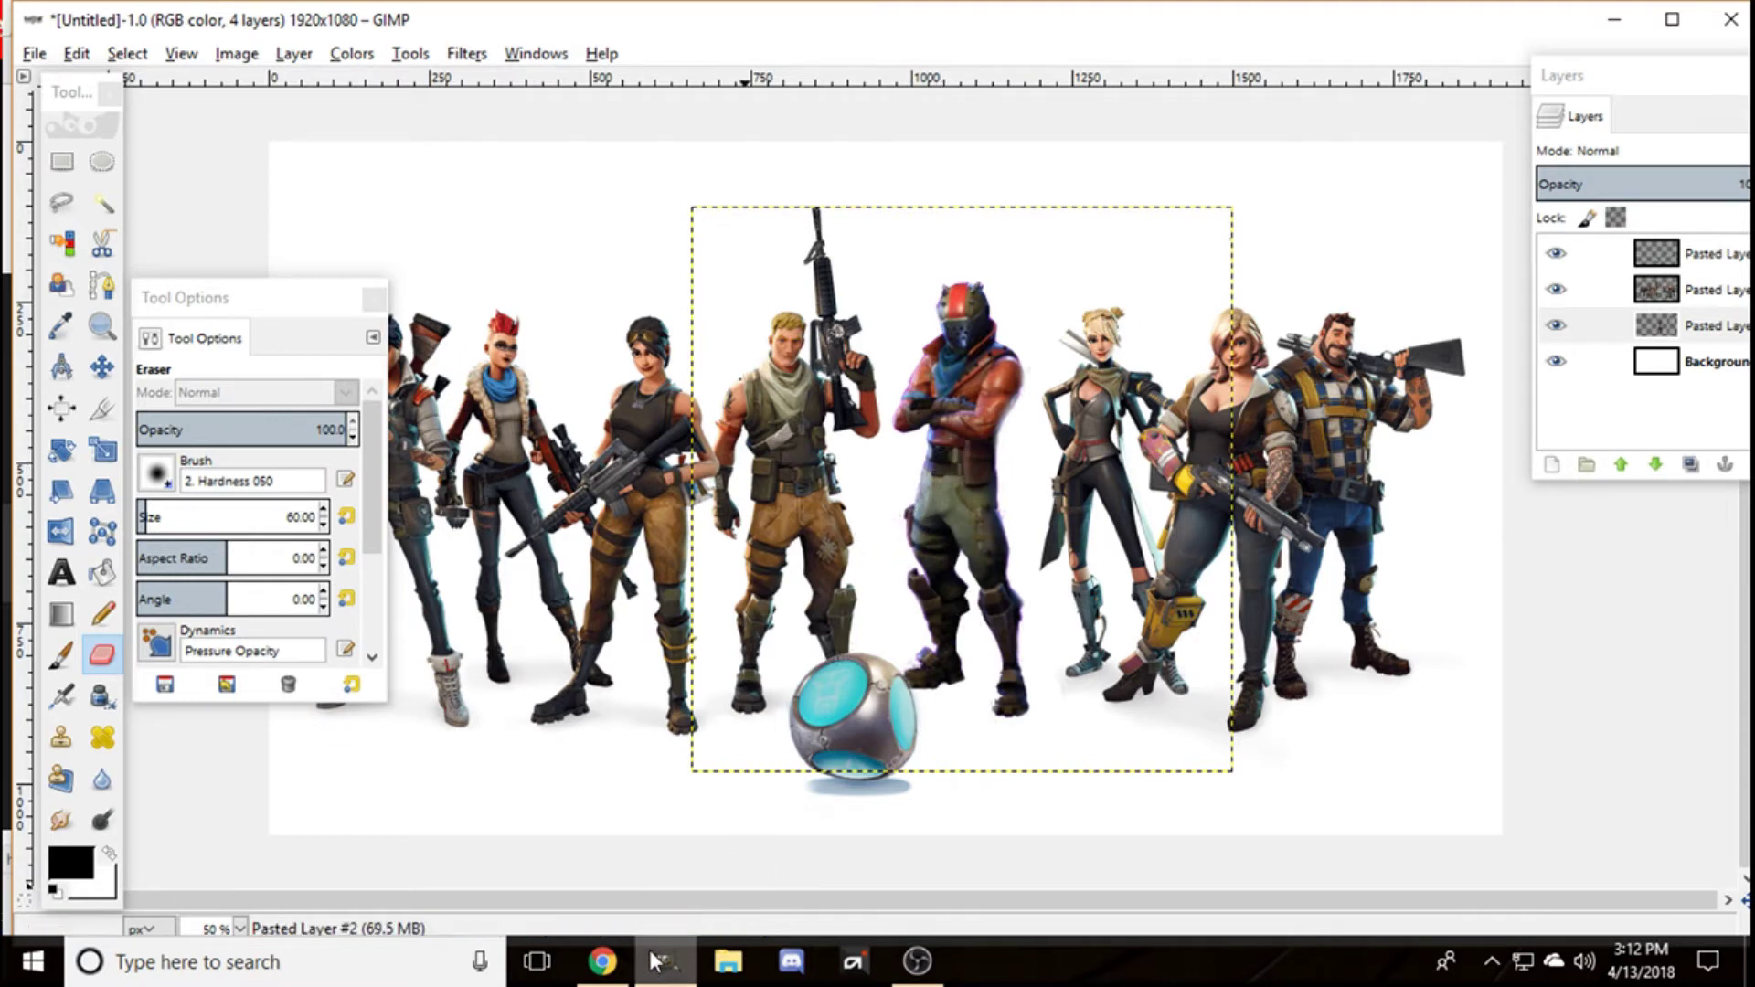
# Step: Open port-o-fort-video-insane-626x314.jpg from the Downloads folder as a separate image
pyautogui.click(48, 57)
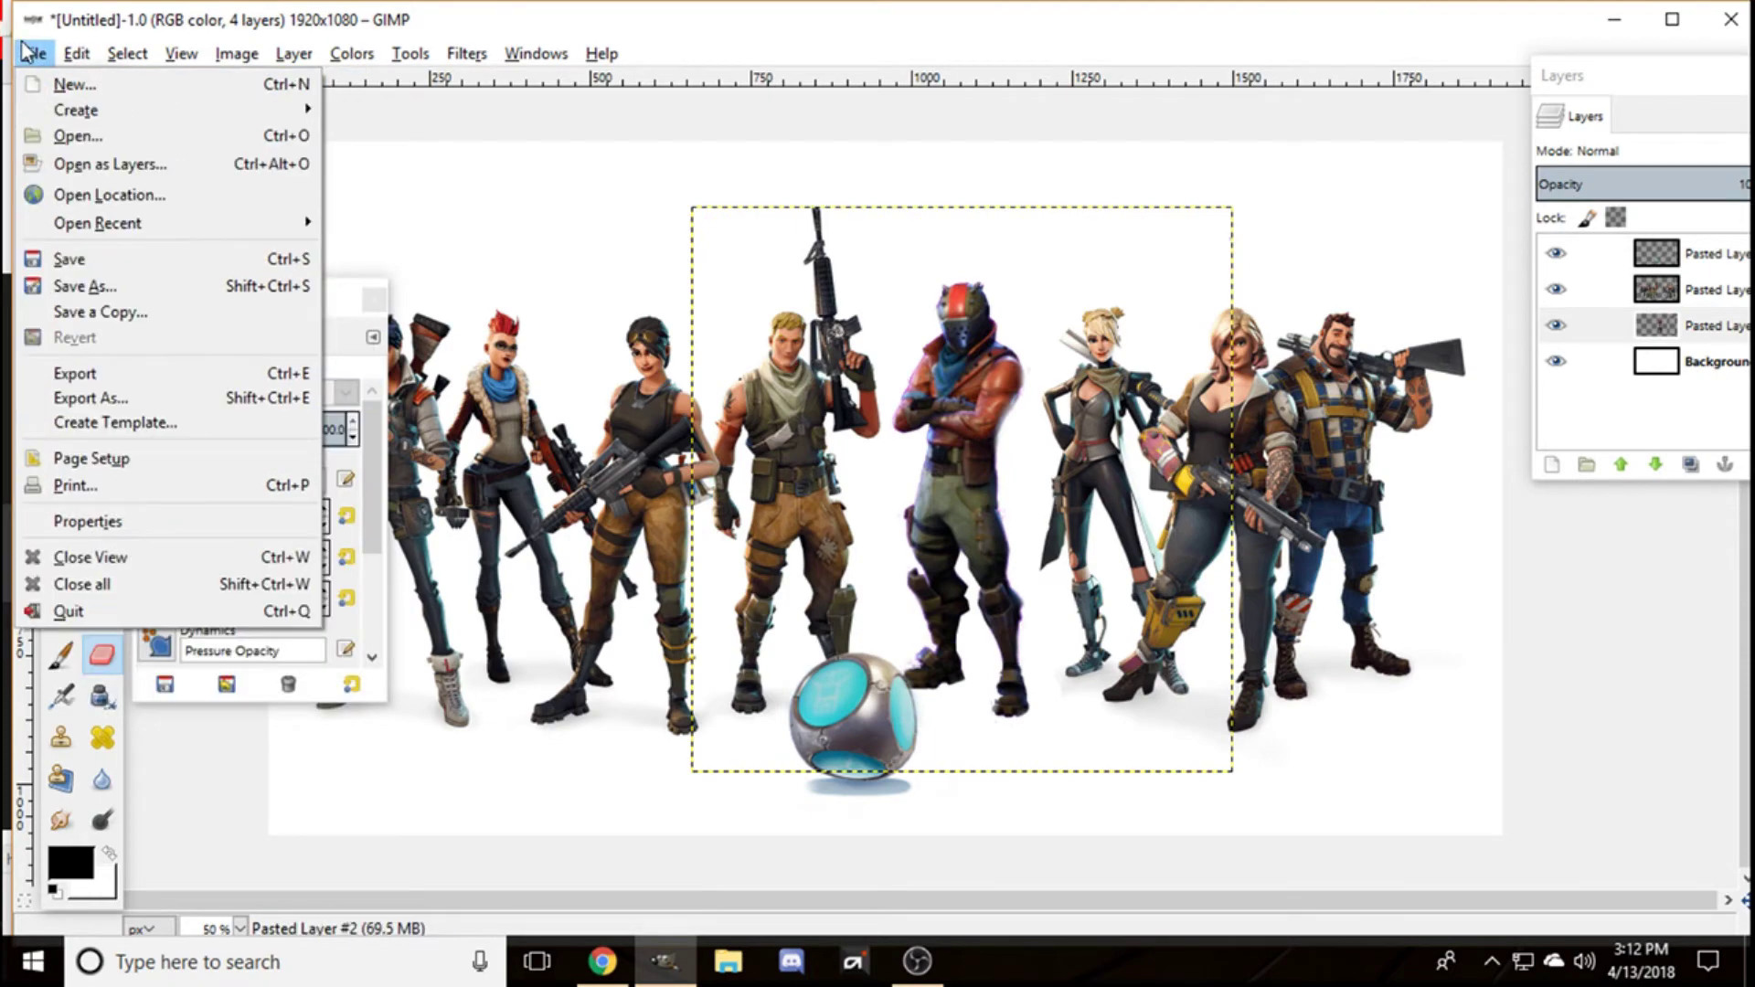
pyautogui.click(73, 135)
pyautogui.click(600, 185)
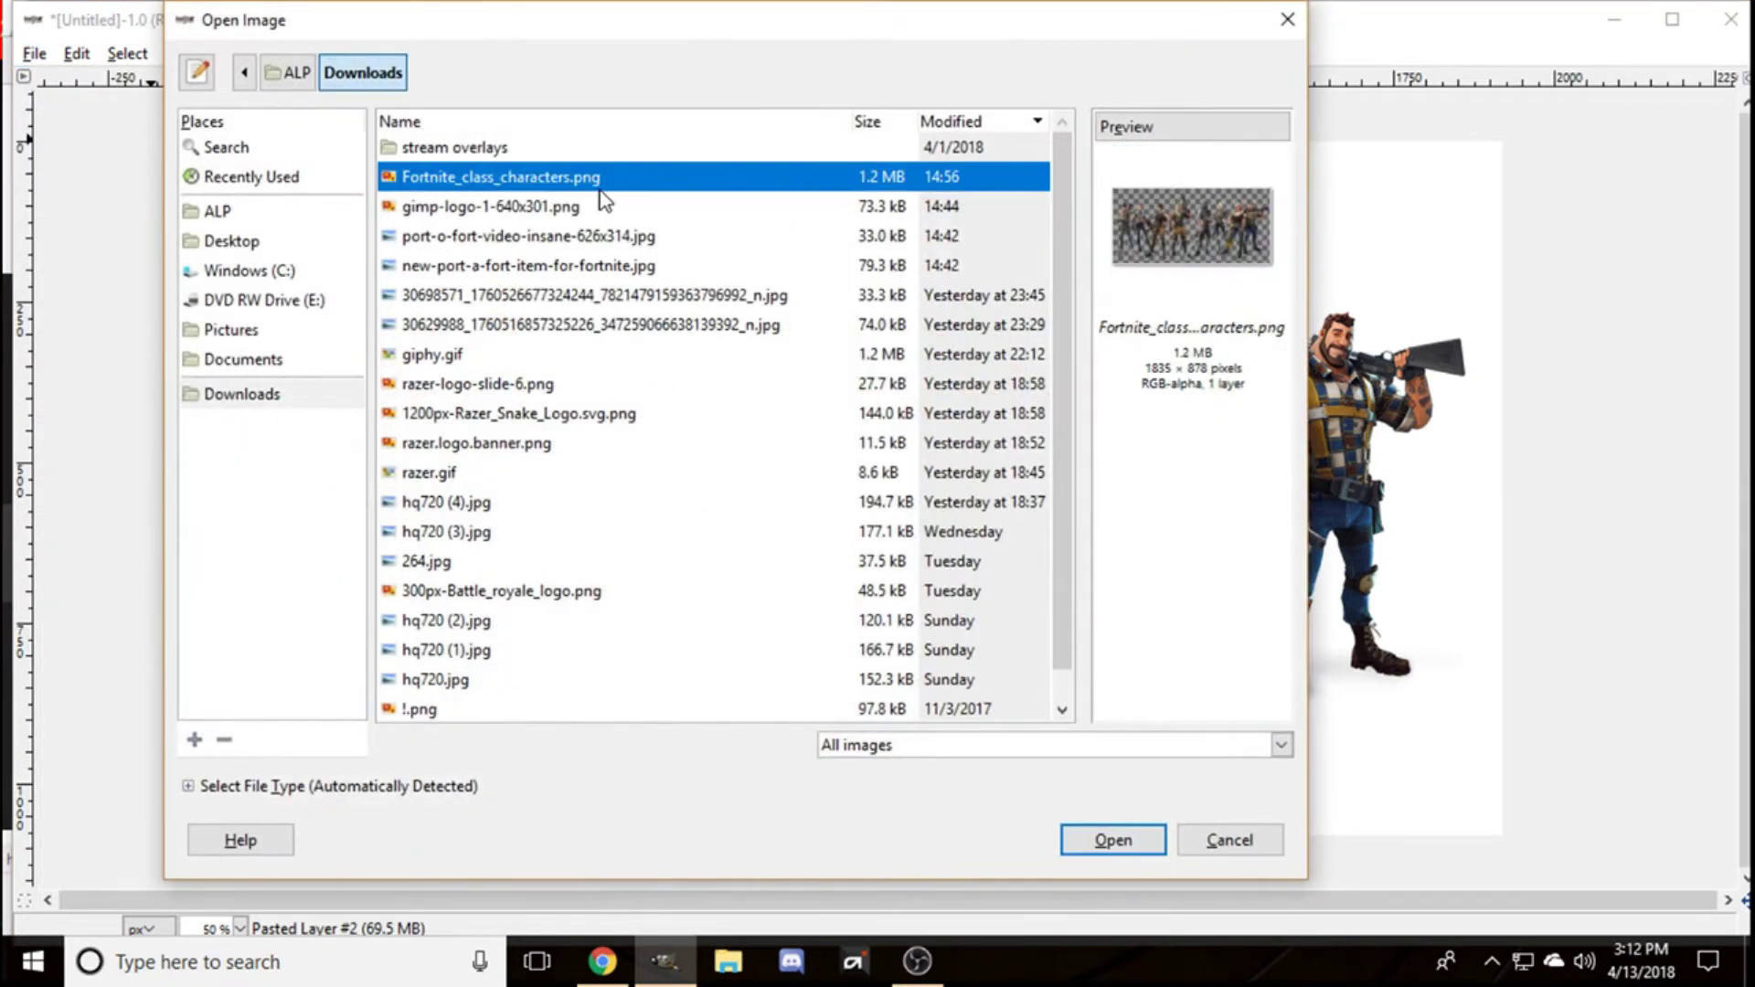
pyautogui.click(604, 217)
pyautogui.click(609, 237)
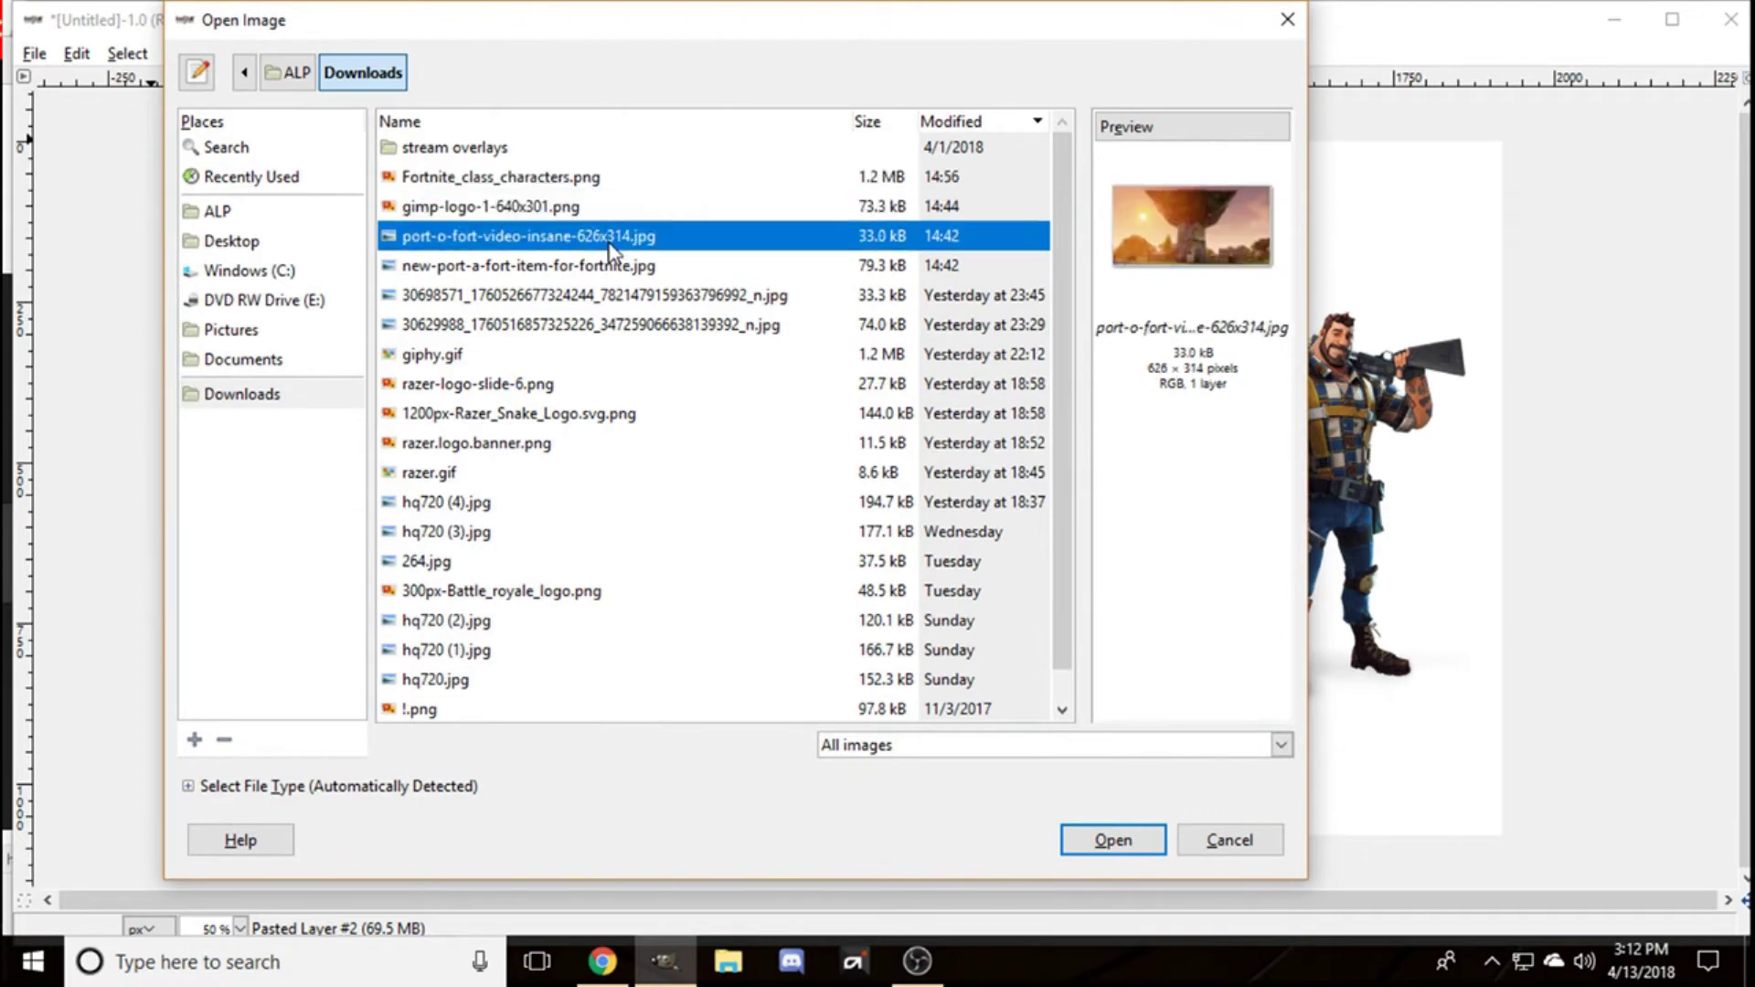
pyautogui.click(1109, 837)
# Step: Copy the whole port-o-fort picture and close its image window, discarding the changes
pyautogui.moveTo(668, 955)
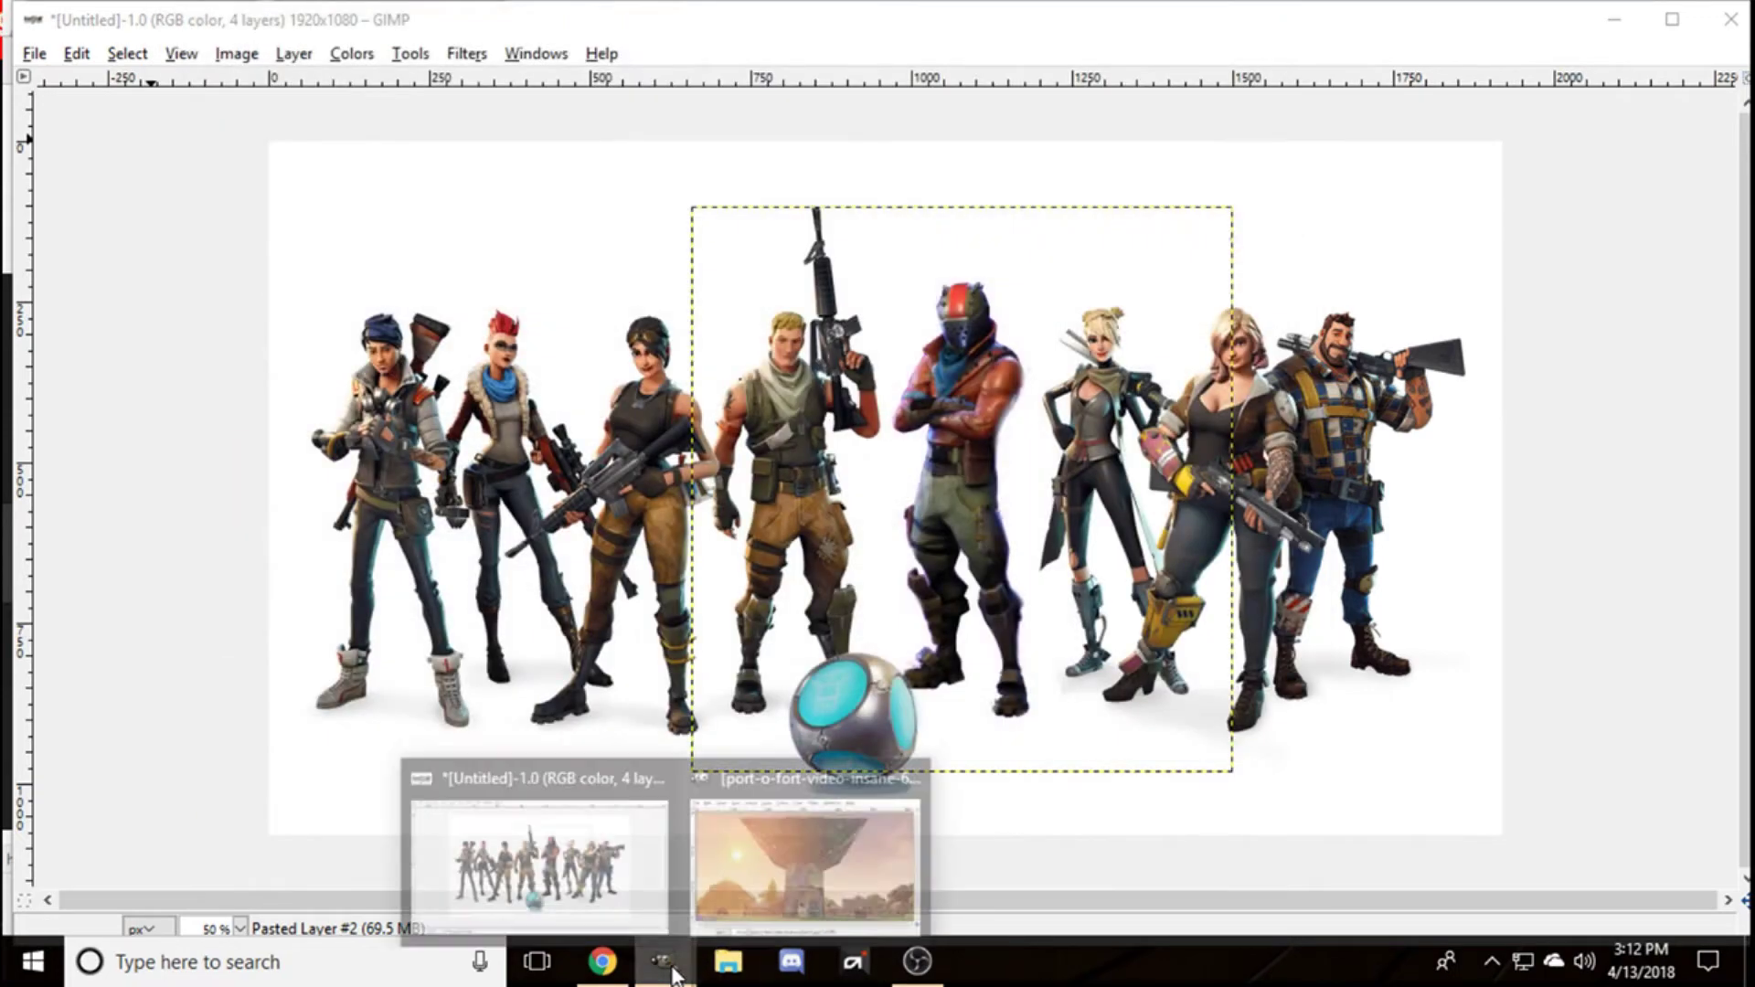
pyautogui.click(830, 910)
pyautogui.hotkey('ctrl', 'a')
pyautogui.hotkey('ctrl', 'c')
pyautogui.click(999, 187)
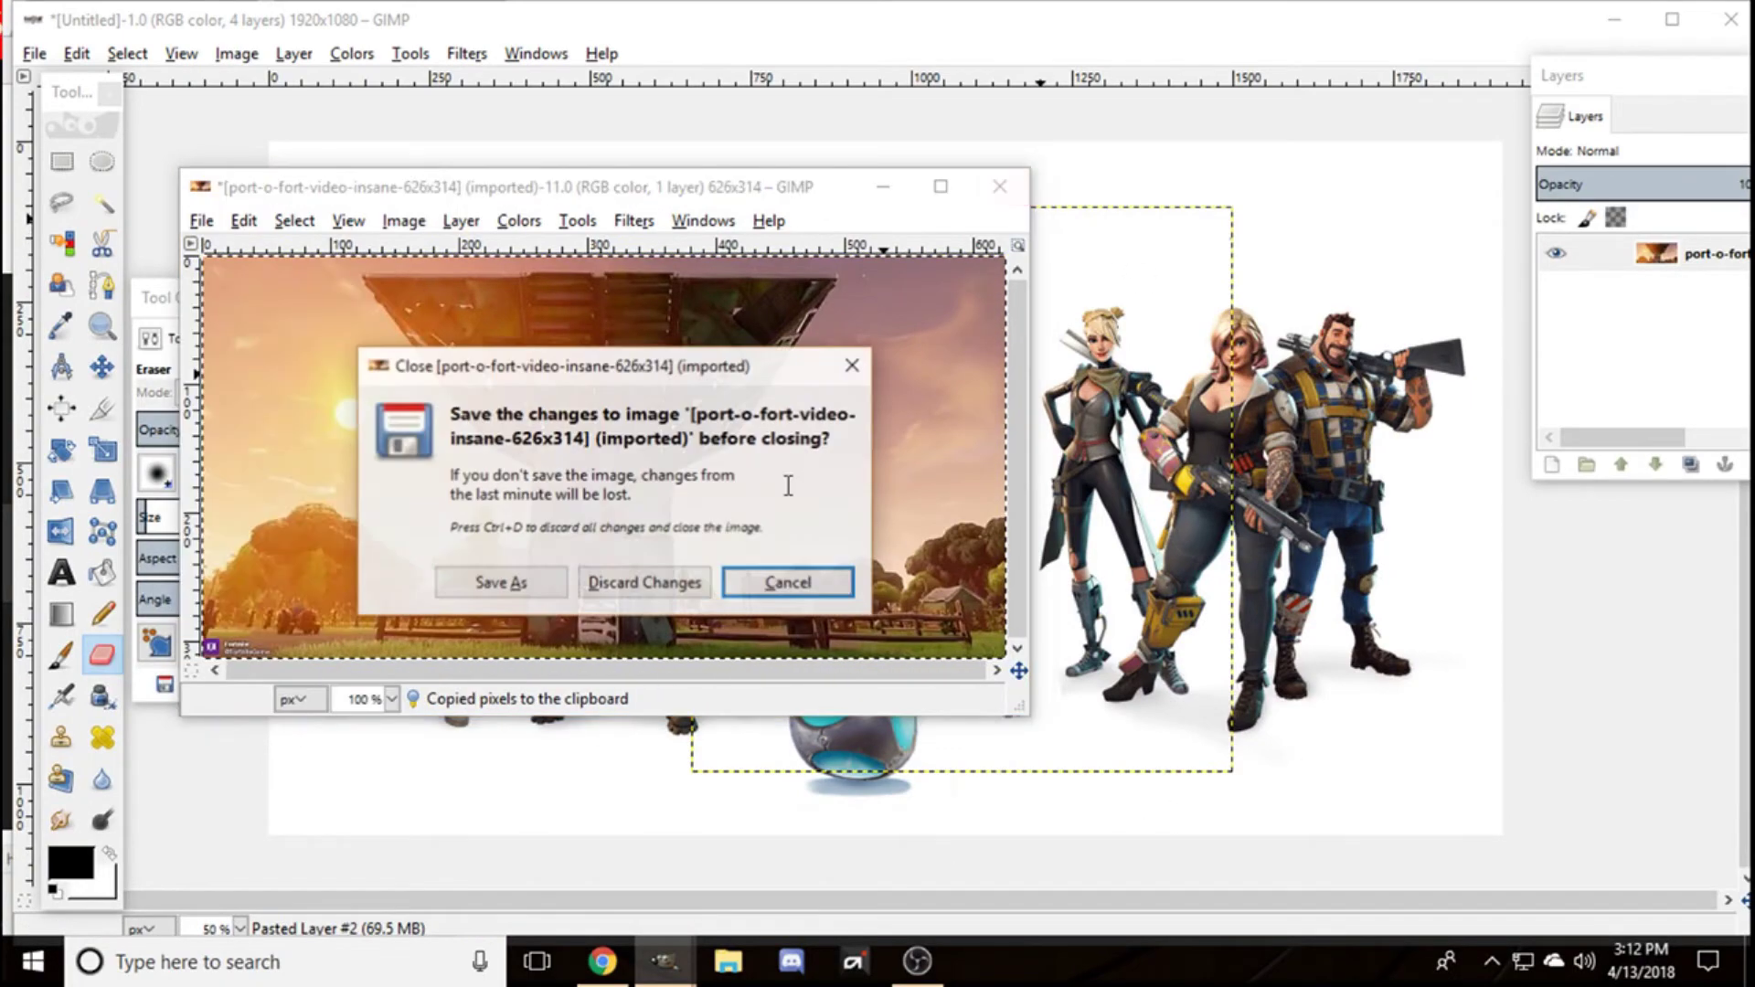
pyautogui.click(602, 588)
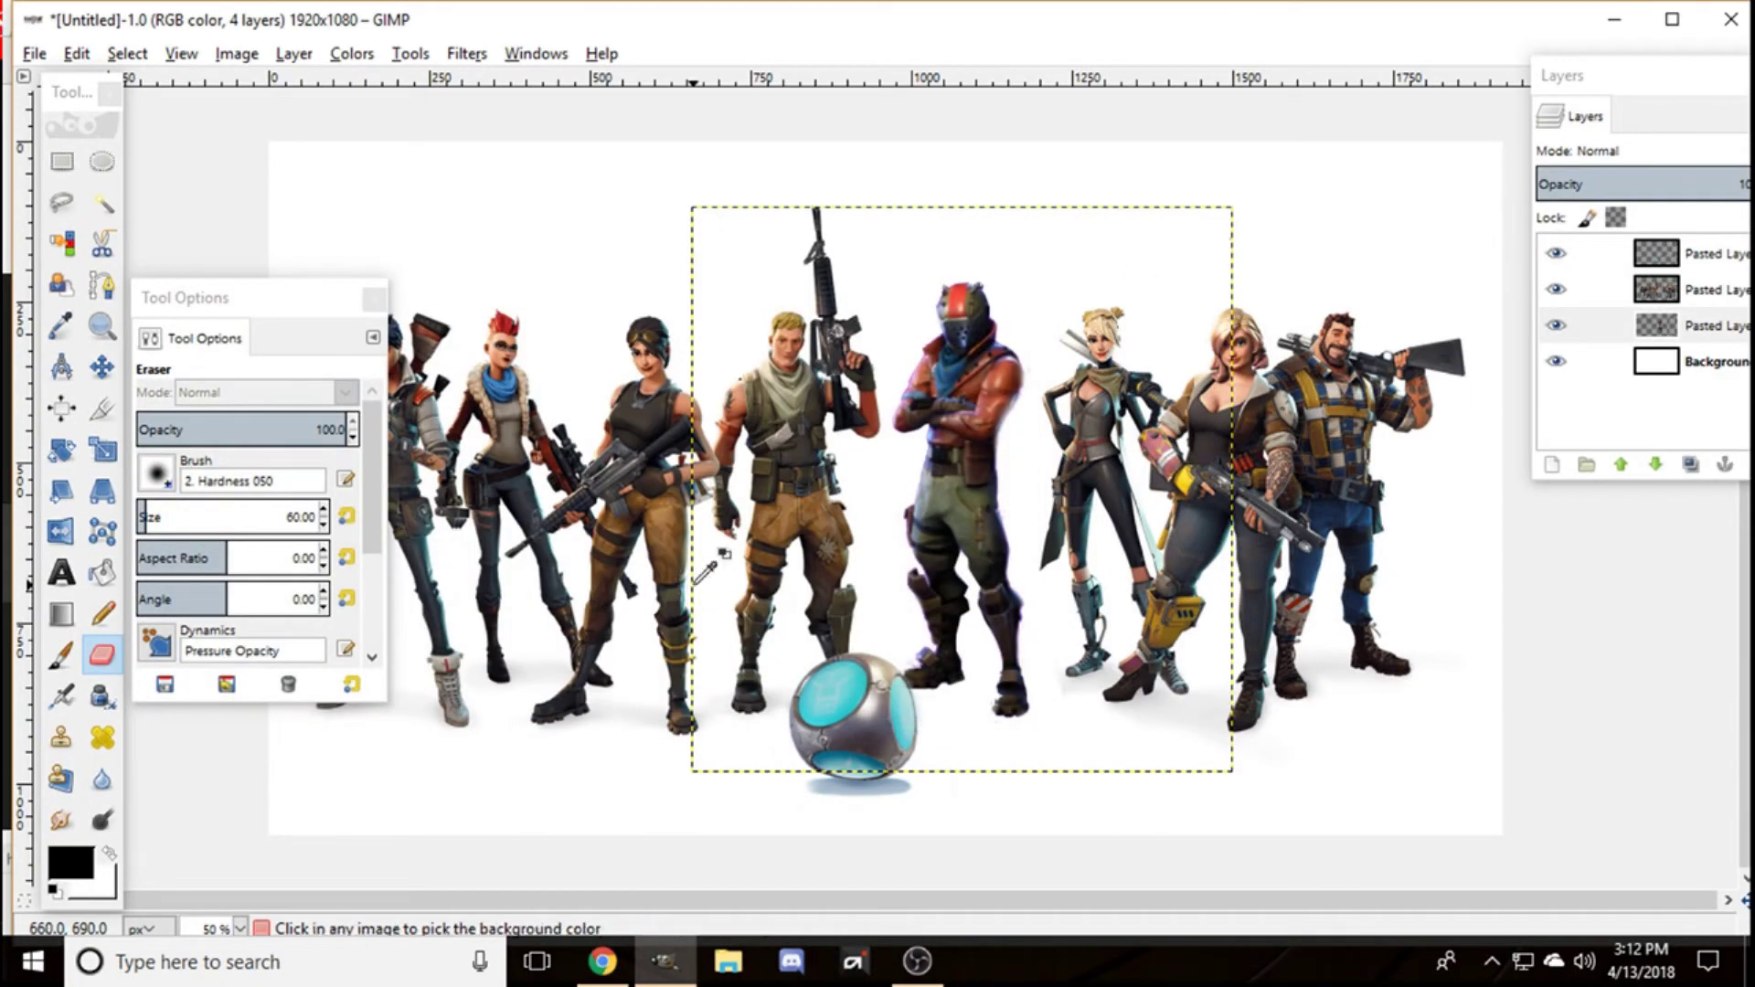
# Step: Paste the port-o-fort picture into the character composition as a new layer and shift it slightly up and to the left
pyautogui.hotkey('ctrl', 'v')
pyautogui.rightClick(1745, 272)
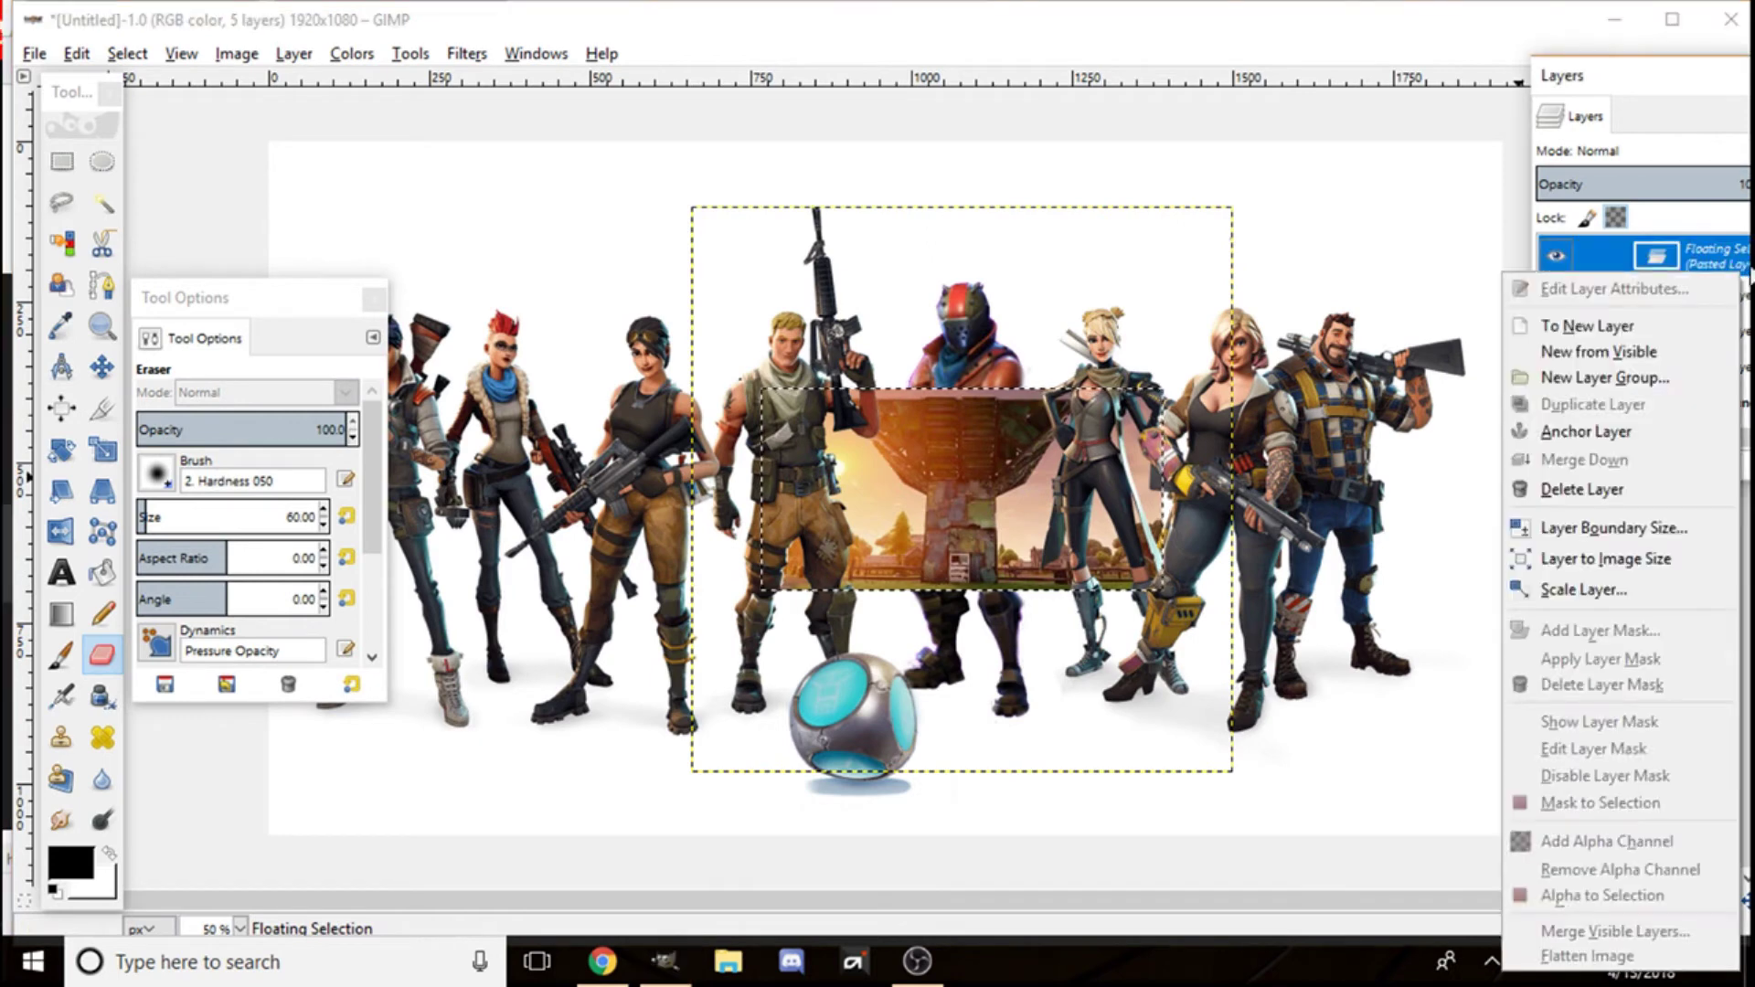
pyautogui.click(1582, 327)
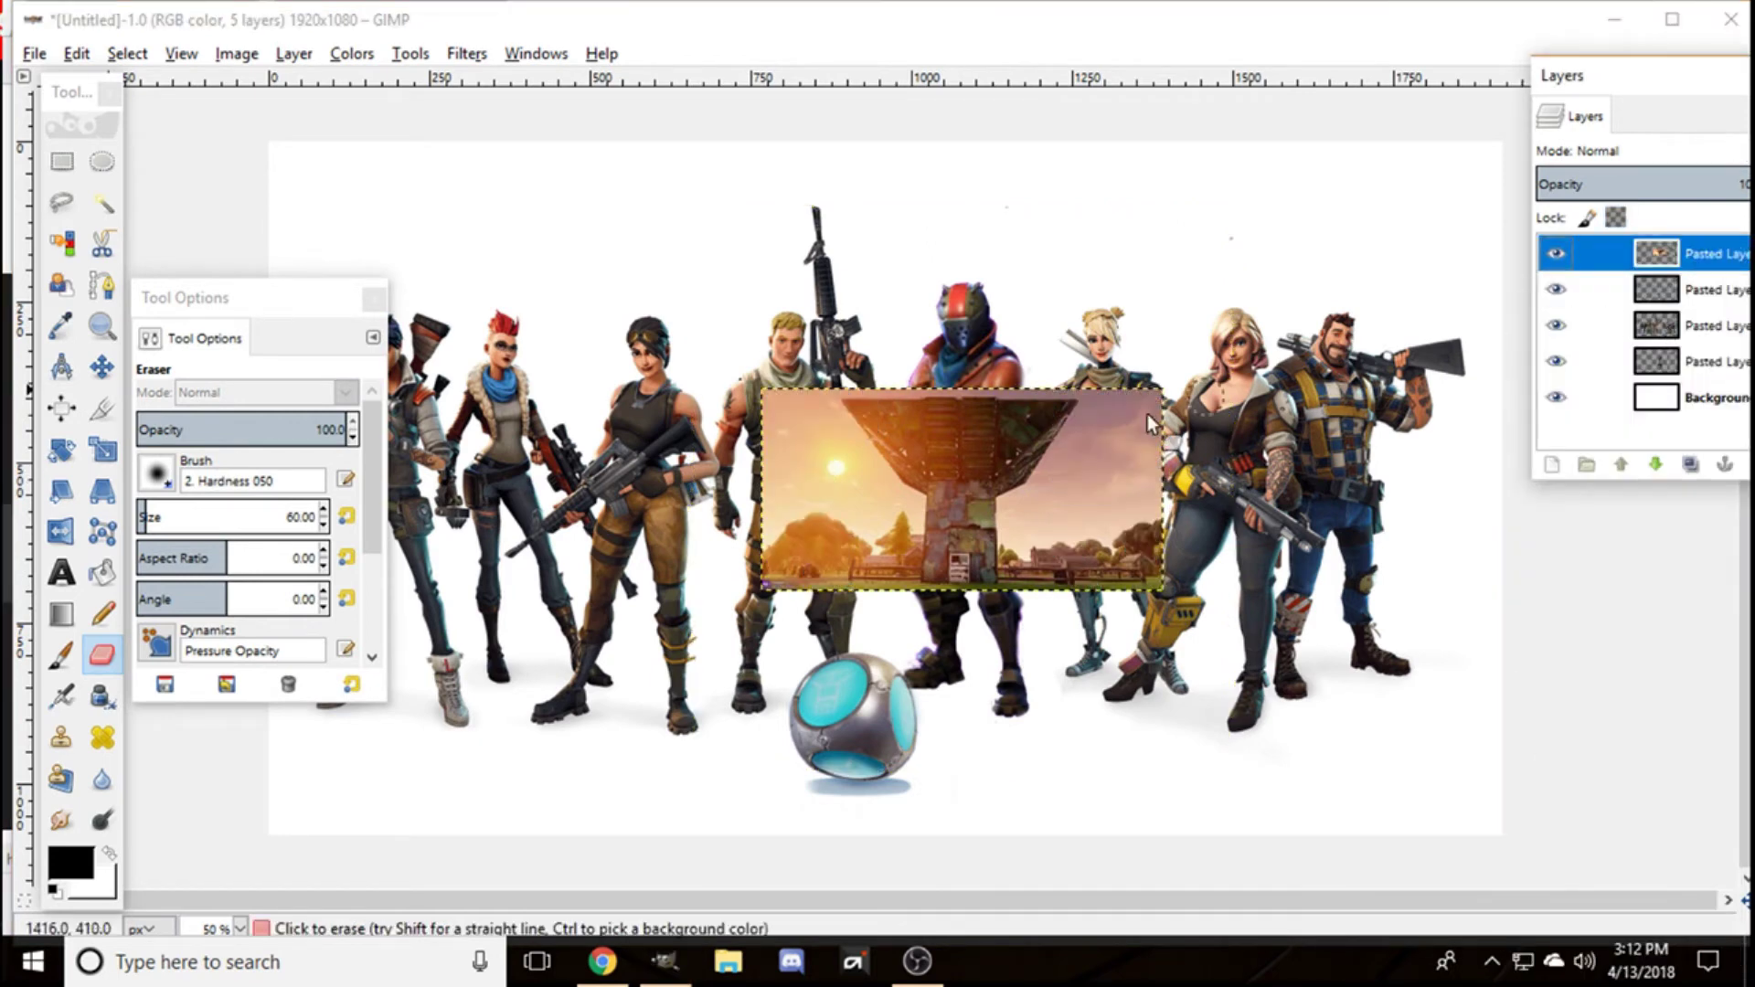
pyautogui.click(101, 367)
pyautogui.moveTo(961, 480); pyautogui.dragTo(867, 463)
# Step: Scale the port-o-fort picture layer to 1921 × 1083 px
pyautogui.click(103, 449)
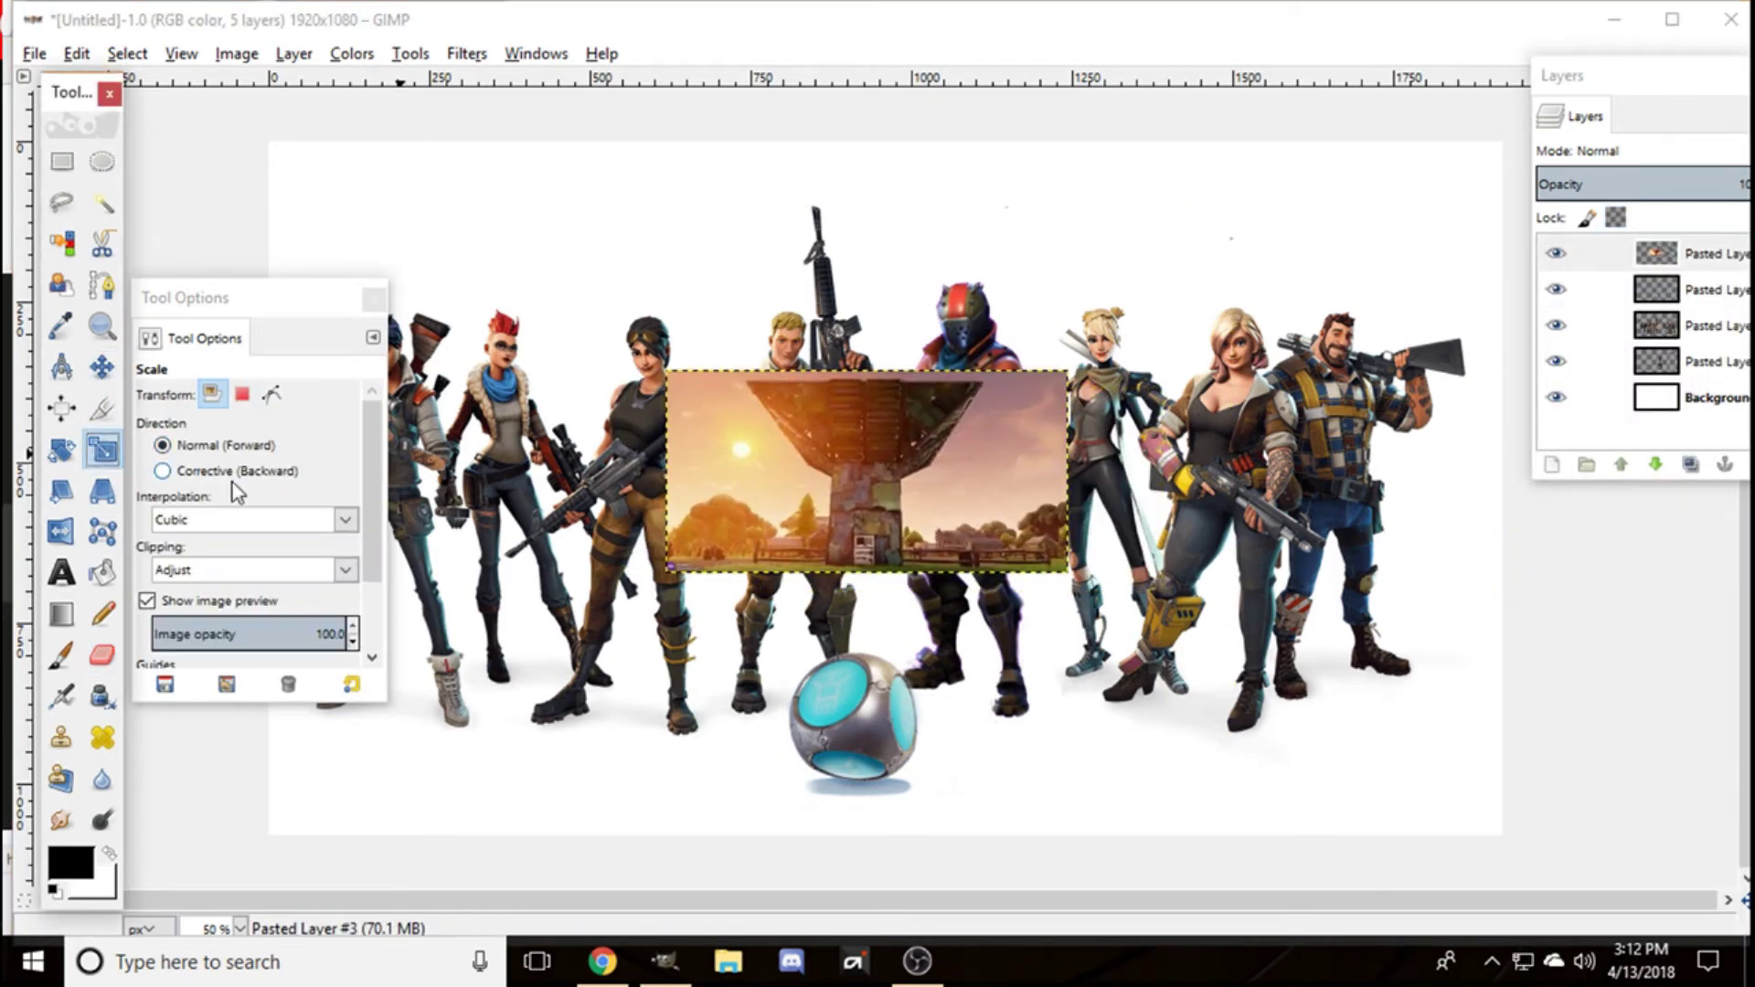
pyautogui.click(867, 471)
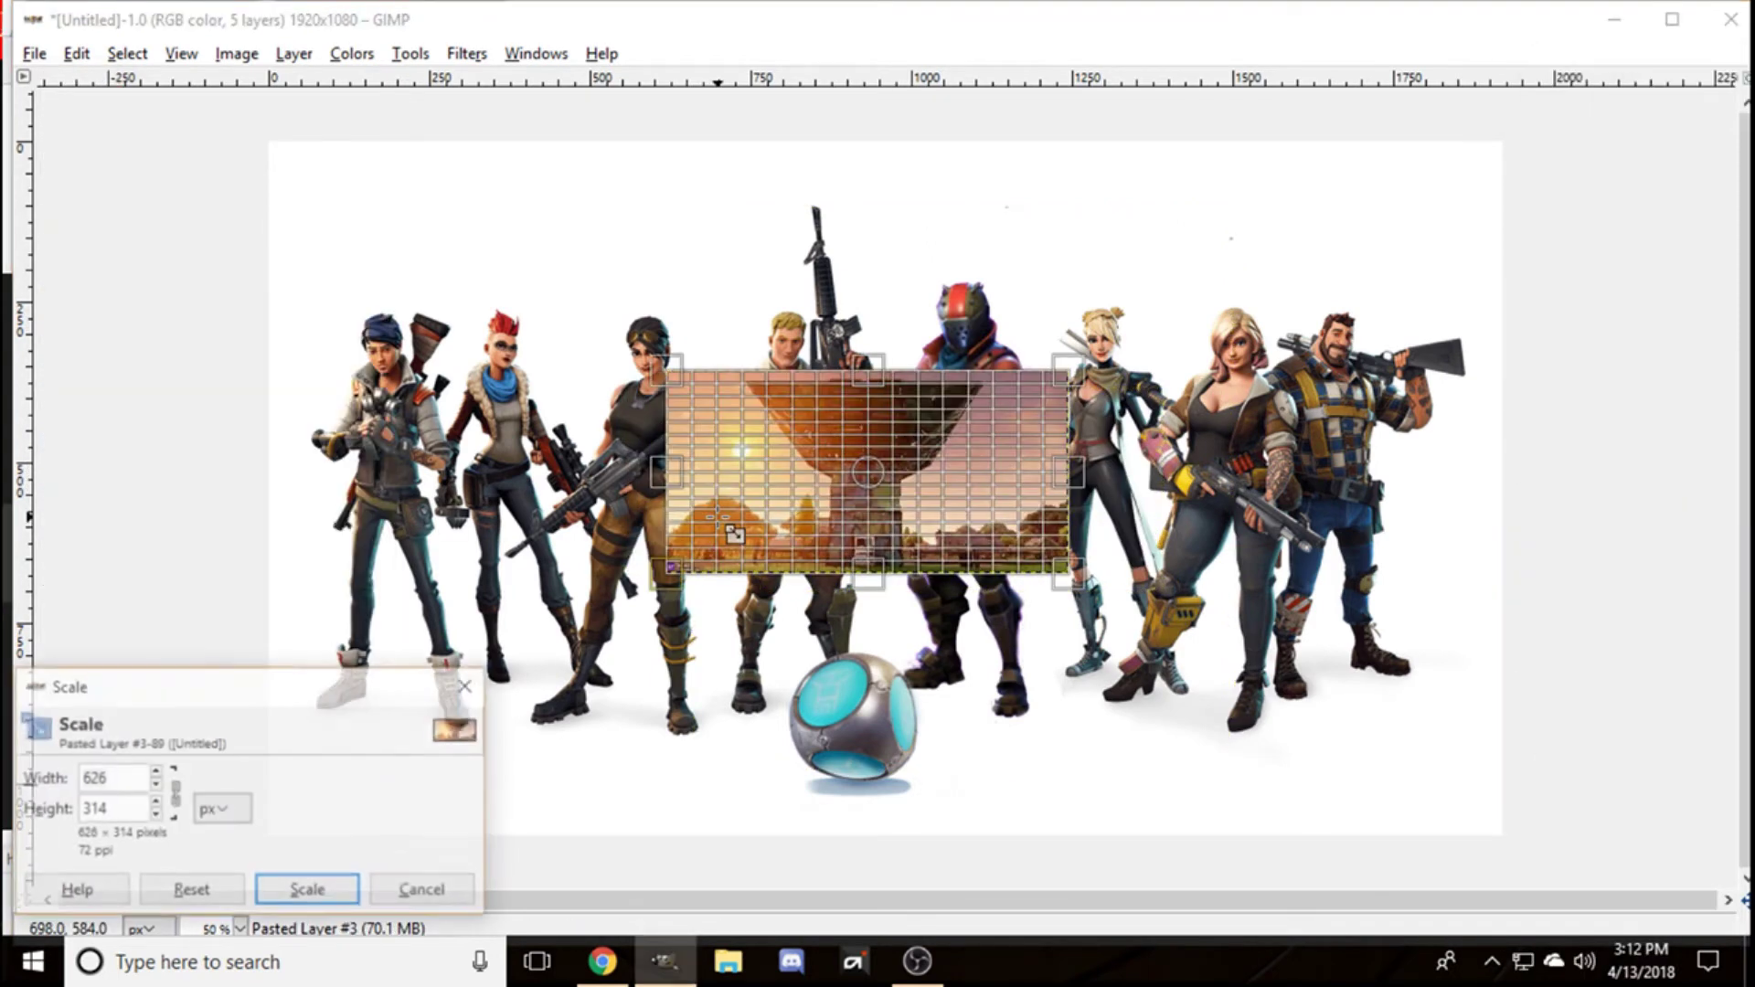
pyautogui.moveTo(156, 775); pyautogui.dragTo(158, 786)
pyautogui.click(176, 805)
pyautogui.click(157, 786)
pyautogui.click(155, 773)
pyautogui.click(155, 772)
pyautogui.click(155, 774)
pyautogui.click(155, 772)
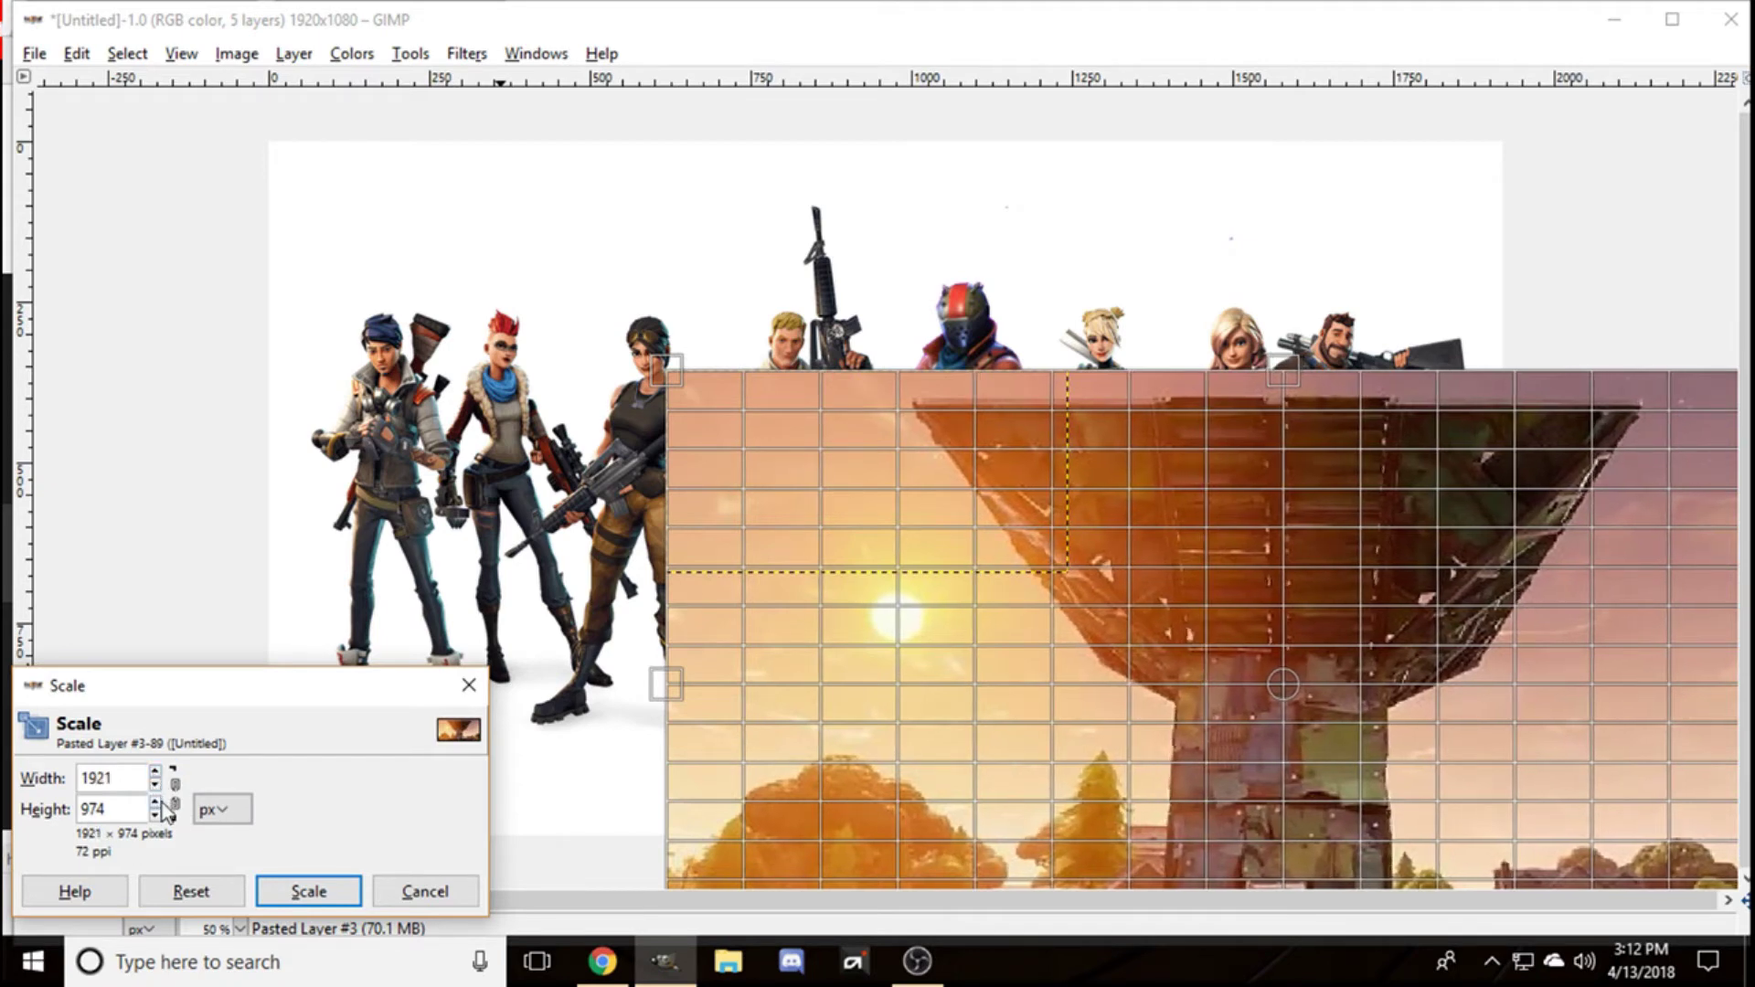
pyautogui.moveTo(159, 806); pyautogui.dragTo(158, 806)
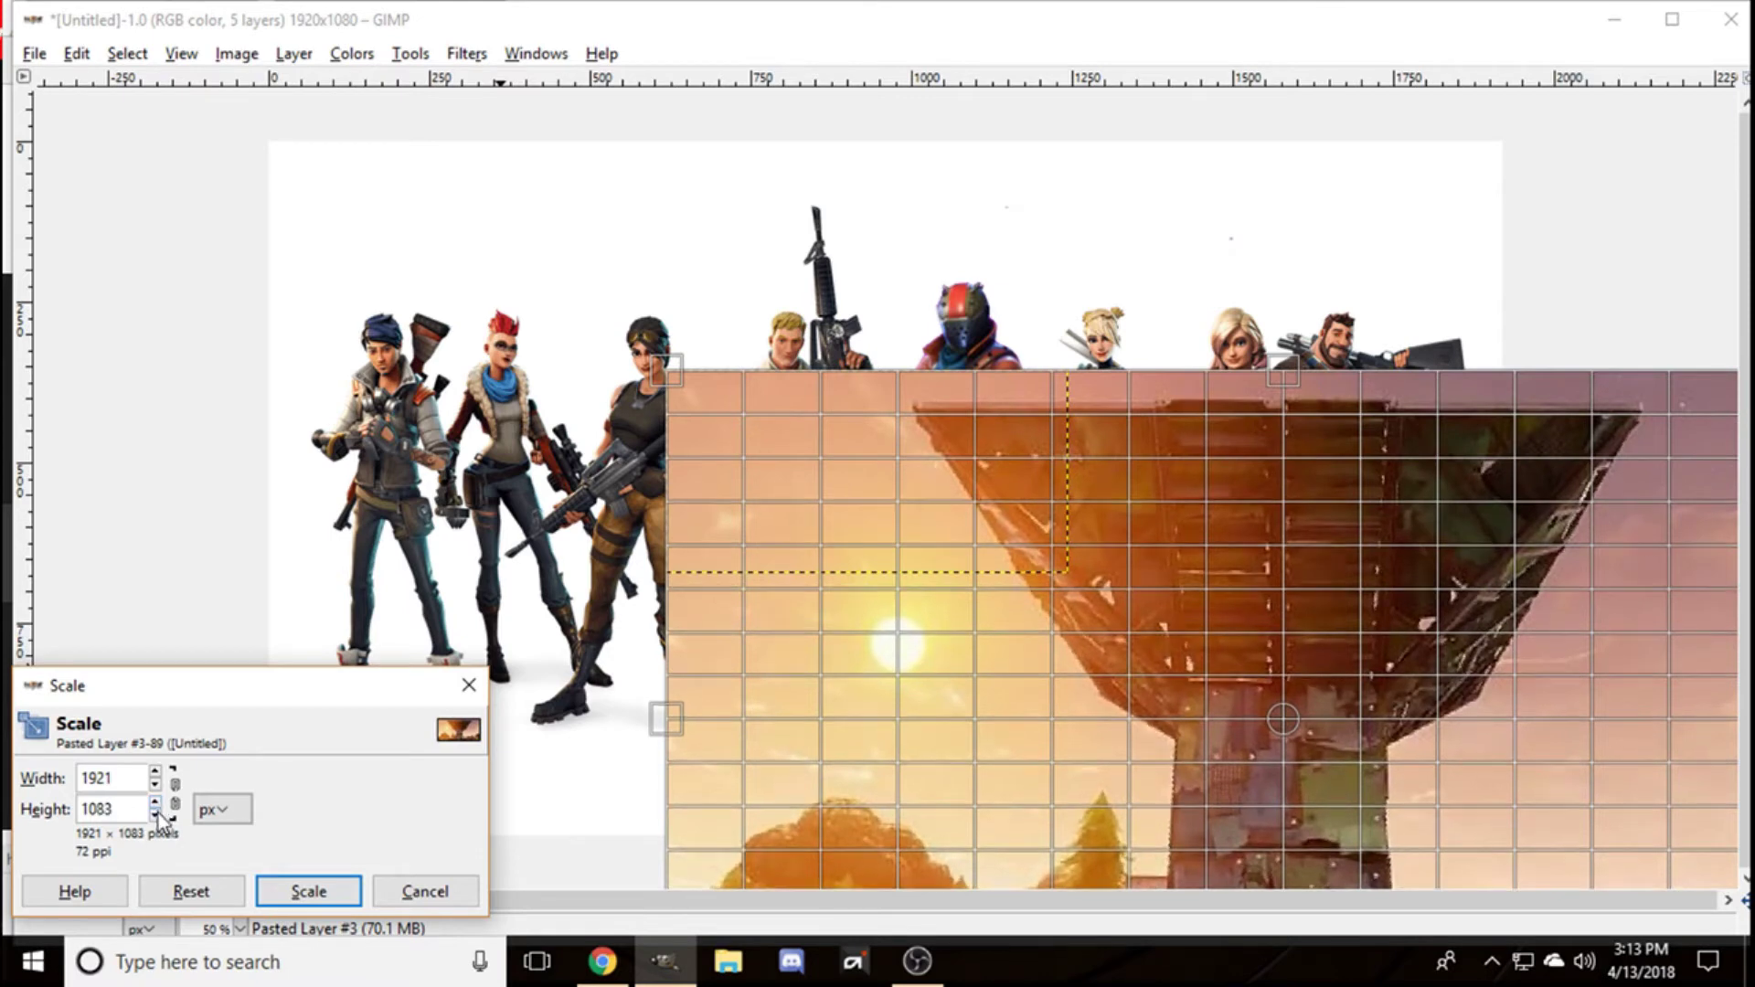
pyautogui.click(306, 893)
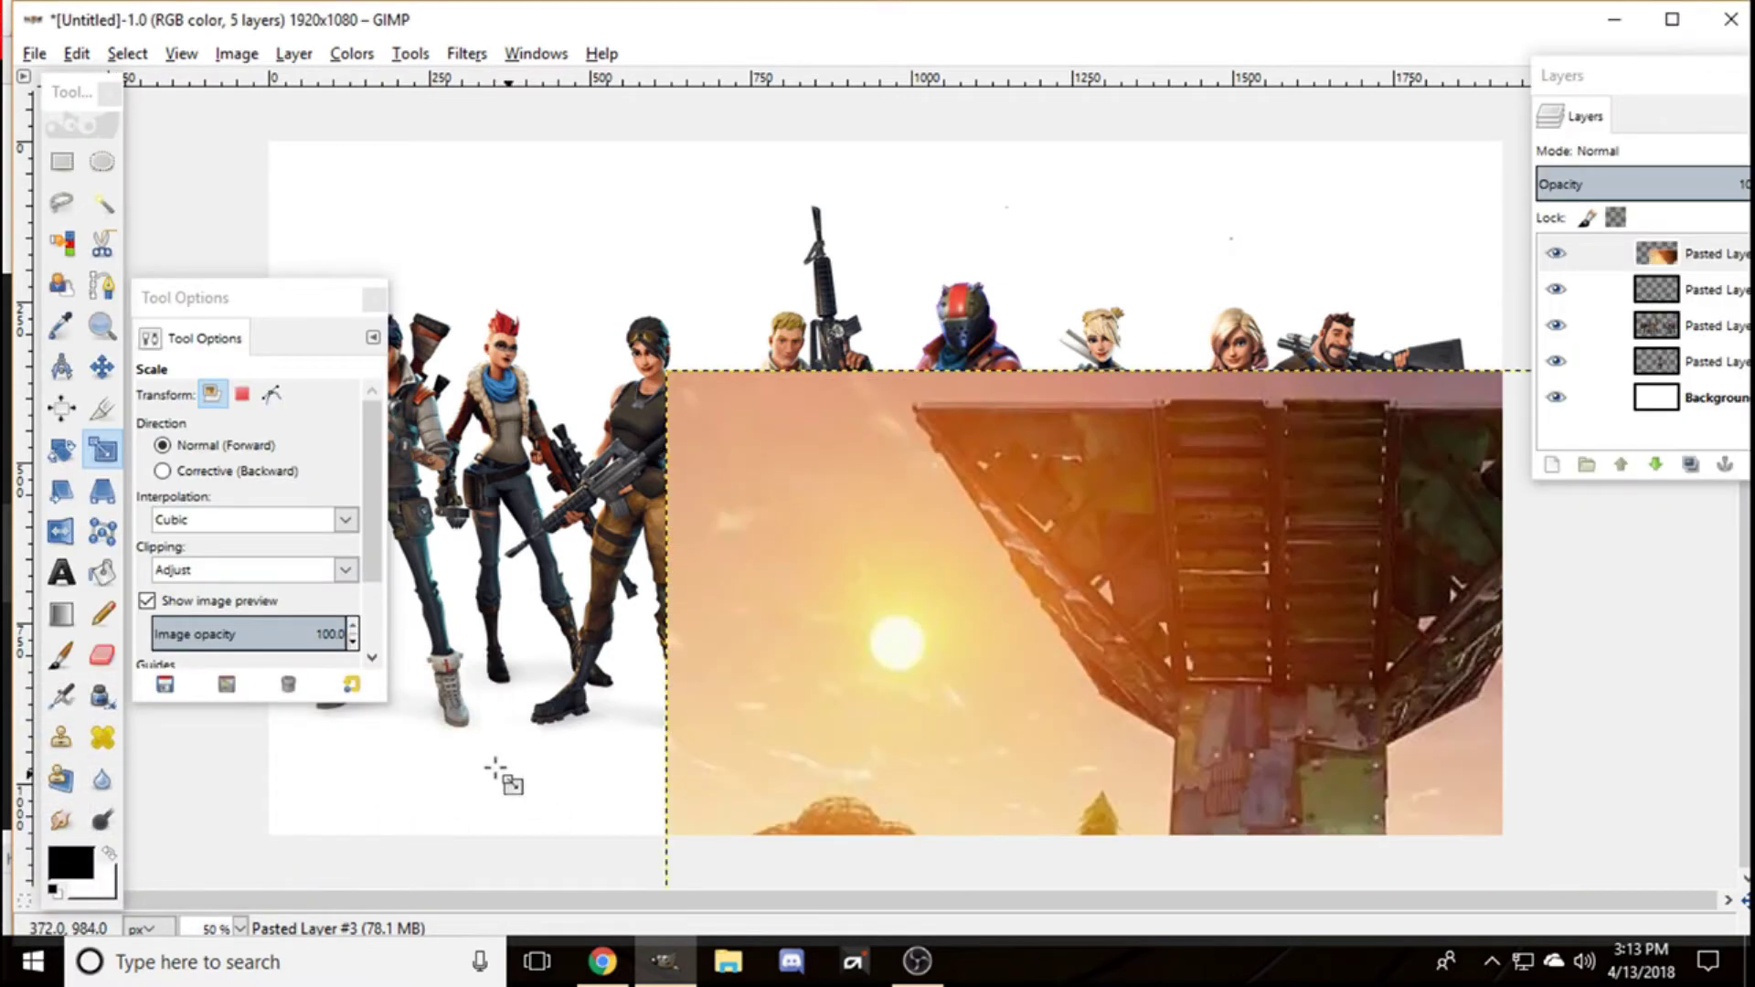
# Step: Move the enlarged port-o-fort picture to cover the whole canvas and place its layer behind the characters, just above the Background layer
pyautogui.click(101, 367)
pyautogui.moveTo(1166, 694); pyautogui.dragTo(810, 462)
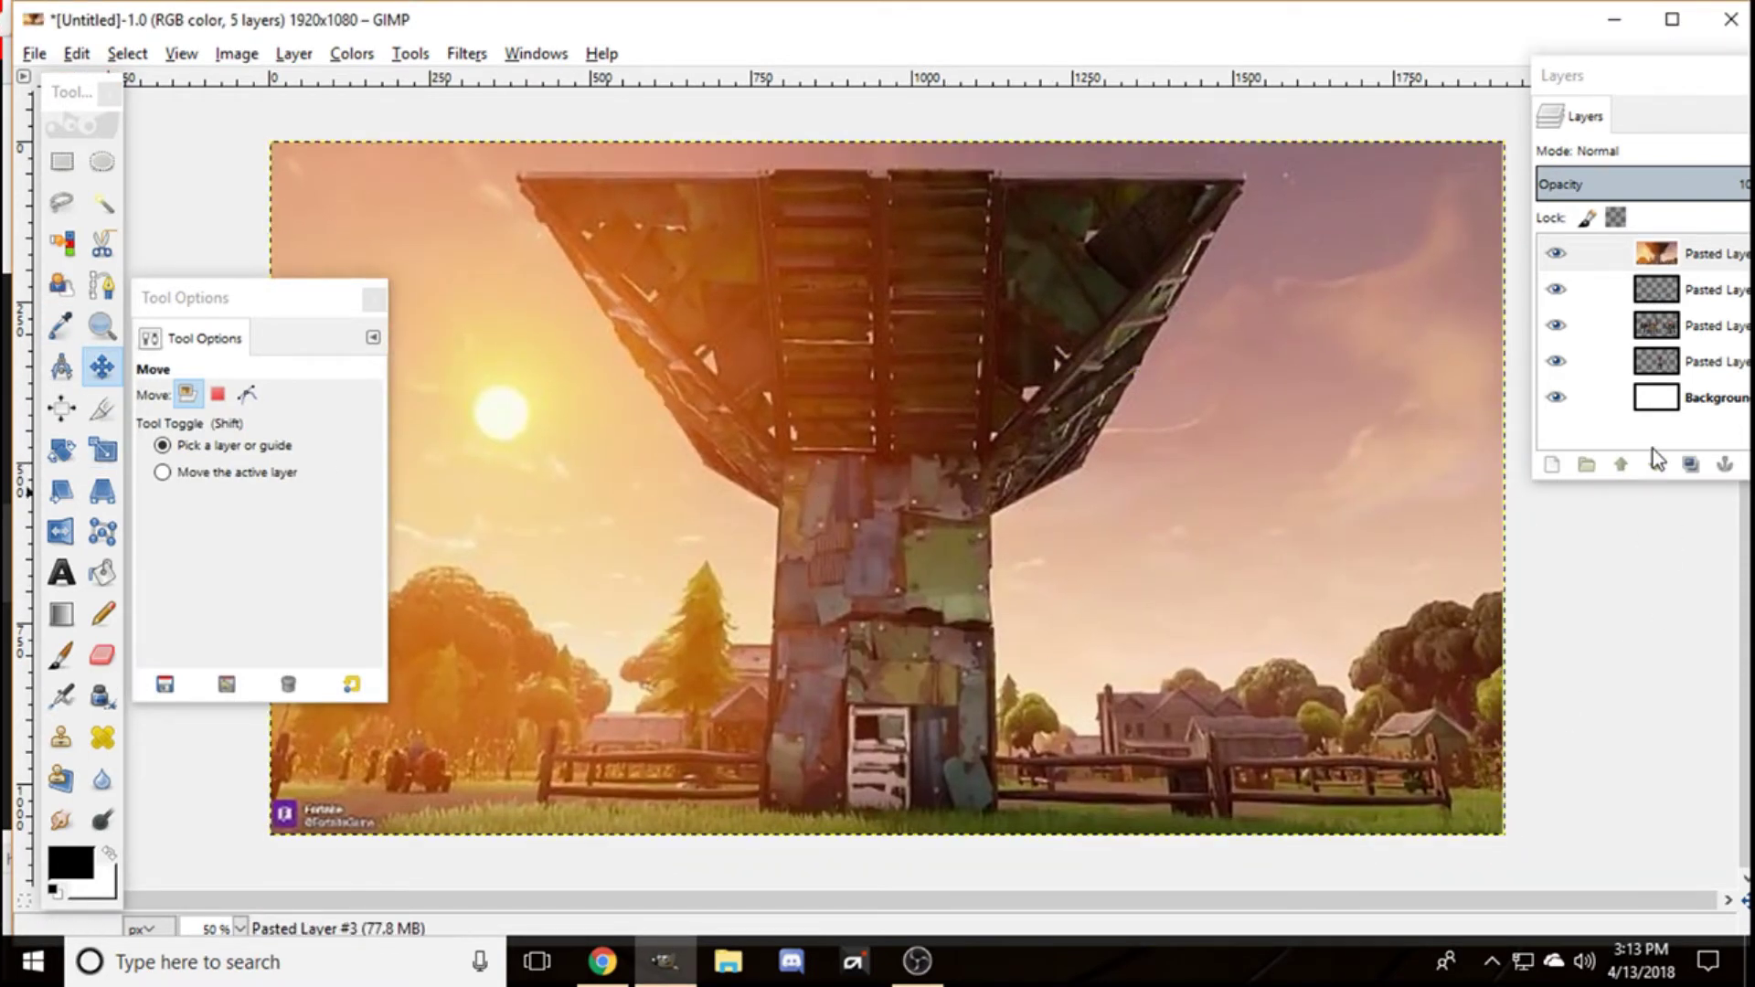
pyautogui.moveTo(1739, 257); pyautogui.dragTo(1725, 393)
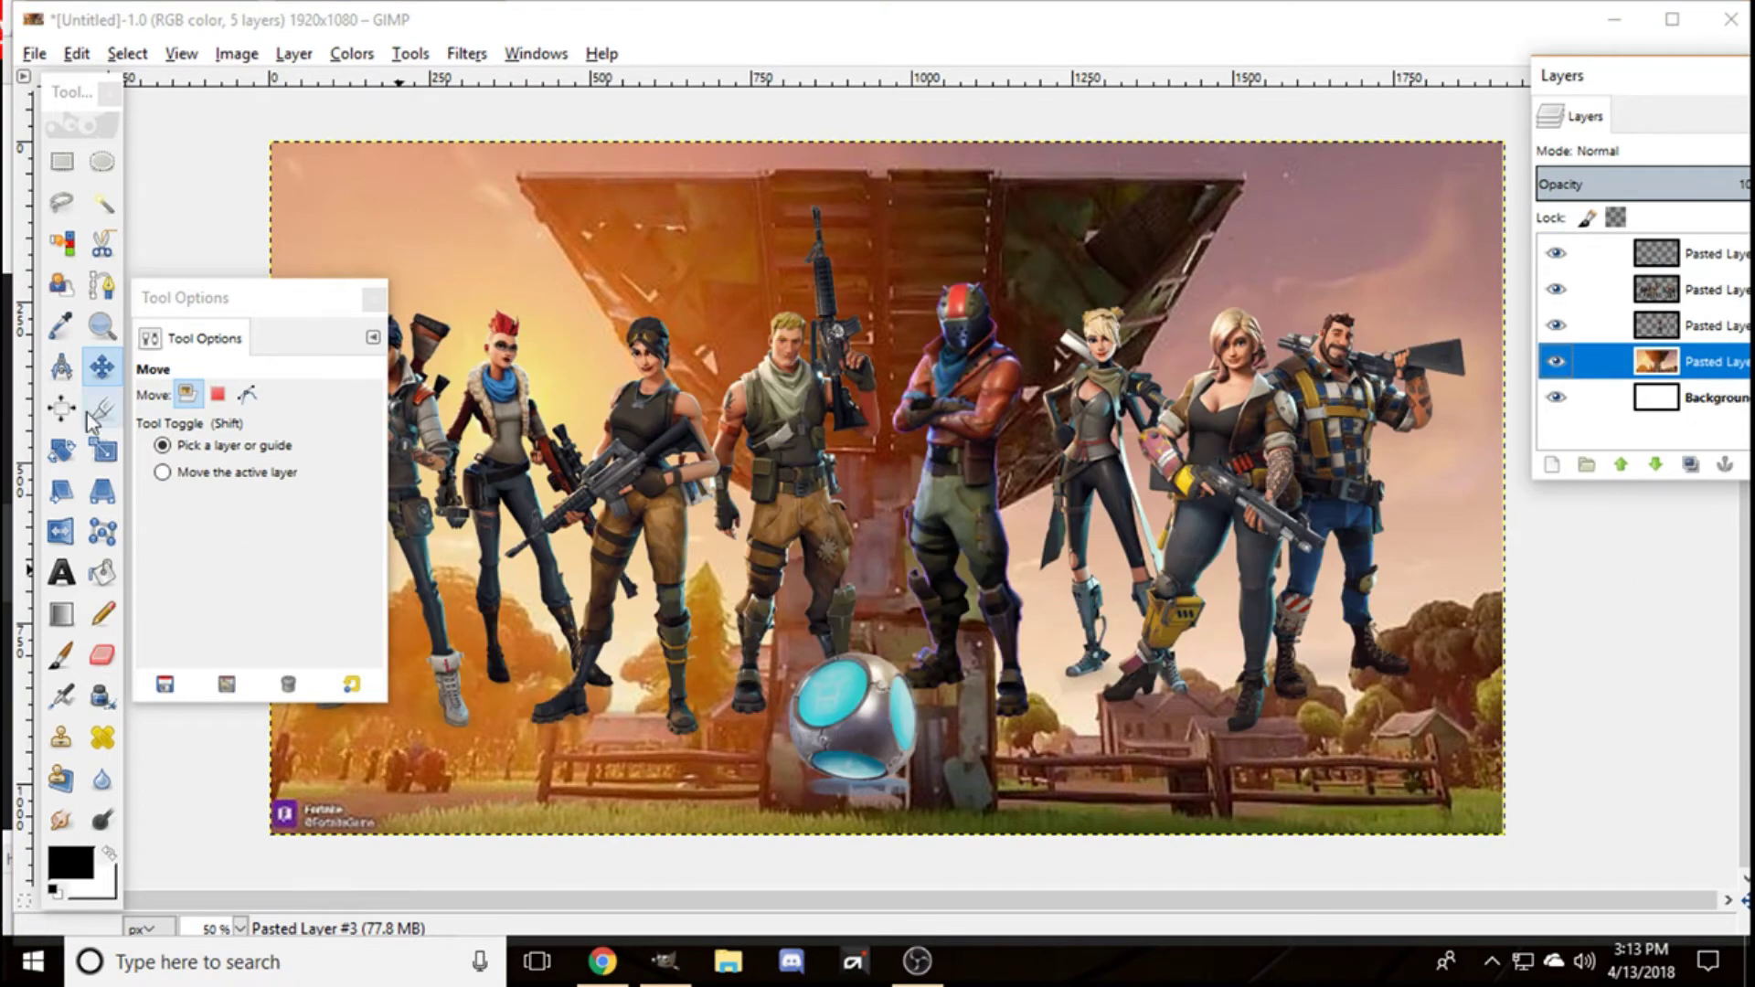
# Step: Move the sphere to the upper right of Rust Lord and lower the character group onto the grass
pyautogui.click(112, 375)
pyautogui.moveTo(832, 689); pyautogui.dragTo(1166, 258)
pyautogui.moveTo(775, 459); pyautogui.dragTo(787, 604)
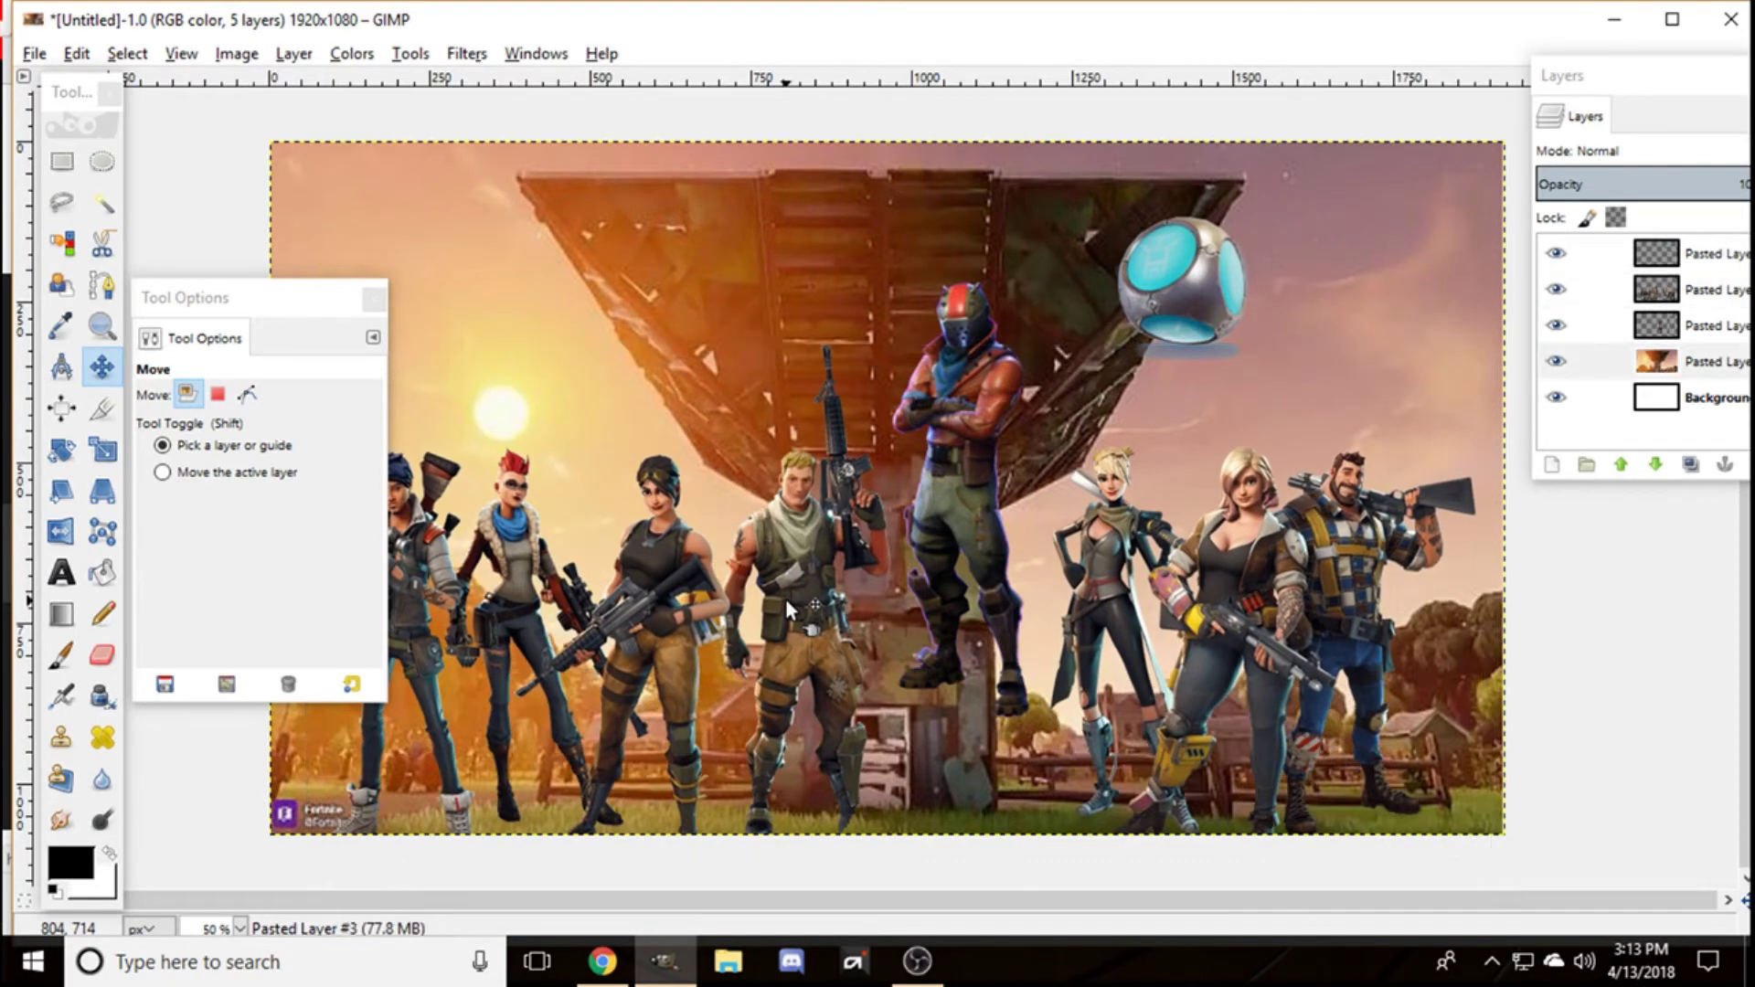
# Step: Move the blue-and-silver ball to the ground near the image's centre and lower the masked character to stand beside it
pyautogui.moveTo(1172, 314); pyautogui.dragTo(837, 792)
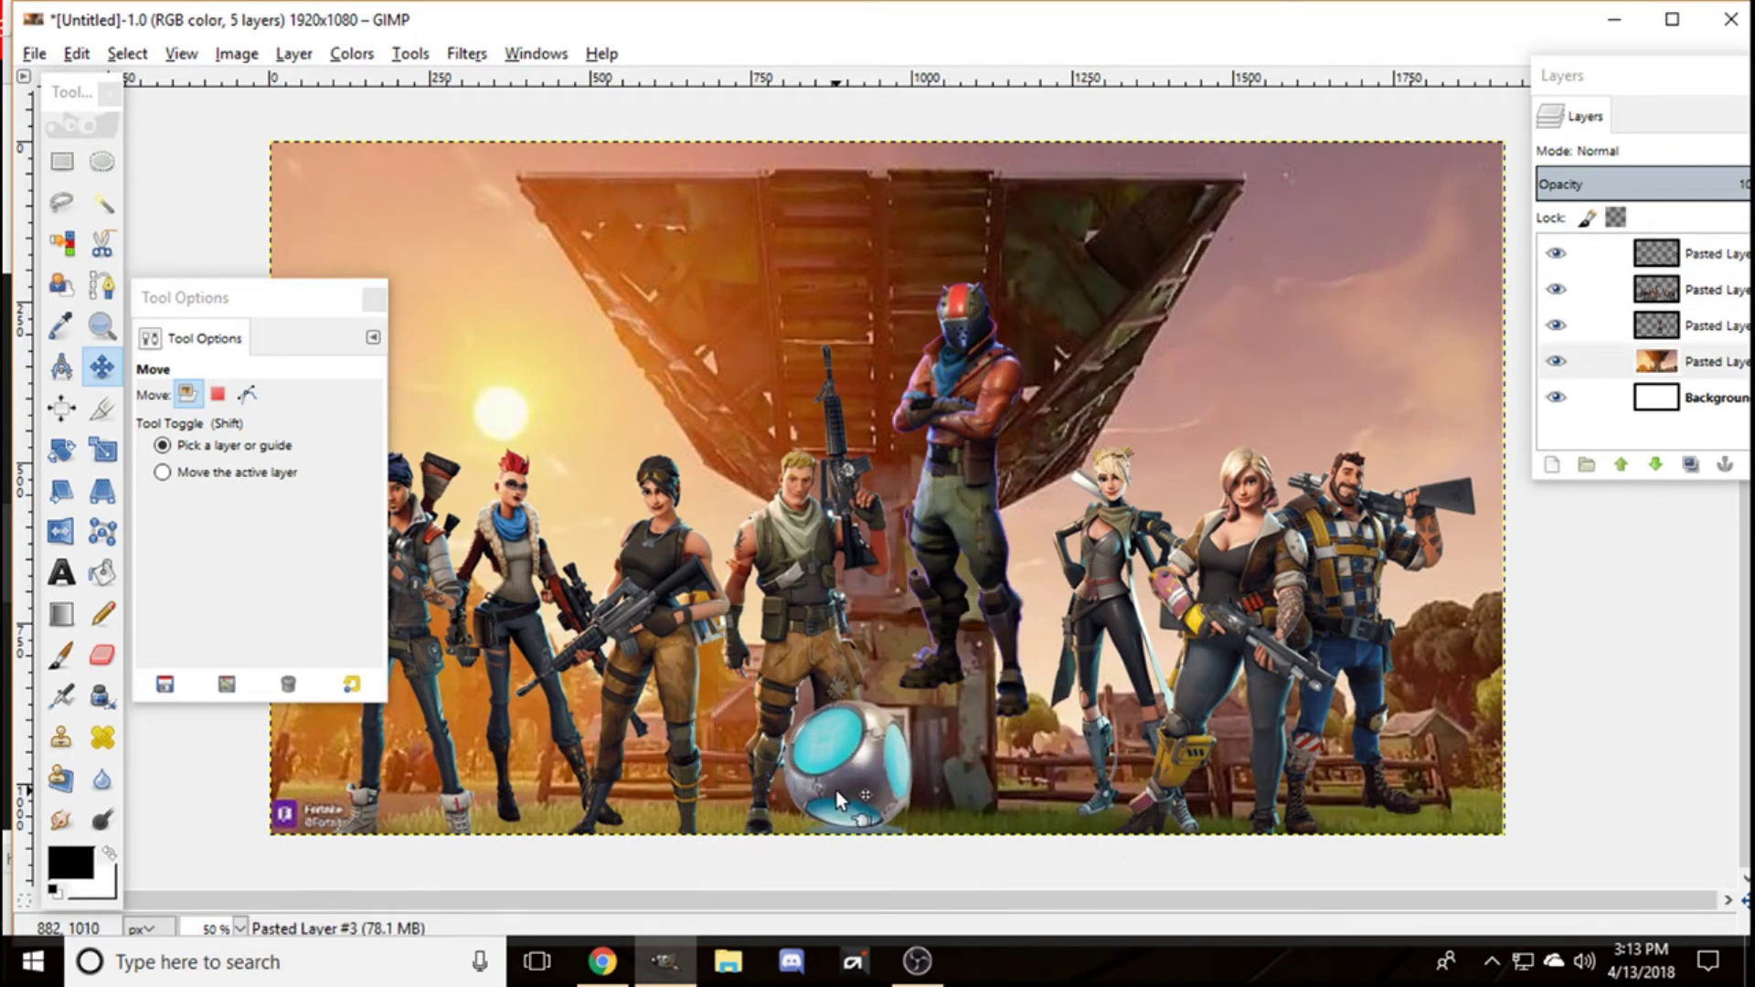
pyautogui.moveTo(962, 487); pyautogui.dragTo(974, 621)
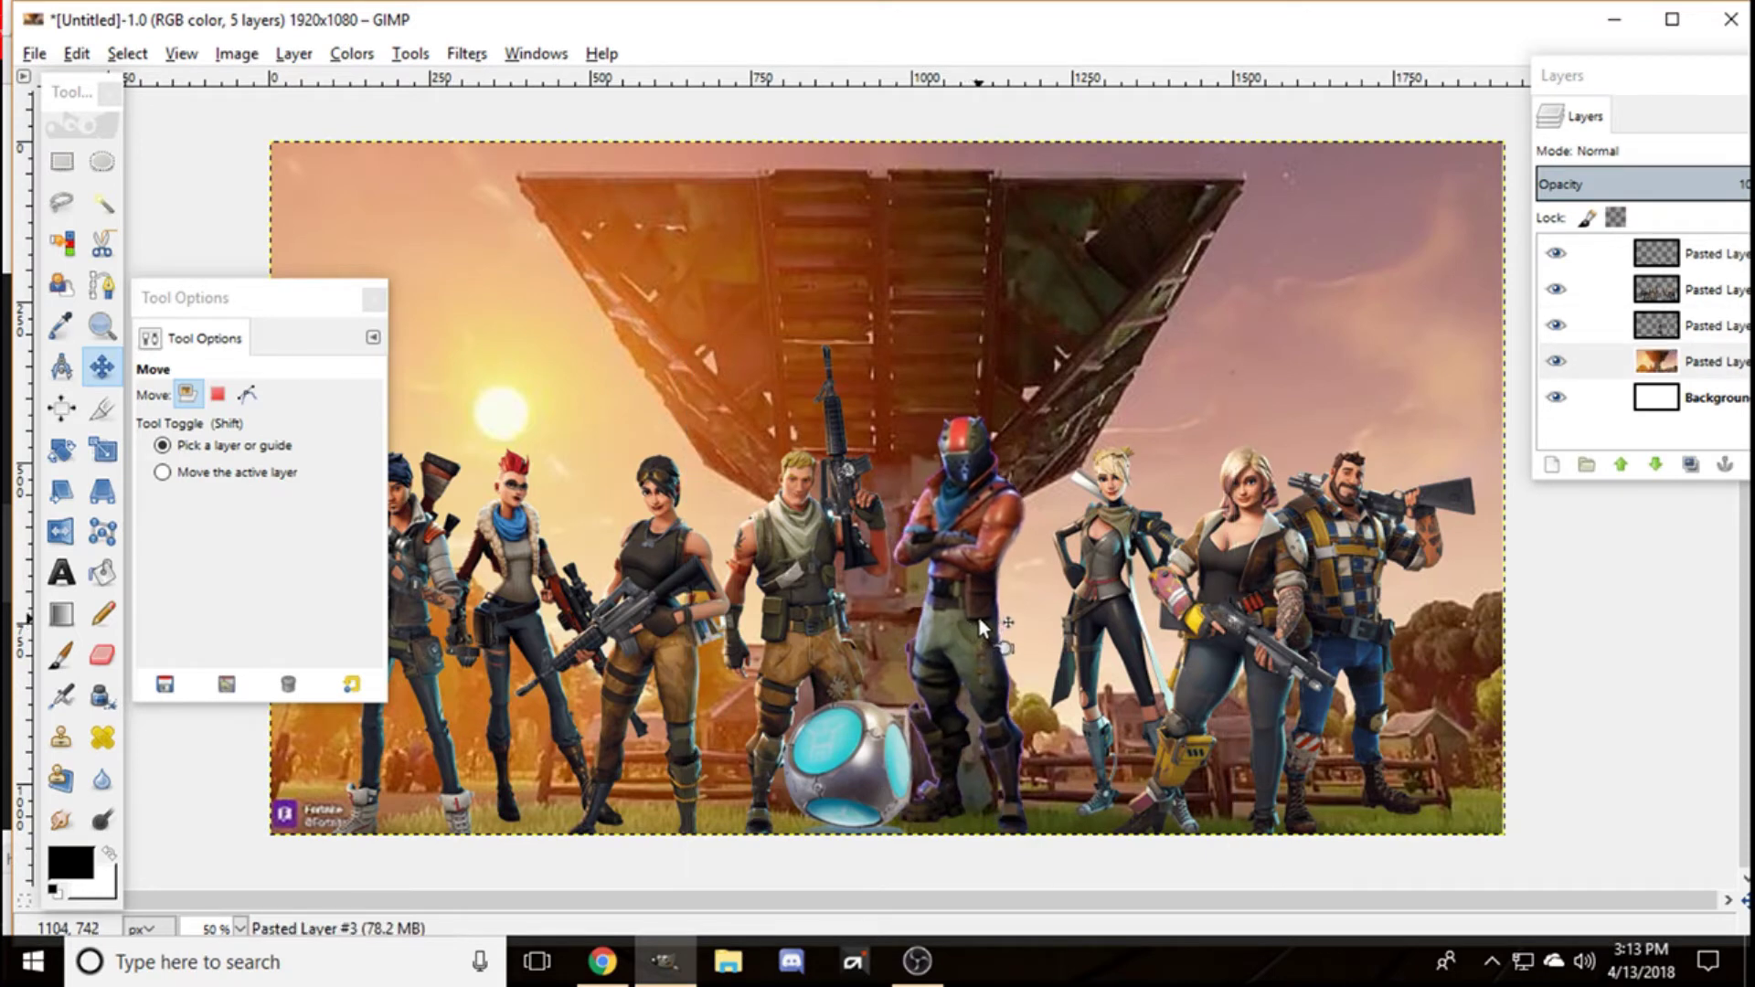
pyautogui.moveTo(235, 295); pyautogui.dragTo(946, 203)
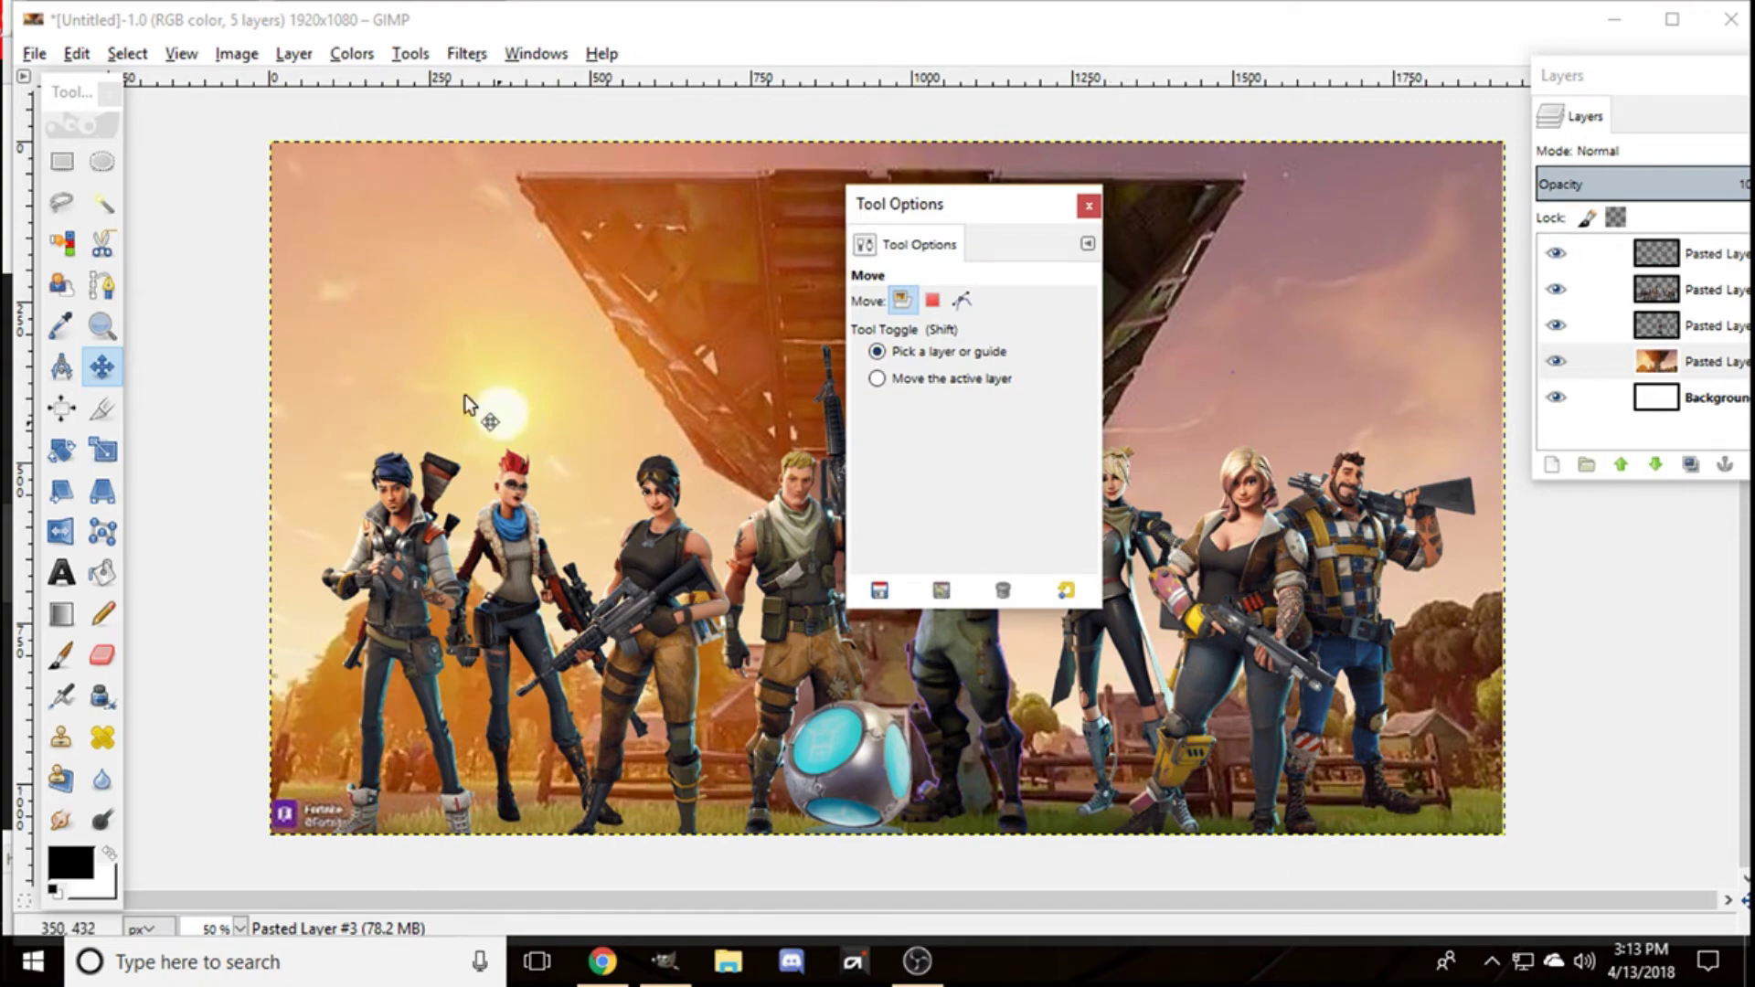
# Step: Switch to Chrome and change the Google Images search to "fortnite logo"
pyautogui.click(602, 960)
pyautogui.scroll(10, 798, 420)
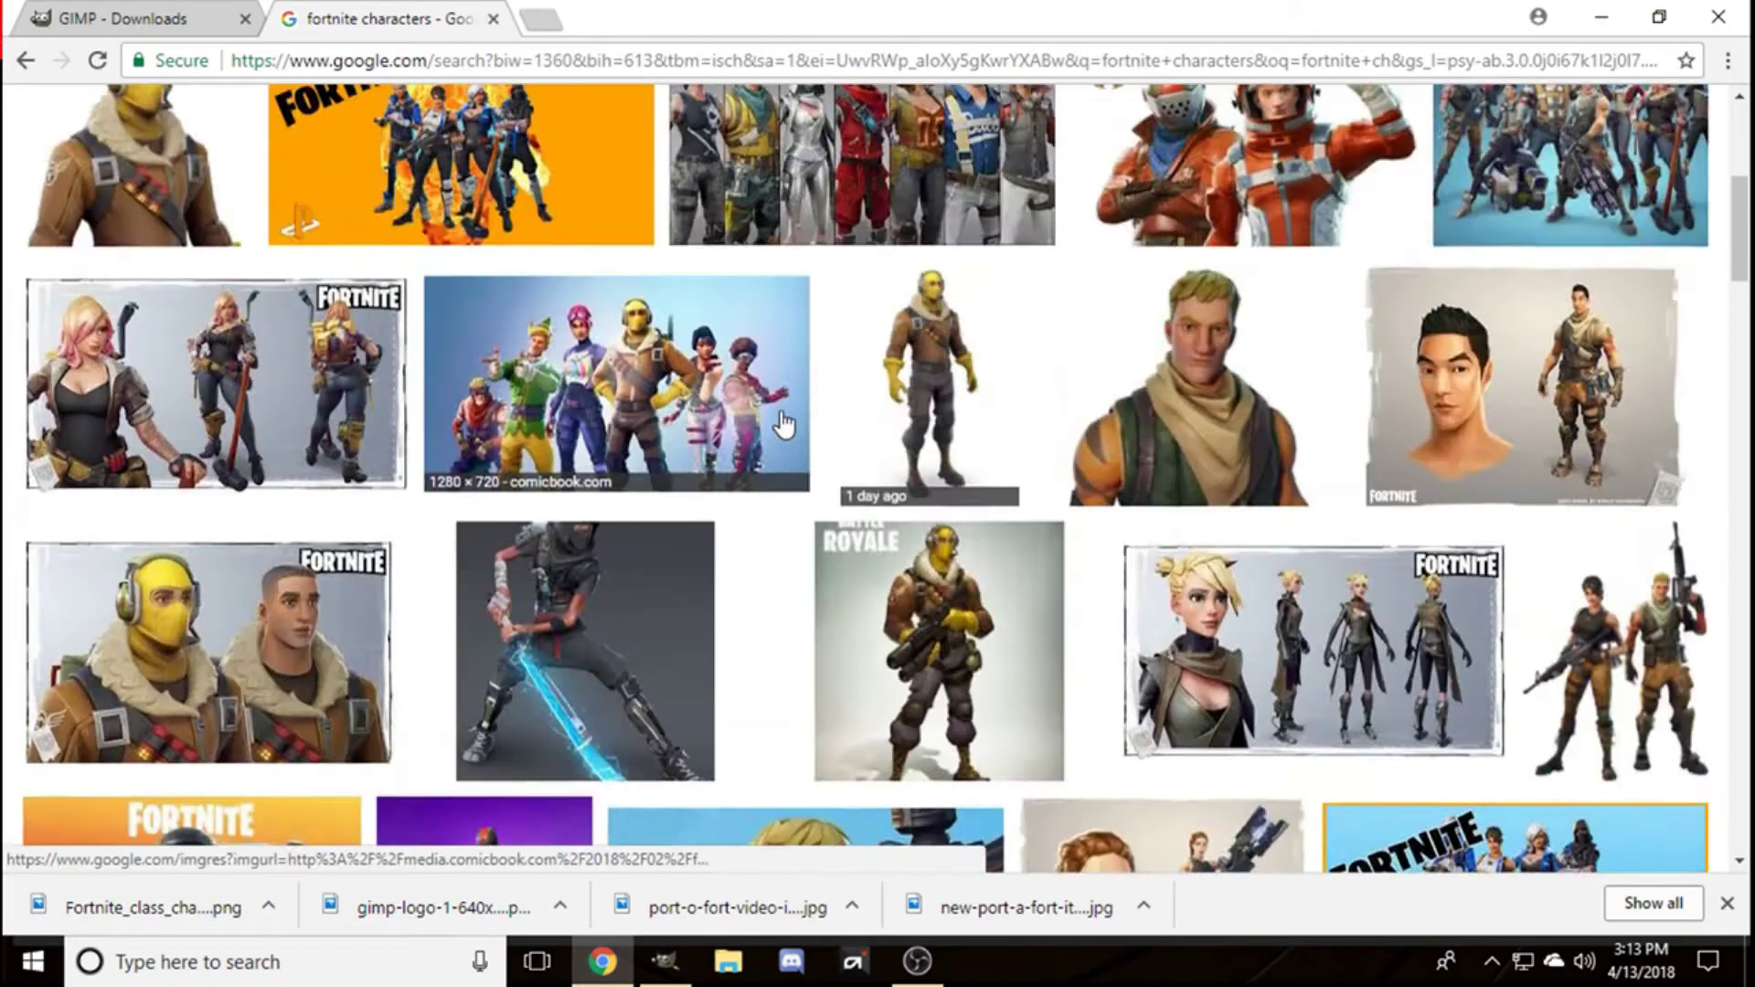
pyautogui.moveTo(300, 159); pyautogui.dragTo(290, 178)
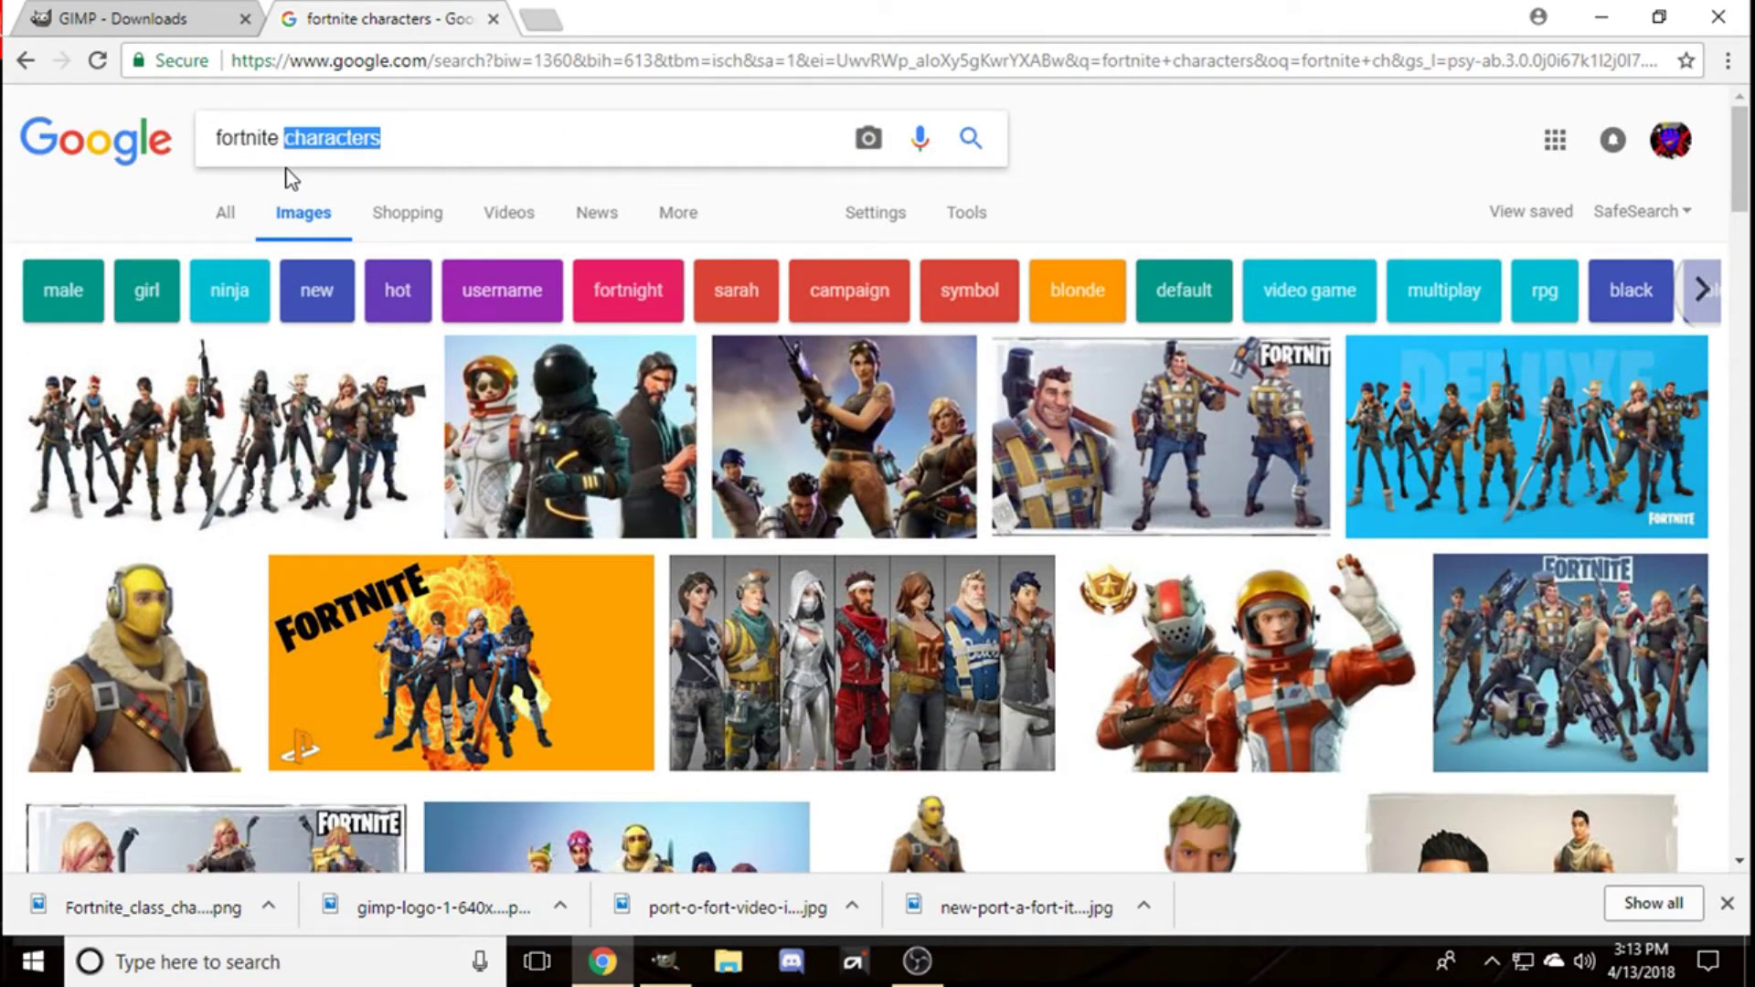
pyautogui.press('BackSpace')
pyautogui.press('Return')
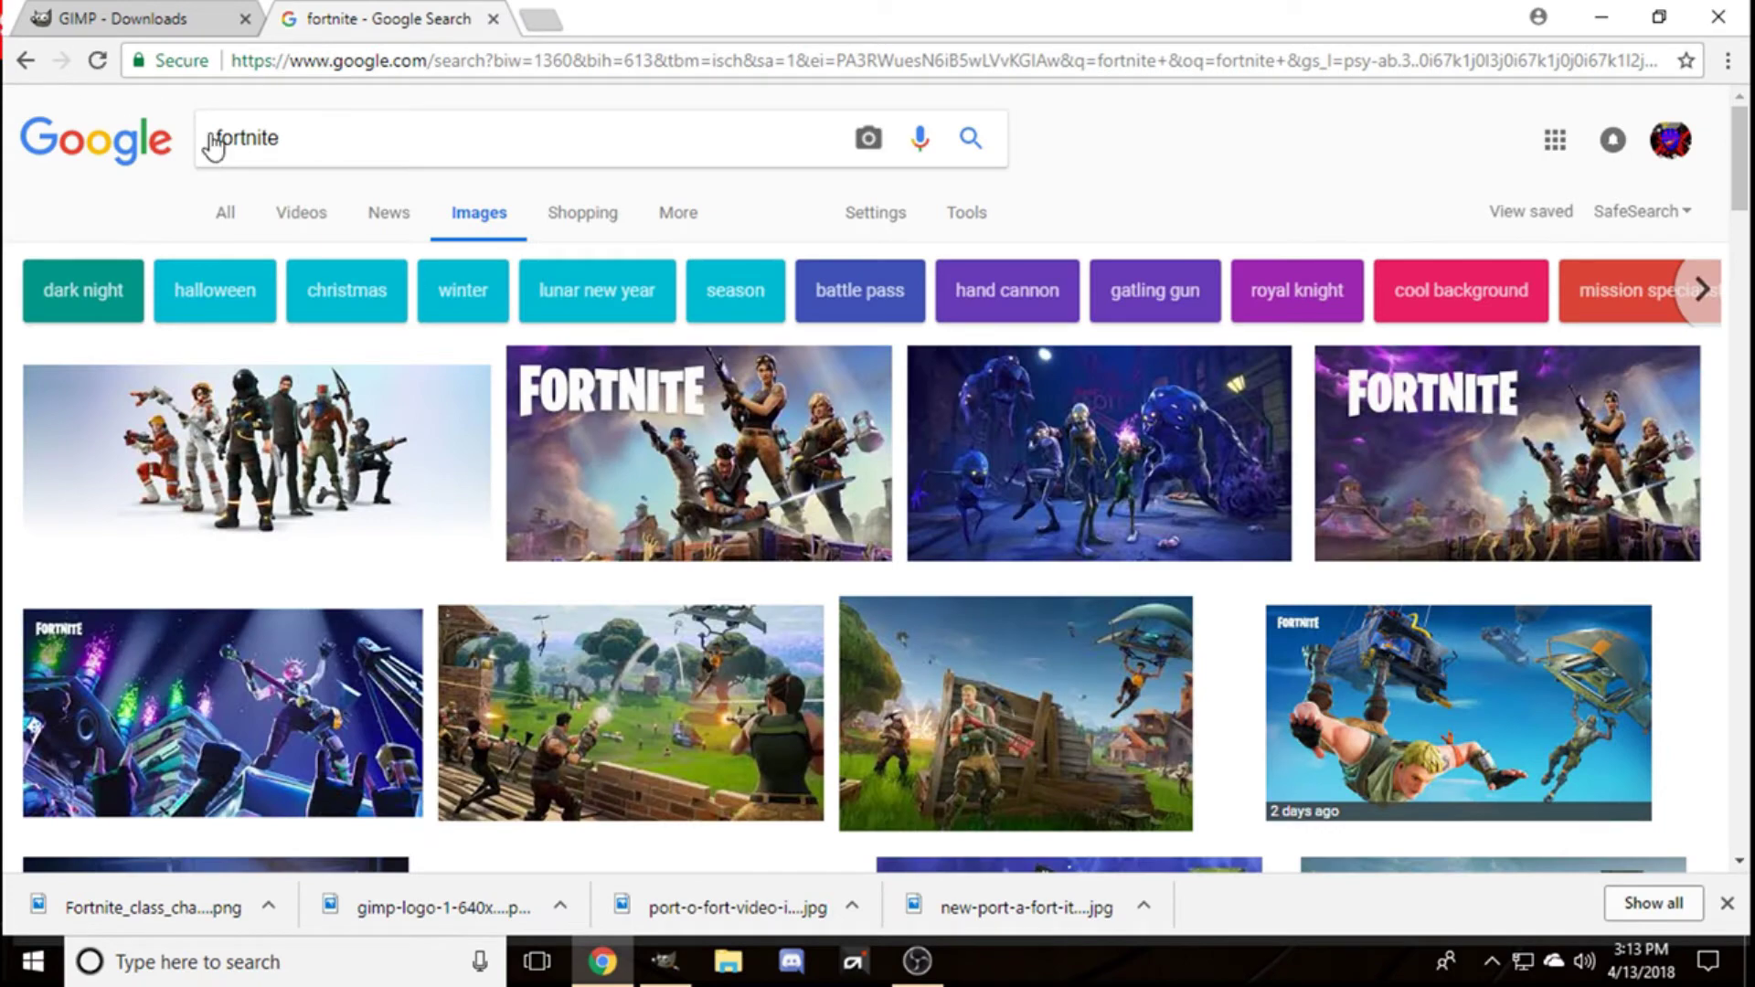
pyautogui.click(371, 135)
pyautogui.write('logo')
pyautogui.press('Return')
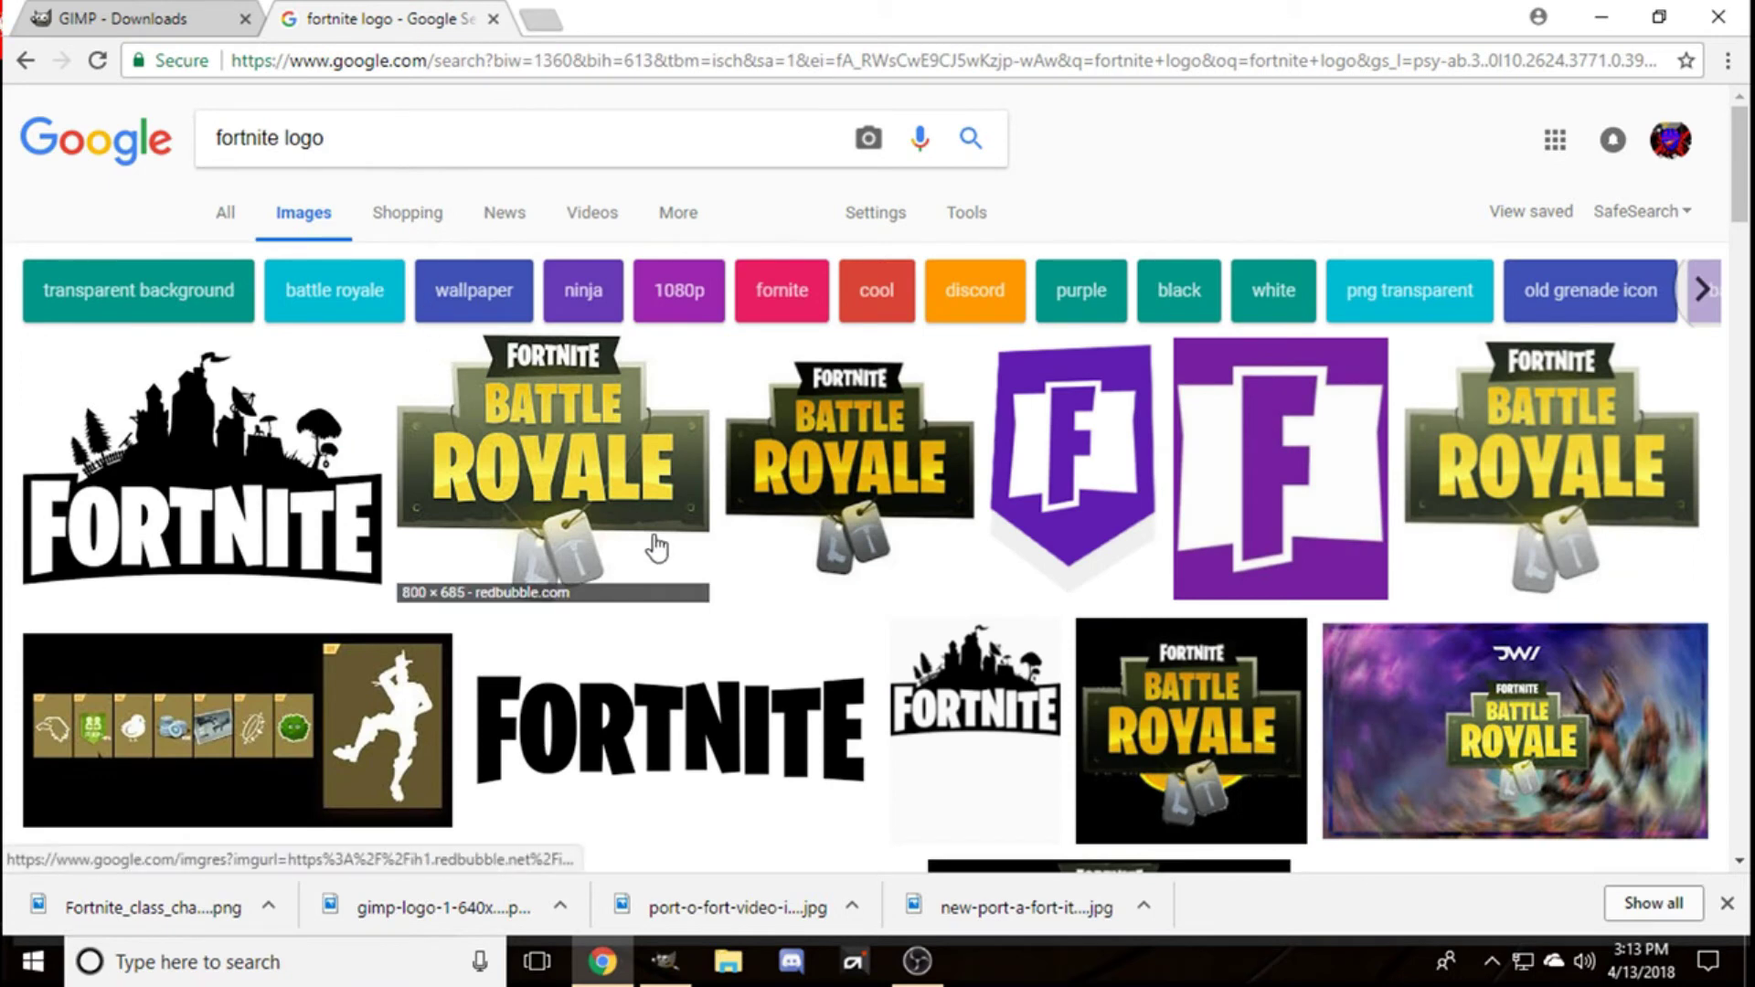
# Step: Preview the Battle Royale logo results and copy the 800 × 685 Redbubble logo image
pyautogui.click(1520, 434)
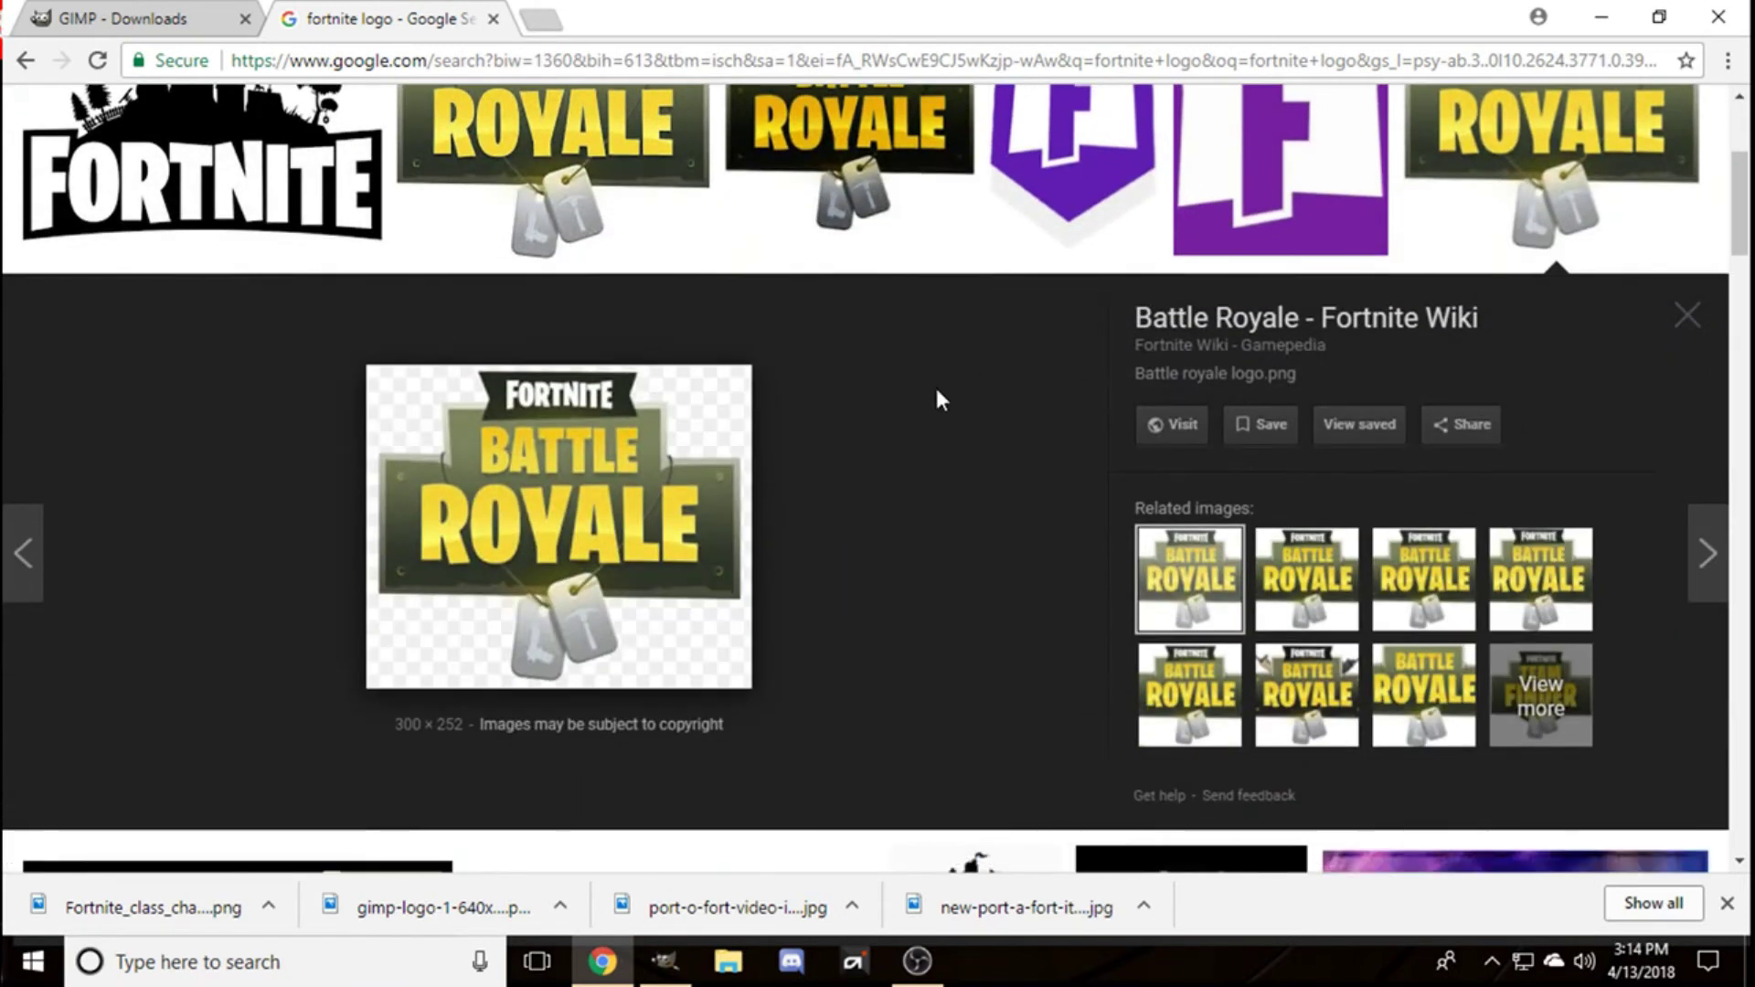
pyautogui.scroll(2, 892, 504)
pyautogui.click(562, 430)
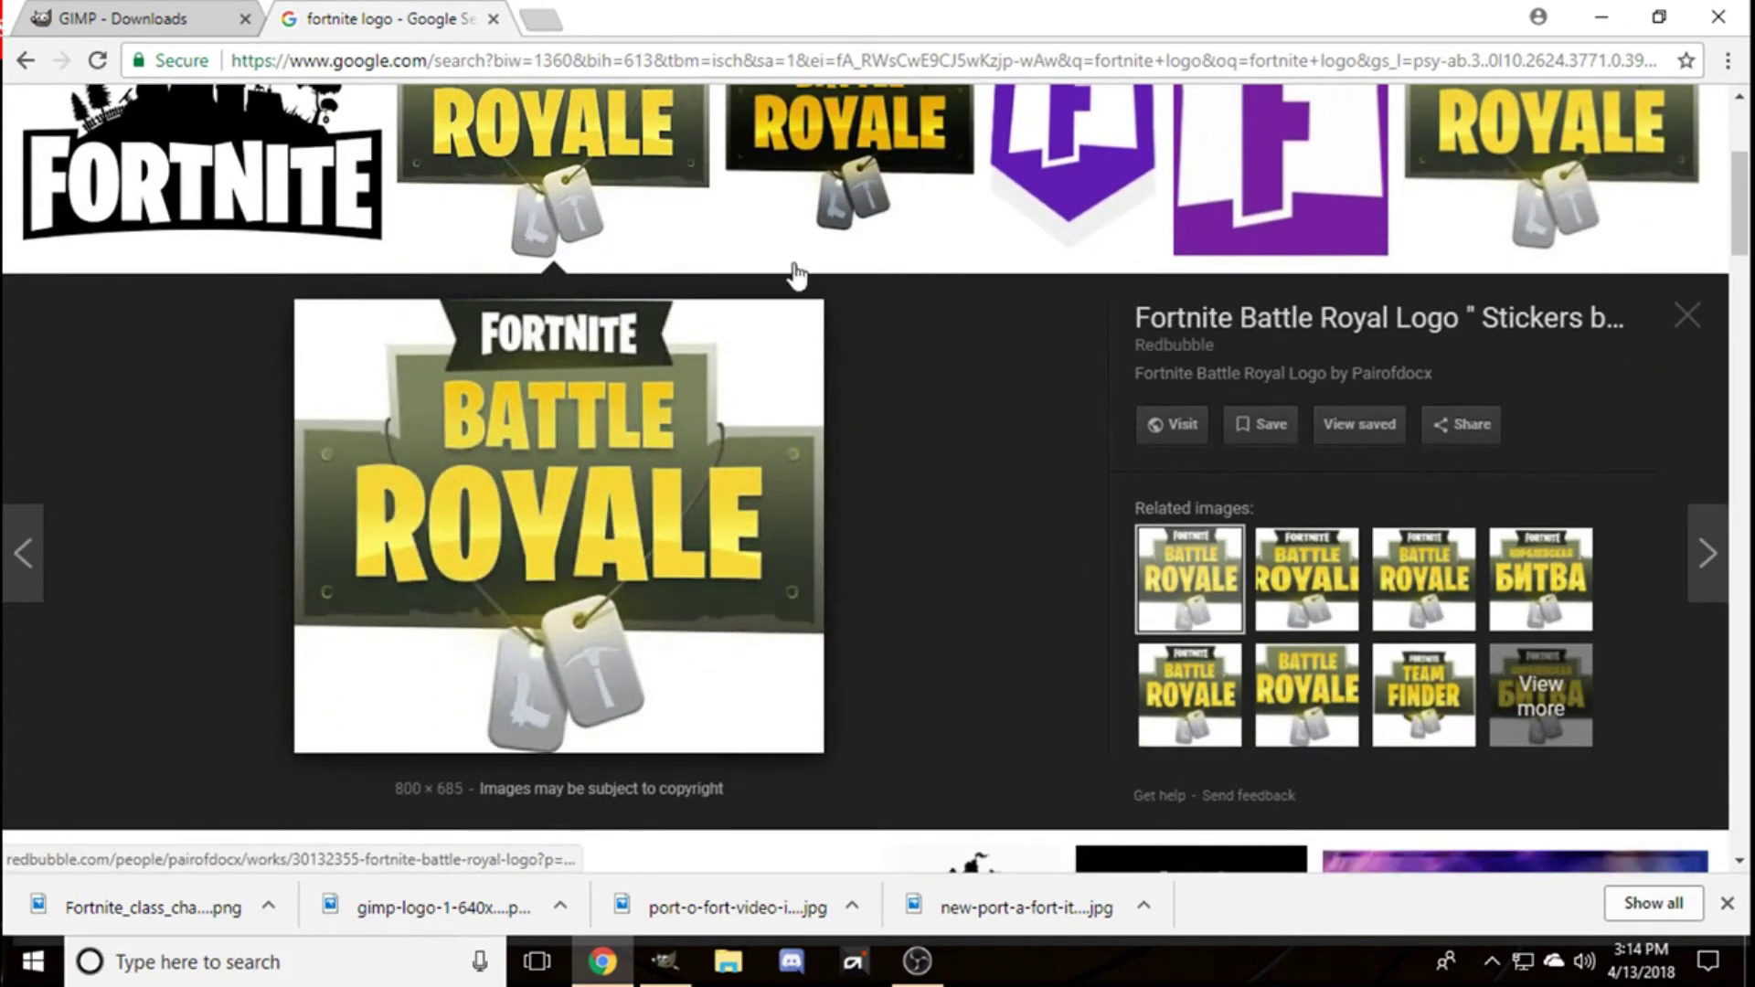
pyautogui.click(1686, 316)
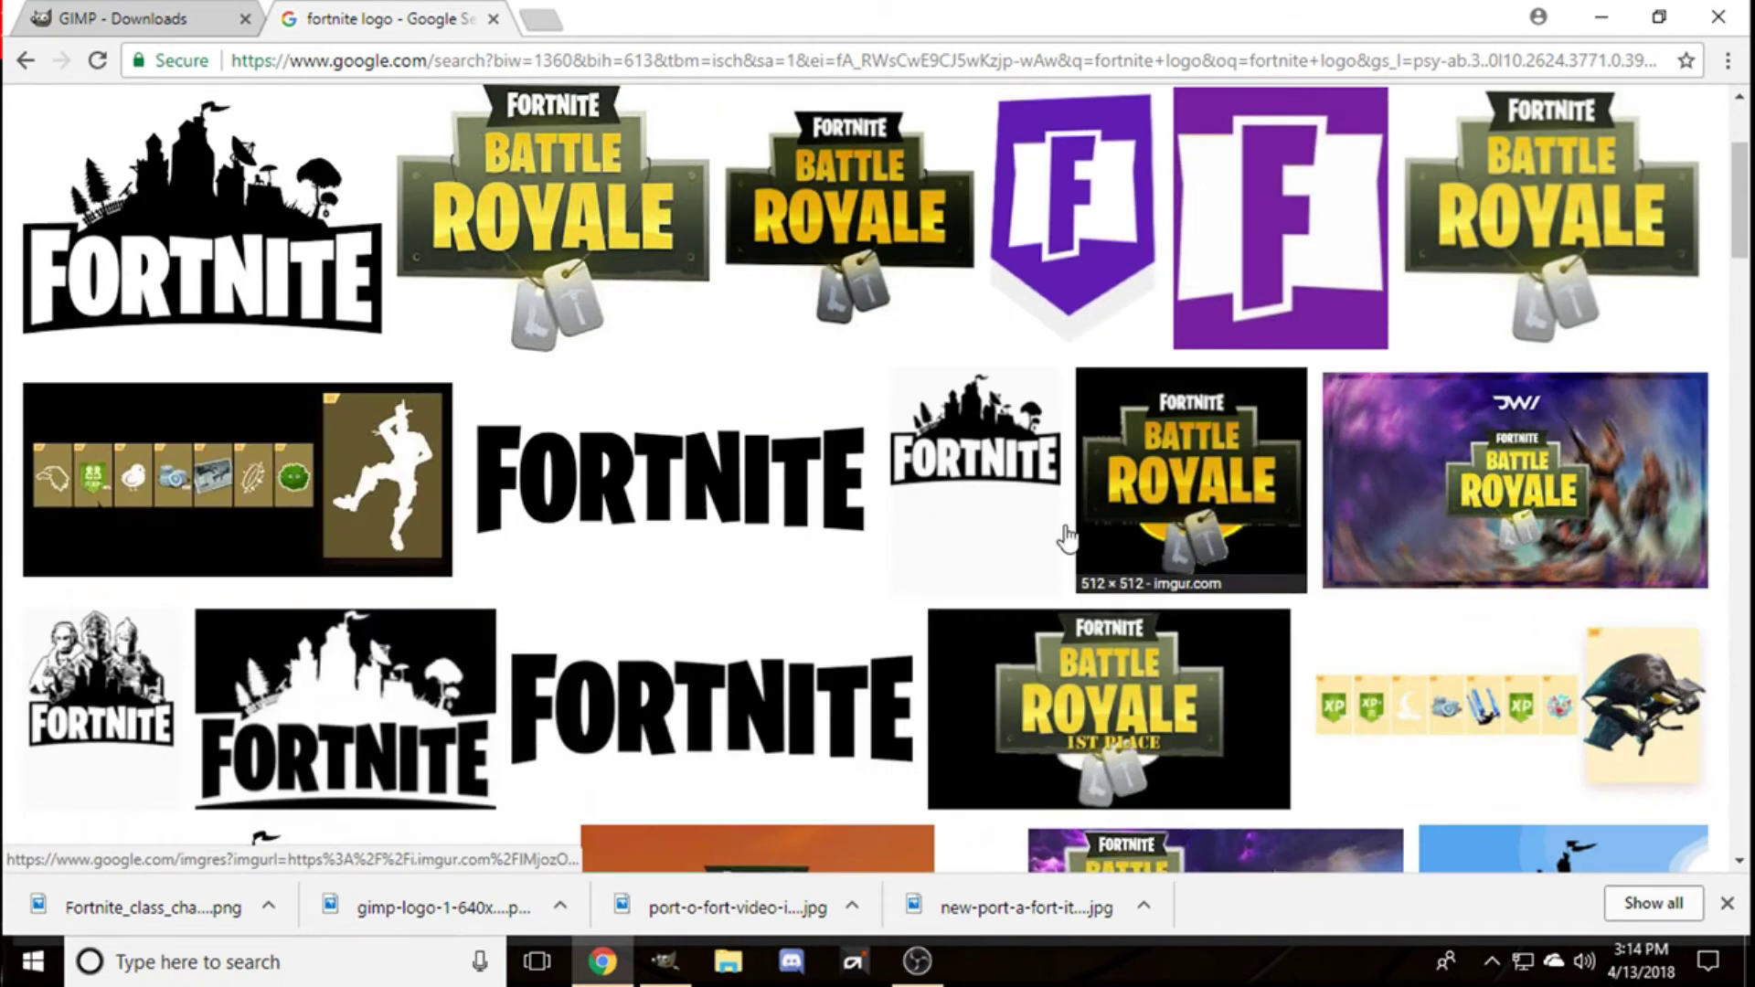
pyautogui.click(773, 462)
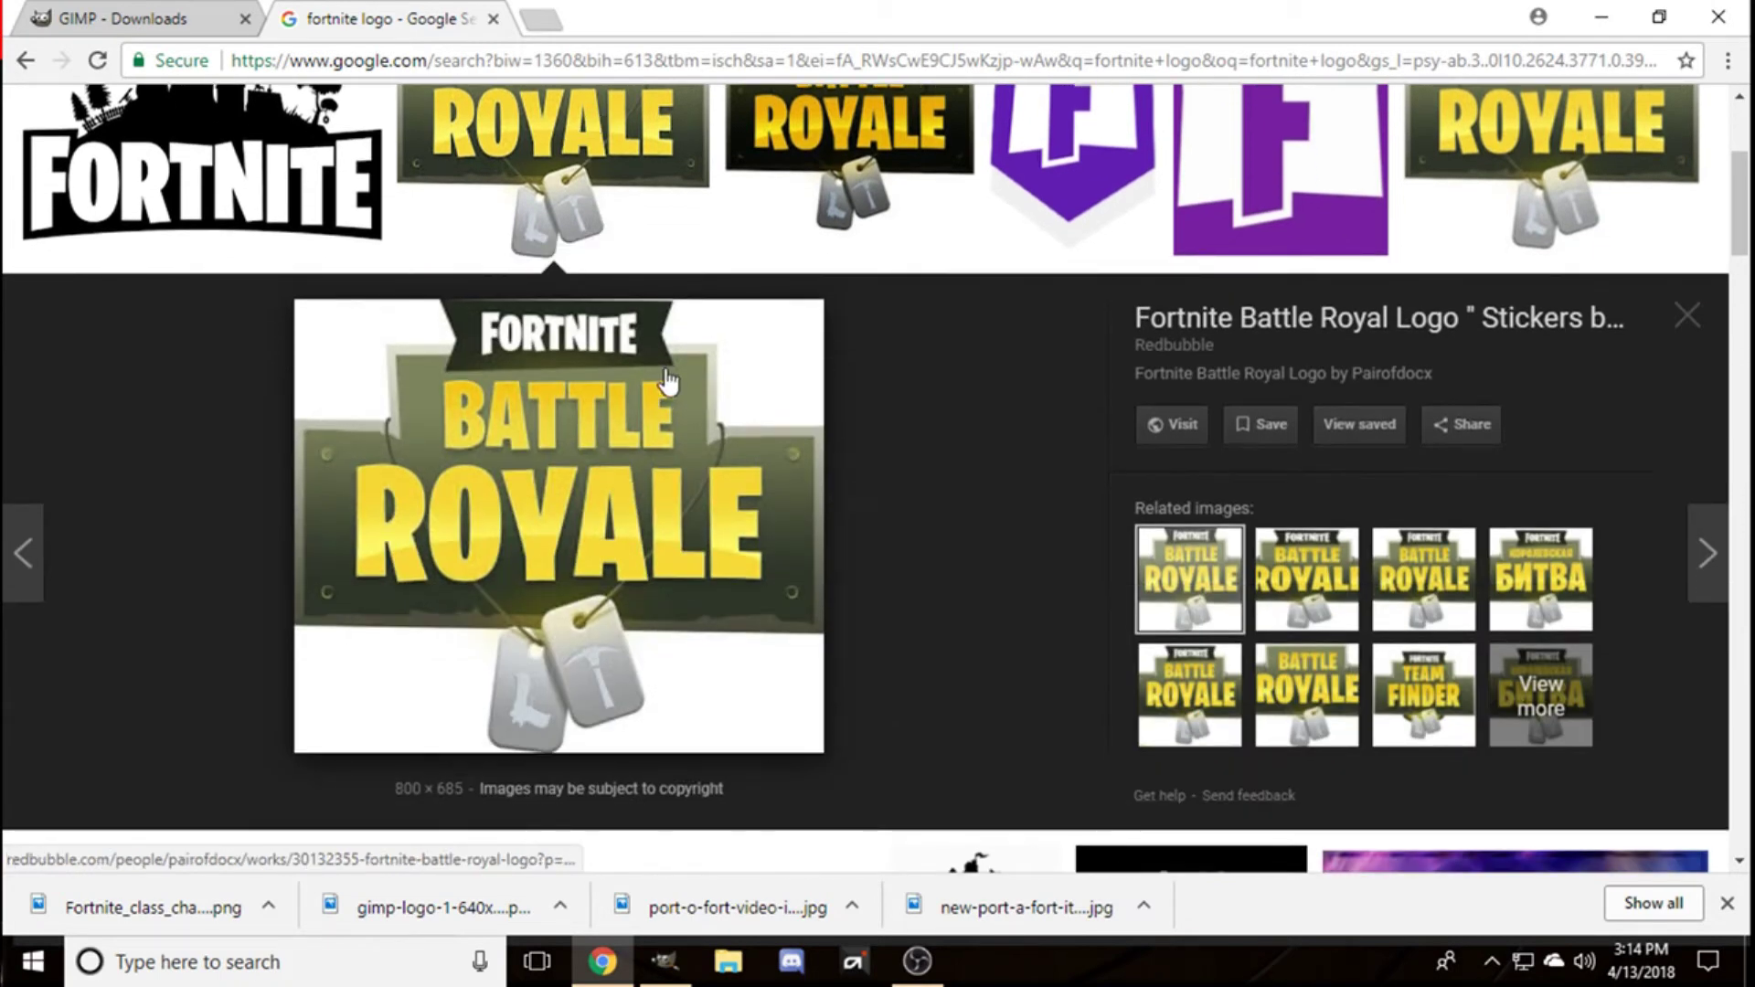
pyautogui.rightClick(647, 600)
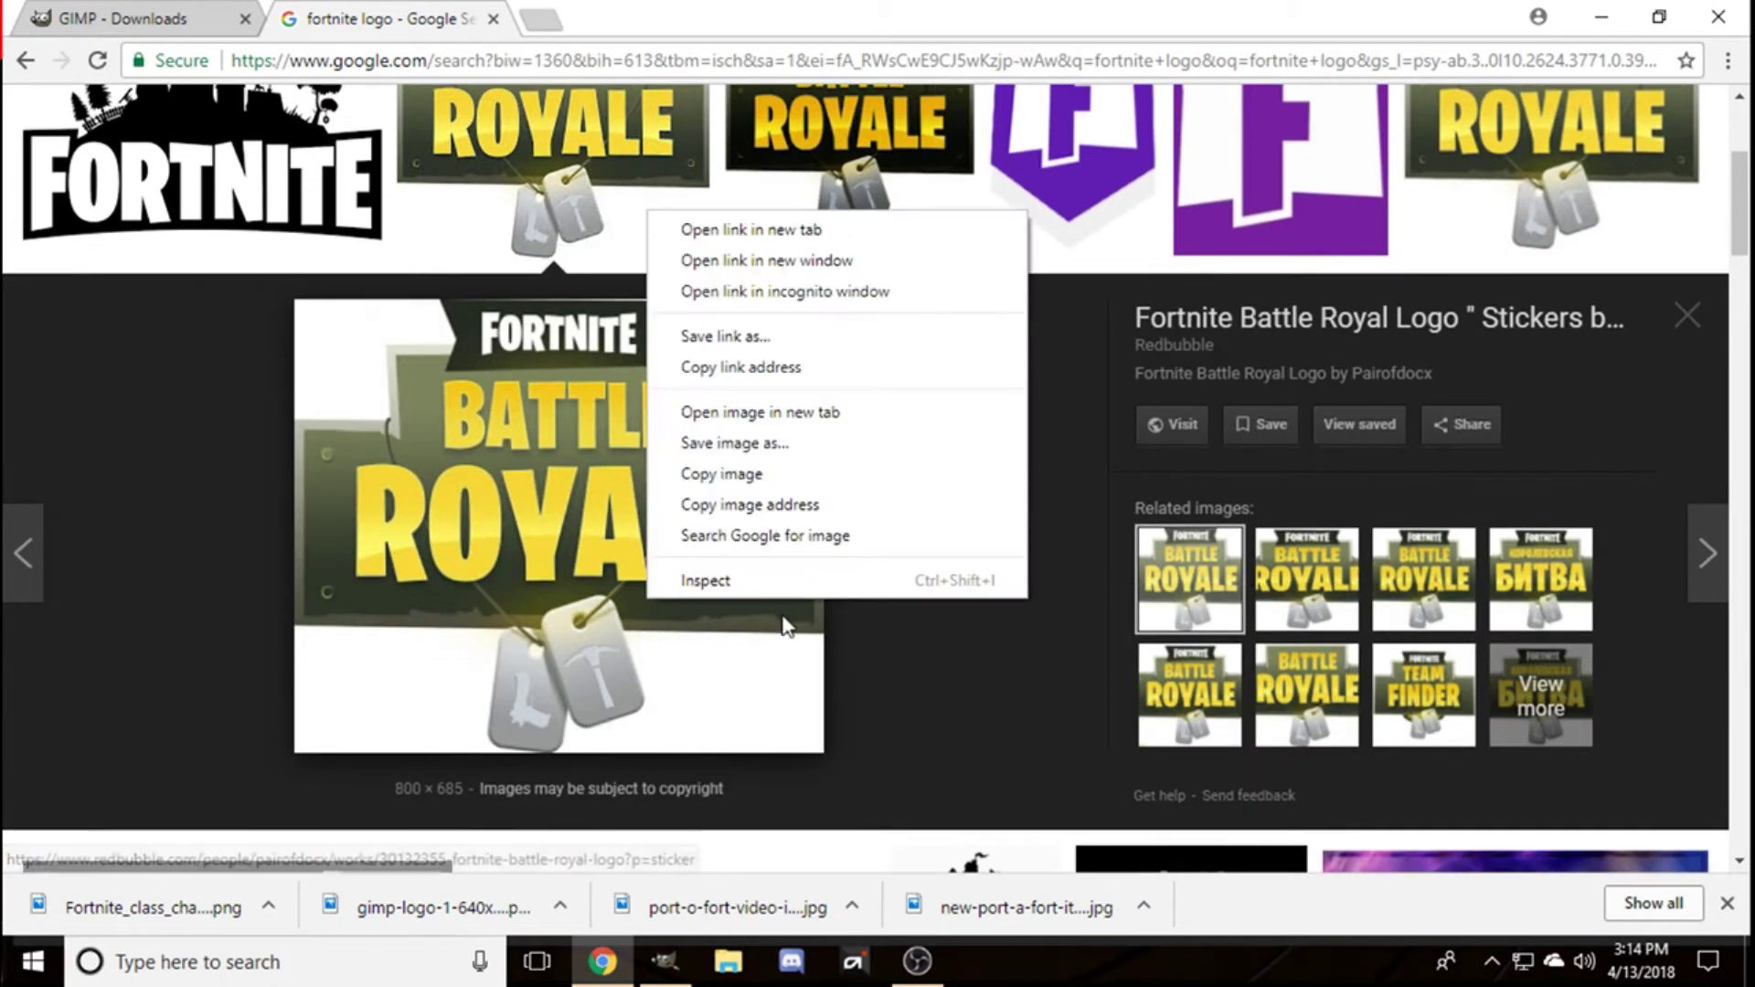
pyautogui.click(766, 479)
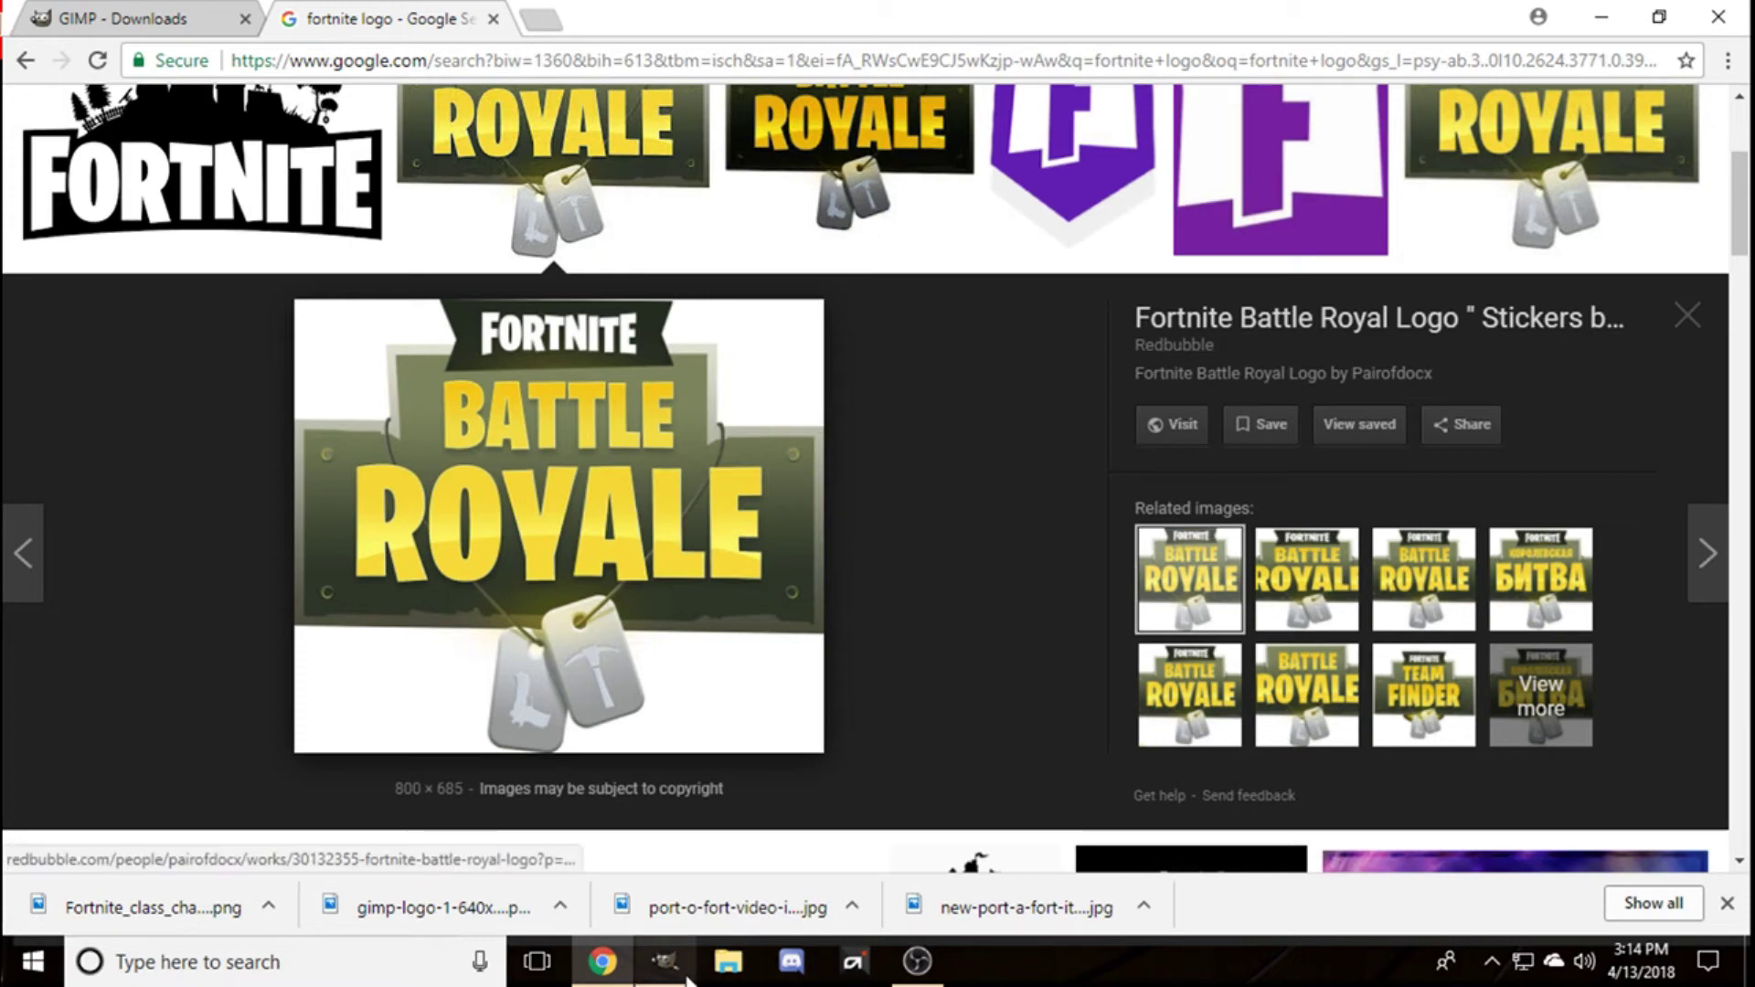
pyautogui.hotkey('alt', 'Tab')
pyautogui.hotkey('ctrl', 'c')
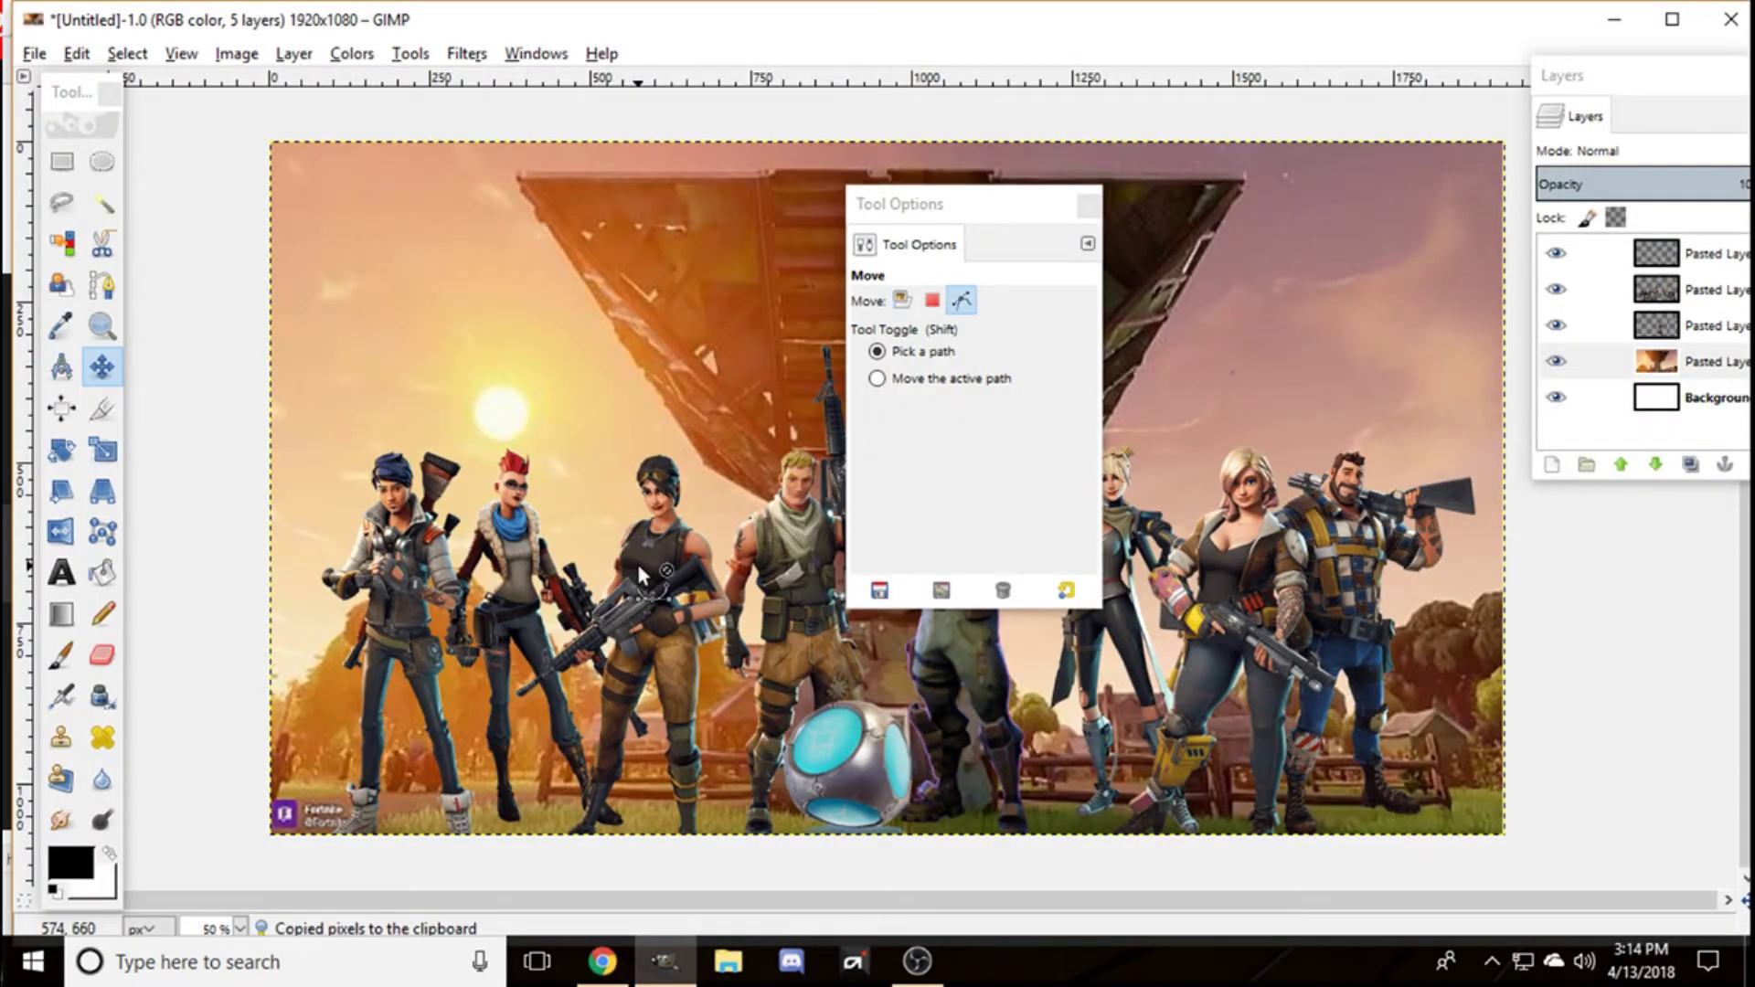
pyautogui.hotkey('ctrl', 'v')
pyautogui.hotkey('ctrl', 'z')
pyautogui.click(668, 964)
# Step: Copy the Battle Royale logo image, switch to GIMP and paste it into the composition as a new layer
pyautogui.rightClick(600, 631)
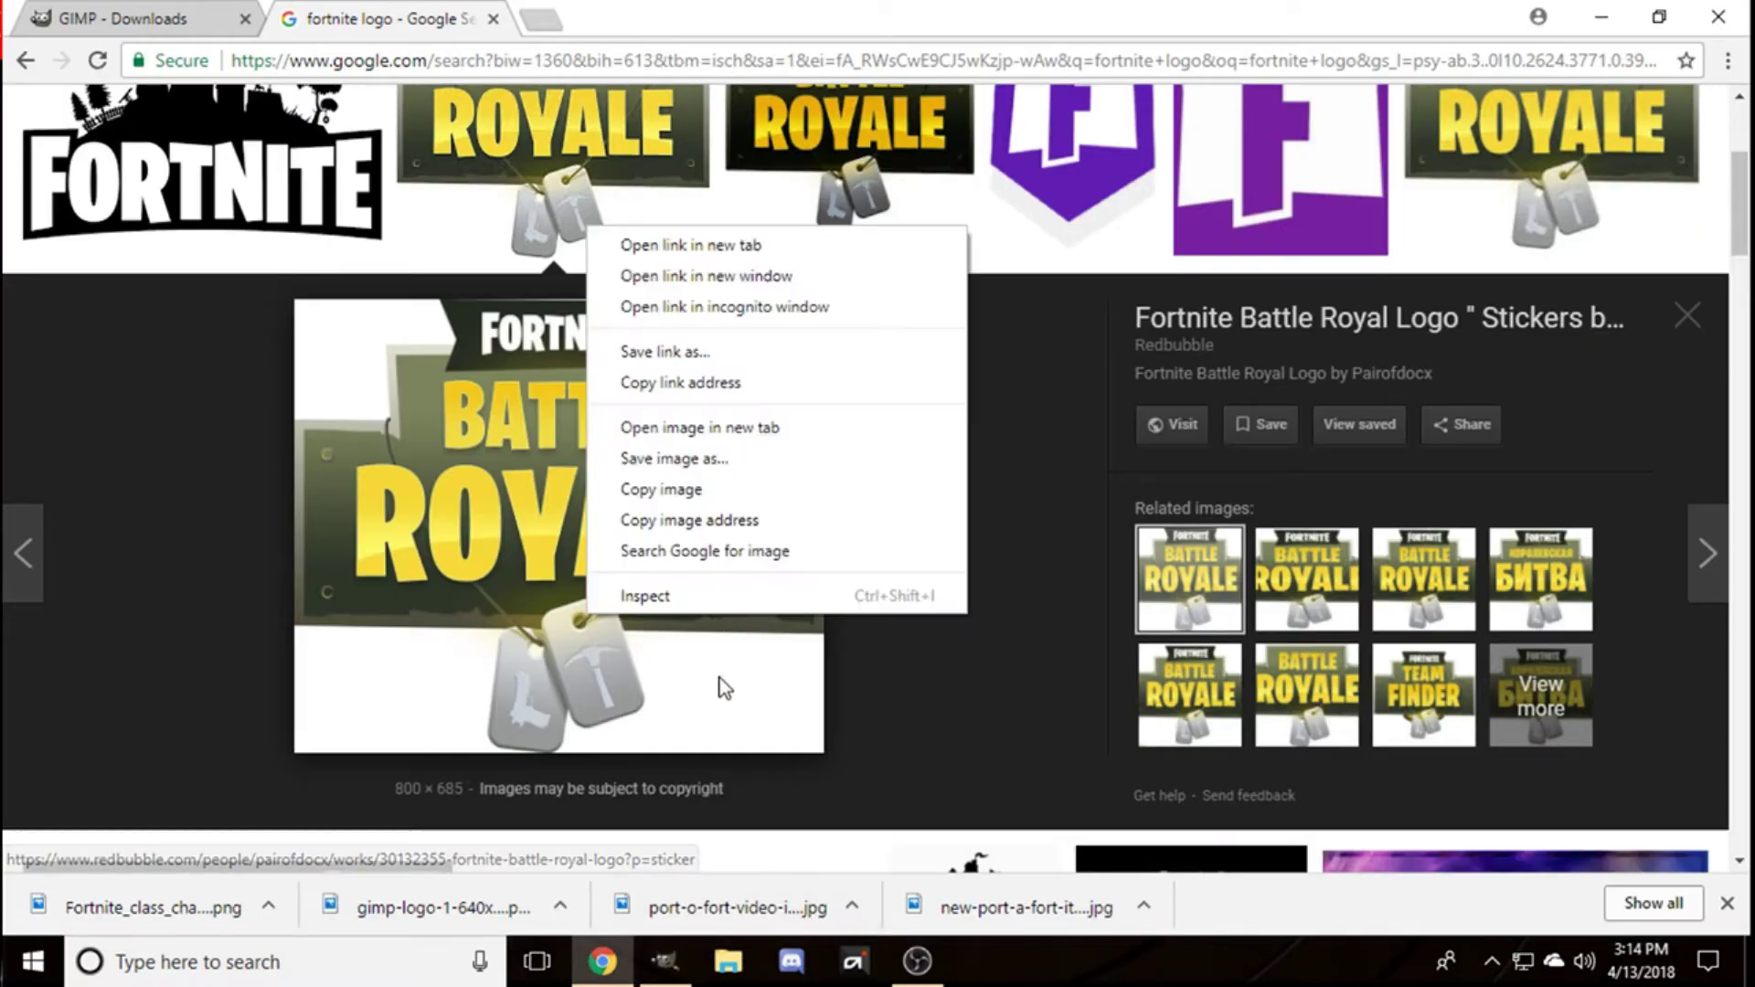
pyautogui.click(720, 487)
pyautogui.click(663, 955)
pyautogui.hotkey('ctrl', 'v')
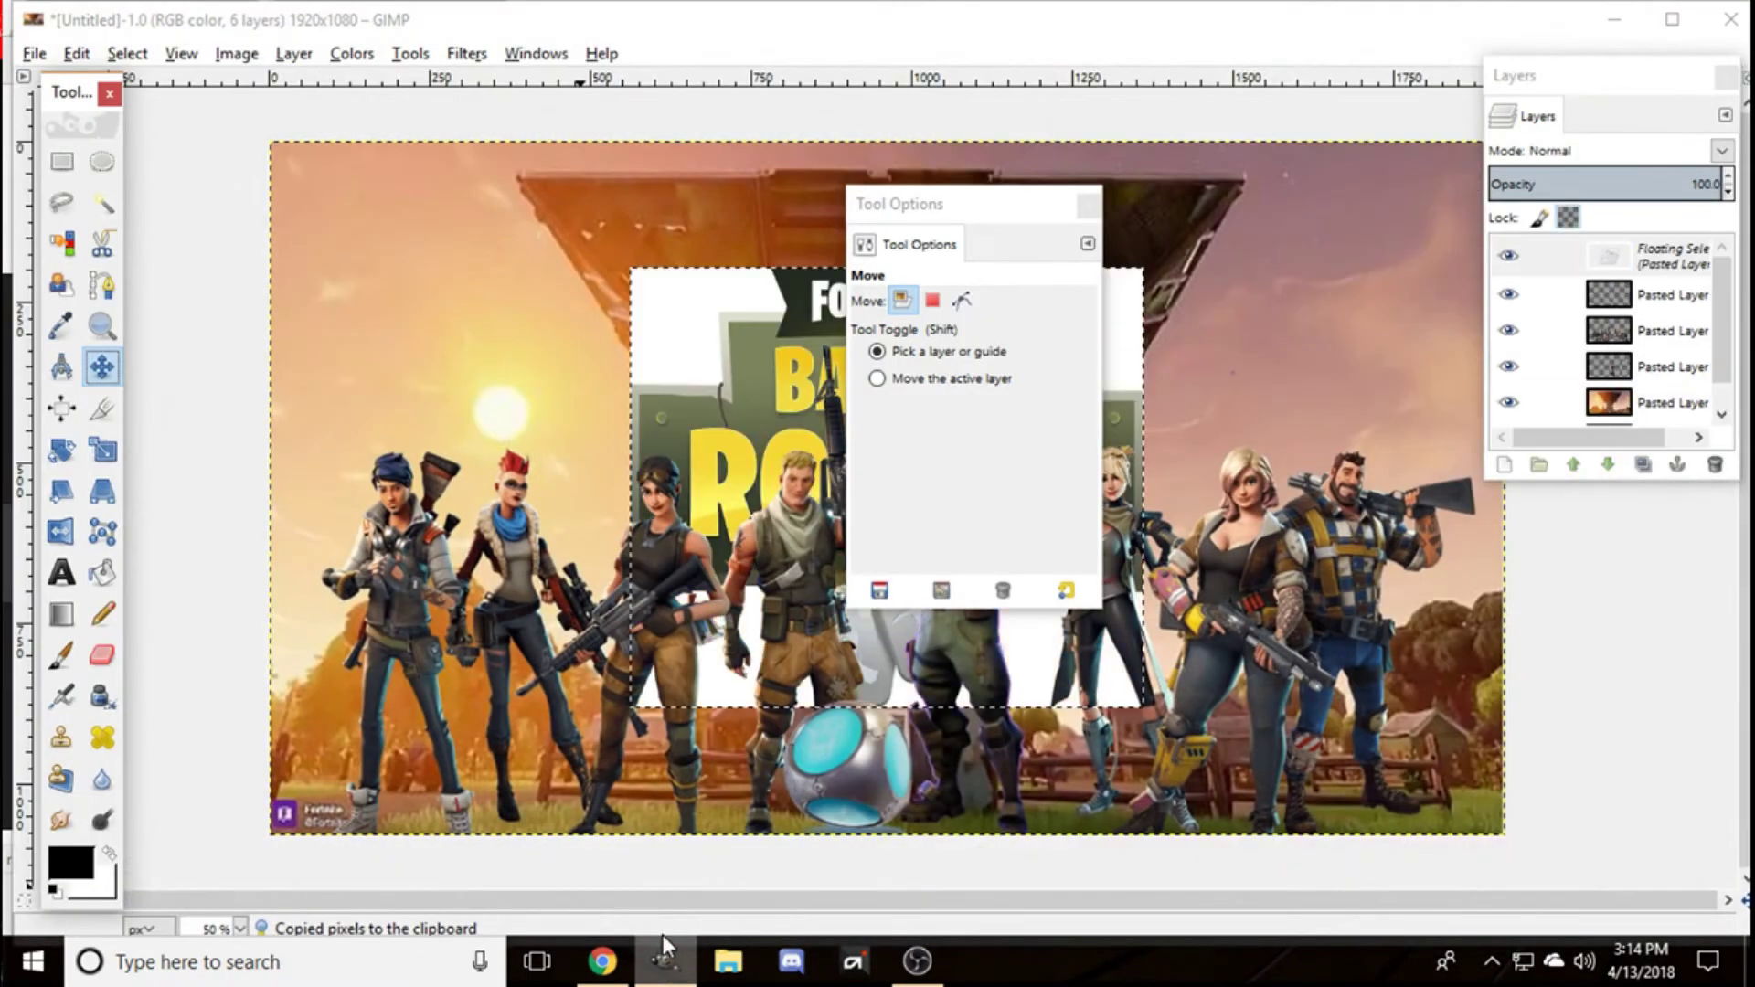
pyautogui.rightClick(1668, 268)
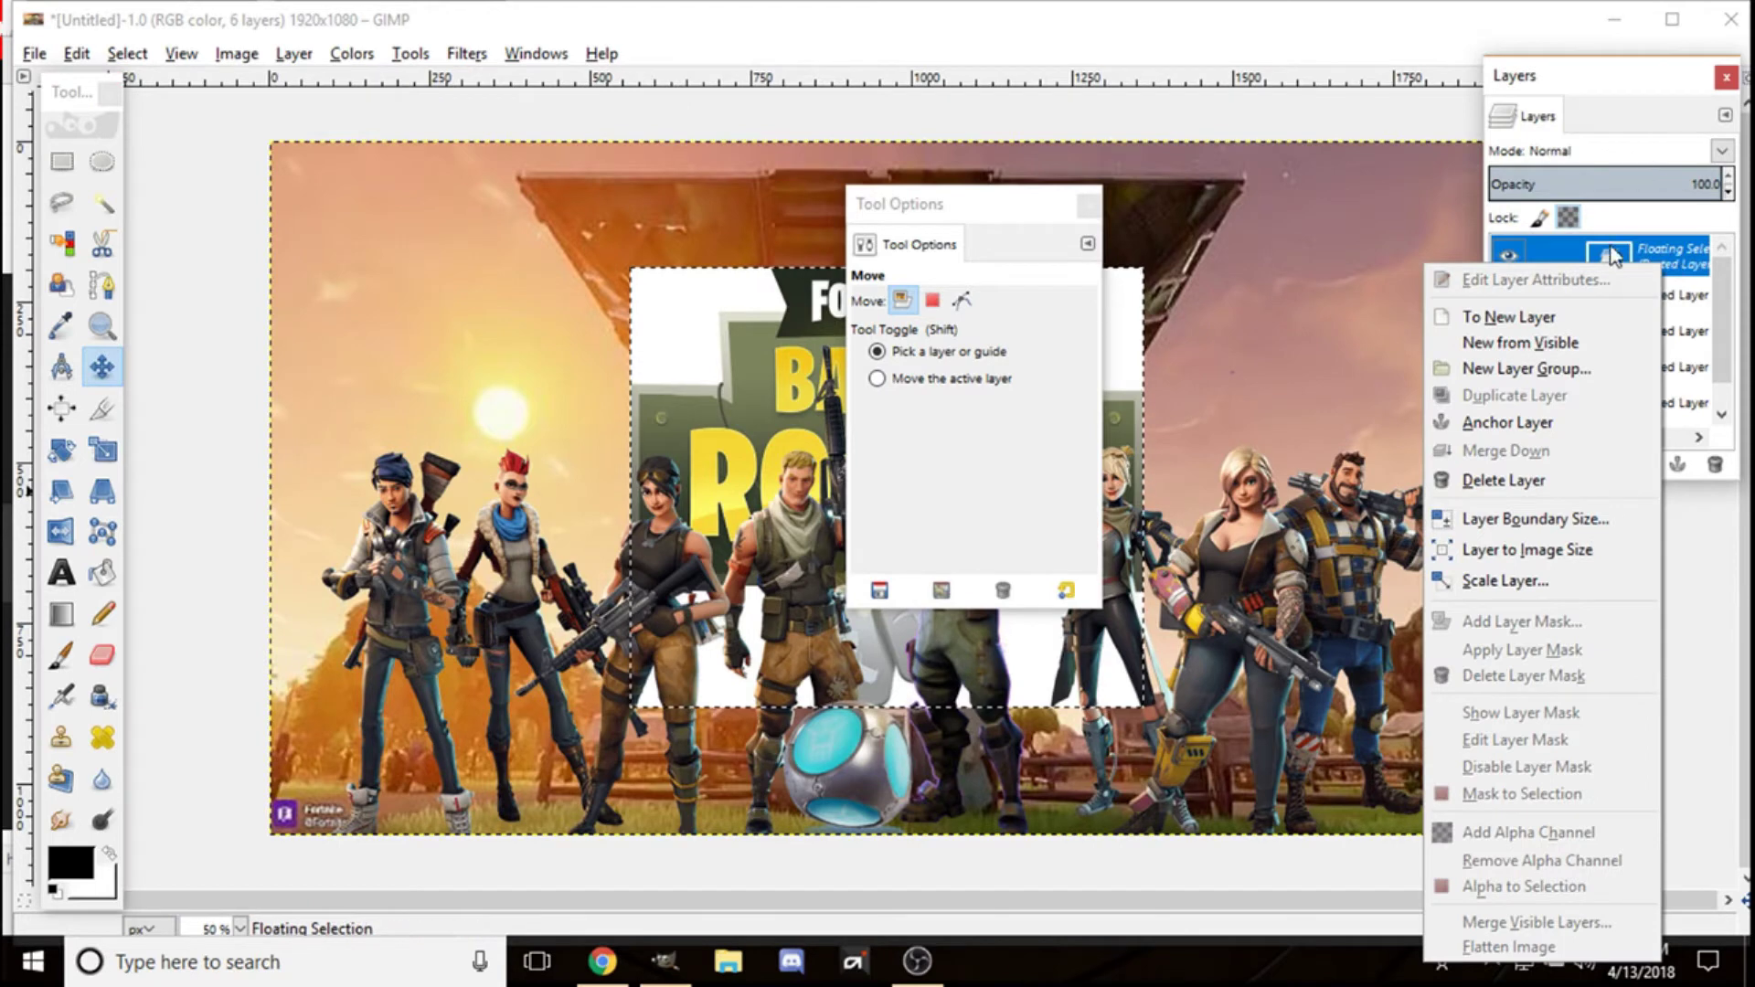
pyautogui.click(1508, 317)
# Step: Delete the white background areas around the Battle Royale logo with Fuzzy Select and clear the selection
pyautogui.moveTo(914, 204); pyautogui.dragTo(1466, 226)
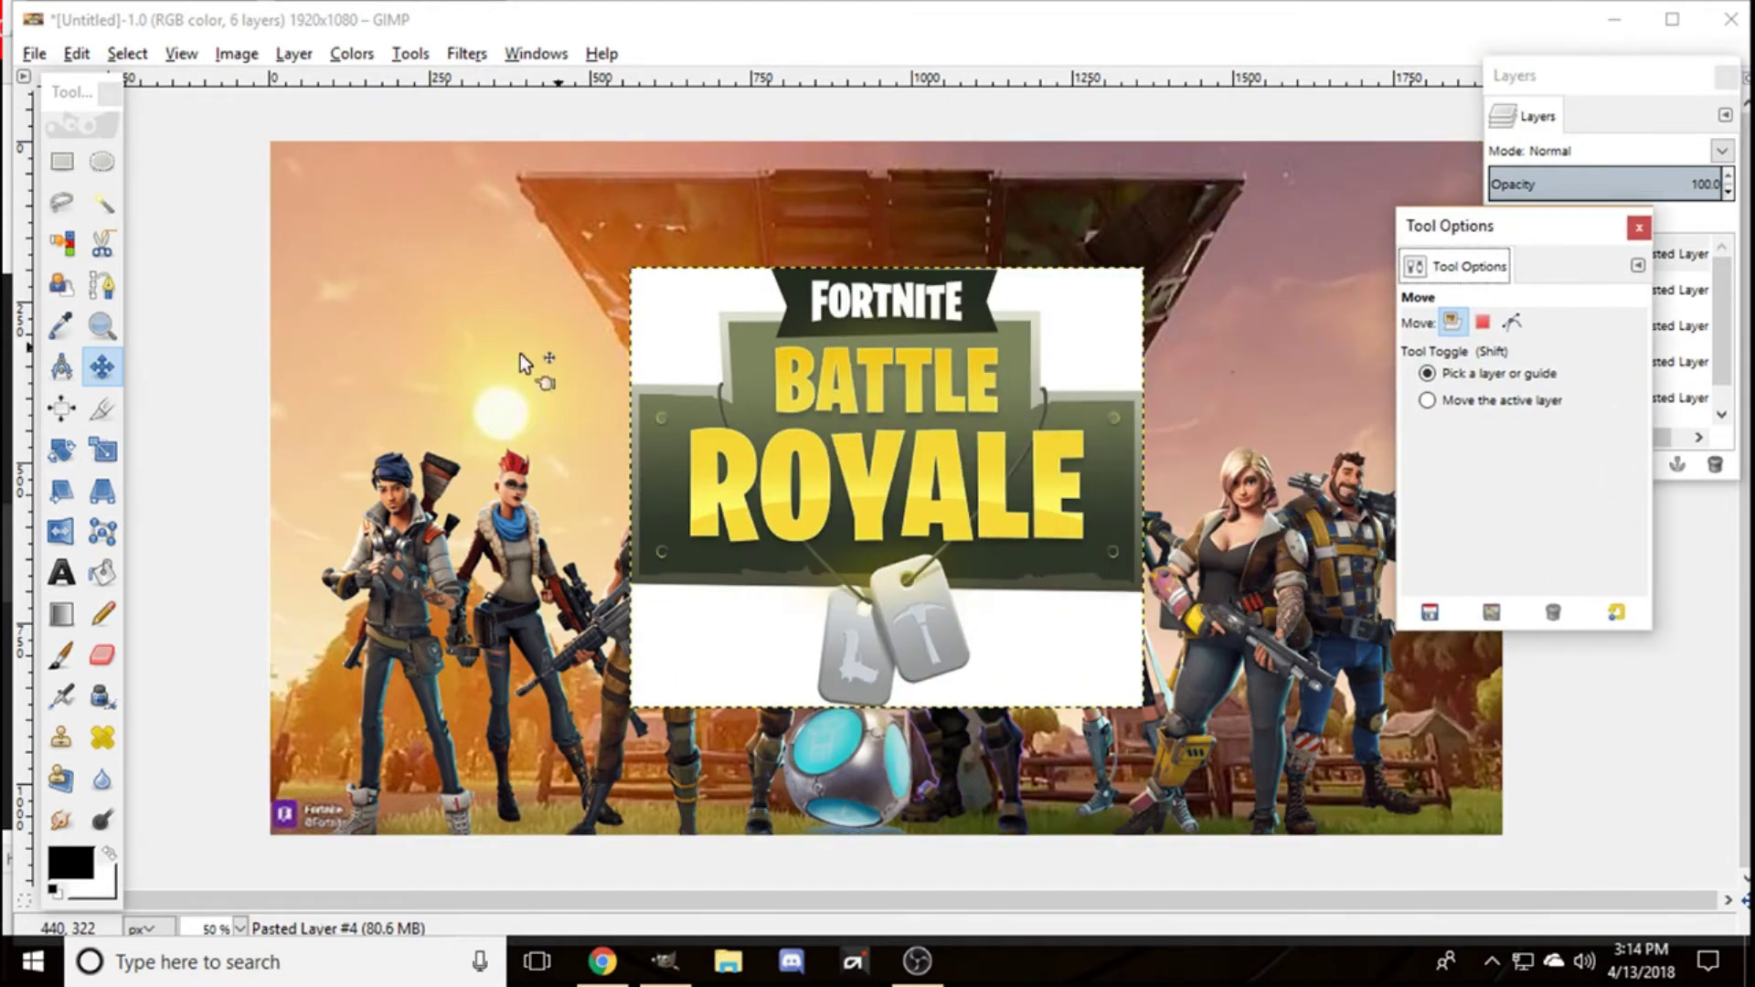
pyautogui.click(103, 205)
pyautogui.click(676, 321)
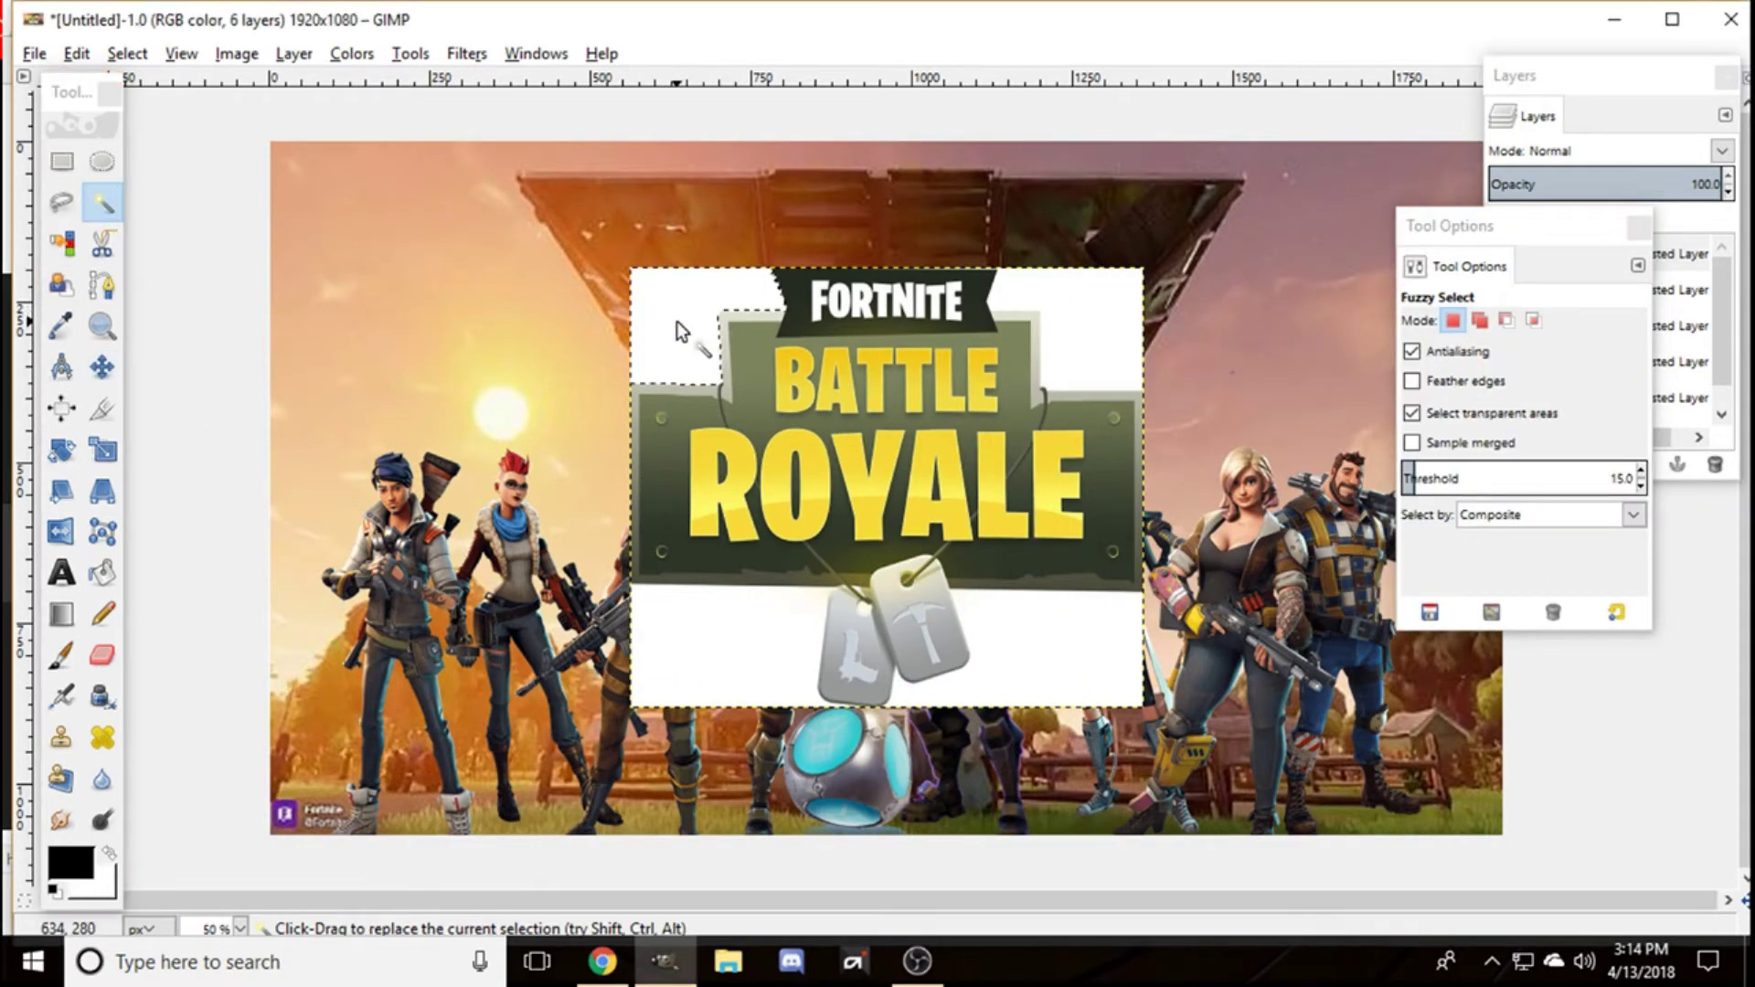
pyautogui.press('Delete')
pyautogui.click(1124, 304)
pyautogui.press('Delete')
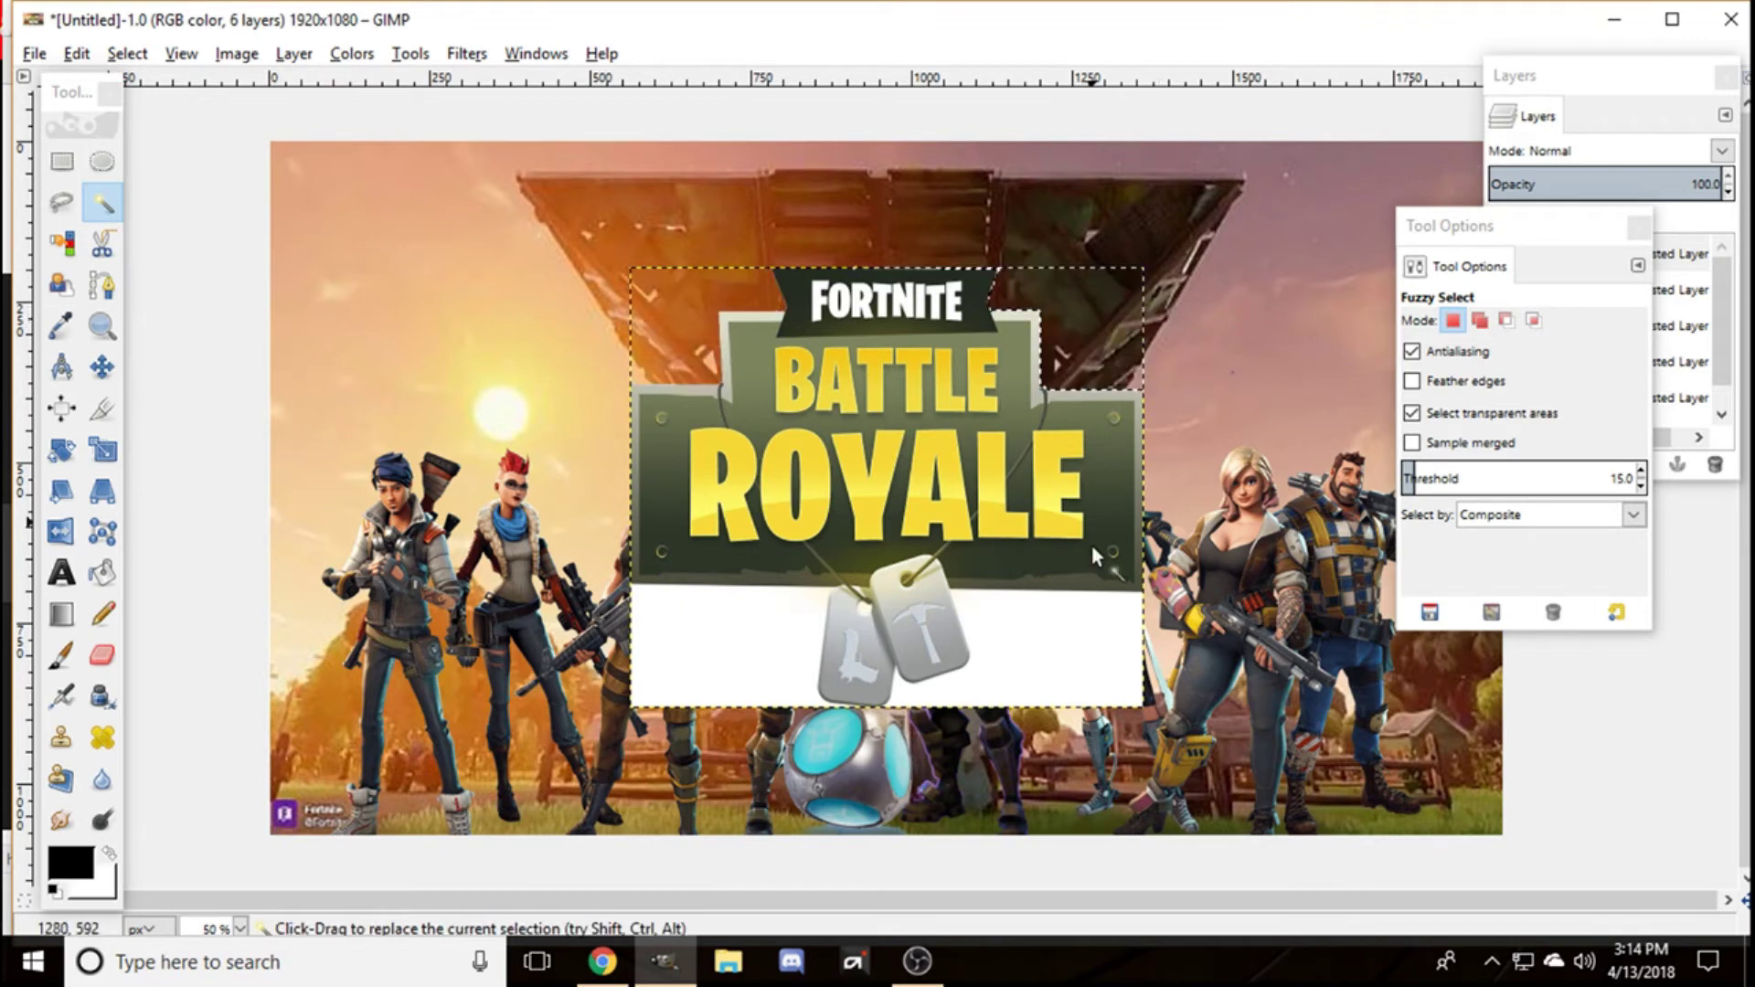
pyautogui.click(1022, 706)
pyautogui.press('Delete')
pyautogui.click(746, 673)
pyautogui.press('Delete')
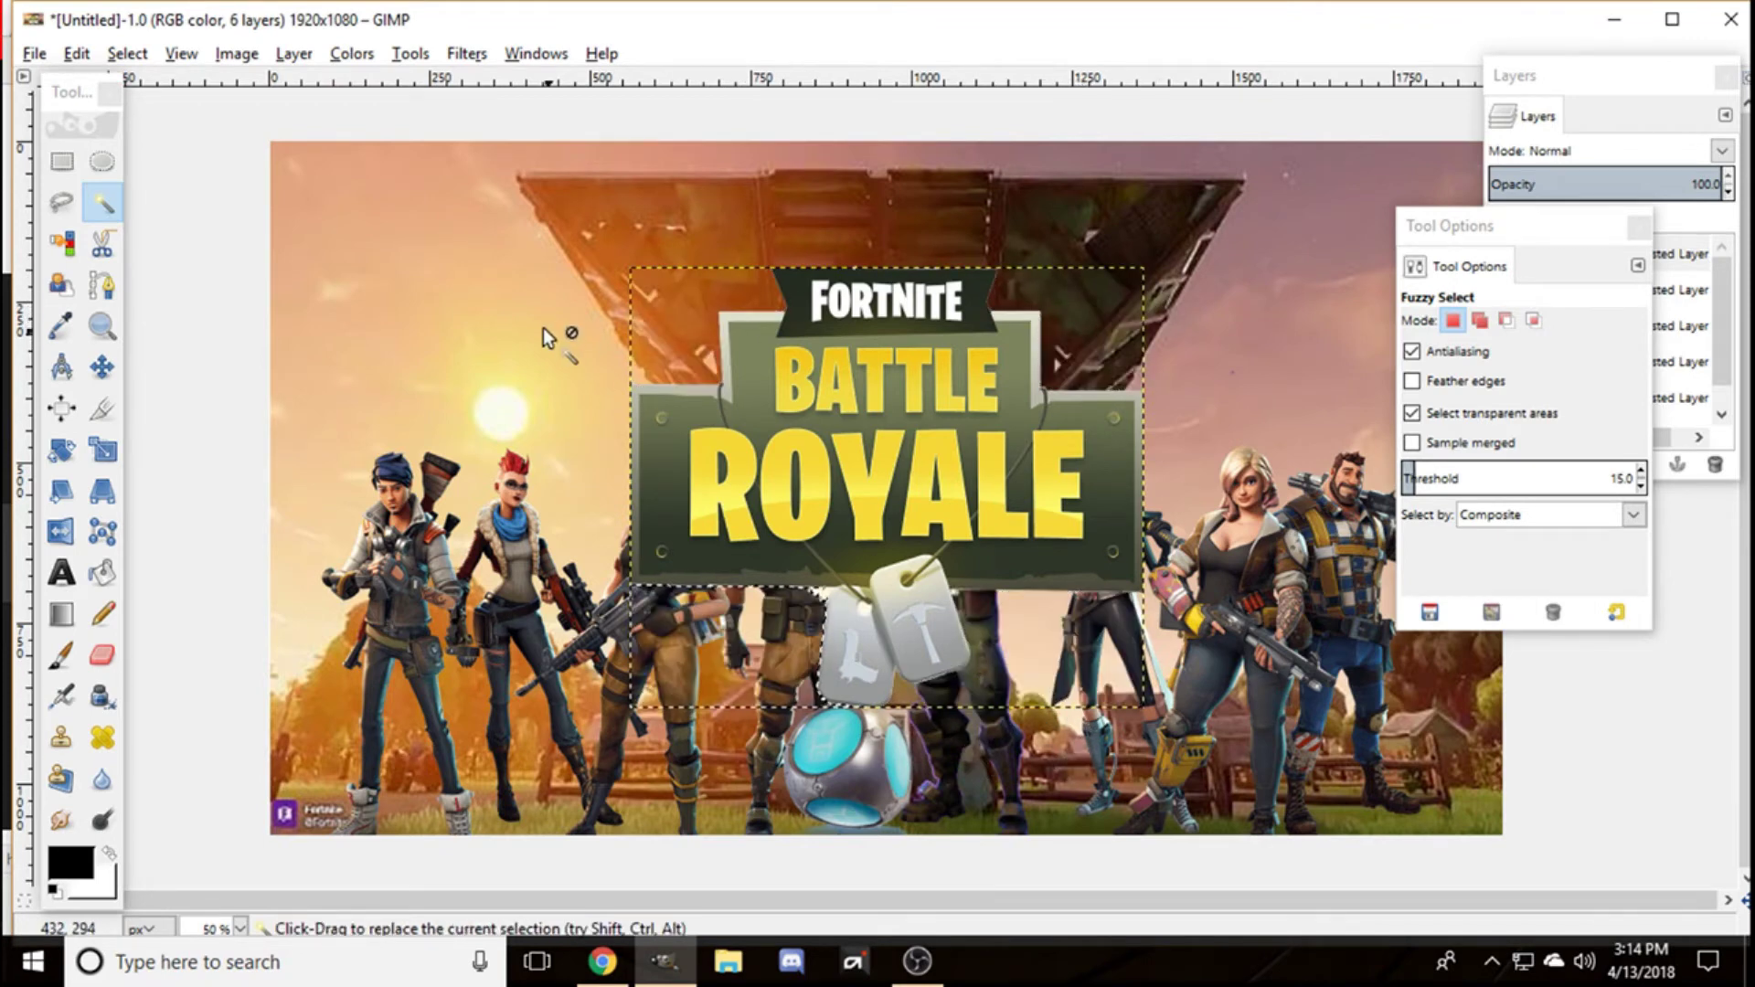
pyautogui.click(77, 53)
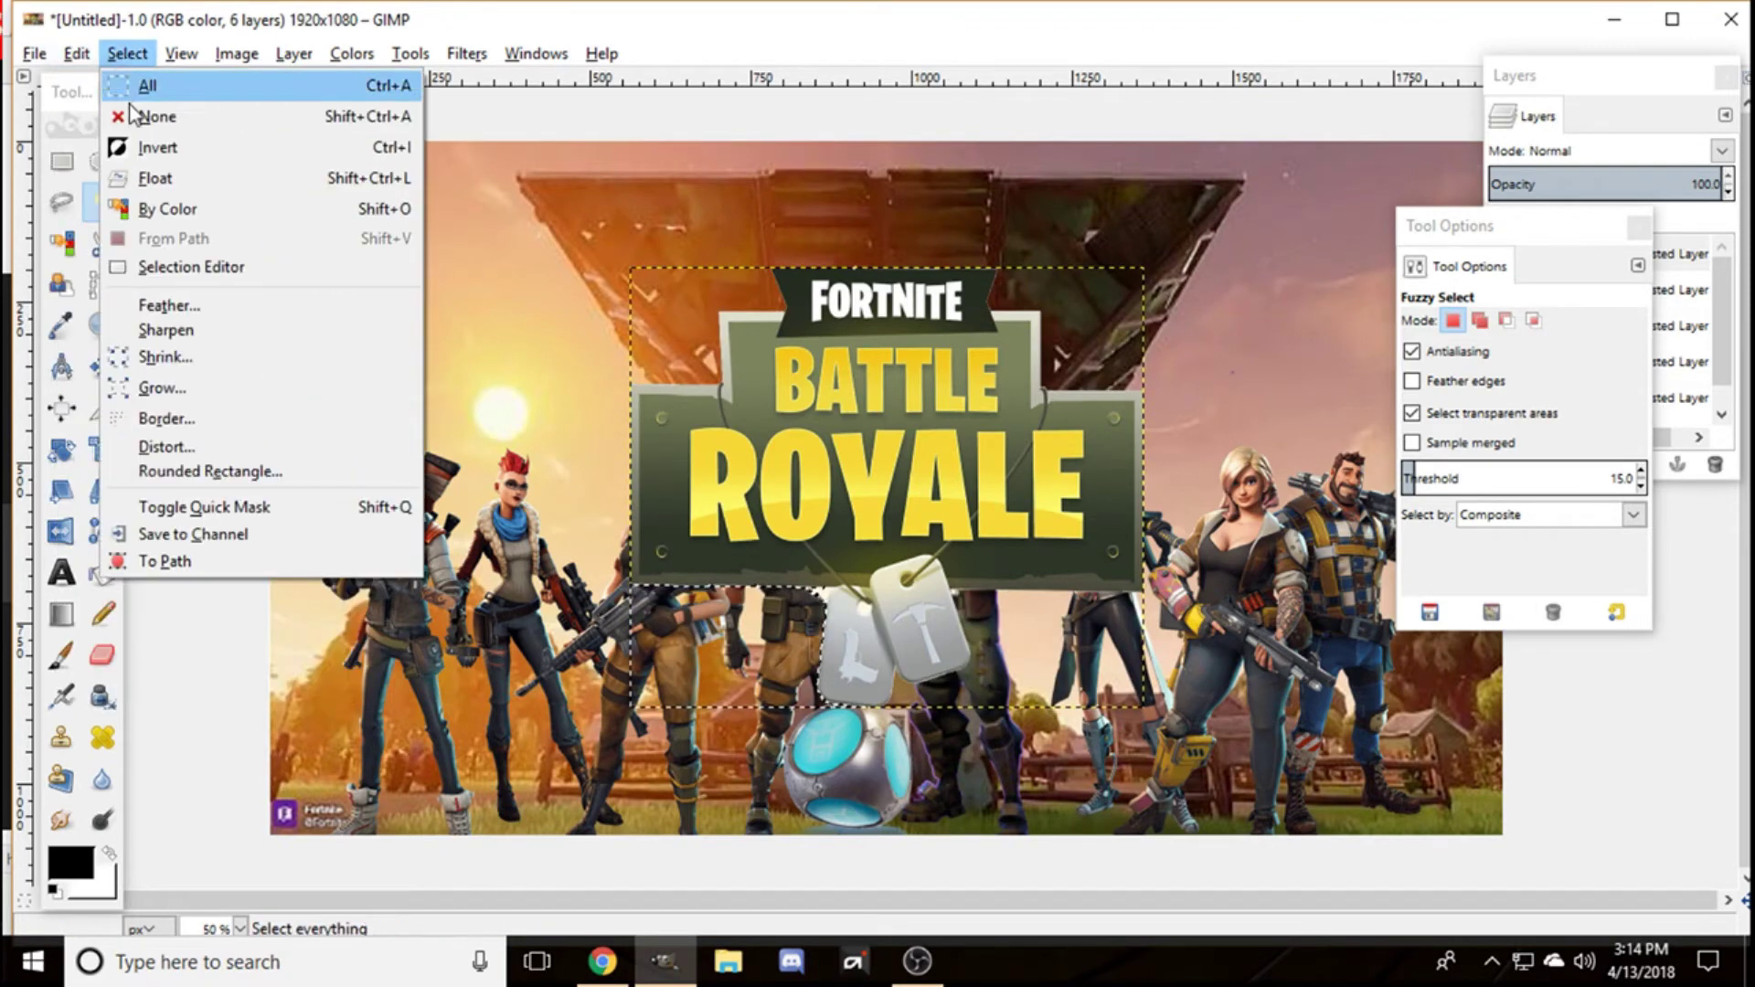
pyautogui.click(150, 114)
# Step: Scale the logo layer down to a little over half its size and move it into the image's upper-left corner
pyautogui.click(101, 450)
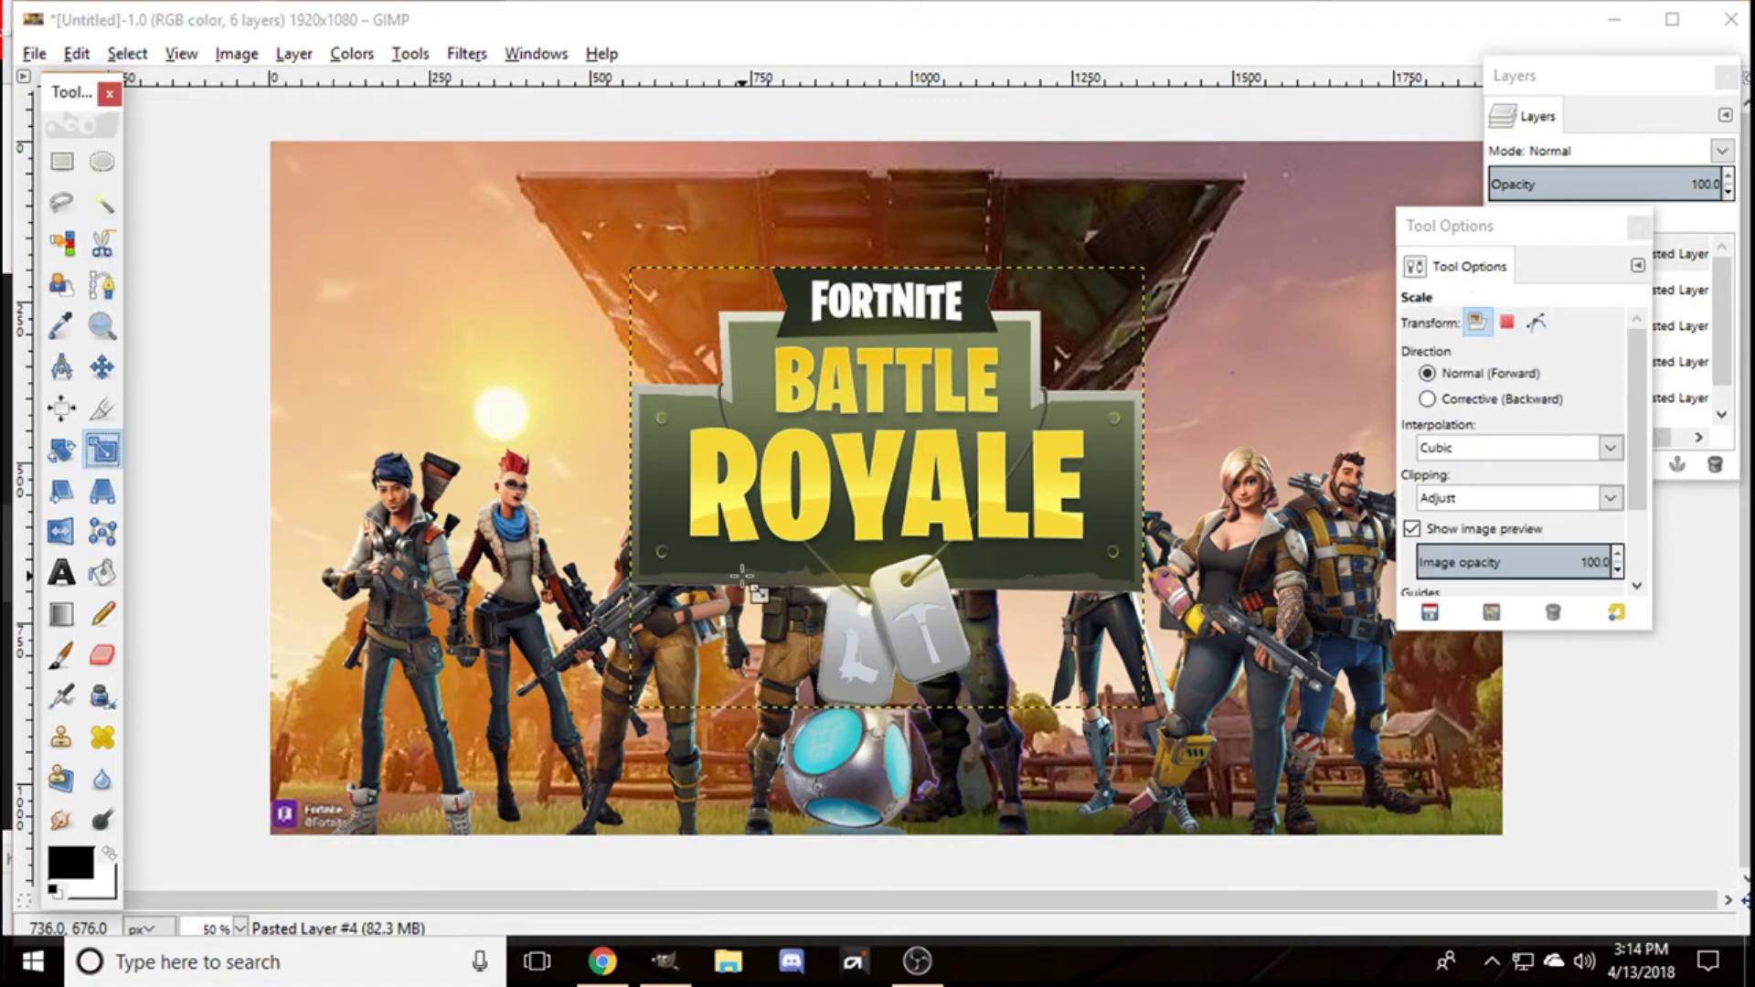
pyautogui.click(138, 786)
pyautogui.click(175, 797)
pyautogui.moveTo(157, 817); pyautogui.dragTo(157, 818)
pyautogui.click(327, 894)
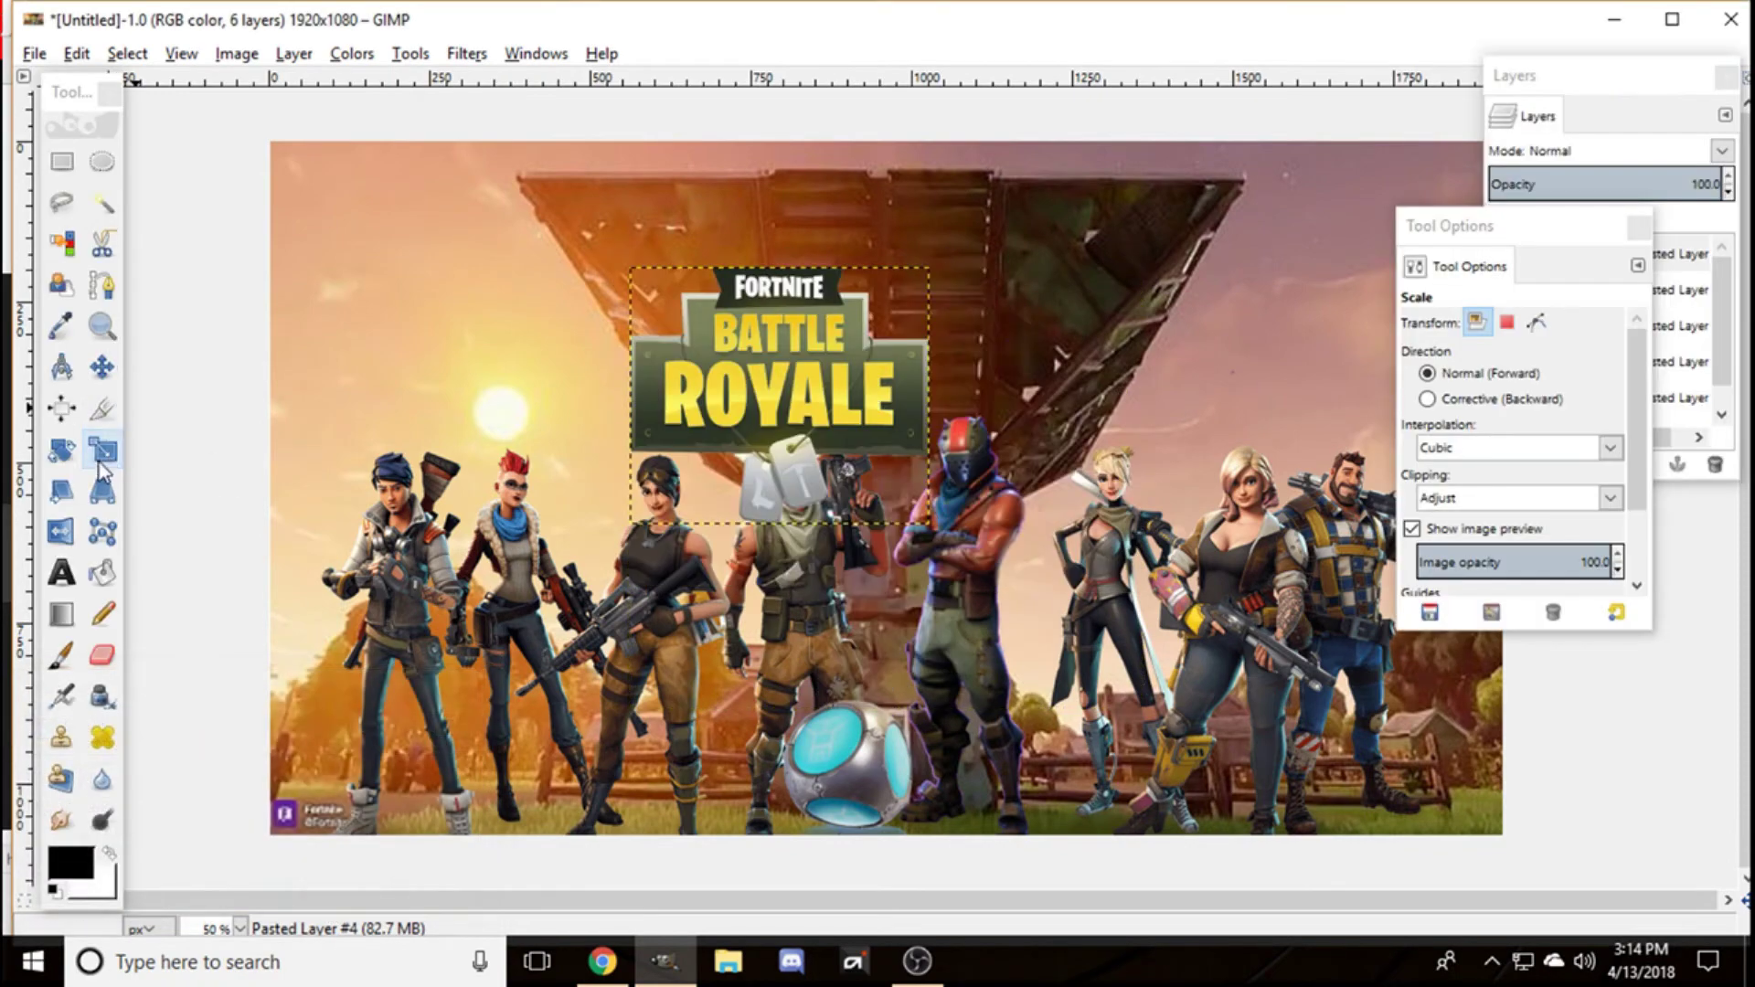
pyautogui.click(101, 367)
pyautogui.moveTo(729, 386); pyautogui.dragTo(369, 261)
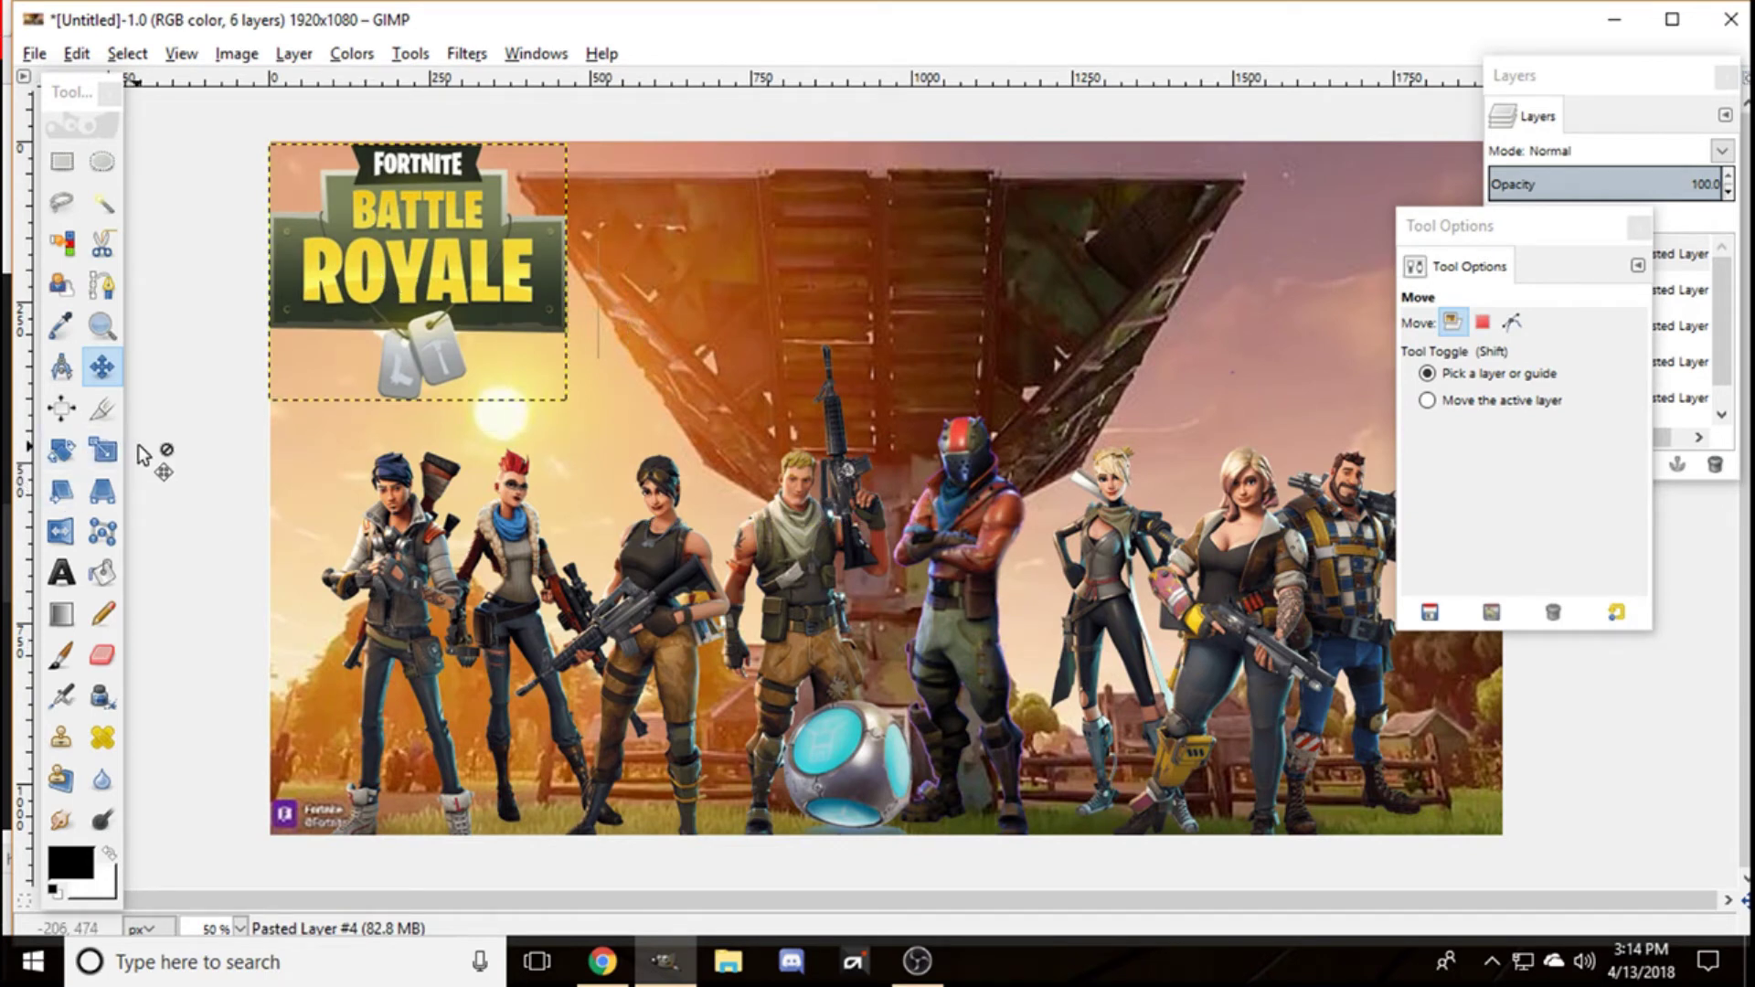
# Step: Scale the masked character's layer to 833 × 870 px and shift the character slightly right and down
pyautogui.moveTo(1510, 229); pyautogui.dragTo(1239, 207)
pyautogui.moveTo(1730, 327); pyautogui.dragTo(1731, 365)
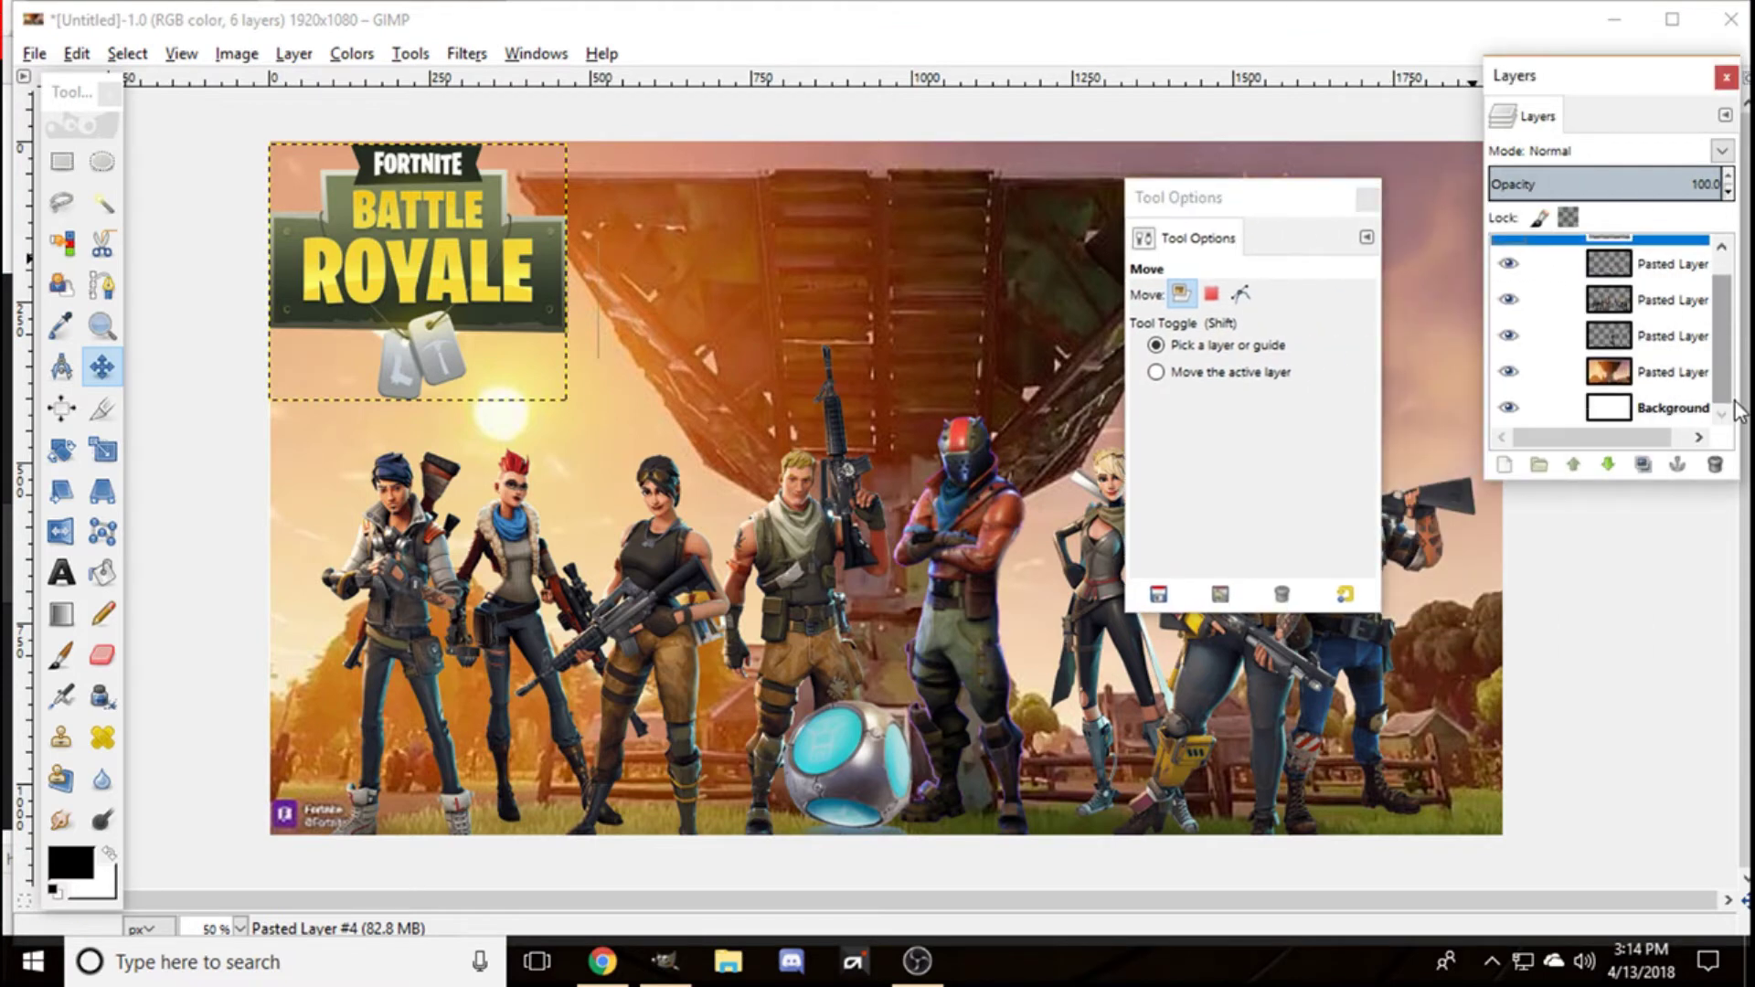
pyautogui.click(1656, 347)
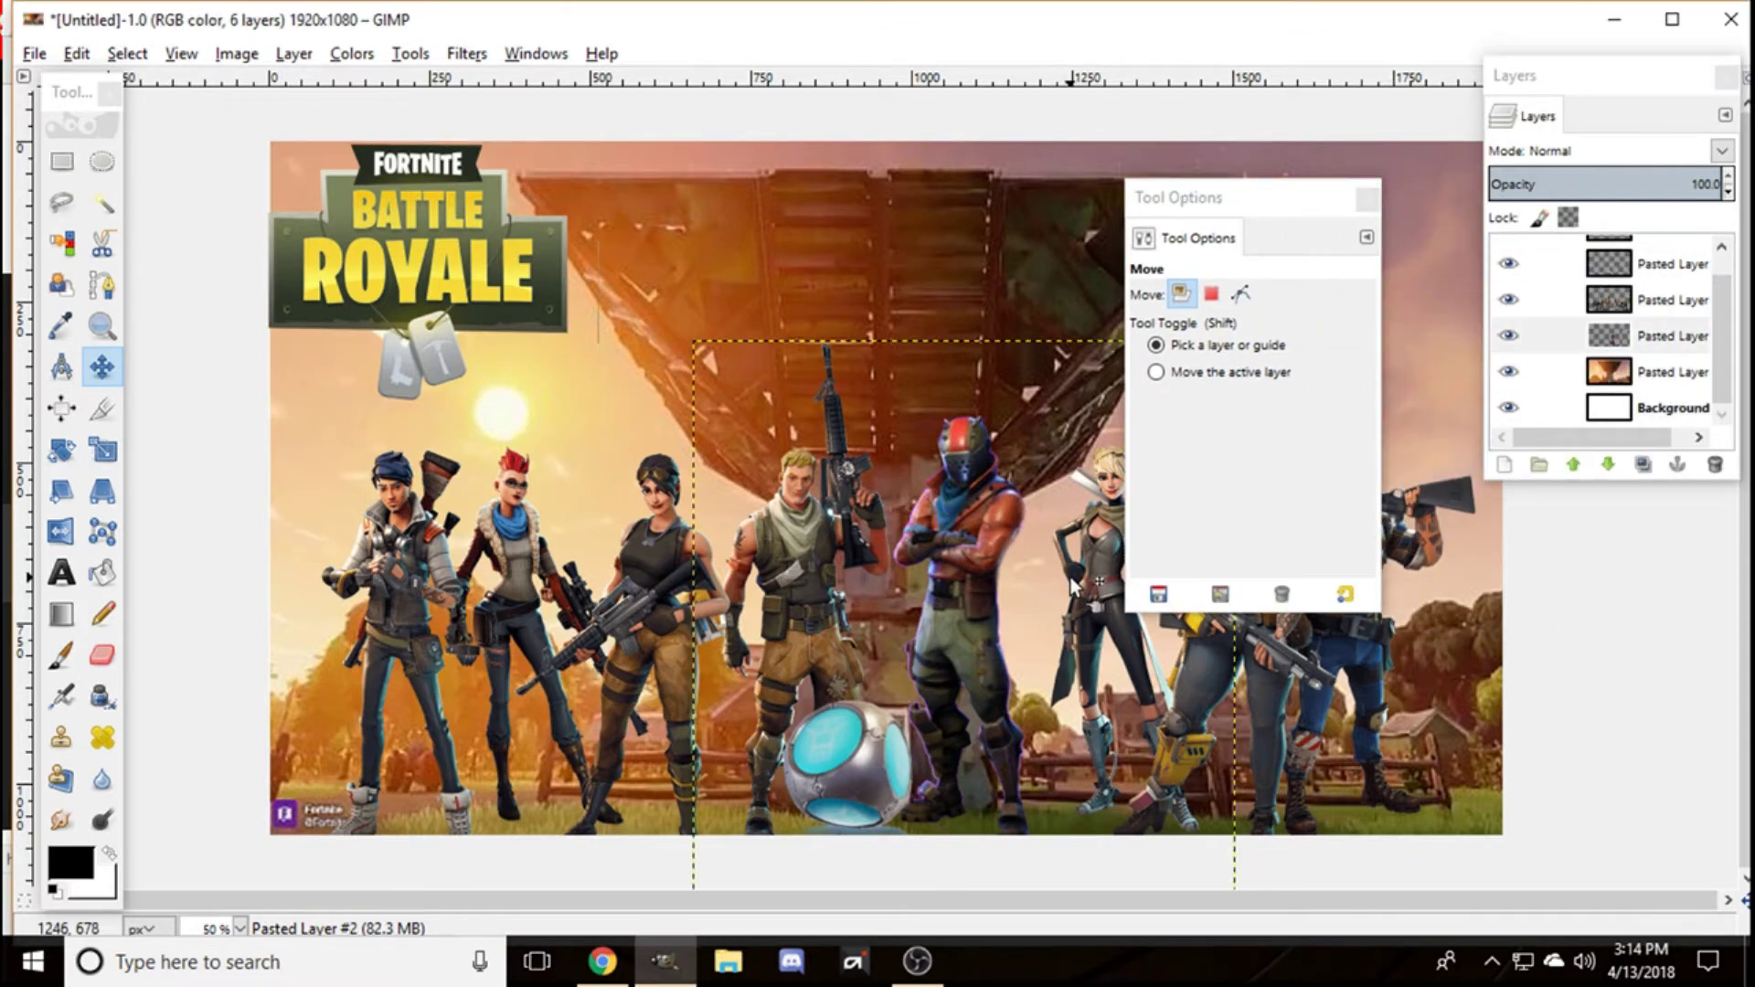
pyautogui.moveTo(1084, 589); pyautogui.dragTo(1083, 588)
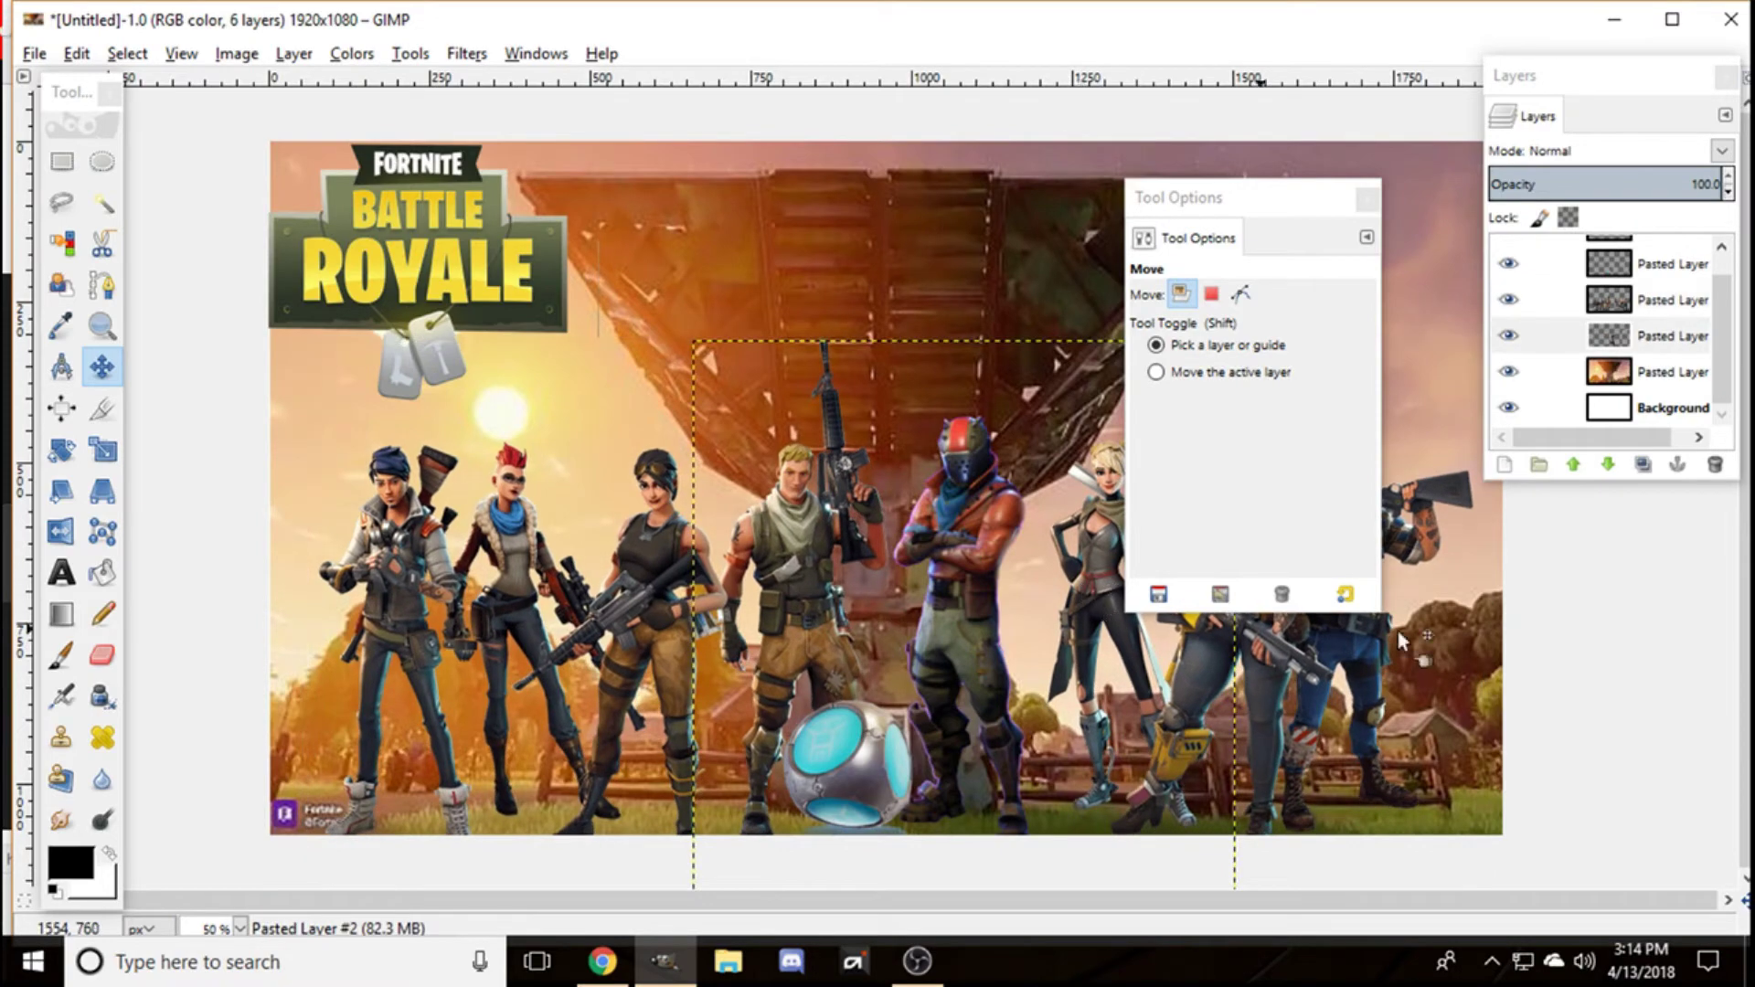
pyautogui.click(1659, 336)
pyautogui.click(102, 448)
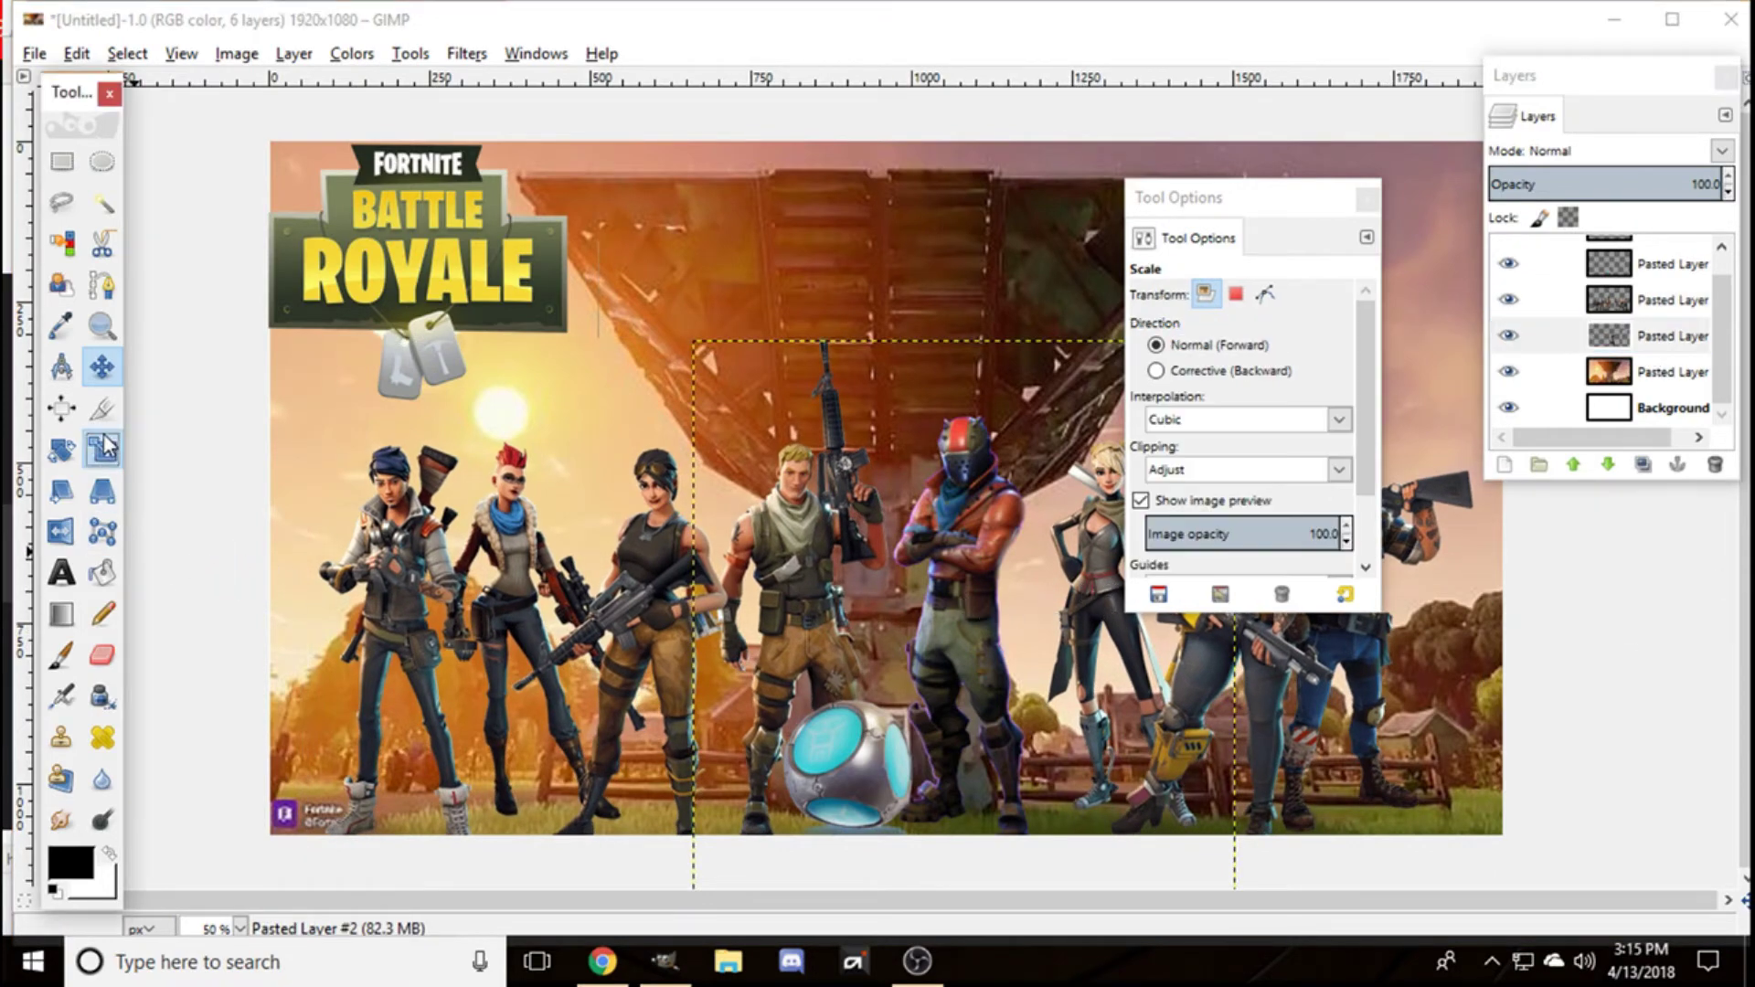
pyautogui.click(351, 788)
pyautogui.scroll(-10, 162, 821)
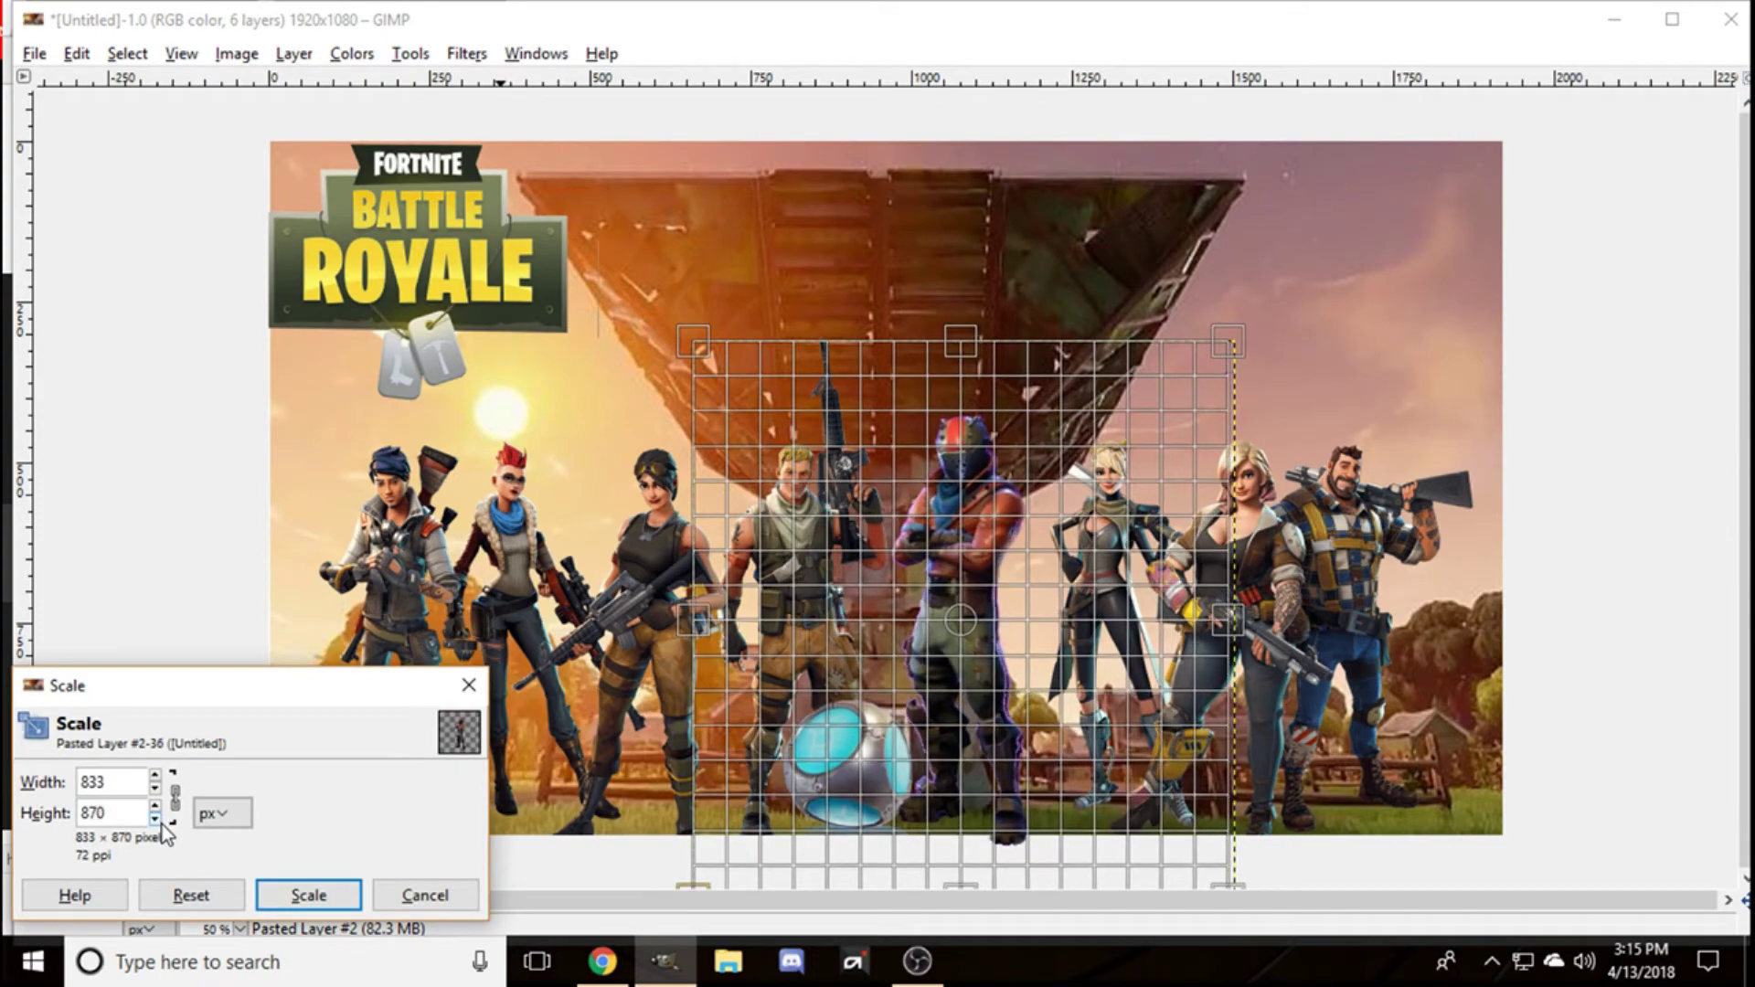
pyautogui.click(320, 900)
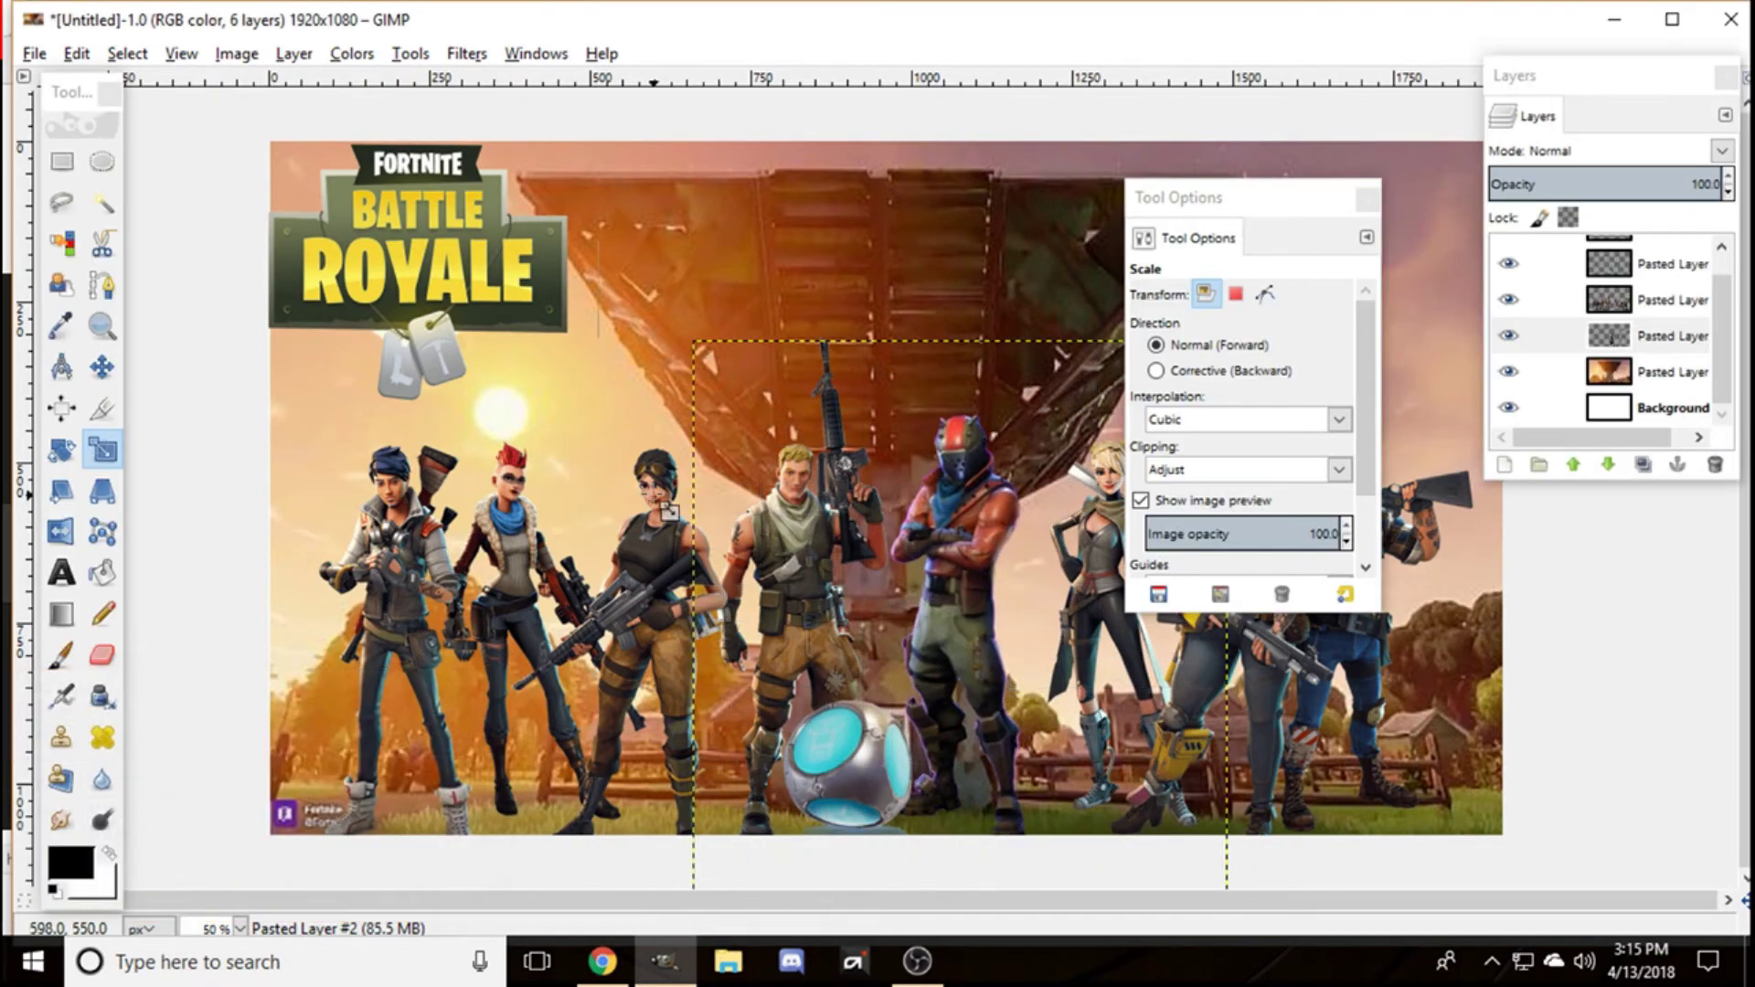
pyautogui.click(110, 380)
pyautogui.moveTo(943, 604); pyautogui.dragTo(930, 641)
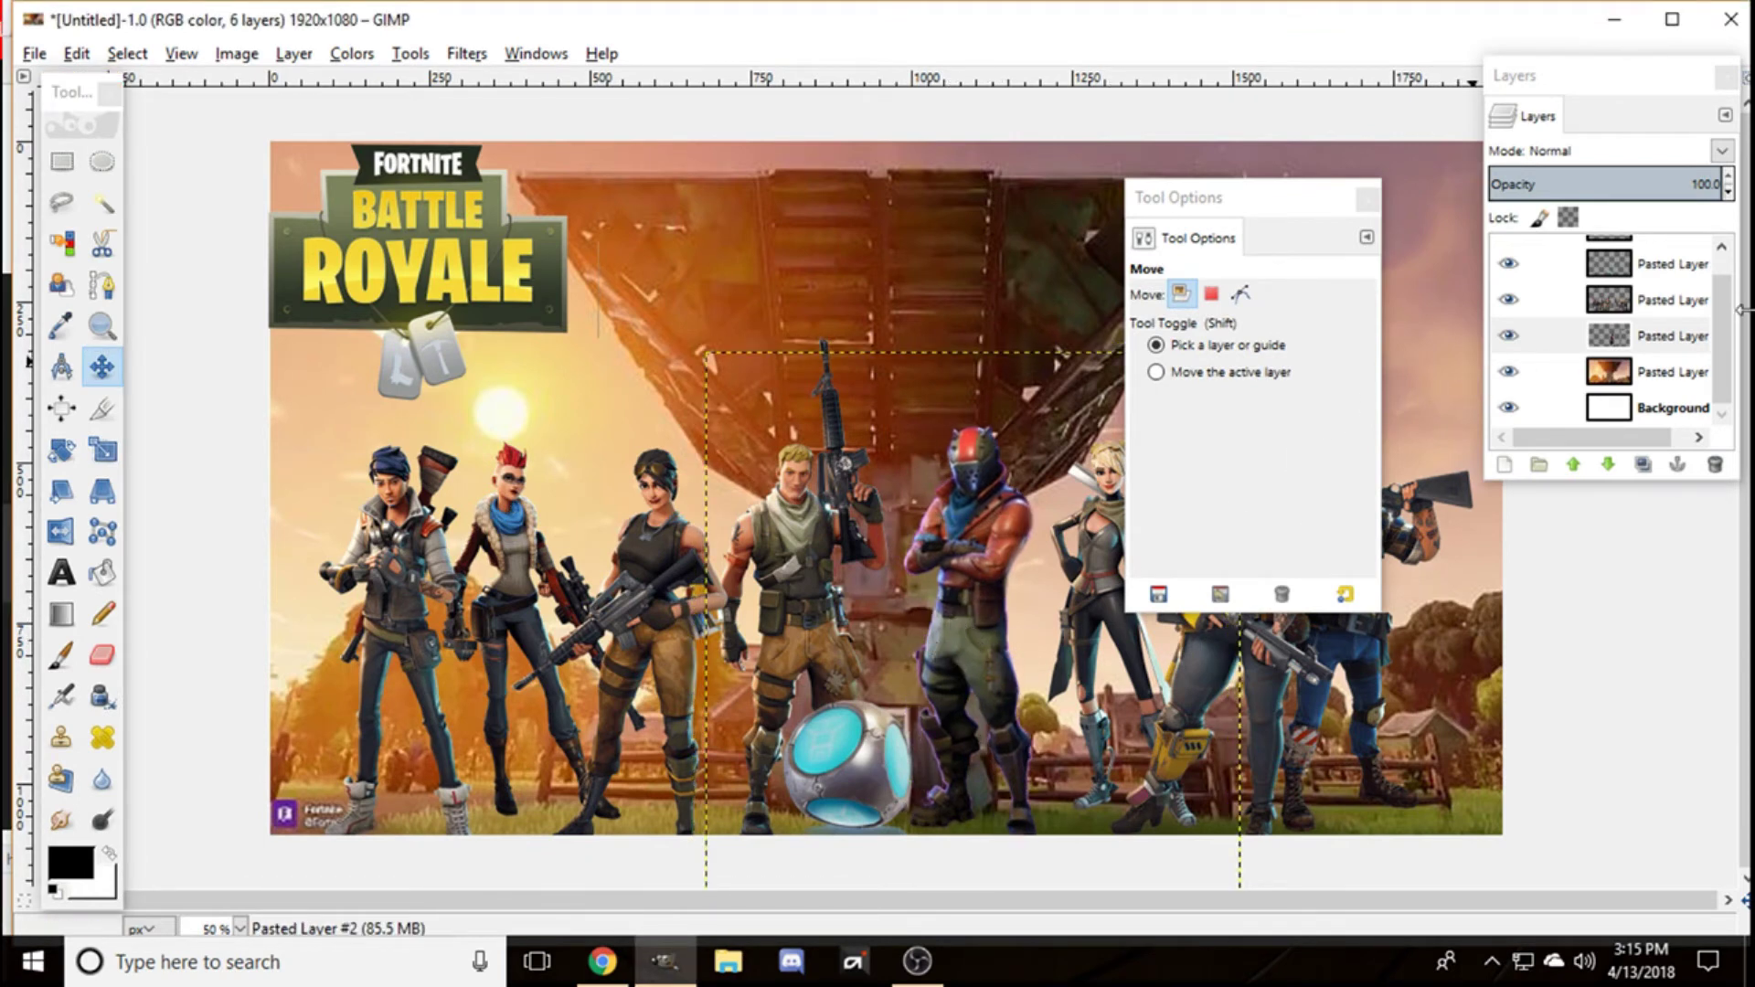
# Step: Scale the layer with the group of characters to 1854 × 887 px
pyautogui.click(1664, 300)
pyautogui.click(103, 449)
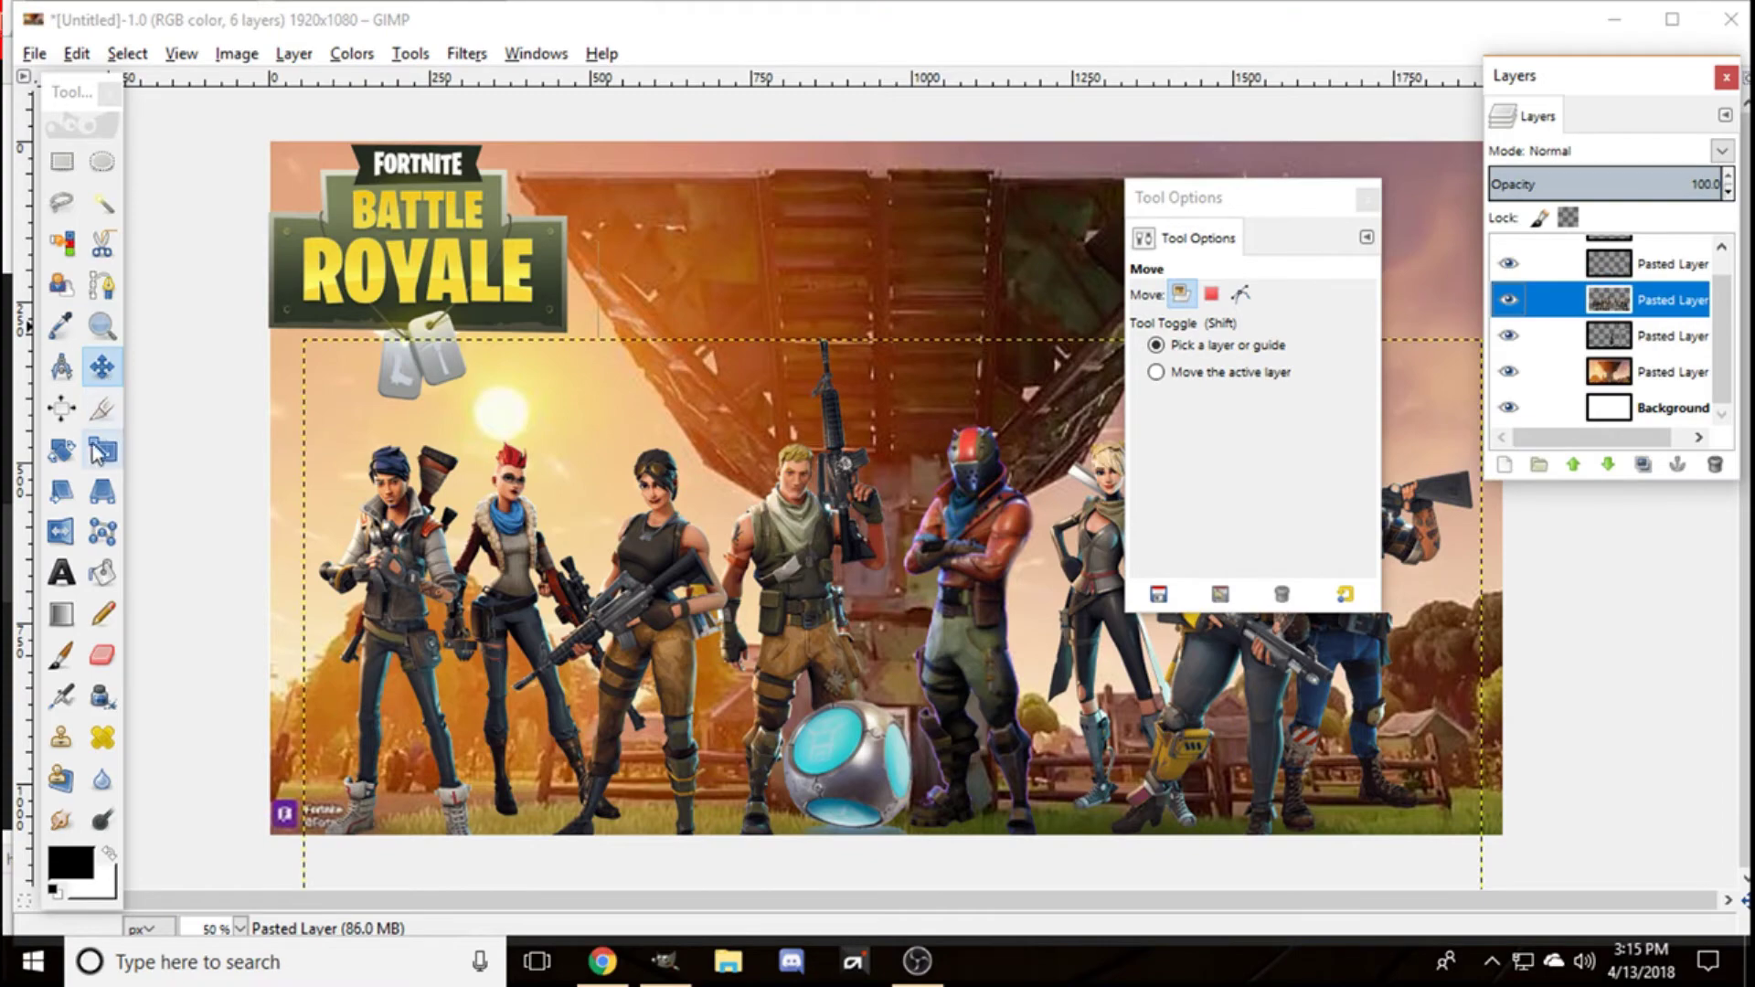
pyautogui.click(233, 779)
pyautogui.click(156, 773)
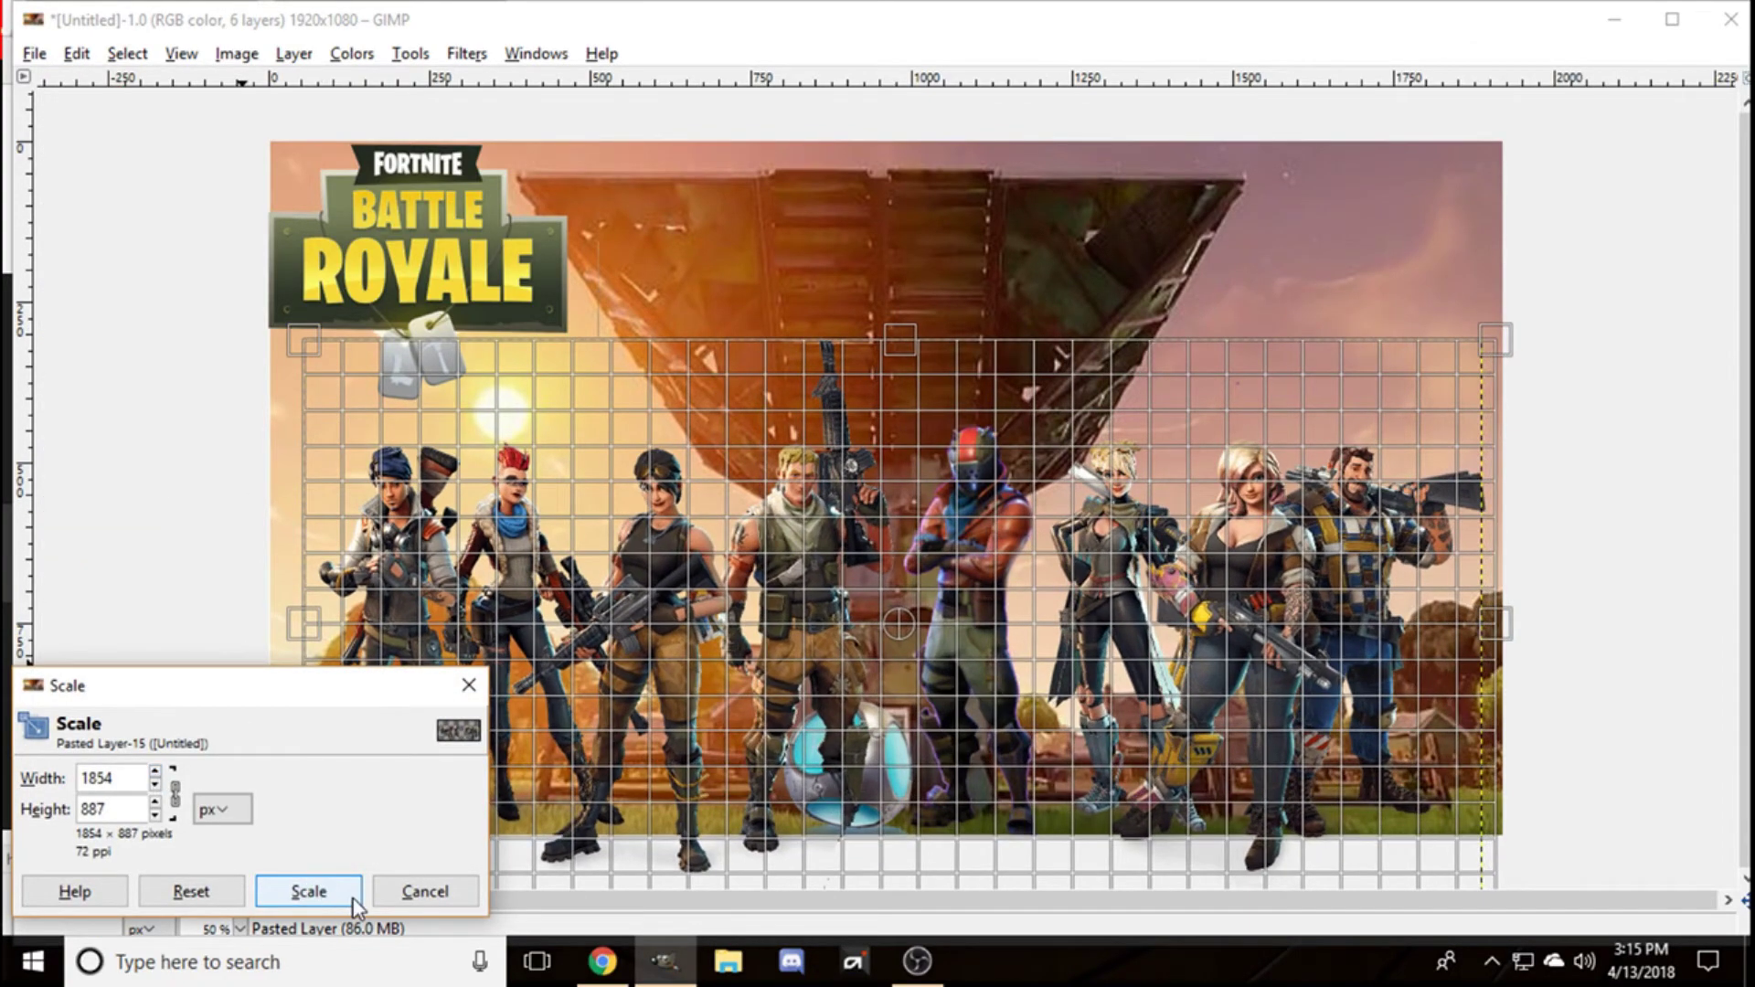
pyautogui.click(353, 898)
# Step: Shift the character group slightly left and up, and nudge the masked character slightly left
pyautogui.click(101, 366)
pyautogui.moveTo(518, 563); pyautogui.dragTo(496, 554)
pyautogui.moveTo(941, 672); pyautogui.dragTo(924, 671)
pyautogui.click(924, 671)
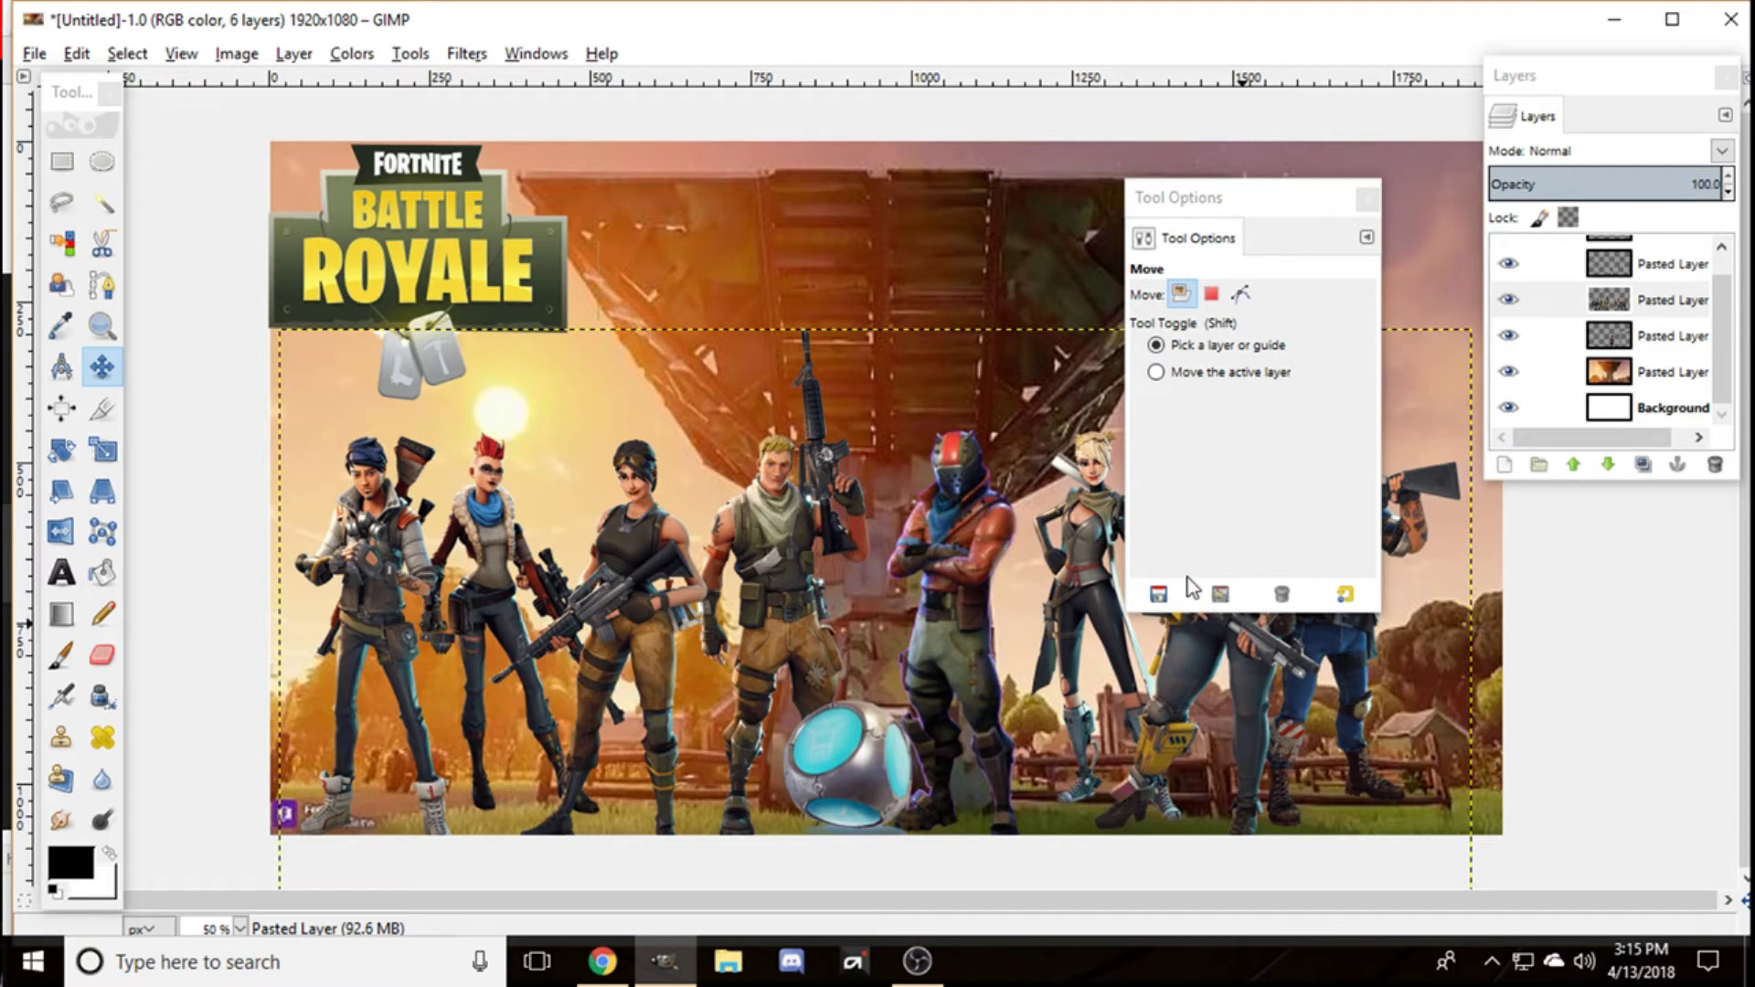
# Step: Move the tool options clear of the artwork, switch to Chrome and search Google Images for "fortnite png"
pyautogui.moveTo(1290, 192); pyautogui.dragTo(1737, 304)
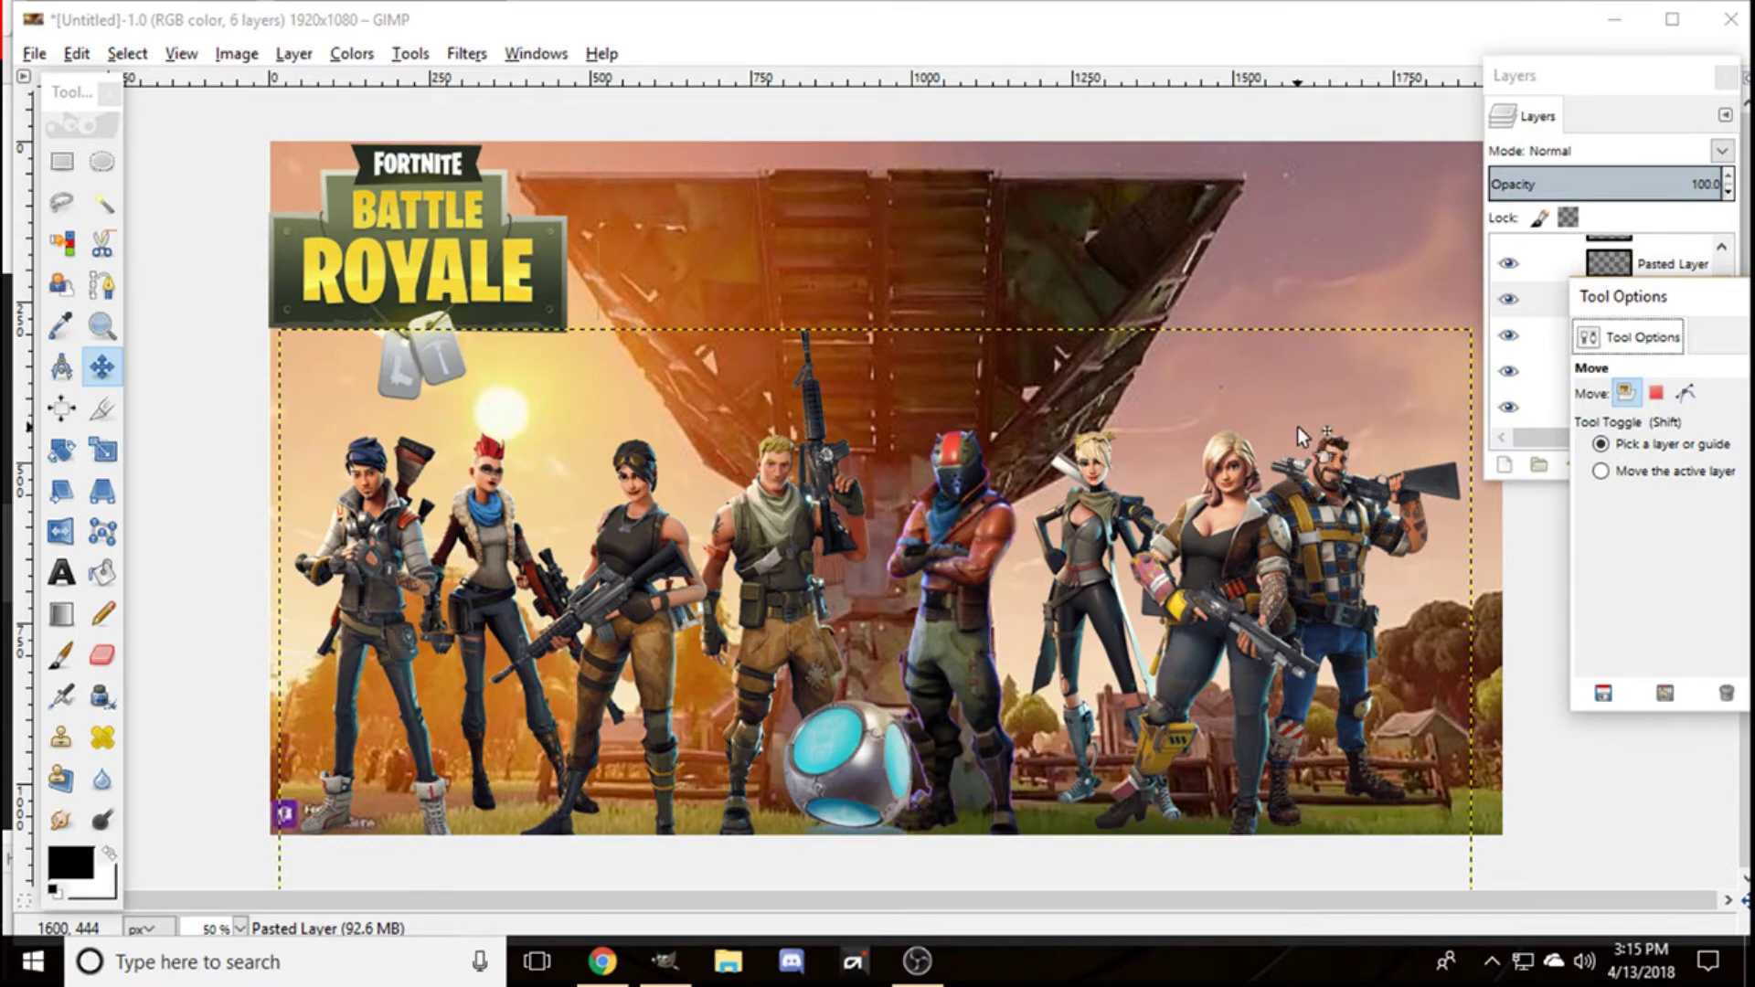
pyautogui.click(583, 980)
pyautogui.scroll(3, 978, 485)
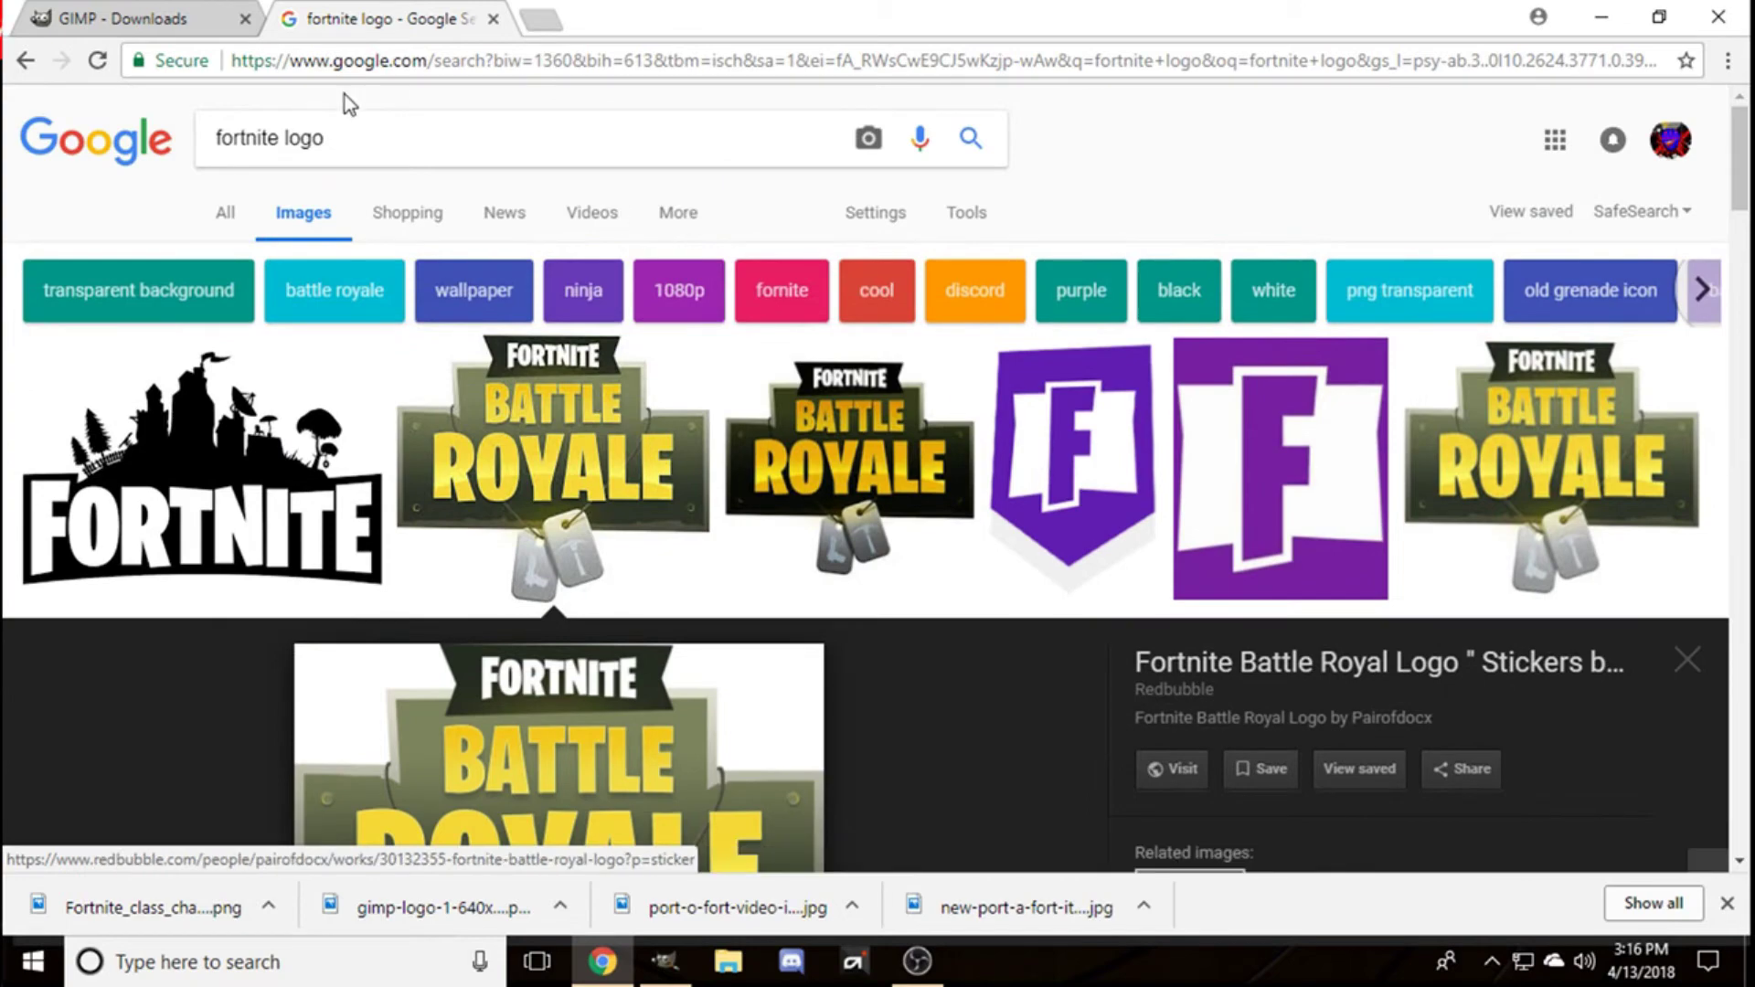
pyautogui.click(357, 139)
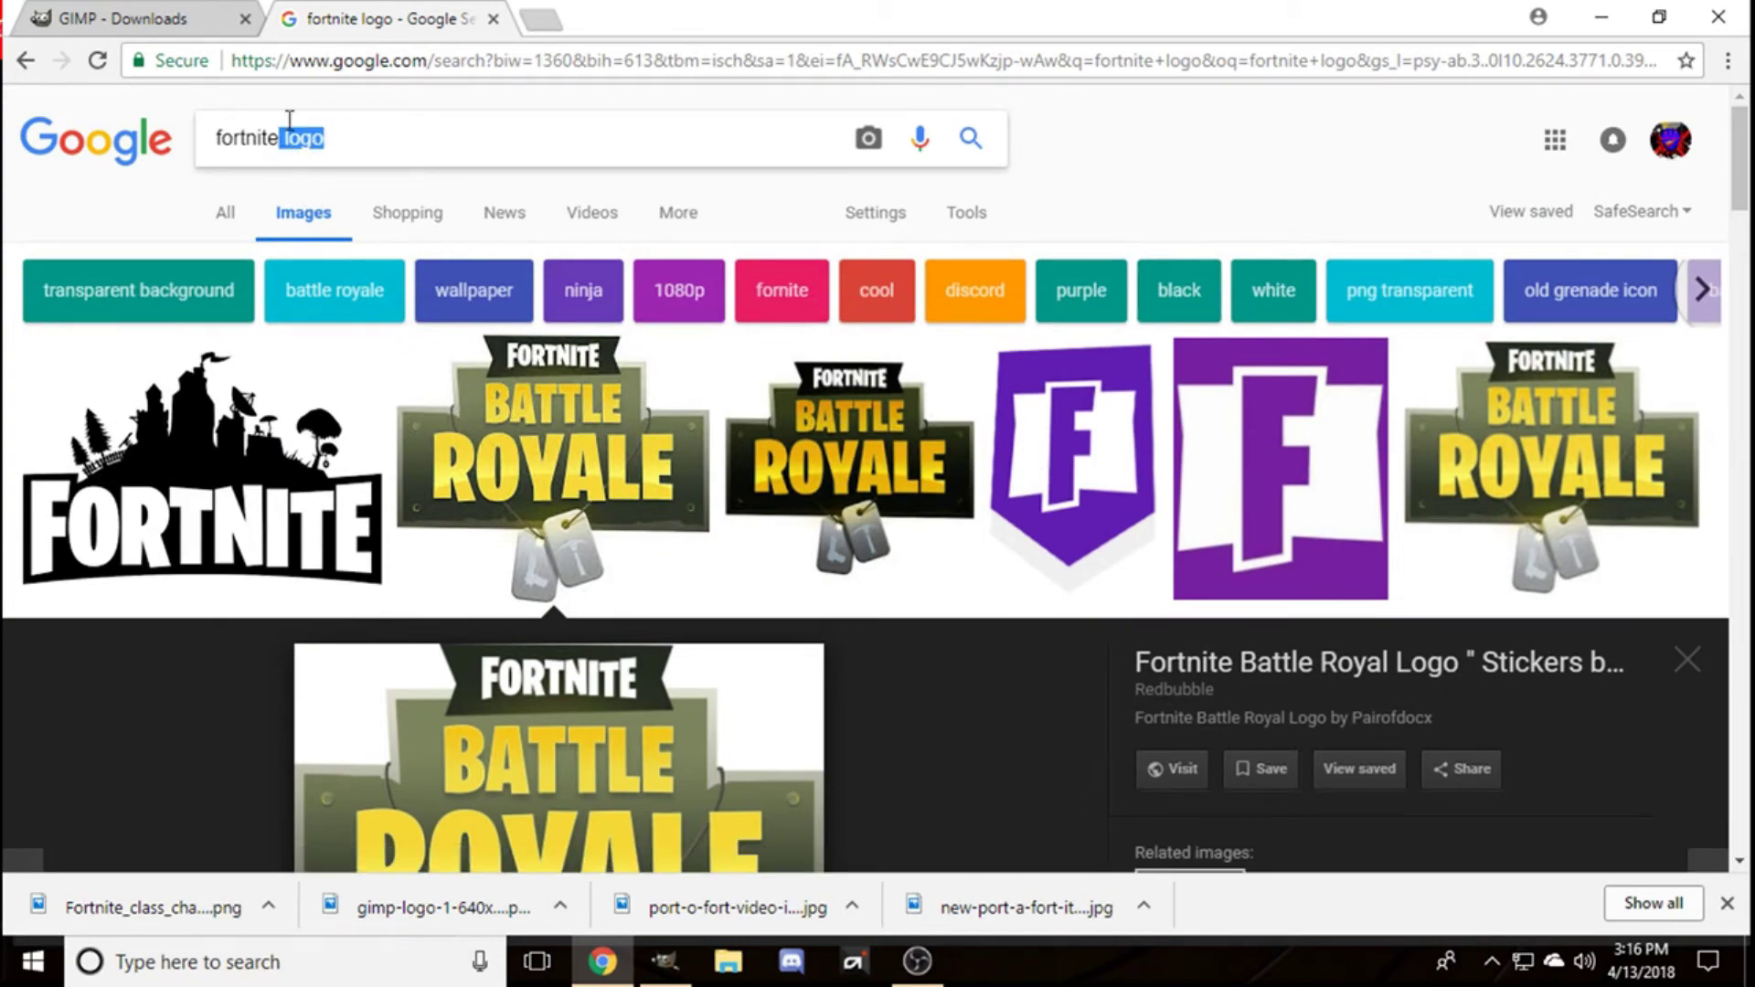
pyautogui.press('BackSpace')
pyautogui.write('png')
pyautogui.press('Return')
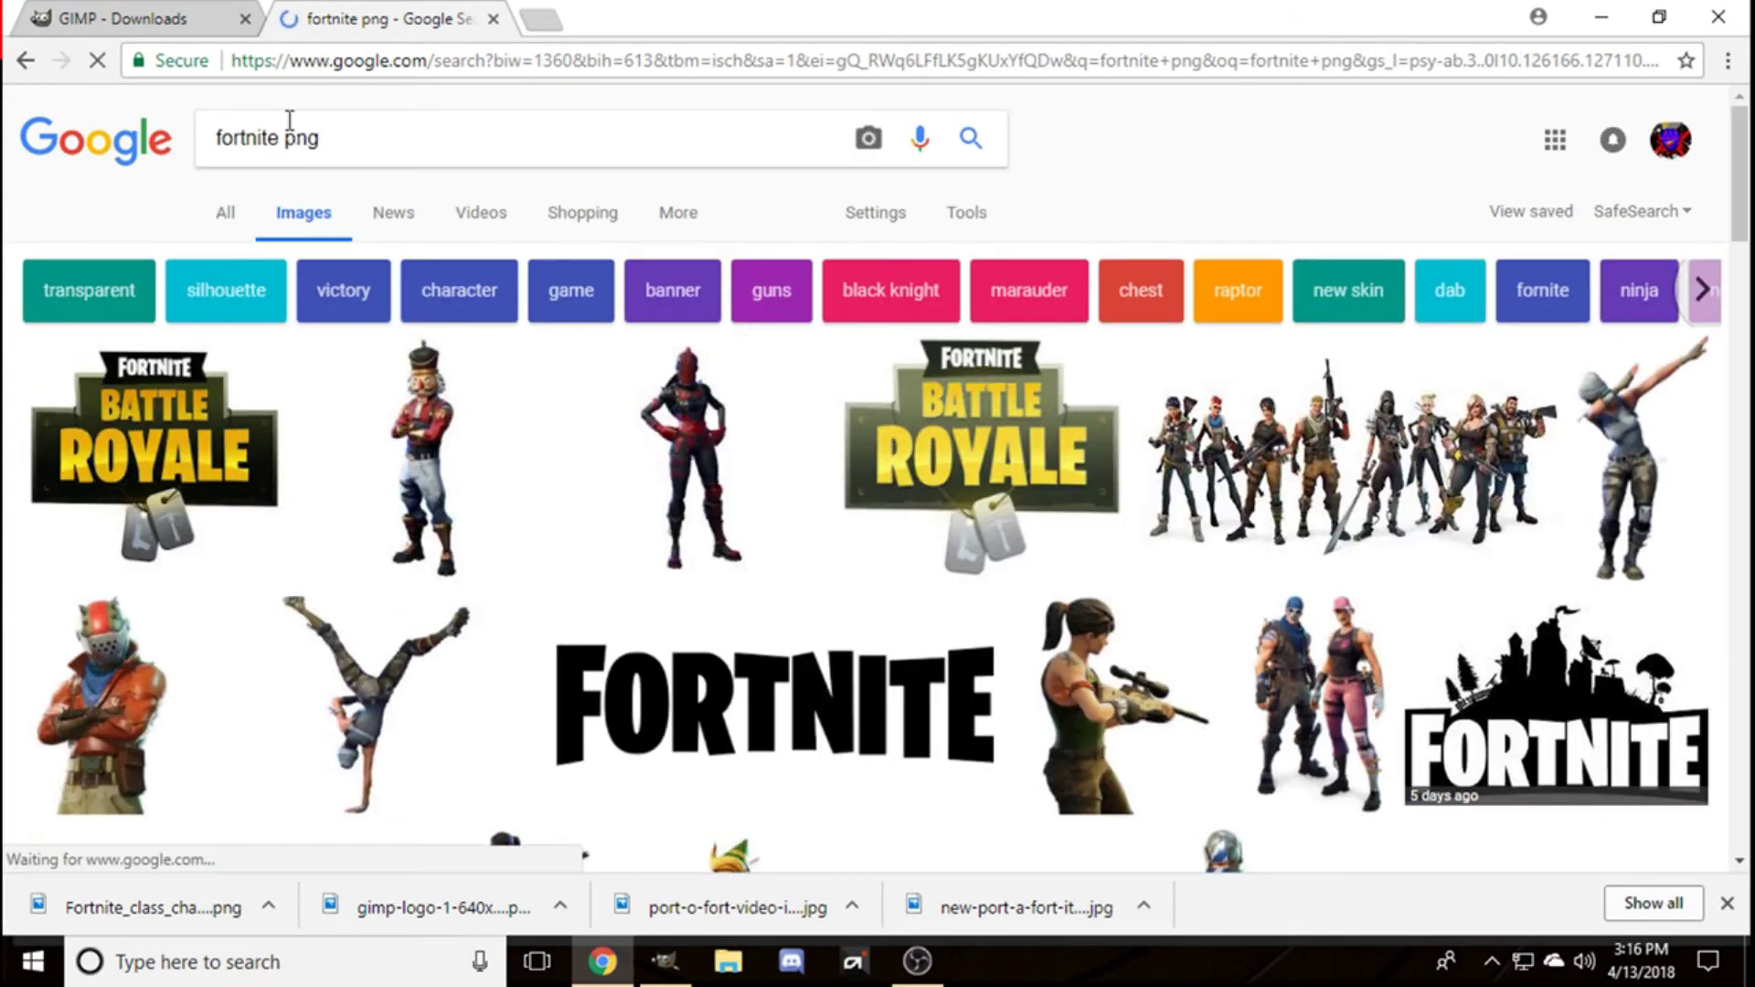
# Step: Download the 908 × 447 transparent image of the blond skydiving character as DViPO_XV4AAcSBX.png
pyautogui.scroll(-4, 873, 382)
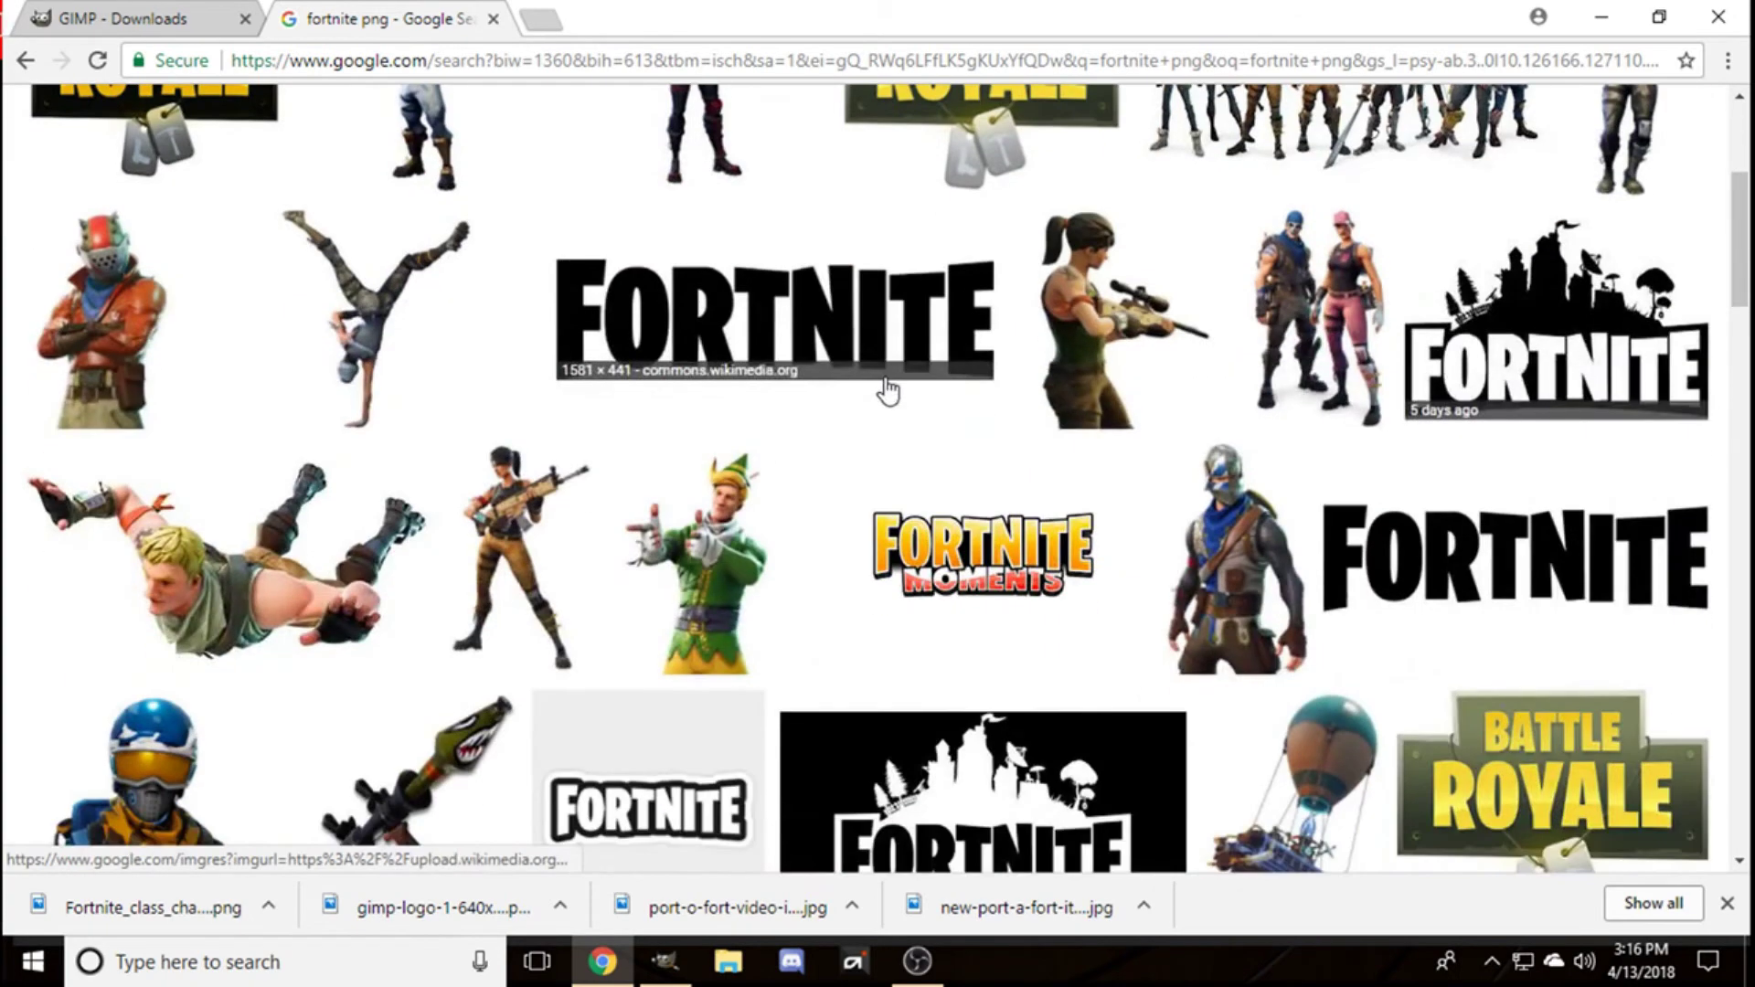
pyautogui.click(329, 556)
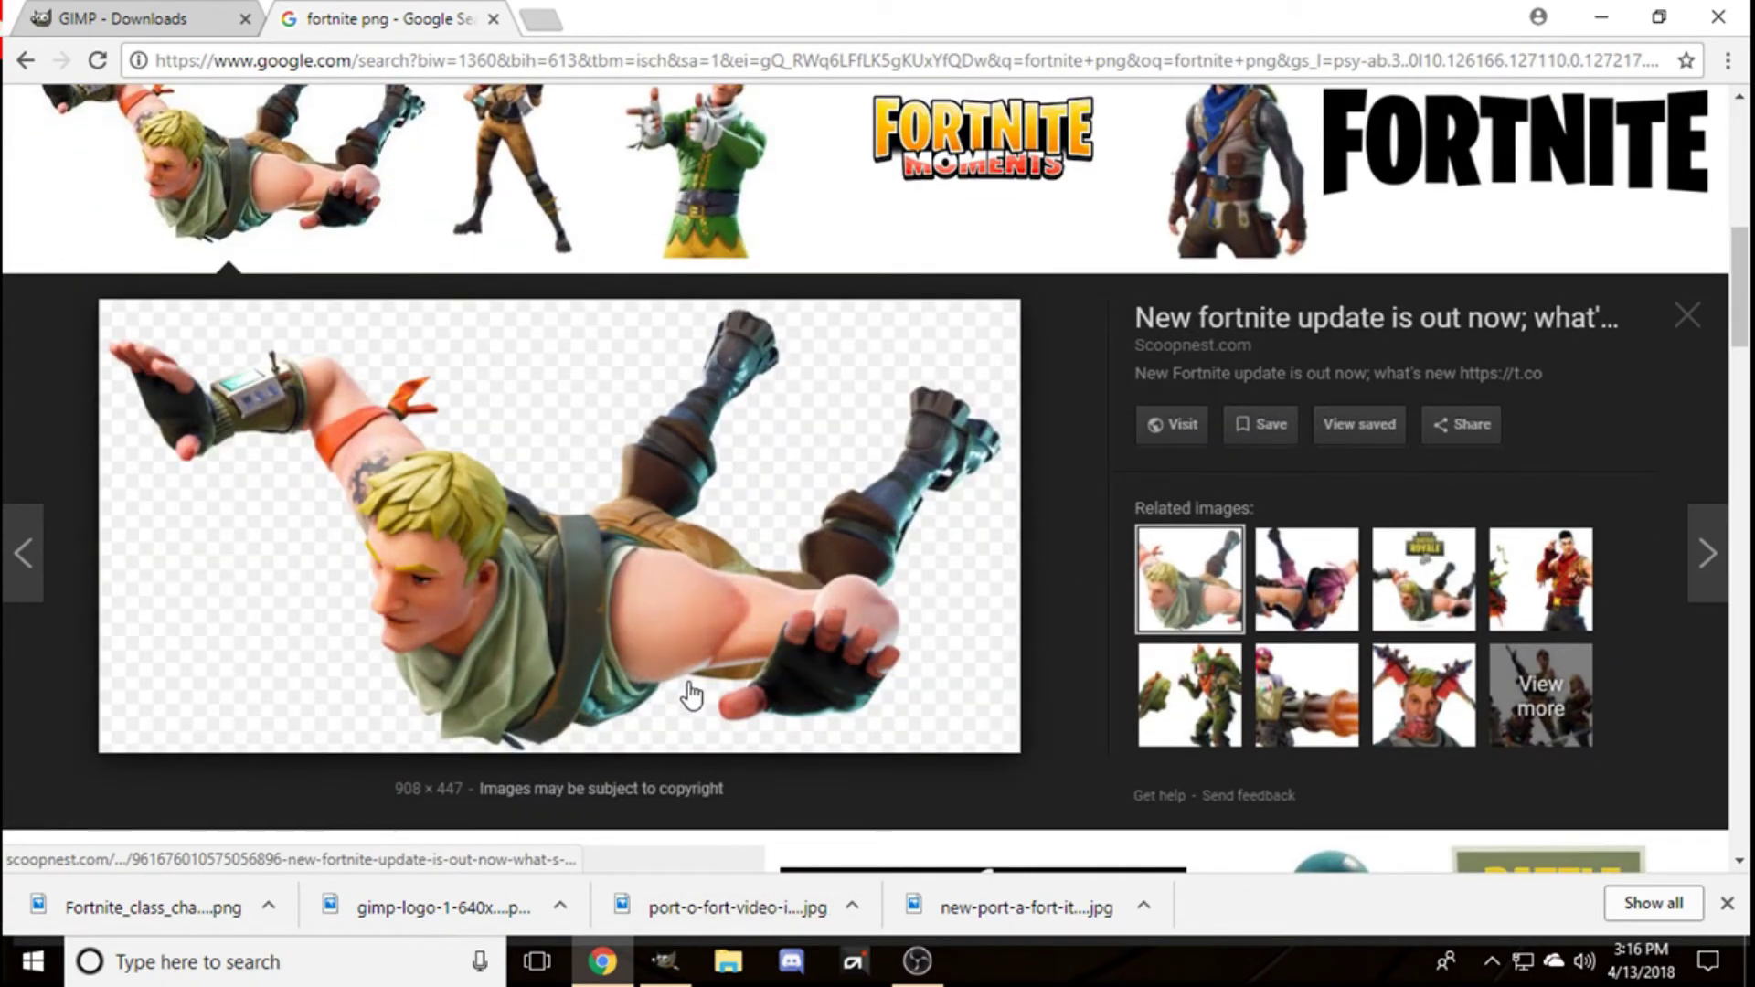
pyautogui.rightClick(692, 695)
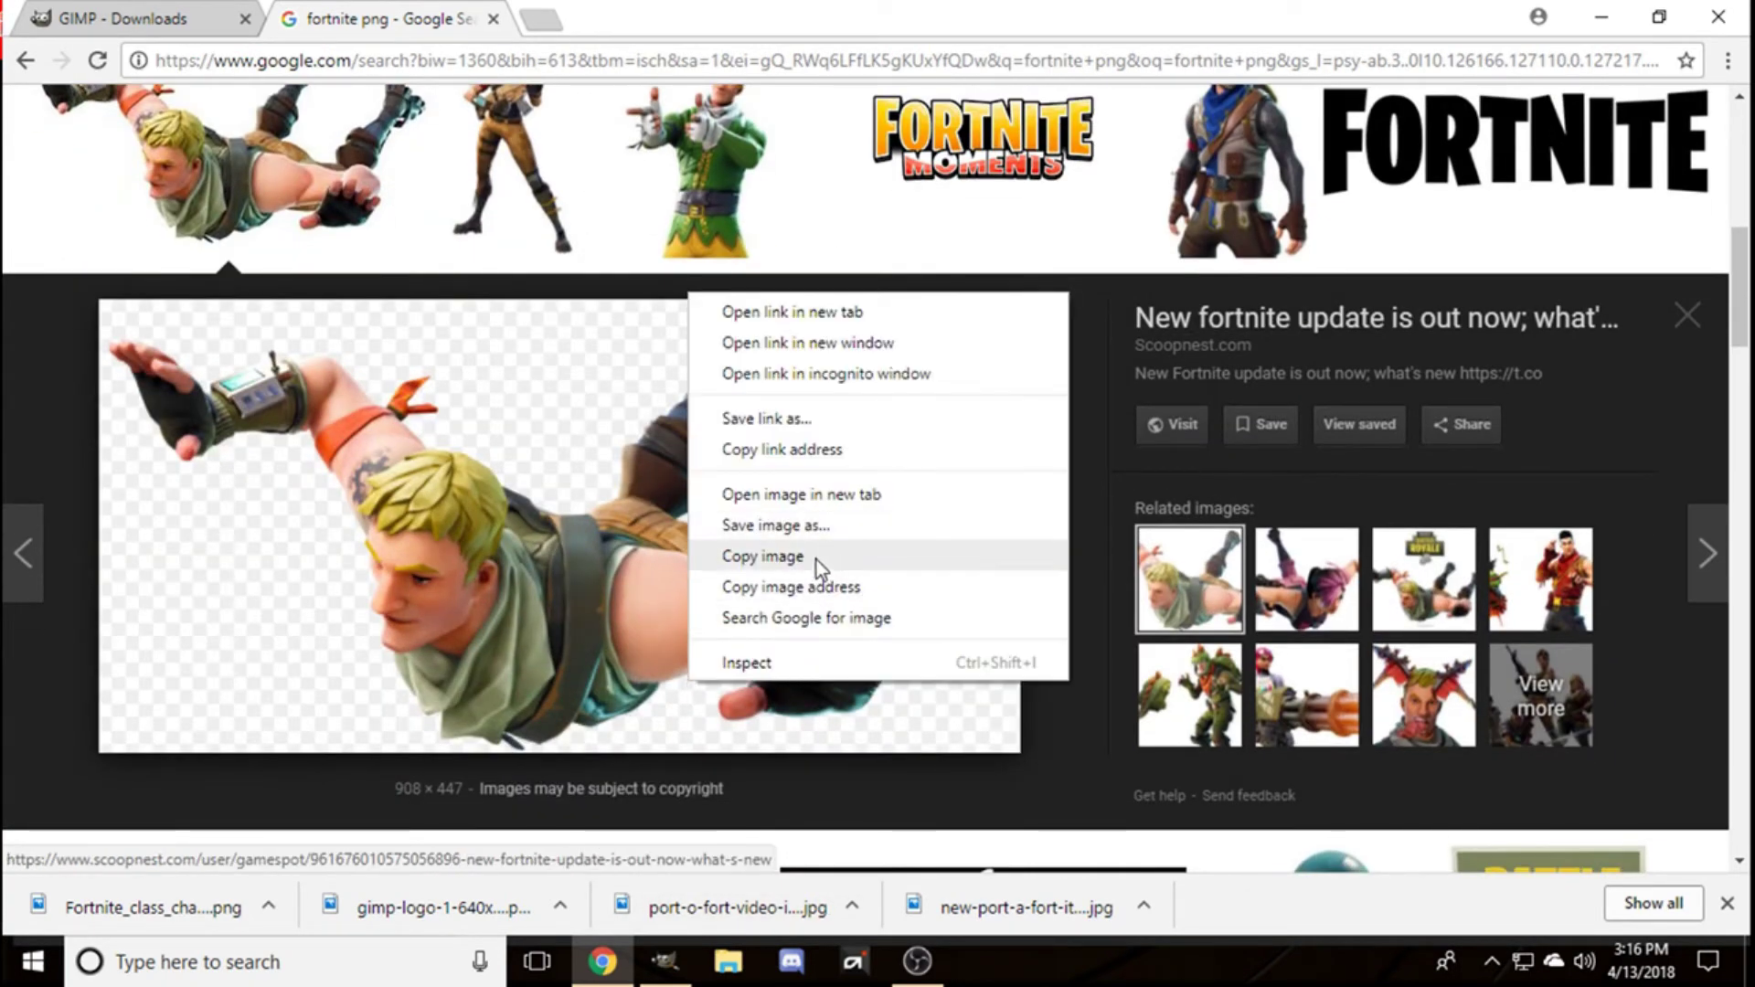
pyautogui.click(818, 527)
pyautogui.click(1012, 579)
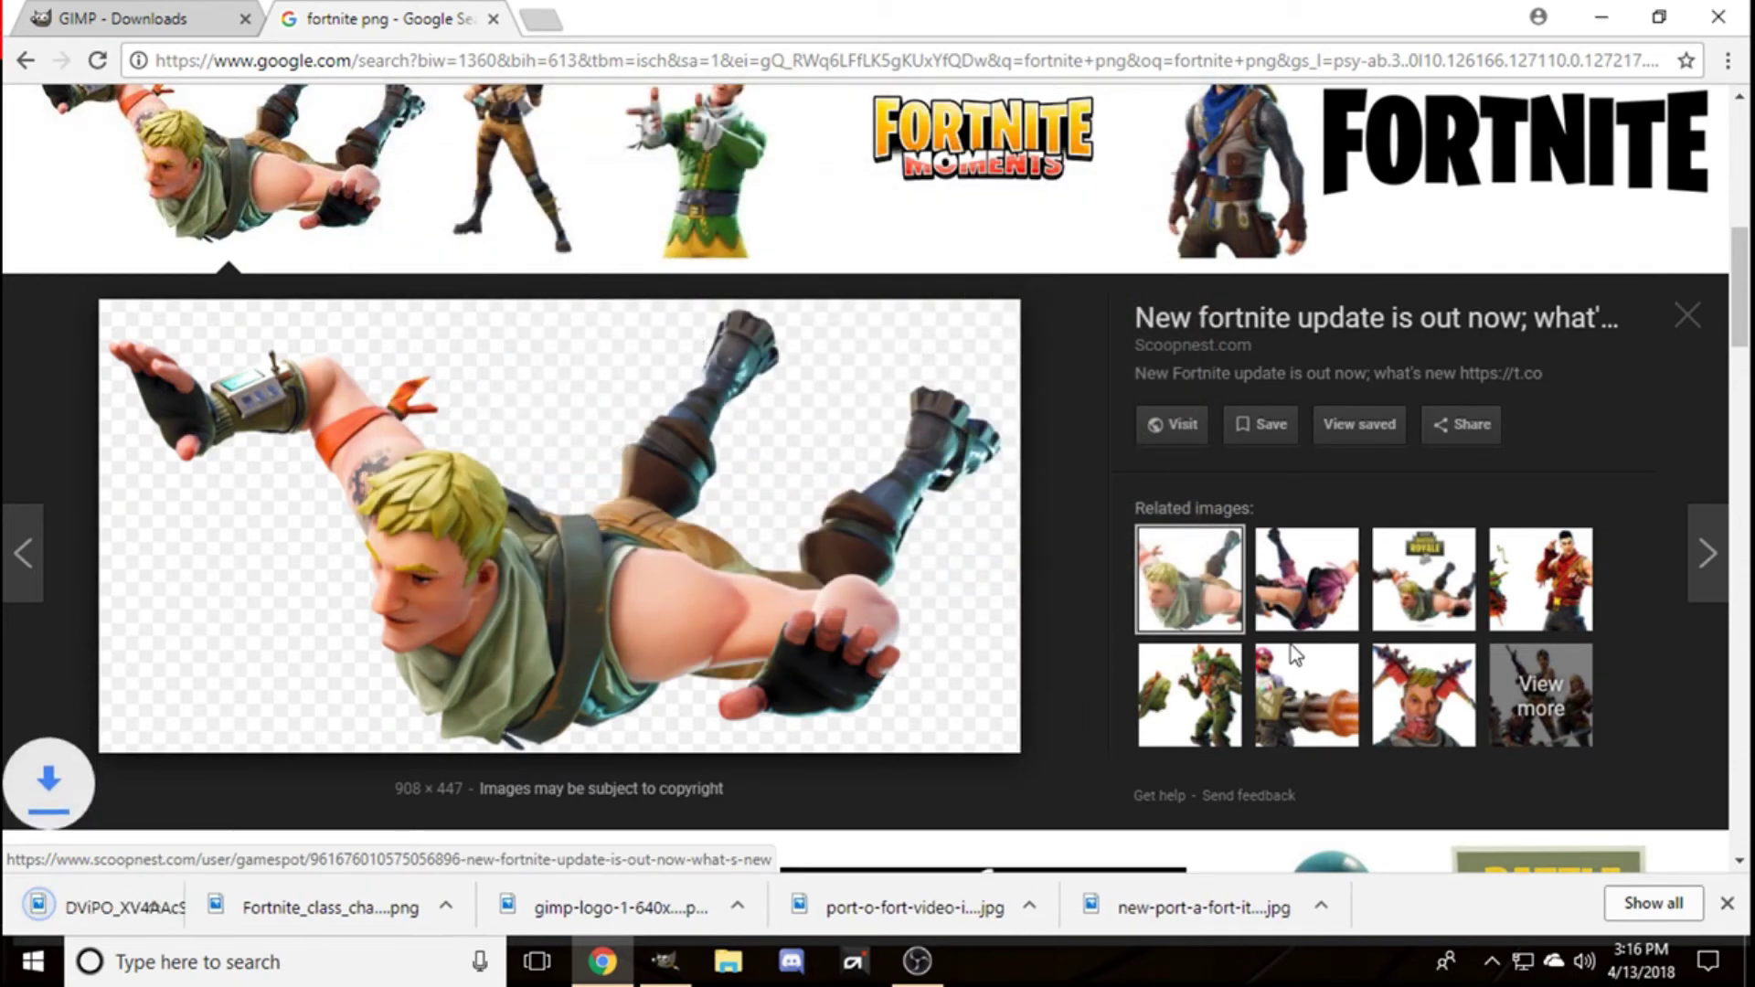
# Step: Download the related 476 × 249 transparent image of the pink-haired skydiving character as DVebhmAX4AAMaWz.png
pyautogui.click(1294, 610)
pyautogui.rightClick(512, 611)
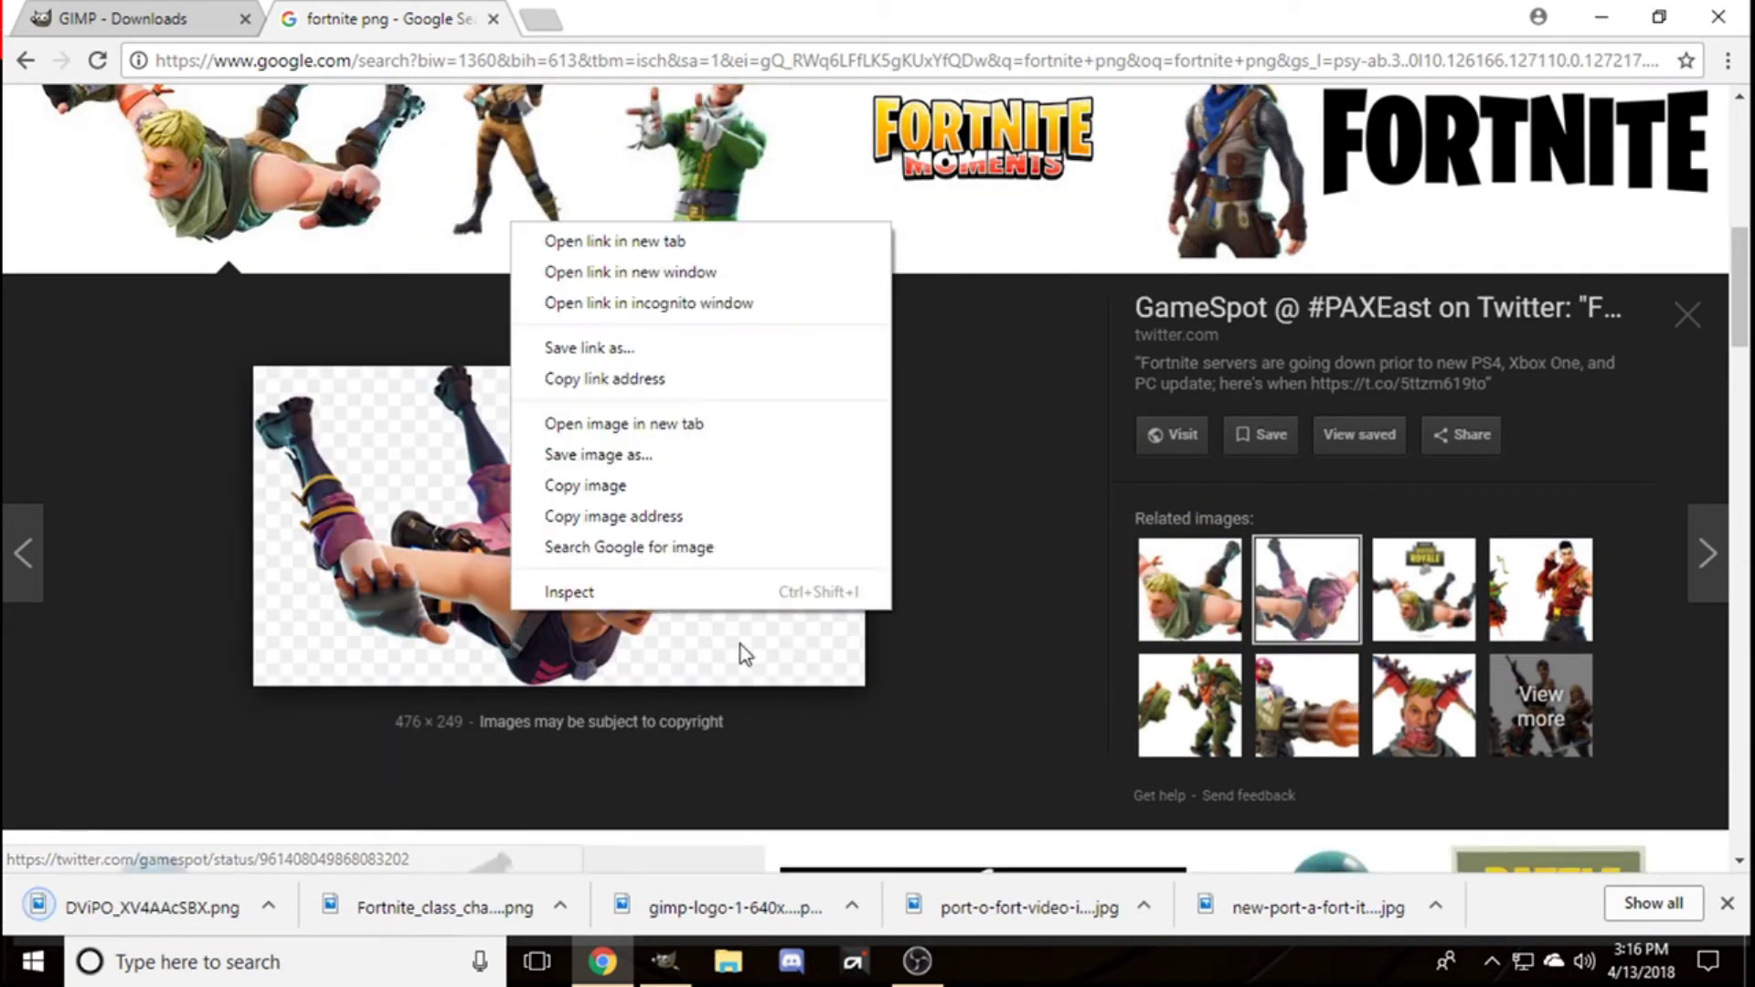
pyautogui.click(727, 457)
pyautogui.click(1048, 572)
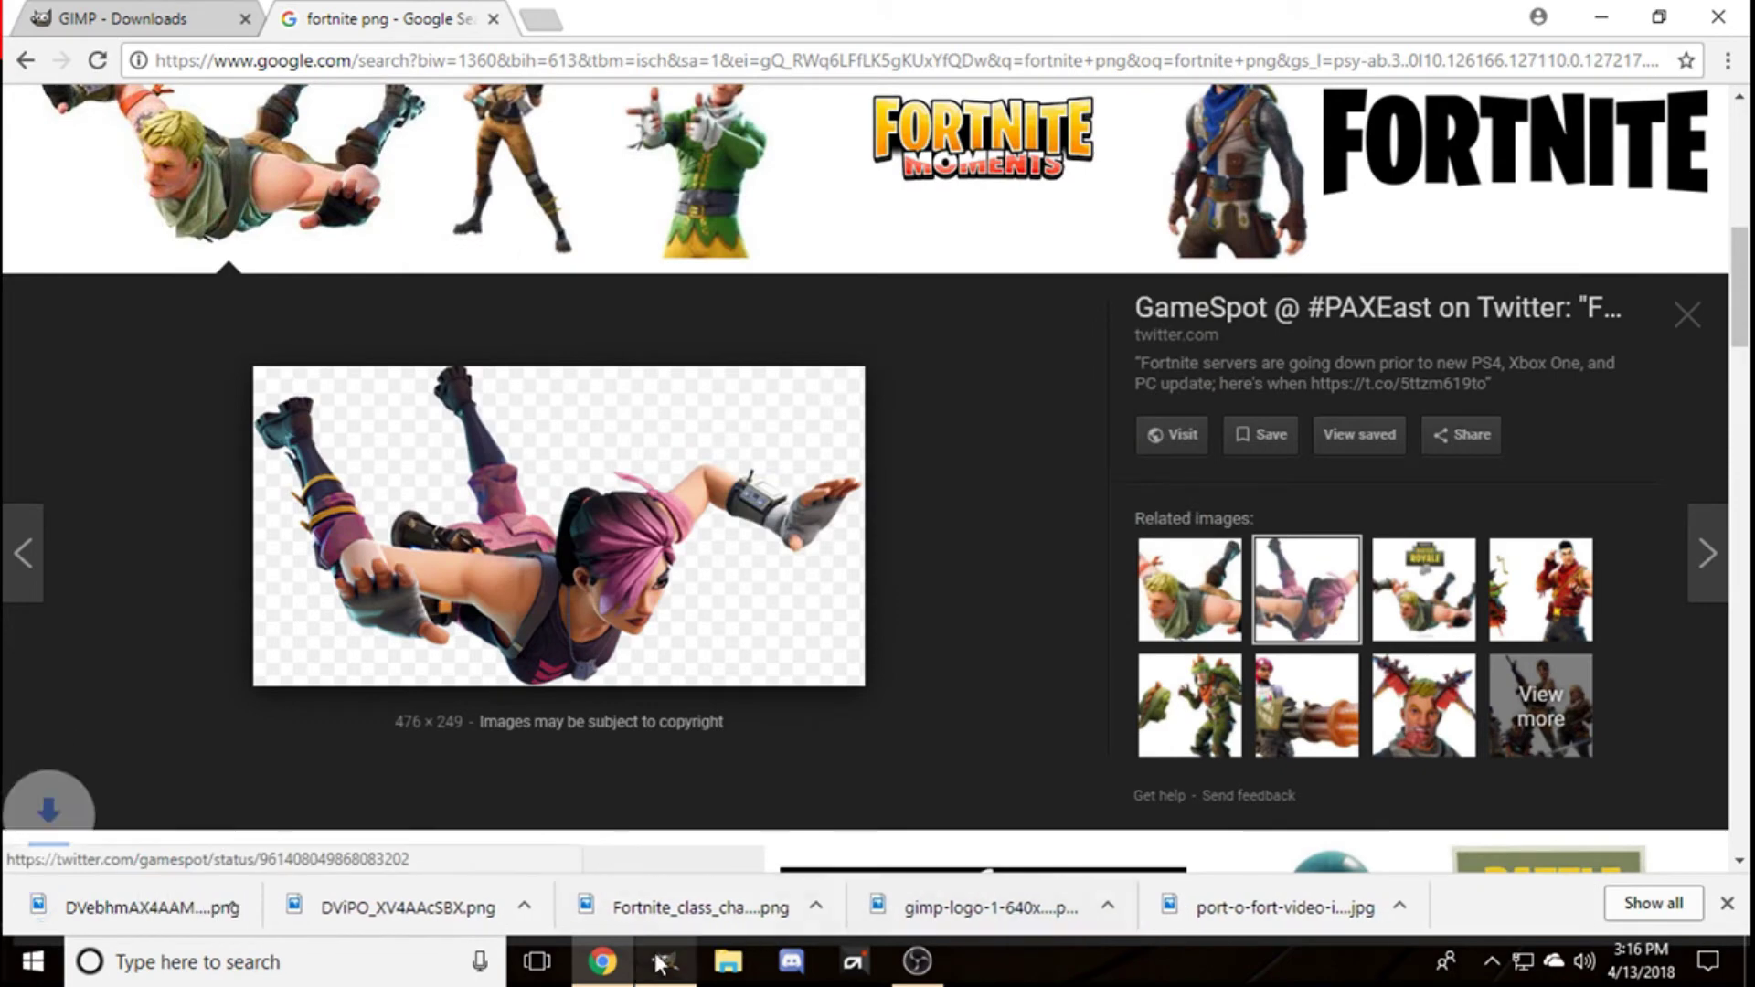
# Step: Switch back to GIMP and open DVebhmAX4AAMaWz.png and DViPO_XV4AAcSBX.png together from the Downloads folder
pyautogui.click(658, 962)
pyautogui.click(34, 53)
pyautogui.click(34, 53)
pyautogui.click(34, 53)
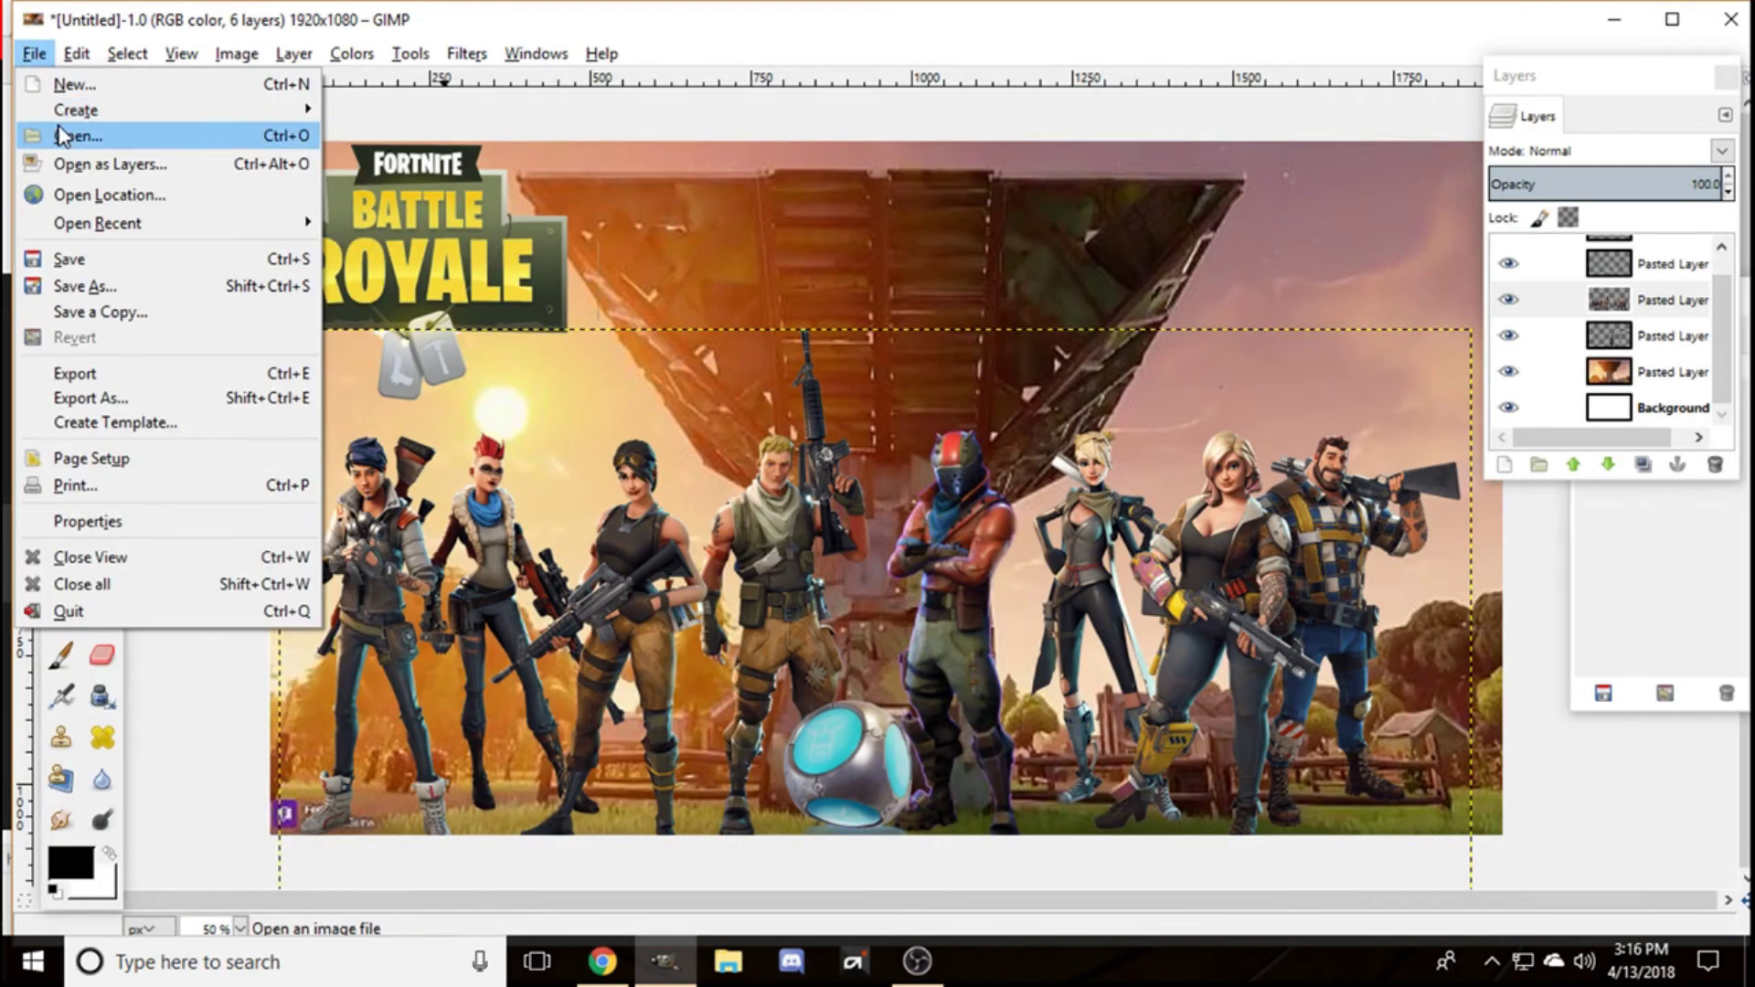
pyautogui.click(64, 135)
pyautogui.click(492, 182)
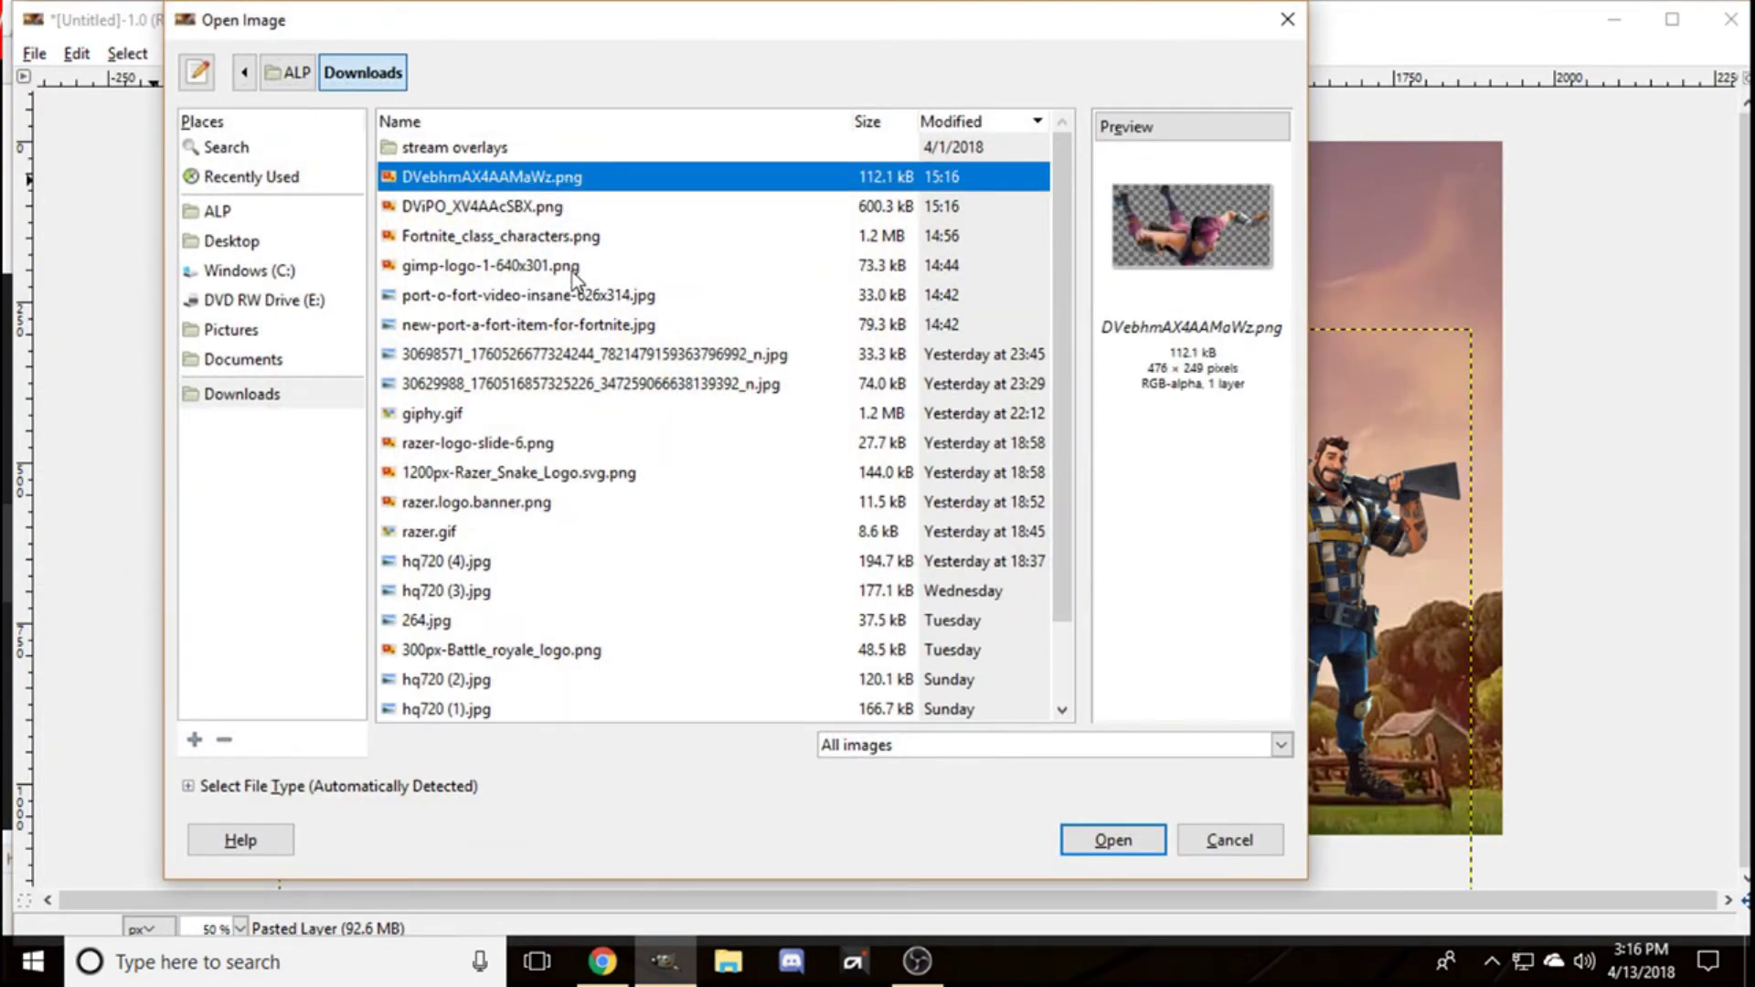
pyautogui.keyDown('shift'); pyautogui.click(530, 209); pyautogui.keyUp('shift')
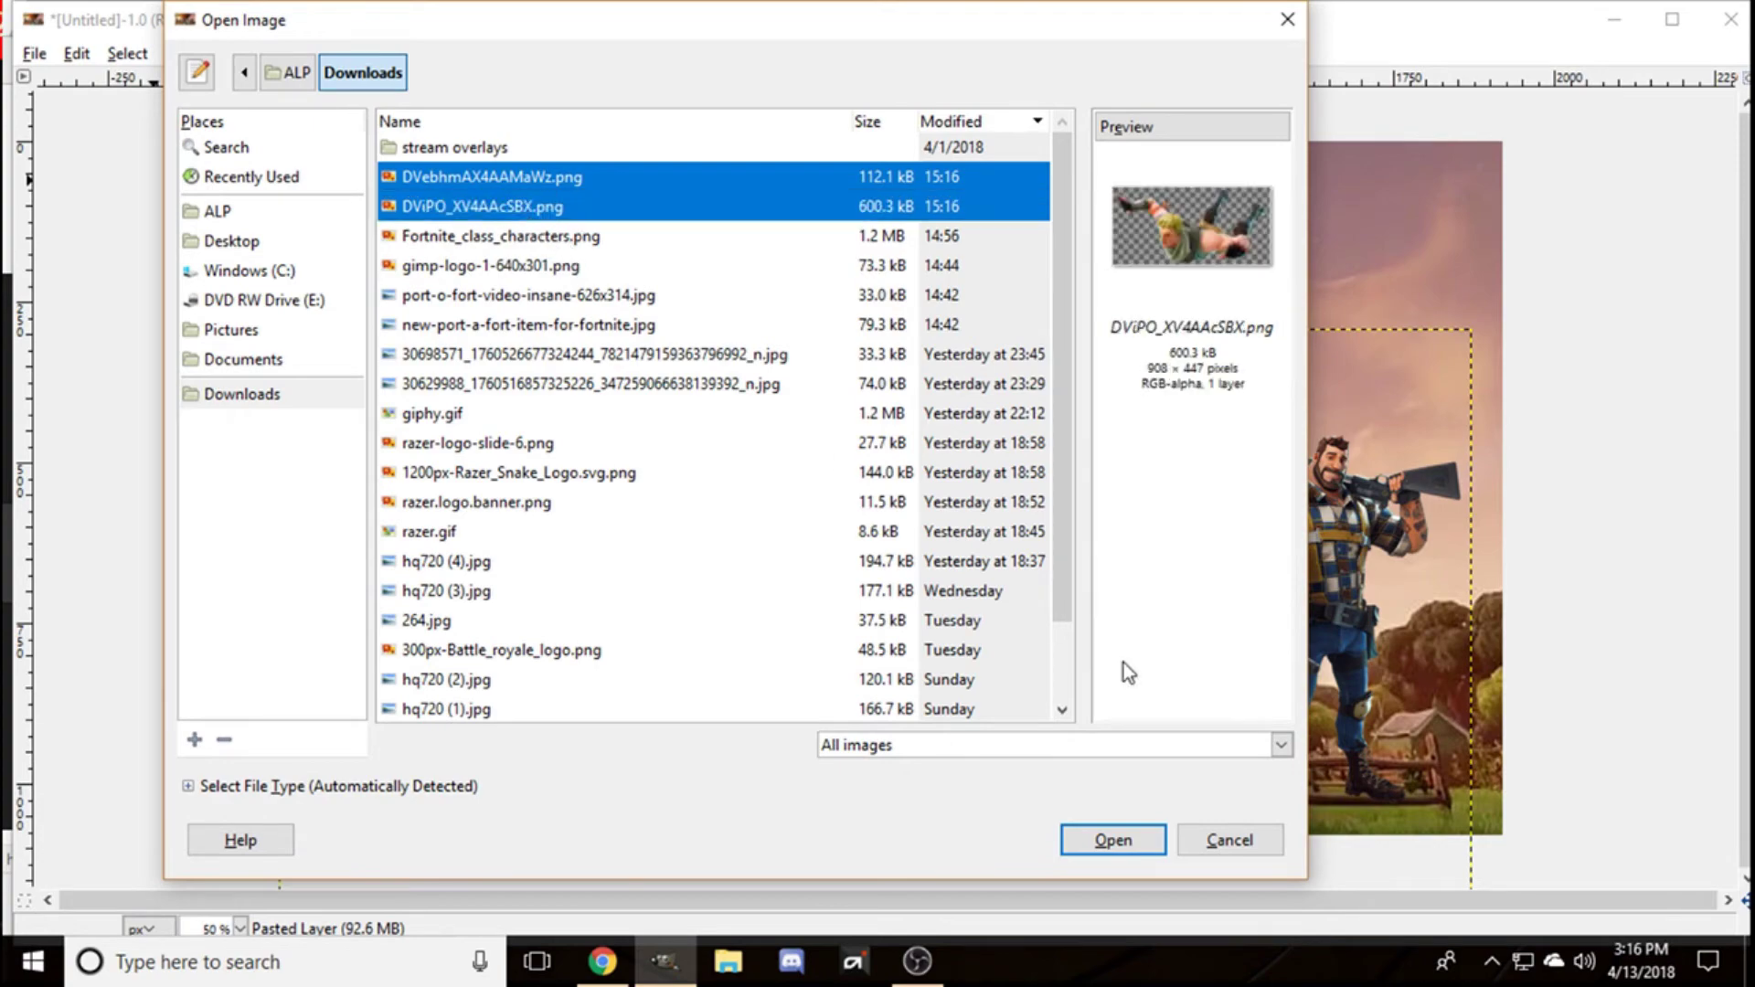
pyautogui.click(1097, 846)
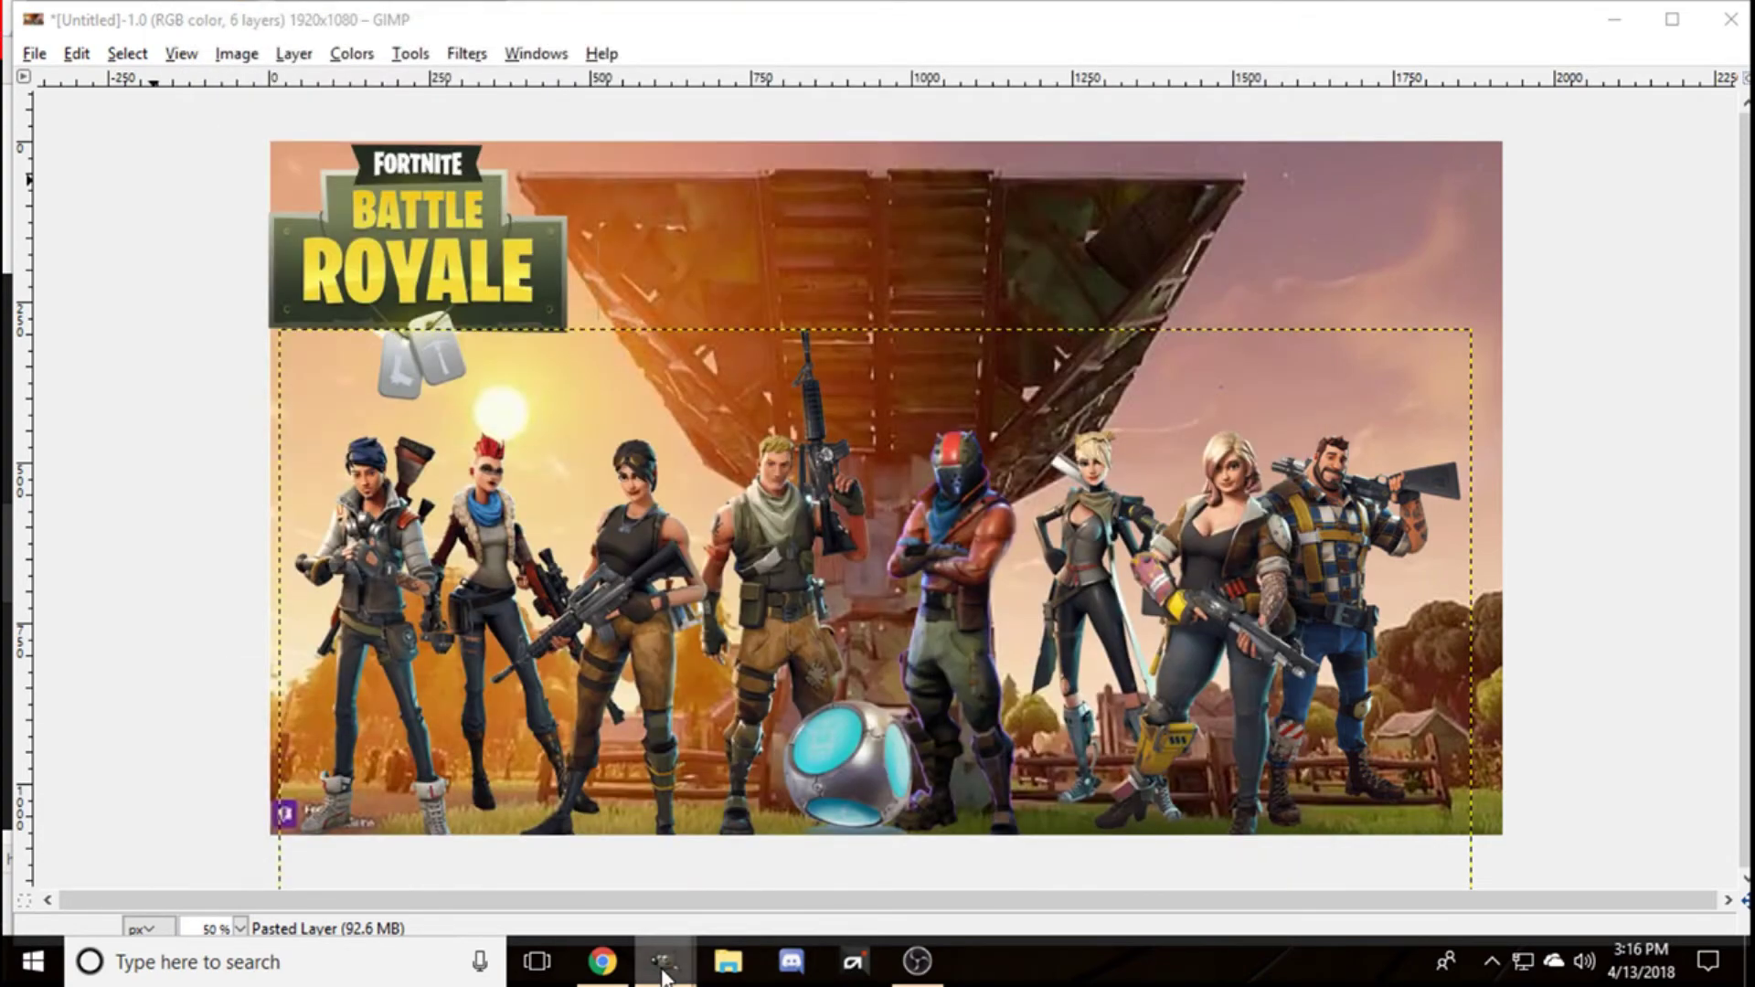
# Step: Copy the entire pink-haired skydiver image, and close its window without saving the changes
pyautogui.moveTo(664, 962)
pyautogui.click(729, 894)
pyautogui.hotkey('ctrl', 'a')
pyautogui.hotkey('ctrl', 'c')
pyautogui.click(806, 186)
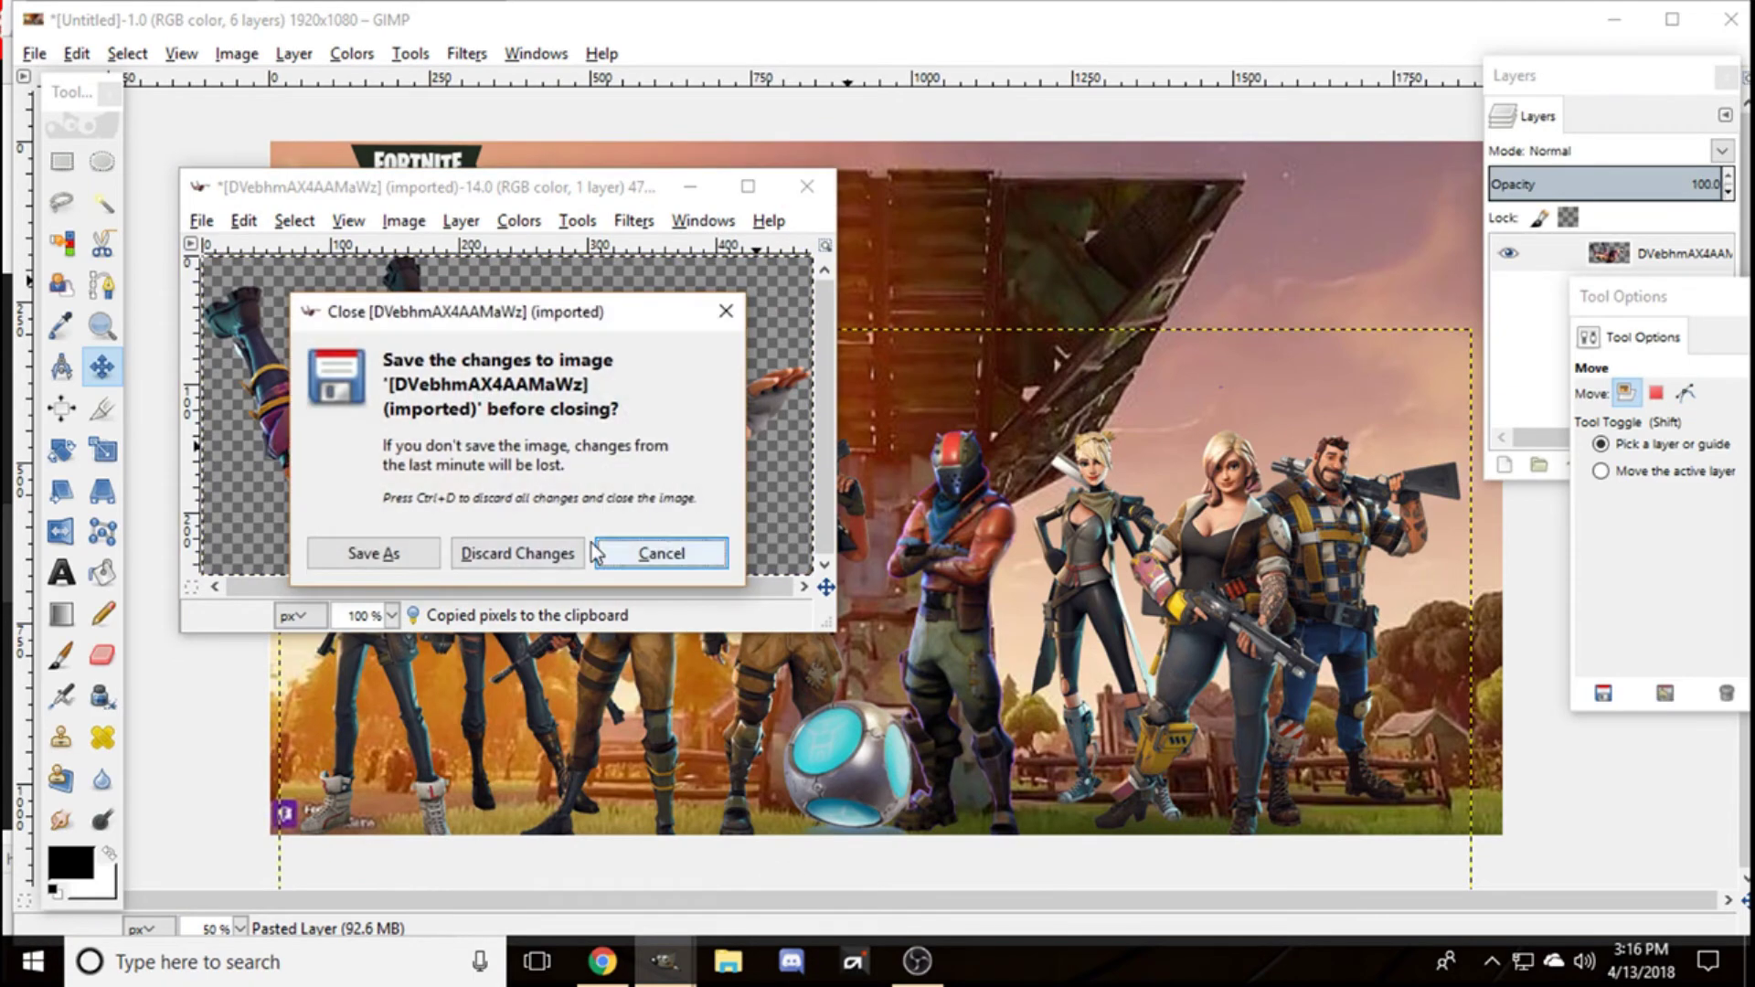
pyautogui.click(580, 552)
# Step: Paste the pink-haired skydiver into the composition and turn the floating selection into a new layer
pyautogui.hotkey('ctrl', 'v')
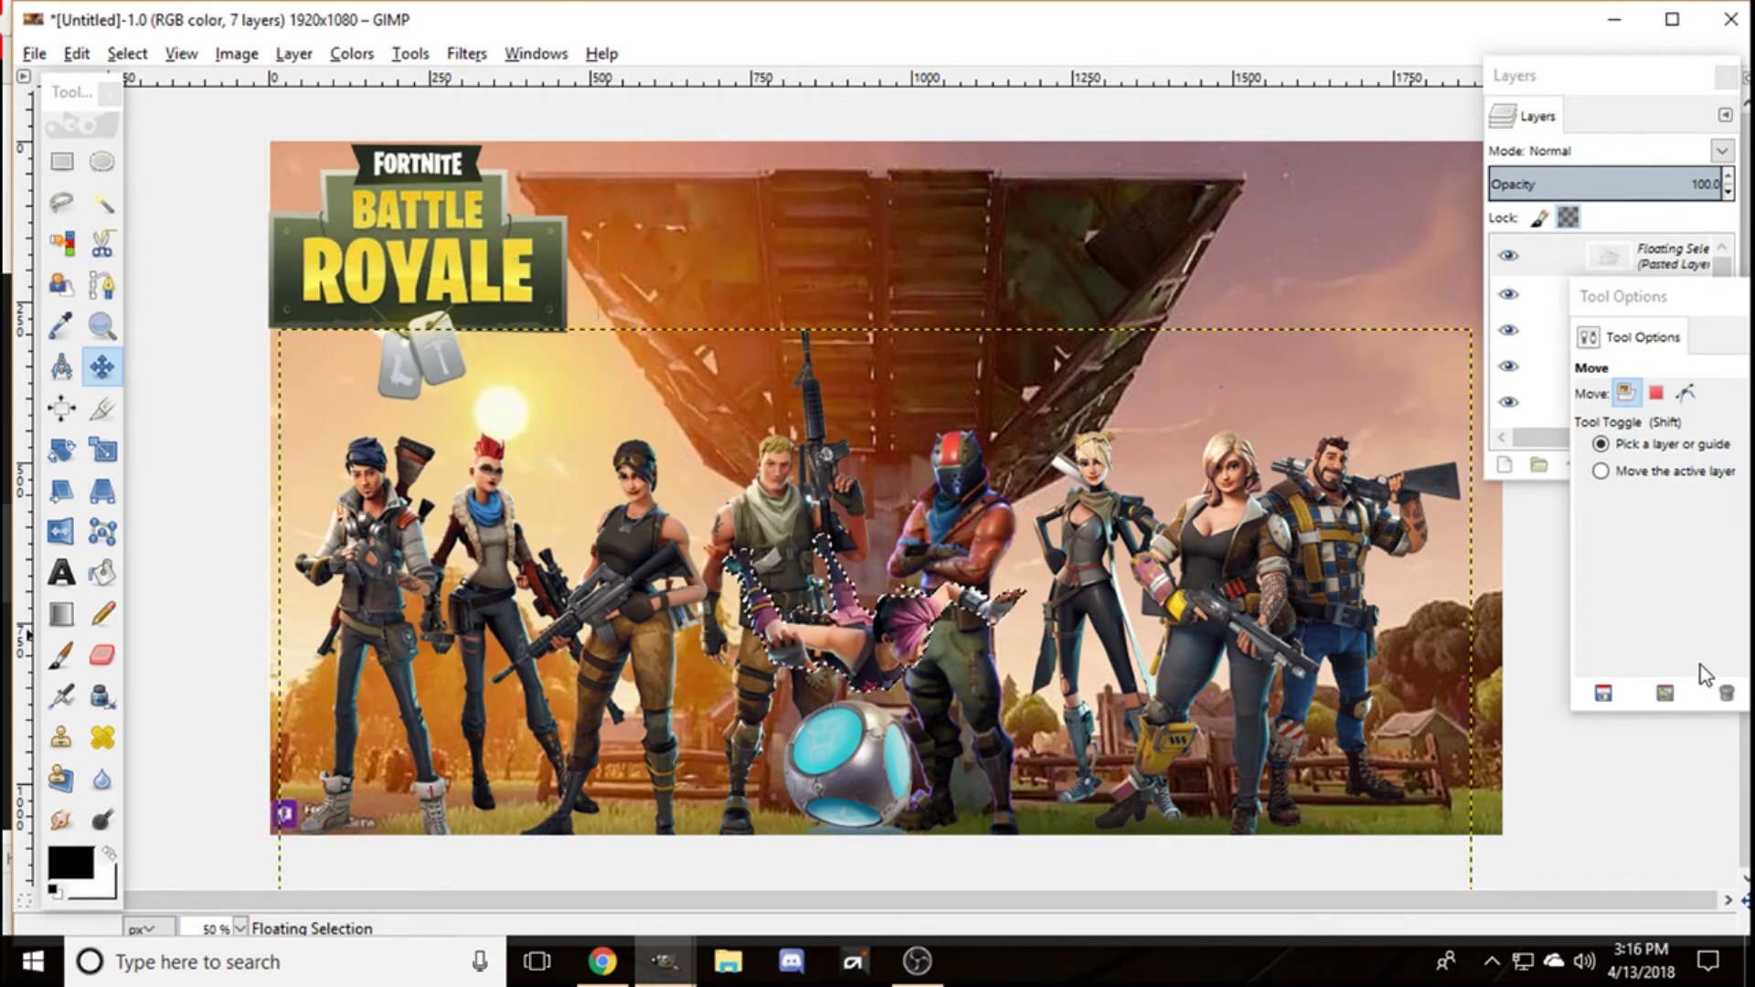
pyautogui.rightClick(1673, 261)
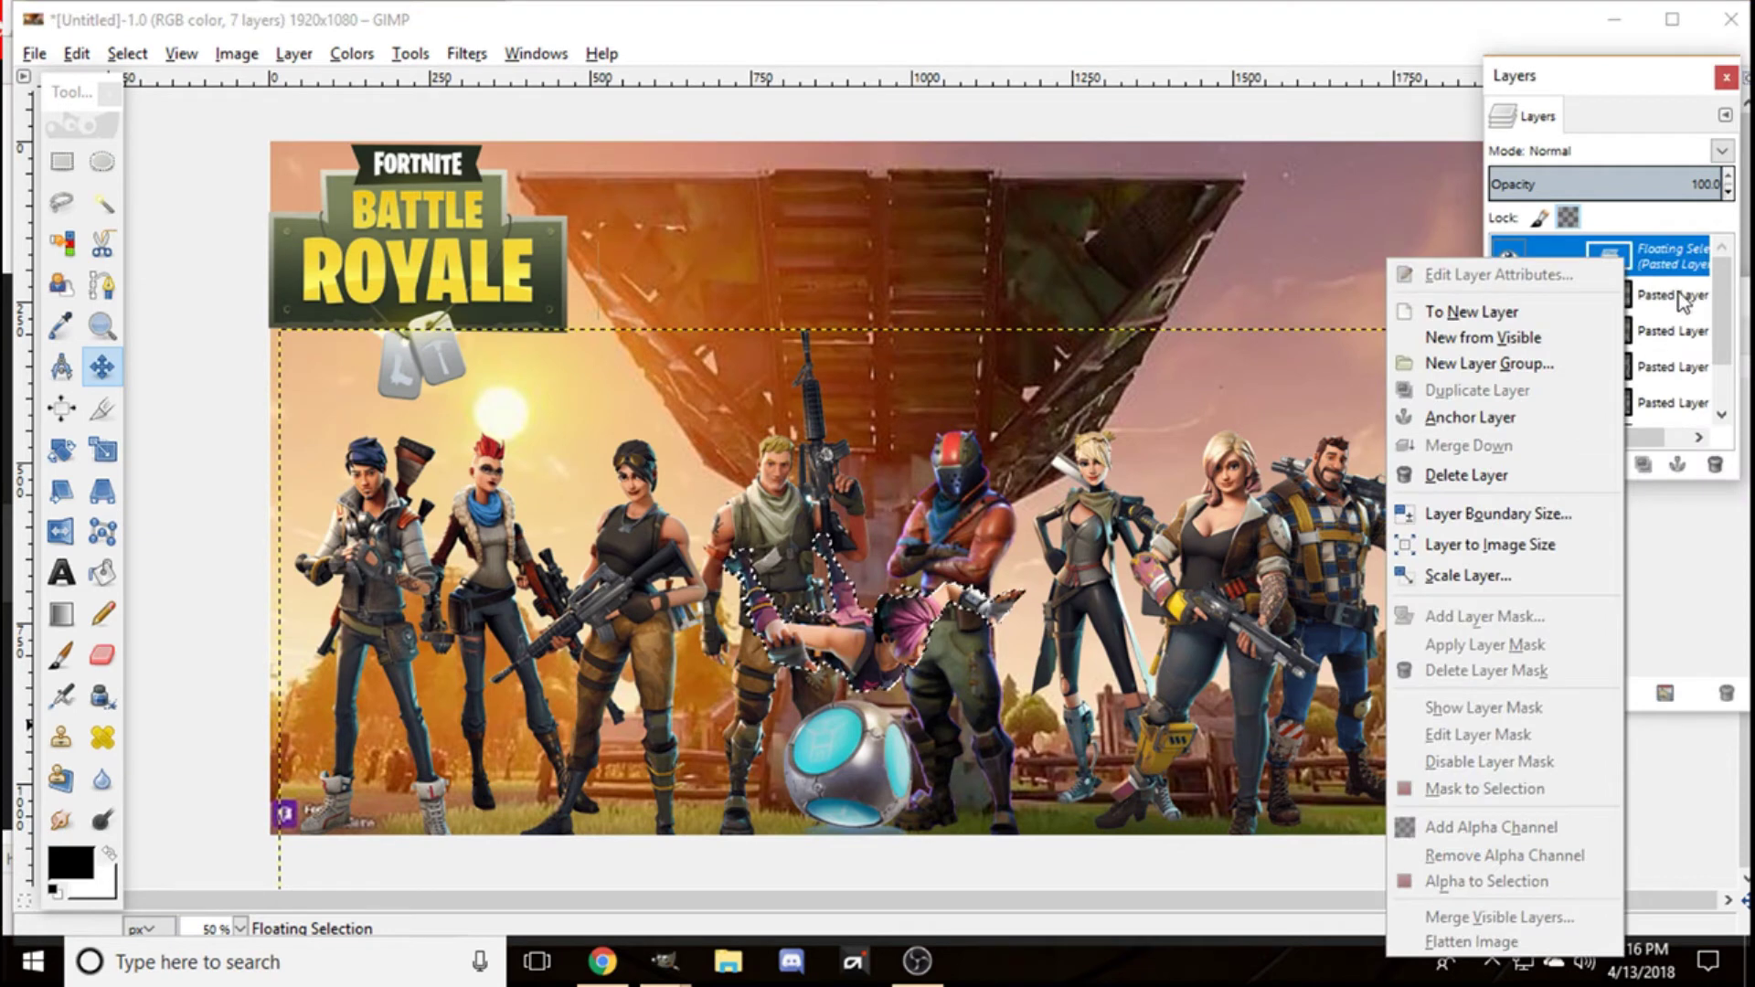
pyautogui.click(1472, 312)
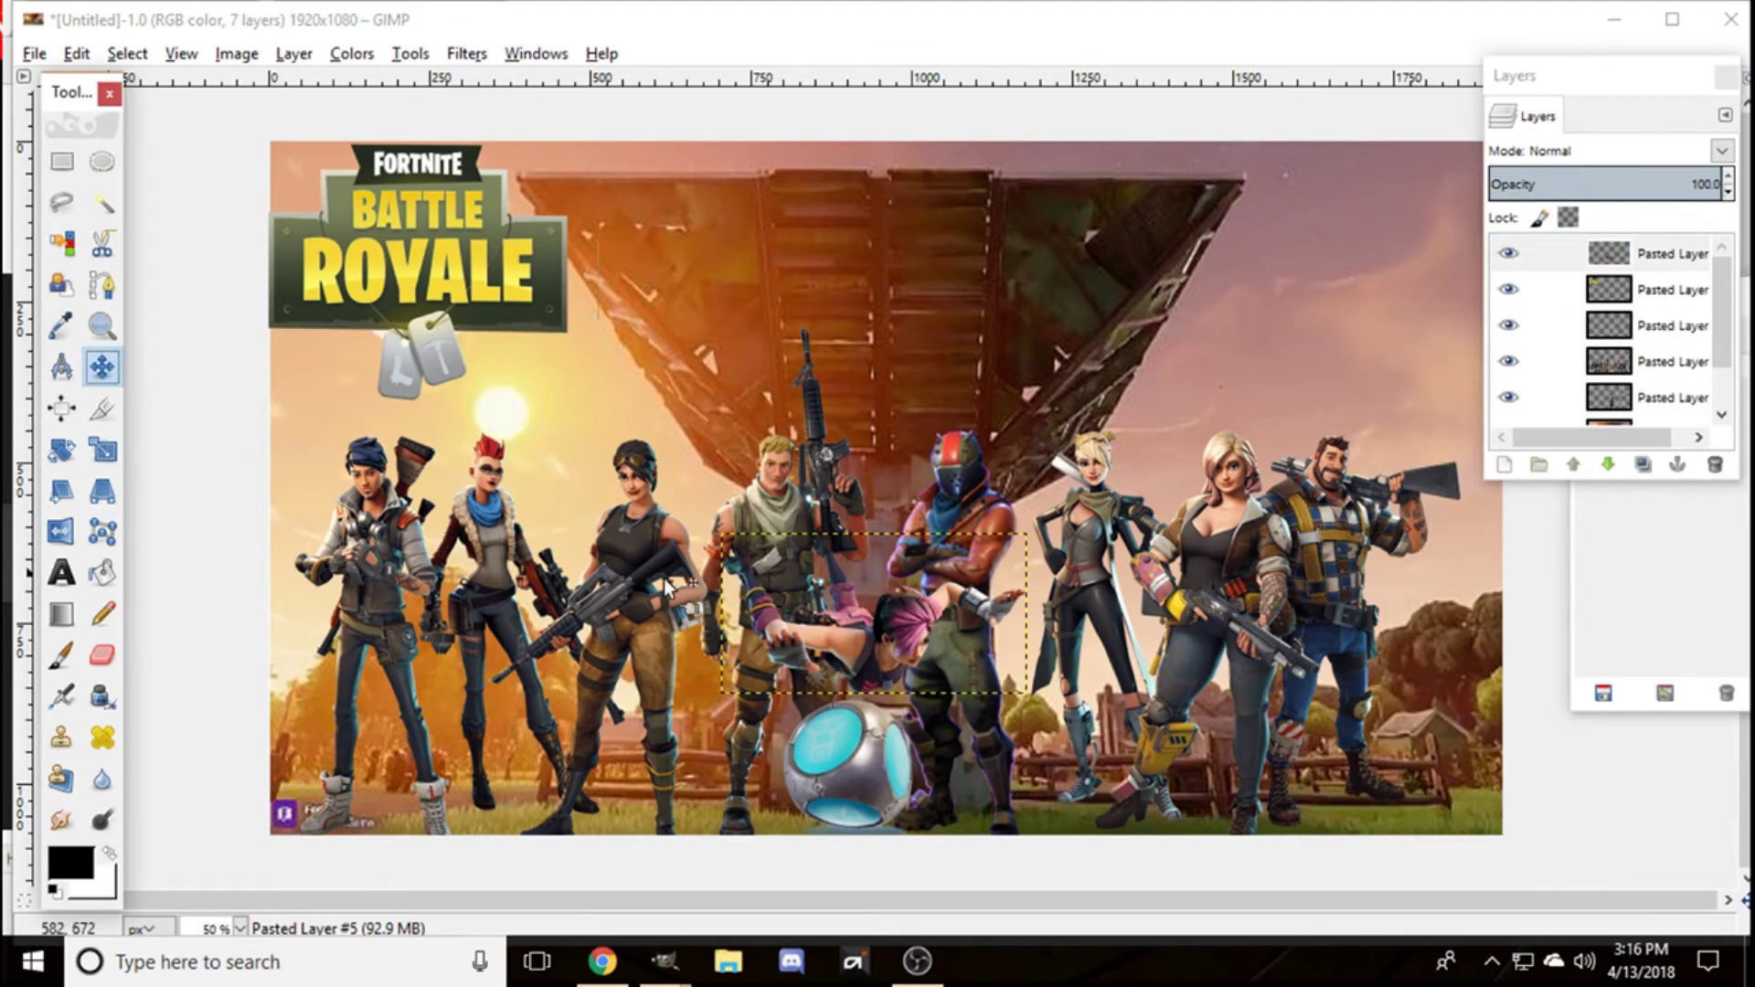
# Step: Move the Battle Royale logo to the top centre of the image and the pink-haired skydiver into the upper-left corner
pyautogui.moveTo(879, 645); pyautogui.dragTo(676, 397)
pyautogui.moveTo(414, 254); pyautogui.dragTo(891, 279)
pyautogui.moveTo(638, 400); pyautogui.dragTo(410, 280)
# Step: Scale the pink-haired skydiver's layer down proportionally to a little over half its size
pyautogui.click(119, 449)
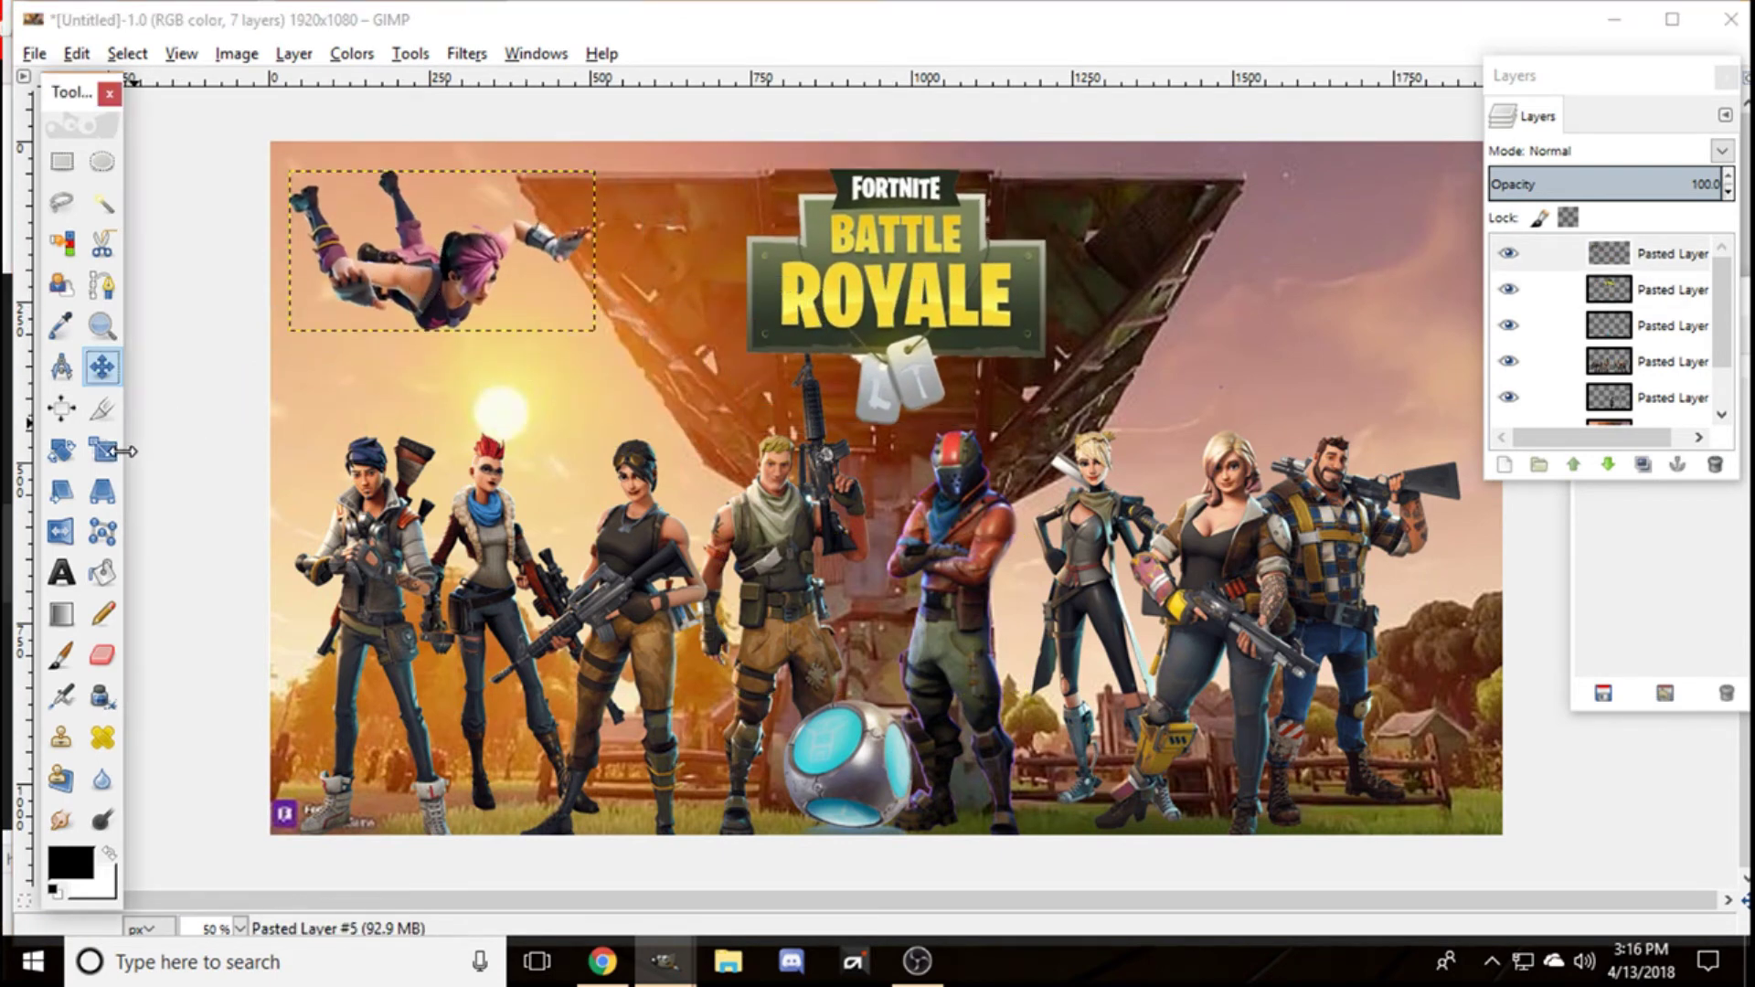
pyautogui.click(463, 357)
pyautogui.moveTo(156, 818); pyautogui.dragTo(155, 818)
pyautogui.click(305, 891)
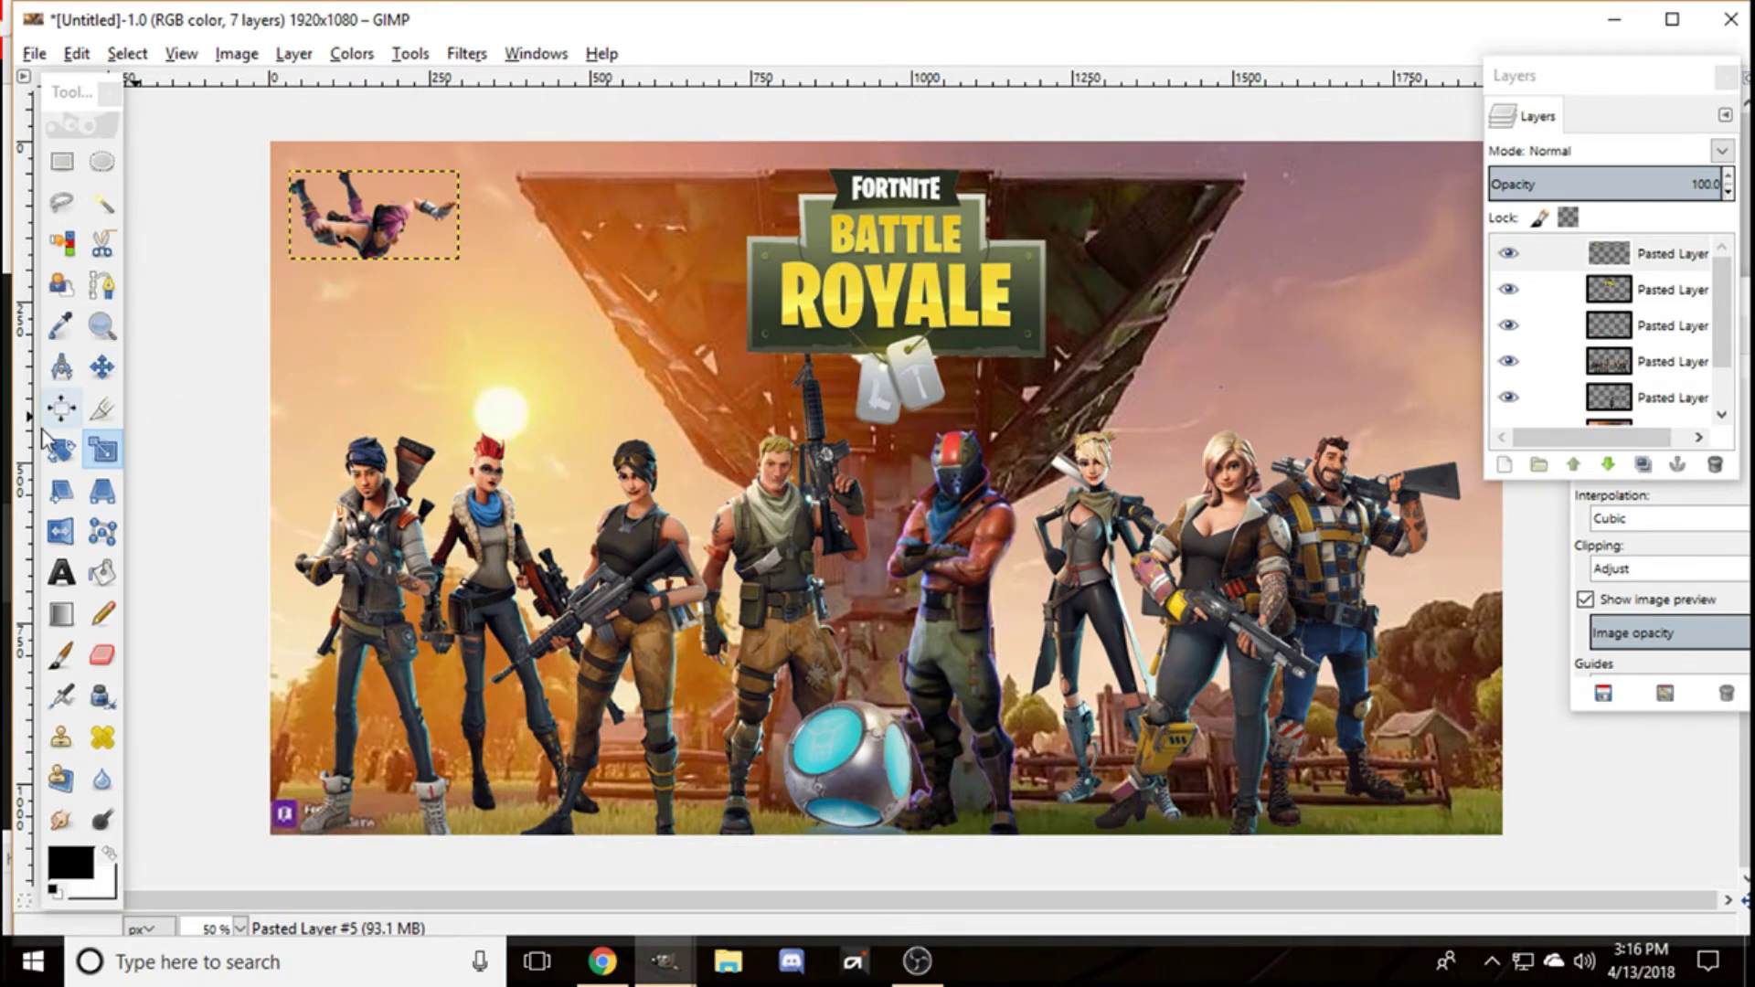
# Step: Select the Battle Royale logo's layer and scale it down proportionally to about 60 percent of its size
pyautogui.click(1741, 350)
pyautogui.moveTo(1601, 86); pyautogui.dragTo(1263, 132)
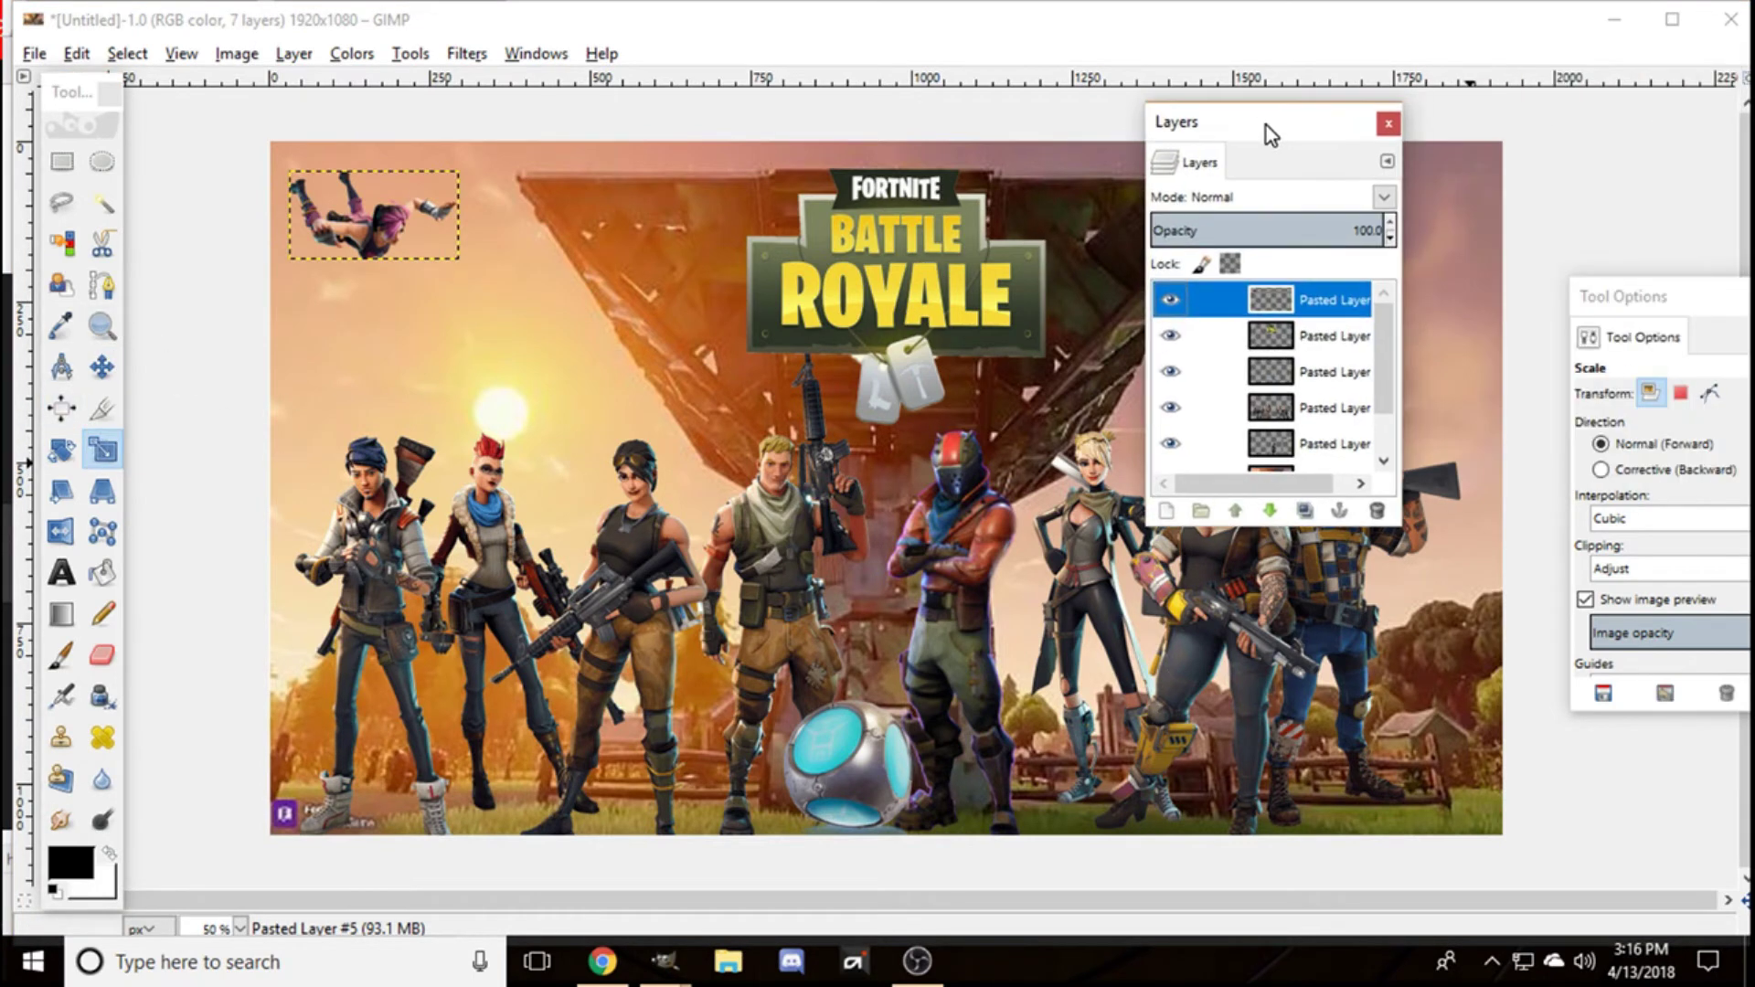
pyautogui.click(1309, 347)
pyautogui.press('Tab')
pyautogui.click(942, 265)
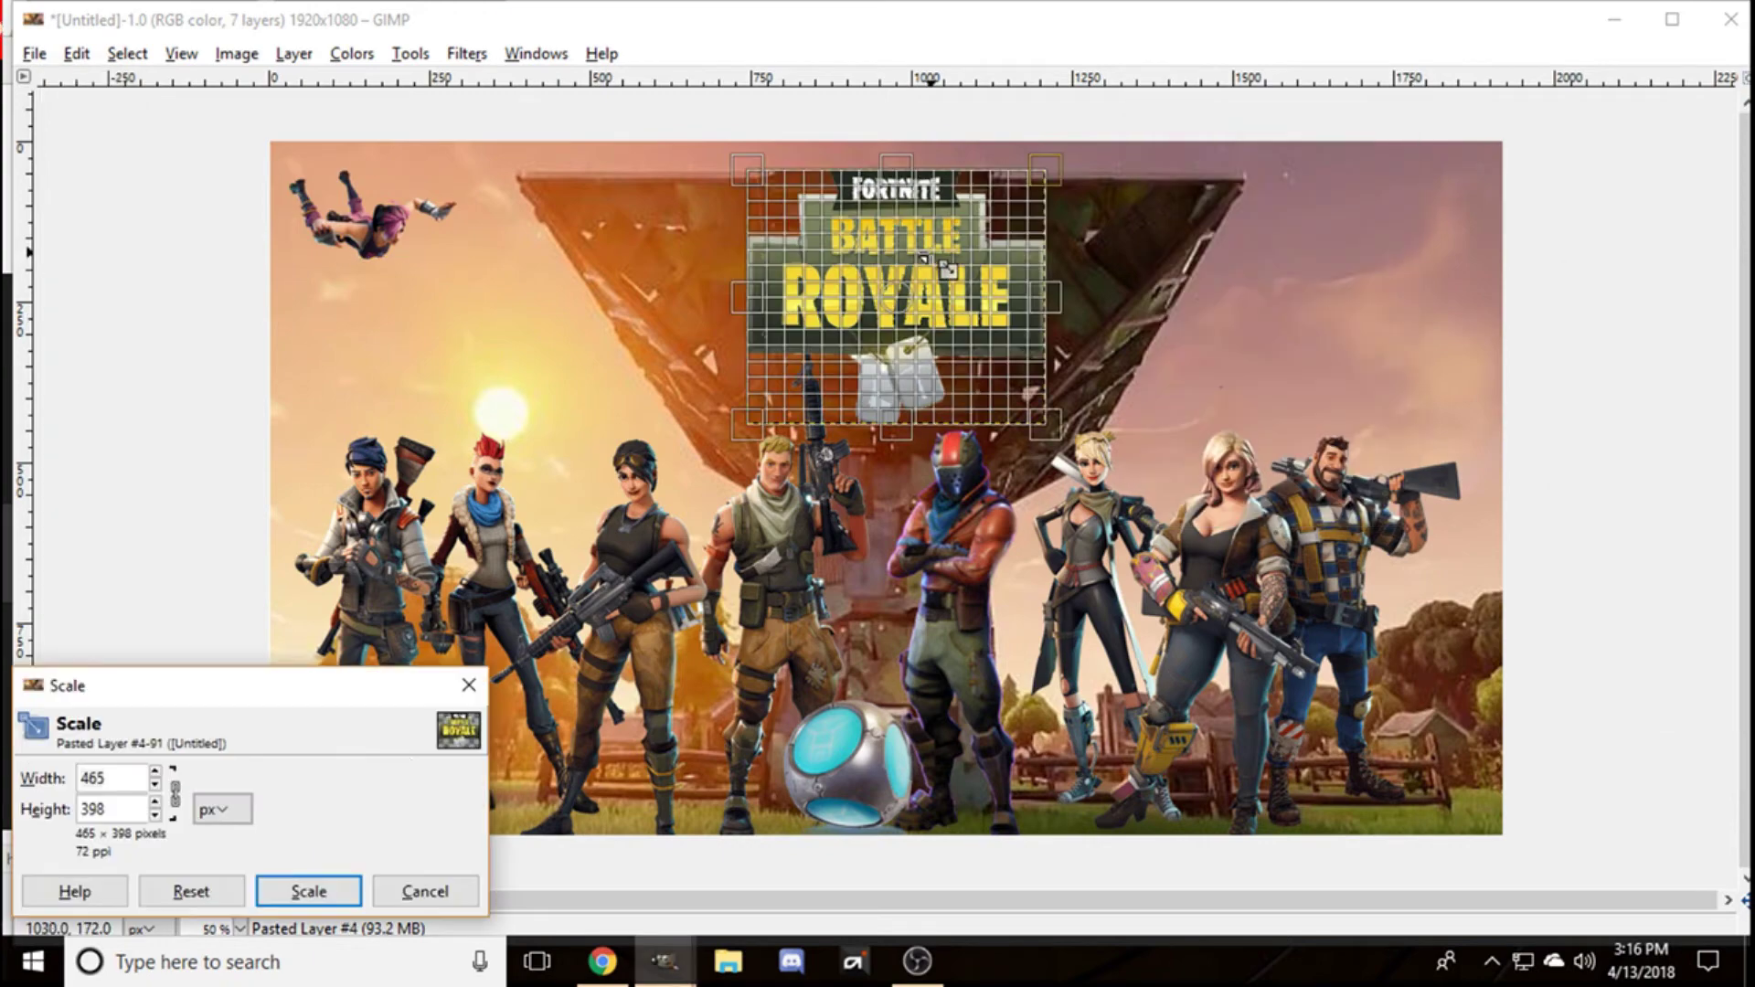
pyautogui.click(157, 815)
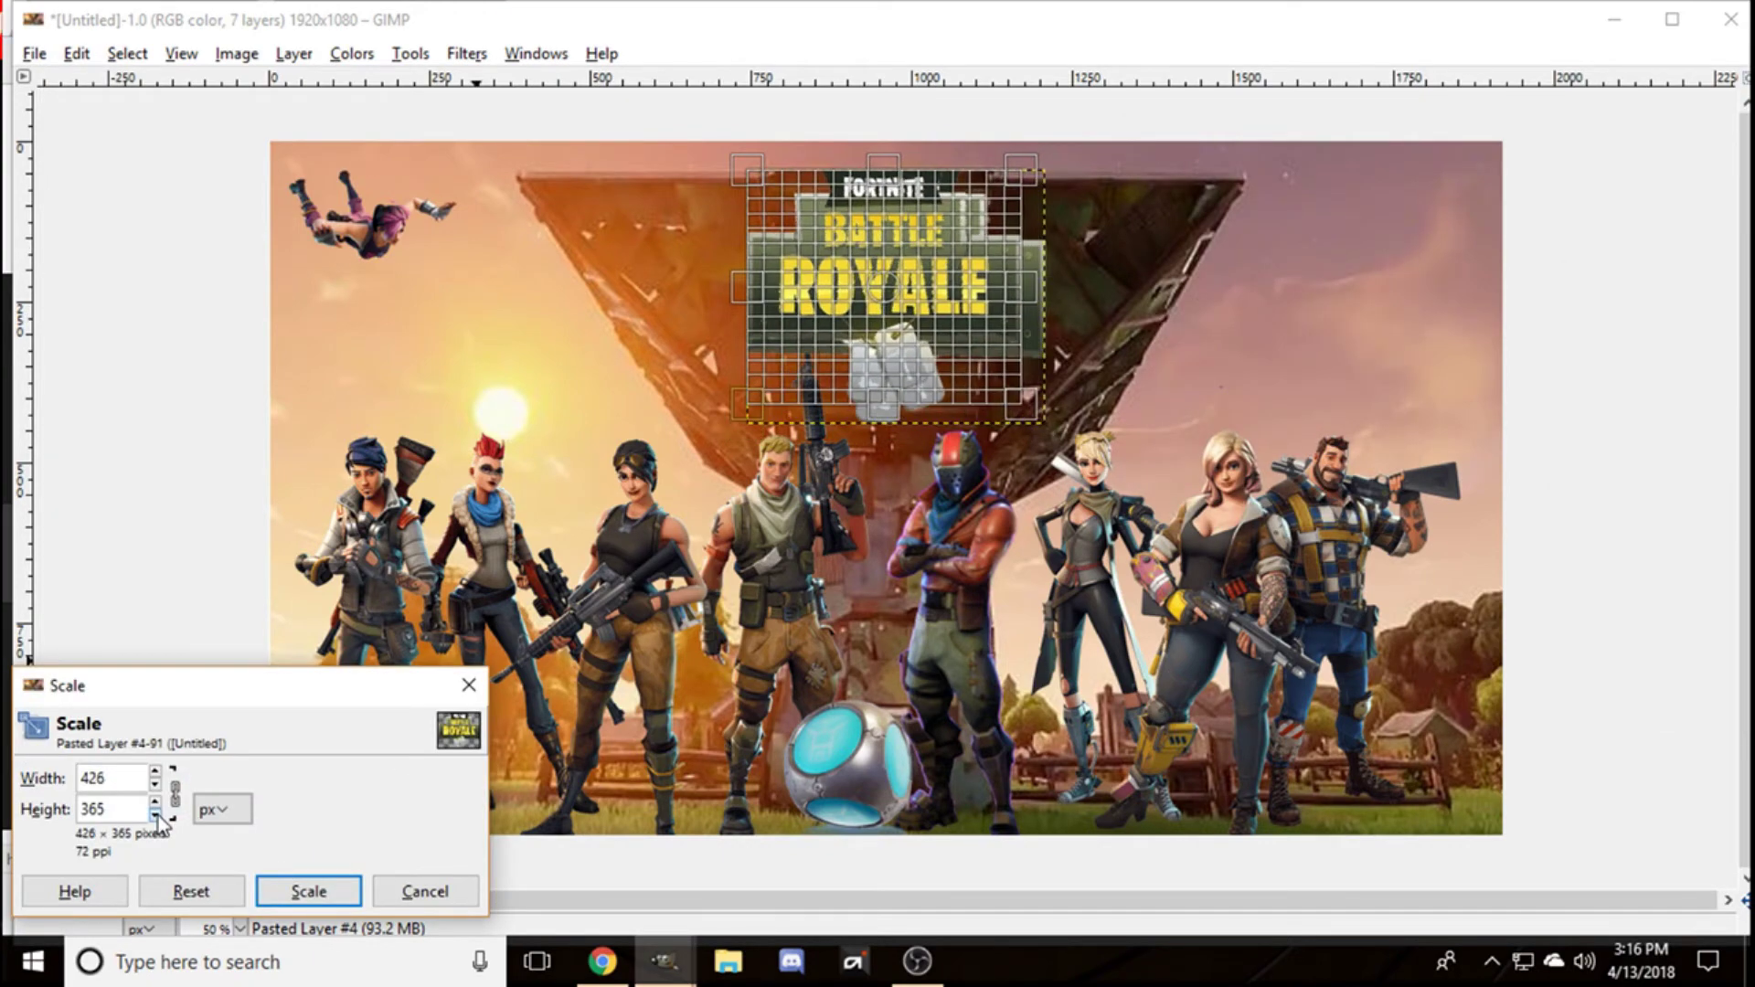
pyautogui.click(315, 894)
pyautogui.press('Tab')
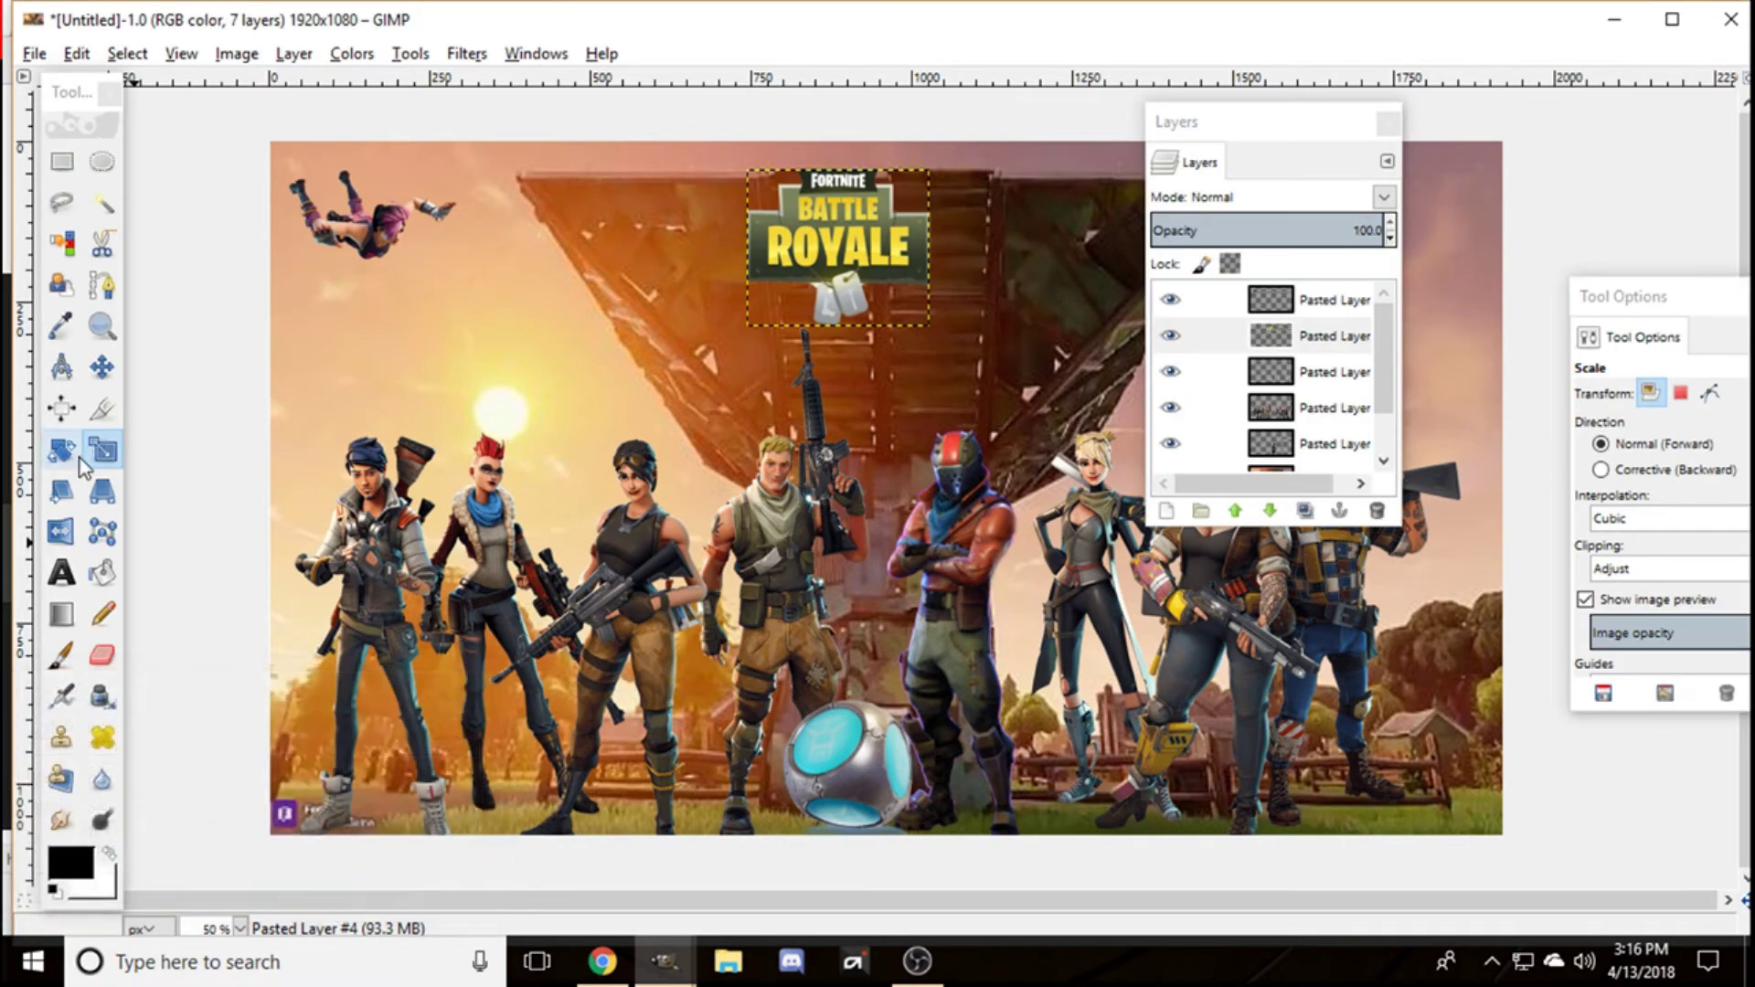
# Step: Move the logo into the image's lower-left corner and lower its layer behind the characters, directly above the background picture
pyautogui.moveTo(900, 233); pyautogui.dragTo(365, 792)
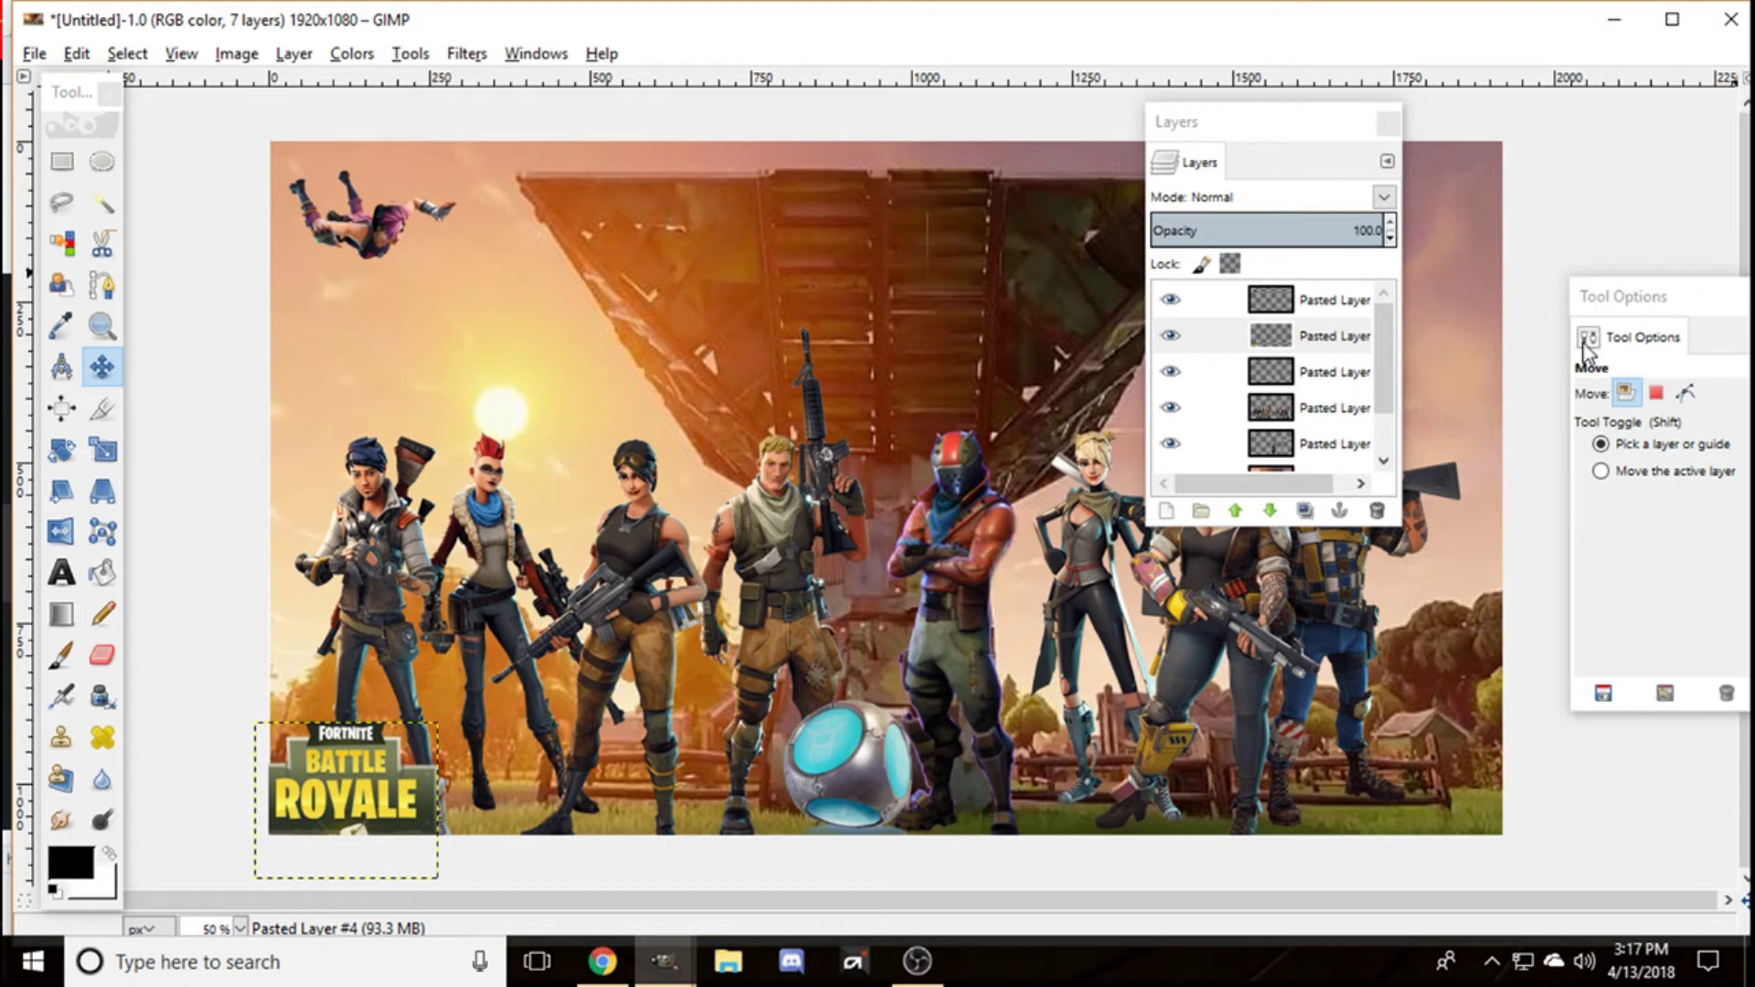
pyautogui.click(1335, 338)
pyautogui.scroll(-2, 1321, 393)
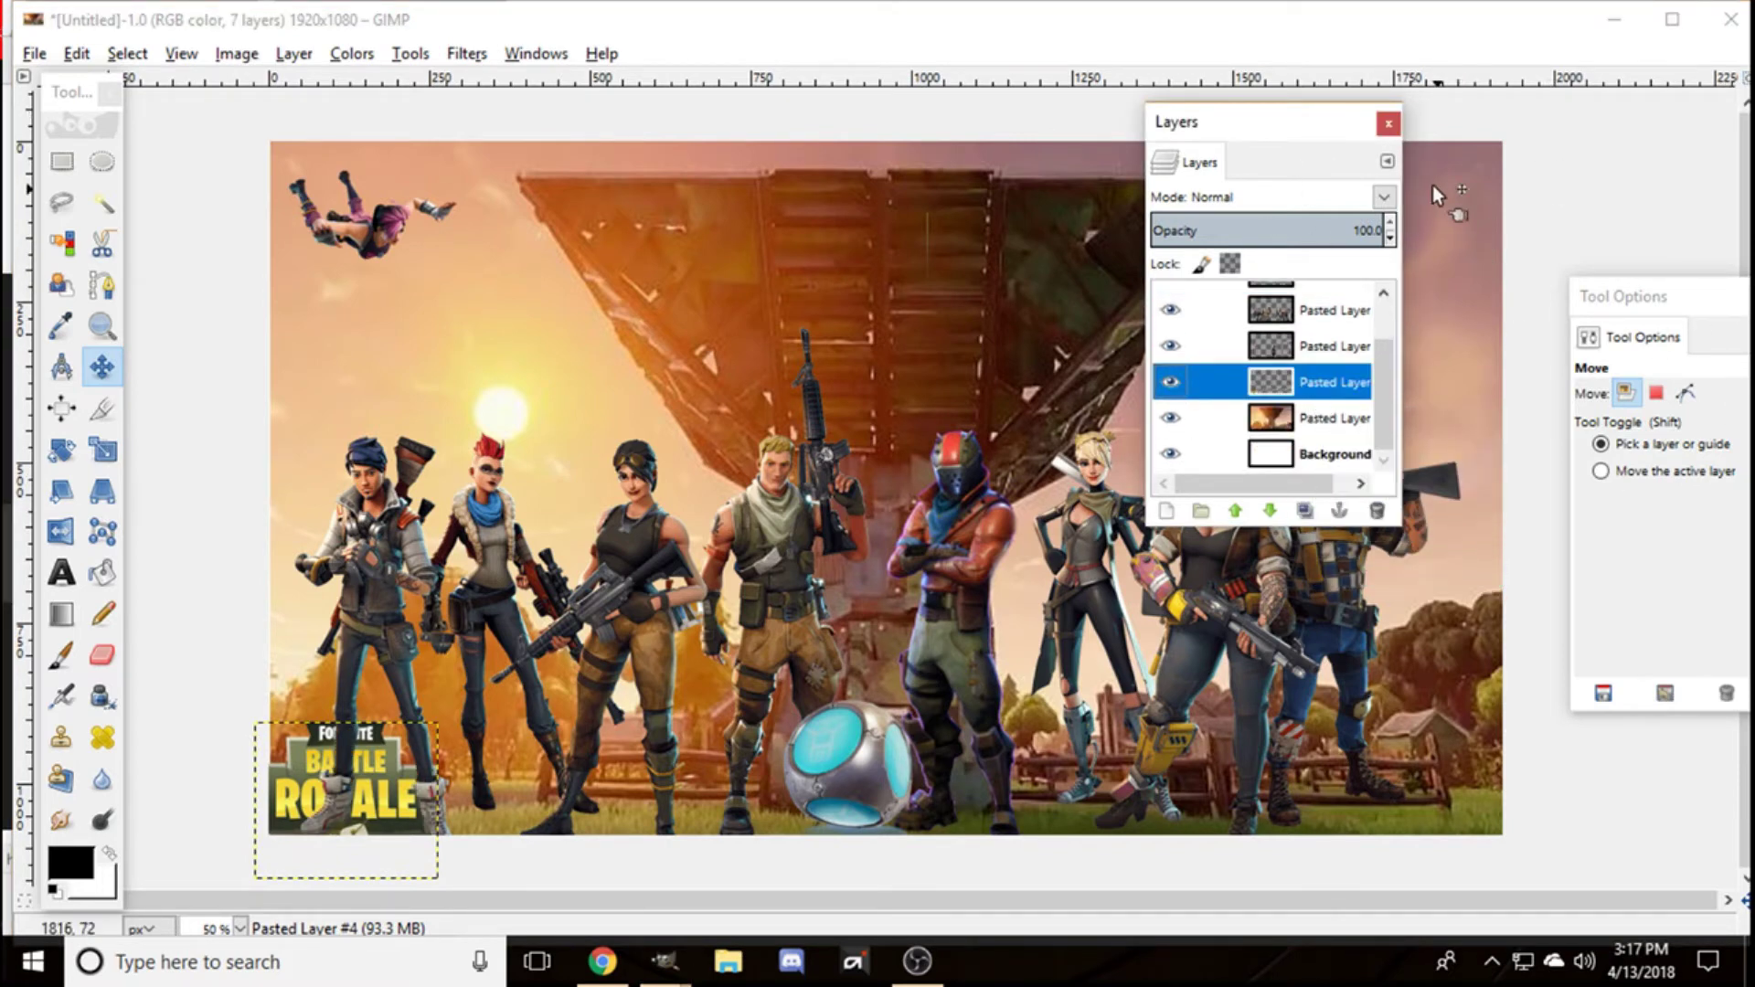
pyautogui.moveTo(1284, 128); pyautogui.dragTo(1750, 107)
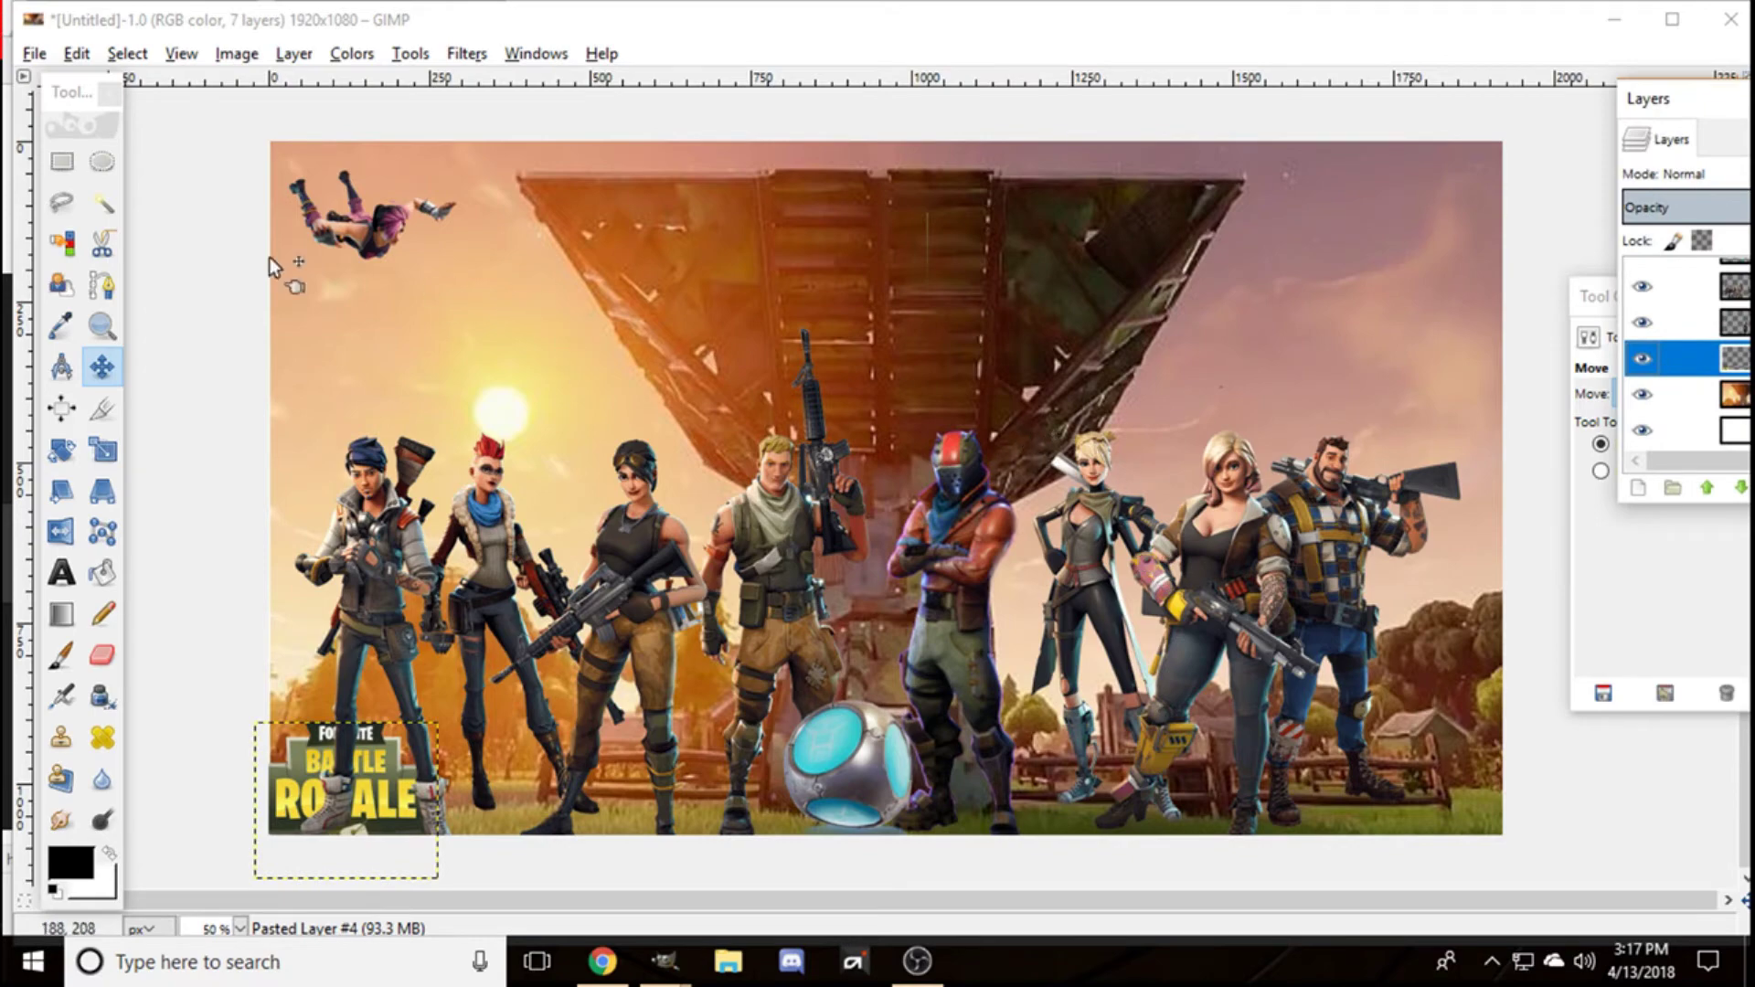
# Step: Bring up DViPO_XV4AAcSBX.png, copy the entire blond skydiver image, and close it without saving the changes
pyautogui.click(76, 53)
pyautogui.moveTo(35, 53)
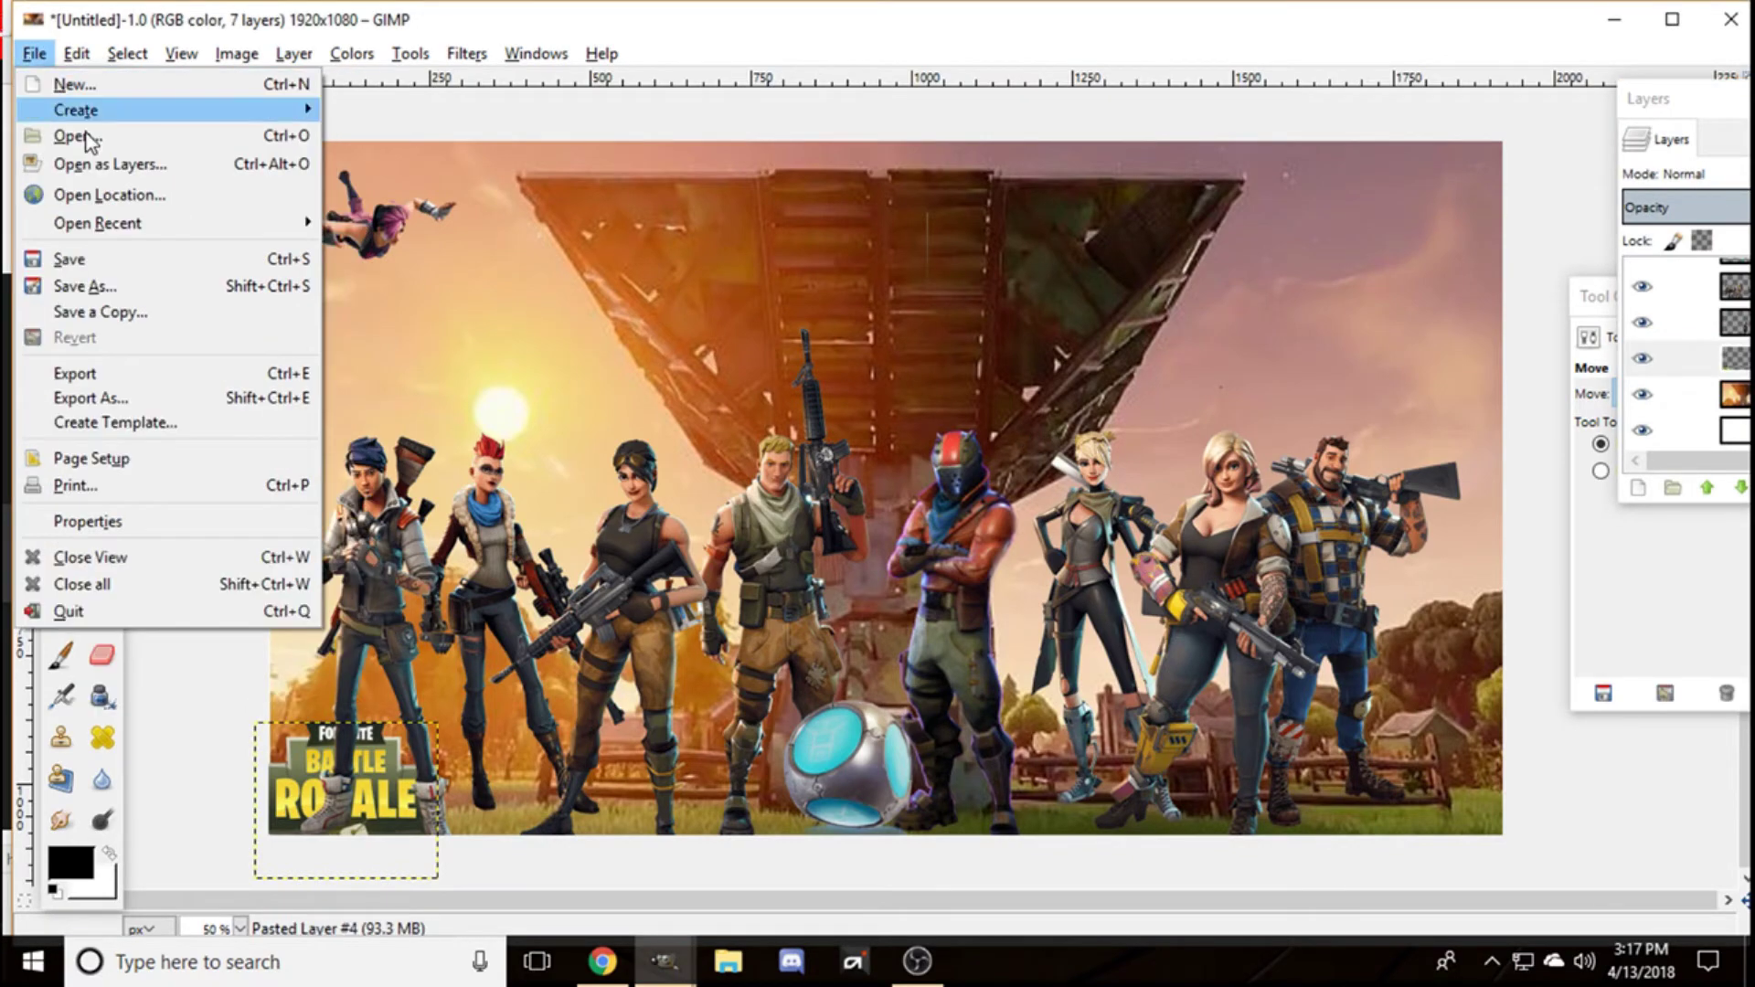
pyautogui.click(651, 956)
pyautogui.click(850, 892)
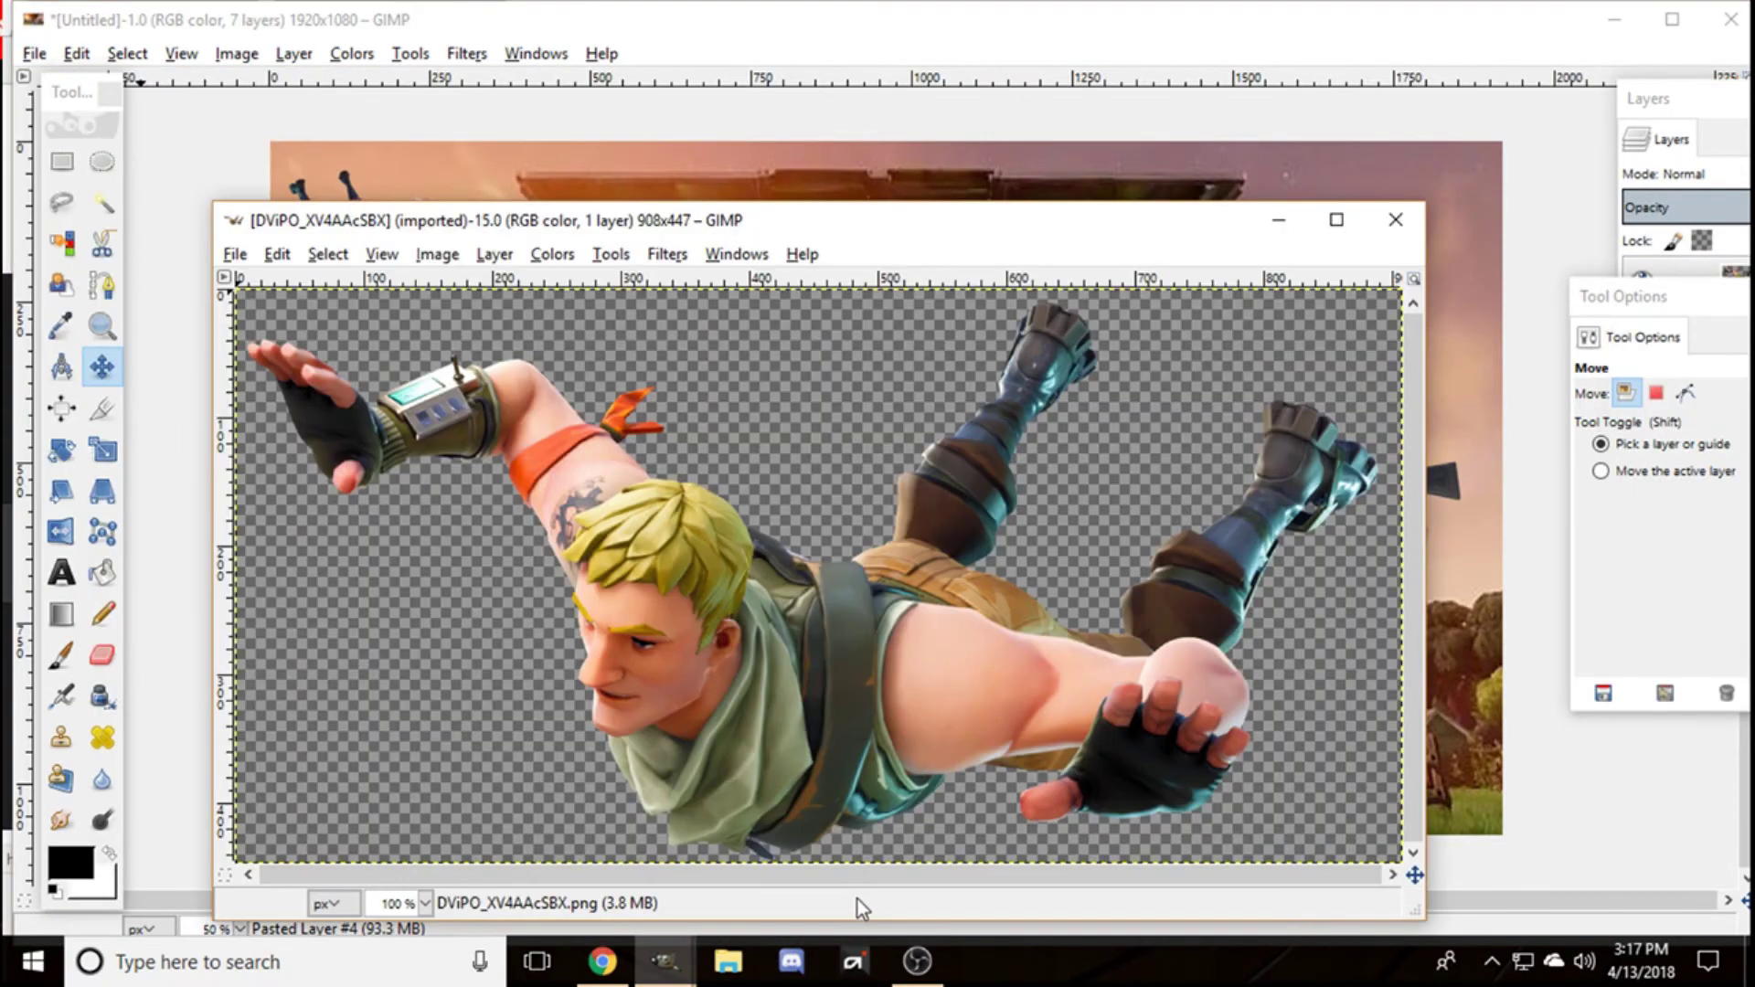
pyautogui.hotkey('ctrl', 'a')
pyautogui.hotkey('ctrl', 'c')
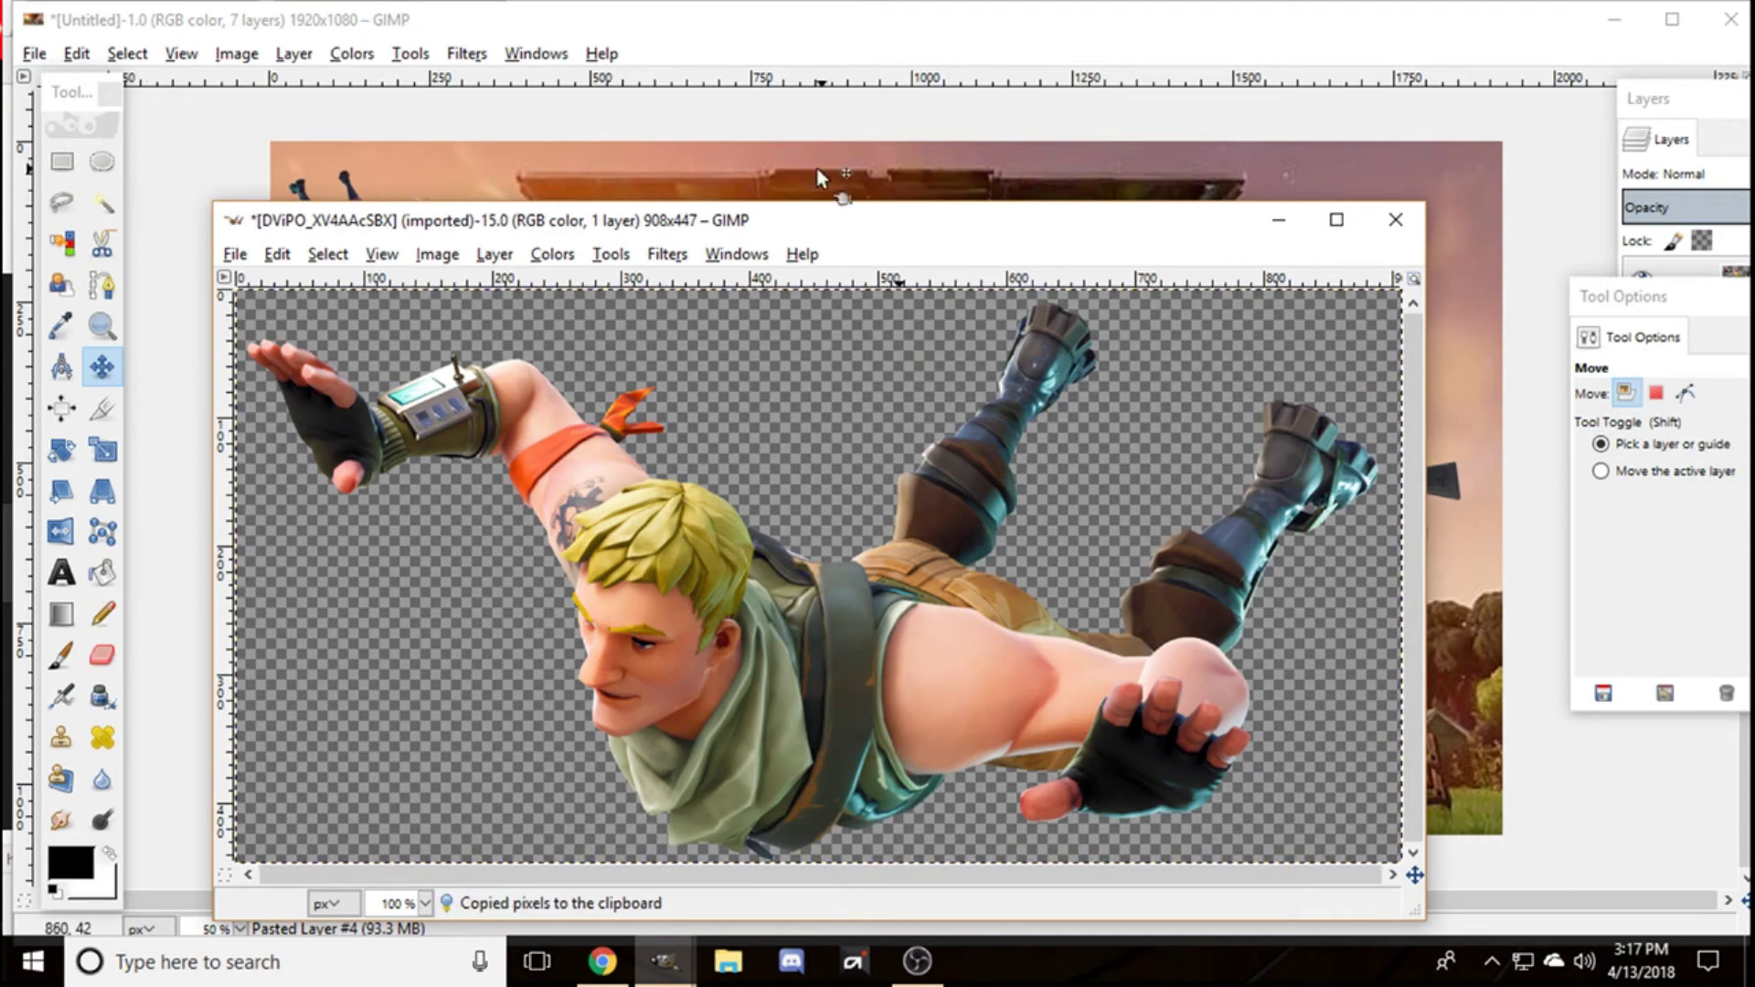
pyautogui.click(1396, 220)
pyautogui.click(830, 714)
# Step: Paste the blond skydiver into the composition, convert the floating selection to a new layer, and activate the Move tool
pyautogui.hotkey('ctrl', 'v')
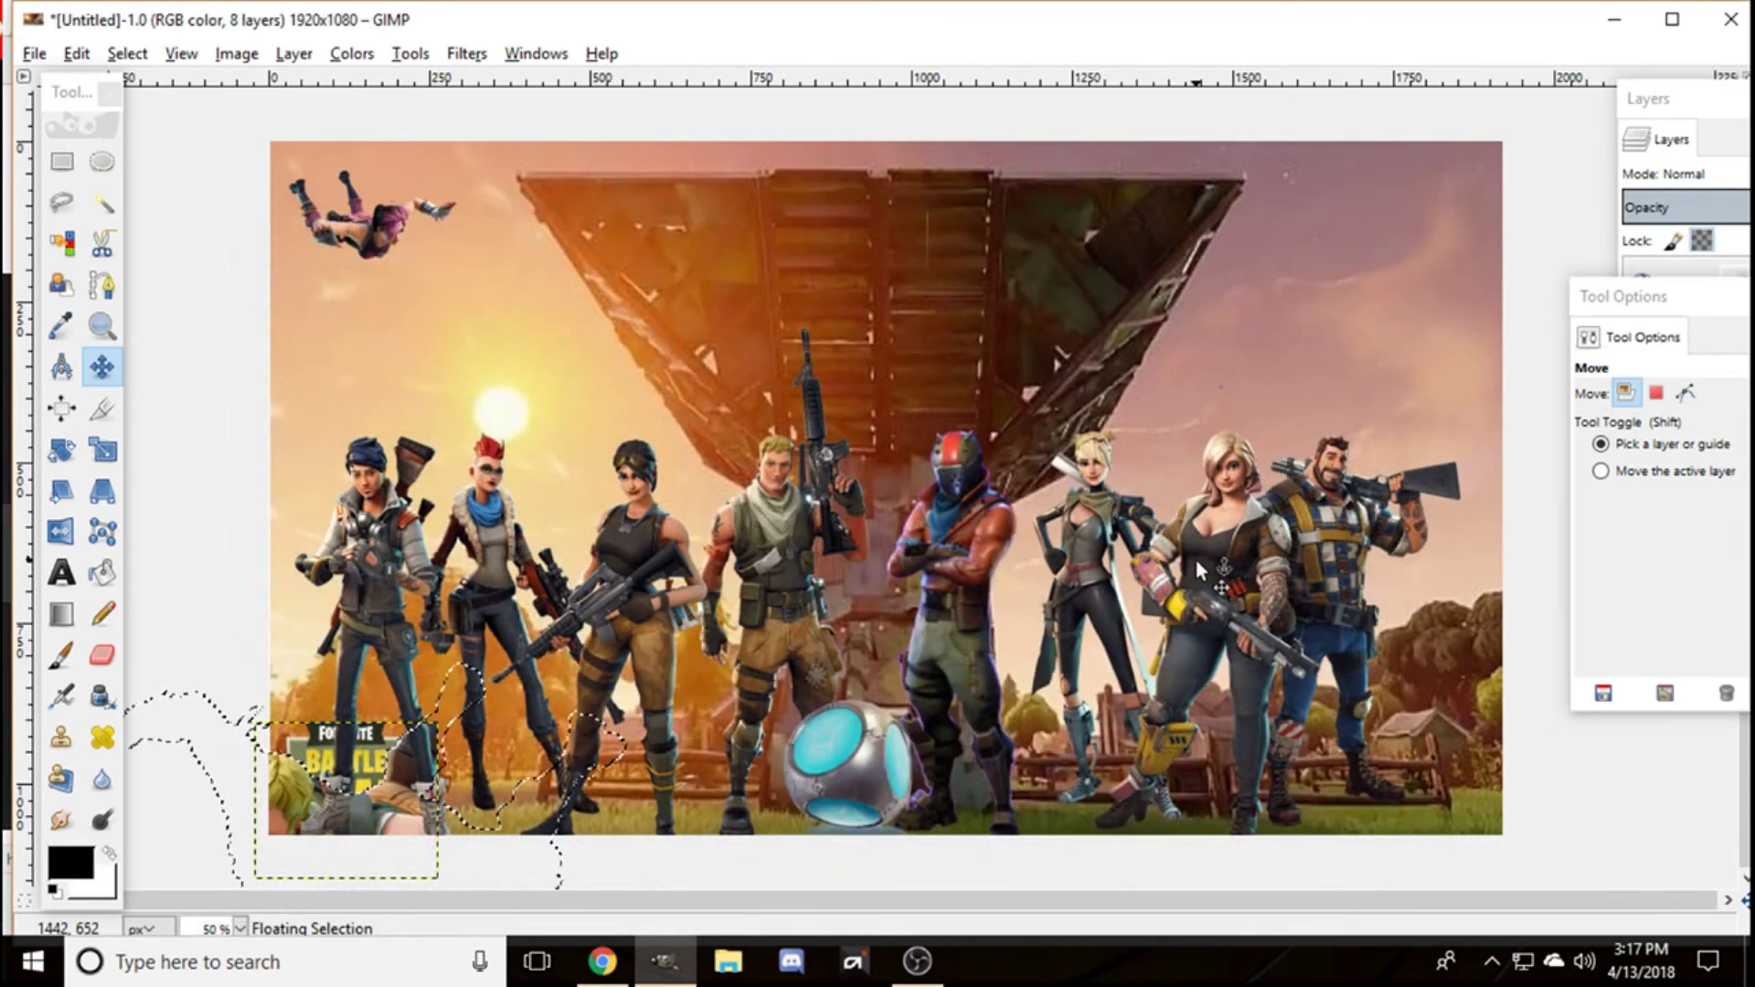
pyautogui.moveTo(1703, 296); pyautogui.dragTo(1569, 441)
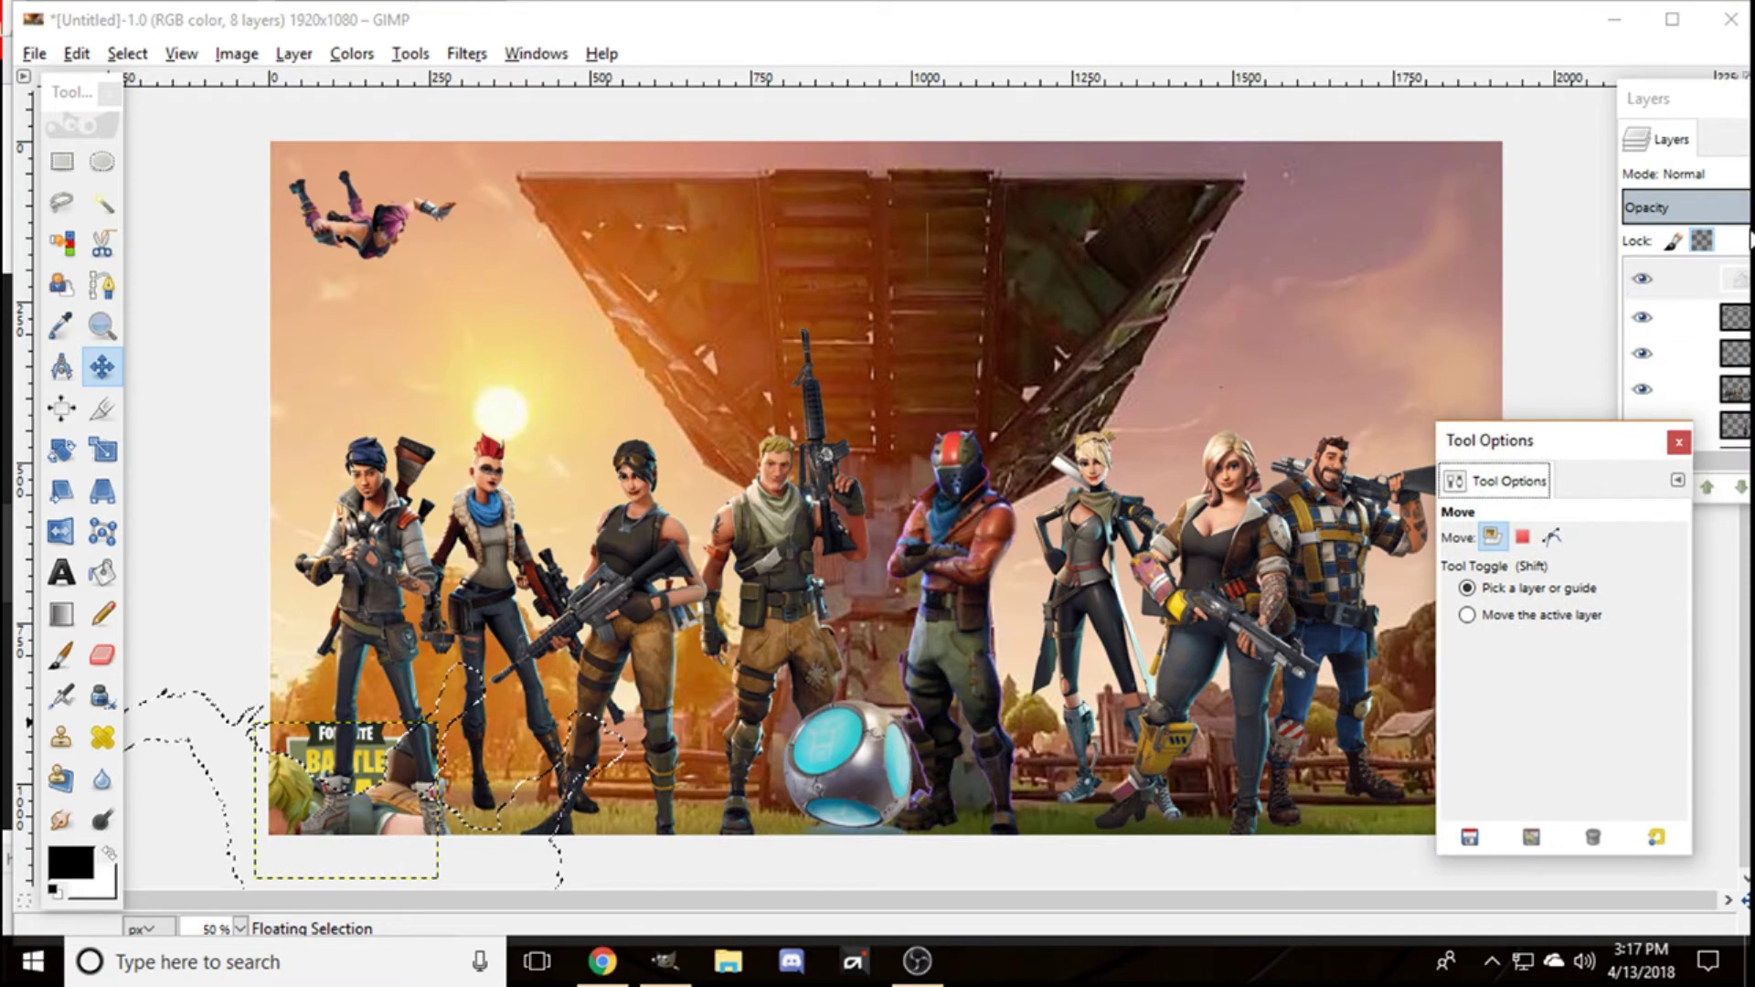
pyautogui.rightClick(1743, 290)
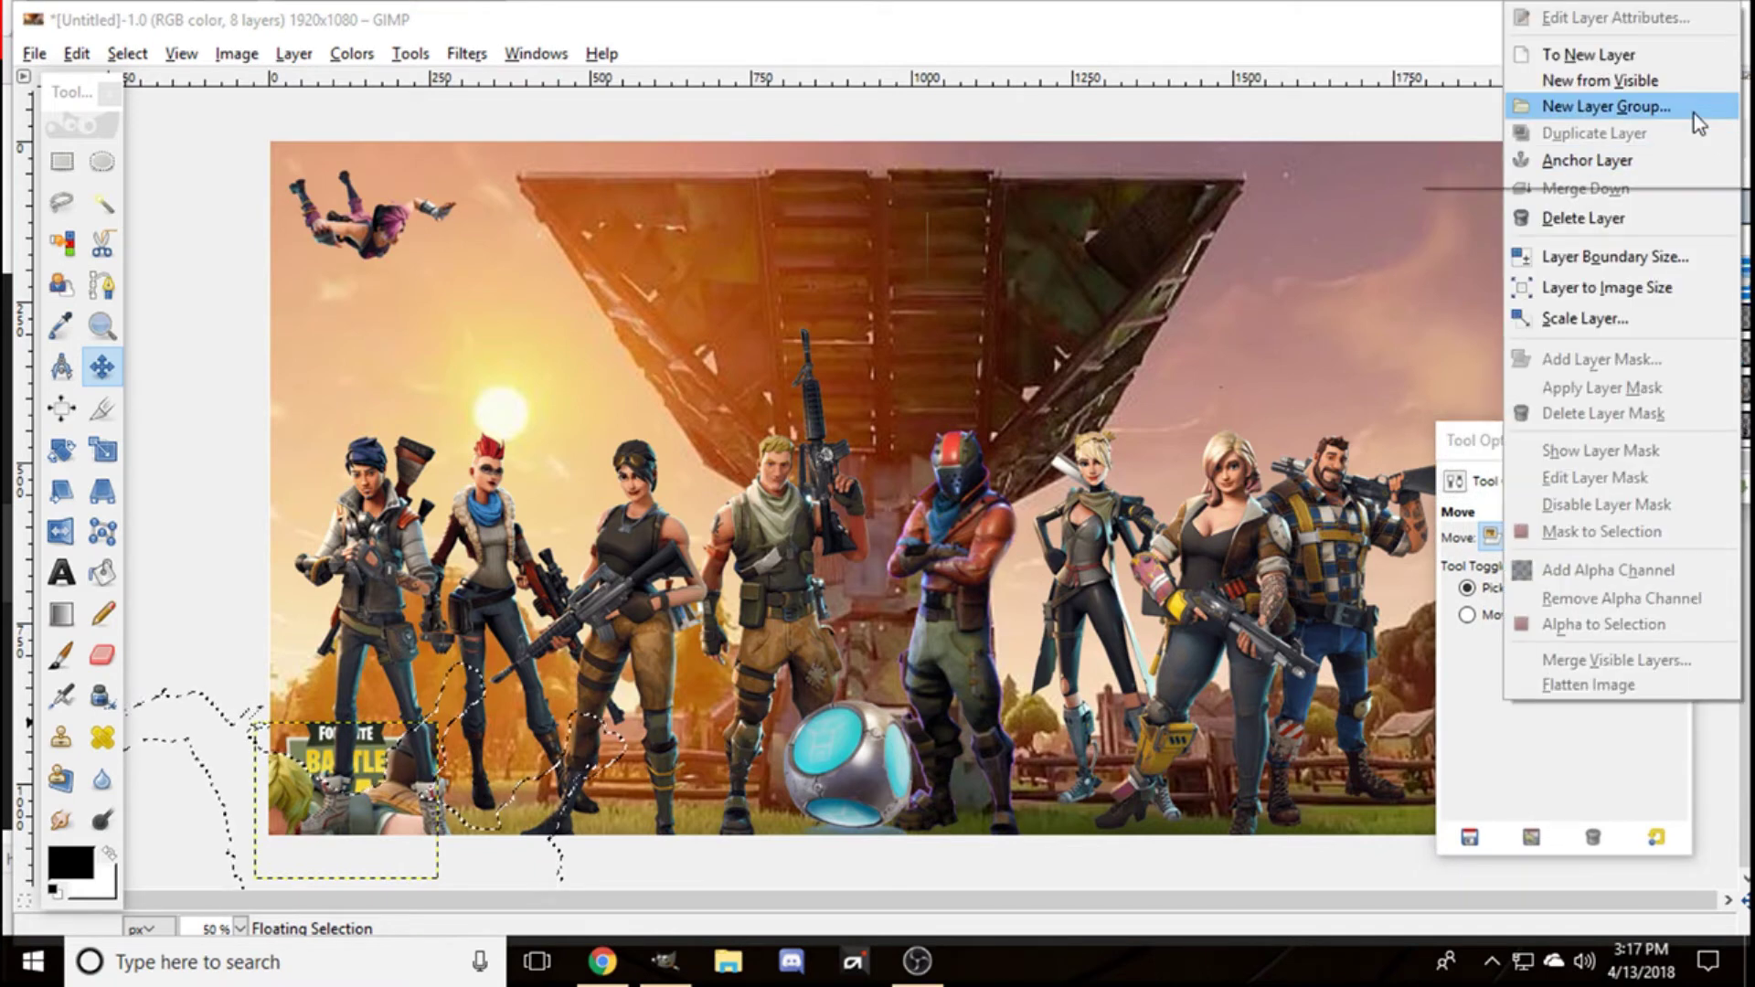
pyautogui.click(1686, 68)
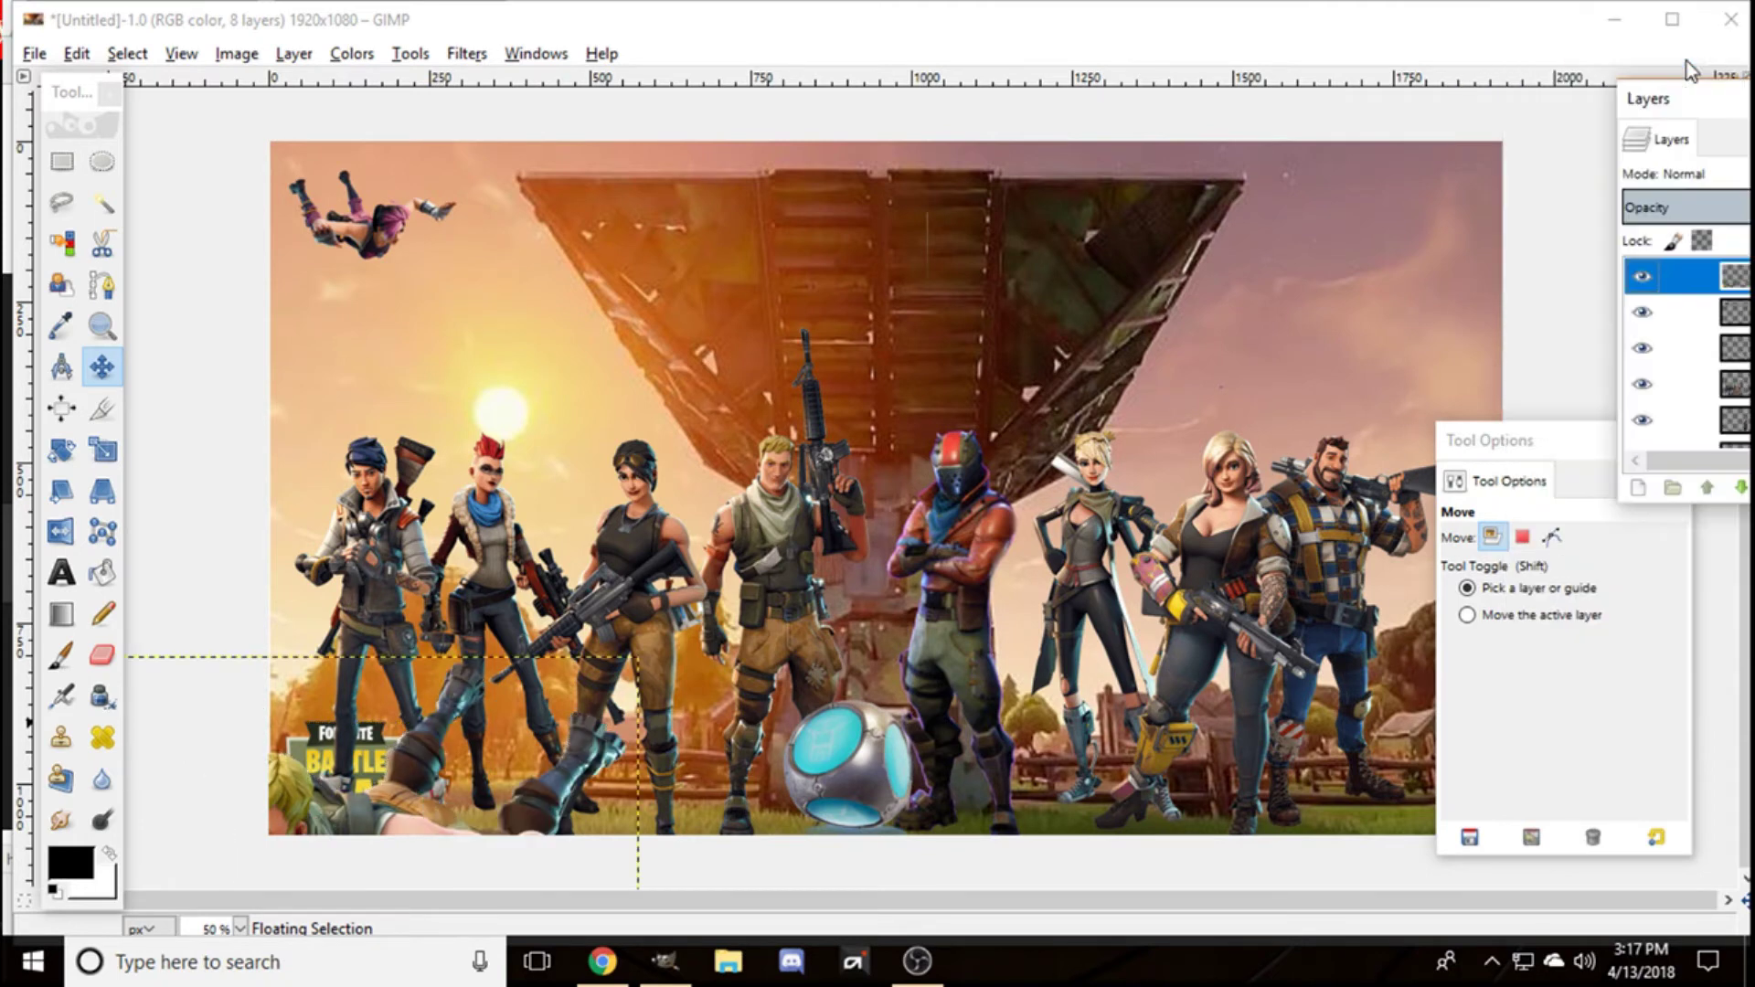
pyautogui.click(102, 366)
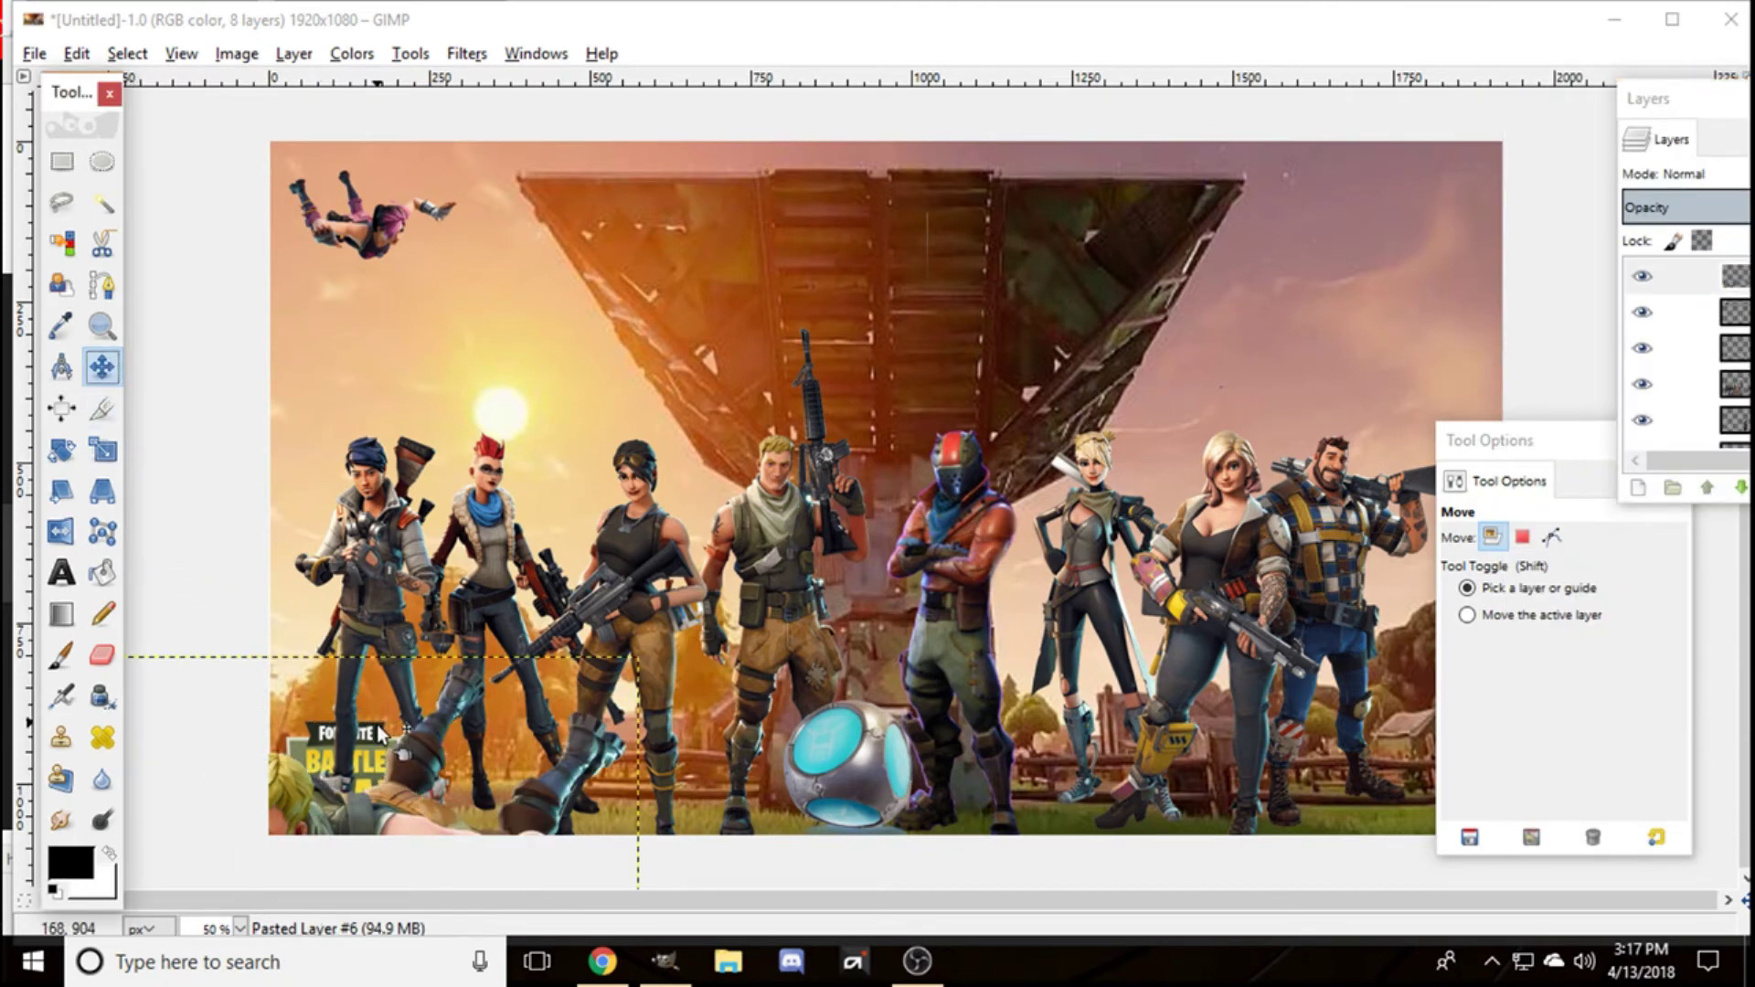
# Step: Move the blond skydiver over the right half of the image and scale its layer to 284 × 140 px
pyautogui.moveTo(402, 772); pyautogui.dragTo(1200, 343)
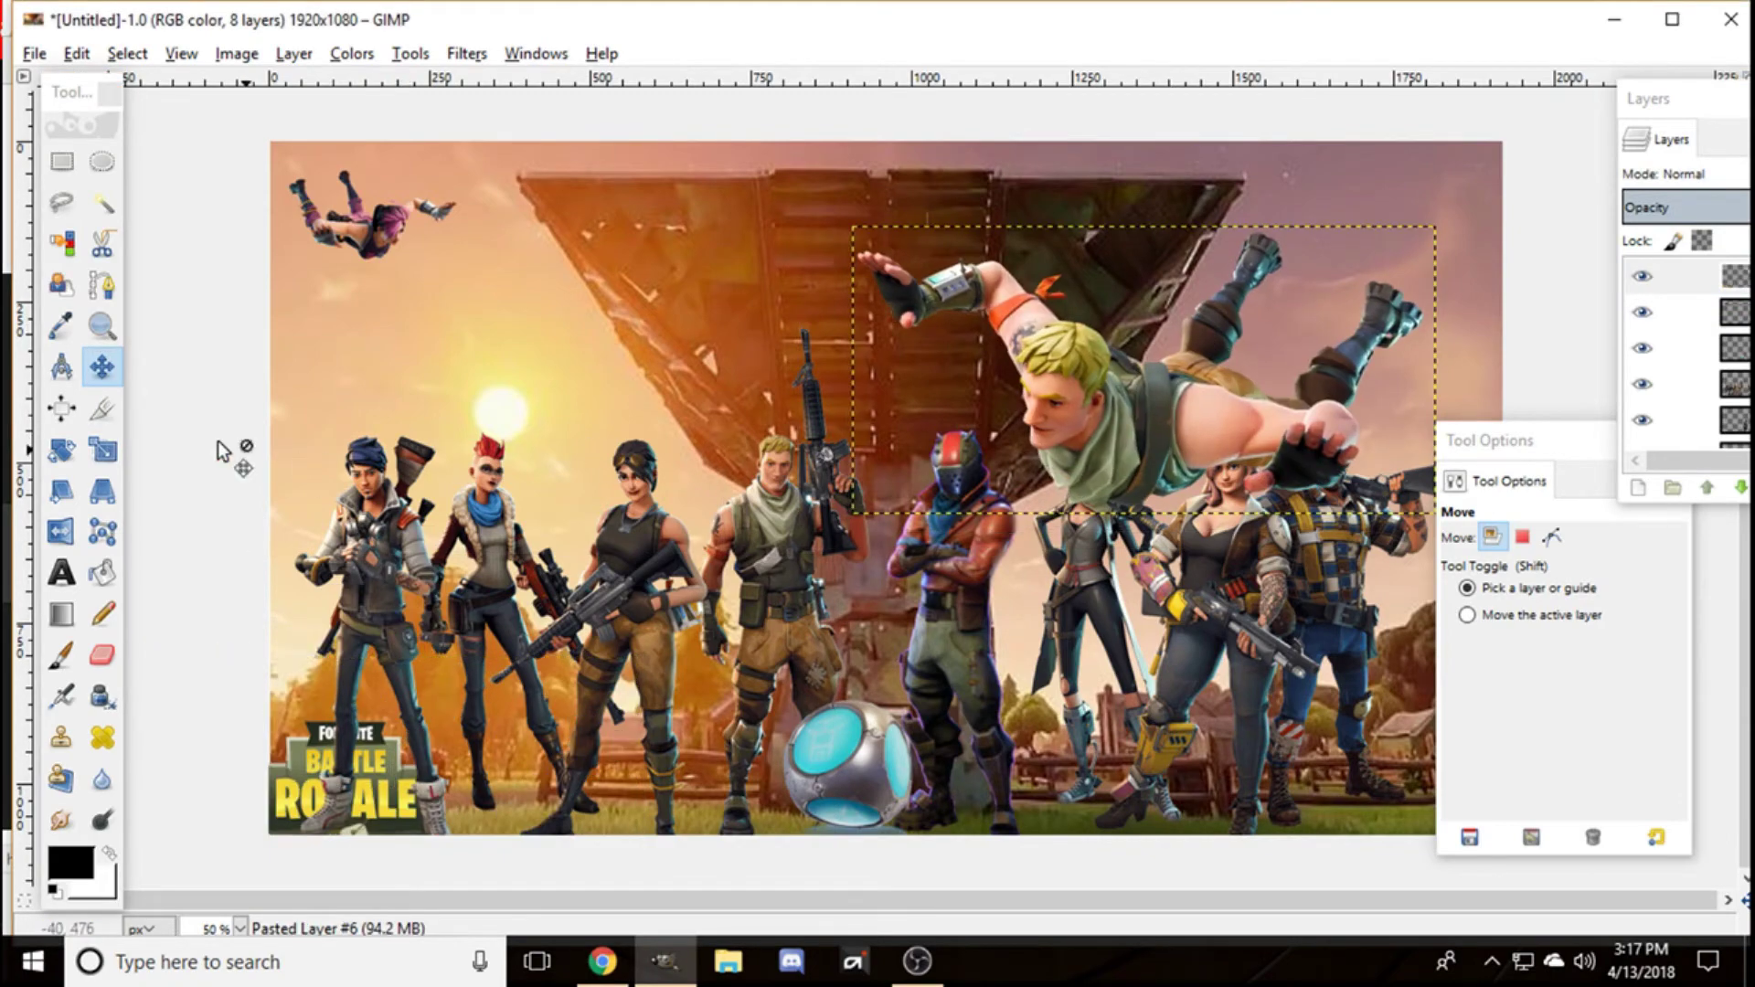
pyautogui.click(103, 449)
pyautogui.click(340, 759)
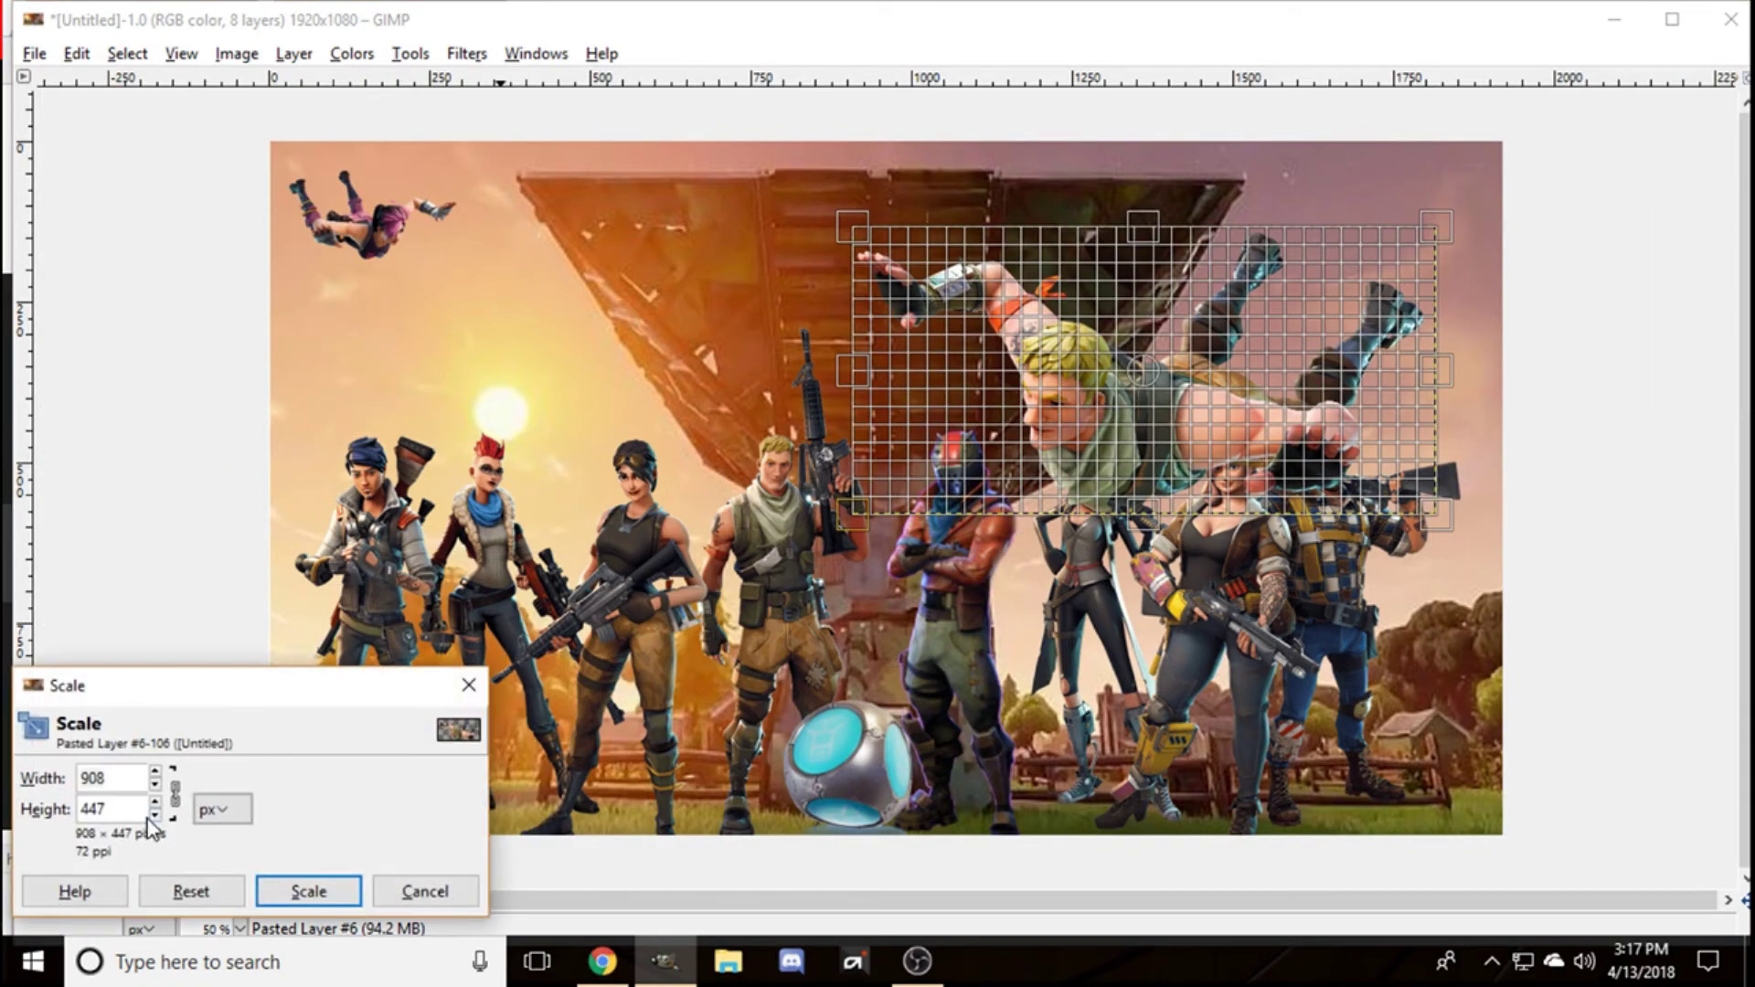
pyautogui.moveTo(153, 816); pyautogui.dragTo(157, 818)
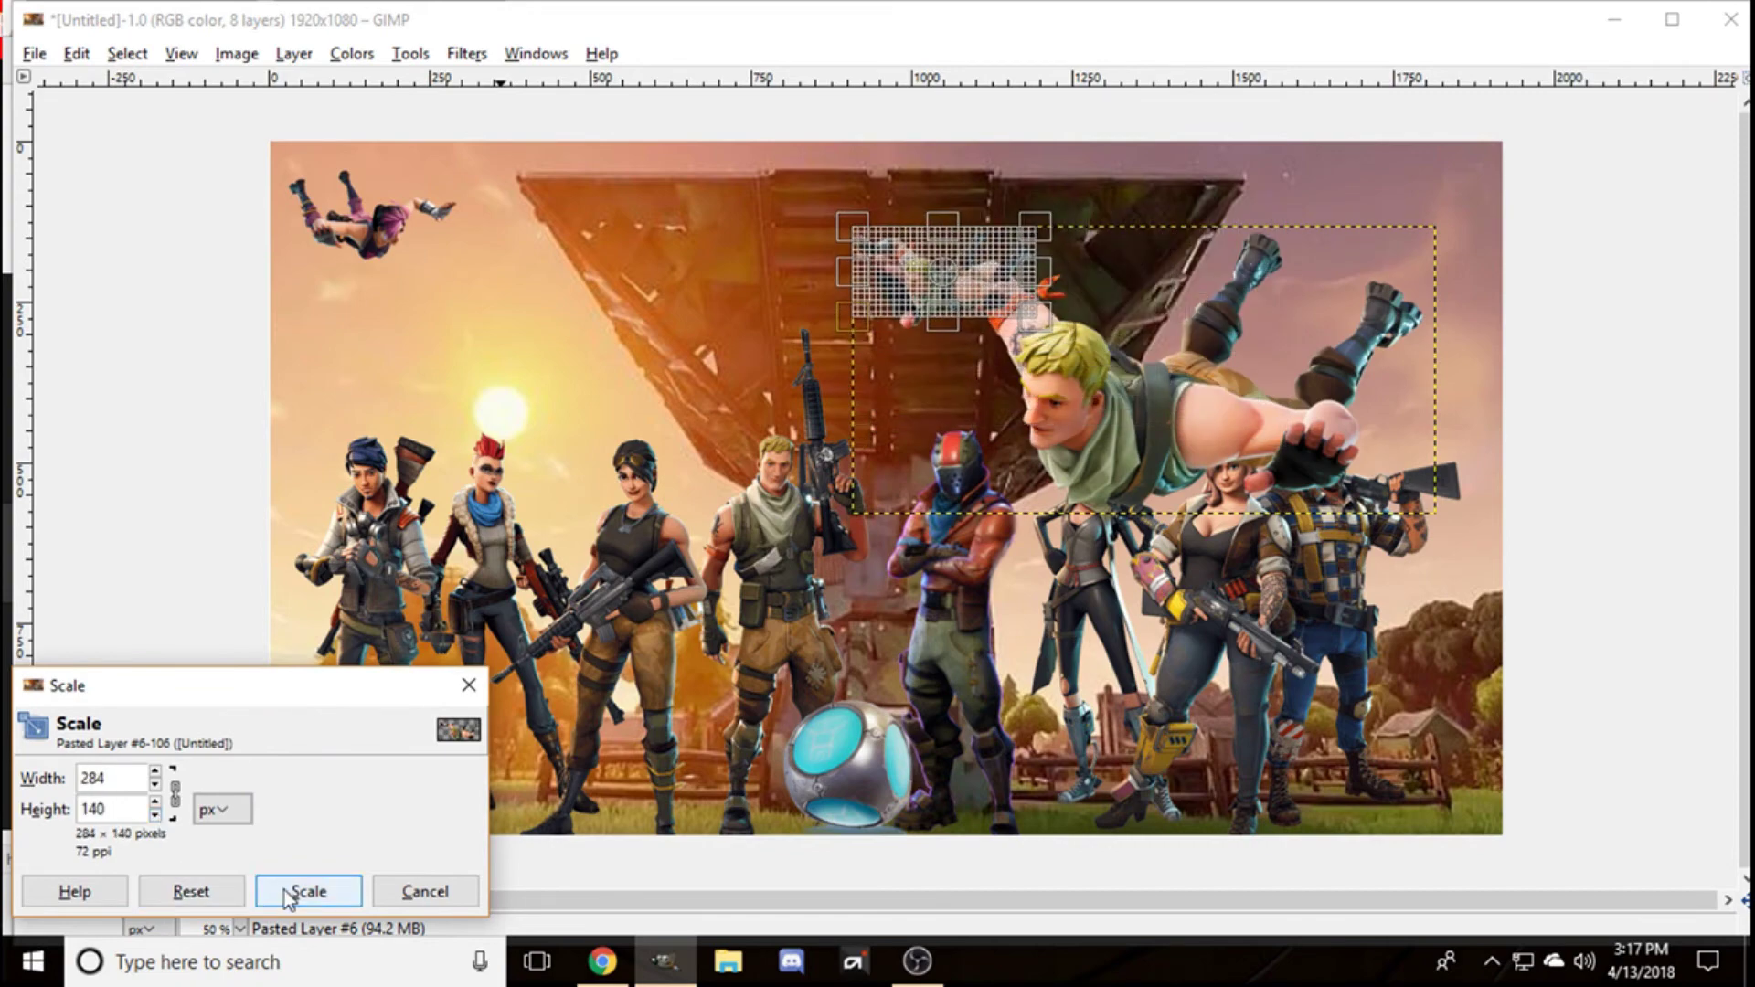
pyautogui.click(309, 892)
# Step: Place the blond skydiver in the image's upper-right corner and move the pink-haired skydiver tightly into the upper-left corner
pyautogui.press('m')
pyautogui.moveTo(946, 306); pyautogui.dragTo(1404, 212)
pyautogui.moveTo(366, 219); pyautogui.dragTo(345, 194)
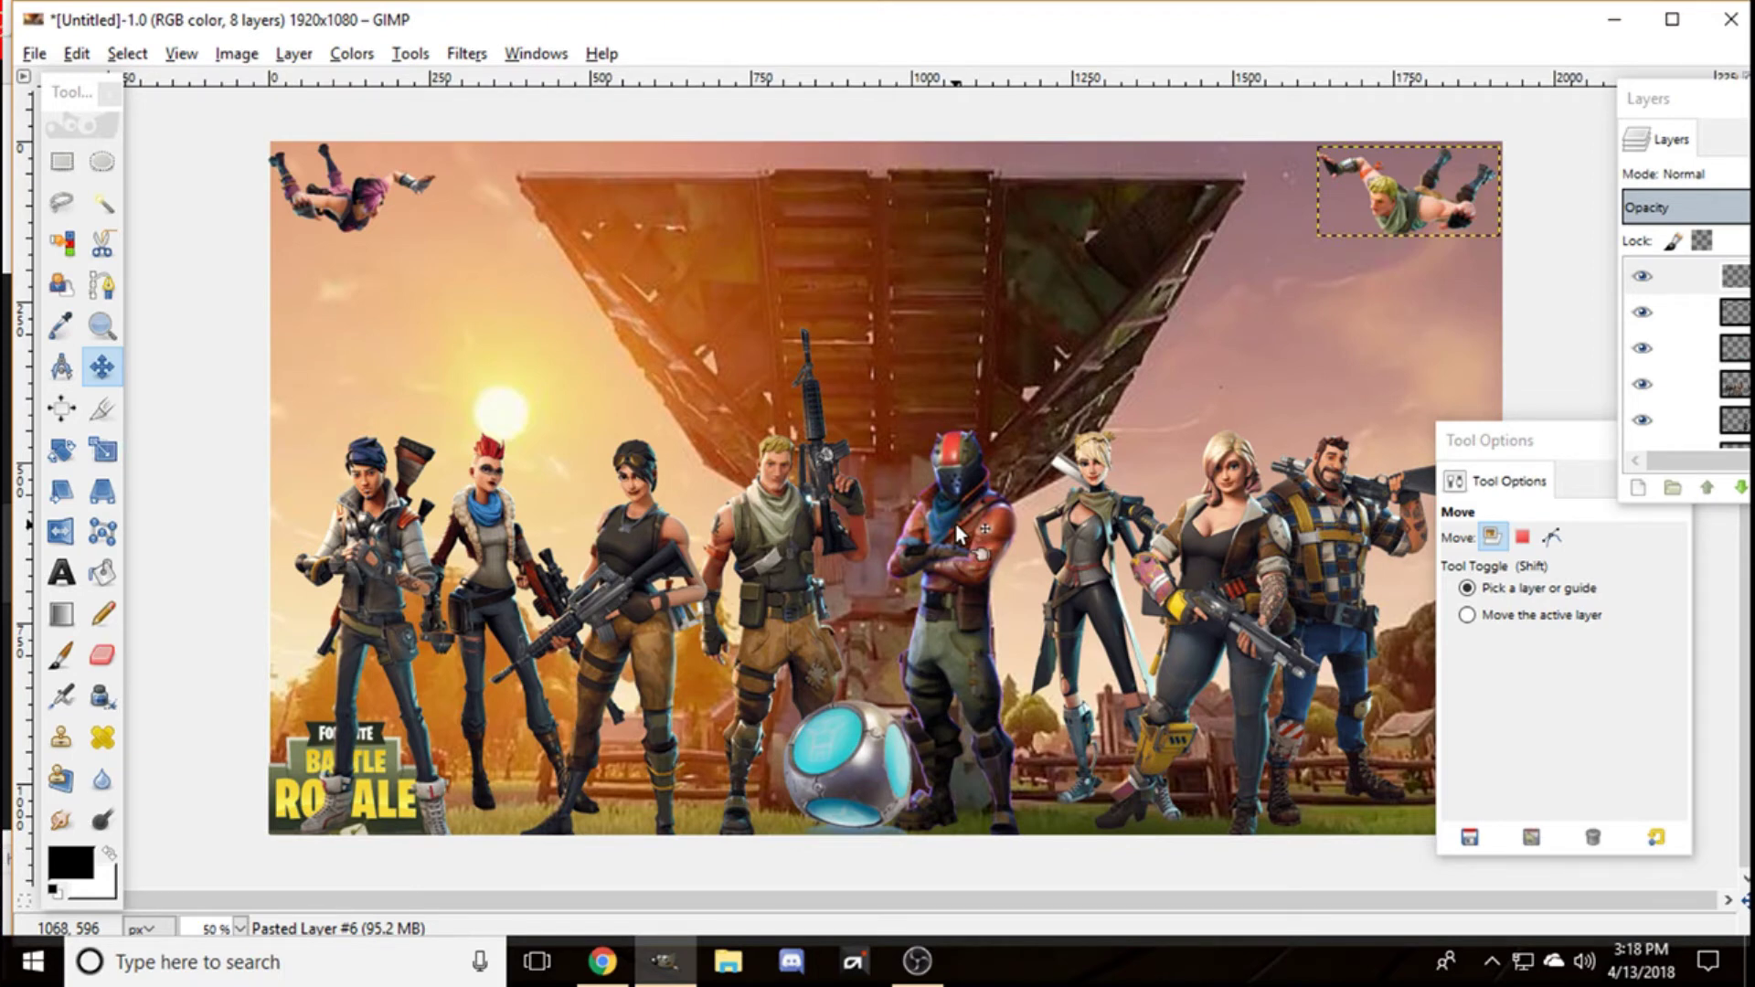
pyautogui.moveTo(1563, 447); pyautogui.dragTo(1358, 339)
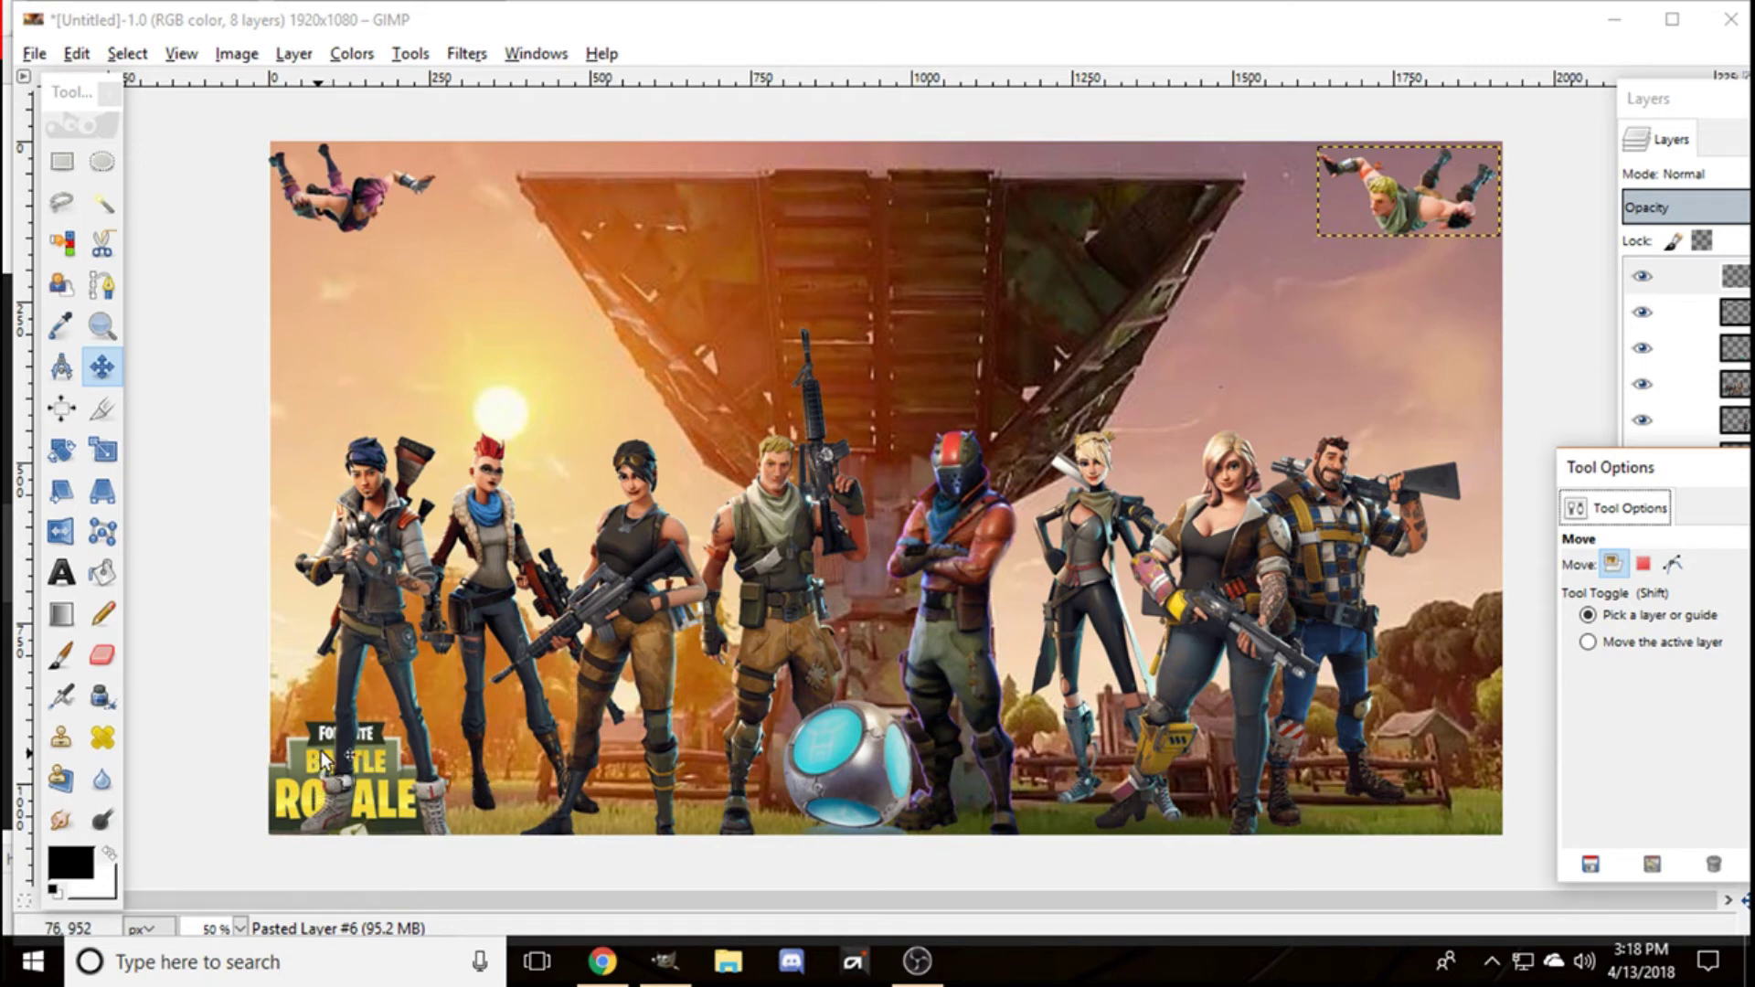
pyautogui.moveTo(1715, 467); pyautogui.dragTo(1661, 515)
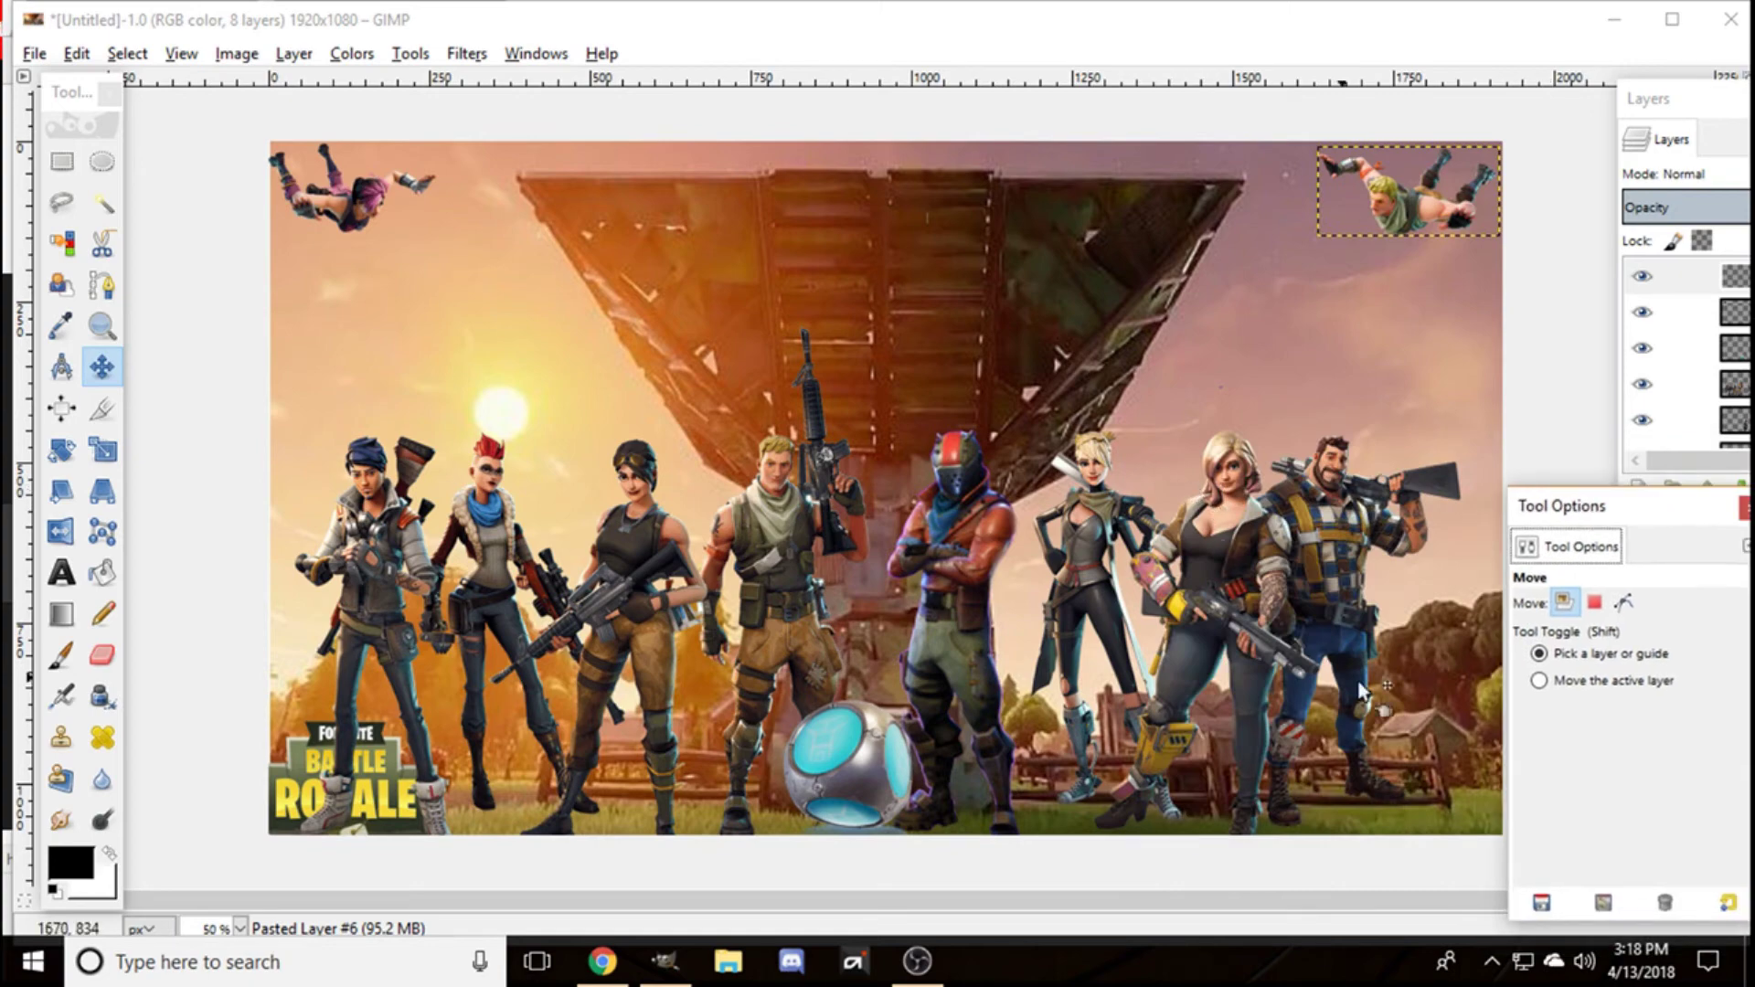
# Step: Open alp alpha logo.png from the Pictures folder as a separate image
pyautogui.click(33, 53)
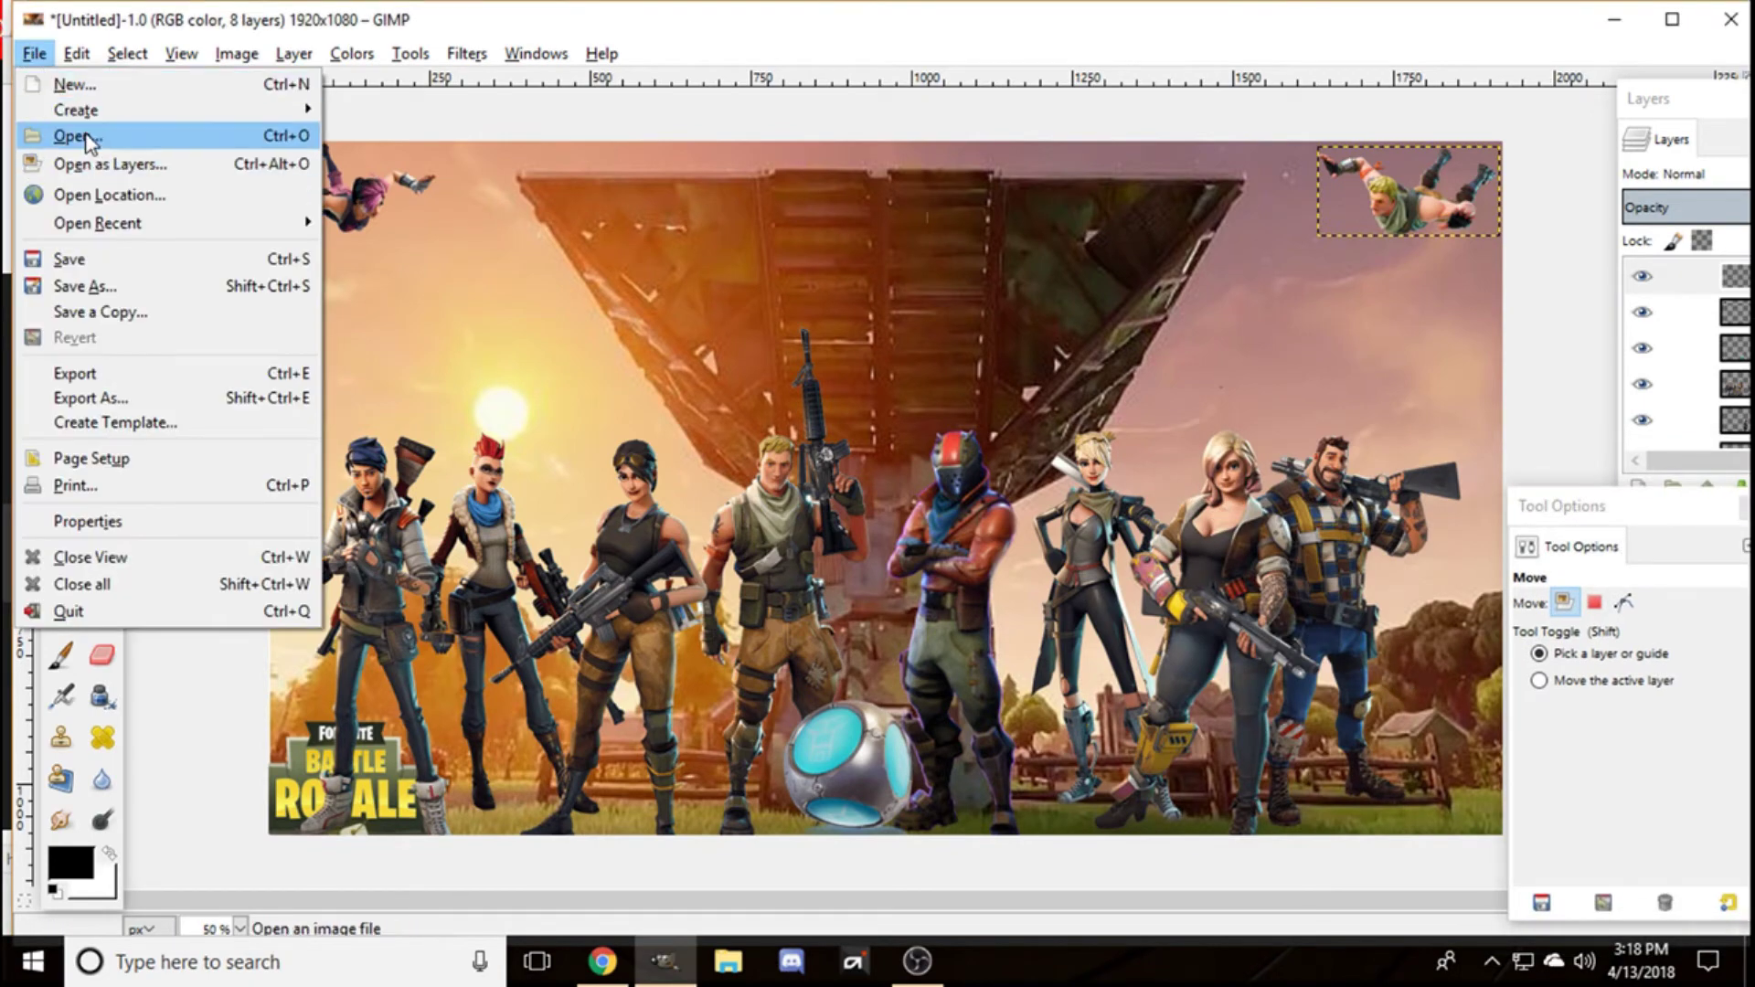
pyautogui.click(70, 133)
pyautogui.click(315, 331)
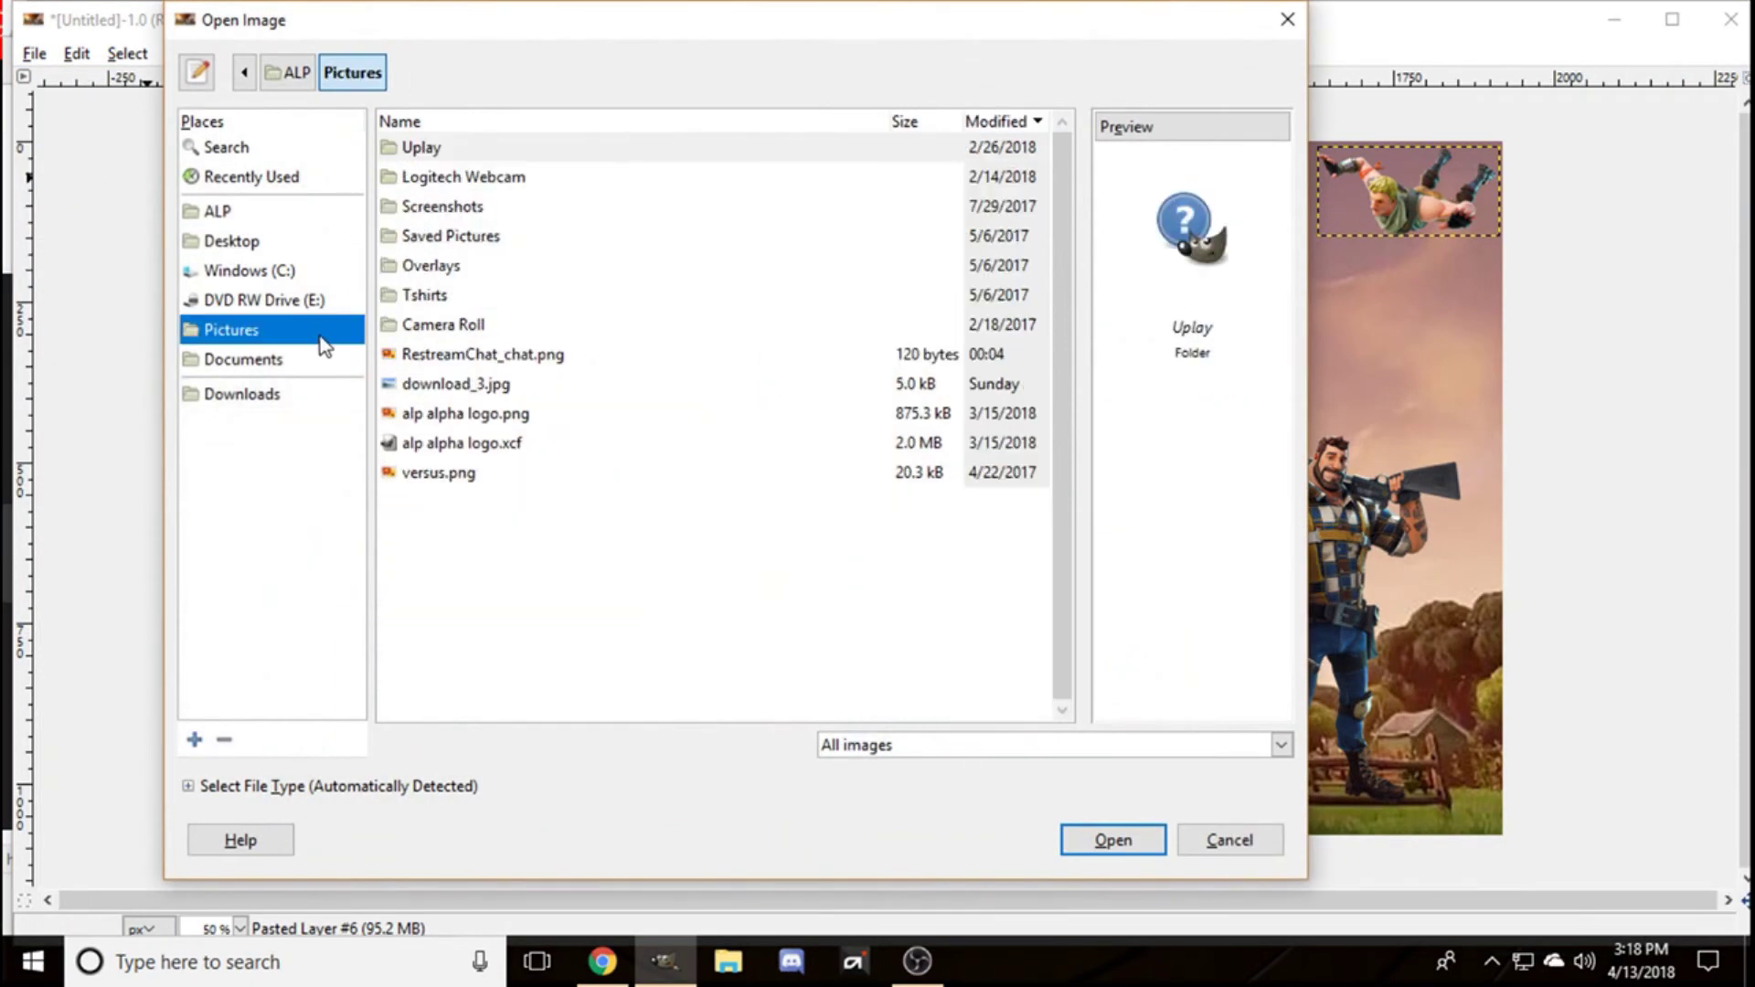
pyautogui.click(484, 414)
pyautogui.click(1111, 840)
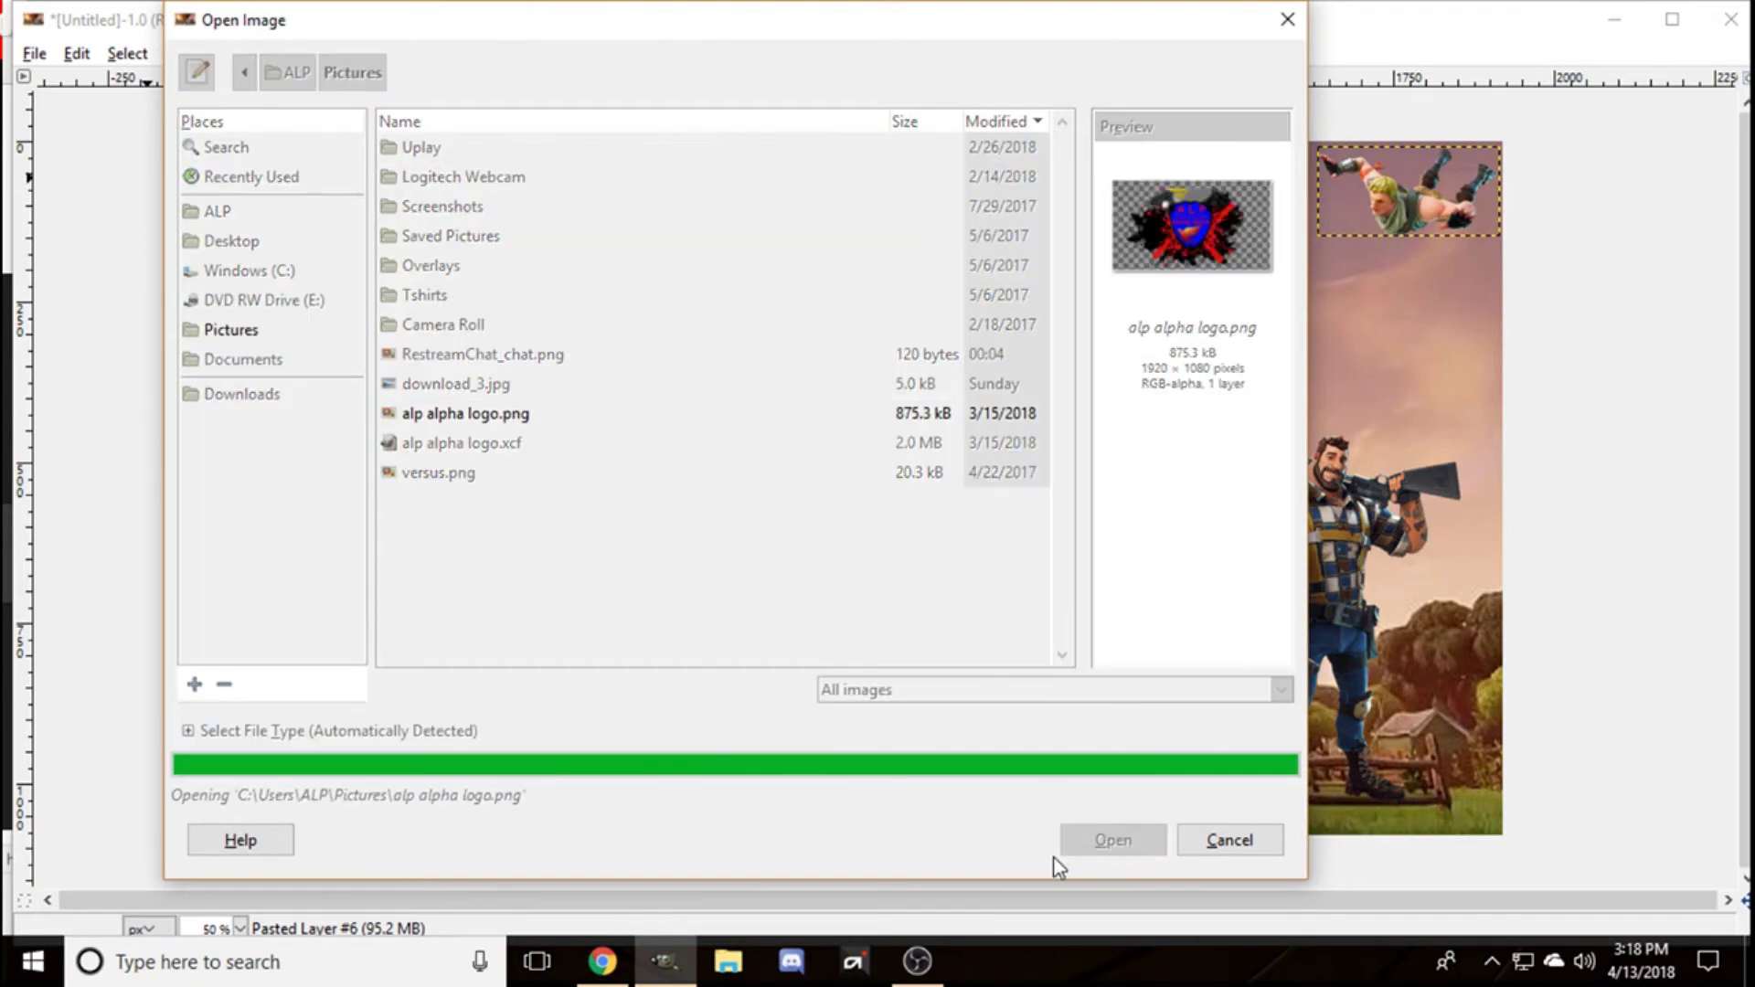
pyautogui.moveTo(662, 971)
pyautogui.click(833, 877)
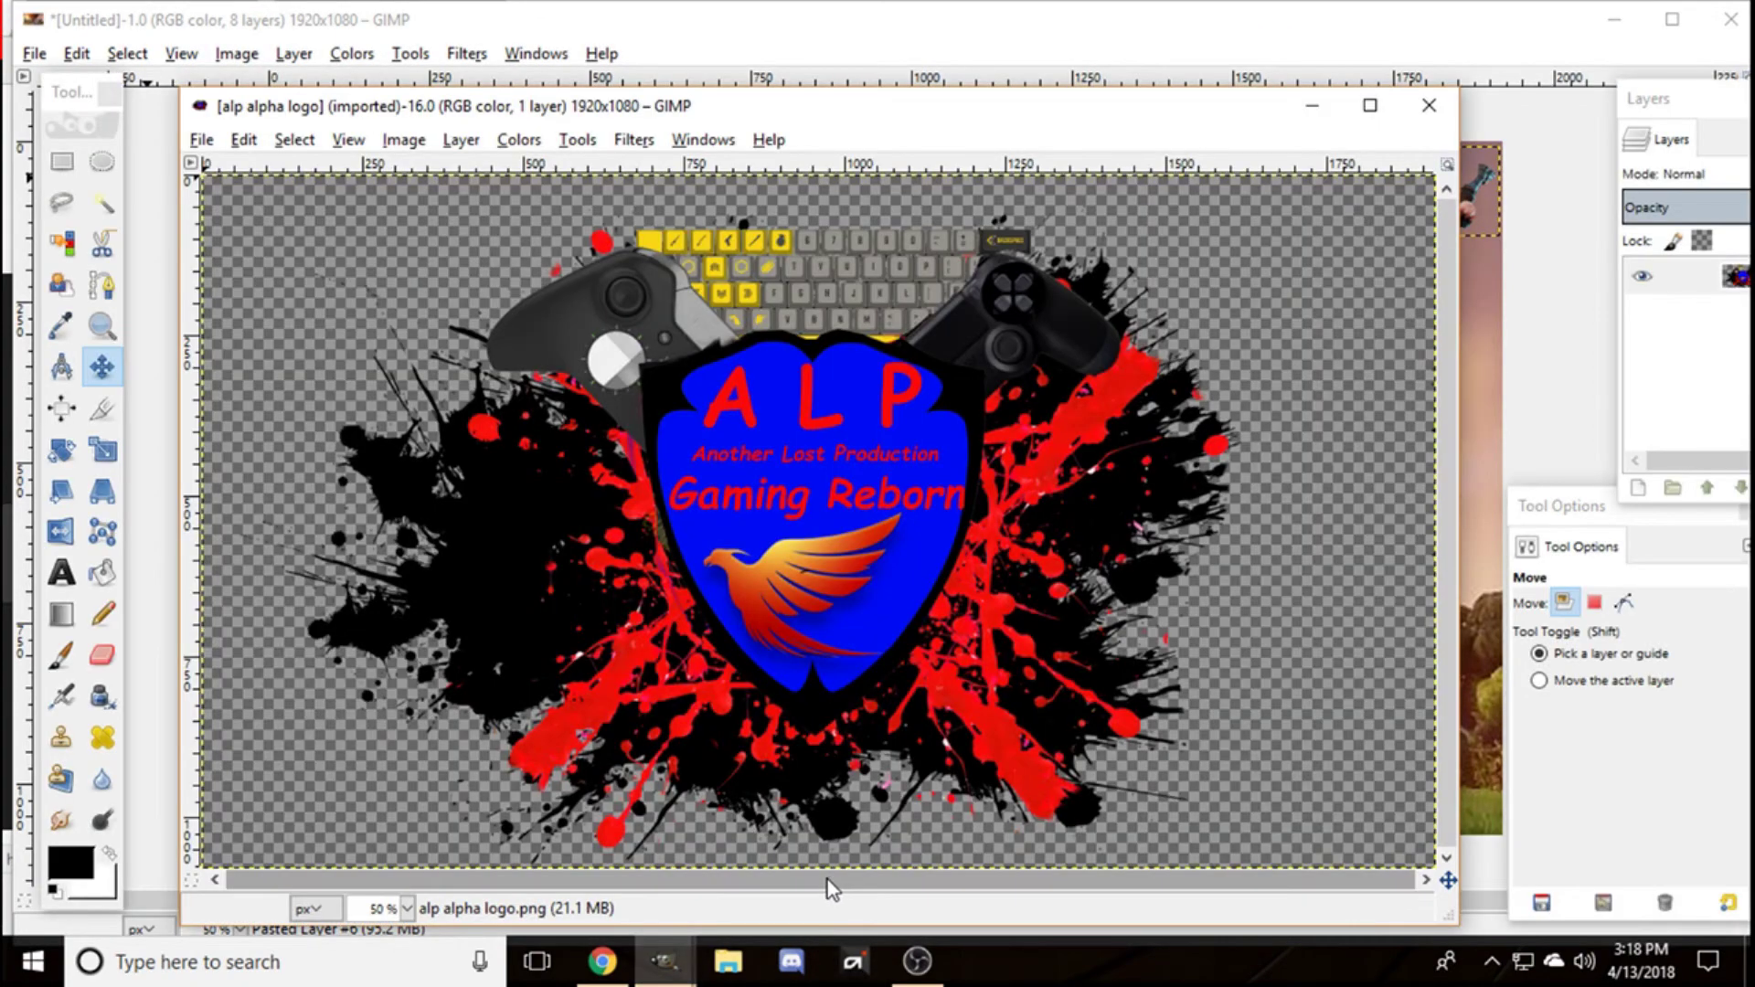
# Step: Copy the entire ALP logo, close its image, and paste it into the composition as a new layer
pyautogui.hotkey('ctrl', 'a')
pyautogui.hotkey('ctrl', 'c')
pyautogui.click(1428, 105)
pyautogui.click(850, 649)
pyautogui.hotkey('ctrl', 'v')
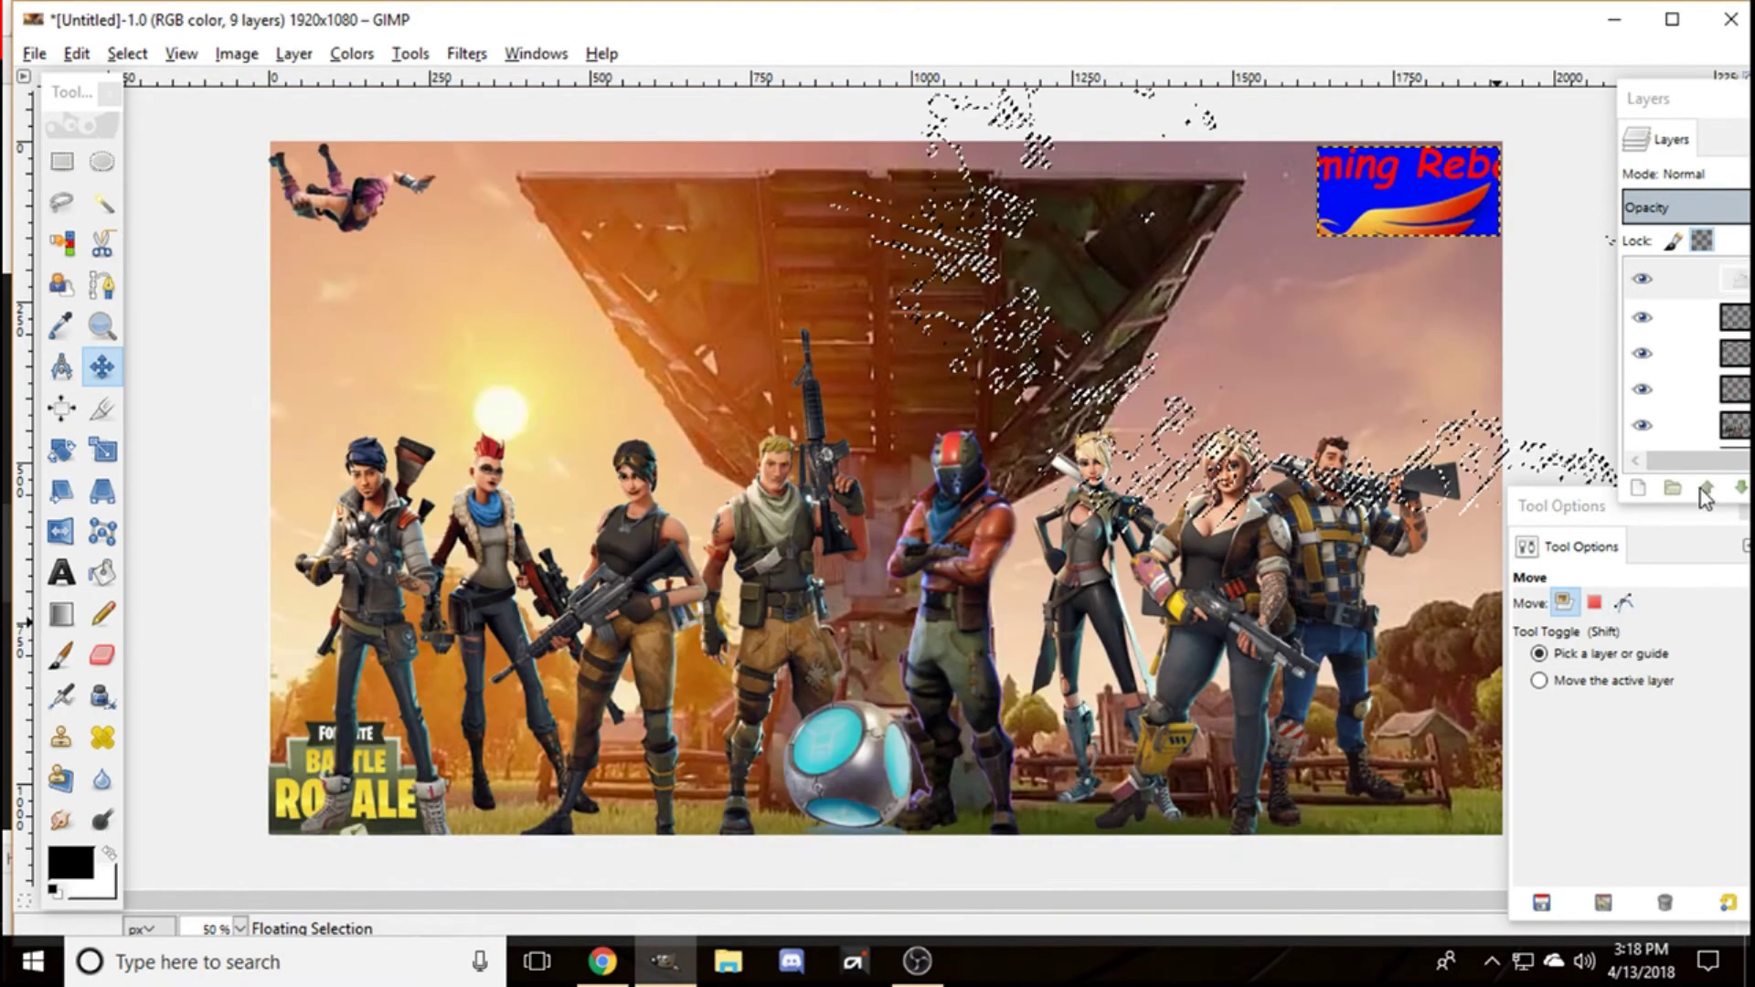
pyautogui.rightClick(1682, 279)
pyautogui.click(1675, 331)
# Step: Move the ALP logo fully over the composition and scale its layer proportionally to 384 × 216 px
pyautogui.moveTo(1428, 224); pyautogui.dragTo(910, 388)
pyautogui.moveTo(890, 324); pyautogui.dragTo(782, 473)
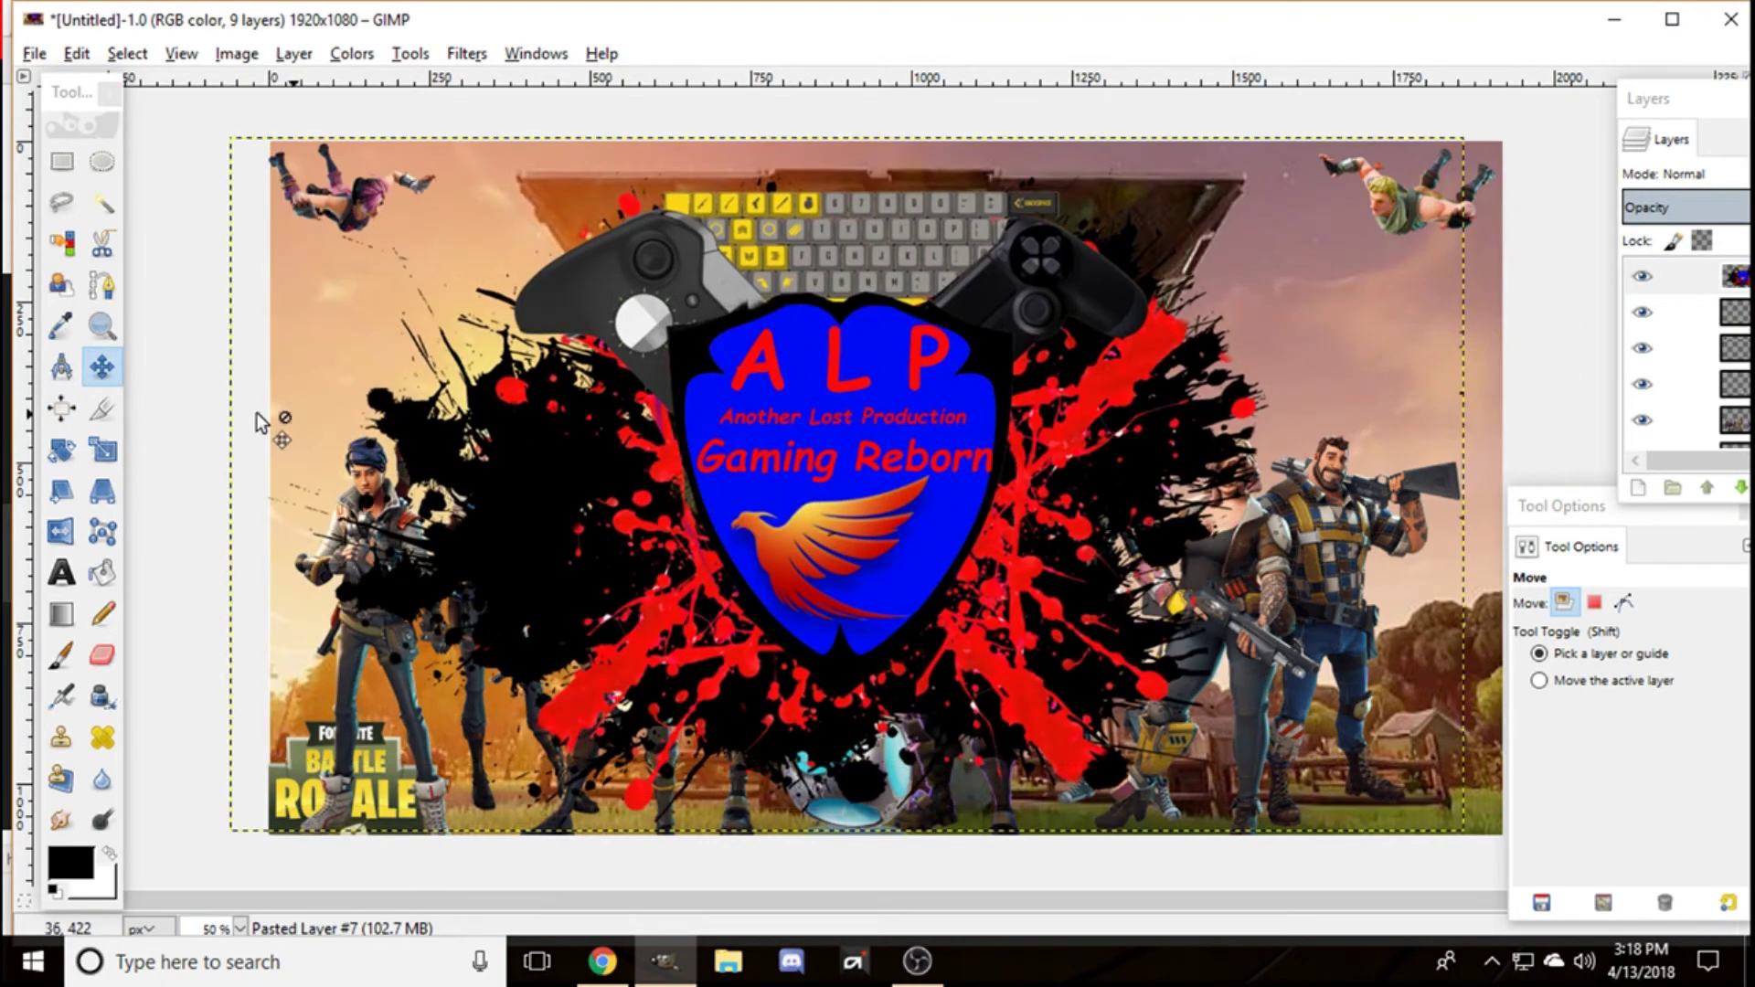
pyautogui.click(101, 449)
pyautogui.click(159, 854)
pyautogui.moveTo(155, 820); pyautogui.dragTo(157, 819)
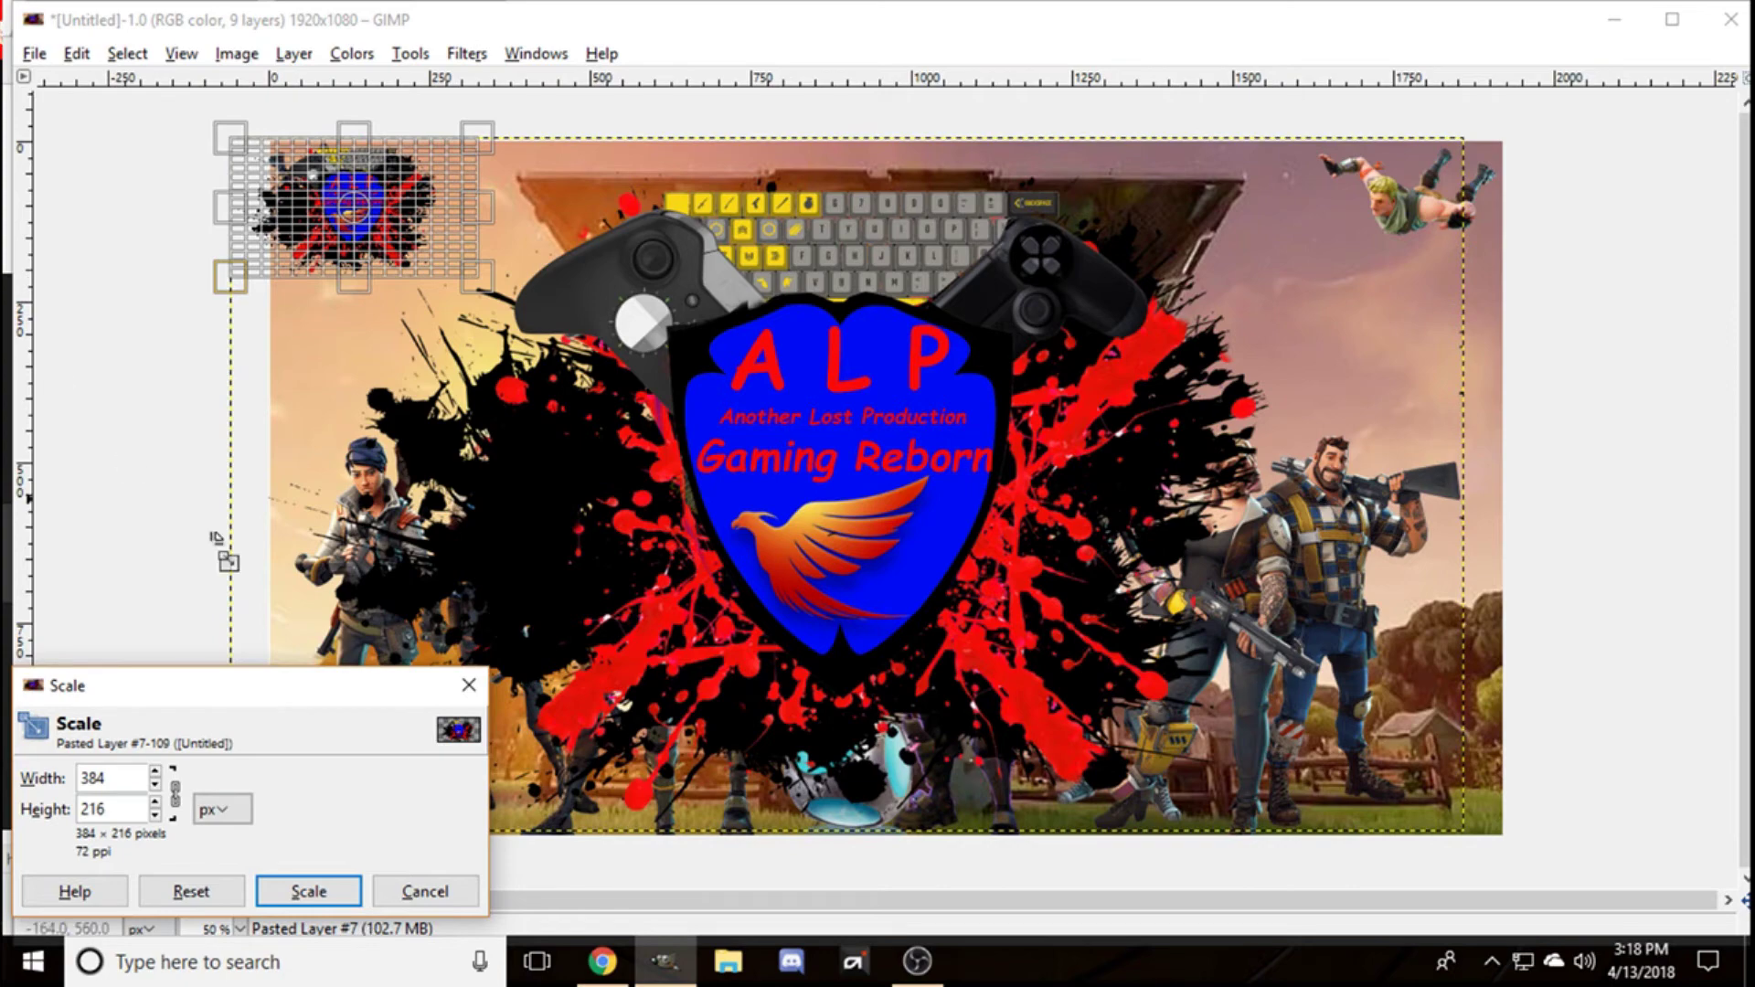
pyautogui.click(291, 888)
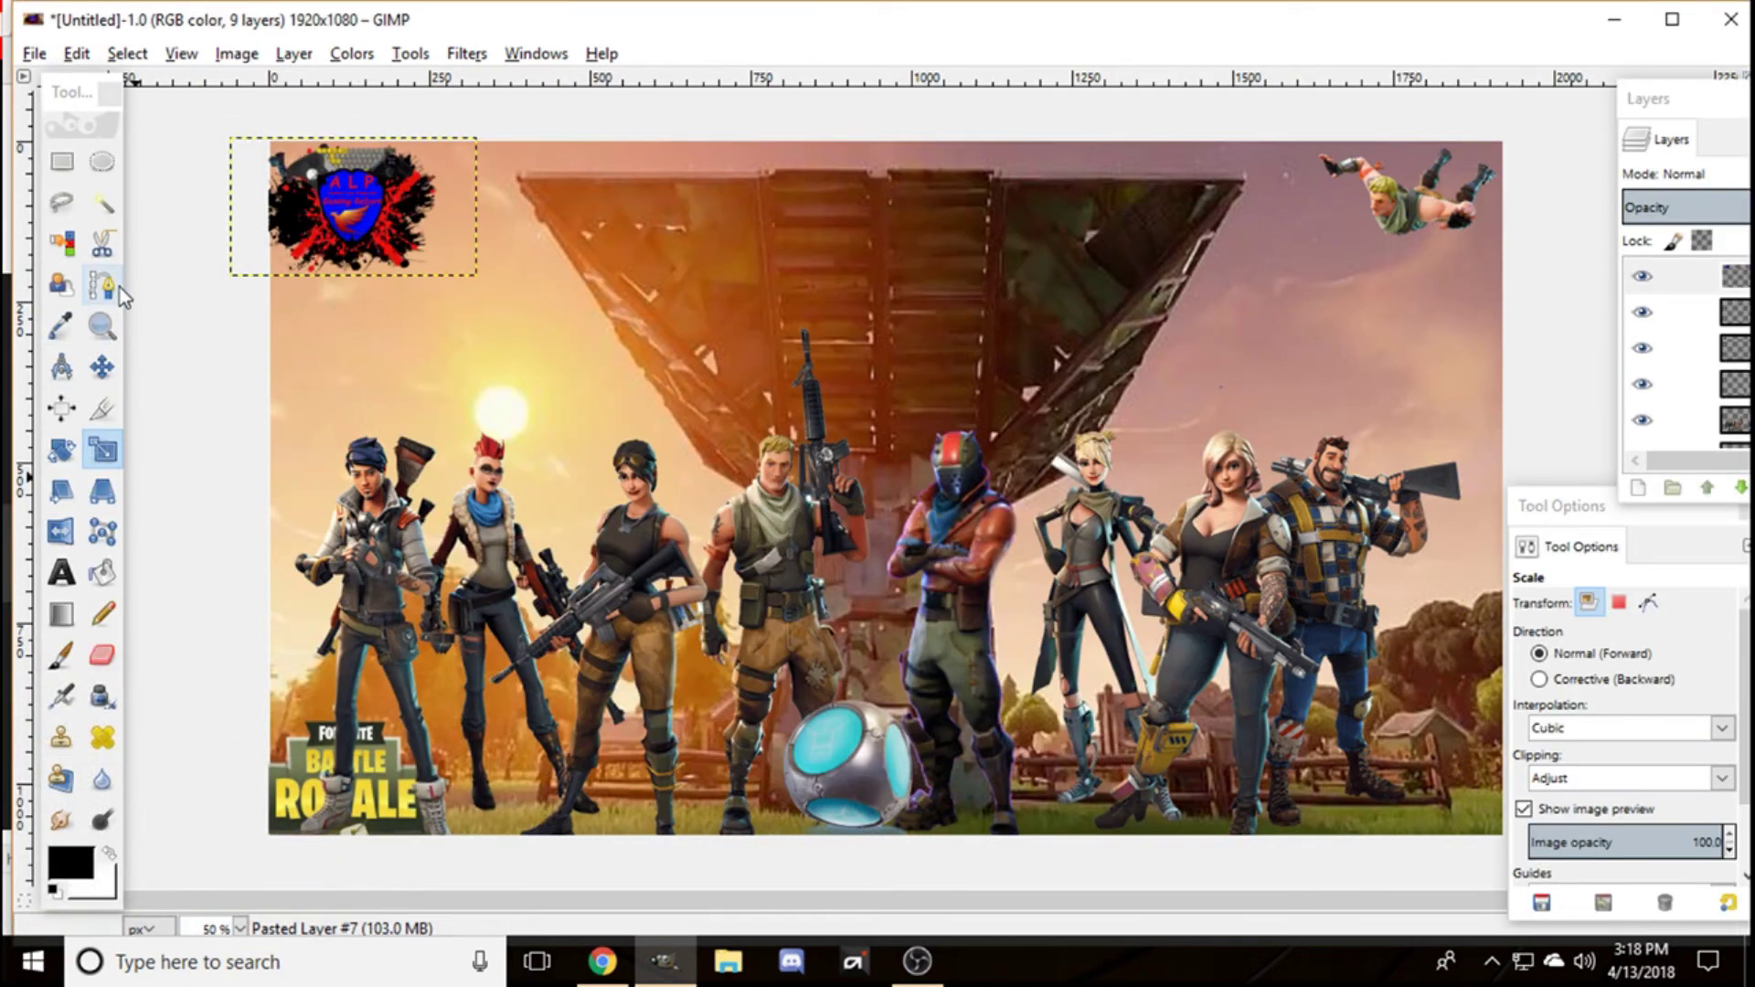
# Step: Place the ALP logo between the two central characters at head height and lower its layer behind the characters
pyautogui.click(115, 368)
pyautogui.moveTo(363, 204); pyautogui.dragTo(890, 499)
pyautogui.moveTo(1750, 171); pyautogui.dragTo(1549, 170)
pyautogui.moveTo(1578, 438); pyautogui.dragTo(1574, 356)
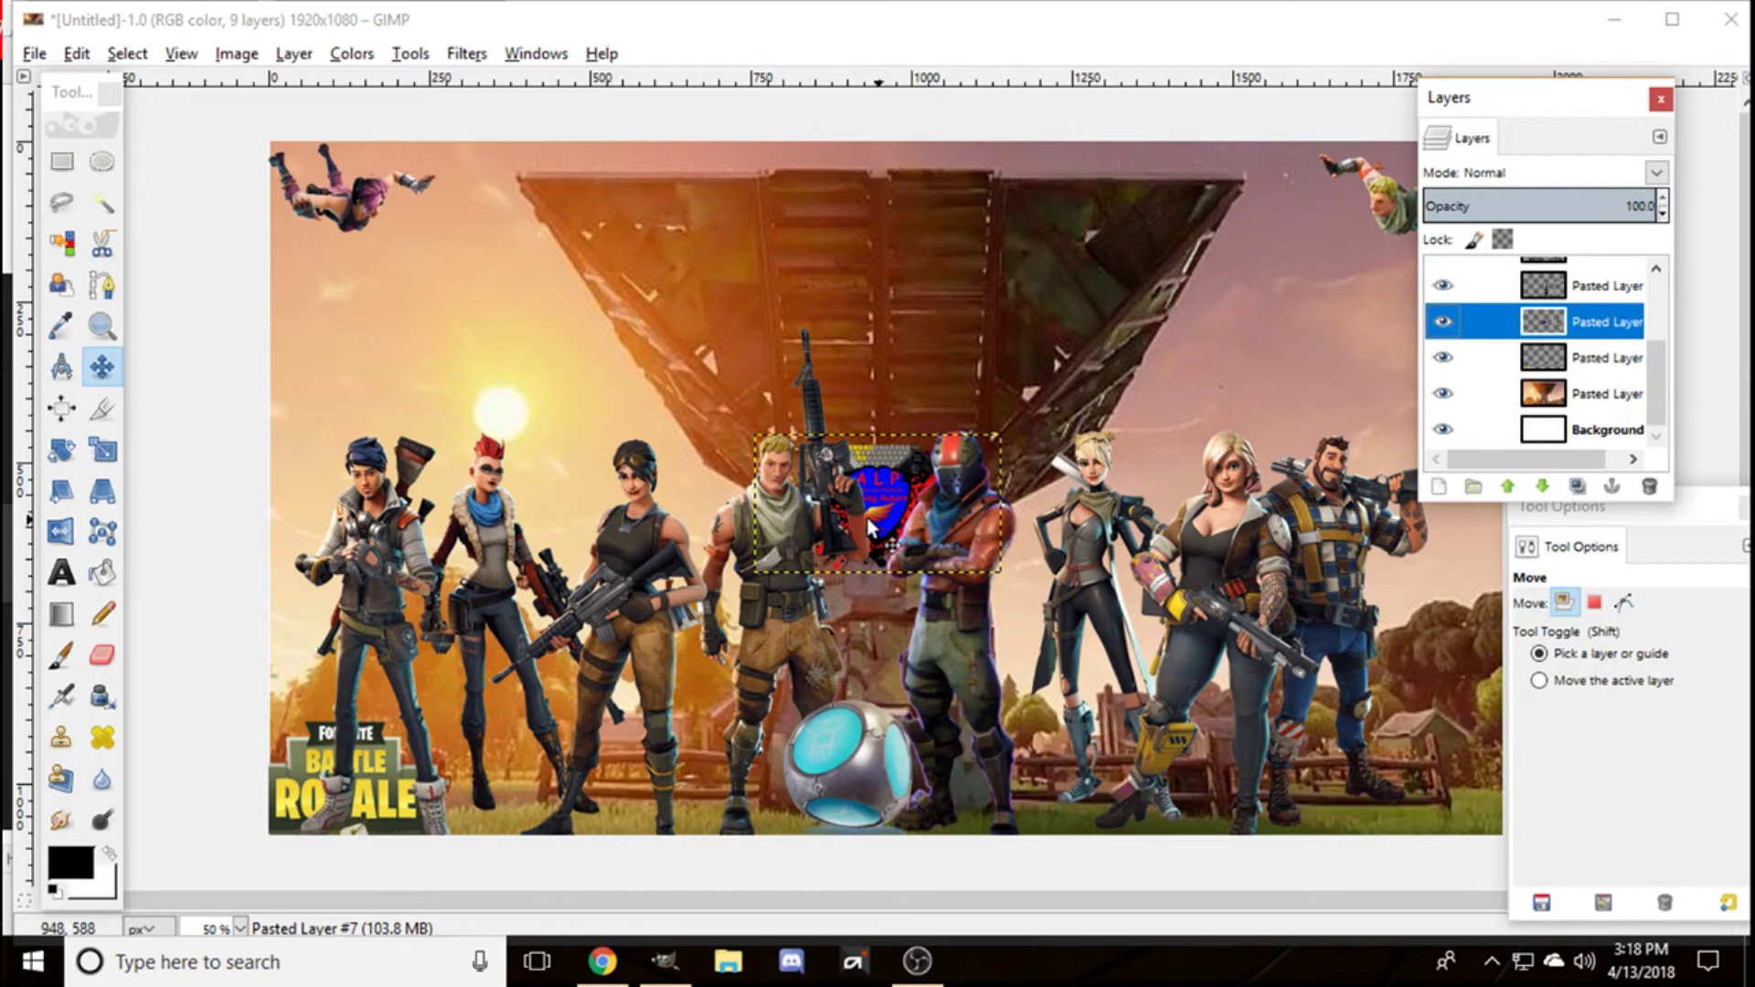
pyautogui.moveTo(873, 492); pyautogui.dragTo(885, 426)
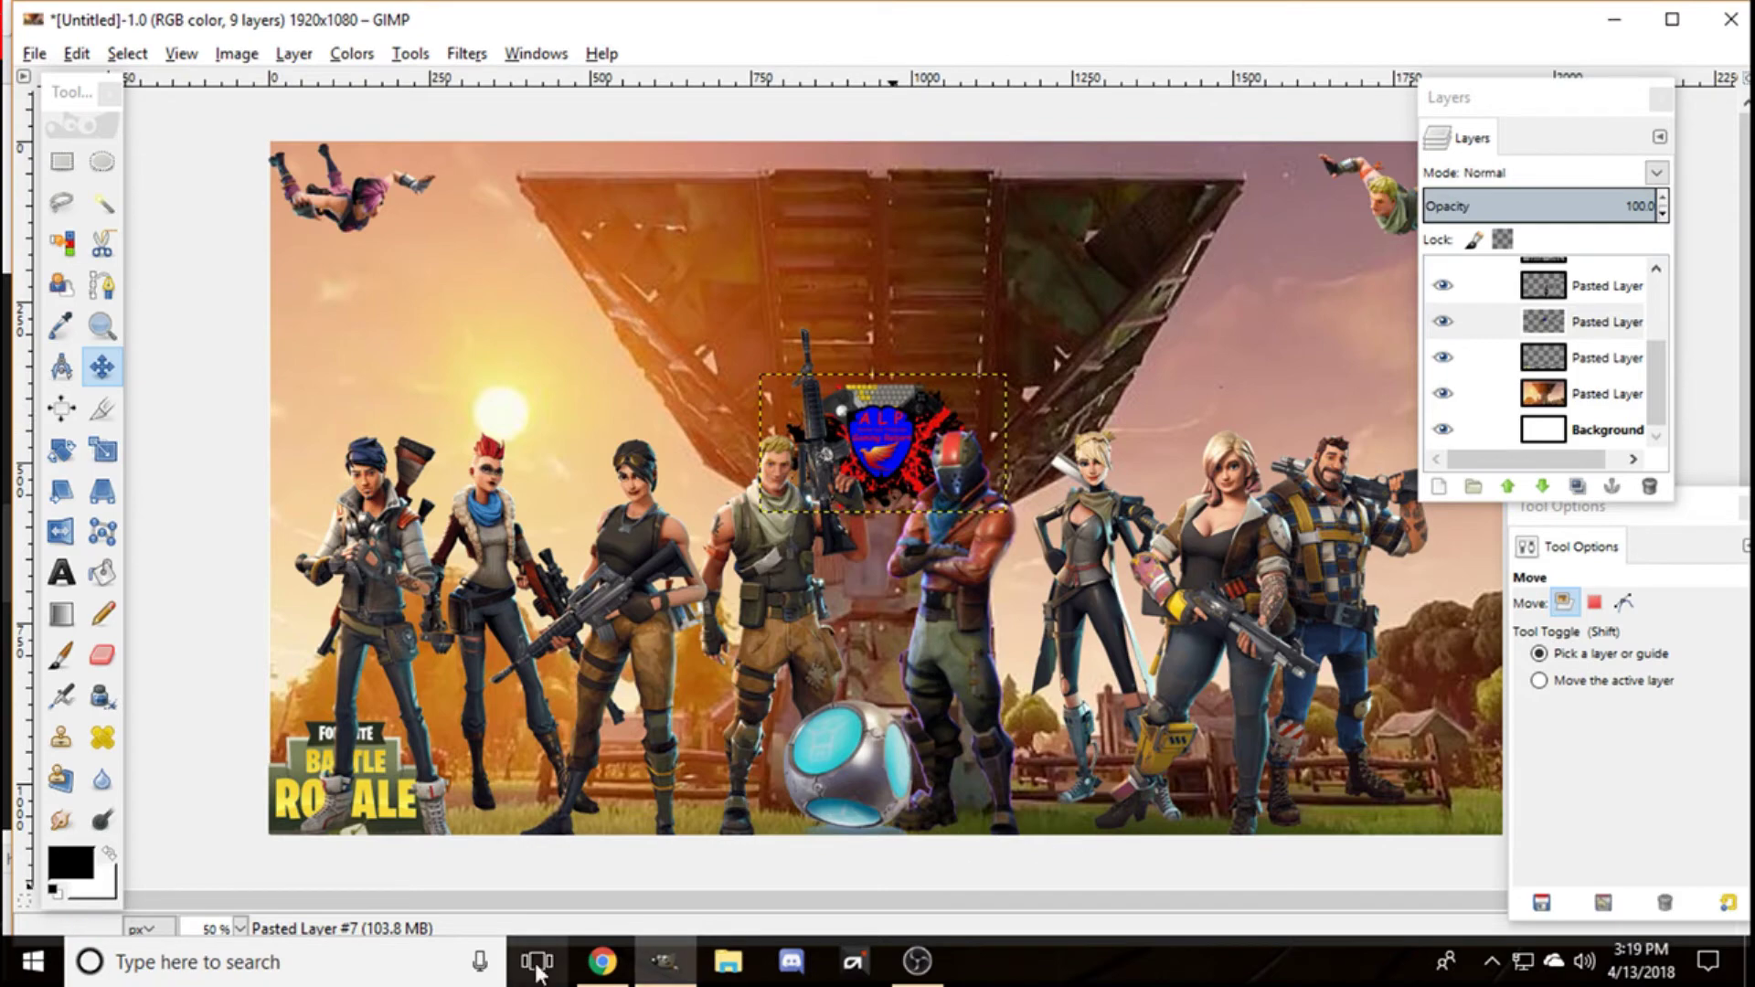
# Step: Switch to Chrome and search Google Images for "fortnite john wick"
pyautogui.click(601, 961)
pyautogui.scroll(10, 733, 667)
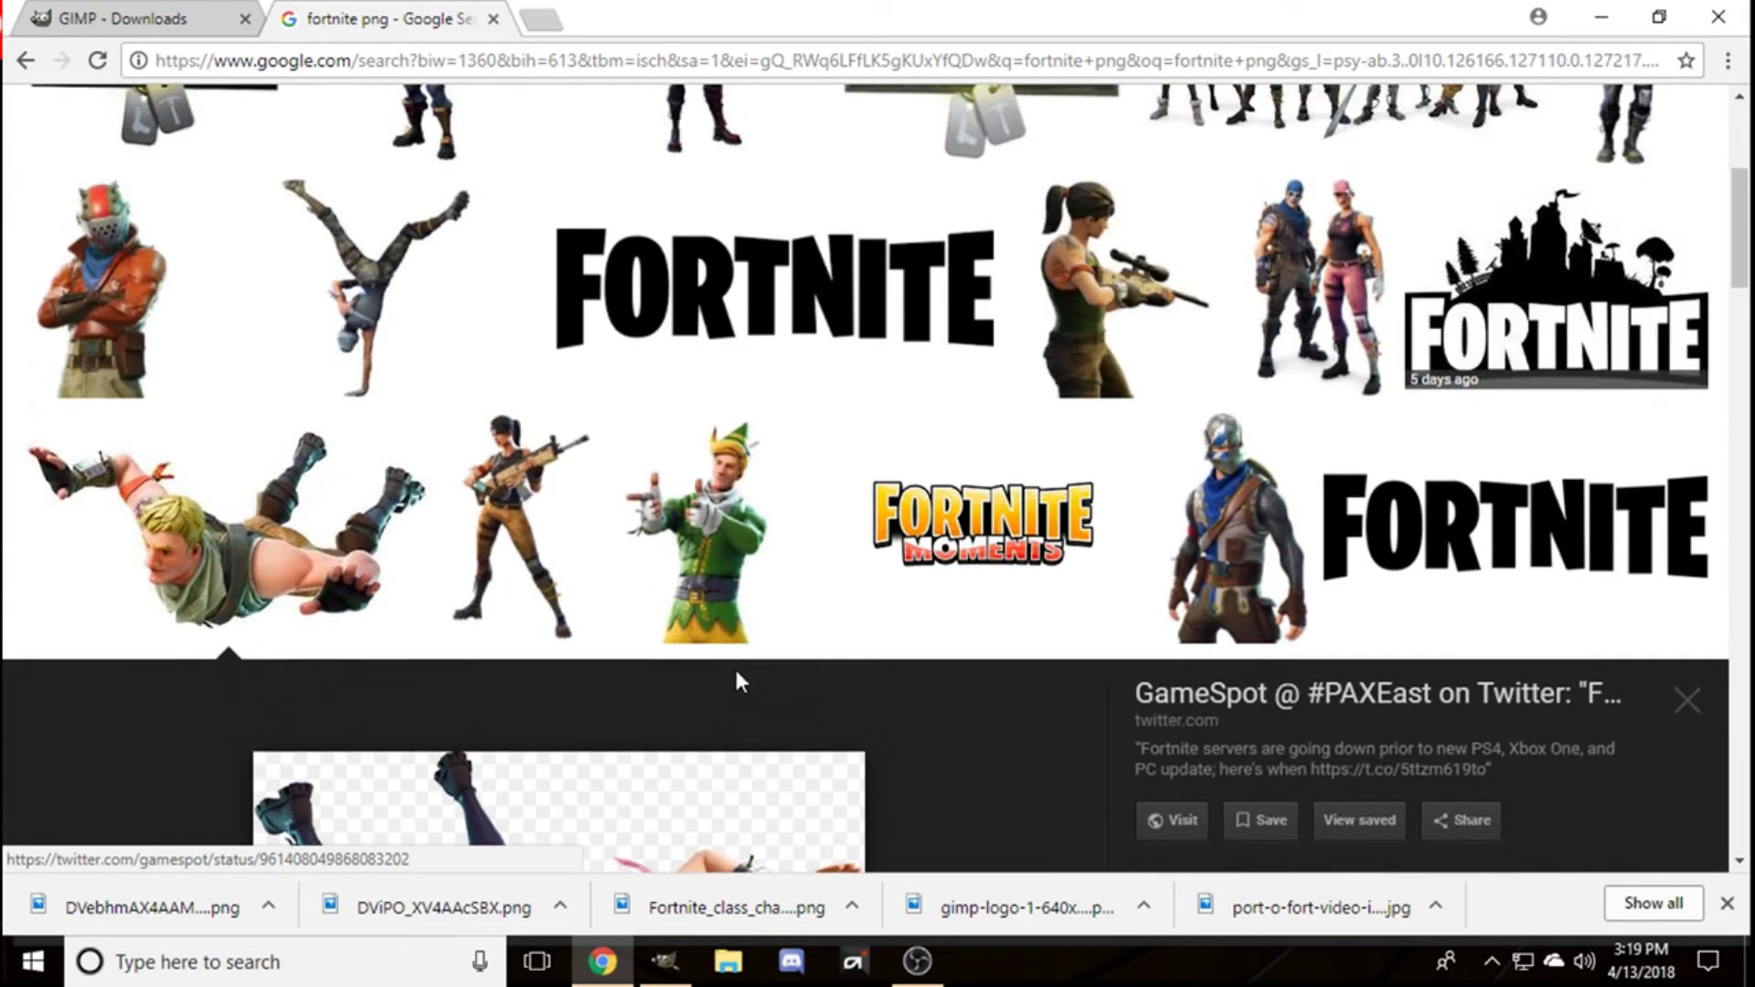
pyautogui.moveTo(355, 123); pyautogui.dragTo(288, 117)
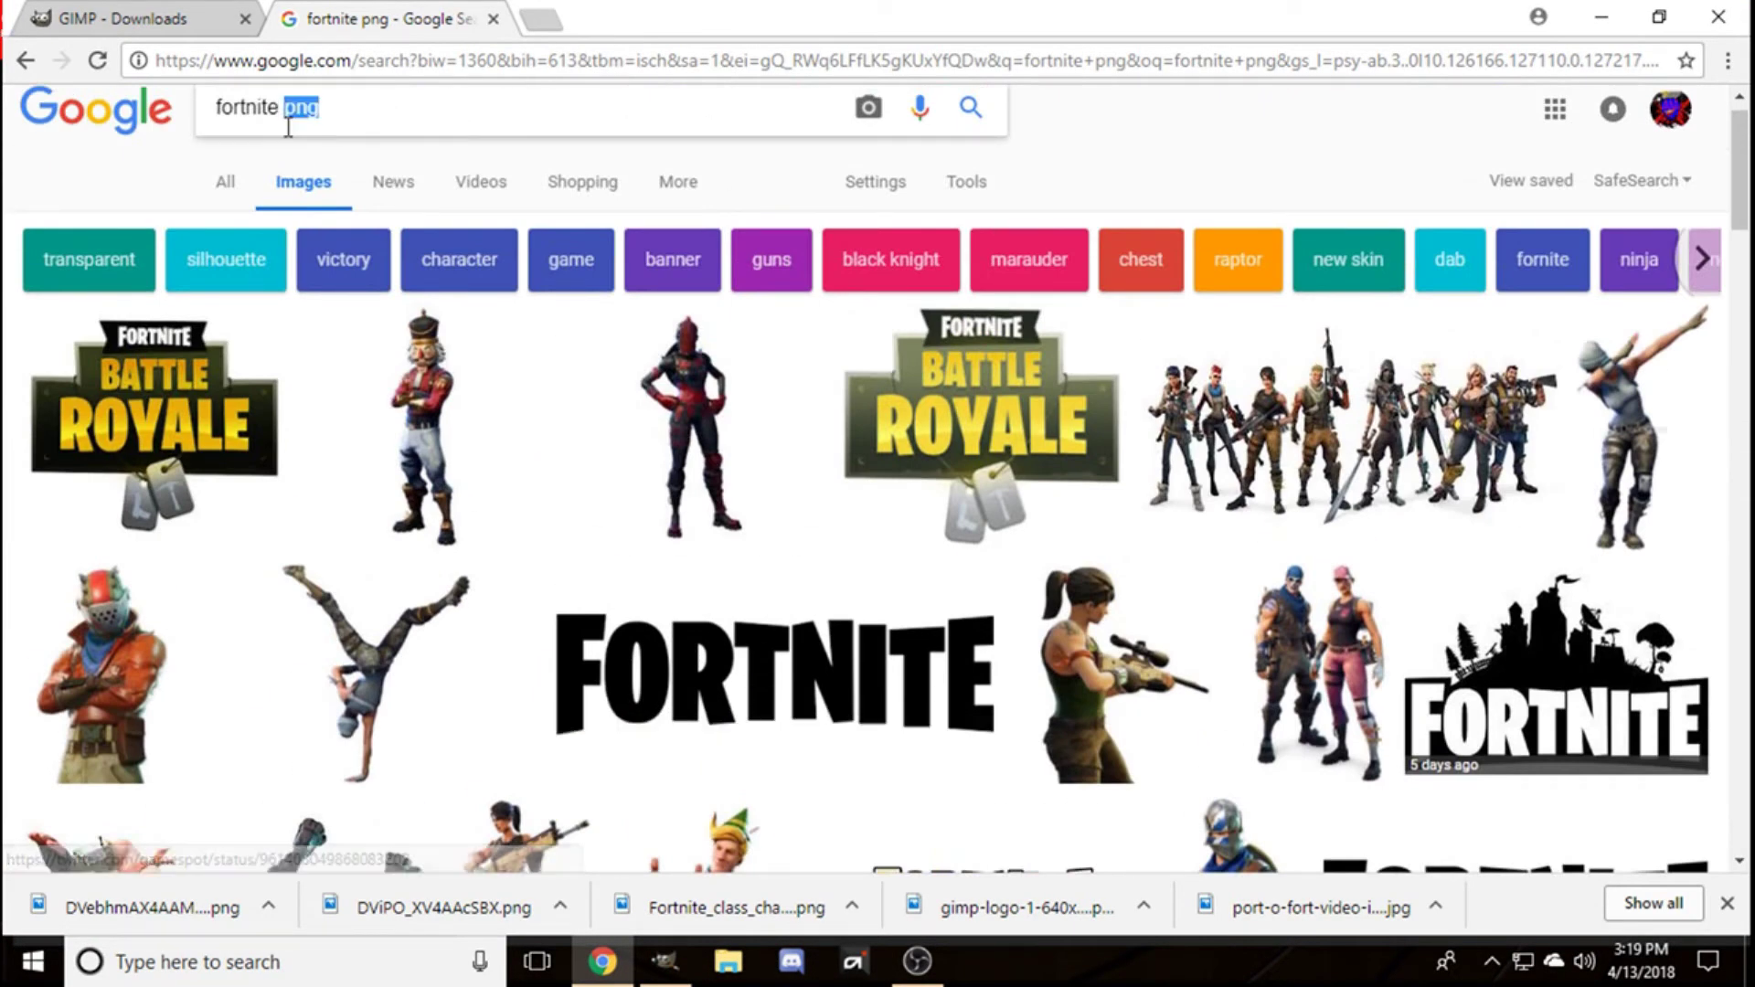
pyautogui.write('john ')
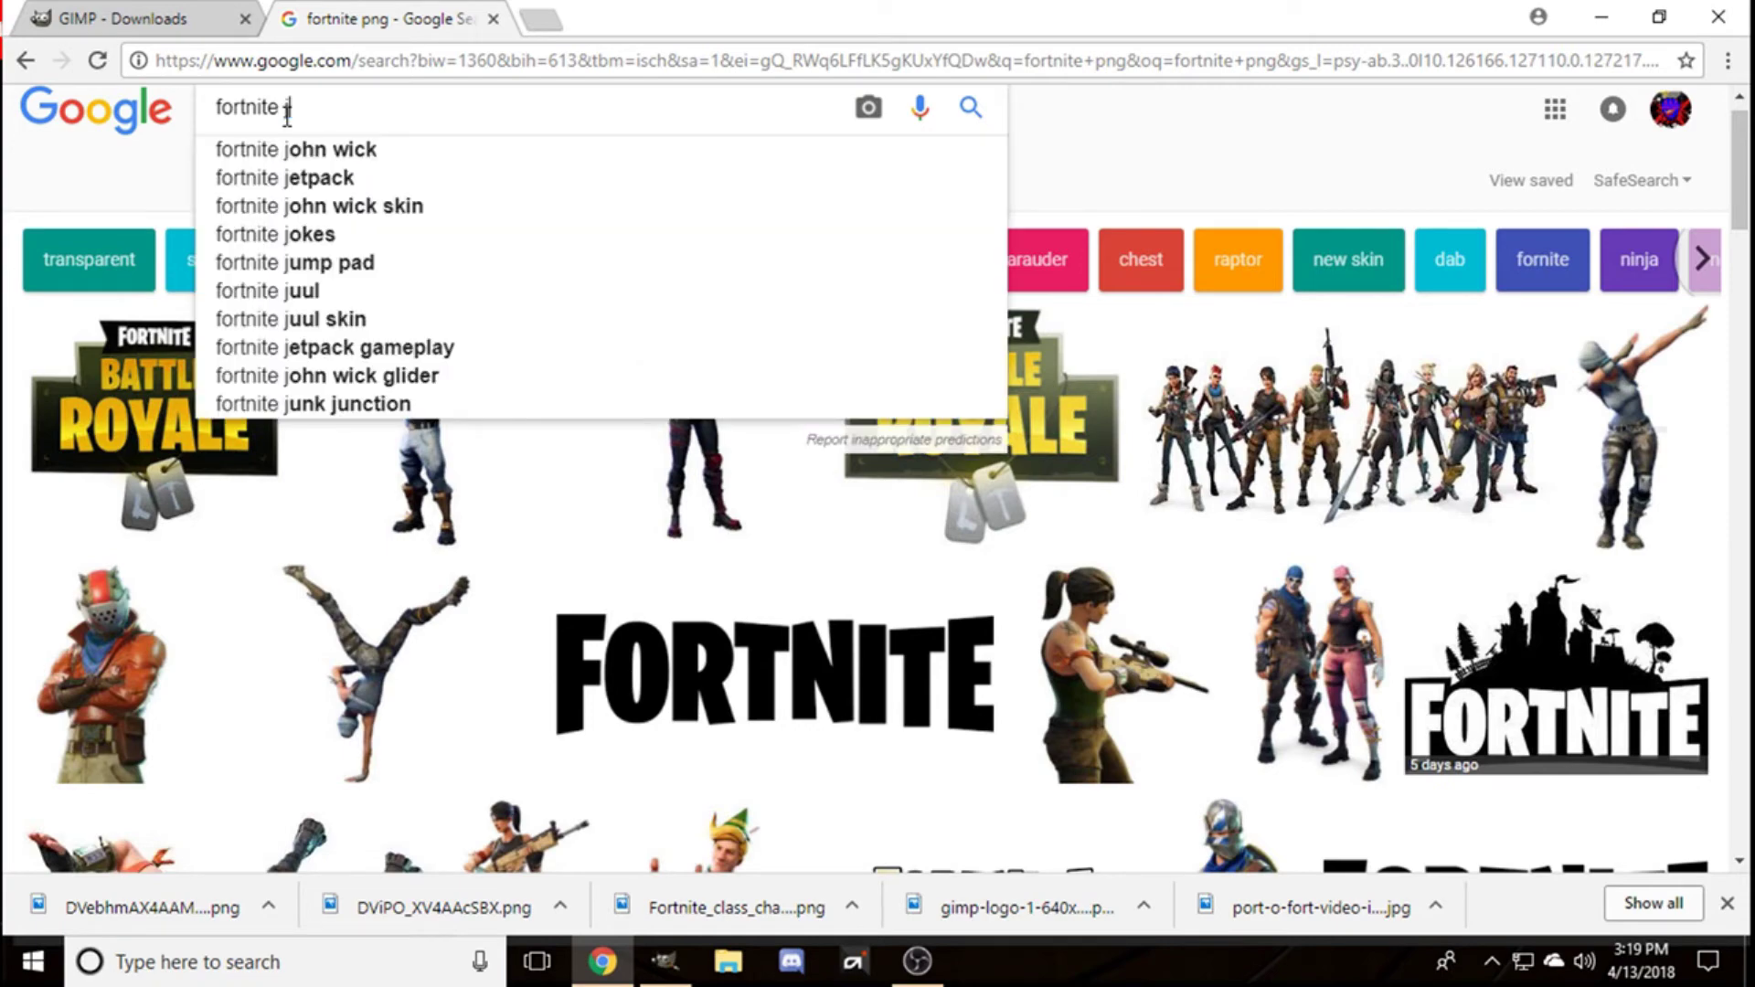
pyautogui.write('wick')
pyautogui.press('Return')
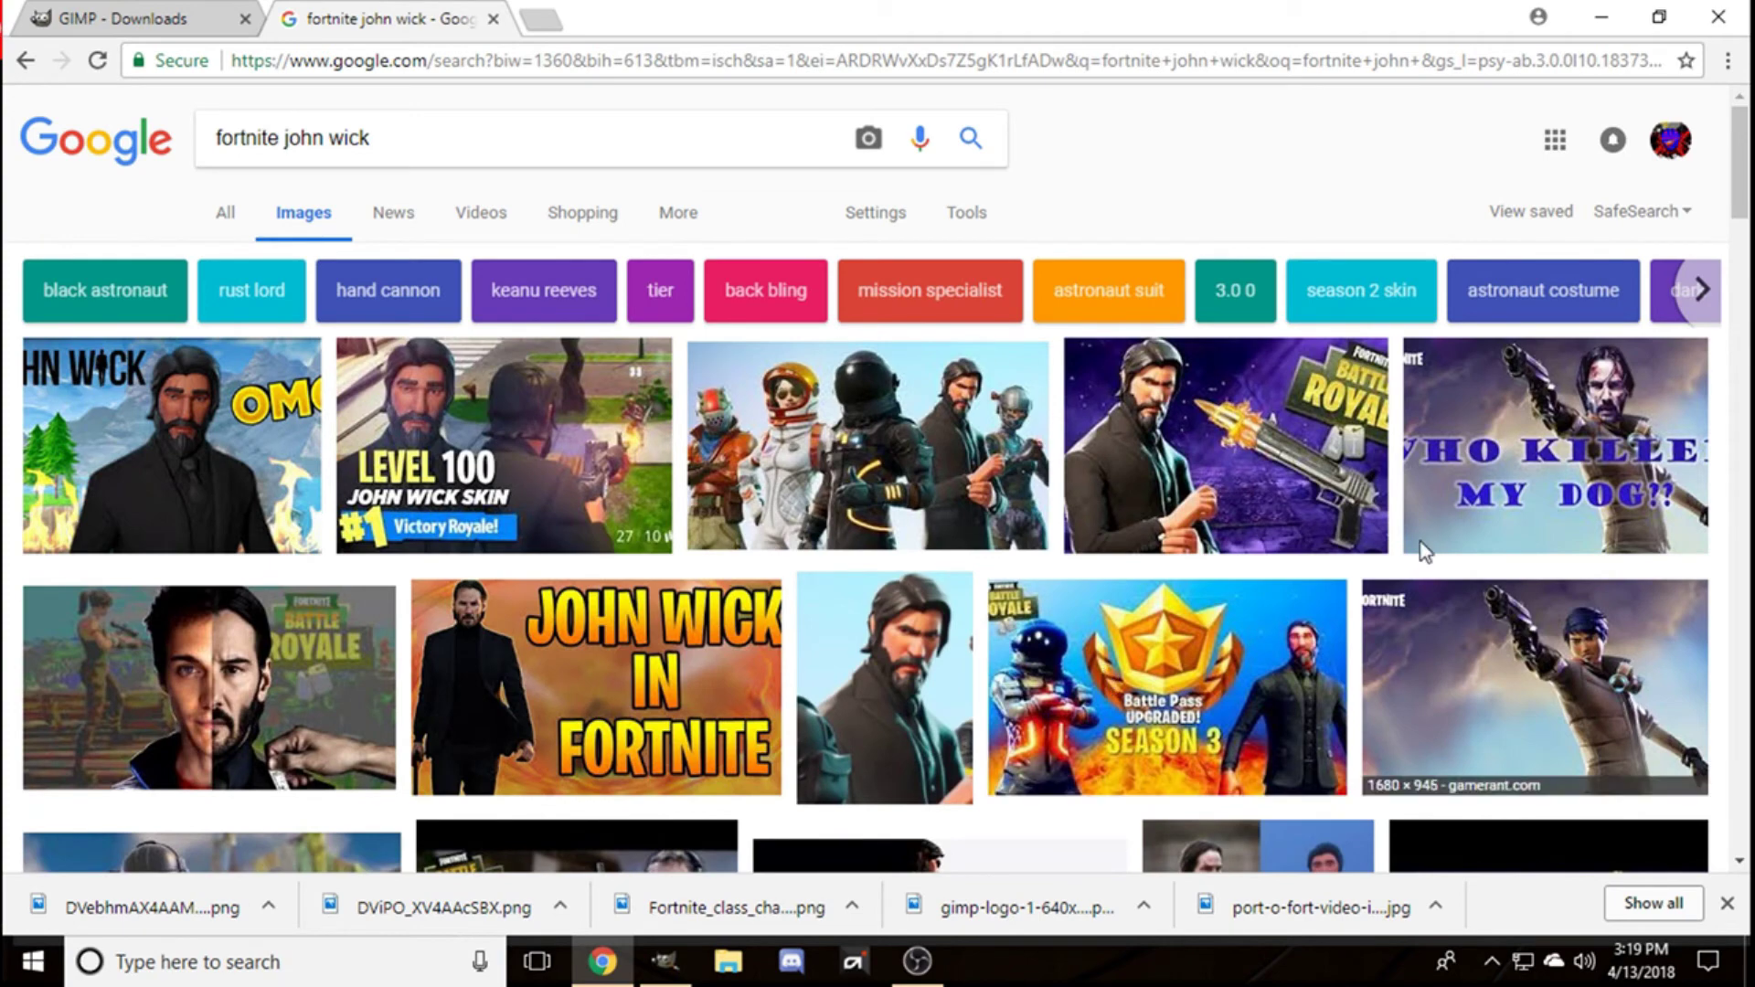
# Step: Find the 600 × 314 VG247 picture of the five Fortnite characters in the results and copy the image
pyautogui.scroll(-2, 794, 539)
pyautogui.scroll(-3, 794, 539)
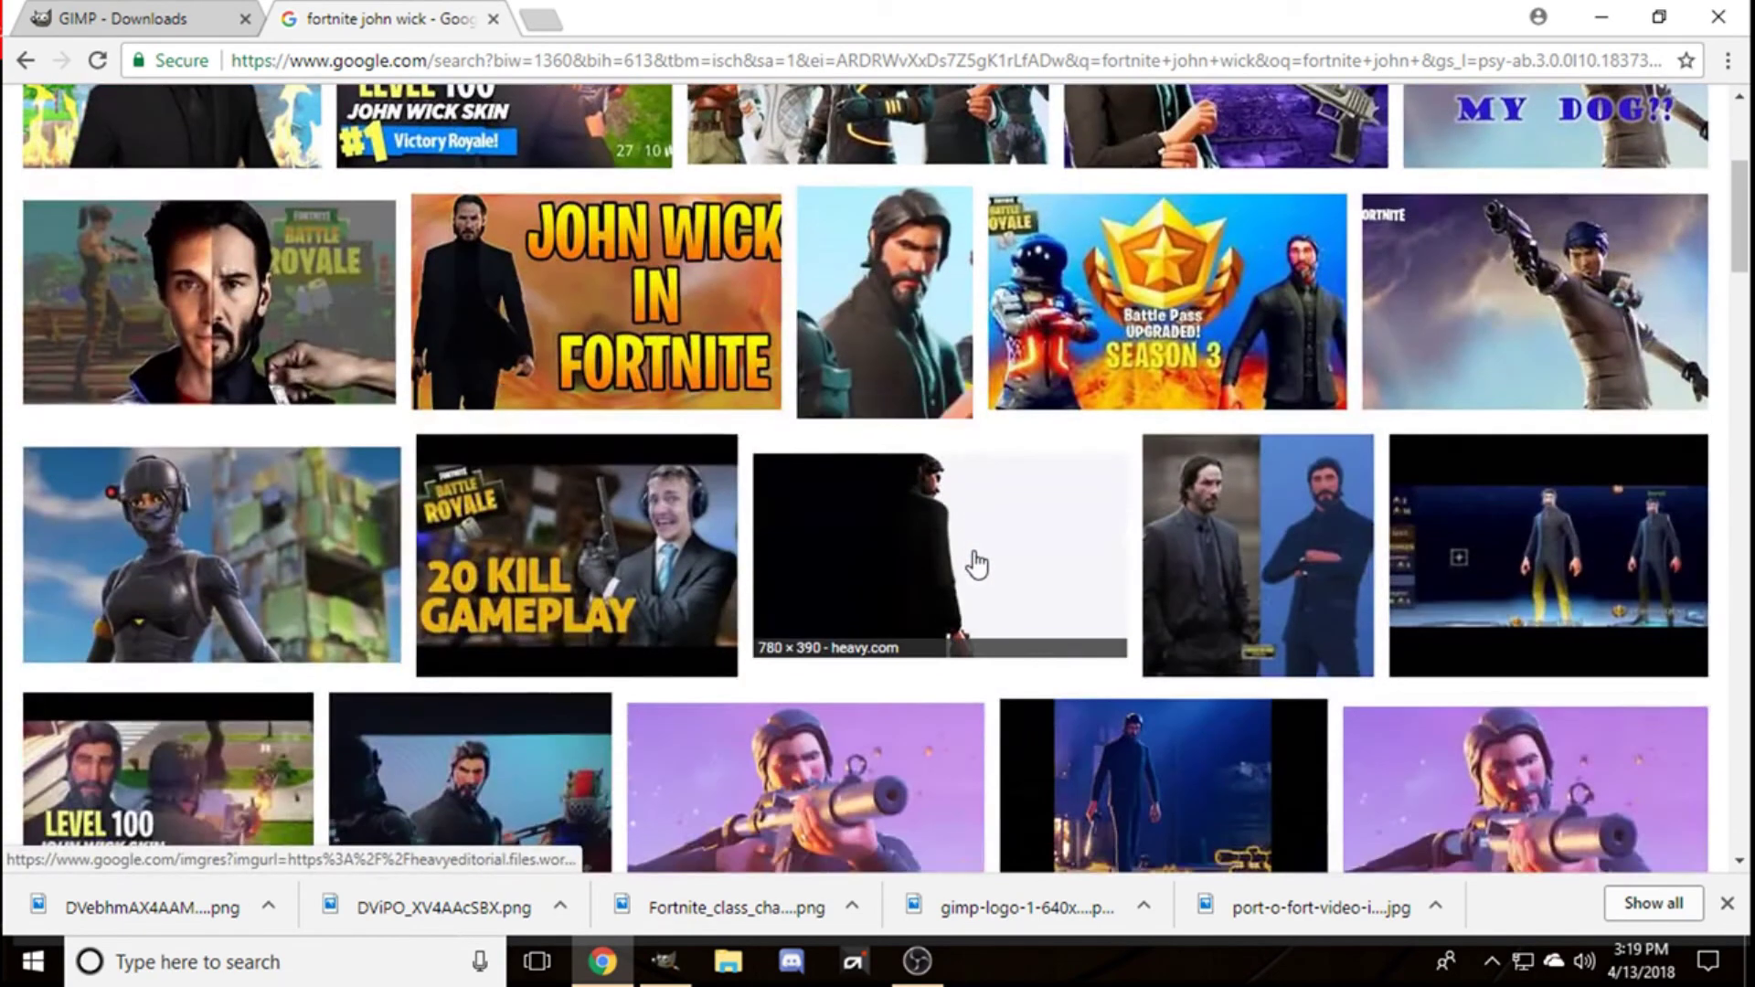
pyautogui.scroll(5, 994, 562)
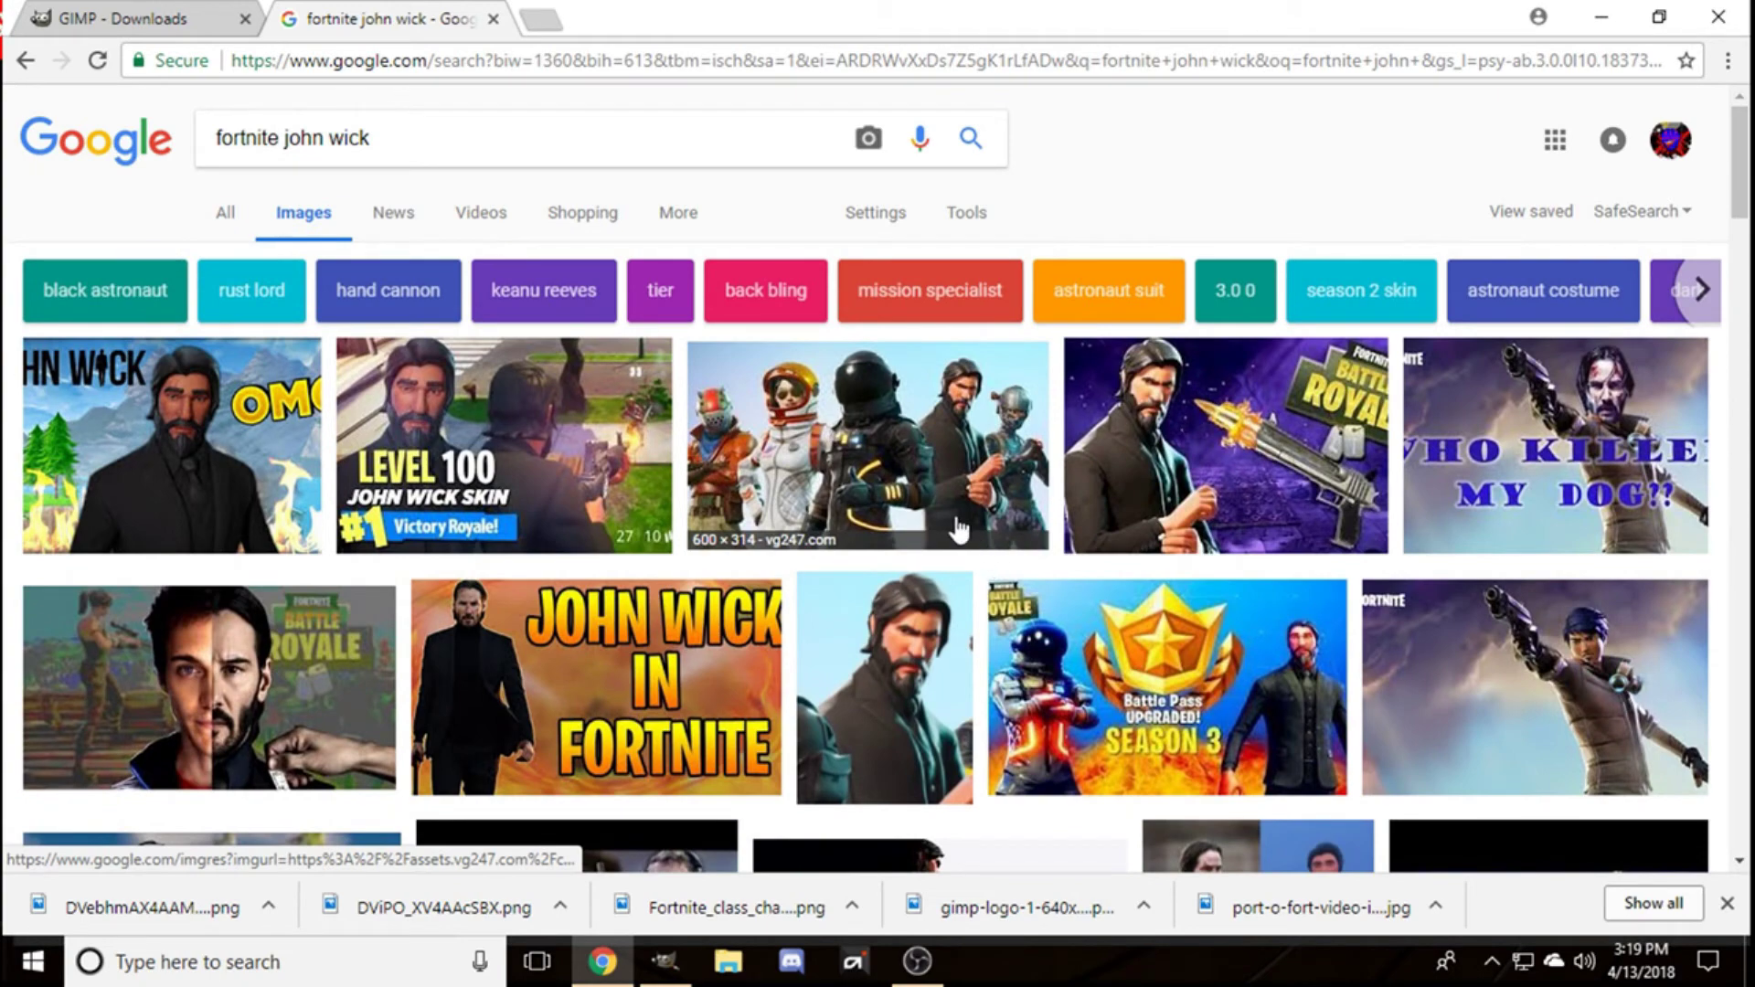
pyautogui.click(958, 529)
pyautogui.rightClick(666, 600)
pyautogui.click(828, 475)
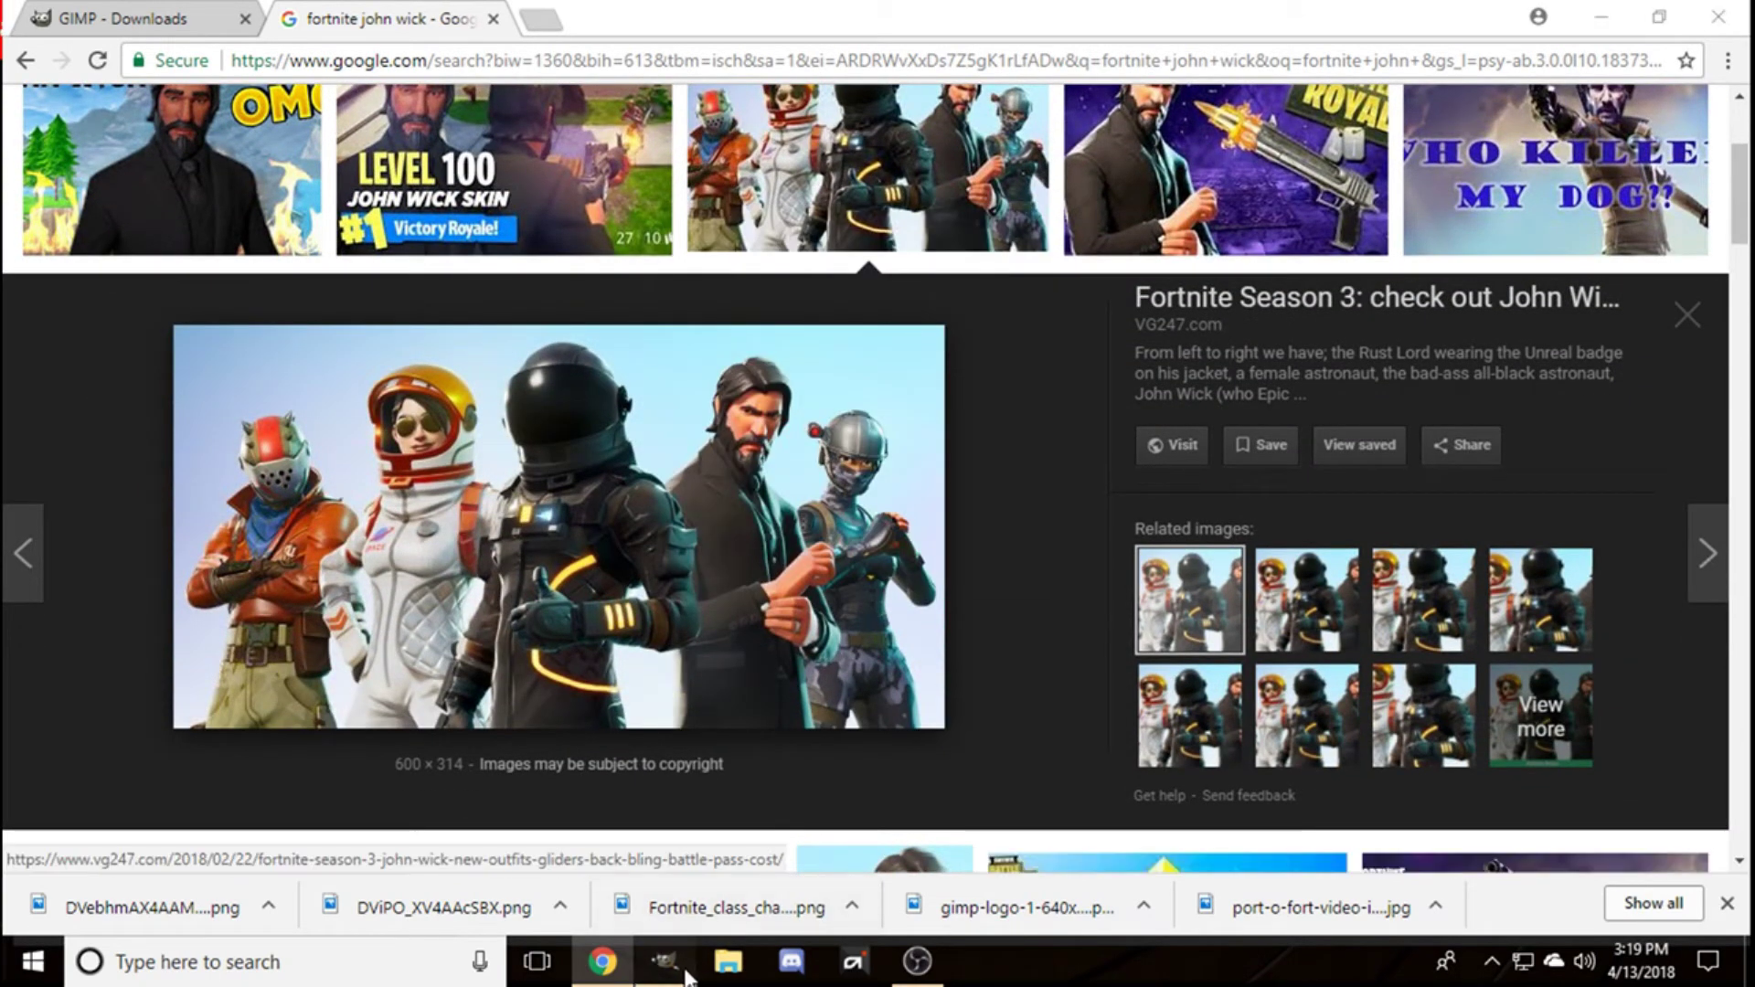
# Step: Return to GIMP, paste the copied five-character picture into the composition, and shift the floating selection slightly
pyautogui.click(664, 961)
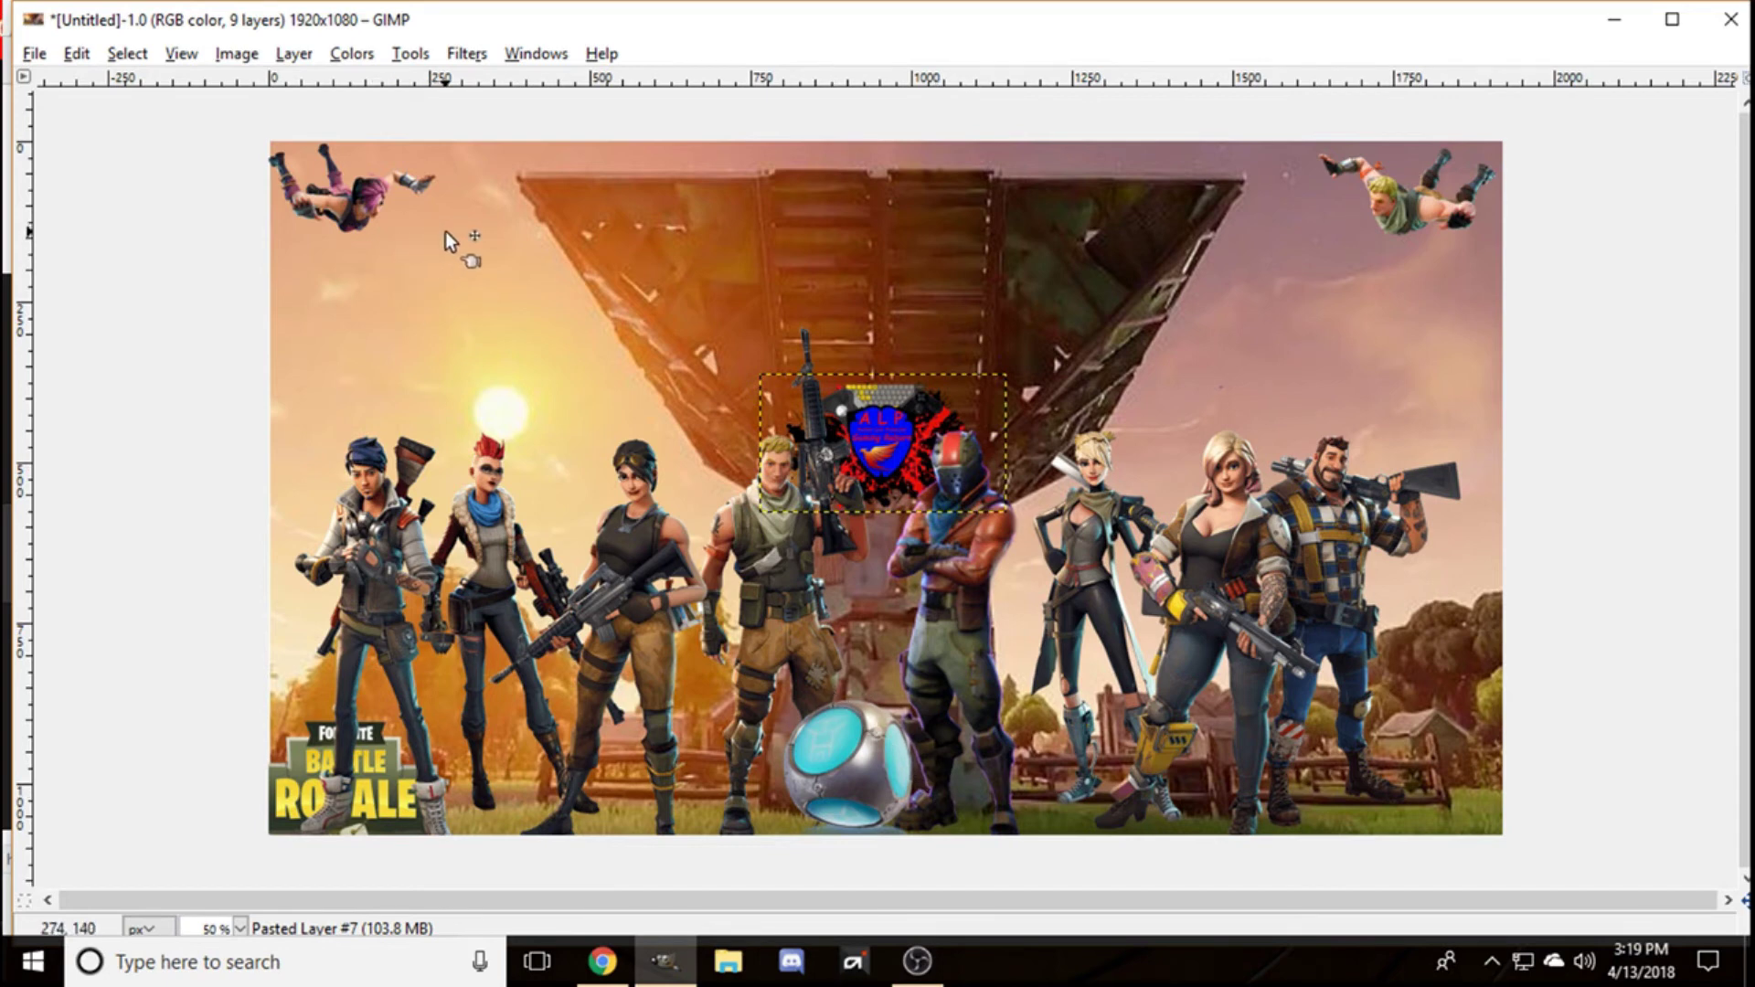
pyautogui.hotkey('ctrl', 'v')
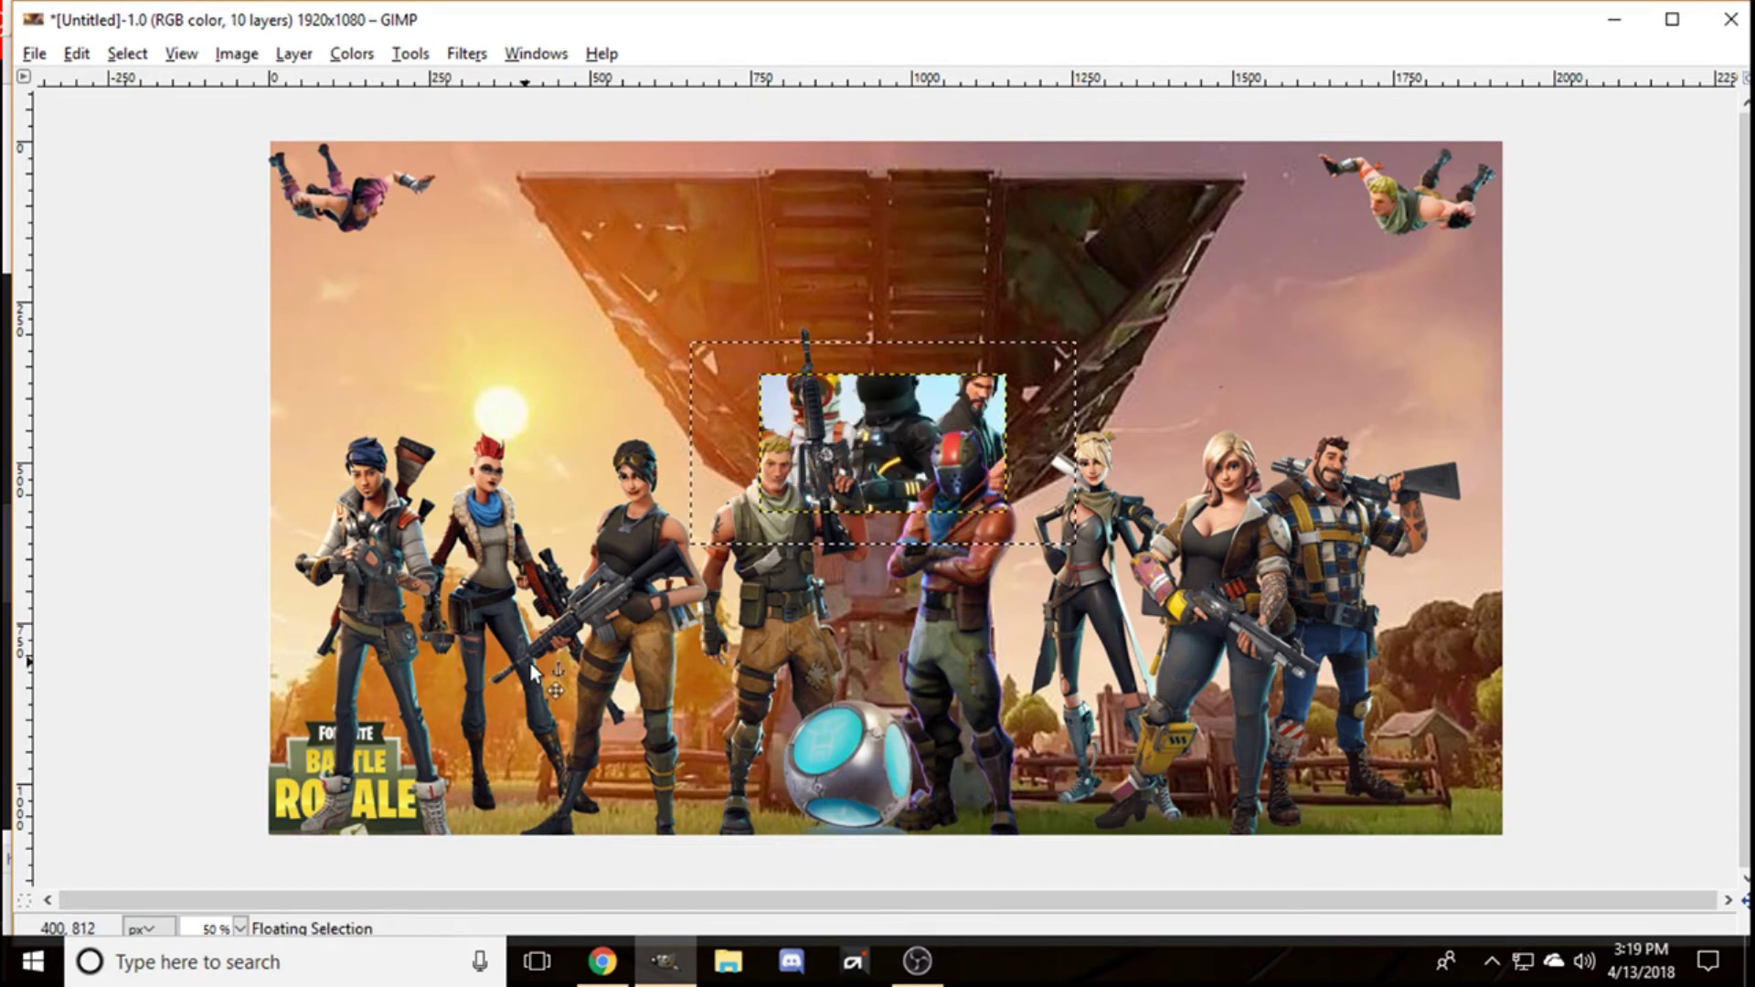
pyautogui.rightClick(967, 494)
pyautogui.click(863, 445)
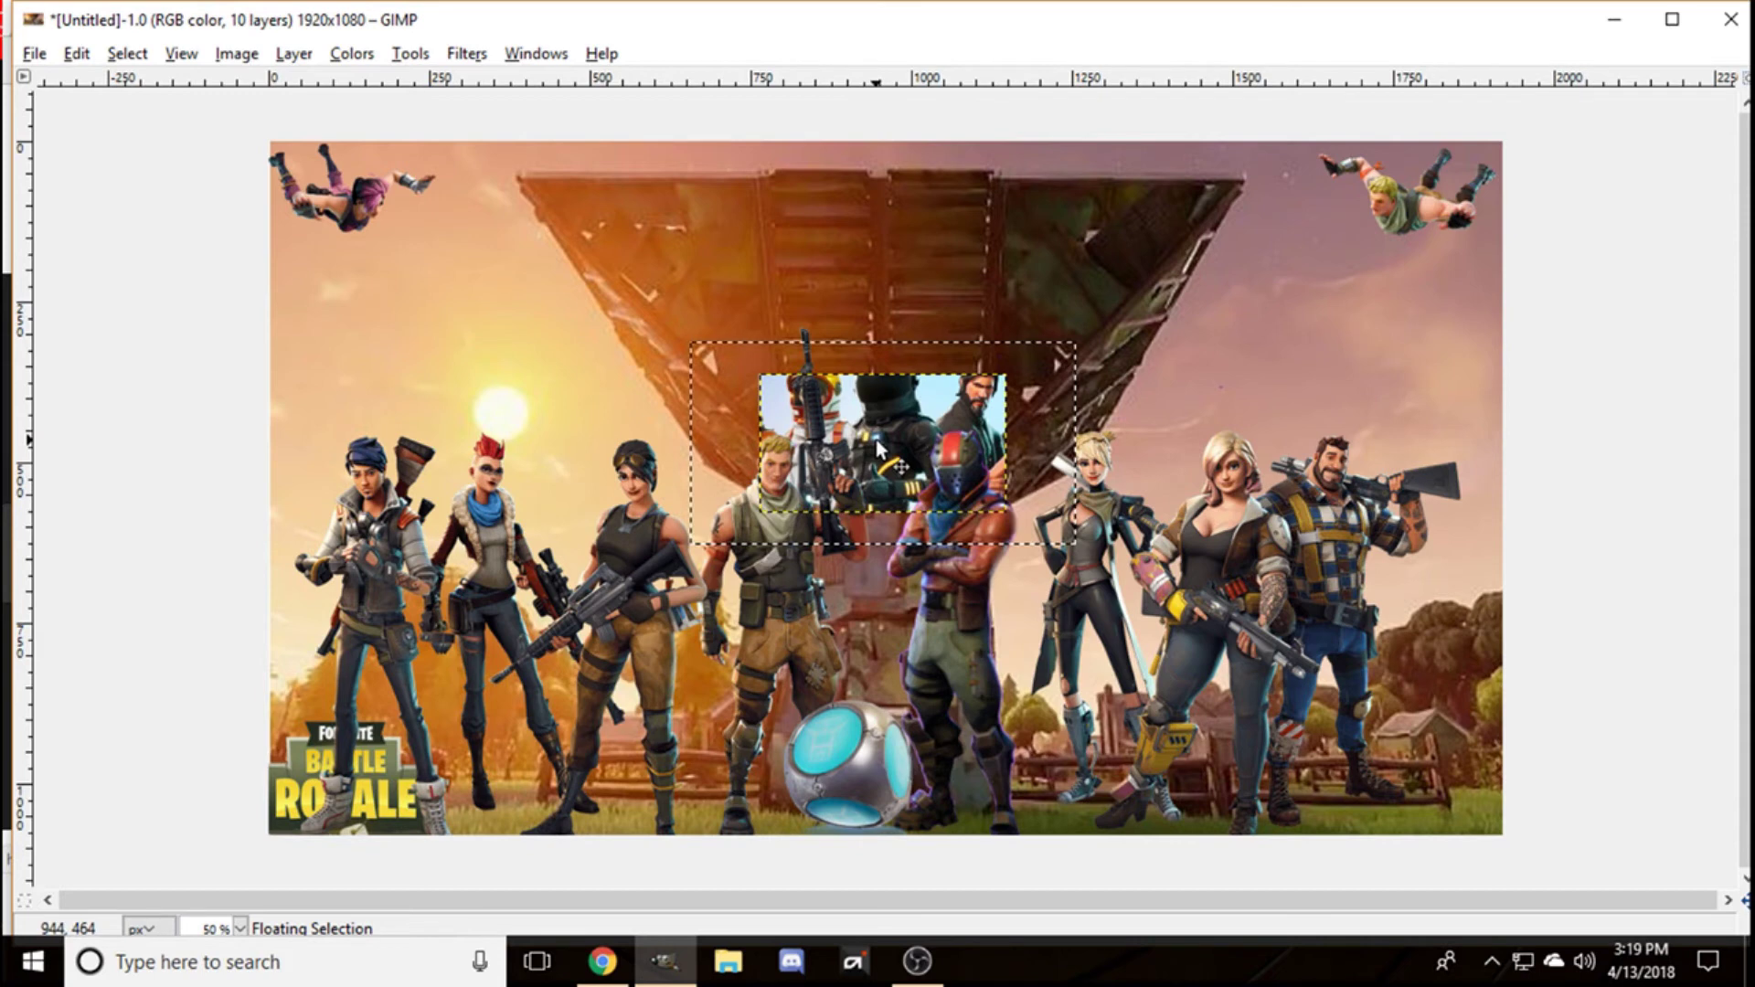
pyautogui.moveTo(815, 459); pyautogui.dragTo(914, 472)
pyautogui.hotkey('shift', 's')
pyautogui.click(1155, 338)
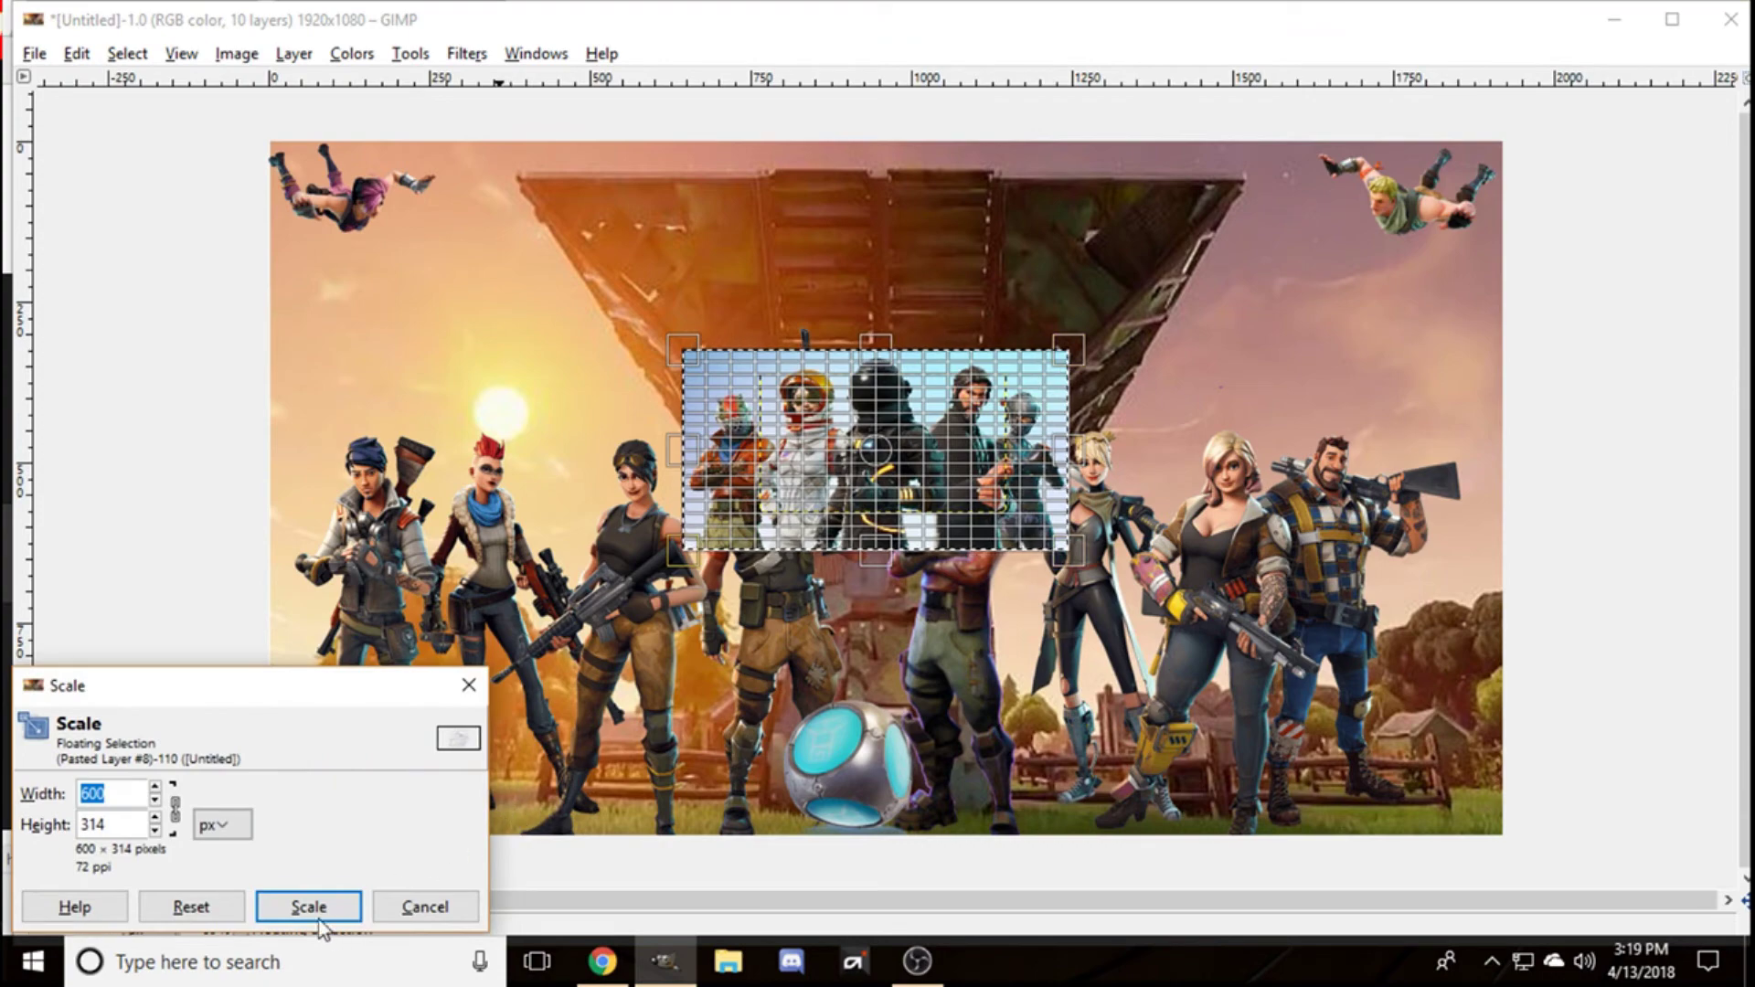
pyautogui.click(425, 907)
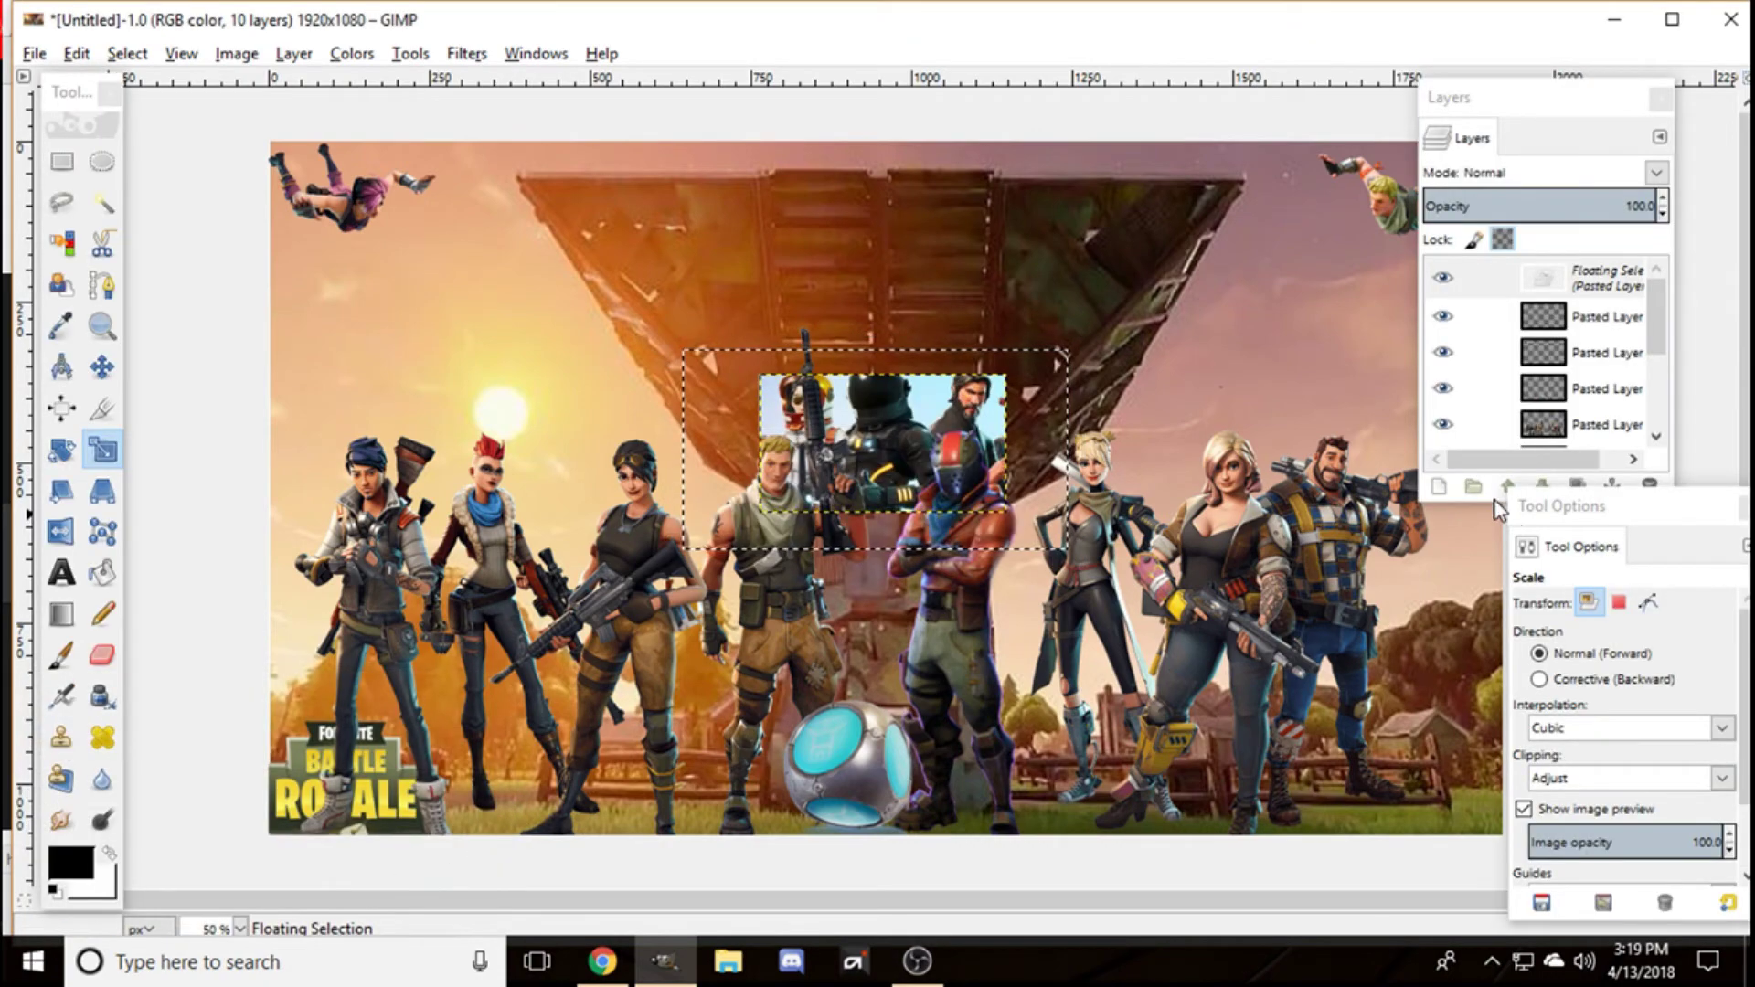
# Step: Convert the floating selection to a new layer and scale it proportionally to 1220 × 638 px
pyautogui.rightClick(1586, 302)
pyautogui.click(1463, 55)
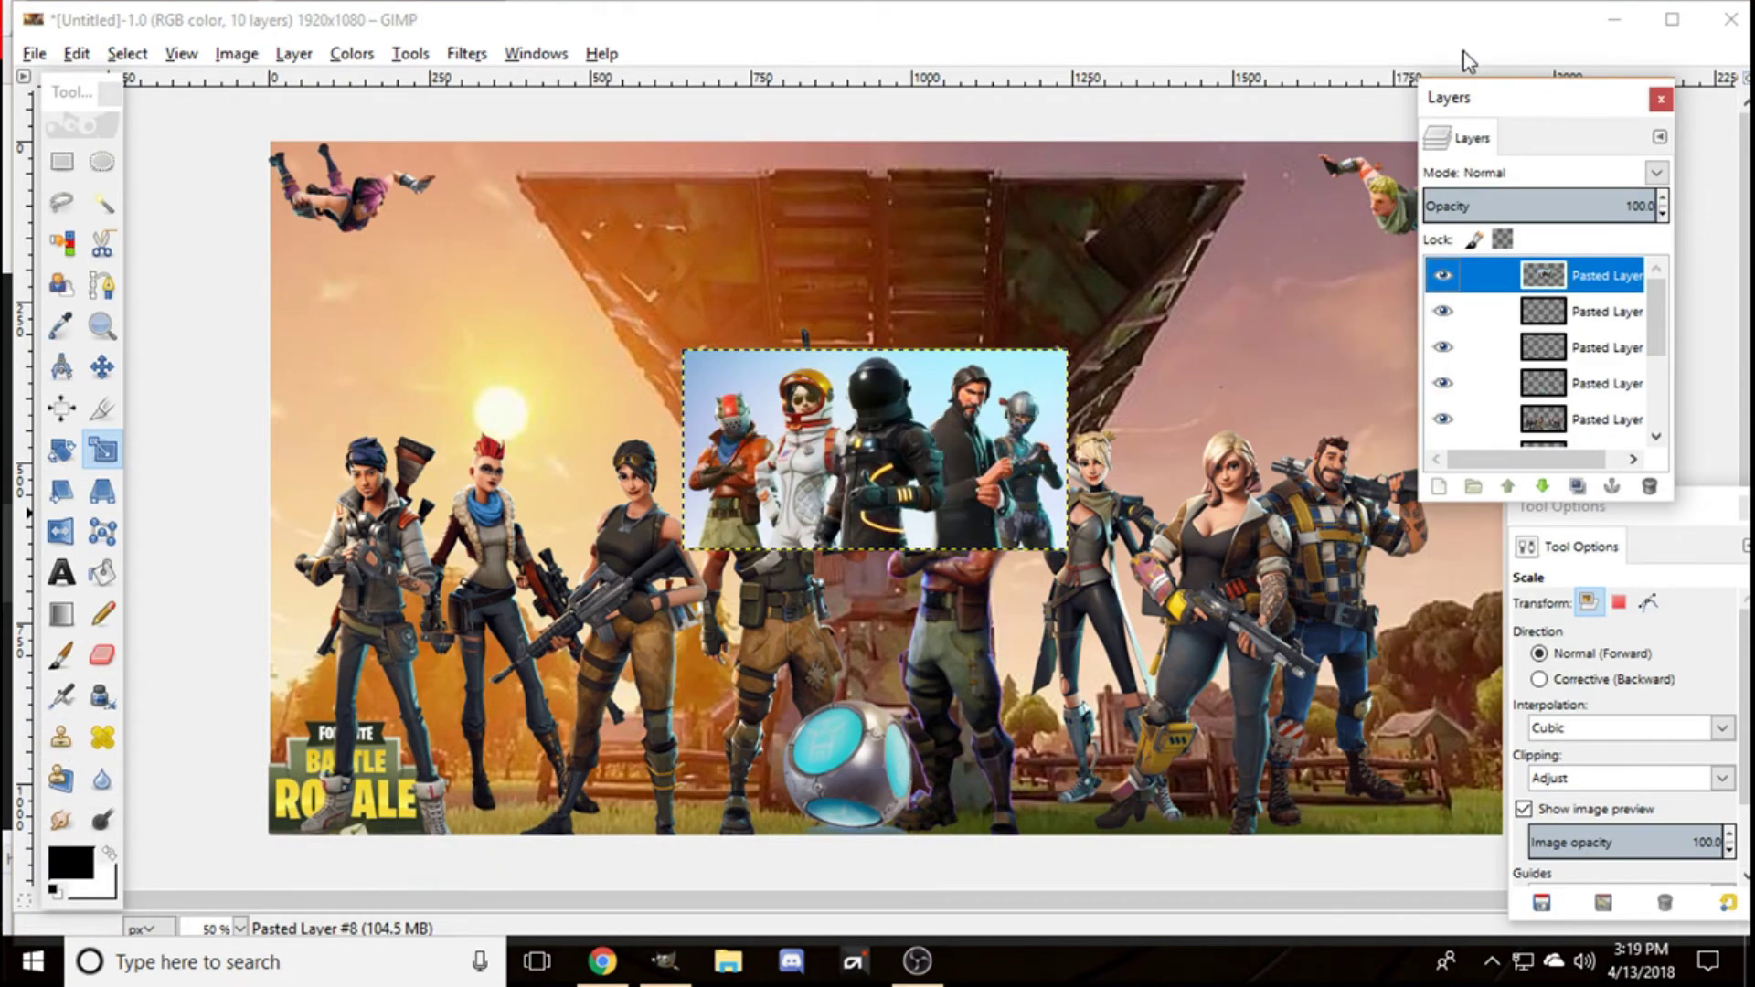
pyautogui.click(122, 449)
pyautogui.click(807, 531)
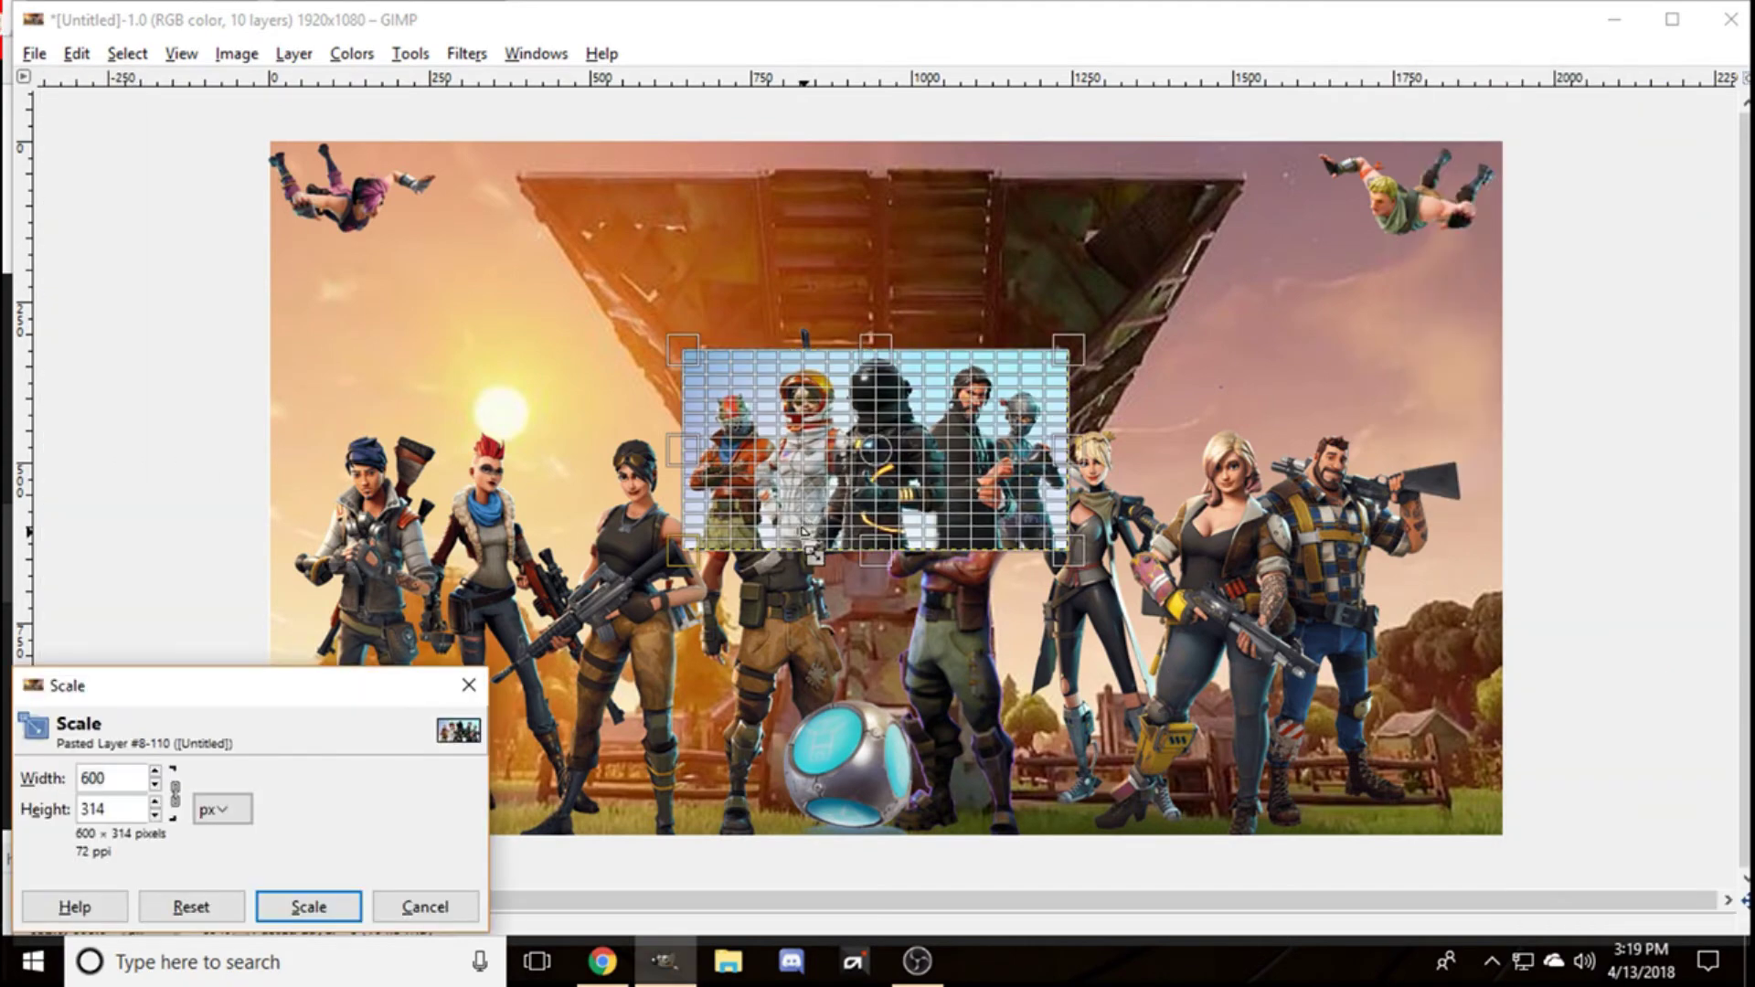
pyautogui.moveTo(156, 774); pyautogui.dragTo(156, 773)
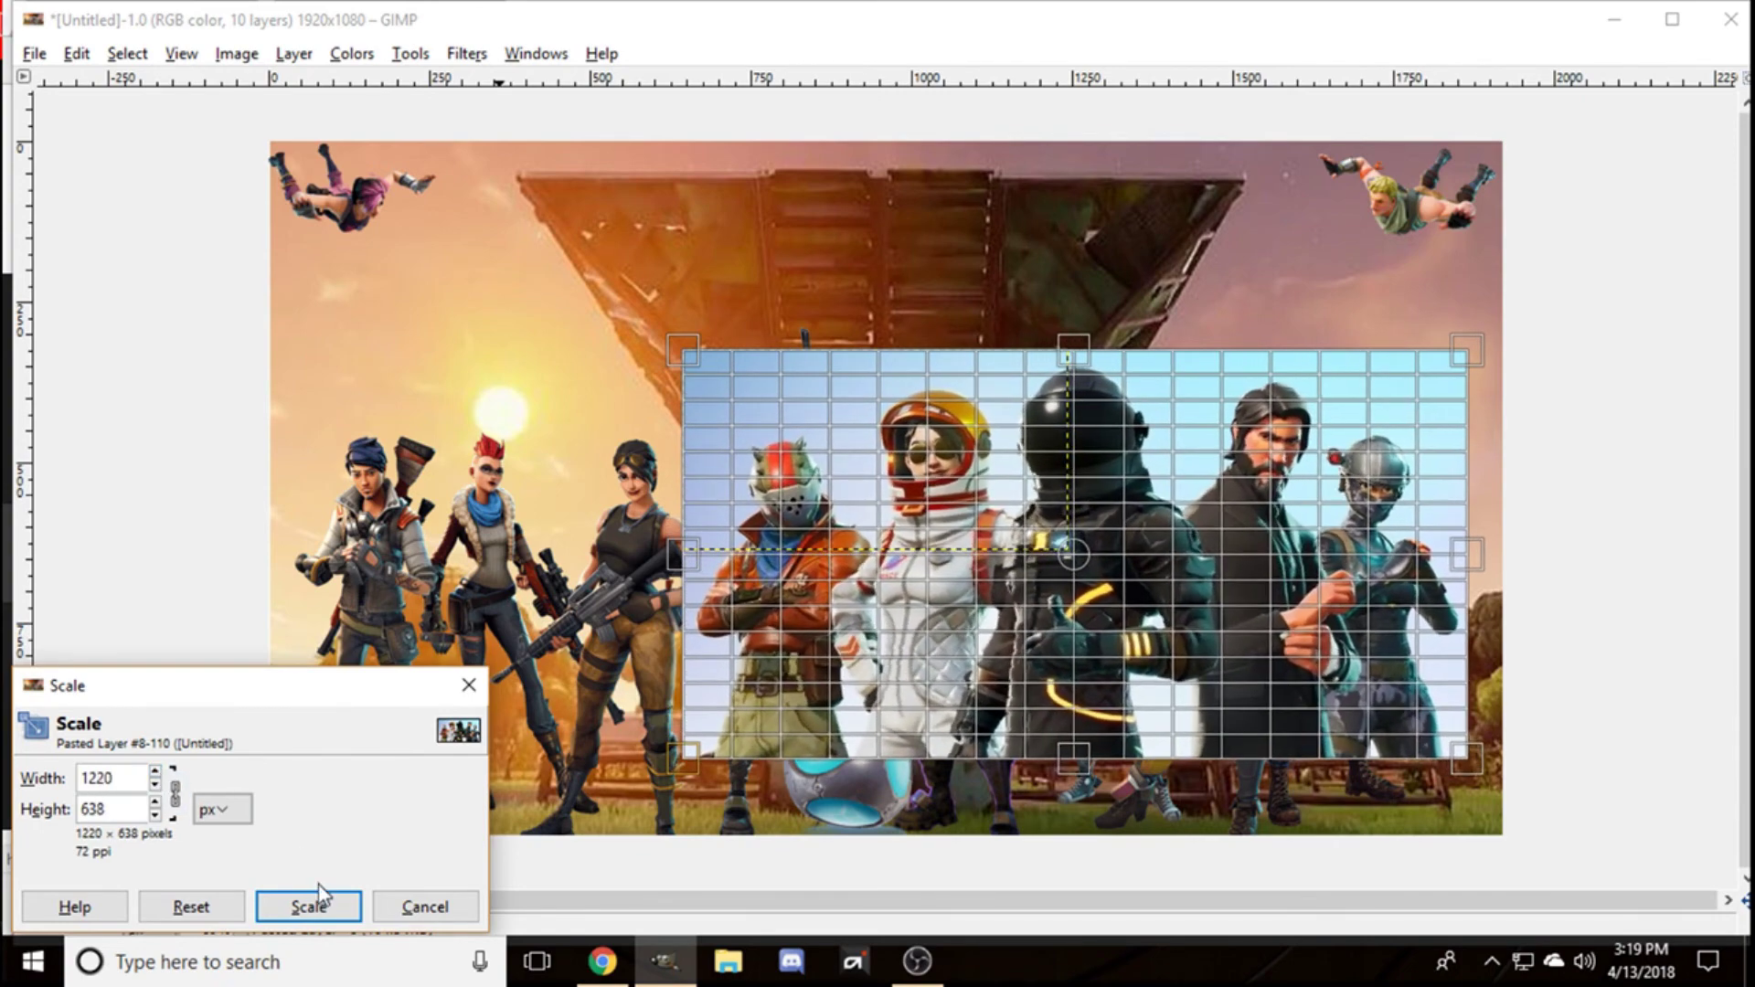
pyautogui.click(309, 906)
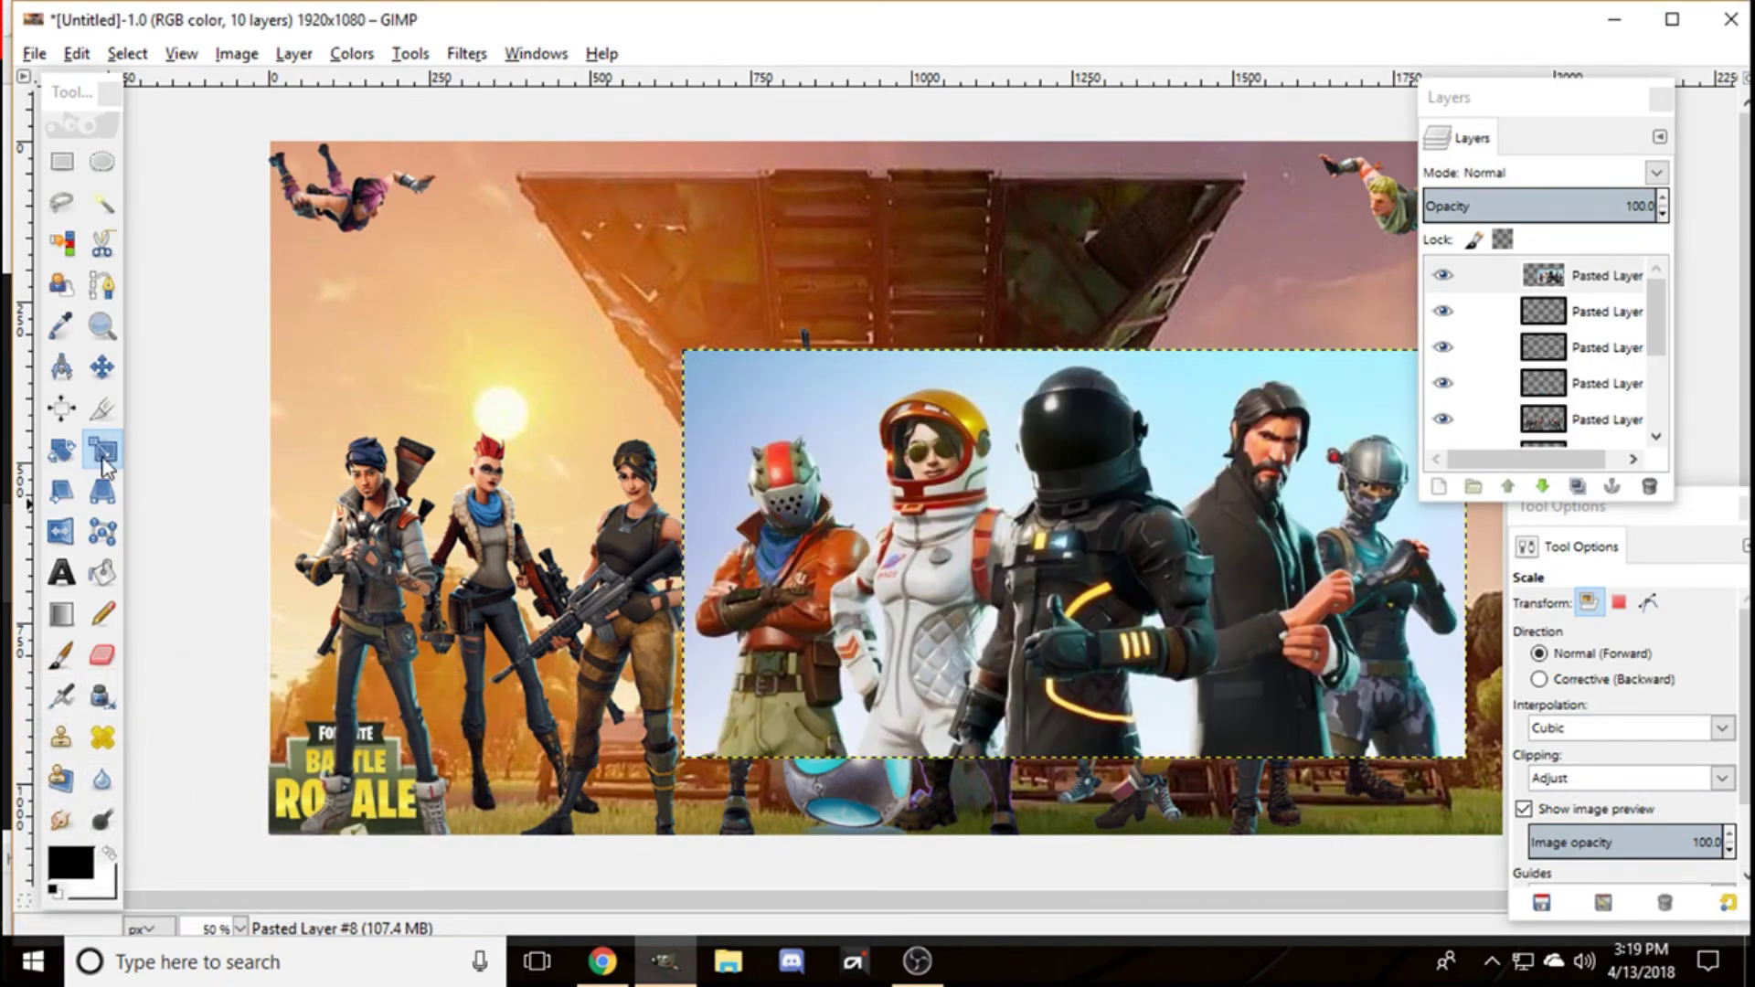
# Step: Move the five-character layer over the middle of the composition and outline John Wick with a closed Free Select polygon
pyautogui.click(101, 367)
pyautogui.moveTo(1061, 539)
pyautogui.mouseDown()
pyautogui.moveTo(651, 491)
pyautogui.moveTo(731, 471)
pyautogui.mouseUp()
pyautogui.click(61, 202)
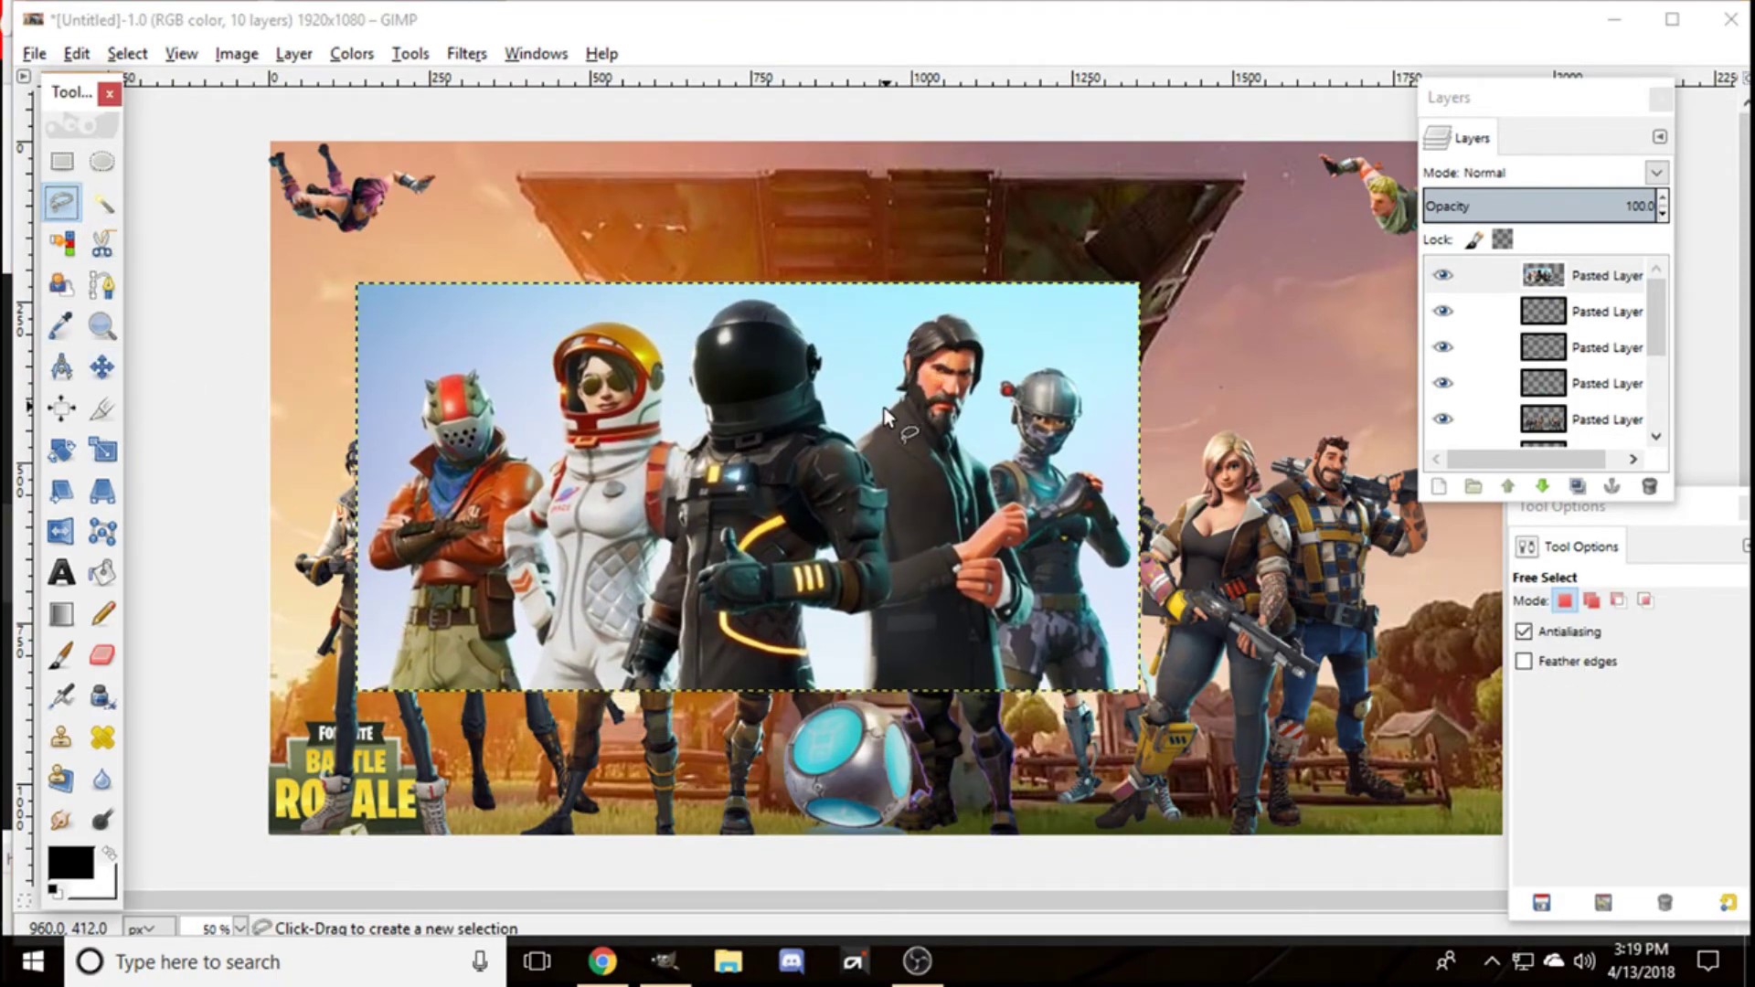
pyautogui.click(877, 477)
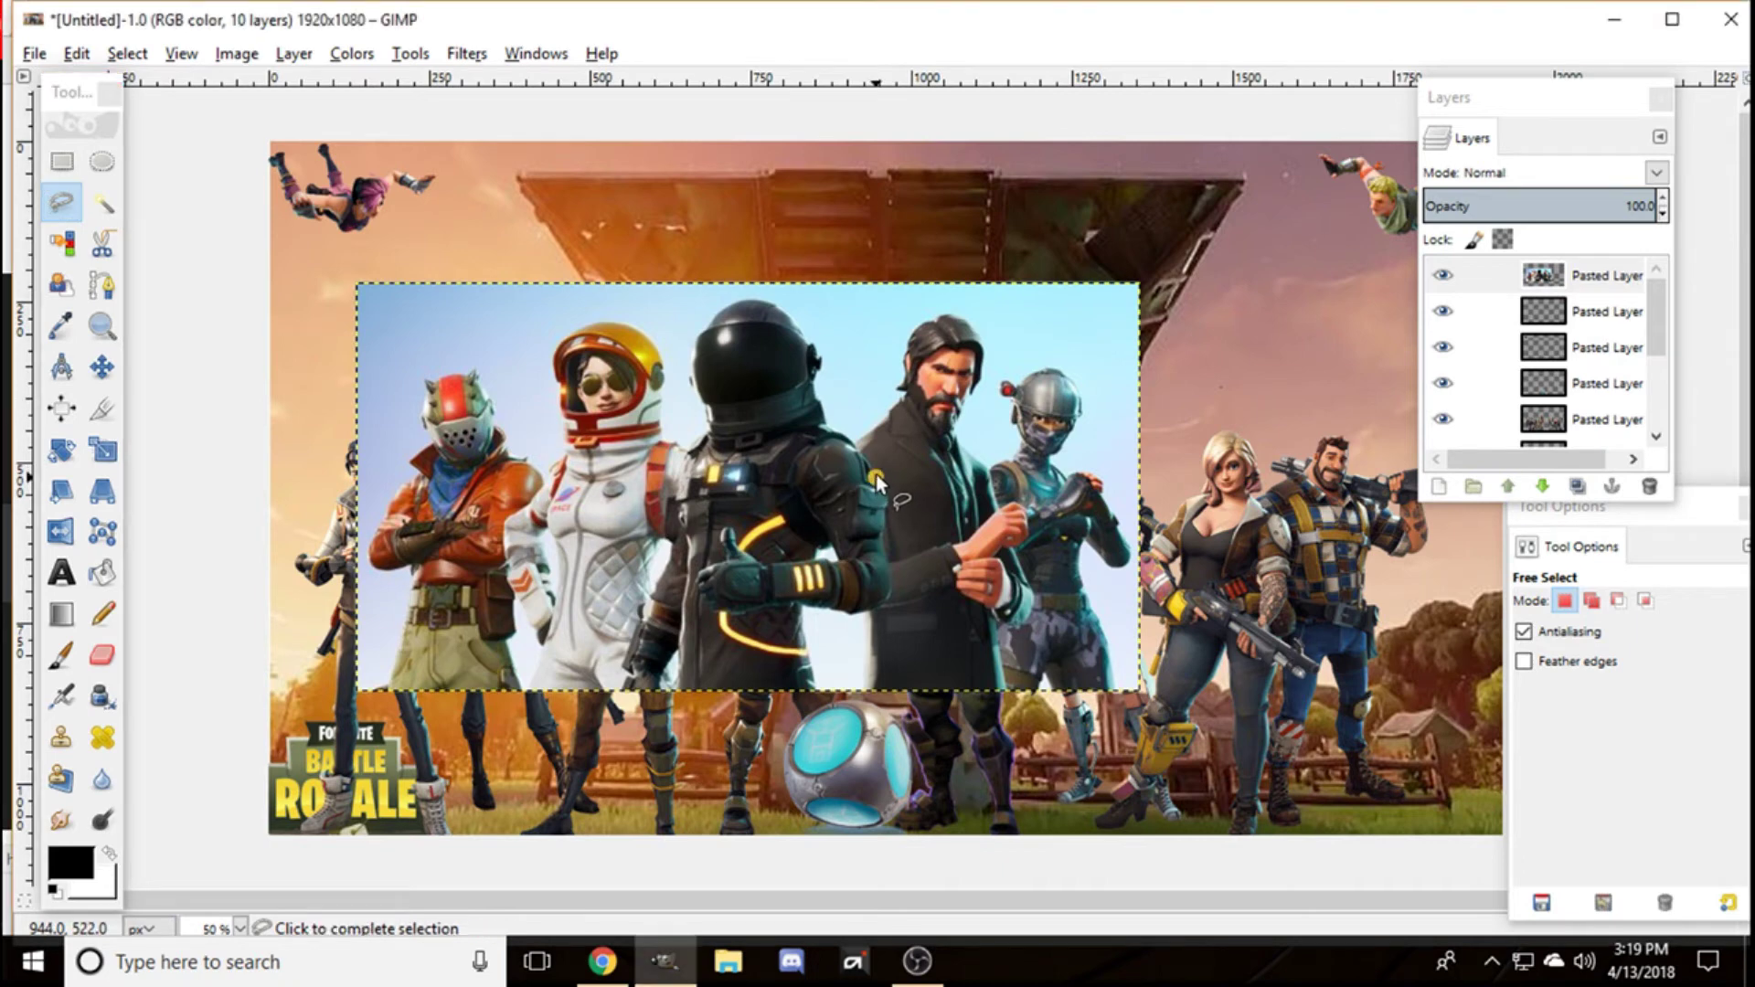
pyautogui.click(856, 444)
pyautogui.click(844, 430)
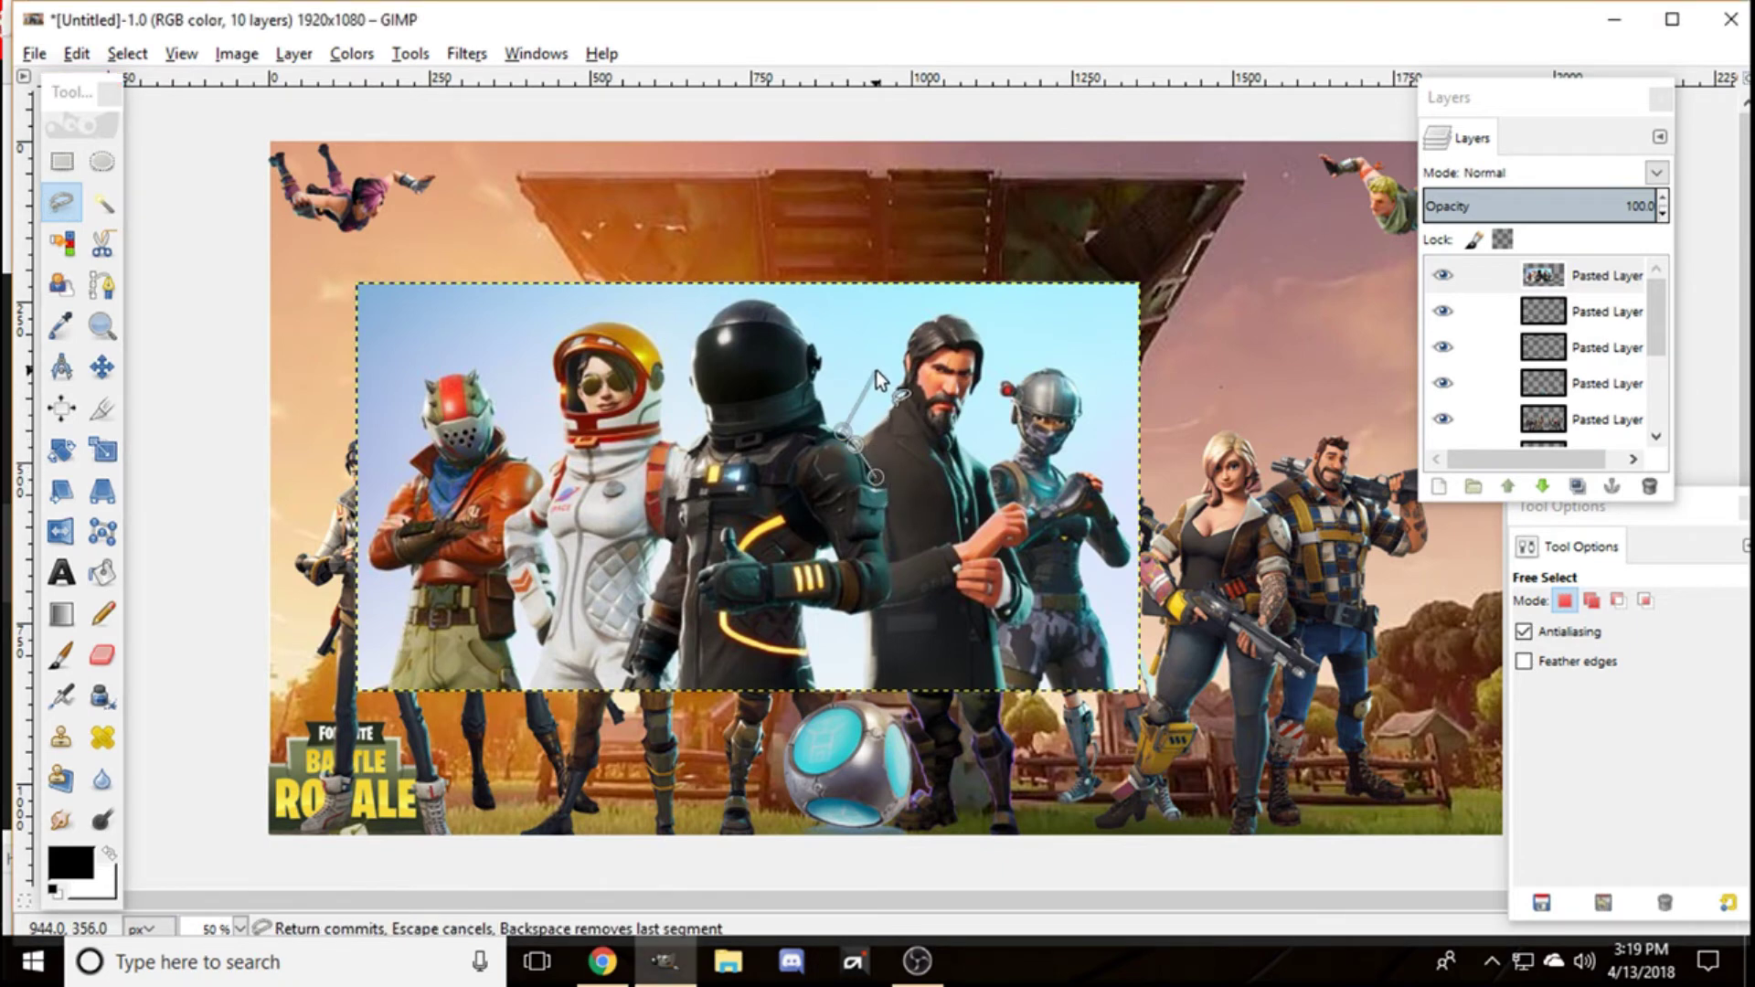
pyautogui.click(992, 378)
pyautogui.click(984, 428)
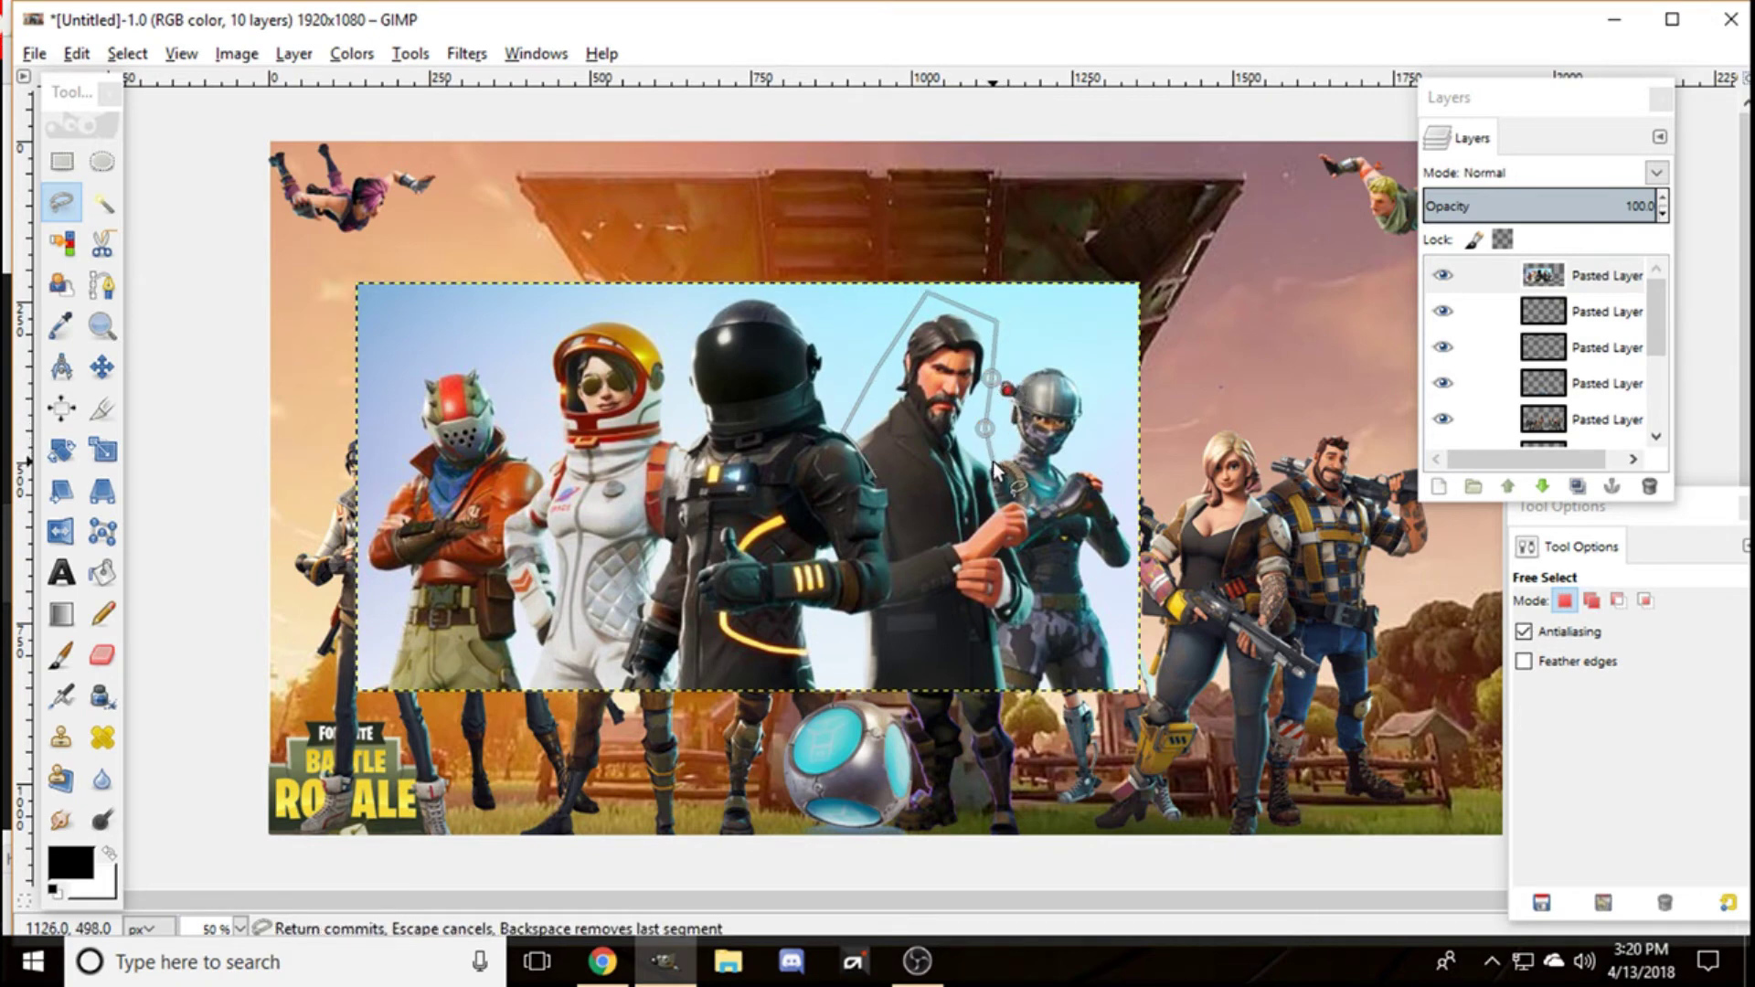
pyautogui.click(1039, 501)
pyautogui.click(1031, 557)
pyautogui.click(1052, 607)
pyautogui.click(1022, 640)
pyautogui.click(1013, 706)
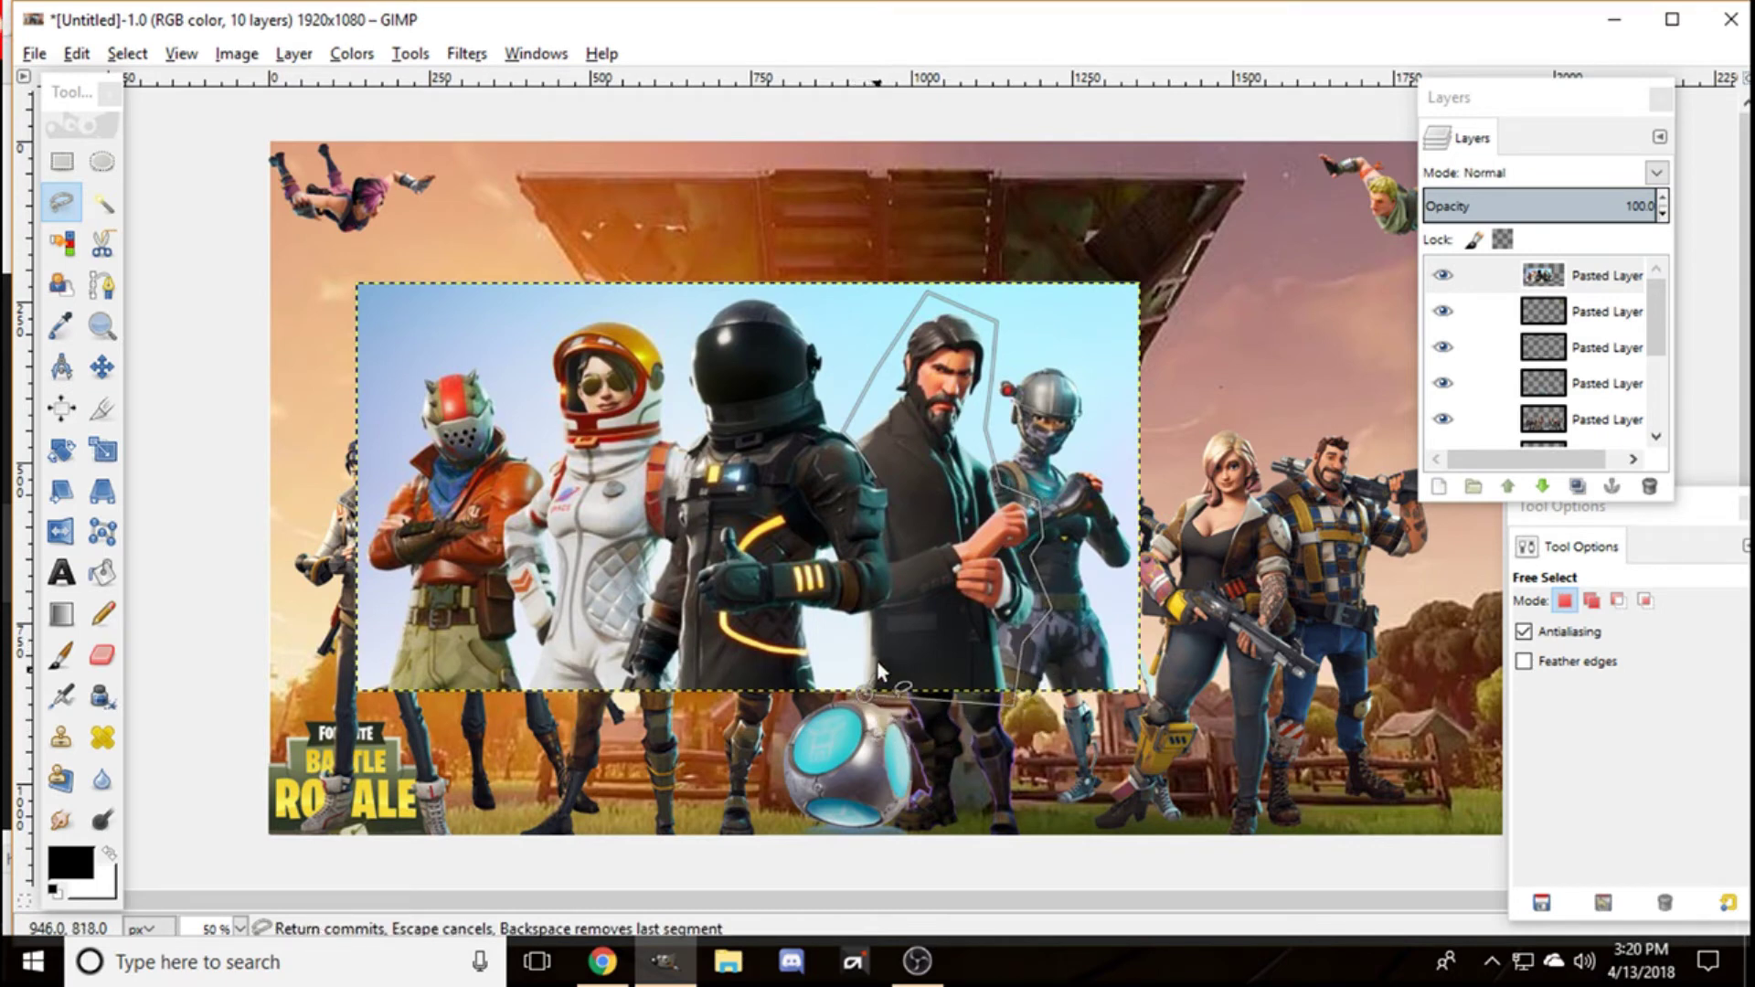
pyautogui.click(870, 611)
pyautogui.click(891, 601)
pyautogui.click(892, 571)
pyautogui.click(887, 541)
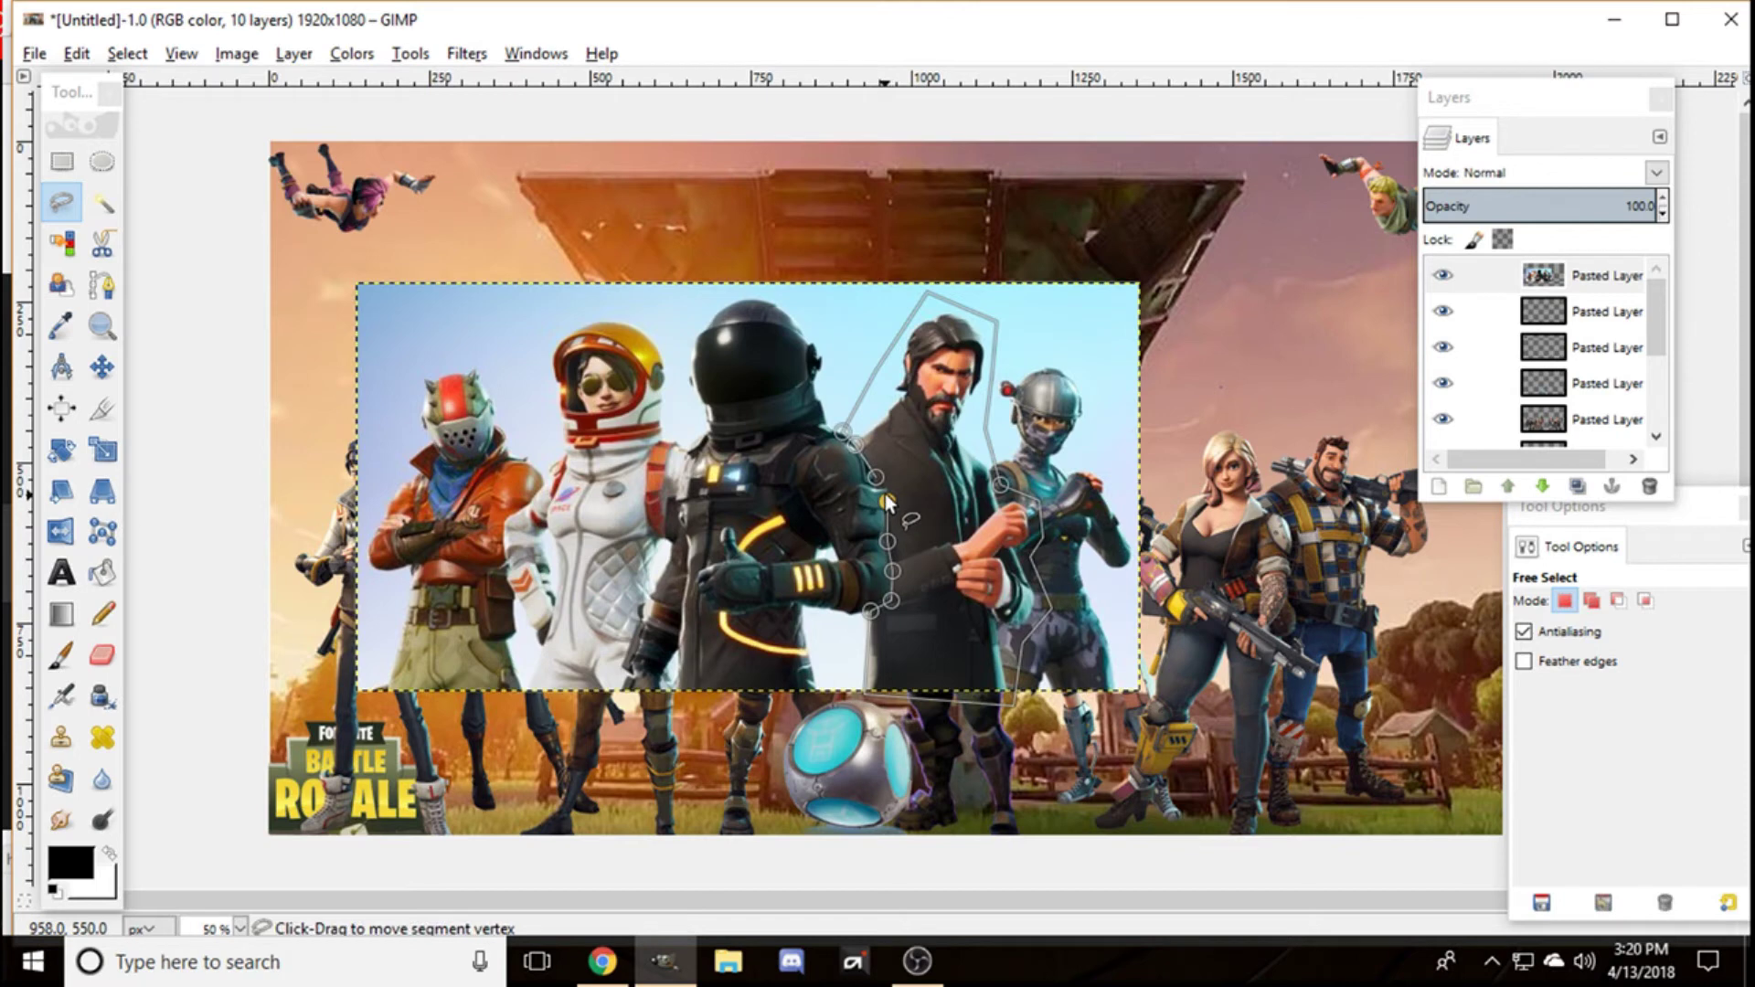
pyautogui.click(879, 482)
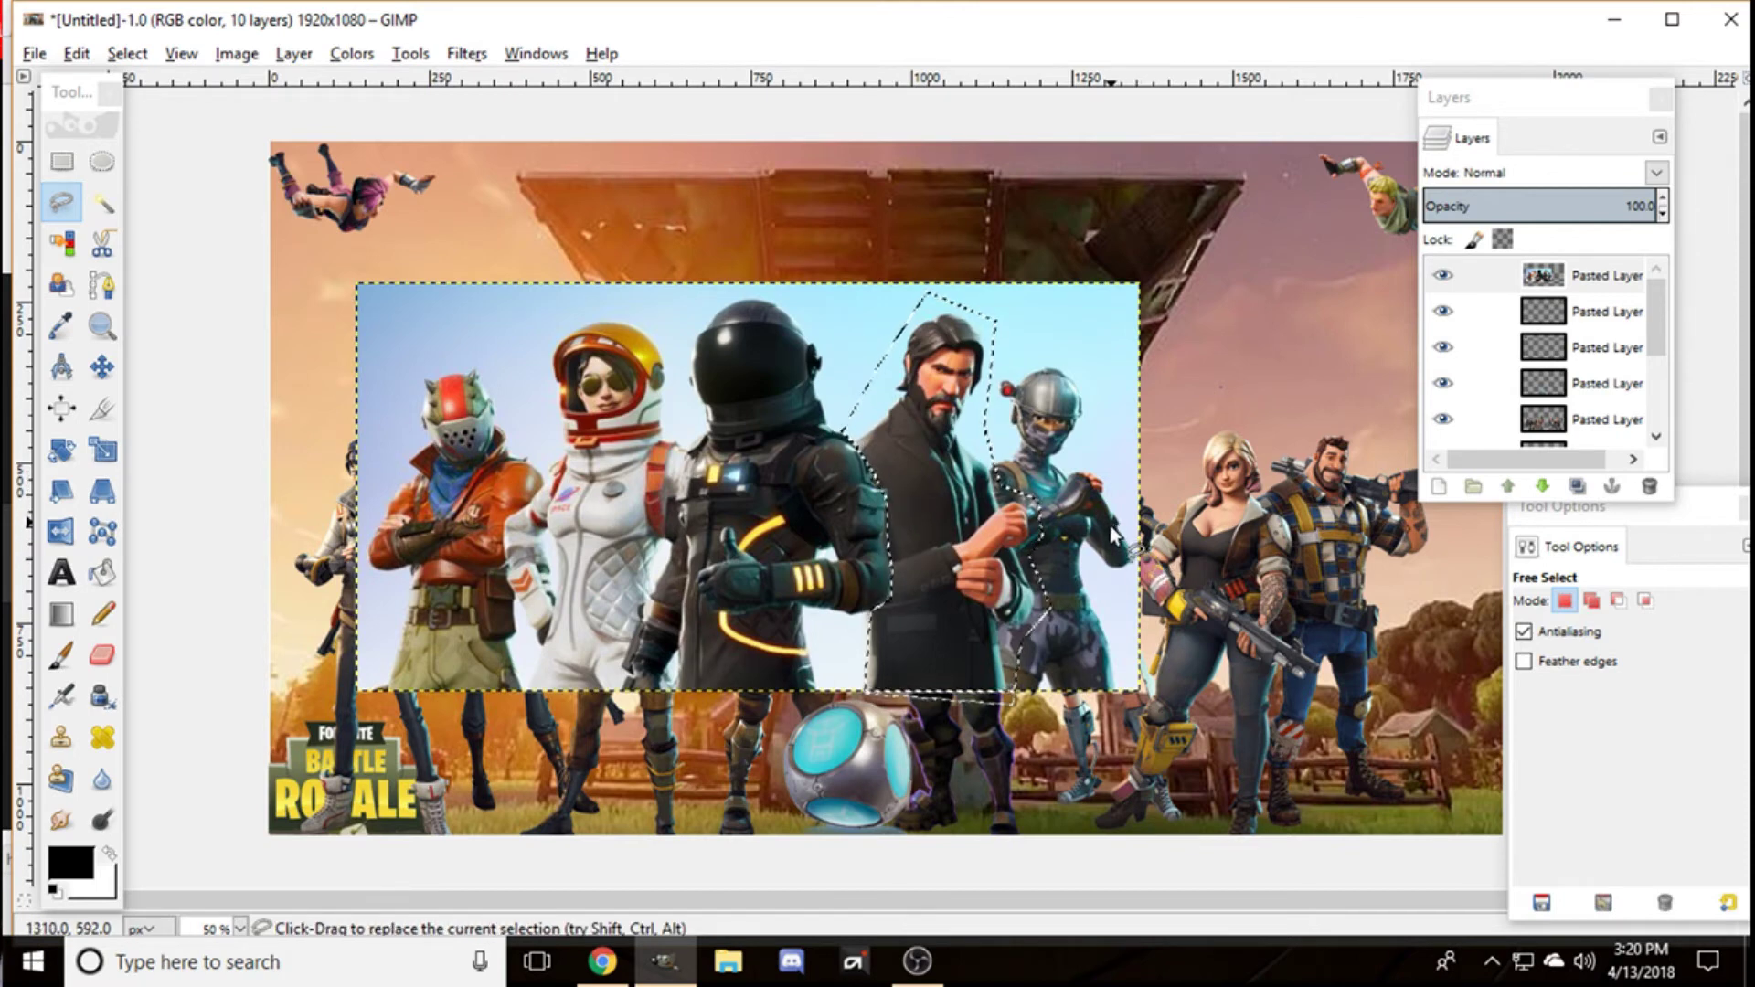
# Step: Copy the selected John Wick into a new layer of his own and delete the five-character layer
pyautogui.hotkey('ctrl', 'c')
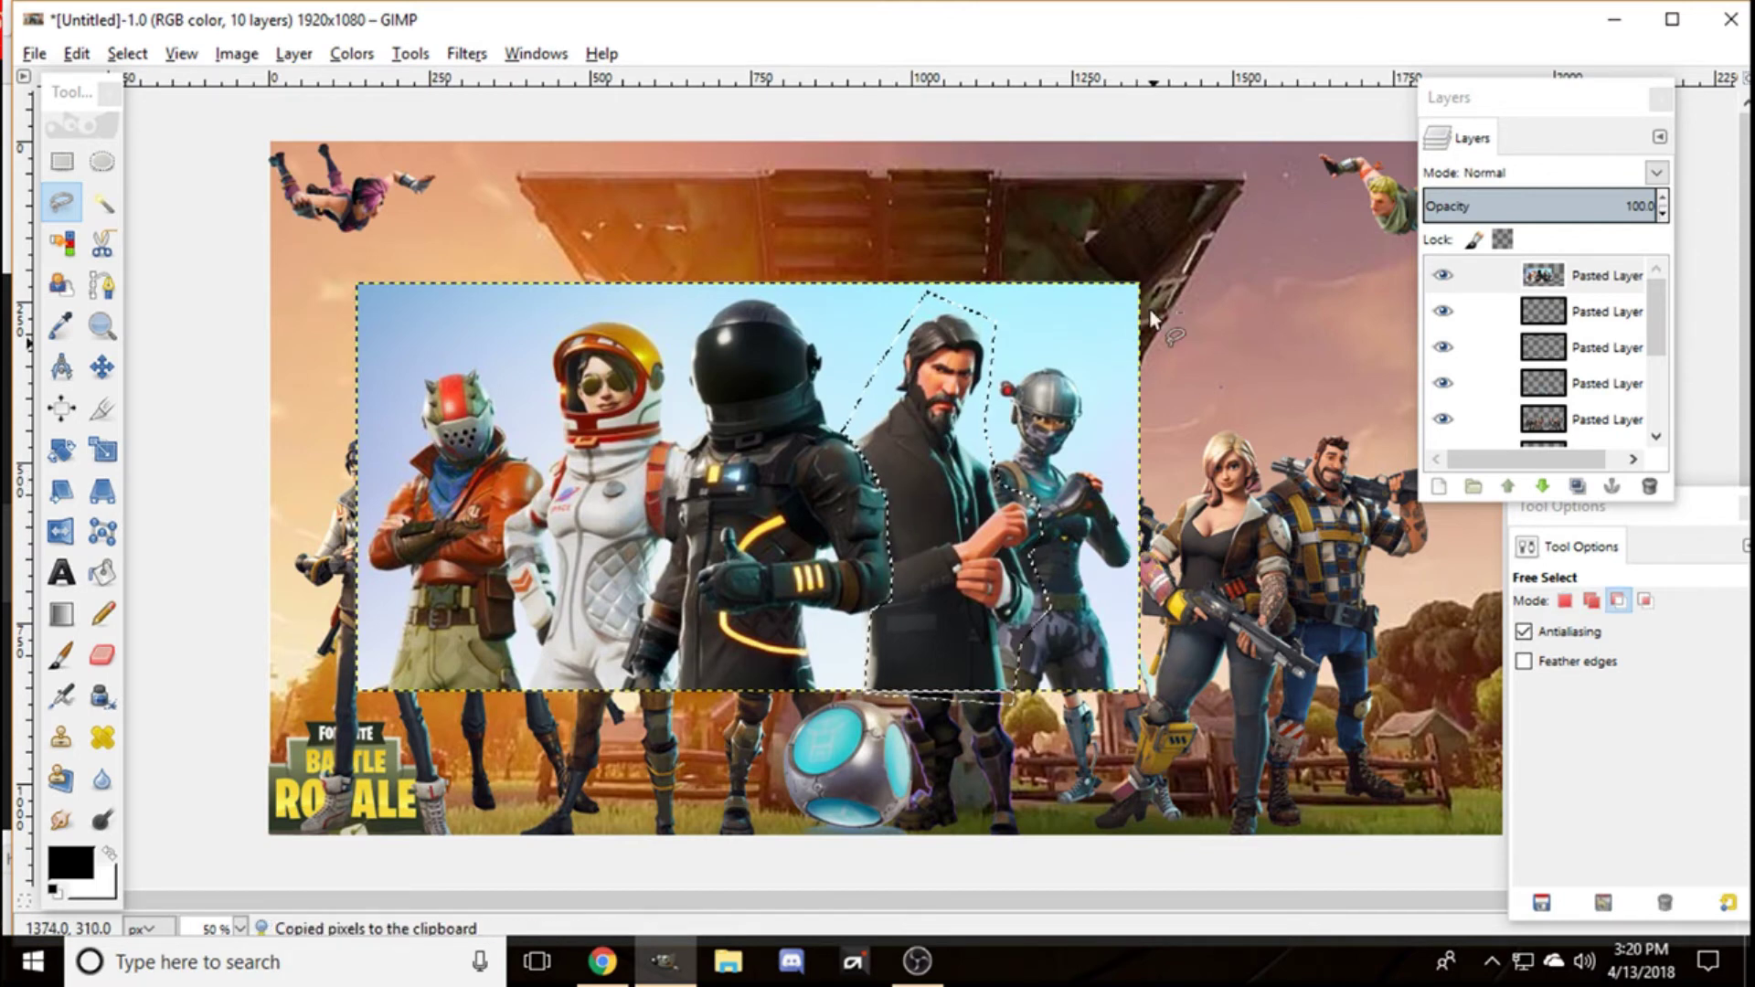
pyautogui.hotkey('ctrl', 'v')
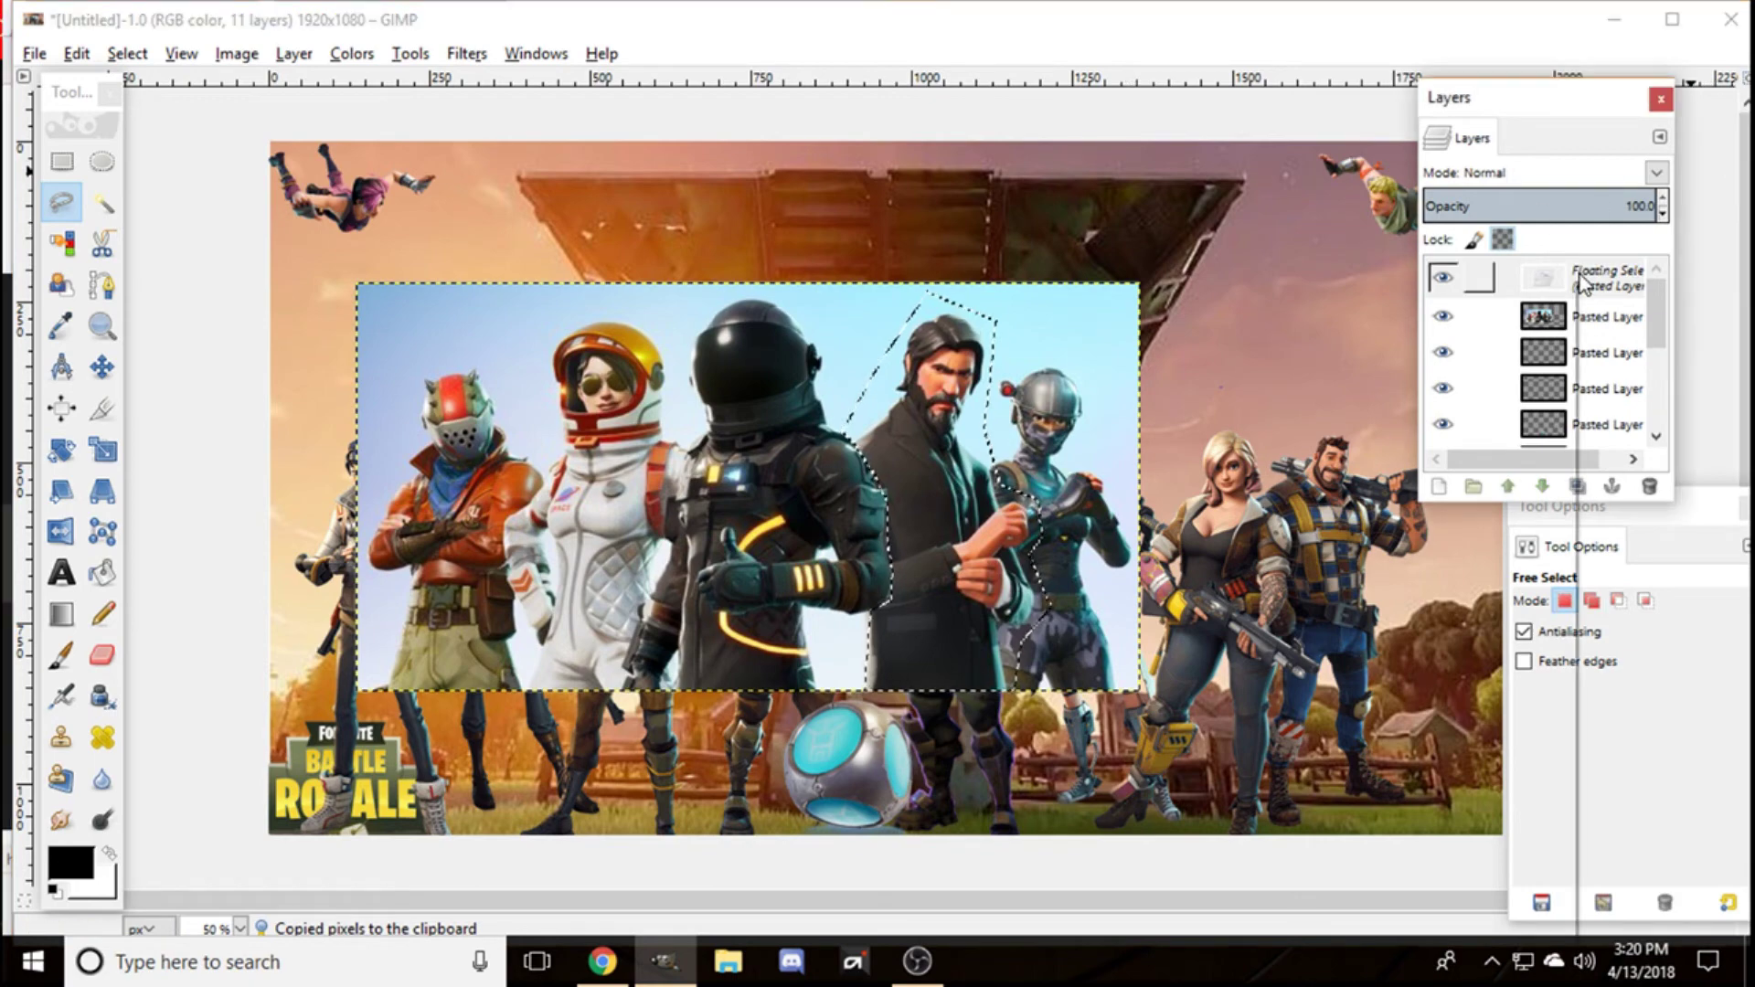
pyautogui.rightClick(1573, 277)
pyautogui.click(1499, 334)
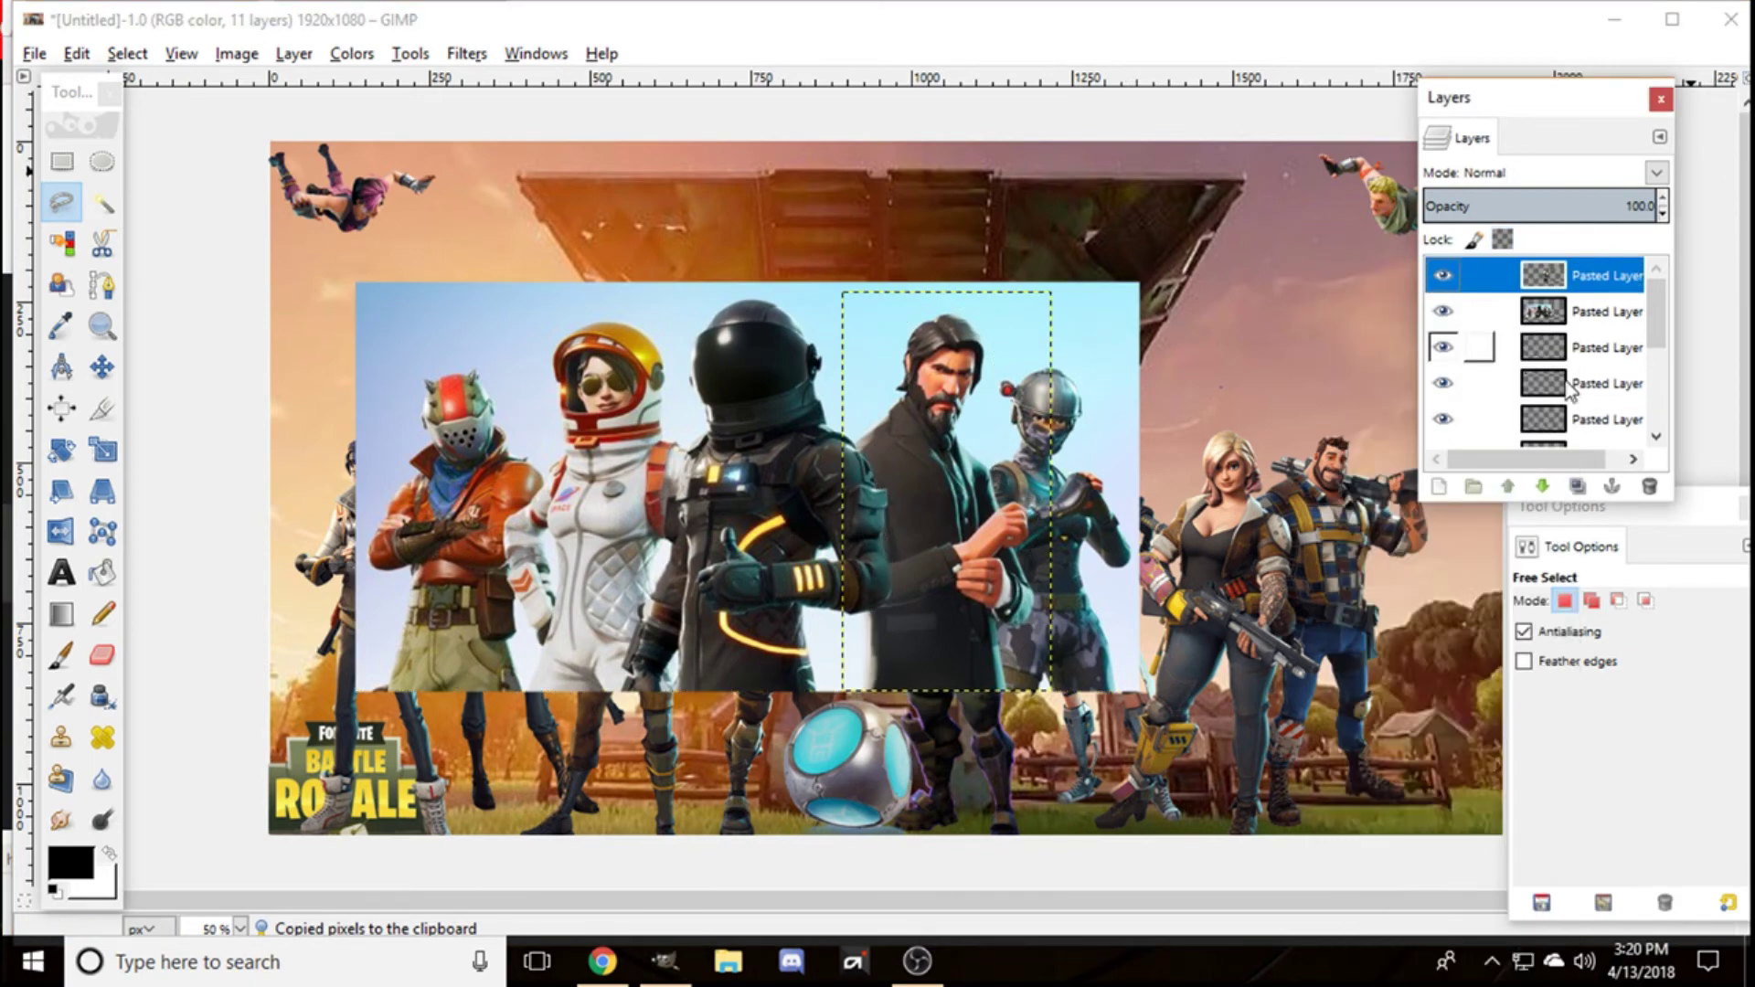
pyautogui.rightClick(1561, 318)
pyautogui.click(1481, 219)
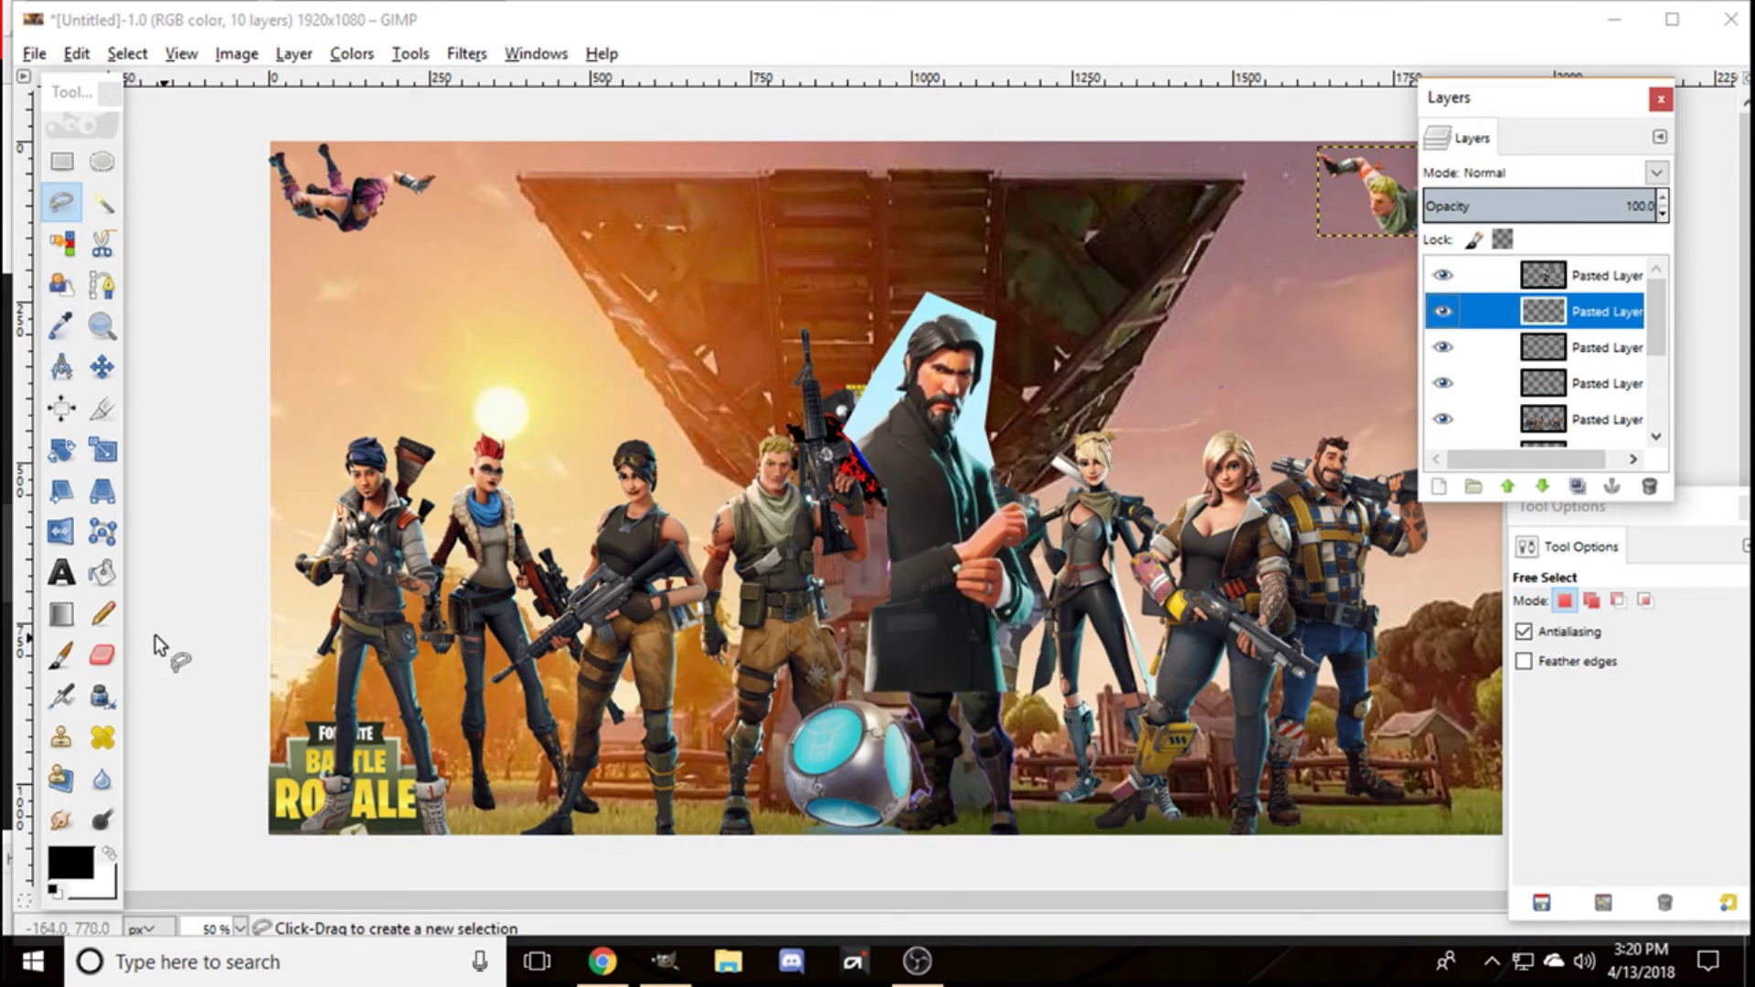
# Step: Fuzzy-select the light-blue background around John Wick's head on his layer, delete it, and clear the selection
pyautogui.click(101, 655)
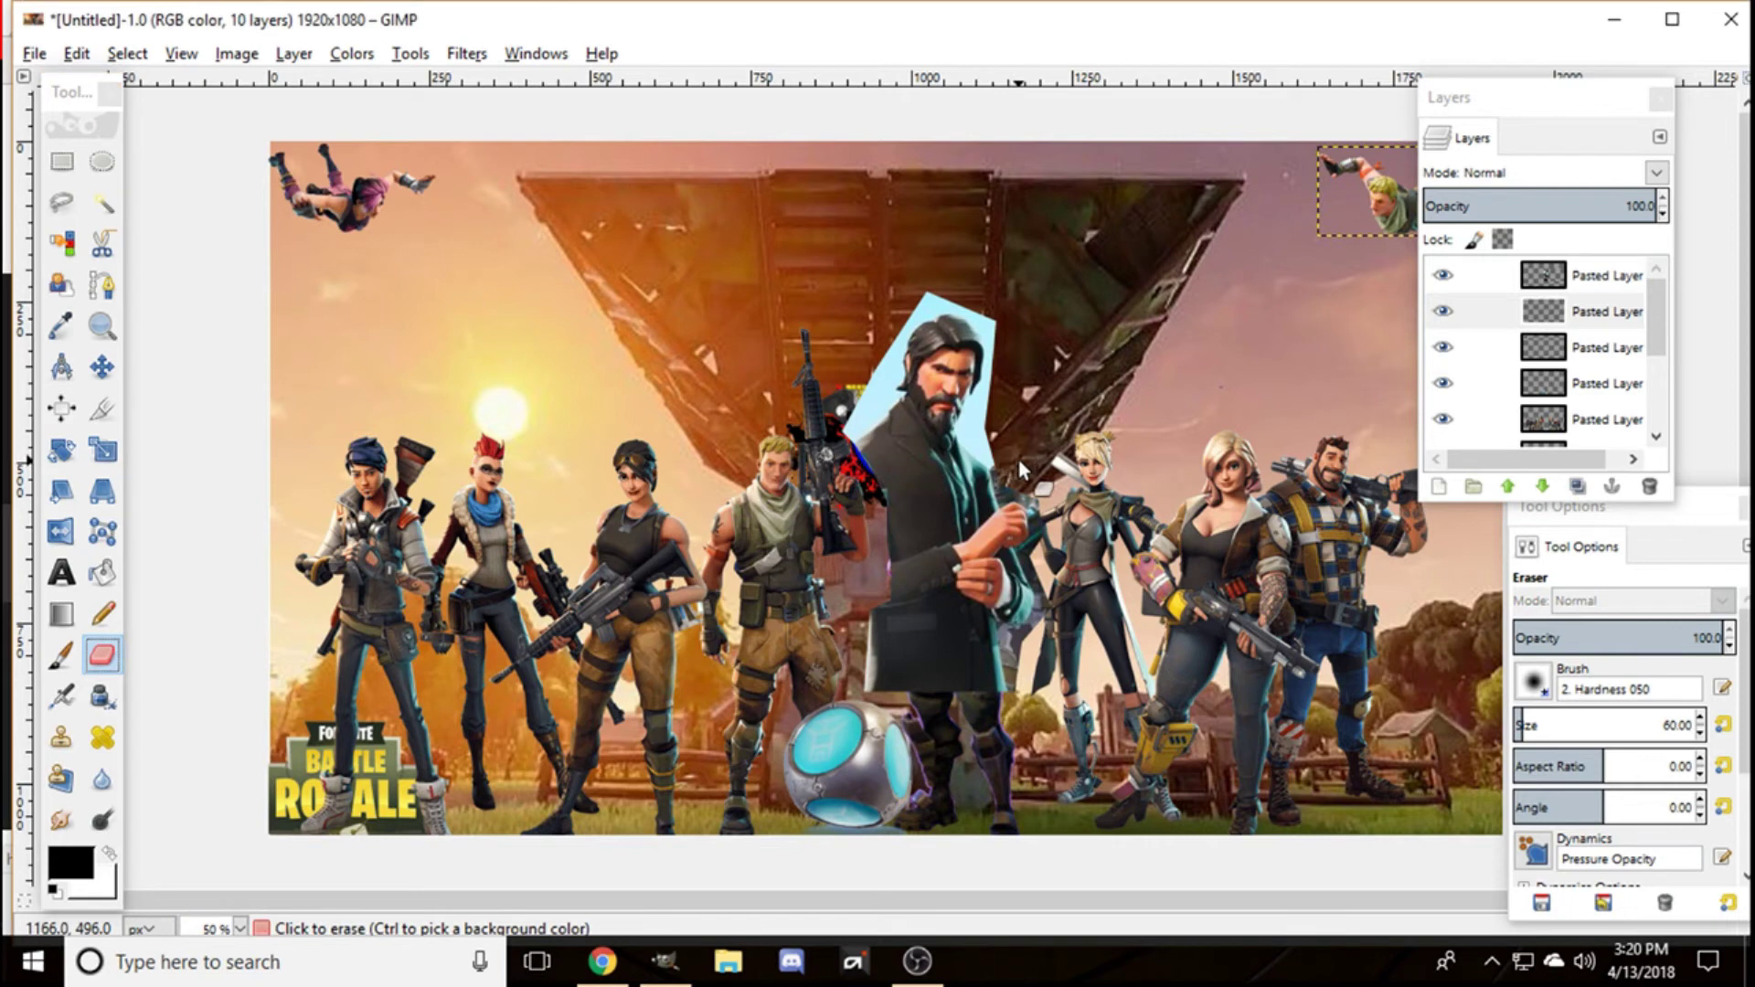
pyautogui.click(101, 202)
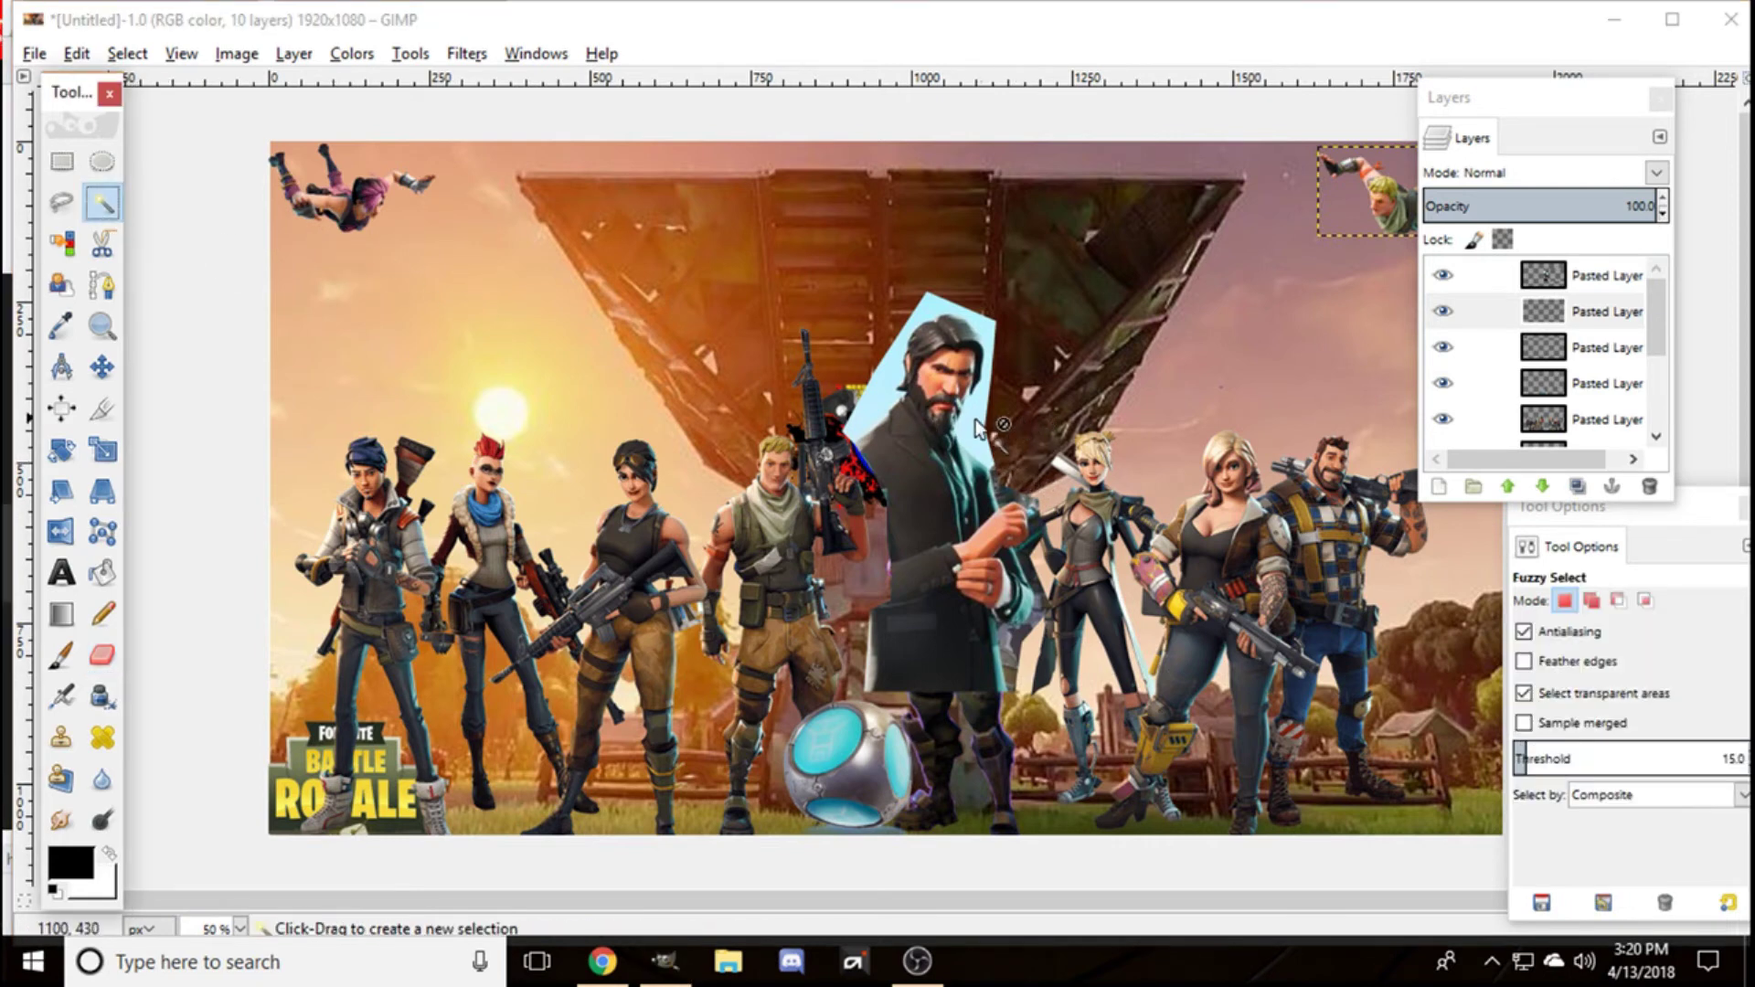
pyautogui.click(970, 423)
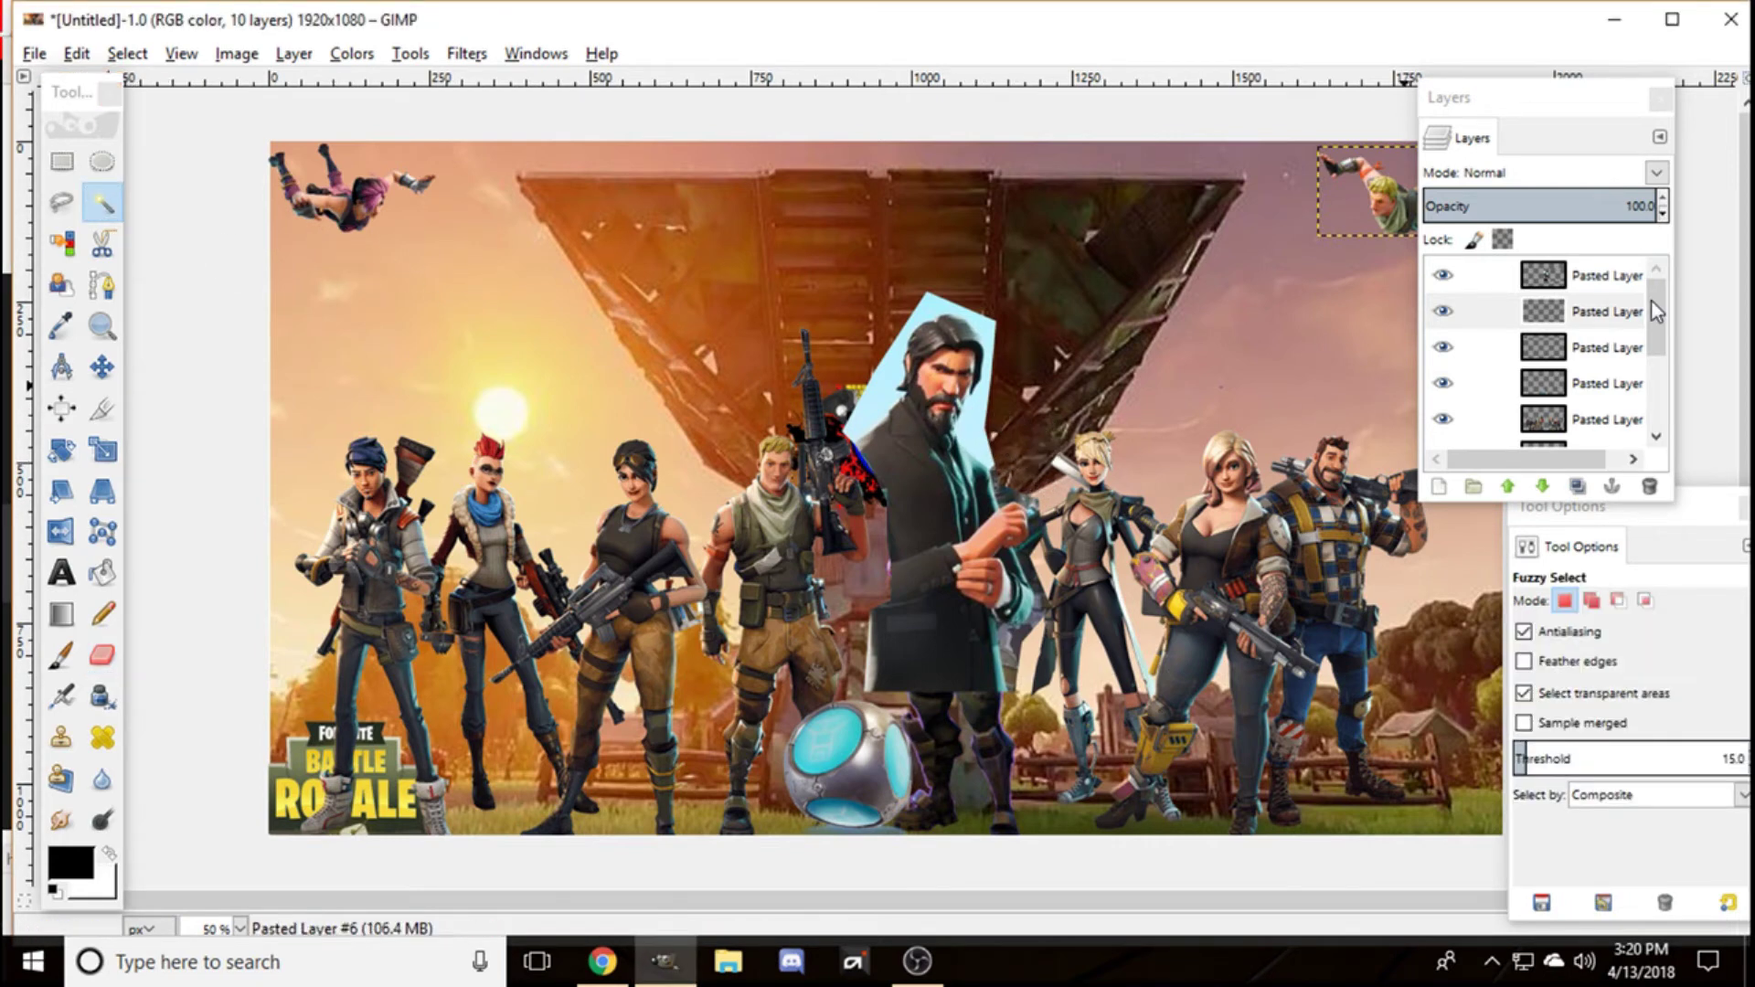
pyautogui.click(1591, 320)
pyautogui.click(1591, 277)
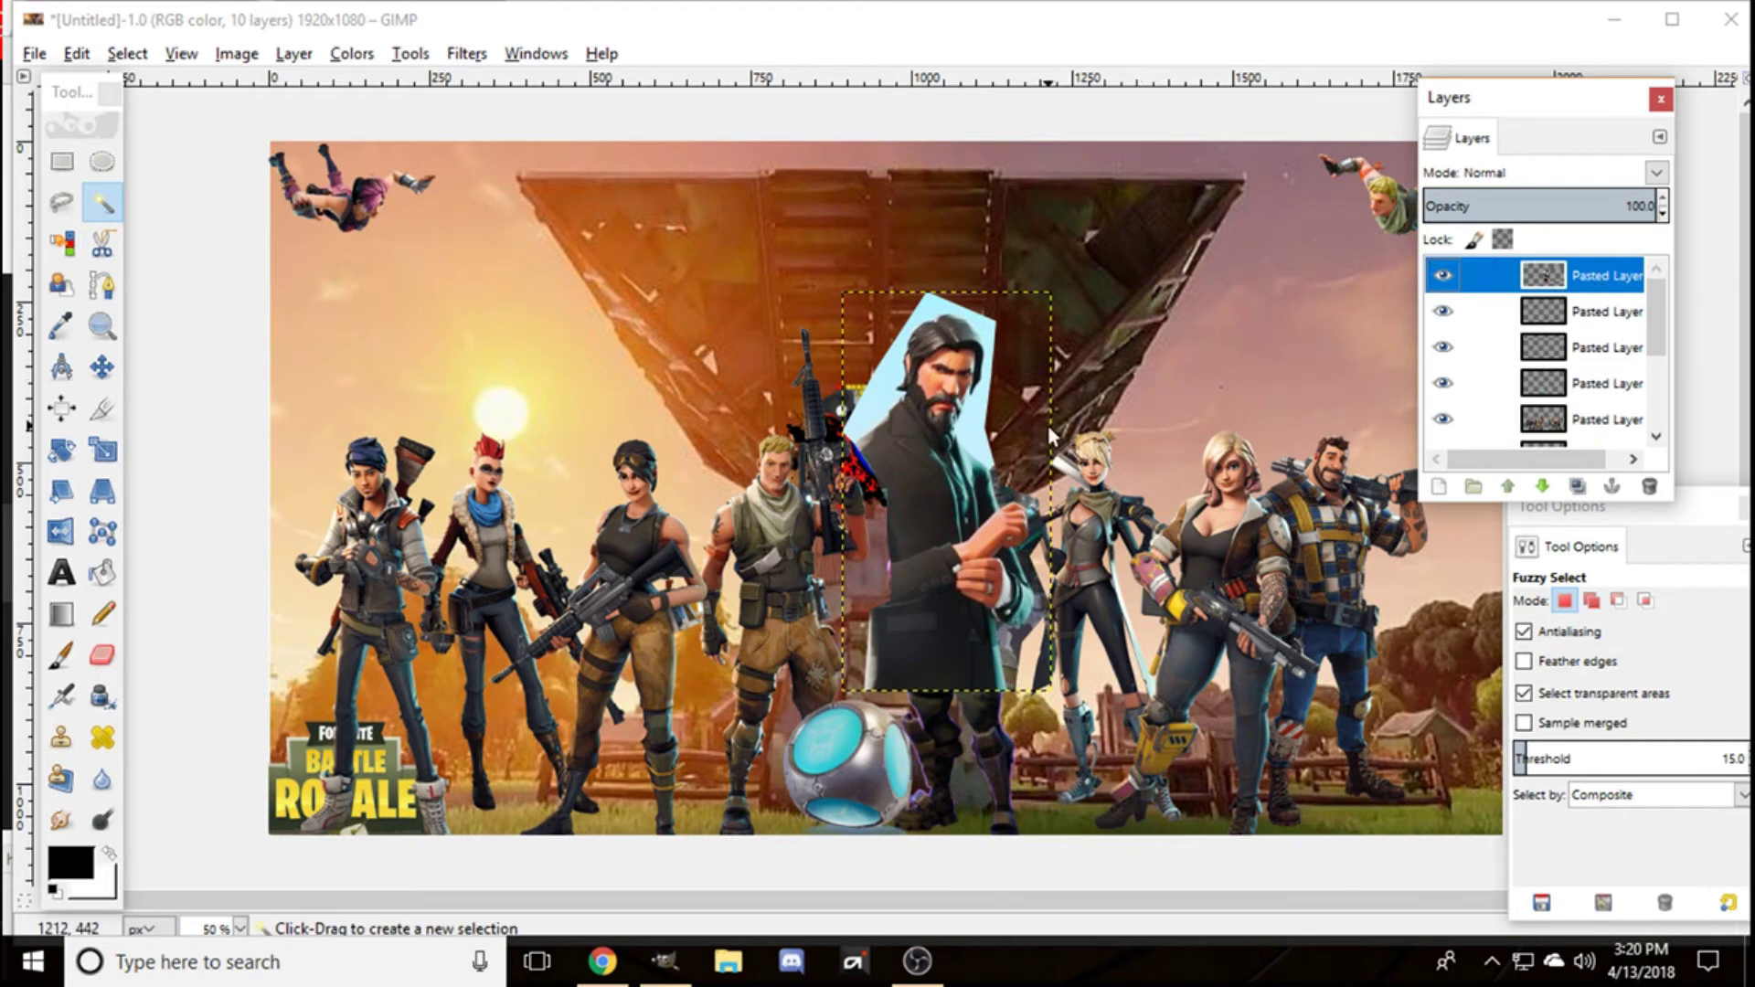
pyautogui.click(977, 442)
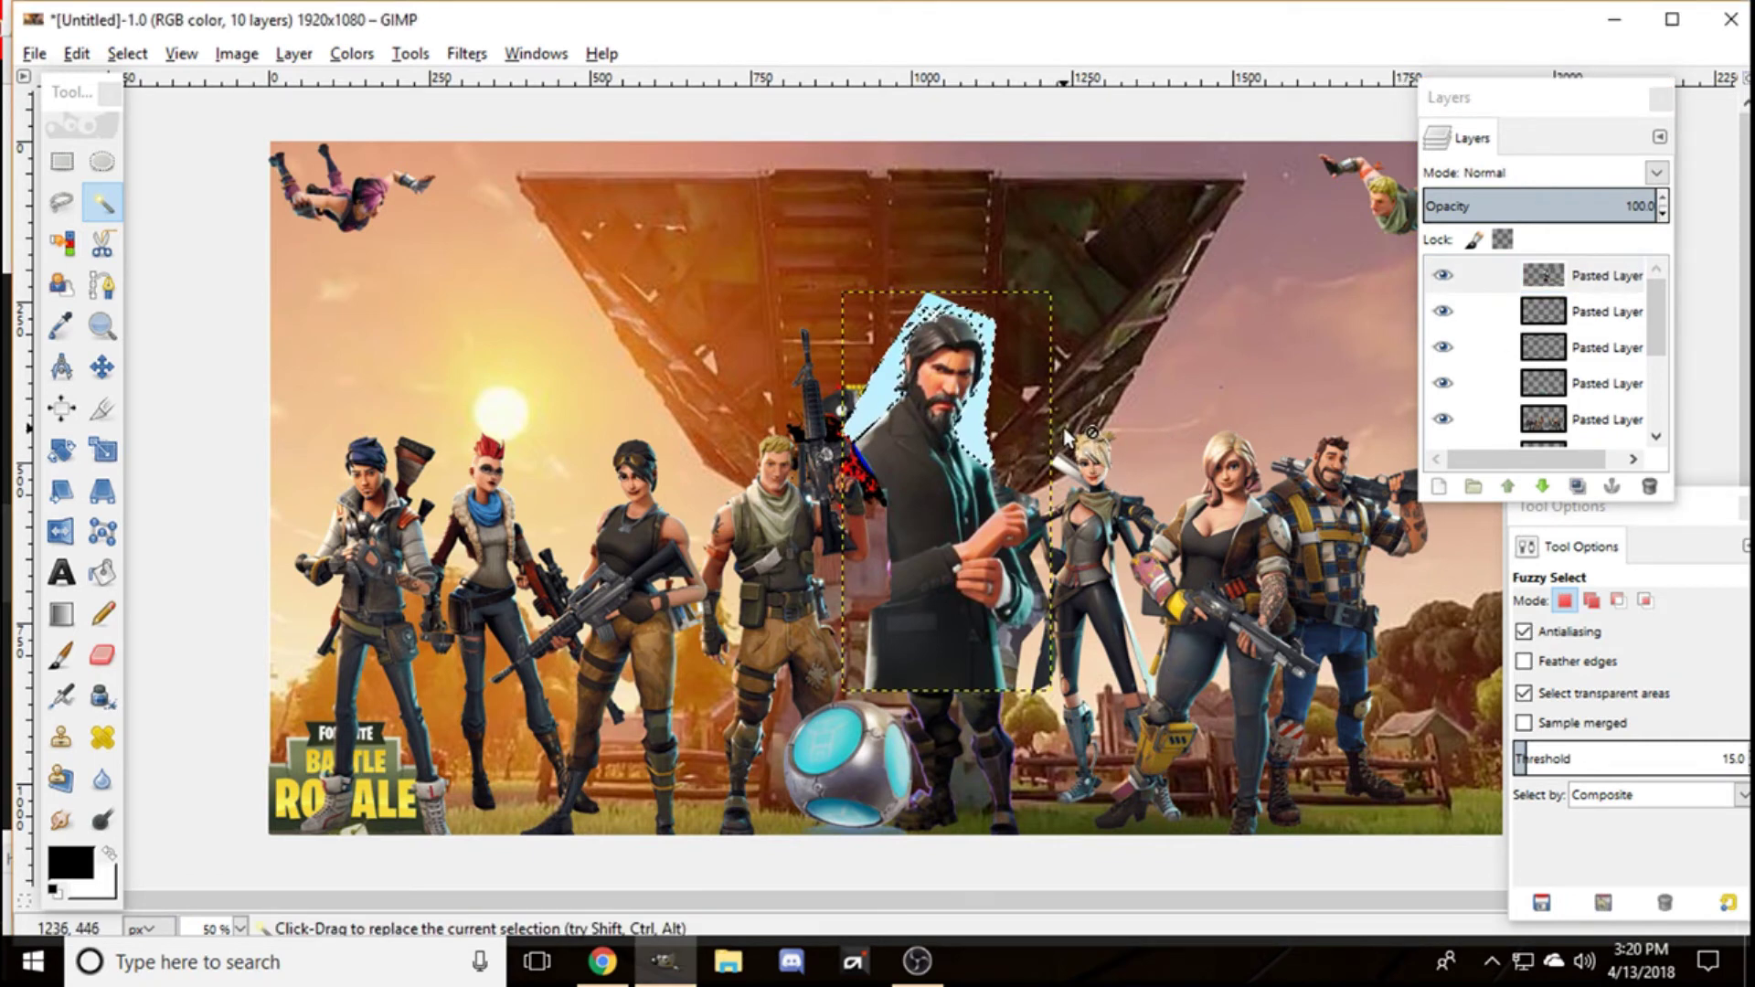
pyautogui.press('Delete')
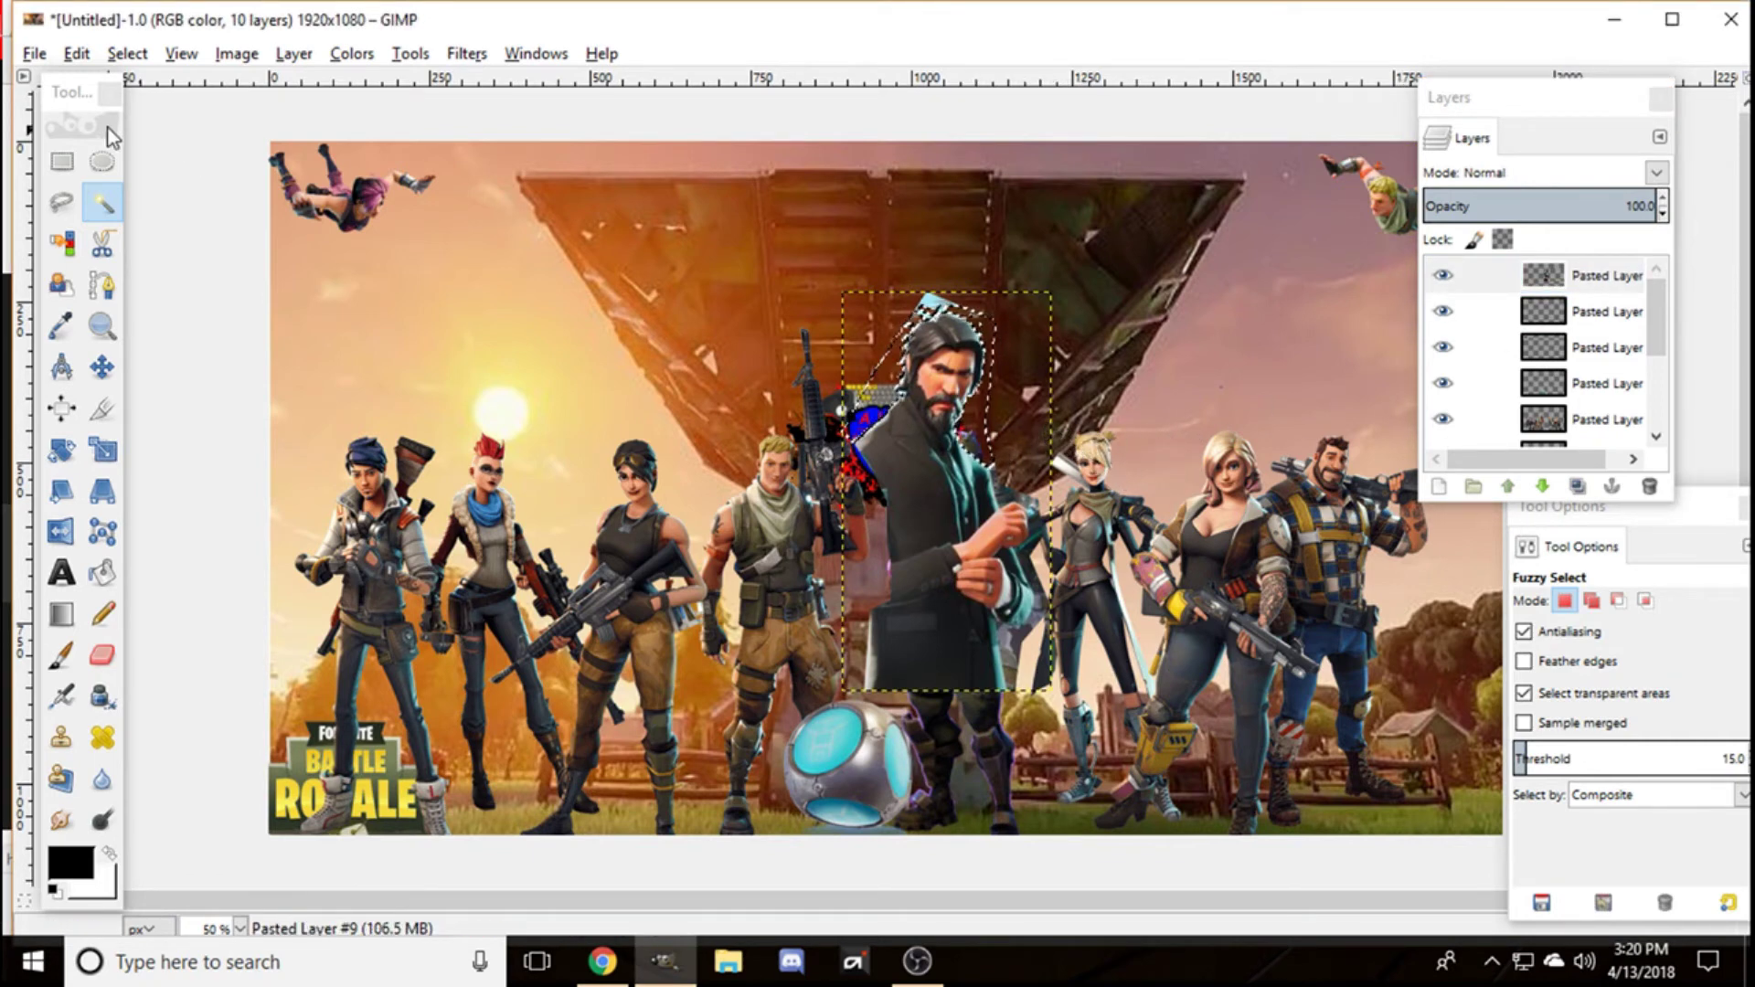
pyautogui.click(127, 53)
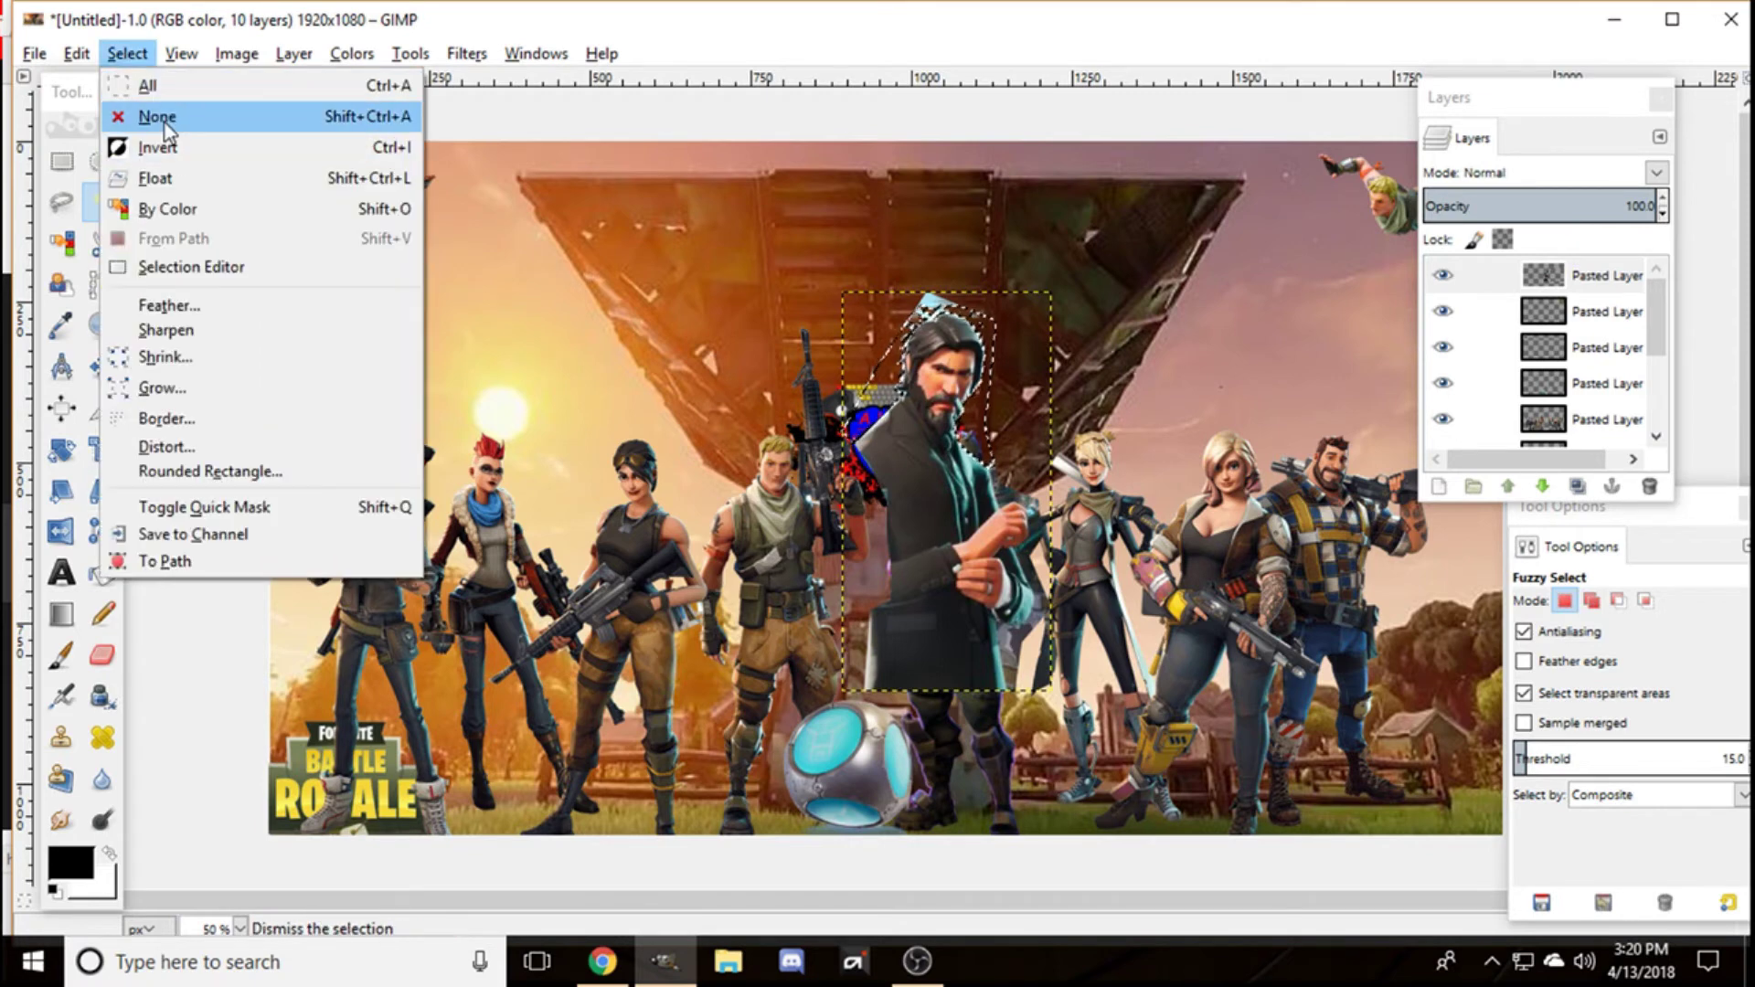
pyautogui.click(151, 115)
# Step: Erase the leftover light-blue remnants around John Wick's hair and arm with the Eraser at size 60
pyautogui.click(95, 491)
pyautogui.click(101, 655)
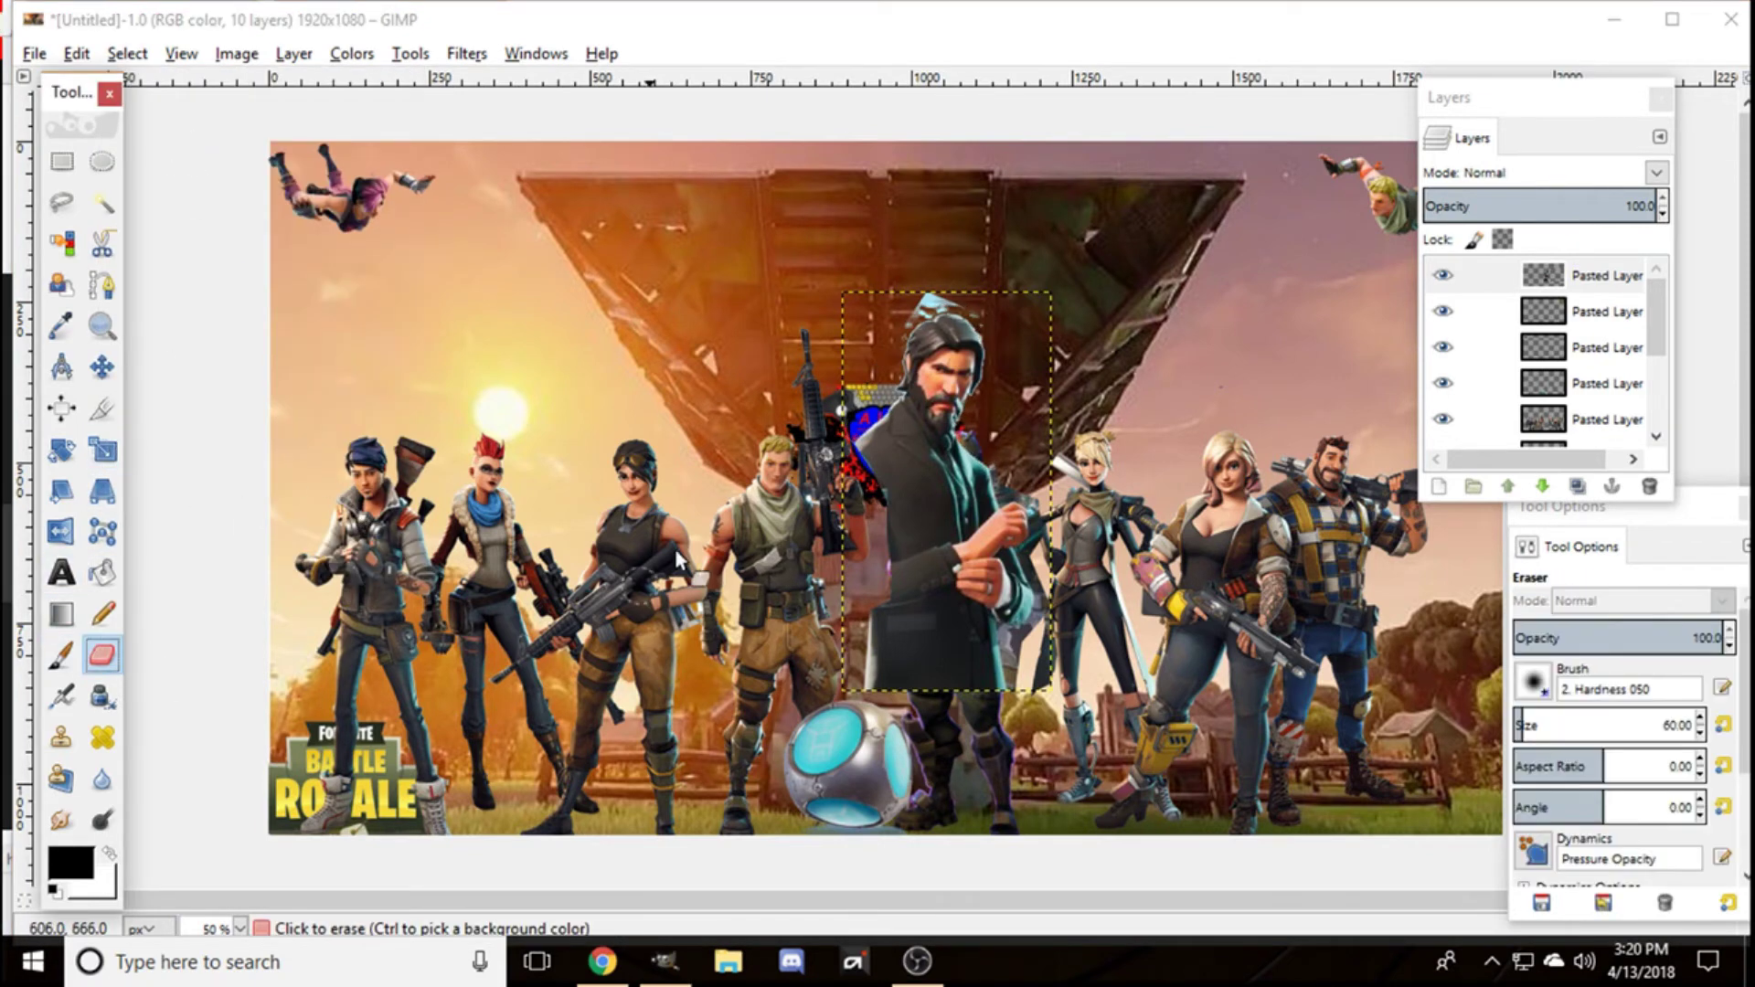
pyautogui.moveTo(960, 321); pyautogui.dragTo(955, 291)
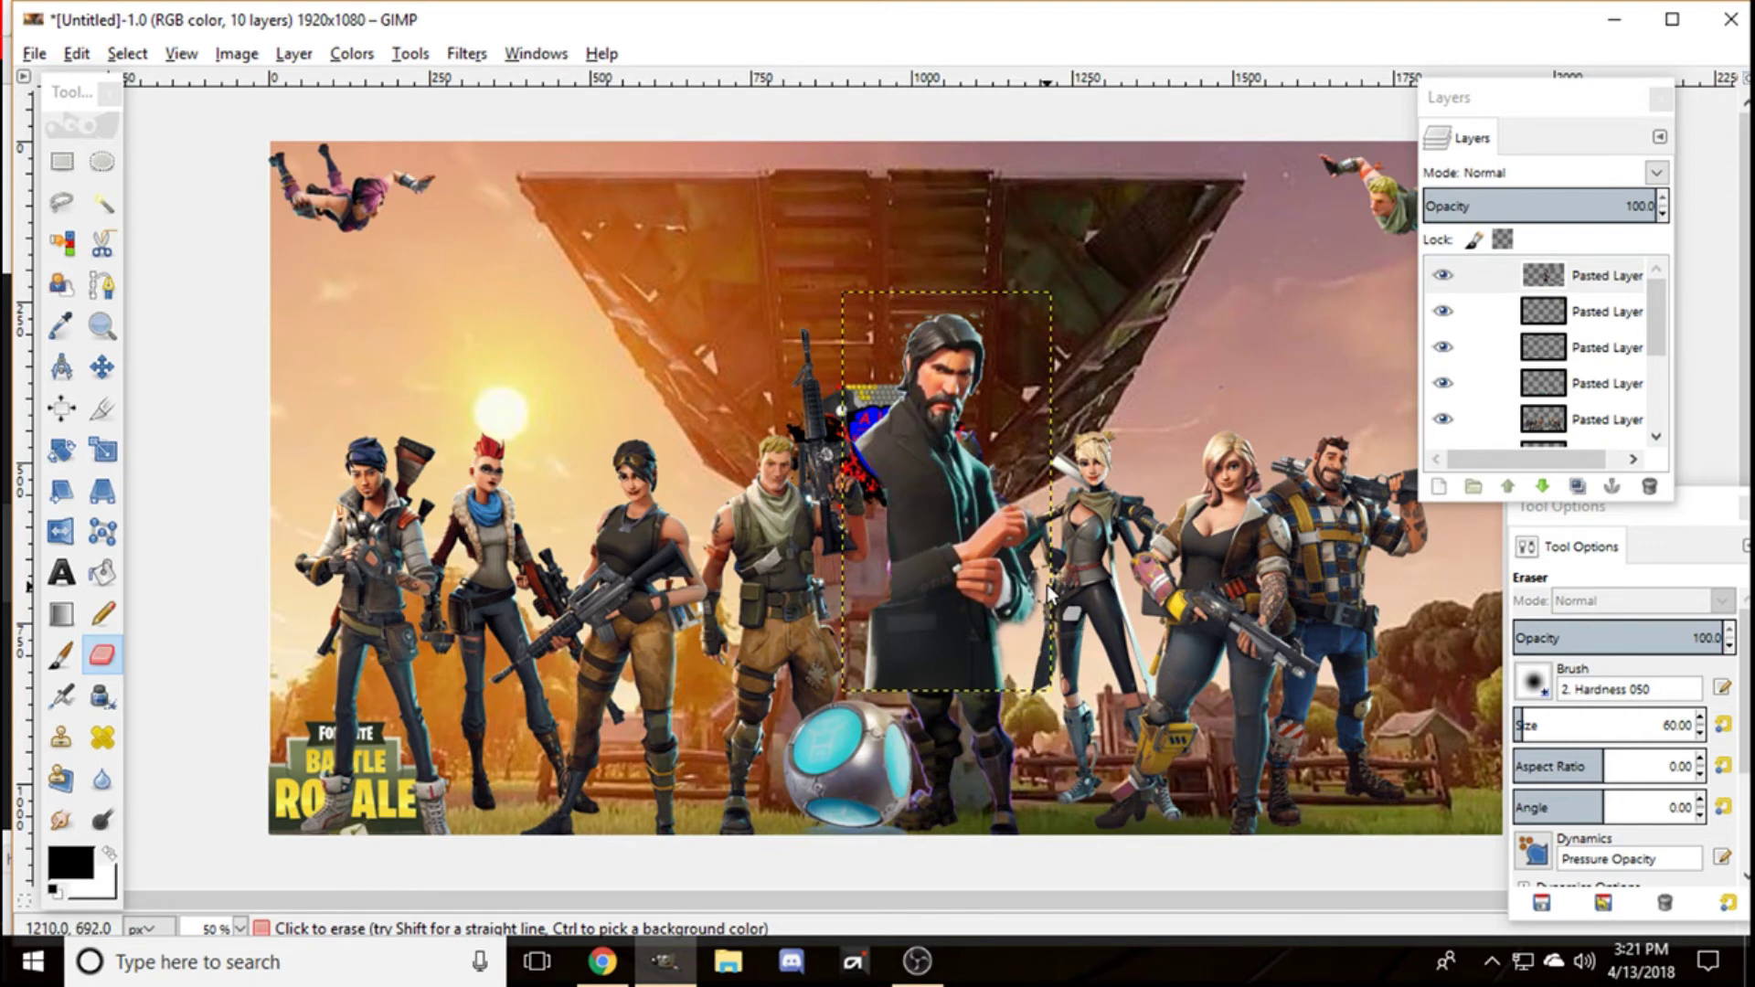
pyautogui.moveTo(1039, 569); pyautogui.dragTo(1052, 507)
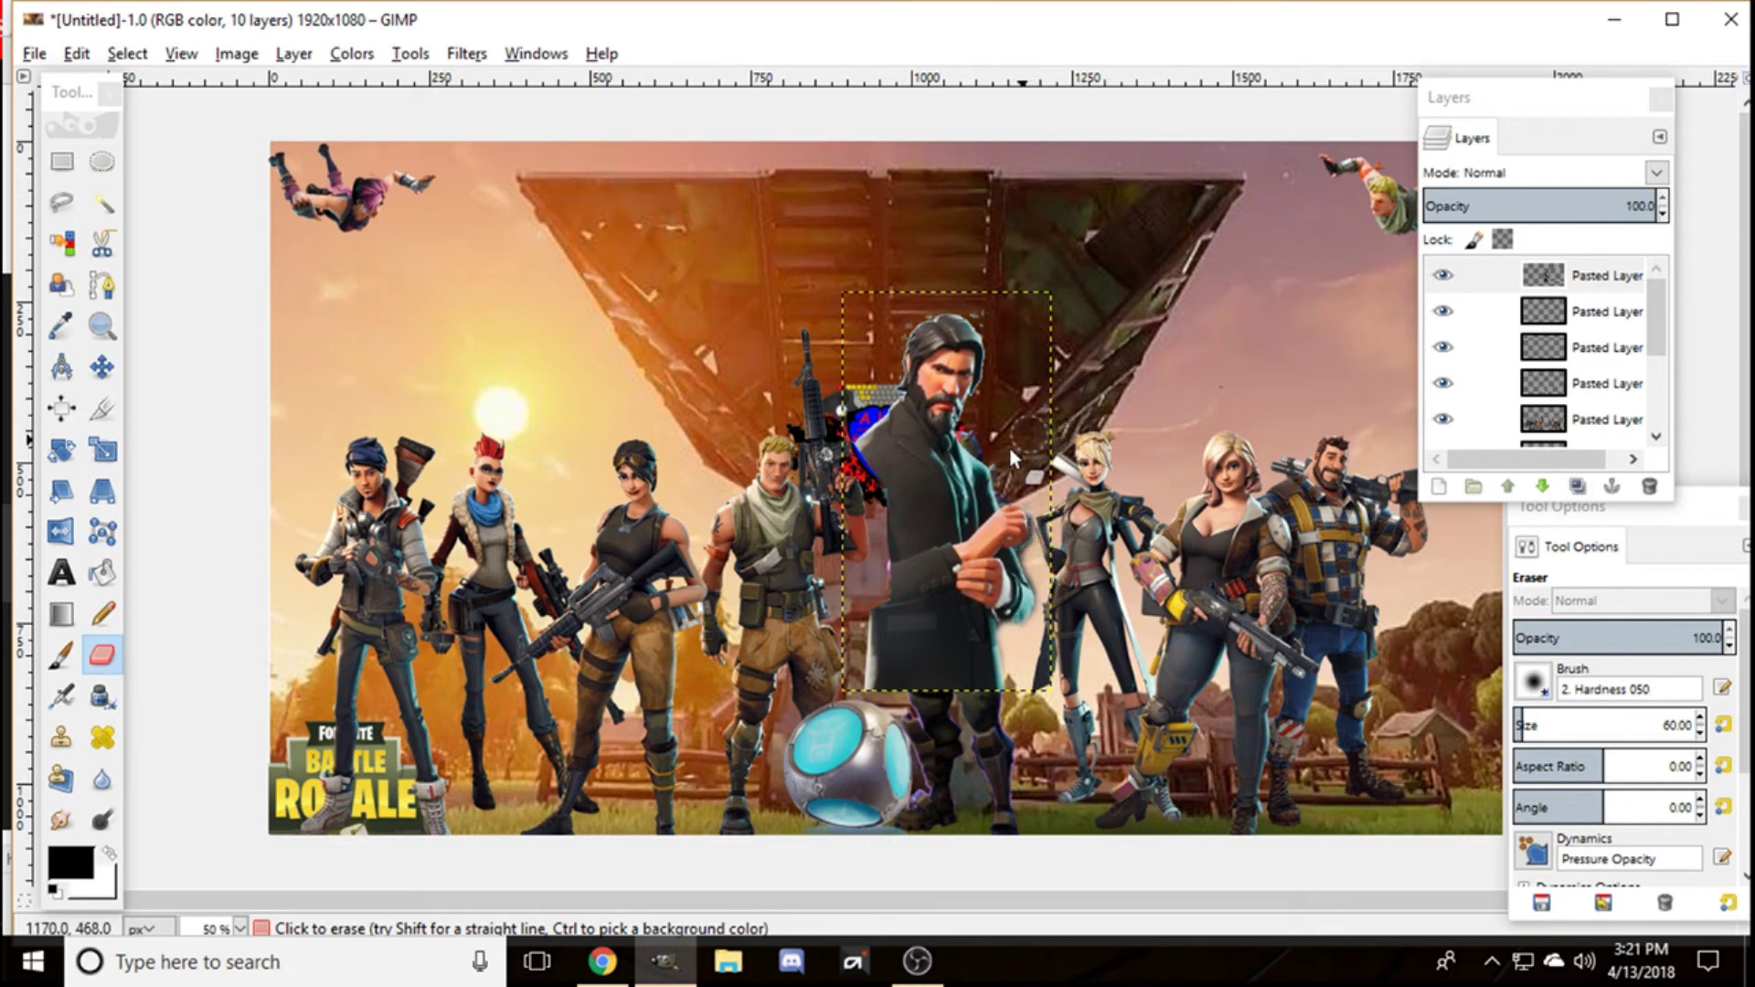
# Step: Move the cut-out John Wick lower, between the red-helmeted character and the blonde character with the sword
pyautogui.click(101, 367)
pyautogui.moveTo(933, 577); pyautogui.dragTo(1149, 652)
pyautogui.moveTo(967, 629); pyautogui.dragTo(935, 629)
pyautogui.moveTo(1116, 607); pyautogui.dragTo(981, 594)
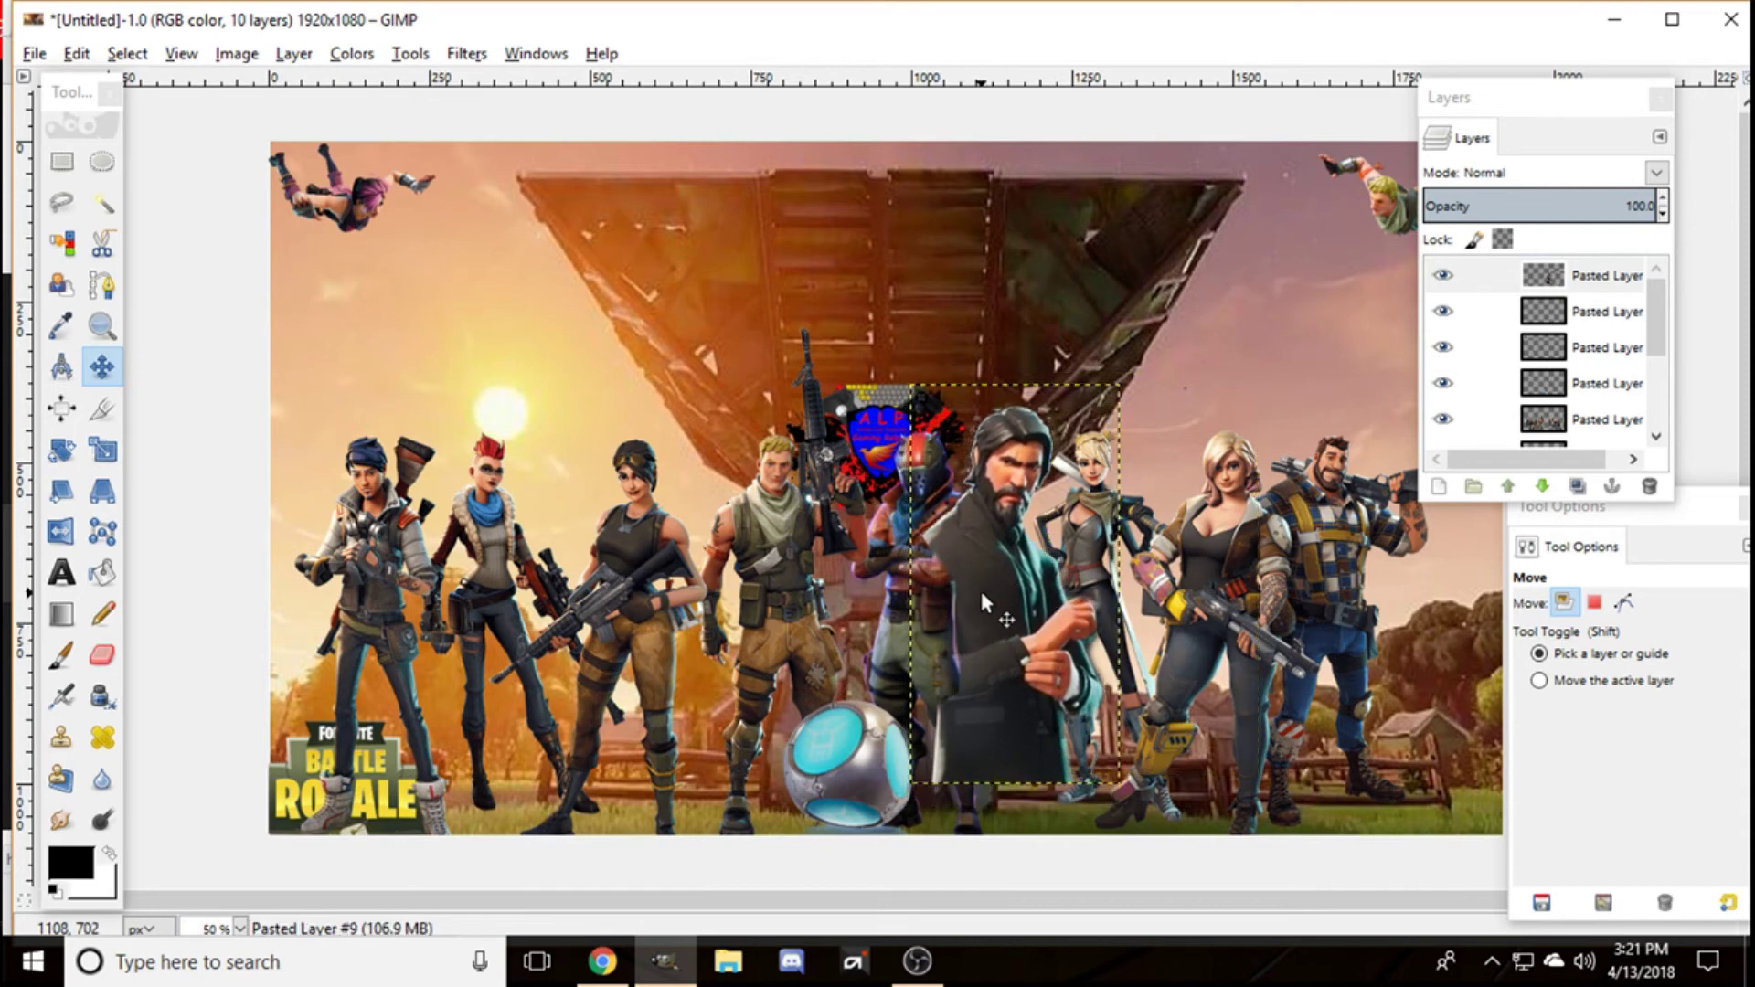
# Step: Scale the John Wick layer down very slightly
pyautogui.click(101, 449)
pyautogui.click(1010, 637)
pyautogui.click(154, 818)
pyautogui.click(309, 895)
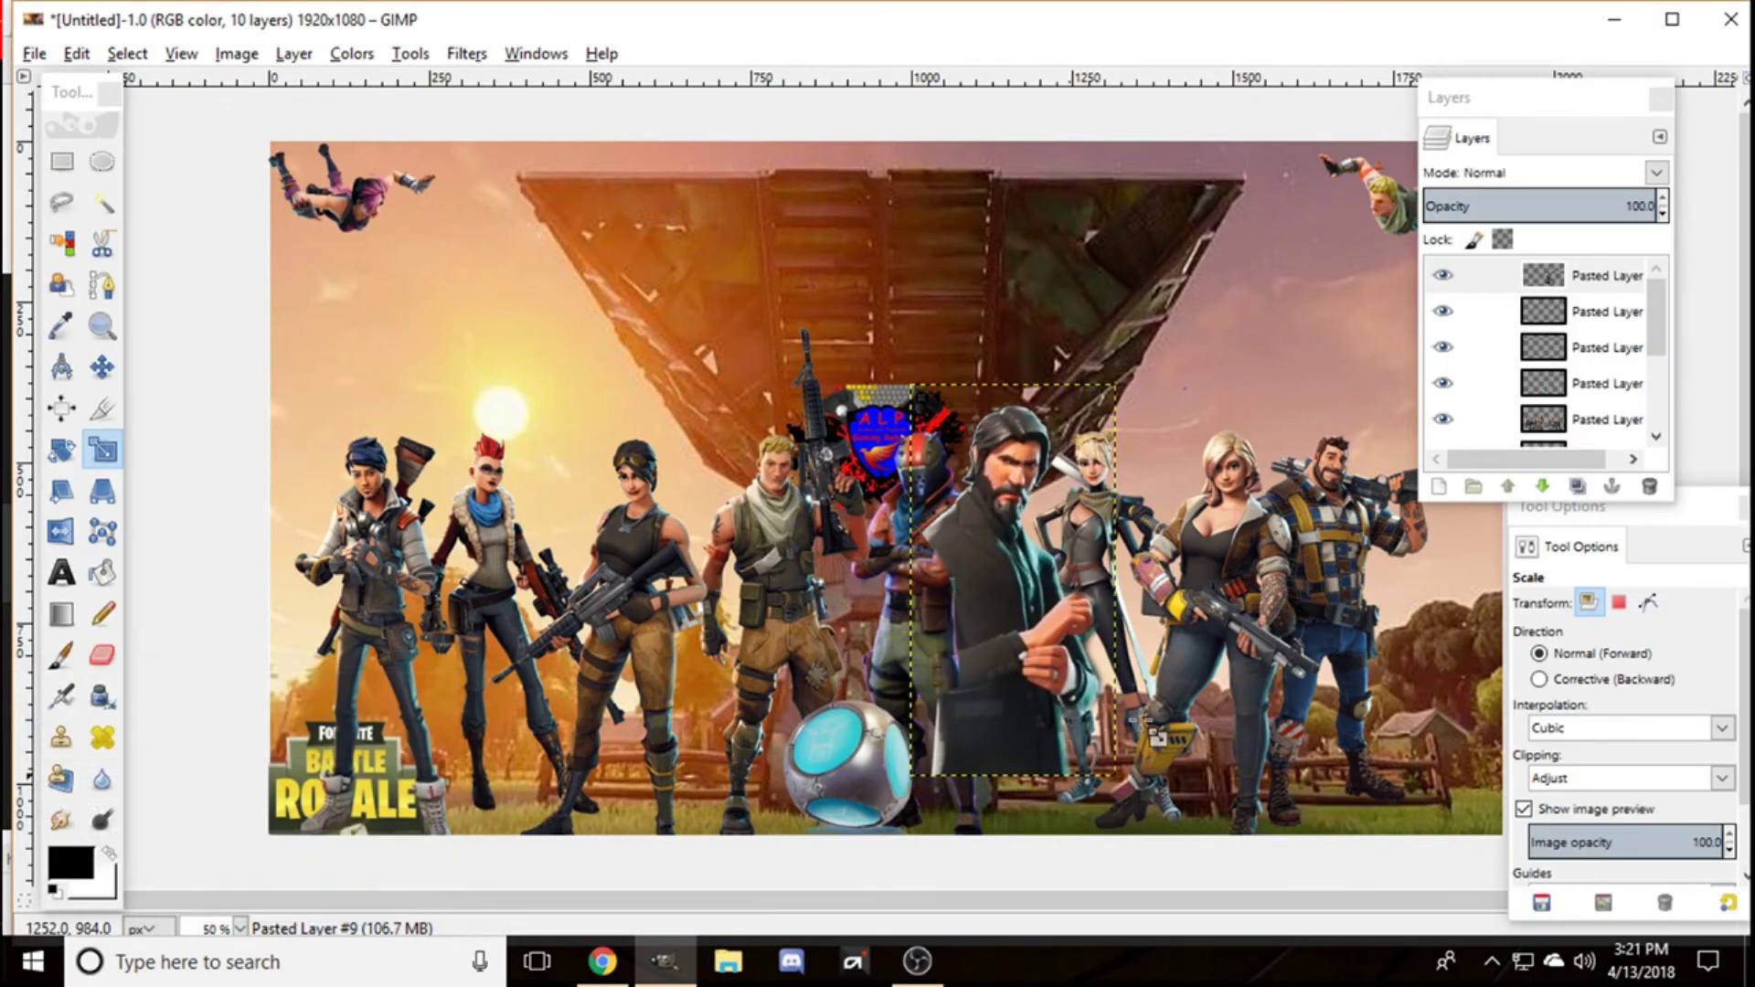
# Step: Lower the John Wick layer in the layer stack so it sits behind the neighbouring characters
pyautogui.scroll(1, 1559, 430)
pyautogui.scroll(-2, 1559, 430)
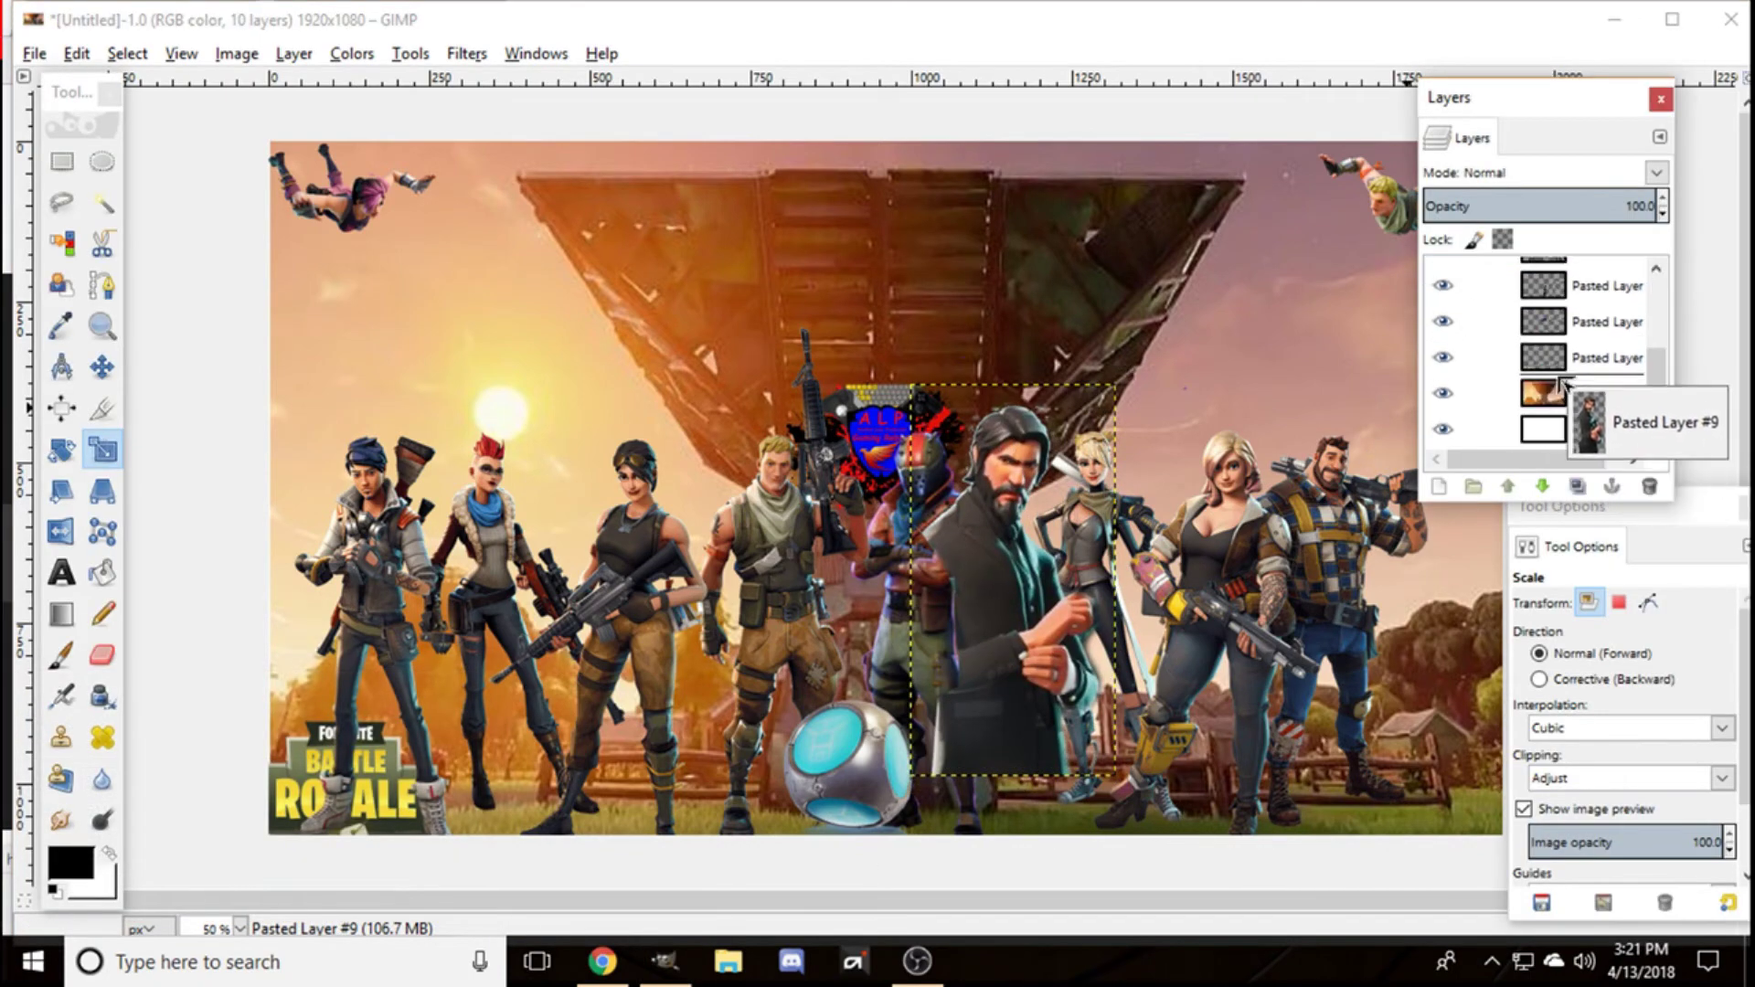
pyautogui.moveTo(1022, 690); pyautogui.dragTo(1027, 713)
pyautogui.click(424, 893)
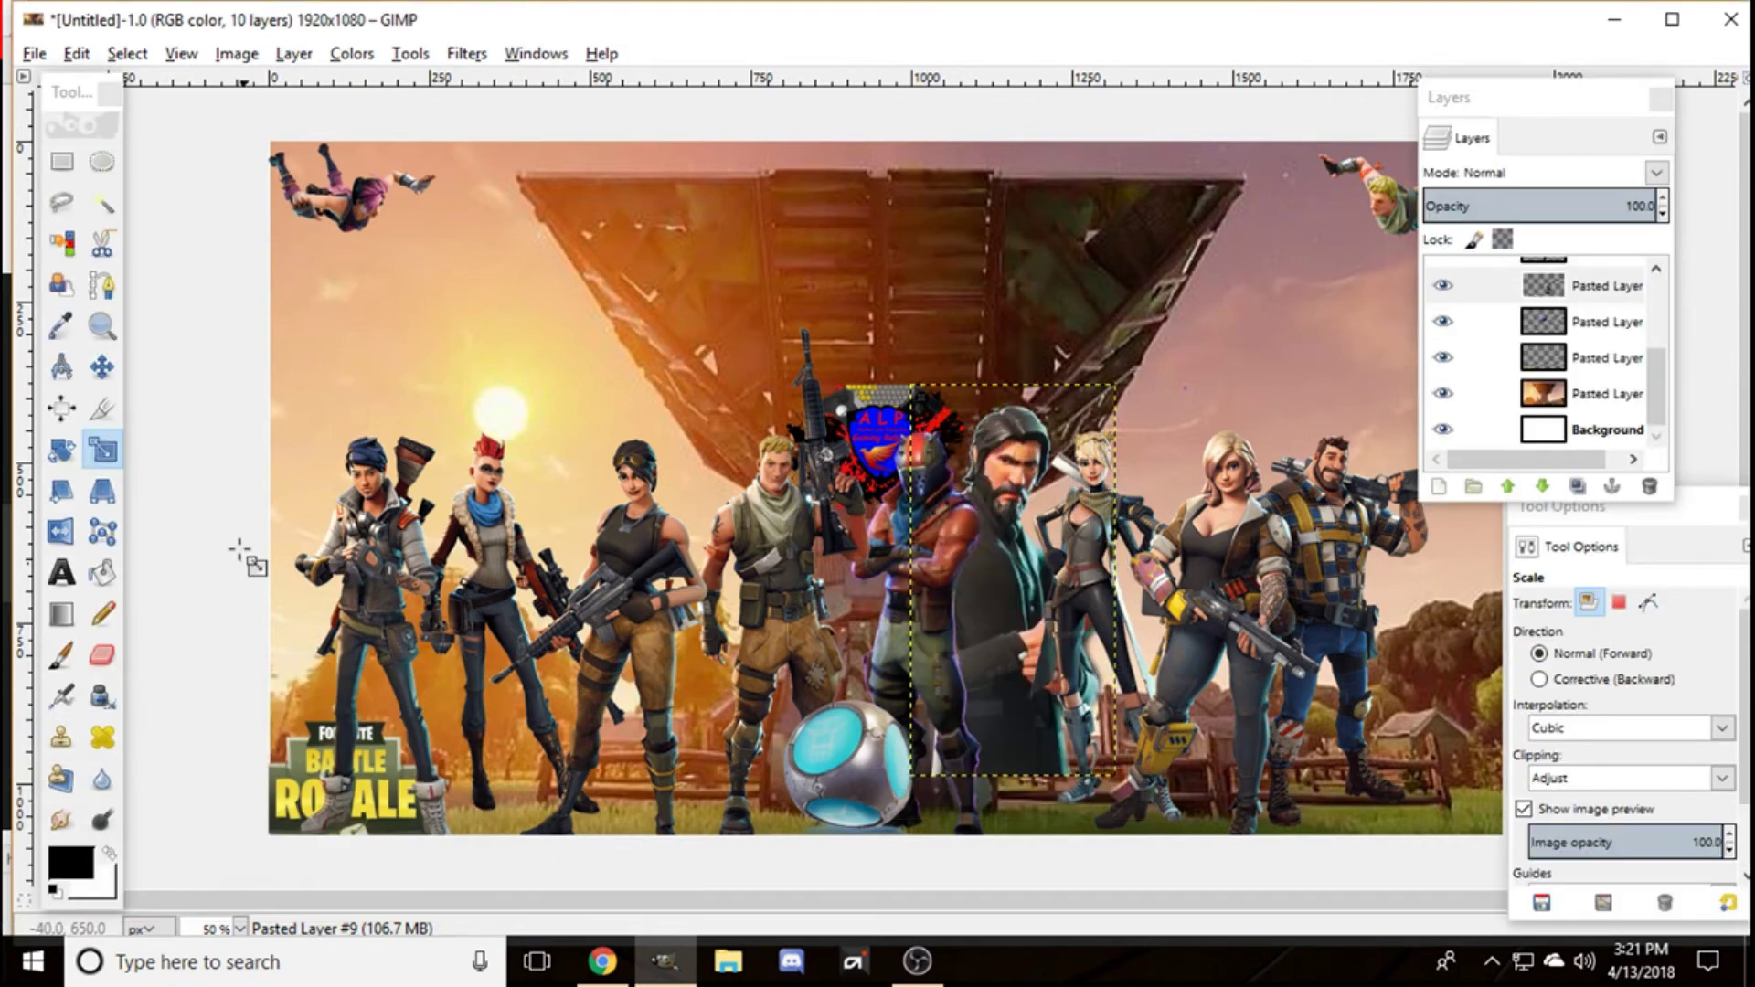
# Step: Shift John Wick down and closer behind the red-helmeted character, with his coat reaching the canvas's lower edge
pyautogui.click(101, 367)
pyautogui.moveTo(971, 654); pyautogui.dragTo(960, 692)
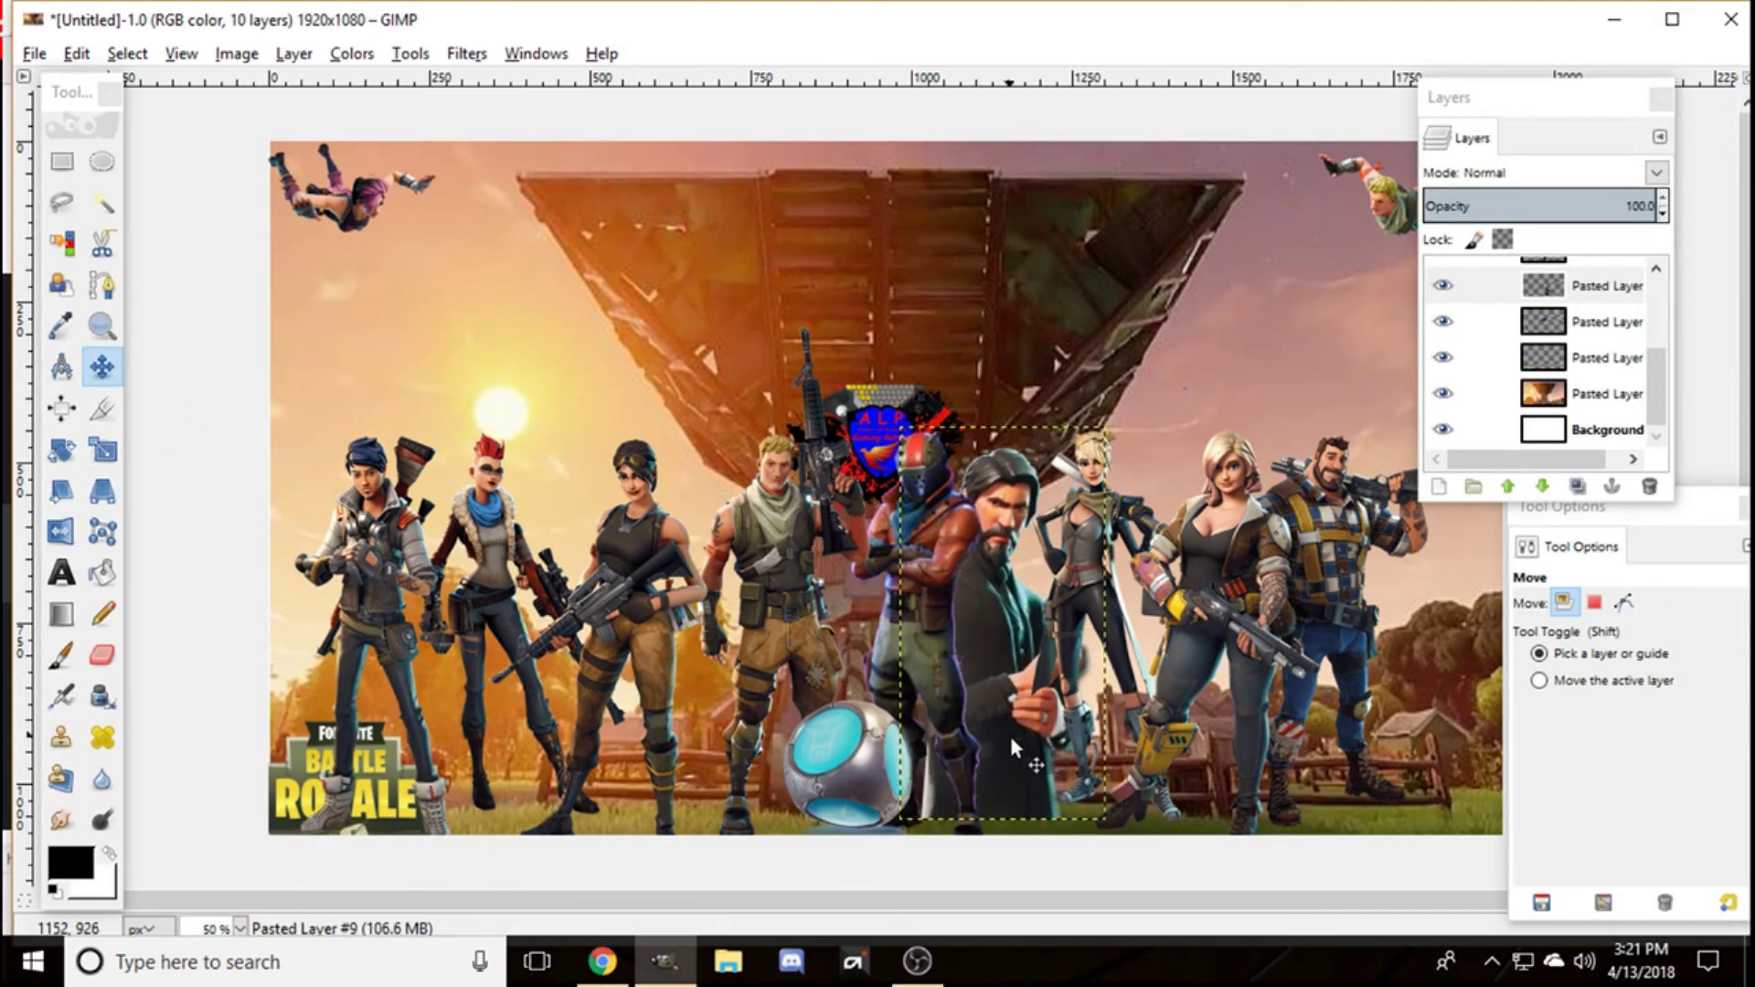
pyautogui.moveTo(1045, 732); pyautogui.dragTo(1001, 736)
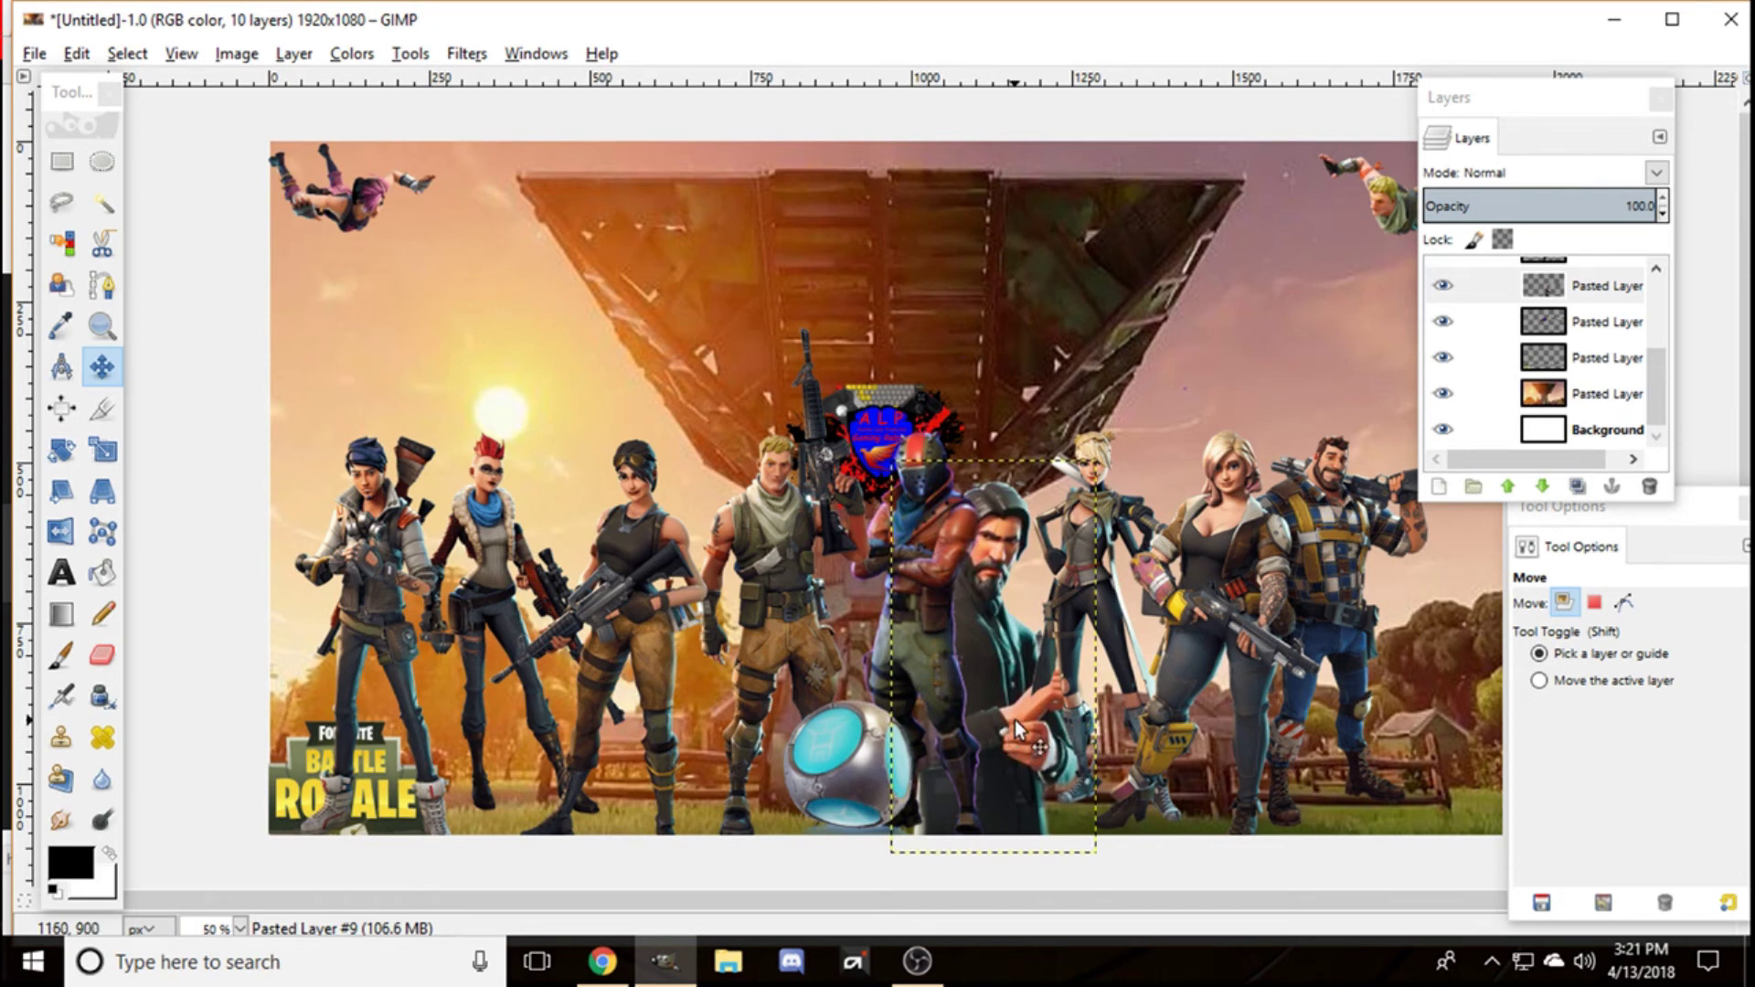
# Step: Undo the recent moves, restacking, scaling and erasing of the John Wick layer
pyautogui.press('ctrl')
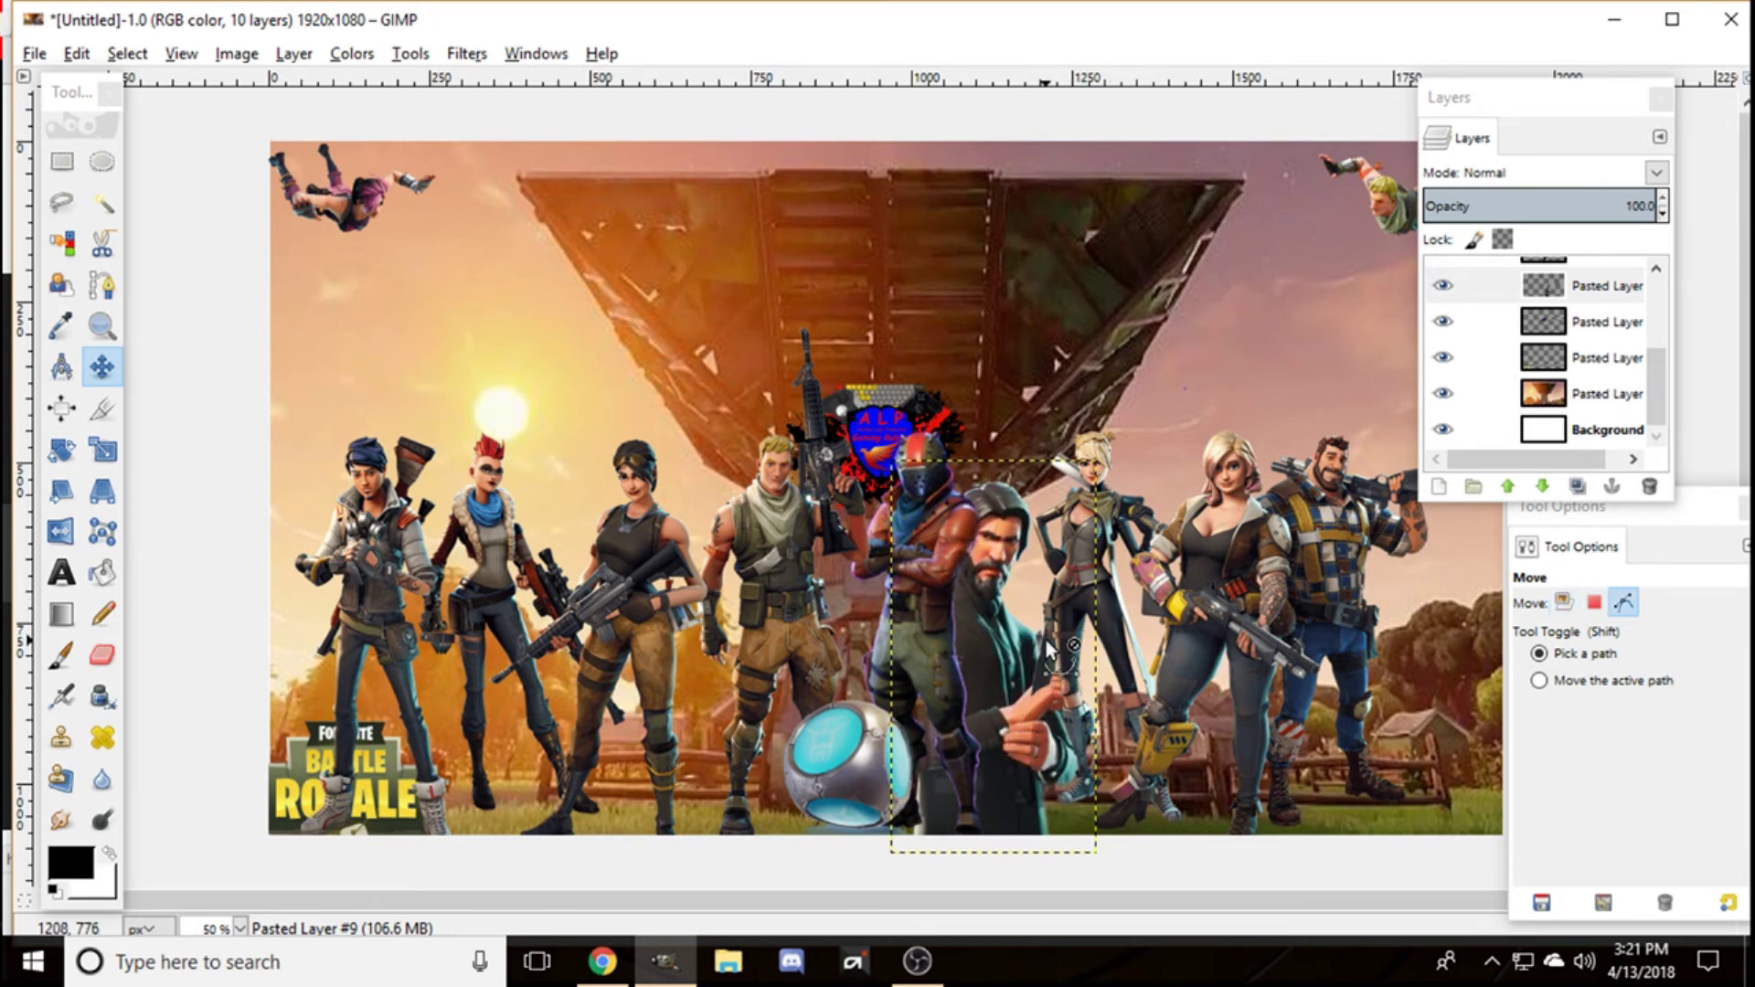
pyautogui.hotkey('ctrl', 'z')
pyautogui.hotkey('ctrl', 'z')
pyautogui.hotkey('ctrl', 'z')
pyautogui.hotkey('ctrl', 'z')
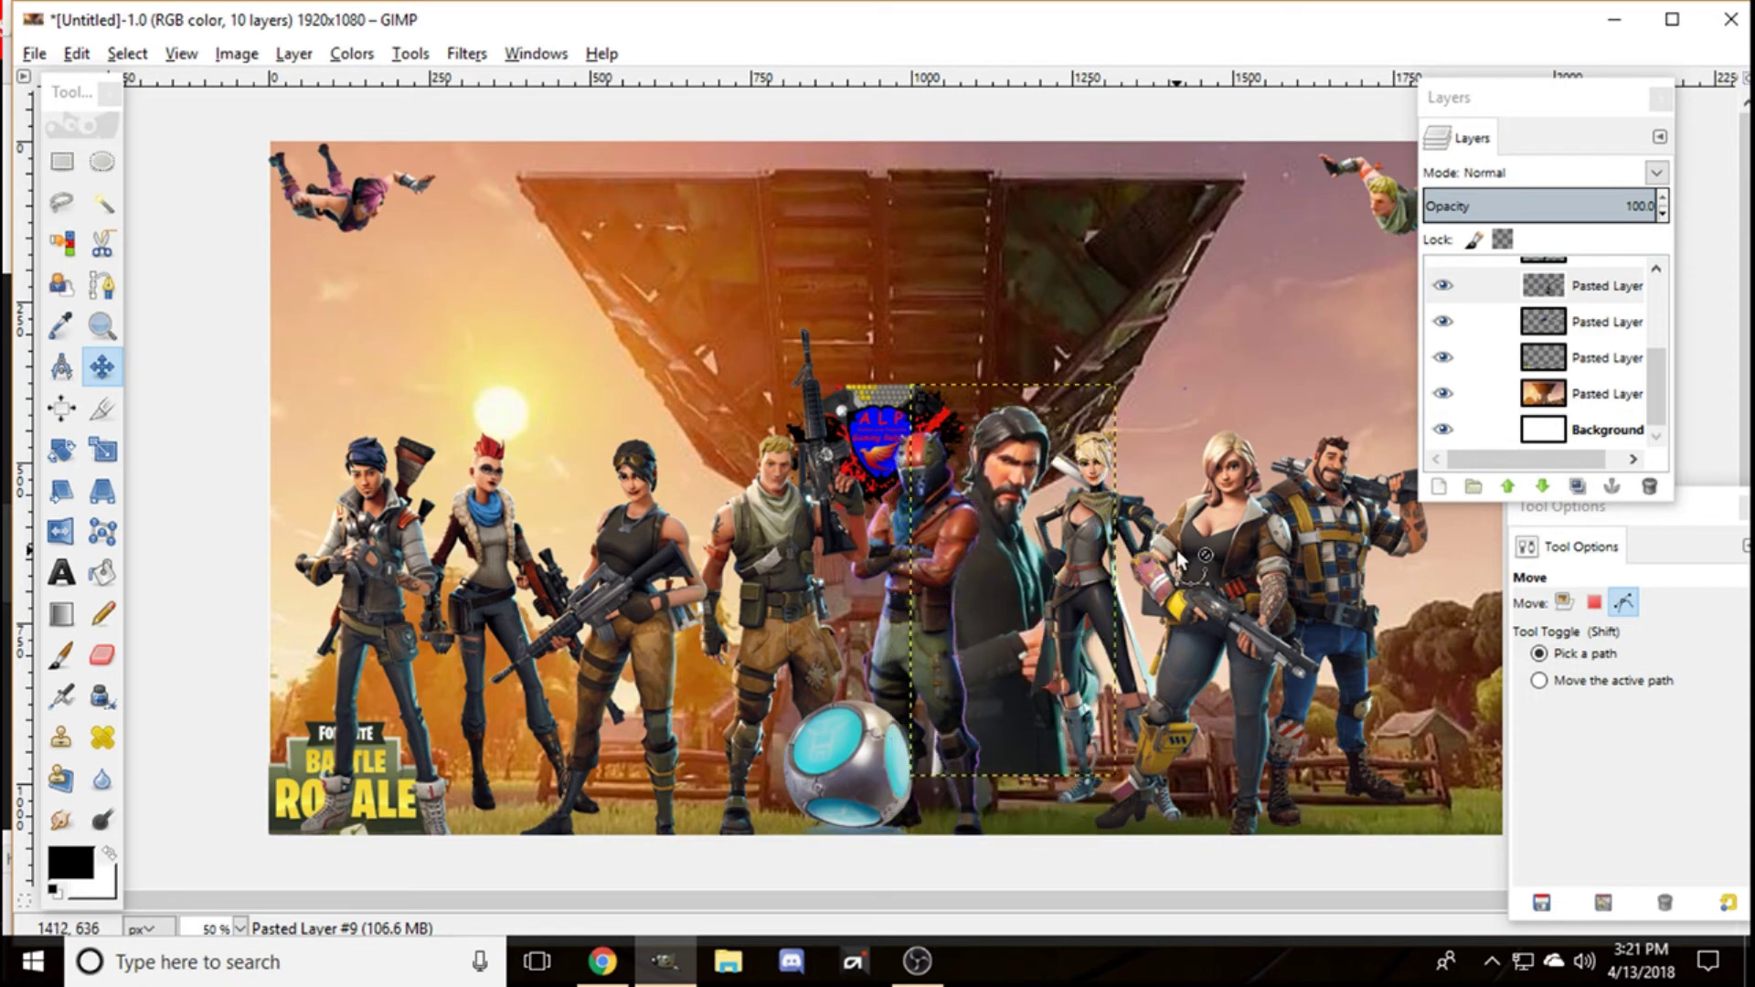
pyautogui.hotkey('ctrl', 'z')
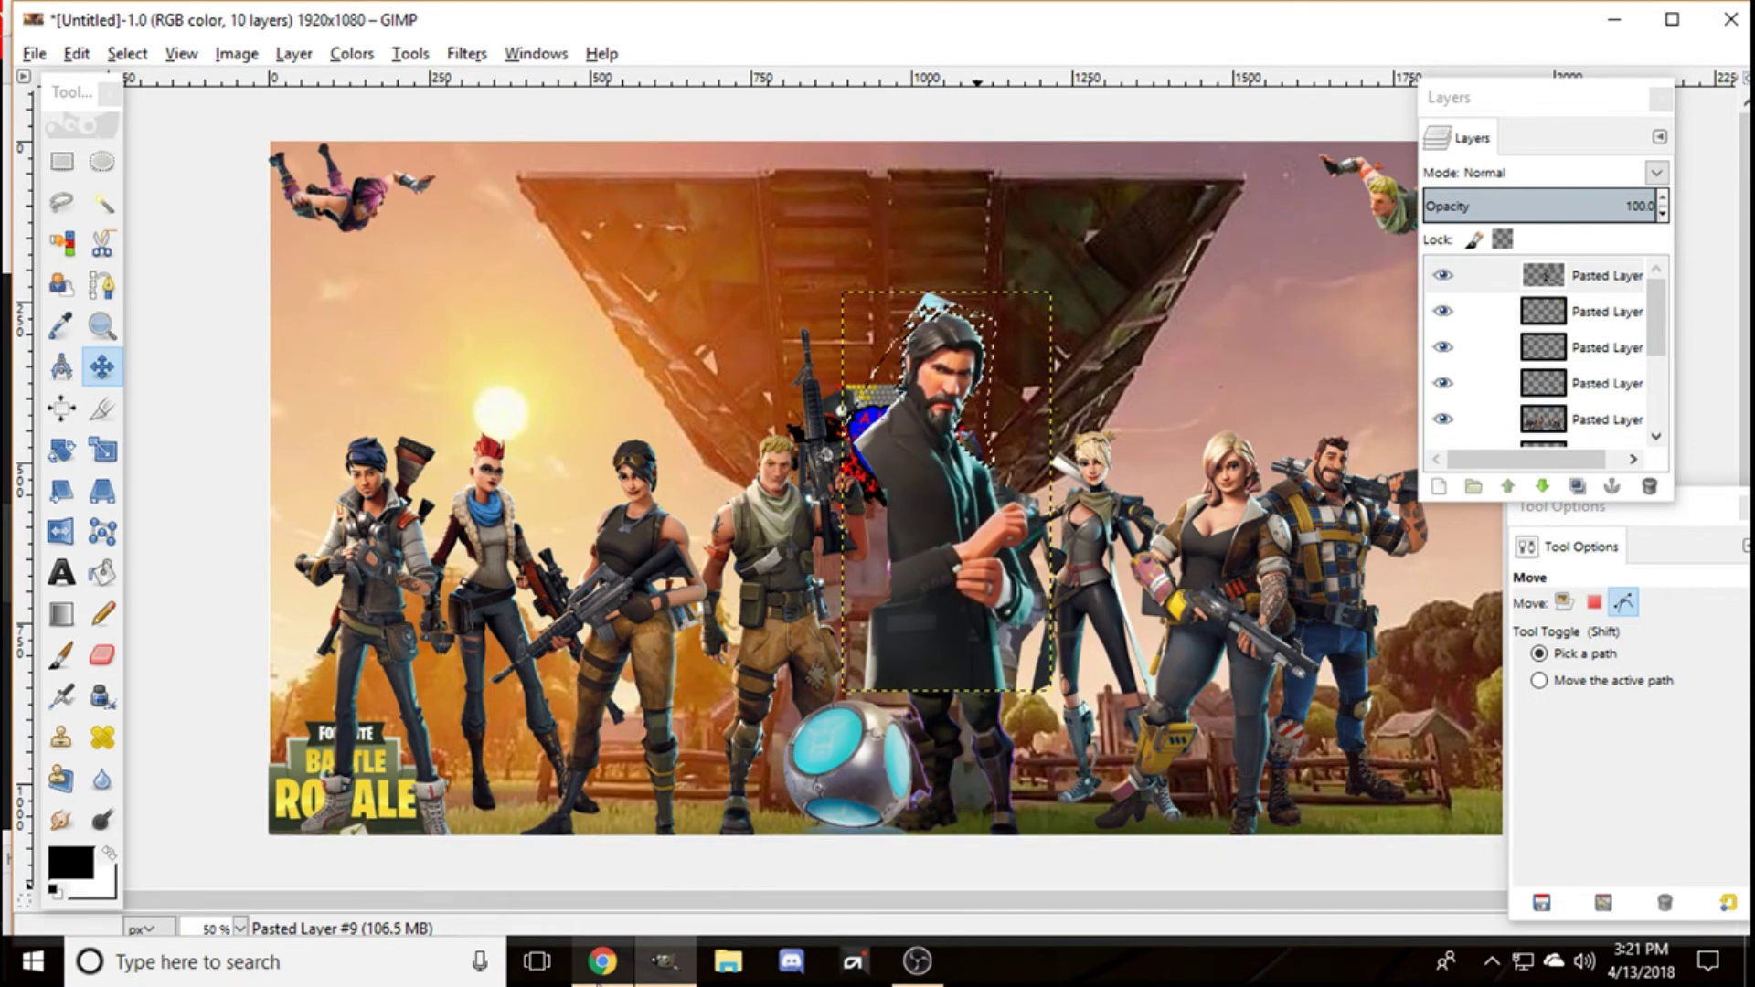
# Step: Undo the John Wick cut-out and the five-character layer's scaling, back to the pasted floating selection
pyautogui.hotkey('ctrl', 'z')
pyautogui.hotkey('ctrl', 'v')
pyautogui.hotkey('ctrl', 'z')
pyautogui.hotkey('ctrl', 'z')
pyautogui.hotkey('ctrl', 'z')
pyautogui.hotkey('ctrl', 'z')
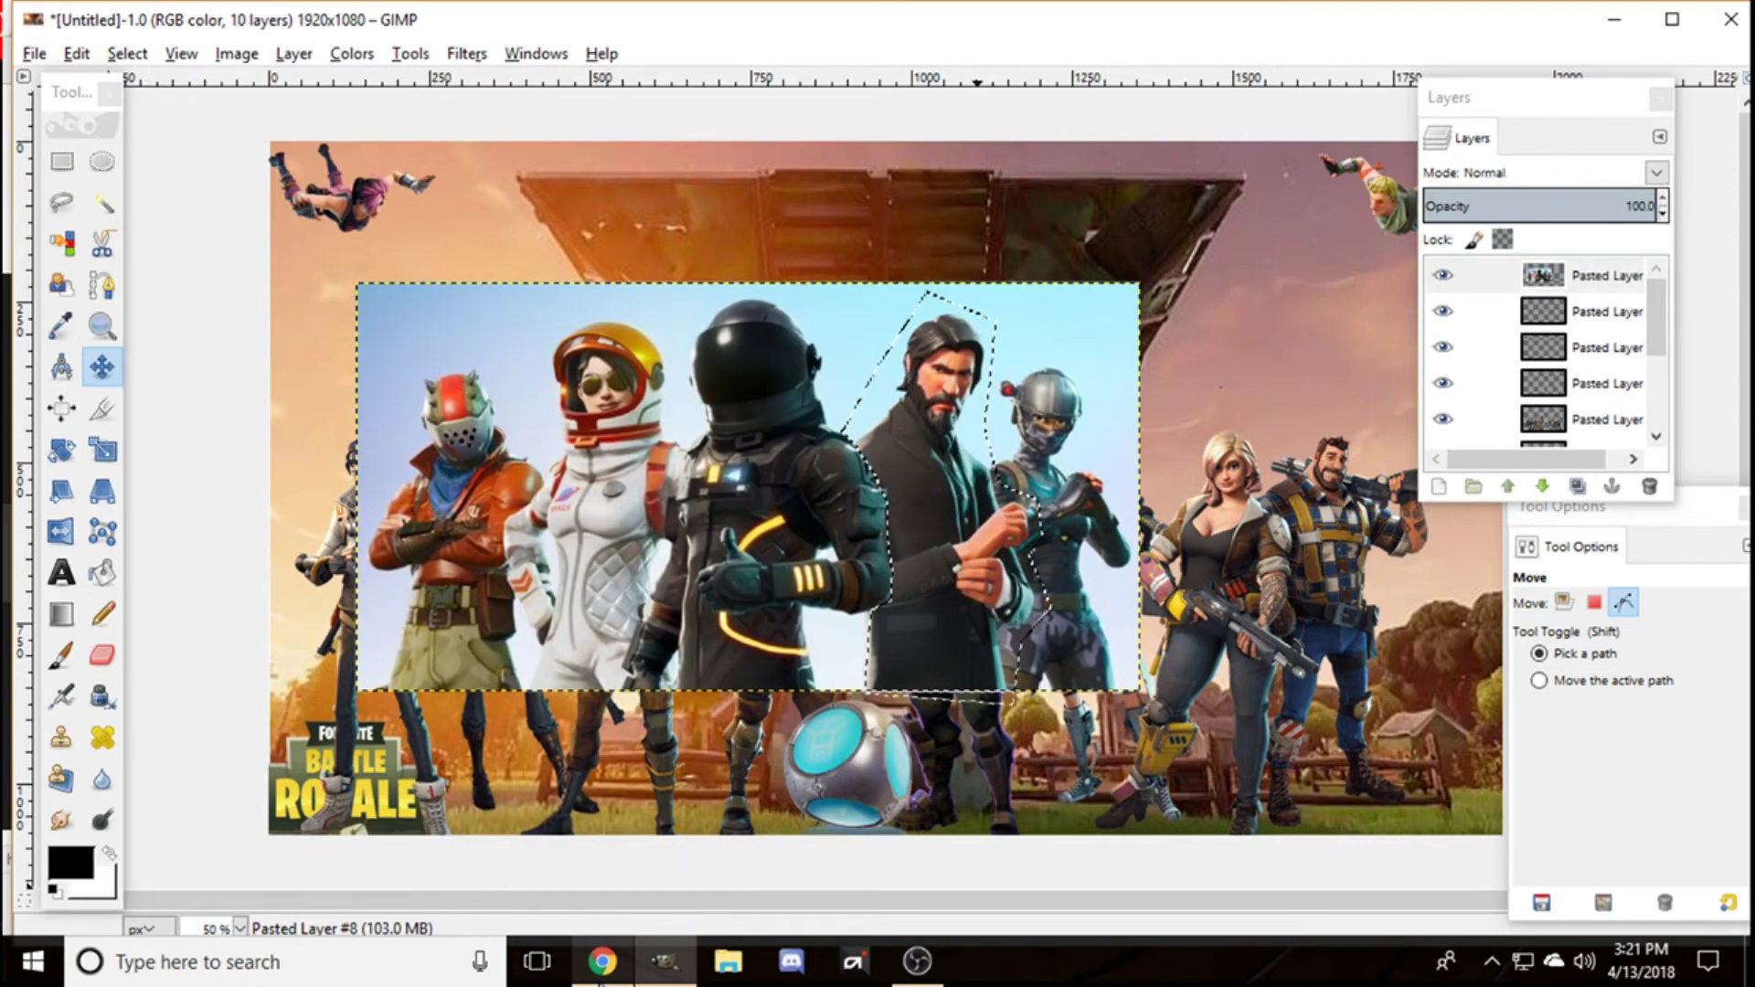
pyautogui.hotkey('ctrl', 'z')
pyautogui.hotkey('ctrl', 'z')
pyautogui.hotkey('ctrl', 'z')
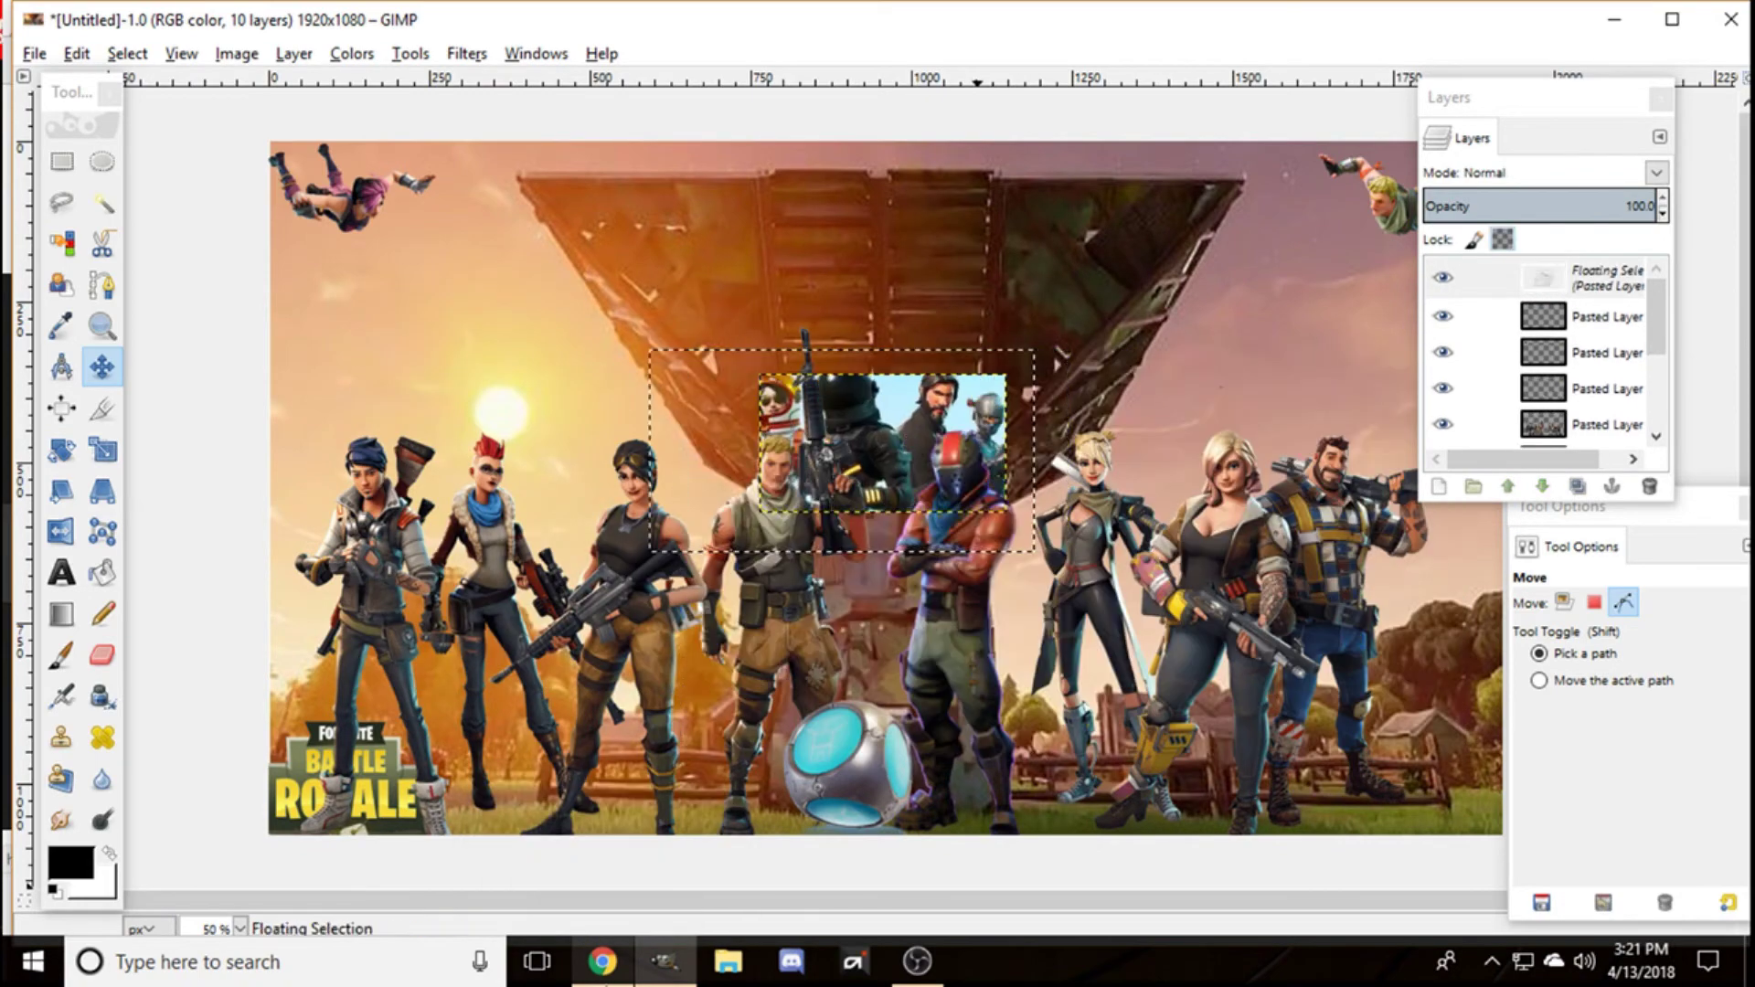
# Step: Switch to Chrome, copy a full-body John Wick picture with crossed arms on black, and paste it into the GIMP composition
pyautogui.click(602, 962)
pyautogui.click(1688, 319)
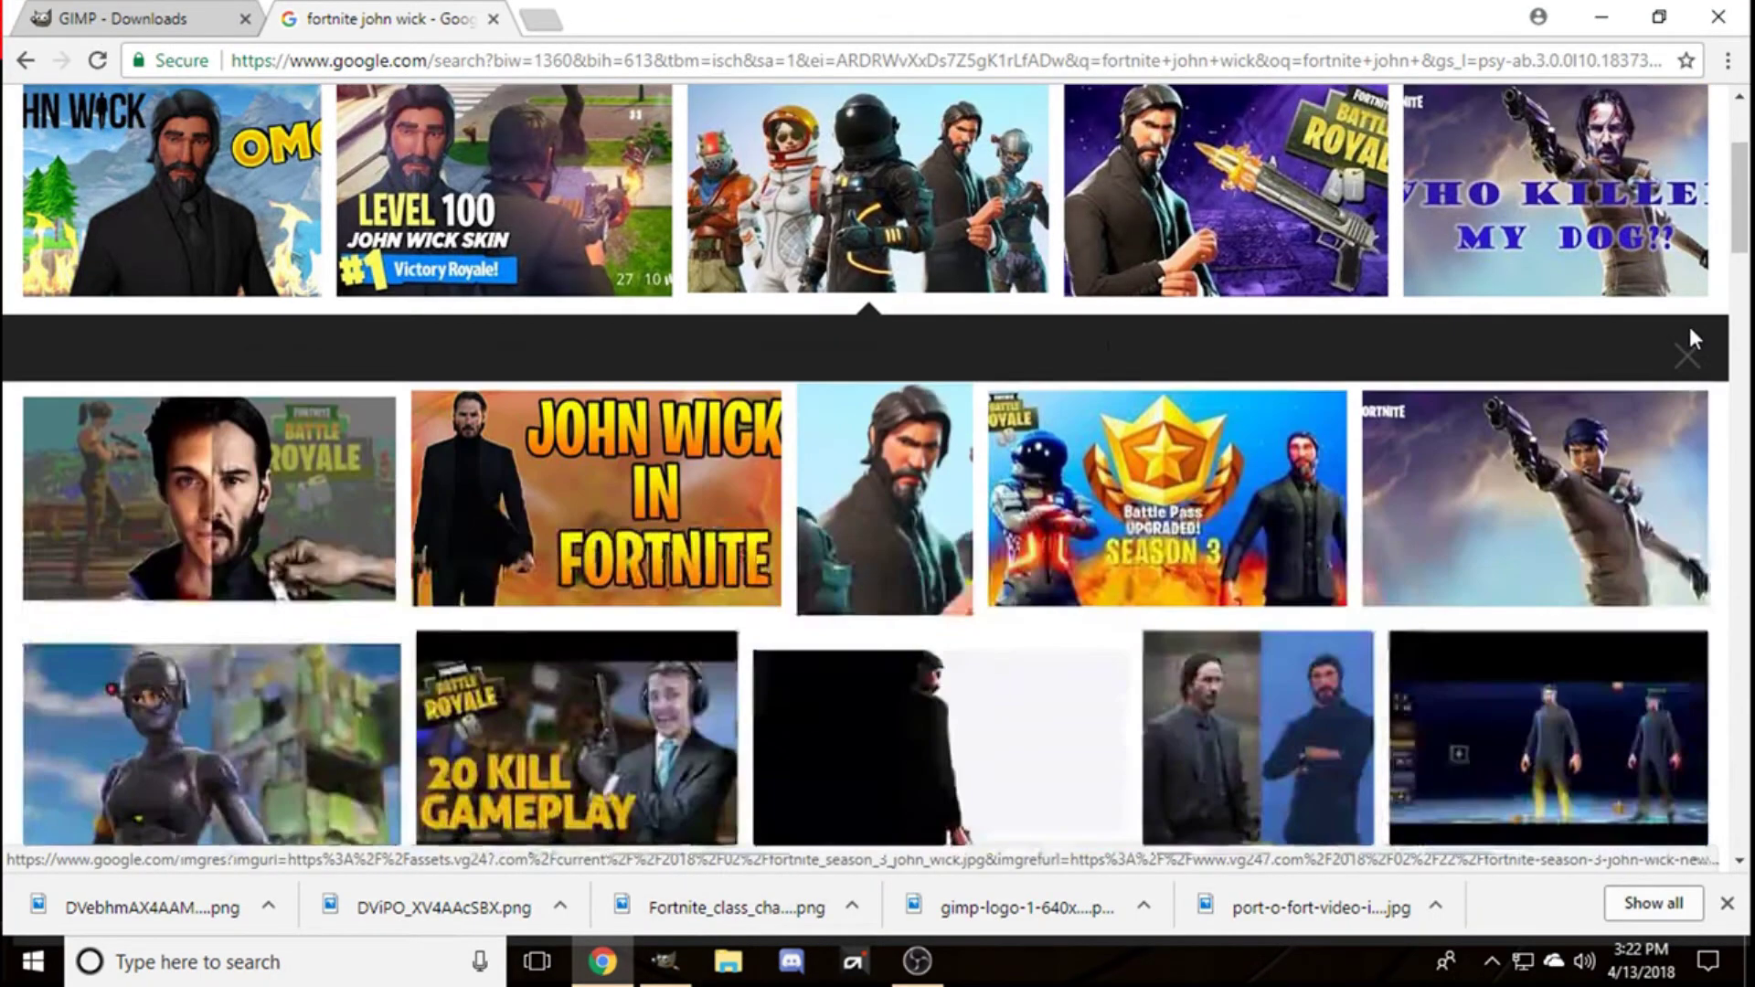
pyautogui.scroll(-5, 1101, 470)
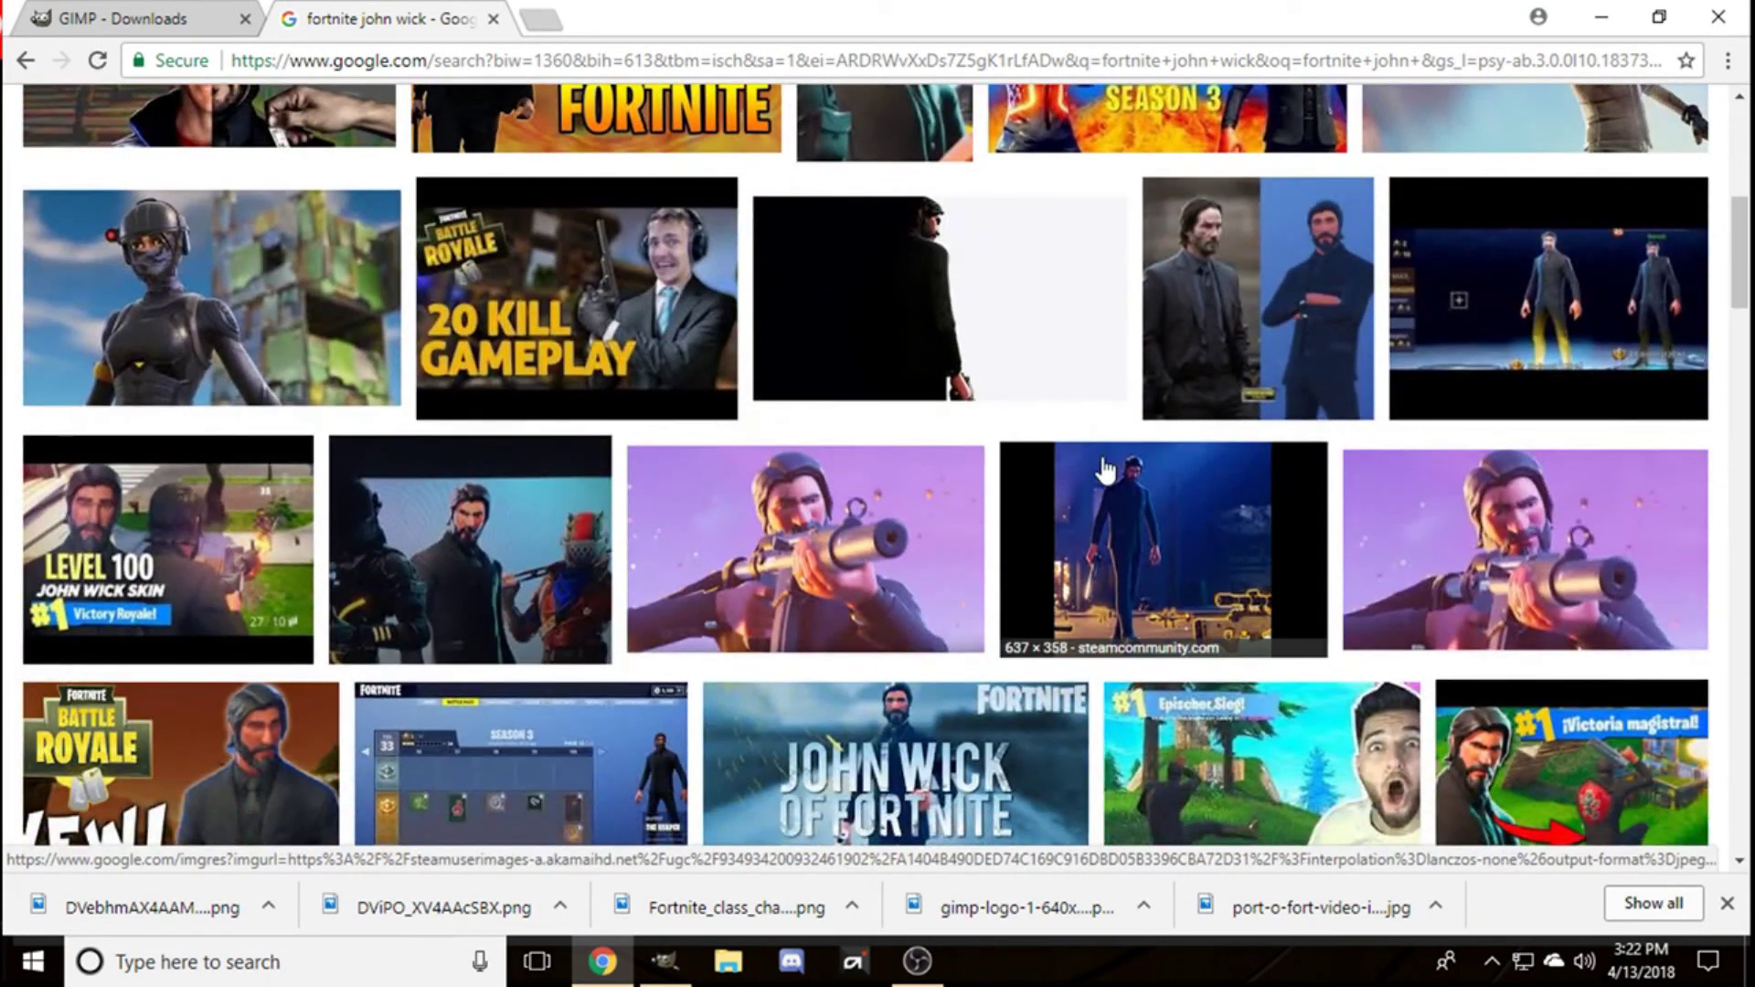
pyautogui.scroll(-3, 1102, 466)
pyautogui.scroll(-8, 1078, 443)
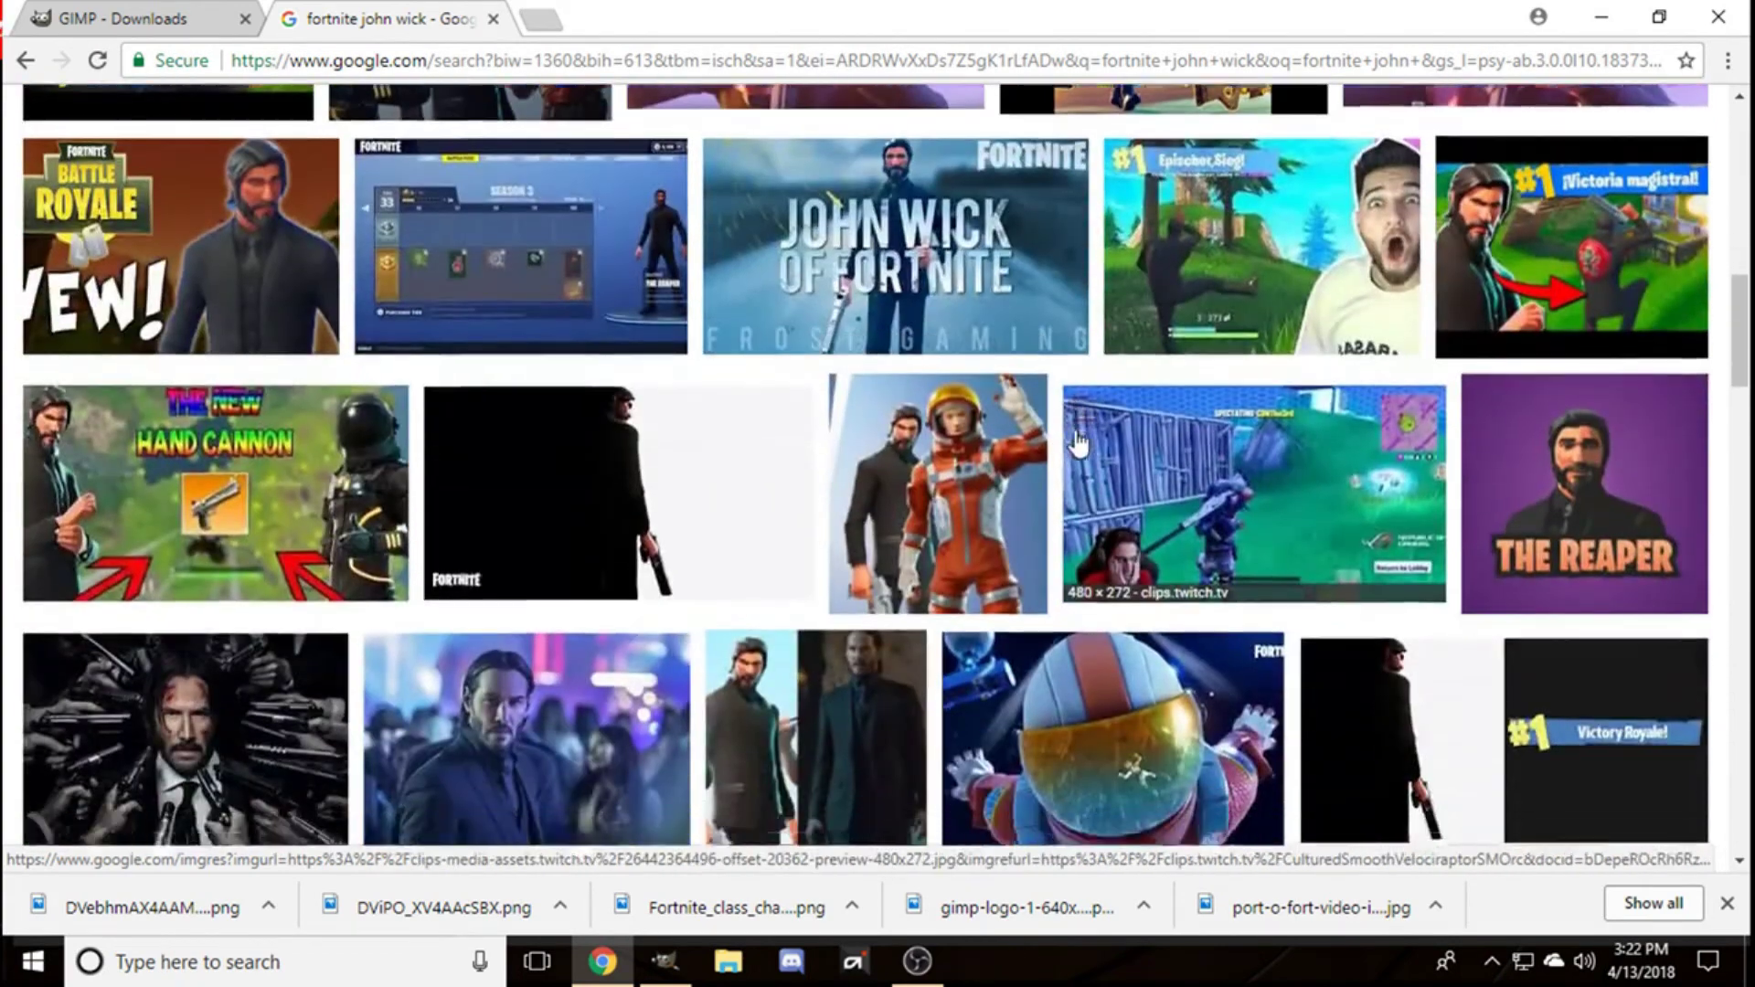
pyautogui.scroll(-1, 1078, 443)
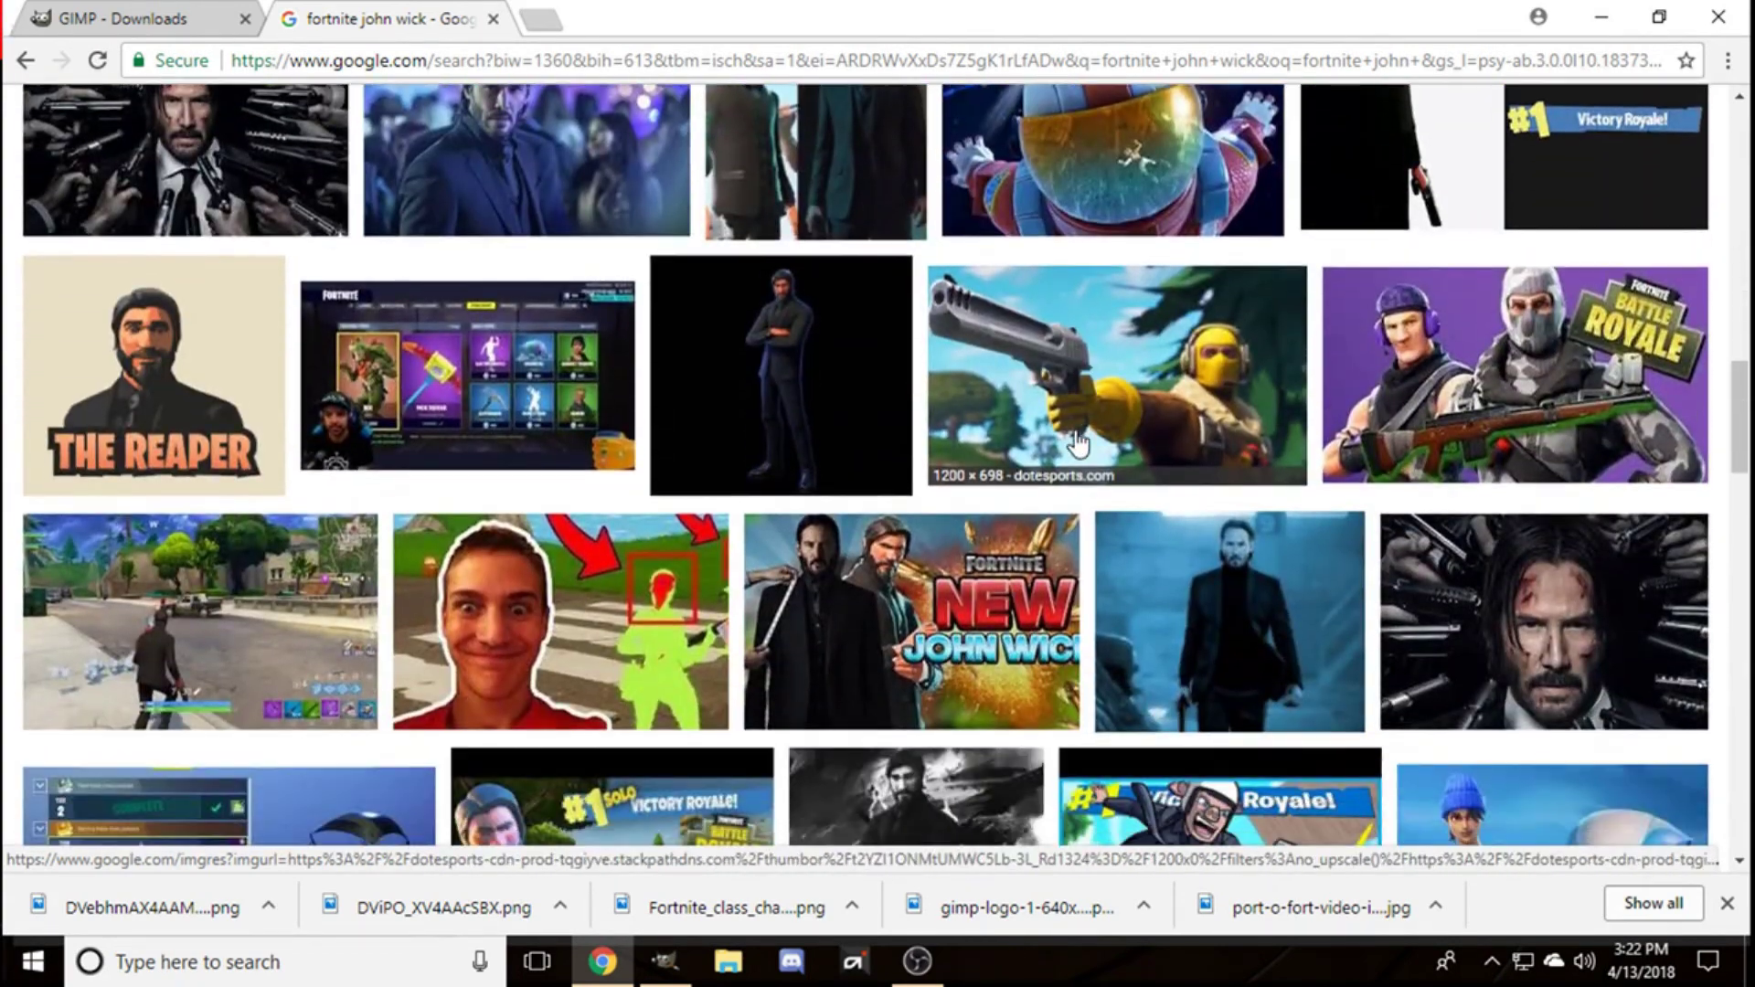
pyautogui.click(842, 420)
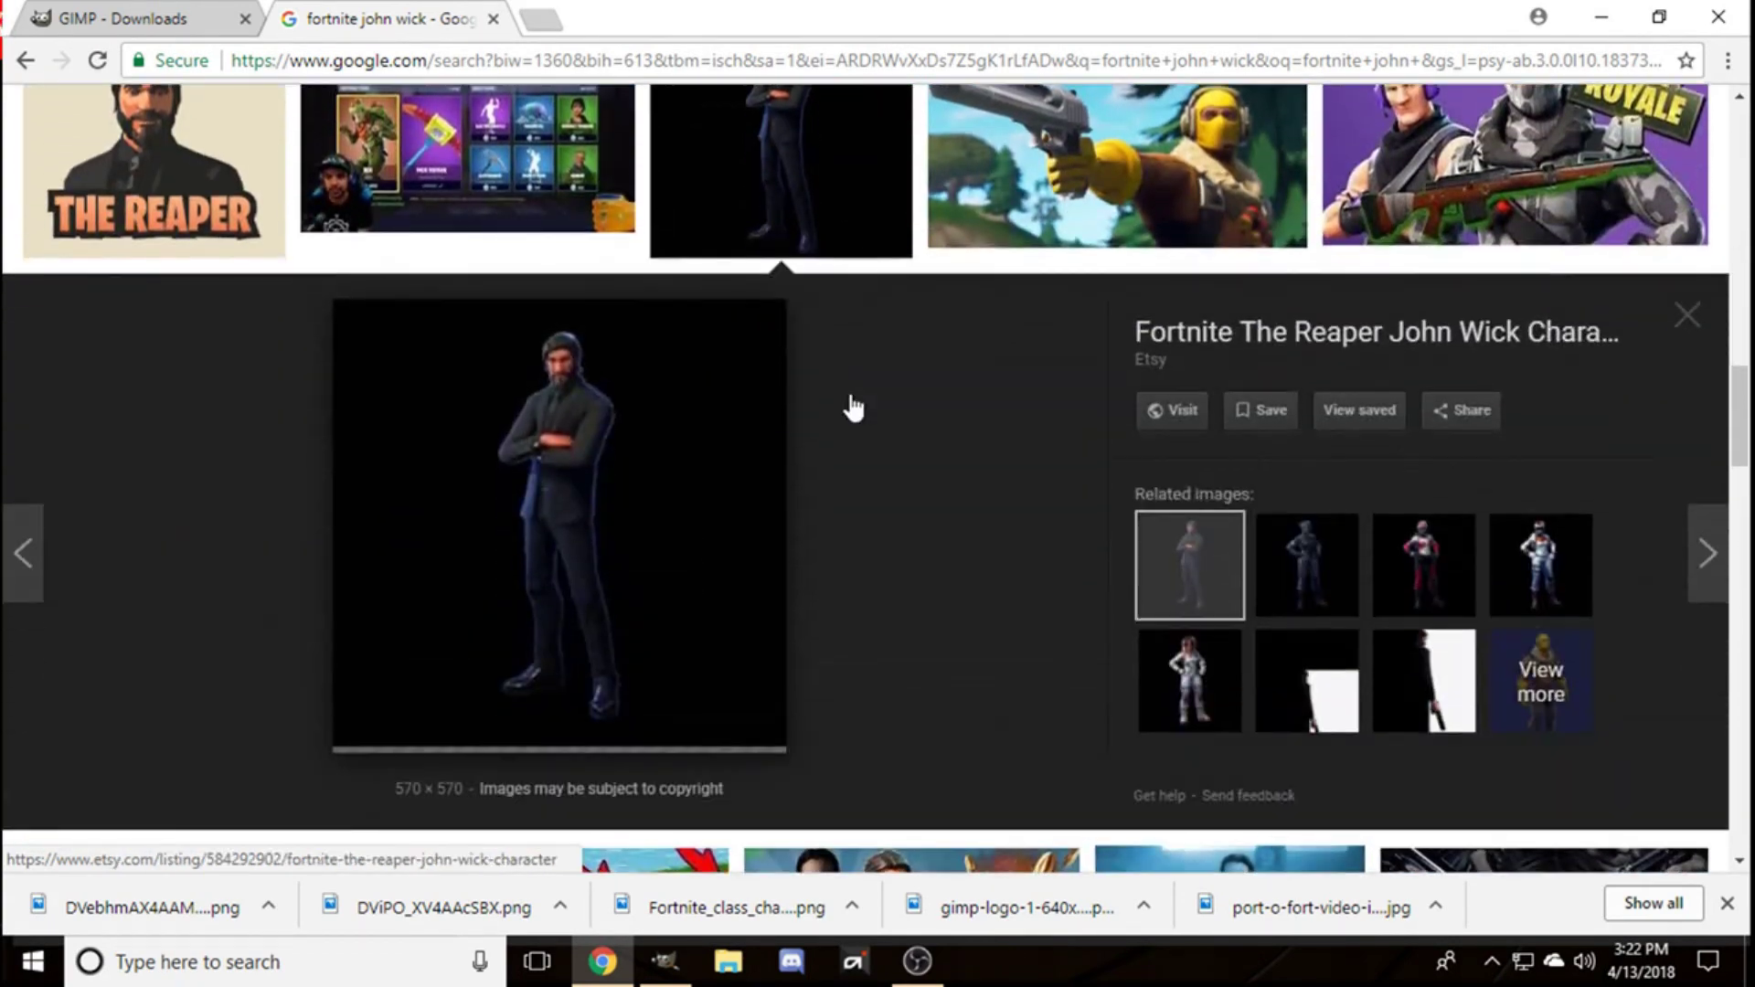
pyautogui.rightClick(702, 545)
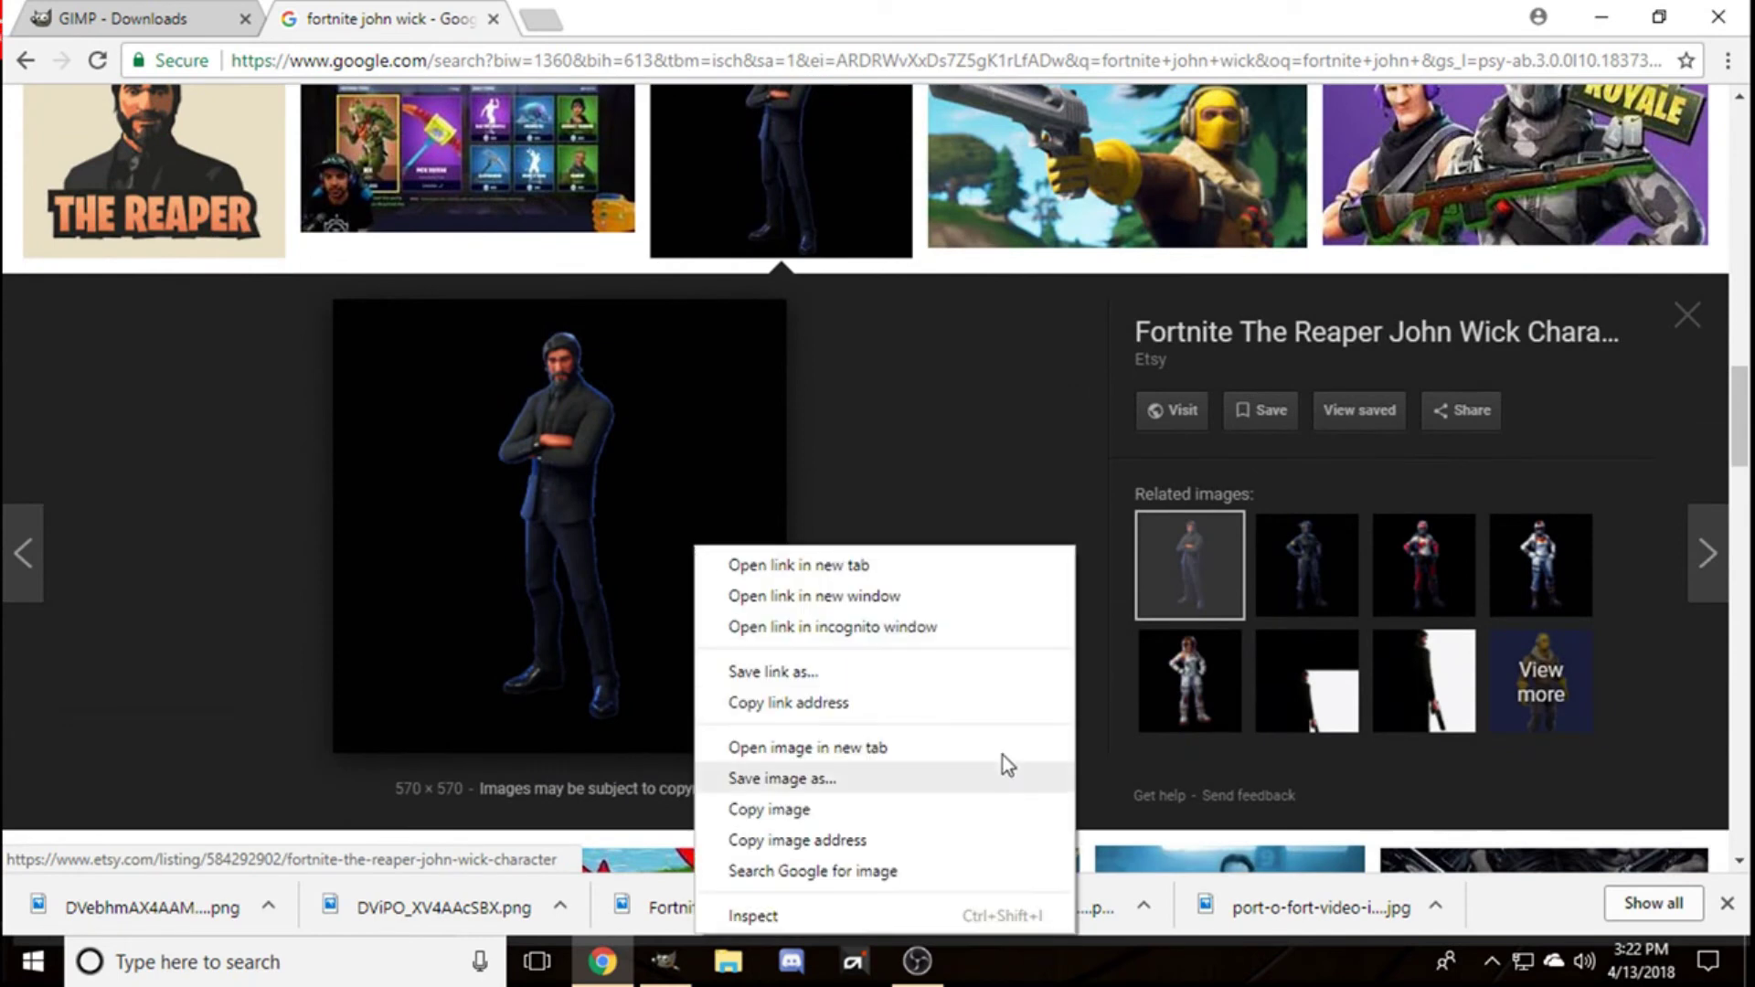
pyautogui.click(878, 810)
pyautogui.click(664, 960)
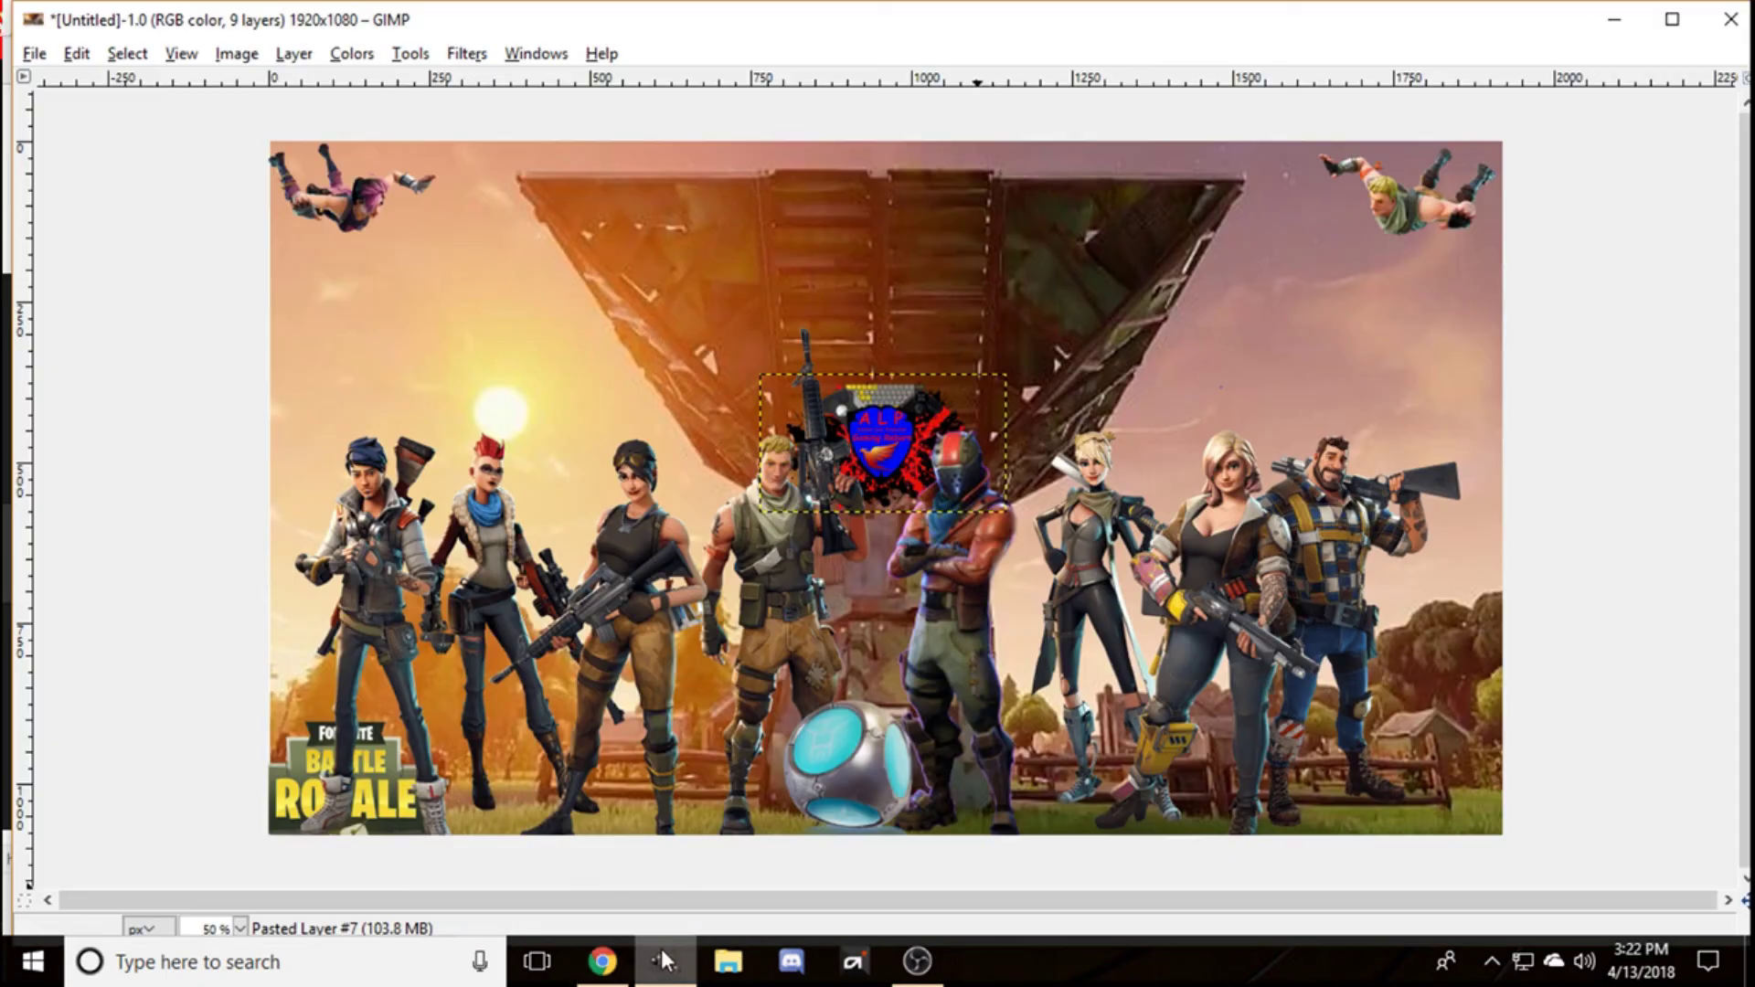
pyautogui.hotkey('ctrl', 'v')
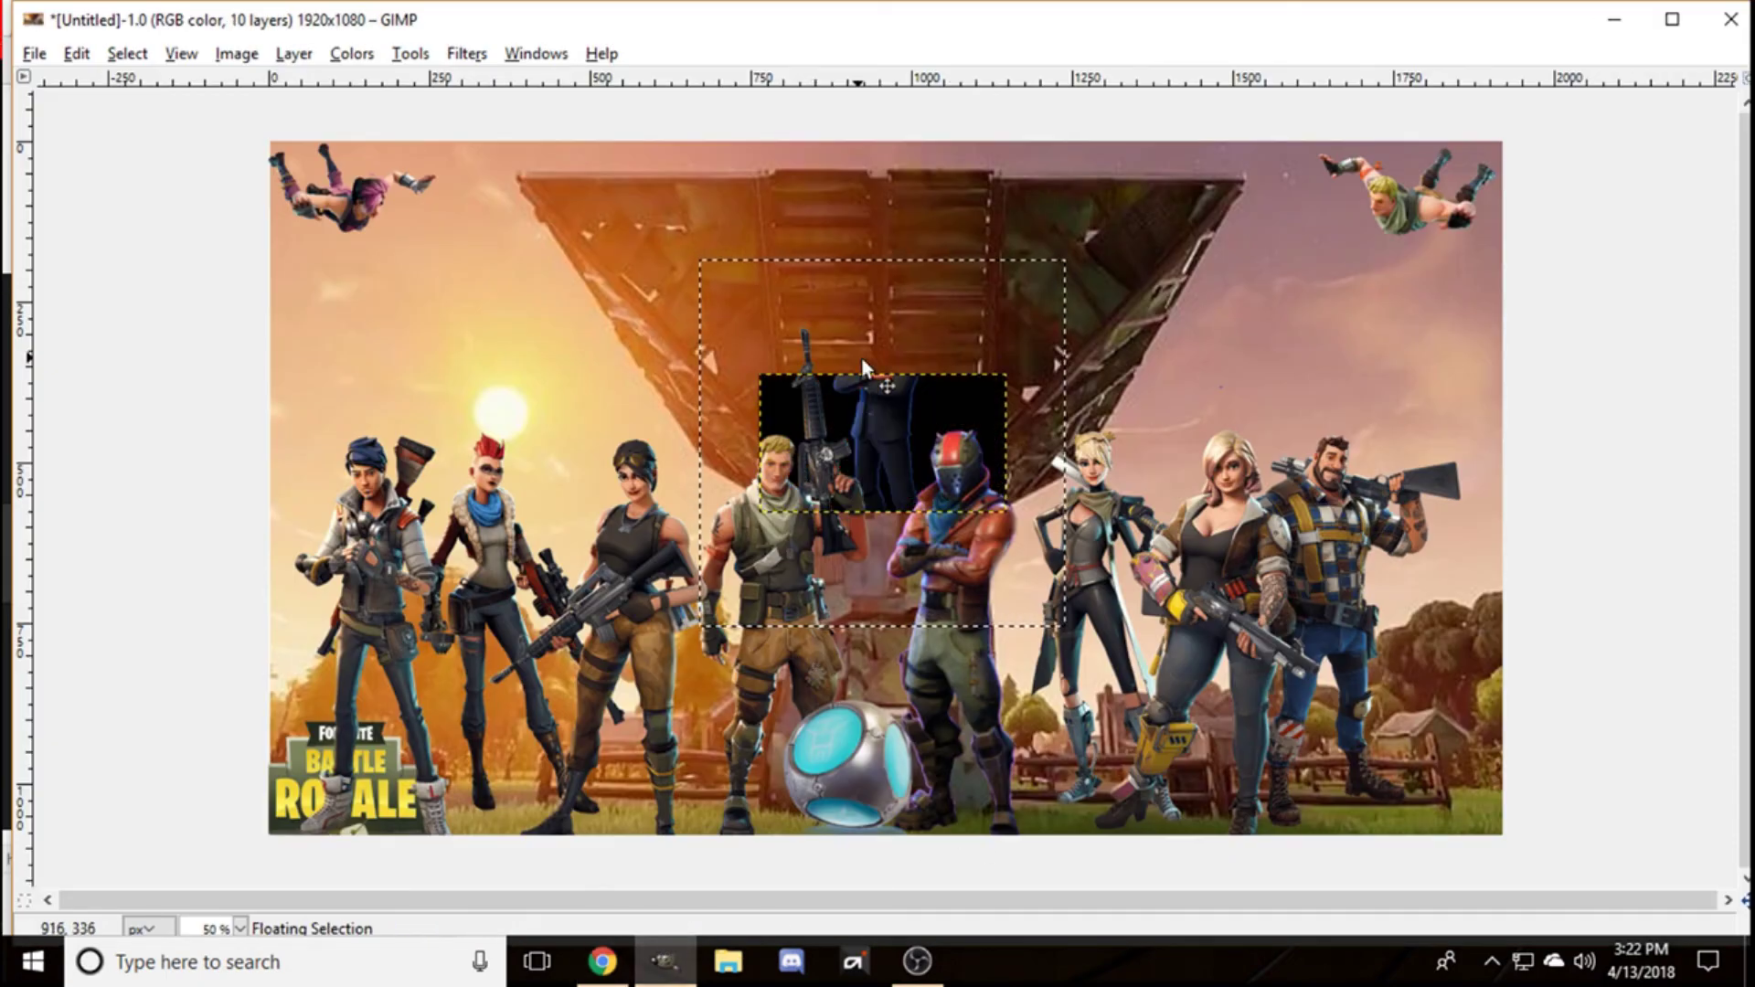
pyautogui.rightClick(873, 445)
pyautogui.click(842, 437)
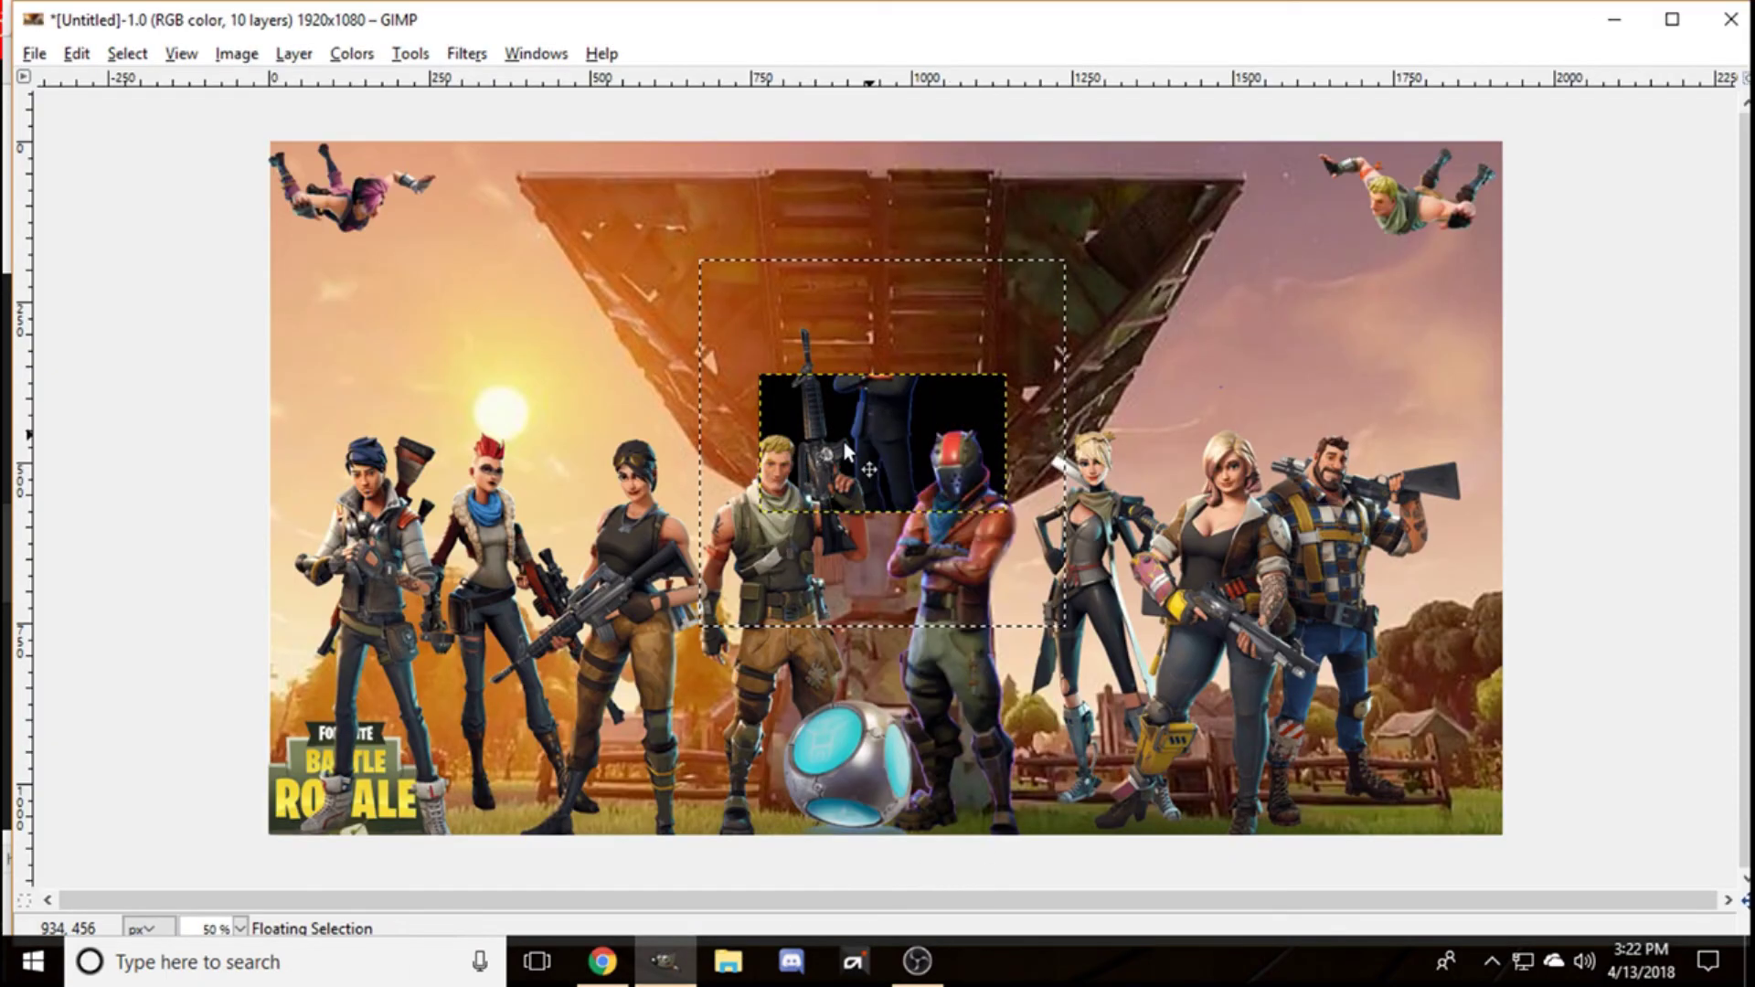
pyautogui.hotkey('shift', 's')
pyautogui.click(847, 442)
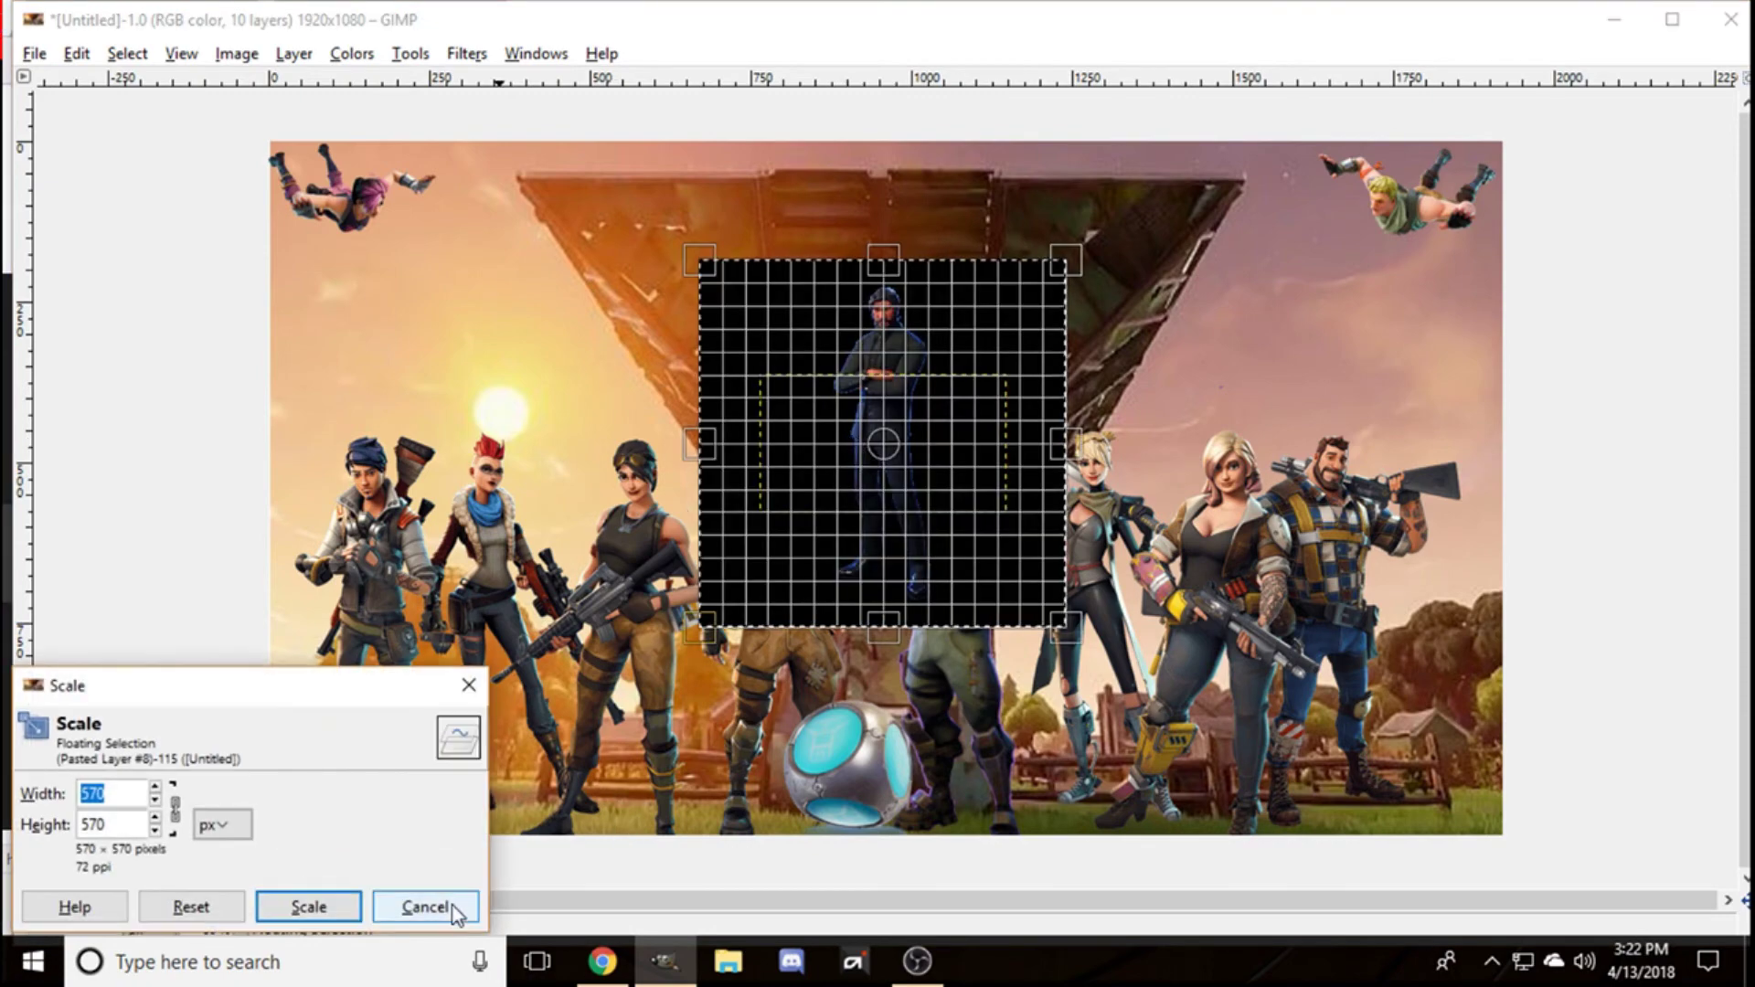
pyautogui.click(430, 907)
# Step: Convert the pasted floating John Wick selection into a new layer
pyautogui.rightClick(1592, 279)
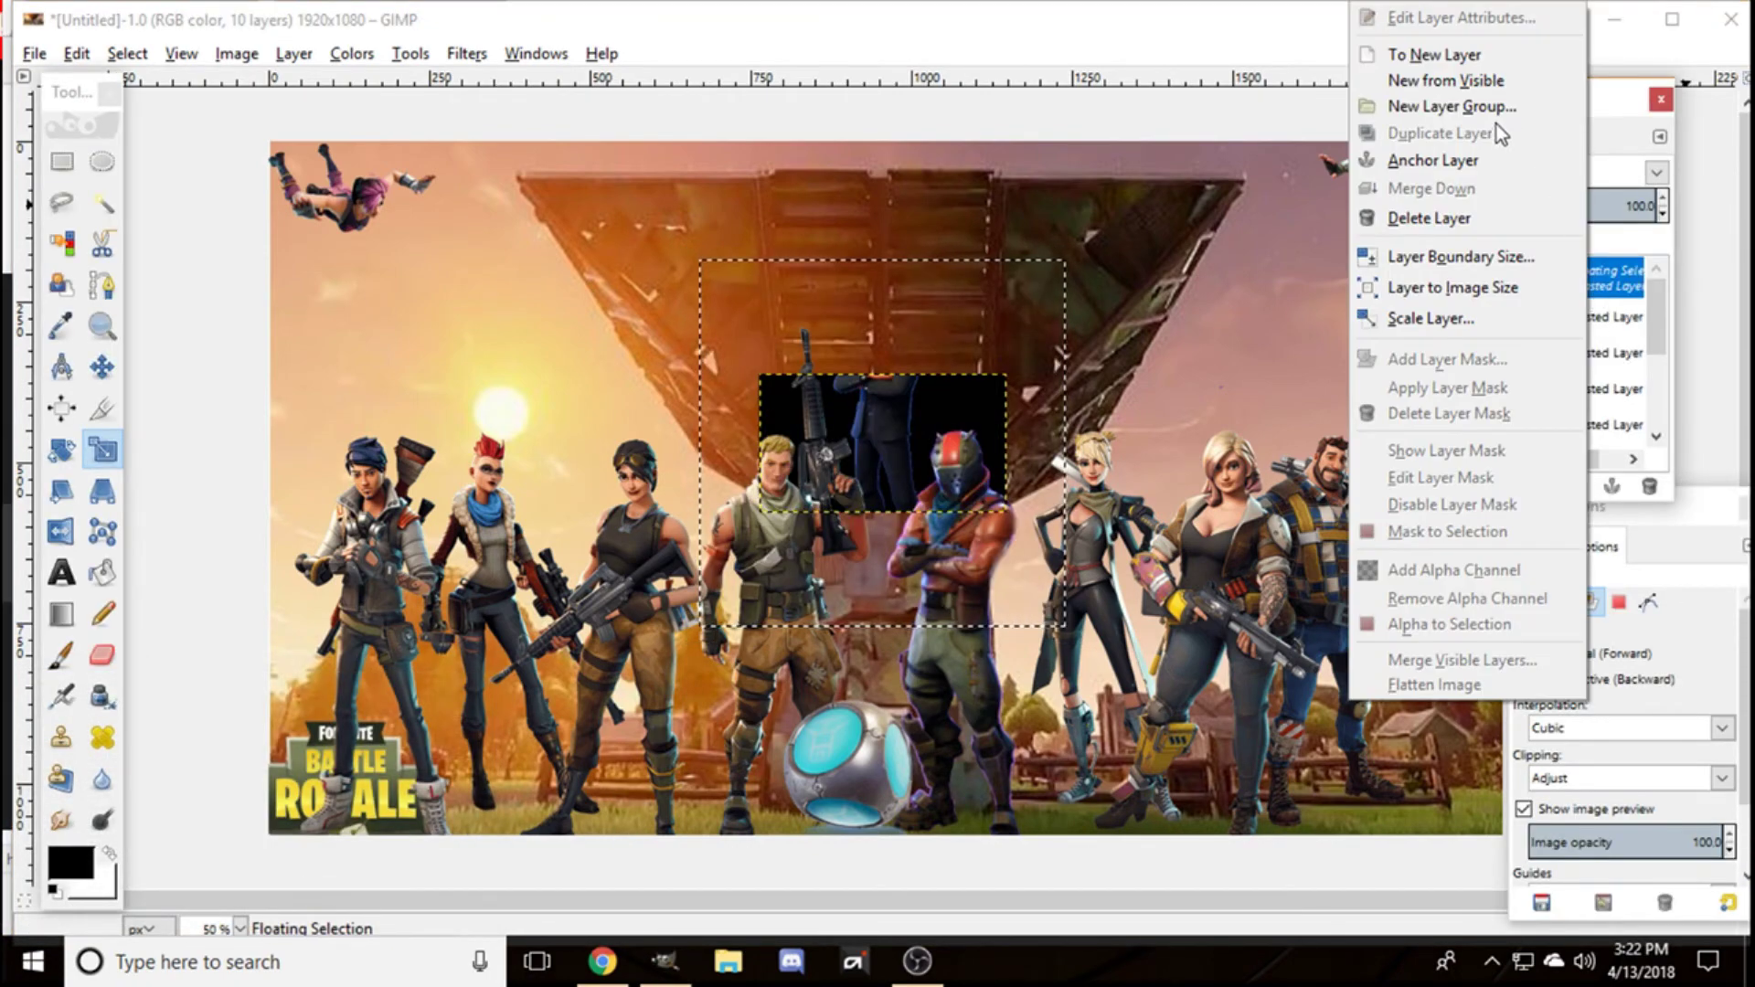
pyautogui.click(1494, 57)
pyautogui.click(112, 207)
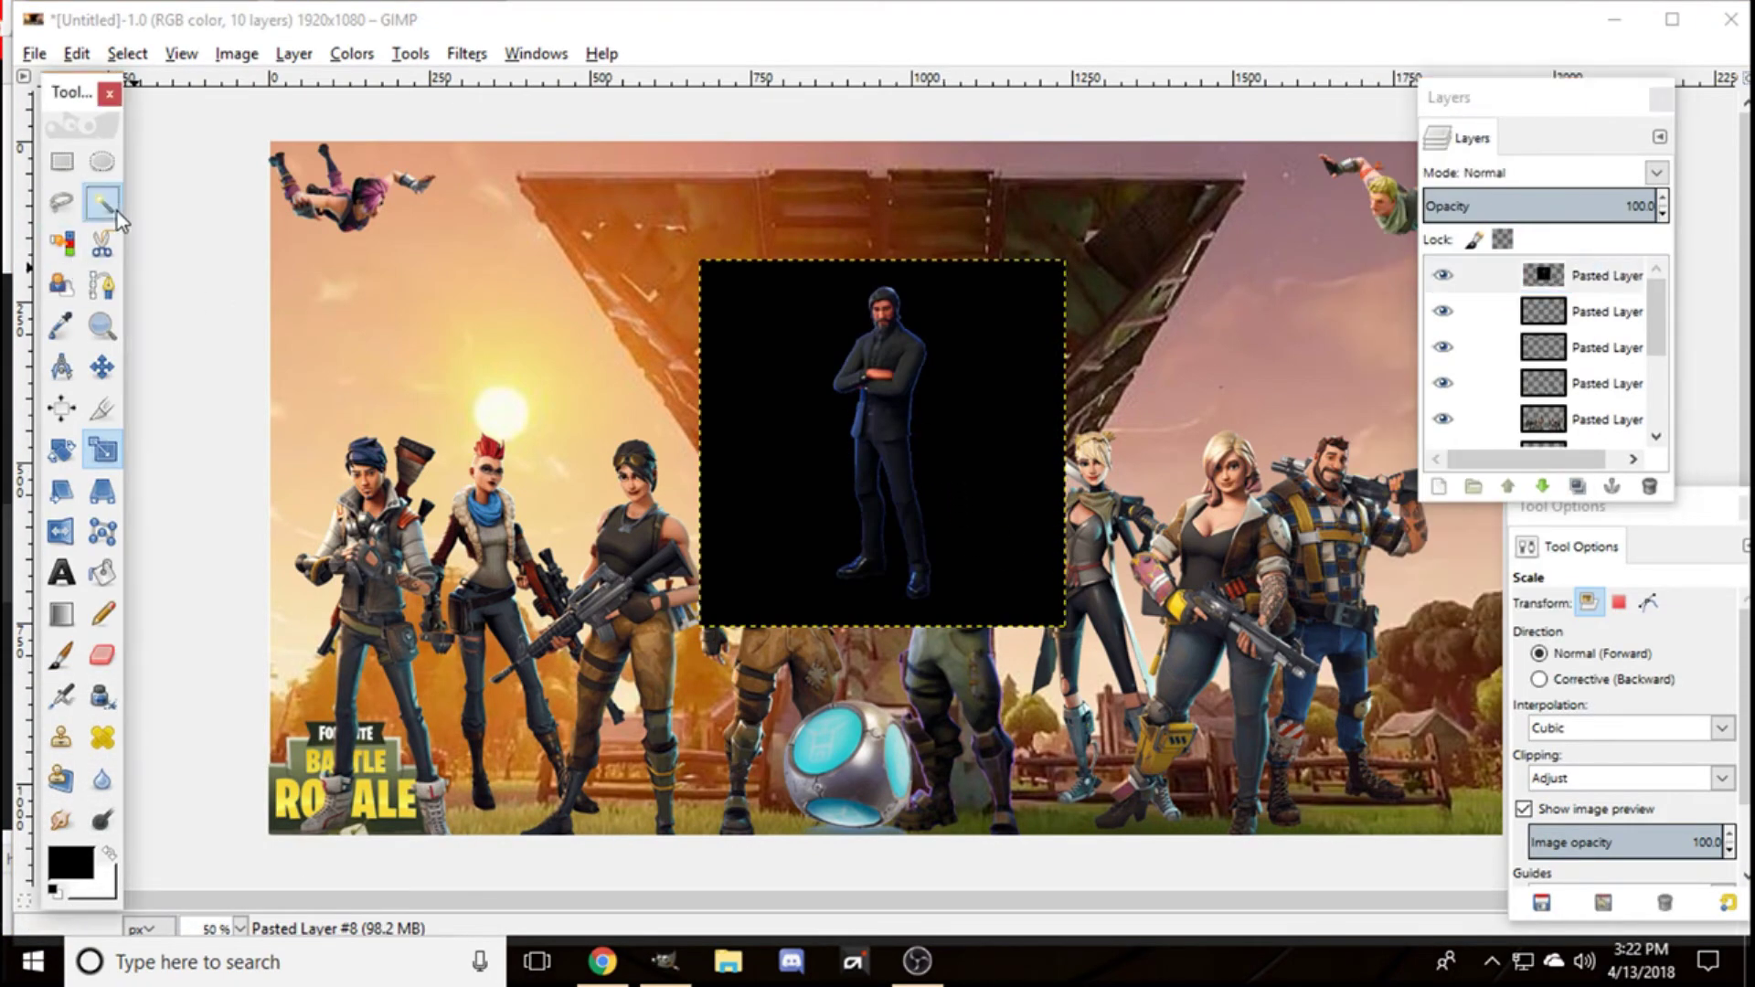
pyautogui.click(793, 498)
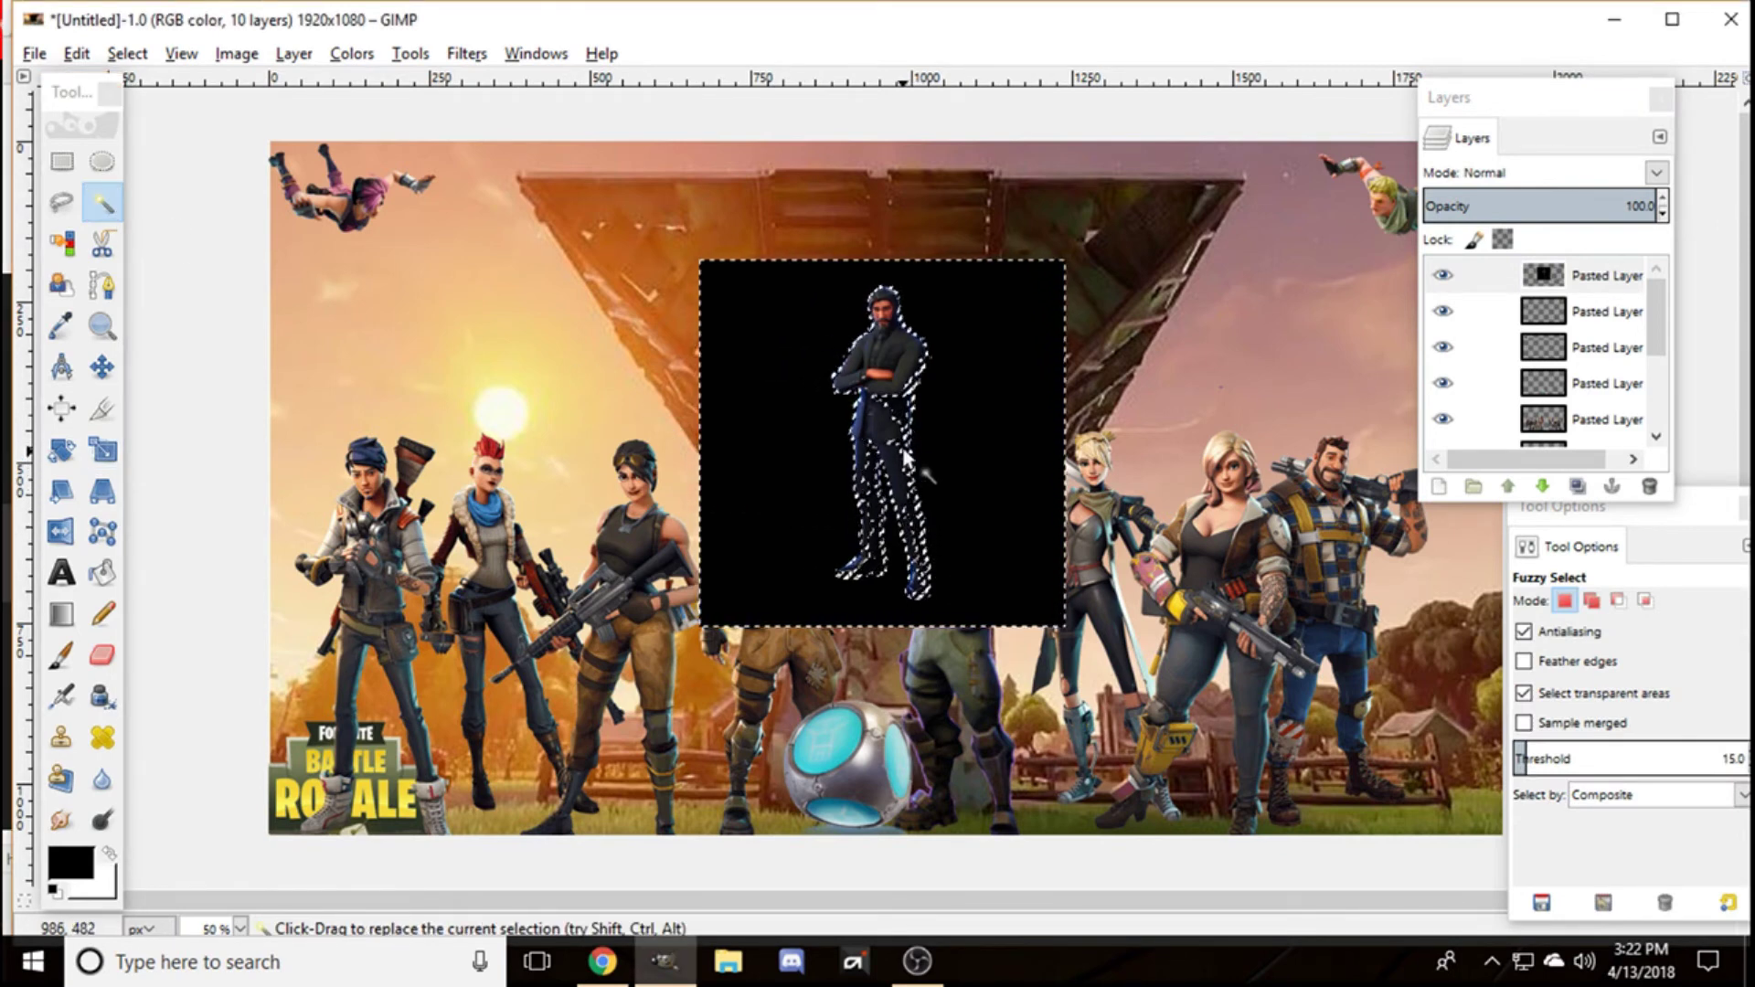
pyautogui.click(128, 53)
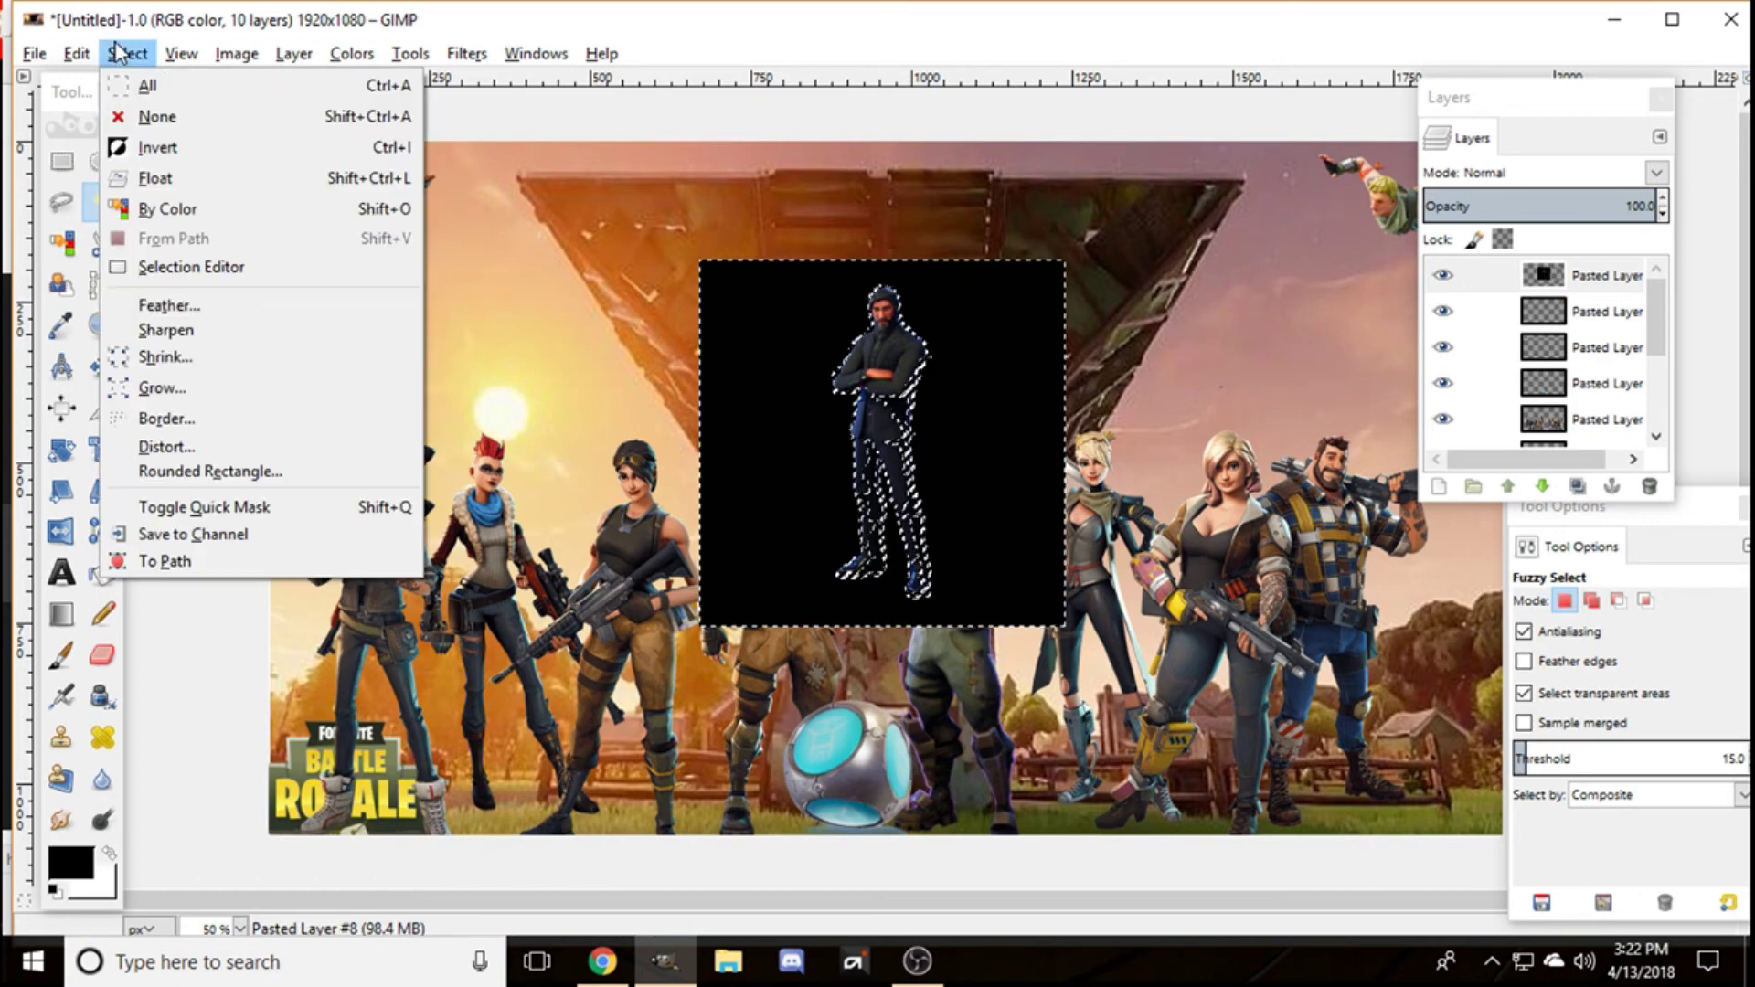
pyautogui.click(172, 119)
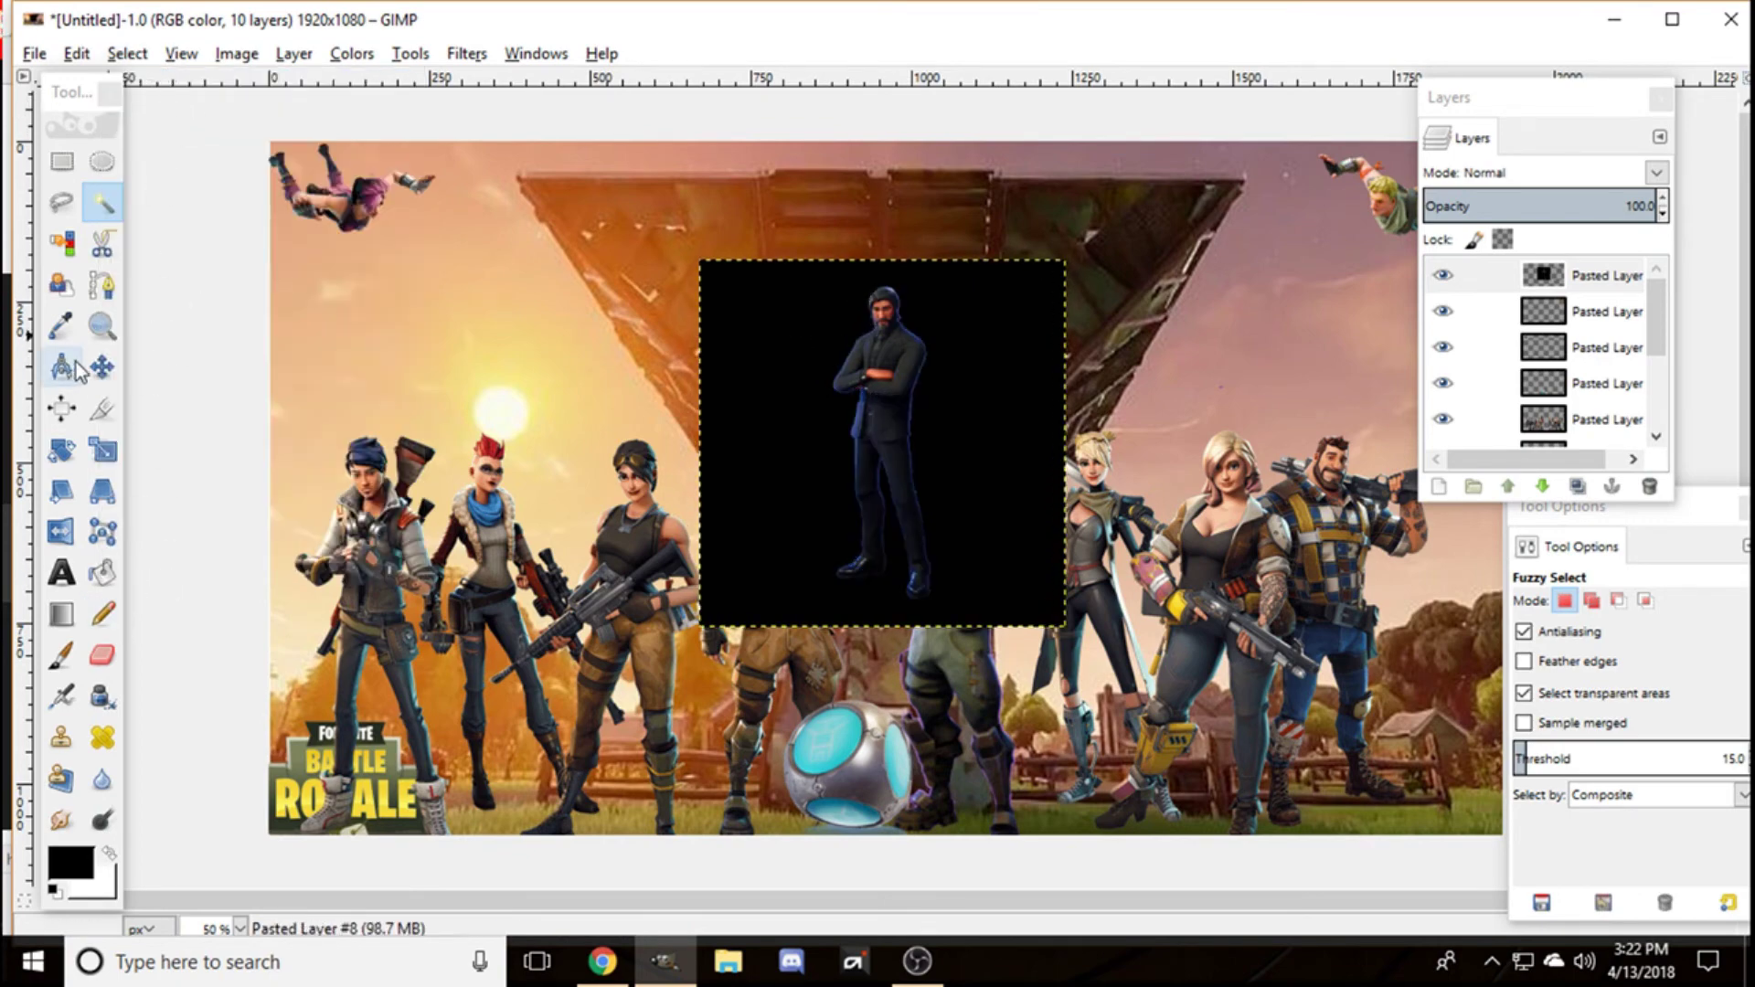
# Step: Scale the John Wick layer up proportionally until its black square spans about three quarters of the canvas height
pyautogui.click(102, 449)
pyautogui.press('Tab')
pyautogui.click(729, 541)
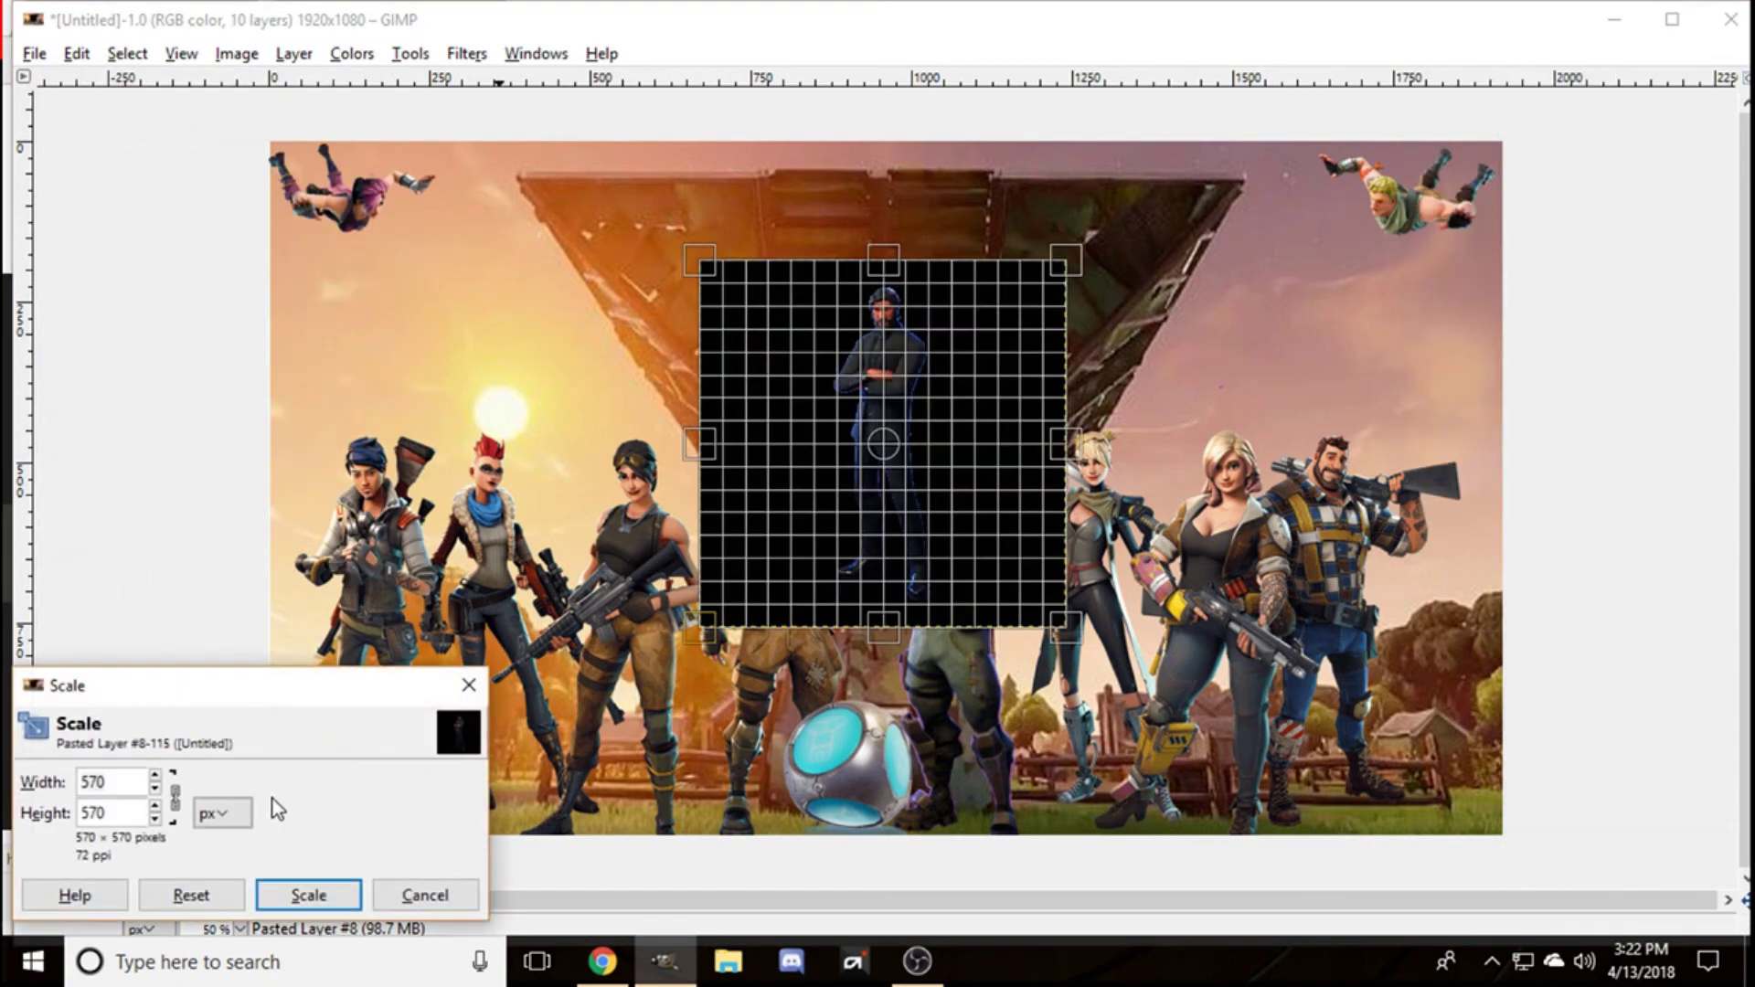
pyautogui.moveTo(154, 776); pyautogui.dragTo(154, 776)
pyautogui.click(308, 895)
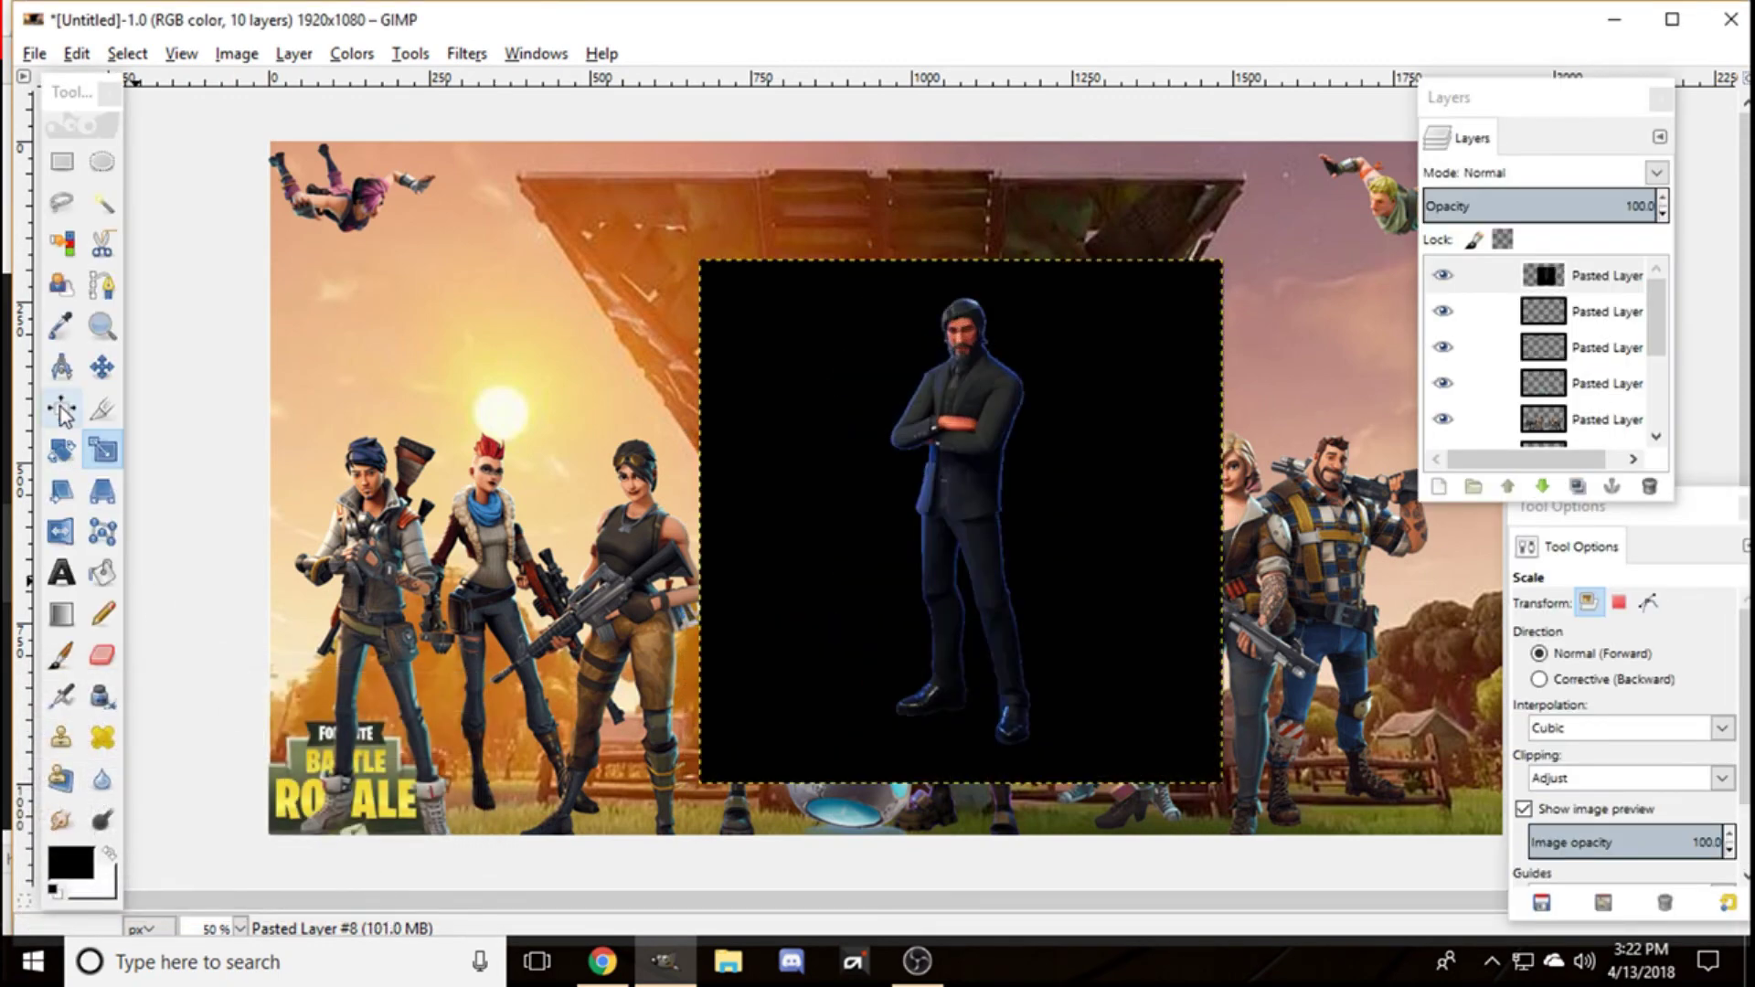
# Step: Draw a loose closed freehand selection around John Wick's whole figure, from above his head to below his shoes
pyautogui.click(63, 200)
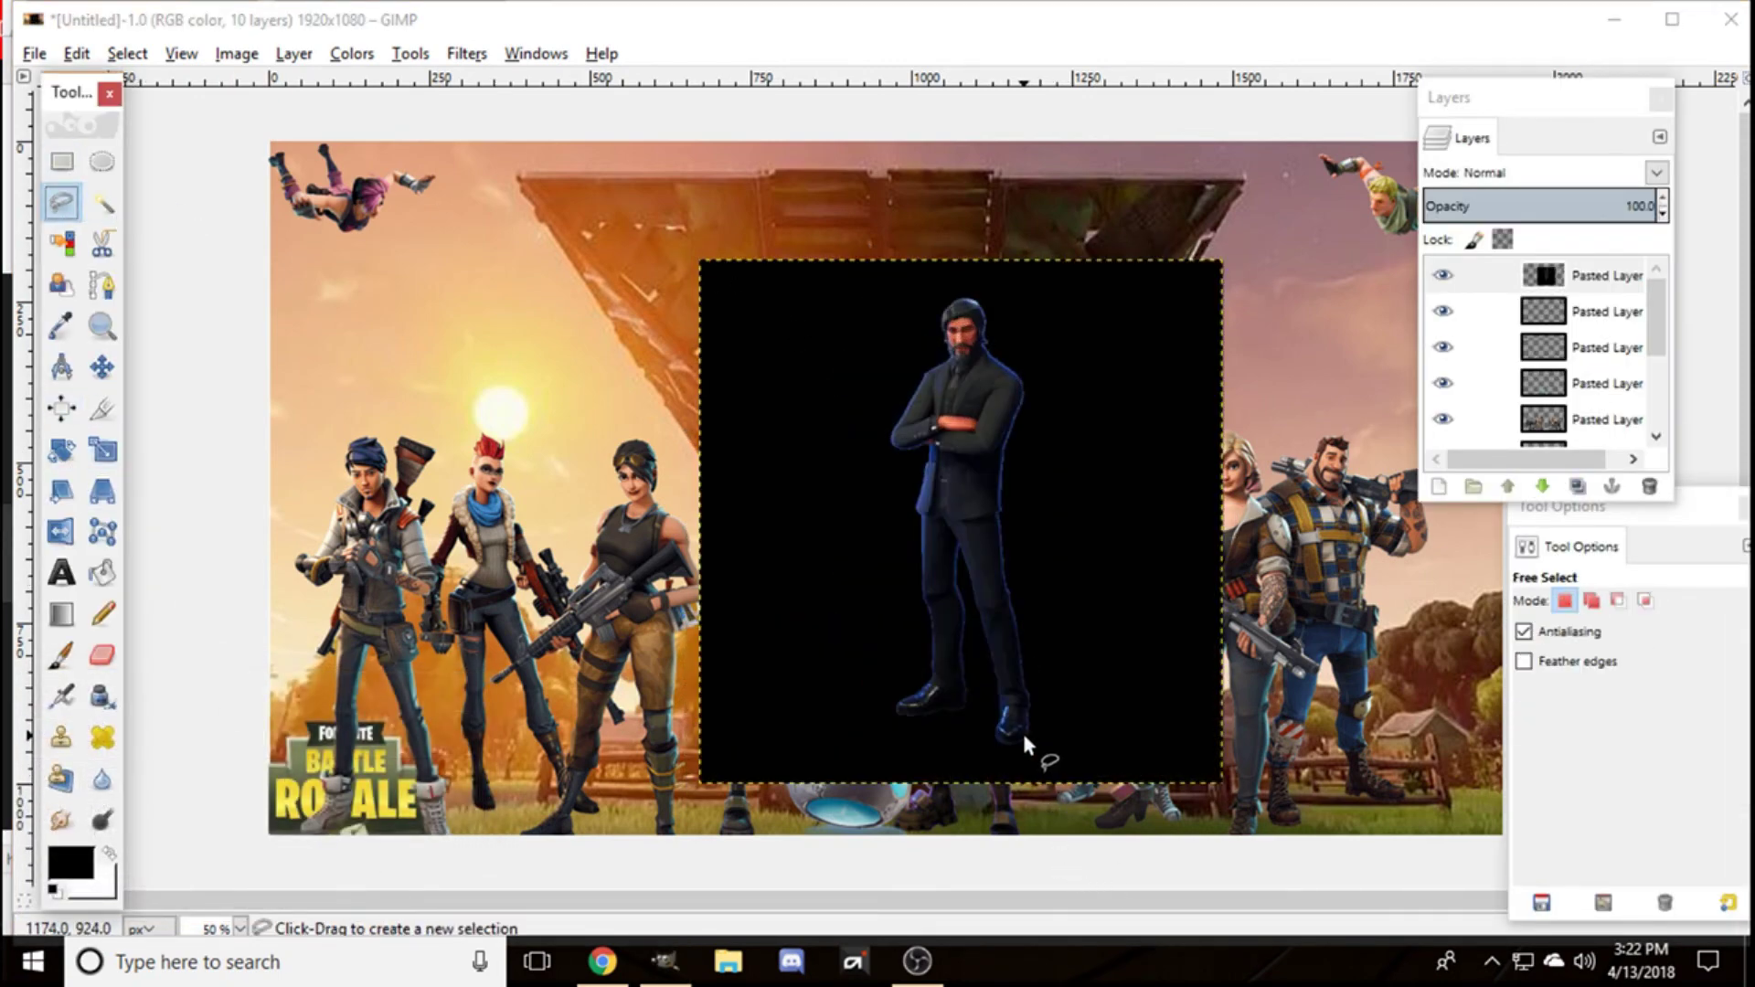
pyautogui.moveTo(1033, 755)
pyautogui.mouseDown()
pyautogui.moveTo(1053, 711)
pyautogui.moveTo(1045, 647)
pyautogui.mouseUp()
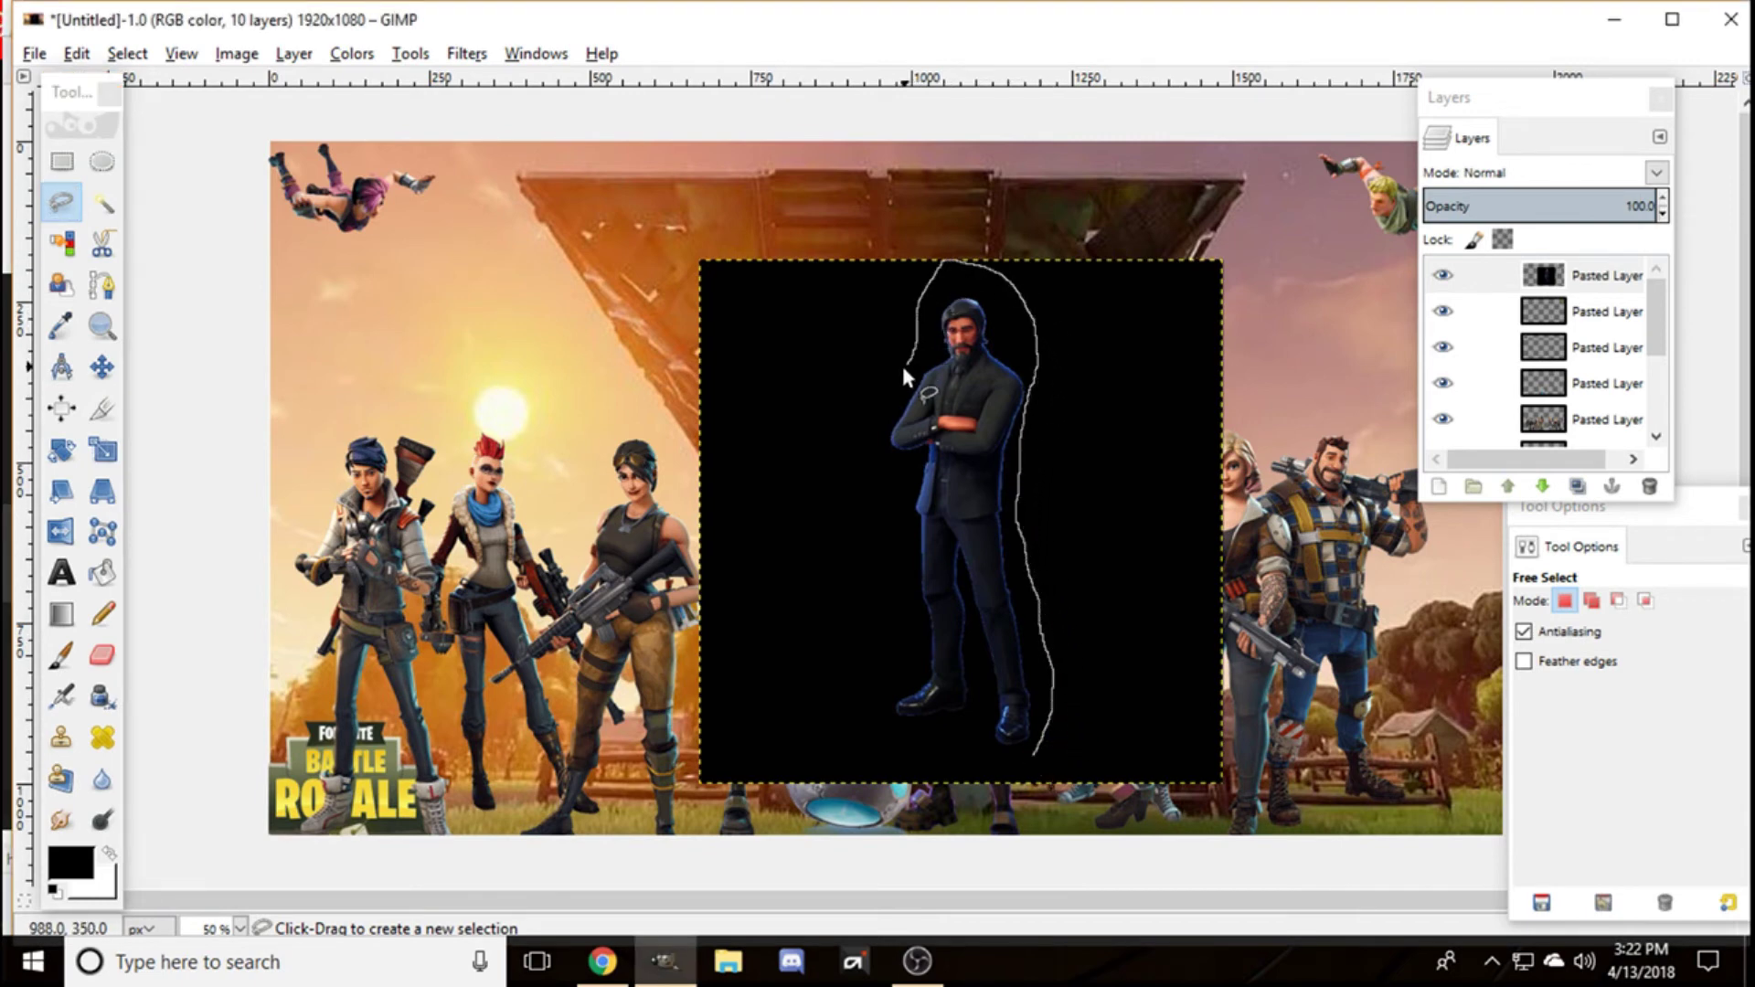
pyautogui.moveTo(964, 770); pyautogui.dragTo(1036, 758)
pyautogui.click(1036, 758)
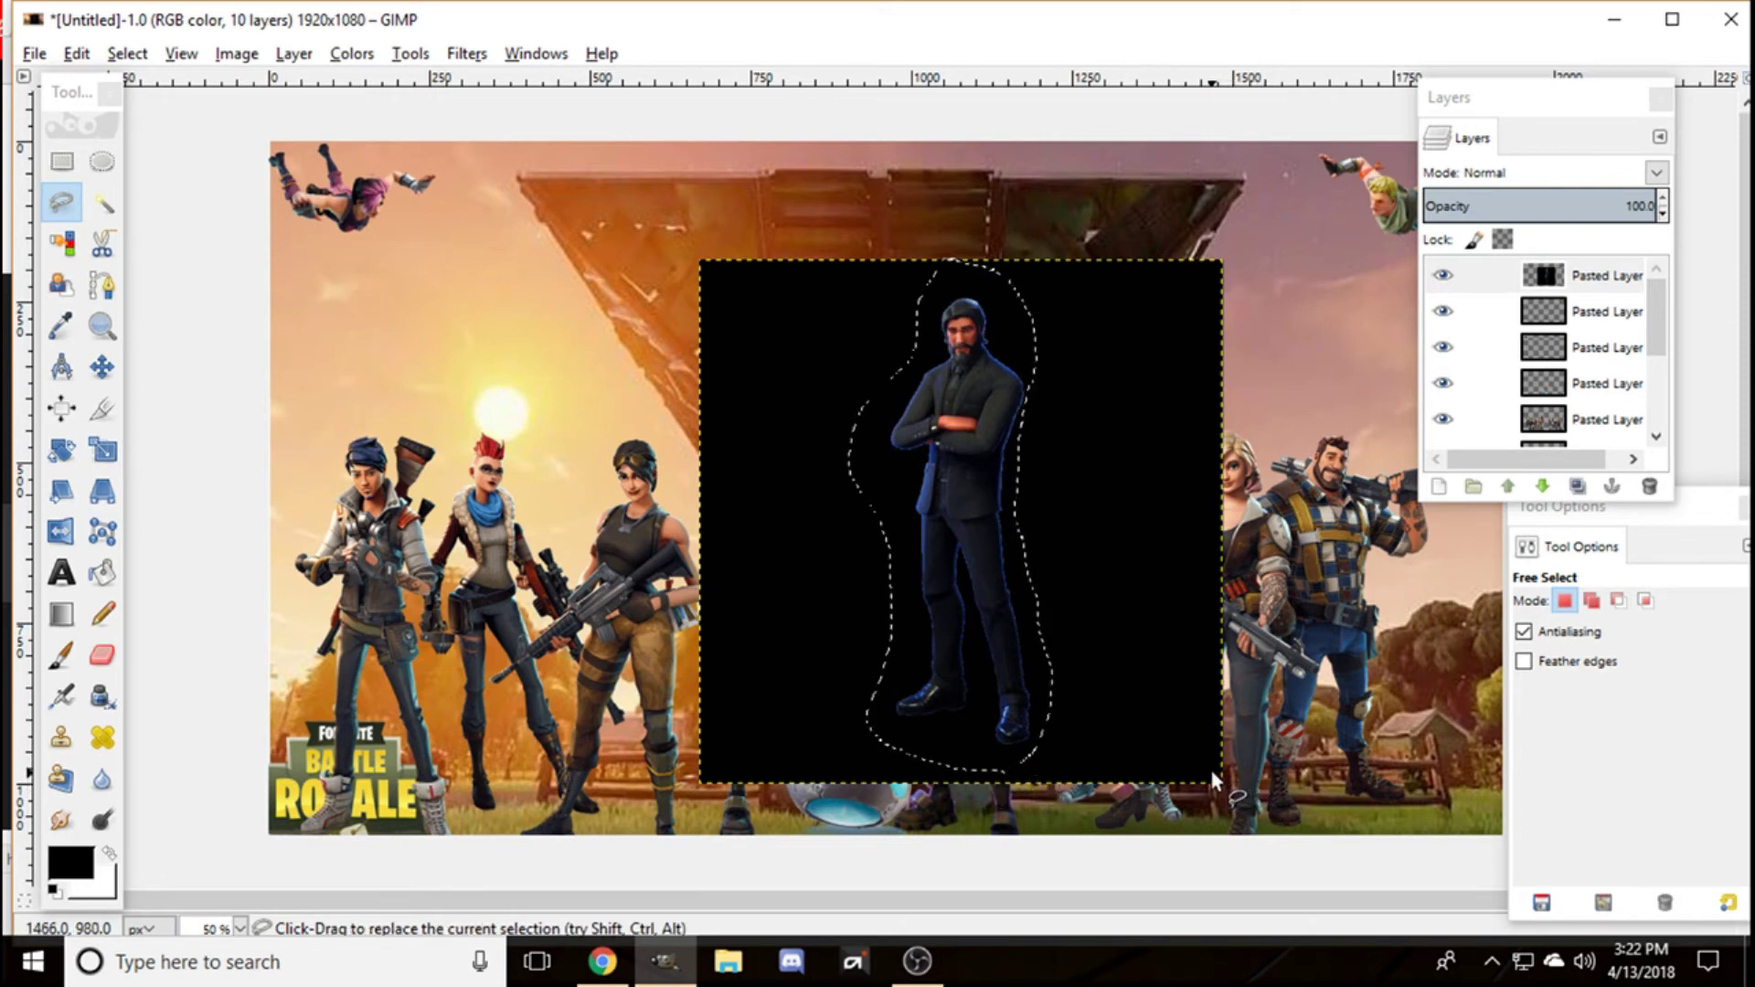
# Step: Copy the selected John Wick figure onto a new layer and delete the original layer with the black square
pyautogui.press('ctrl')
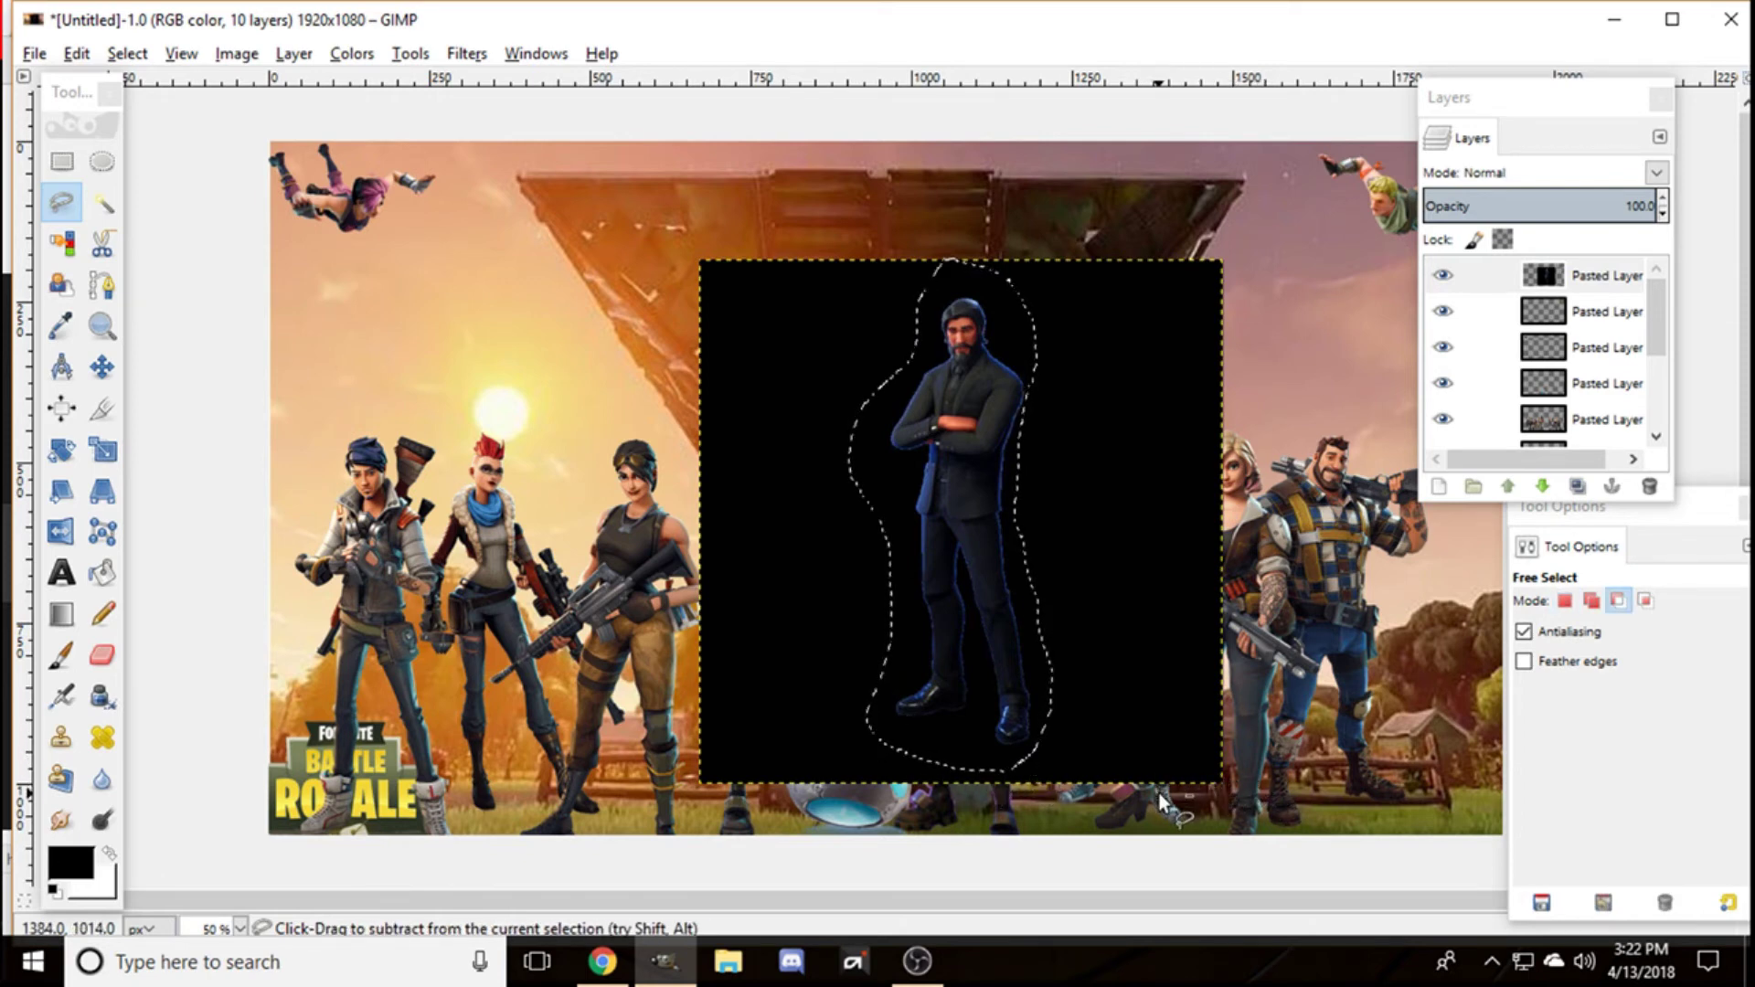
pyautogui.hotkey('ctrl', 'c')
pyautogui.hotkey('ctrl', 'v')
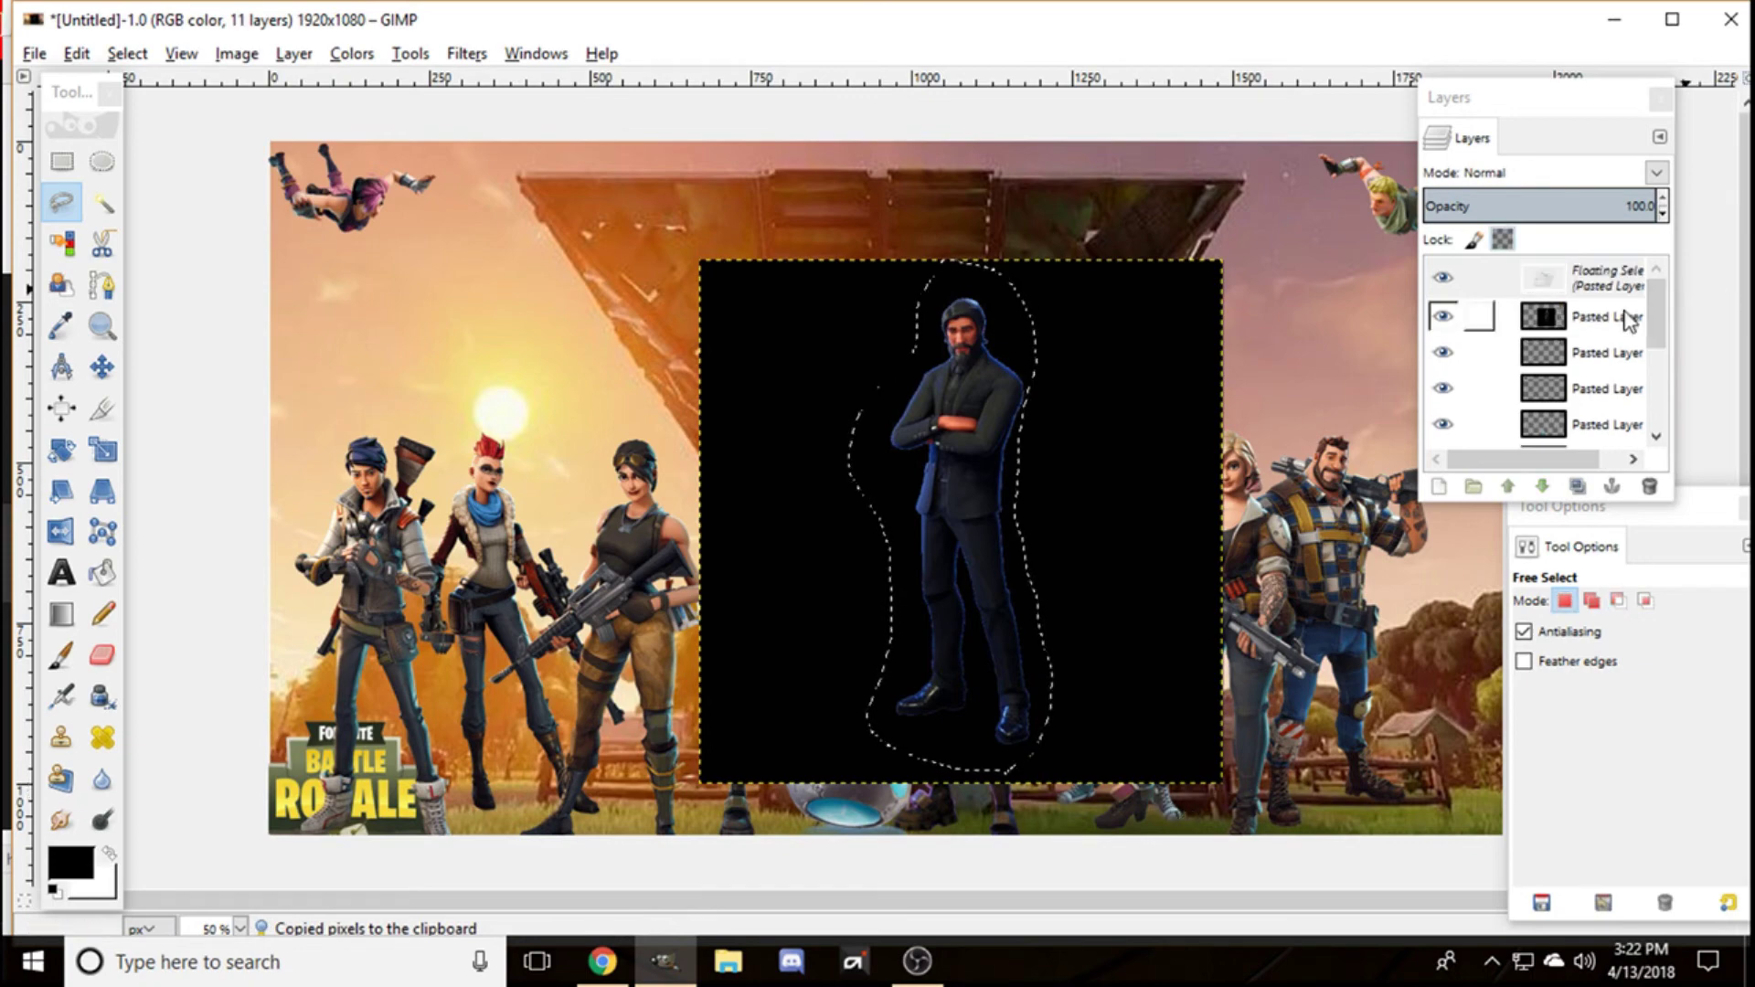
pyautogui.rightClick(1609, 283)
pyautogui.click(1571, 331)
pyautogui.rightClick(1587, 312)
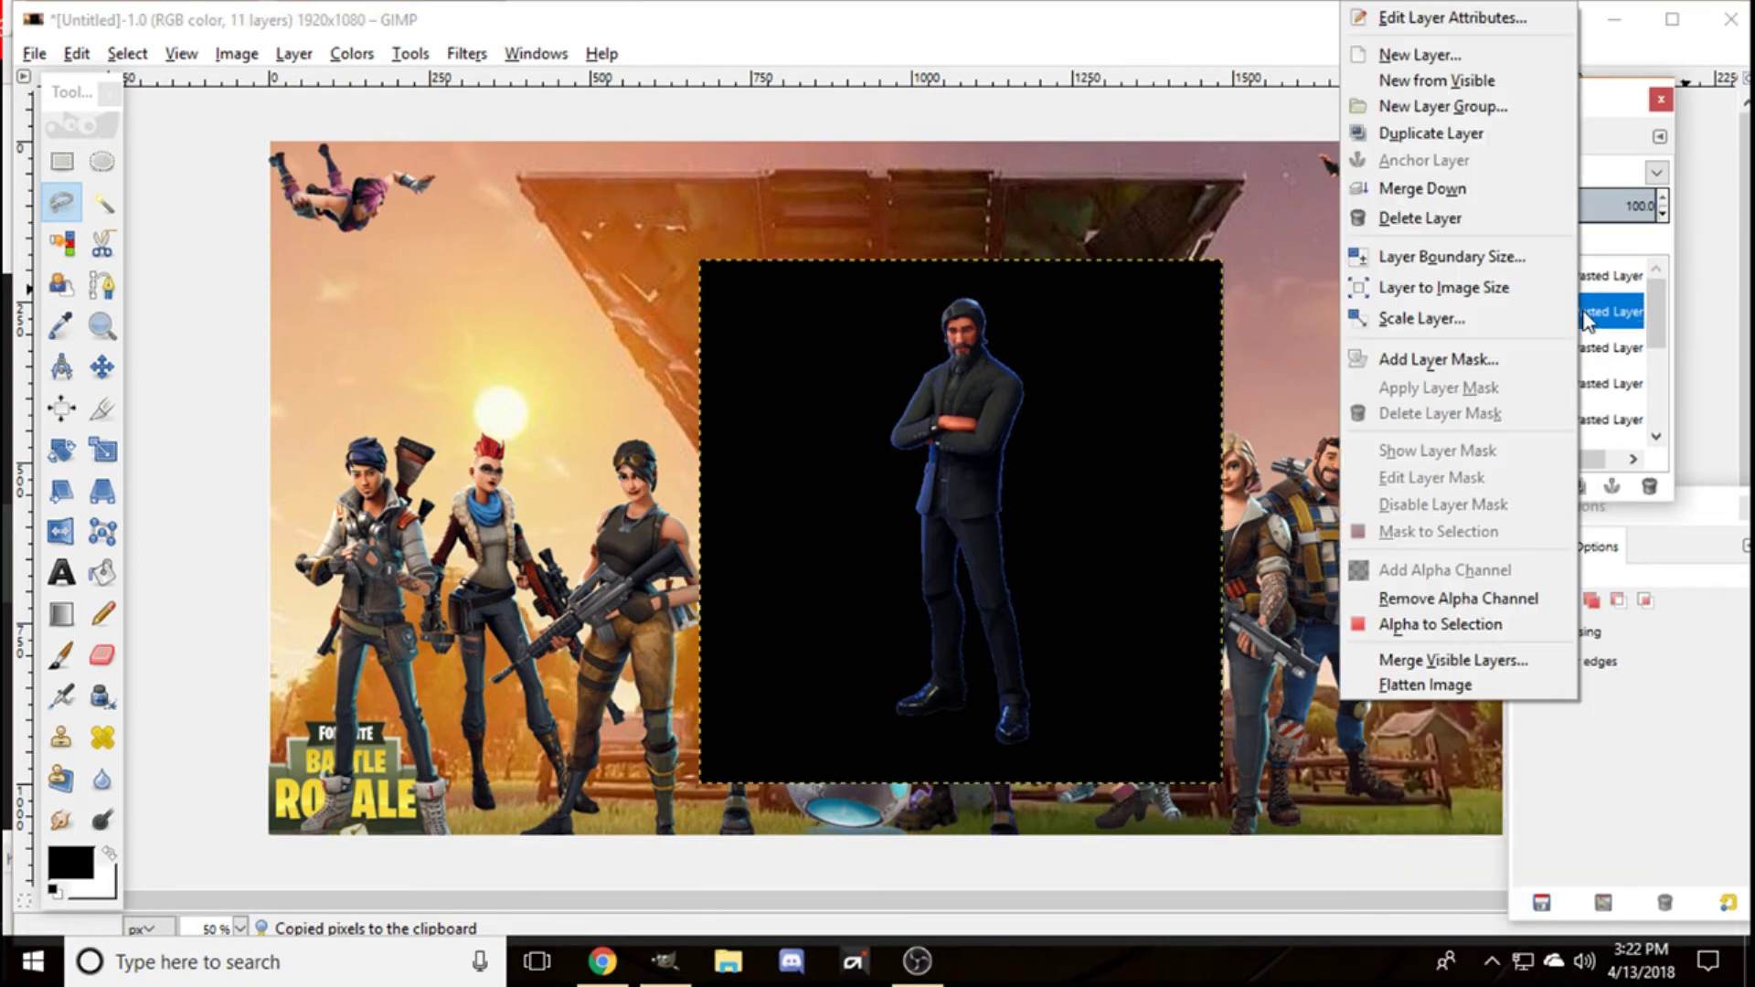
pyautogui.click(1520, 218)
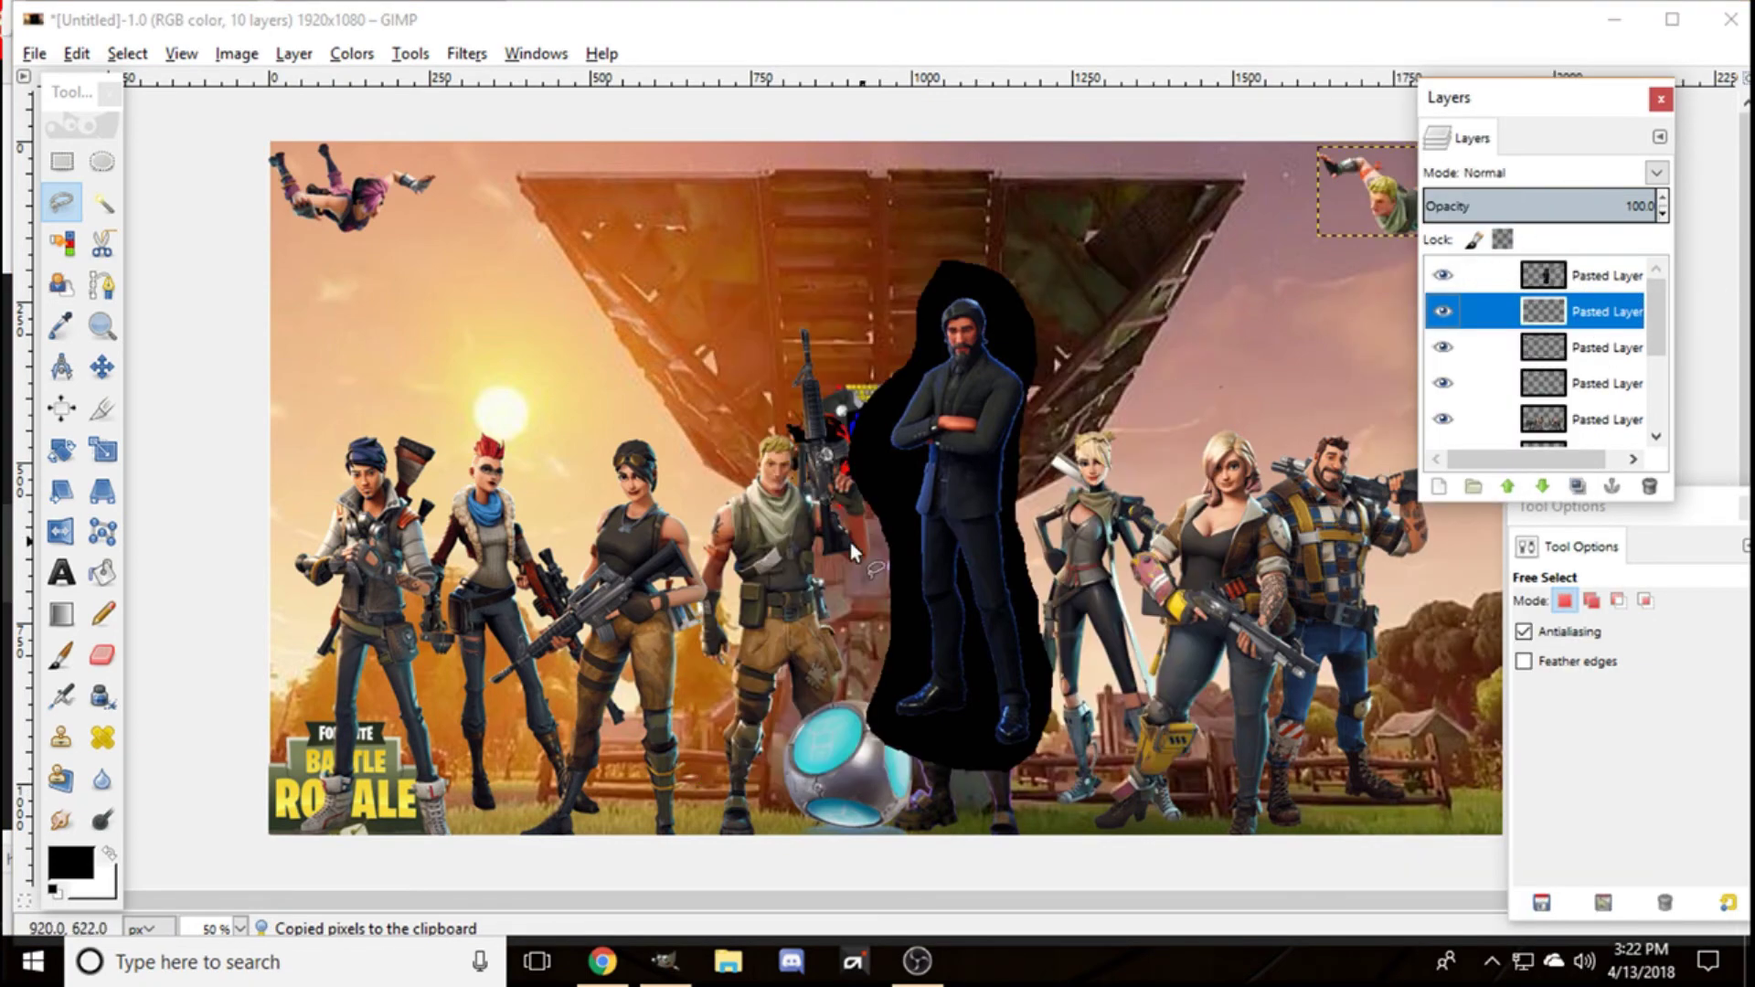
pyautogui.click(101, 203)
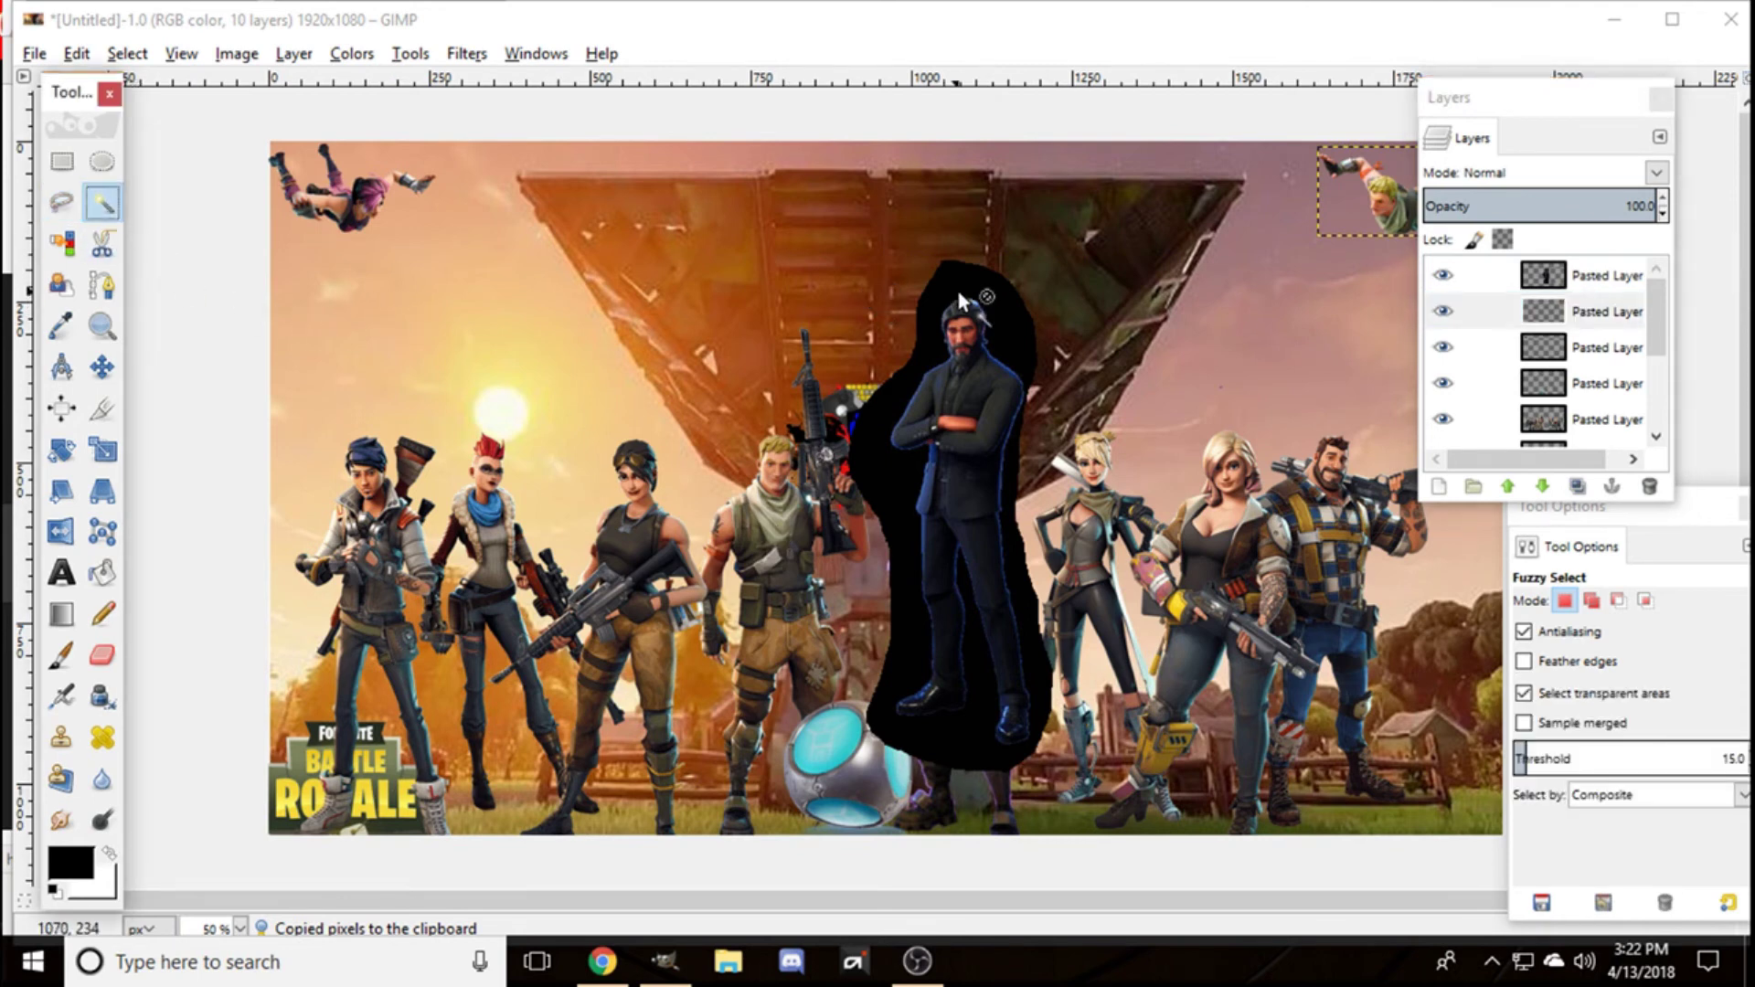
pyautogui.click(1577, 278)
pyautogui.click(1007, 306)
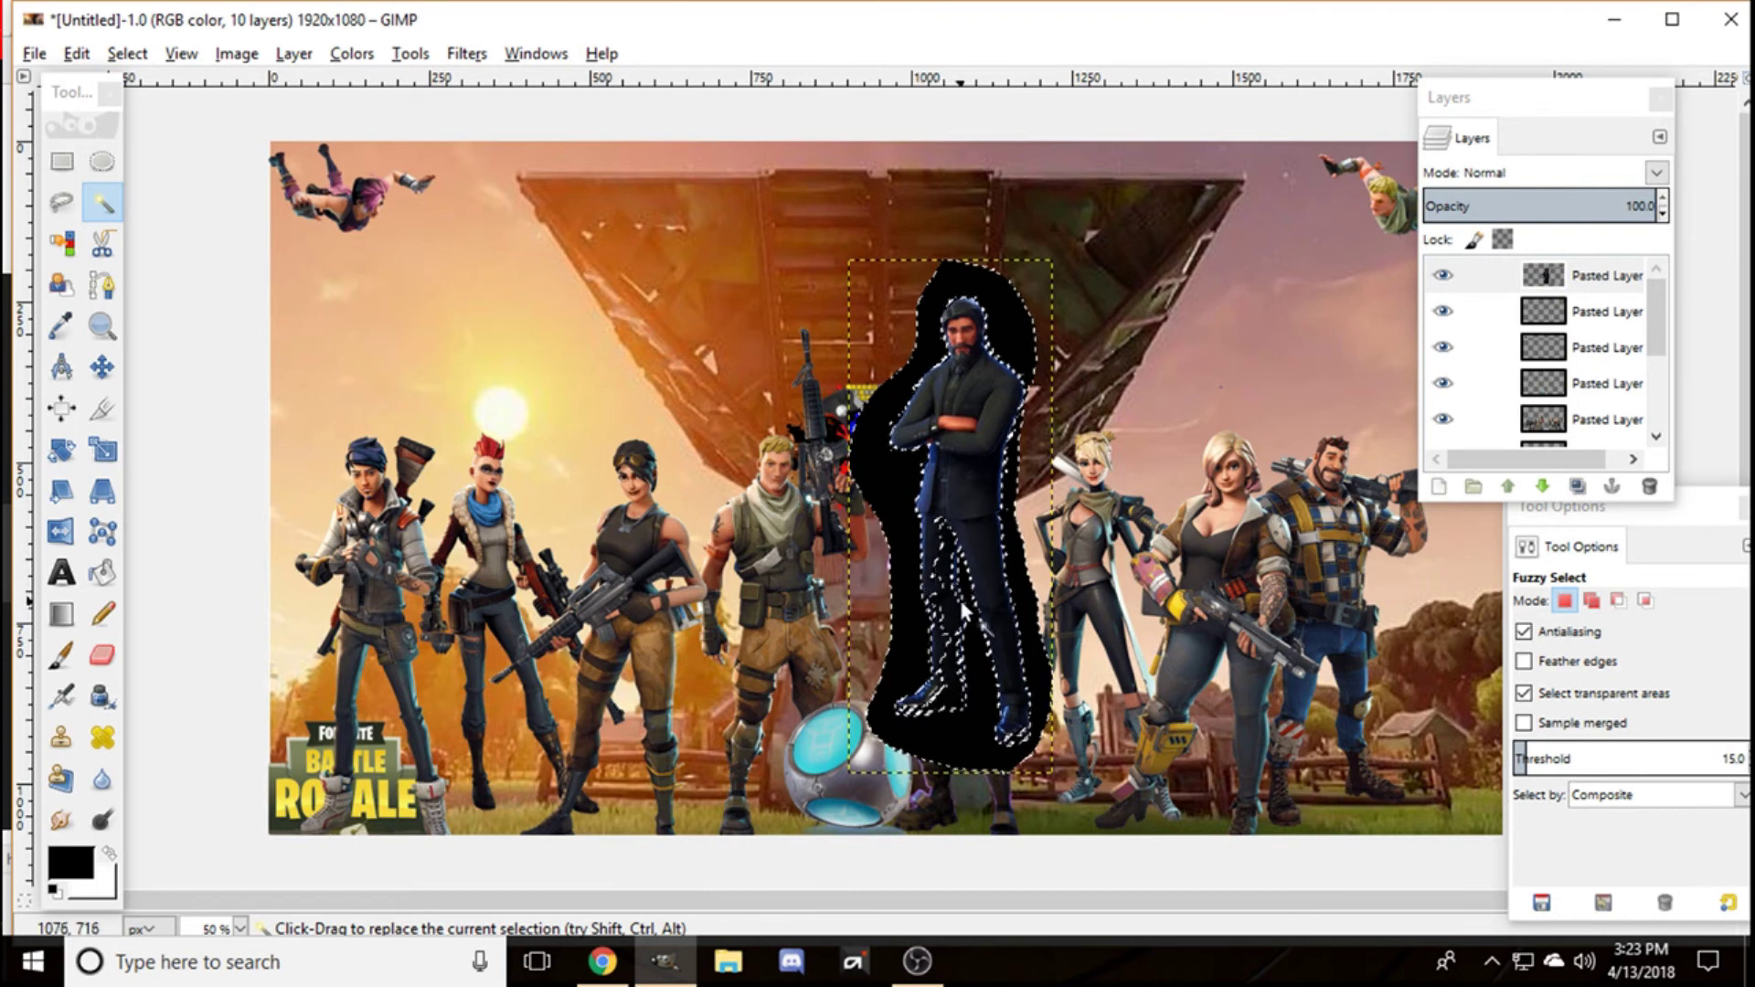
pyautogui.click(127, 53)
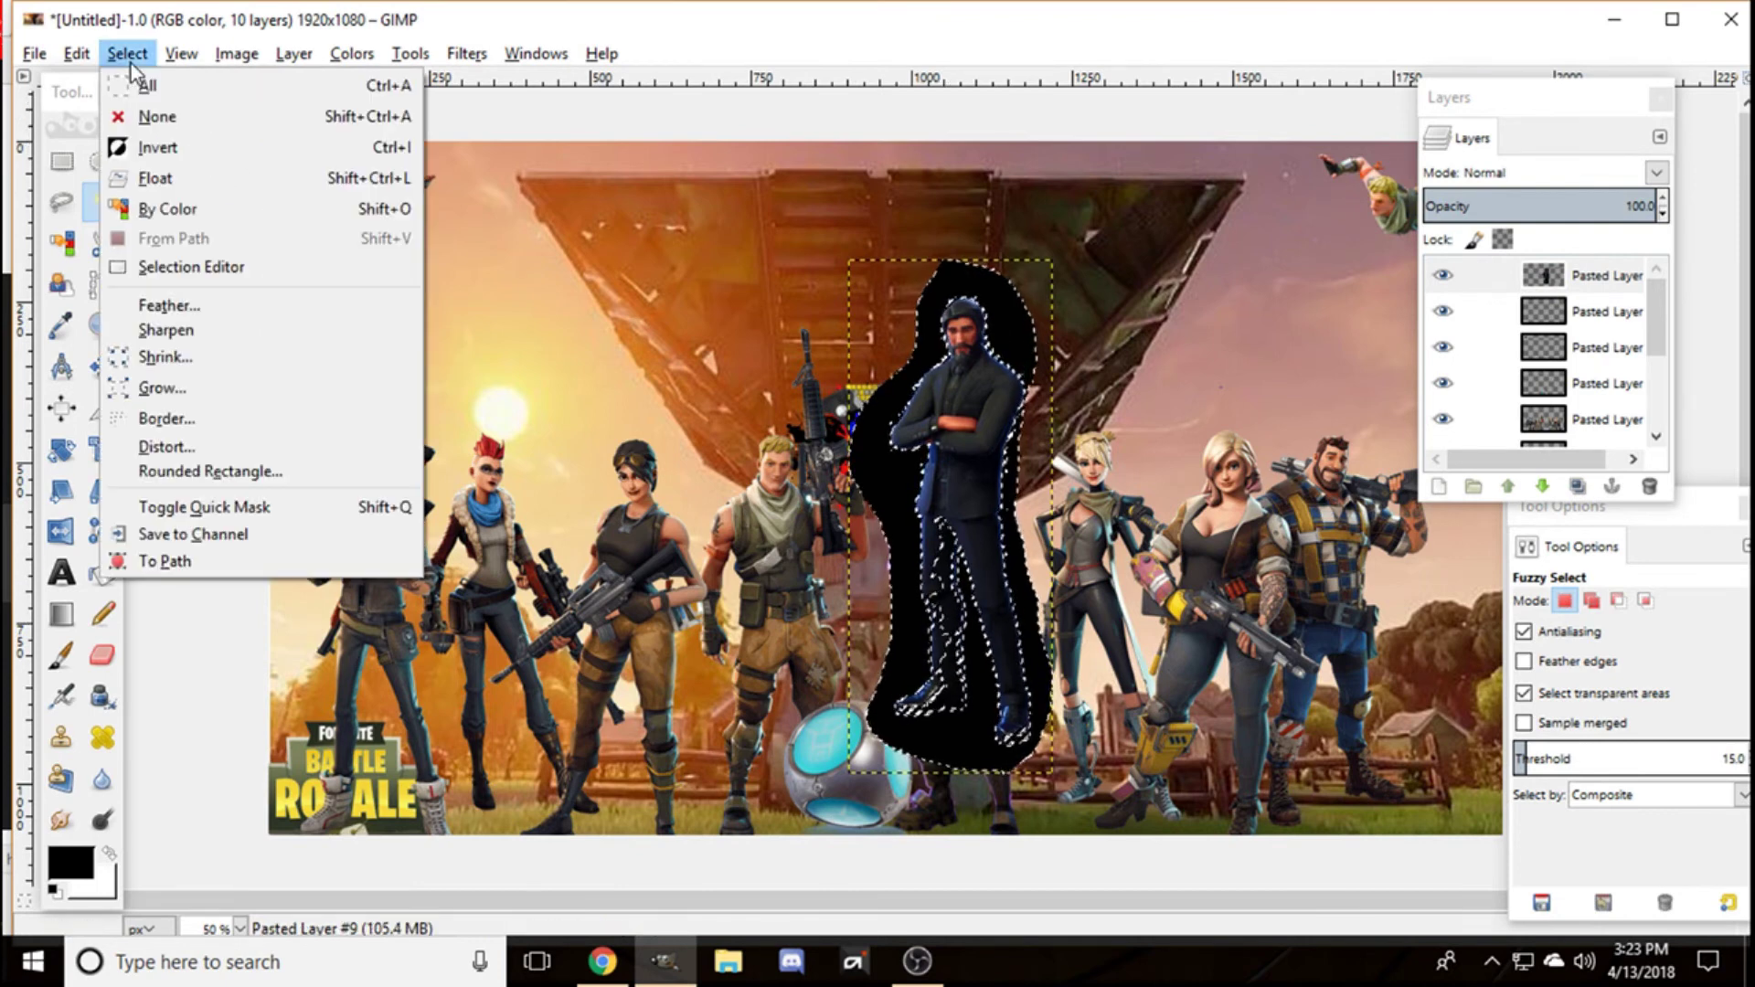
pyautogui.click(164, 119)
# Step: Outline the black area between John Wick's legs and beneath the shoe on the left with Free Select and delete it
pyautogui.click(61, 202)
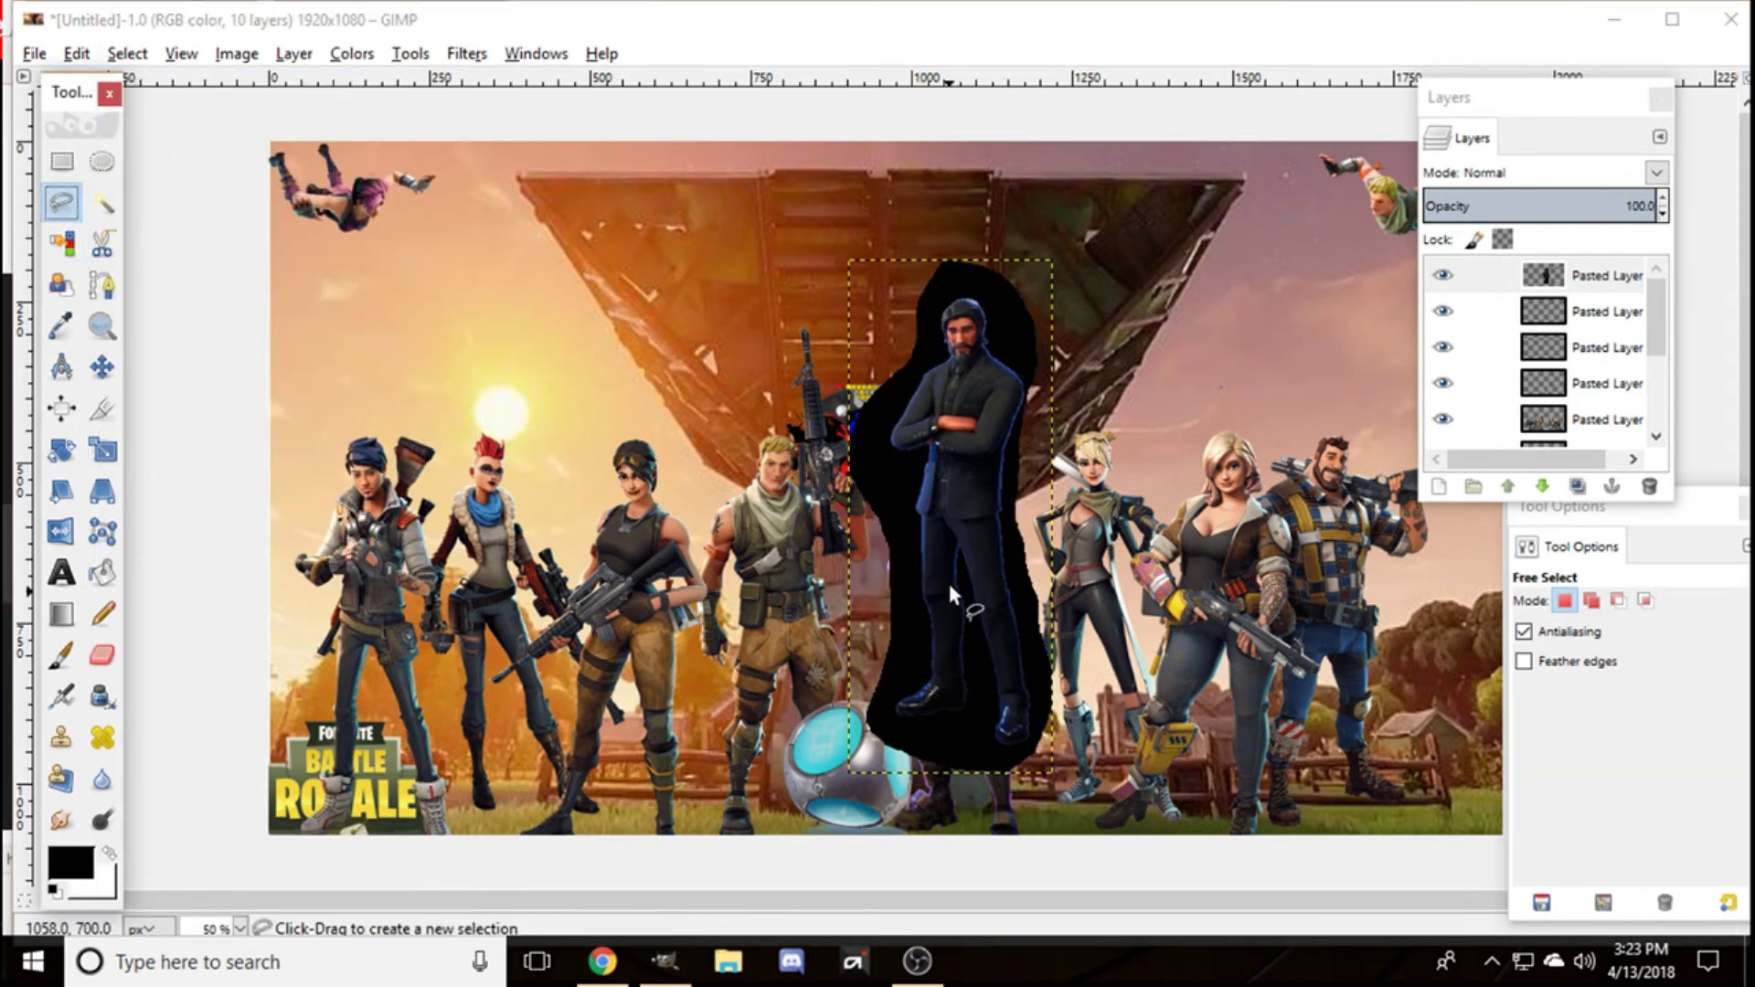
pyautogui.click(959, 547)
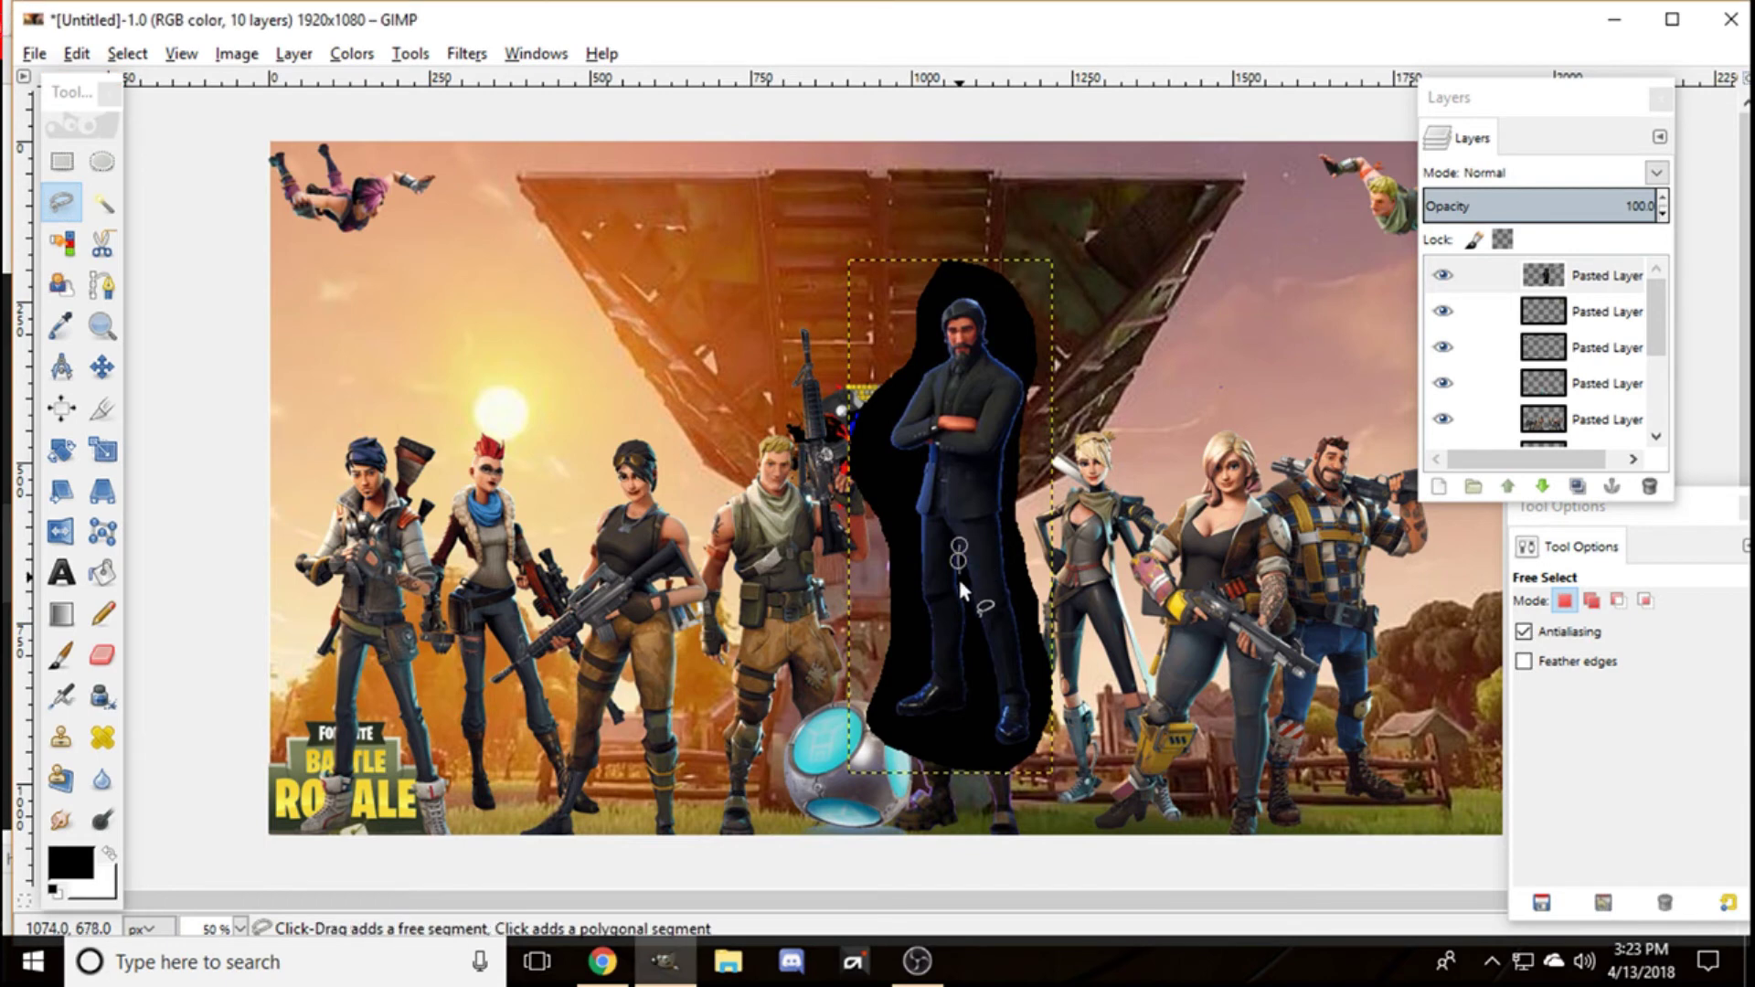
pyautogui.click(956, 582)
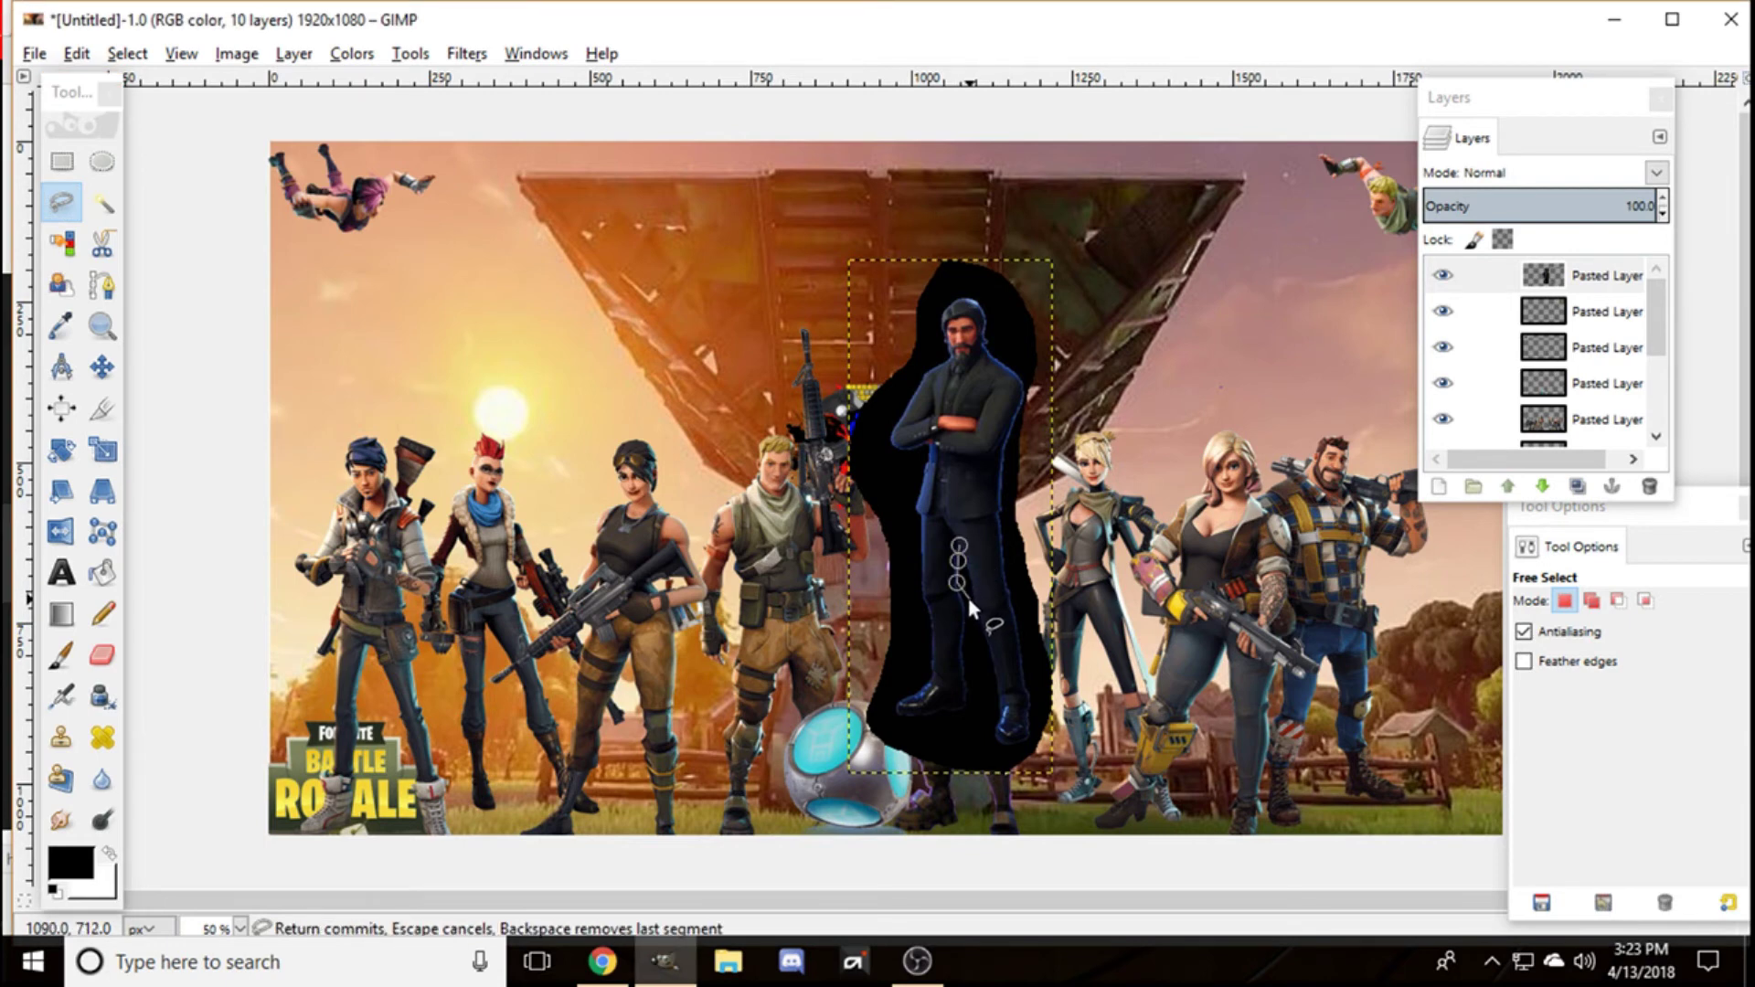
pyautogui.click(965, 604)
pyautogui.click(967, 628)
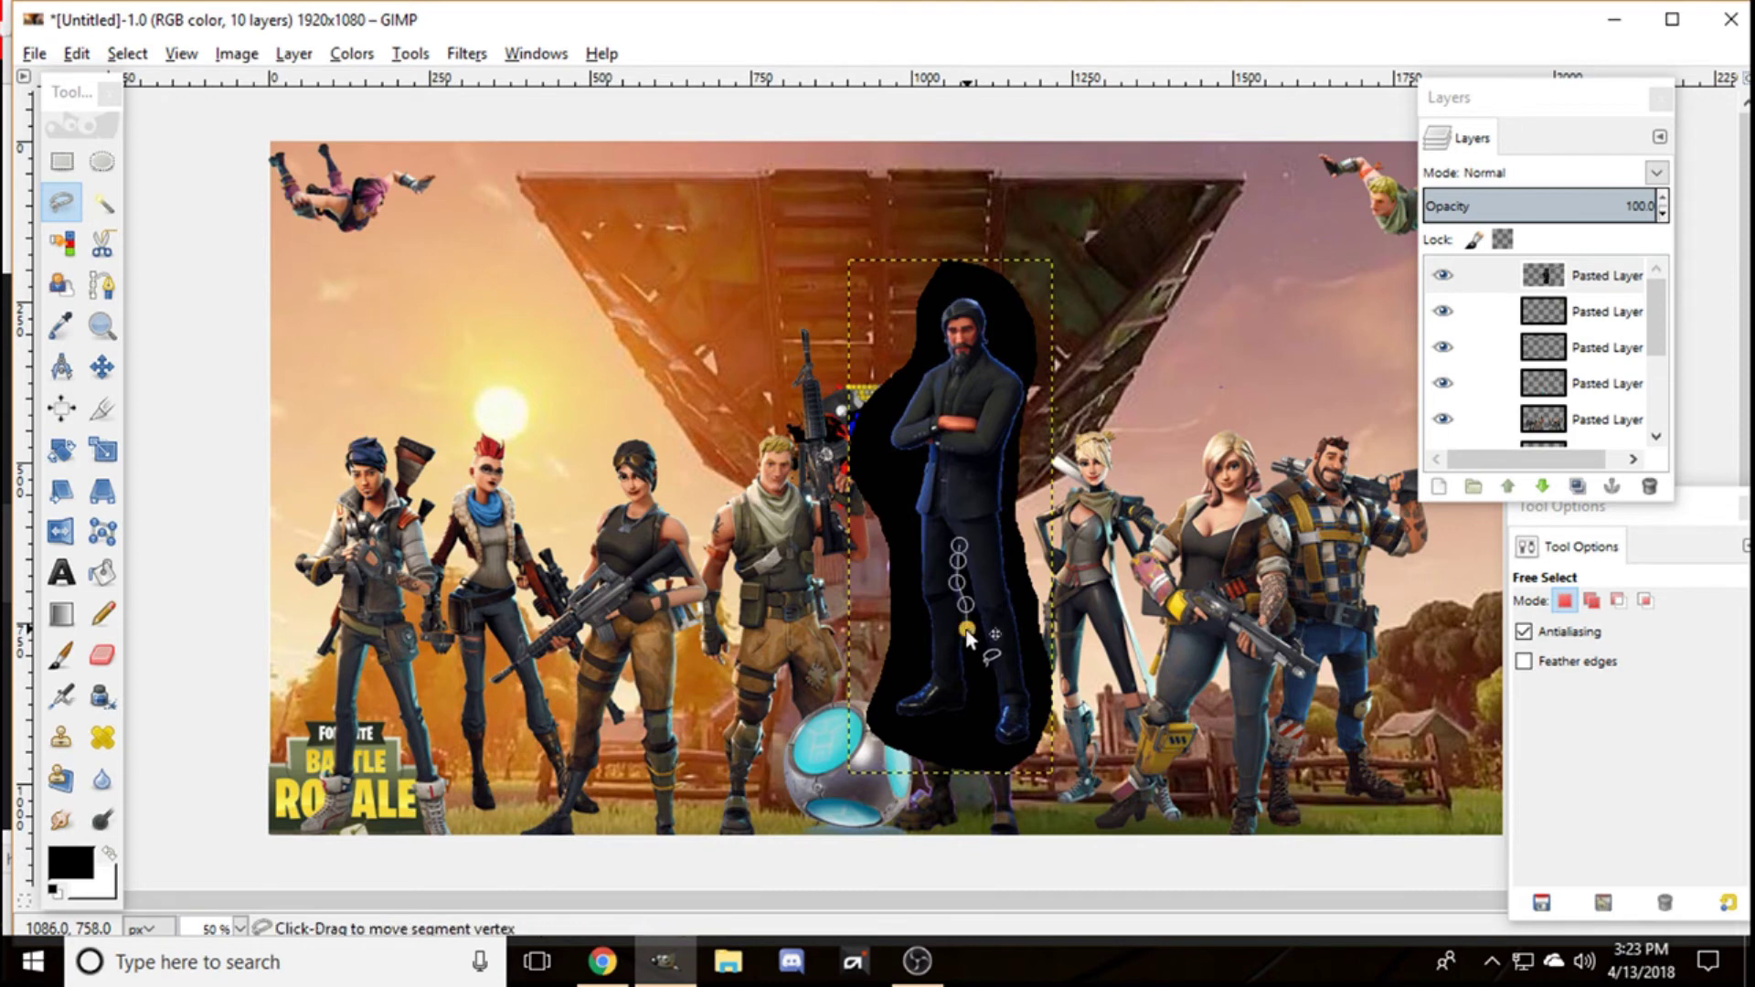
pyautogui.click(969, 701)
pyautogui.click(946, 710)
pyautogui.click(906, 714)
pyautogui.click(833, 726)
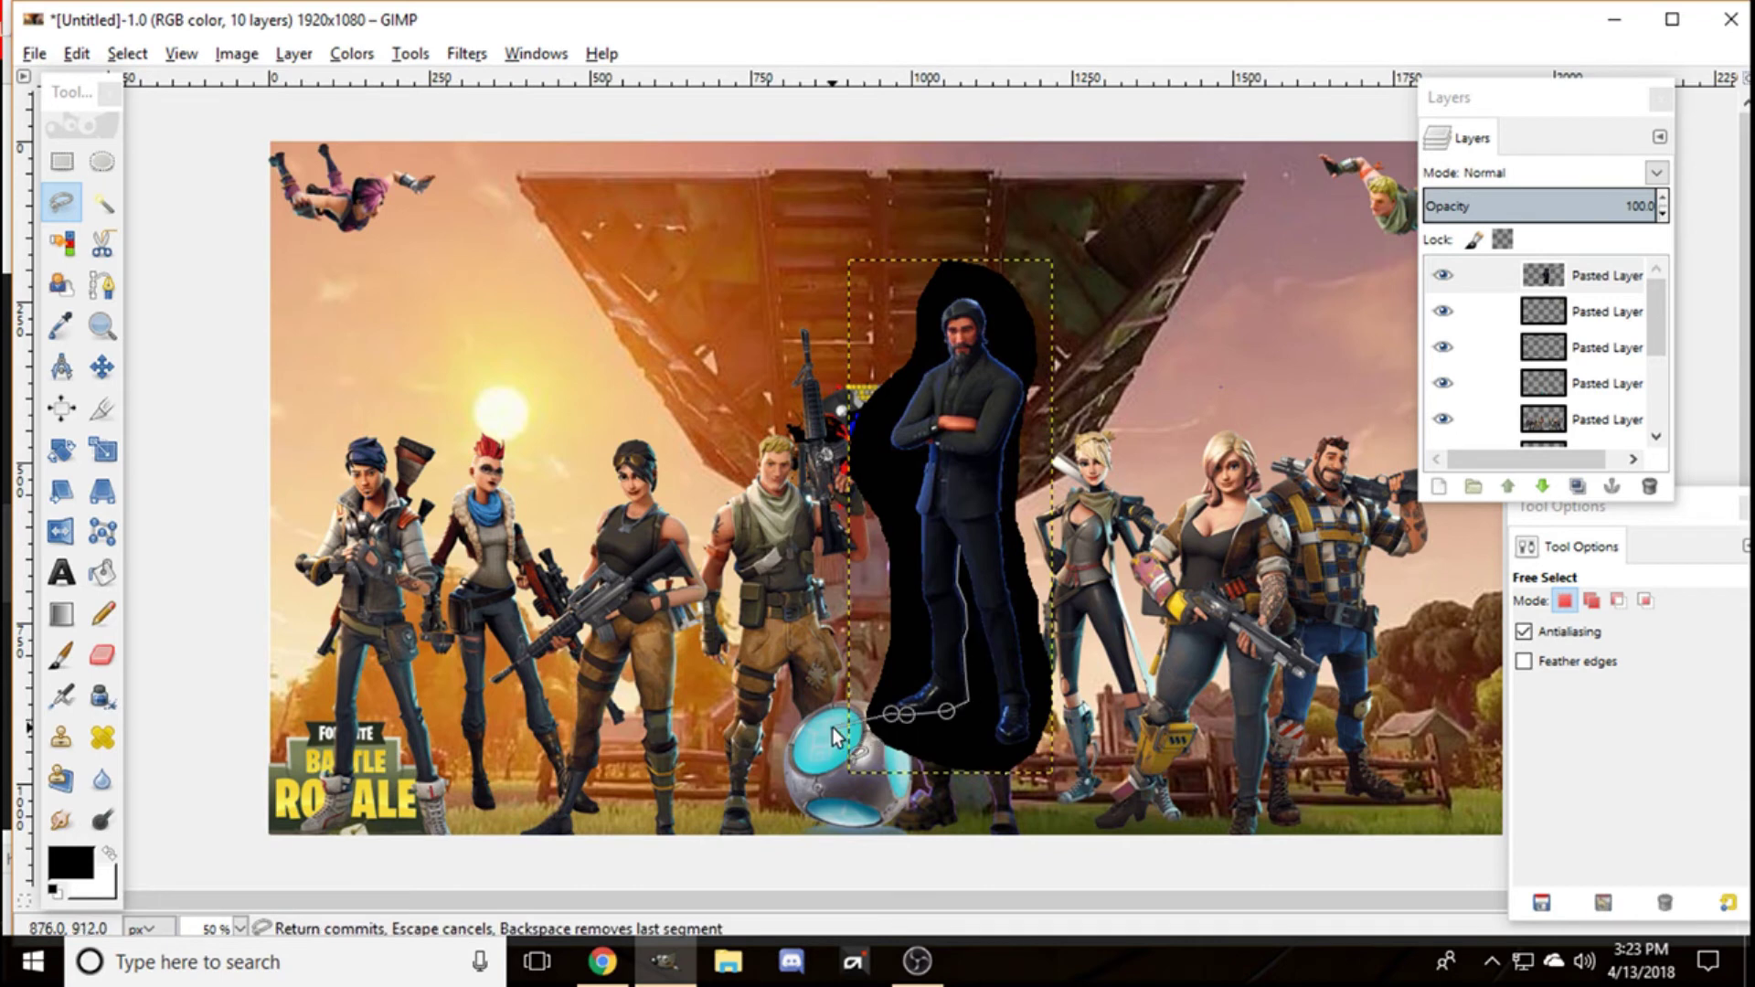
pyautogui.click(977, 793)
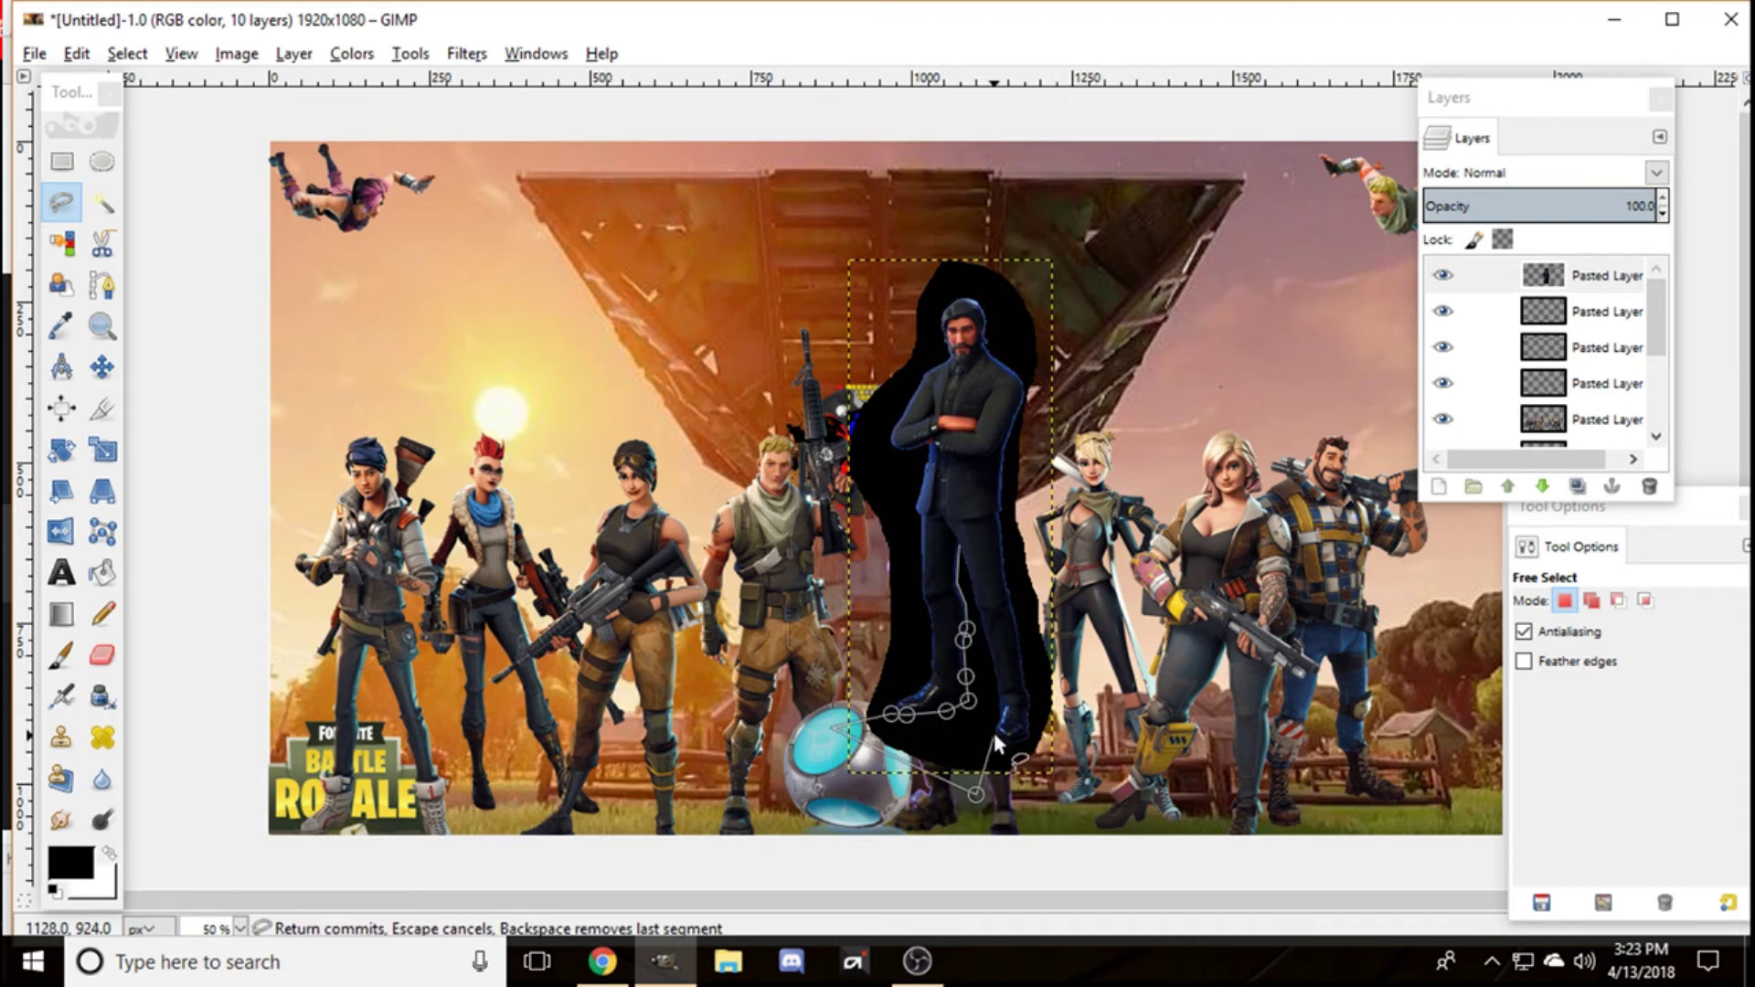
pyautogui.moveTo(990, 695); pyautogui.dragTo(959, 545)
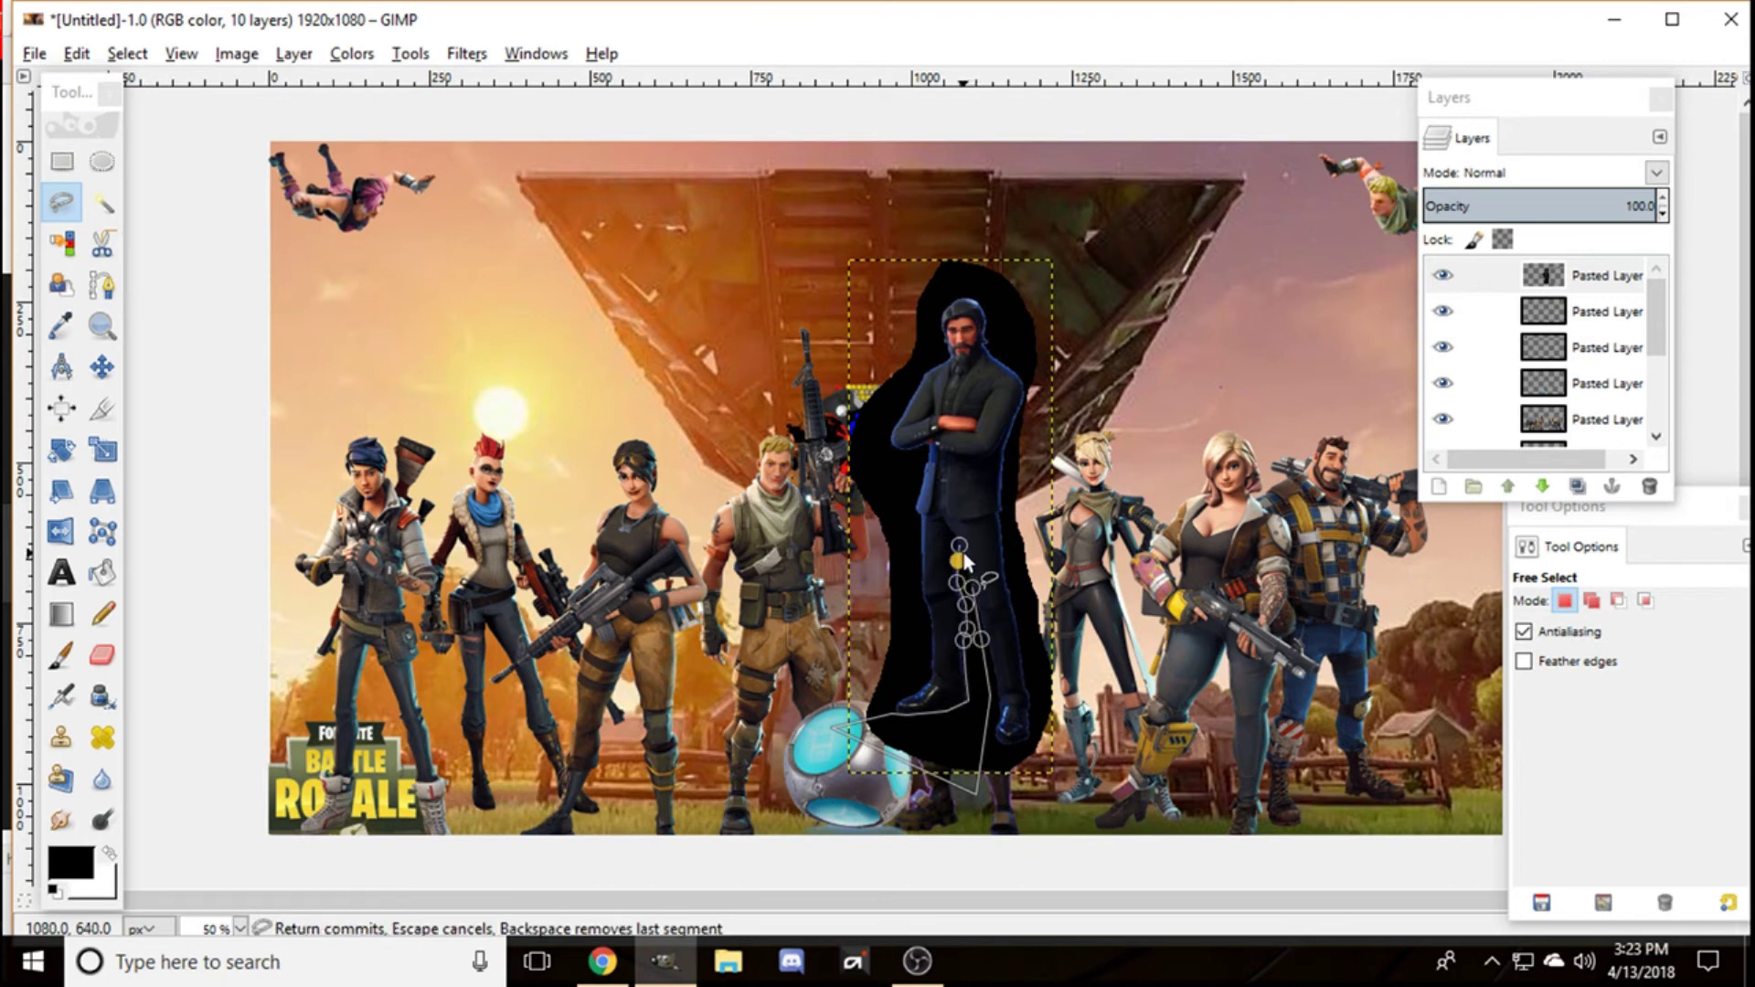
pyautogui.click(967, 701)
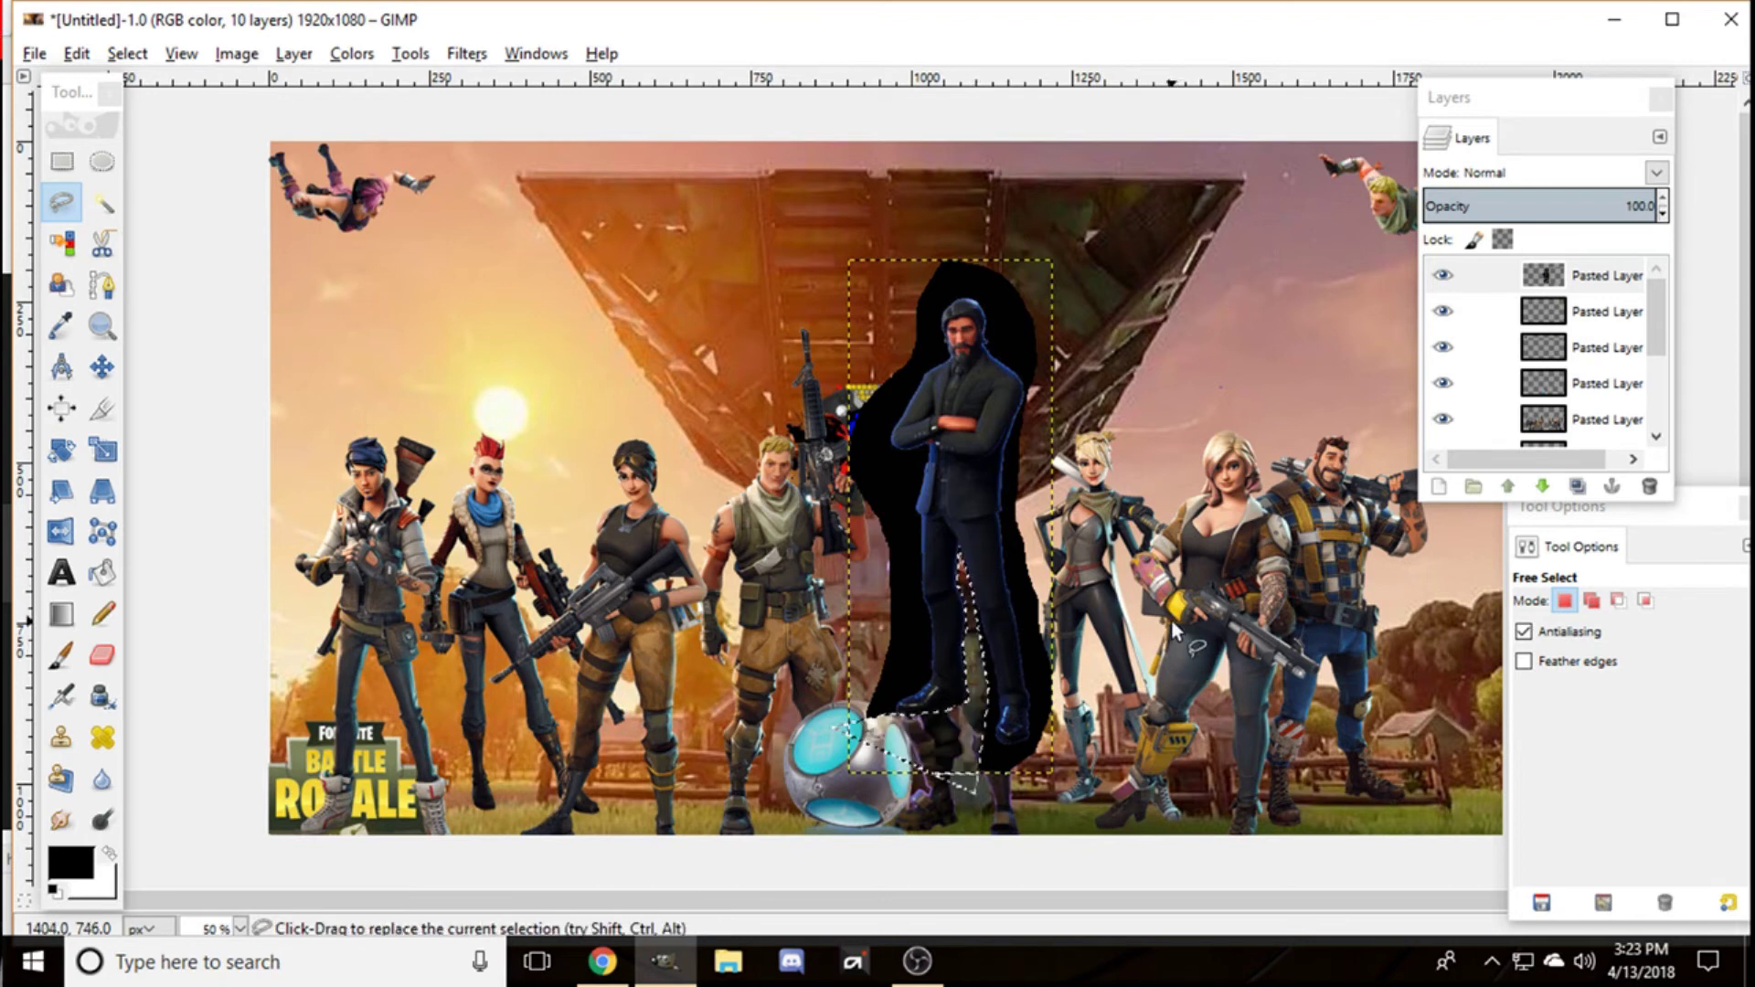
pyautogui.click(109, 53)
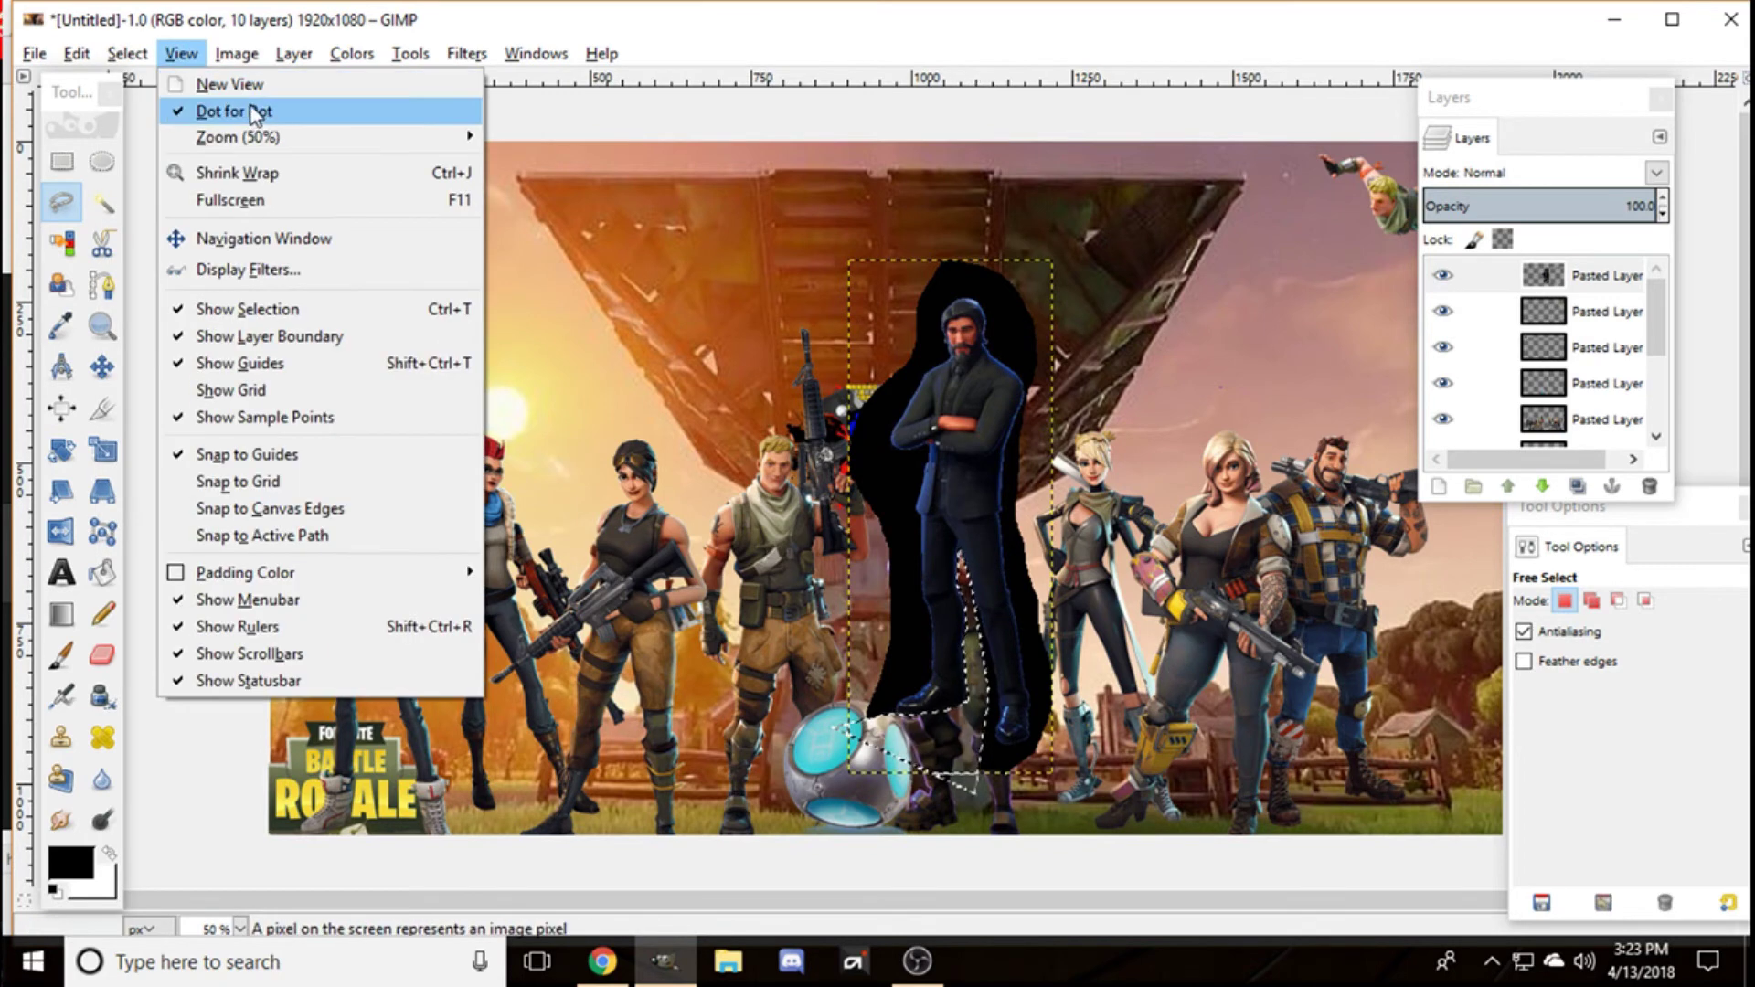
pyautogui.click(148, 87)
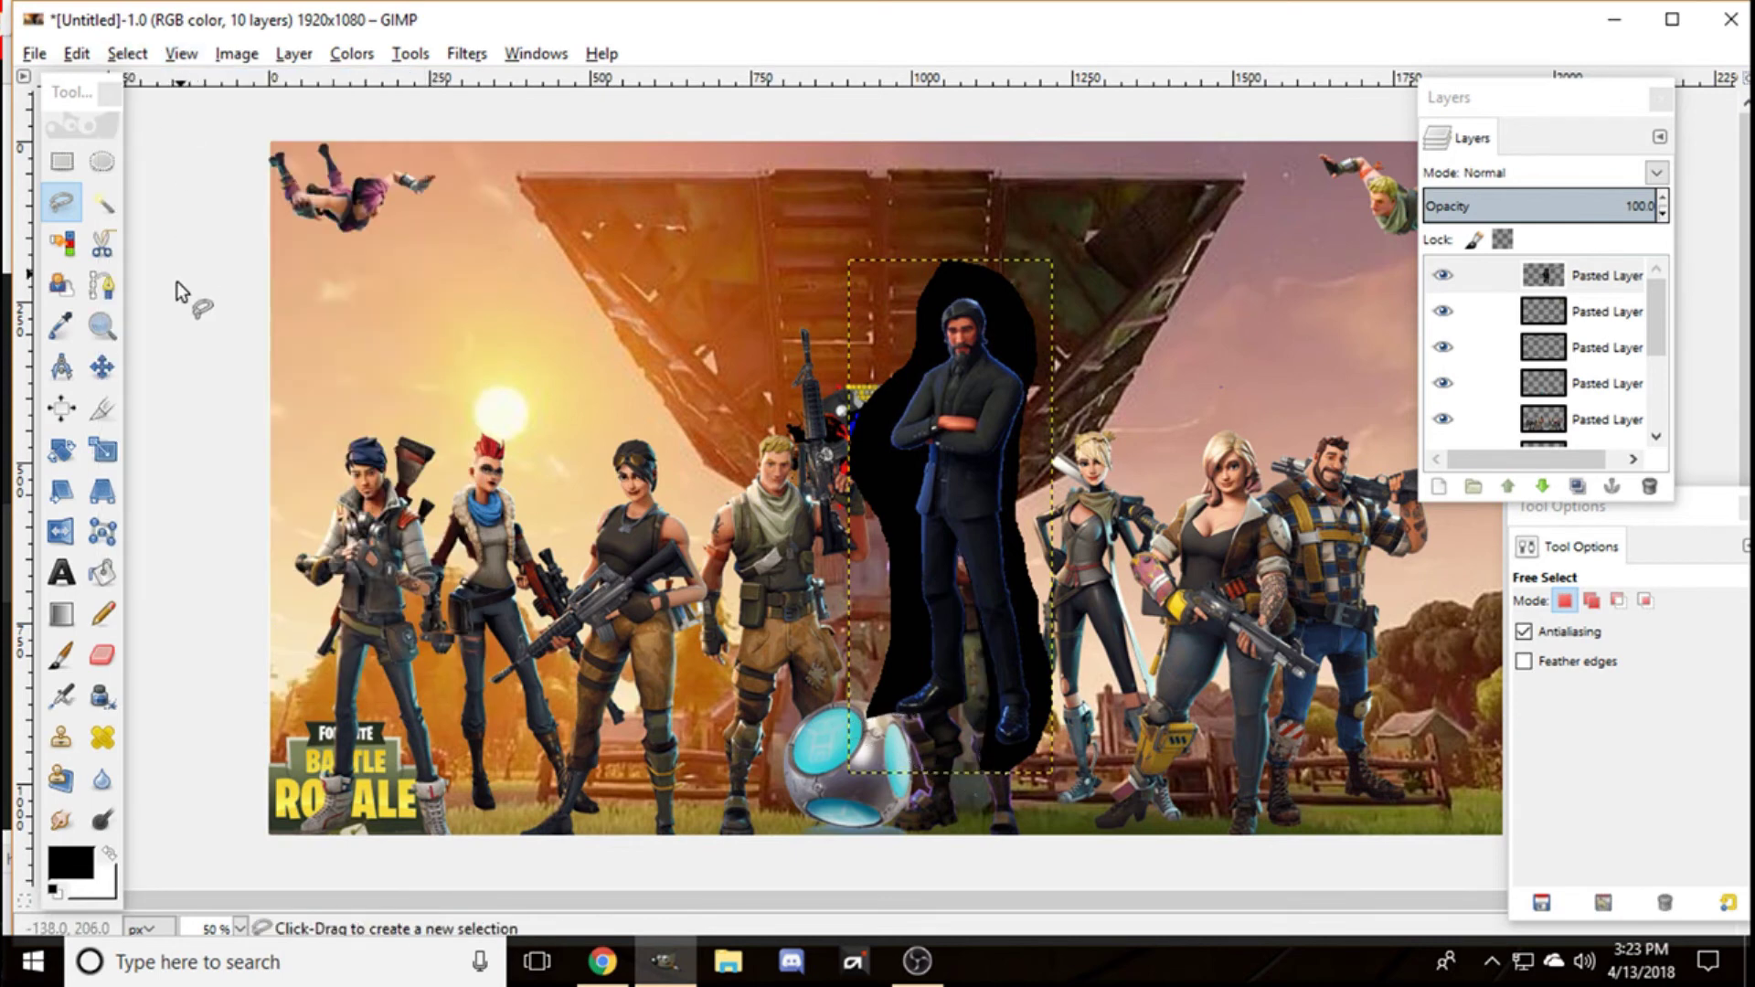
pyautogui.click(103, 202)
pyautogui.click(868, 441)
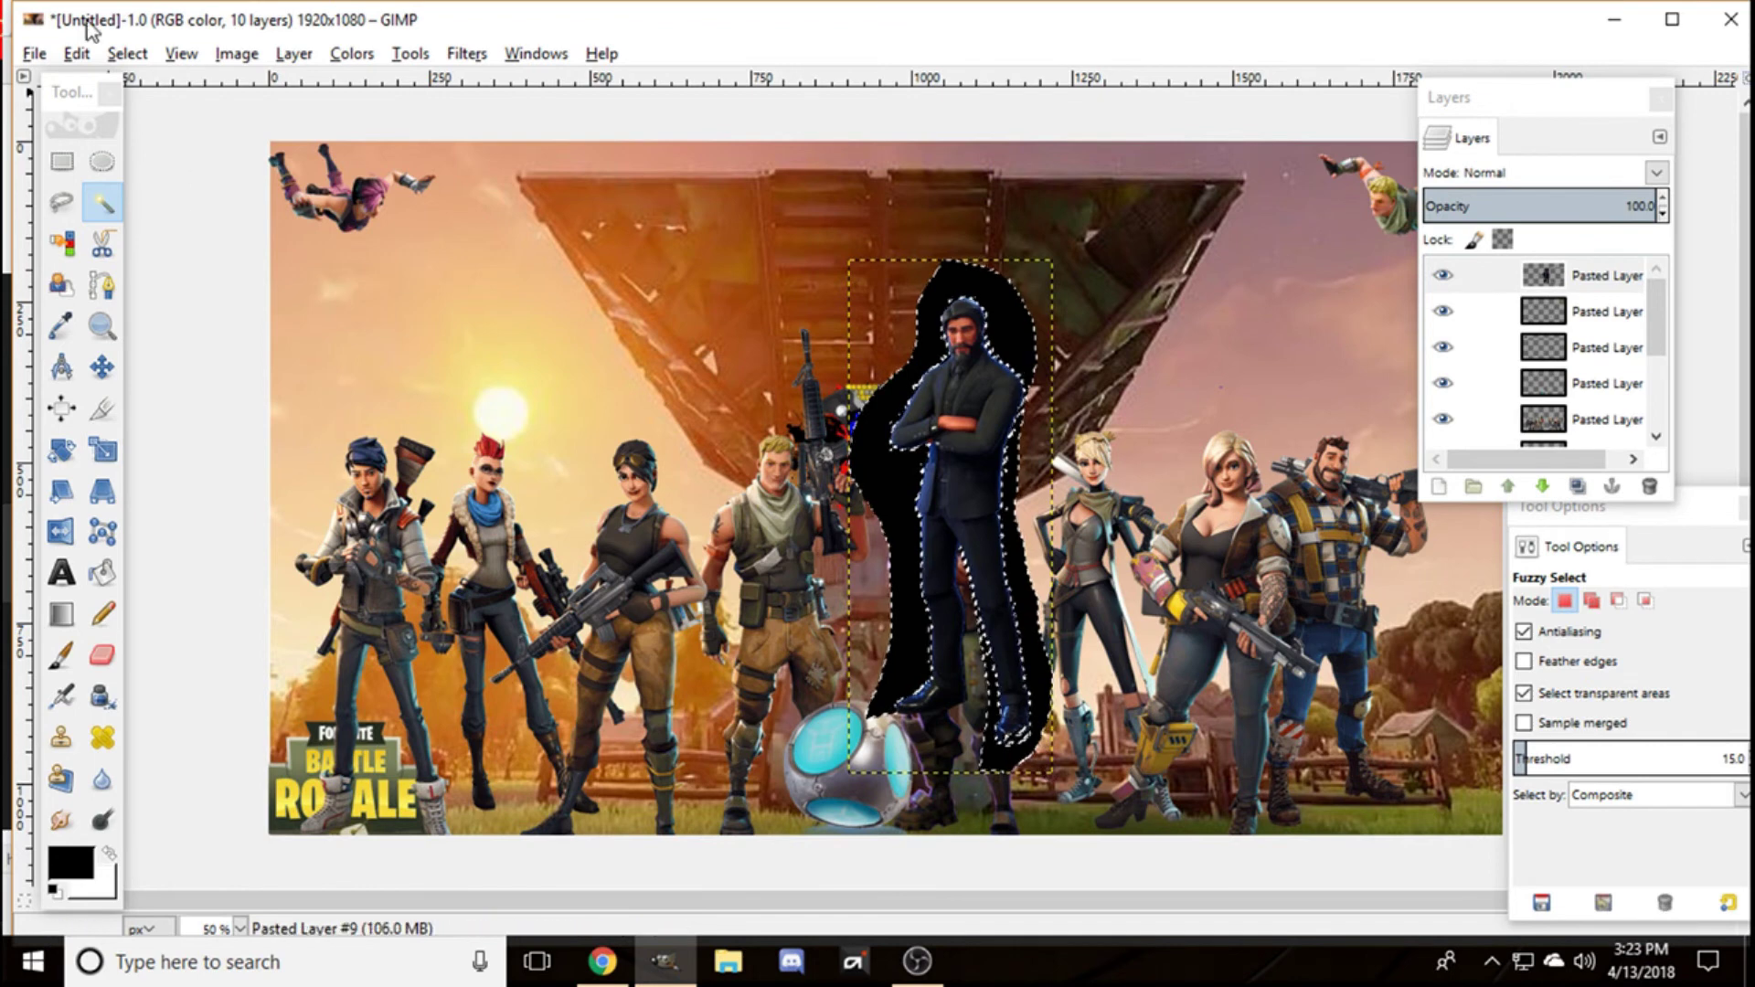
pyautogui.click(127, 53)
pyautogui.click(173, 117)
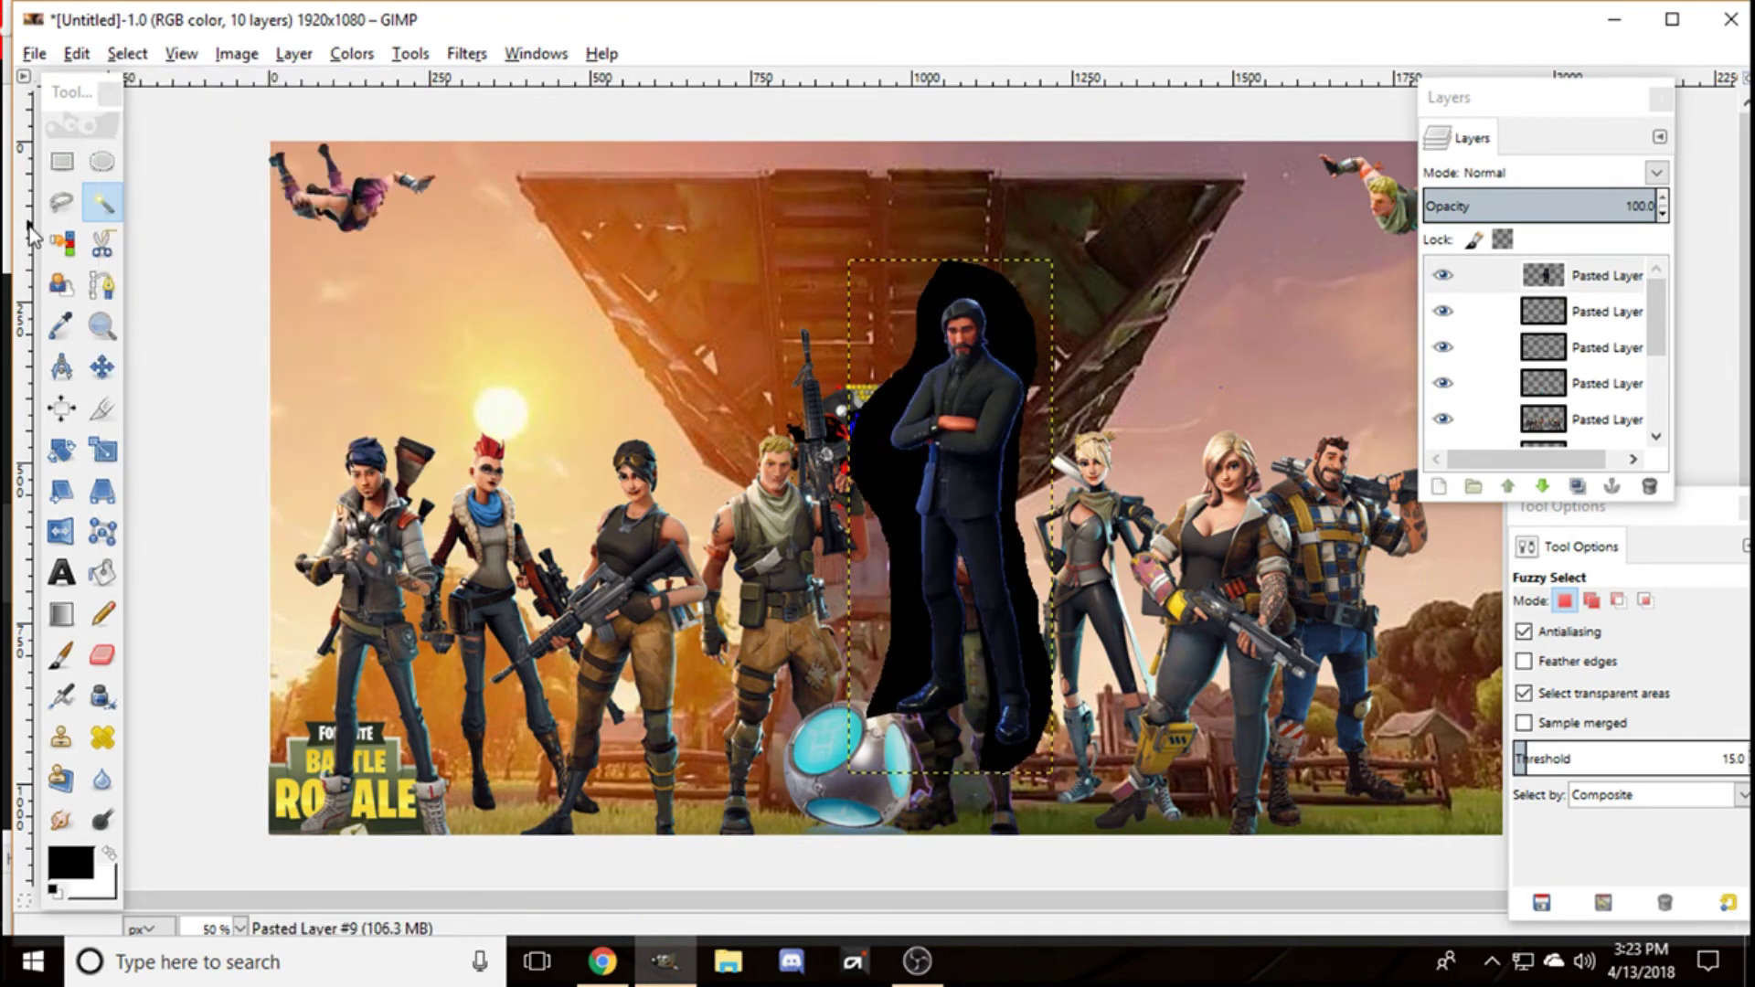
# Step: Outline the black area beneath John Wick's other shoe with Free Select, delete it and clear the selection
pyautogui.click(62, 202)
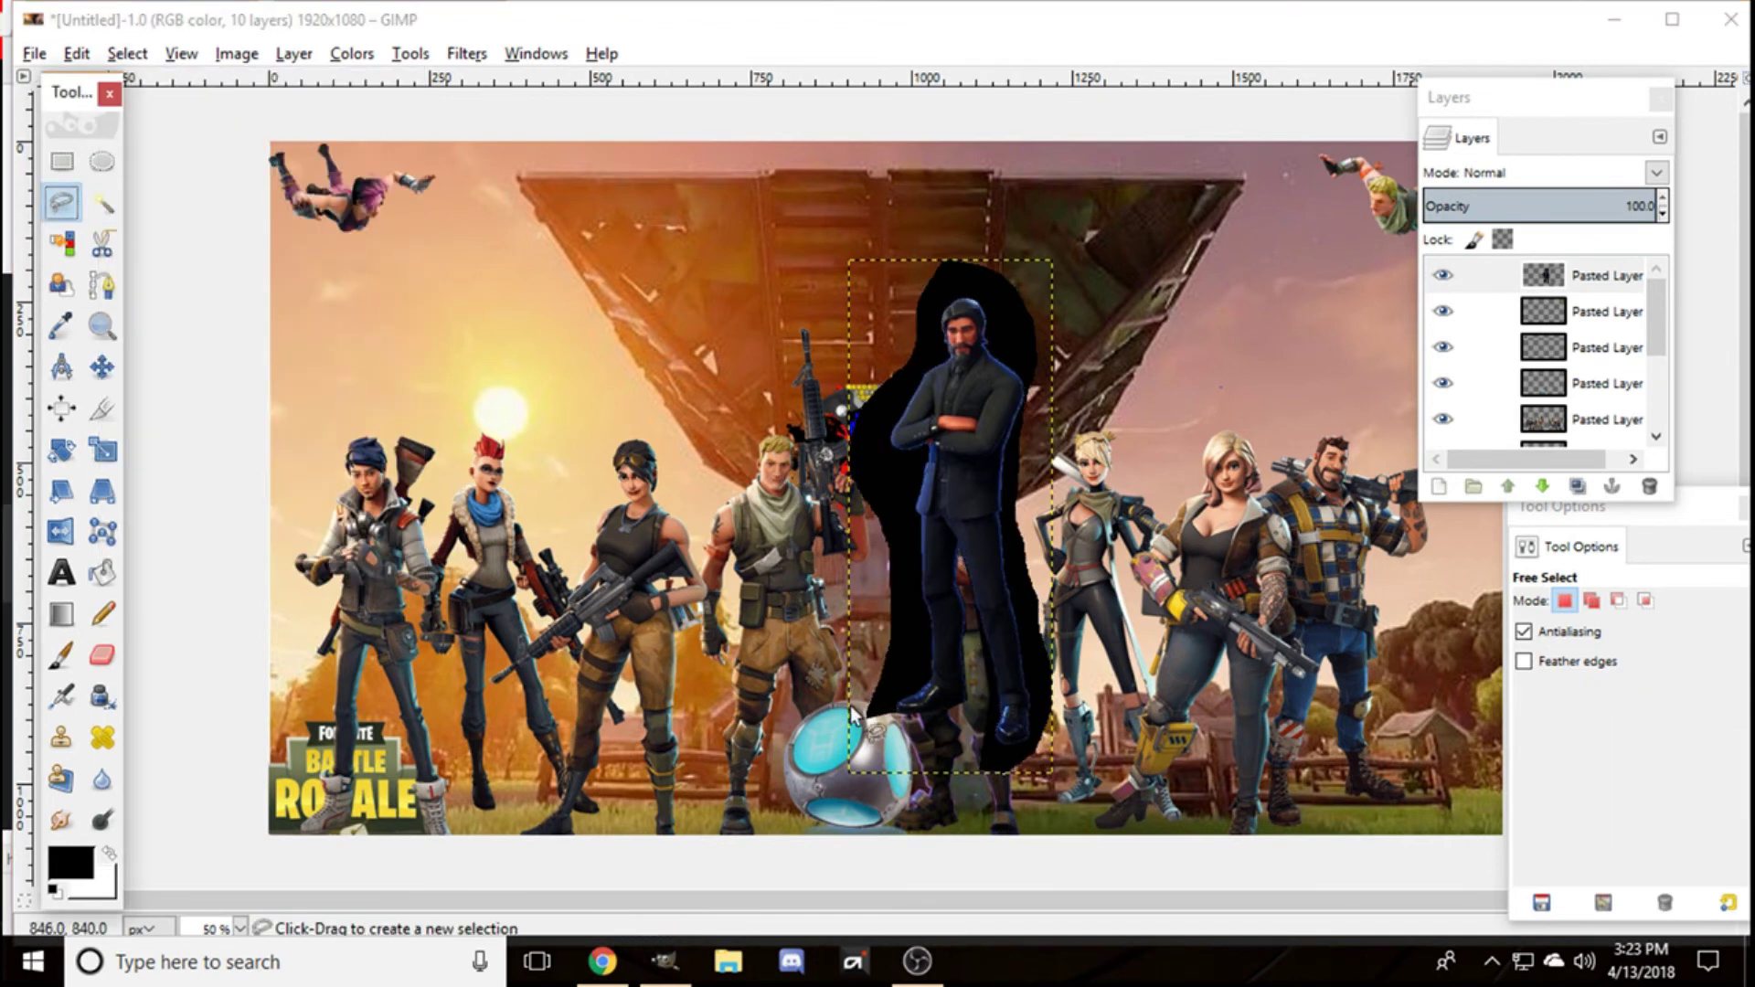
pyautogui.click(999, 745)
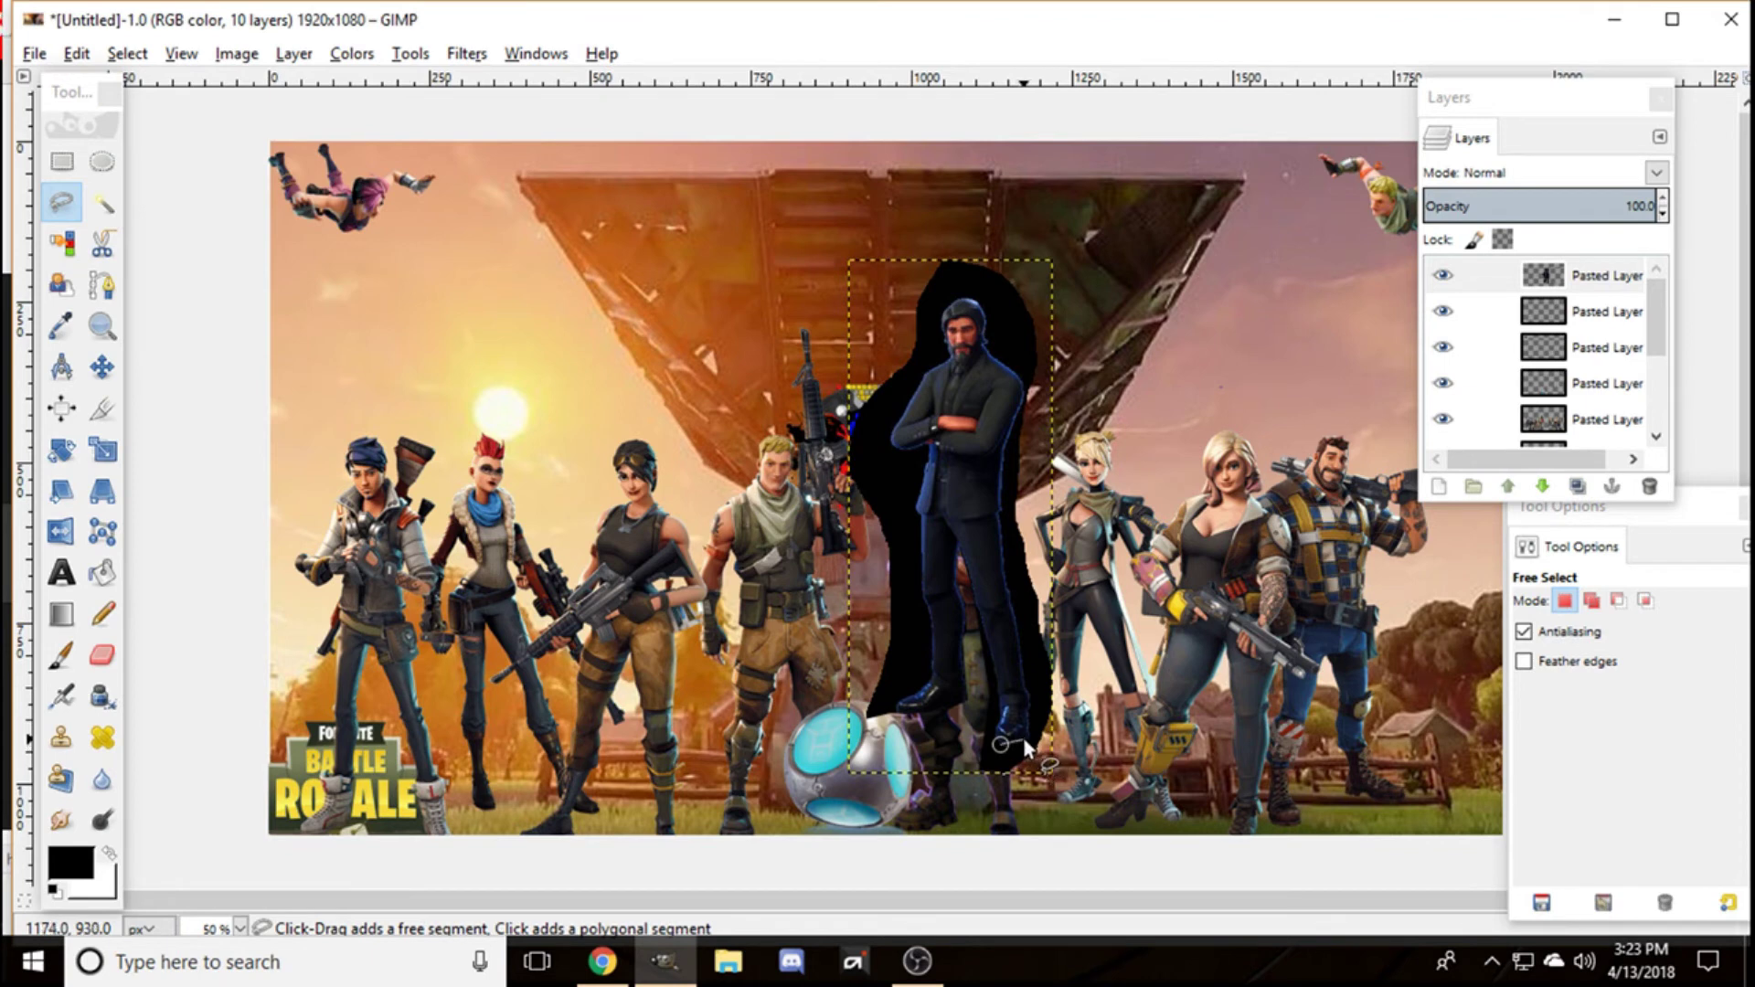
pyautogui.click(1023, 742)
pyautogui.click(1027, 732)
pyautogui.click(1030, 696)
pyautogui.click(1077, 658)
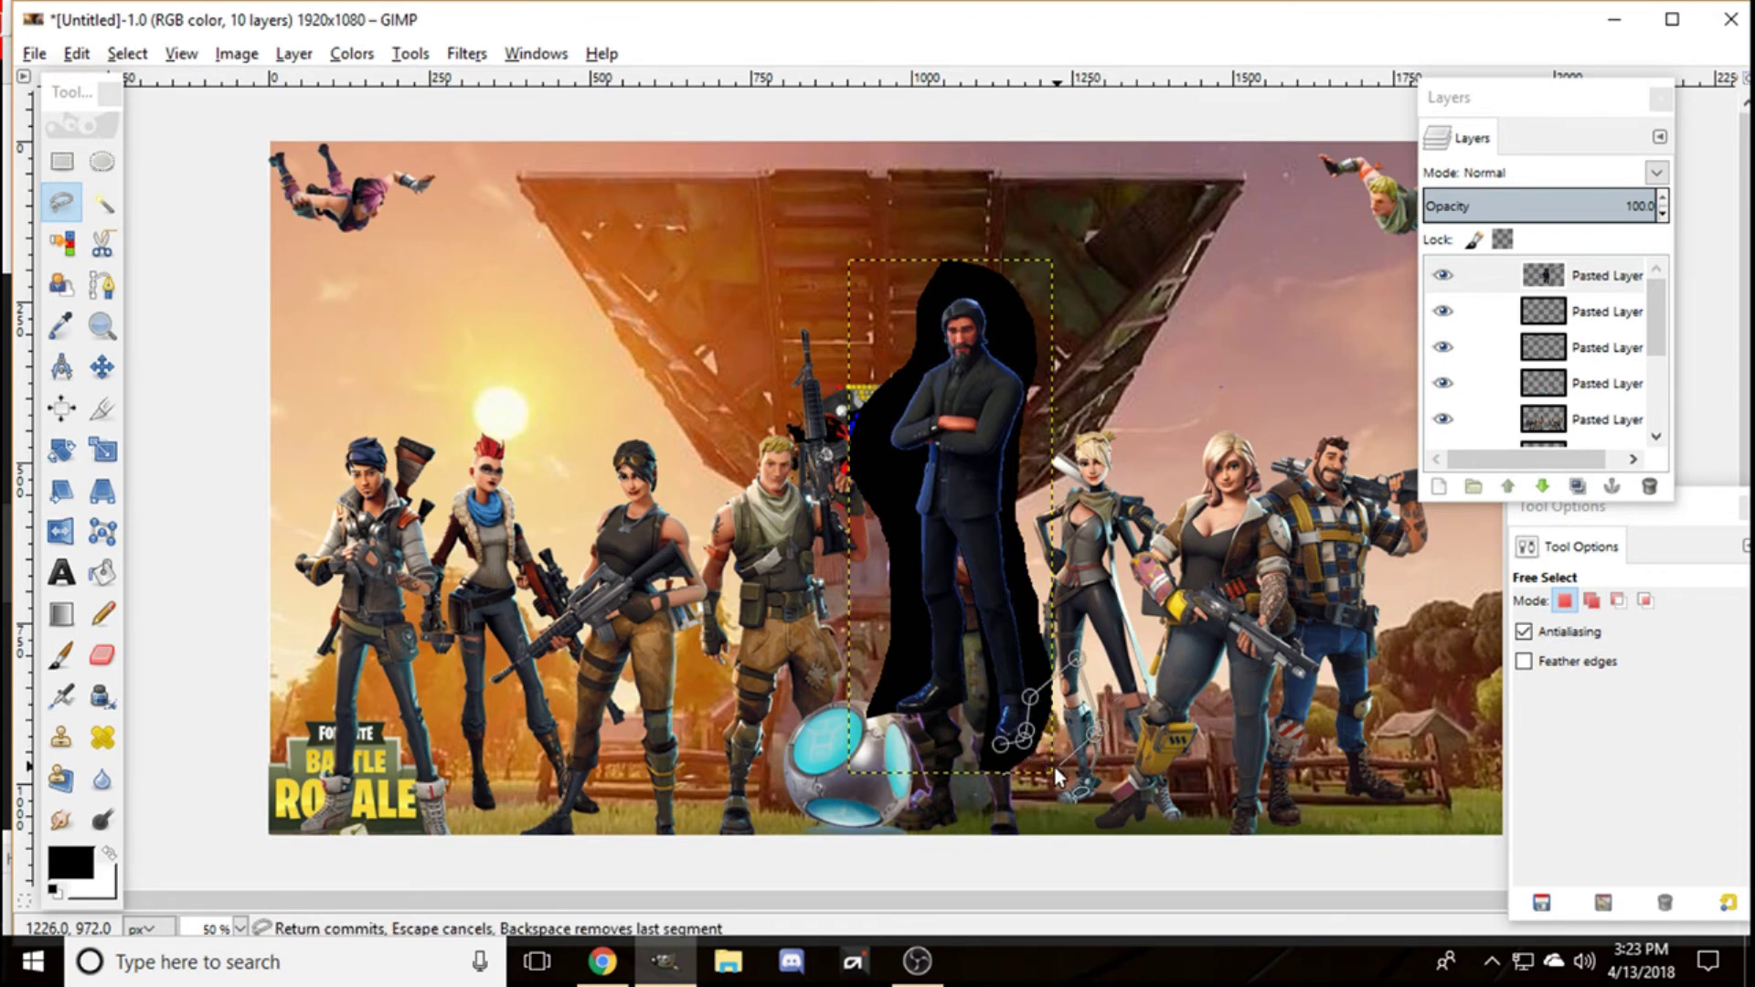
pyautogui.click(956, 778)
pyautogui.doubleClick(999, 745)
pyautogui.click(128, 53)
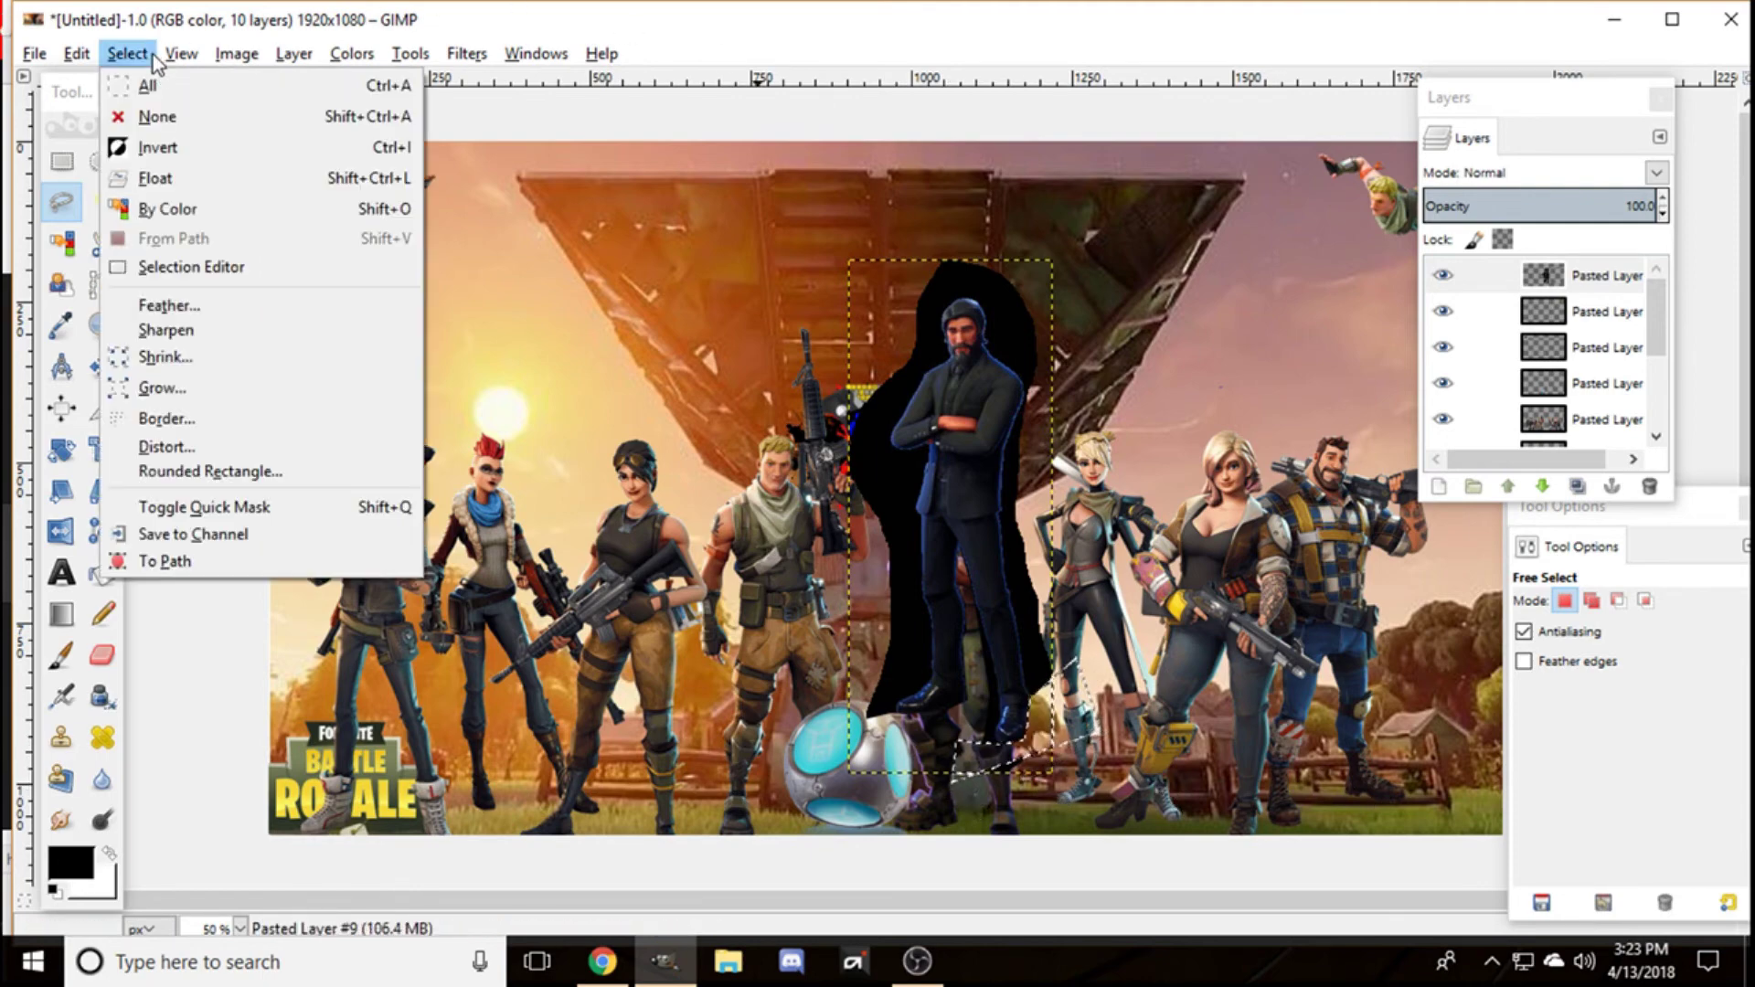
pyautogui.click(143, 108)
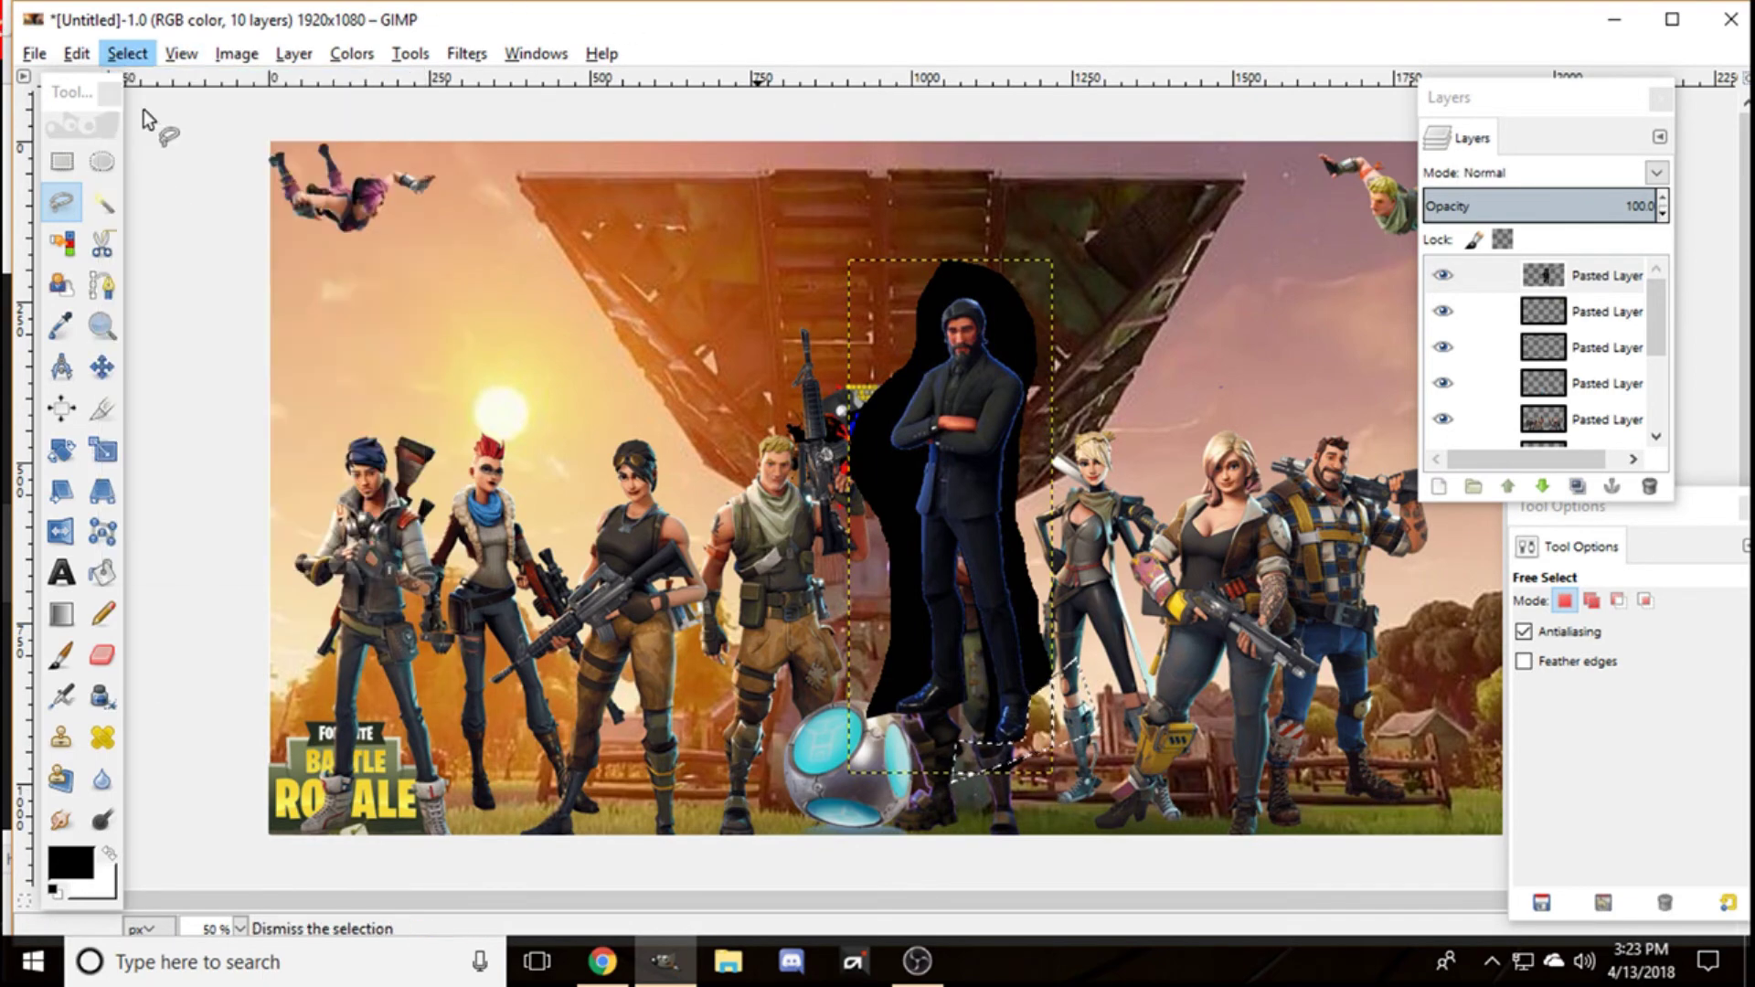
# Step: Fuzzy-select the remaining black backdrop around John Wick, delete it and clear the selection
pyautogui.click(102, 202)
pyautogui.click(930, 467)
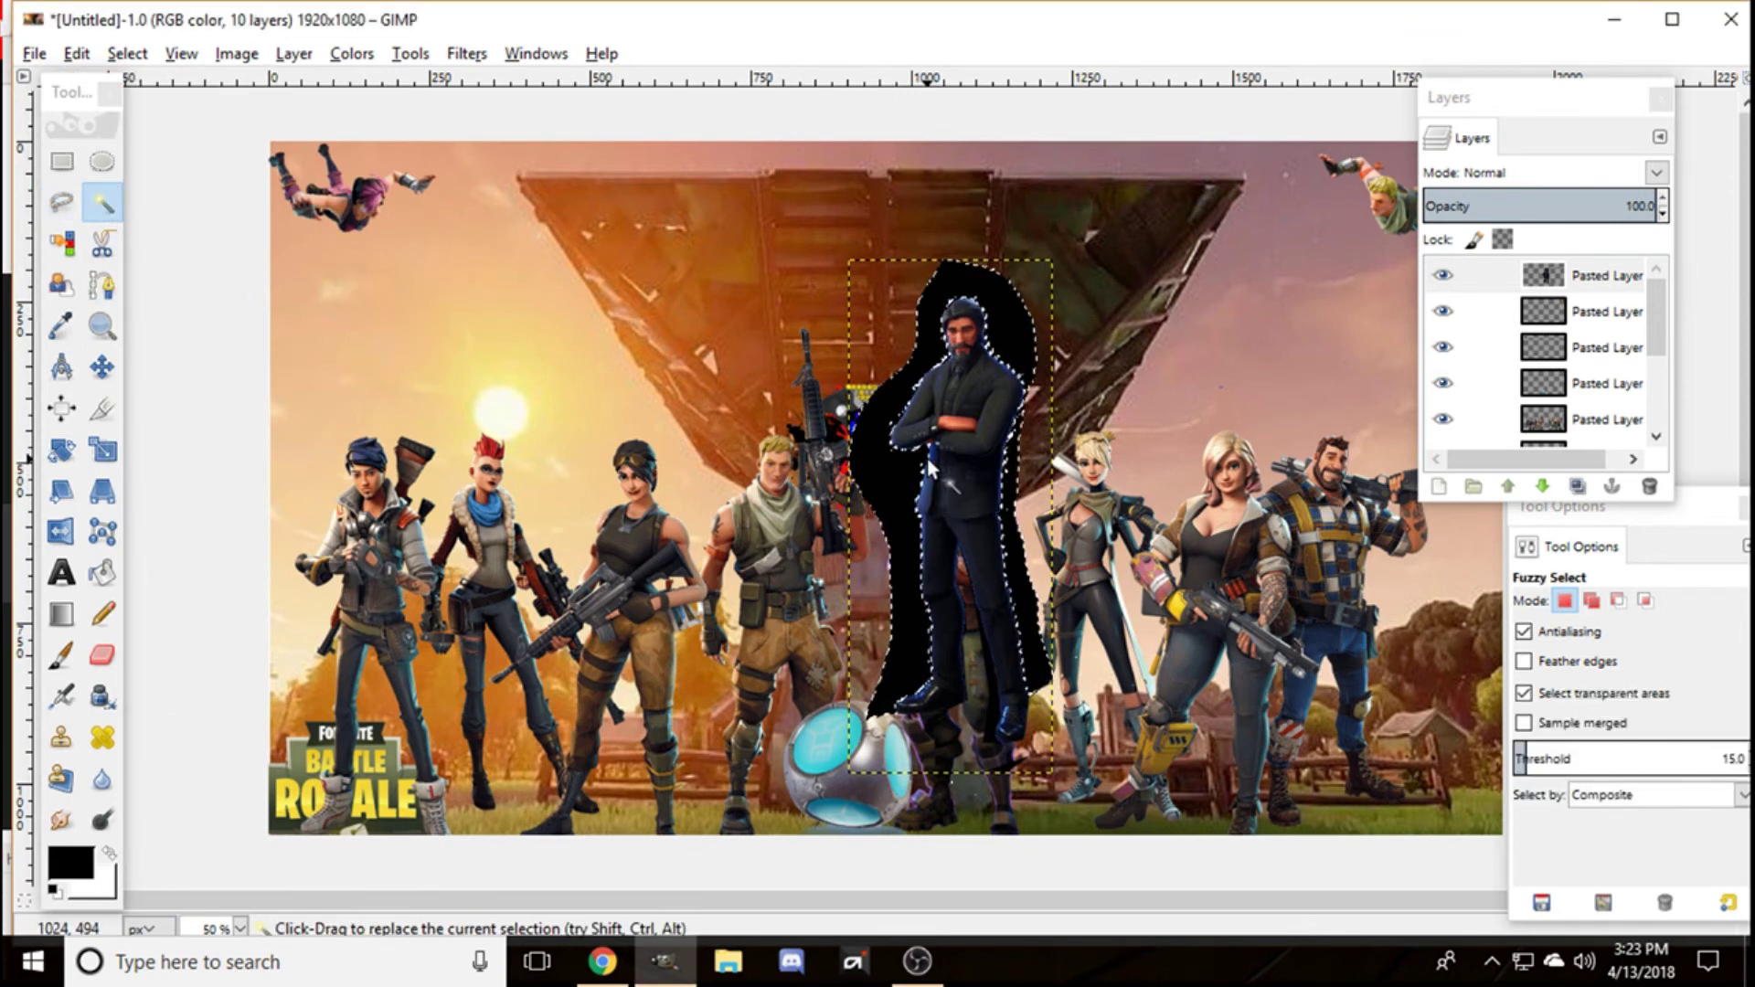
pyautogui.press('Delete')
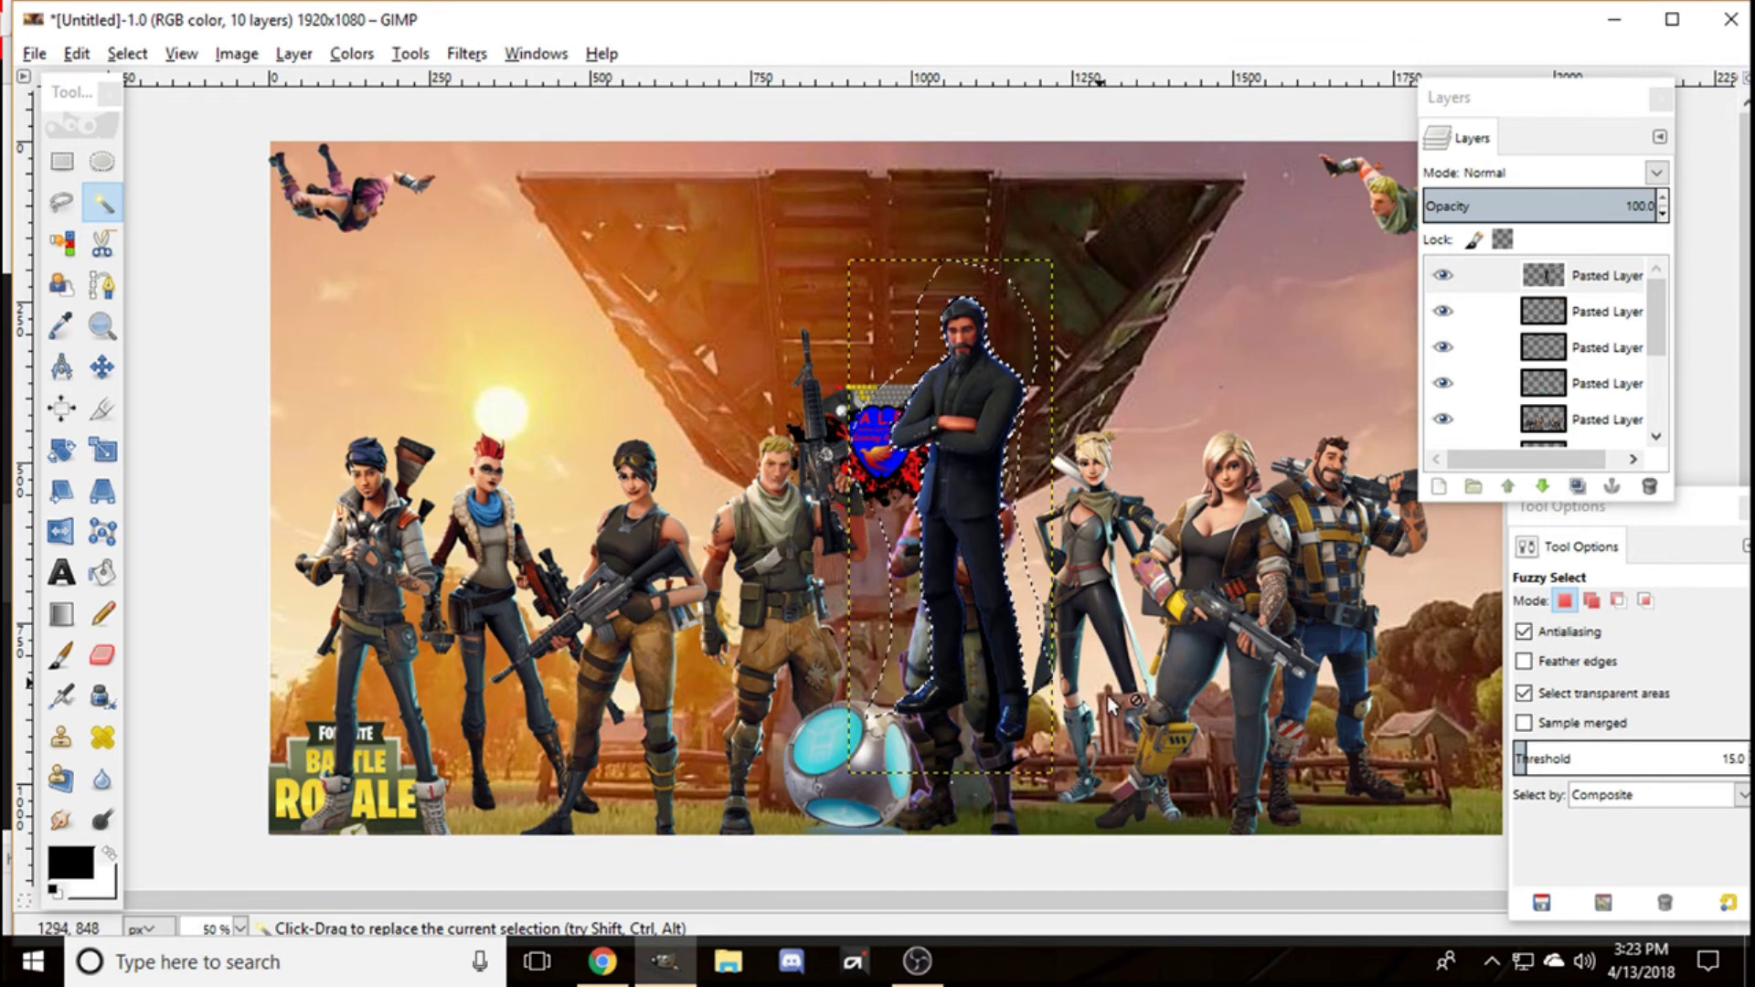
pyautogui.click(990, 719)
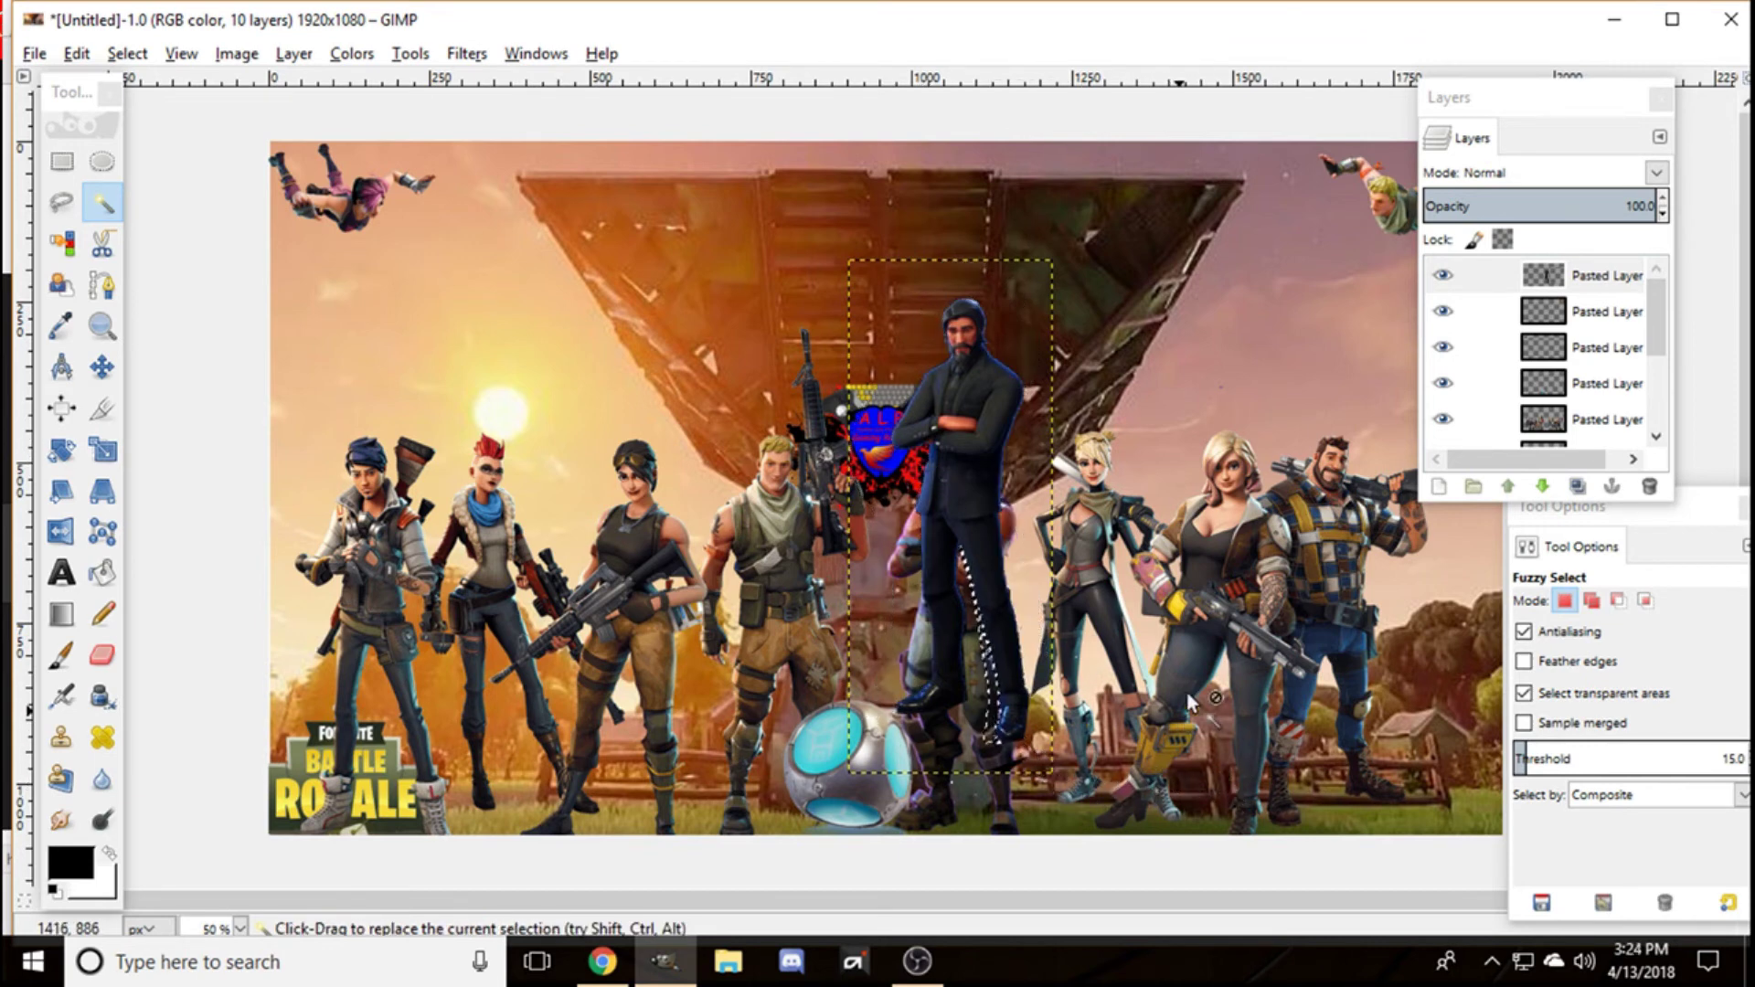
pyautogui.click(132, 53)
pyautogui.click(156, 109)
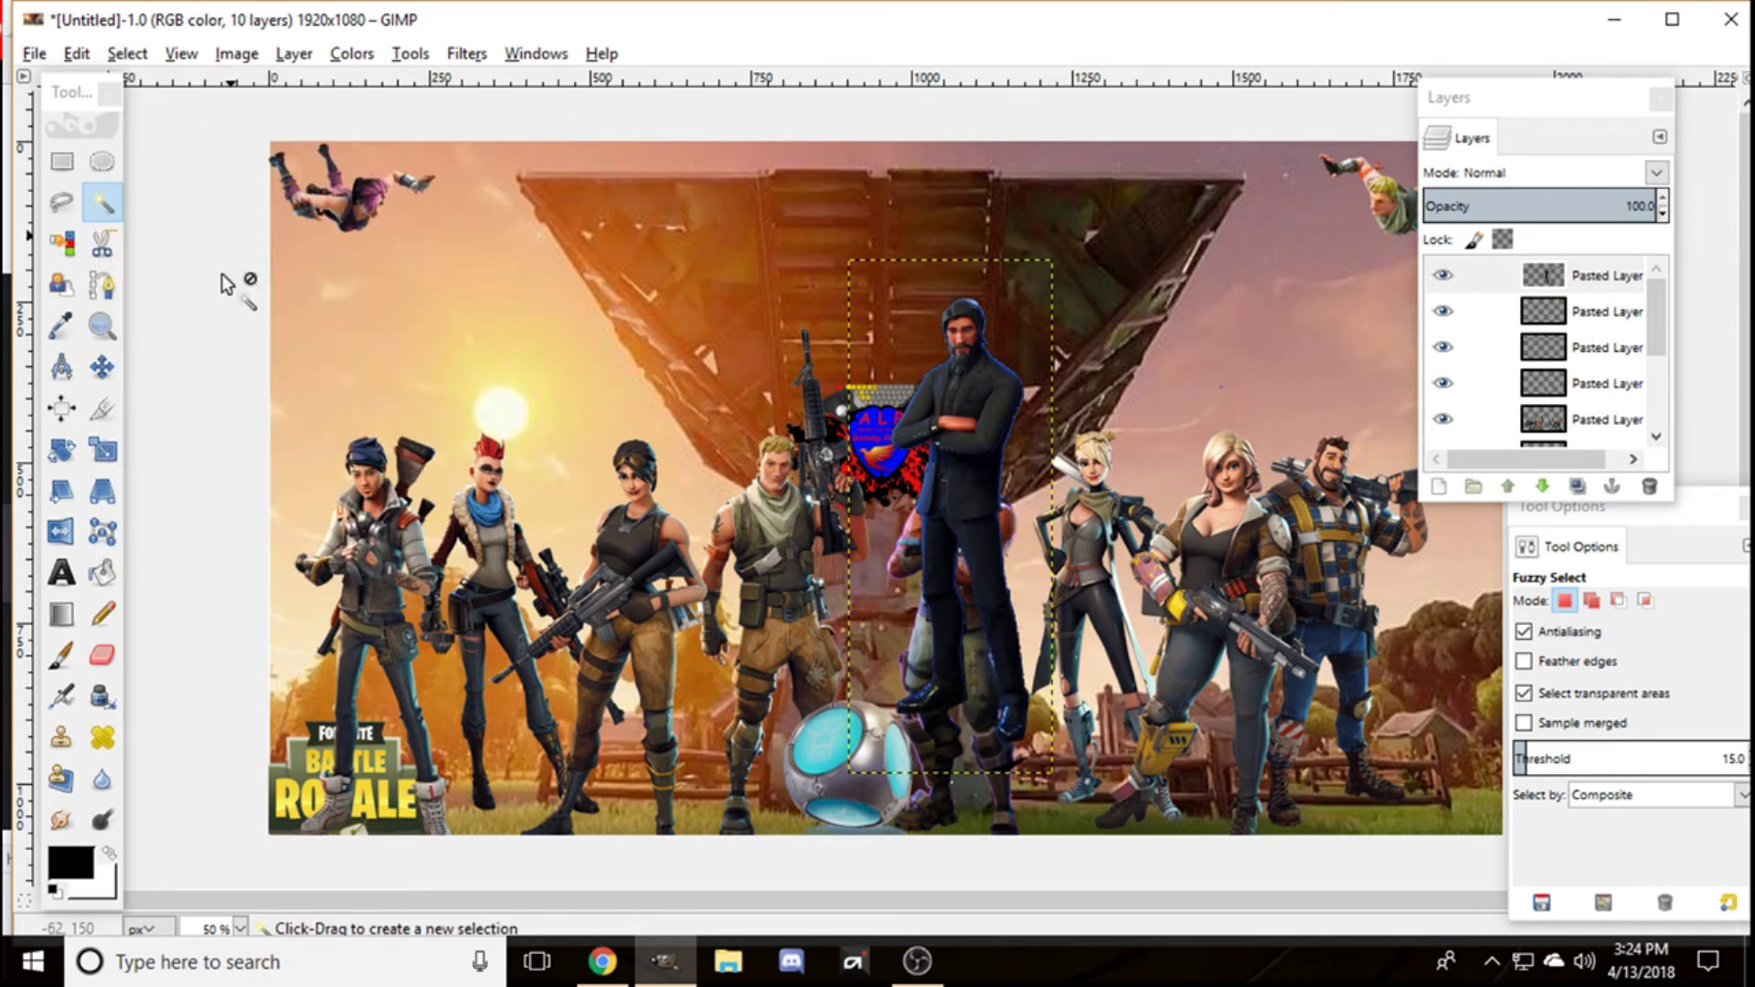
# Step: Scale the John Wick layer down to 300 × 753 px
pyautogui.click(106, 452)
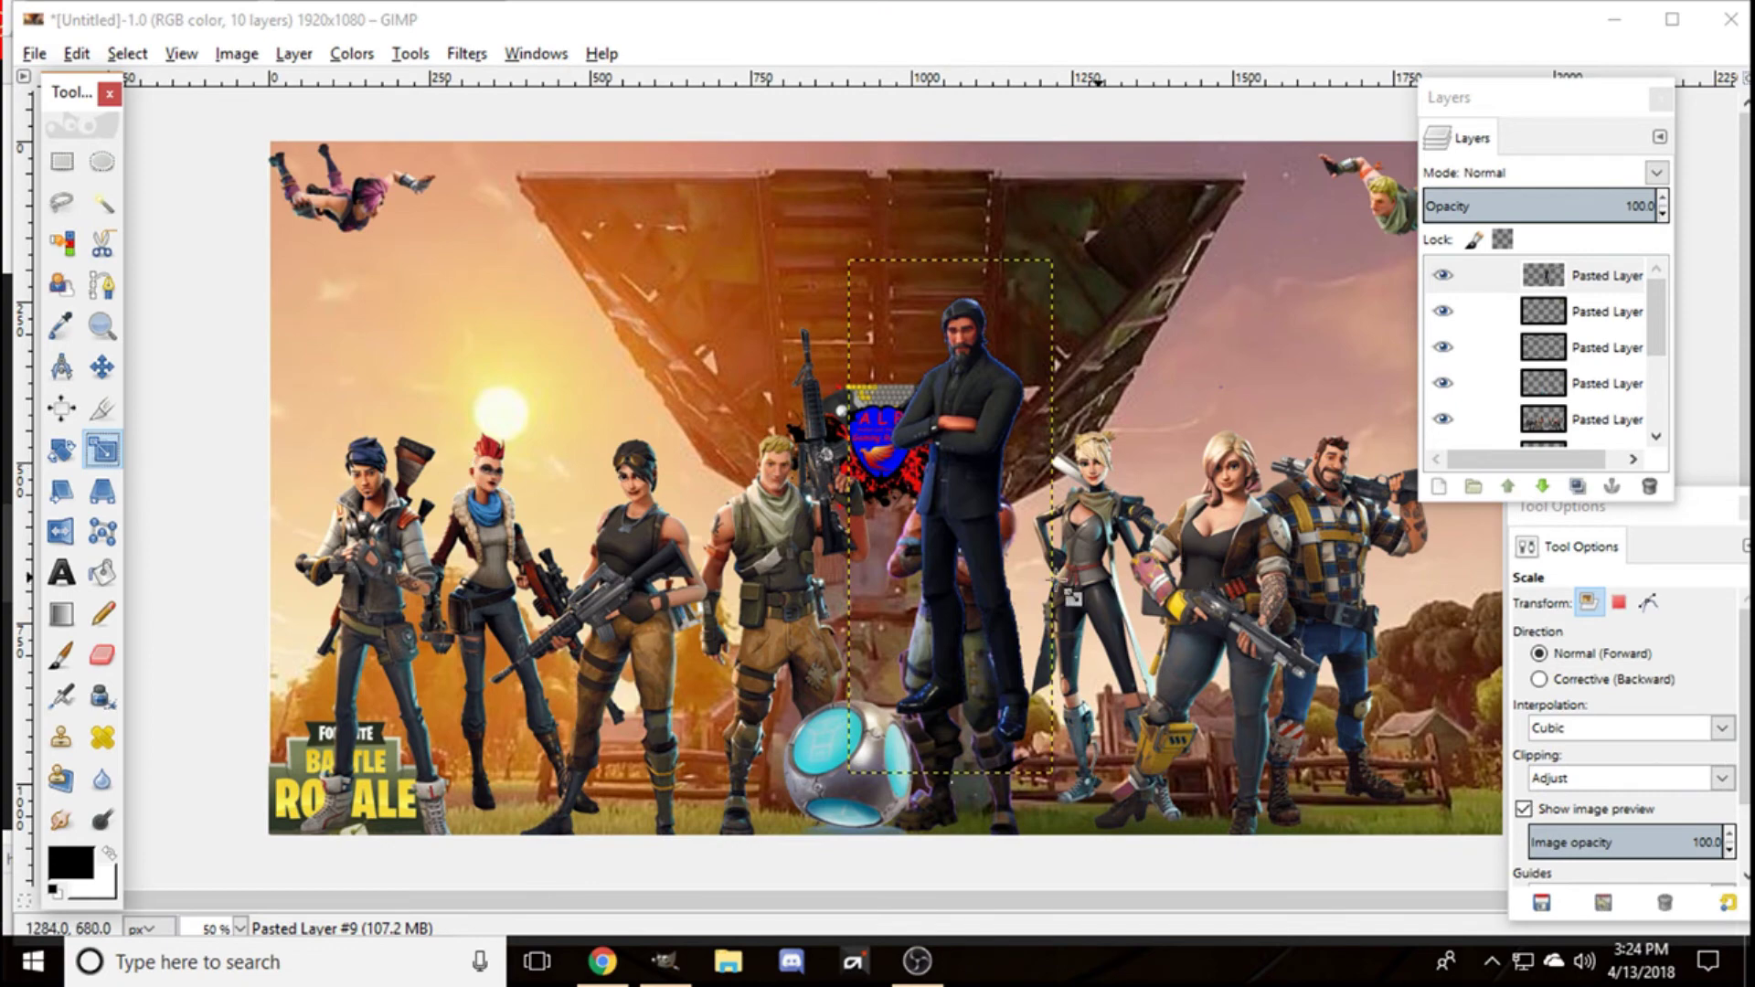
pyautogui.click(952, 582)
pyautogui.click(155, 777)
pyautogui.click(156, 820)
pyautogui.click(155, 820)
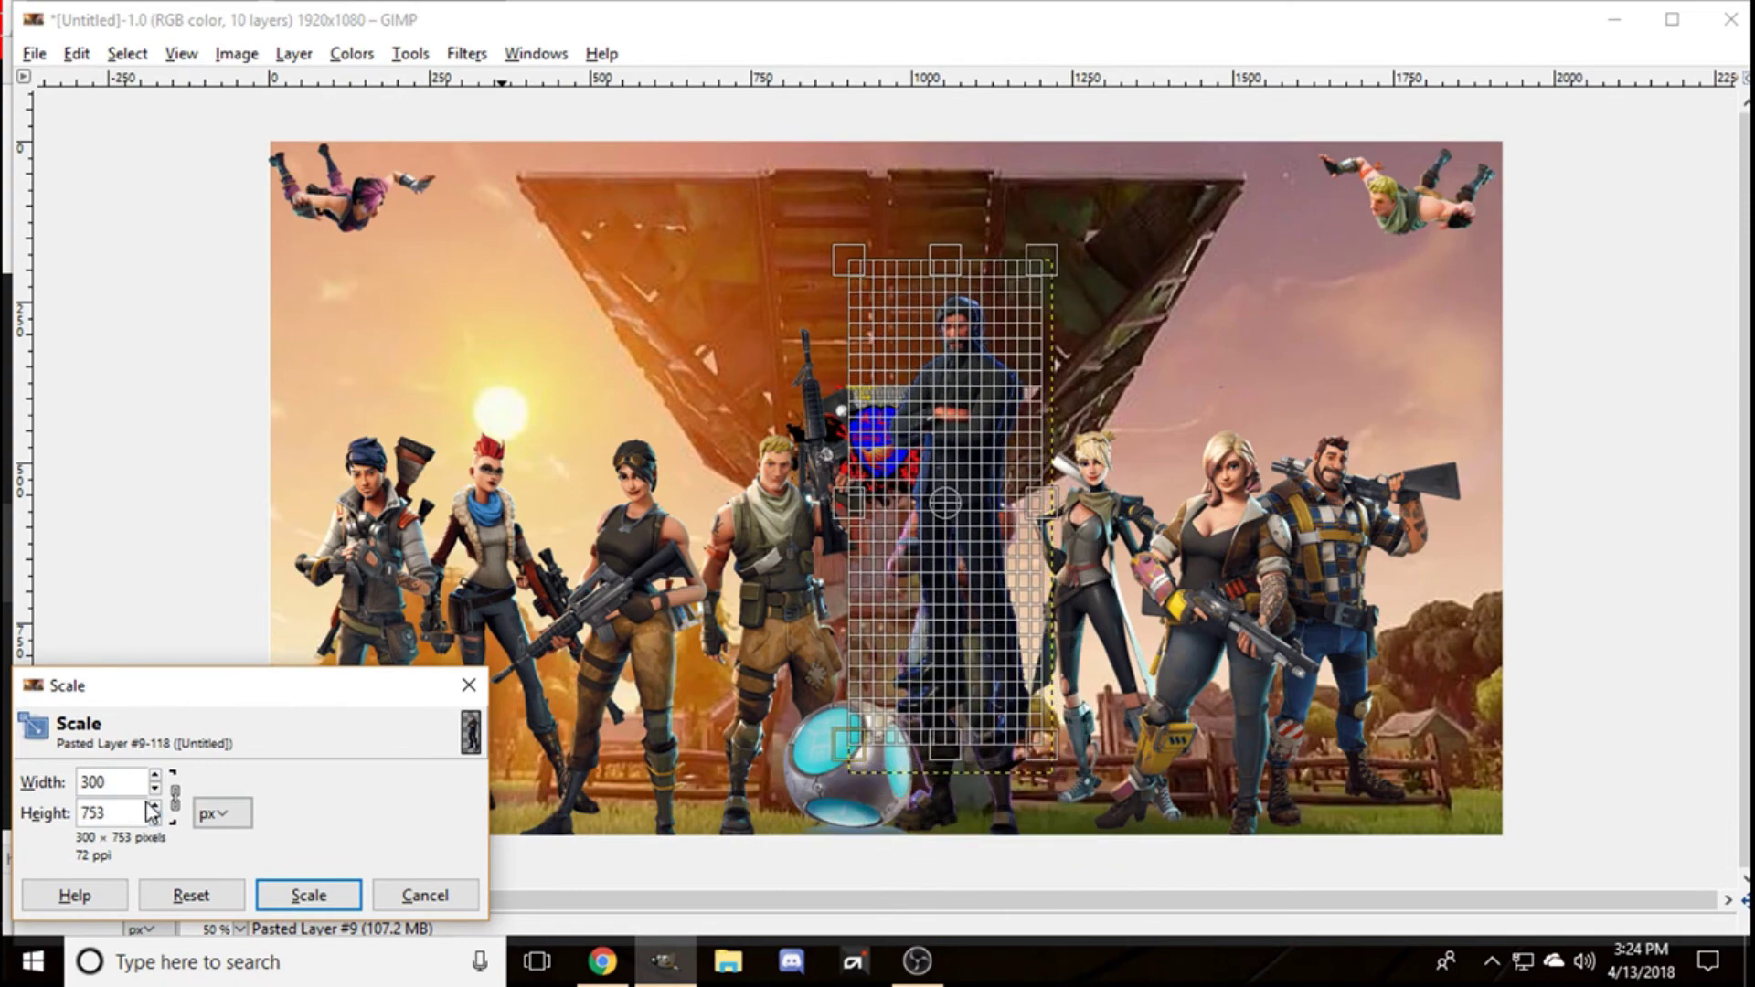
pyautogui.click(334, 901)
# Step: Move John Wick to the far end of the lineup, standing beside the bearded man in the plaid shirt
pyautogui.click(102, 367)
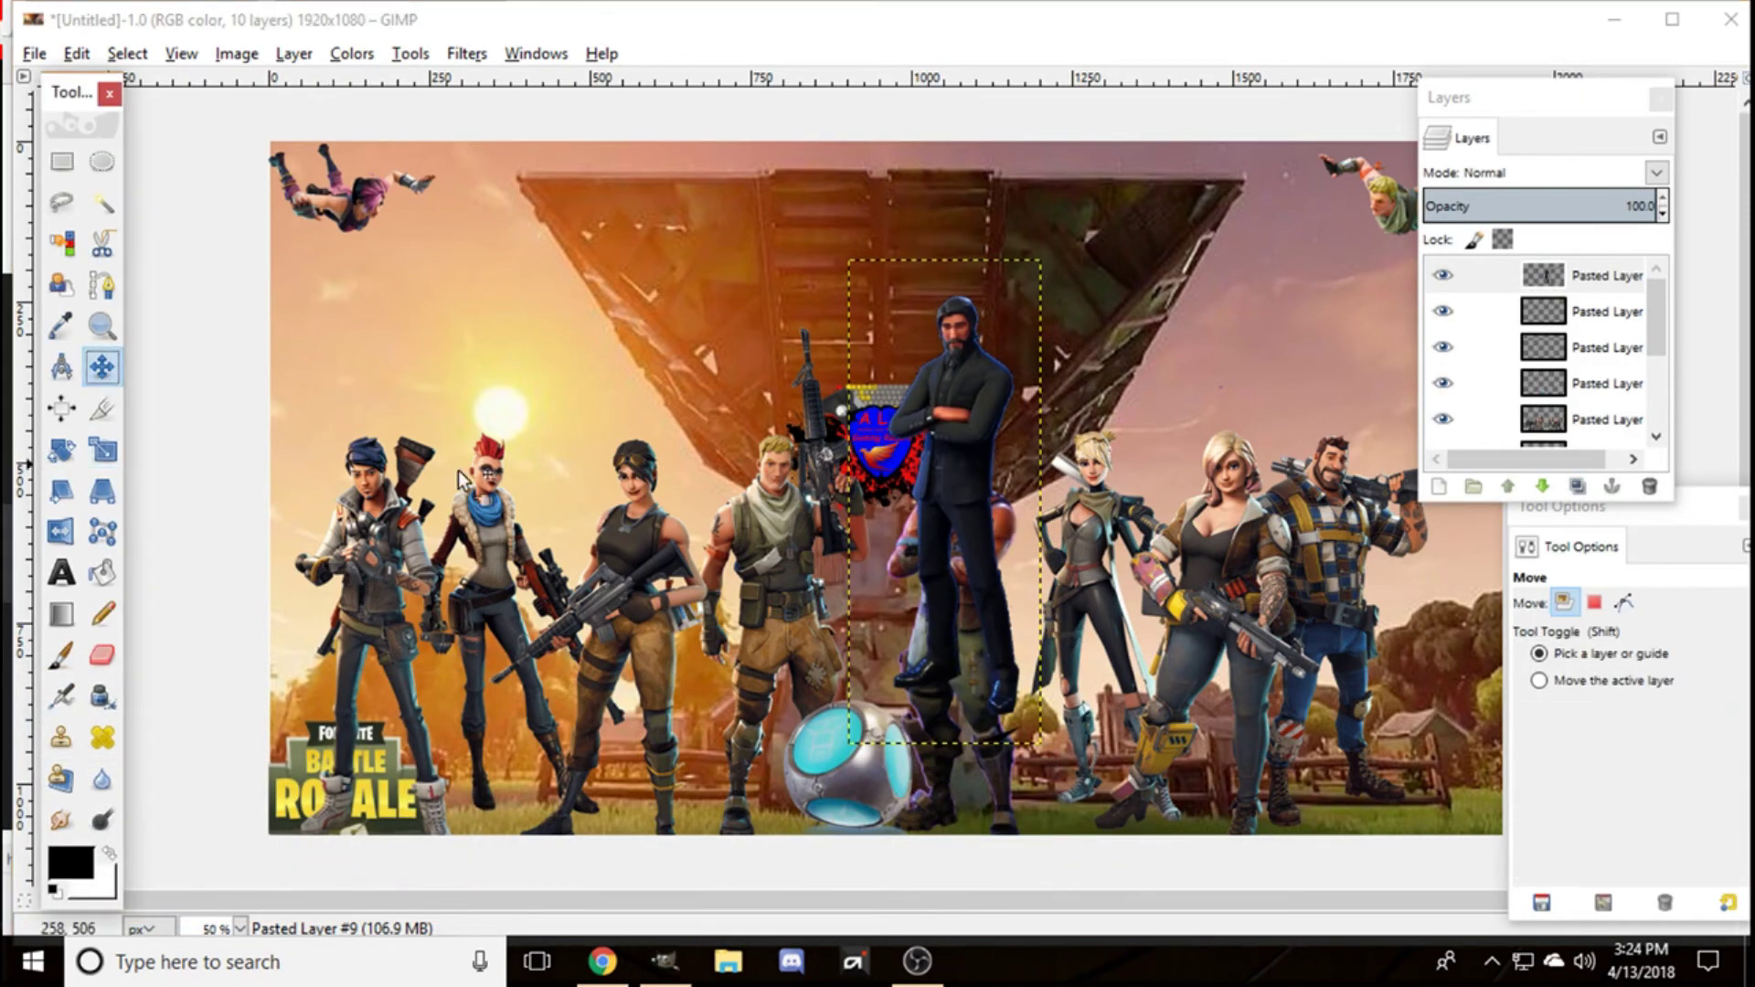
pyautogui.moveTo(1014, 460); pyautogui.dragTo(1391, 569)
pyautogui.moveTo(1582, 101); pyautogui.dragTo(1704, 100)
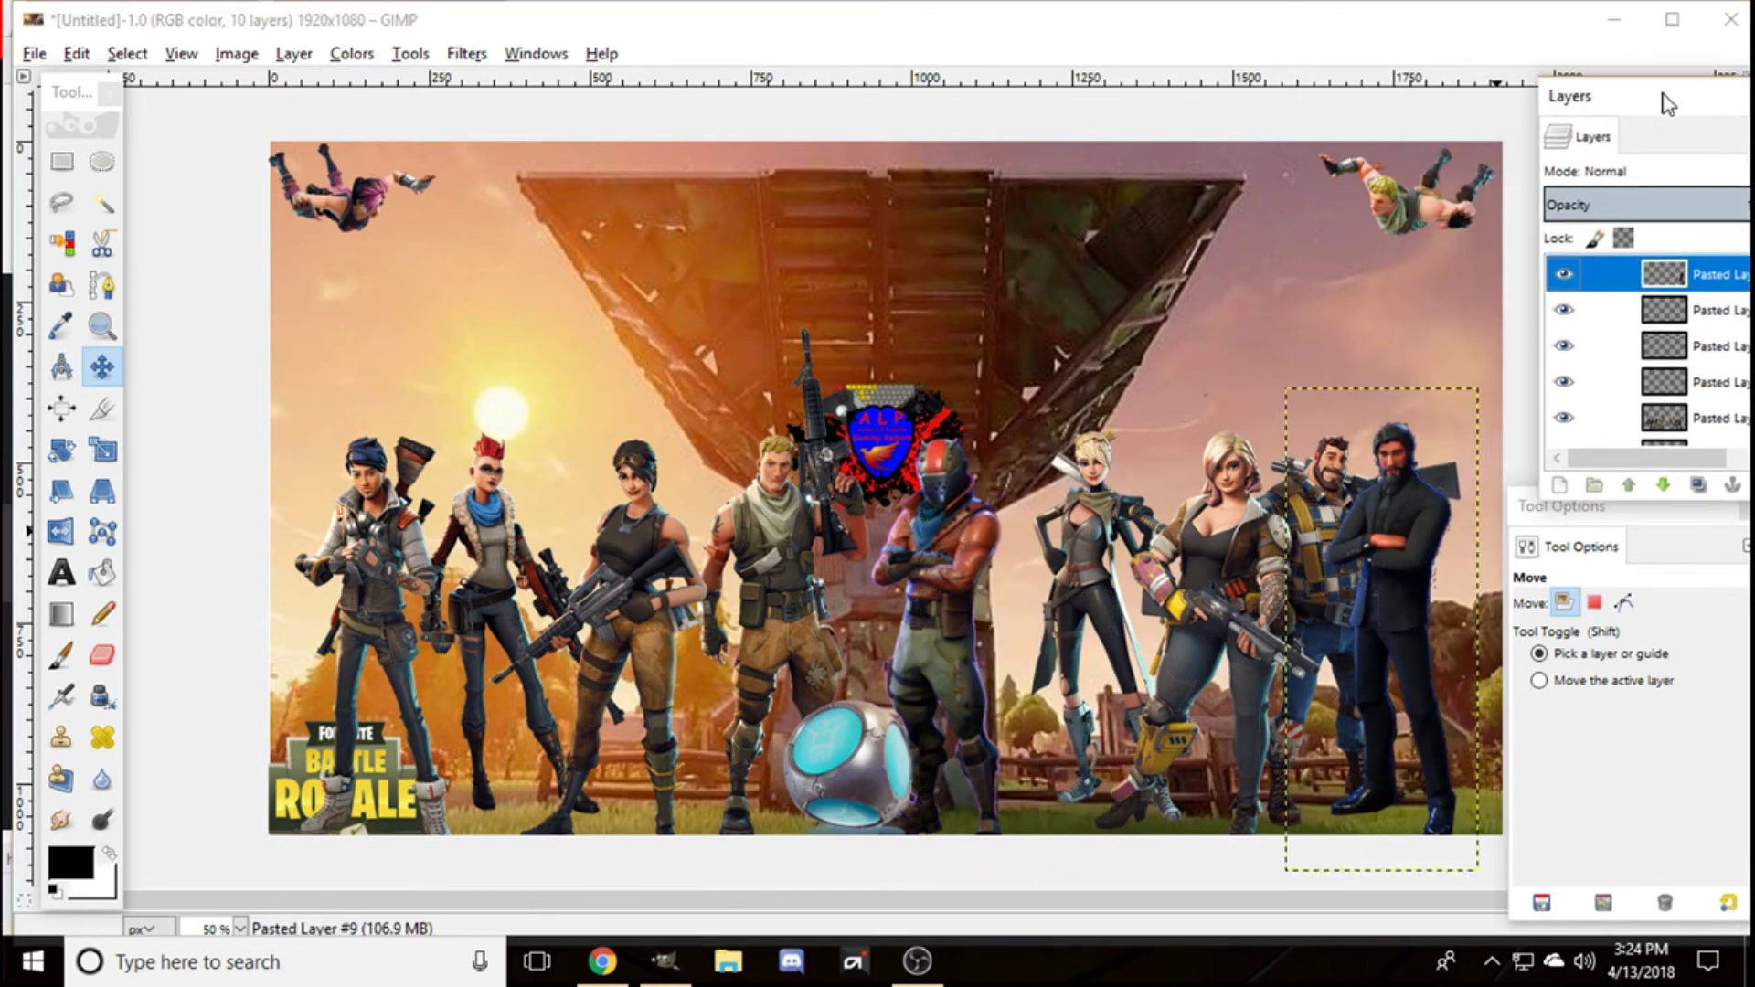
pyautogui.moveTo(1255, 593); pyautogui.dragTo(1374, 559)
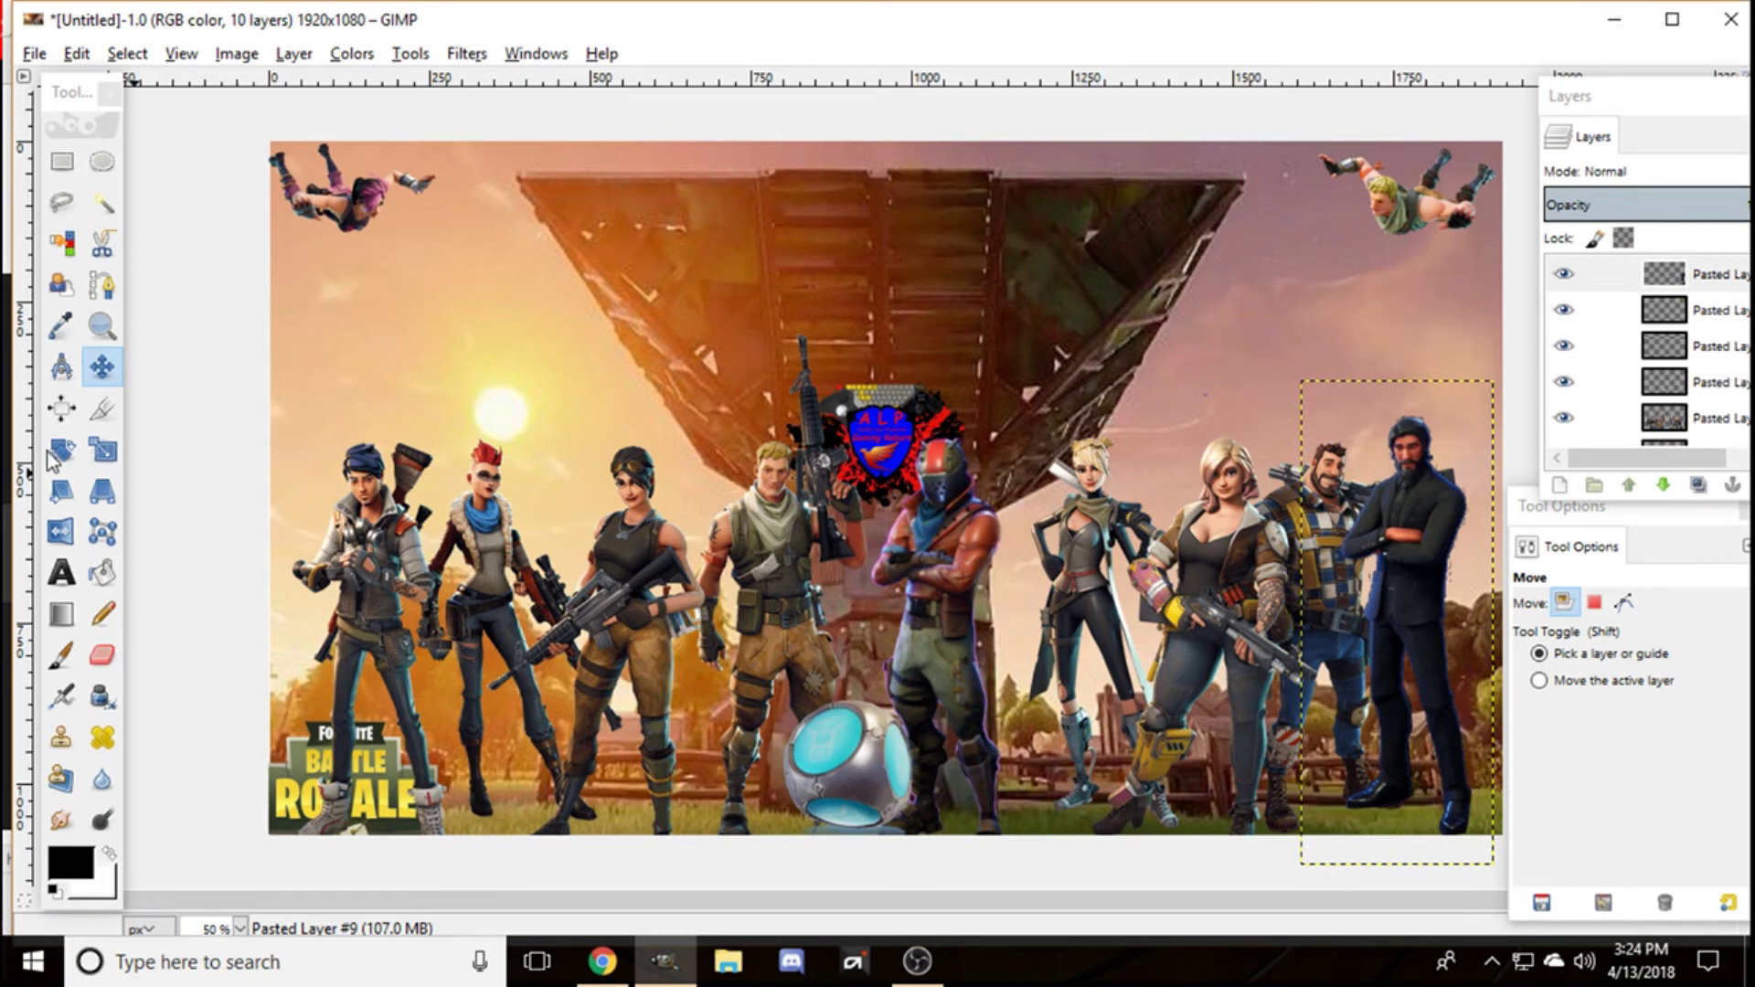
# Step: On the group characters' layer, outline the leftmost character in the blue hat with Free Select, delete the figure and clear the selection
pyautogui.click(61, 202)
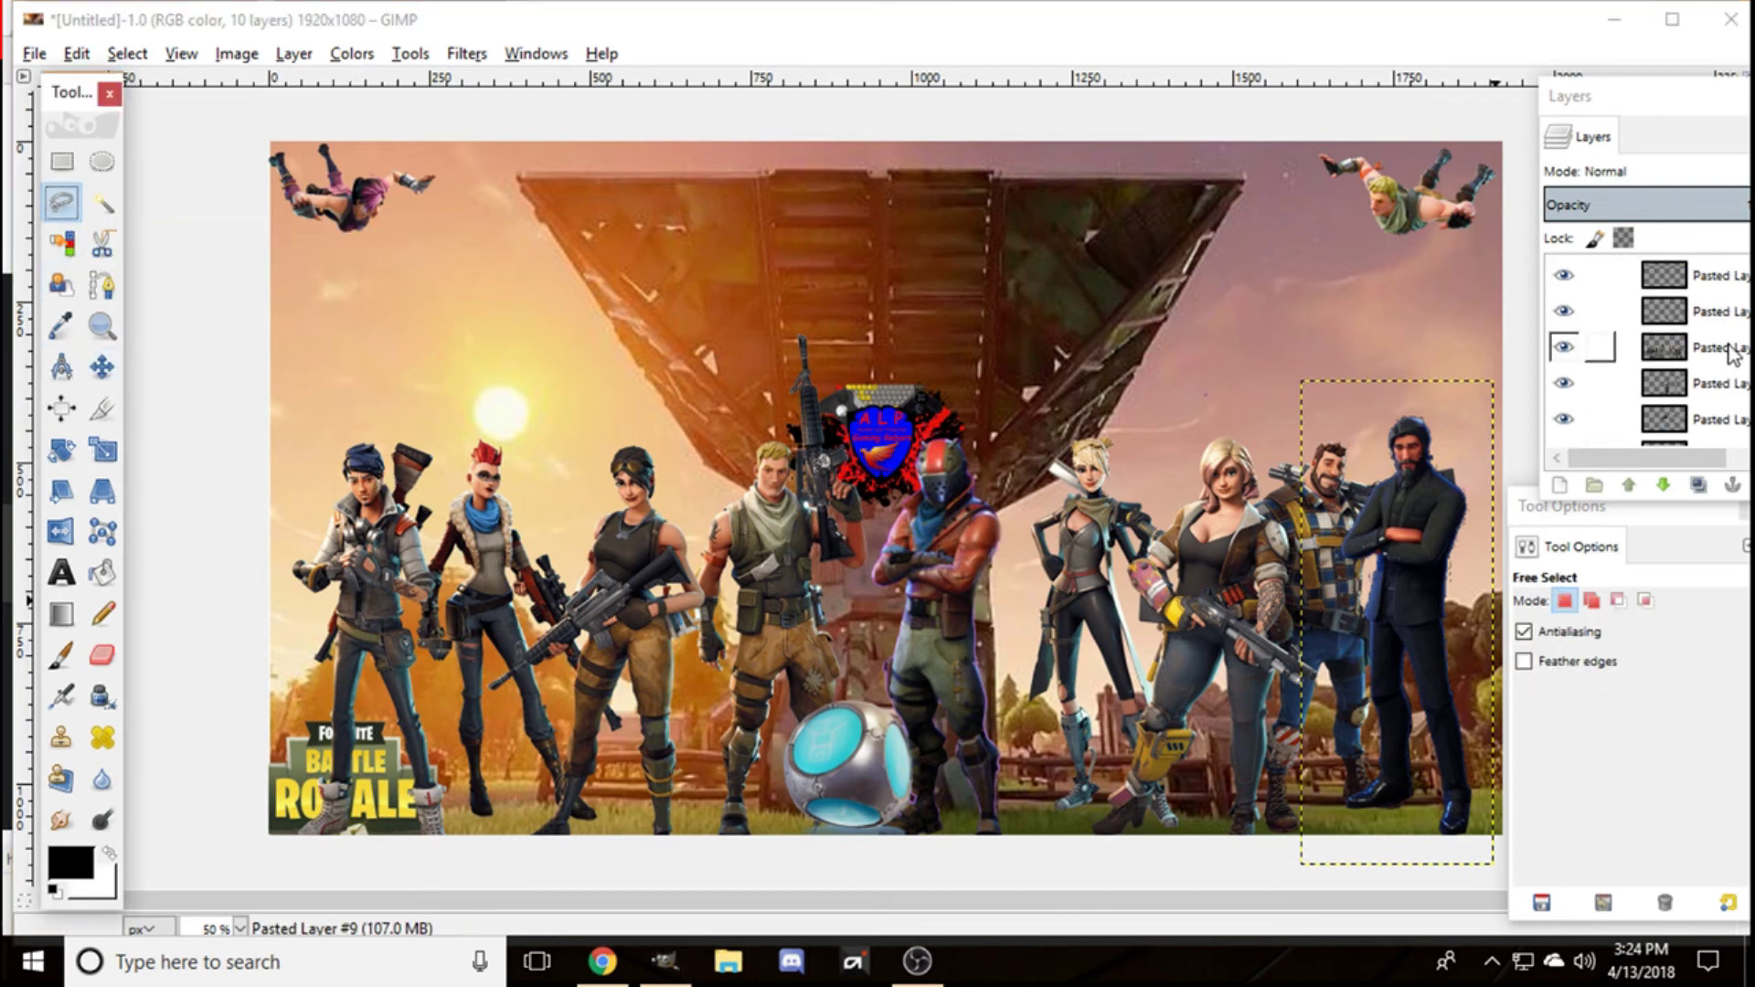
pyautogui.click(1718, 347)
pyautogui.moveTo(440, 428); pyautogui.dragTo(437, 466)
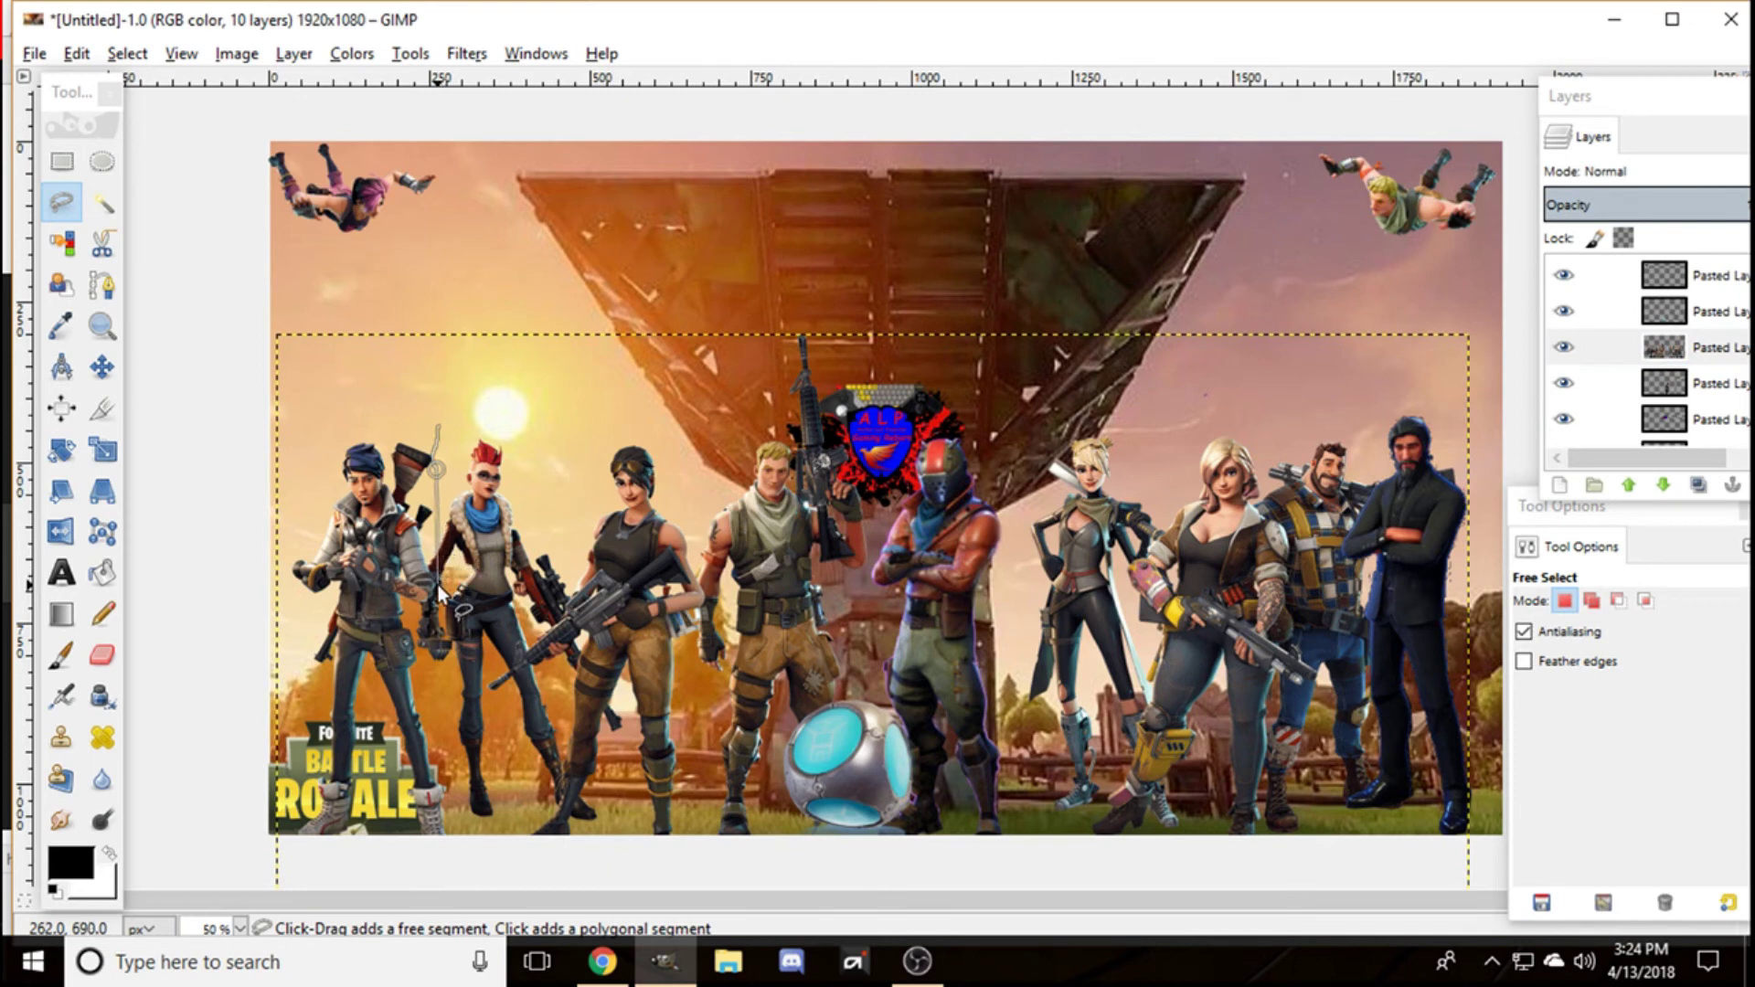
pyautogui.click(437, 585)
pyautogui.click(423, 606)
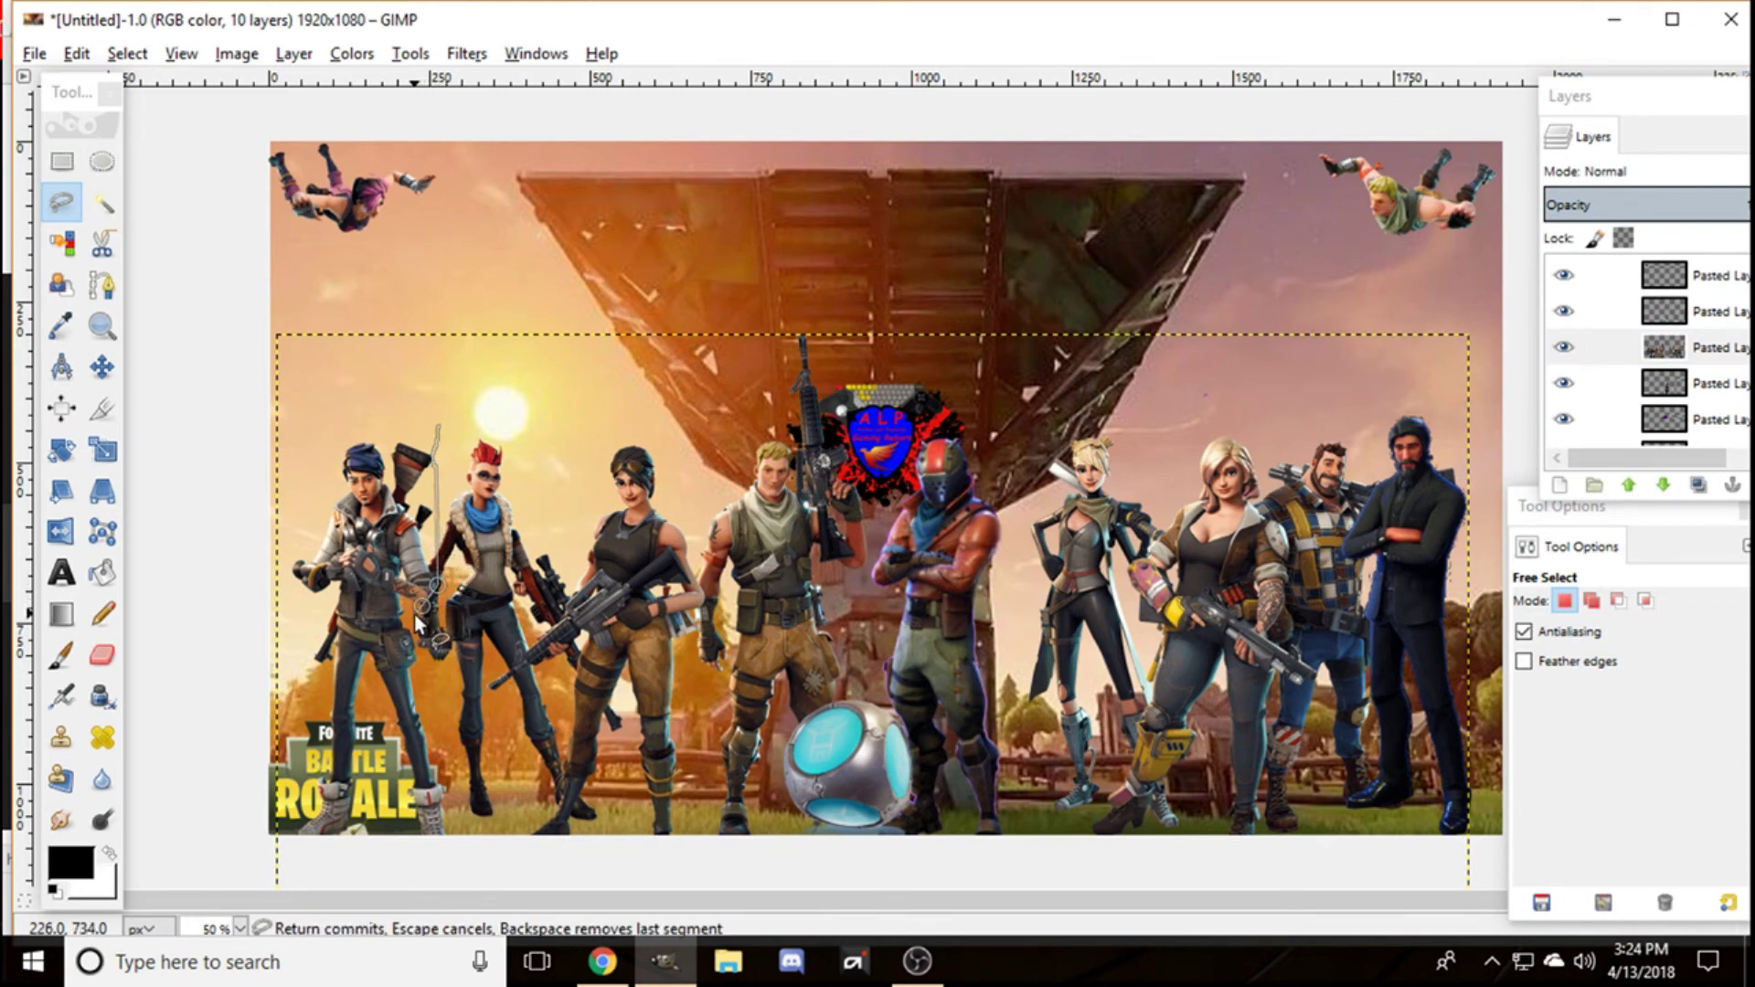
pyautogui.click(460, 842)
pyautogui.click(248, 855)
pyautogui.click(214, 398)
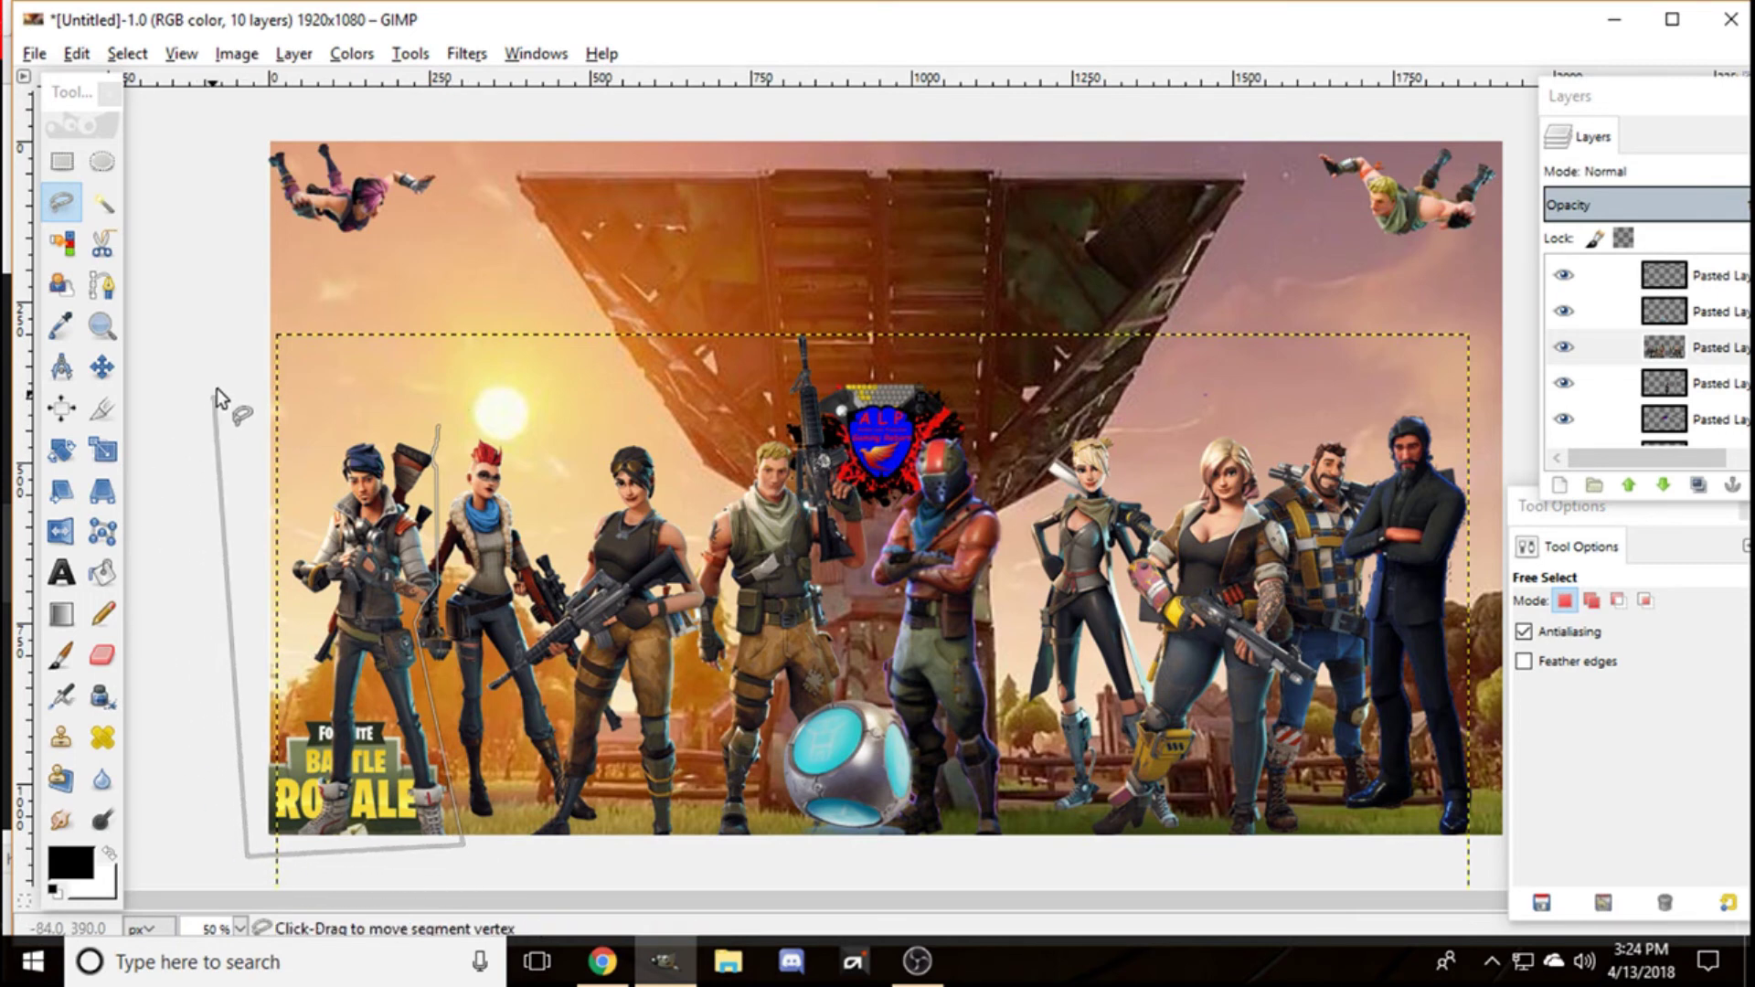
pyautogui.click(433, 428)
pyautogui.press('Return')
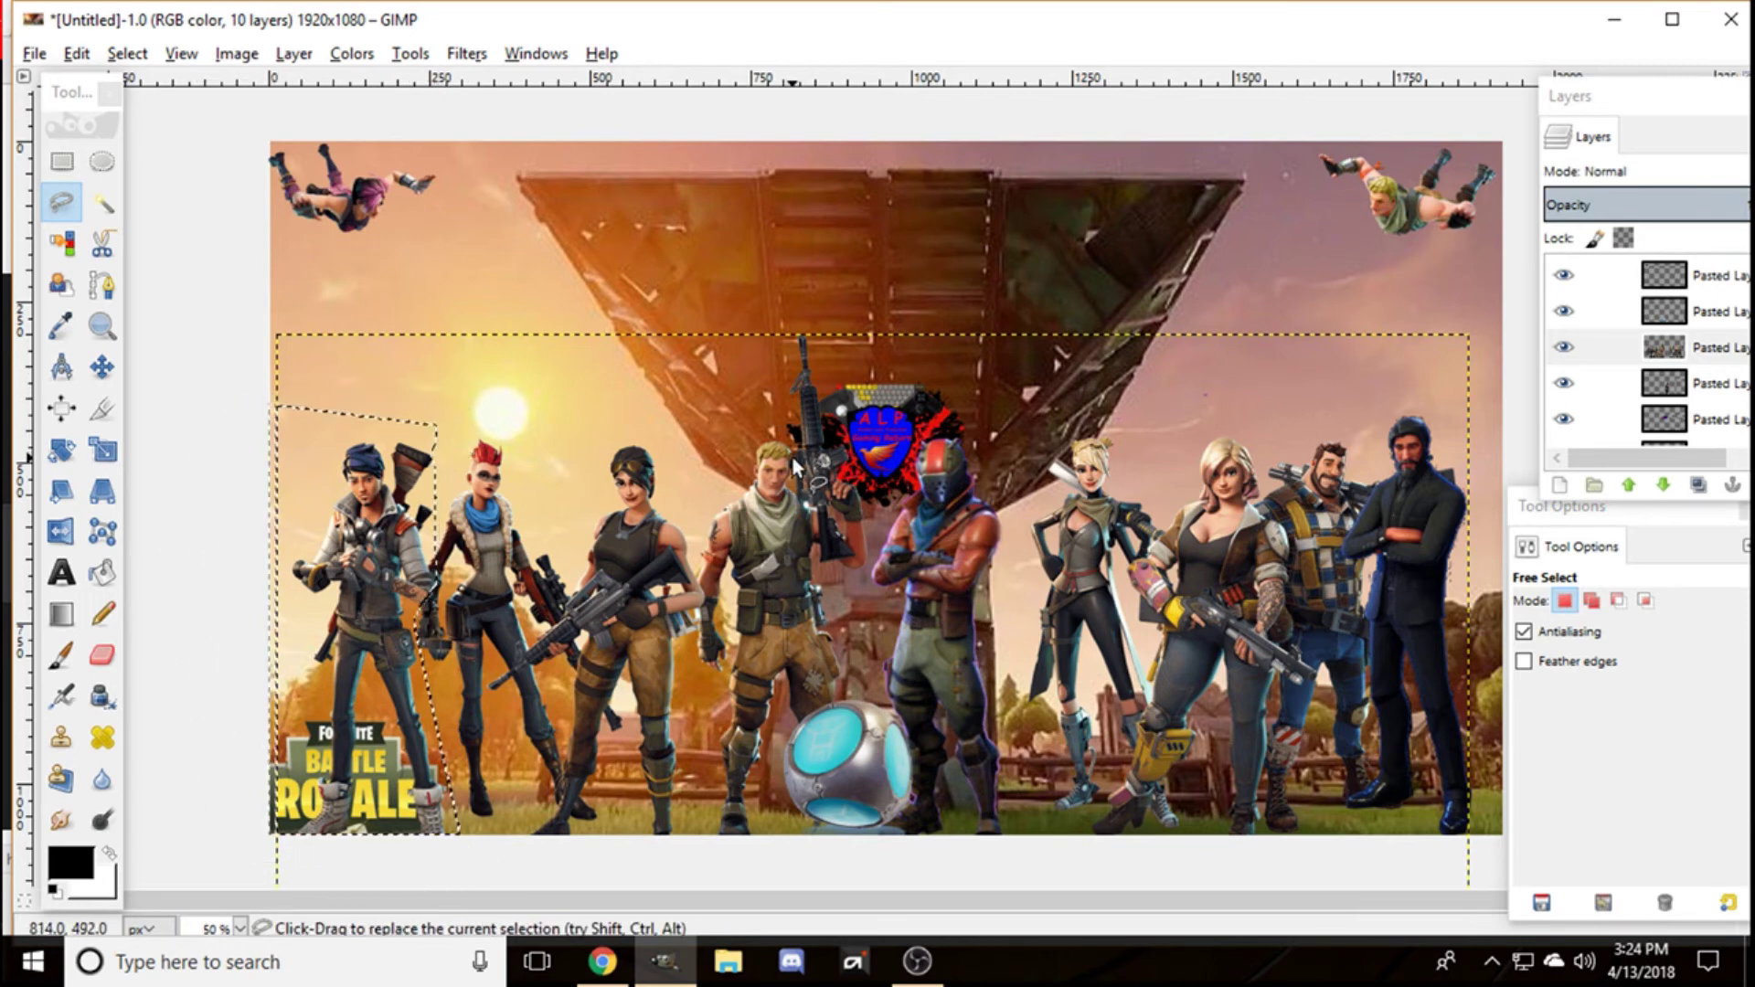
pyautogui.press('Delete')
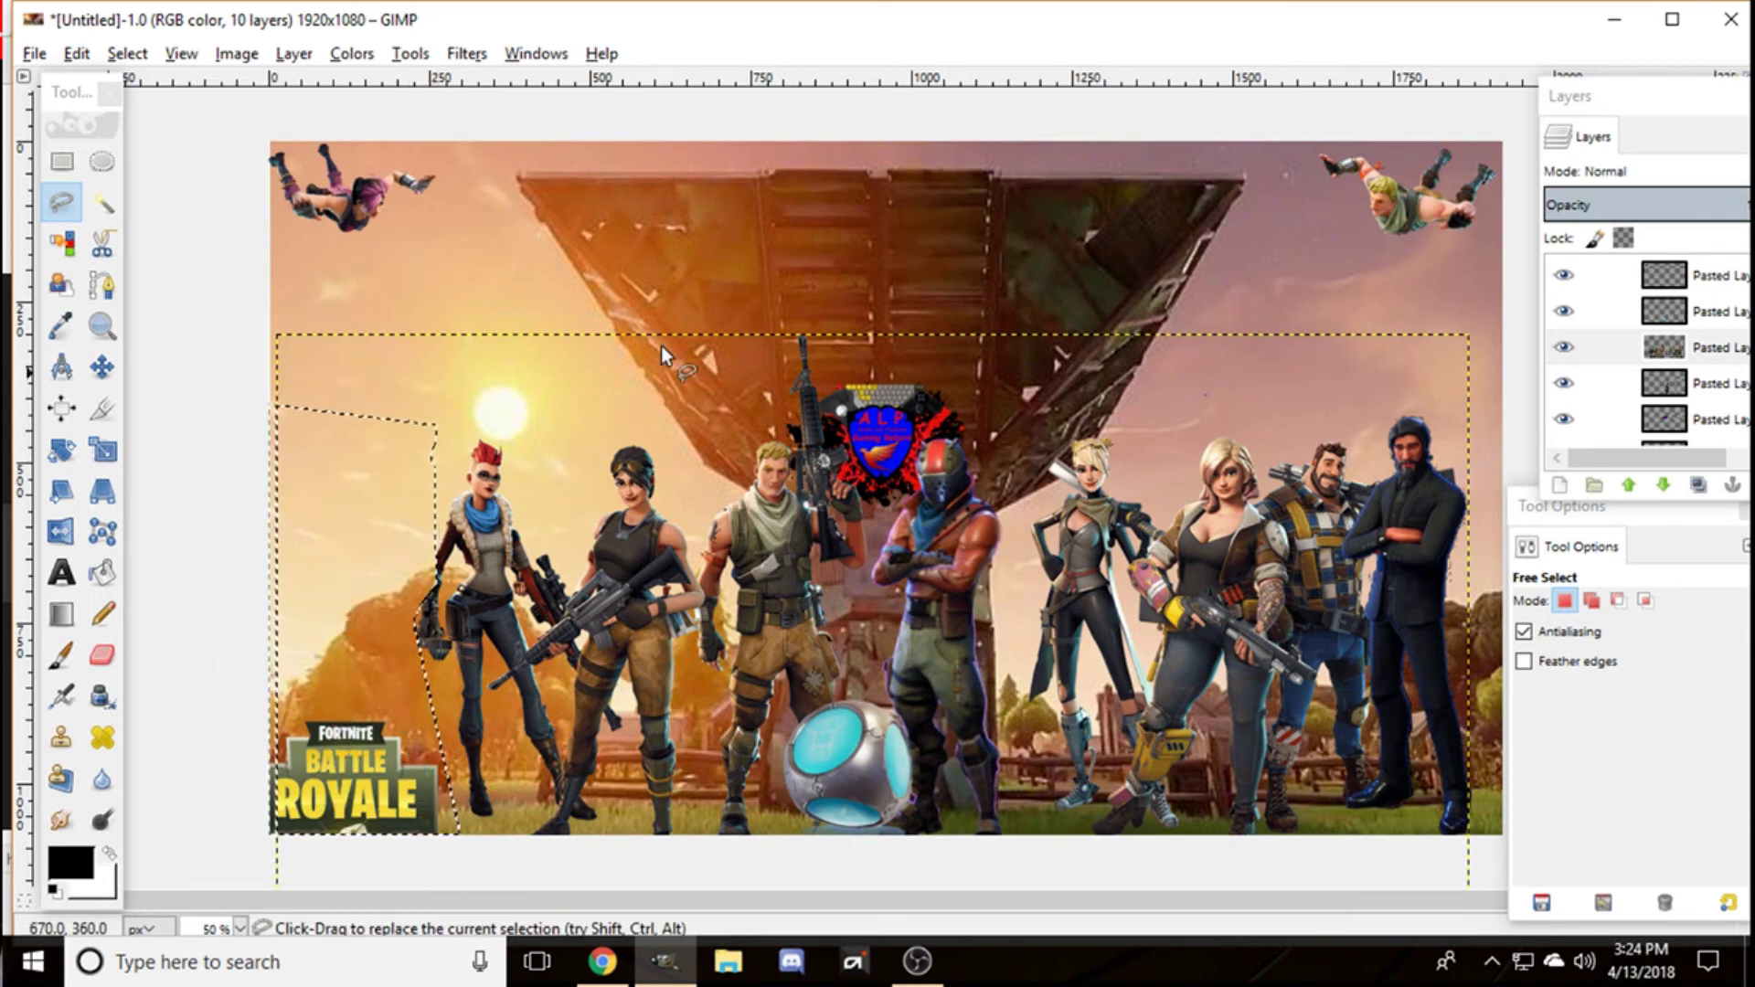
pyautogui.click(77, 53)
pyautogui.moveTo(123, 57)
pyautogui.click(157, 116)
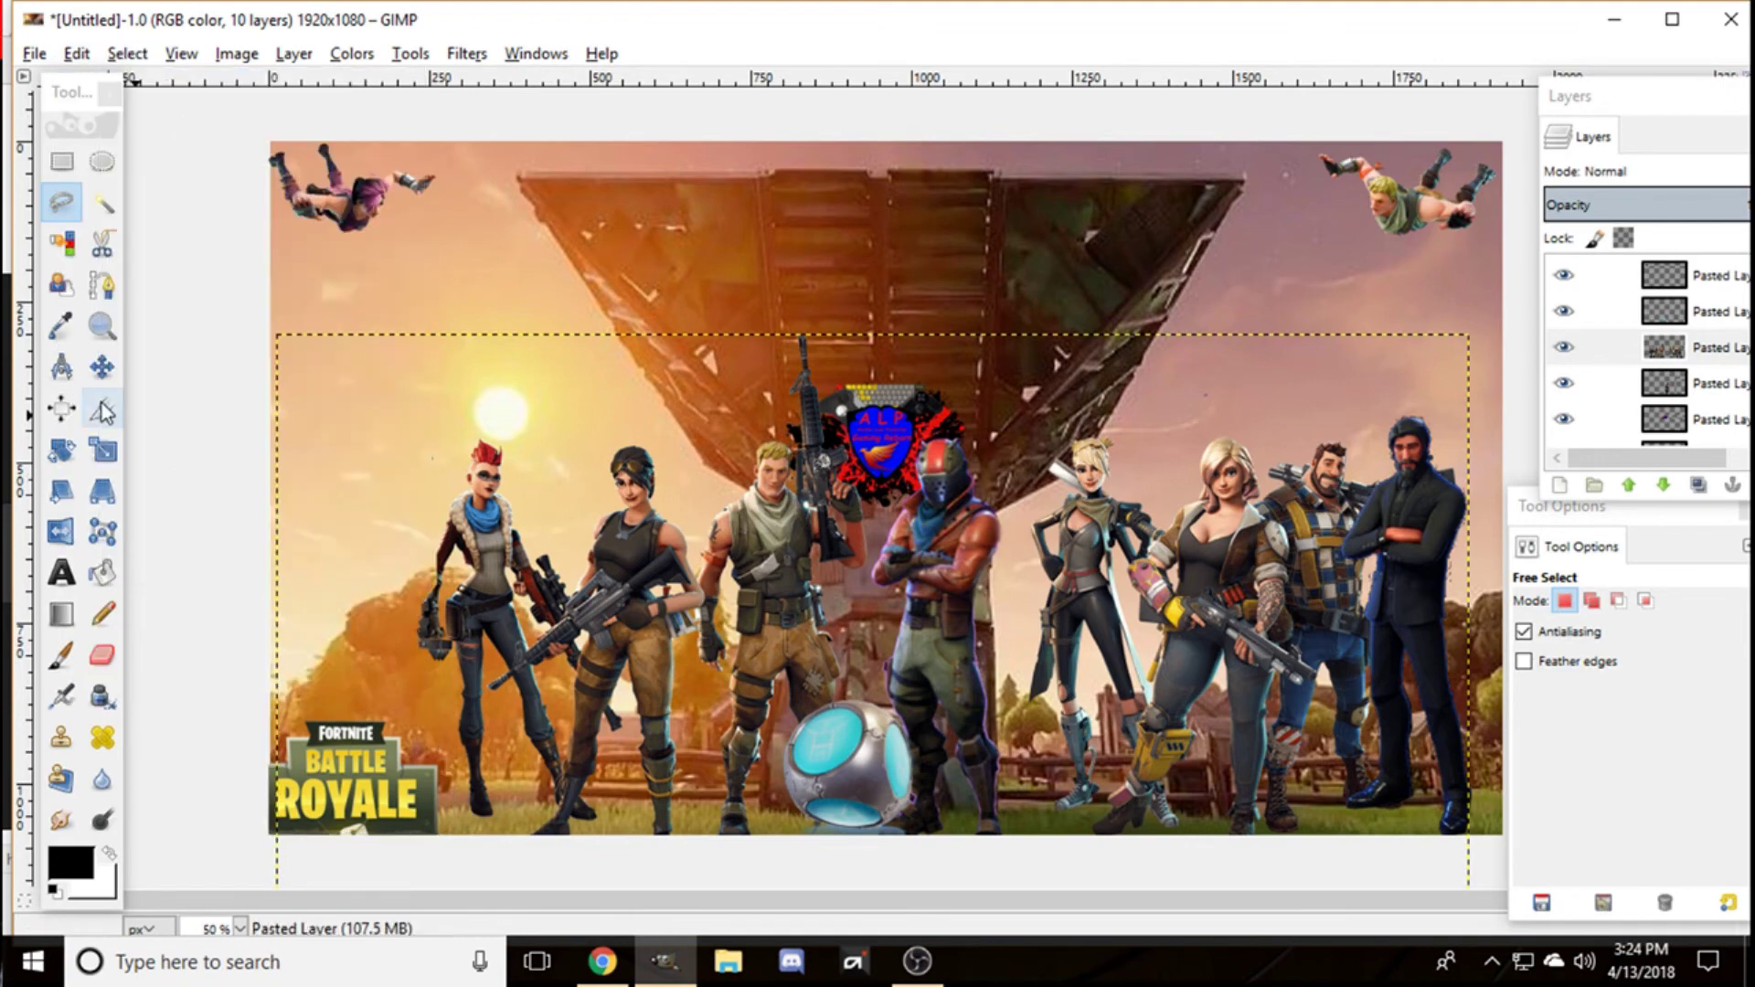
# Step: Move the Battle Royale logo up beside the red-haired character and enlarge its layer to 467 × 400 px
pyautogui.click(102, 367)
pyautogui.moveTo(349, 775); pyautogui.dragTo(355, 561)
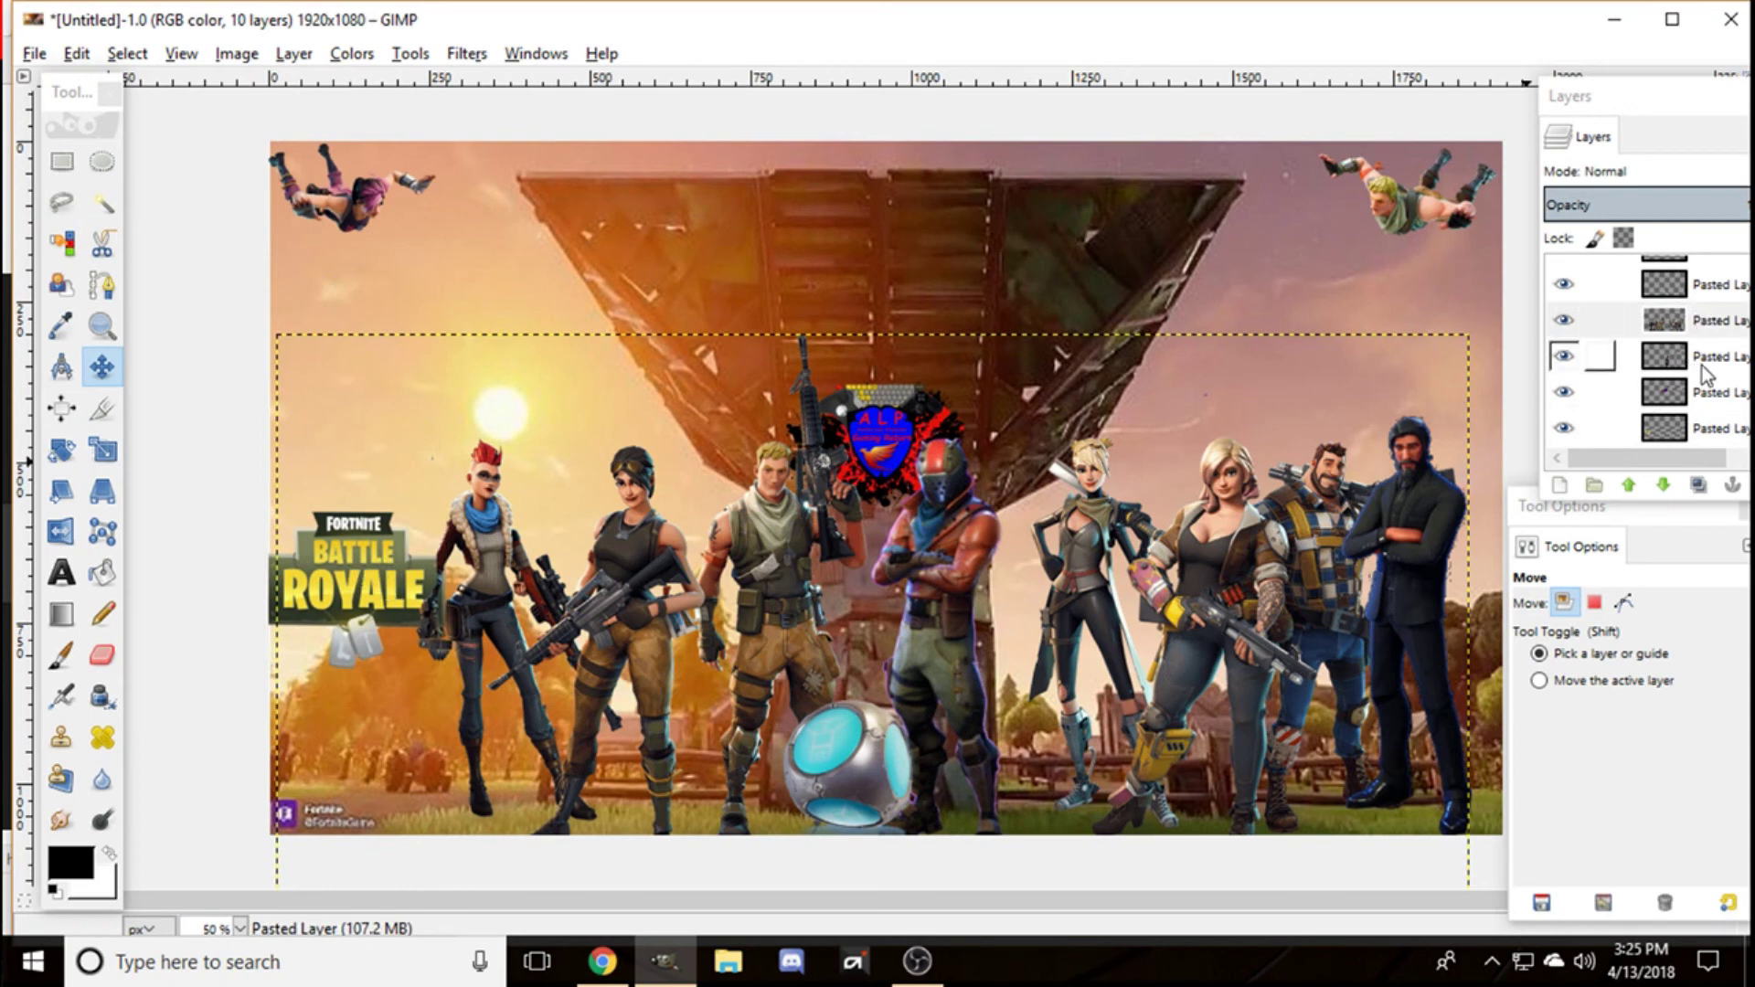
pyautogui.scroll(-1, 1709, 395)
pyautogui.moveTo(1708, 395)
pyautogui.mouseDown()
pyautogui.moveTo(1711, 274)
pyautogui.moveTo(1711, 388)
pyautogui.mouseUp()
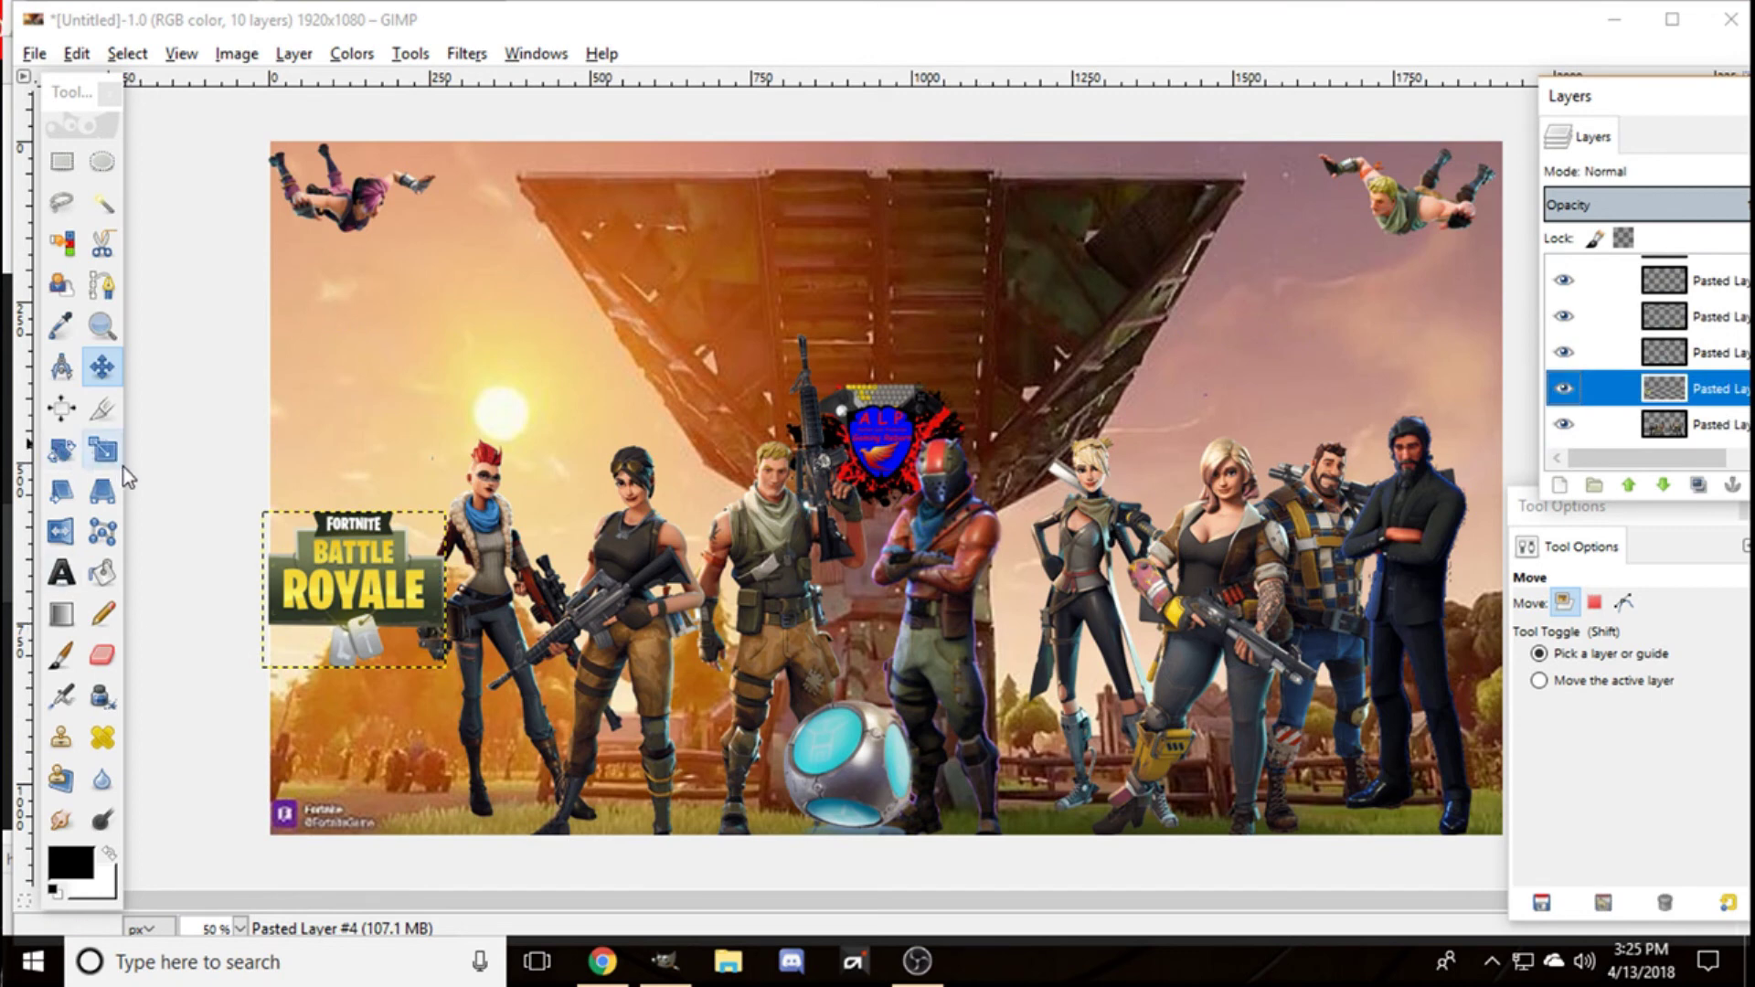
pyautogui.click(101, 453)
pyautogui.click(380, 585)
pyautogui.click(175, 793)
pyautogui.click(156, 773)
pyautogui.click(155, 772)
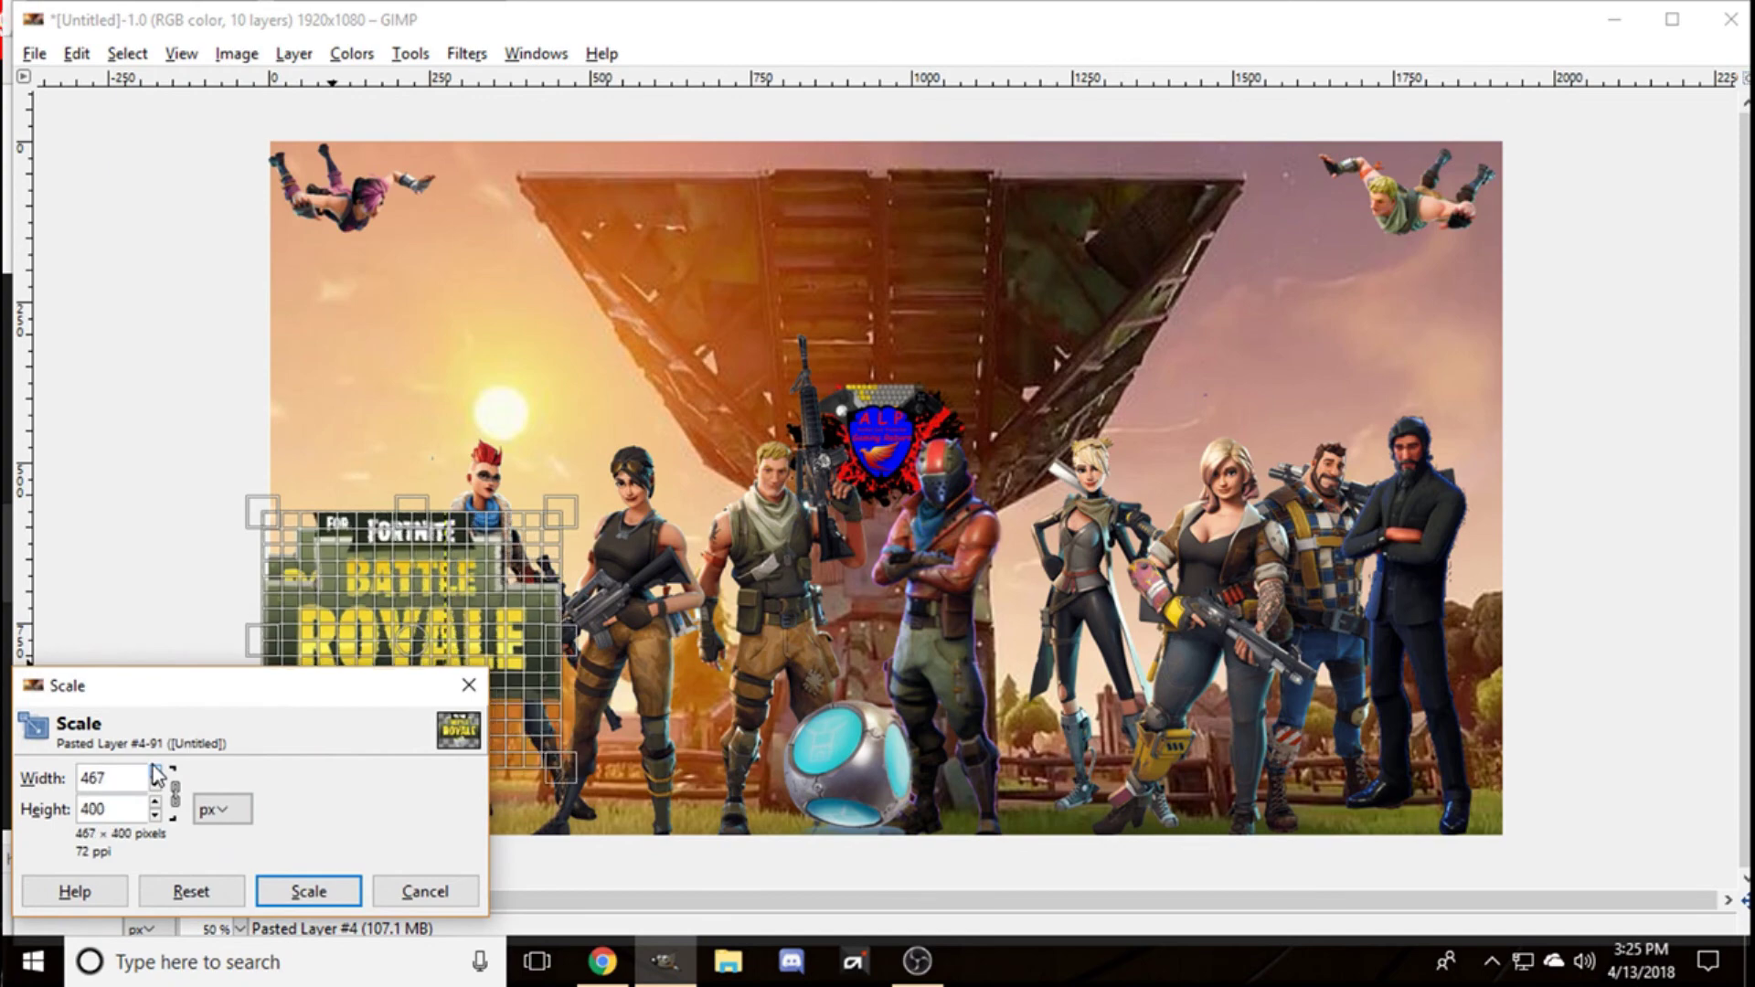
pyautogui.click(308, 892)
# Step: Shift the enlarged Battle Royale logo lower, around the canvas's lower-left corner
pyautogui.click(101, 367)
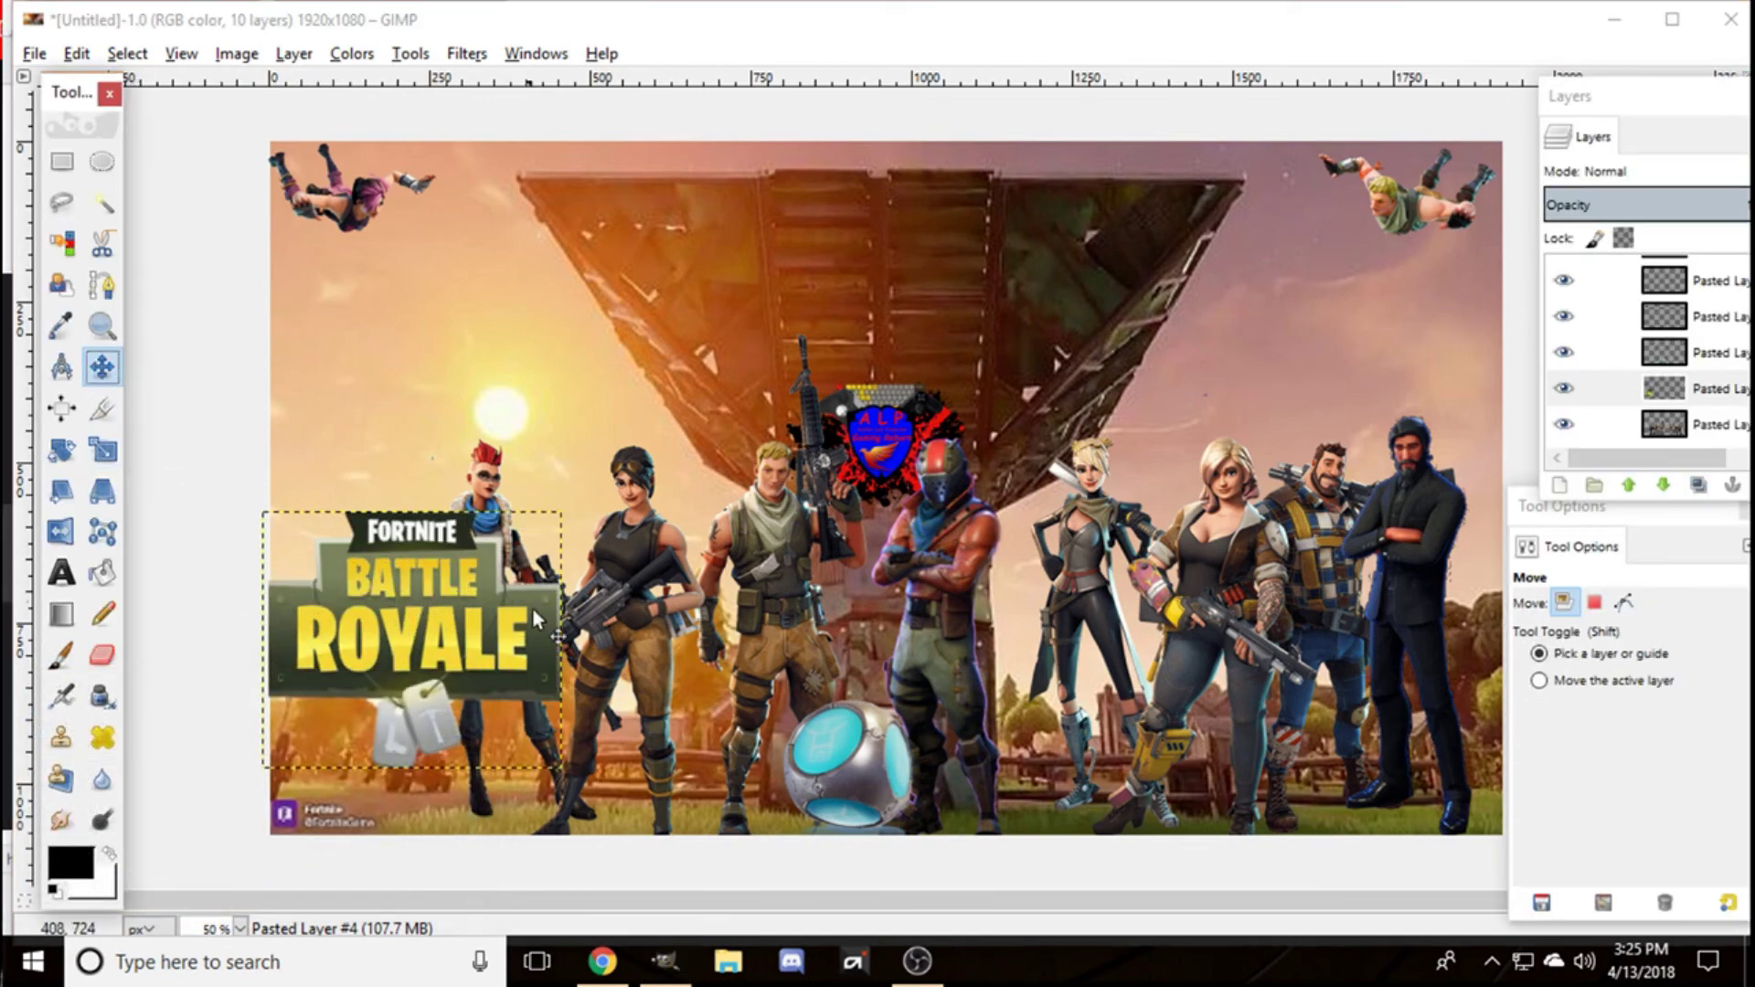
pyautogui.moveTo(435, 660); pyautogui.dragTo(403, 716)
pyautogui.moveTo(502, 505); pyautogui.dragTo(550, 508)
pyautogui.moveTo(410, 665); pyautogui.dragTo(453, 670)
# Step: Undo the Battle Royale logo's moves and scaling, back to before the leftmost character's deletion
pyautogui.hotkey('ctrl', 'z')
pyautogui.hotkey('ctrl', 'z')
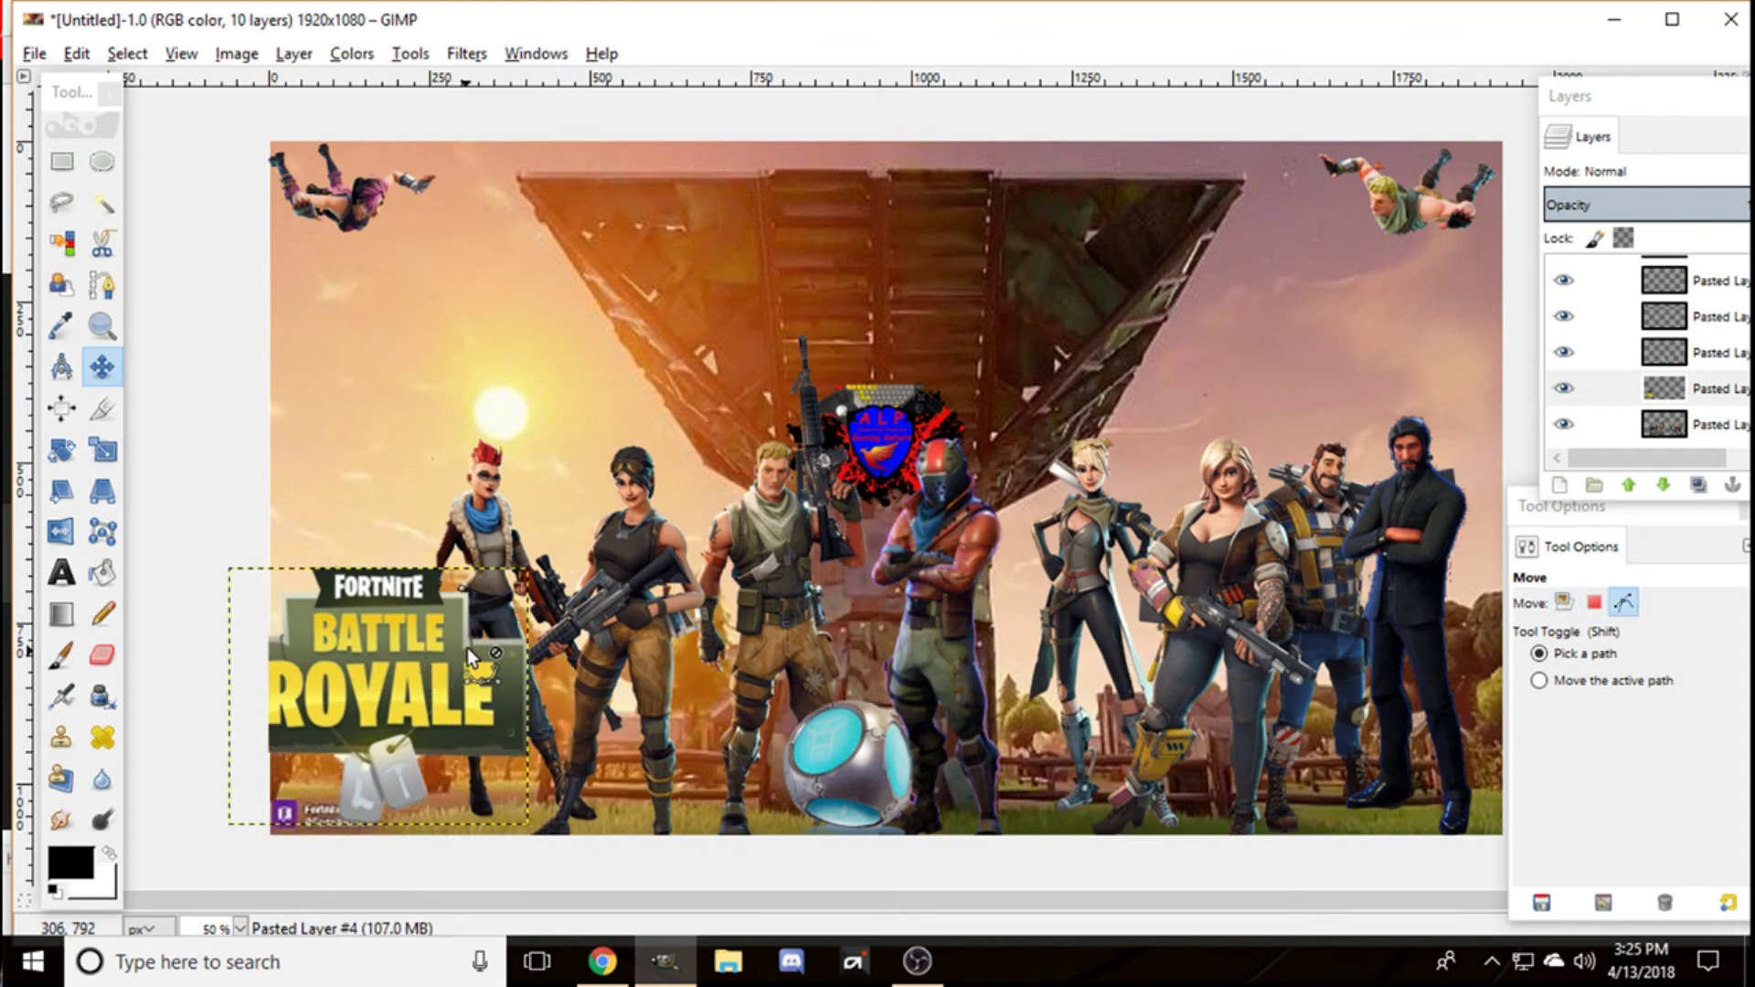
pyautogui.hotkey('ctrl', 'z')
pyautogui.hotkey('ctrl', 'z')
pyautogui.hotkey('ctrl', 'z')
pyautogui.hotkey('ctrl', 'z')
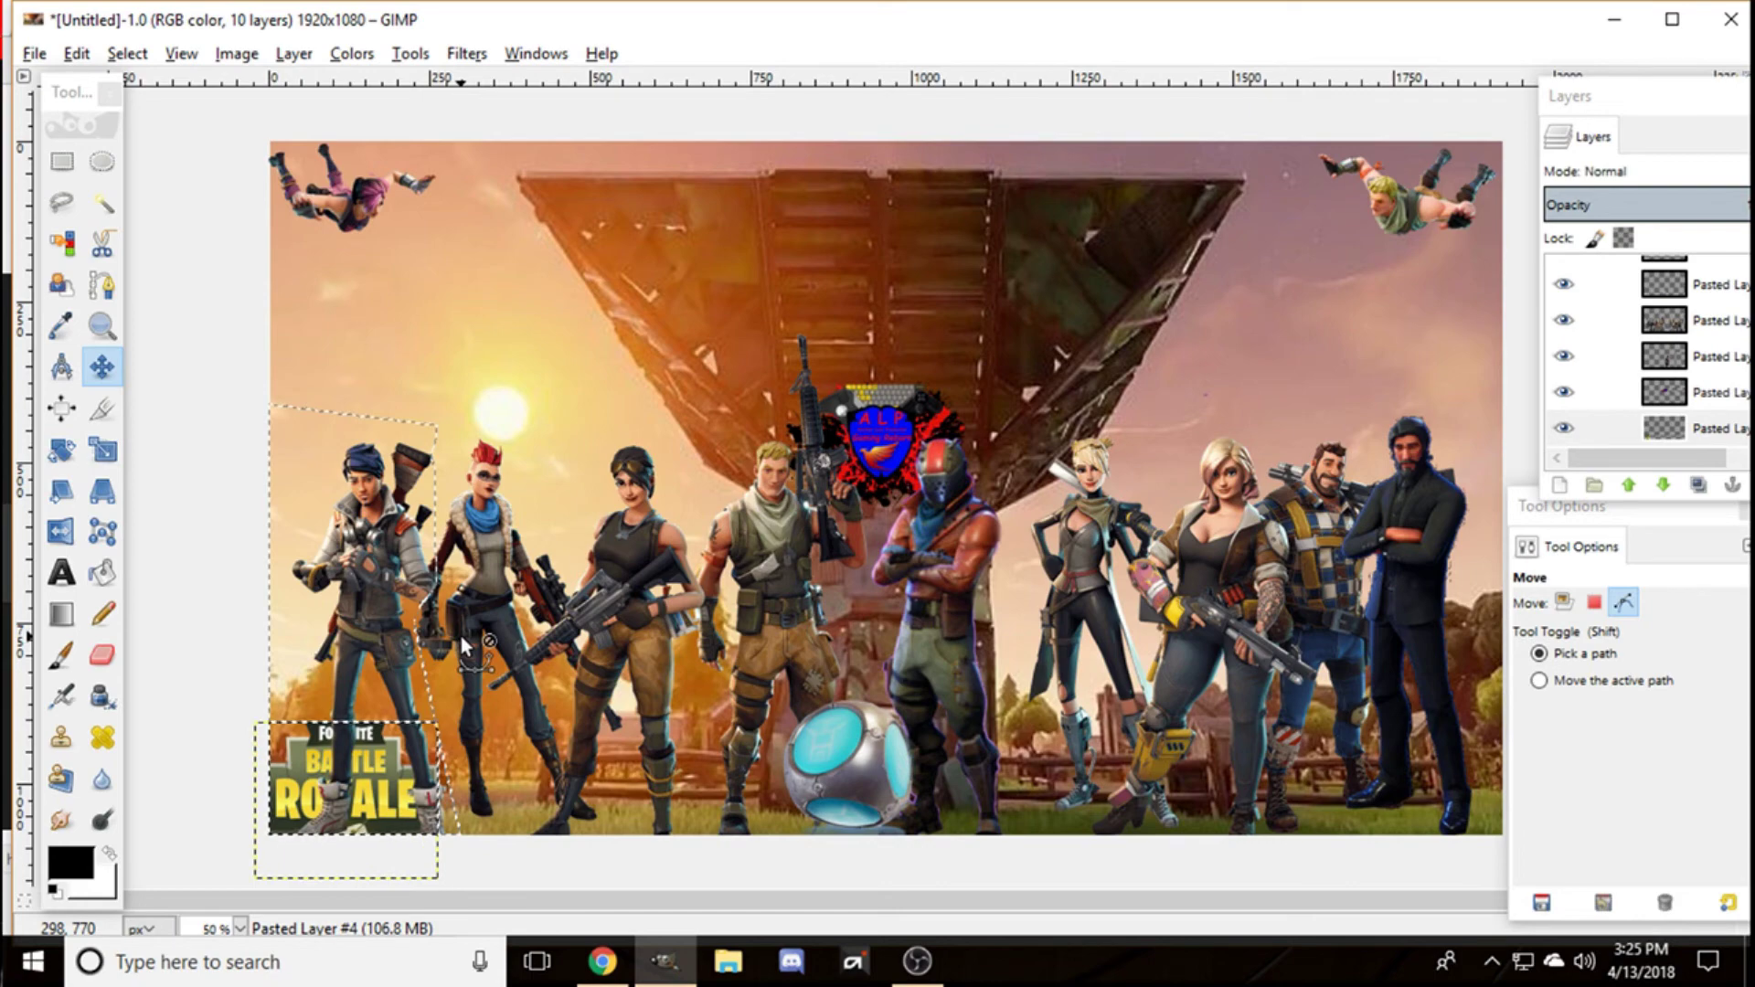
# Step: Redo the deletion of the leftmost character and clear the selection
pyautogui.click(77, 53)
pyautogui.moveTo(126, 57)
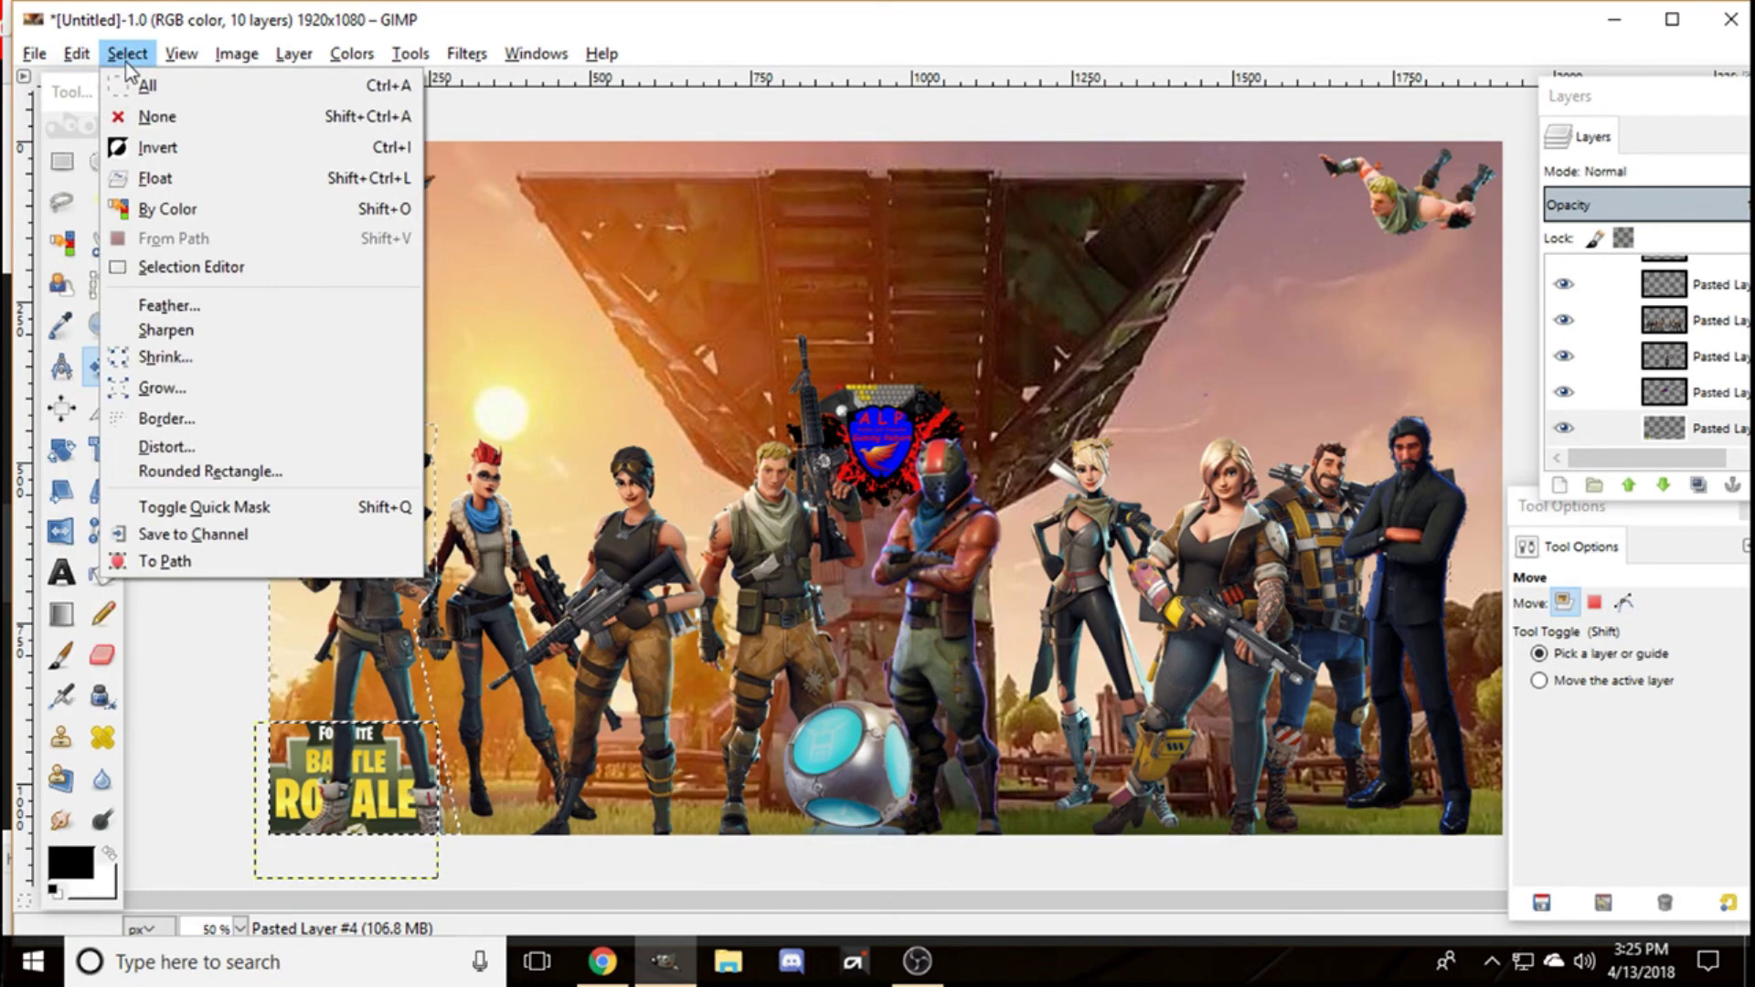
pyautogui.click(133, 83)
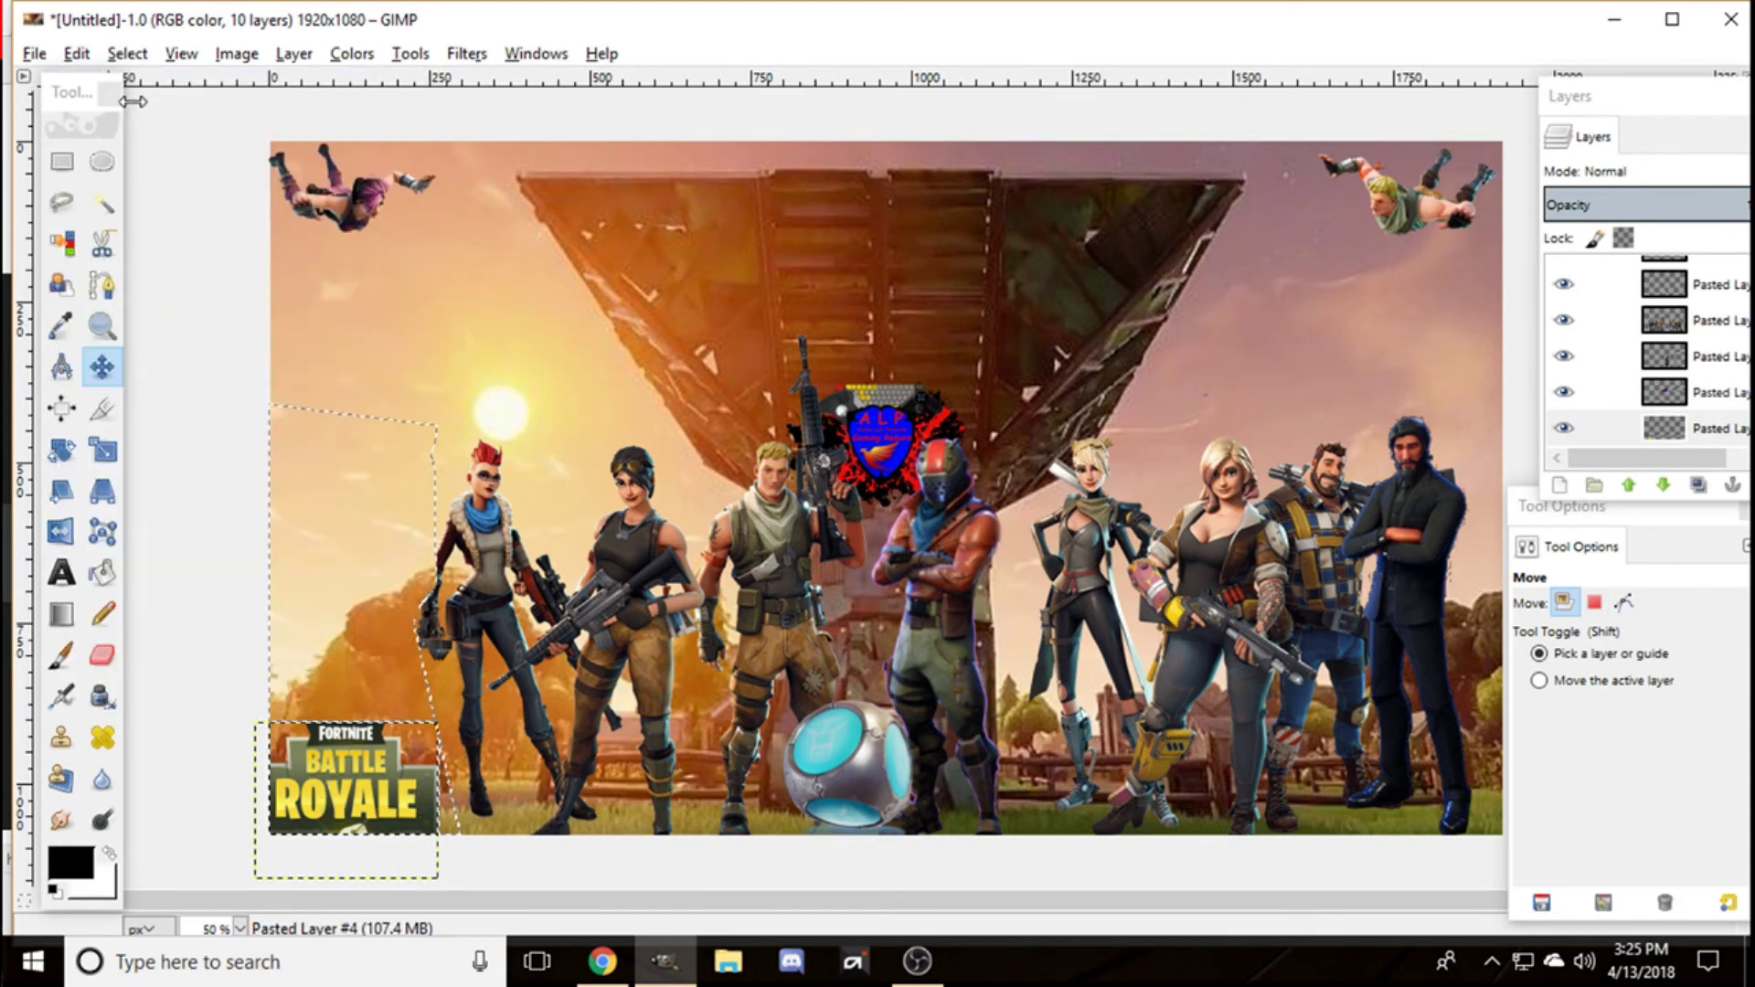
pyautogui.click(128, 53)
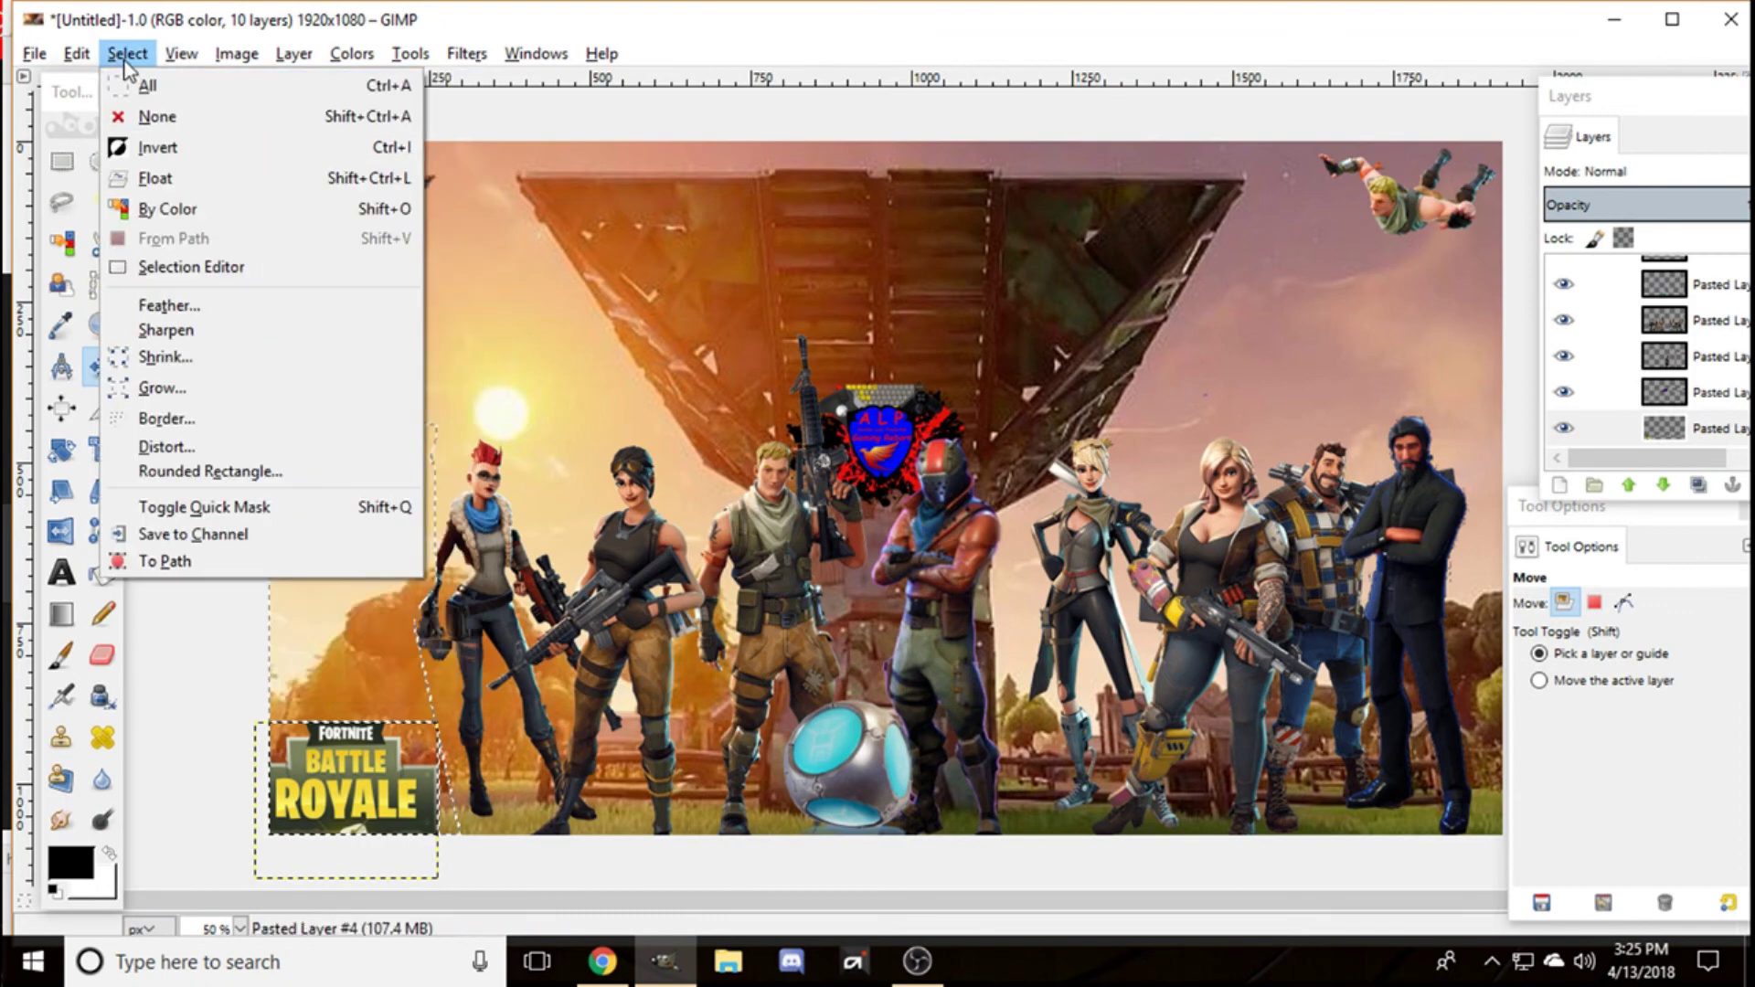
pyautogui.click(157, 116)
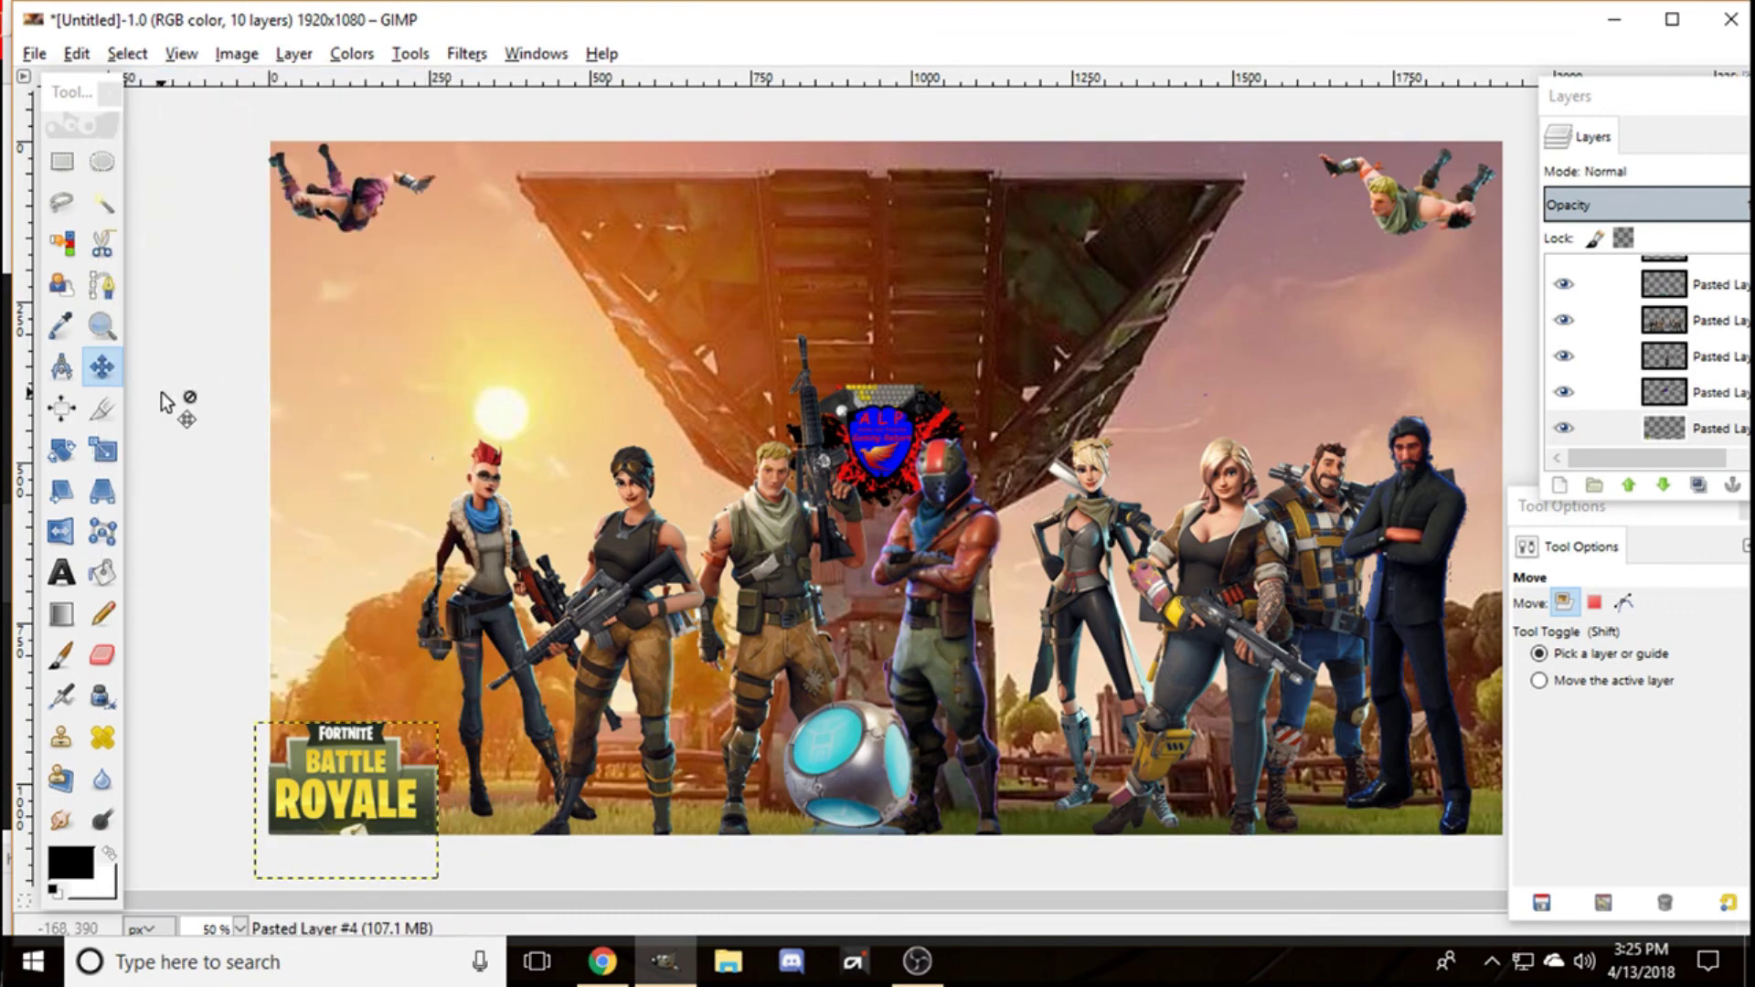
# Step: Try to retouch the red-haired character's arm on the lineup layer with the Clone tool at brush size 17
pyautogui.click(70, 750)
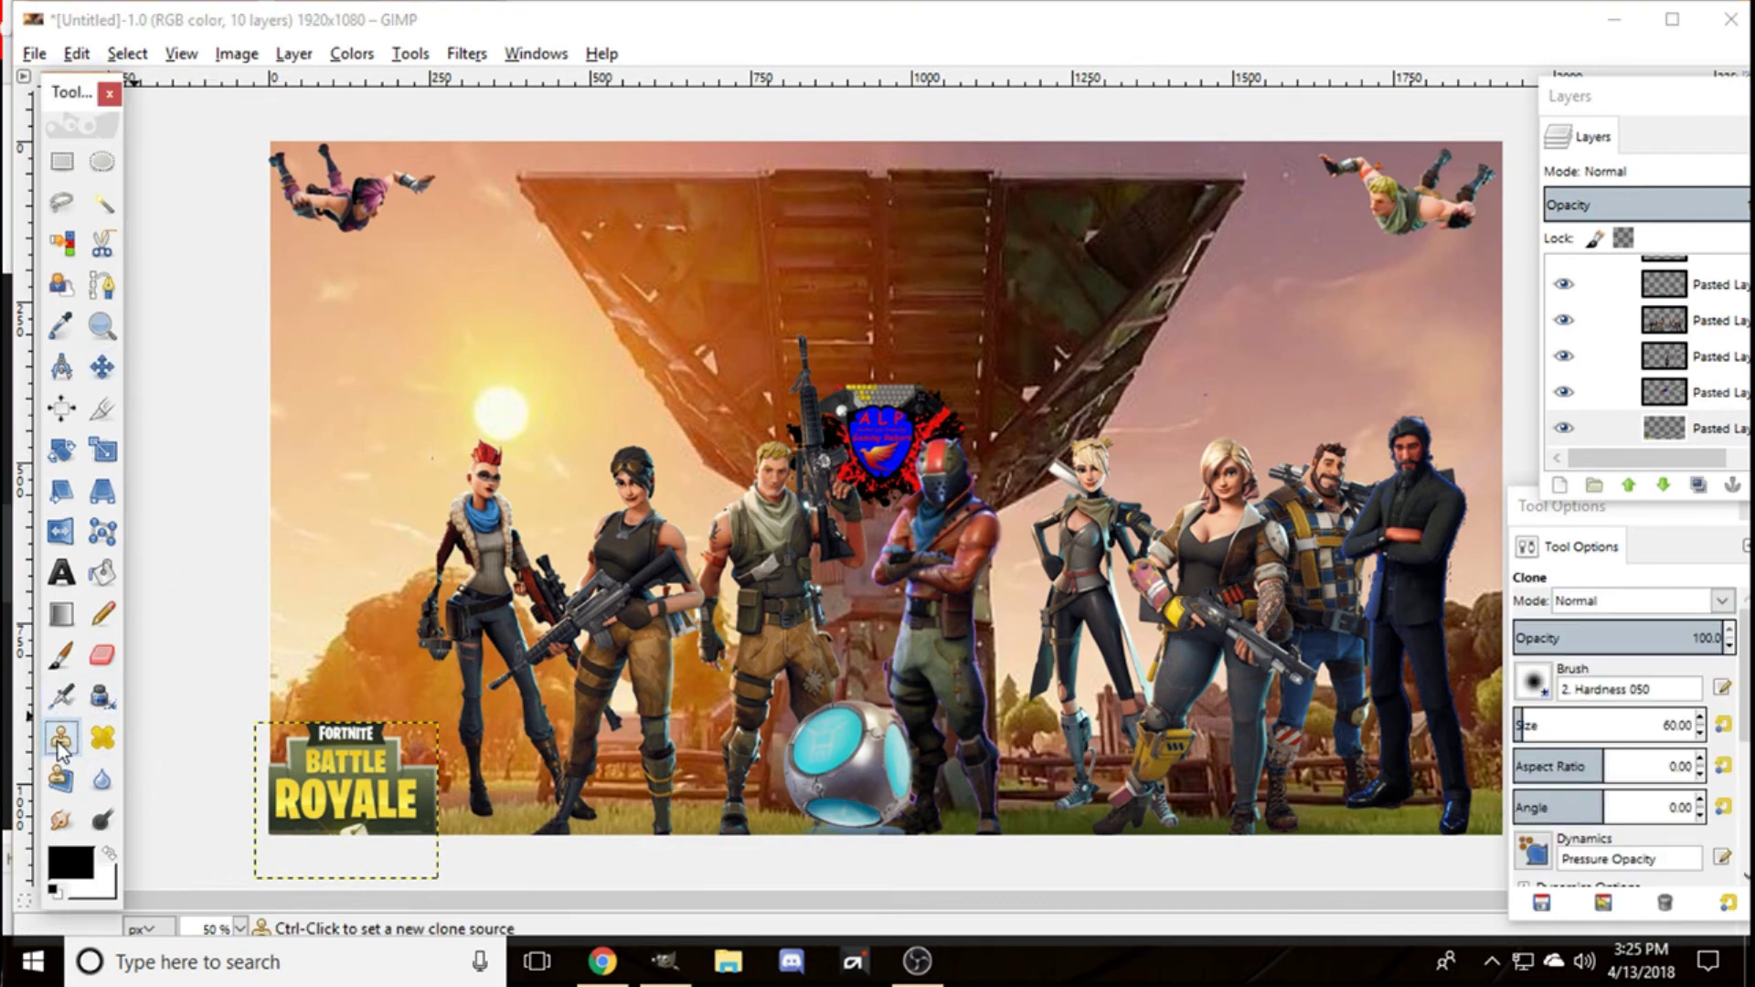
pyautogui.moveTo(1698, 732)
pyautogui.mouseDown()
pyautogui.moveTo(1703, 749)
pyautogui.moveTo(1679, 756)
pyautogui.mouseUp()
pyautogui.click(1676, 746)
pyautogui.click(1677, 748)
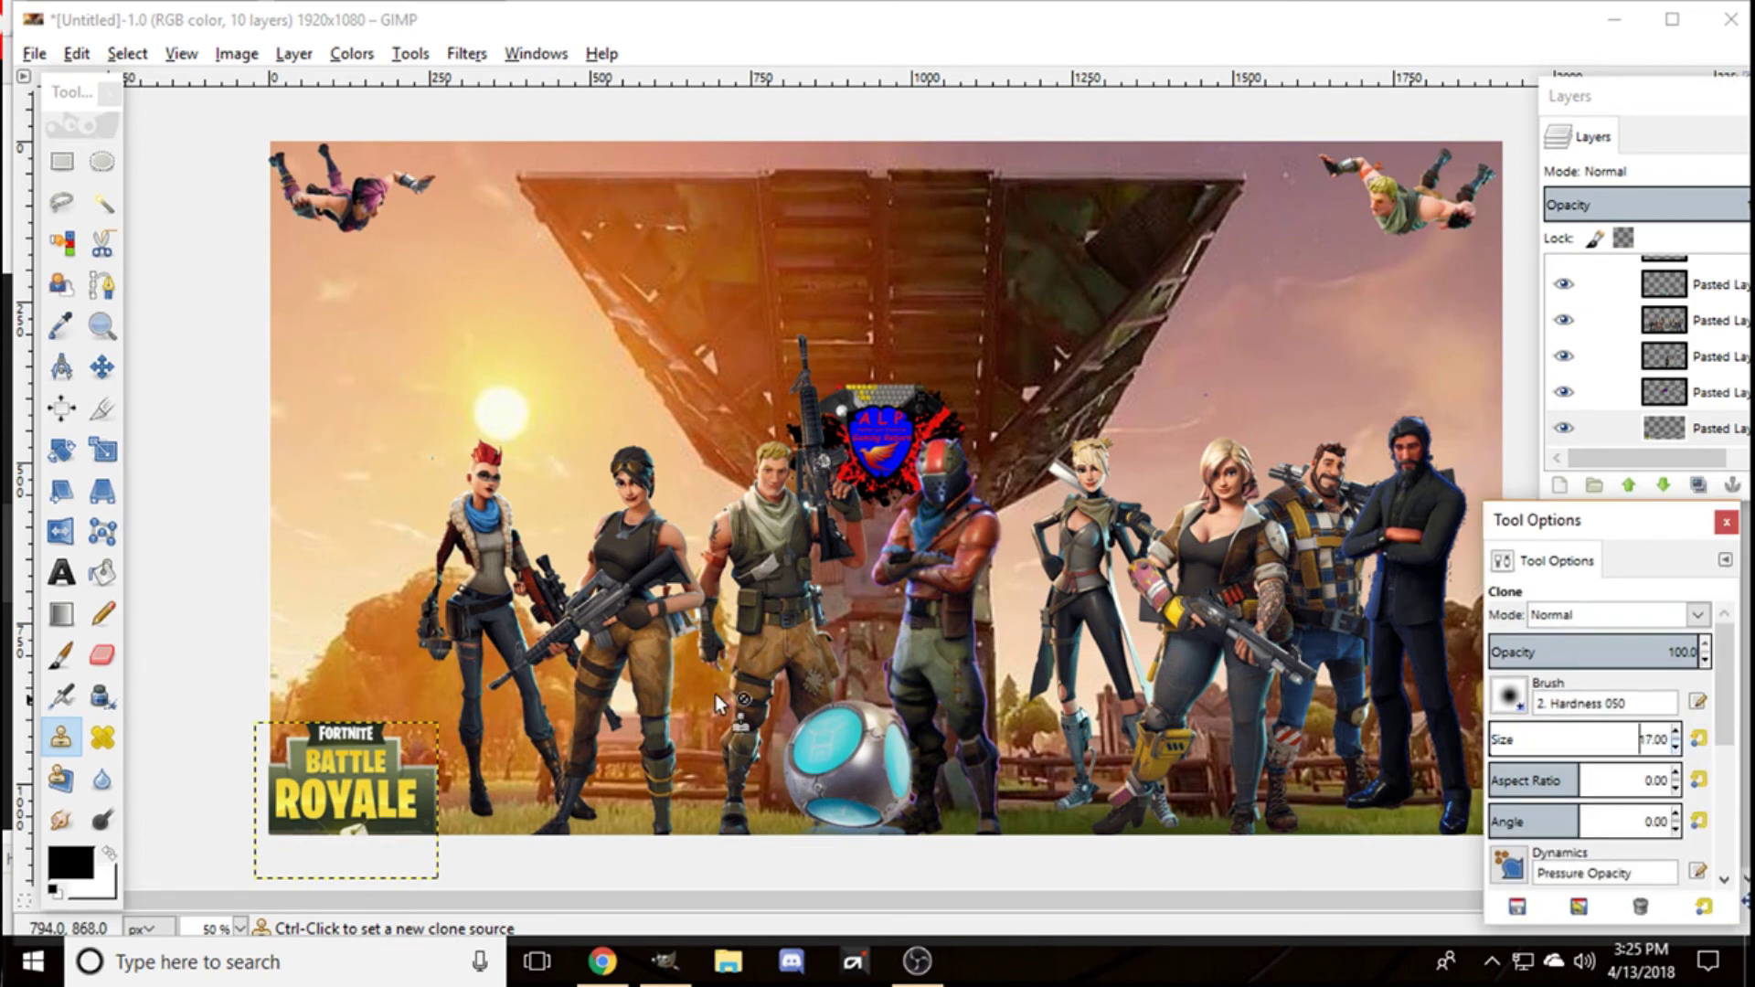
pyautogui.keyDown('ctrl'); pyautogui.click(447, 554); pyautogui.keyUp('ctrl')
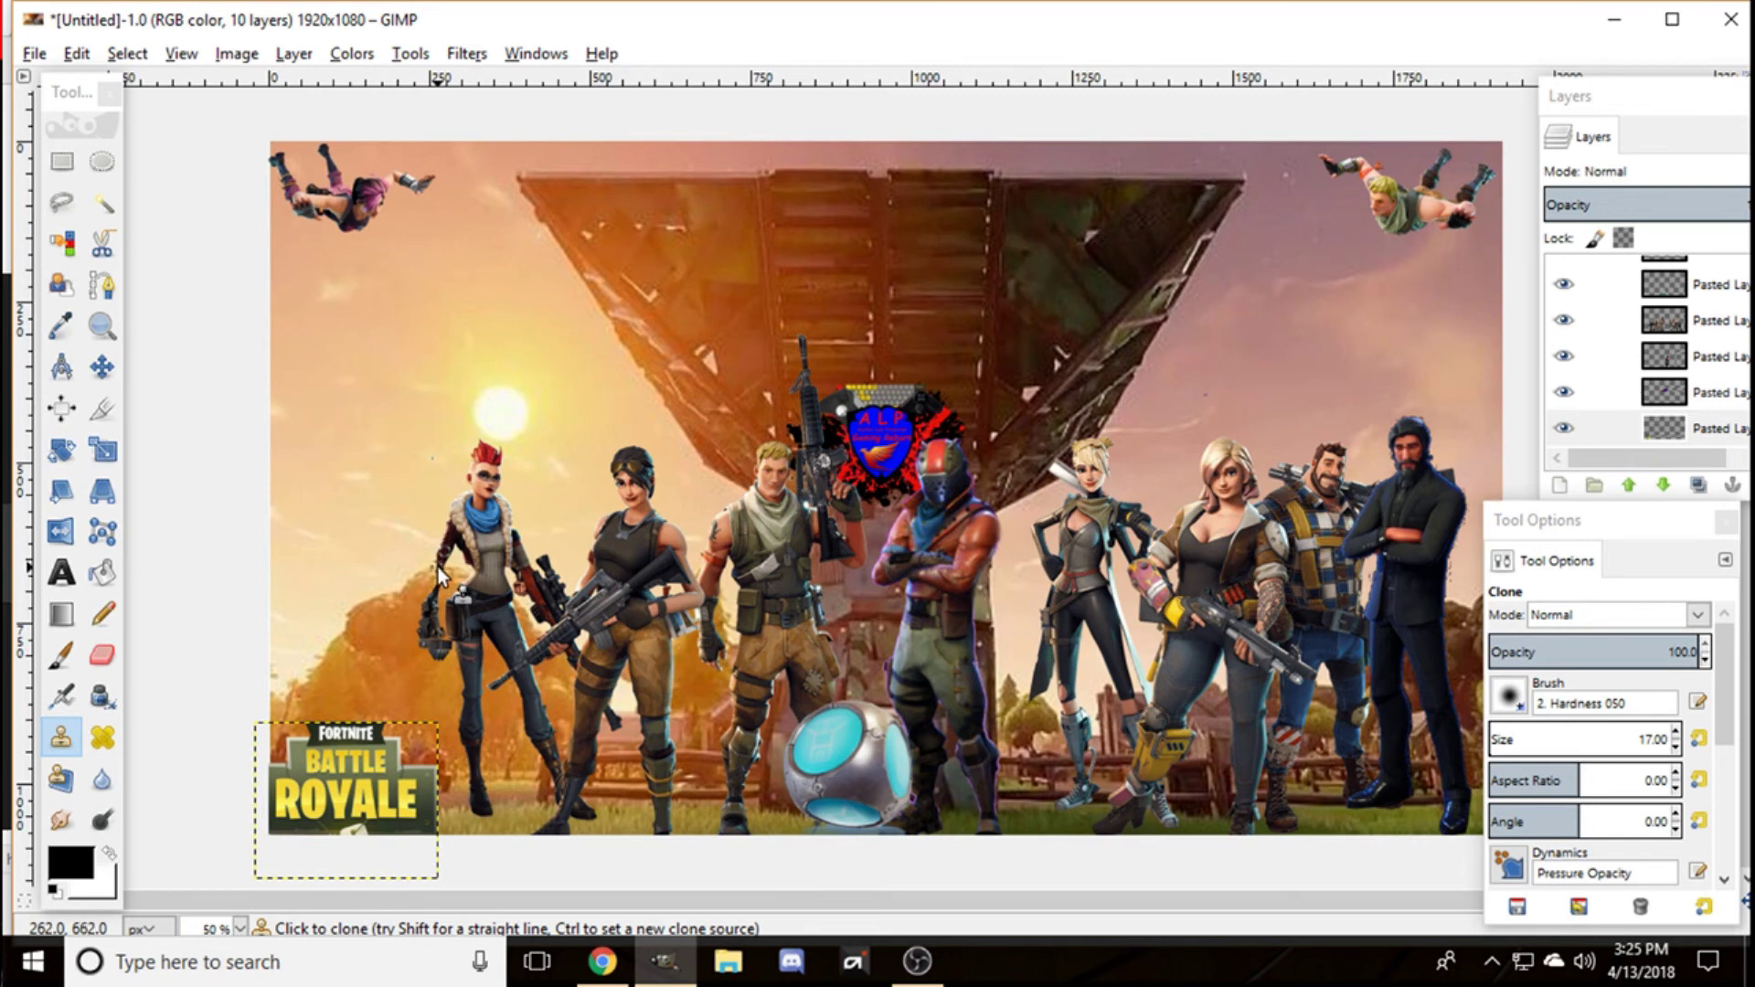
pyautogui.click(1700, 320)
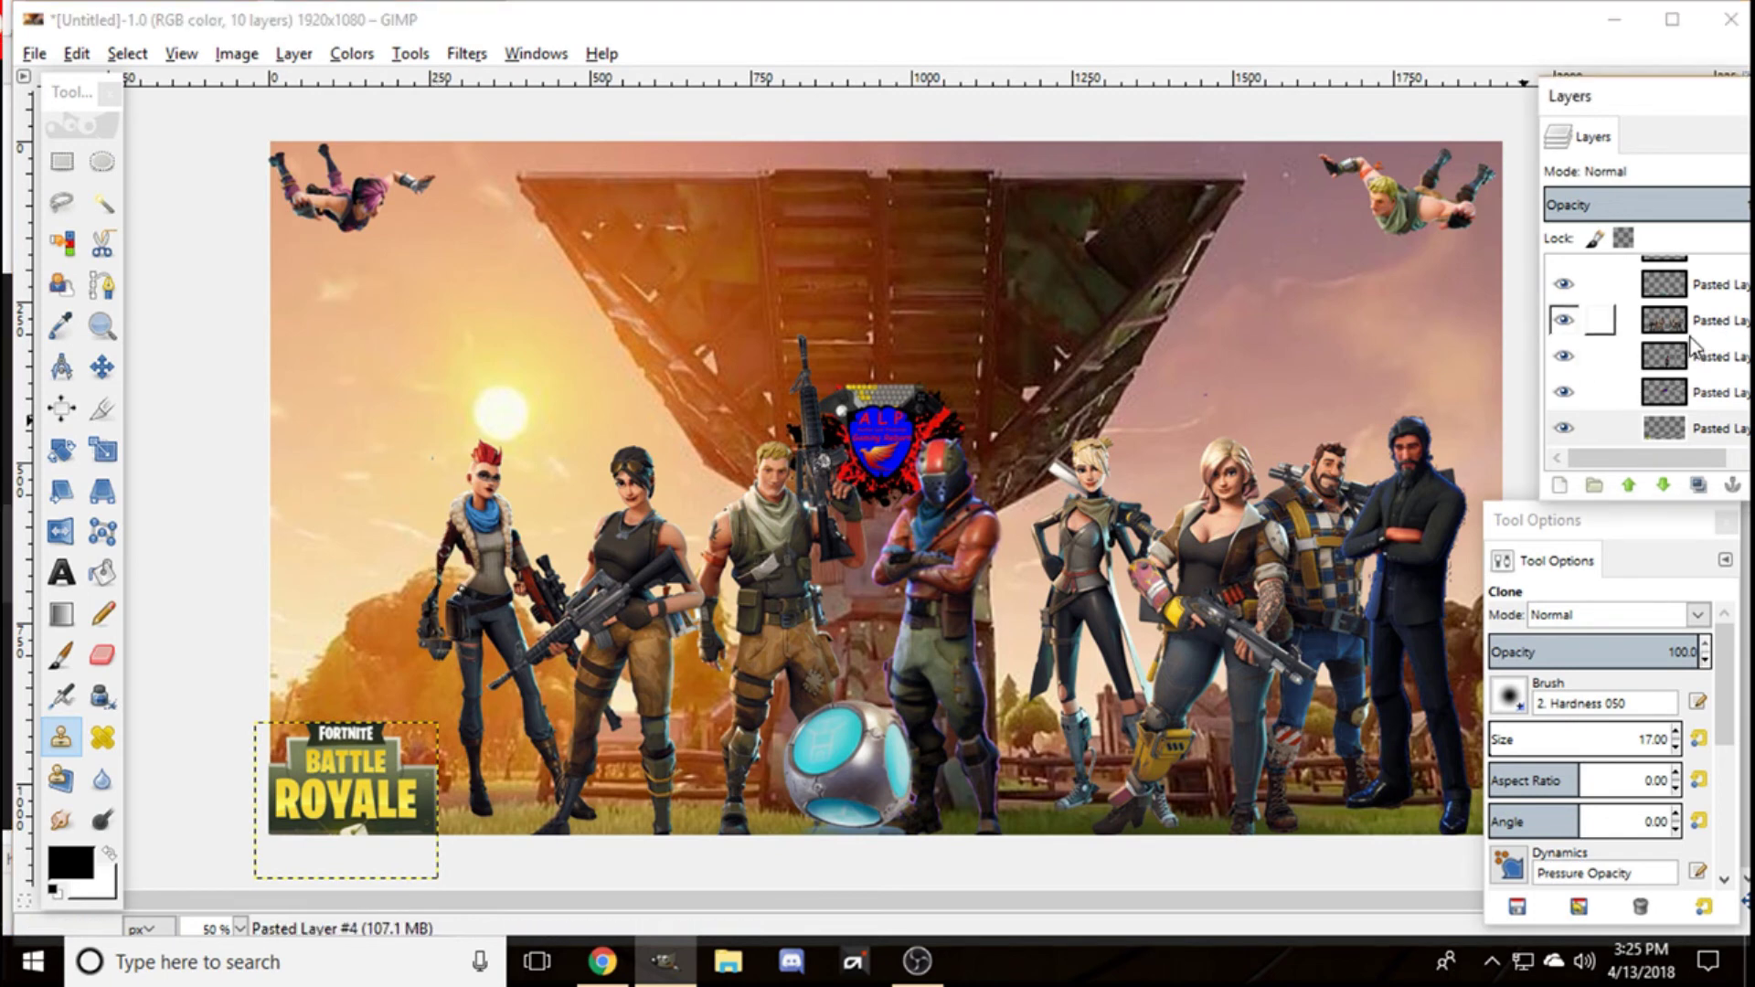
pyautogui.click(450, 548)
pyautogui.click(439, 560)
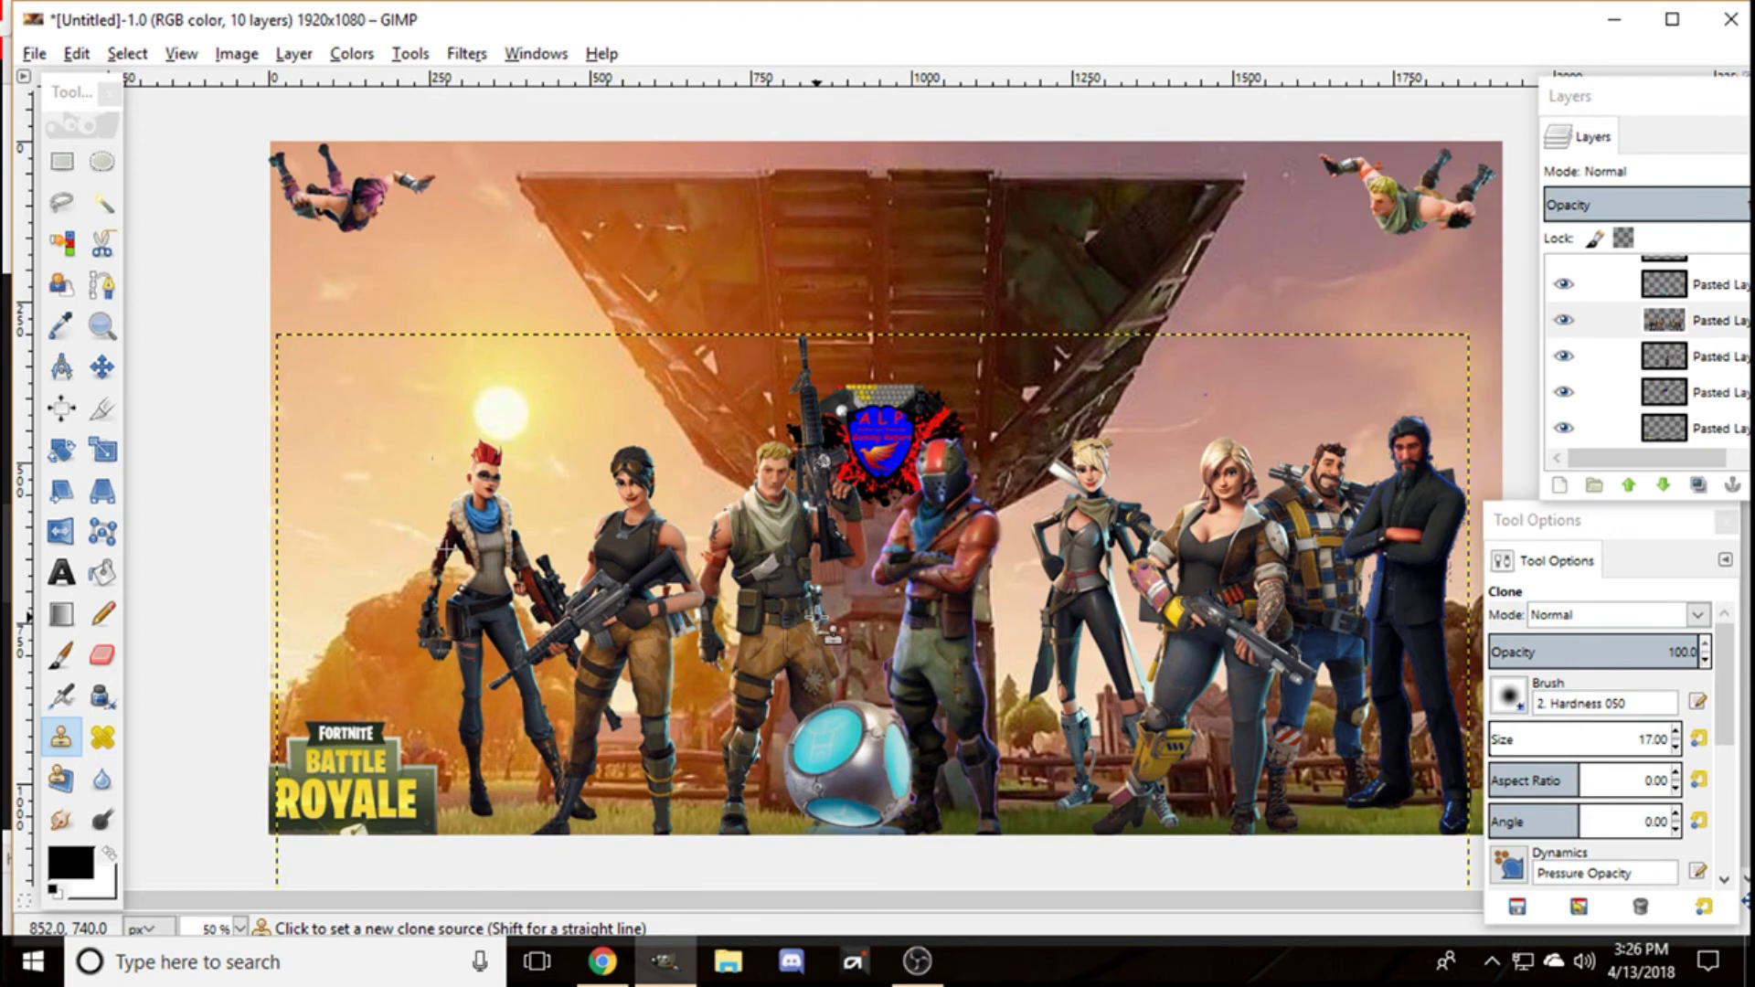
# Step: Undo the clone retouching and the leftmost character's deletion on the lineup layer
pyautogui.hotkey('ctrl', 'z')
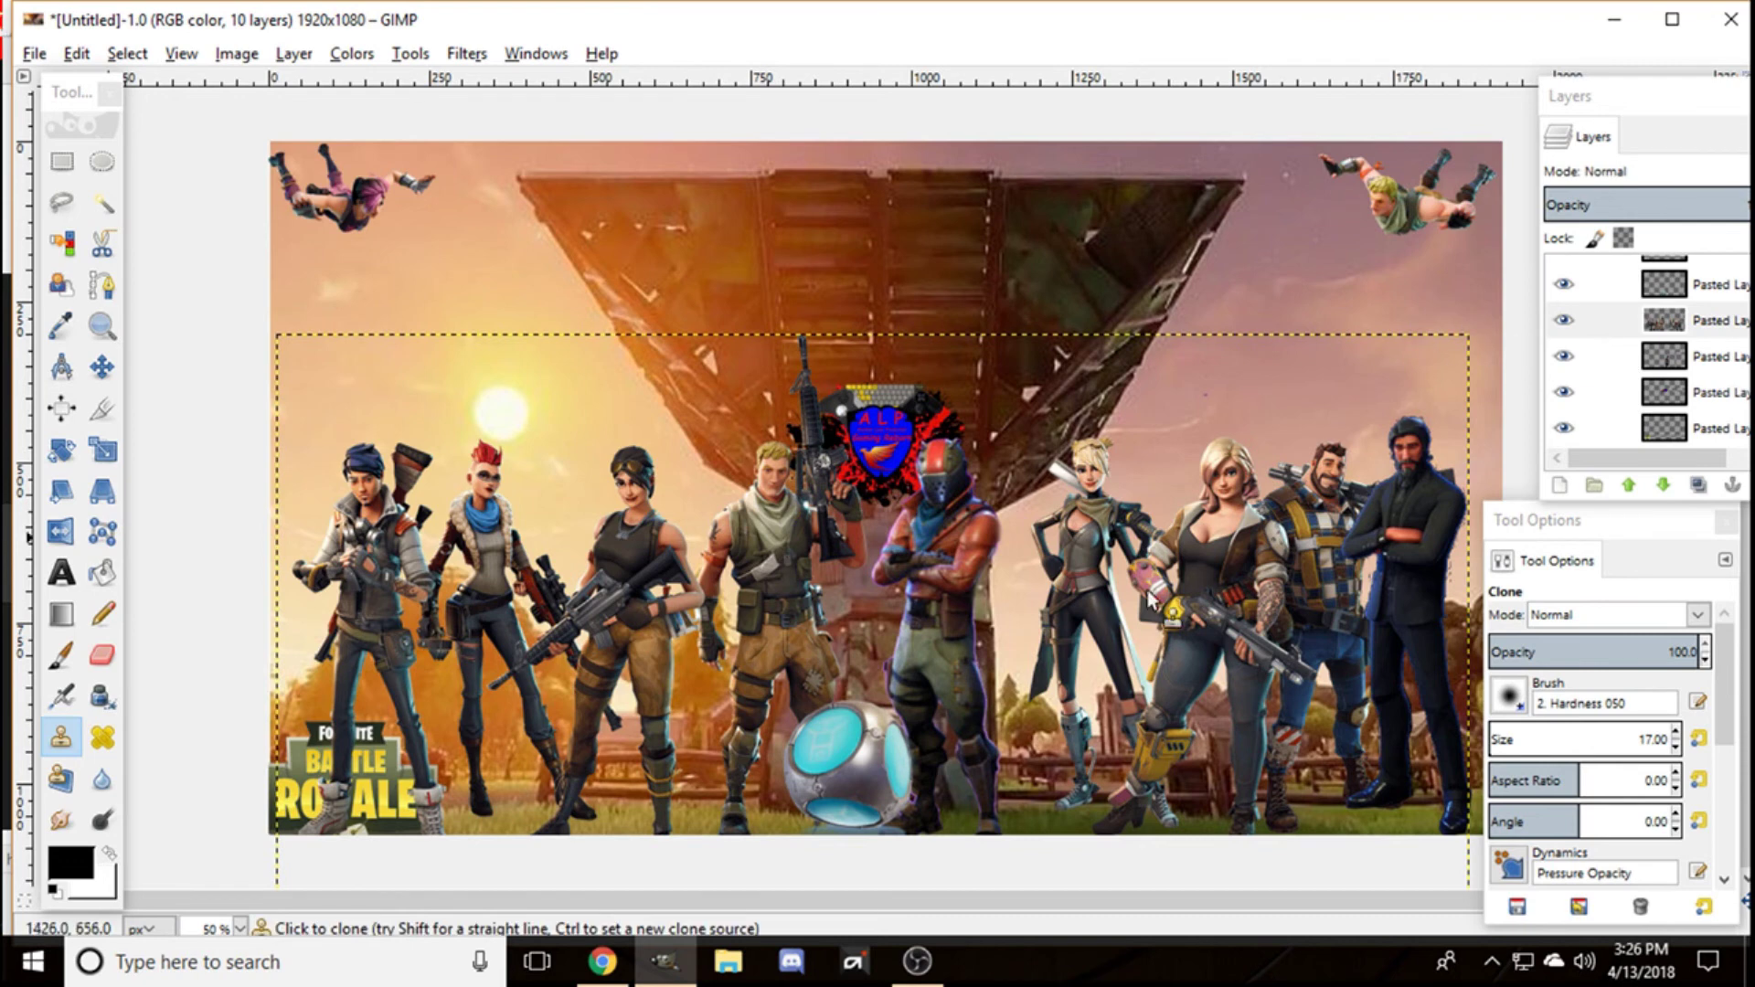
pyautogui.click(1715, 358)
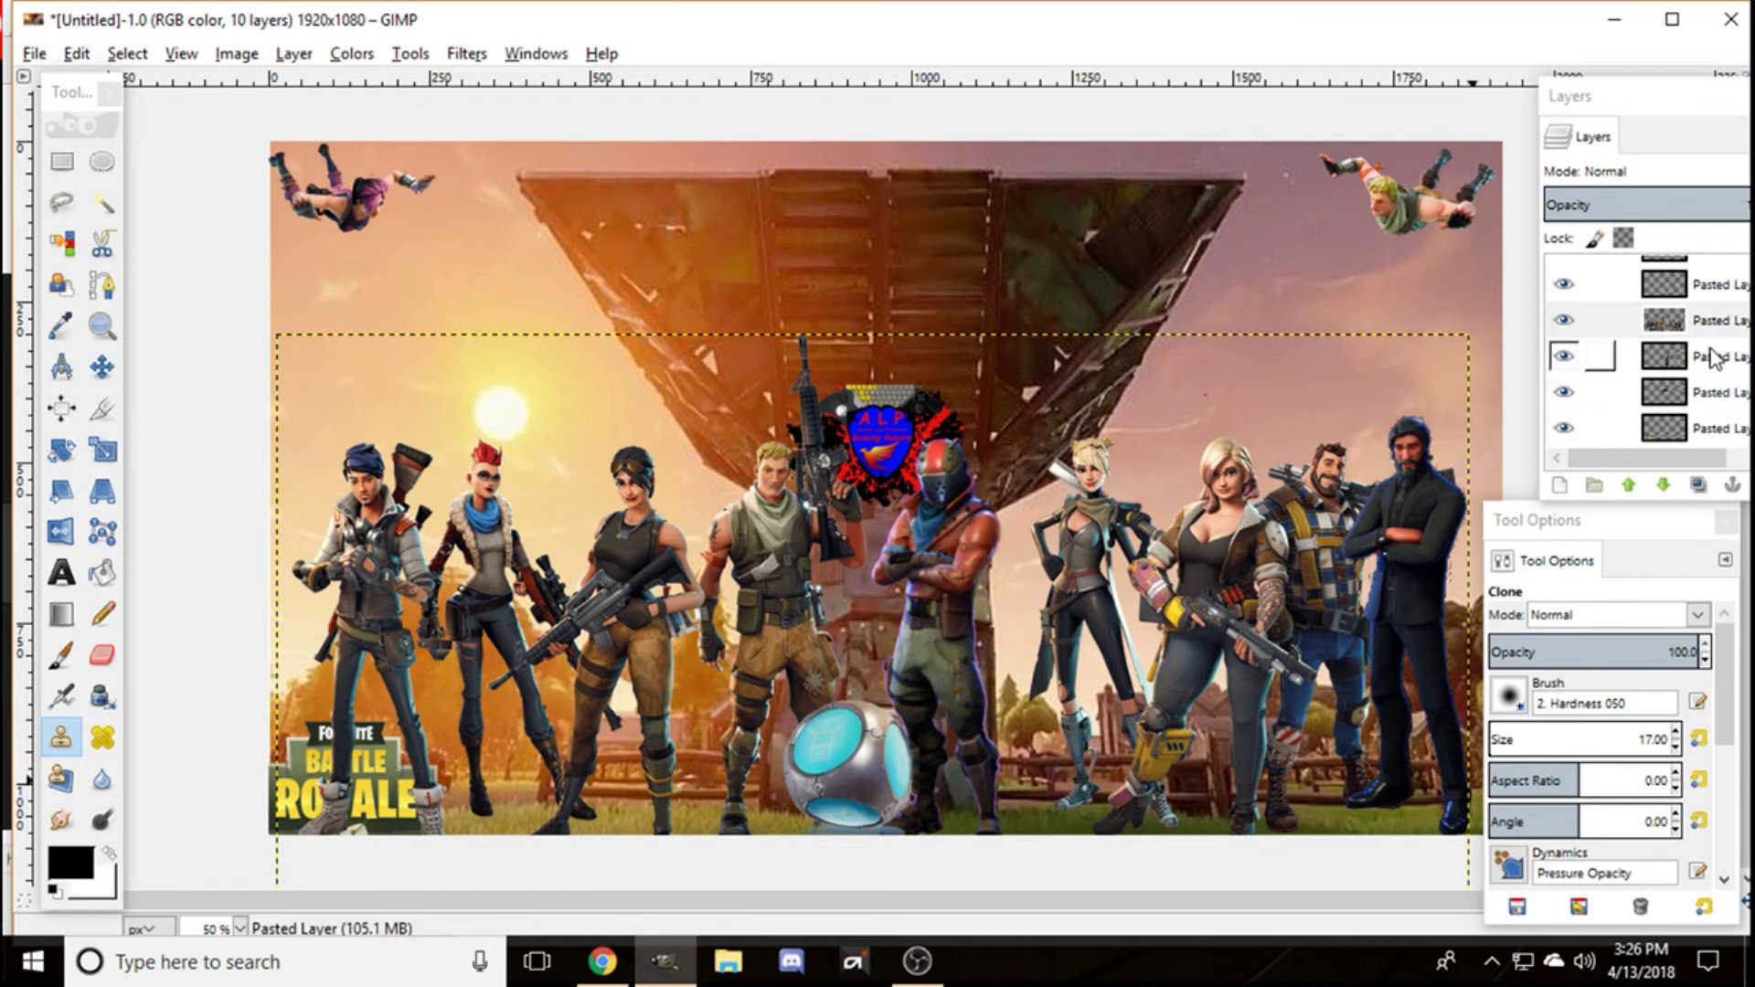
pyautogui.scroll(-2, 1715, 358)
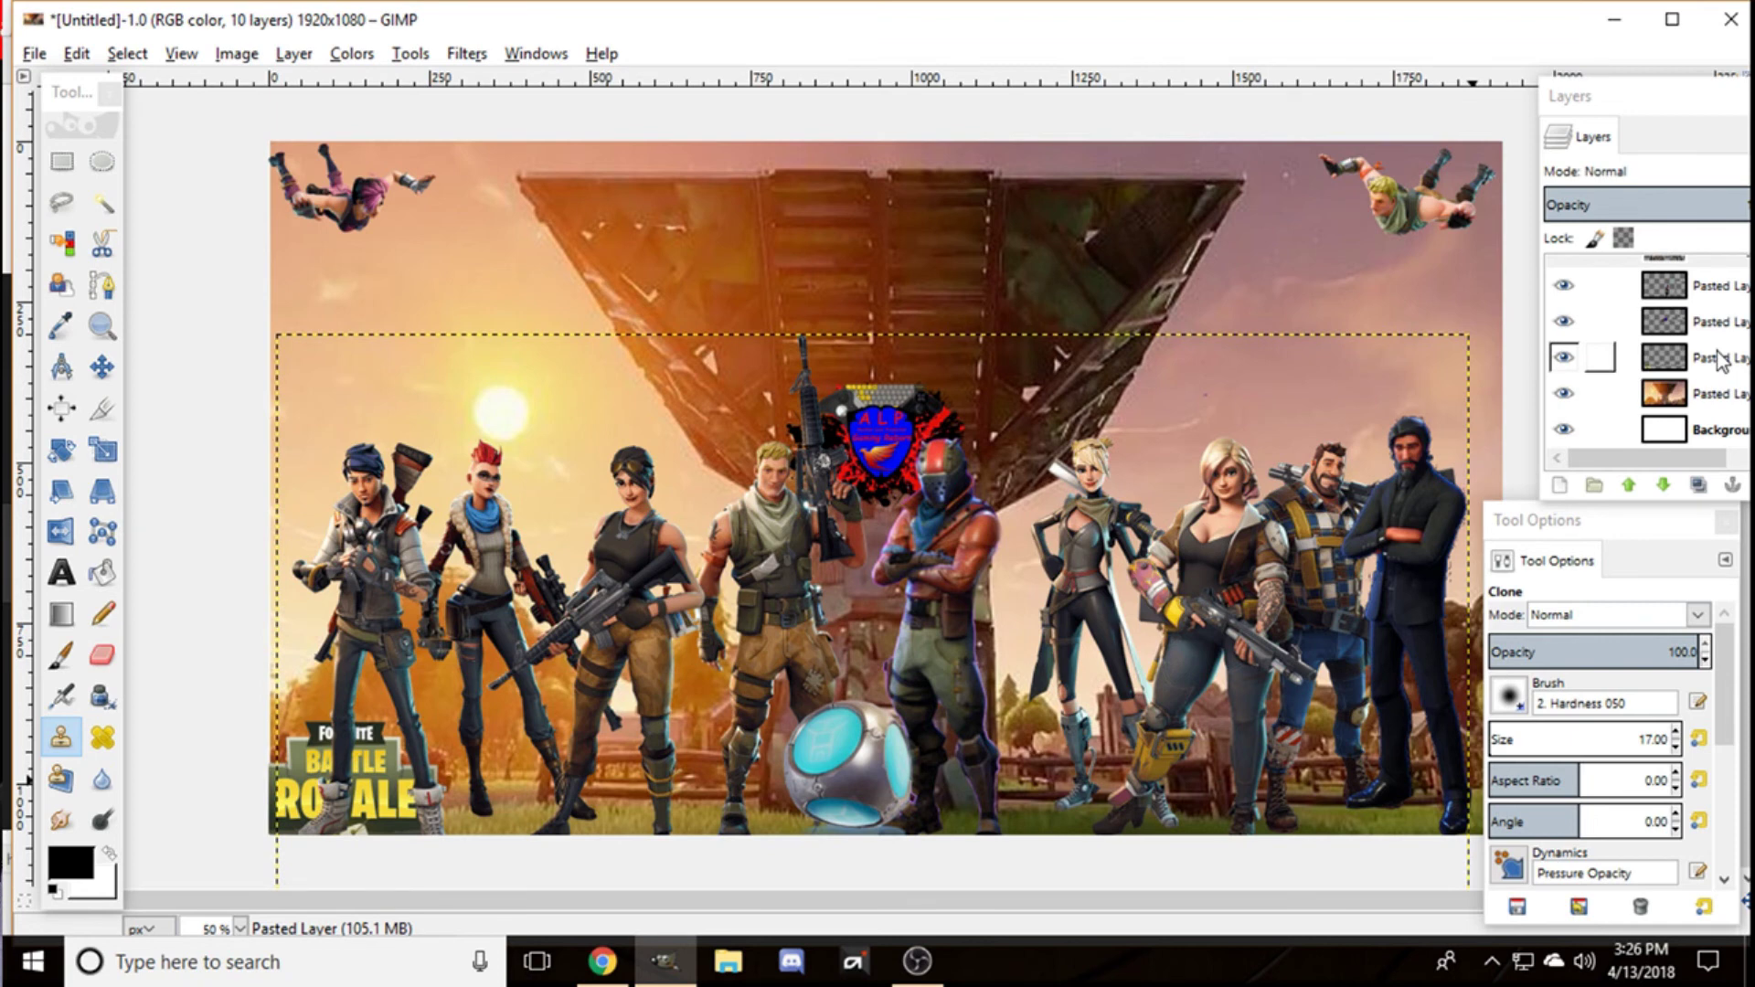
pyautogui.click(1684, 327)
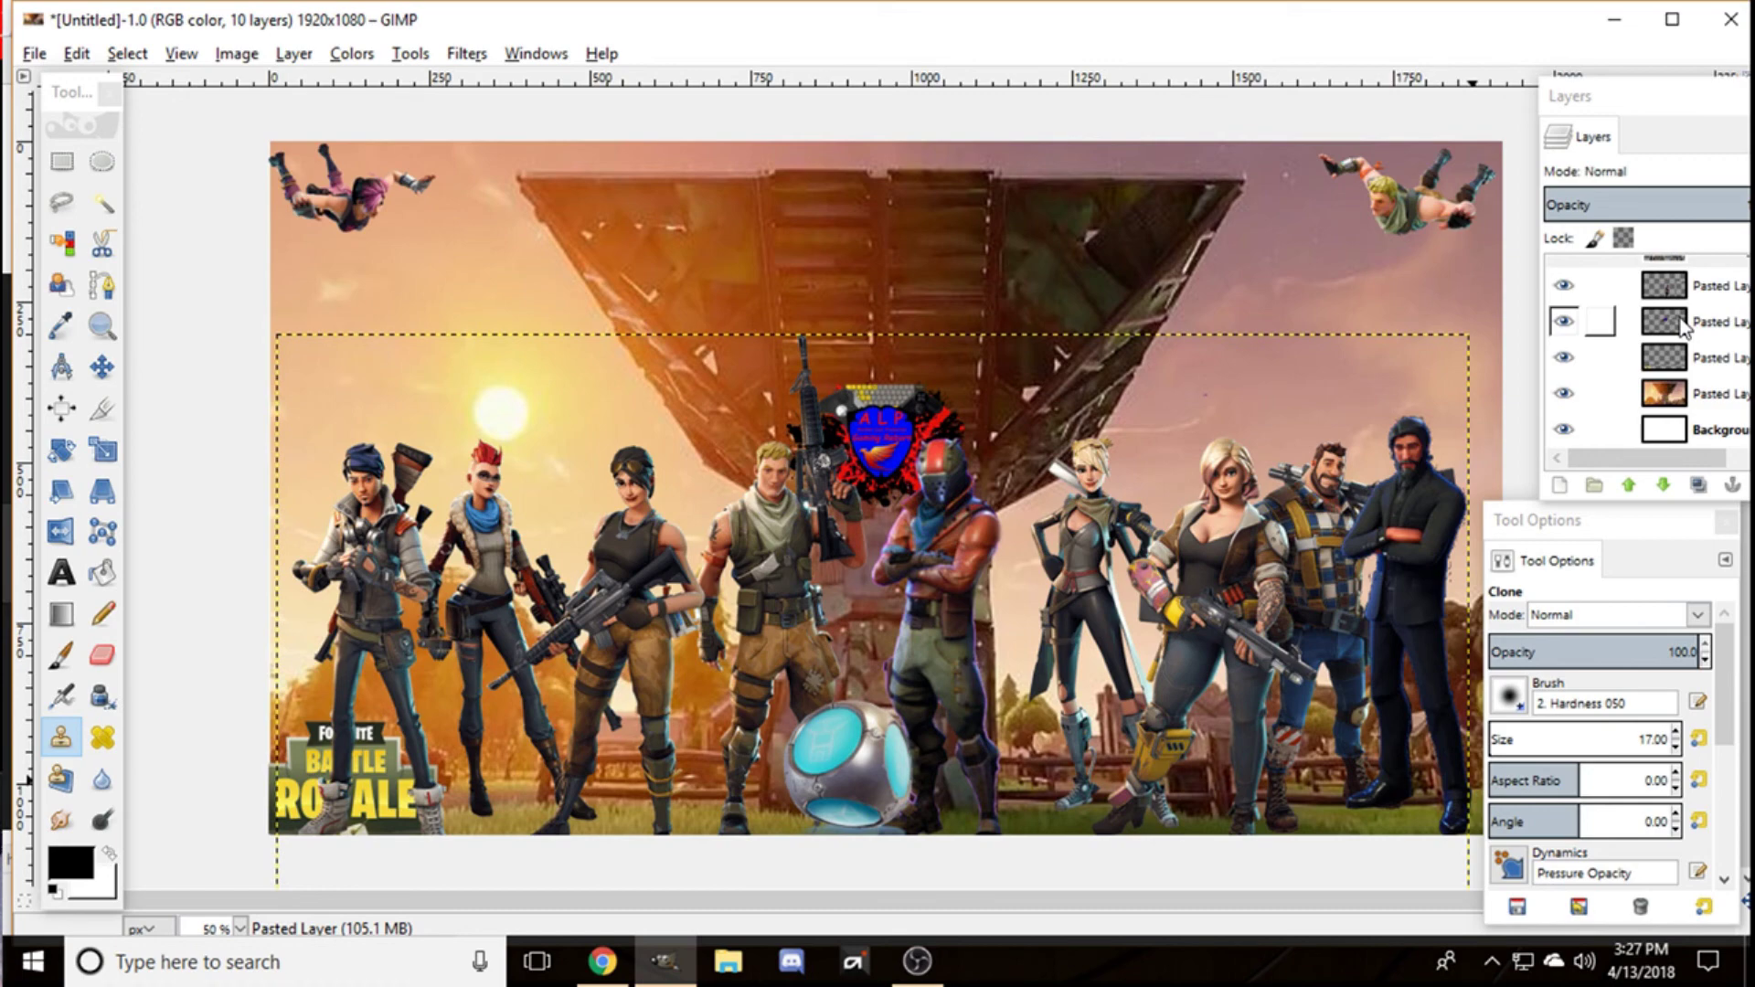
# Step: Flip the character lineup layer horizontally back and forth, ending in its original orientation
pyautogui.click(59, 535)
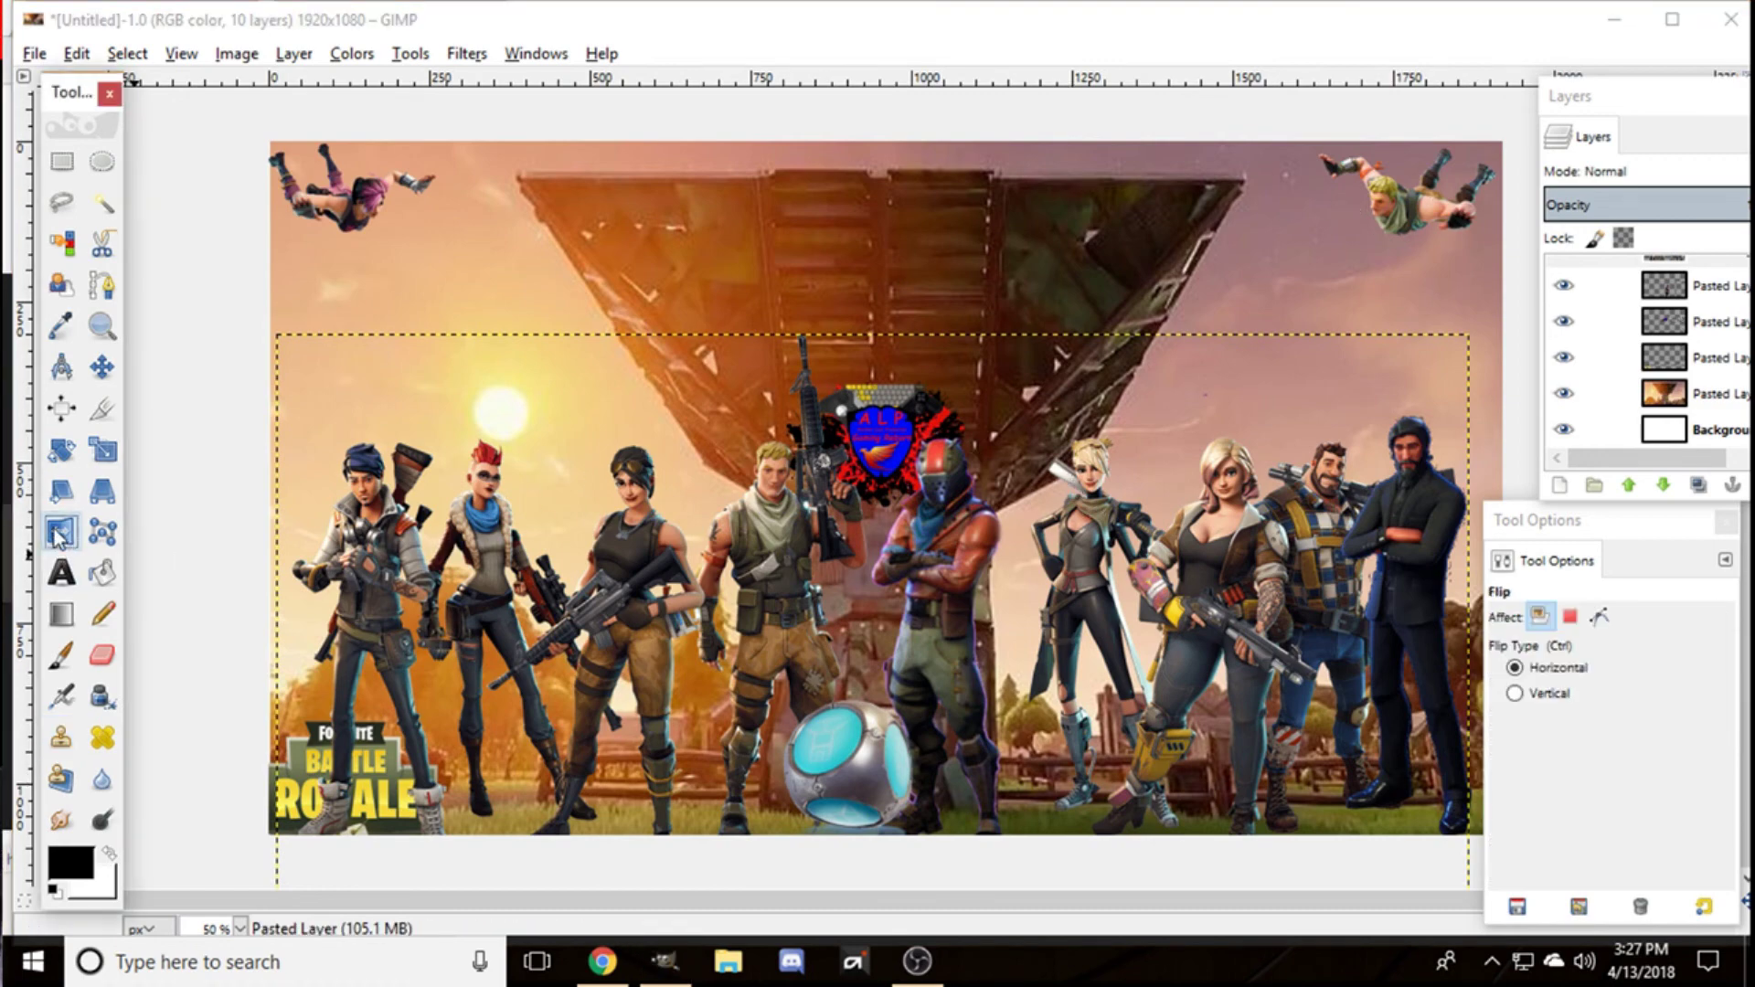
pyautogui.click(888, 547)
pyautogui.click(889, 546)
pyautogui.click(888, 547)
pyautogui.click(889, 546)
pyautogui.click(889, 547)
pyautogui.click(888, 547)
pyautogui.click(888, 547)
pyautogui.click(888, 547)
pyautogui.click(889, 547)
pyautogui.click(889, 546)
# Step: Try a Perspective transform on the character lineup, pulling its upper-right corner in toward the centre logo, and undo it
pyautogui.click(64, 494)
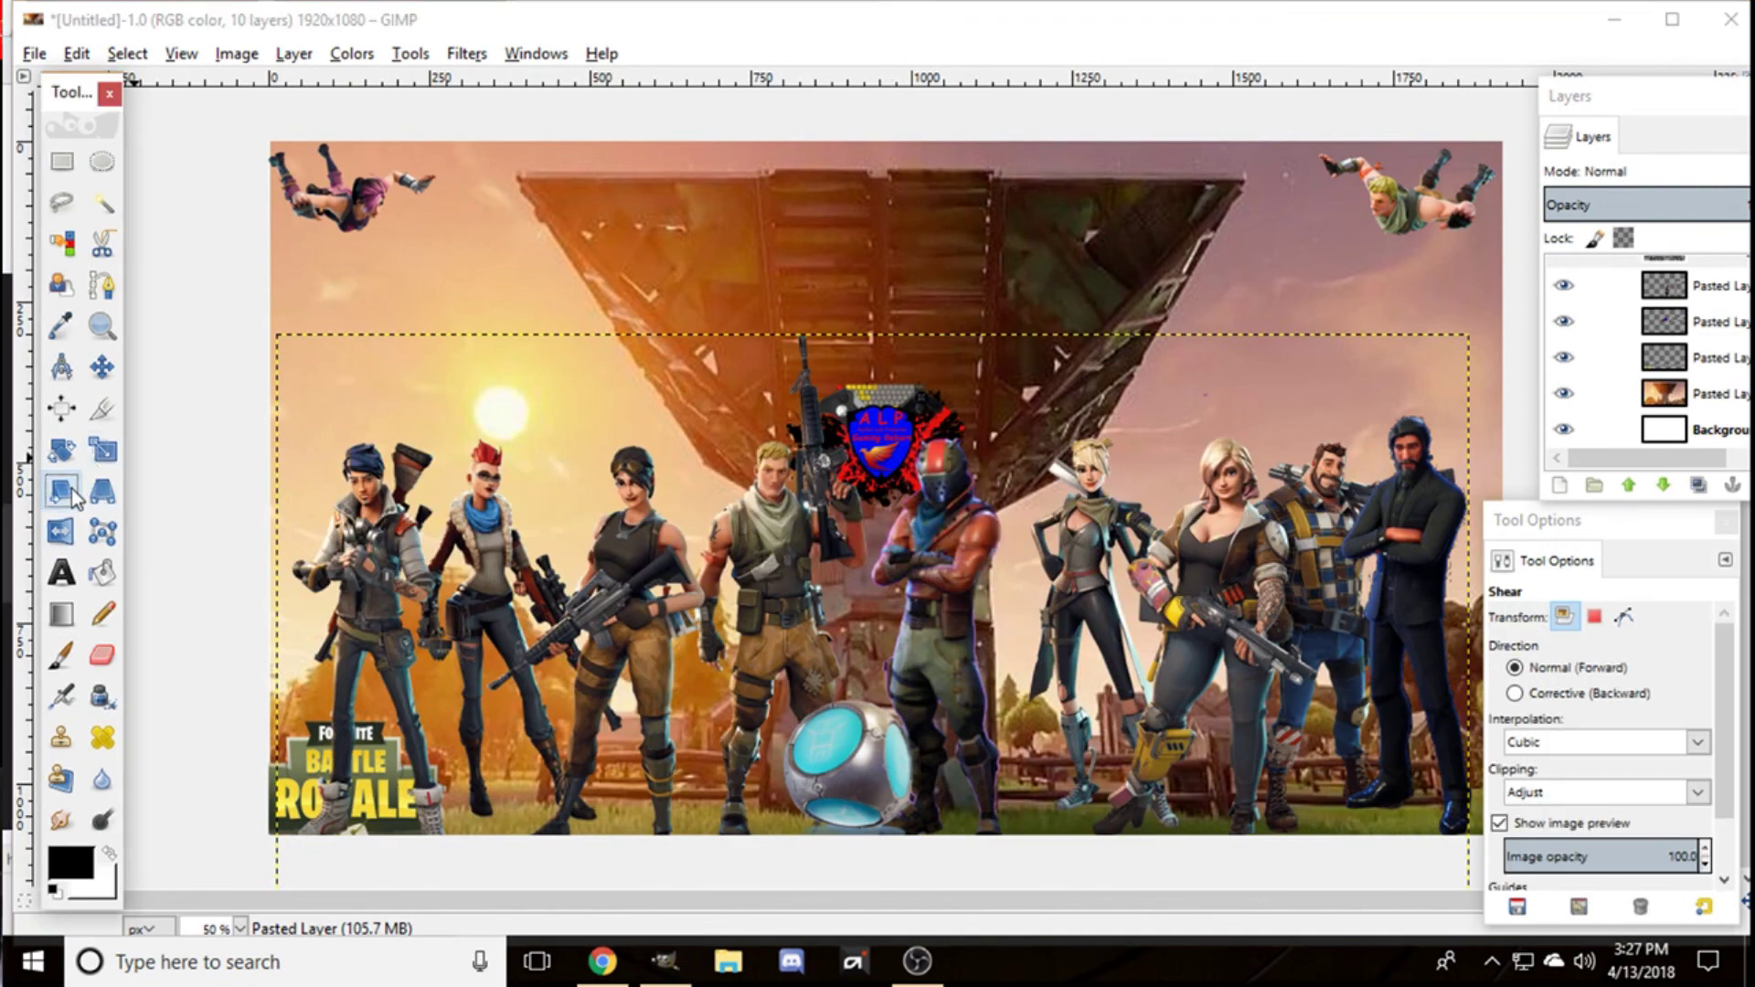
pyautogui.click(102, 492)
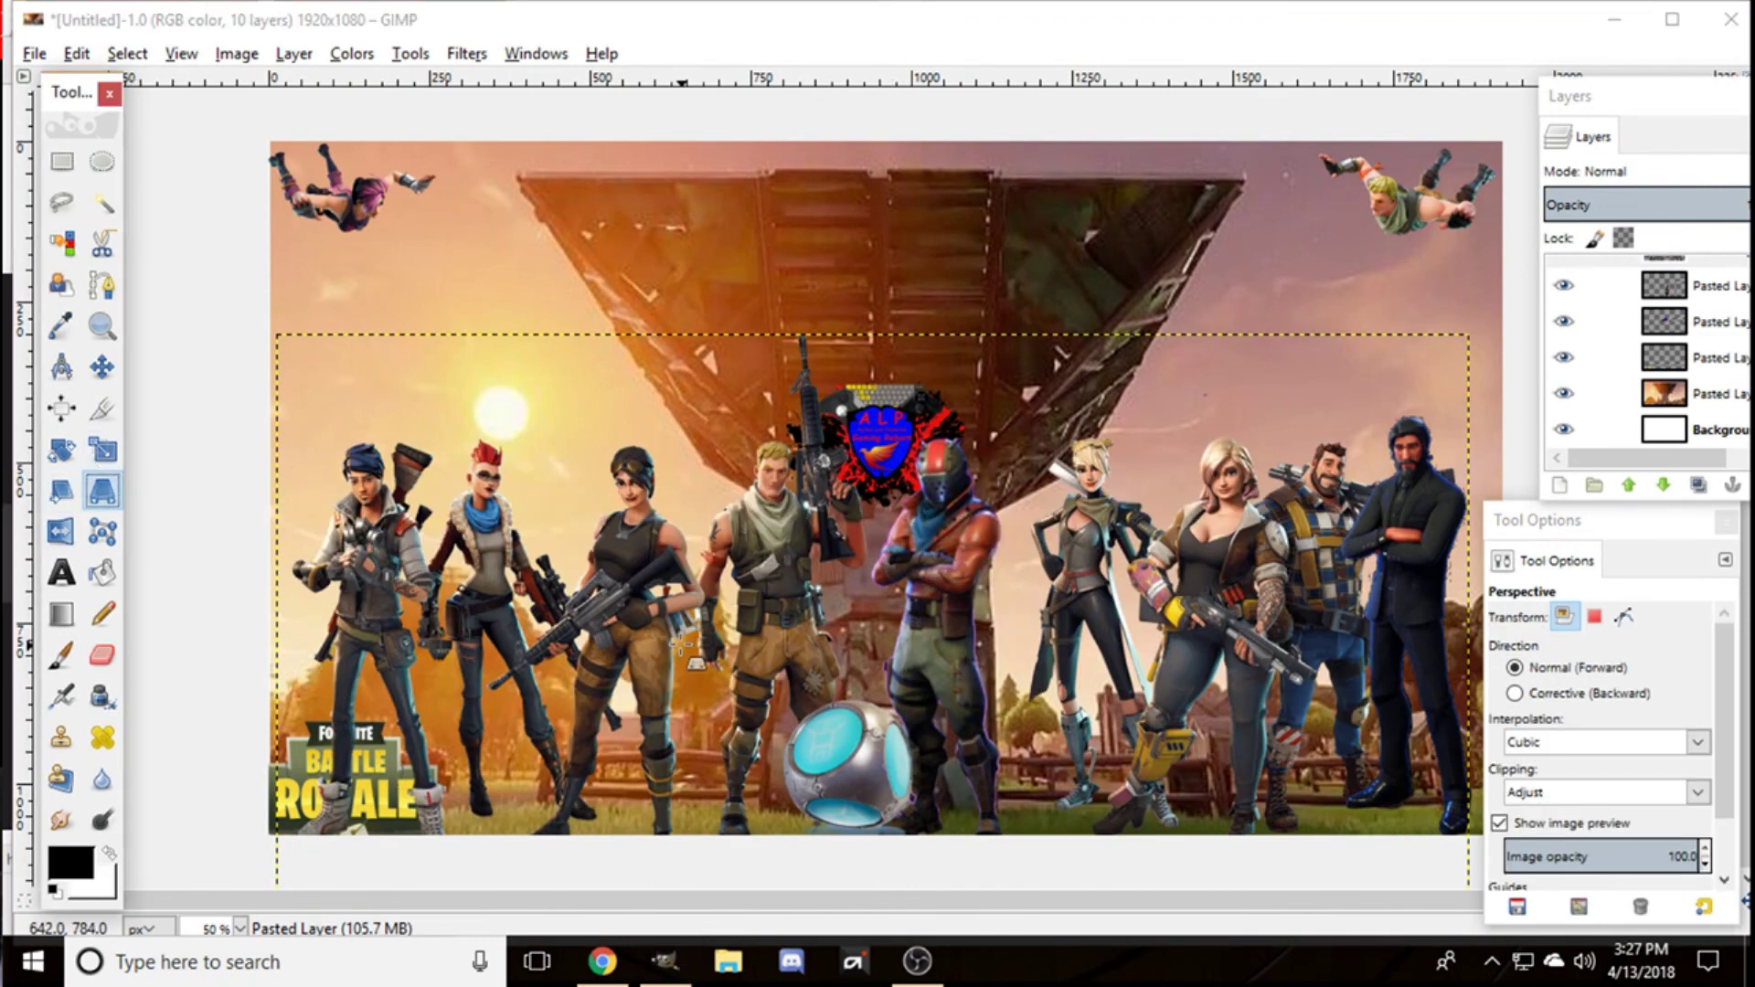
pyautogui.click(684, 645)
pyautogui.moveTo(1470, 336); pyautogui.dragTo(934, 447)
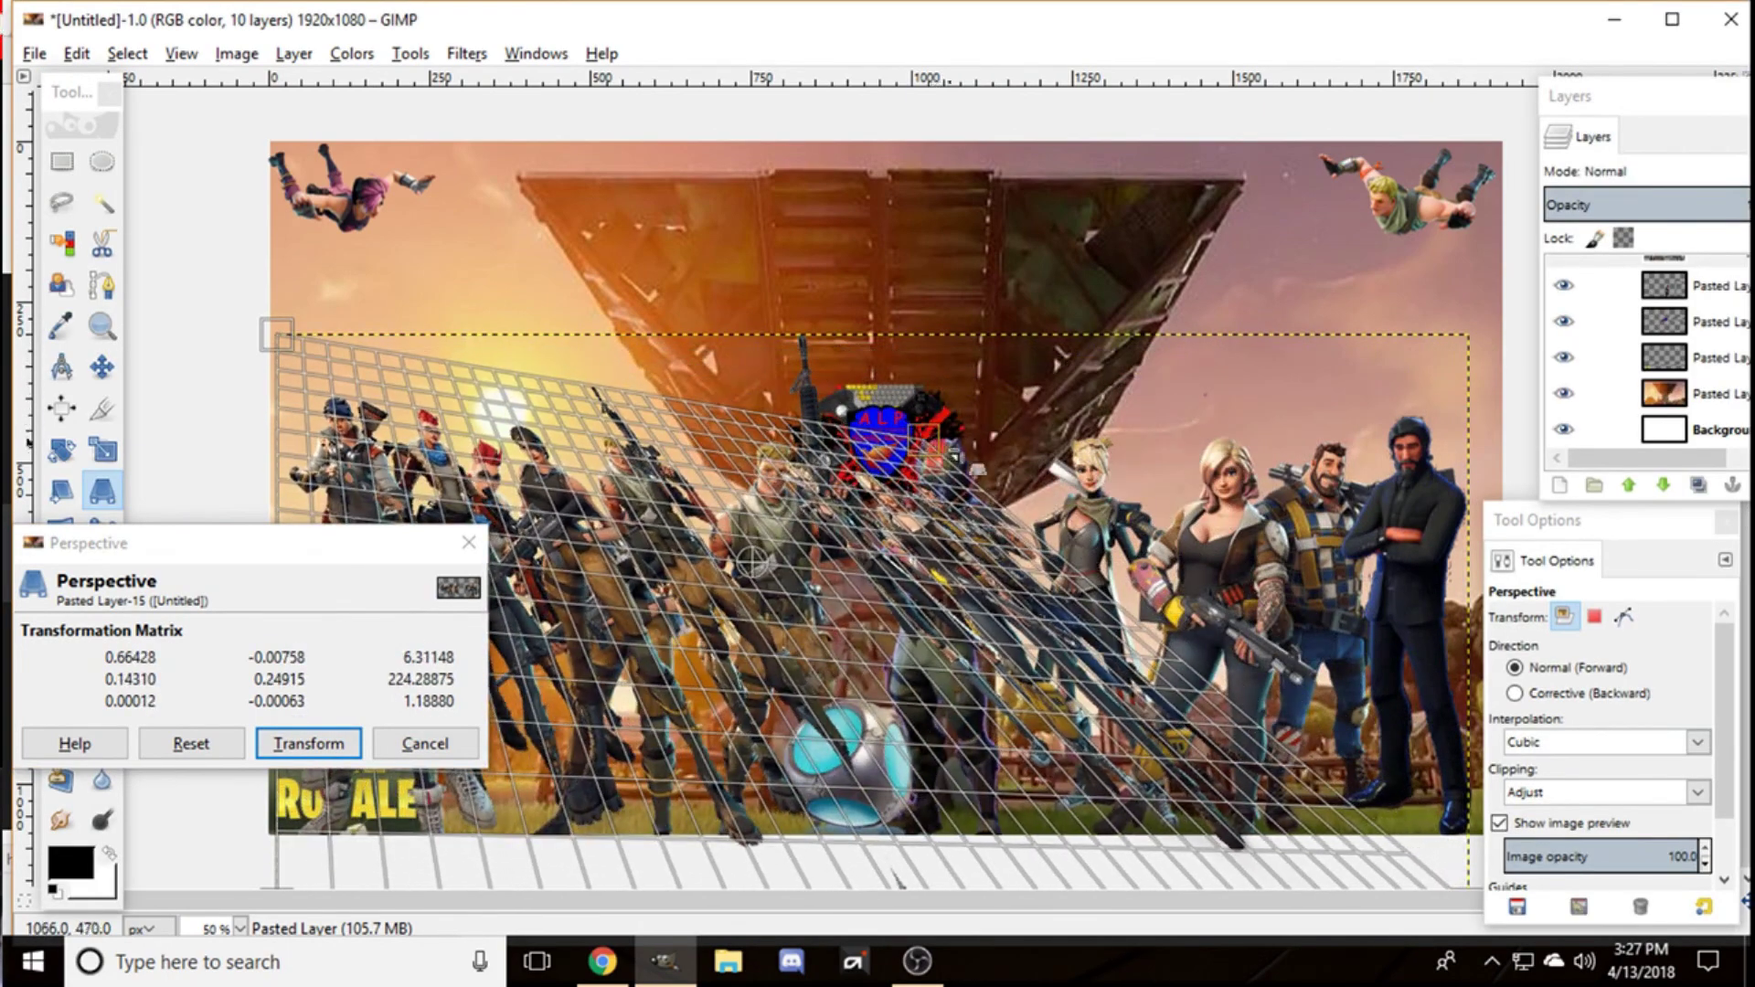
pyautogui.click(308, 743)
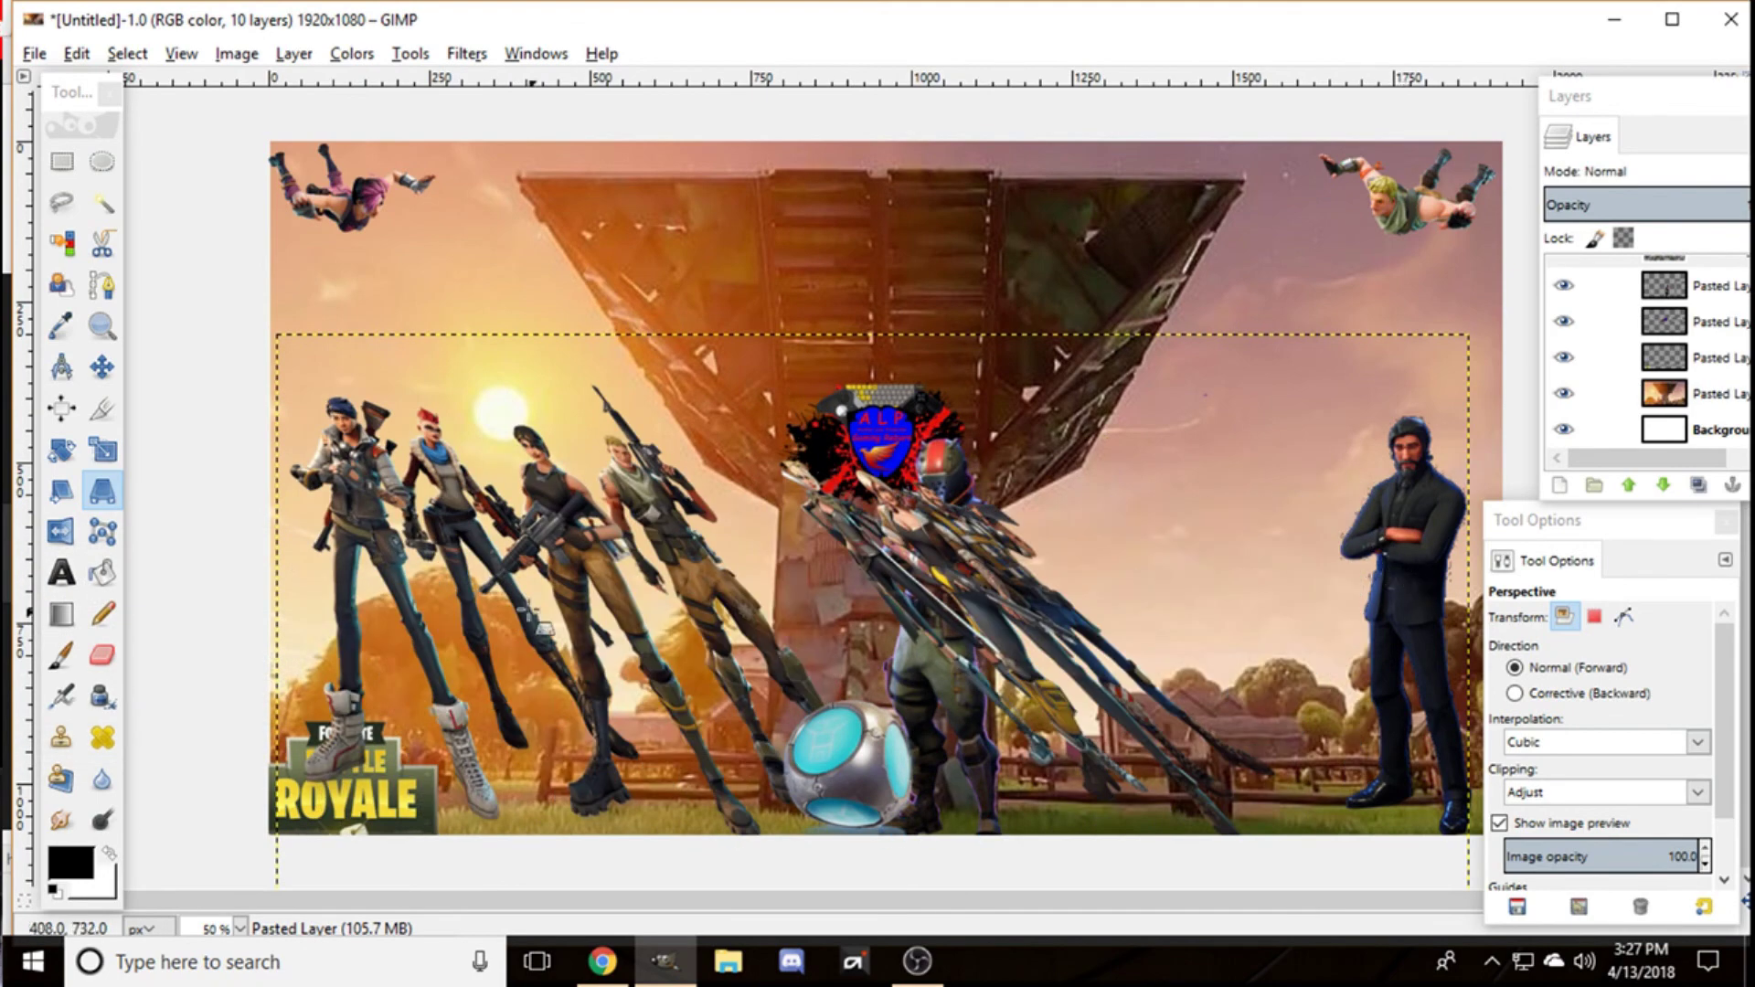
pyautogui.hotkey('ctrl', 'z')
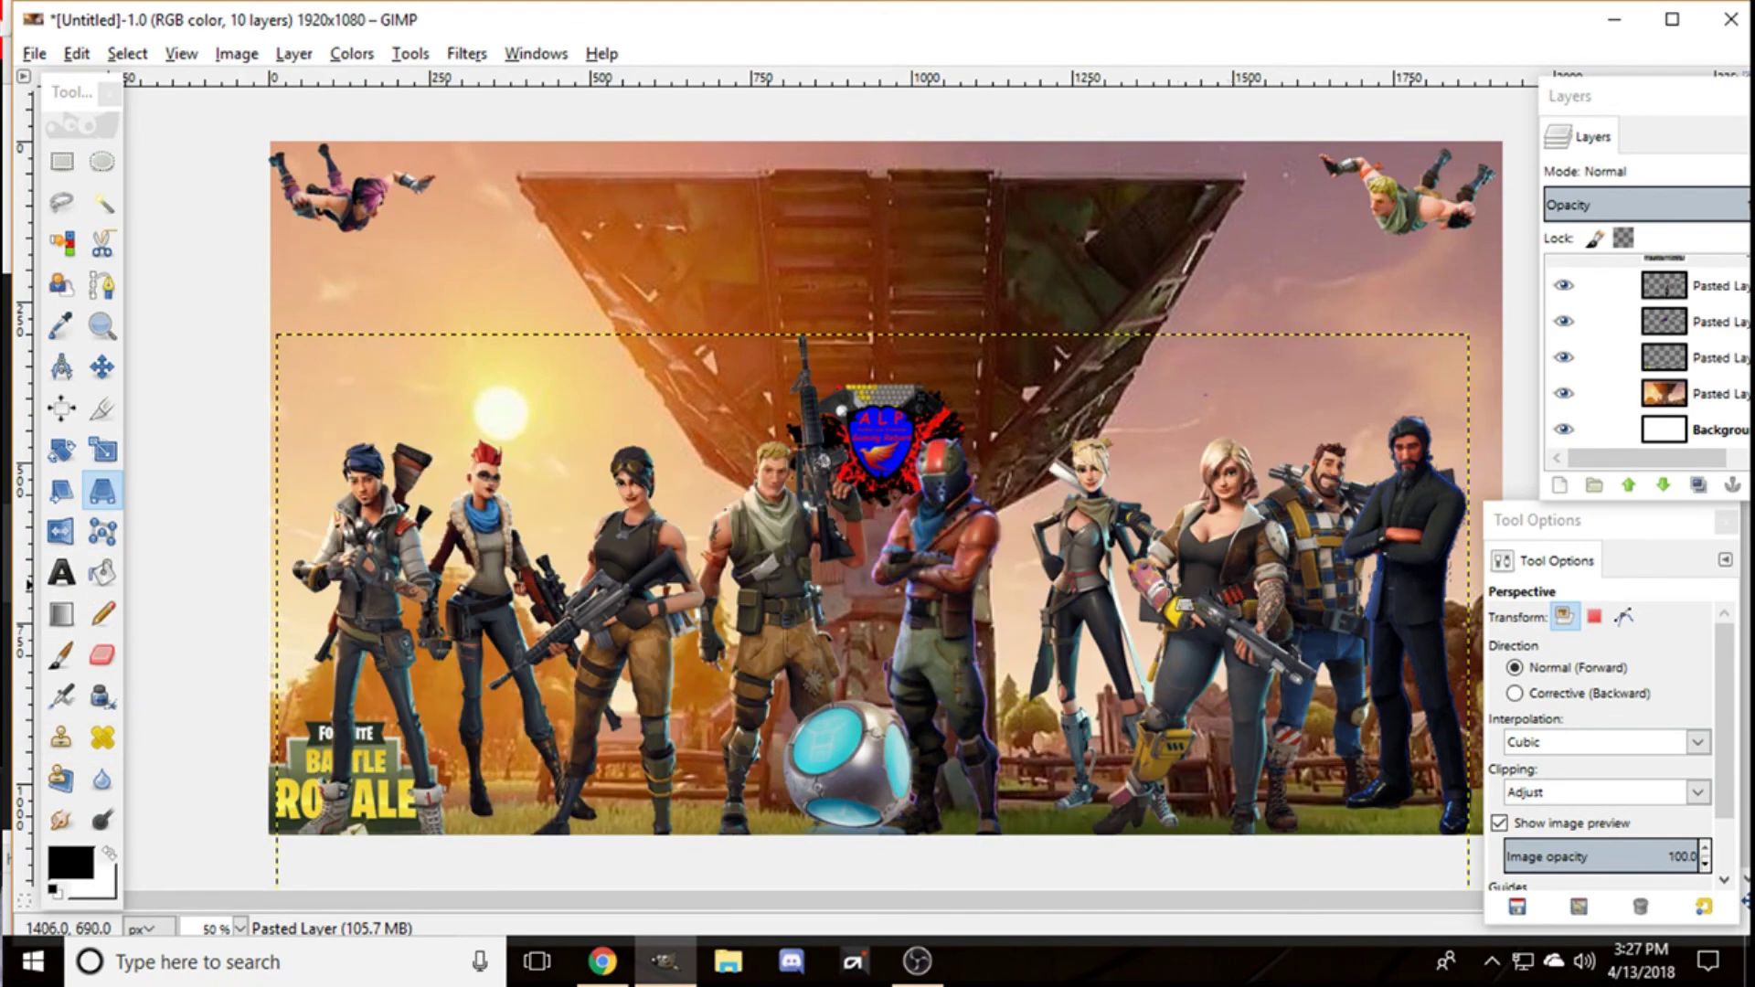
# Step: Try rotating the character lineup layer with the Rotate tool and undo the rotation
pyautogui.click(62, 450)
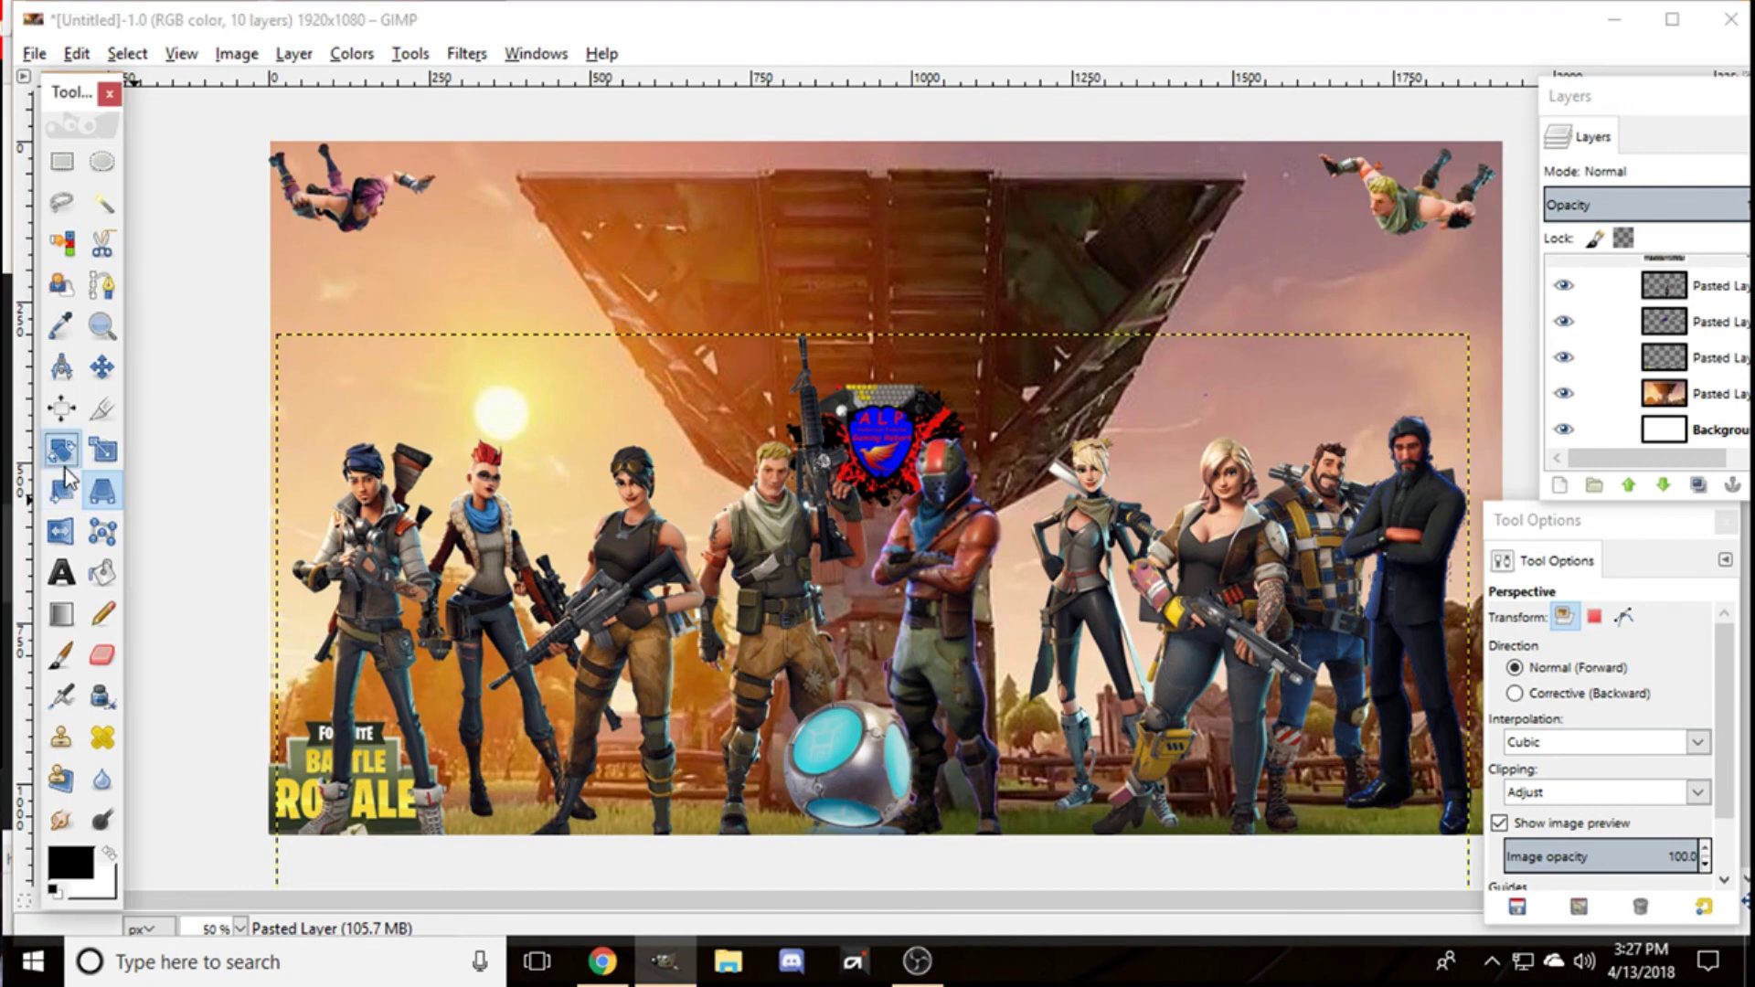
pyautogui.moveTo(458, 521); pyautogui.dragTo(1069, 363)
pyautogui.click(418, 669)
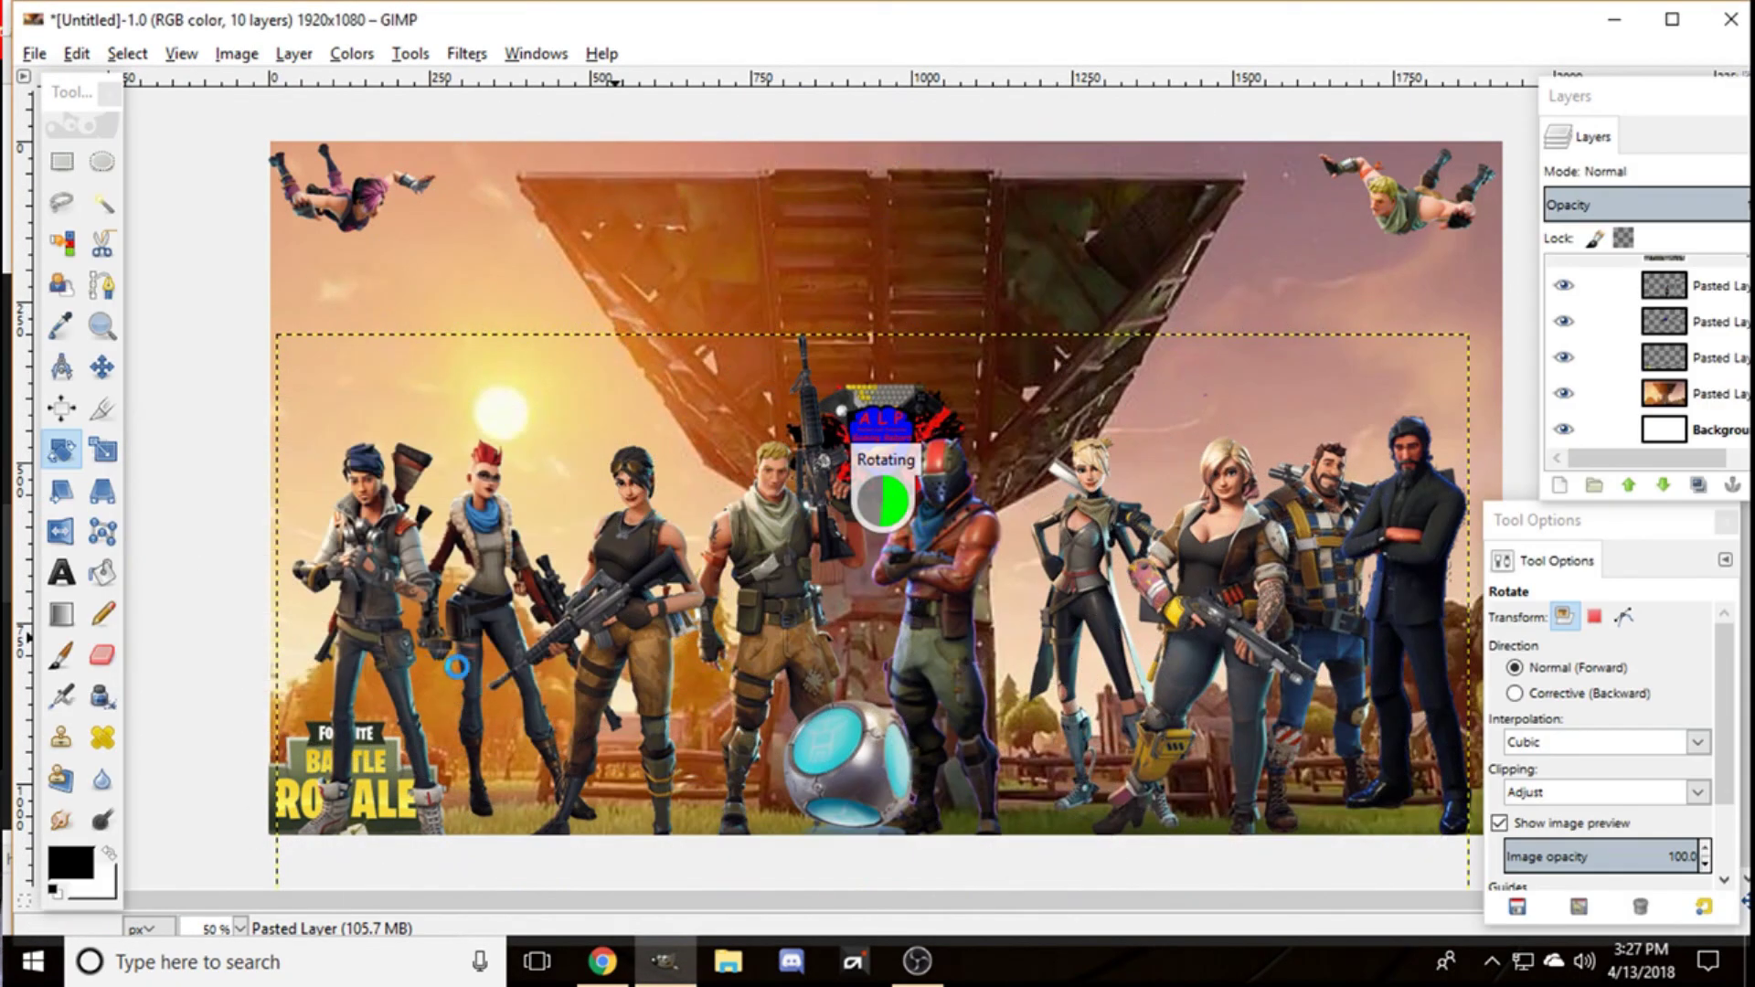
pyautogui.hotkey('ctrl', 'z')
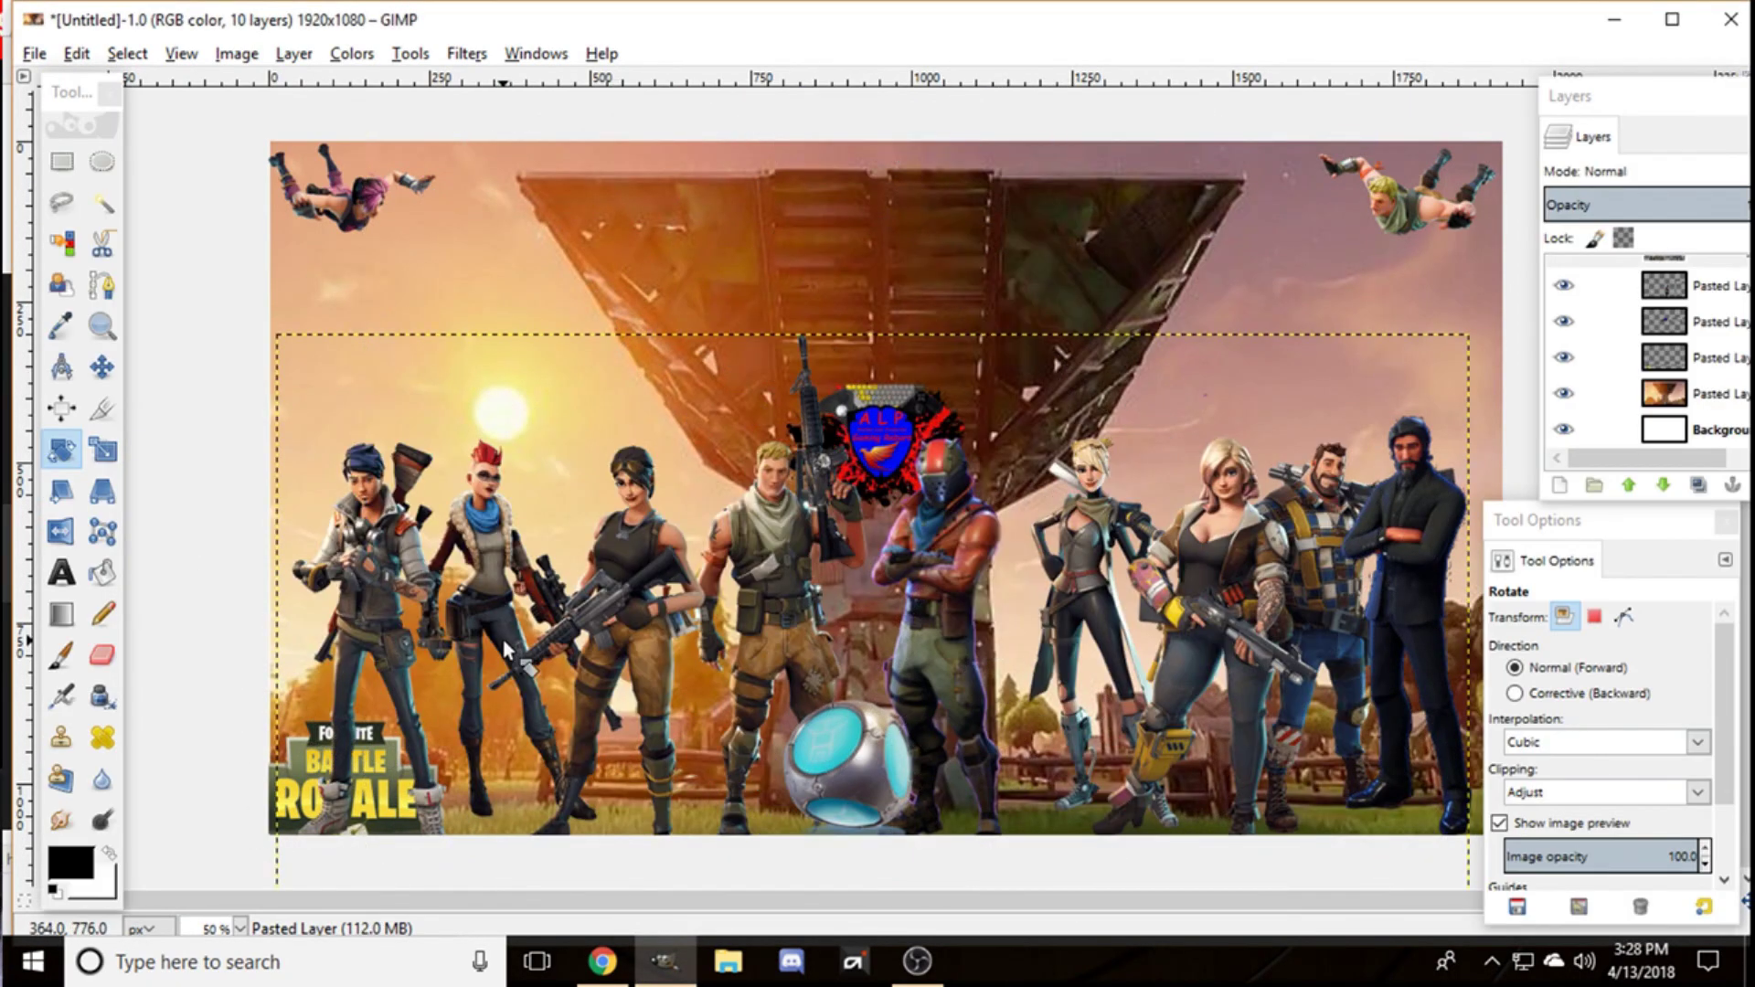
# Step: Try shearing the character lineup vertically, undo it, and cancel a second shear with a Y magnitude of 6
pyautogui.click(62, 491)
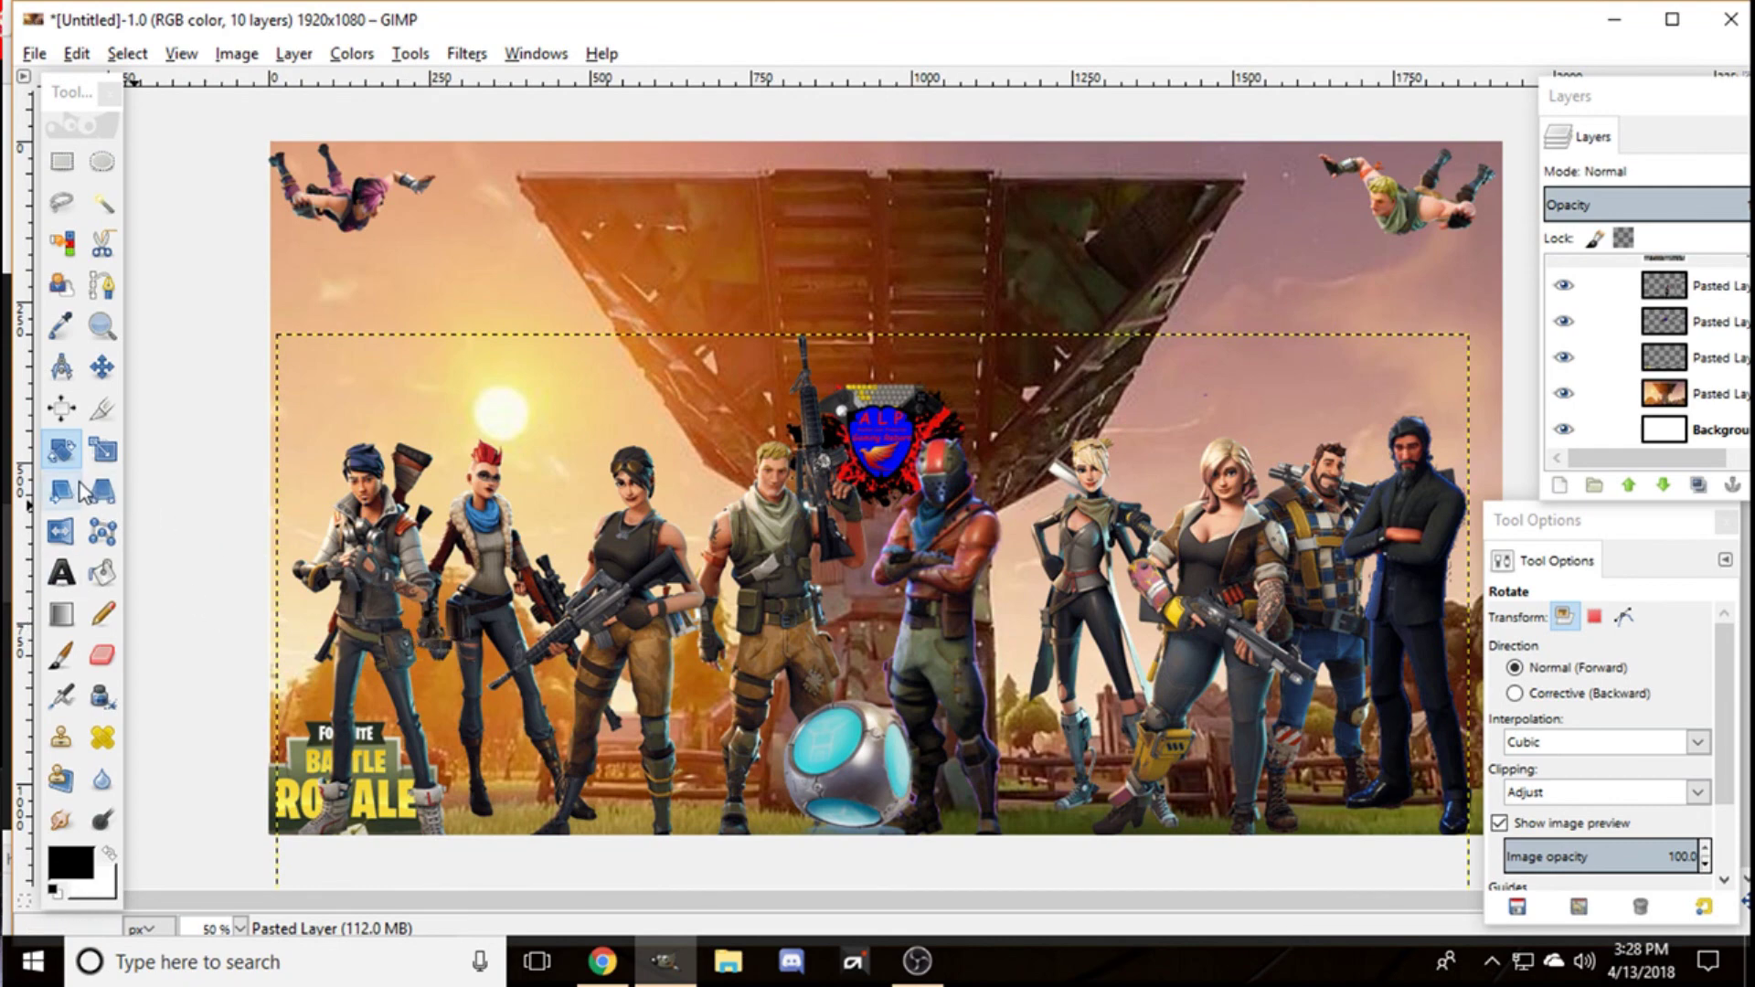
pyautogui.moveTo(331, 554); pyautogui.dragTo(1023, 786)
pyautogui.click(1025, 394)
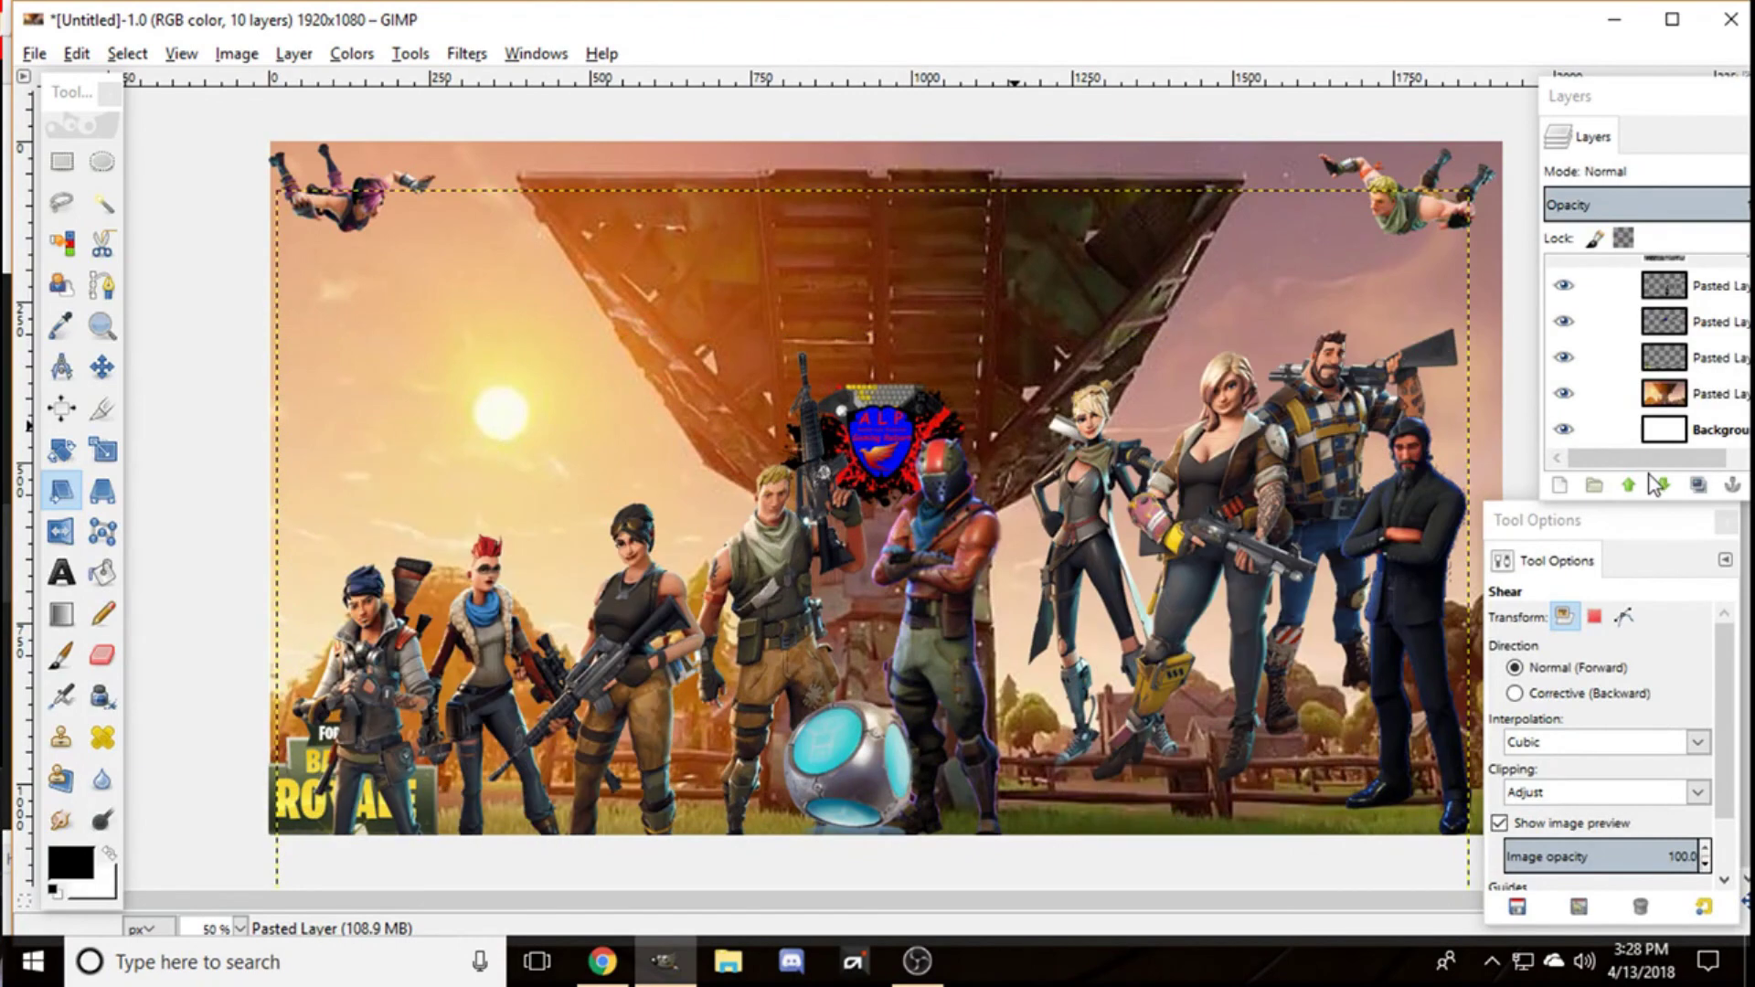
pyautogui.hotkey('ctrl', 'z')
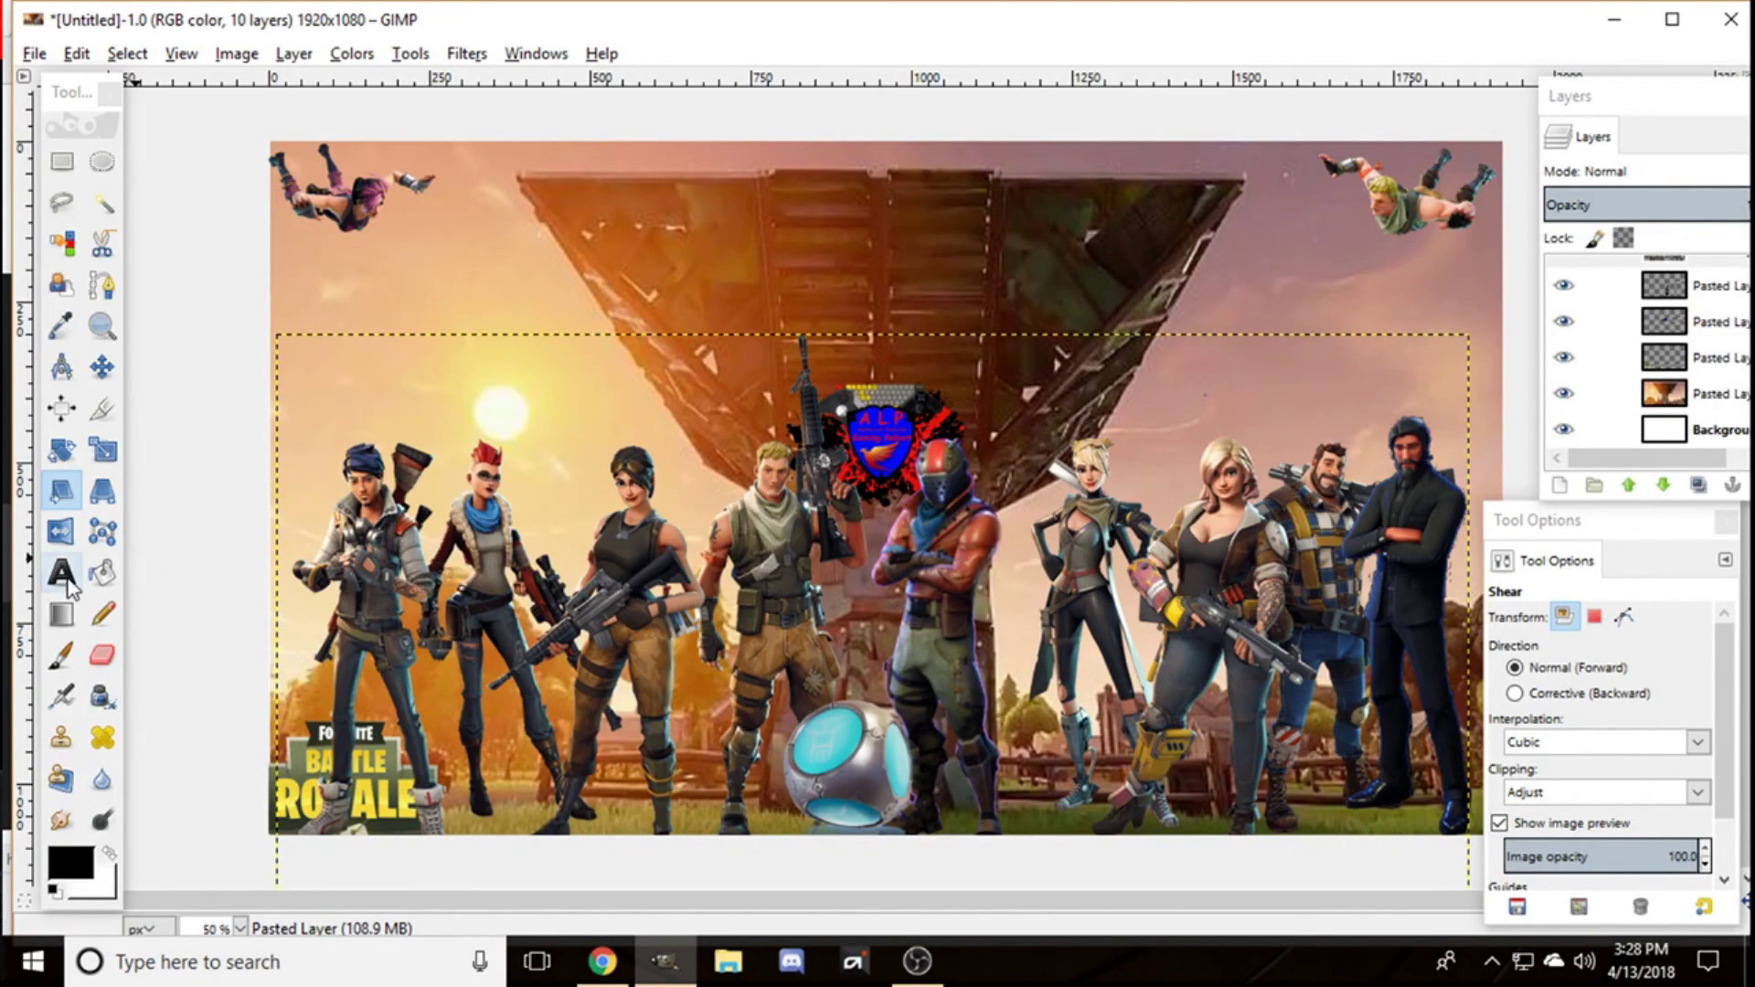
pyautogui.click(622, 295)
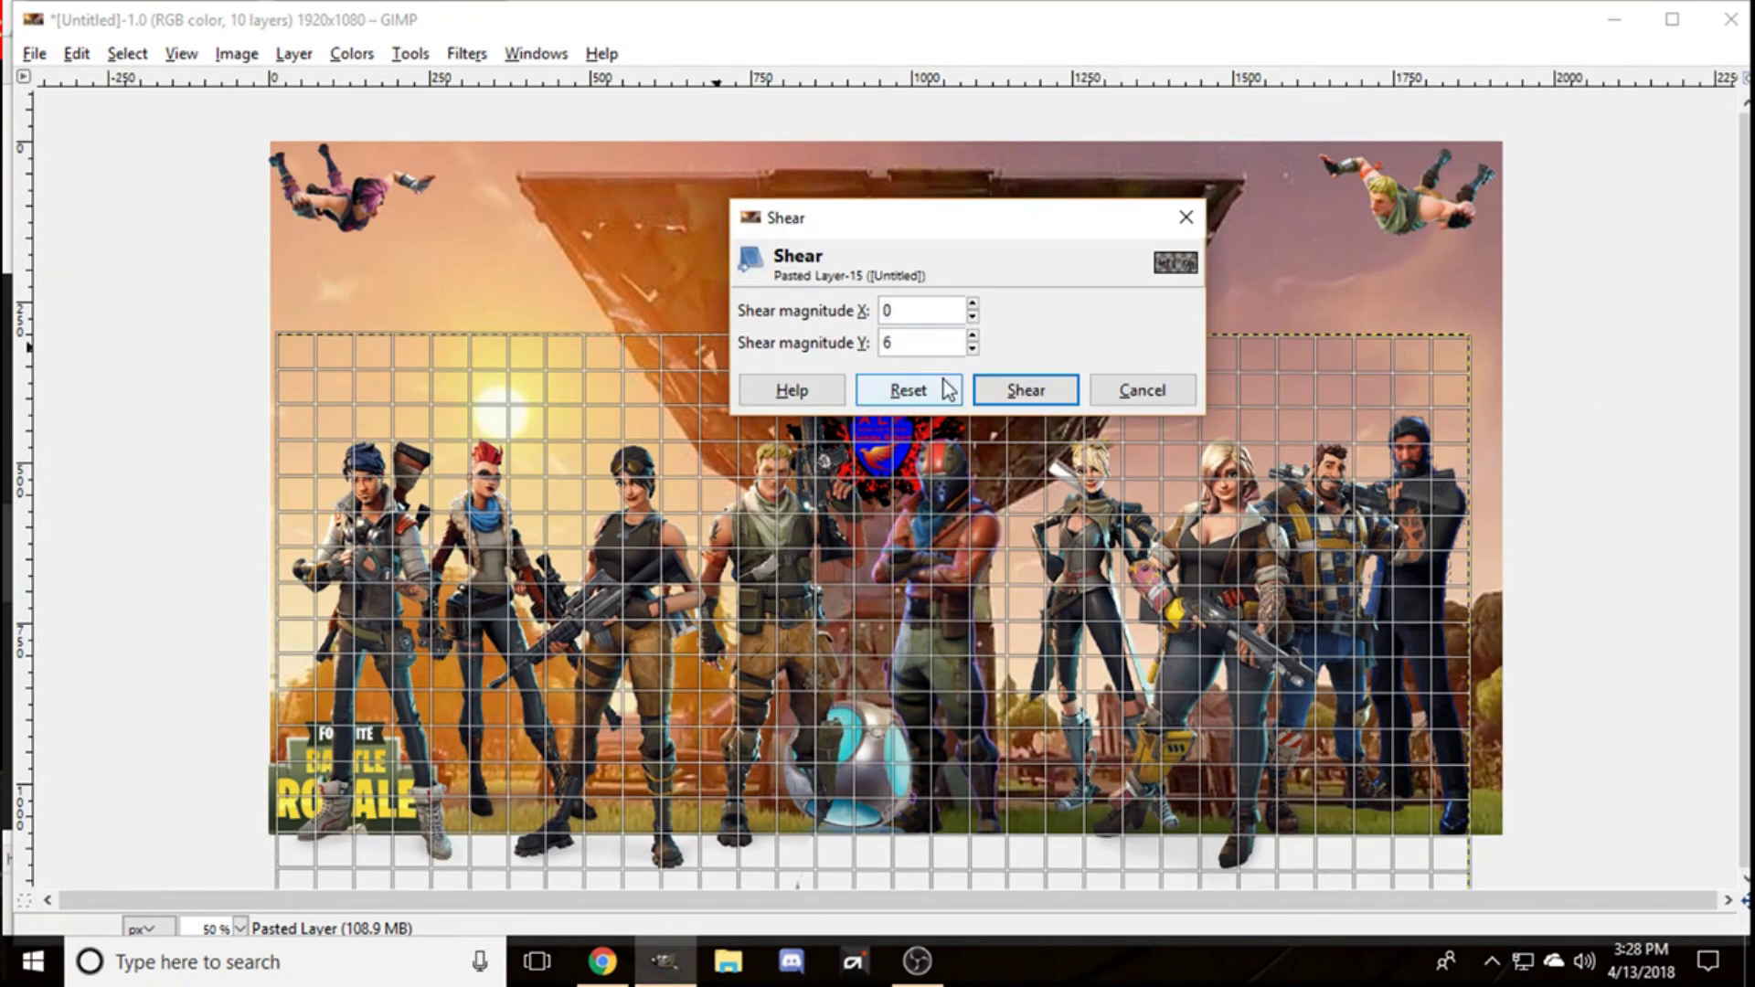
pyautogui.click(1118, 394)
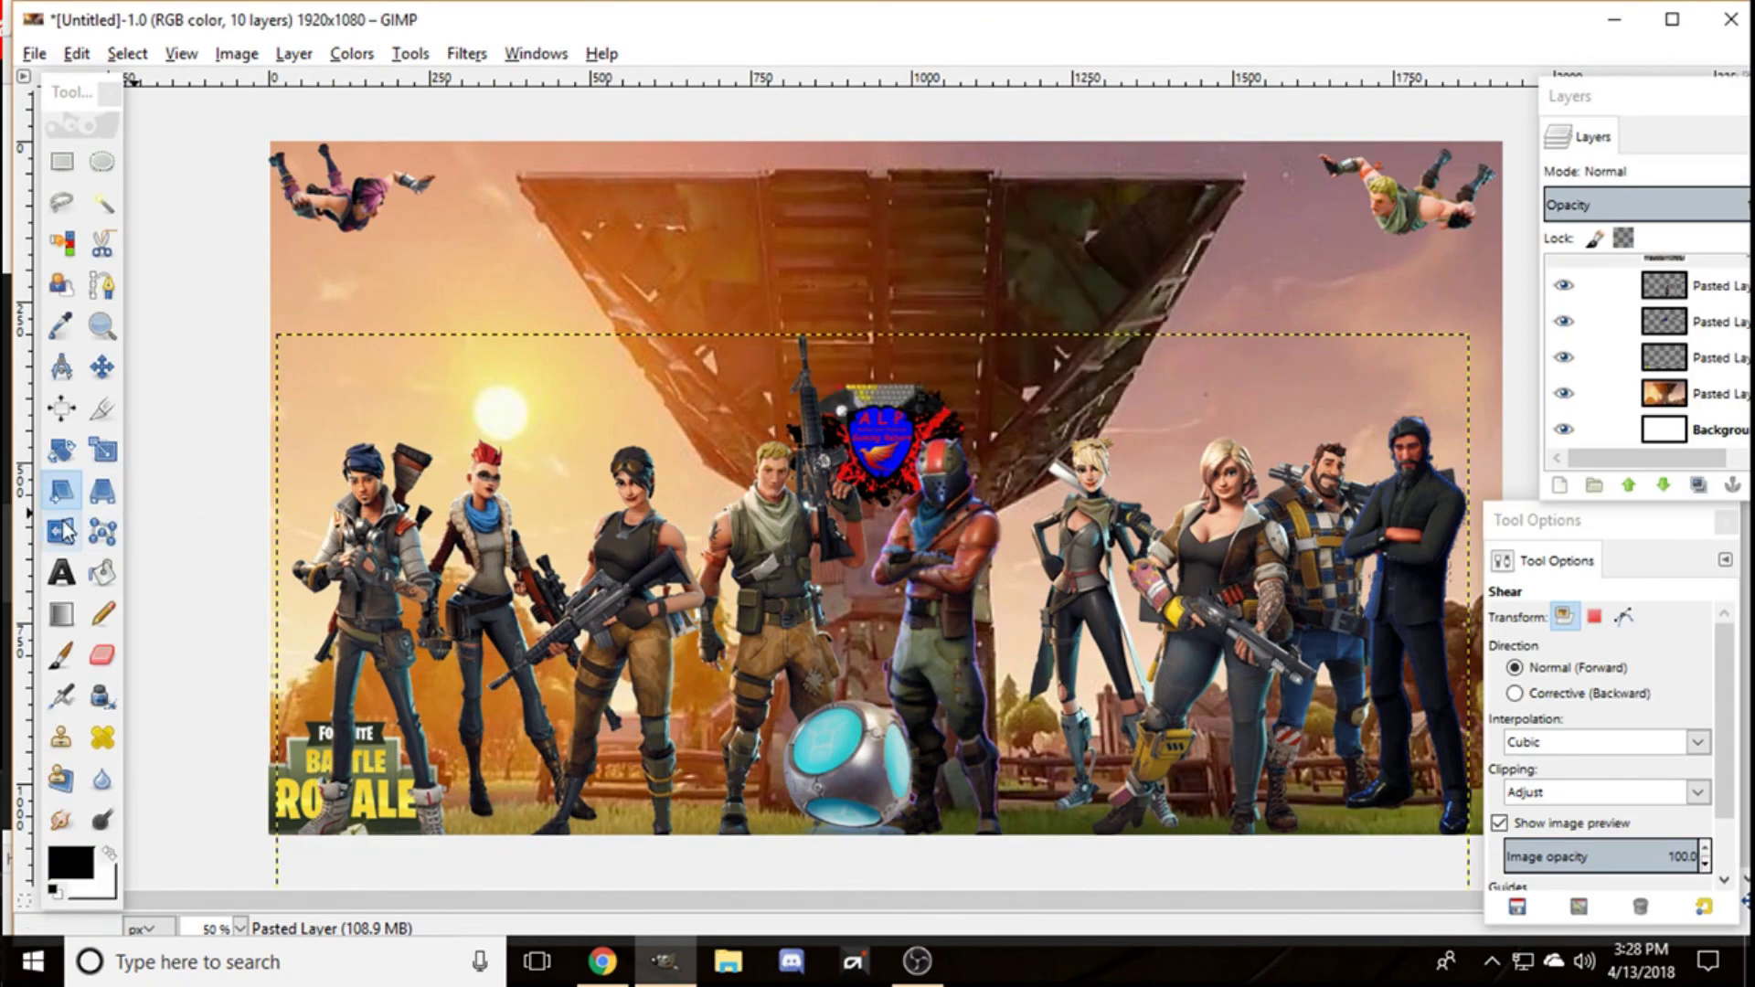
# Step: Add a line of random sample text in 18 px Sans to the sky above the sun and undo it
pyautogui.click(82, 567)
pyautogui.click(472, 282)
pyautogui.write('smd')
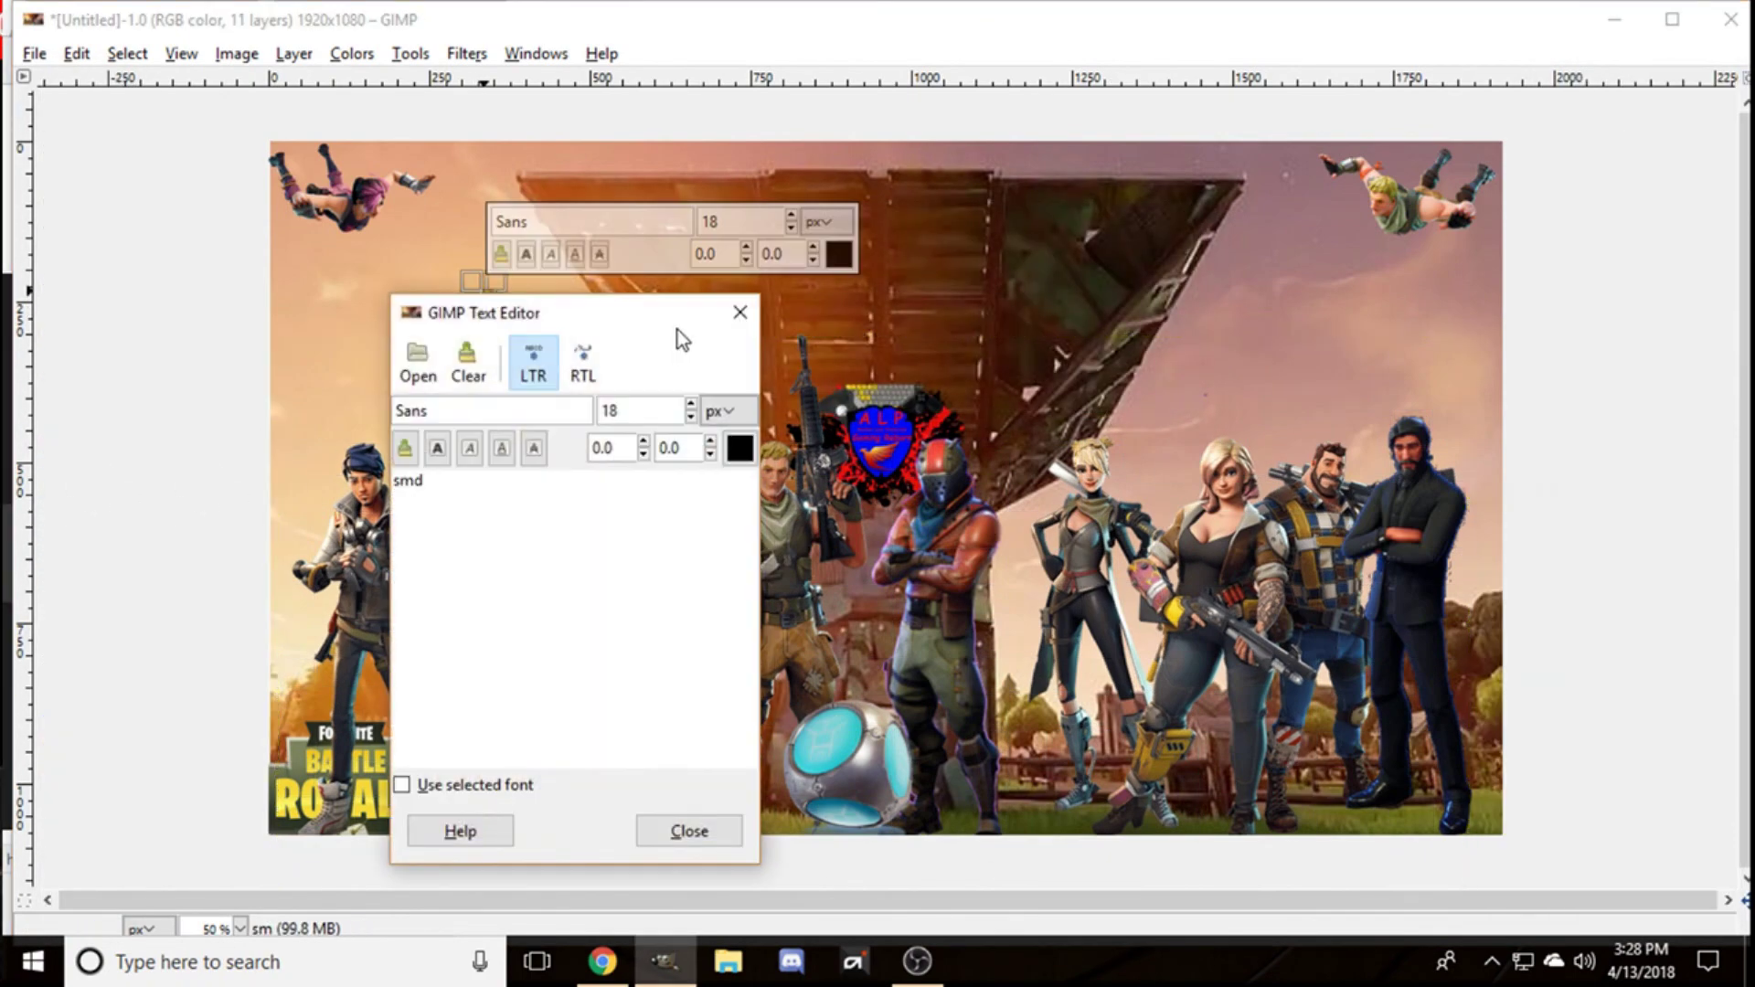
pyautogui.write('k;vfnslK?FnvlkSDFRNvklSWNDFVGklnsFVlknsFDlksd')
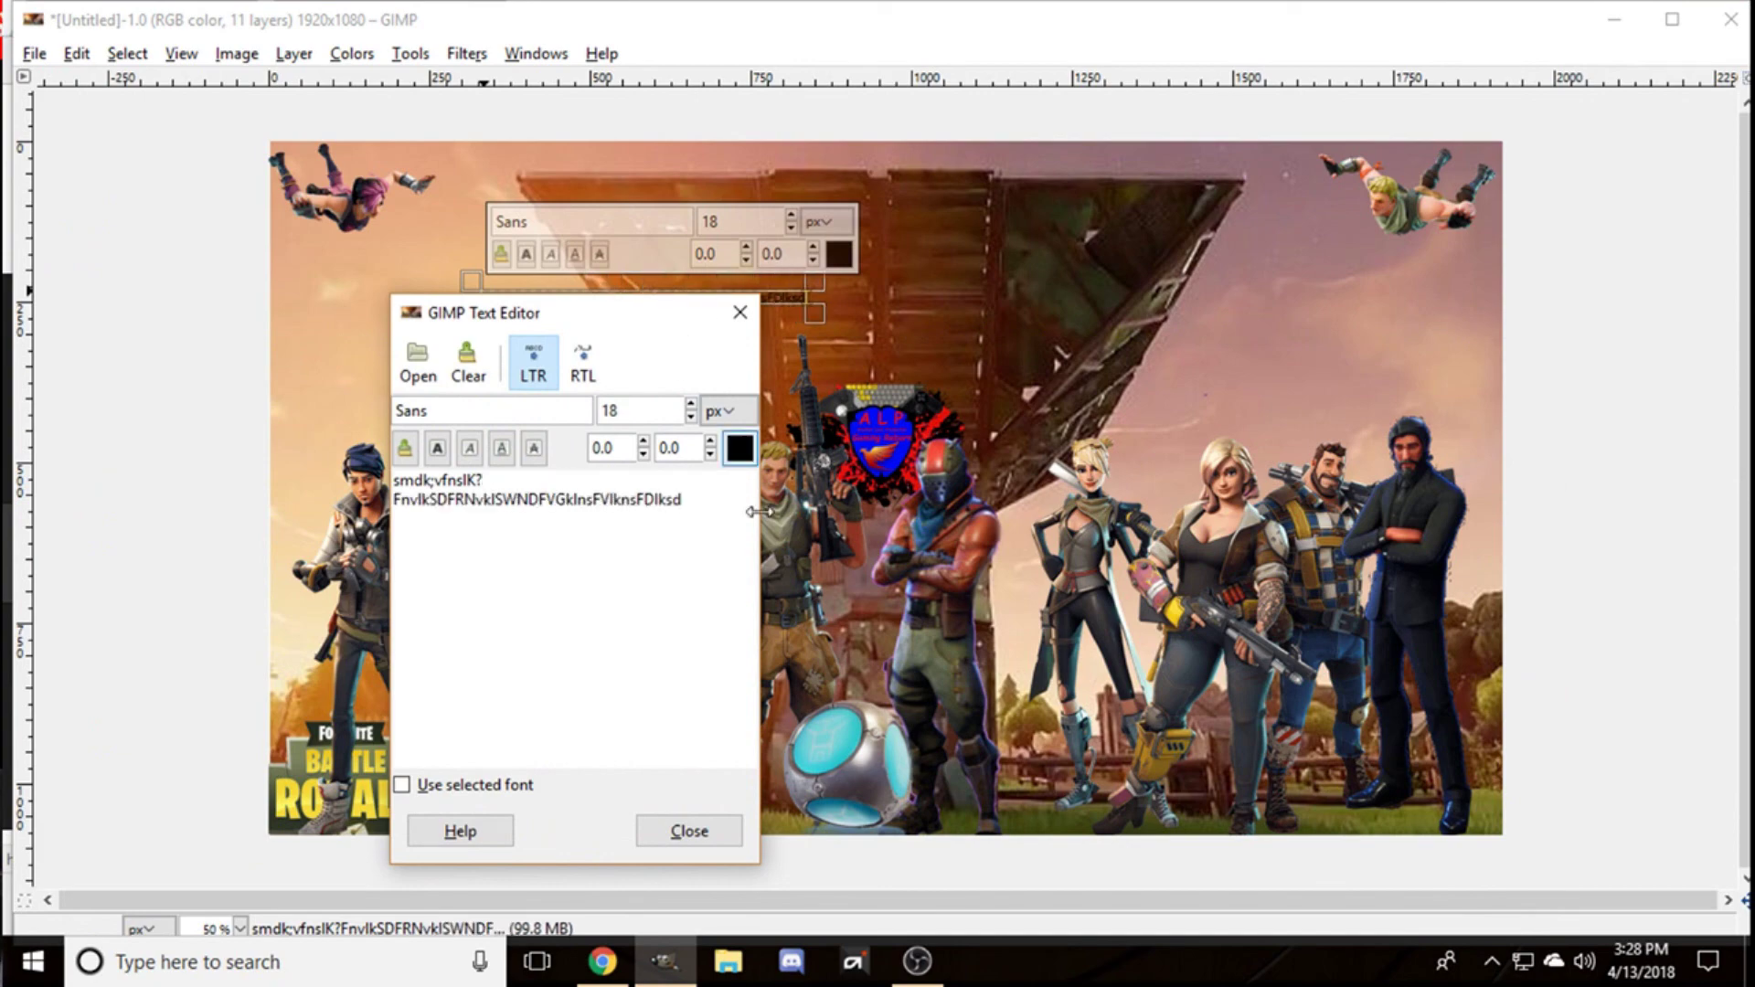
pyautogui.click(727, 831)
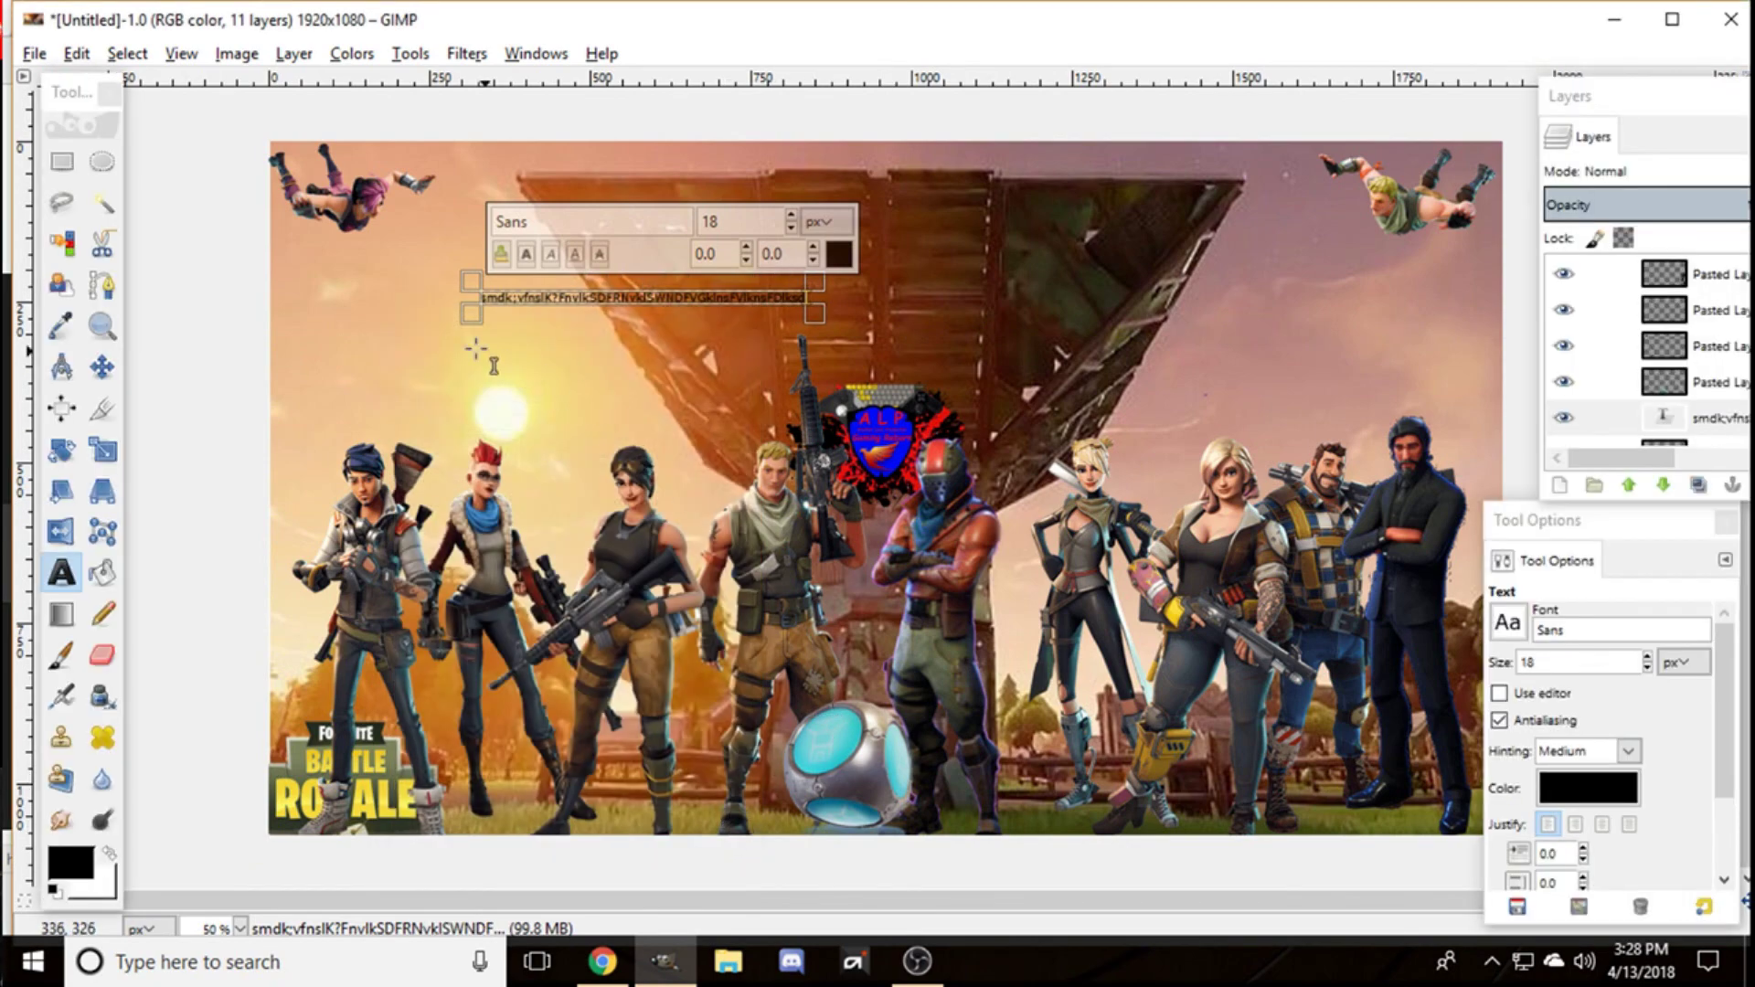
pyautogui.hotkey('ctrl', 'z')
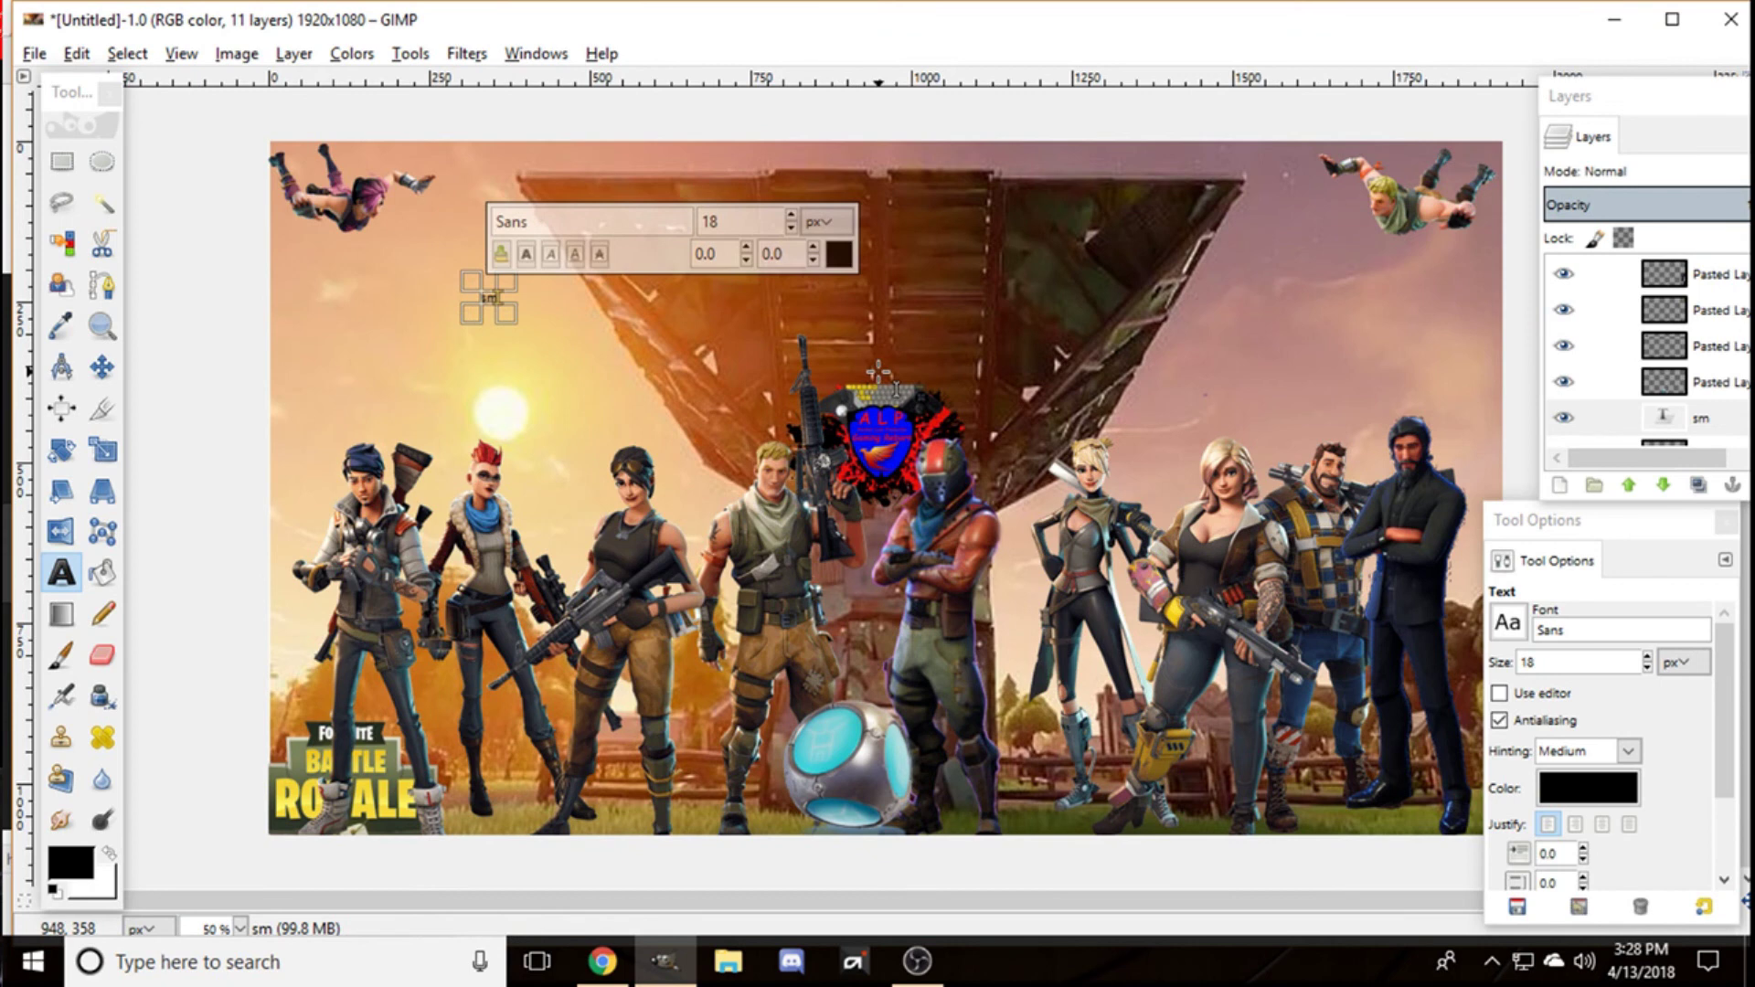
pyautogui.hotkey('ctrl', 'z')
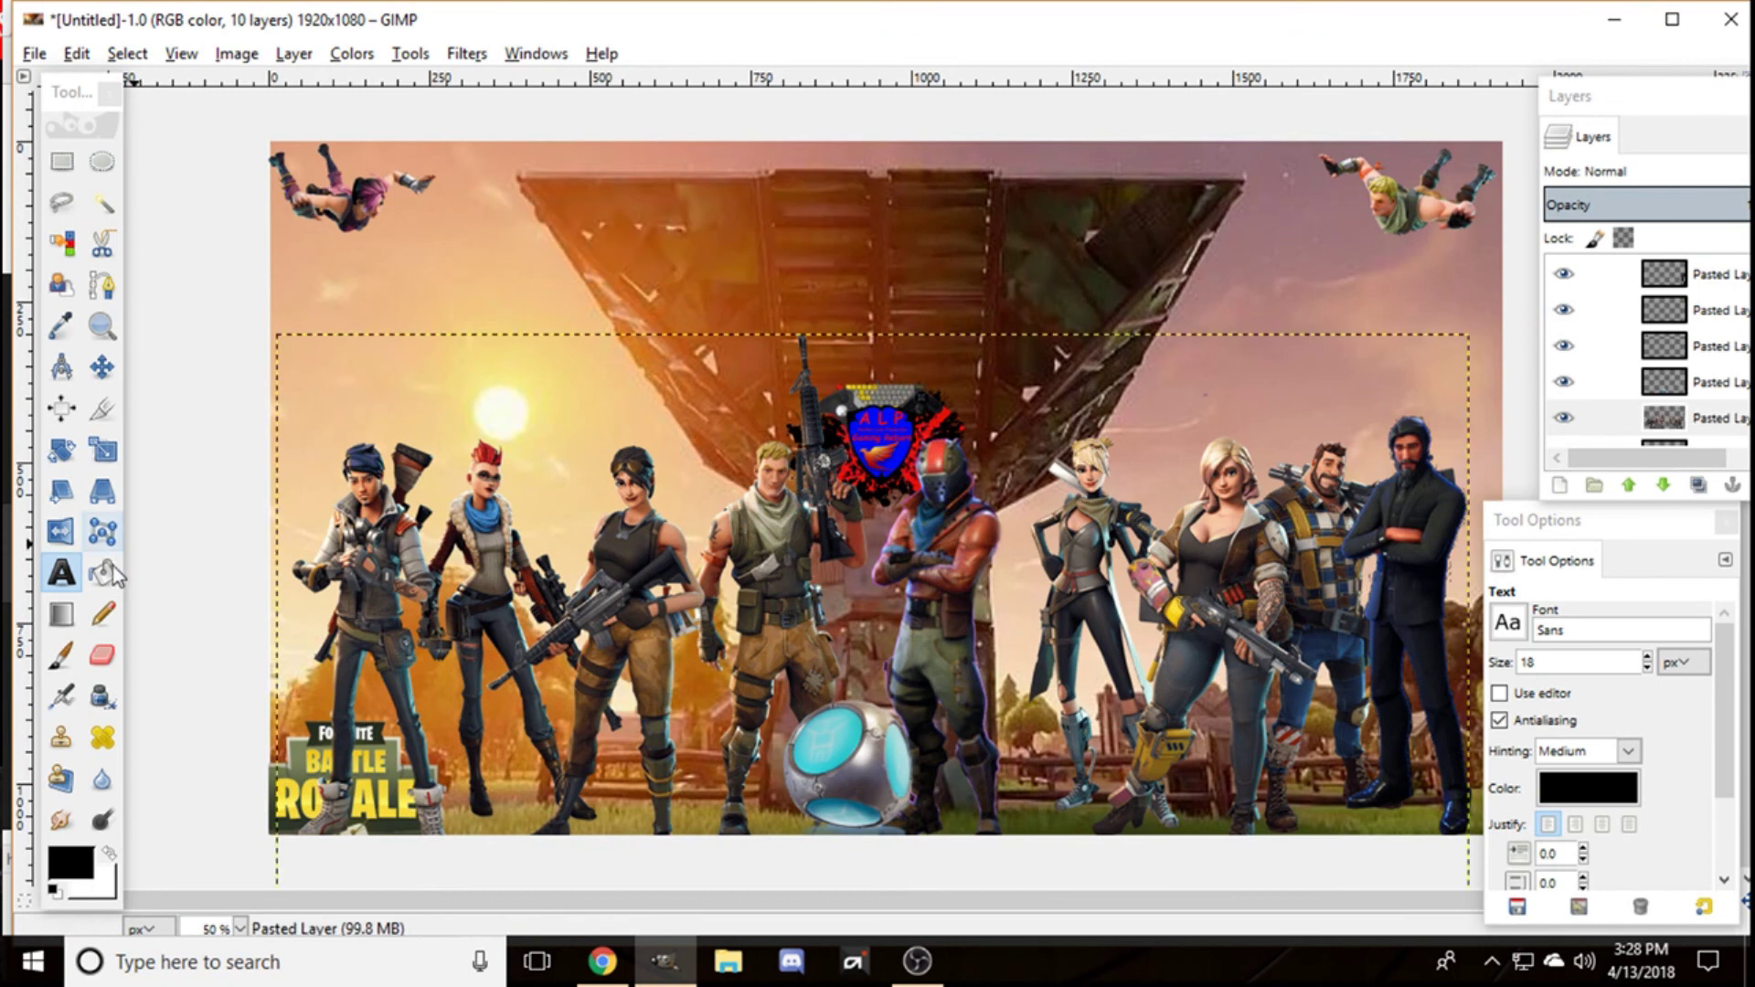
pyautogui.doubleClick(62, 580)
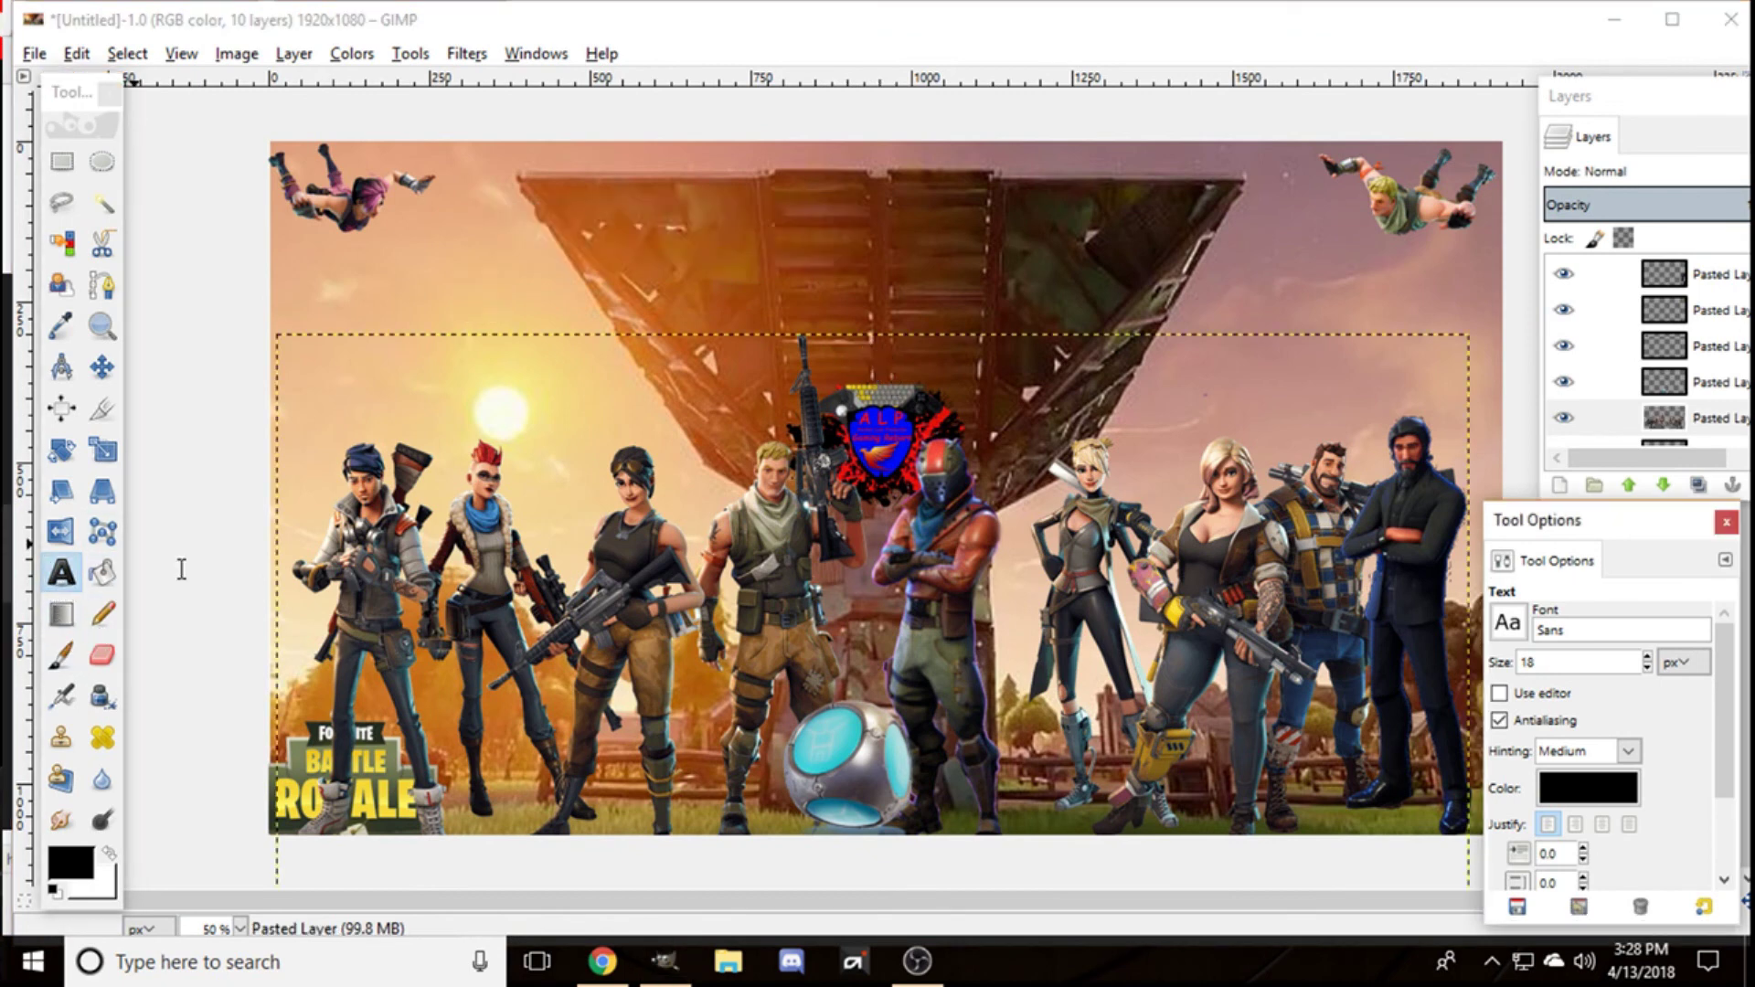
pyautogui.click(1498, 640)
pyautogui.click(1498, 638)
# Step: Switch to Chrome and search Google for "fonts"
pyautogui.click(602, 961)
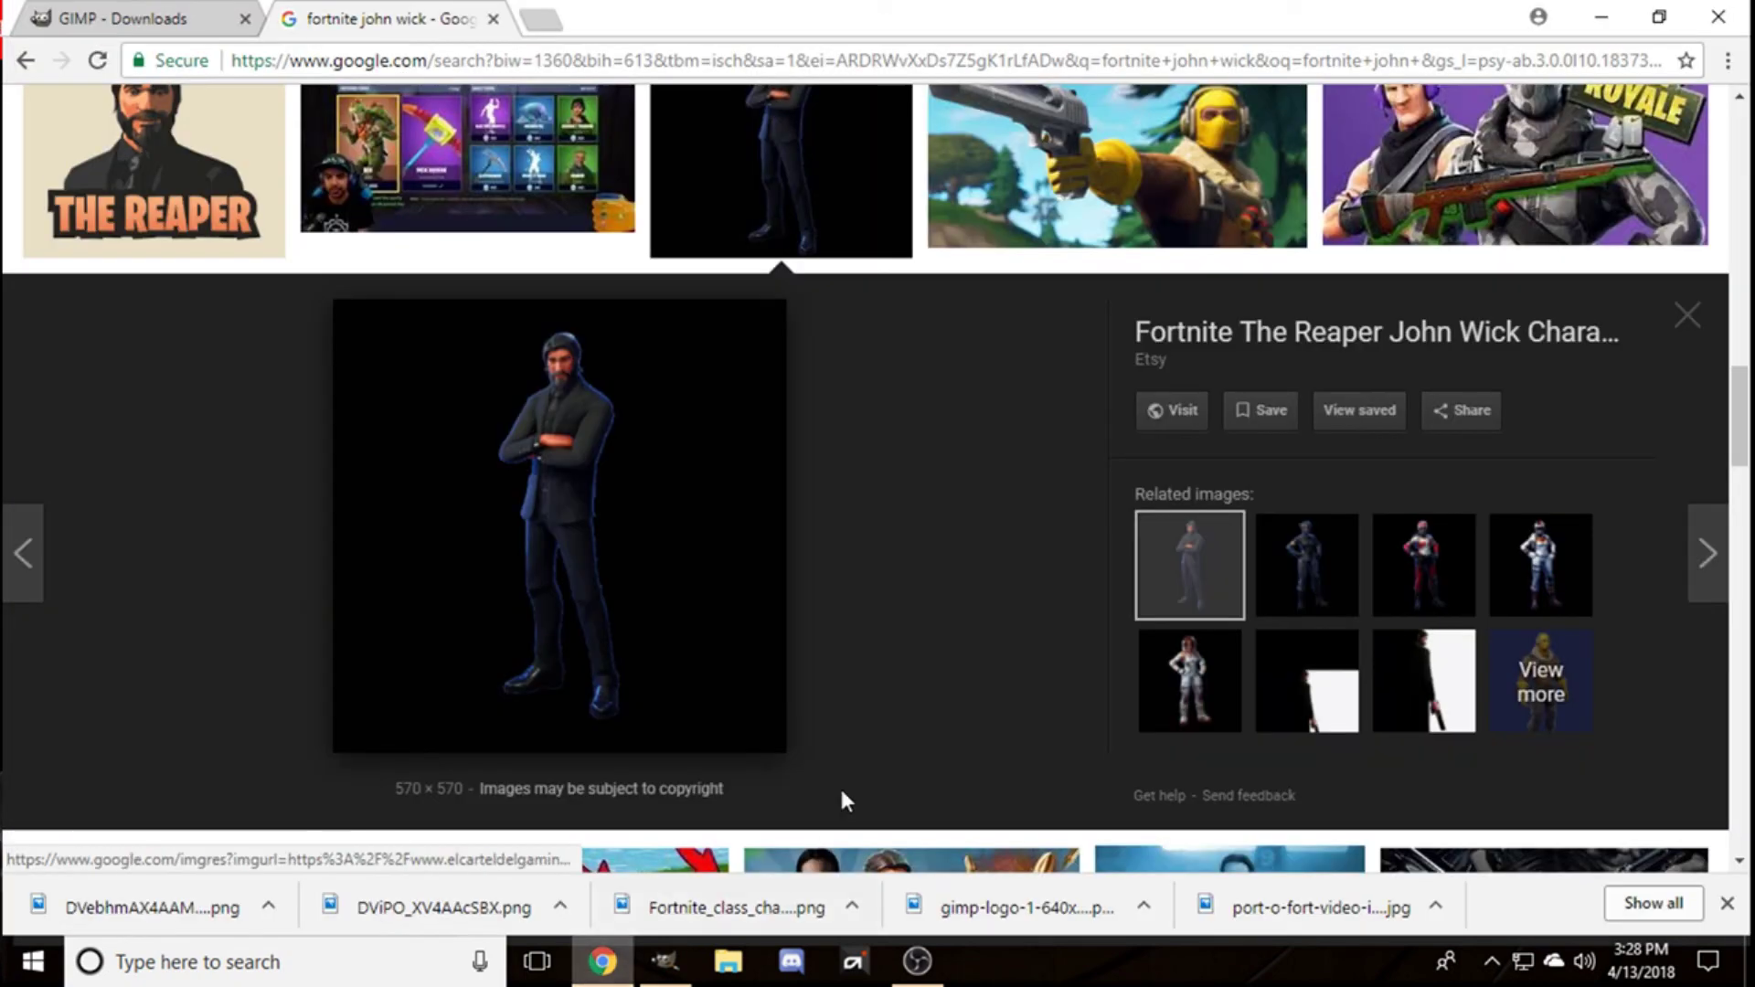
pyautogui.click(400, 61)
pyautogui.write('fonts')
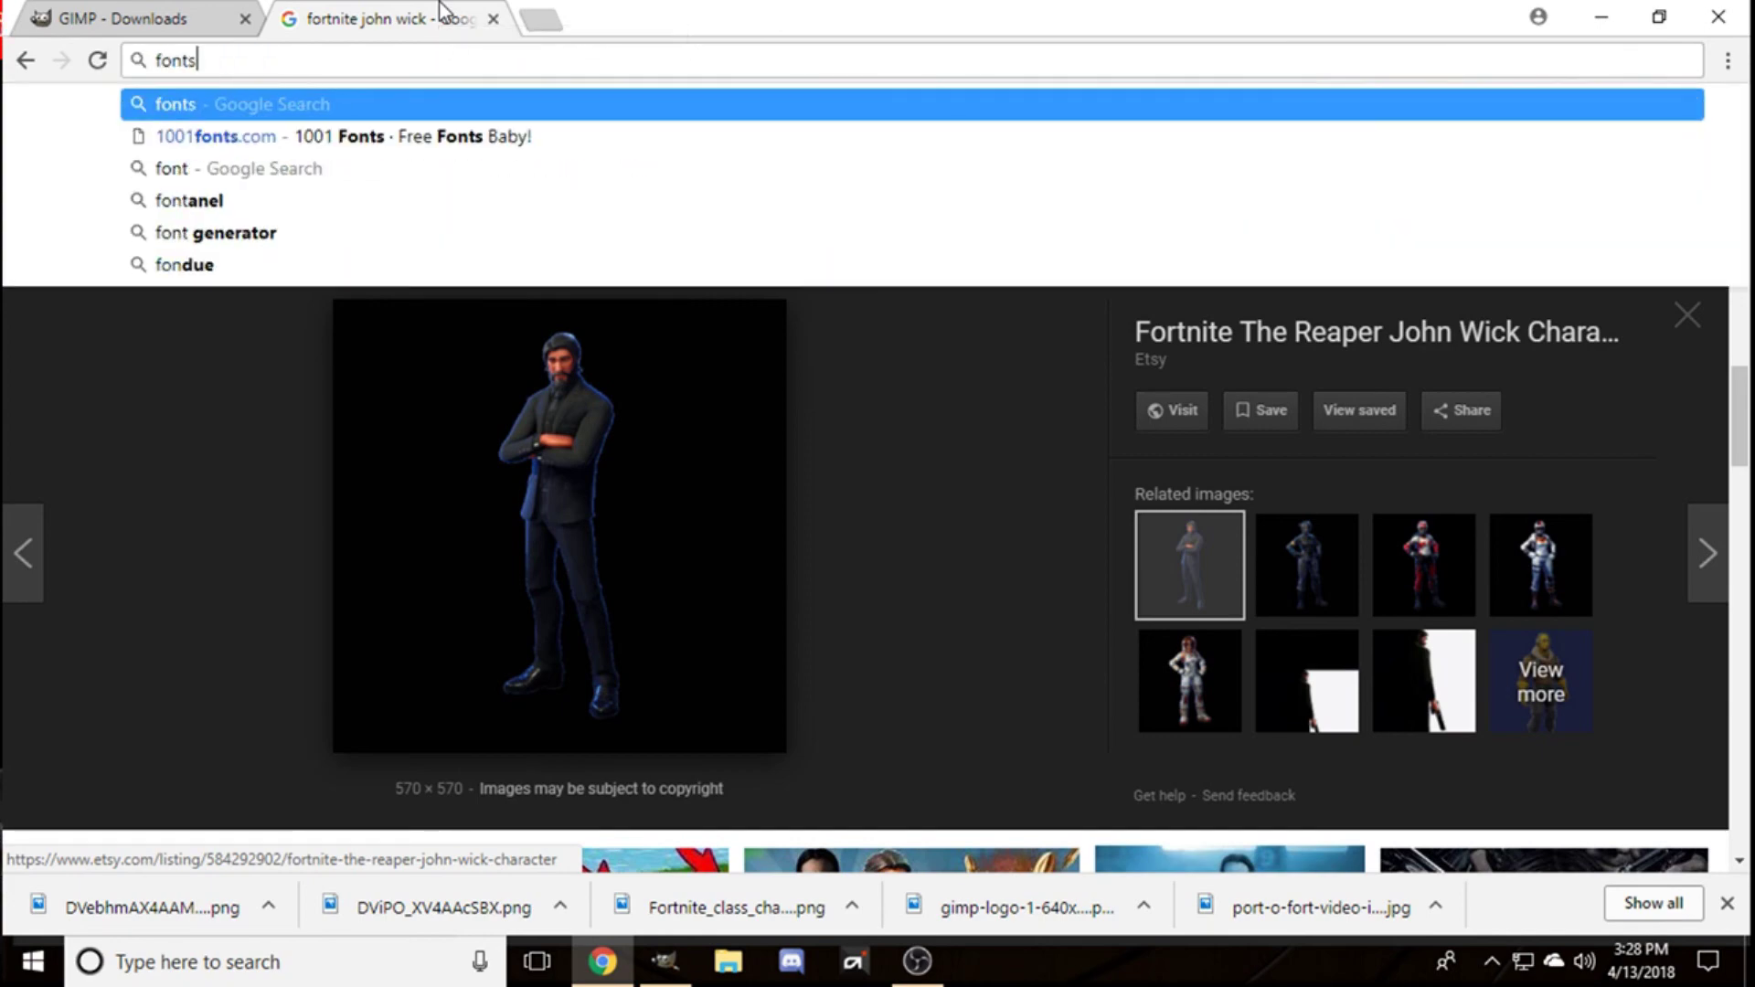
pyautogui.press('Return')
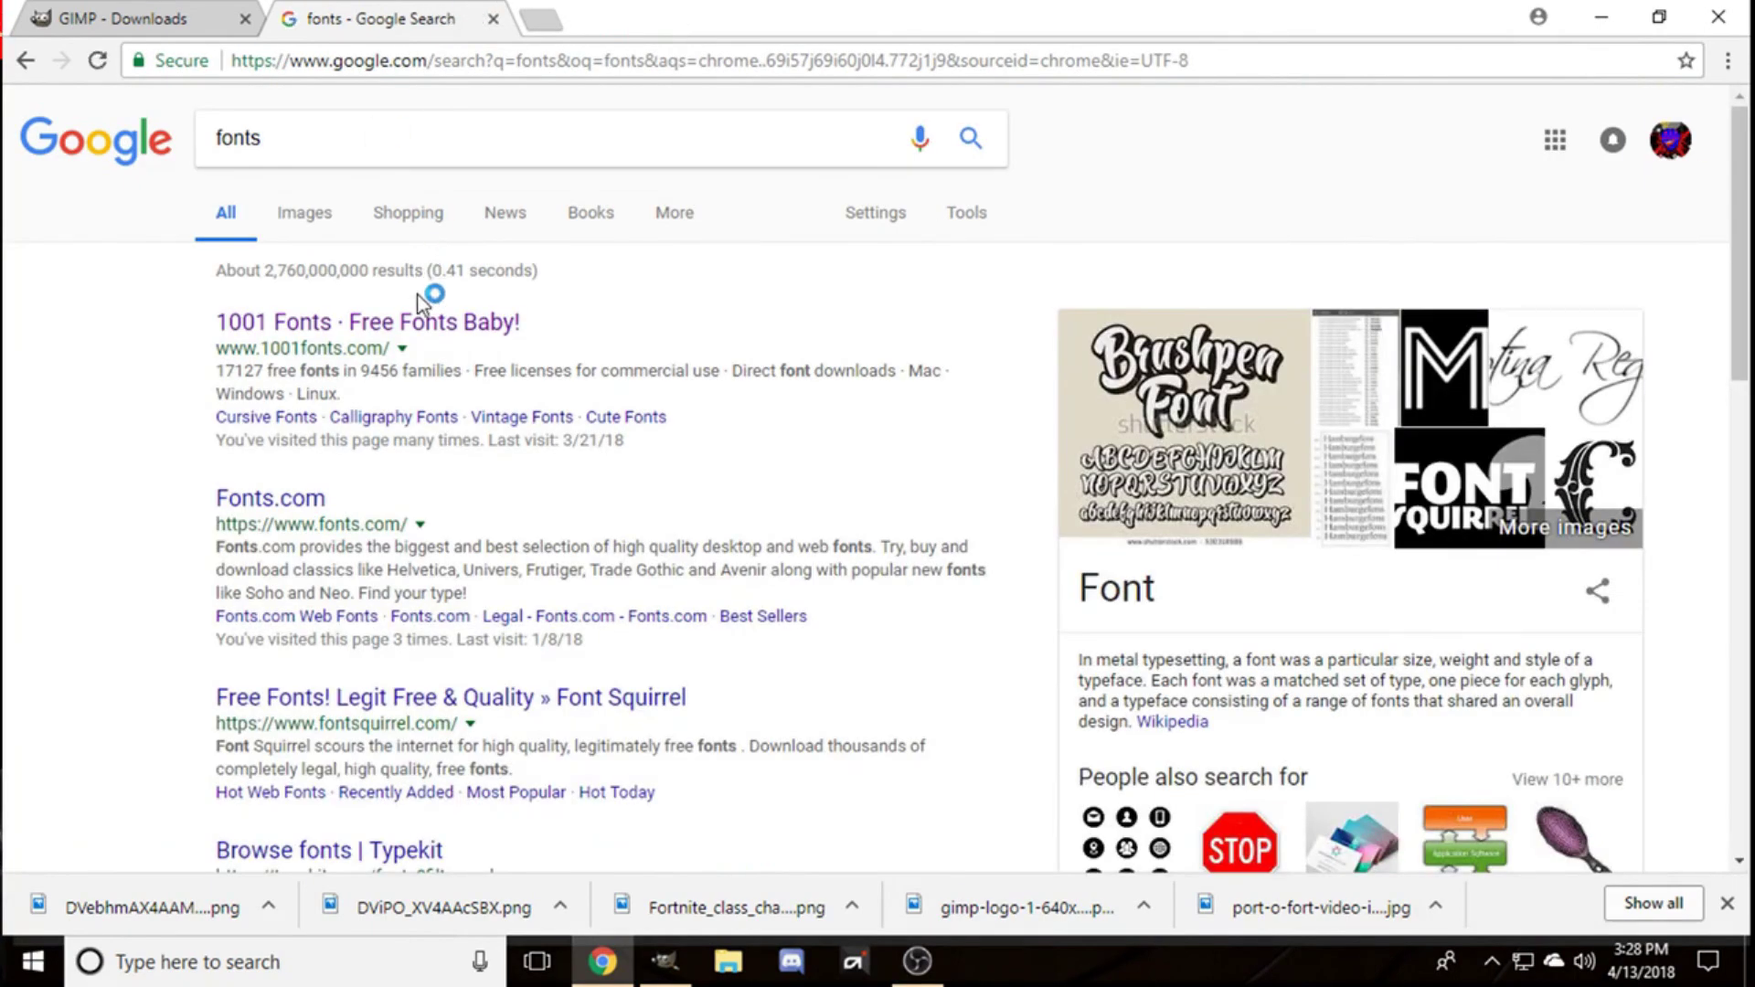
# Step: Open the 1001 Fonts website and replace the font preview text with "FortNite"
pyautogui.click(493, 320)
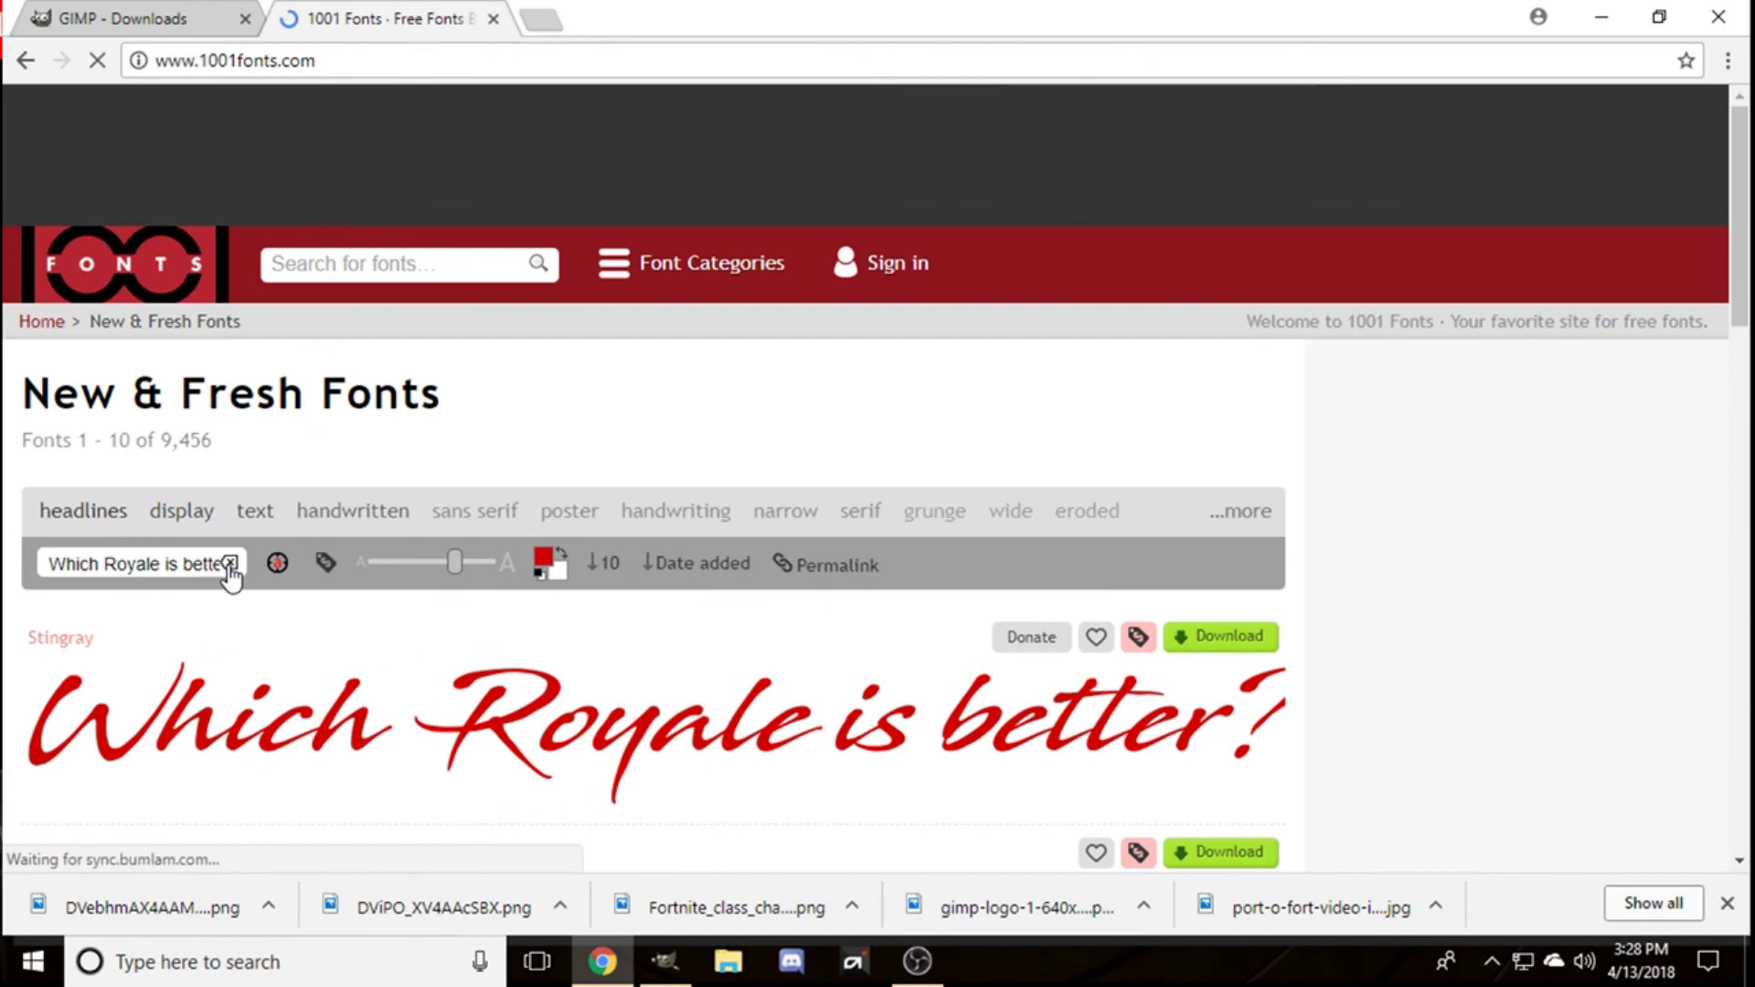
pyautogui.click(229, 563)
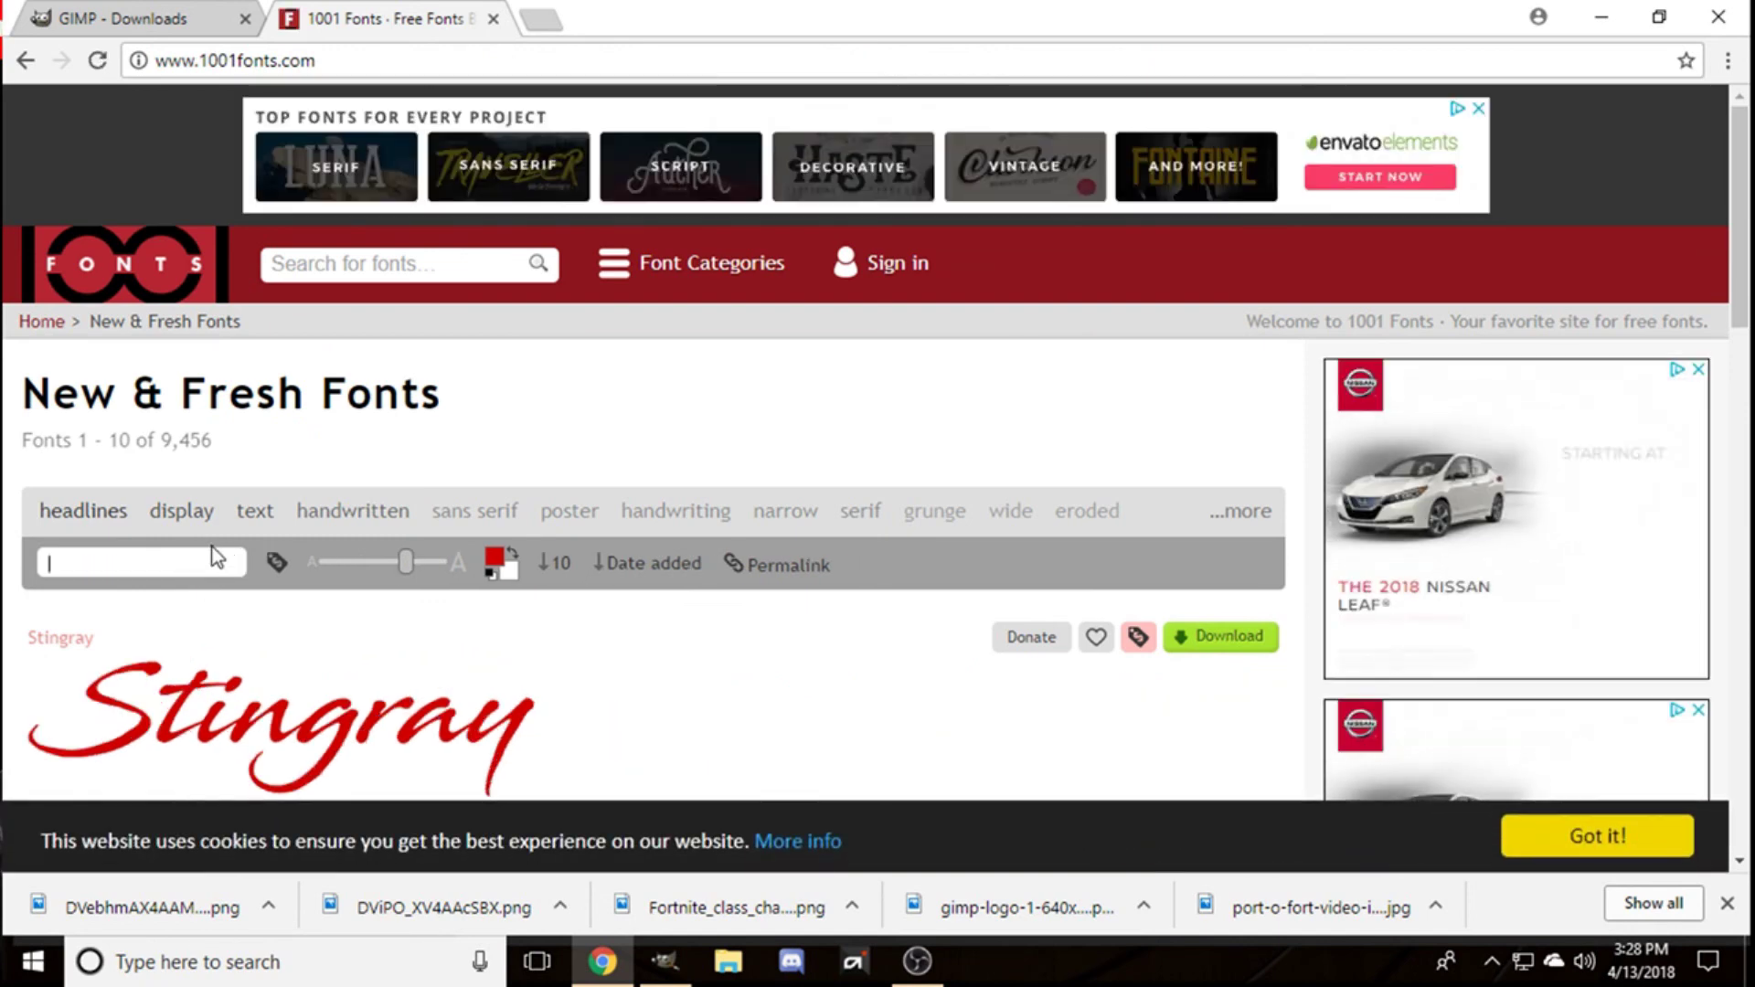
pyautogui.write('FortNite')
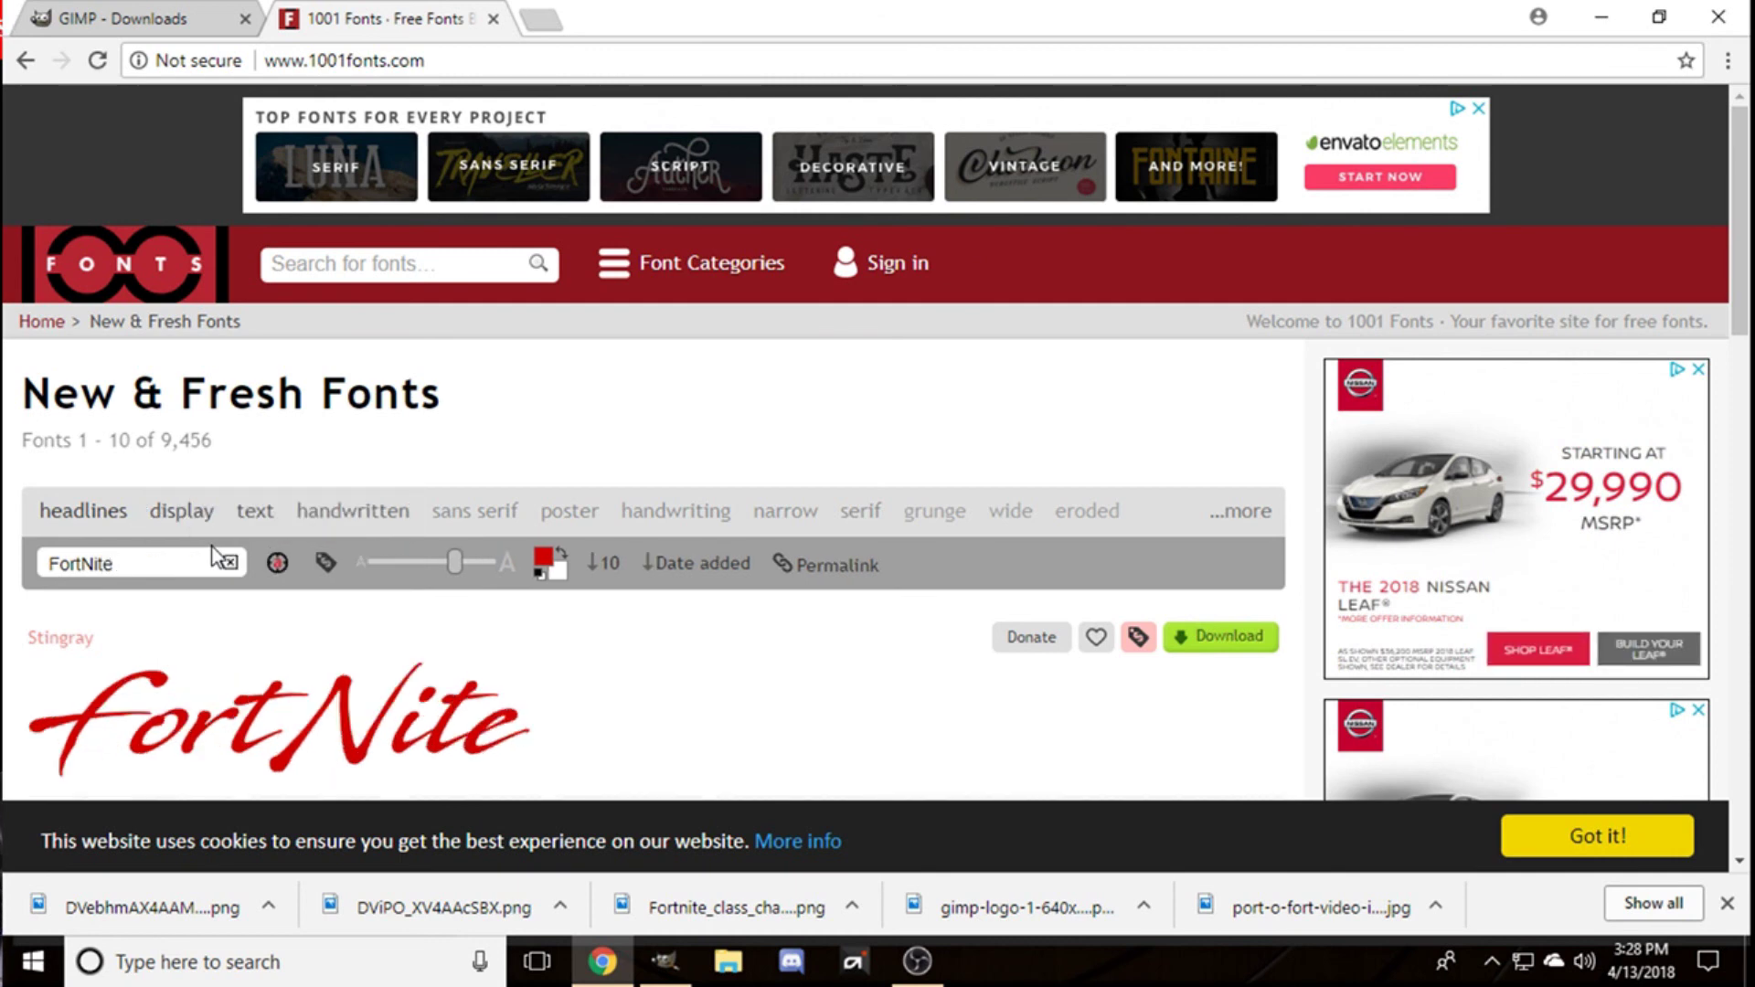
# Step: Look through the FortNite font previews and enlarge their preview size by two increments
pyautogui.scroll(-10, 174, 603)
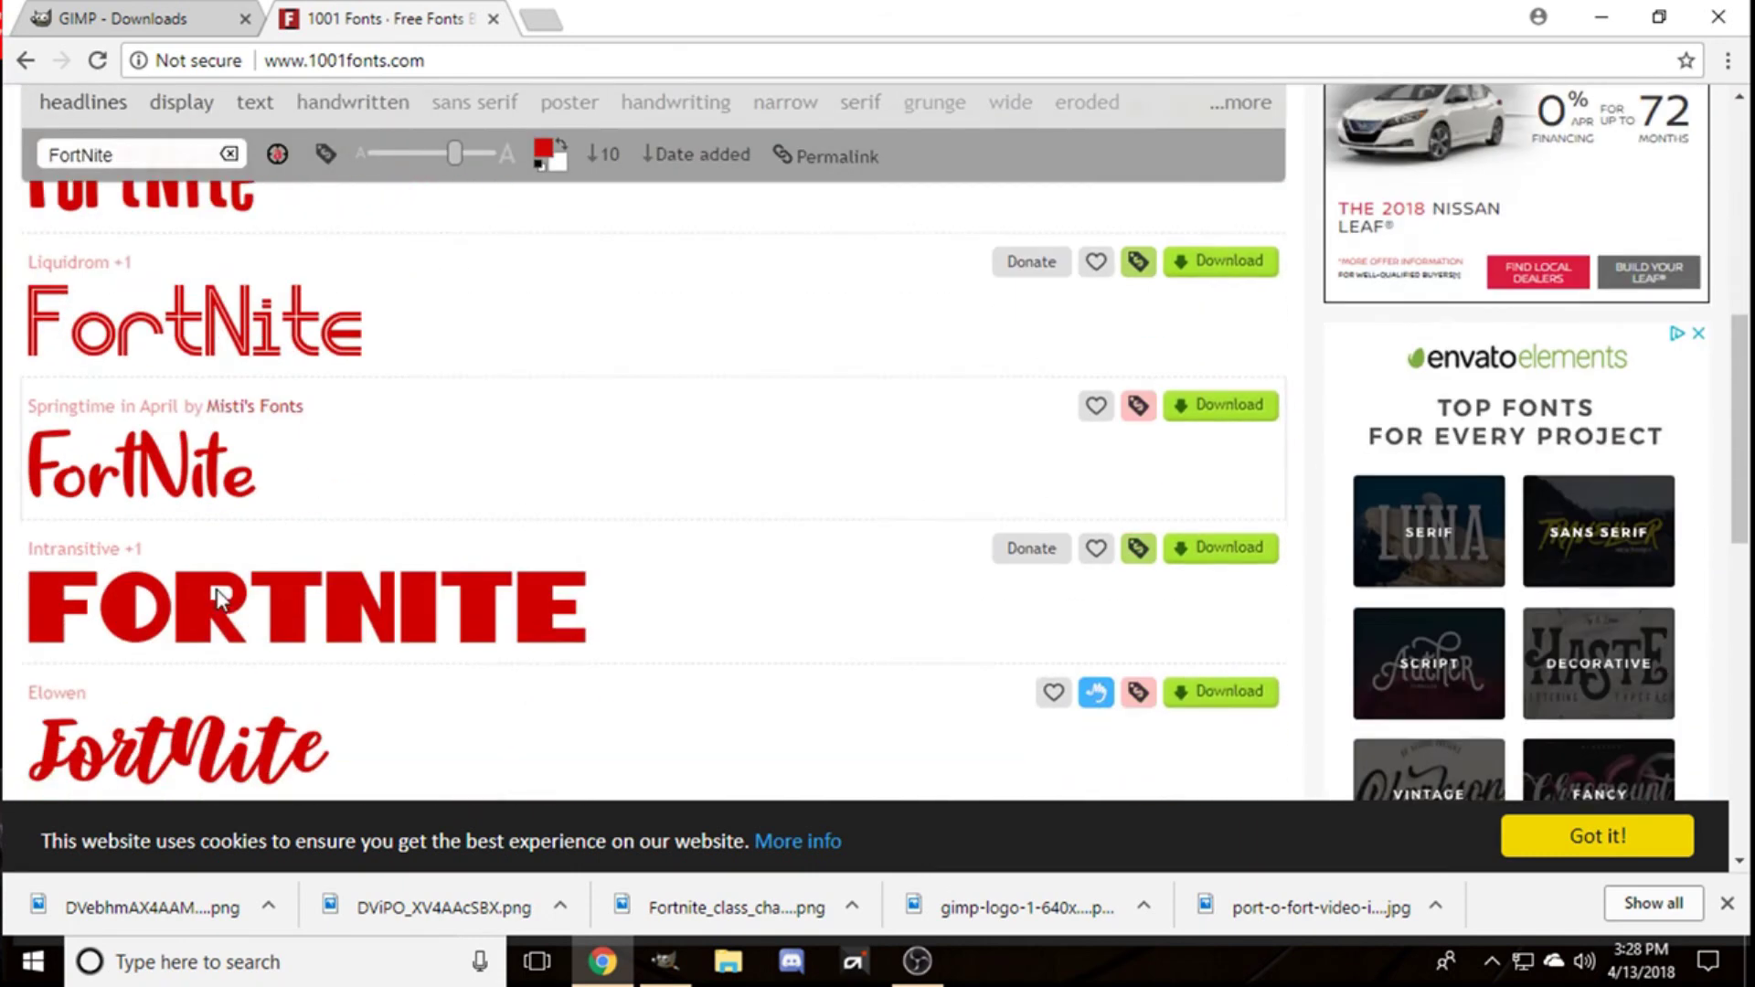
pyautogui.scroll(10, 274, 507)
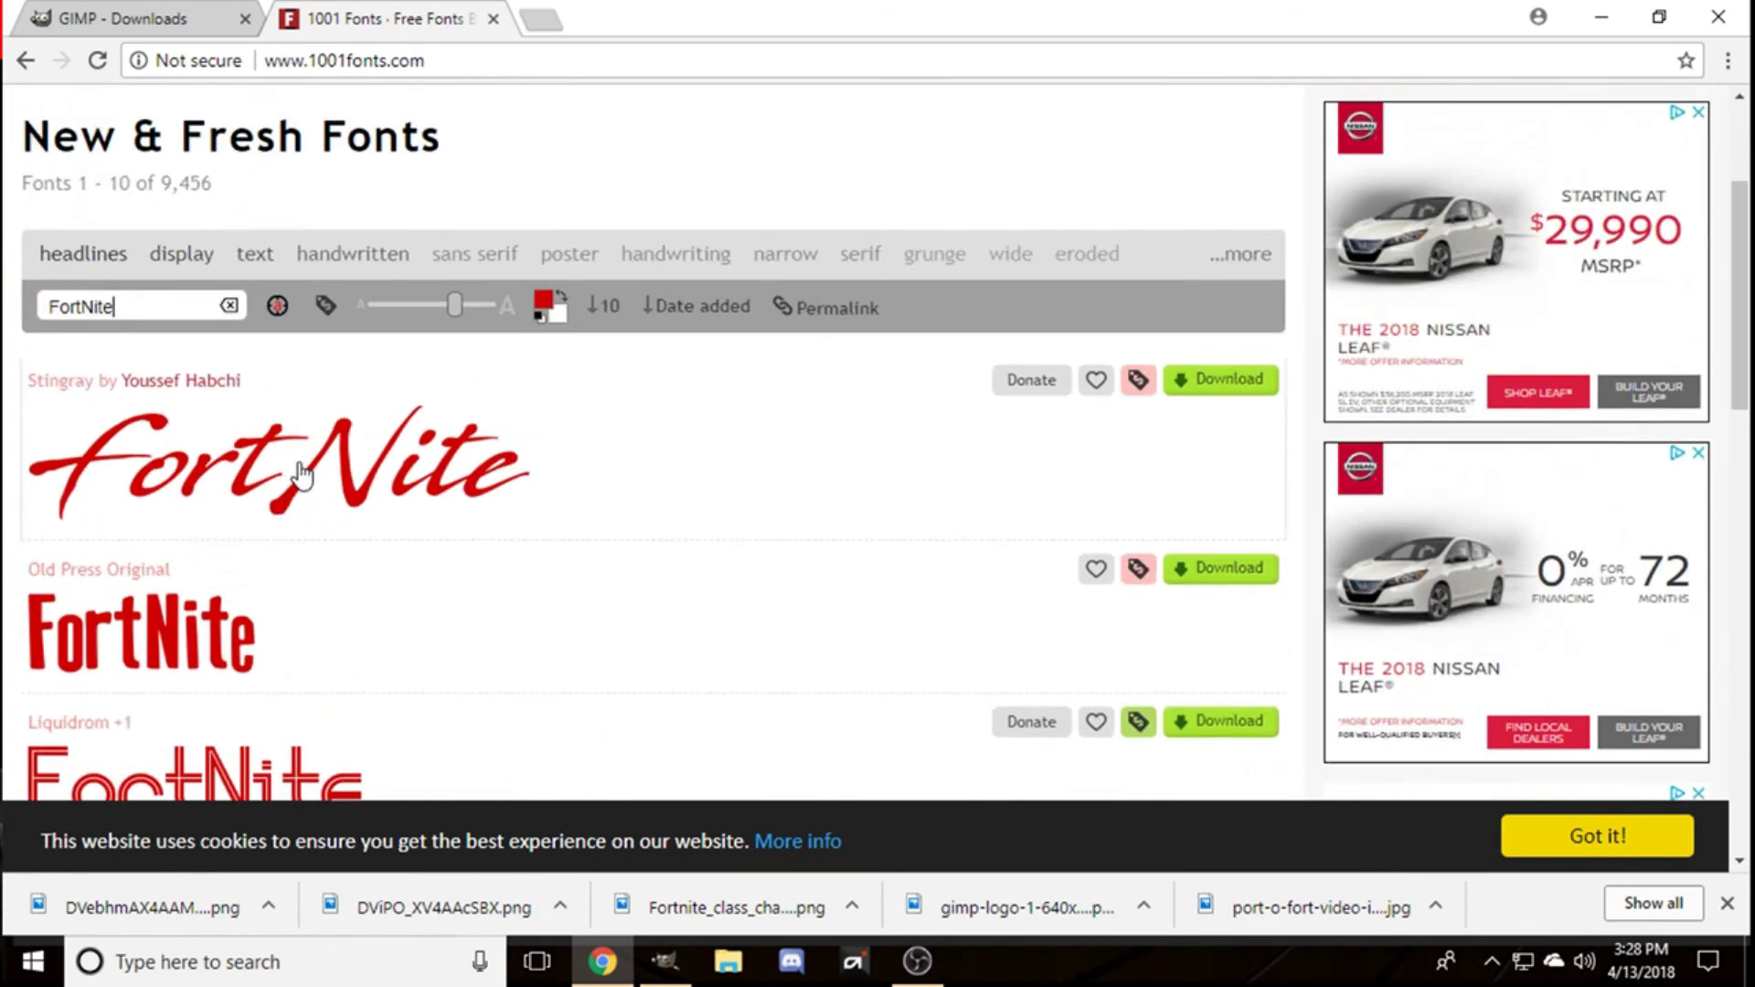
pyautogui.moveTo(436, 308)
pyautogui.moveTo(464, 303); pyautogui.dragTo(477, 300)
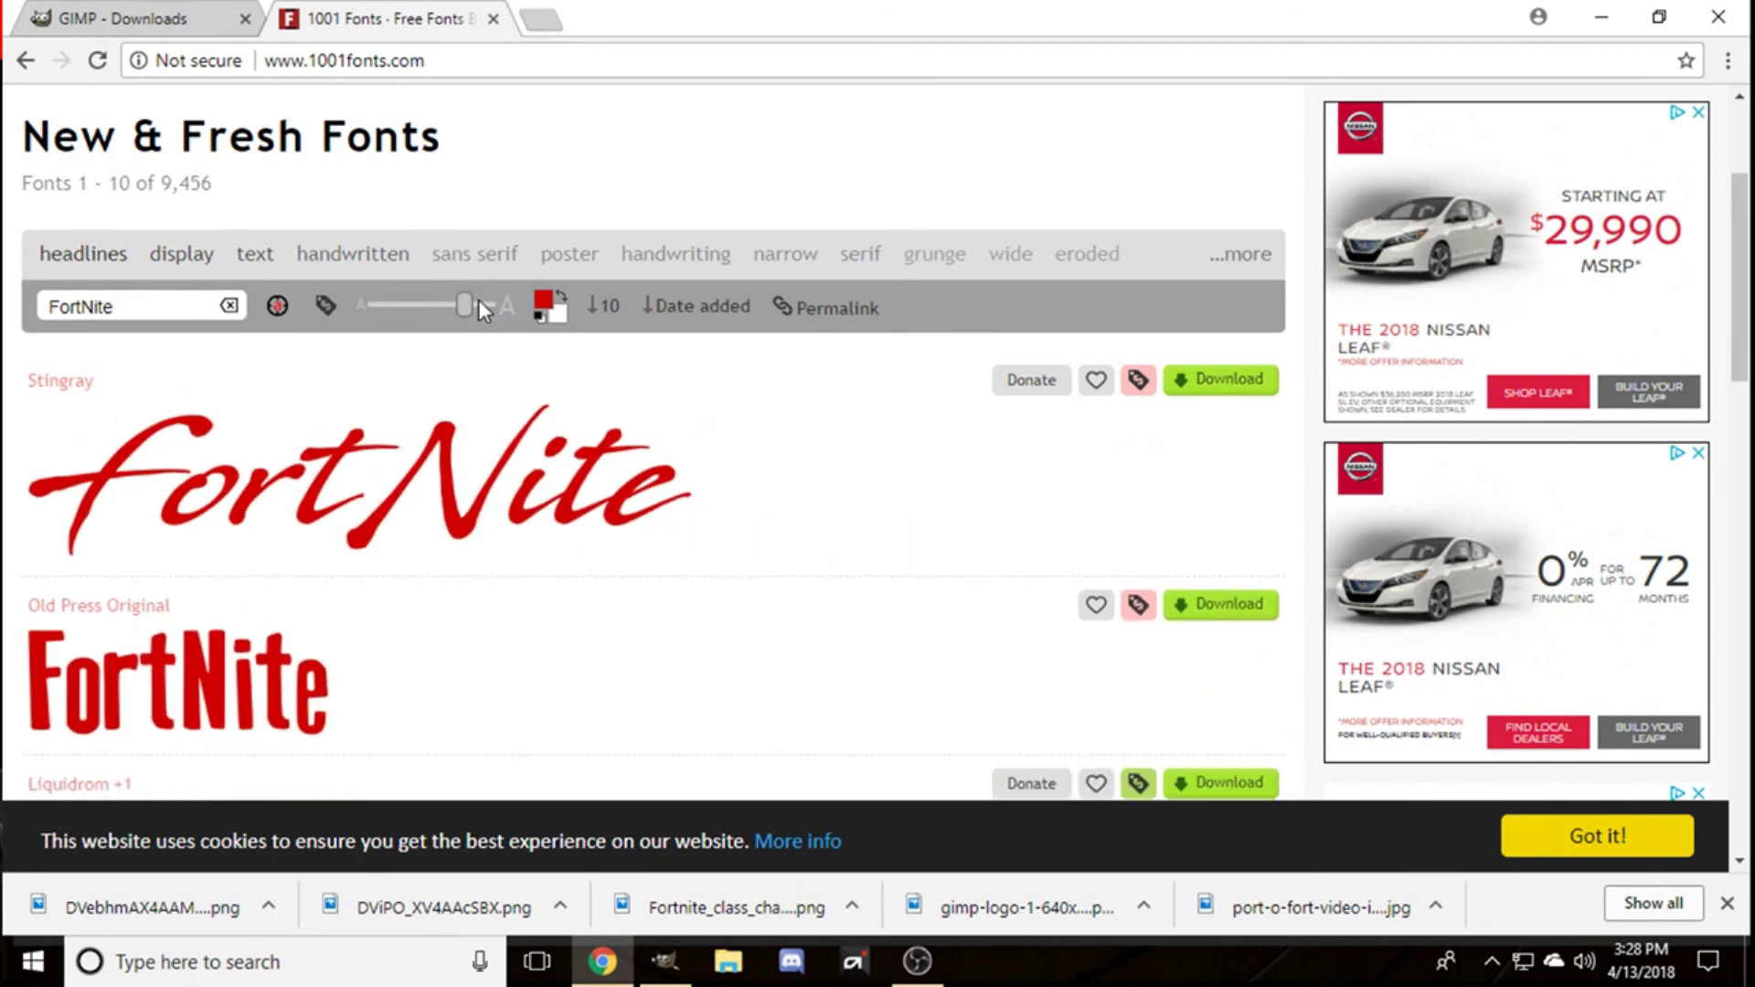
pyautogui.click(476, 302)
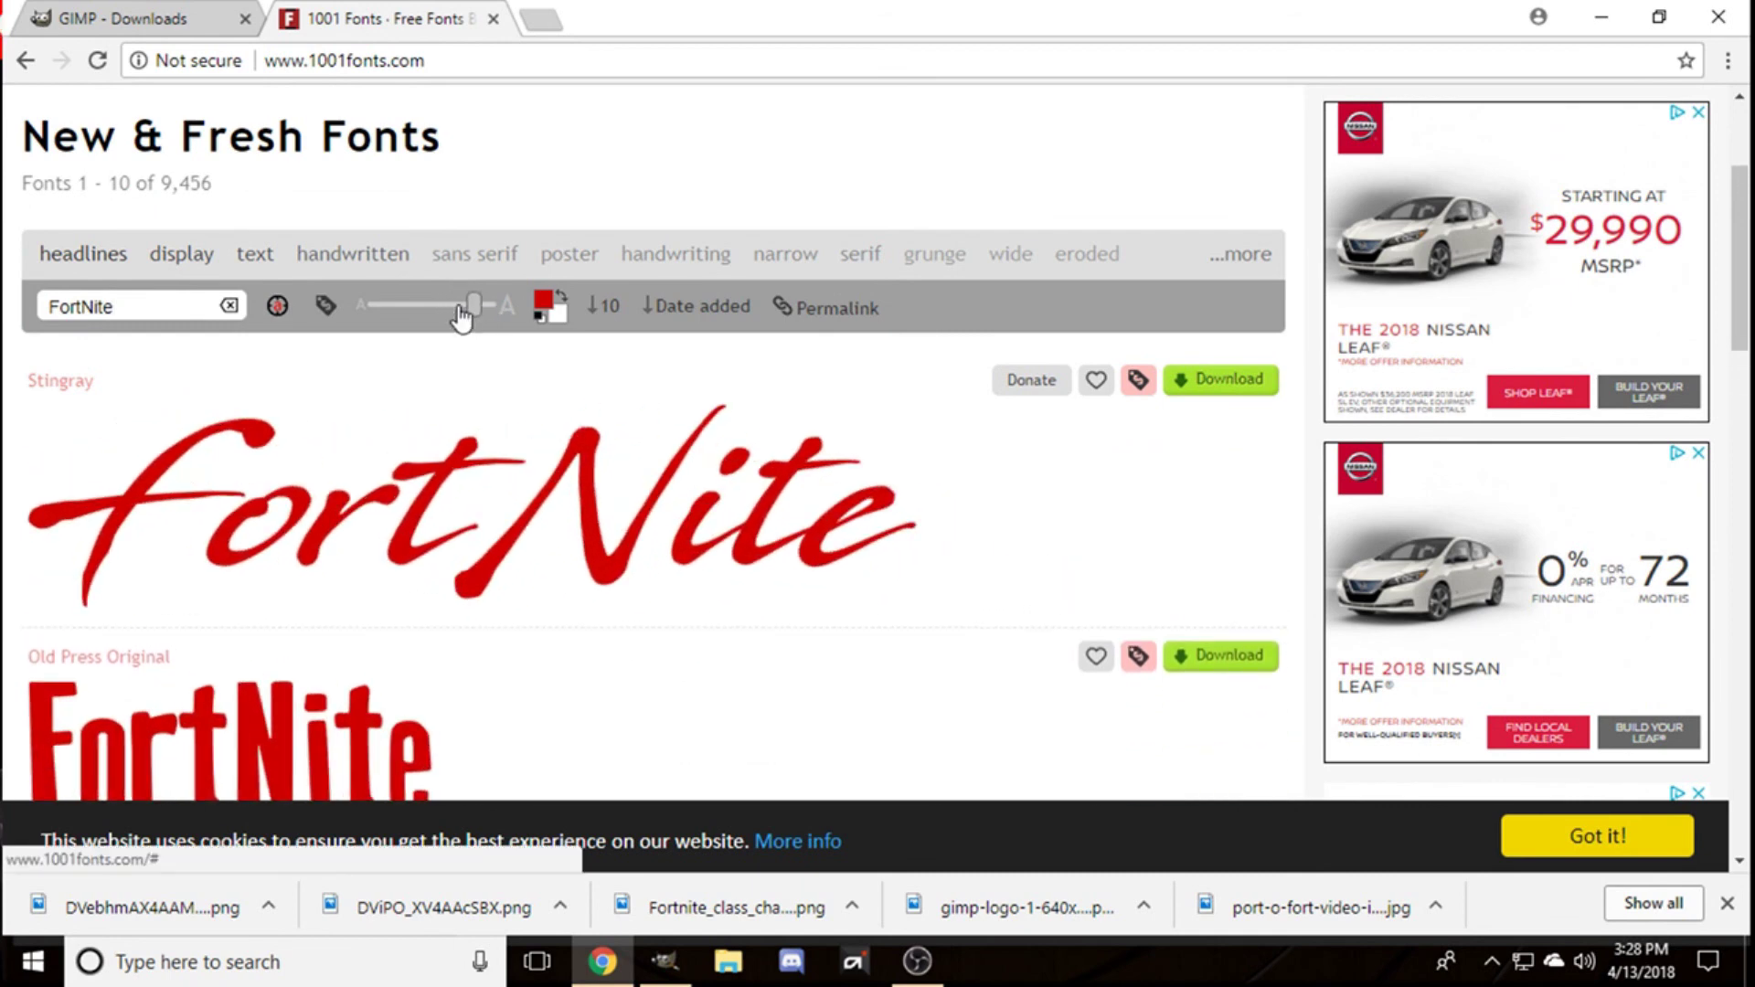
# Step: Save the enlarged Stingray font preview as the PNG image stingray.regular in Downloads
pyautogui.rightClick(561, 485)
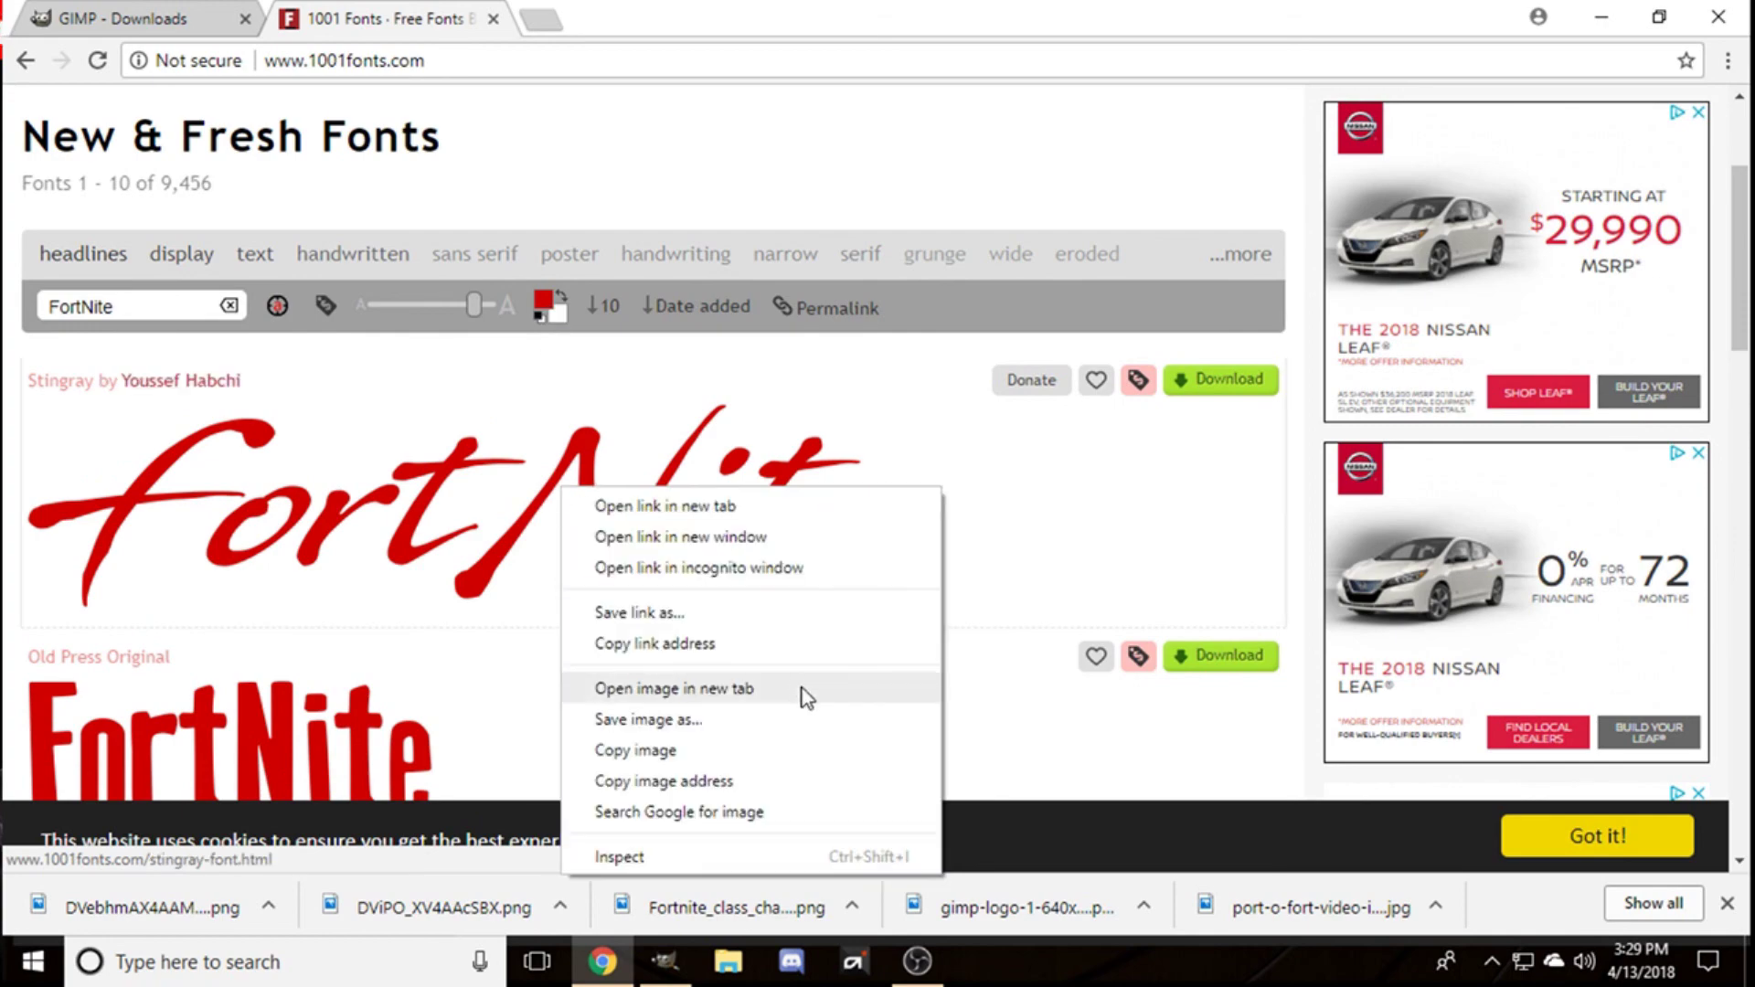
pyautogui.click(749, 719)
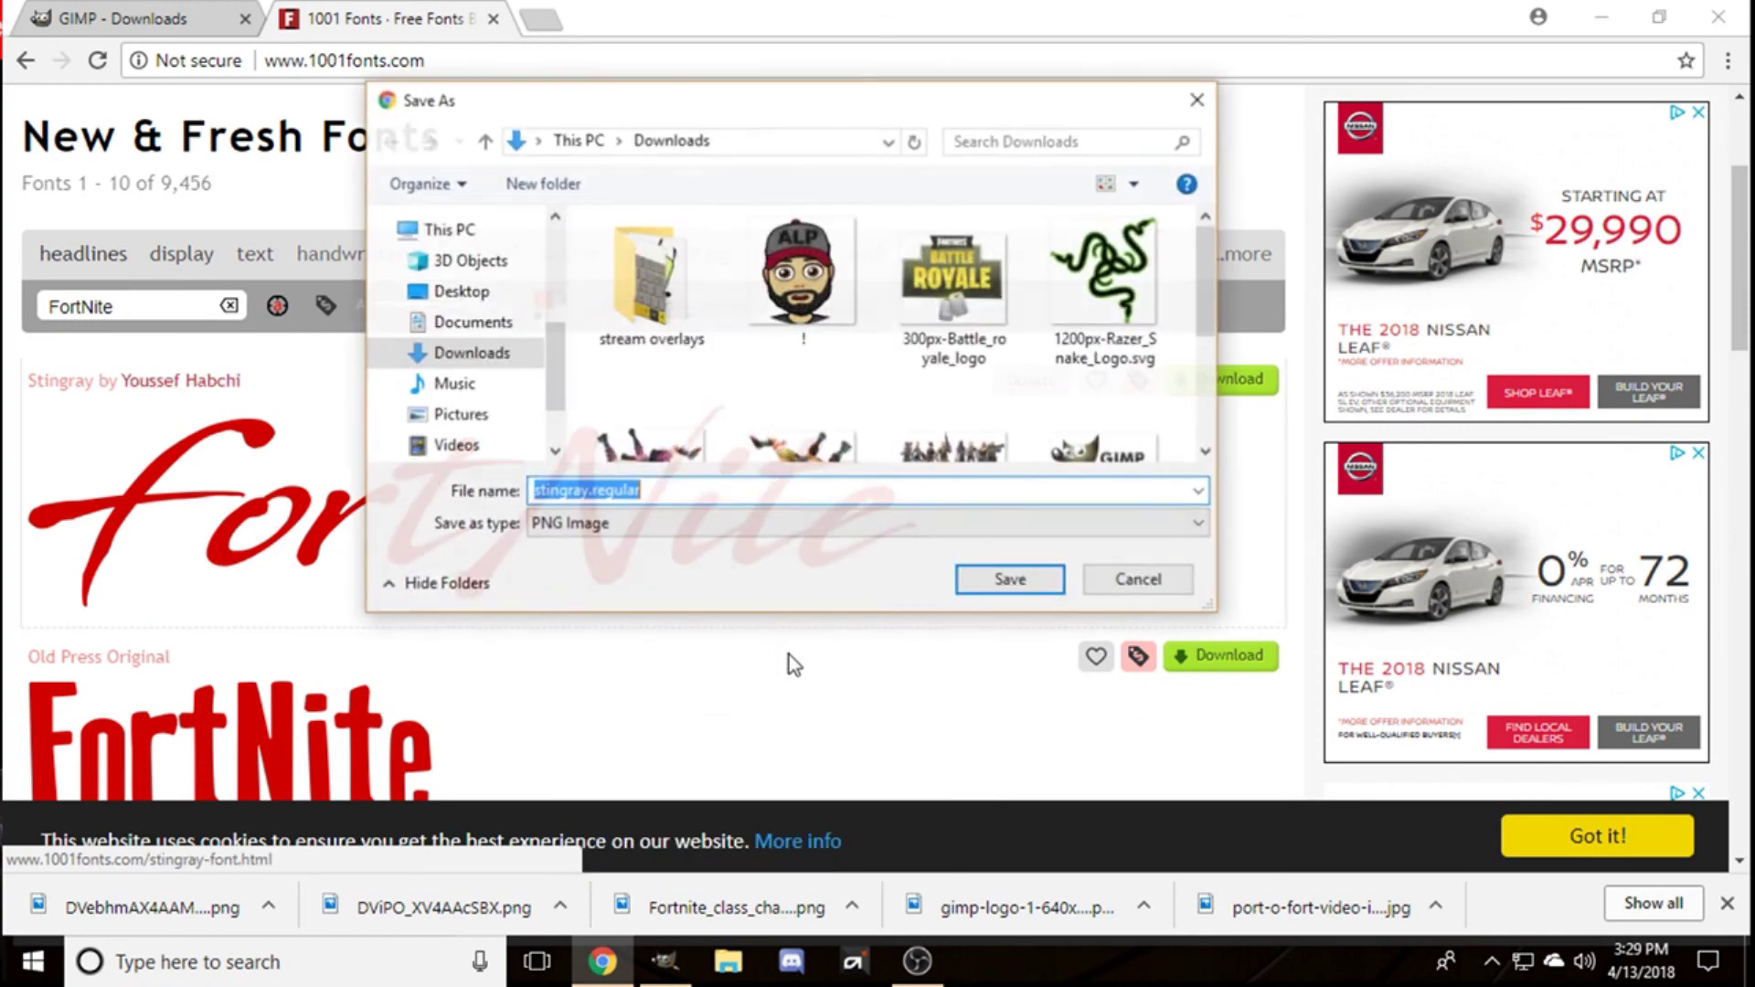
pyautogui.click(1013, 586)
# Step: Switch to GIMP and open stingray.regular.png from the Downloads folder
pyautogui.click(665, 961)
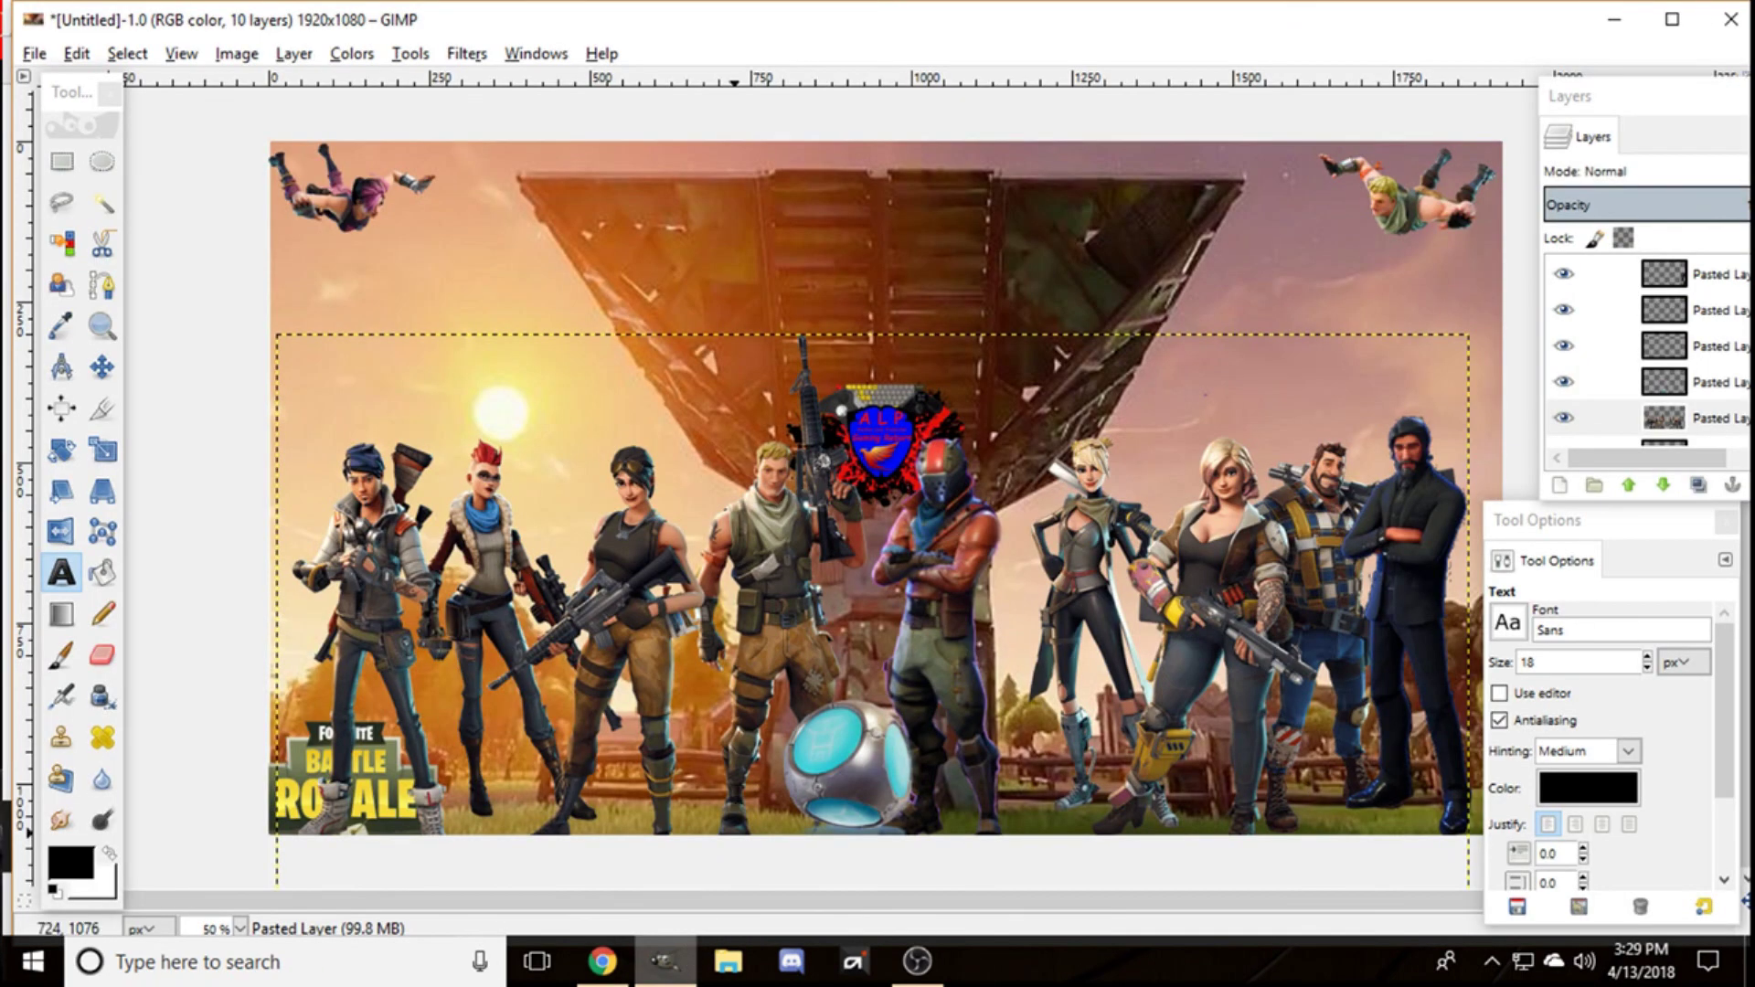
pyautogui.click(40, 51)
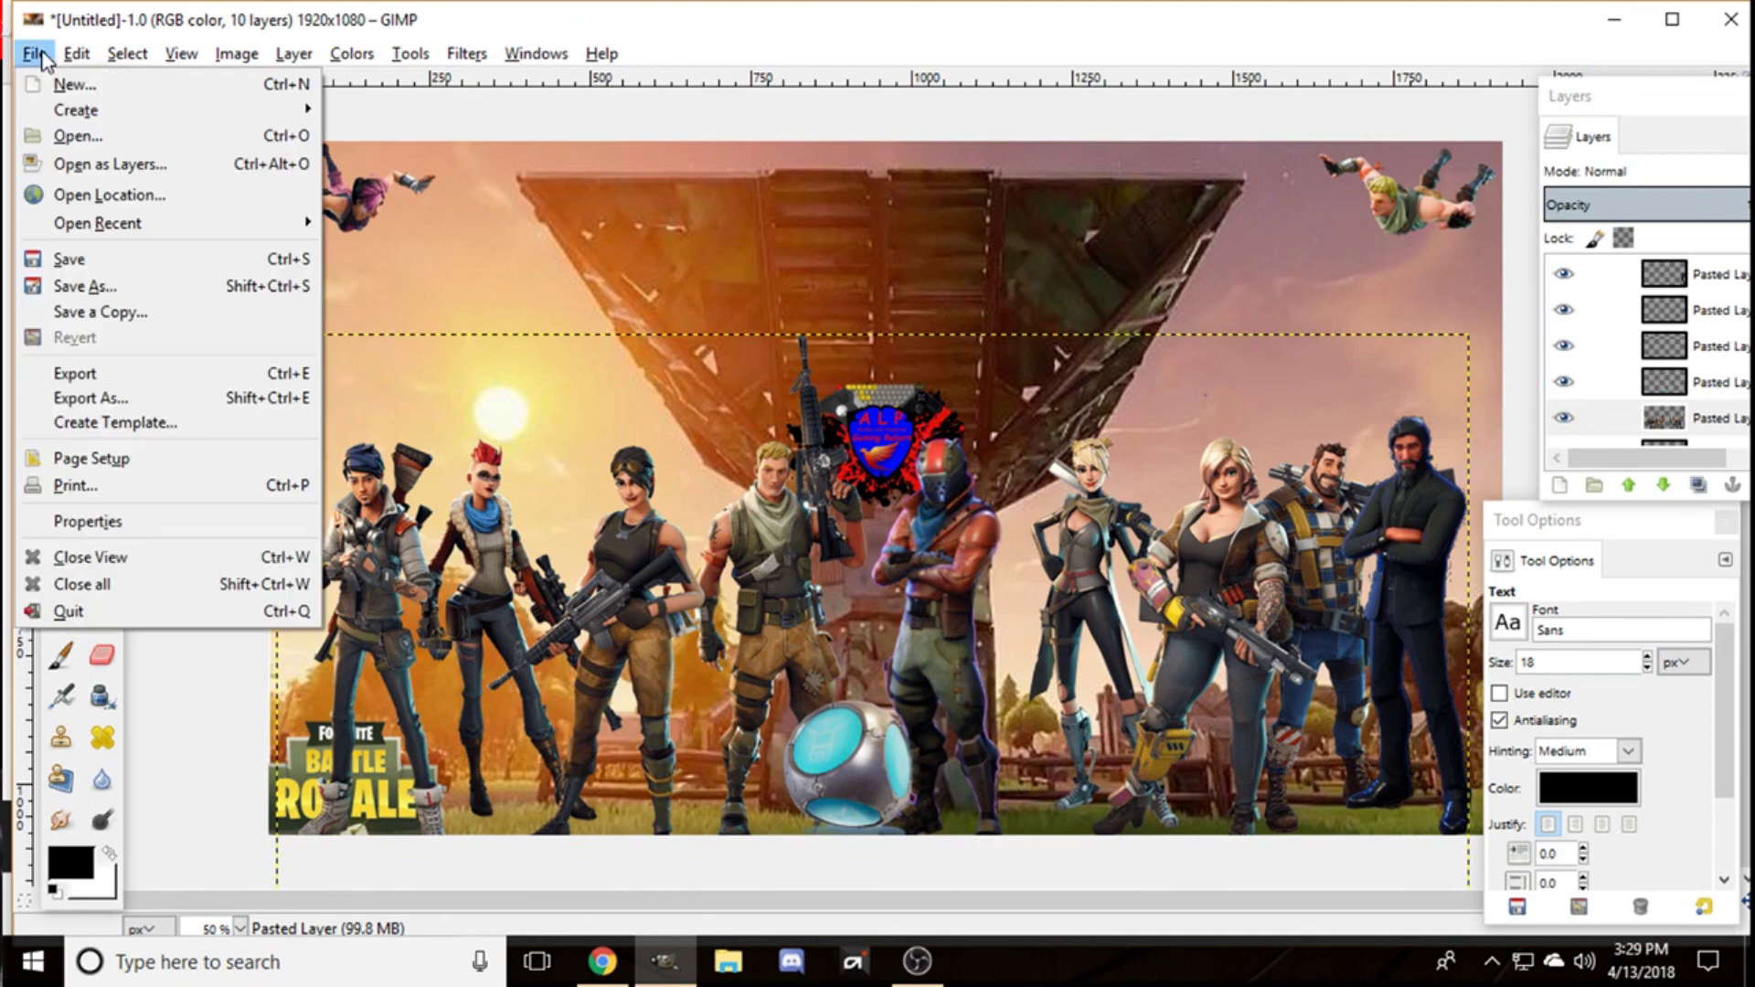
pyautogui.click(95, 139)
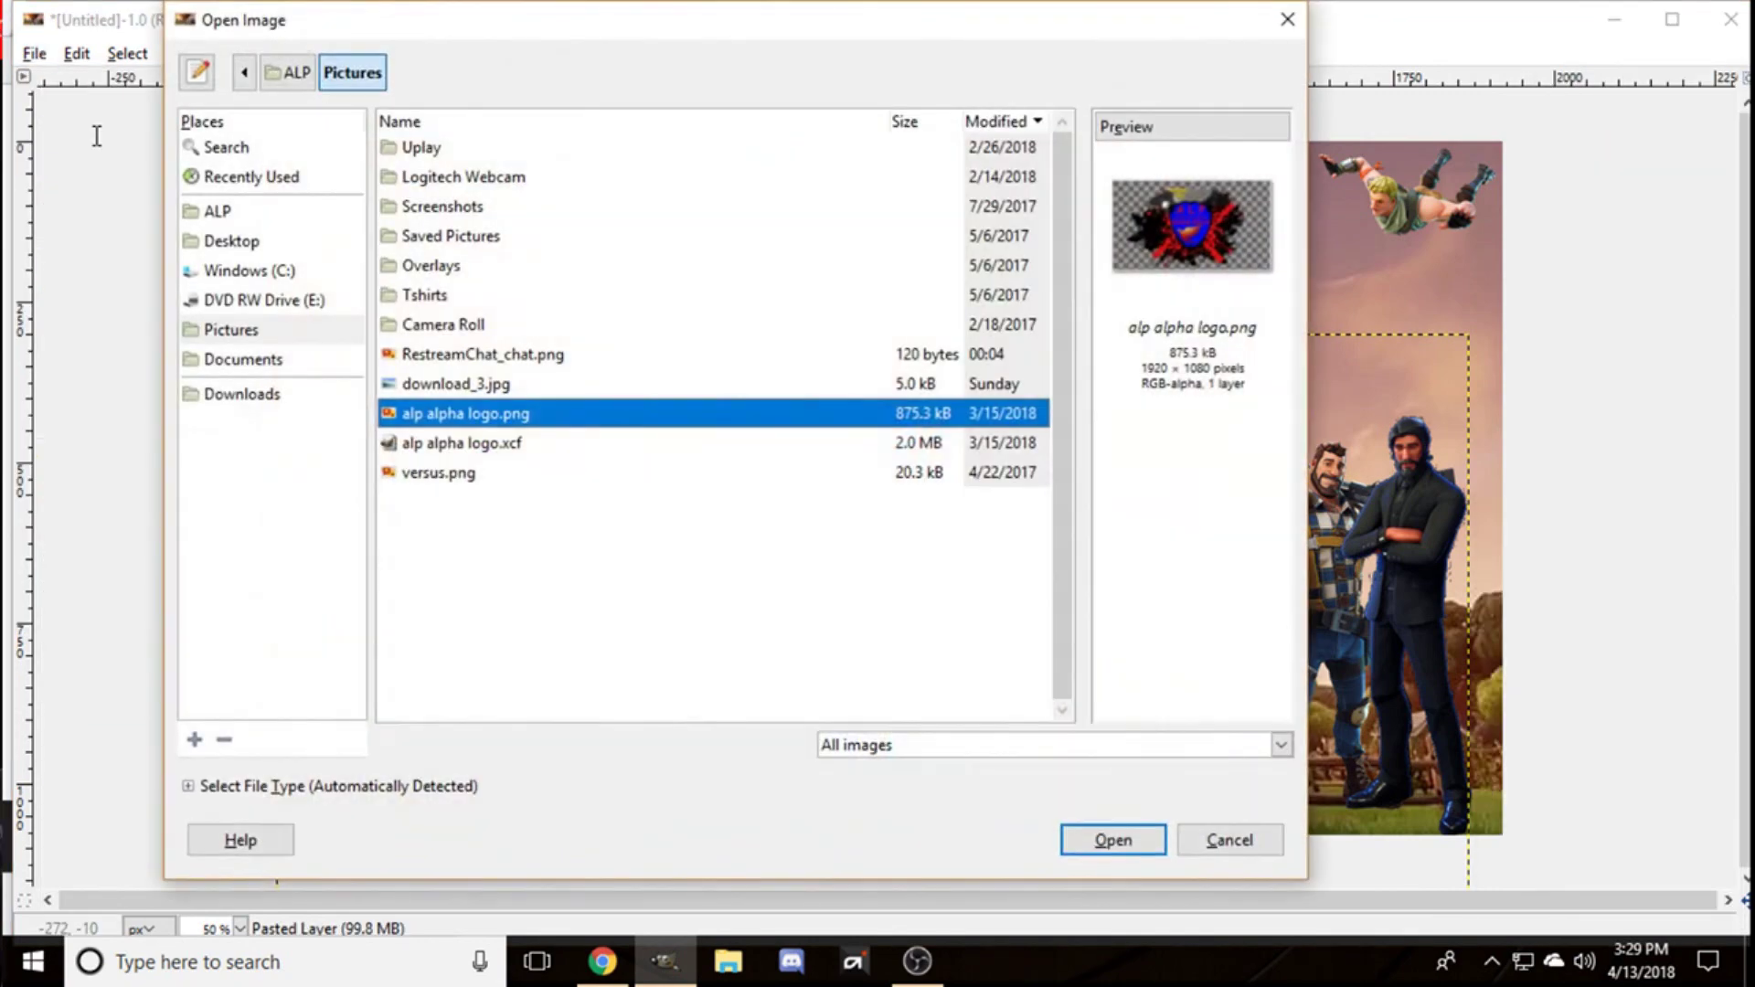
pyautogui.click(336, 397)
pyautogui.click(531, 183)
pyautogui.click(1084, 853)
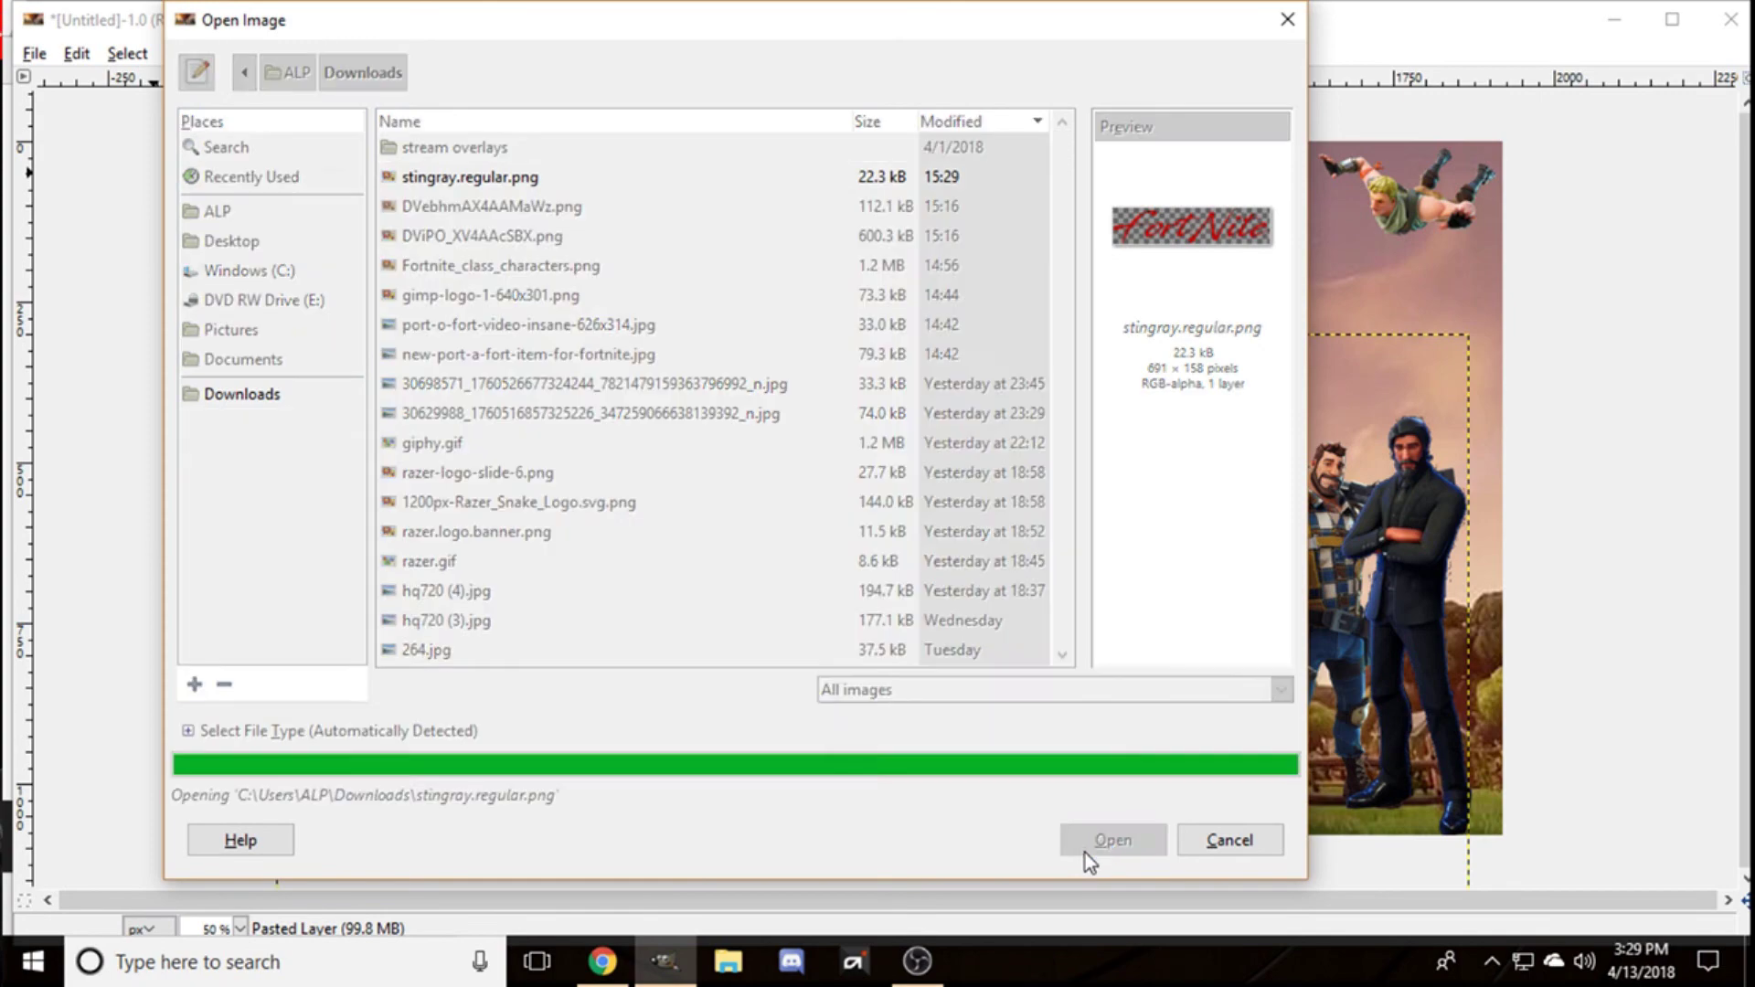
pyautogui.click(835, 903)
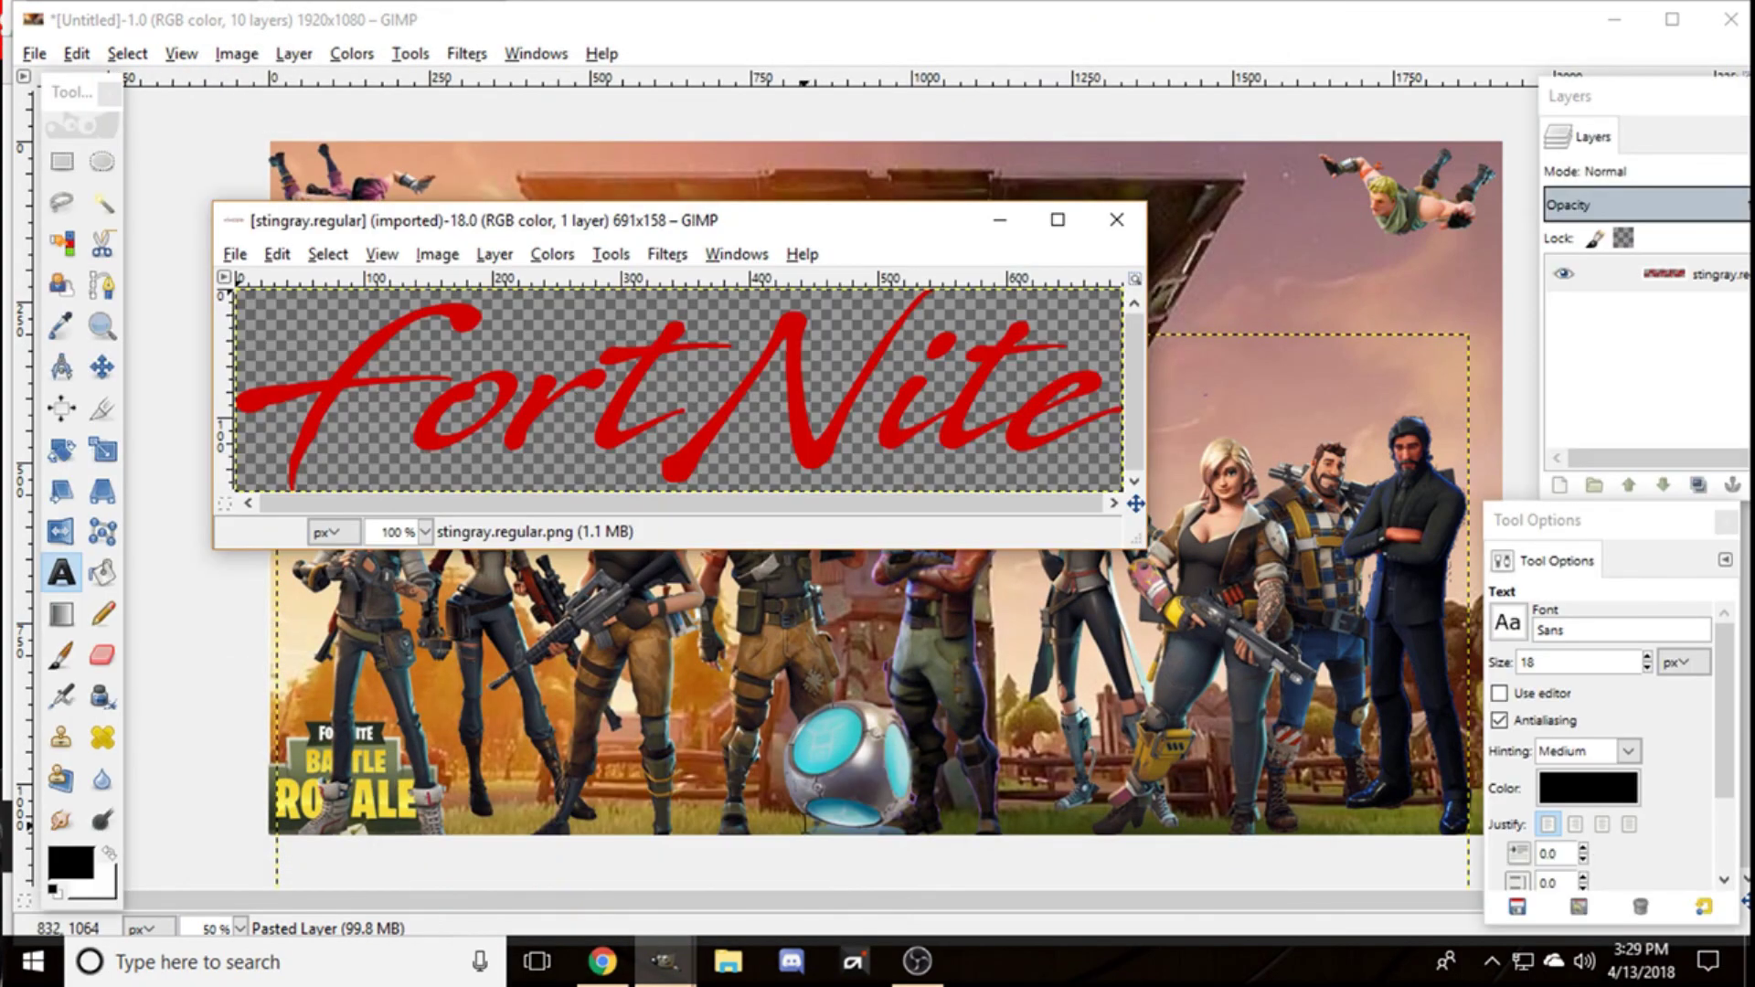
# Step: Copy the entire FortNite lettering image and close it, discarding its changes
pyautogui.hotkey('ctrl', 'a')
pyautogui.hotkey('ctrl', 'c')
pyautogui.click(1117, 221)
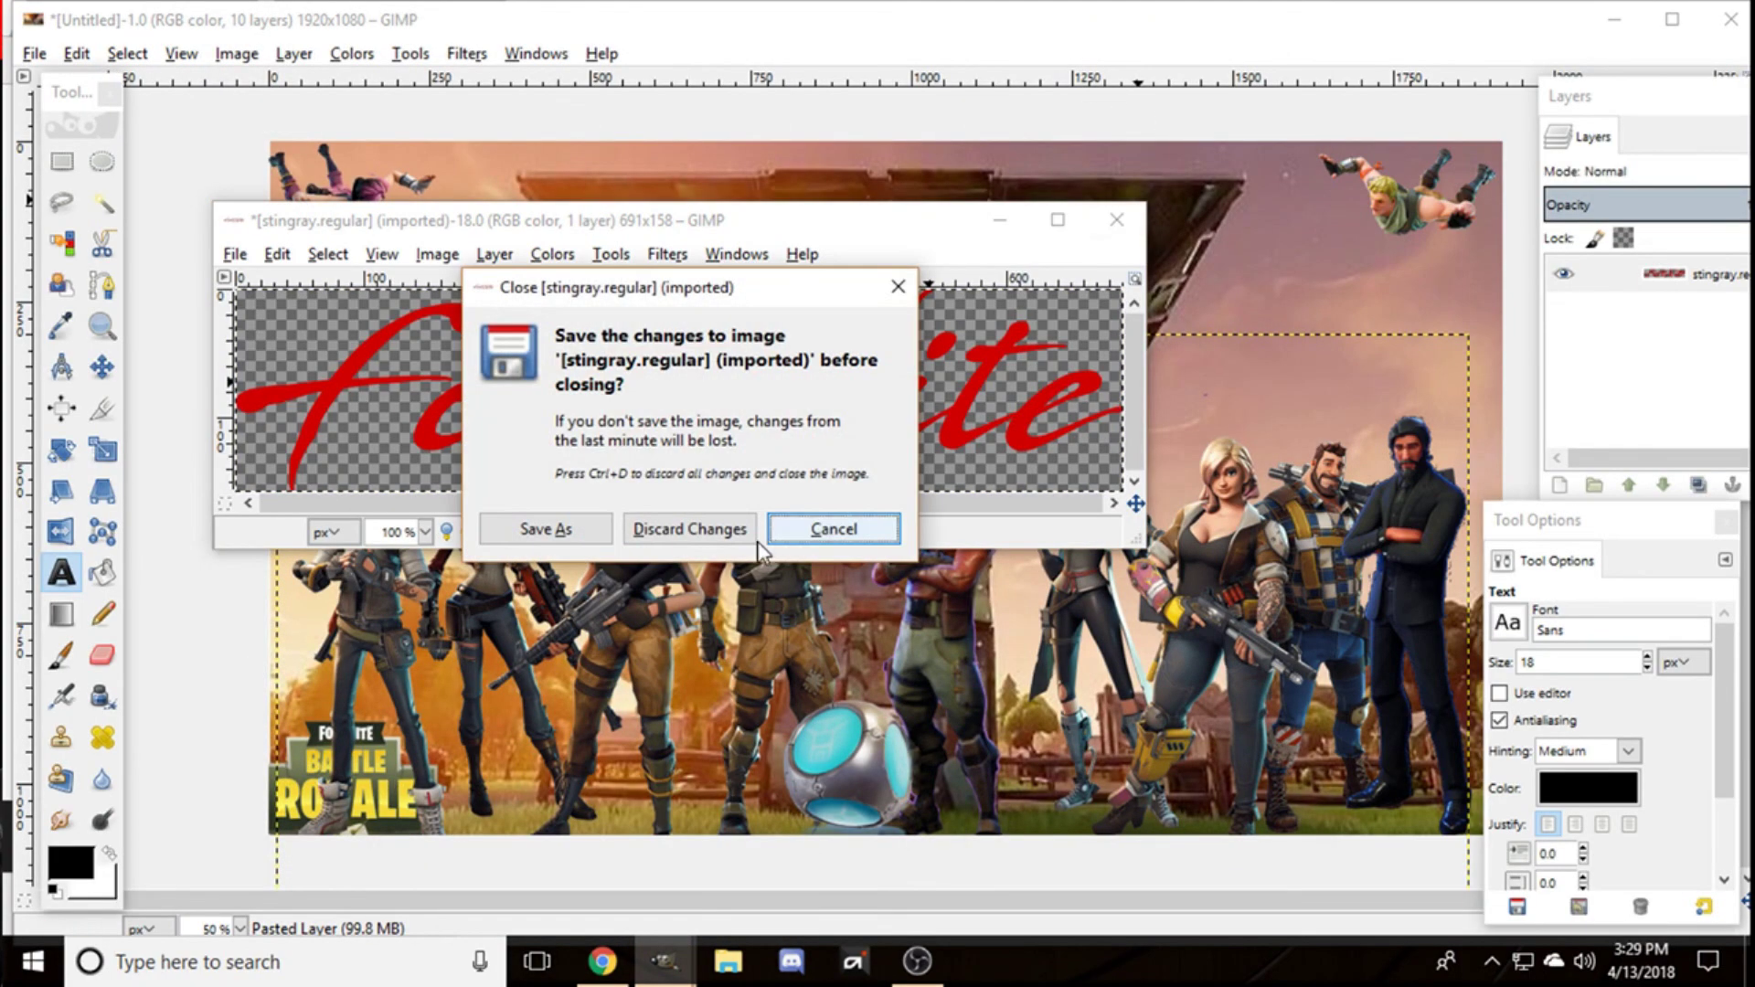
pyautogui.click(727, 524)
# Step: Paste the FortNite lettering as a new layer and move it up over the wooden ramp near the image's upper edge
pyautogui.hotkey('ctrl', 'v')
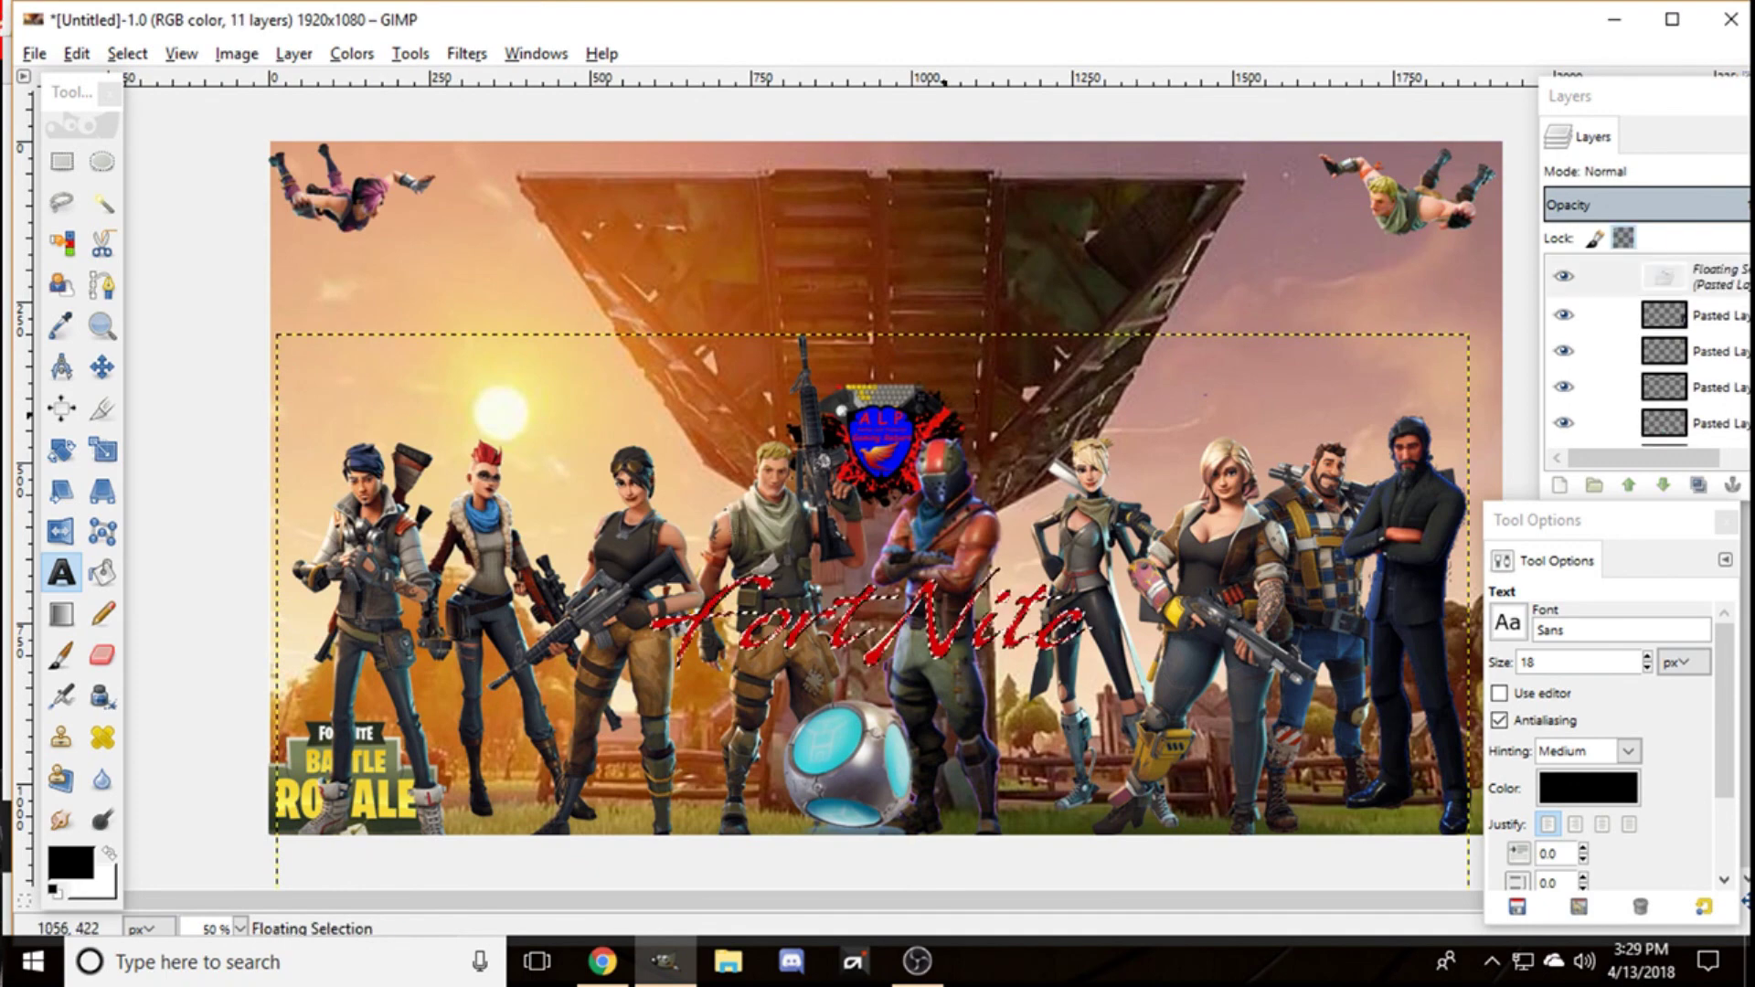
pyautogui.rightClick(1668, 286)
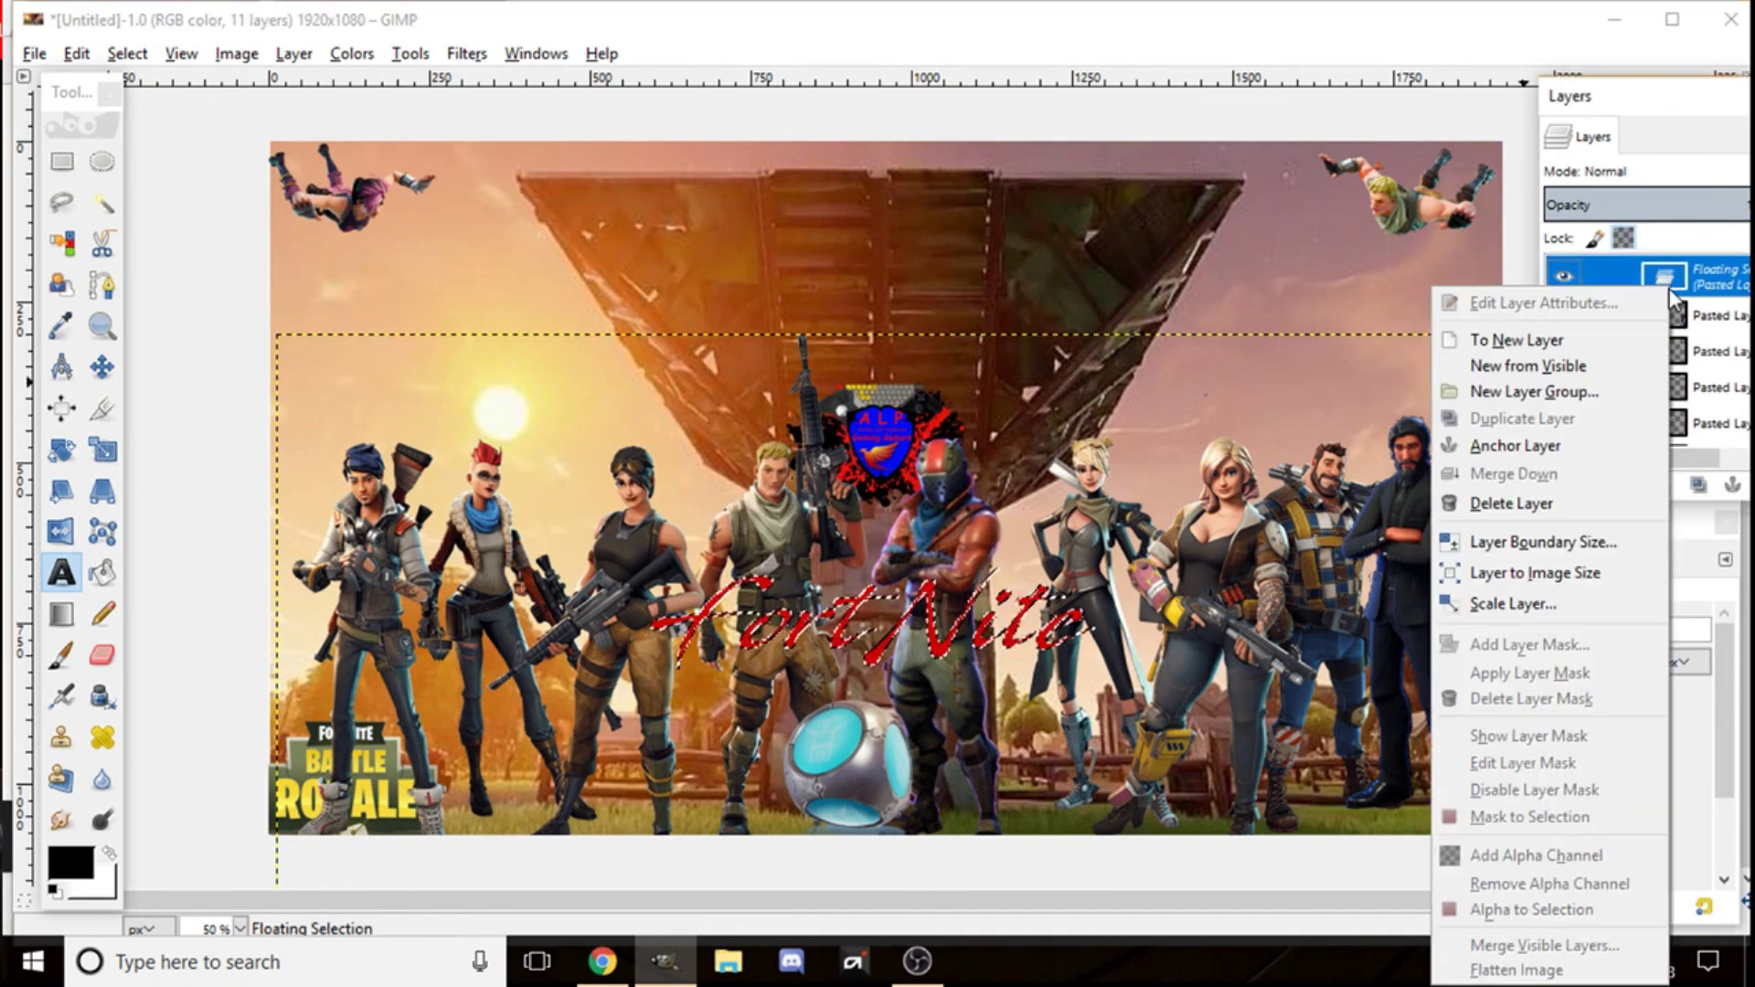
pyautogui.click(1638, 349)
pyautogui.click(102, 367)
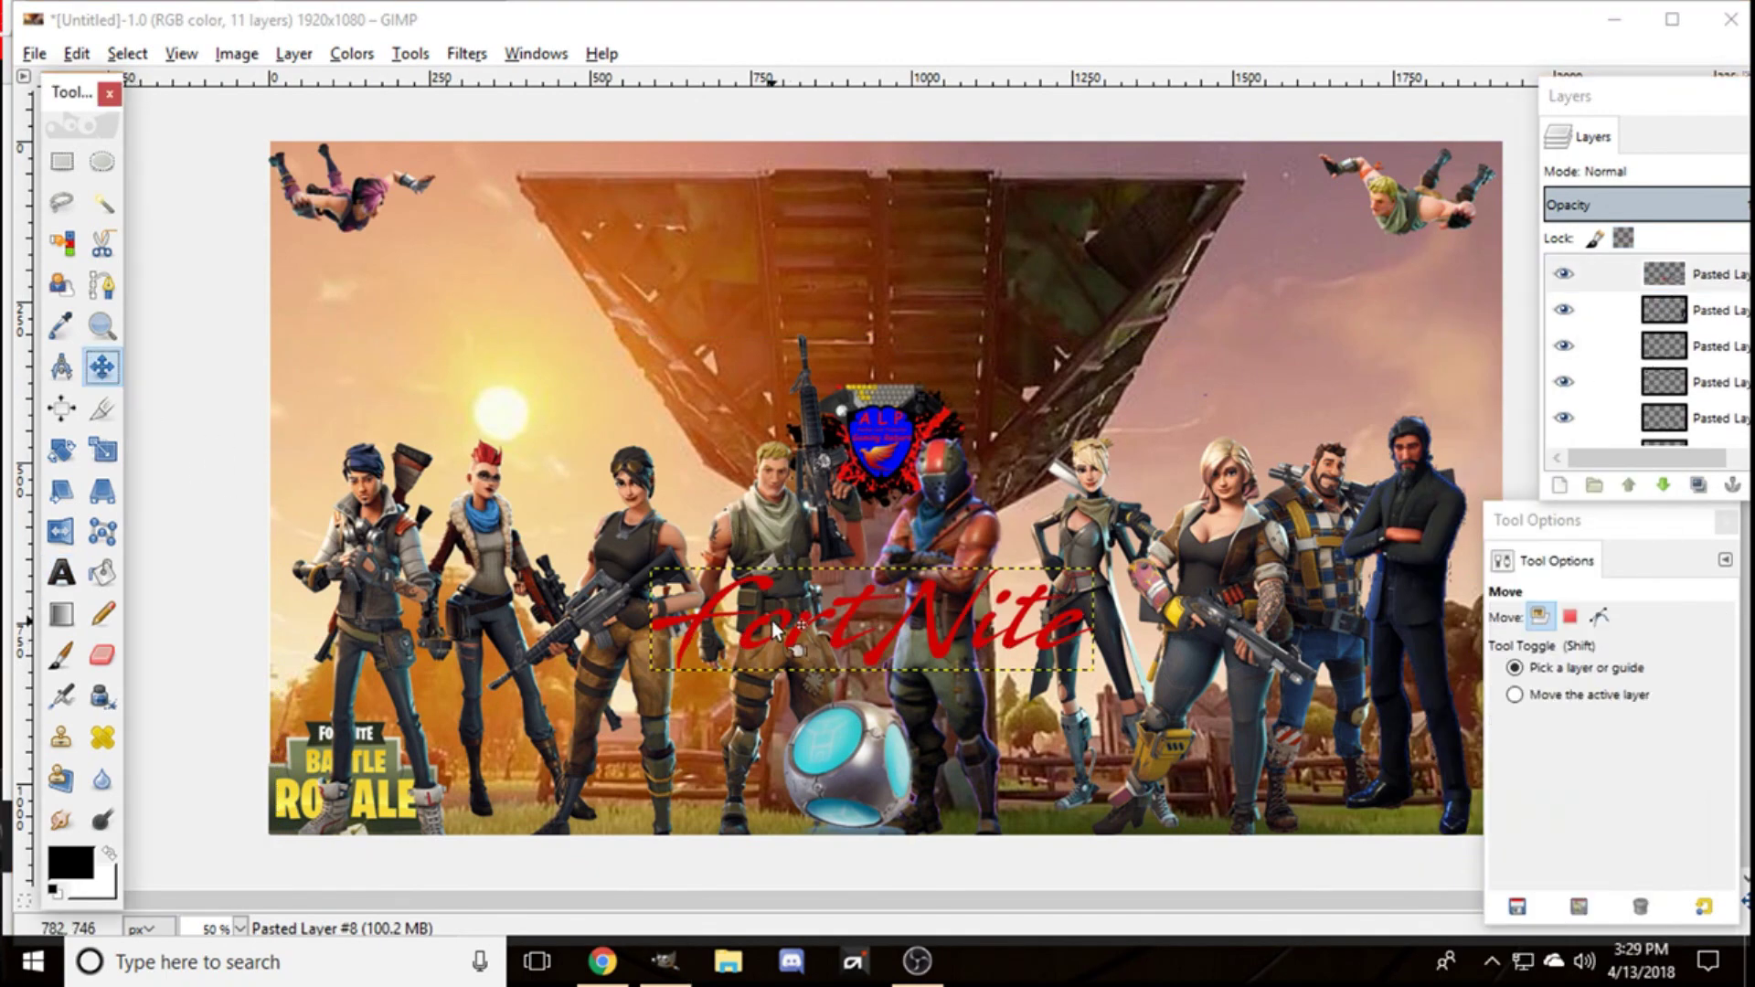
pyautogui.moveTo(691, 617); pyautogui.dragTo(694, 207)
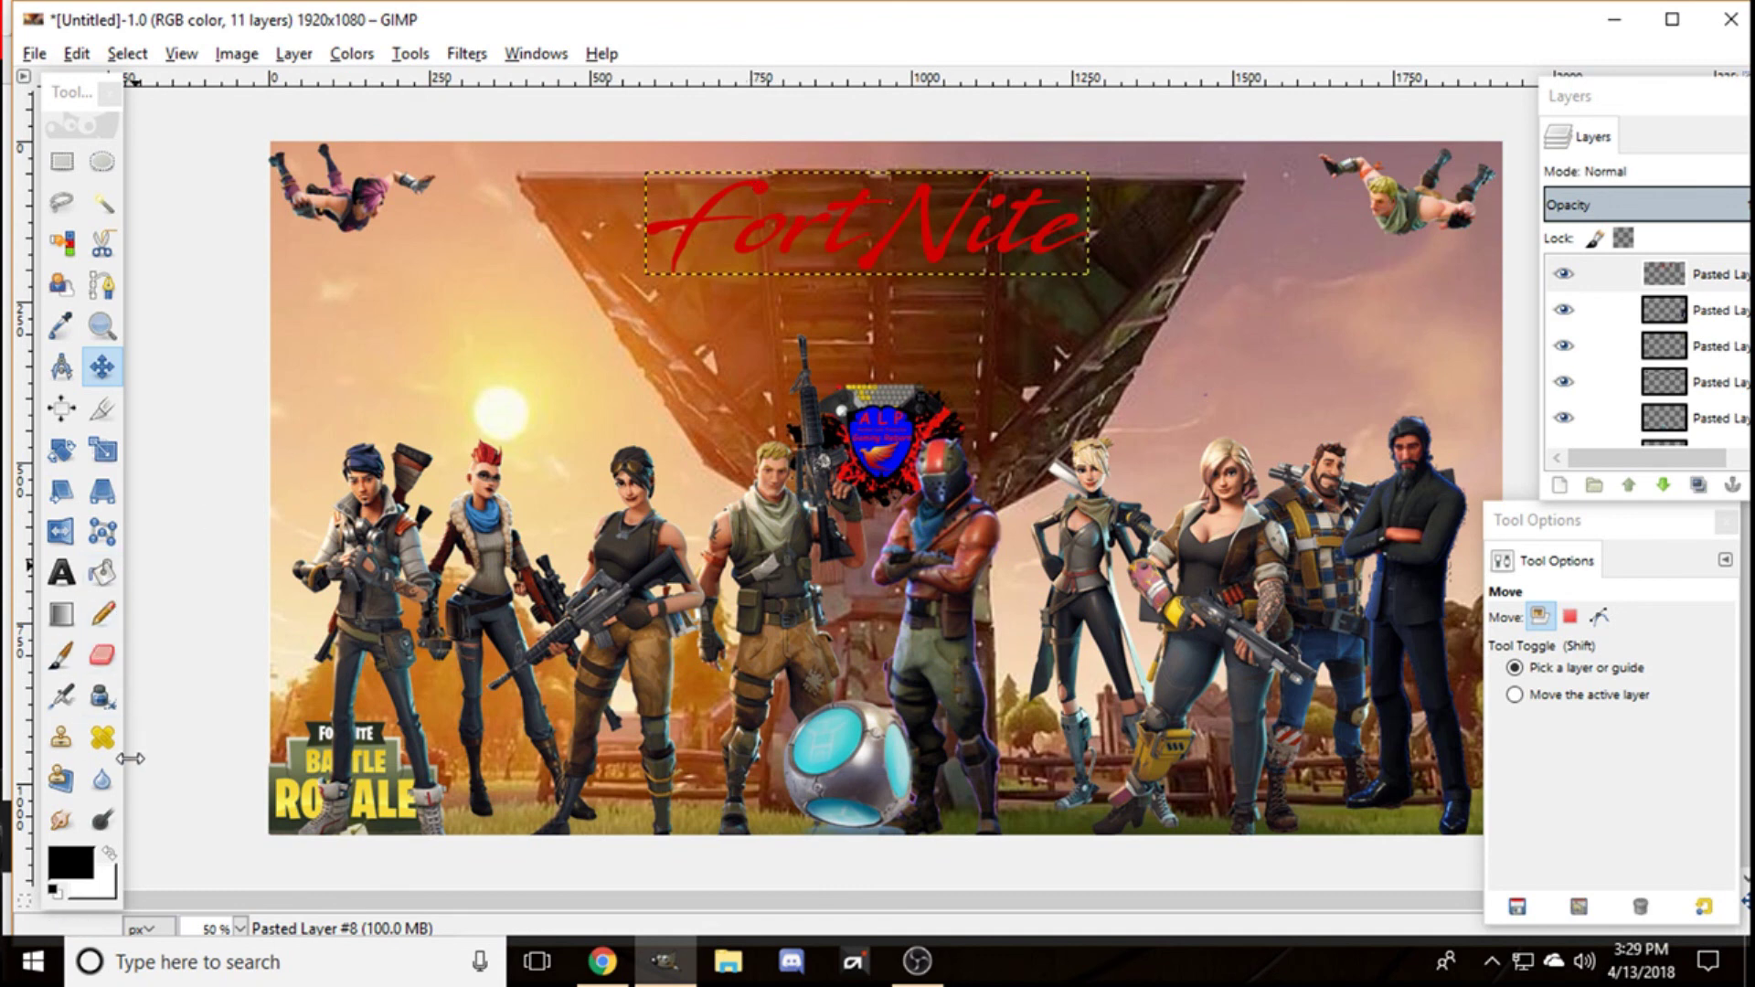
# Step: Activate Fuzzy Select and set the foreground colour to turquoise 19ecd1
pyautogui.click(62, 658)
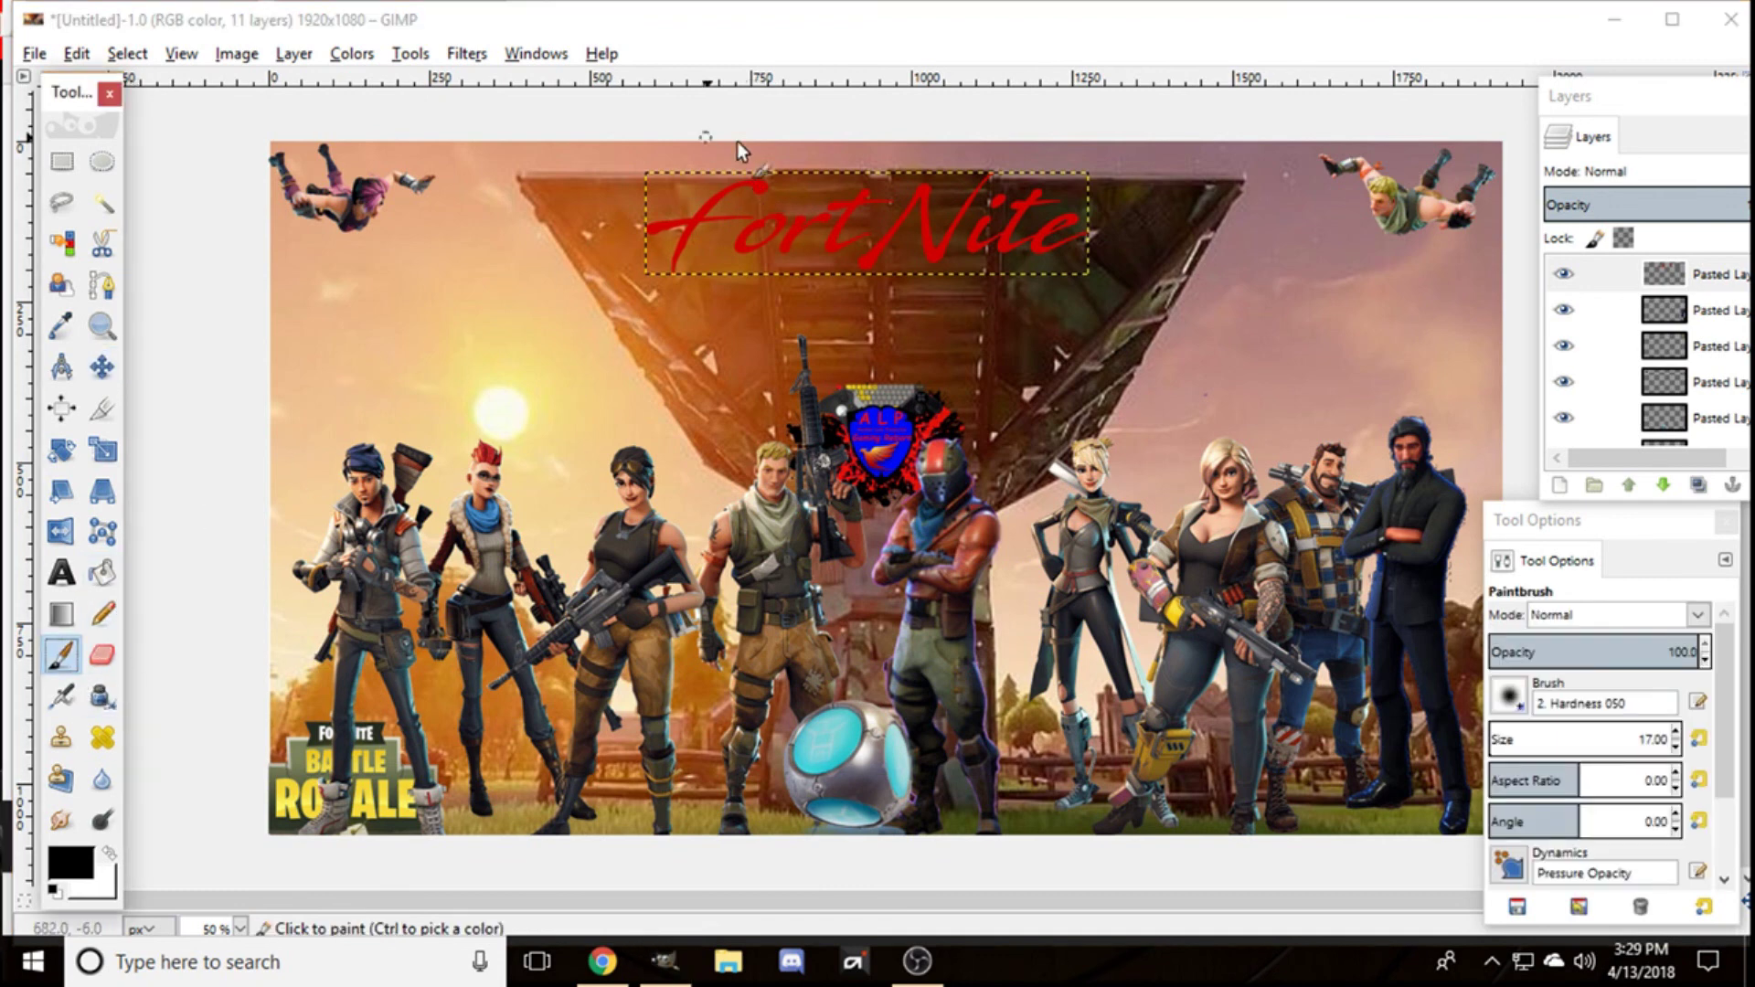
pyautogui.click(101, 202)
pyautogui.click(73, 867)
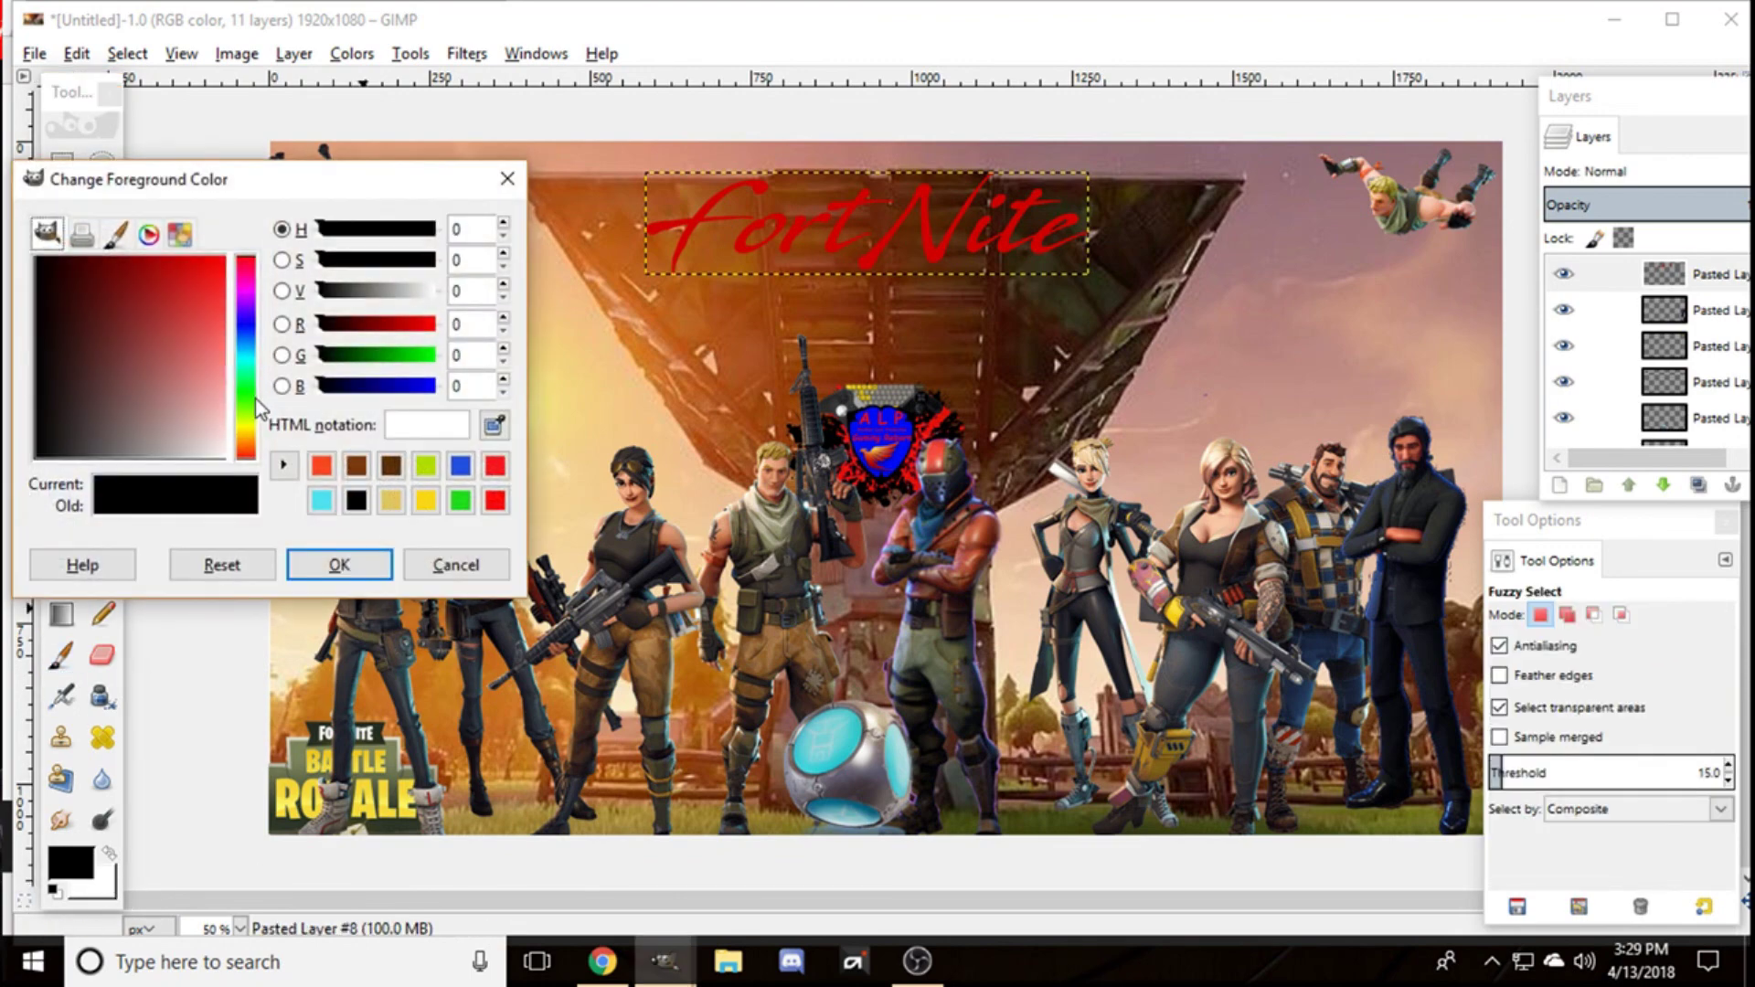
pyautogui.click(252, 366)
pyautogui.click(211, 277)
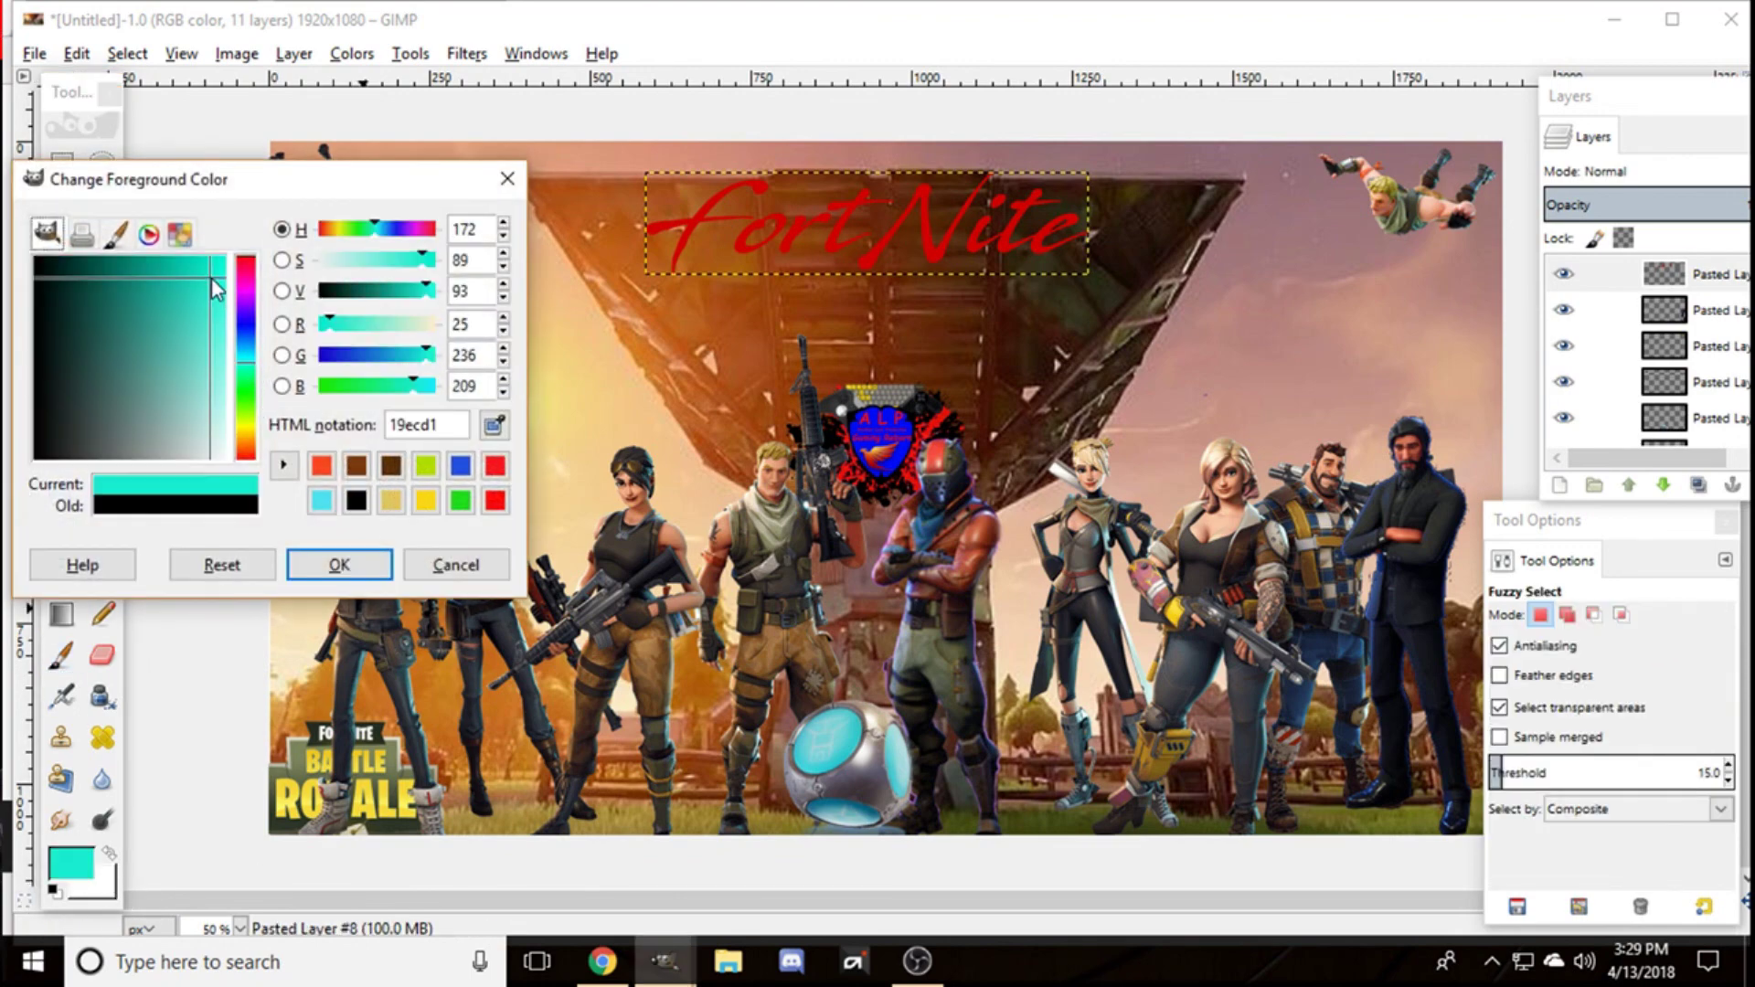
pyautogui.click(338, 565)
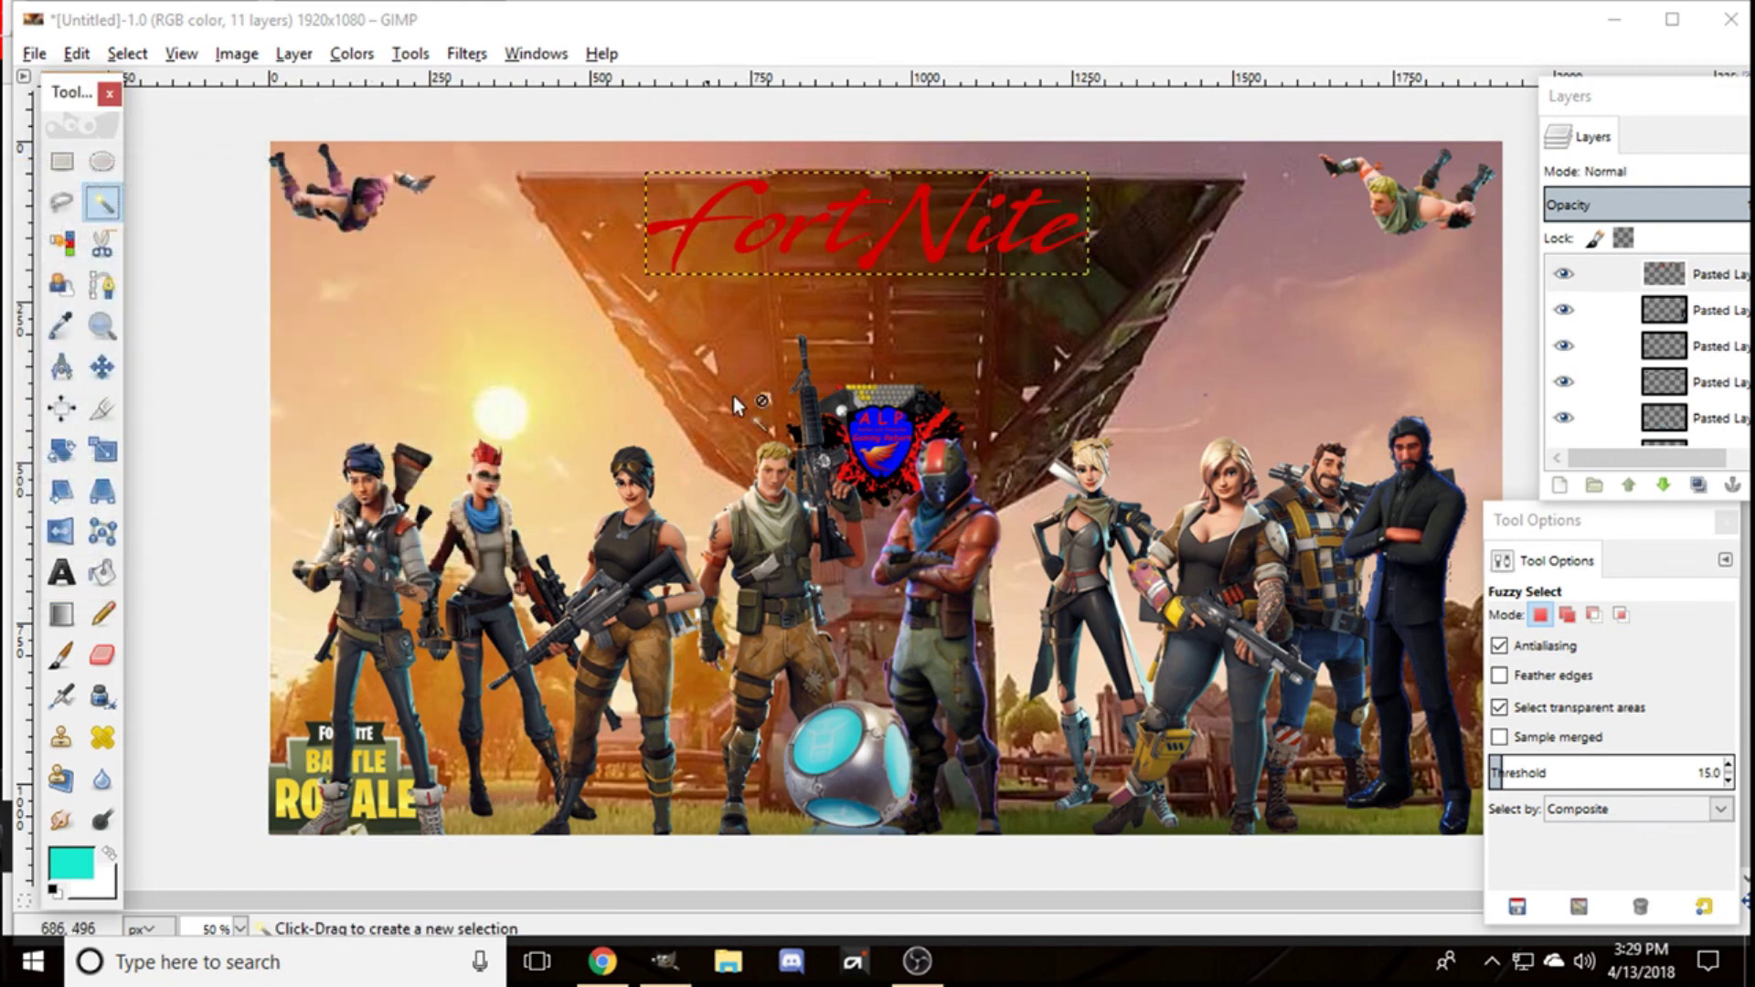
# Step: Fuzzy-select and fill the first two letters of FortNite with turquoise, undoing a stray fill of the layer's background
pyautogui.click(688, 221)
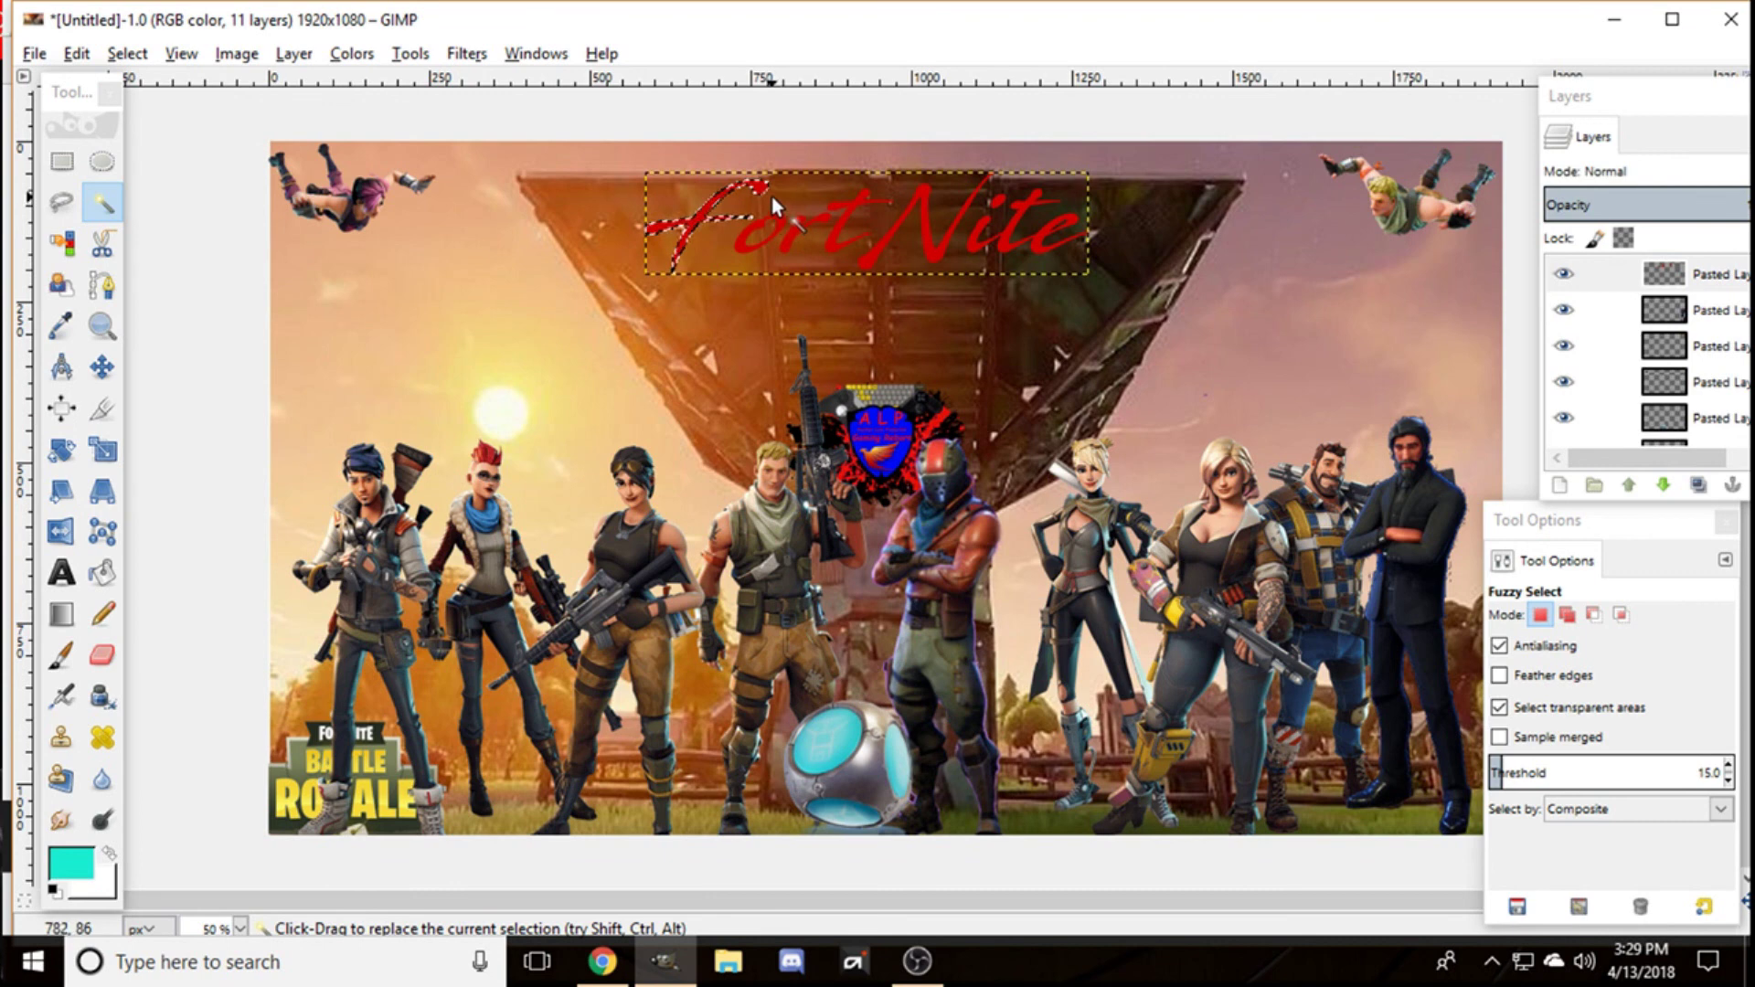
pyautogui.hotkey('ctrl', ',')
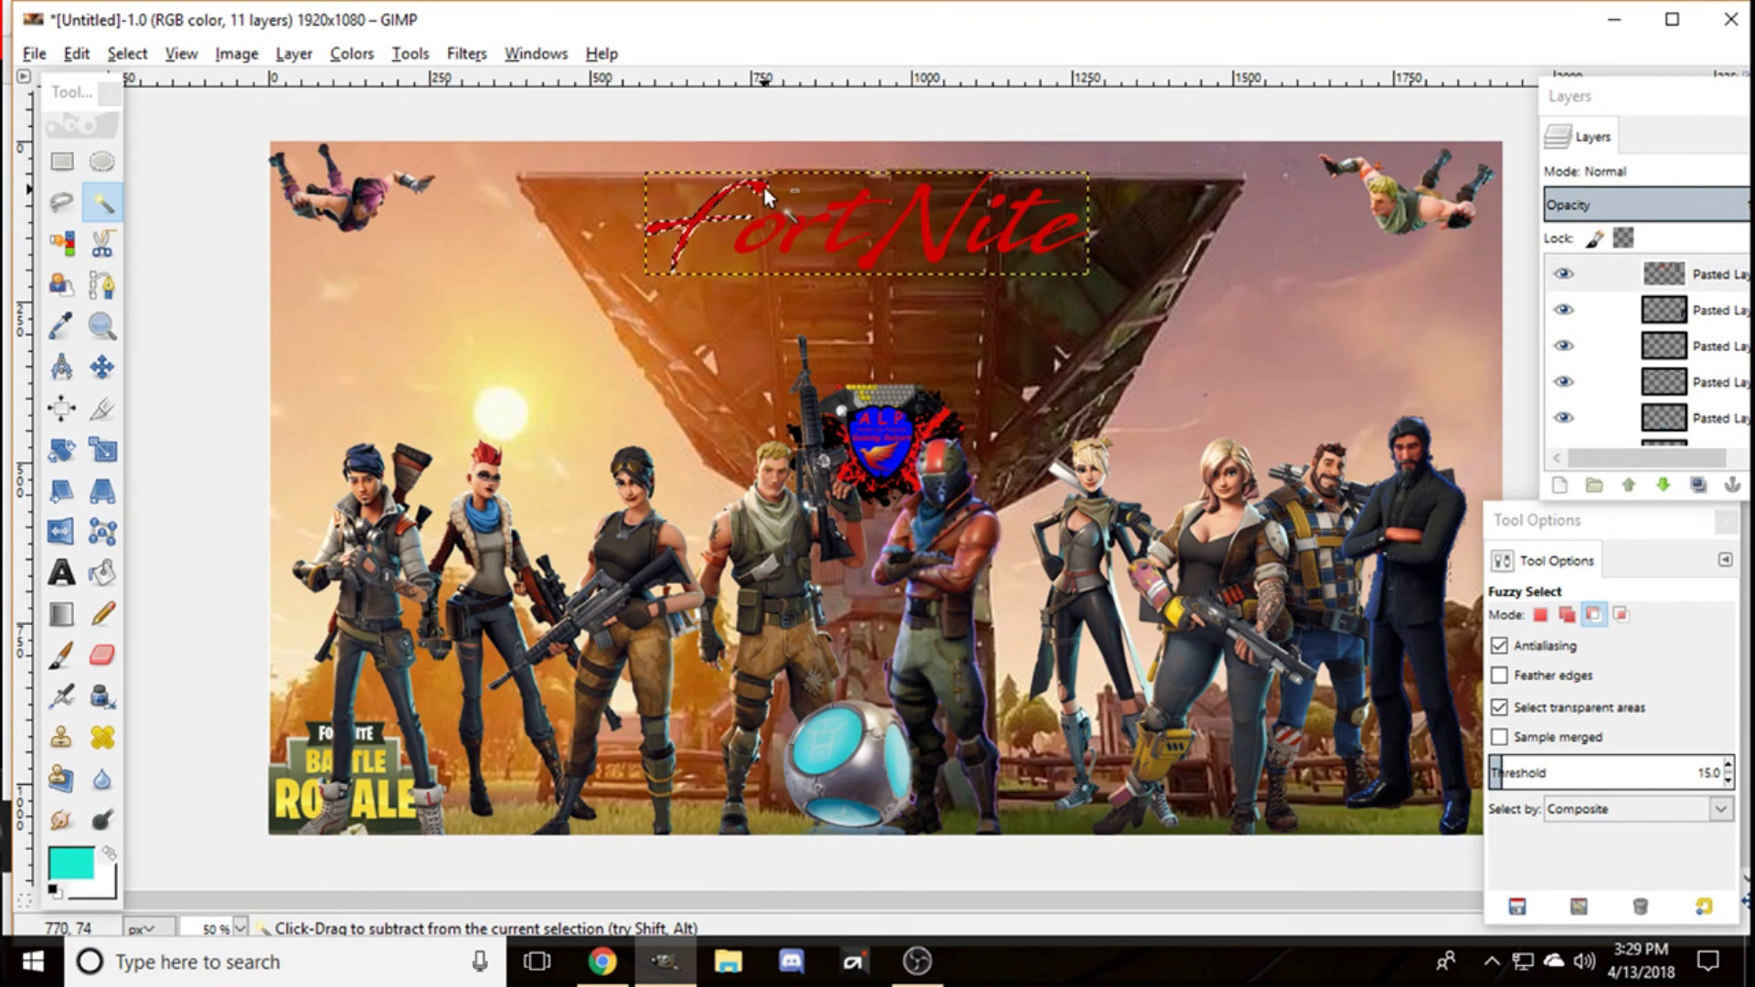
pyautogui.click(793, 222)
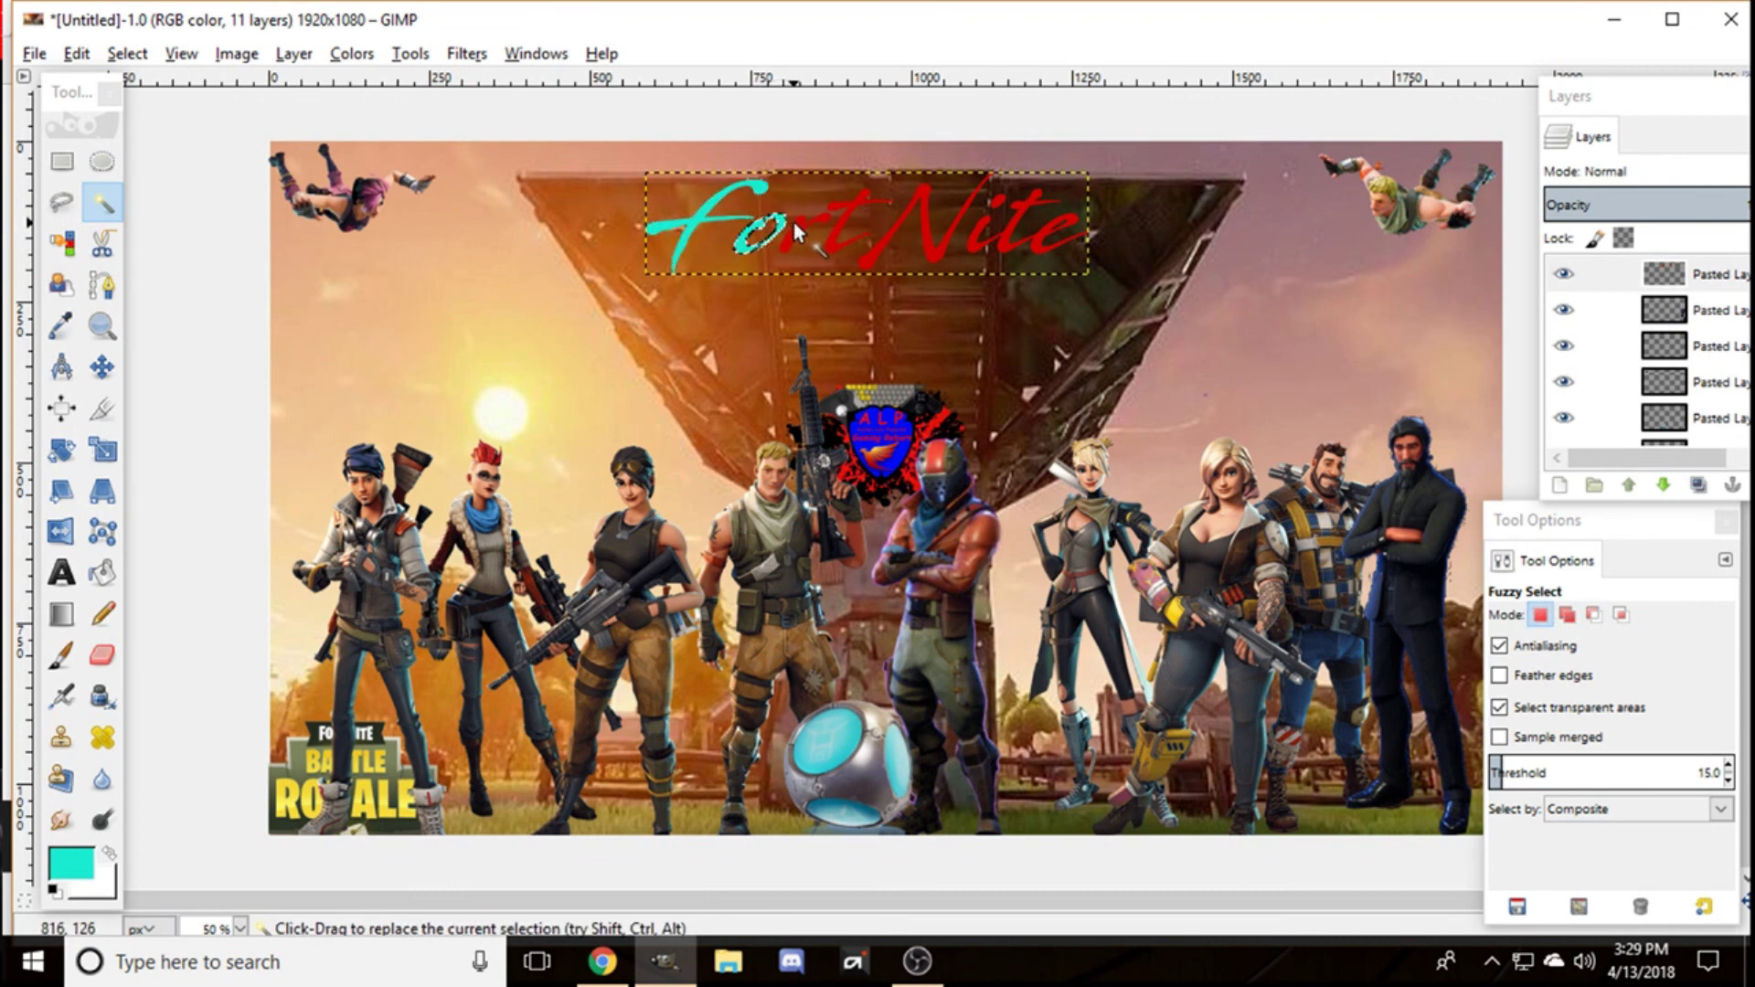
pyautogui.hotkey('ctrl', ',')
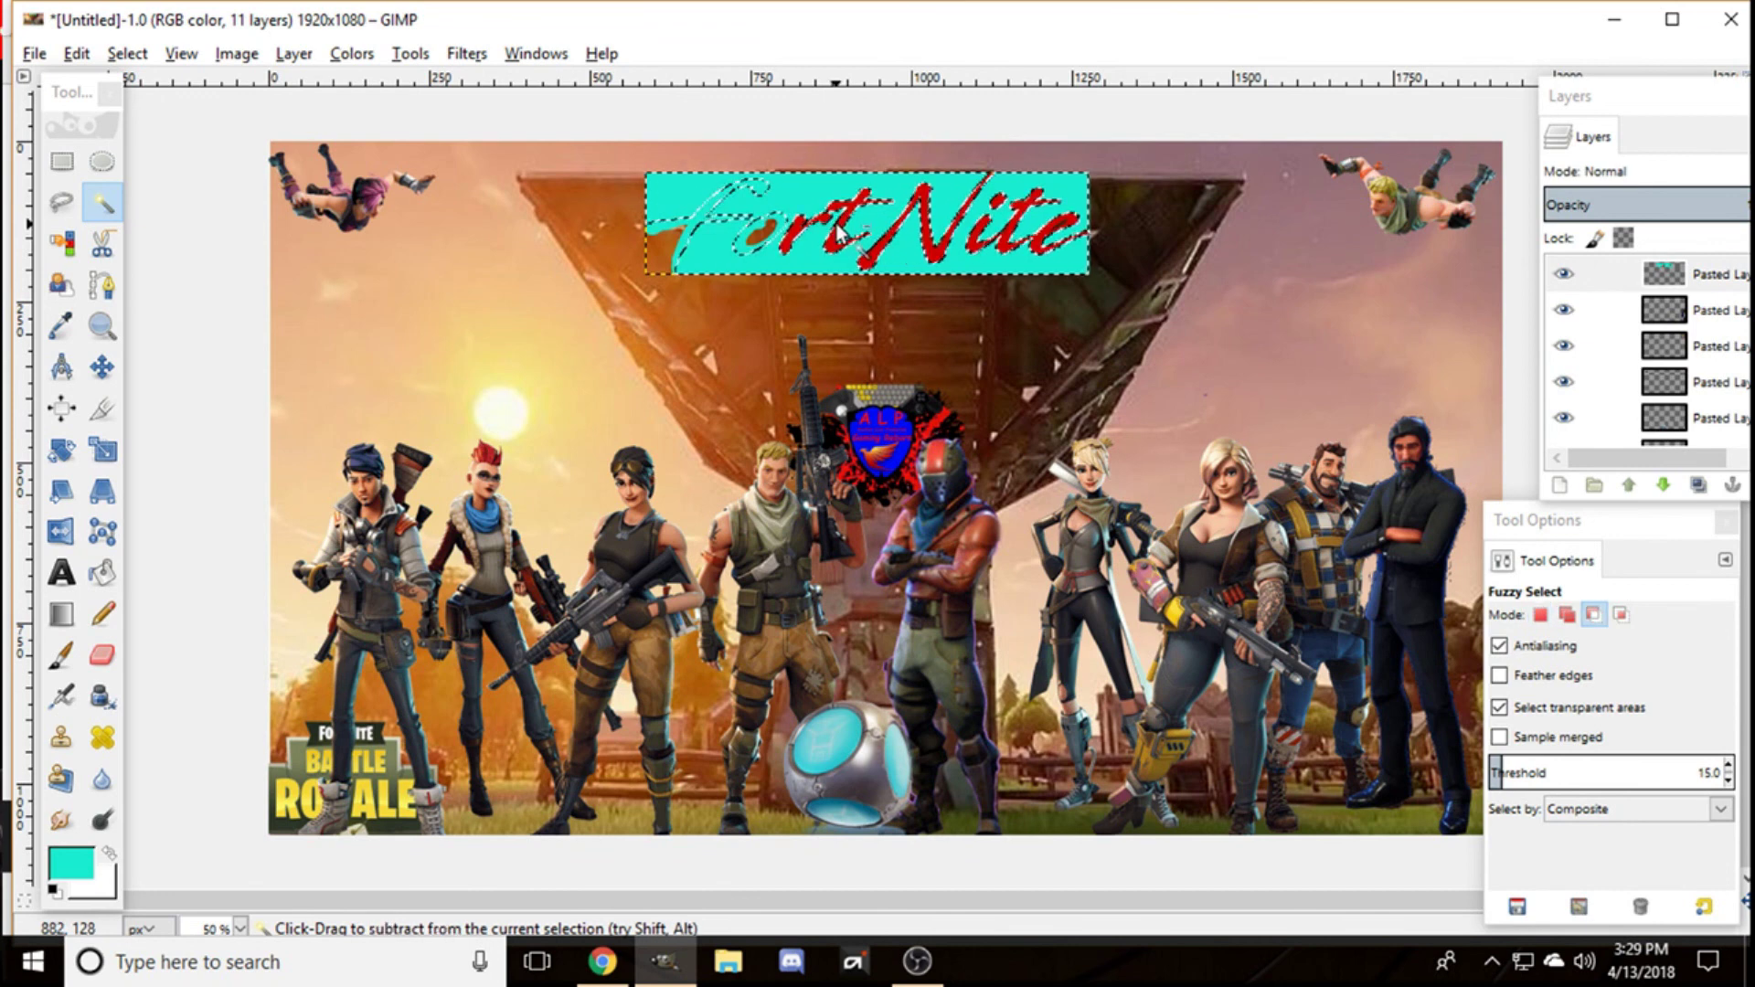
pyautogui.hotkey('ctrl', 'z')
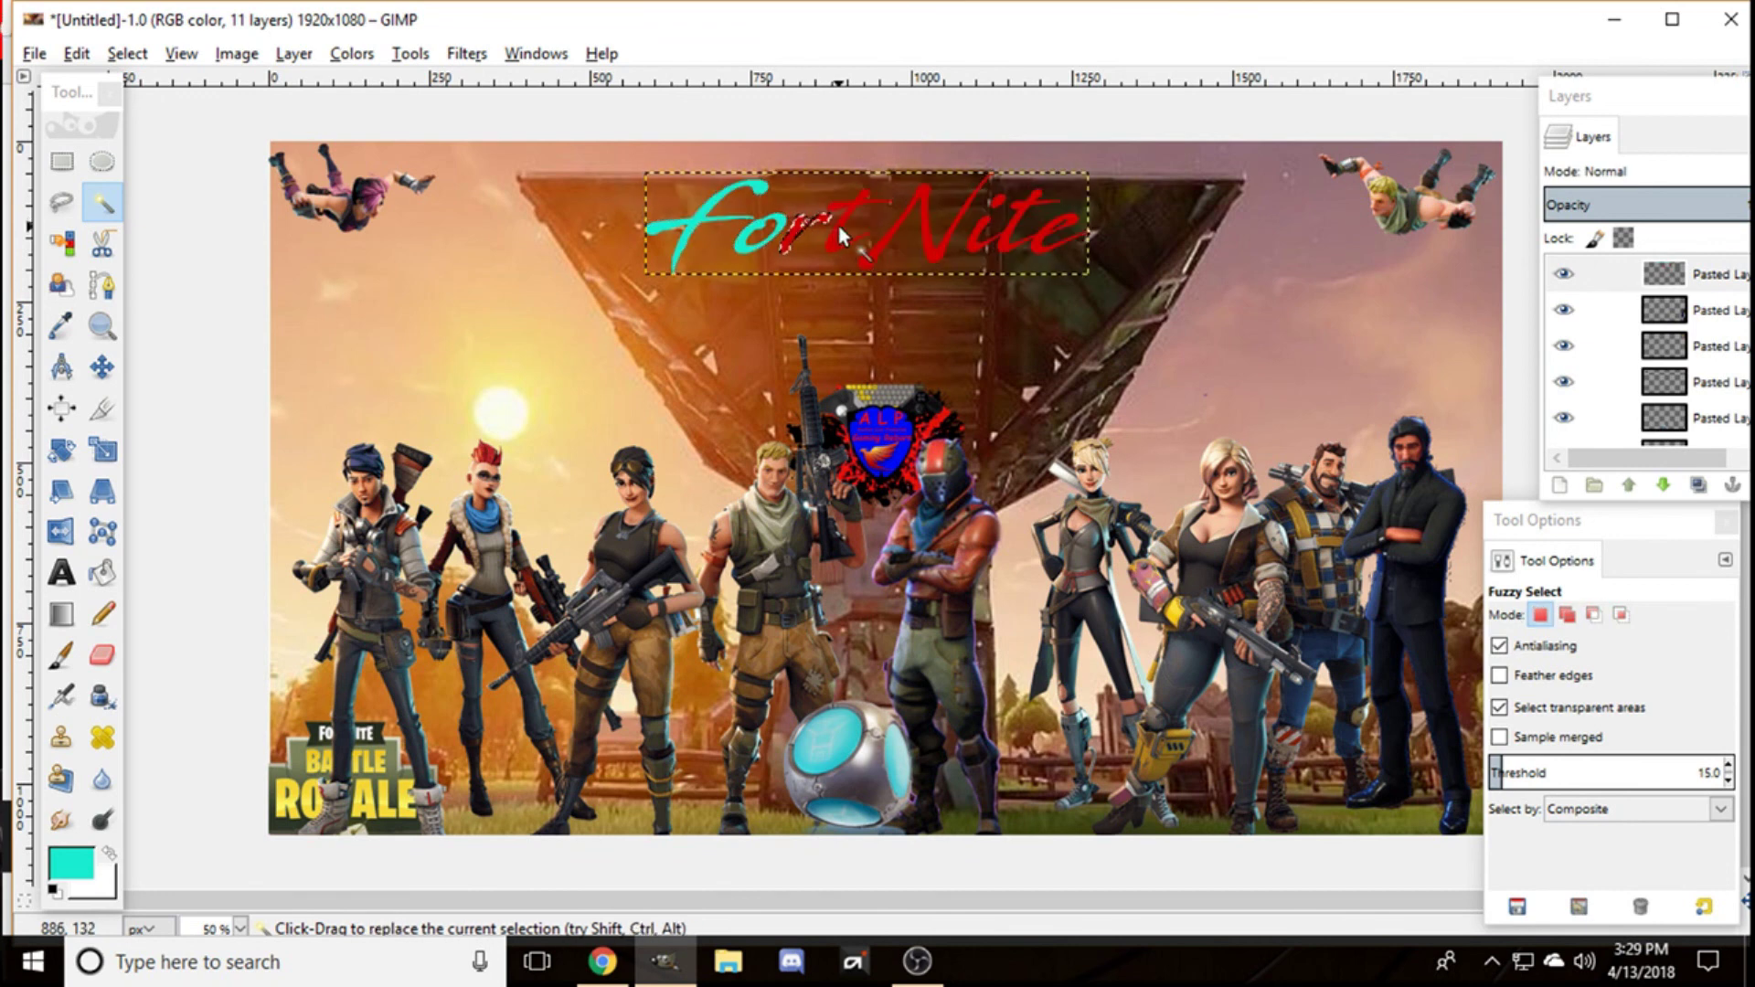
# Step: Fuzzy-select and fill the remaining letters of FortNite with the turquoise foreground colour
pyautogui.hotkey('ctrl', ',')
pyautogui.click(851, 201)
pyautogui.hotkey('ctrl', ',')
pyautogui.click(900, 219)
pyautogui.hotkey('ctrl', ',')
pyautogui.click(993, 237)
pyautogui.hotkey('ctrl', ',')
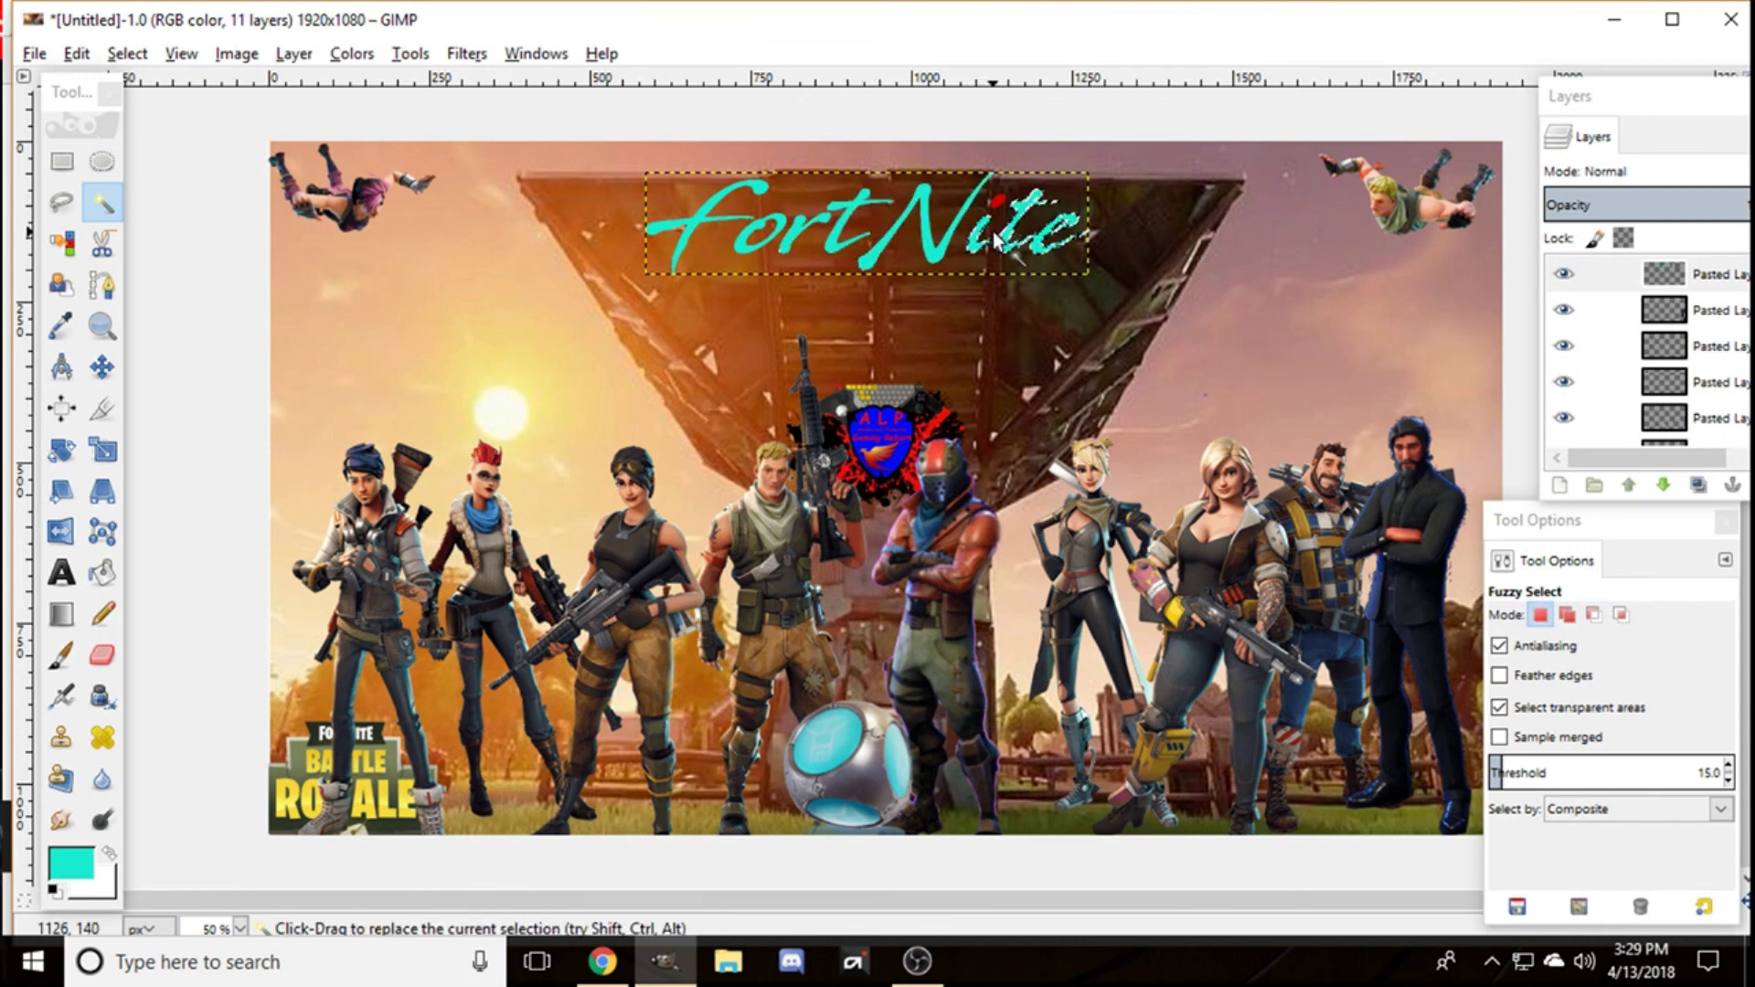
pyautogui.hotkey('ctrl', 'shift', 'a')
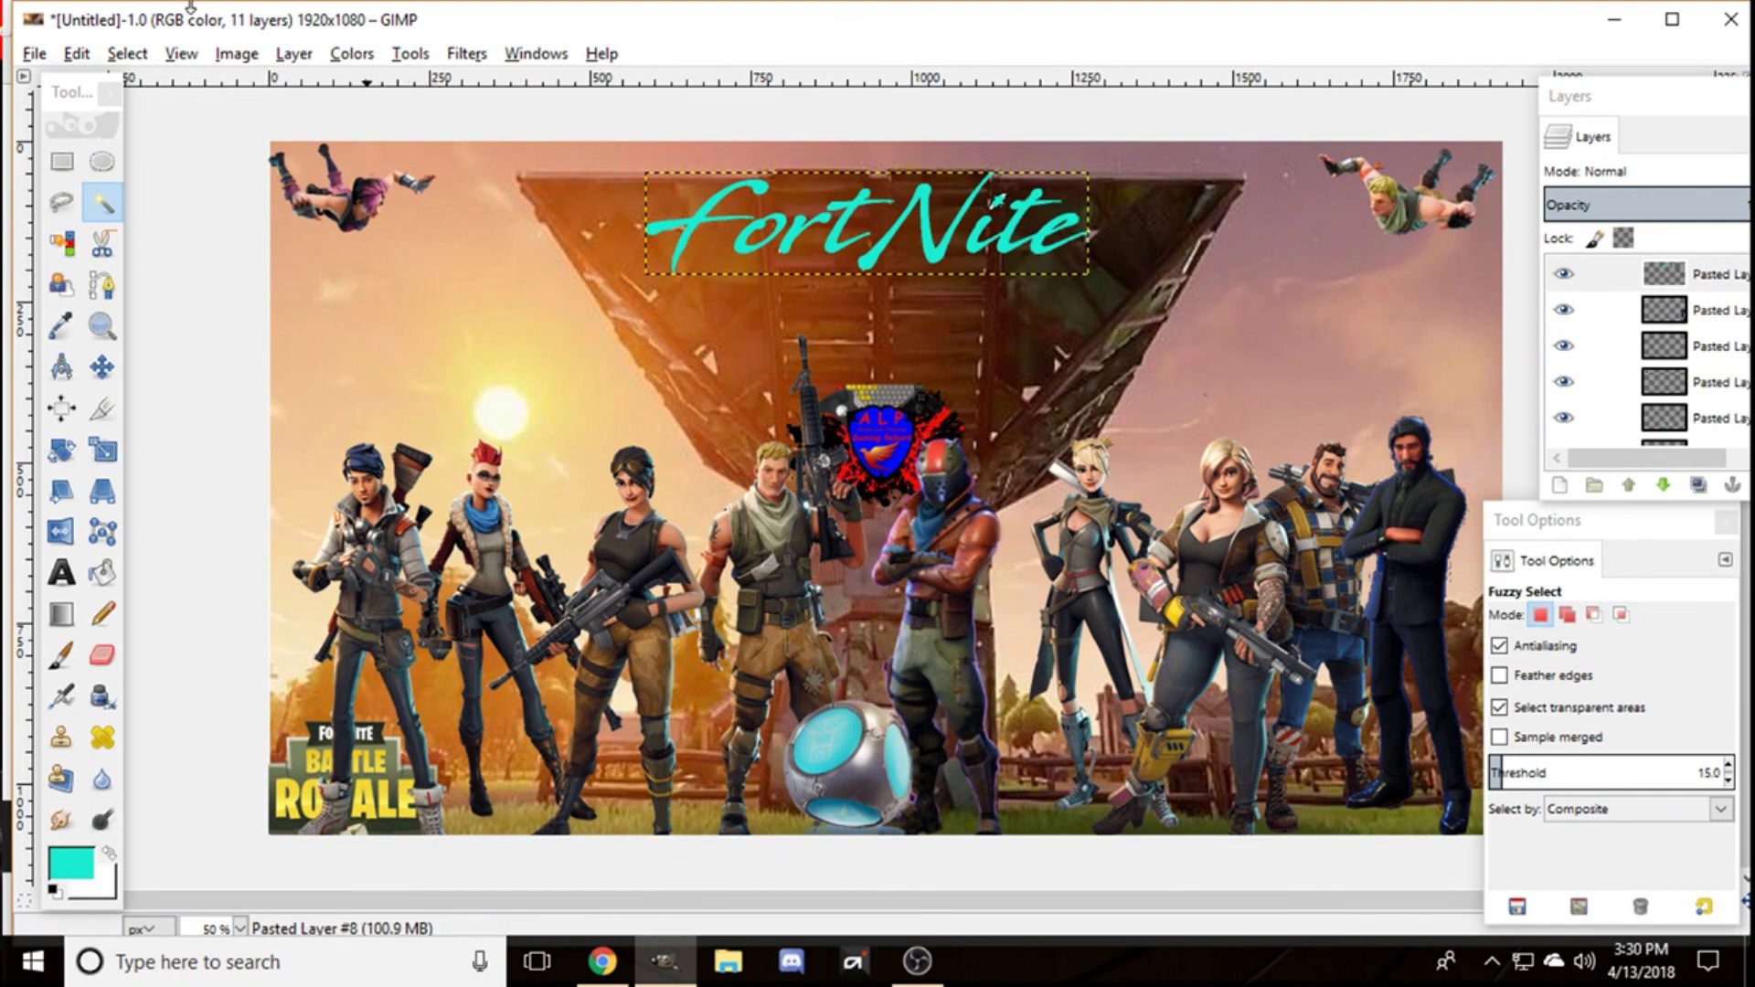
# Step: Undo the turquoise letter fills and the move and paste of the FortNite lettering layer
pyautogui.click(180, 53)
pyautogui.press('Escape')
pyautogui.hotkey('ctrl', 'z')
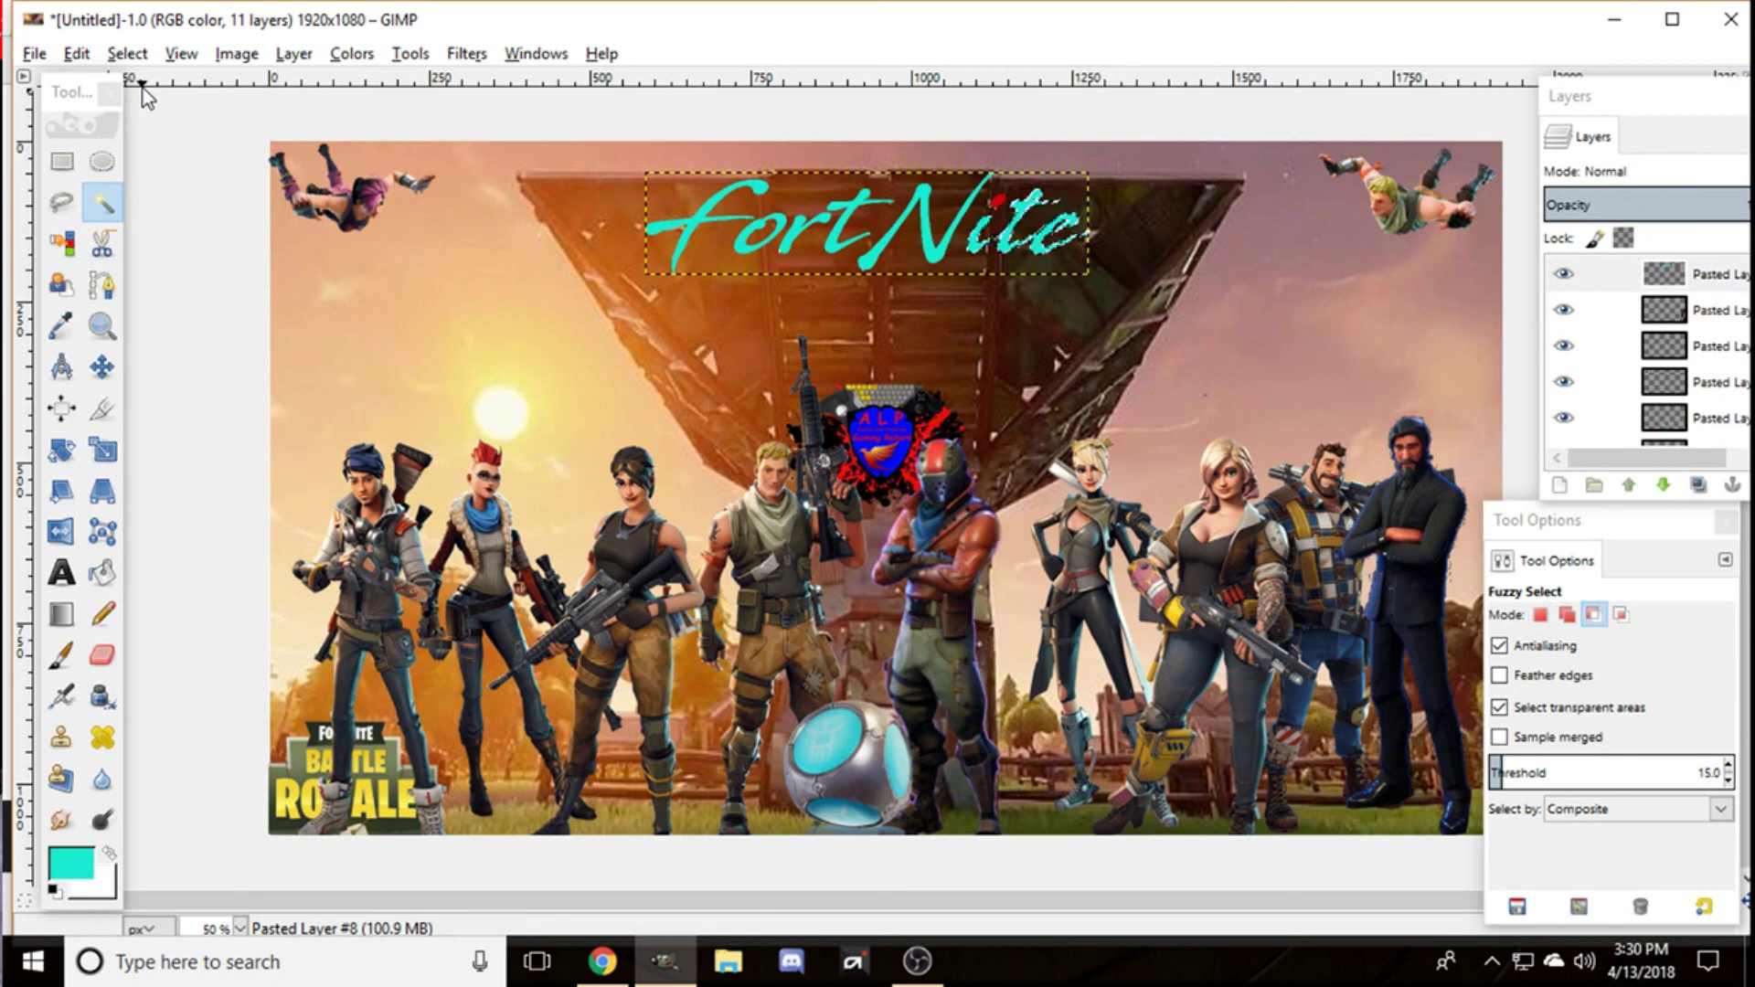
pyautogui.hotkey('ctrl', 'z')
pyautogui.hotkey('ctrl', 'z')
pyautogui.hotkey('ctrl', 'z')
pyautogui.hotkey('ctrl', 'z')
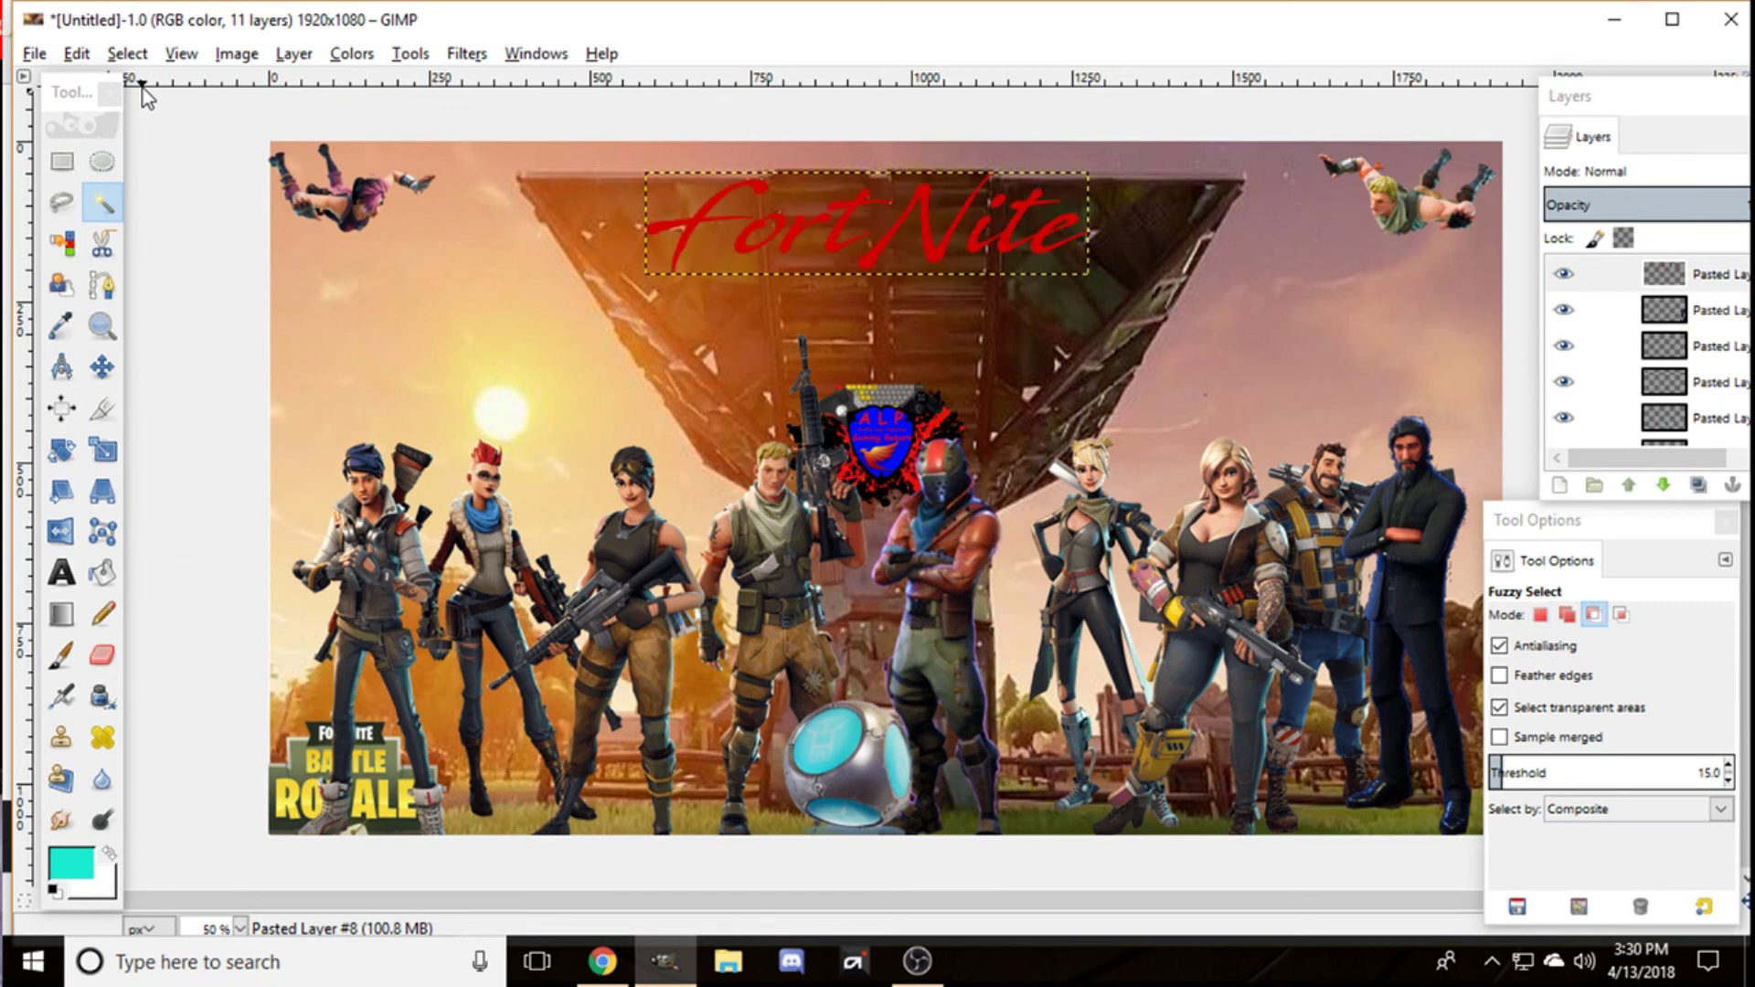
pyautogui.hotkey('ctrl', 'z')
pyautogui.hotkey('ctrl', 'z')
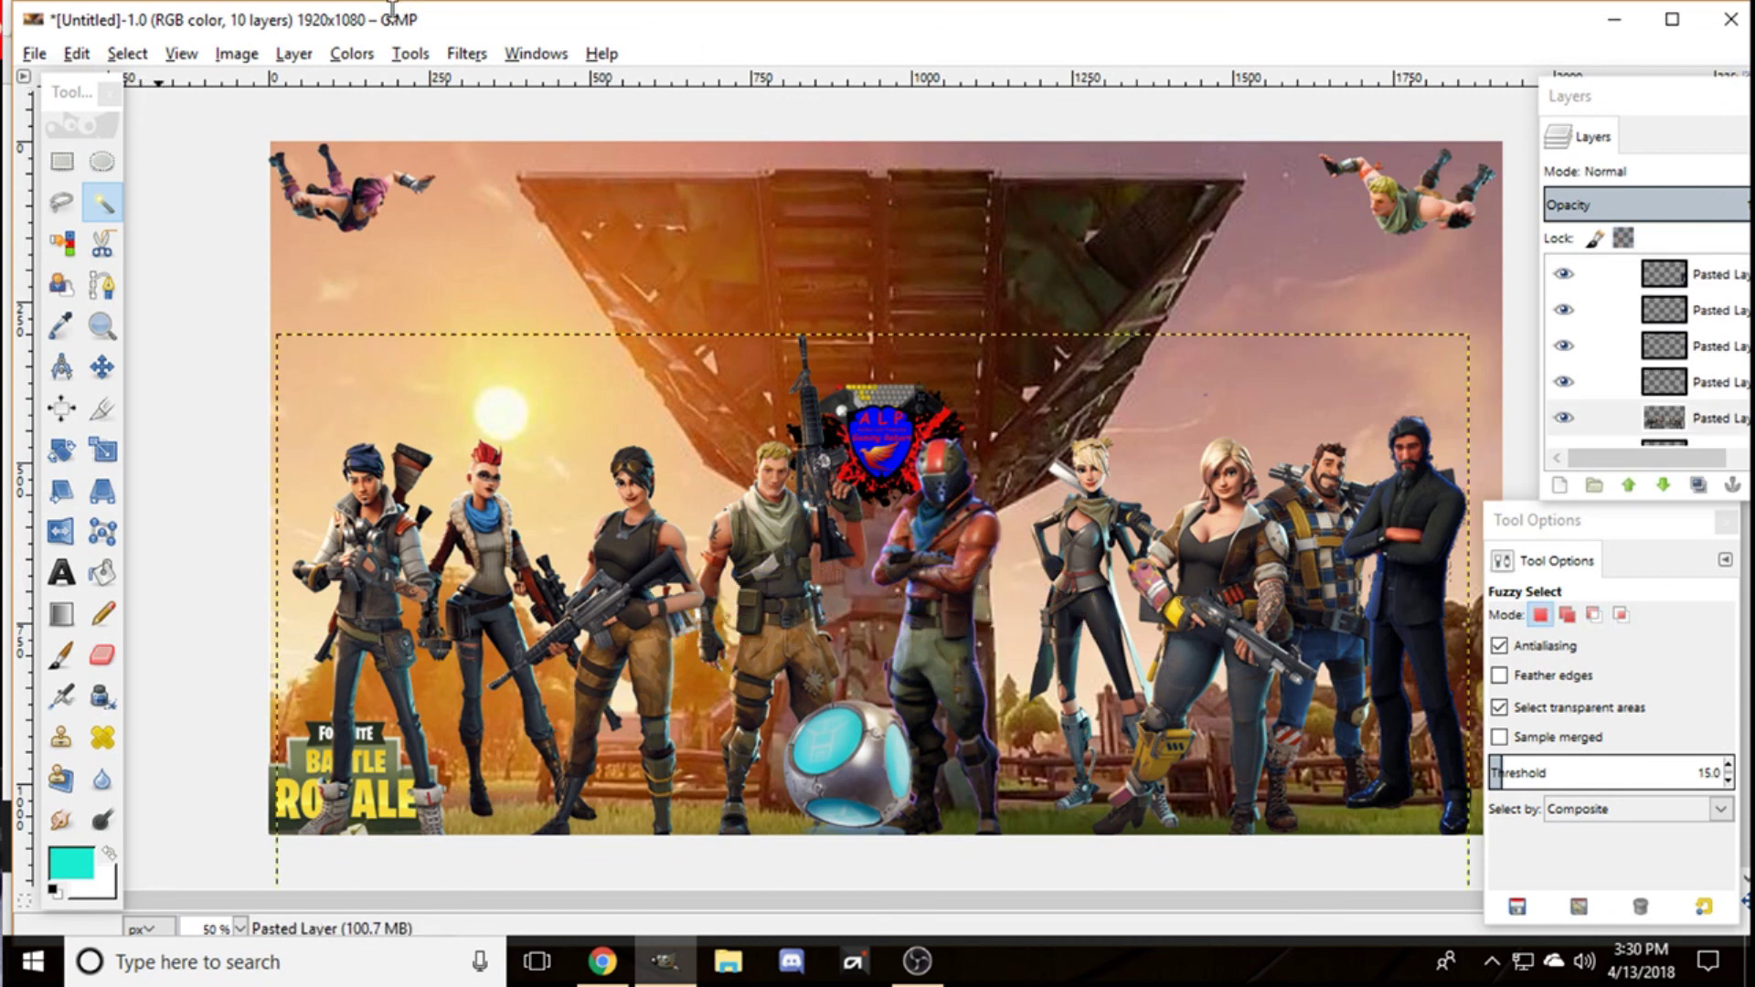
pyautogui.click(464, 56)
pyautogui.moveTo(401, 68)
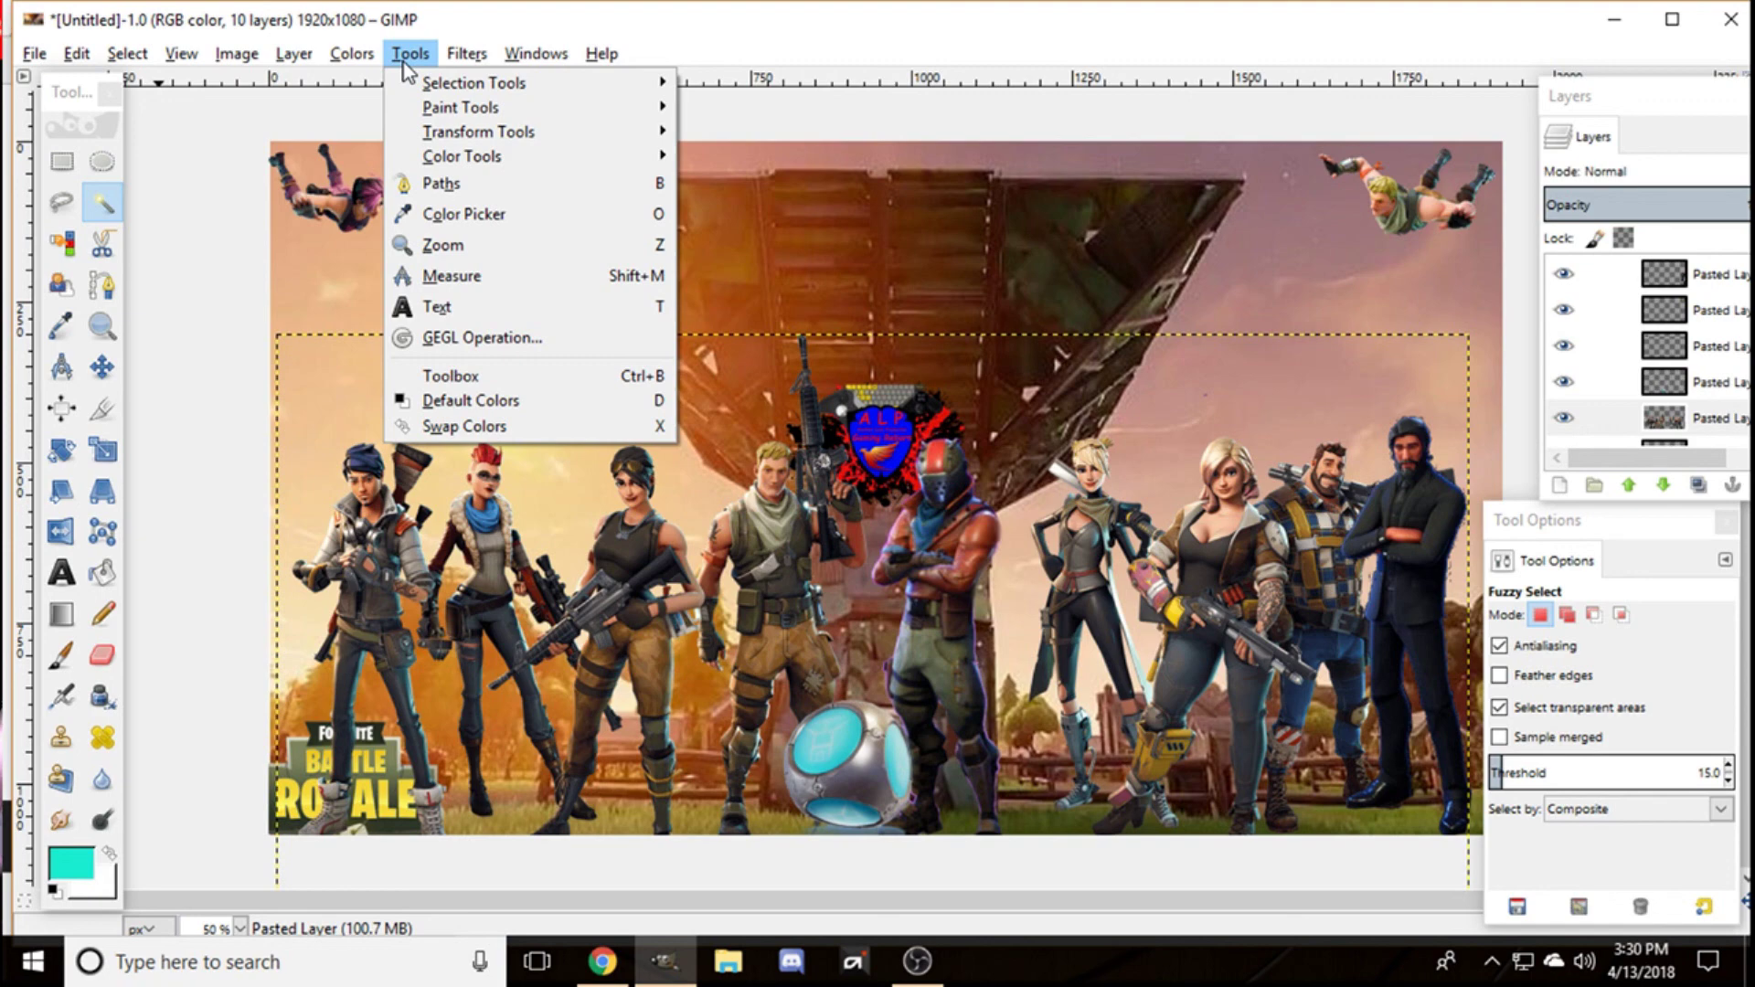
pyautogui.moveTo(77, 53)
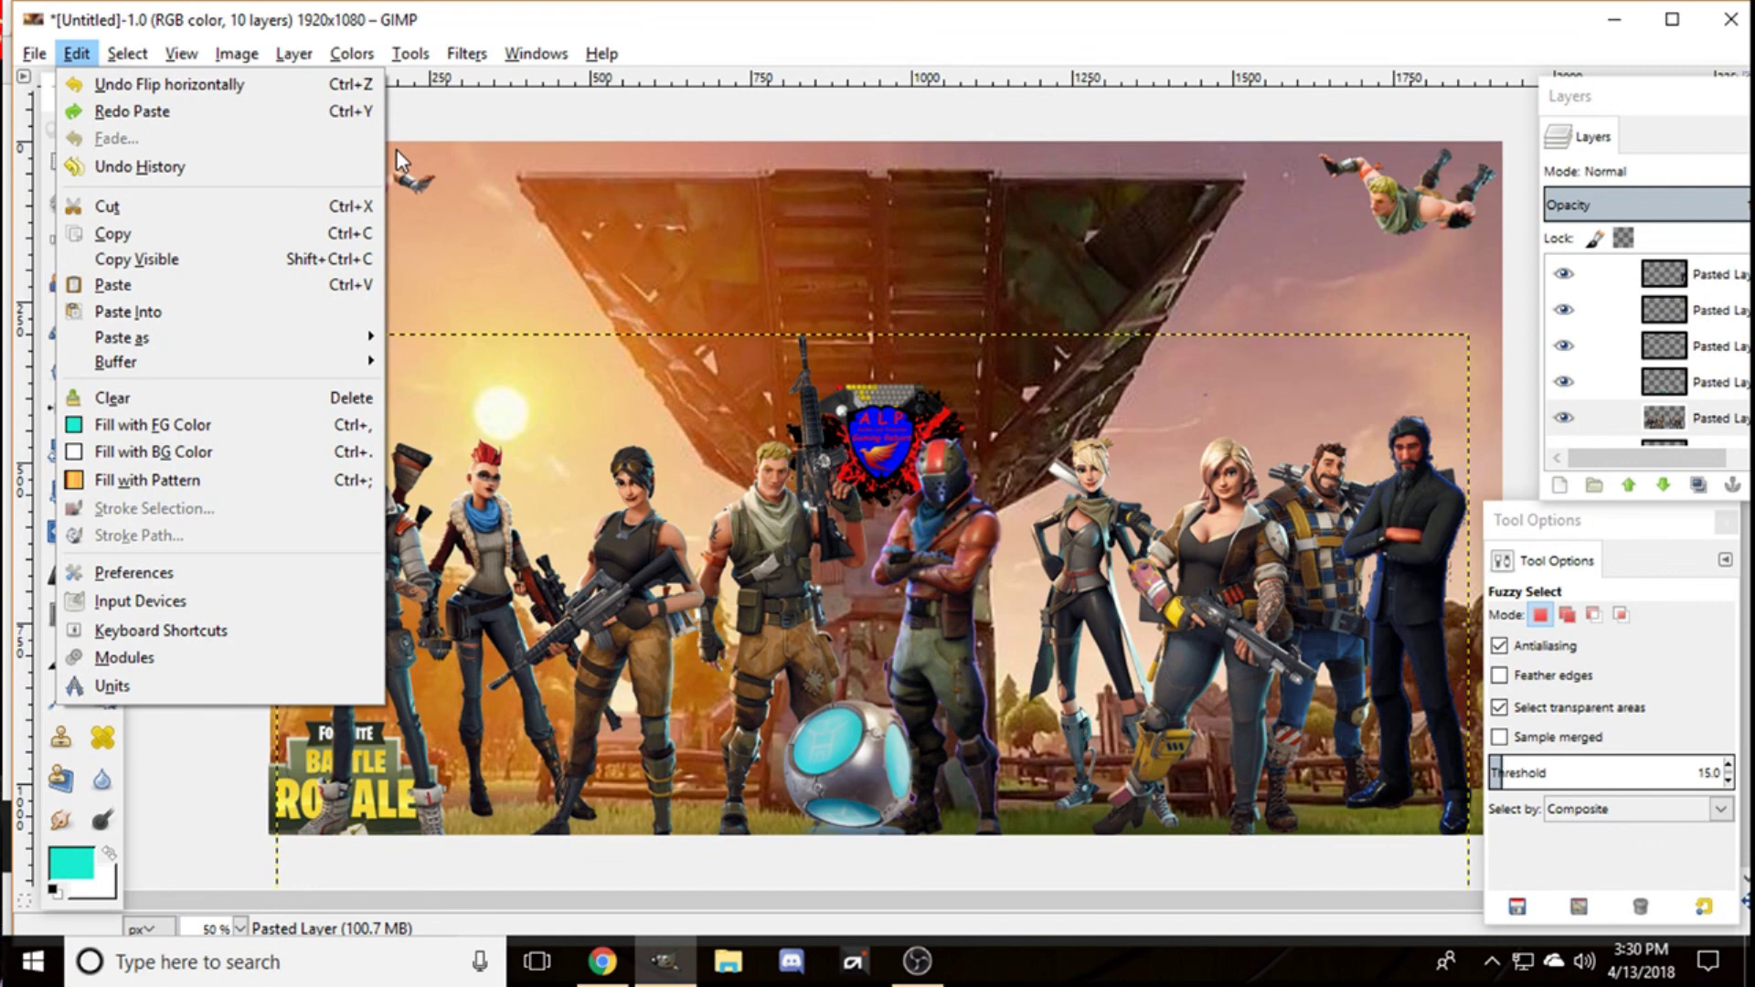
pyautogui.click(858, 50)
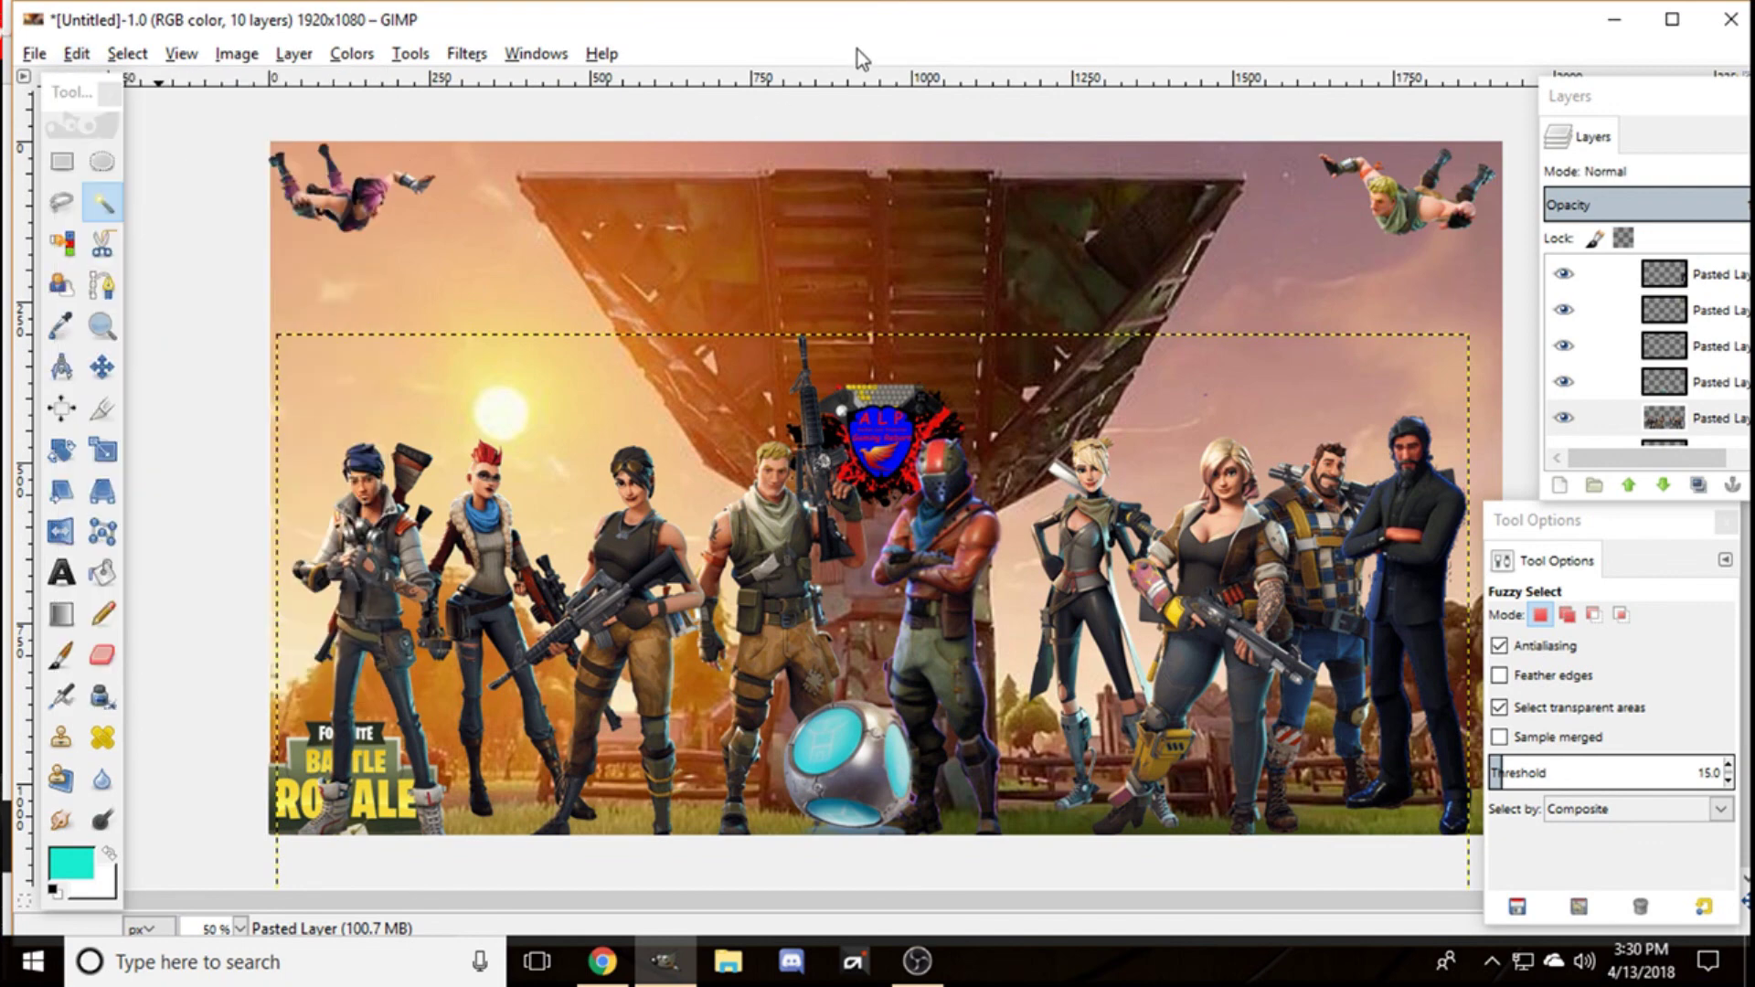
# Step: Save the composition as 1.xcf in the Documents folder
pyautogui.click(39, 55)
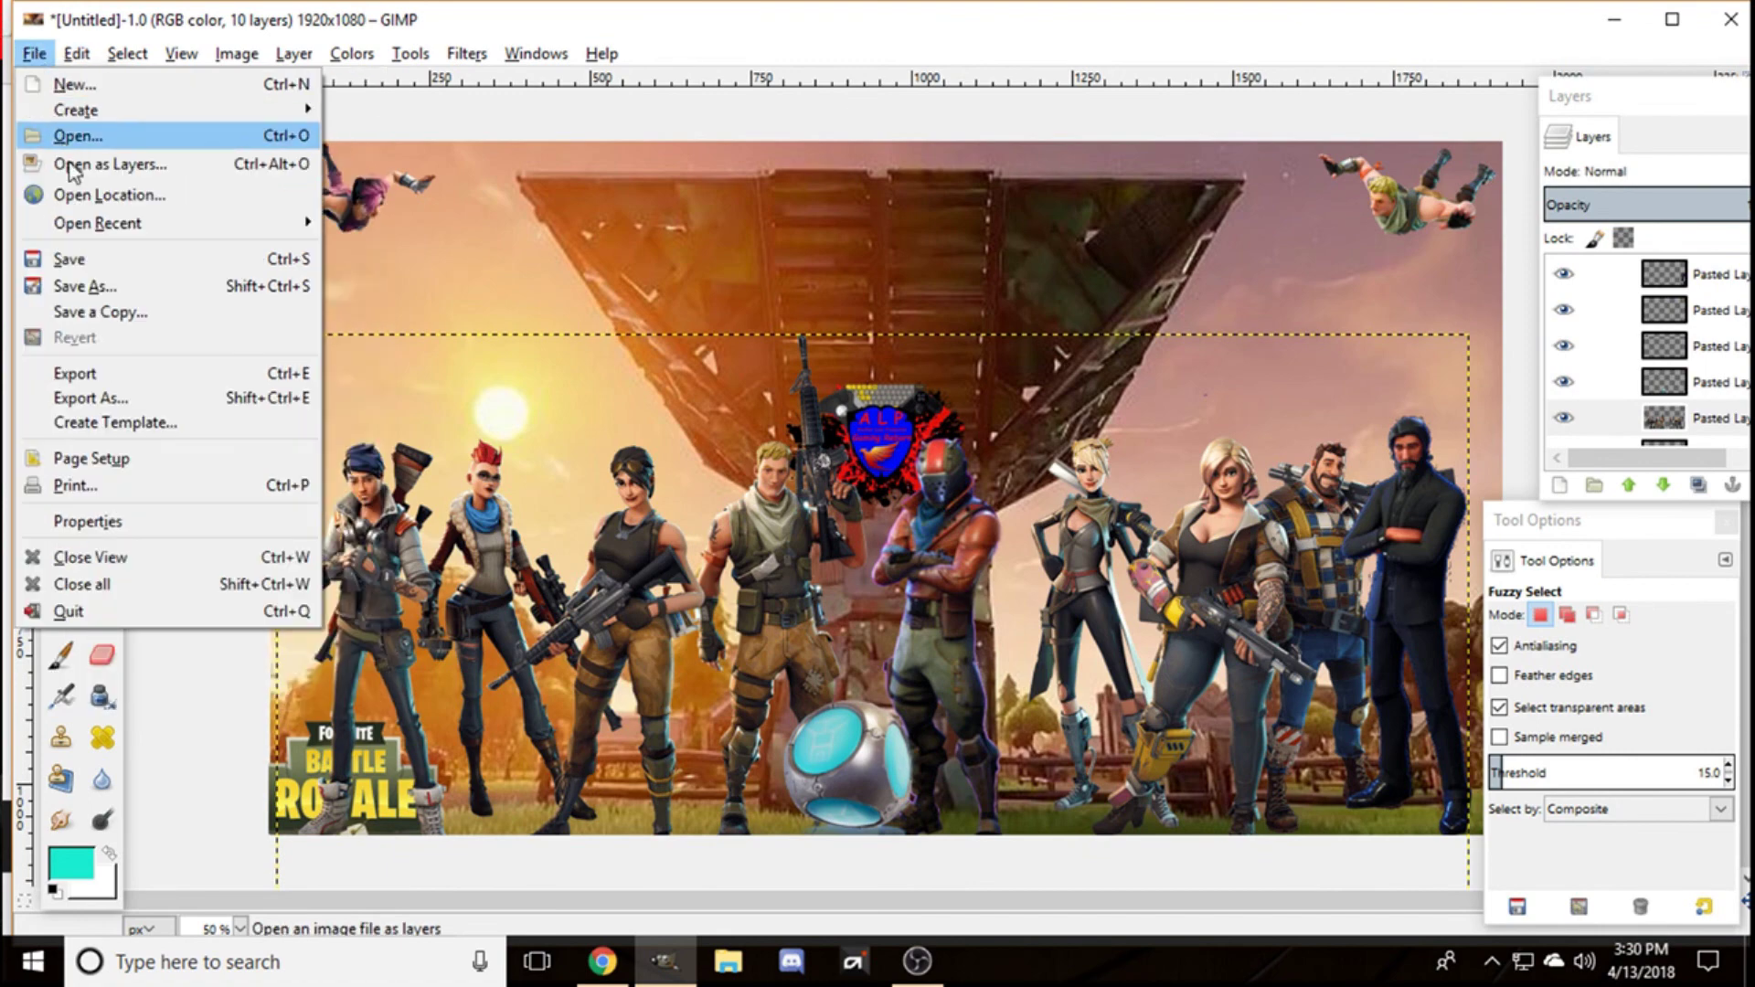
pyautogui.click(91, 286)
pyautogui.write('1.xcf')
pyautogui.press('Return')
pyautogui.press('Return')
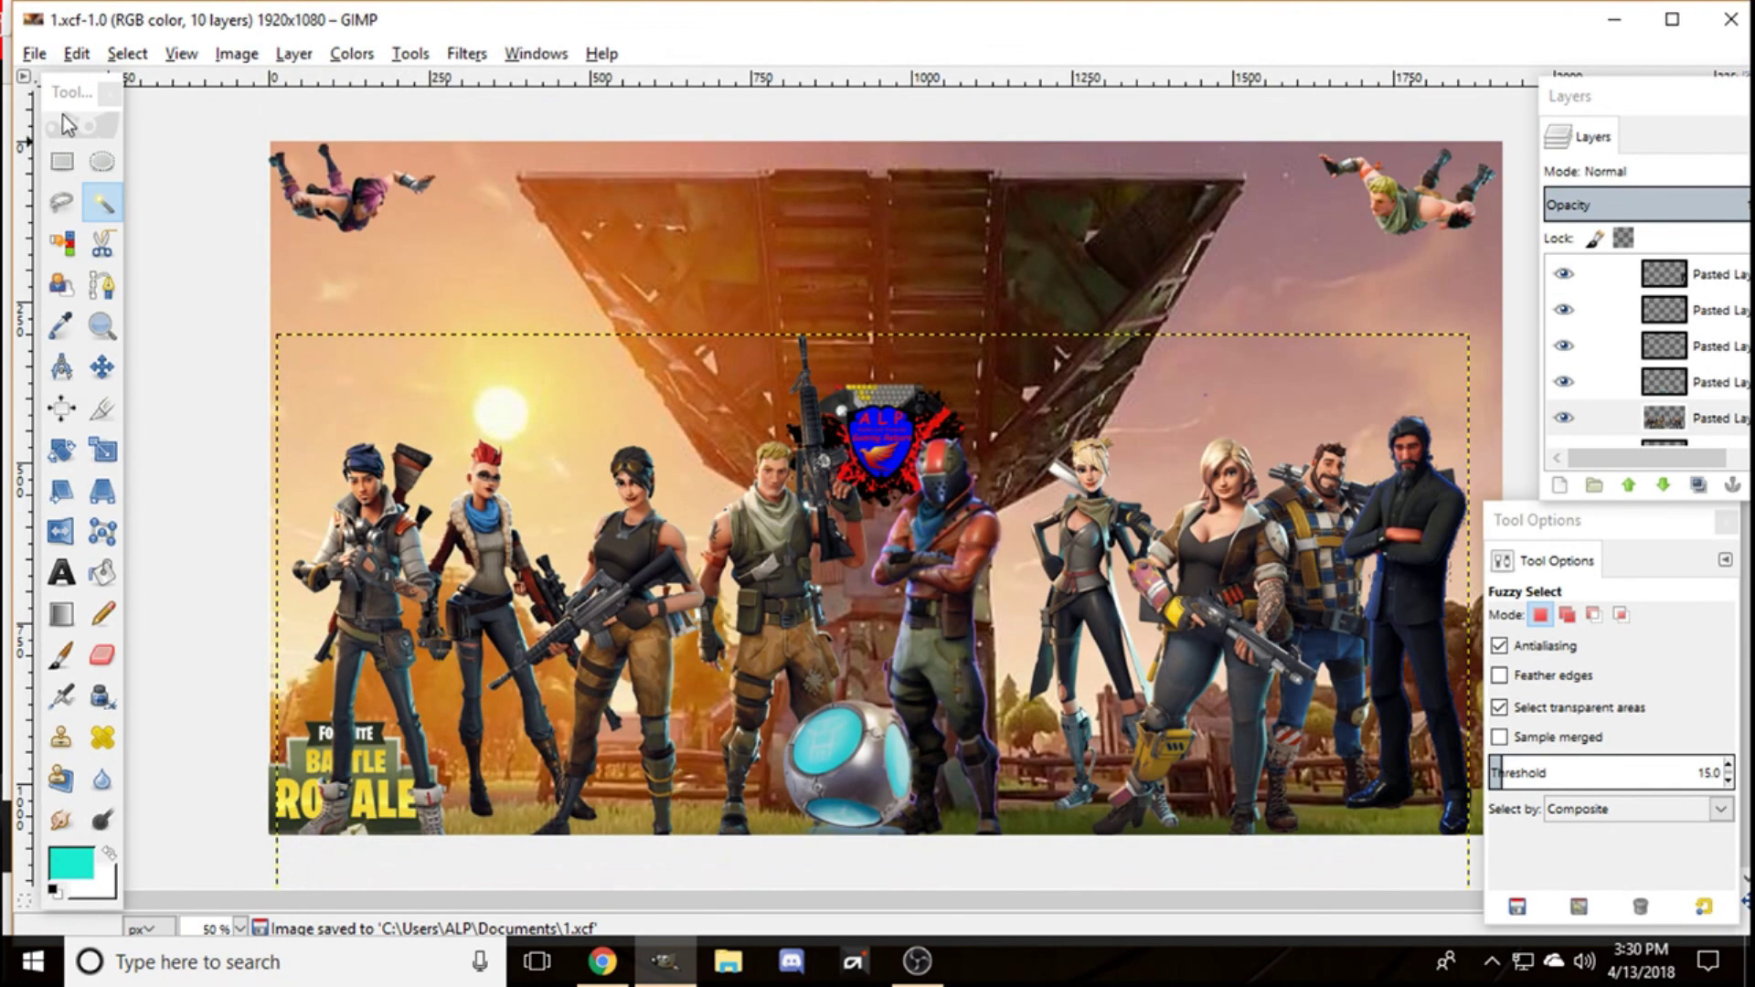
# Step: Export the composition as 1.jpg to the Documents folder at JPEG quality 90, replacing the existing file
pyautogui.click(38, 57)
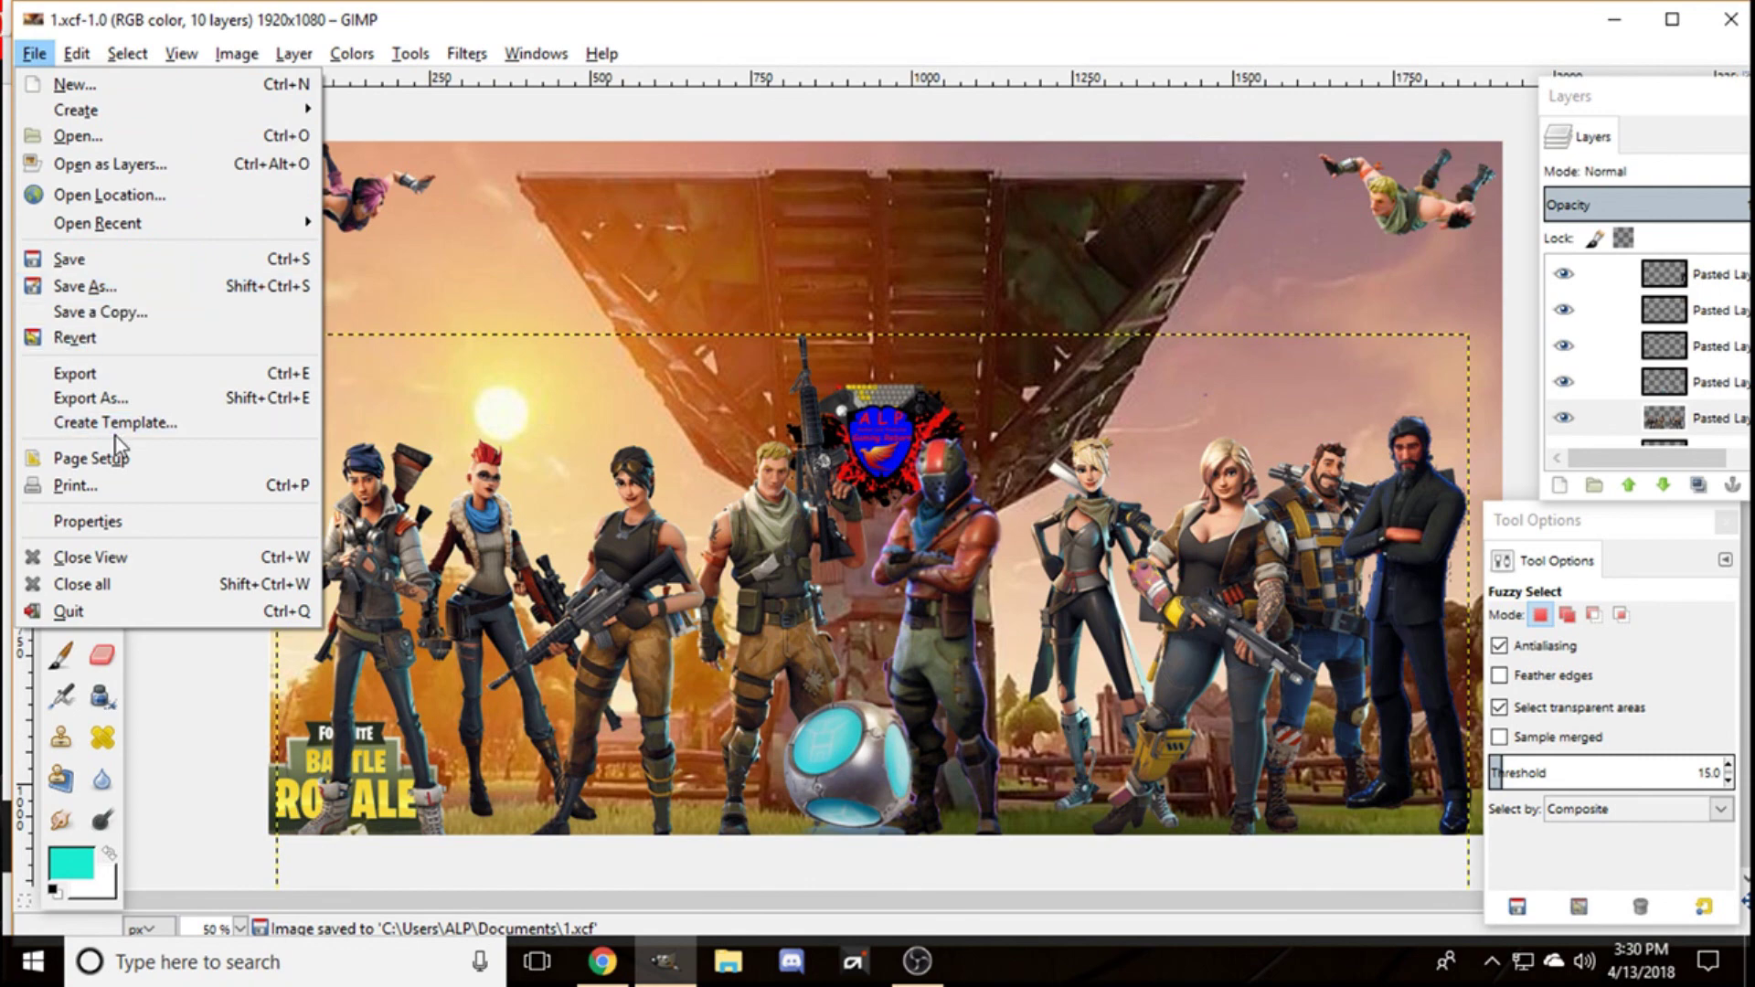
pyautogui.click(105, 399)
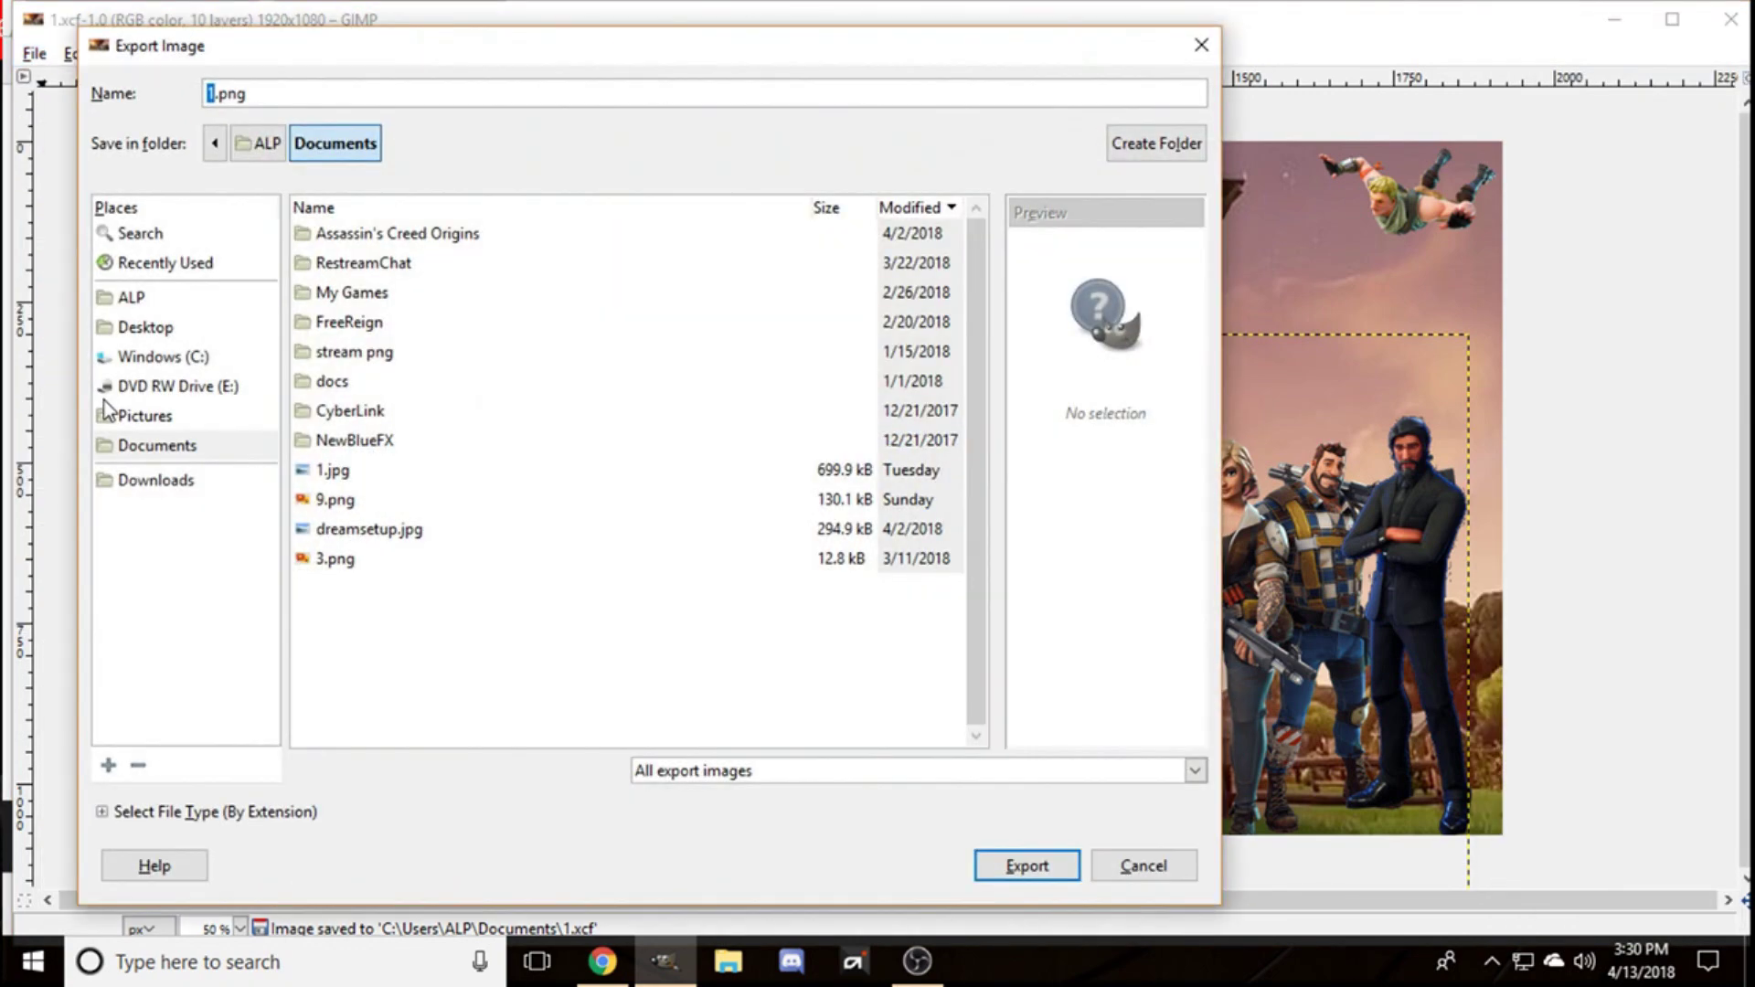
pyautogui.press('Right')
pyautogui.press('Right')
pyautogui.press('Right')
pyautogui.press('Right')
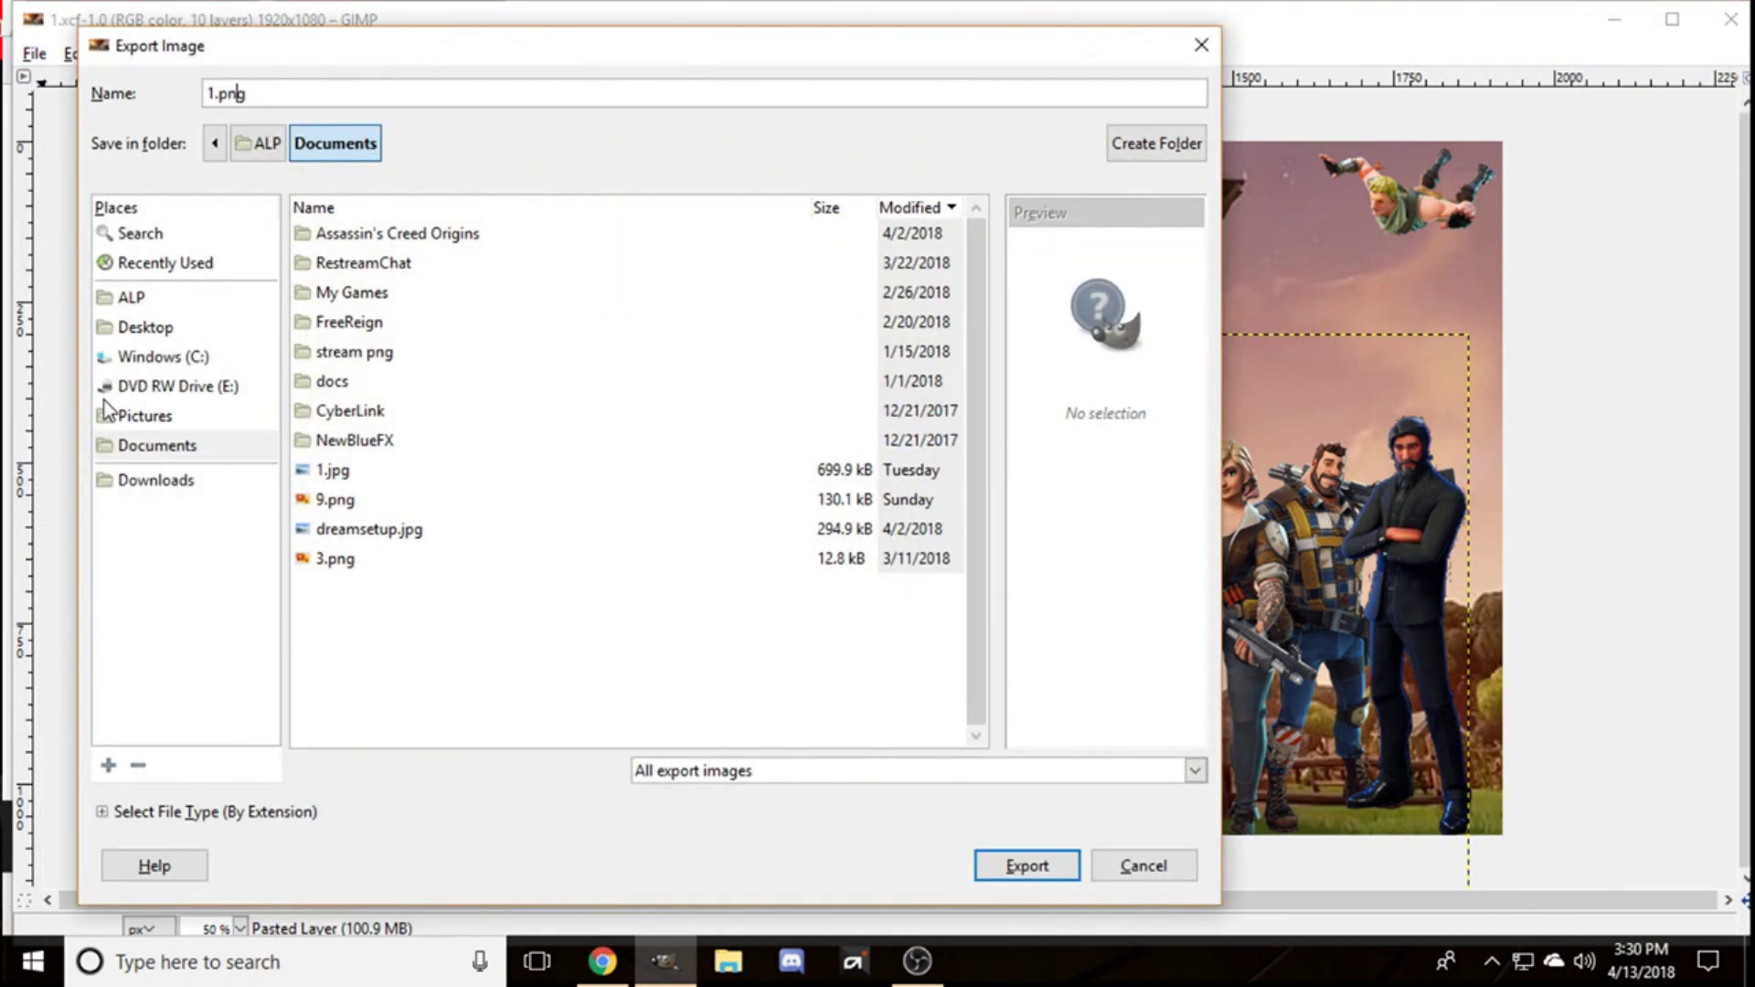
pyautogui.press('BackSpace')
pyautogui.press('BackSpace')
pyautogui.write('jp')
pyautogui.press('Return')
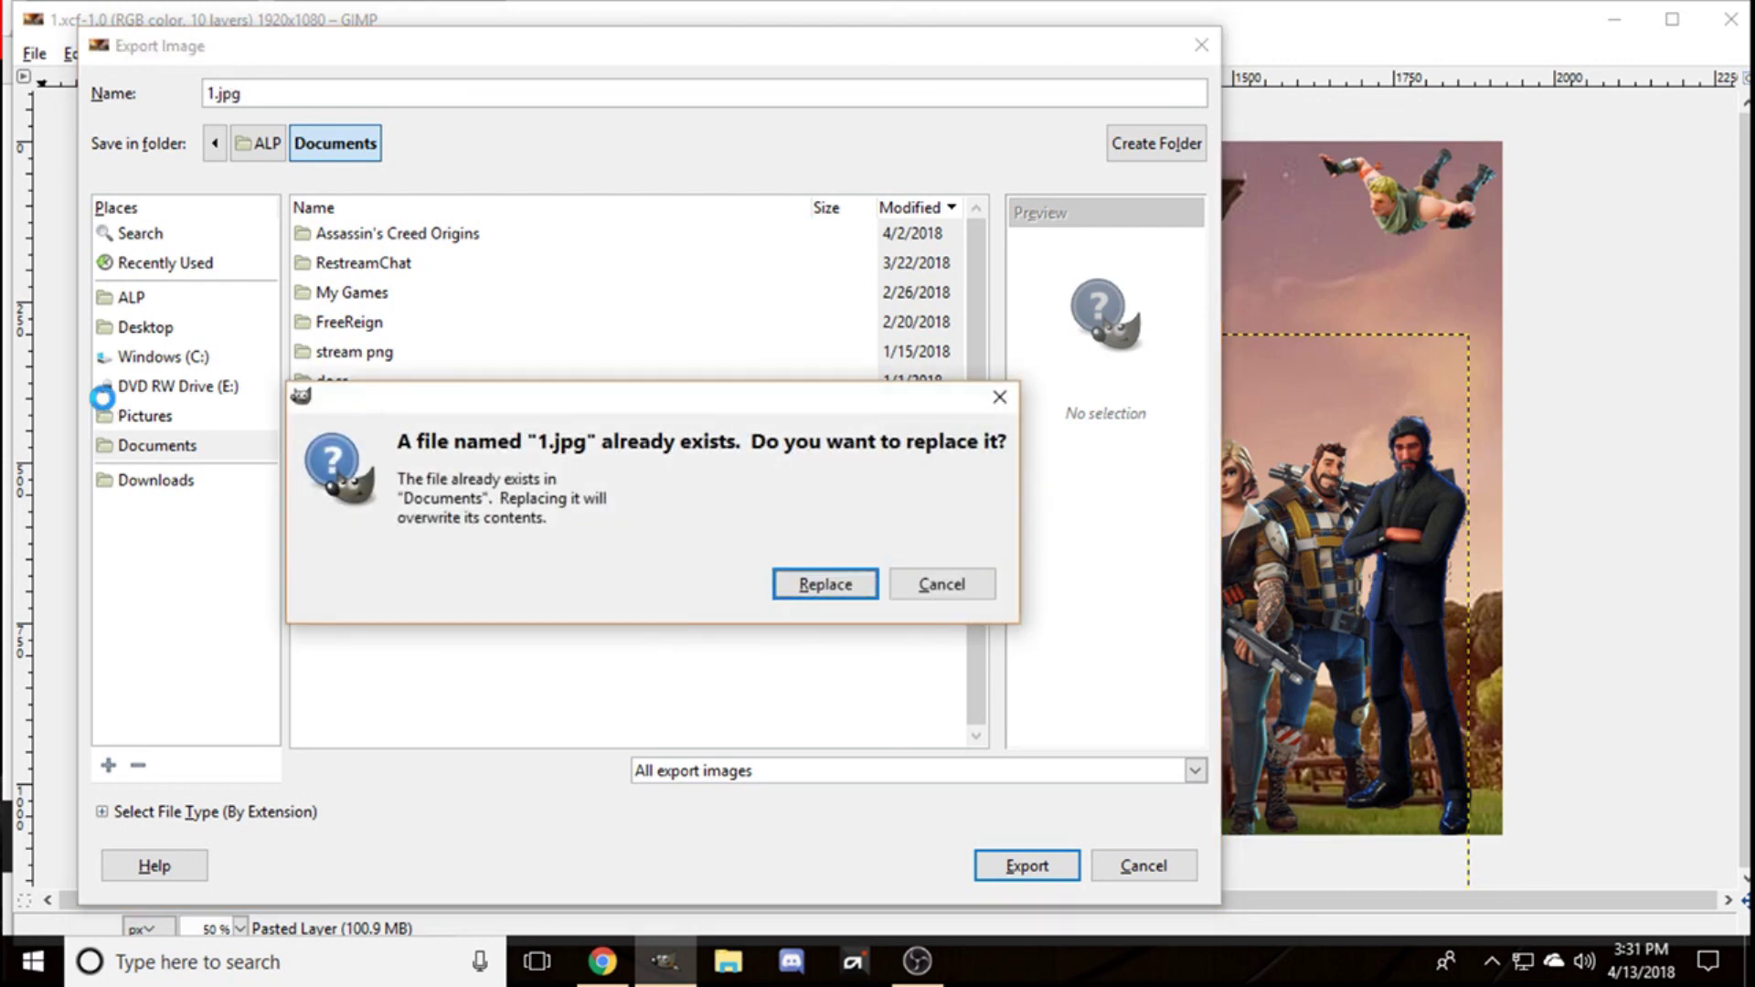
pyautogui.press('Return')
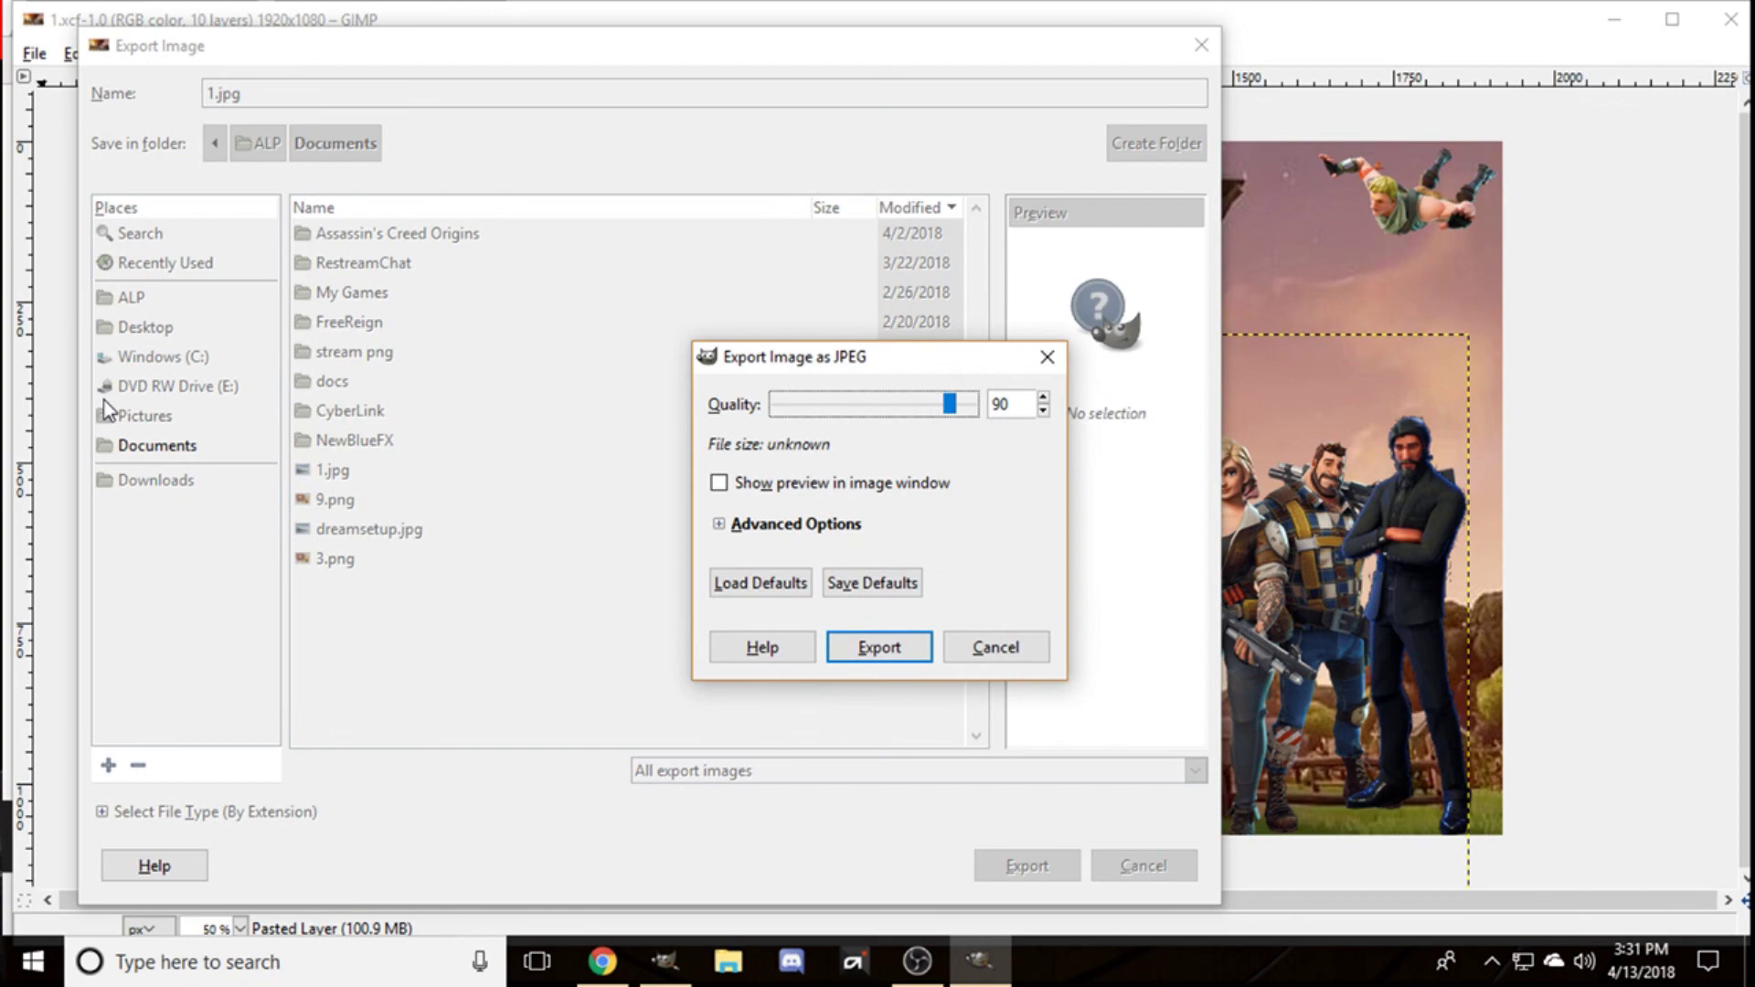
pyautogui.press('Return')
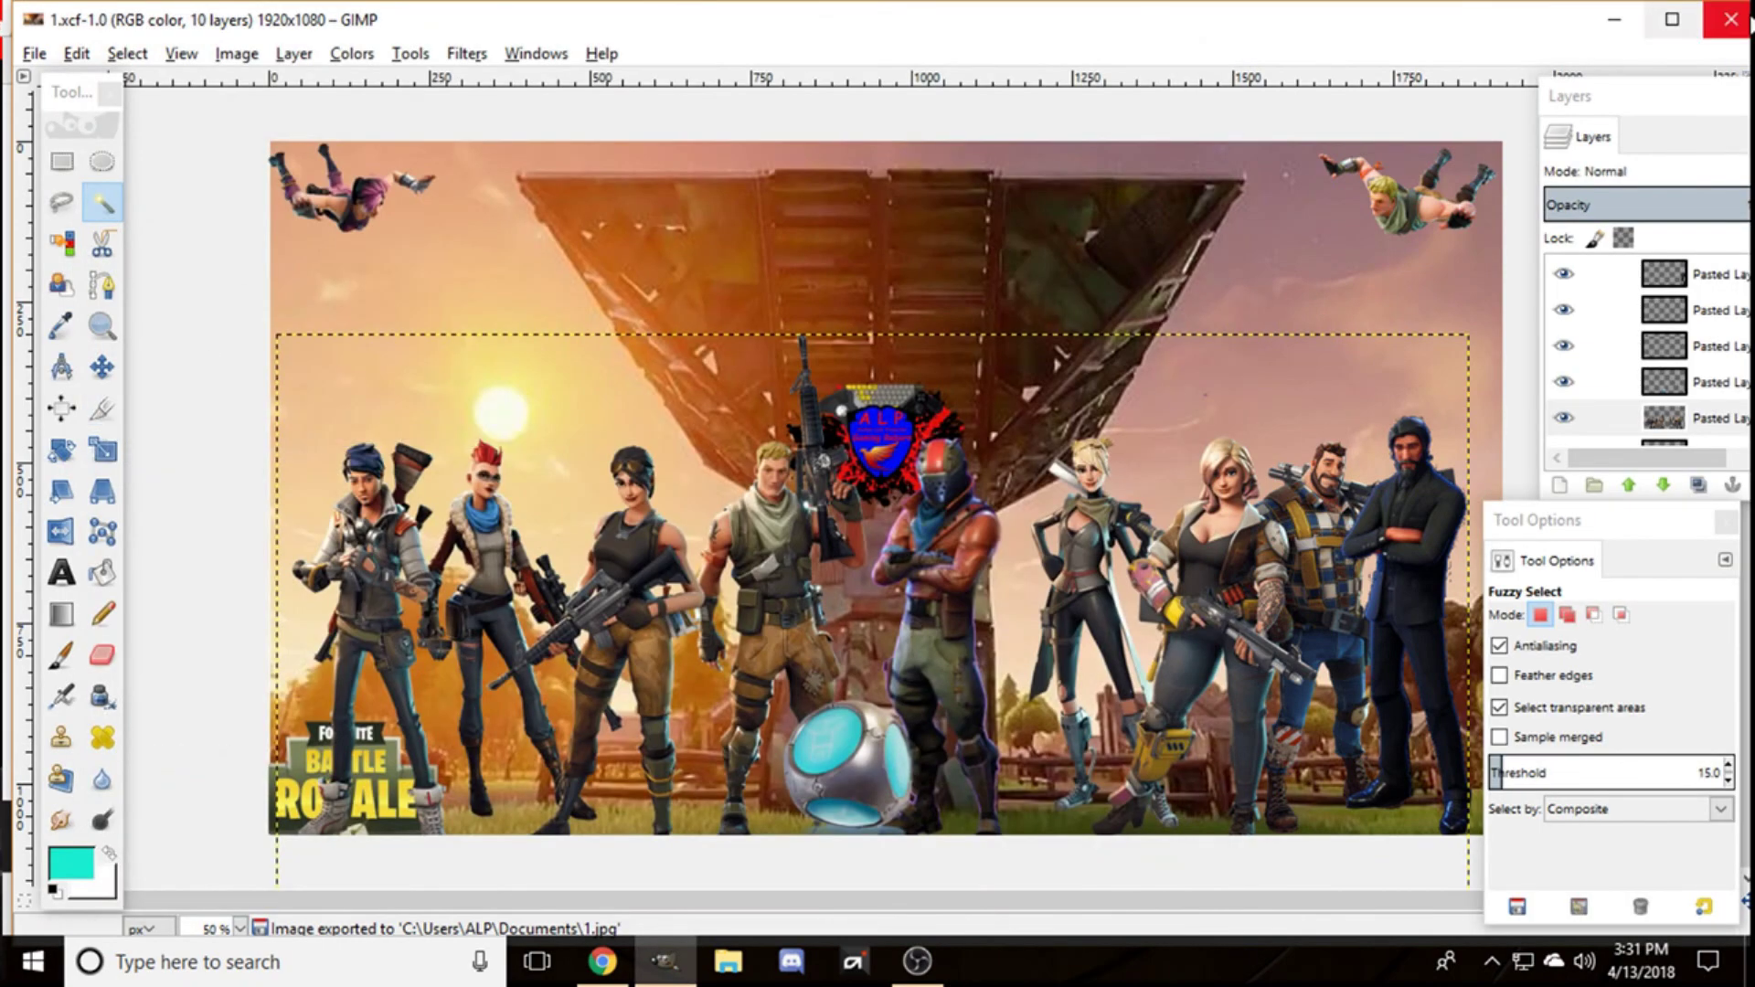
# Step: Close the 1.xcf image and quit GIMP
pyautogui.click(1730, 19)
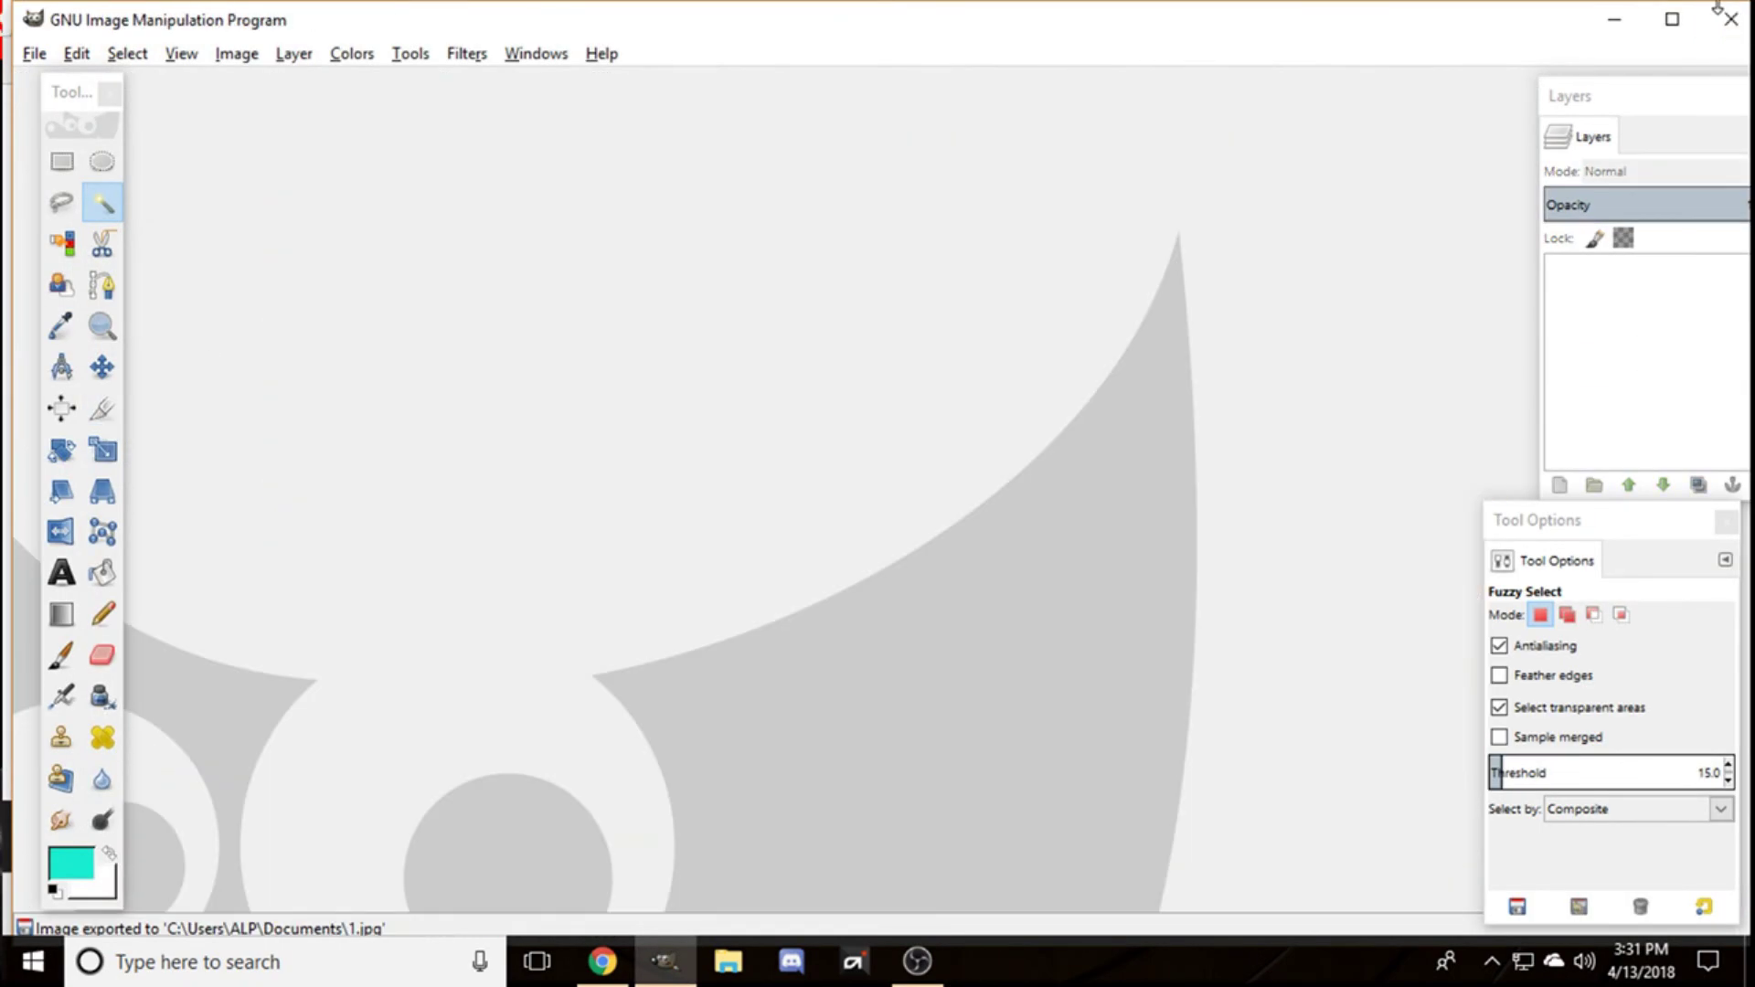
pyautogui.click(1731, 19)
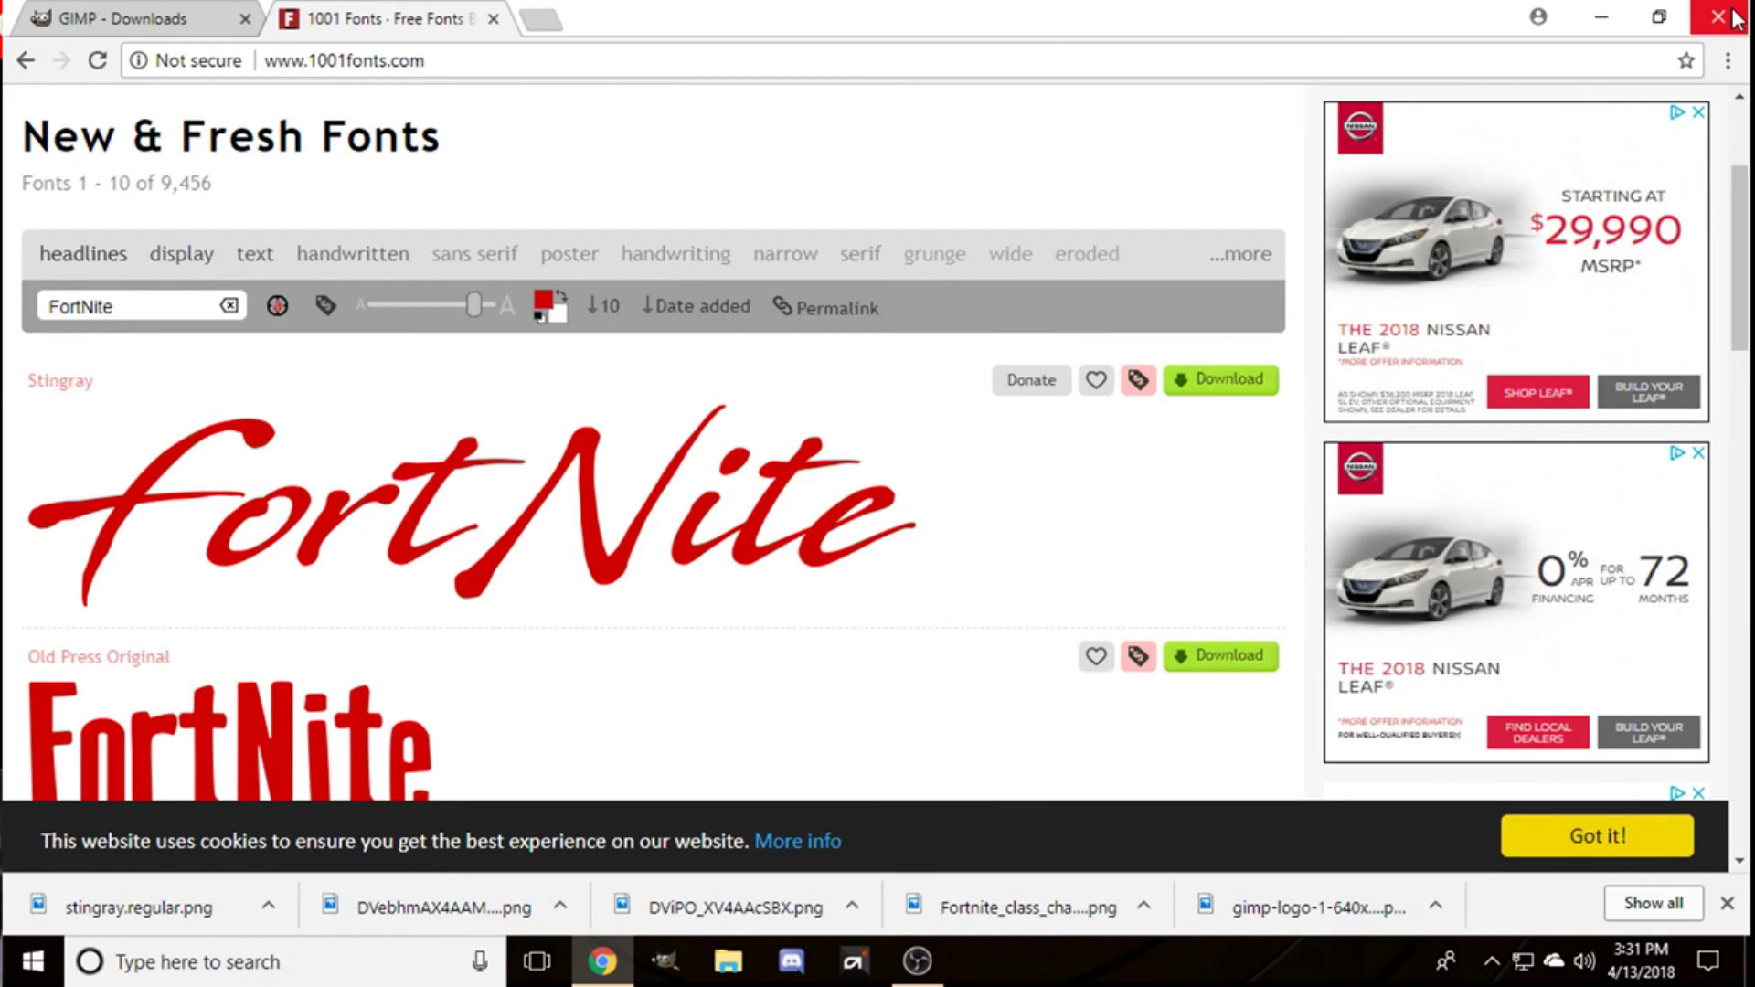